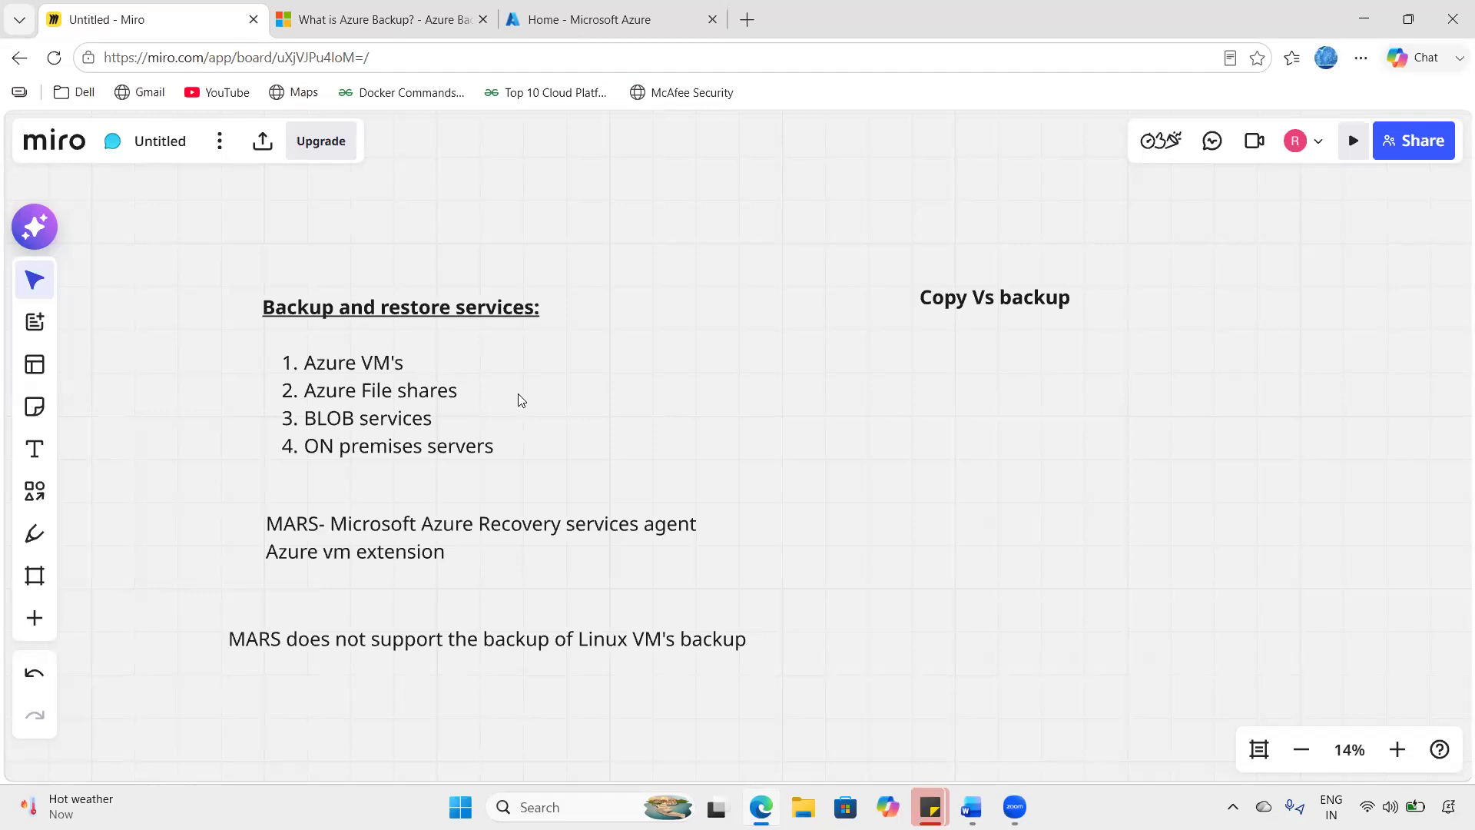
pyautogui.click(472, 358)
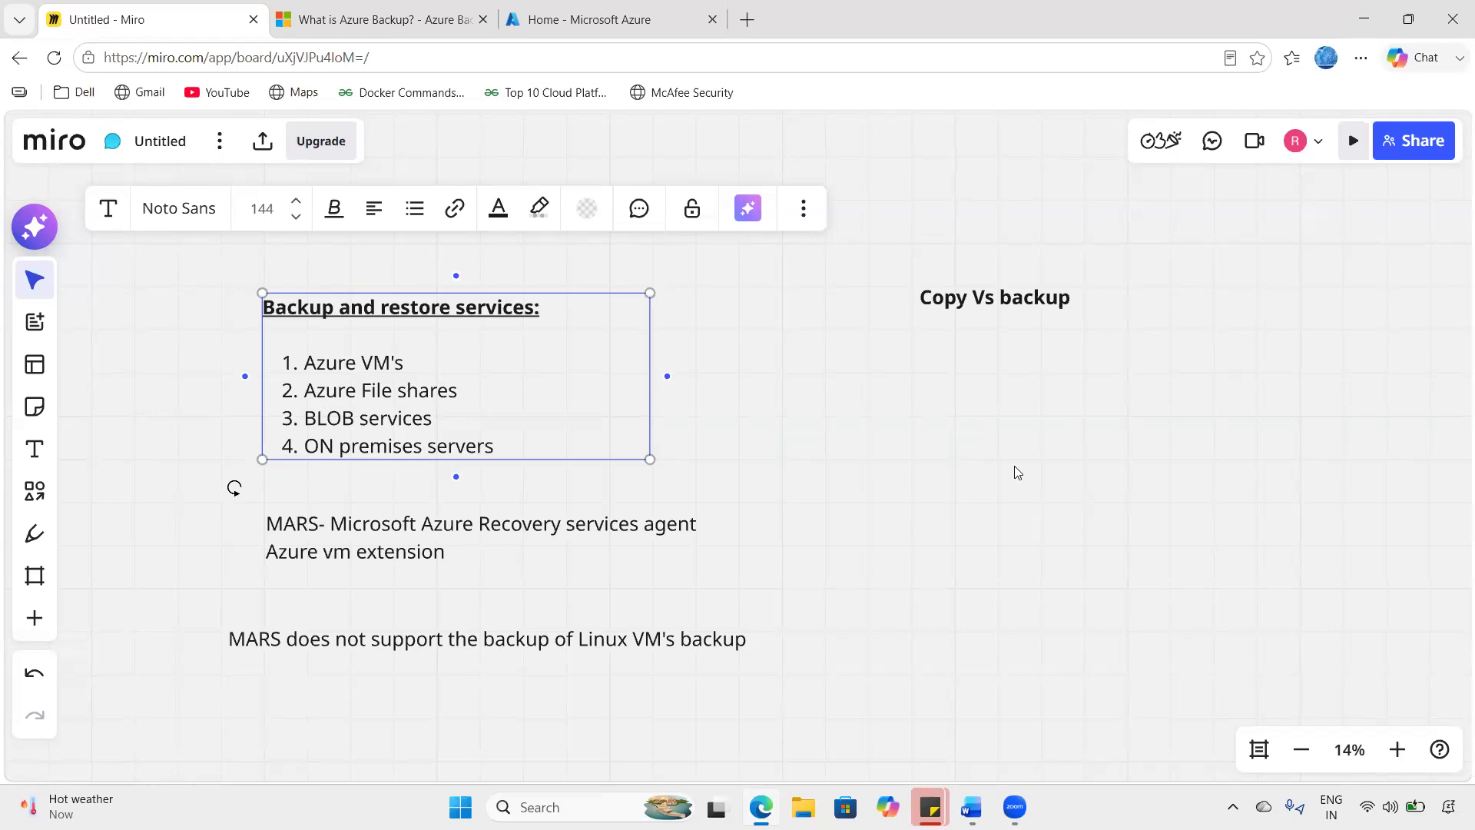
pyautogui.click(797, 436)
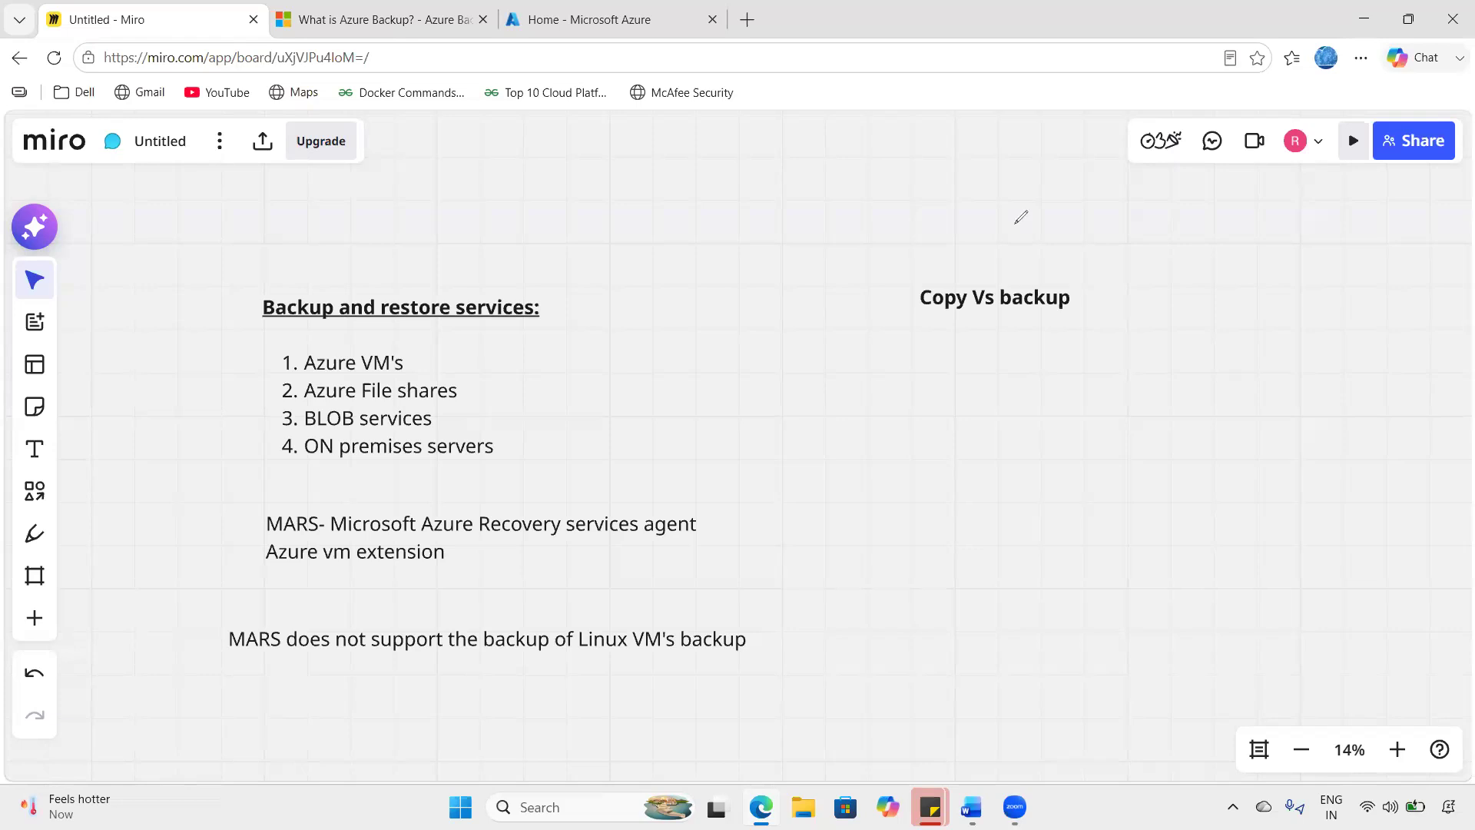
# - Annotate the "Copy Vs backup" heading with underlines, lines from both words and an underlined handwritten "folder", and clear the annotations
pyautogui.moveTo(889, 297); pyautogui.dragTo(926, 266)
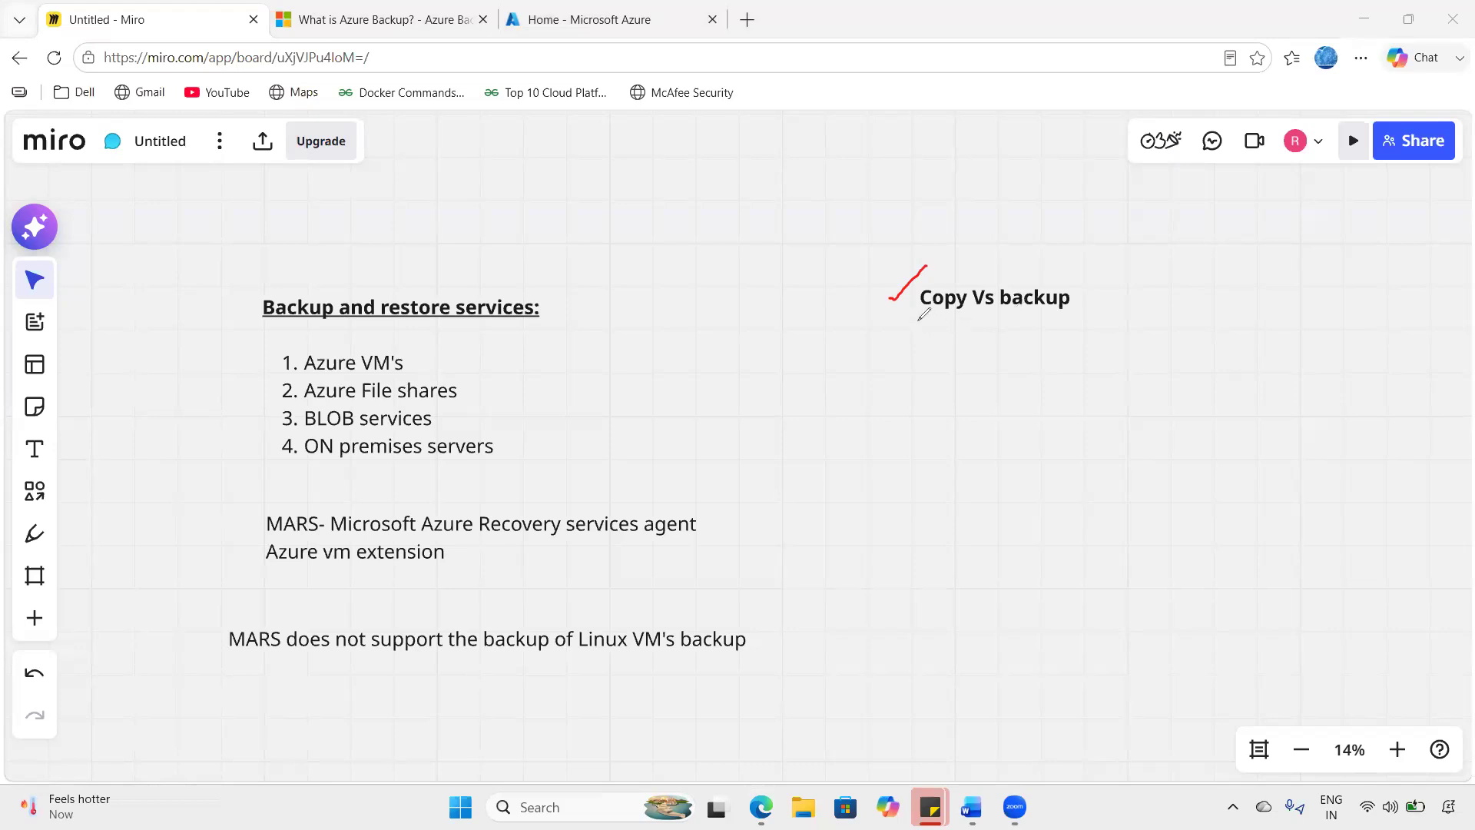
pyautogui.moveTo(916, 316); pyautogui.dragTo(1073, 313)
pyautogui.moveTo(961, 311)
pyautogui.mouseDown()
pyautogui.moveTo(996, 375)
pyautogui.moveTo(1021, 312)
pyautogui.mouseUp()
pyautogui.moveTo(905, 415)
pyautogui.mouseDown()
pyautogui.moveTo(924, 438)
pyautogui.moveTo(960, 405)
pyautogui.moveTo(987, 397)
pyautogui.moveTo(990, 411)
pyautogui.moveTo(1037, 388)
pyautogui.moveTo(1062, 357)
pyautogui.moveTo(1003, 314)
pyautogui.mouseUp()
pyautogui.moveTo(924, 469); pyautogui.dragTo(1050, 415)
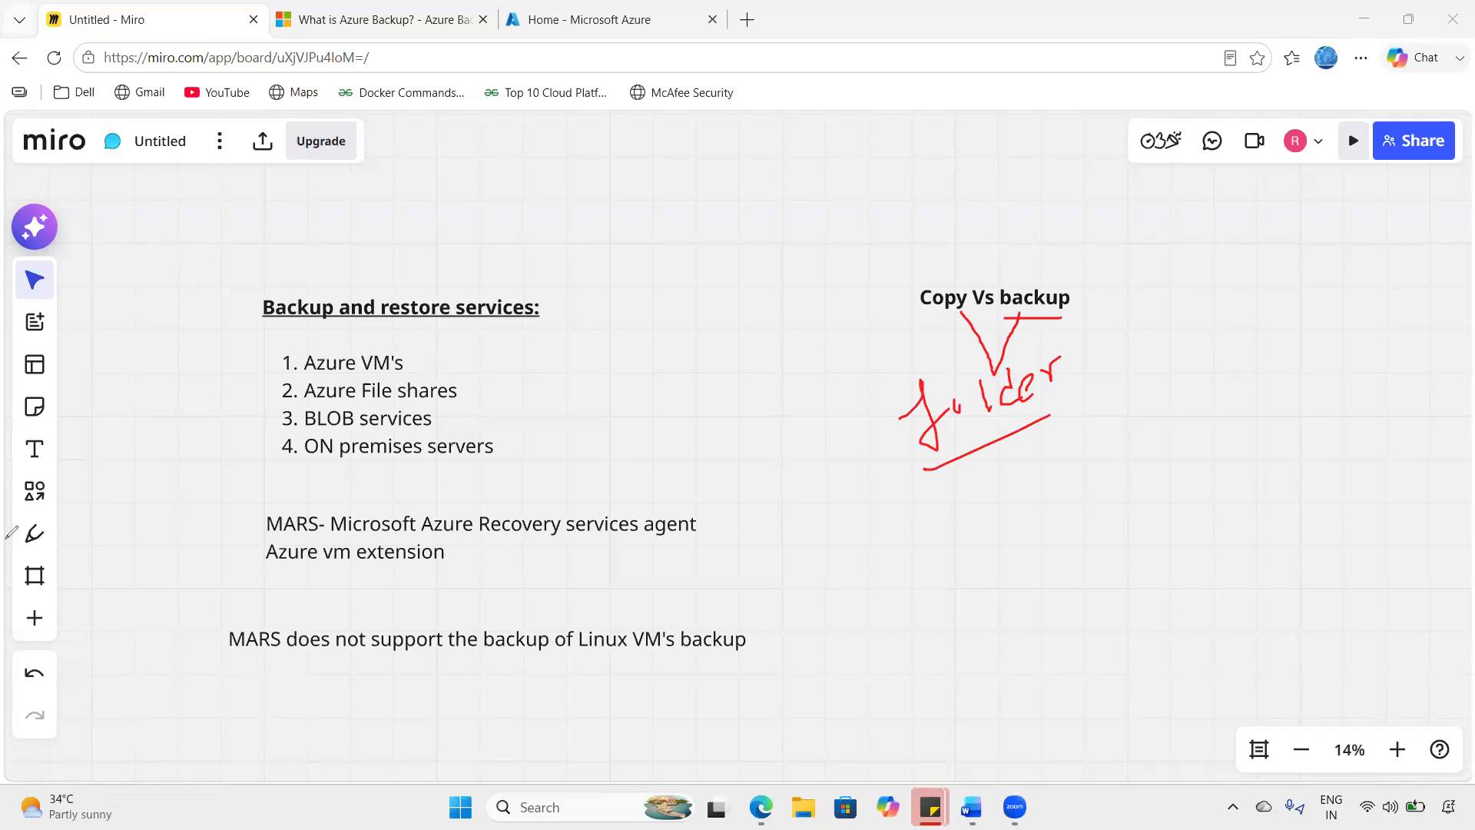
pyautogui.click(103, 530)
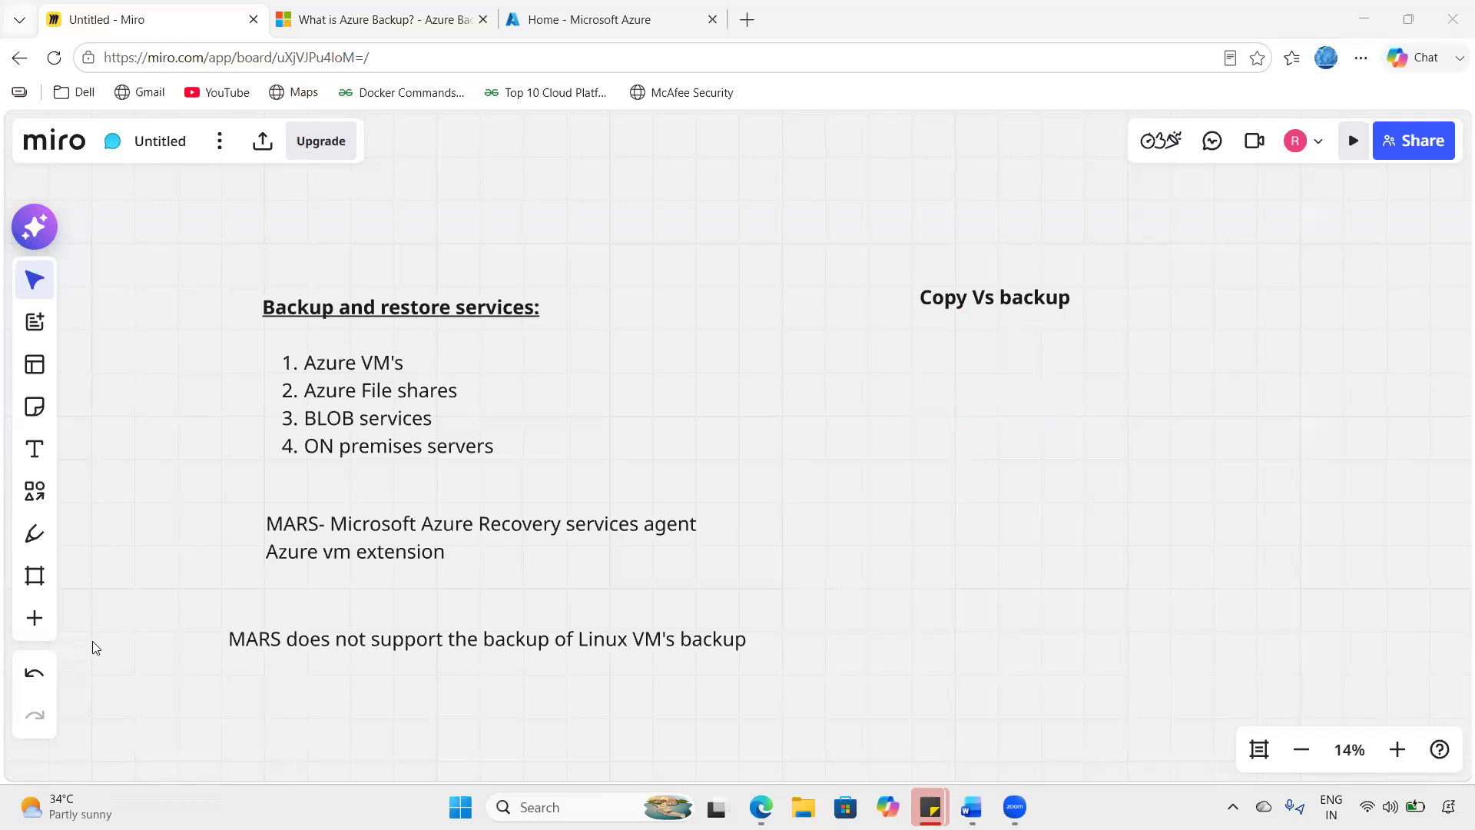
# - Show the desktop and point out the Print folder
pyautogui.press('super+d')
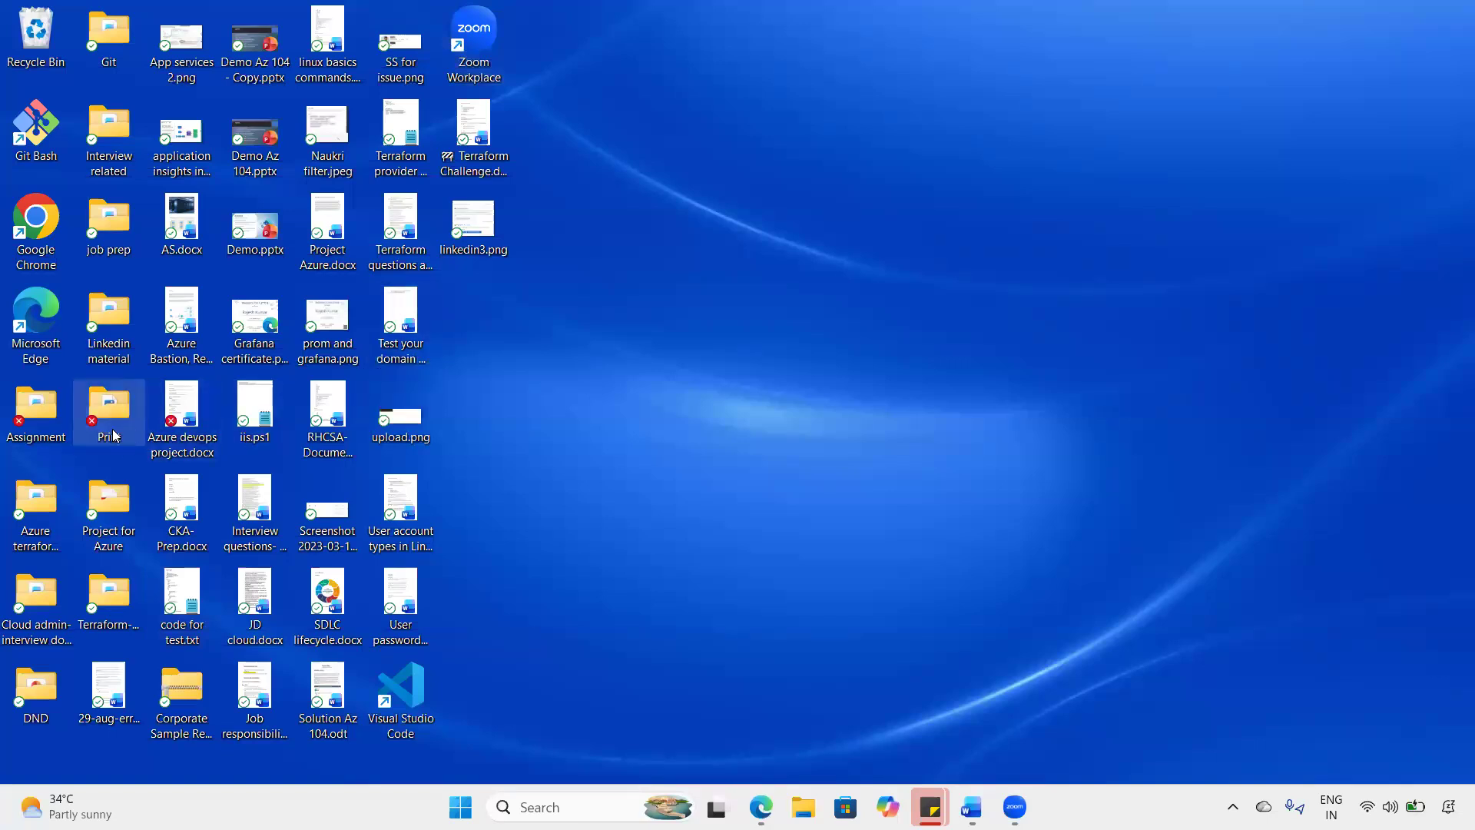
pyautogui.moveTo(119, 403)
pyautogui.click(119, 403)
# - Look at This PC in File Explorer and close the window
pyautogui.click(803, 806)
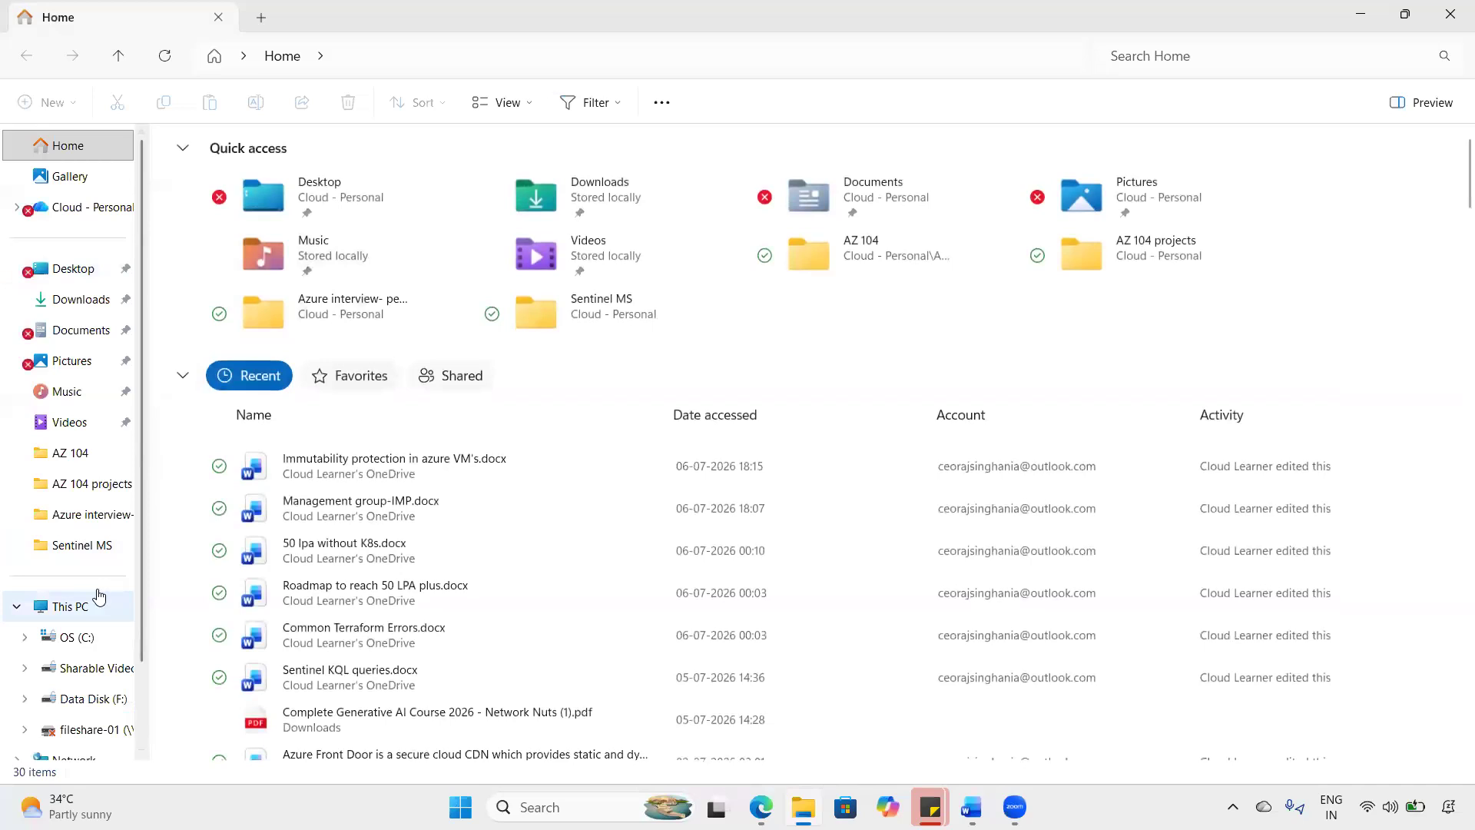
pyautogui.click(86, 606)
pyautogui.click(1451, 25)
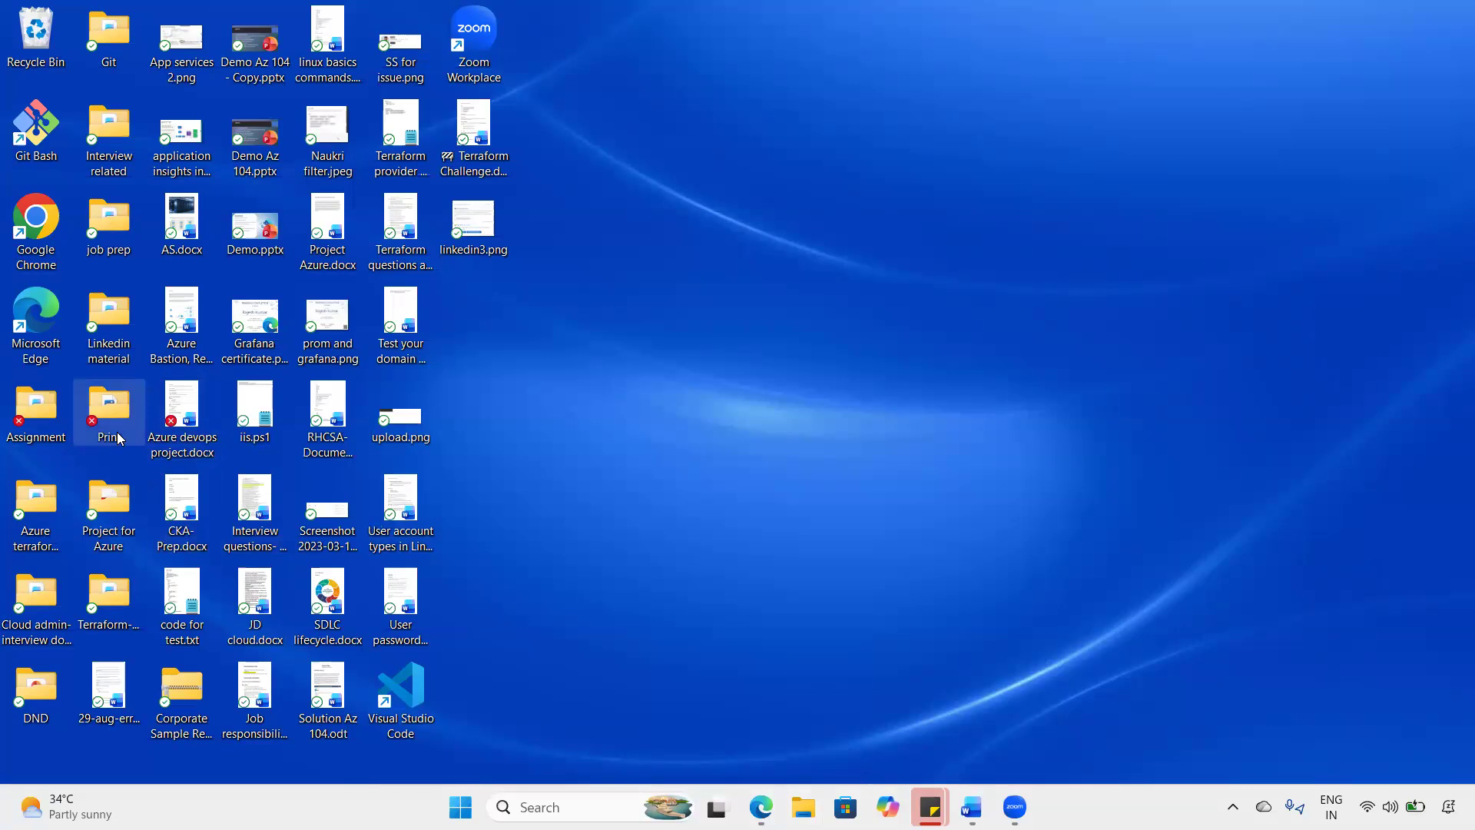
# - Select the Print folder on the desktop, glance at the open Word document, and return to the Miro board in the browser
pyautogui.click(119, 435)
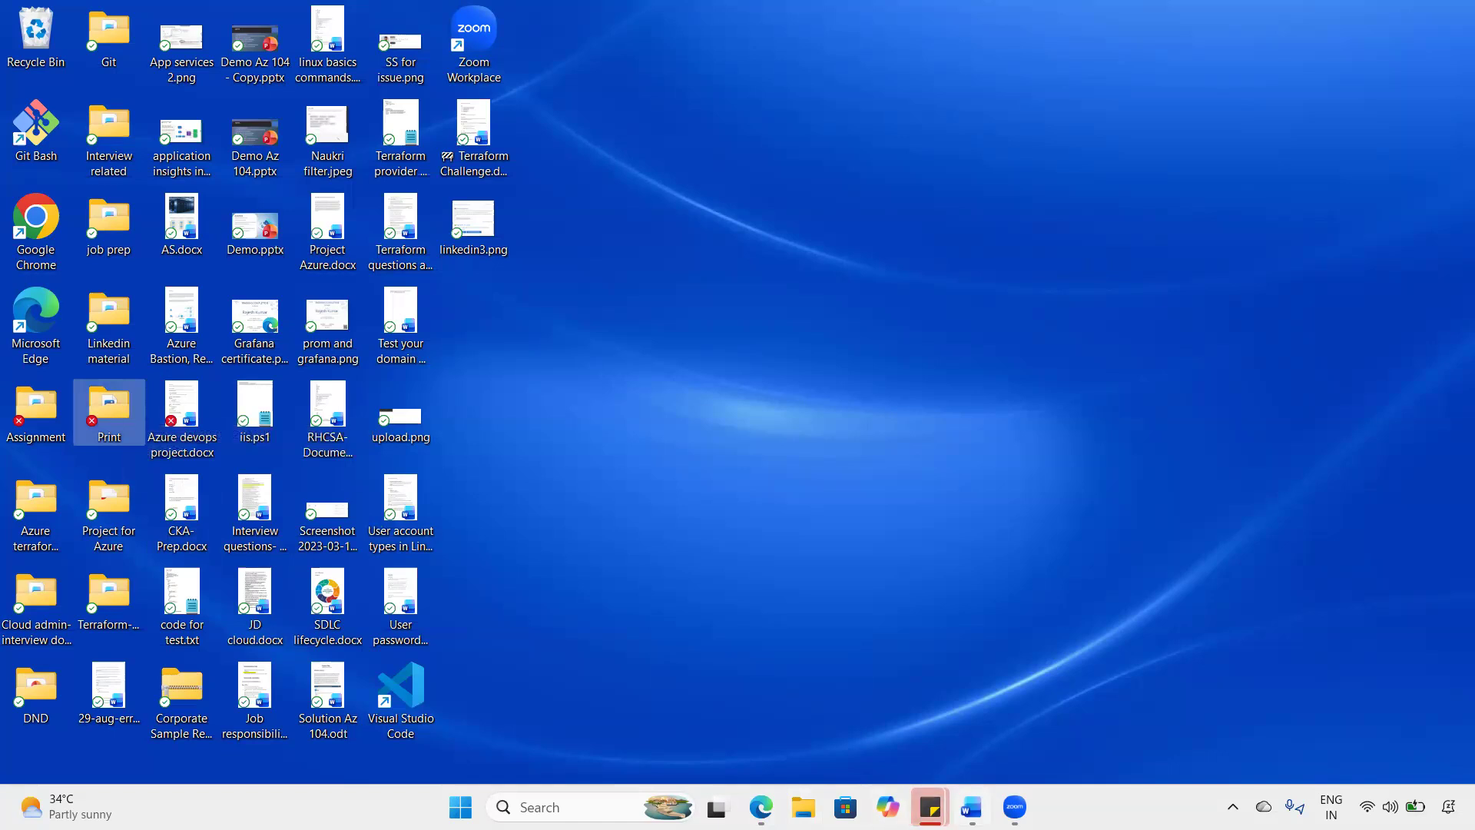
pyautogui.click(971, 806)
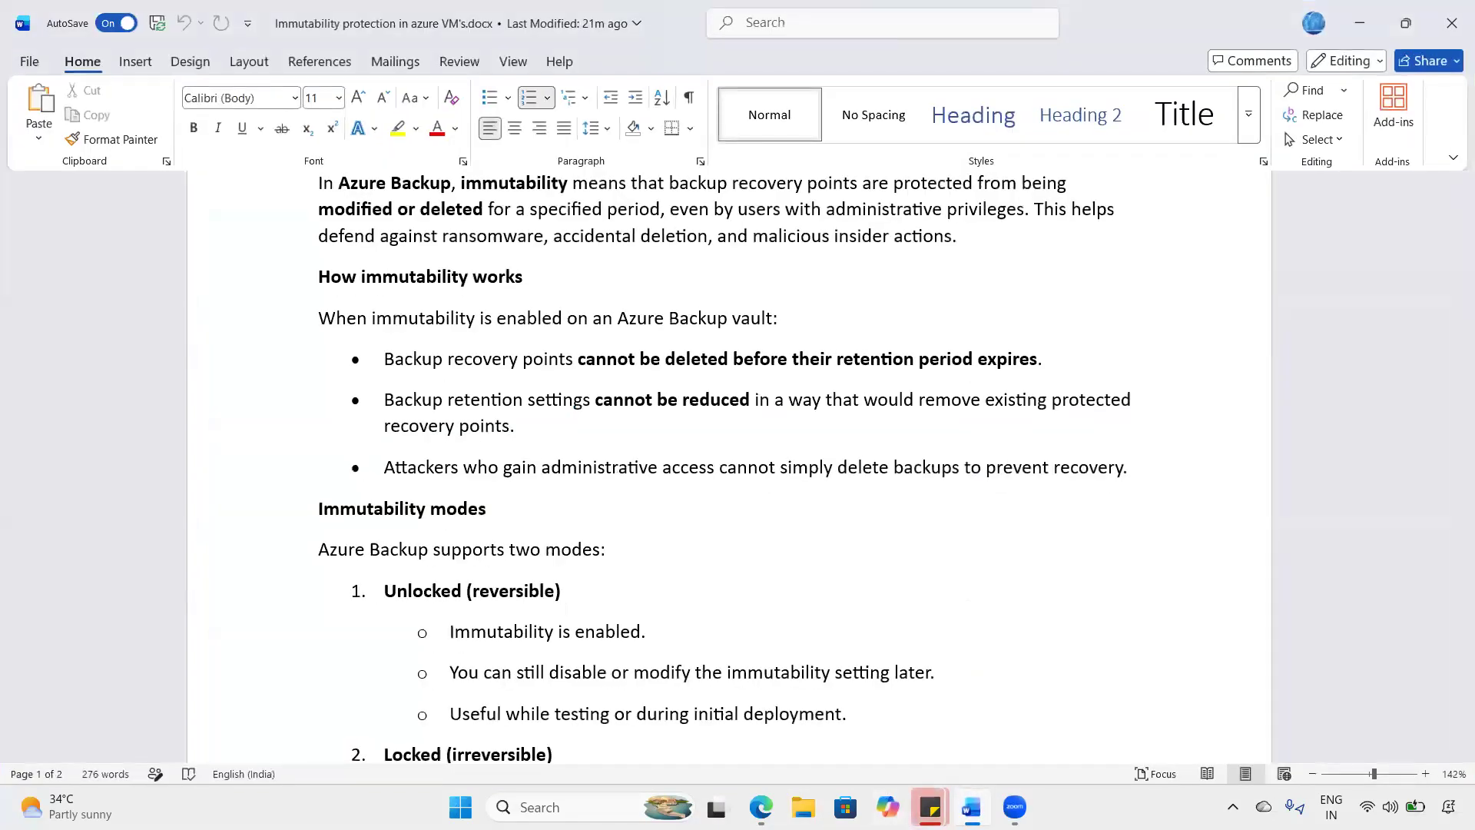
pyautogui.click(971, 807)
pyautogui.click(760, 806)
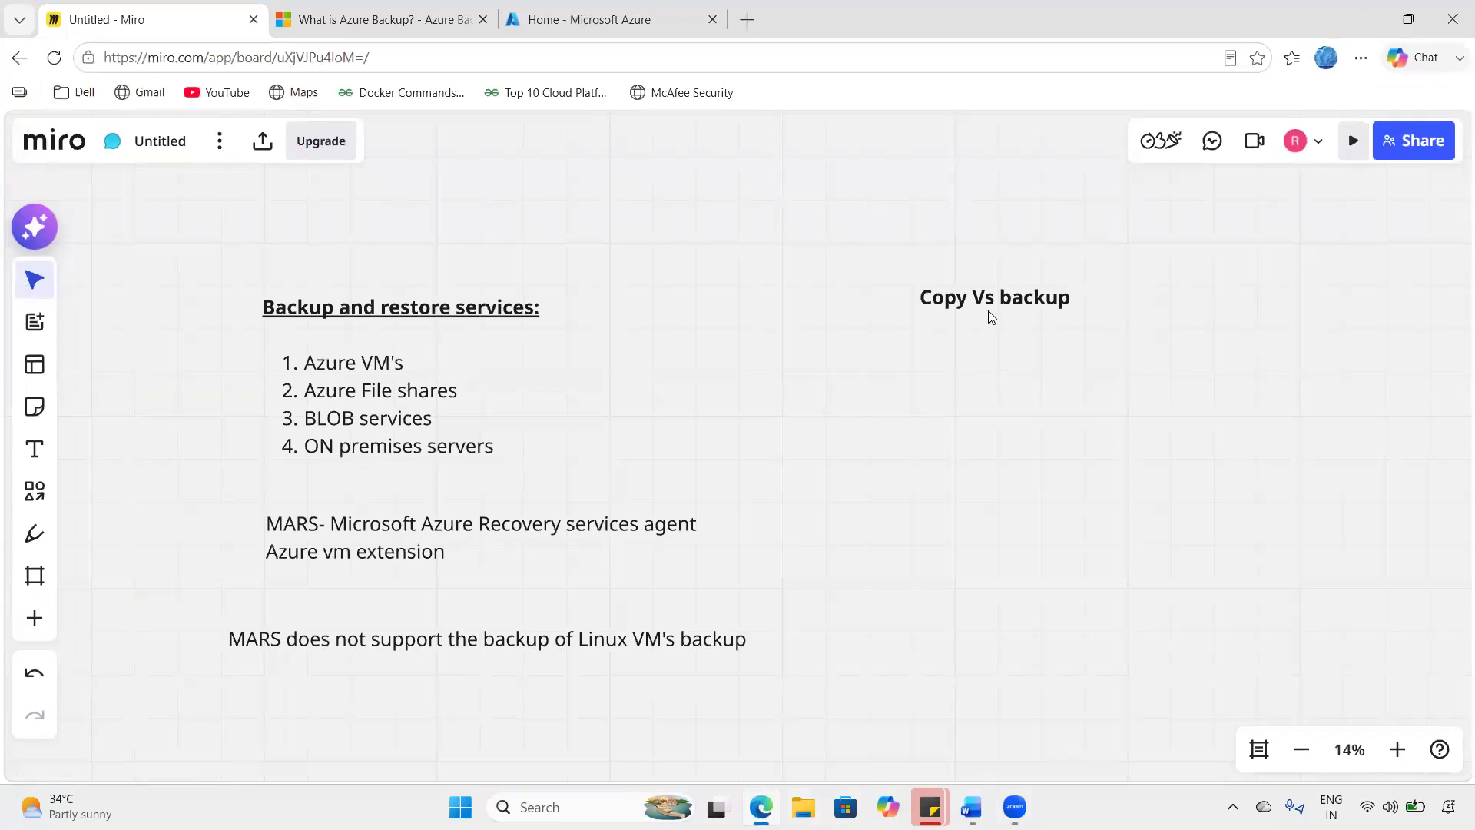
# - Circle "backup" in "Copy Vs backup" with an arrow pointing to it, and circle and tick "Backup" in the services heading
pyautogui.moveTo(1002, 311)
pyautogui.mouseDown()
pyautogui.moveTo(1073, 292)
pyautogui.moveTo(1033, 270)
pyautogui.moveTo(1004, 284)
pyautogui.moveTo(1010, 310)
pyautogui.mouseUp()
pyautogui.moveTo(1059, 226)
pyautogui.mouseDown()
pyautogui.moveTo(1059, 278)
pyautogui.moveTo(1069, 254)
pyautogui.mouseUp()
pyautogui.moveTo(242, 315)
pyautogui.mouseDown()
pyautogui.moveTo(285, 293)
pyautogui.moveTo(277, 273)
pyautogui.moveTo(238, 315)
pyautogui.moveTo(299, 321)
pyautogui.mouseUp()
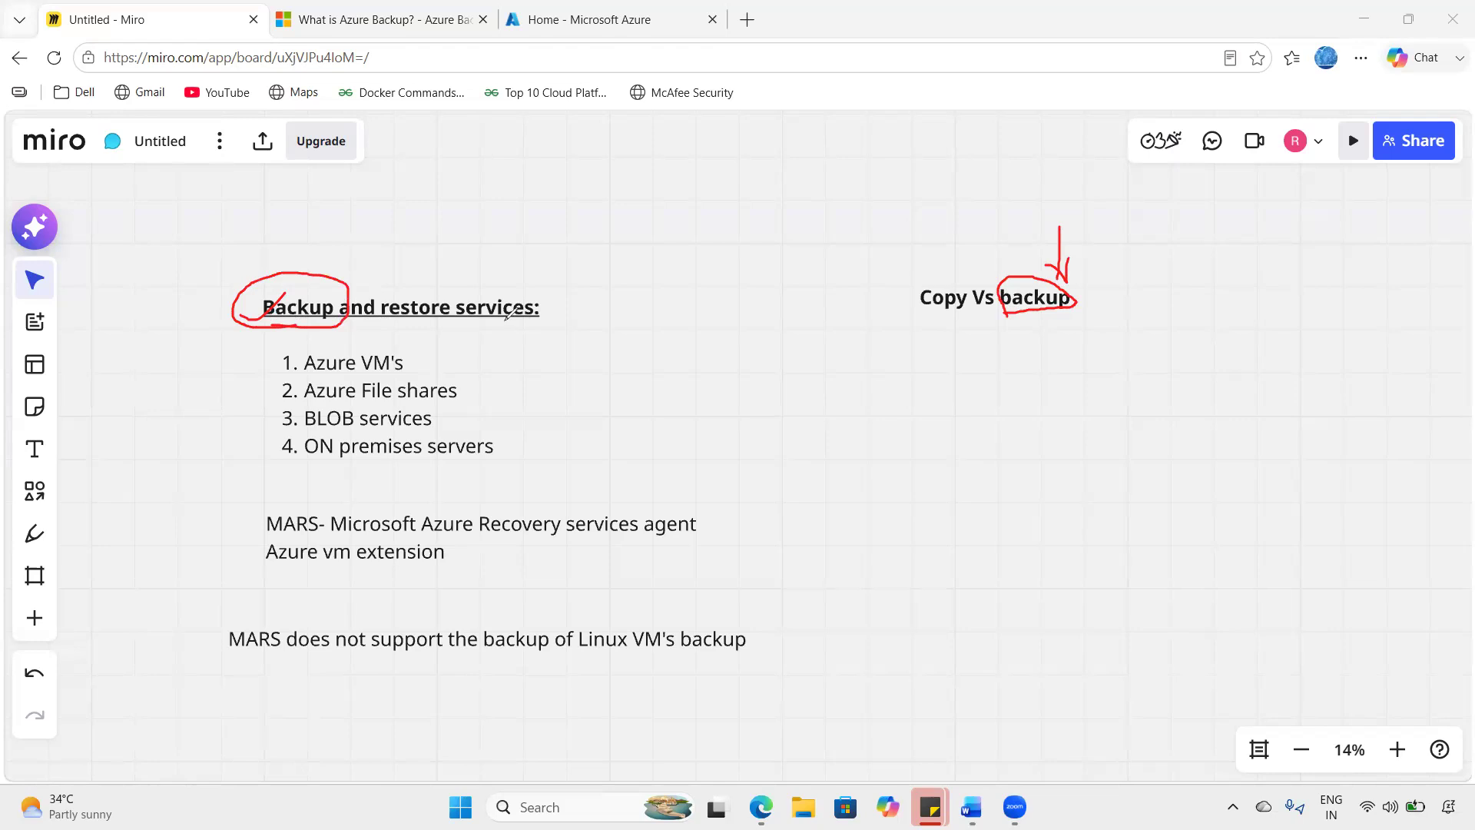
pyautogui.moveTo(958, 316)
pyautogui.mouseDown()
pyautogui.moveTo(1021, 361)
pyautogui.moveTo(1033, 319)
pyautogui.mouseUp()
pyautogui.moveTo(226, 320); pyautogui.dragTo(283, 271)
# - Draw a down arrow from "Copy" in the heading and handwrite an underlined "drives" beneath it
pyautogui.moveTo(900, 325)
pyautogui.mouseDown()
pyautogui.moveTo(994, 247)
pyautogui.moveTo(880, 271)
pyautogui.moveTo(944, 364)
pyautogui.mouseUp()
pyautogui.moveTo(890, 453)
pyautogui.mouseDown()
pyautogui.moveTo(904, 493)
pyautogui.moveTo(938, 471)
pyautogui.mouseUp()
pyautogui.click(936, 449)
pyautogui.moveTo(948, 445)
pyautogui.mouseDown()
pyautogui.moveTo(961, 465)
pyautogui.moveTo(988, 453)
pyautogui.mouseUp()
pyautogui.moveTo(994, 418); pyautogui.dragTo(992, 451)
pyautogui.moveTo(942, 525); pyautogui.dragTo(997, 492)
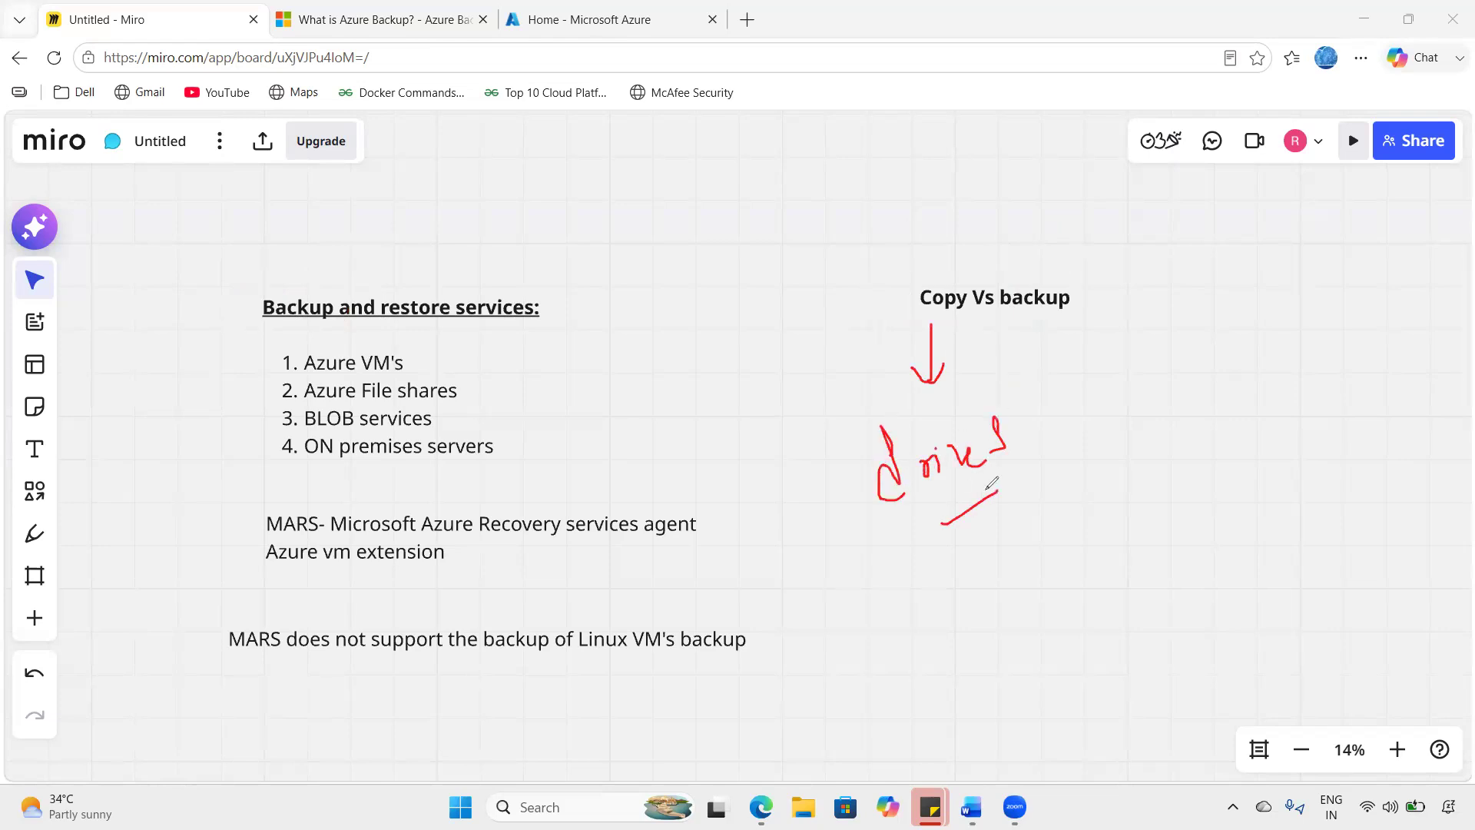
# - Tick "Copy", box "drives", draw a wavy vertical line beside the backup services notes, and clear the annotations
pyautogui.moveTo(1059, 415); pyautogui.dragTo(1063, 417)
pyautogui.moveTo(1059, 434); pyautogui.dragTo(1071, 432)
pyautogui.moveTo(892, 319); pyautogui.dragTo(940, 285)
pyautogui.moveTo(840, 452); pyautogui.dragTo(870, 503)
pyautogui.moveTo(855, 439)
pyautogui.mouseDown()
pyautogui.moveTo(1054, 347)
pyautogui.moveTo(864, 573)
pyautogui.moveTo(888, 434)
pyautogui.mouseUp()
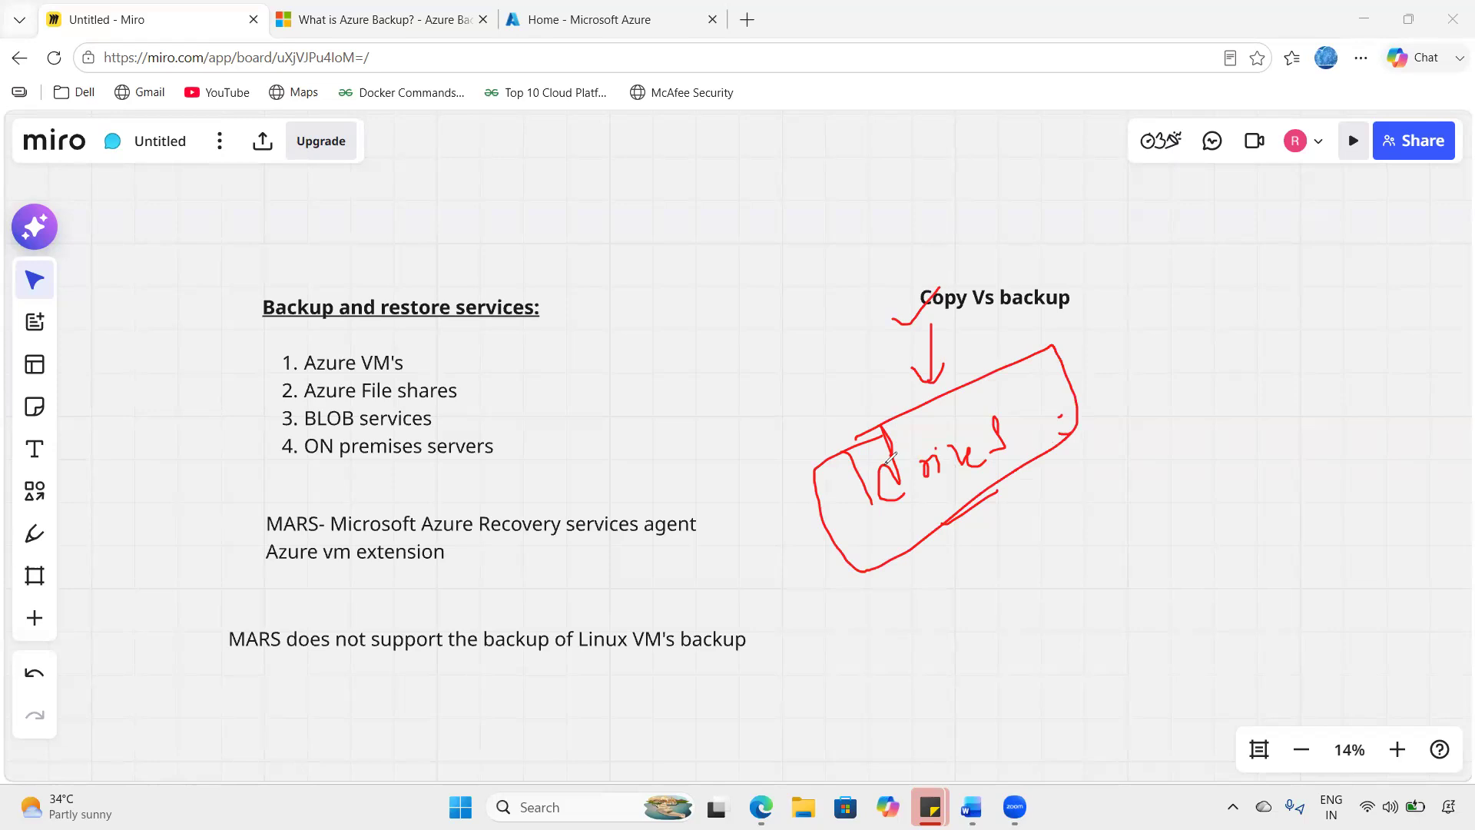
pyautogui.moveTo(200, 298)
pyautogui.mouseDown()
pyautogui.moveTo(209, 276)
pyautogui.moveTo(197, 713)
pyautogui.mouseUp()
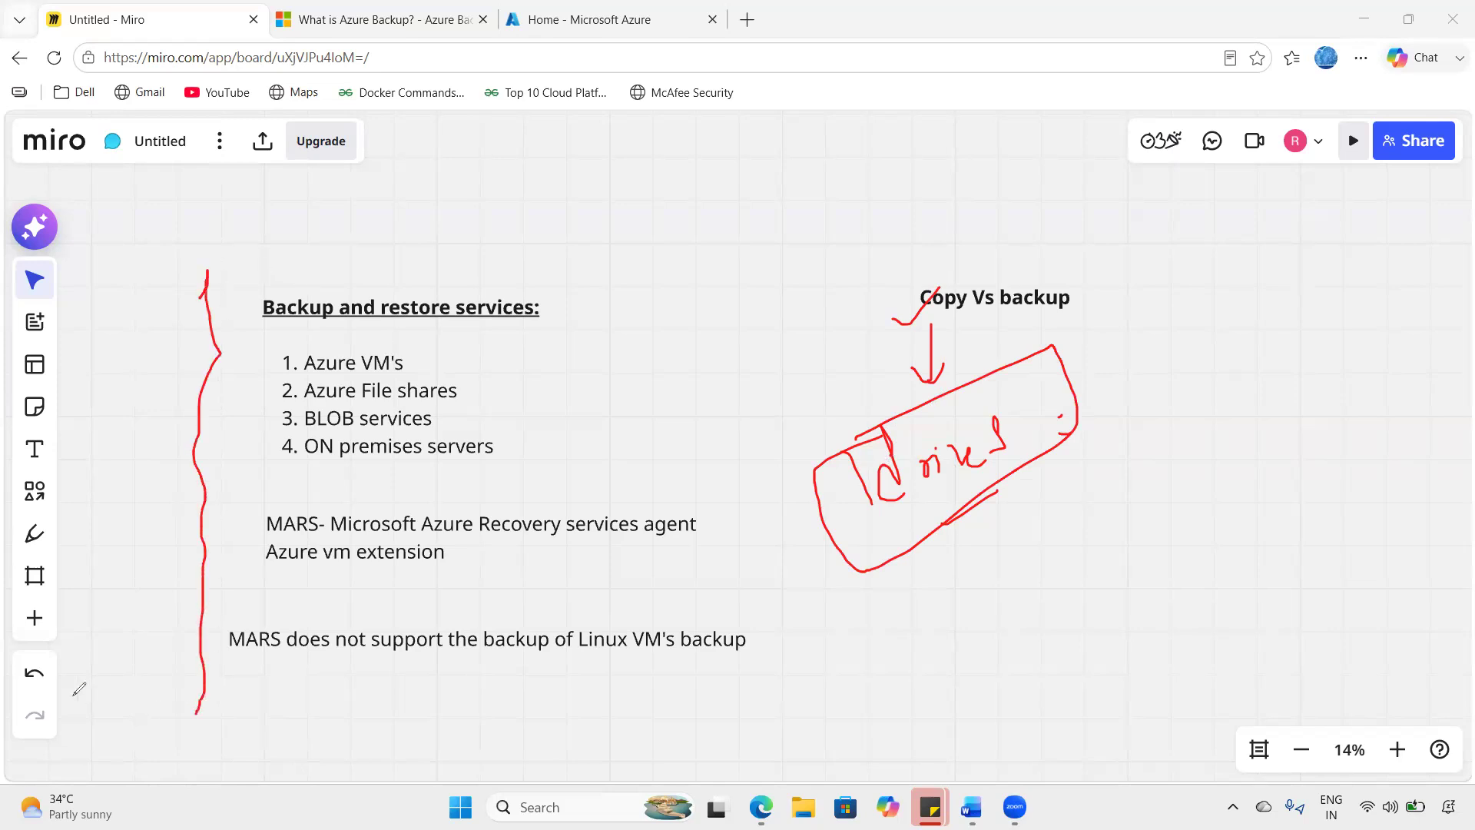
pyautogui.click(6, 586)
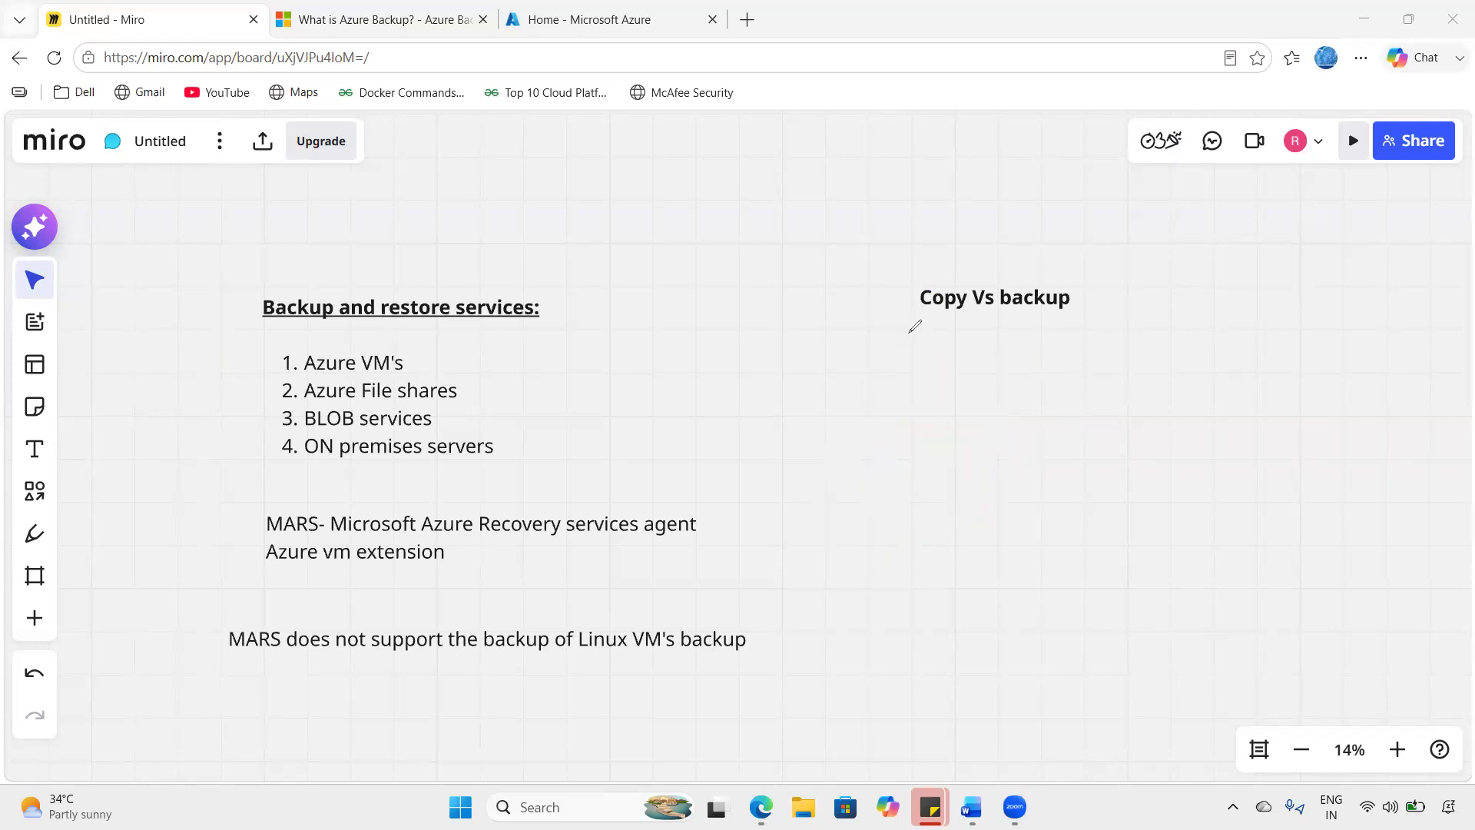
# - Tick and box "Copy" in the heading and handwrite "folder" and "11 GB" below it
pyautogui.moveTo(927, 315)
pyautogui.mouseDown()
pyautogui.moveTo(946, 278)
pyautogui.moveTo(904, 294)
pyautogui.moveTo(942, 310)
pyautogui.mouseUp()
pyautogui.moveTo(895, 306)
pyautogui.mouseDown()
pyautogui.moveTo(931, 280)
pyautogui.moveTo(962, 312)
pyautogui.moveTo(939, 270)
pyautogui.moveTo(895, 317)
pyautogui.moveTo(932, 317)
pyautogui.mouseUp()
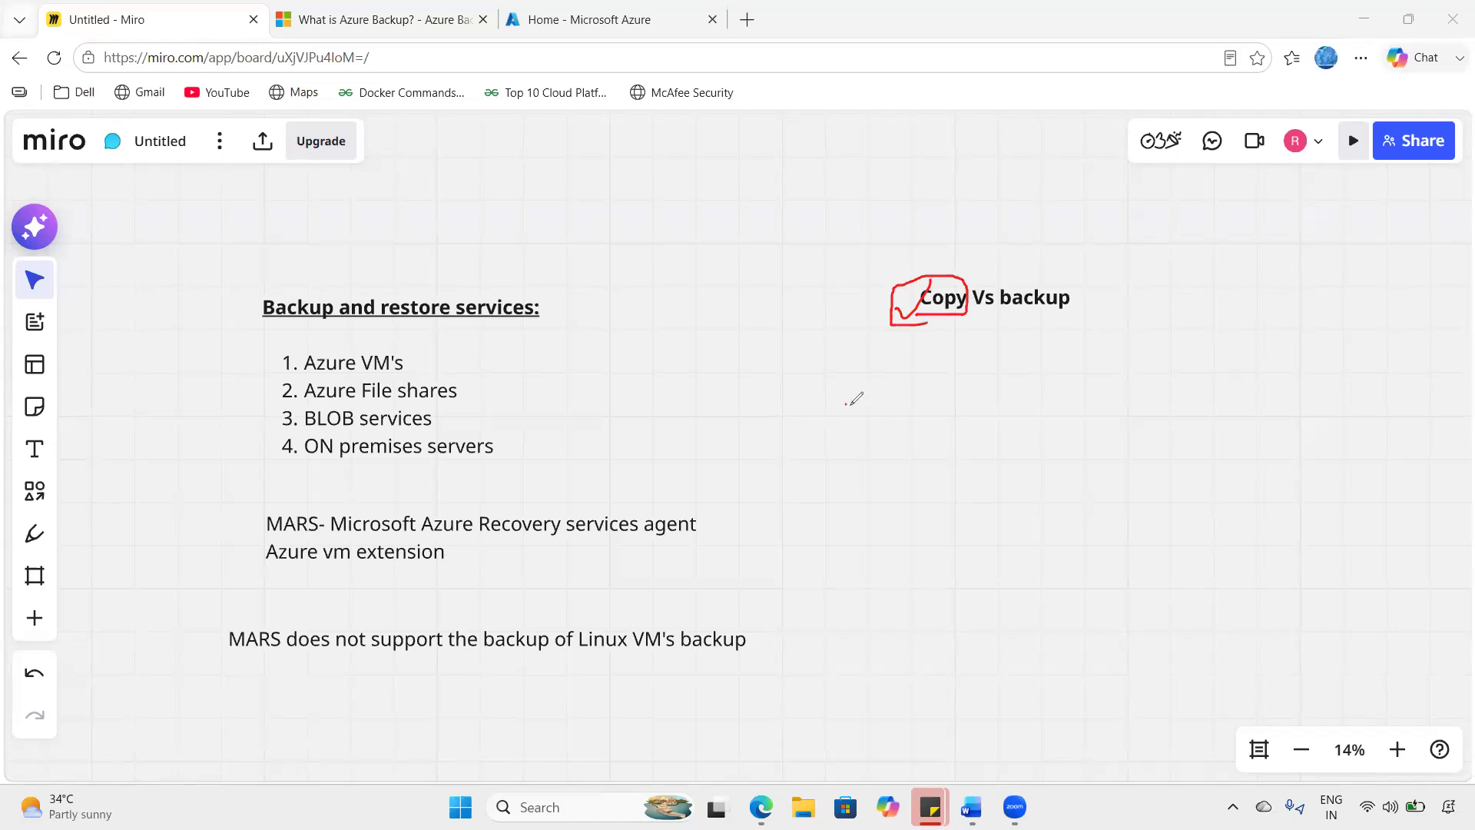
pyautogui.moveTo(846, 401)
pyautogui.mouseDown()
pyautogui.moveTo(844, 368)
pyautogui.moveTo(859, 440)
pyautogui.moveTo(866, 405)
pyautogui.moveTo(947, 355)
pyautogui.mouseUp()
pyautogui.click(916, 382)
pyautogui.moveTo(944, 407)
pyautogui.mouseDown()
pyautogui.moveTo(955, 461)
pyautogui.moveTo(979, 453)
pyautogui.mouseUp()
pyautogui.moveTo(997, 415)
pyautogui.mouseDown()
pyautogui.moveTo(1033, 398)
pyautogui.moveTo(1023, 437)
pyautogui.mouseUp()
pyautogui.moveTo(1039, 371)
pyautogui.mouseDown()
pyautogui.moveTo(1057, 415)
pyautogui.moveTo(1043, 427)
pyautogui.mouseUp()
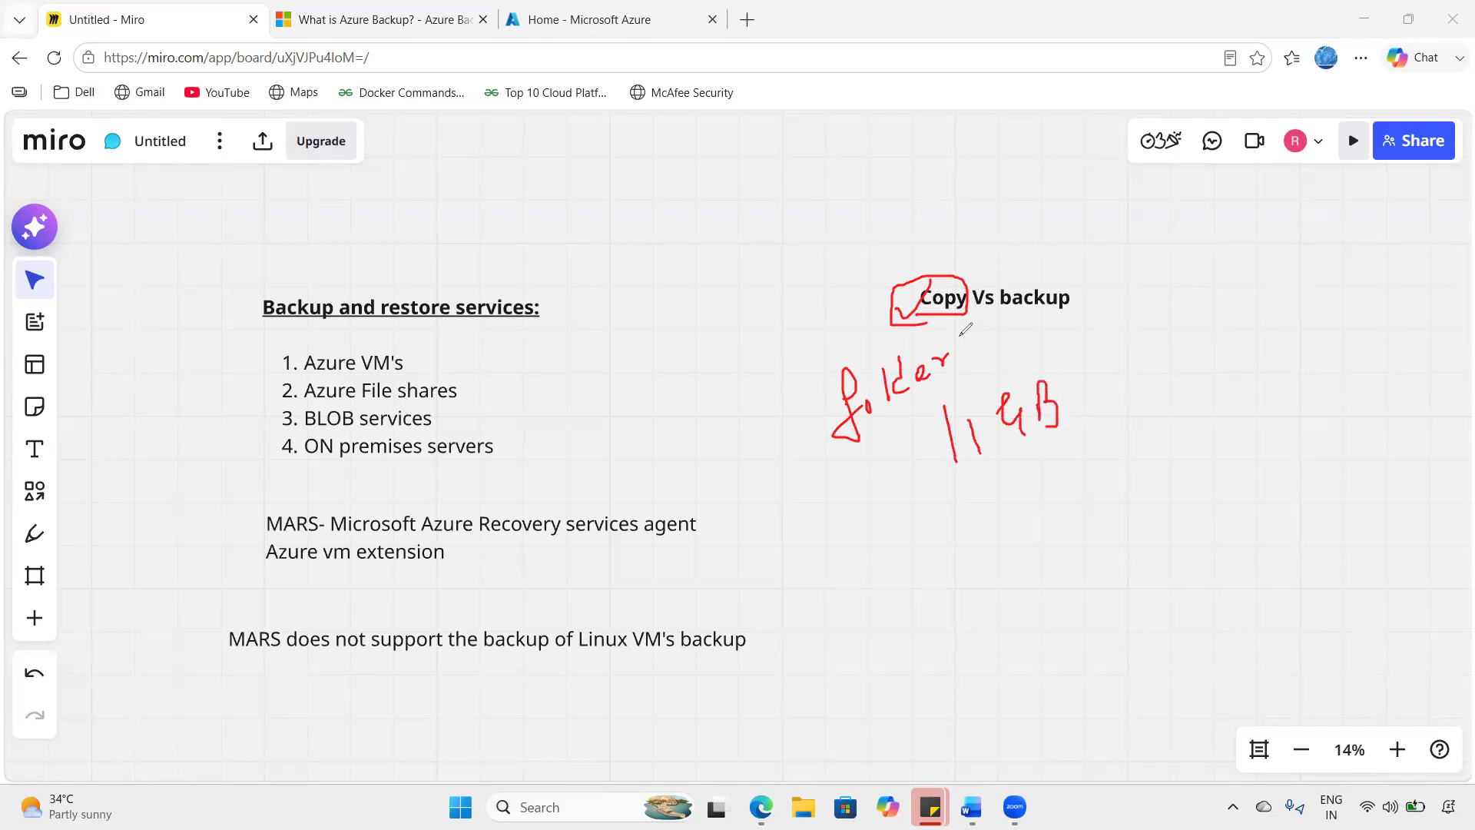
# - Tick the handwritten "folder" and write "= D" below its size
pyautogui.moveTo(749, 452); pyautogui.dragTo(805, 398)
pyautogui.moveTo(915, 521); pyautogui.dragTo(939, 516)
pyautogui.moveTo(972, 491); pyautogui.dragTo(989, 532)
# - Draw a vertical divider with "pen drive" written beyond it, and mark the folder size, "D" and the pen drive with strokes and ticks
pyautogui.moveTo(1175, 400)
pyautogui.mouseDown()
pyautogui.moveTo(1210, 517)
pyautogui.moveTo(1224, 412)
pyautogui.moveTo(1235, 444)
pyautogui.moveTo(1280, 396)
pyautogui.mouseUp()
pyautogui.moveTo(1329, 340)
pyautogui.mouseDown()
pyautogui.moveTo(1315, 369)
pyautogui.moveTo(1328, 355)
pyautogui.mouseUp()
pyautogui.moveTo(1302, 379)
pyautogui.mouseDown()
pyautogui.moveTo(1372, 323)
pyautogui.moveTo(1427, 323)
pyautogui.mouseUp()
pyautogui.click(1007, 576)
pyautogui.moveTo(1024, 565); pyautogui.dragTo(1041, 547)
pyautogui.moveTo(995, 465); pyautogui.dragTo(1054, 437)
pyautogui.moveTo(1295, 454); pyautogui.dragTo(1330, 431)
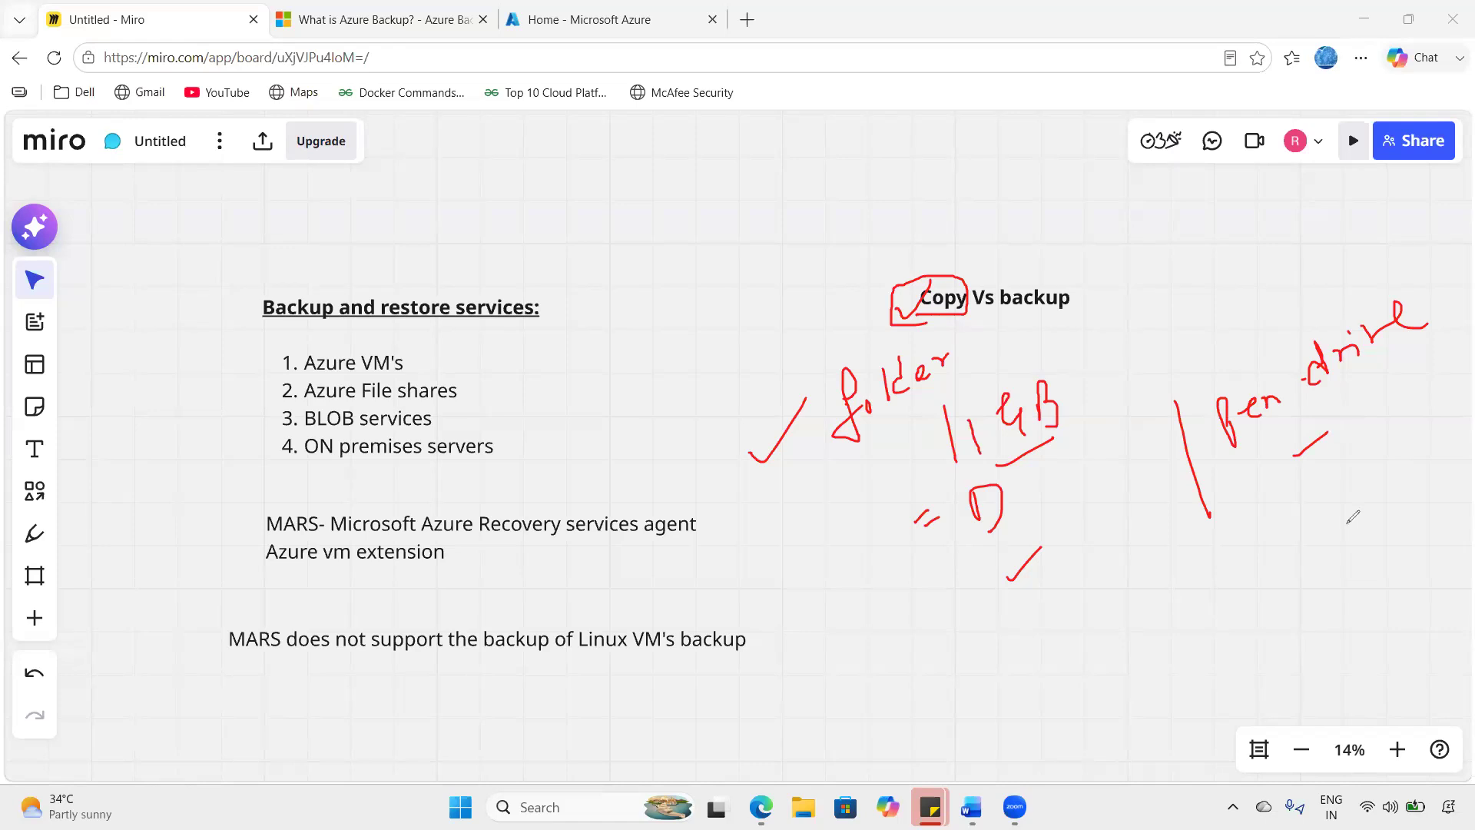
# - Circle the folder size, draw an arrow from it to a boxed "1 GB" under "pen drive", and tick both sides of the divider
pyautogui.moveTo(951, 391)
pyautogui.mouseDown()
pyautogui.moveTo(919, 442)
pyautogui.moveTo(1006, 466)
pyautogui.moveTo(1064, 424)
pyautogui.moveTo(972, 371)
pyautogui.moveTo(944, 393)
pyautogui.mouseUp()
pyautogui.moveTo(1076, 429)
pyautogui.mouseDown()
pyautogui.moveTo(1268, 477)
pyautogui.moveTo(1249, 491)
pyautogui.mouseUp()
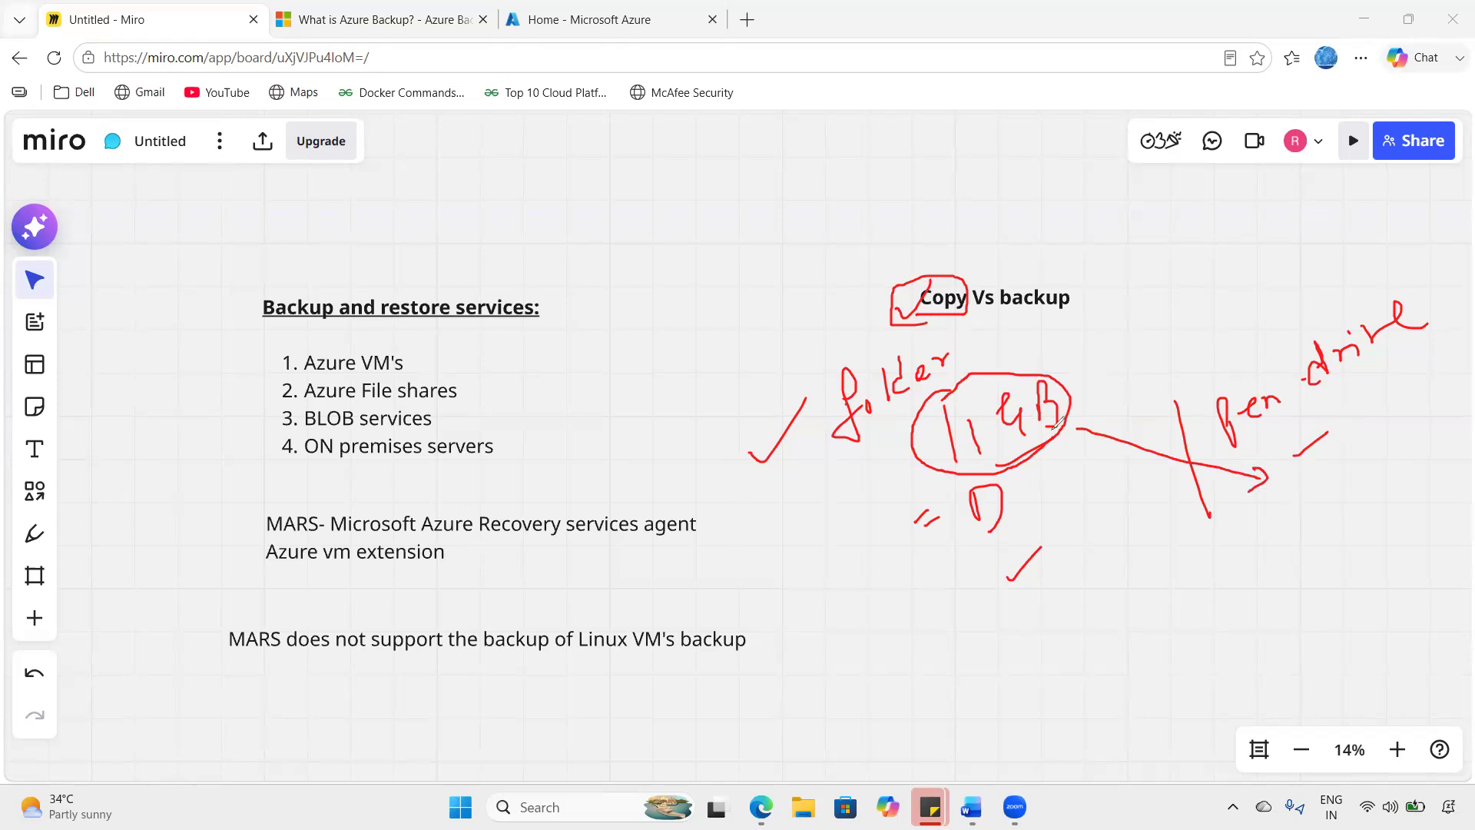
pyautogui.moveTo(1323, 447)
pyautogui.mouseDown()
pyautogui.moveTo(1333, 484)
pyautogui.moveTo(1348, 444)
pyautogui.moveTo(1361, 459)
pyautogui.moveTo(1375, 435)
pyautogui.moveTo(1364, 418)
pyautogui.moveTo(1381, 437)
pyautogui.moveTo(1366, 464)
pyautogui.moveTo(1406, 424)
pyautogui.moveTo(1319, 477)
pyautogui.moveTo(1306, 454)
pyautogui.mouseUp()
pyautogui.moveTo(1097, 400); pyautogui.dragTo(1143, 367)
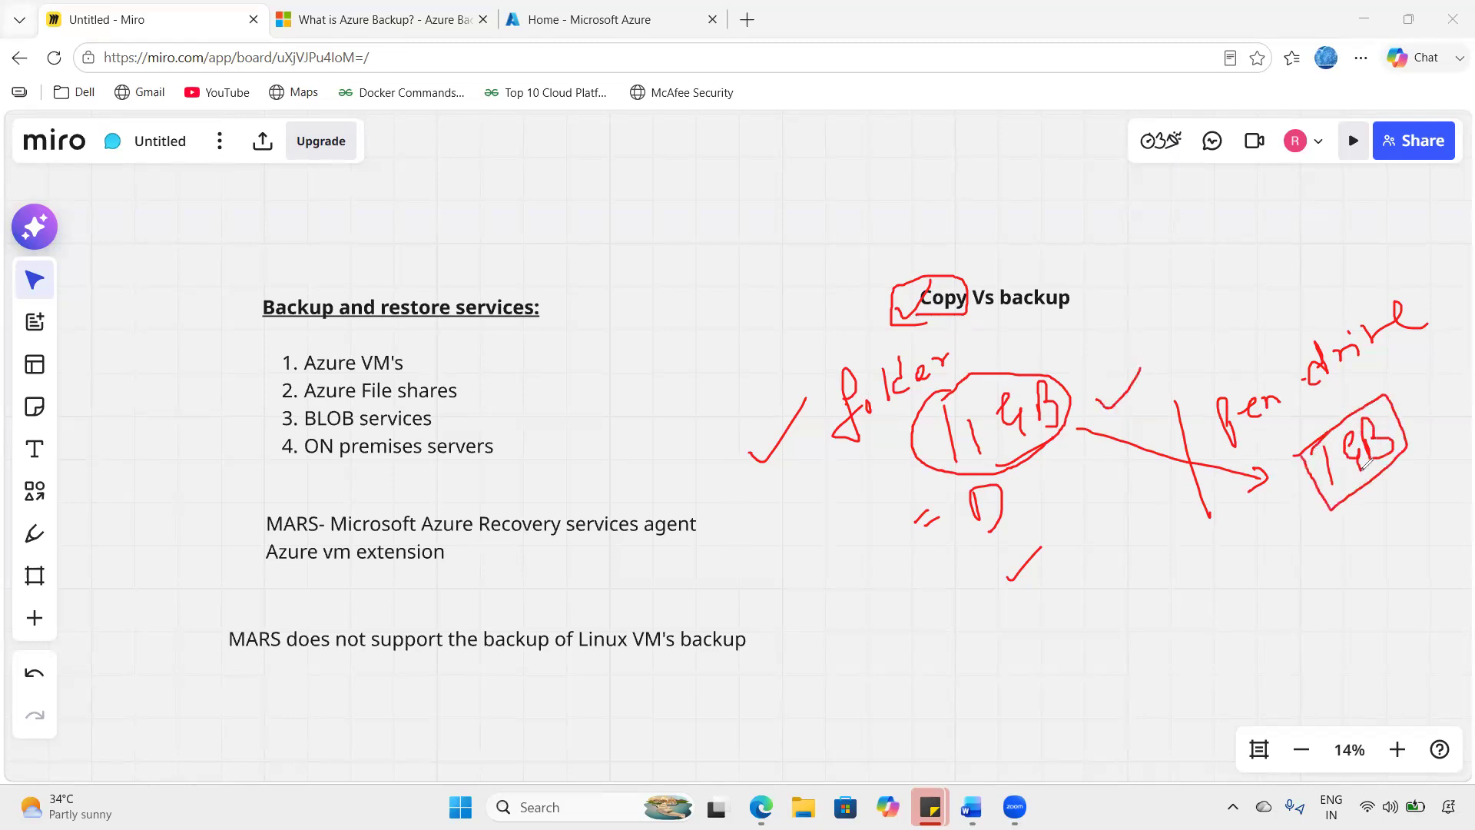
pyautogui.moveTo(1400, 426); pyautogui.dragTo(1416, 413)
pyautogui.moveTo(888, 464)
pyautogui.mouseDown()
pyautogui.moveTo(902, 487)
pyautogui.moveTo(925, 454)
pyautogui.mouseUp()
pyautogui.moveTo(1206, 354); pyautogui.dragTo(1277, 628)
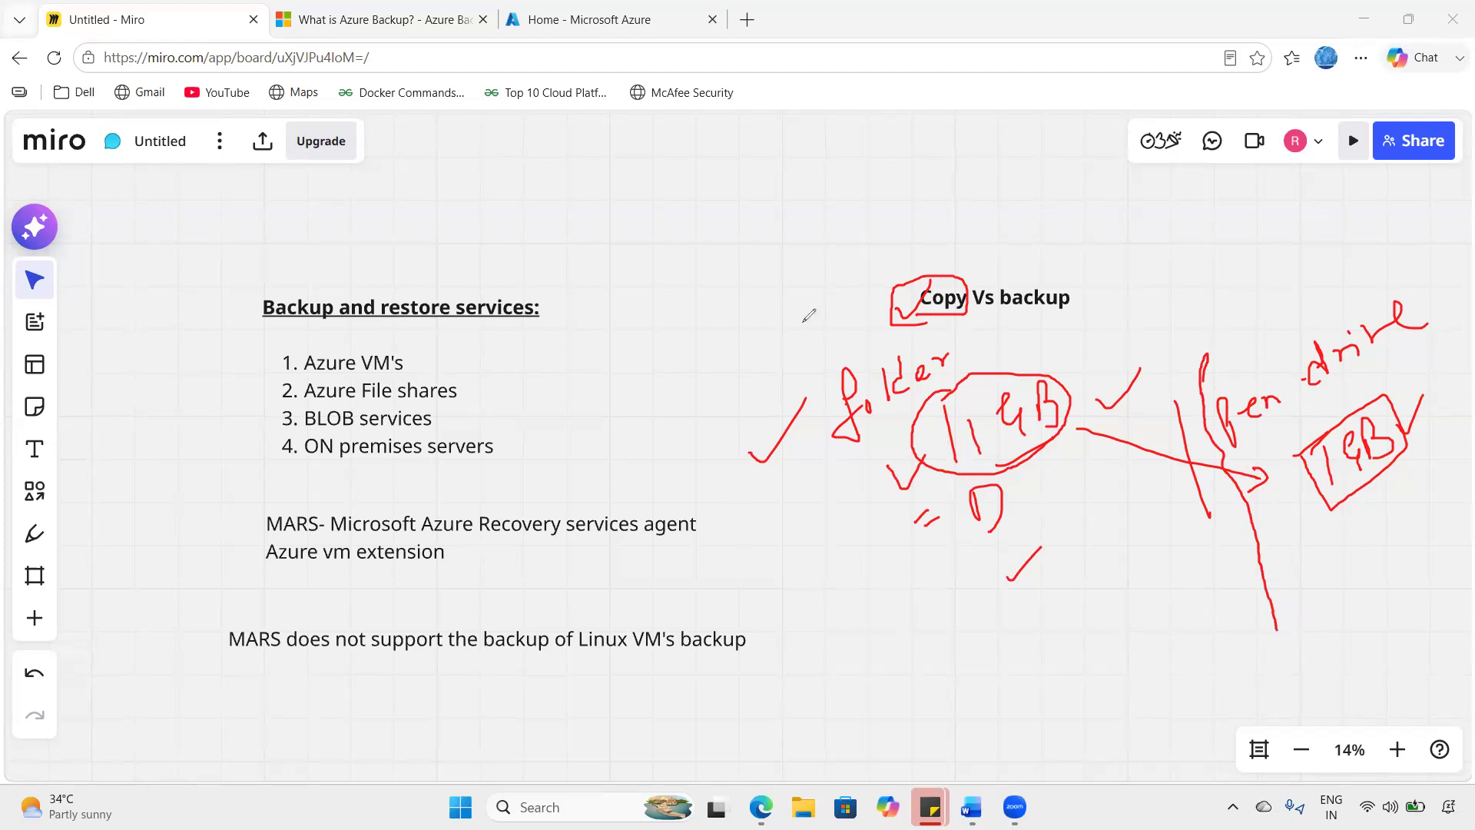
# - Tick "Copy" and the pen drive's 1 GB, handwrite an underlined "100 GB" below the folder, and clear the annotations
pyautogui.moveTo(928, 324); pyautogui.dragTo(951, 310)
pyautogui.click(1345, 526)
pyautogui.moveTo(1346, 525); pyautogui.dragTo(1368, 497)
pyautogui.moveTo(885, 633)
pyautogui.mouseDown()
pyautogui.moveTo(912, 699)
pyautogui.moveTo(955, 602)
pyautogui.moveTo(962, 628)
pyautogui.moveTo(996, 618)
pyautogui.mouseUp()
pyautogui.moveTo(1007, 563); pyautogui.dragTo(1015, 600)
pyautogui.moveTo(1245, 575); pyautogui.dragTo(1272, 569)
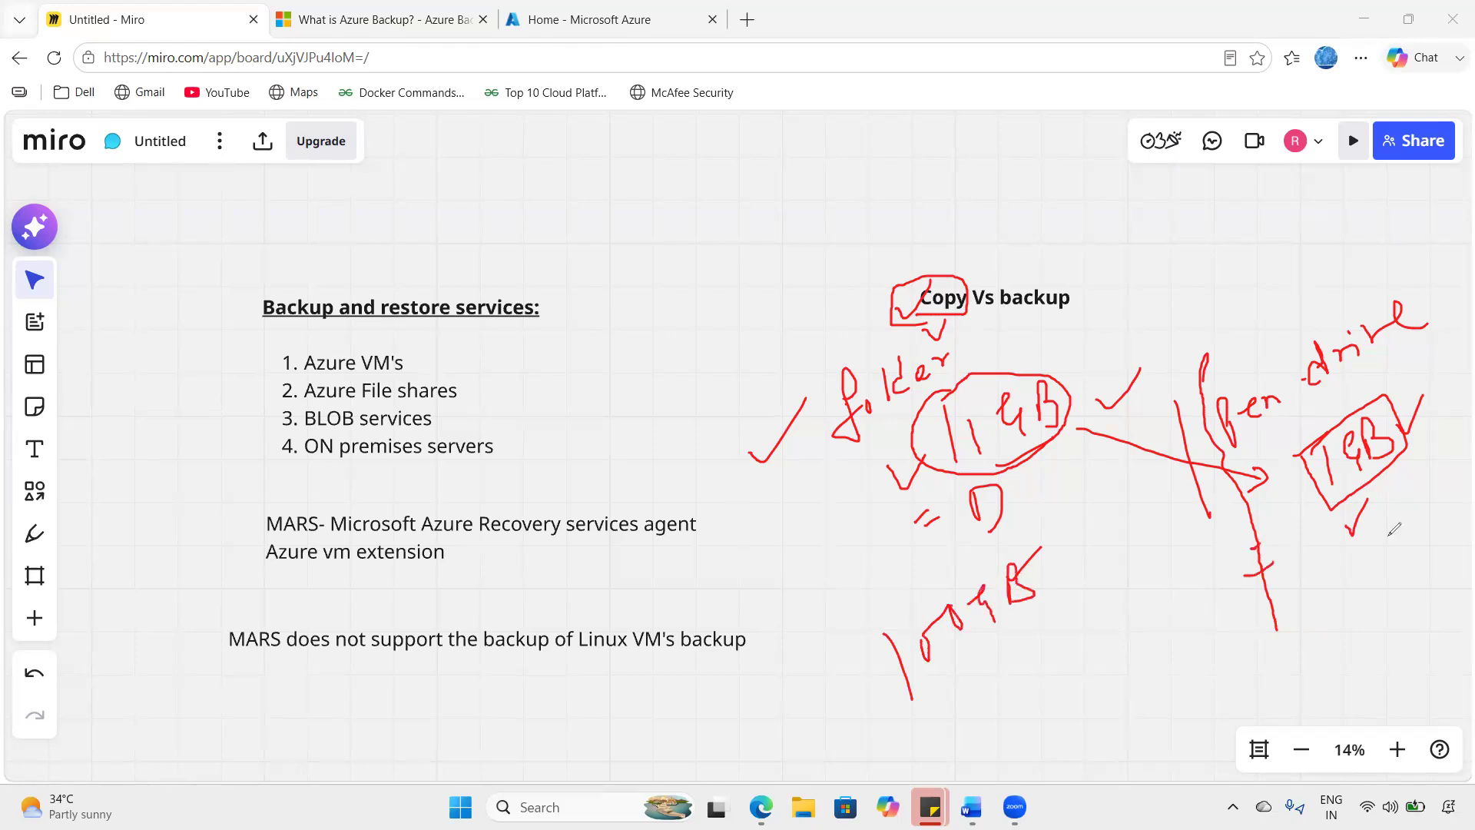
pyautogui.moveTo(933, 708); pyautogui.dragTo(1019, 650)
pyautogui.moveTo(1083, 584); pyautogui.dragTo(1126, 562)
pyautogui.moveTo(890, 317); pyautogui.dragTo(923, 274)
pyautogui.press('e')
# - Handwrite "folder" below "Copy Vs backup" and branch an underlined ".docs" entry under it
pyautogui.moveTo(864, 391)
pyautogui.mouseDown()
pyautogui.moveTo(882, 439)
pyautogui.moveTo(869, 405)
pyautogui.moveTo(908, 378)
pyautogui.moveTo(951, 388)
pyautogui.moveTo(970, 350)
pyautogui.moveTo(997, 345)
pyautogui.mouseUp()
pyautogui.moveTo(942, 432)
pyautogui.mouseDown()
pyautogui.moveTo(951, 490)
pyautogui.moveTo(942, 472)
pyautogui.mouseUp()
pyautogui.moveTo(1003, 401)
pyautogui.mouseDown()
pyautogui.moveTo(1008, 456)
pyautogui.moveTo(1029, 439)
pyautogui.mouseUp()
pyautogui.moveTo(1037, 421)
pyautogui.mouseDown()
pyautogui.moveTo(1037, 443)
pyautogui.moveTo(1077, 439)
pyautogui.mouseUp()
pyautogui.click(979, 456)
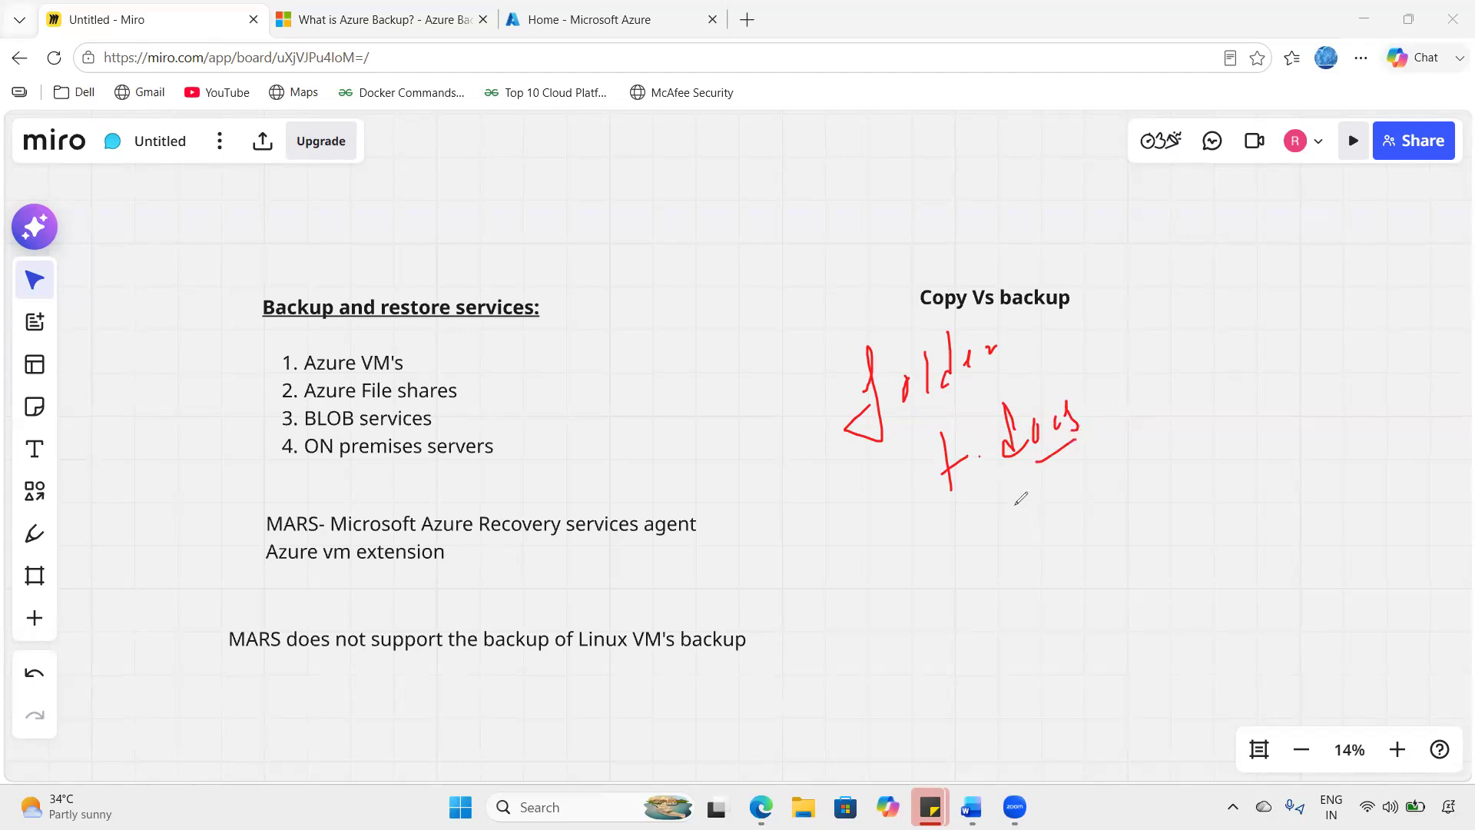
# - Add ".XLS" and ".MP4" branches under the handwritten folder and close the file list with a bracket
pyautogui.moveTo(943, 482); pyautogui.dragTo(957, 550)
pyautogui.moveTo(947, 536); pyautogui.dragTo(1042, 499)
pyautogui.click(990, 512)
pyautogui.moveTo(1045, 470)
pyautogui.mouseDown()
pyautogui.moveTo(1034, 500)
pyautogui.moveTo(1093, 481)
pyautogui.mouseUp()
pyautogui.moveTo(952, 544)
pyautogui.mouseDown()
pyautogui.moveTo(977, 590)
pyautogui.moveTo(1059, 551)
pyautogui.moveTo(1071, 573)
pyautogui.moveTo(1087, 534)
pyautogui.moveTo(1126, 513)
pyautogui.moveTo(1124, 534)
pyautogui.mouseUp()
pyautogui.moveTo(1084, 376)
pyautogui.mouseDown()
pyautogui.moveTo(1141, 523)
pyautogui.moveTo(1129, 553)
pyautogui.mouseUp()
# - Write "= 1 GB" beside the handwritten folder and tick "Copy" in the heading
pyautogui.moveTo(1035, 338)
pyautogui.mouseDown()
pyautogui.moveTo(1052, 326)
pyautogui.moveTo(1050, 347)
pyautogui.mouseUp()
pyautogui.moveTo(1097, 290); pyautogui.dragTo(1104, 346)
pyautogui.moveTo(1147, 275)
pyautogui.mouseDown()
pyautogui.moveTo(1148, 325)
pyautogui.moveTo(1165, 309)
pyautogui.mouseUp()
pyautogui.moveTo(905, 290); pyautogui.dragTo(952, 250)
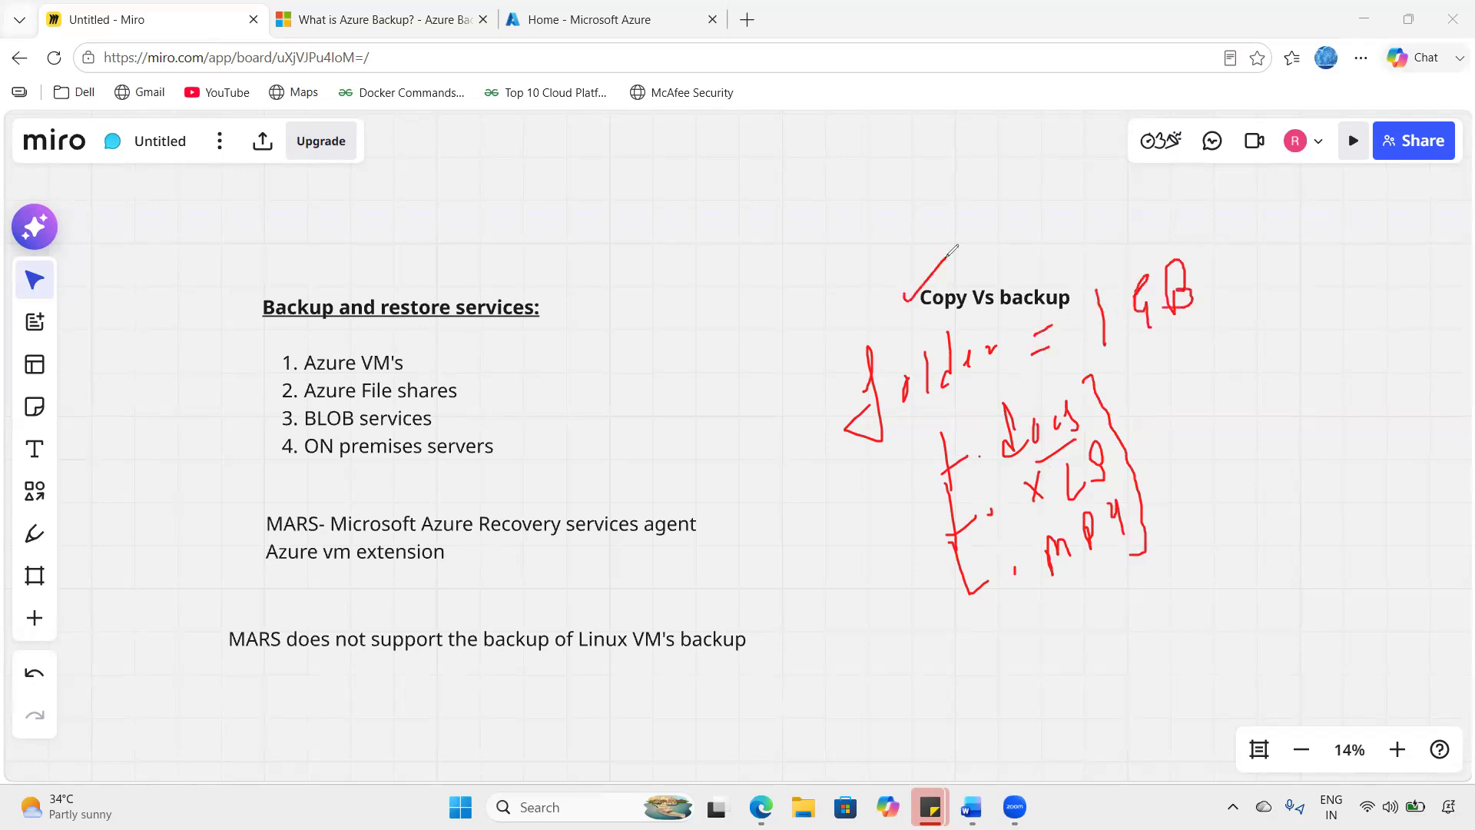
# - Underline the folder's 1 GB and write an underlined, ticked "= 1 GB" beside it for the copy
pyautogui.moveTo(1126, 345); pyautogui.dragTo(1175, 324)
pyautogui.moveTo(1231, 372); pyautogui.dragTo(1241, 380)
pyautogui.moveTo(1321, 366); pyautogui.dragTo(1325, 402)
pyautogui.moveTo(1358, 355)
pyautogui.mouseDown()
pyautogui.moveTo(1358, 392)
pyautogui.moveTo(1401, 381)
pyautogui.mouseUp()
pyautogui.moveTo(1352, 415); pyautogui.dragTo(1404, 397)
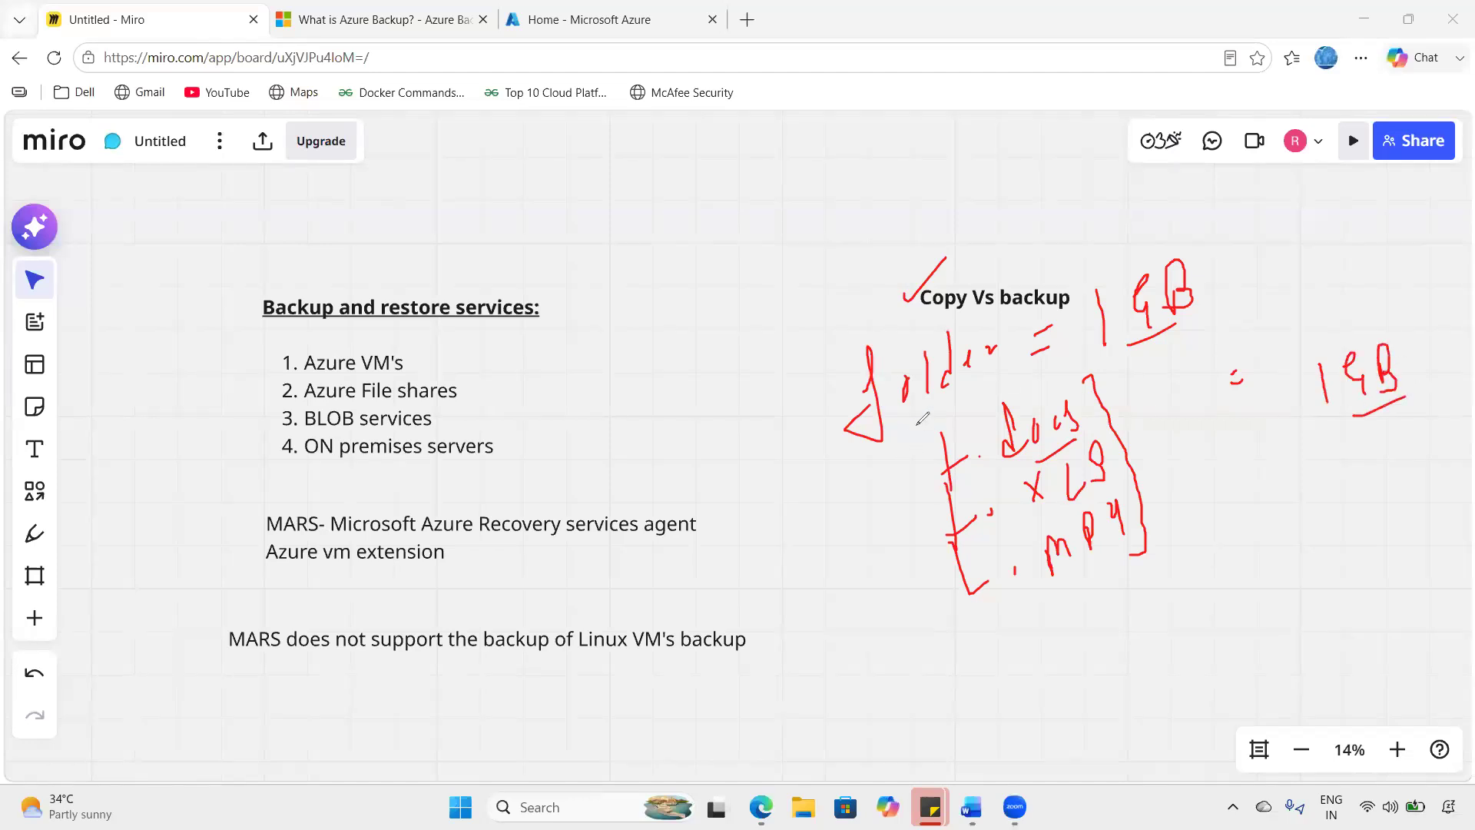
pyautogui.moveTo(1399, 427); pyautogui.dragTo(1454, 373)
# - Circle the folder's file list, tick its entries, and handwrite an underlined "virus" below it
pyautogui.moveTo(966, 413)
pyautogui.mouseDown()
pyautogui.moveTo(945, 599)
pyautogui.moveTo(1129, 617)
pyautogui.moveTo(1160, 440)
pyautogui.moveTo(1109, 404)
pyautogui.moveTo(966, 411)
pyautogui.mouseUp()
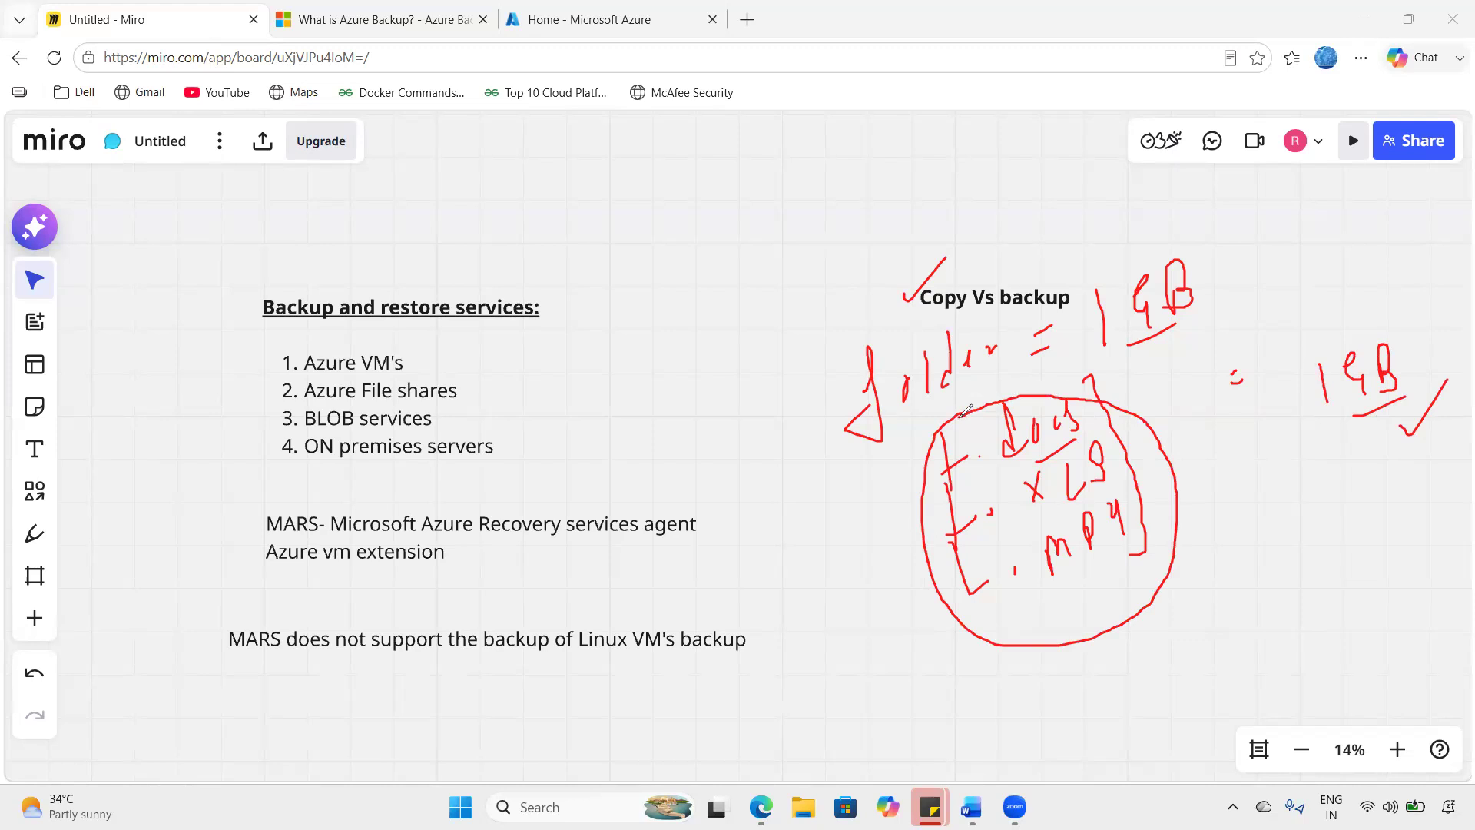
pyautogui.moveTo(1102, 394)
pyautogui.mouseDown()
pyautogui.moveTo(1112, 406)
pyautogui.moveTo(1129, 389)
pyautogui.mouseUp()
pyautogui.moveTo(1127, 460); pyautogui.dragTo(1143, 510)
pyautogui.moveTo(891, 662); pyautogui.dragTo(989, 628)
pyautogui.moveTo(957, 684); pyautogui.dragTo(970, 662)
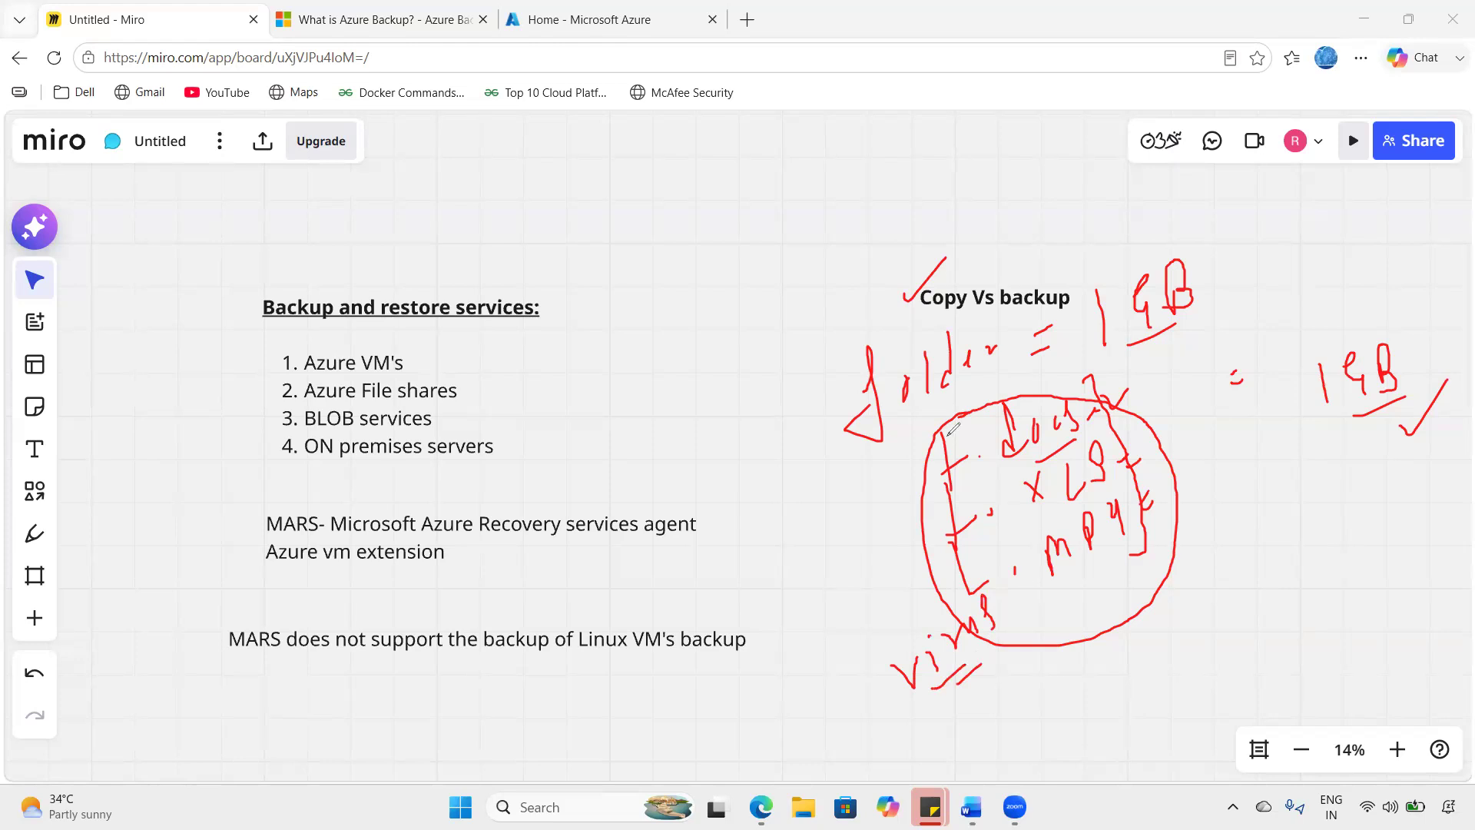
# - Tick and underline "folder", add an equals sign and tick beside the file list, and circle the copied 1 GB
pyautogui.moveTo(825, 418); pyautogui.dragTo(875, 374)
pyautogui.moveTo(901, 430); pyautogui.dragTo(942, 410)
pyautogui.moveTo(1229, 475); pyautogui.dragTo(1235, 478)
pyautogui.moveTo(1227, 490); pyautogui.dragTo(1234, 493)
pyautogui.moveTo(1155, 443); pyautogui.dragTo(1194, 385)
pyautogui.moveTo(1317, 347)
pyautogui.mouseDown()
pyautogui.moveTo(1363, 428)
pyautogui.moveTo(1319, 346)
pyautogui.mouseUp()
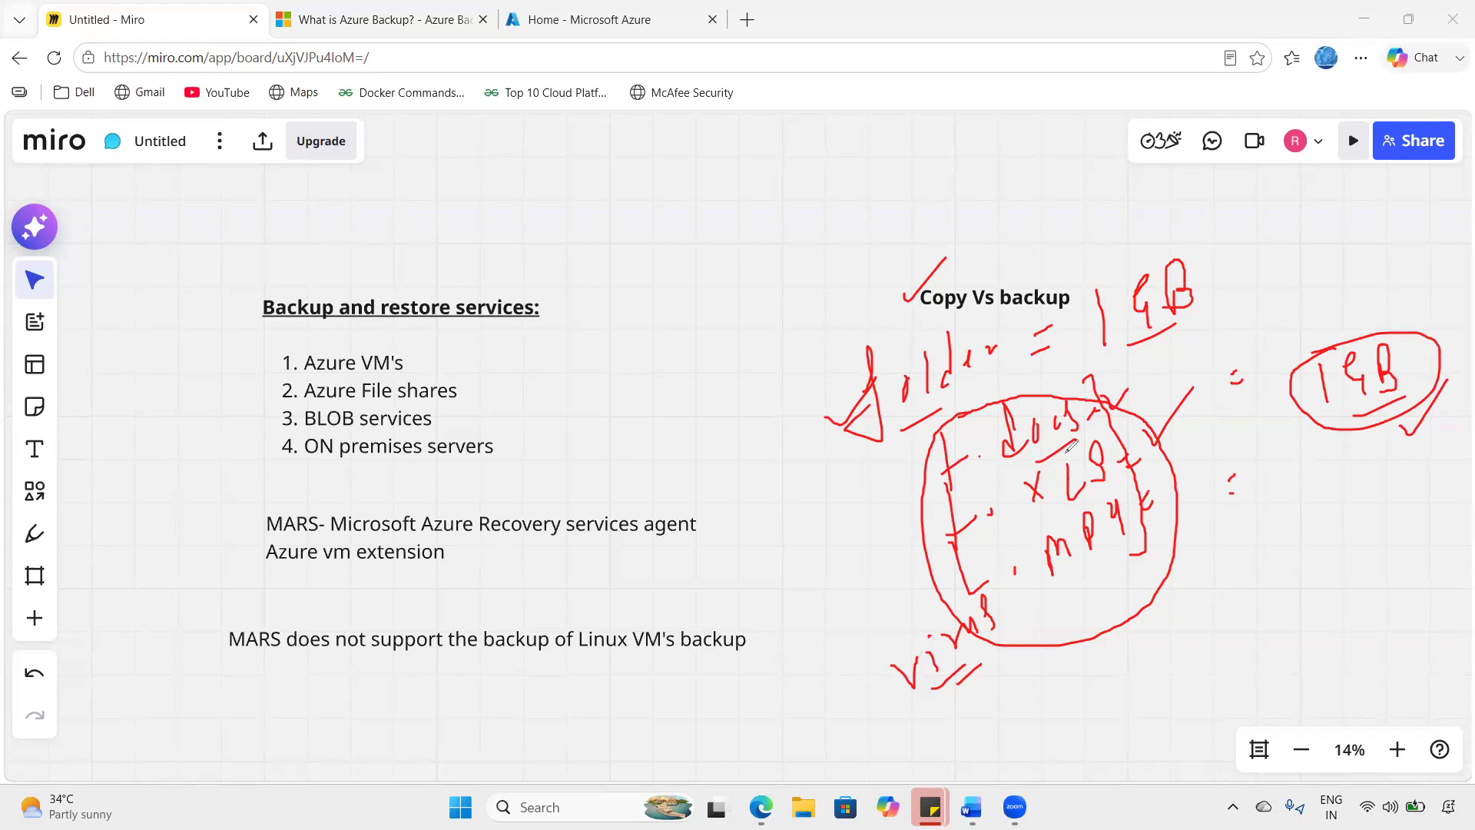
# - Separate the copied 1 GB with a vertical line, label it with an underlined "Pendrive", and tick it
pyautogui.moveTo(1351, 474); pyautogui.dragTo(1405, 427)
pyautogui.moveTo(1268, 337)
pyautogui.mouseDown()
pyautogui.moveTo(1315, 672)
pyautogui.moveTo(1323, 291)
pyautogui.moveTo(1350, 253)
pyautogui.moveTo(1431, 223)
pyautogui.moveTo(1447, 194)
pyautogui.moveTo(1444, 230)
pyautogui.moveTo(1471, 212)
pyautogui.mouseUp()
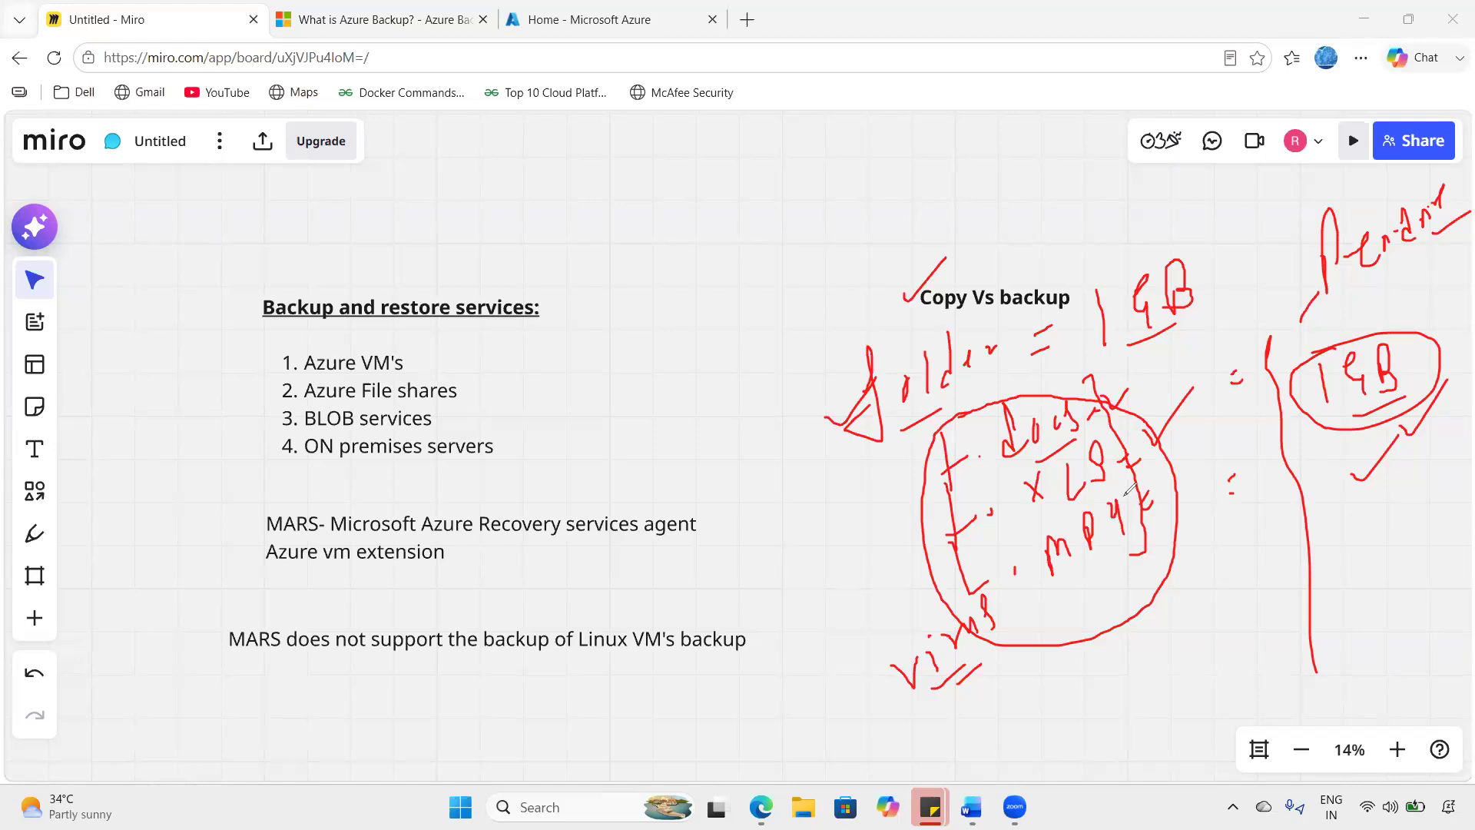
pyautogui.moveTo(1264, 424); pyautogui.dragTo(1302, 374)
# - Draw a box around "MP4" in the file list and add a tick below the copied 1 GB
pyautogui.moveTo(1013, 558); pyautogui.dragTo(1082, 513)
pyautogui.moveTo(1147, 466)
pyautogui.mouseDown()
pyautogui.moveTo(1068, 588)
pyautogui.moveTo(1018, 560)
pyautogui.mouseUp()
pyautogui.click(1325, 483)
pyautogui.moveTo(1325, 484); pyautogui.dragTo(1353, 474)
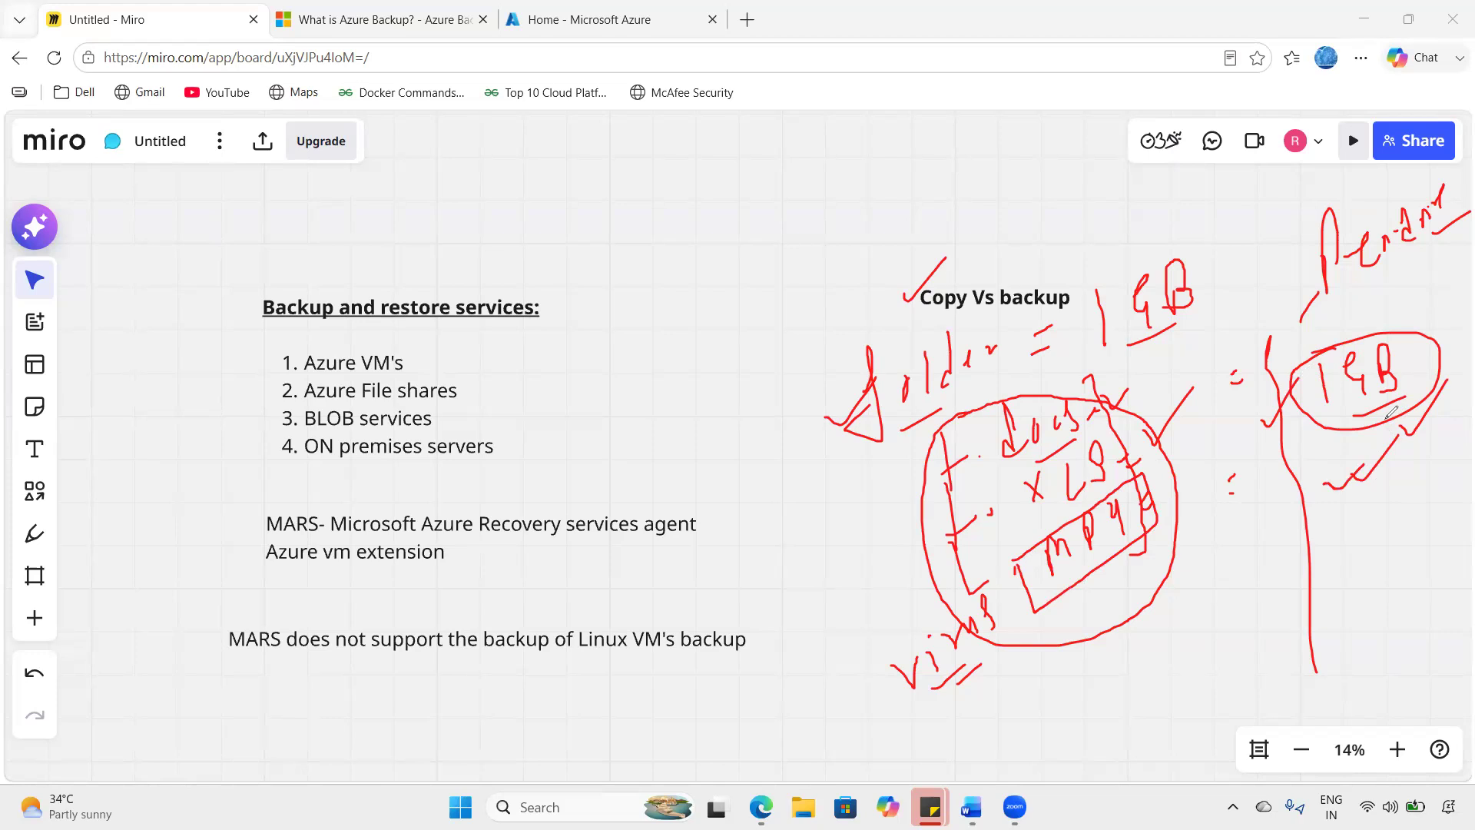
# - Mark the copied 1 GB with another tick and cross out the original folder and its file list
pyautogui.moveTo(1381, 420); pyautogui.dragTo(1398, 424)
pyautogui.moveTo(893, 352); pyautogui.dragTo(1034, 498)
pyautogui.moveTo(997, 344); pyautogui.dragTo(979, 606)
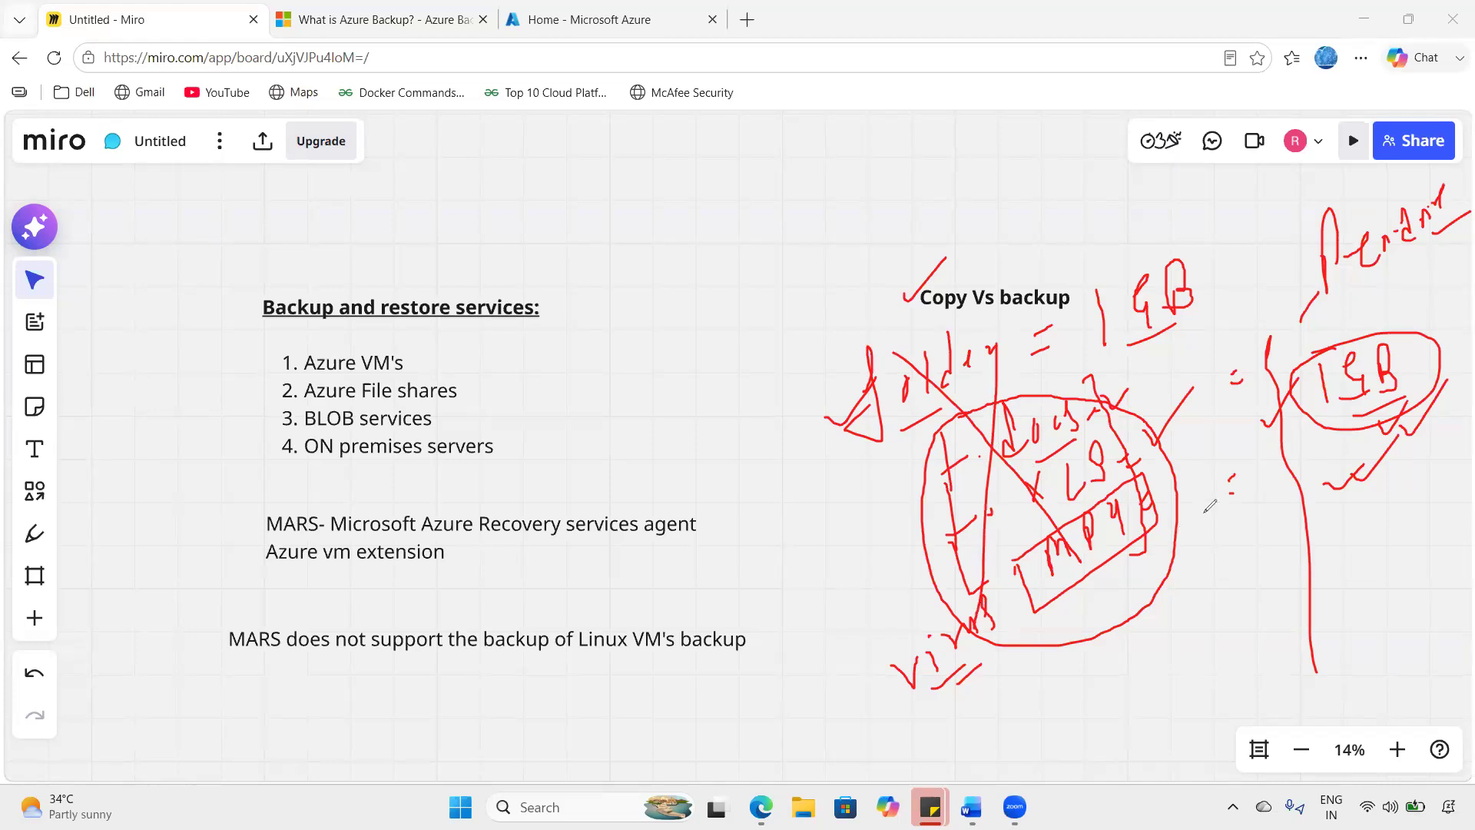
# - Tick and underline "Pendrive", circle "Copy" in the heading, and clear the annotations
pyautogui.moveTo(1279, 249); pyautogui.dragTo(1317, 244)
pyautogui.moveTo(1338, 315); pyautogui.dragTo(1422, 269)
pyautogui.moveTo(1277, 278); pyautogui.dragTo(1327, 247)
pyautogui.moveTo(1295, 421); pyautogui.dragTo(1358, 408)
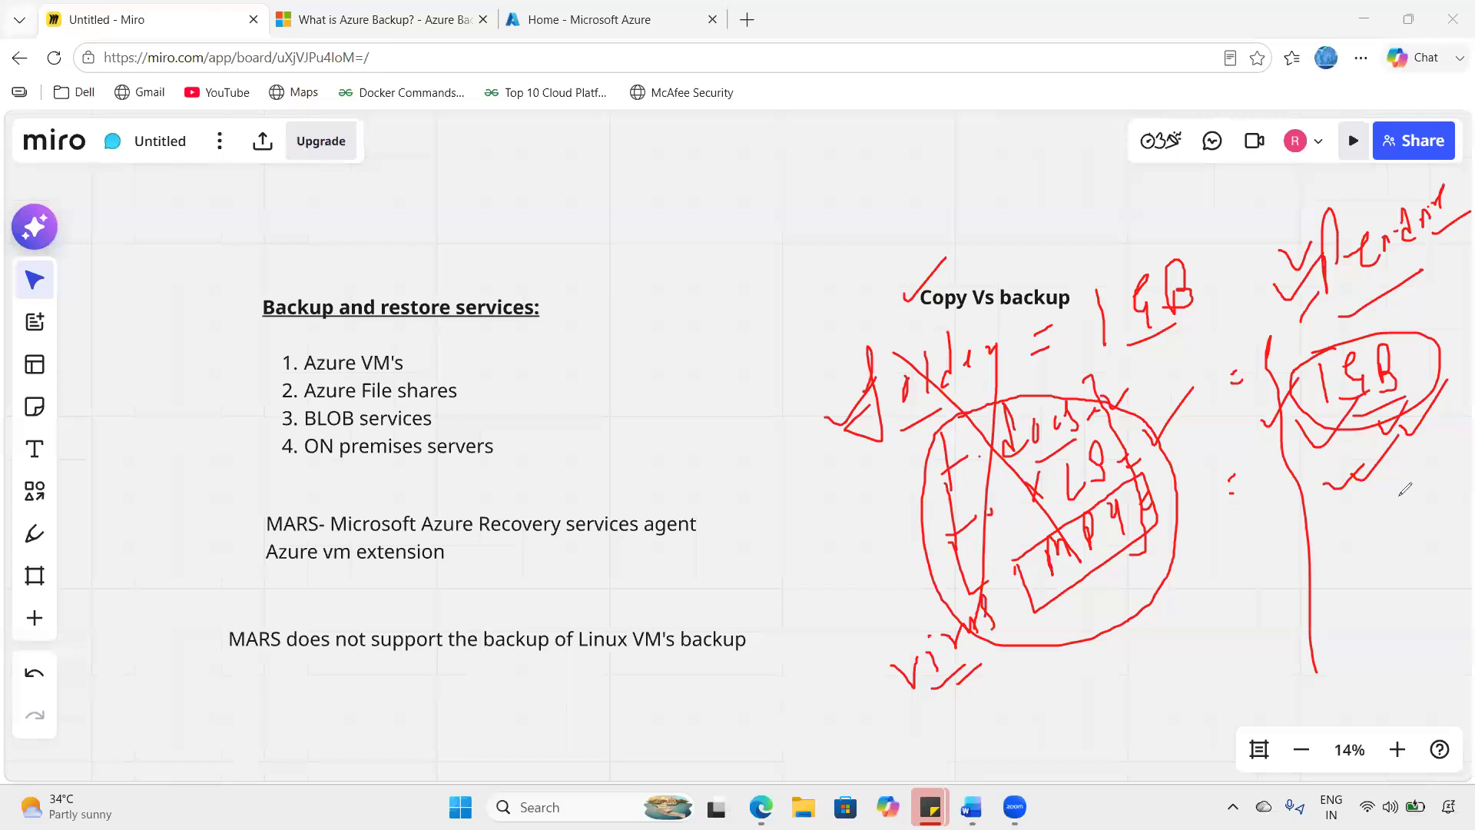
pyautogui.moveTo(918, 319)
pyautogui.mouseDown()
pyautogui.moveTo(957, 282)
pyautogui.moveTo(885, 296)
pyautogui.moveTo(950, 310)
pyautogui.mouseUp()
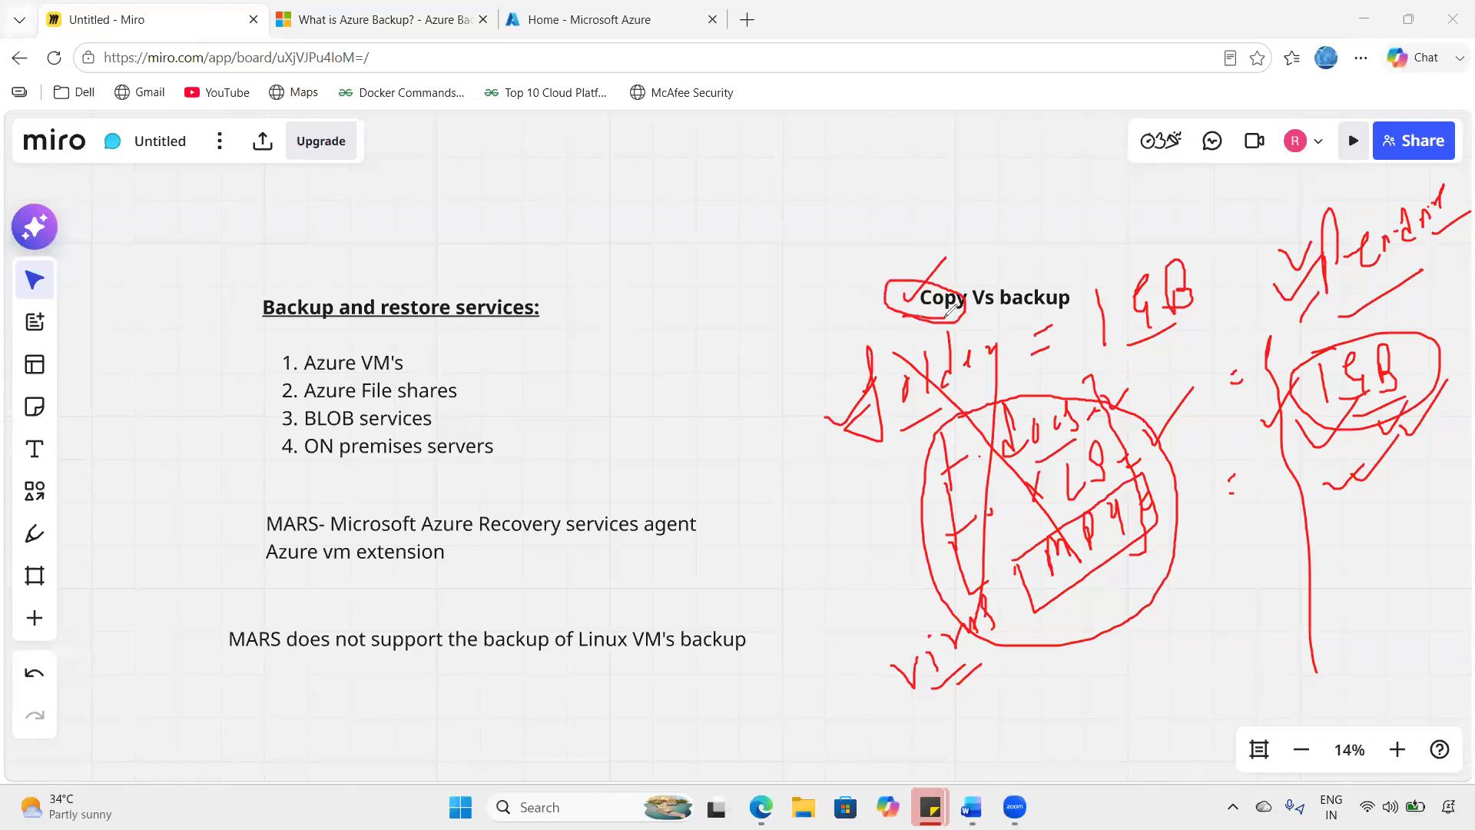
pyautogui.click(78, 494)
# - Tick "Copy" in the heading, handwrite "manage" linked to "automation" below it, and add an underlined note with an equals sign
pyautogui.moveTo(878, 301)
pyautogui.mouseDown()
pyautogui.moveTo(940, 272)
pyautogui.moveTo(946, 363)
pyautogui.moveTo(974, 373)
pyautogui.moveTo(994, 352)
pyautogui.moveTo(1049, 346)
pyautogui.moveTo(1116, 451)
pyautogui.moveTo(1136, 418)
pyautogui.moveTo(1175, 421)
pyautogui.moveTo(1204, 382)
pyautogui.moveTo(1270, 376)
pyautogui.moveTo(1396, 326)
pyautogui.moveTo(1406, 304)
pyautogui.moveTo(1432, 324)
pyautogui.mouseUp()
pyautogui.moveTo(731, 505)
pyautogui.mouseDown()
pyautogui.moveTo(747, 600)
pyautogui.moveTo(800, 571)
pyautogui.moveTo(834, 525)
pyautogui.mouseUp()
pyautogui.click(789, 539)
pyautogui.click(870, 513)
pyautogui.moveTo(937, 454); pyautogui.dragTo(963, 522)
pyautogui.moveTo(1010, 448); pyautogui.dragTo(1015, 483)
pyautogui.moveTo(773, 625)
pyautogui.mouseDown()
pyautogui.moveTo(1019, 532)
pyautogui.moveTo(1100, 516)
pyautogui.moveTo(1114, 529)
pyautogui.mouseUp()
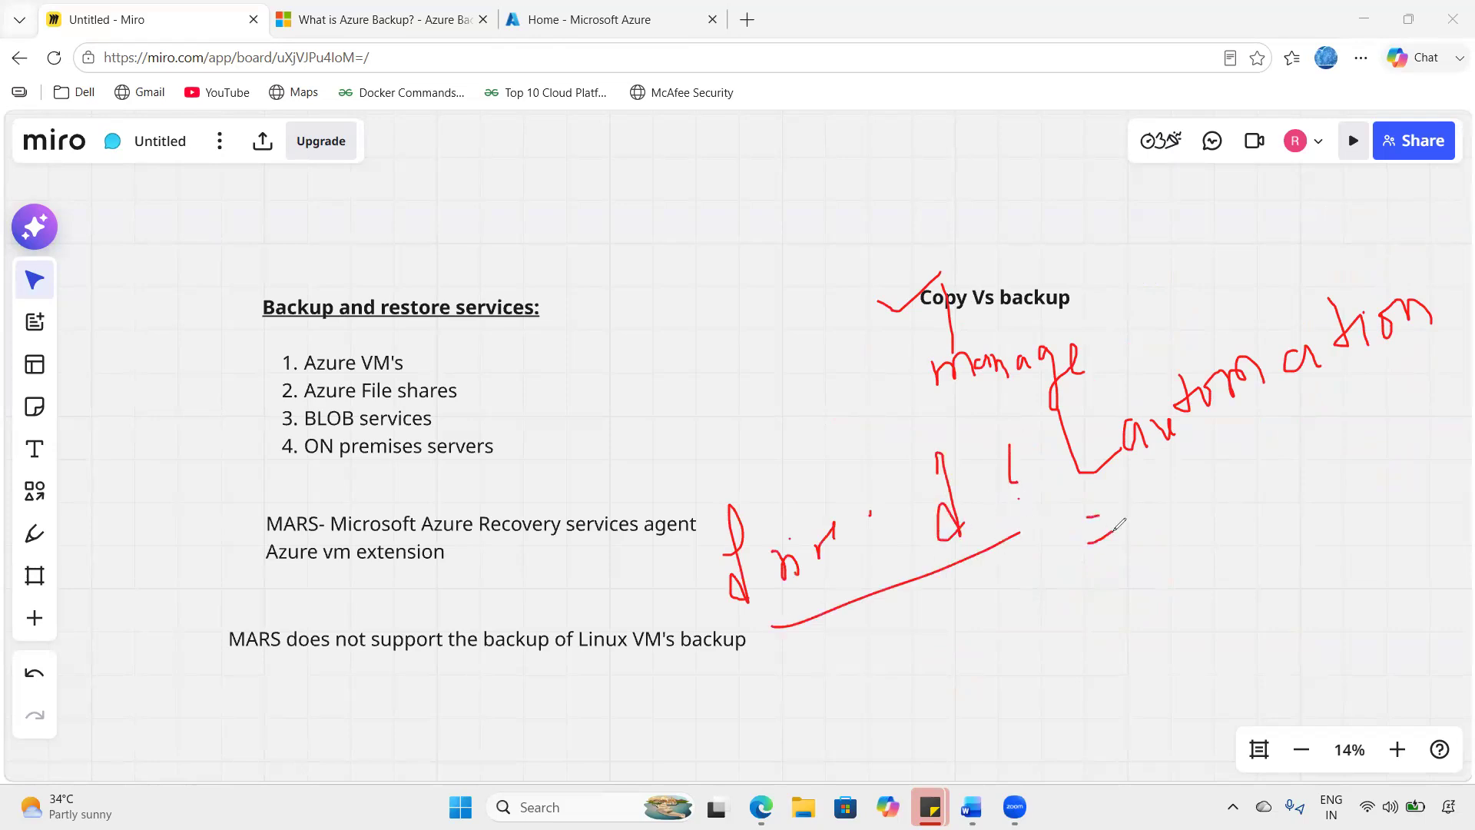
# - Complete the equation with an underlined "4 hrs", and tick and underline the note before the equals sign
pyautogui.moveTo(1173, 528)
pyautogui.mouseDown()
pyautogui.moveTo(1193, 555)
pyautogui.moveTo(1188, 618)
pyautogui.mouseUp()
pyautogui.moveTo(1232, 497)
pyautogui.mouseDown()
pyautogui.moveTo(1234, 582)
pyautogui.moveTo(1298, 538)
pyautogui.moveTo(1308, 565)
pyautogui.mouseUp()
pyautogui.moveTo(1279, 601); pyautogui.dragTo(1237, 630)
pyautogui.moveTo(676, 590); pyautogui.dragTo(749, 553)
pyautogui.moveTo(791, 603); pyautogui.dragTo(813, 595)
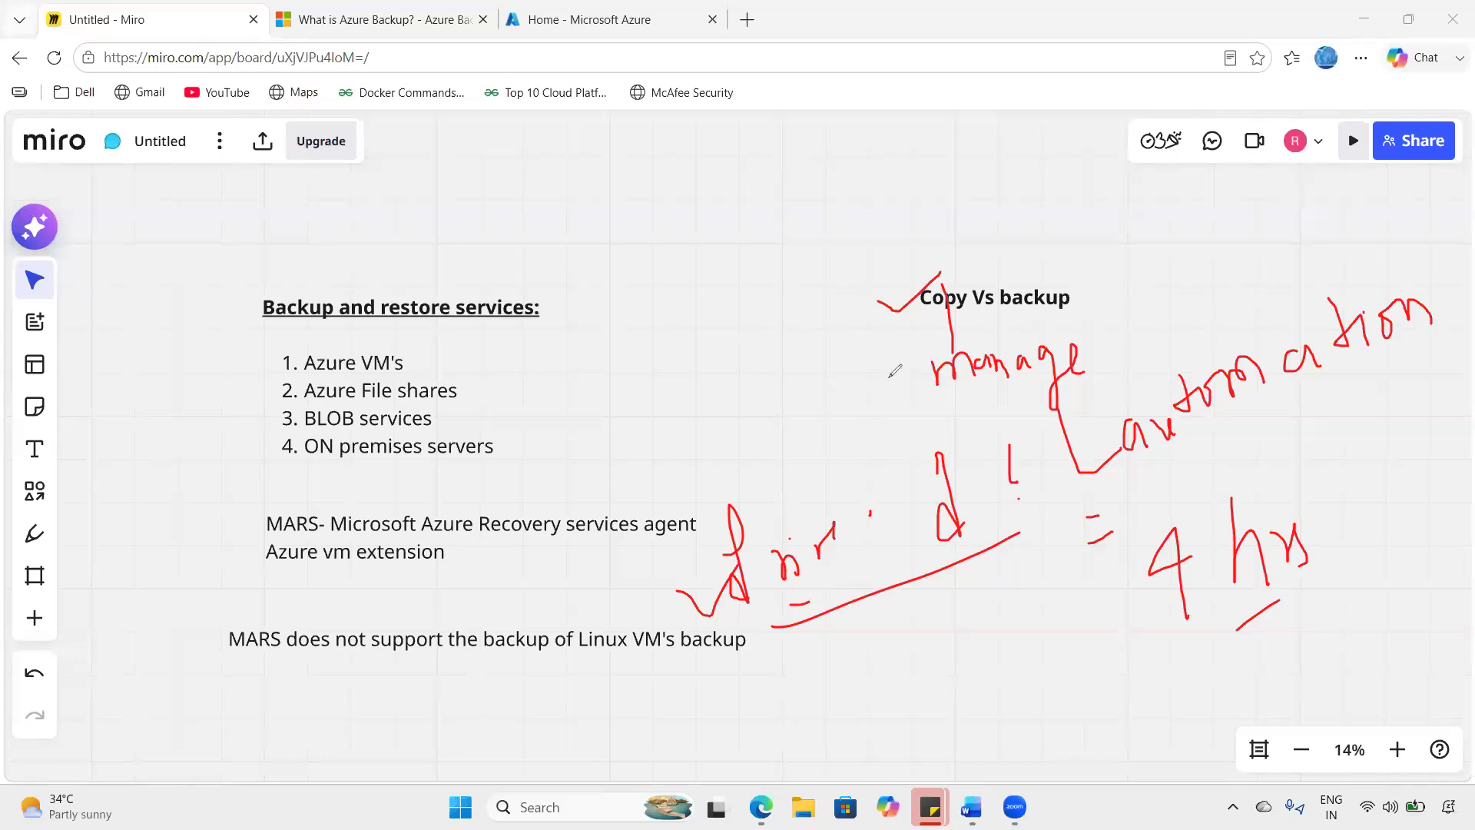
# - Circle "Copy", tick "manage", underline "automation", and clear the annotations
pyautogui.moveTo(983, 298)
pyautogui.mouseDown()
pyautogui.moveTo(908, 261)
pyautogui.moveTo(951, 335)
pyautogui.mouseUp()
pyautogui.moveTo(974, 412); pyautogui.dragTo(1026, 383)
pyautogui.moveTo(1170, 478); pyautogui.dragTo(1290, 421)
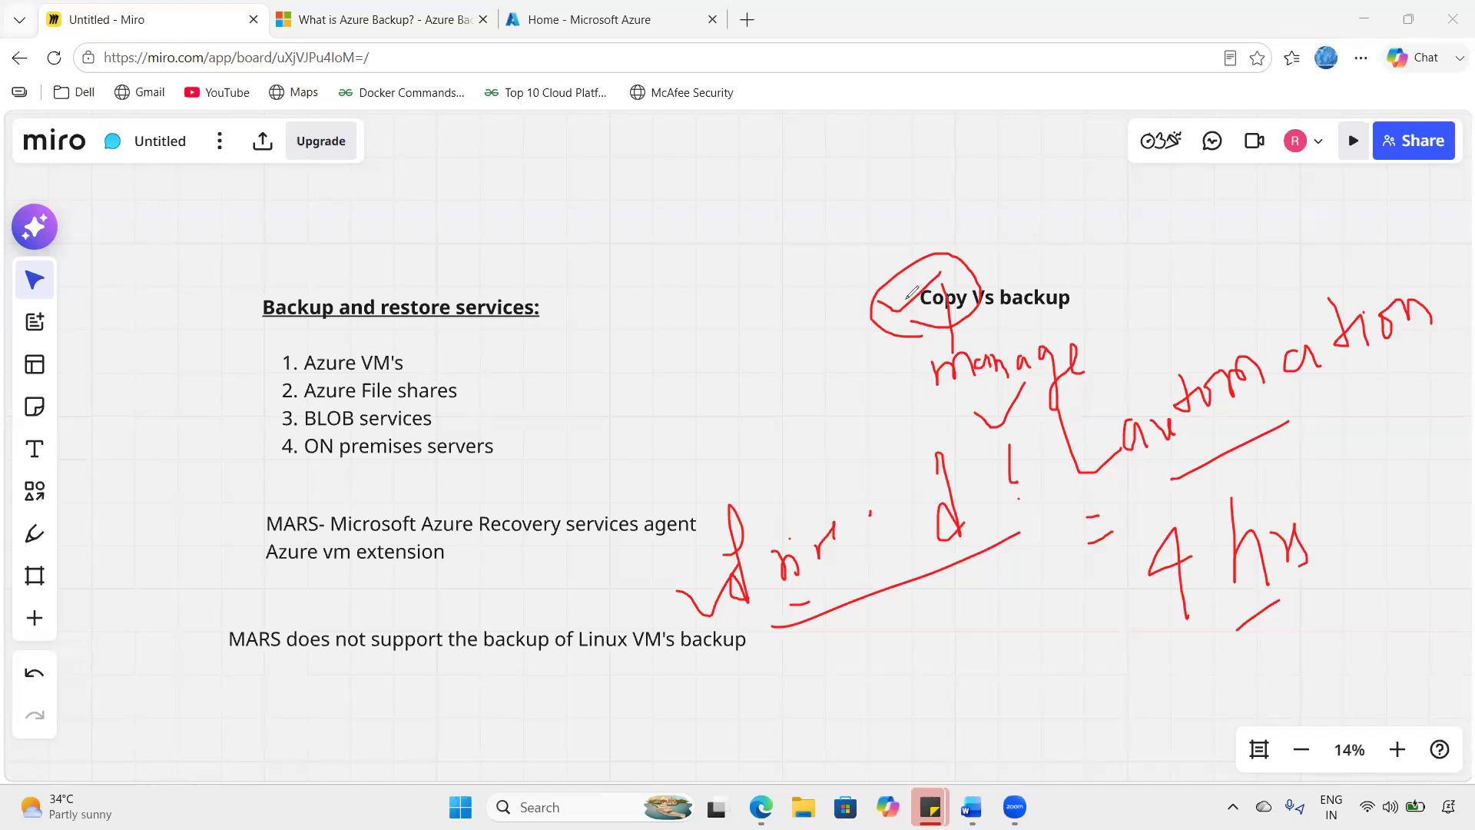
pyautogui.click(726, 352)
# - Box "Copy" in the heading, draw an arrow down to an underlined "Workloads", and write "VM" with an arrow below it
pyautogui.moveTo(923, 314)
pyautogui.mouseDown()
pyautogui.moveTo(964, 317)
pyautogui.moveTo(922, 279)
pyautogui.moveTo(917, 311)
pyautogui.moveTo(950, 309)
pyautogui.mouseUp()
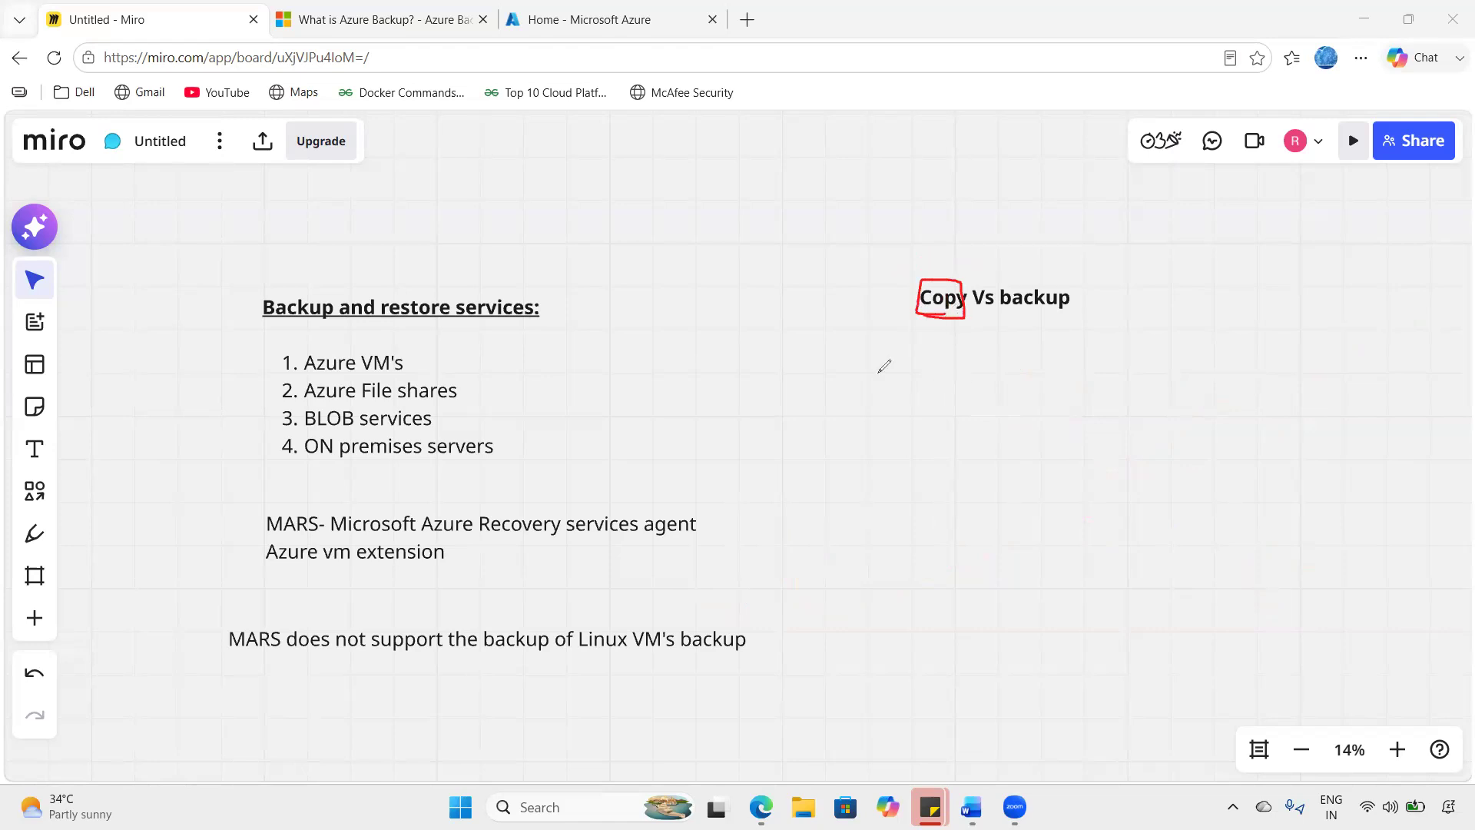
pyautogui.moveTo(931, 326)
pyautogui.mouseDown()
pyautogui.moveTo(930, 366)
pyautogui.moveTo(942, 333)
pyautogui.mouseUp()
pyautogui.moveTo(935, 399)
pyautogui.mouseDown()
pyautogui.moveTo(1020, 391)
pyautogui.moveTo(1033, 406)
pyautogui.moveTo(1044, 366)
pyautogui.moveTo(1068, 394)
pyautogui.moveTo(1125, 381)
pyautogui.moveTo(1144, 330)
pyautogui.moveTo(1133, 412)
pyautogui.moveTo(1078, 446)
pyautogui.mouseUp()
pyautogui.moveTo(966, 507)
pyautogui.mouseDown()
pyautogui.moveTo(1001, 557)
pyautogui.moveTo(1045, 485)
pyautogui.moveTo(1115, 459)
pyautogui.moveTo(1113, 488)
pyautogui.mouseUp()
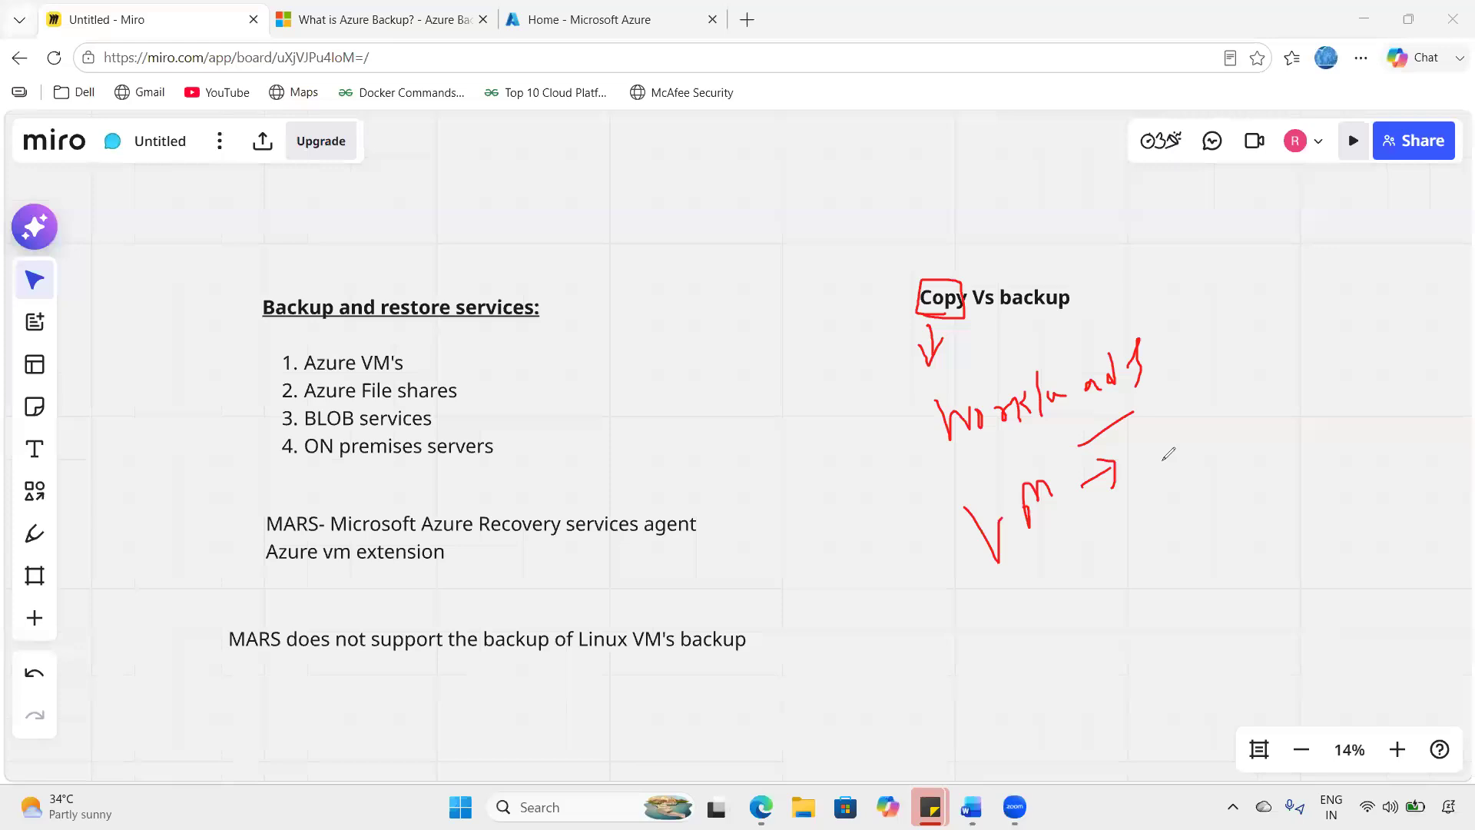
# - Handwrite "DHCP", "DNS" and "Web Ser" after the VM arrow, separated by vertical strokes
pyautogui.moveTo(1142, 411); pyautogui.dragTo(1153, 464)
pyautogui.moveTo(1143, 412); pyautogui.dragTo(1152, 461)
pyautogui.moveTo(1229, 400); pyautogui.dragTo(1231, 436)
pyautogui.moveTo(1231, 419)
pyautogui.mouseDown()
pyautogui.moveTo(1292, 417)
pyautogui.moveTo(1310, 361)
pyautogui.moveTo(1362, 445)
pyautogui.mouseUp()
pyautogui.click(1300, 371)
pyautogui.moveTo(1366, 396)
pyautogui.mouseDown()
pyautogui.moveTo(1379, 430)
pyautogui.moveTo(1430, 392)
pyautogui.moveTo(1449, 407)
pyautogui.mouseUp()
pyautogui.moveTo(1203, 540)
pyautogui.mouseDown()
pyautogui.moveTo(1212, 629)
pyautogui.moveTo(1294, 563)
pyautogui.moveTo(1338, 488)
pyautogui.moveTo(1360, 514)
pyautogui.moveTo(1394, 499)
pyautogui.moveTo(1383, 519)
pyautogui.moveTo(1438, 466)
pyautogui.moveTo(1467, 492)
pyautogui.mouseUp()
pyautogui.click(1399, 499)
pyautogui.moveTo(1438, 529); pyautogui.dragTo(1473, 500)
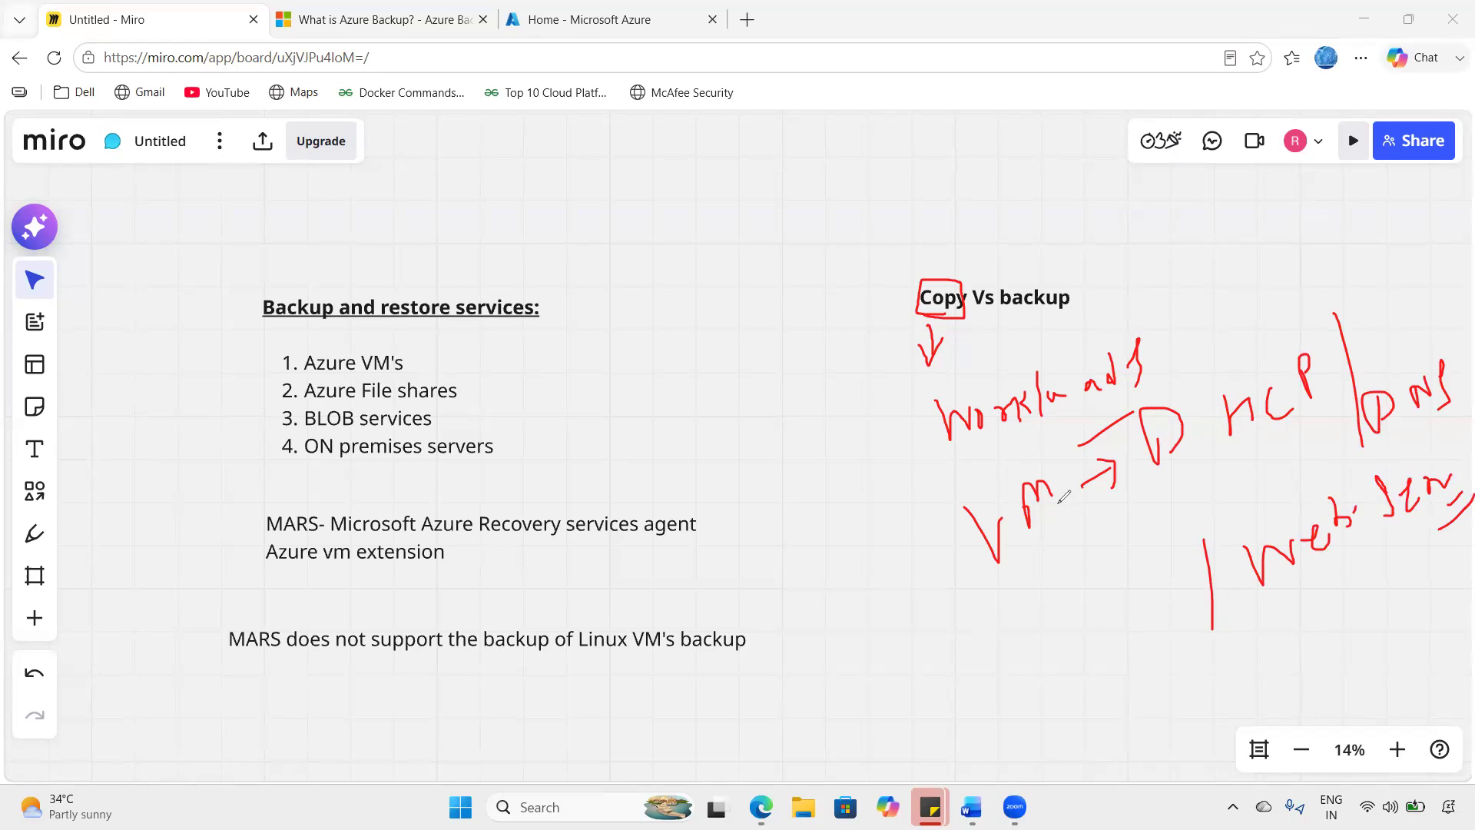
# - Enclose the VM and its server roles in one large outline, underline "VM", and add ticks by the web server and "Copy"
pyautogui.moveTo(926, 517)
pyautogui.mouseDown()
pyautogui.moveTo(981, 470)
pyautogui.moveTo(1293, 339)
pyautogui.moveTo(1436, 300)
pyautogui.moveTo(1462, 517)
pyautogui.moveTo(1333, 625)
pyautogui.mouseUp()
pyautogui.moveTo(1103, 738); pyautogui.dragTo(923, 548)
pyautogui.moveTo(1148, 600); pyautogui.dragTo(1202, 570)
pyautogui.moveTo(1011, 578); pyautogui.dragTo(1028, 566)
pyautogui.moveTo(883, 328); pyautogui.dragTo(936, 305)
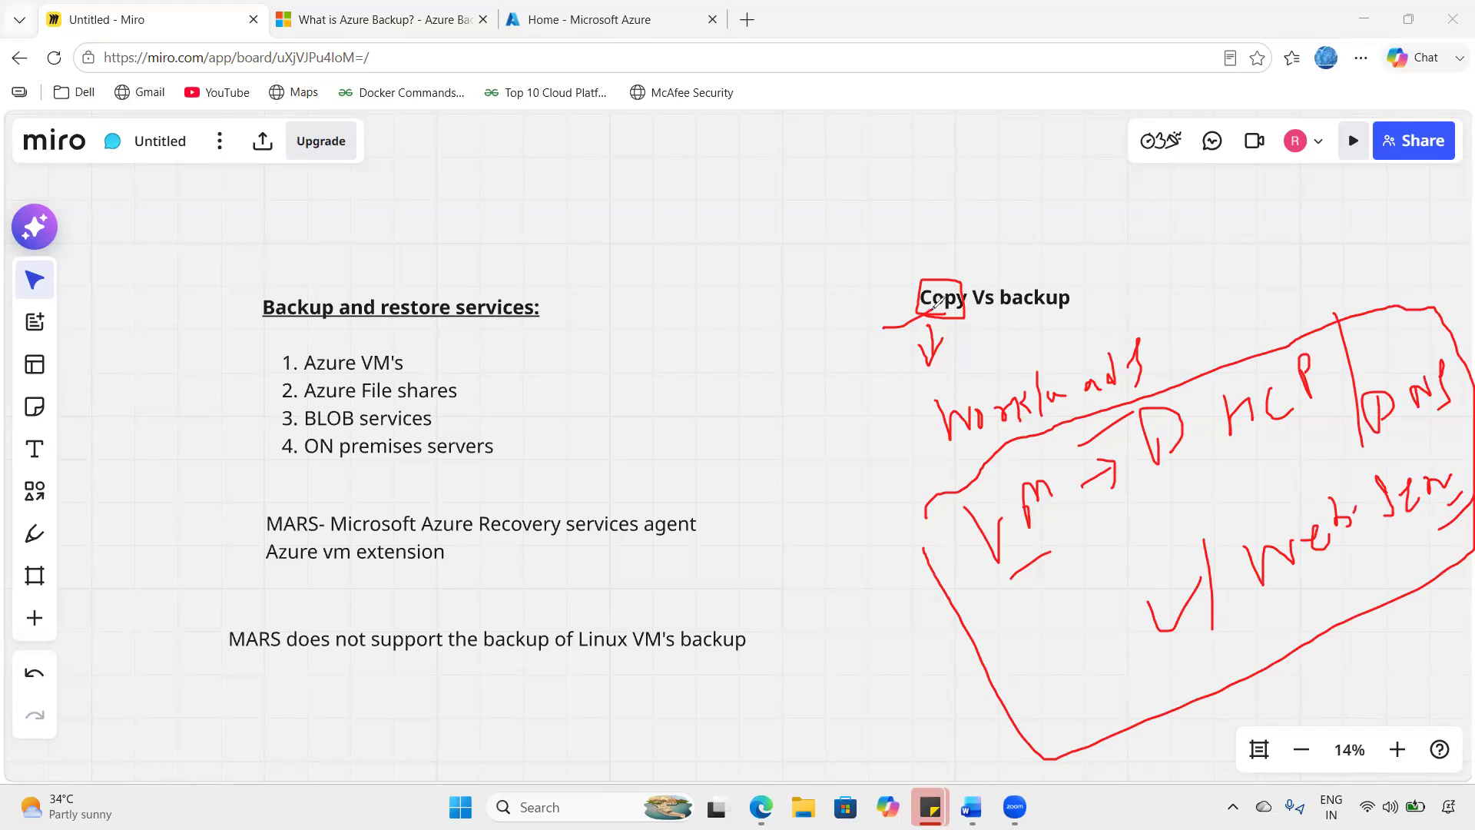
# - Underline "DHCP" and "DNS", mark "Web Ser", and clear the workload annotations
pyautogui.moveTo(1192, 472); pyautogui.dragTo(1298, 438)
pyautogui.moveTo(1390, 464); pyautogui.dragTo(1335, 492)
pyautogui.moveTo(1280, 629); pyautogui.dragTo(1331, 598)
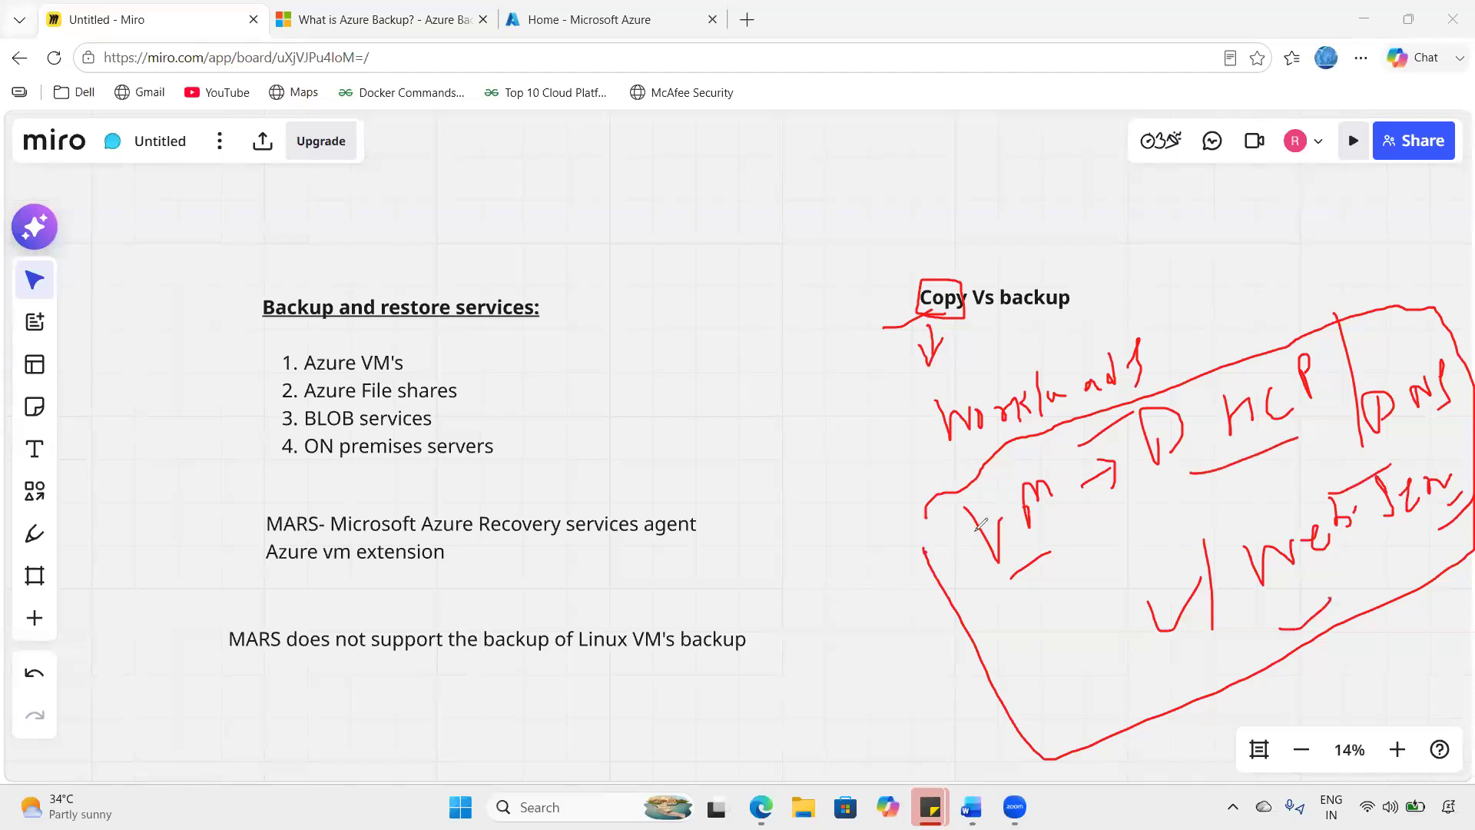
pyautogui.moveTo(989, 460)
pyautogui.mouseDown()
pyautogui.moveTo(1025, 461)
pyautogui.moveTo(951, 478)
pyautogui.mouseUp()
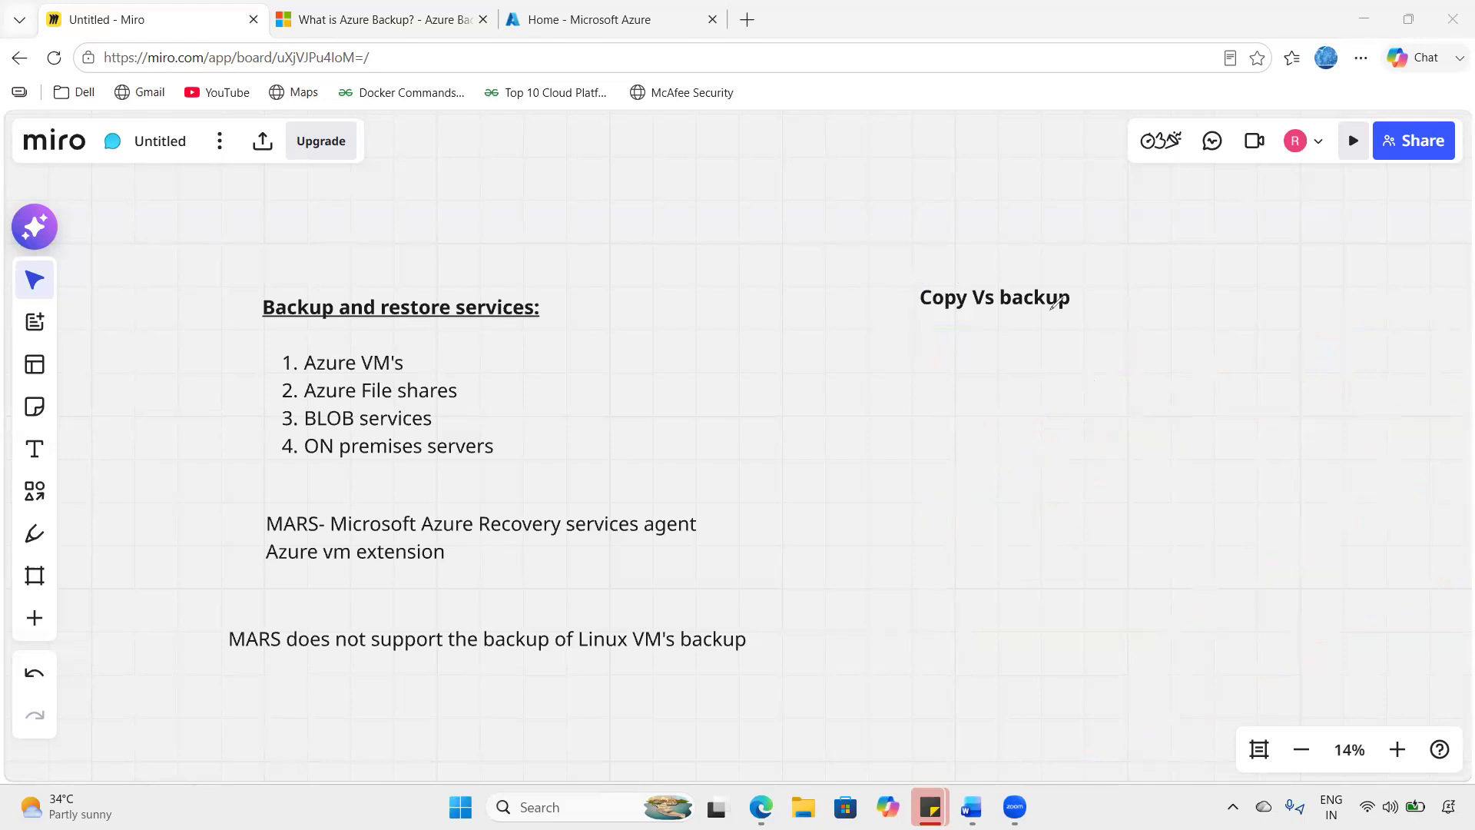
# - Tick and underline "backup" in the heading and handwrite an underlined "1GB =" below it
pyautogui.moveTo(995, 314)
pyautogui.mouseDown()
pyautogui.moveTo(1069, 306)
pyautogui.moveTo(1050, 265)
pyautogui.moveTo(1007, 270)
pyautogui.moveTo(994, 313)
pyautogui.mouseUp()
pyautogui.moveTo(1033, 311); pyautogui.dragTo(1107, 266)
pyautogui.moveTo(1003, 322); pyautogui.dragTo(1090, 322)
pyautogui.moveTo(896, 404)
pyautogui.mouseDown()
pyautogui.moveTo(902, 458)
pyautogui.moveTo(939, 457)
pyautogui.moveTo(958, 430)
pyautogui.mouseUp()
pyautogui.moveTo(1011, 388); pyautogui.dragTo(993, 419)
pyautogui.moveTo(922, 479); pyautogui.dragTo(945, 467)
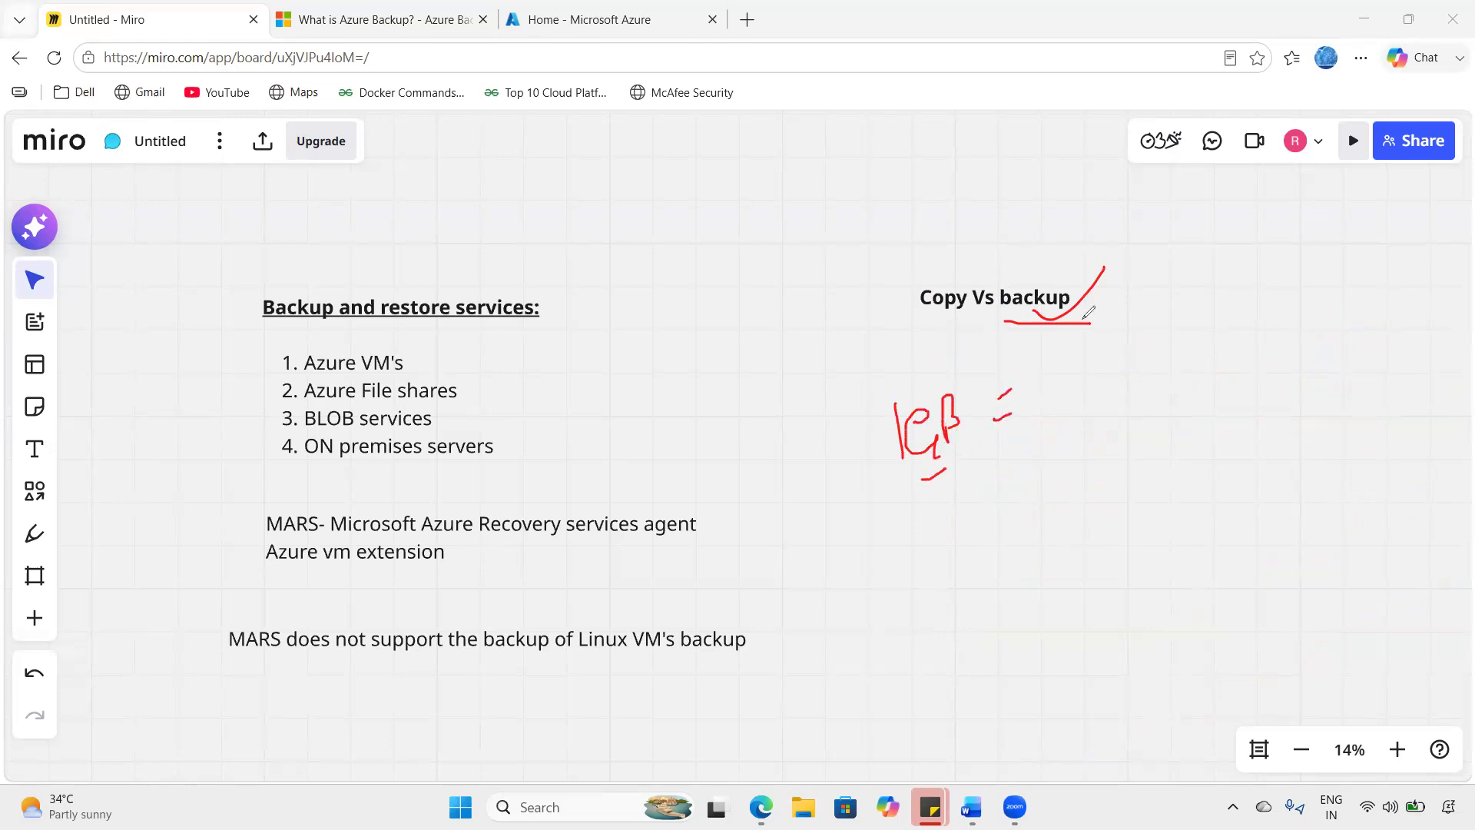
# - Add another tick to "backup", underline "1GB" again, and handwrite an underlined "archive" after the equals sign
pyautogui.moveTo(1115, 292); pyautogui.dragTo(1059, 316)
pyautogui.moveTo(926, 466); pyautogui.dragTo(980, 443)
pyautogui.moveTo(1135, 388)
pyautogui.mouseDown()
pyautogui.moveTo(1143, 404)
pyautogui.moveTo(1190, 359)
pyautogui.moveTo(1195, 393)
pyautogui.moveTo(1227, 361)
pyautogui.moveTo(1260, 384)
pyautogui.moveTo(1292, 370)
pyautogui.mouseUp()
pyautogui.hotkey('ctrl', 'z')
pyautogui.hotkey('ctrl', 'z')
pyautogui.hotkey('ctrl', 'z')
pyautogui.moveTo(1217, 355)
pyautogui.mouseDown()
pyautogui.moveTo(1246, 338)
pyautogui.moveTo(1267, 364)
pyautogui.moveTo(1214, 423)
pyautogui.mouseUp()
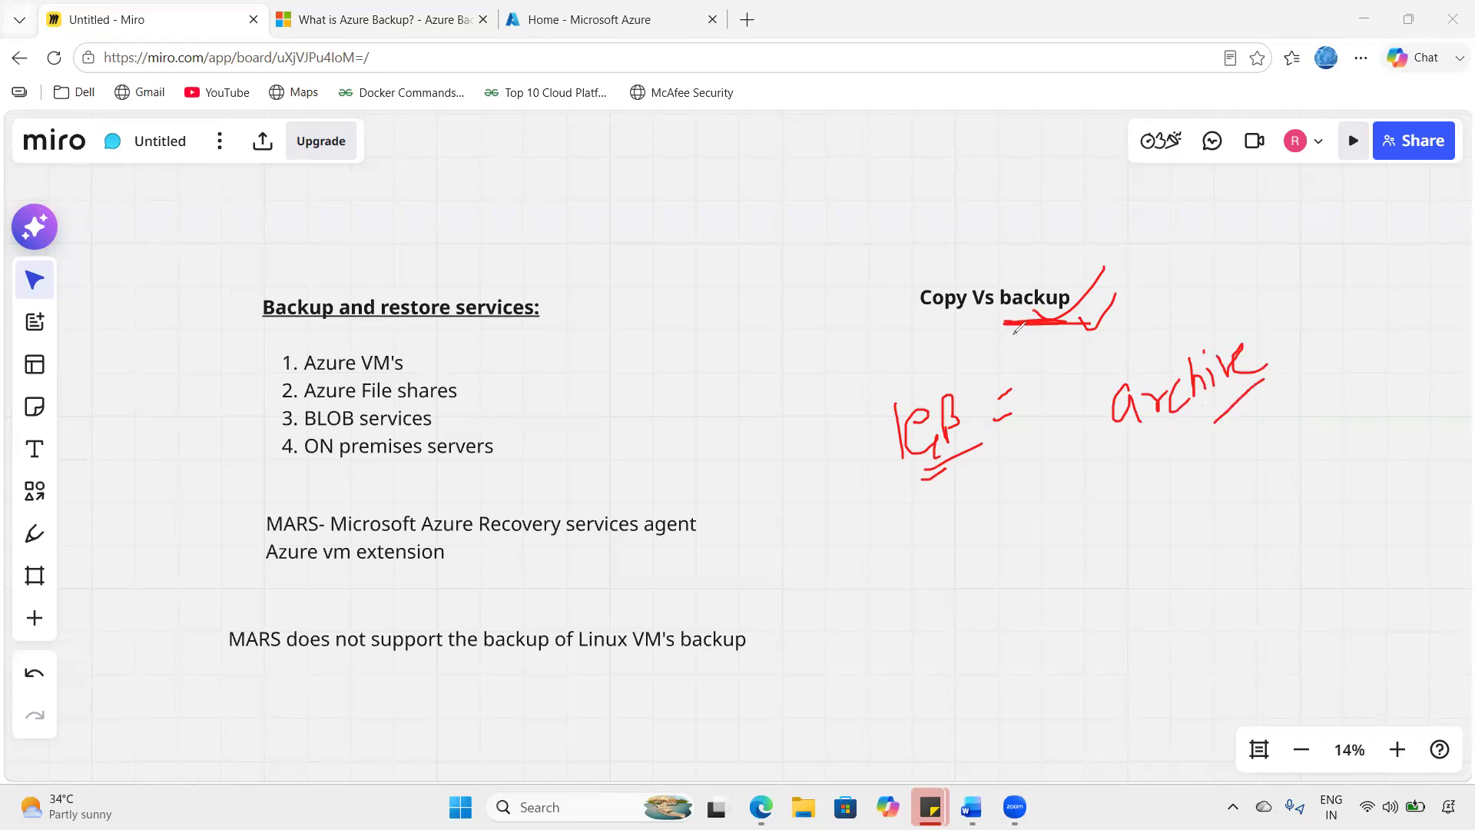
# - Underline and box "1GB", and tick "backup" and "archive"
pyautogui.moveTo(909, 473); pyautogui.dragTo(971, 431)
pyautogui.moveTo(1033, 339); pyautogui.dragTo(1090, 287)
pyautogui.moveTo(870, 414)
pyautogui.mouseDown()
pyautogui.moveTo(981, 369)
pyautogui.moveTo(875, 477)
pyautogui.moveTo(875, 407)
pyautogui.mouseUp()
pyautogui.moveTo(1097, 431); pyautogui.dragTo(1131, 401)
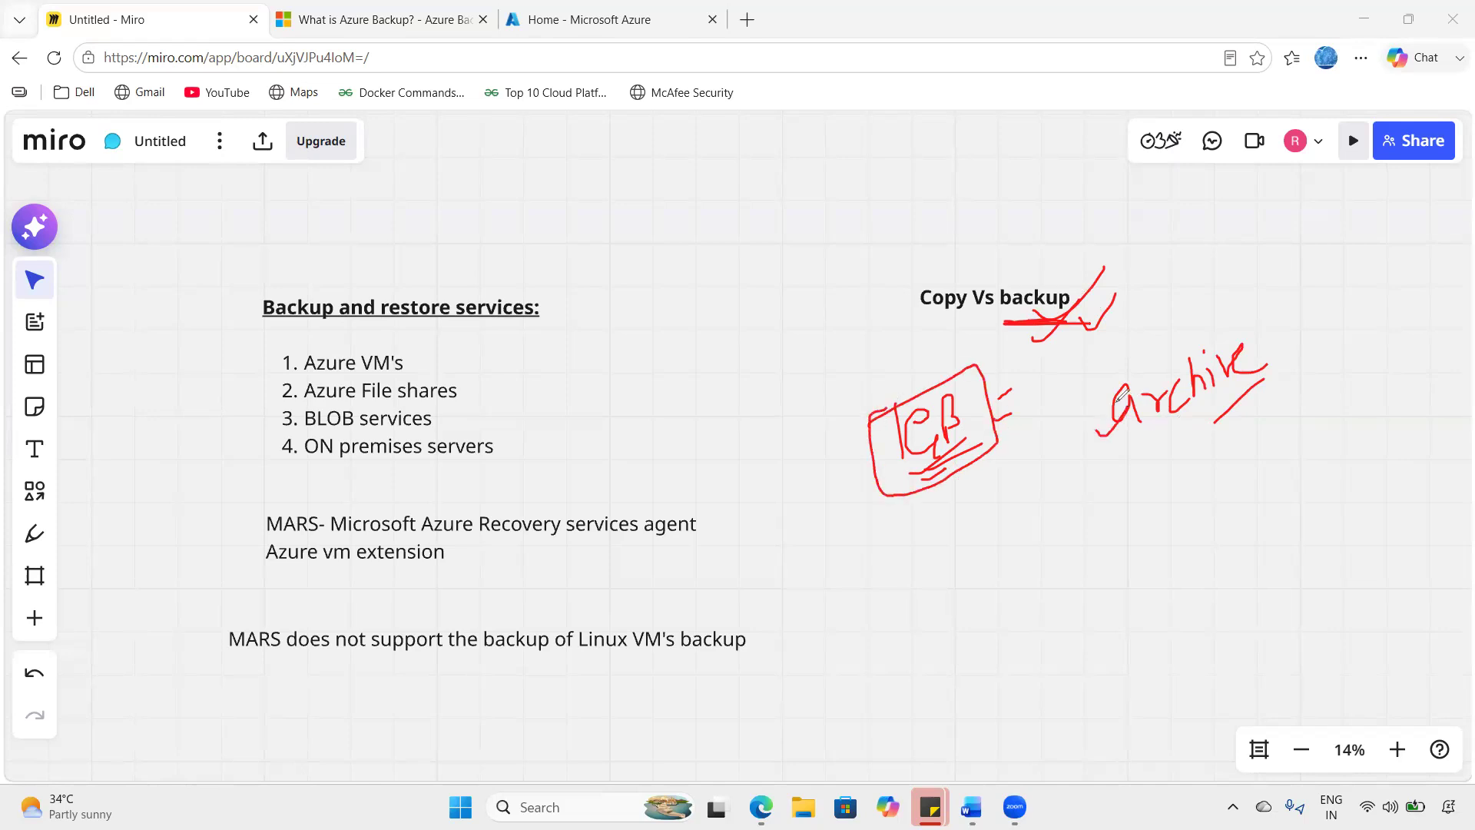
# - Tick the boxed 1GB, point an arrow down at "backup" with another tick, and circle "archive"
pyautogui.moveTo(818, 470); pyautogui.dragTo(895, 406)
pyautogui.moveTo(1041, 240)
pyautogui.mouseDown()
pyautogui.moveTo(1044, 286)
pyautogui.moveTo(1055, 266)
pyautogui.mouseUp()
pyautogui.moveTo(1036, 325); pyautogui.dragTo(1077, 307)
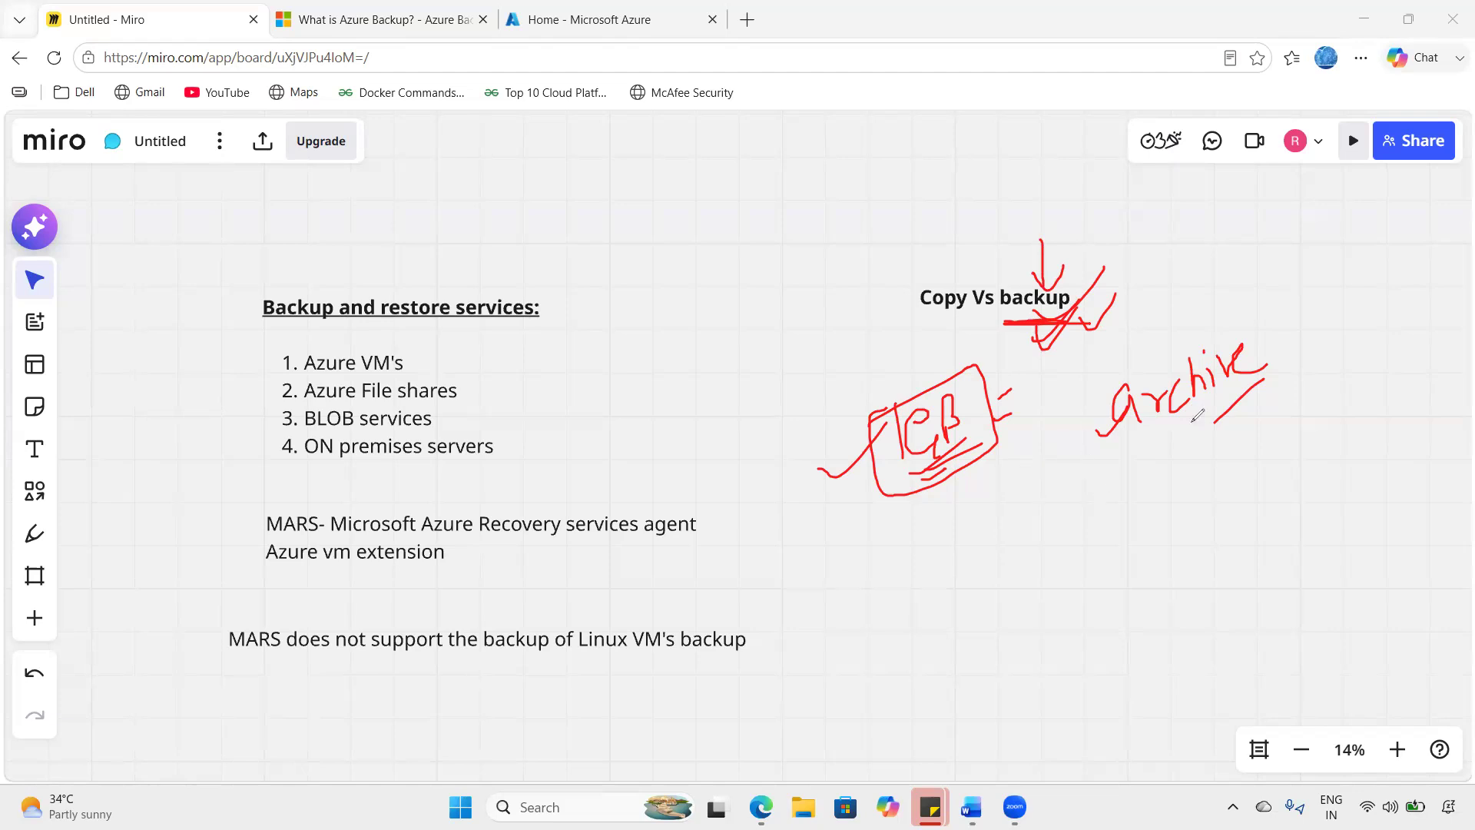
pyautogui.moveTo(1317, 354)
pyautogui.mouseDown()
pyautogui.moveTo(1089, 397)
pyautogui.moveTo(1214, 418)
pyautogui.mouseUp()
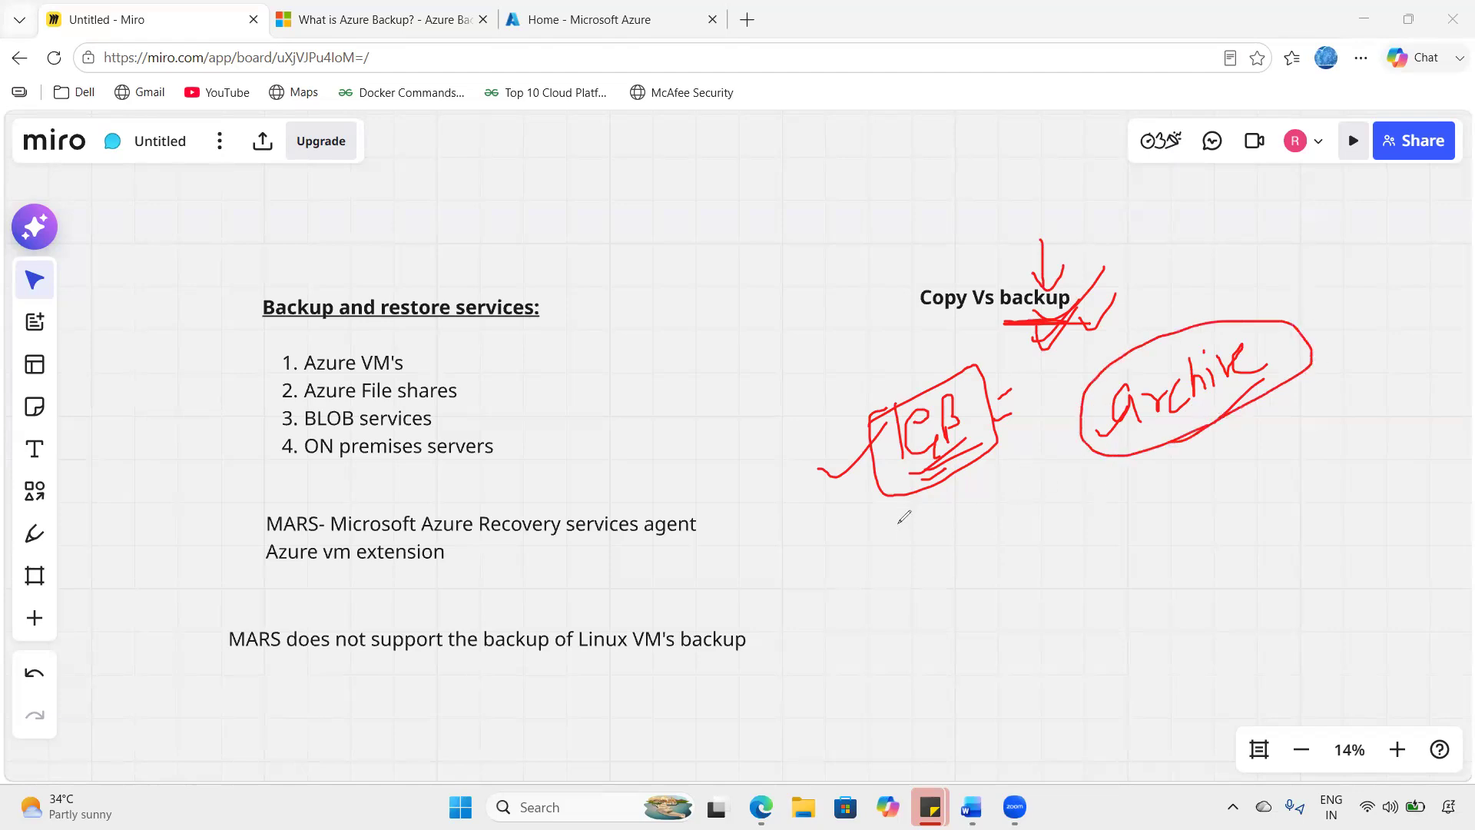
# - Tick the 1GB and "archive" again, and handwrite a bracketed file list with "MP4" and "XLS" below the 1GB
pyautogui.moveTo(905, 463); pyautogui.dragTo(853, 513)
pyautogui.moveTo(1067, 382); pyautogui.dragTo(1134, 335)
pyautogui.click(899, 548)
pyautogui.moveTo(930, 536)
pyautogui.mouseDown()
pyautogui.moveTo(932, 549)
pyautogui.moveTo(983, 507)
pyautogui.moveTo(997, 524)
pyautogui.mouseUp()
pyautogui.moveTo(905, 598); pyautogui.dragTo(960, 595)
pyautogui.moveTo(994, 544)
pyautogui.mouseDown()
pyautogui.moveTo(991, 580)
pyautogui.moveTo(1011, 575)
pyautogui.mouseUp()
pyautogui.moveTo(1028, 522); pyautogui.dragTo(1029, 559)
pyautogui.click(1031, 490)
pyautogui.moveTo(1030, 492); pyautogui.dragTo(1073, 536)
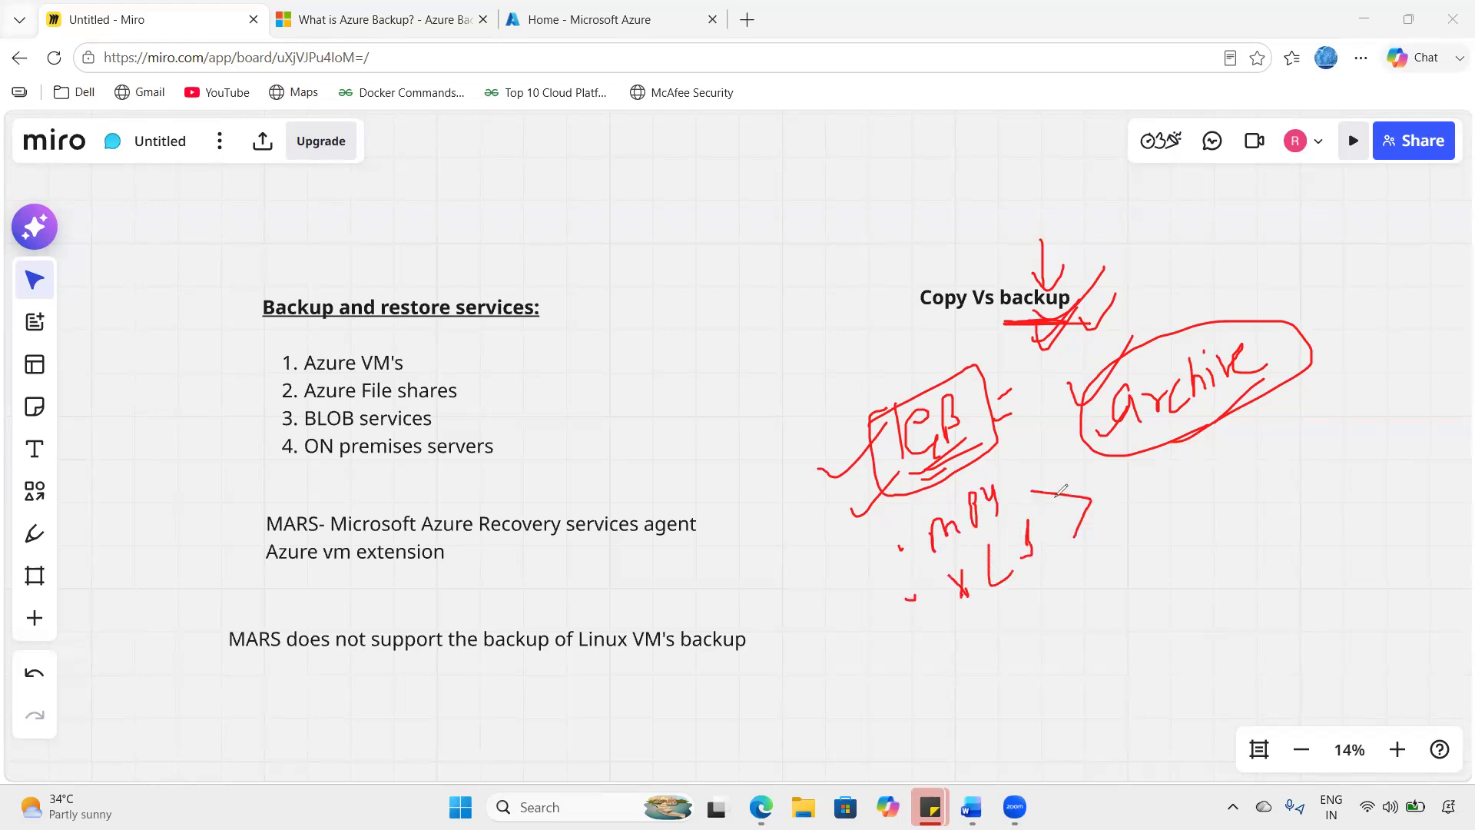
# - Underline "archive", box the MP4 and XLS list, and draw an arrow and equals marks relating the list to the archive
pyautogui.moveTo(1085, 425)
pyautogui.mouseDown()
pyautogui.moveTo(1127, 402)
pyautogui.moveTo(1232, 401)
pyautogui.mouseUp()
pyautogui.moveTo(876, 536)
pyautogui.mouseDown()
pyautogui.moveTo(998, 482)
pyautogui.moveTo(1079, 572)
pyautogui.moveTo(908, 632)
pyautogui.moveTo(873, 541)
pyautogui.mouseUp()
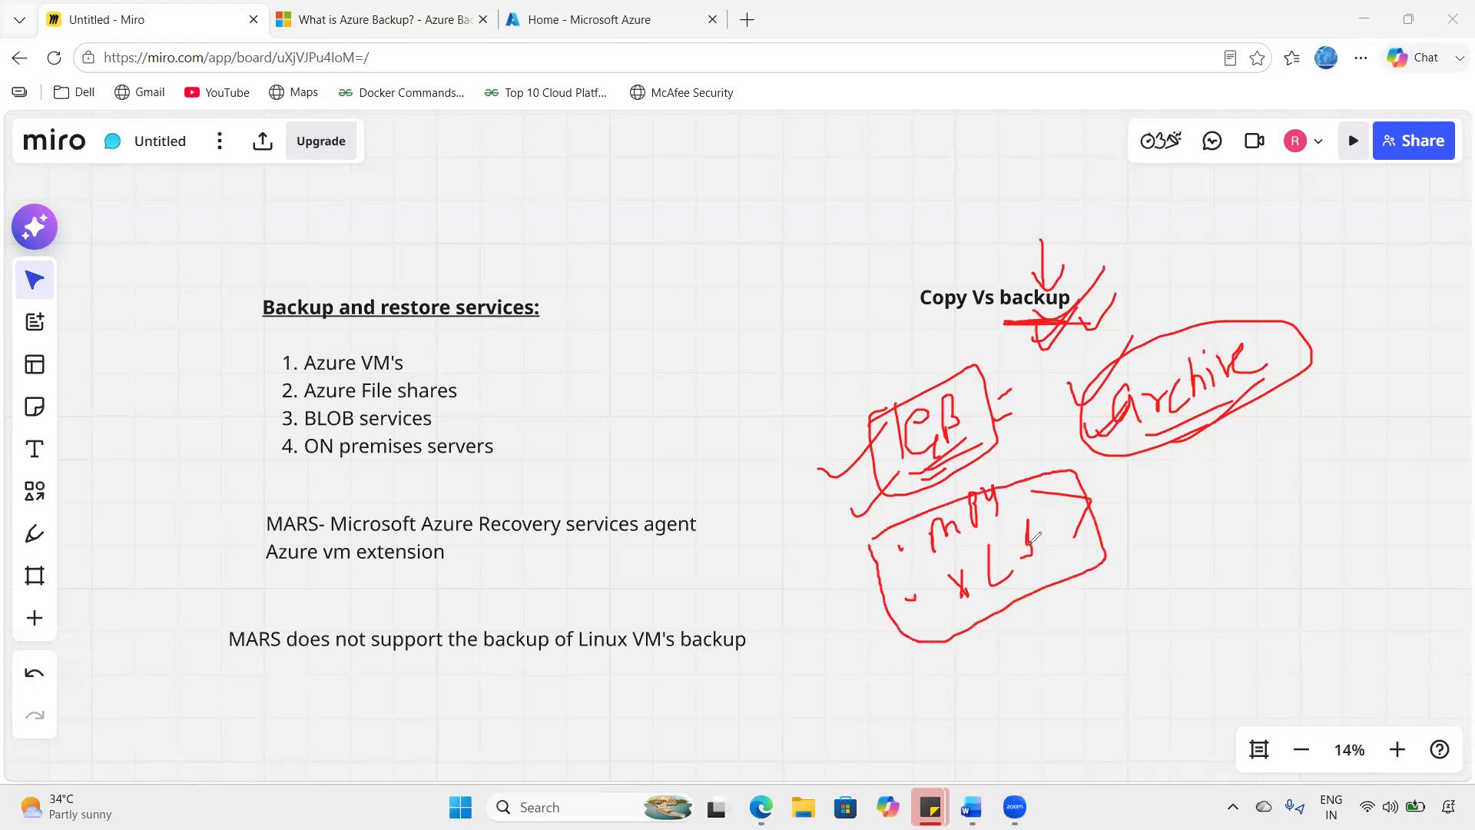
pyautogui.moveTo(1091, 513)
pyautogui.mouseDown()
pyautogui.moveTo(1117, 502)
pyautogui.moveTo(1118, 515)
pyautogui.moveTo(1170, 449)
pyautogui.moveTo(1189, 459)
pyautogui.mouseUp()
pyautogui.click(1295, 343)
pyautogui.moveTo(1297, 344); pyautogui.dragTo(1330, 338)
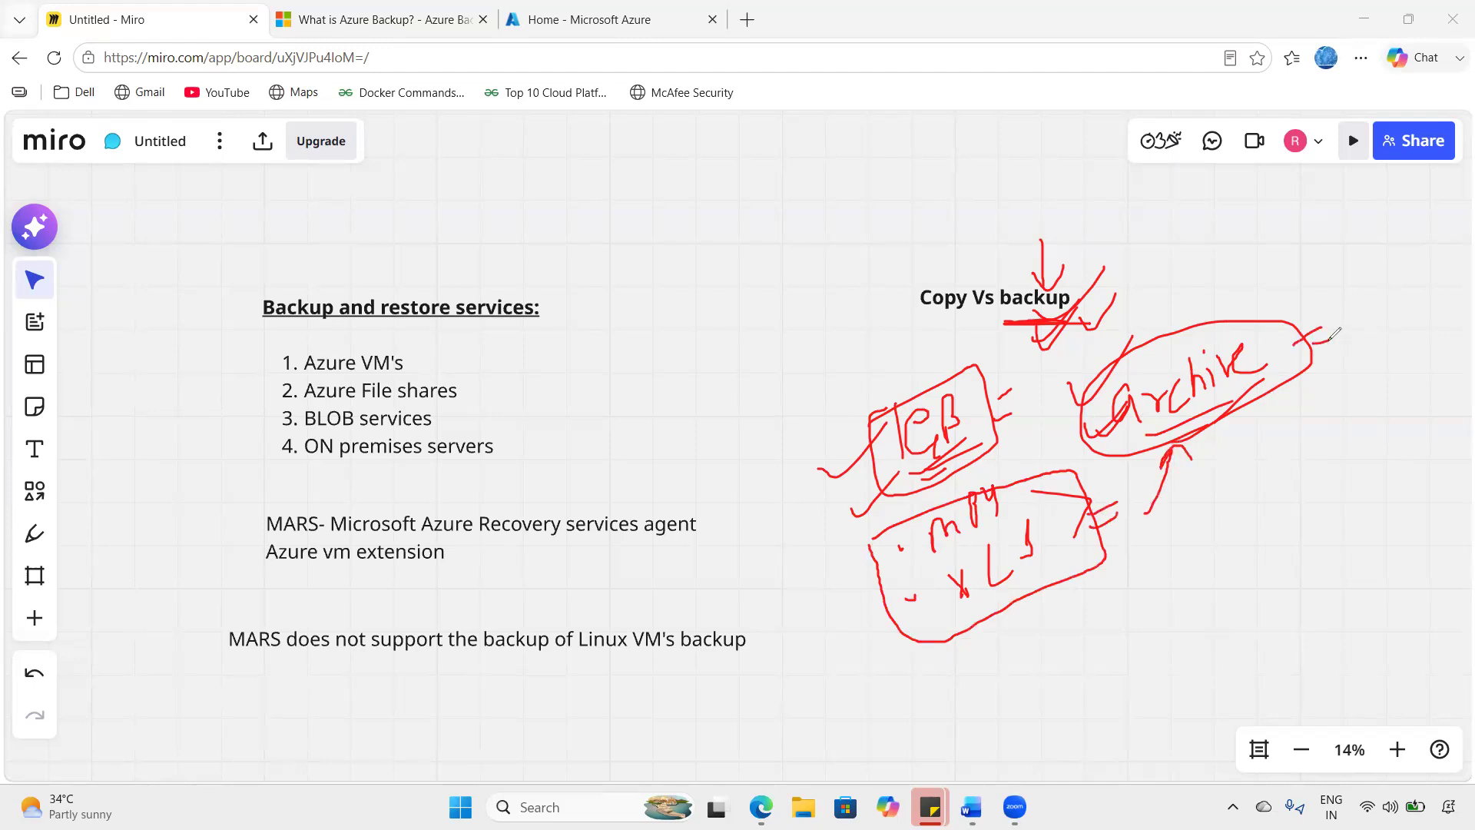
# - Tick "archive" and thicken its underline, outline the file list again, and point another arrow at the archive
pyautogui.moveTo(1075, 426); pyautogui.dragTo(1129, 361)
pyautogui.moveTo(1194, 423)
pyautogui.mouseDown()
pyautogui.moveTo(1152, 436)
pyautogui.moveTo(1233, 411)
pyautogui.moveTo(1213, 422)
pyautogui.mouseUp()
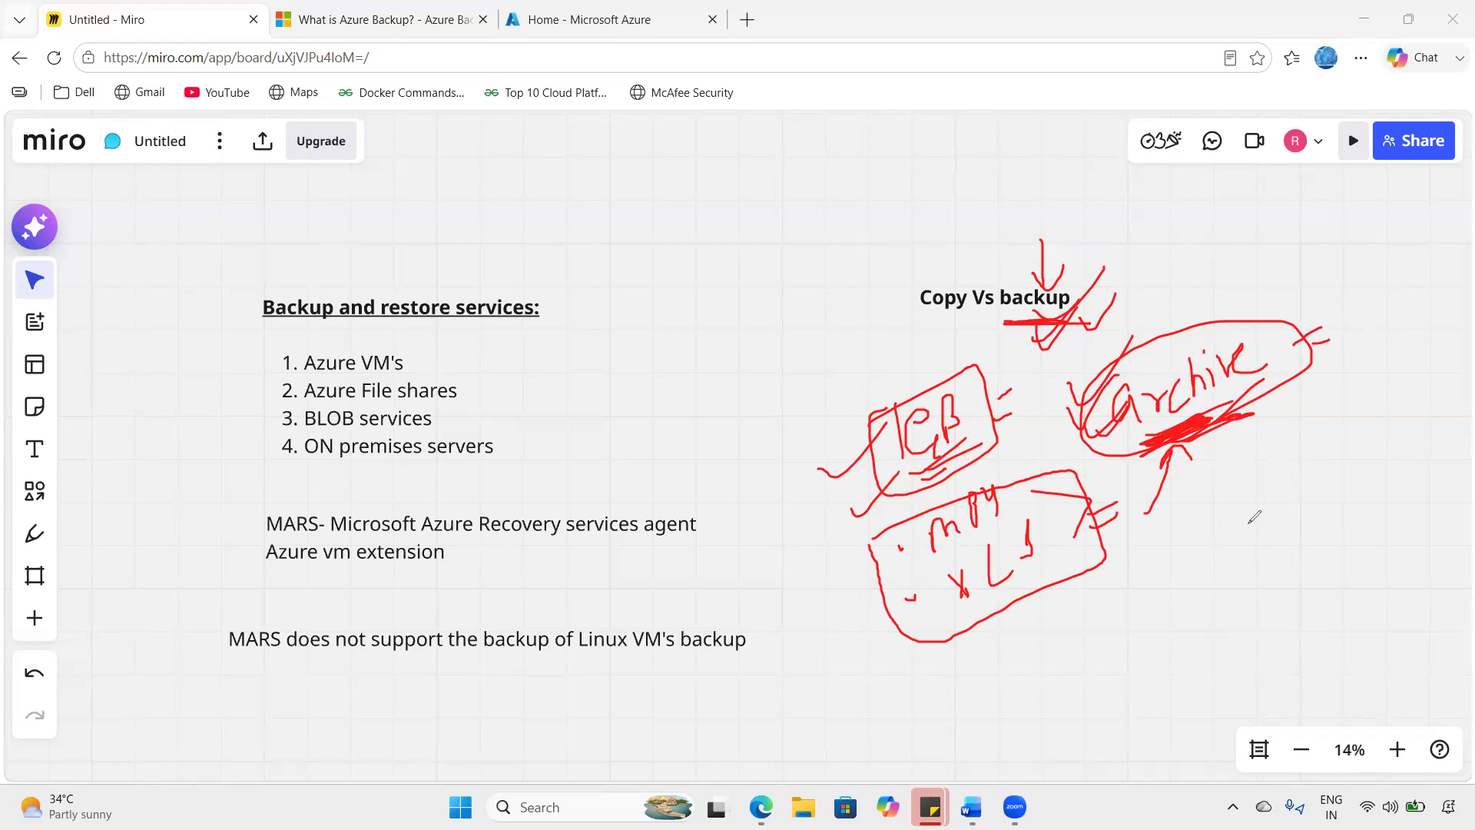
pyautogui.moveTo(939, 497)
pyautogui.mouseDown()
pyautogui.moveTo(918, 607)
pyautogui.moveTo(1029, 621)
pyautogui.moveTo(1069, 587)
pyautogui.mouseUp()
pyautogui.moveTo(1059, 511); pyautogui.dragTo(1014, 474)
pyautogui.moveTo(1335, 492)
pyautogui.mouseDown()
pyautogui.moveTo(1271, 391)
pyautogui.moveTo(1262, 421)
pyautogui.moveTo(1268, 393)
pyautogui.mouseUp()
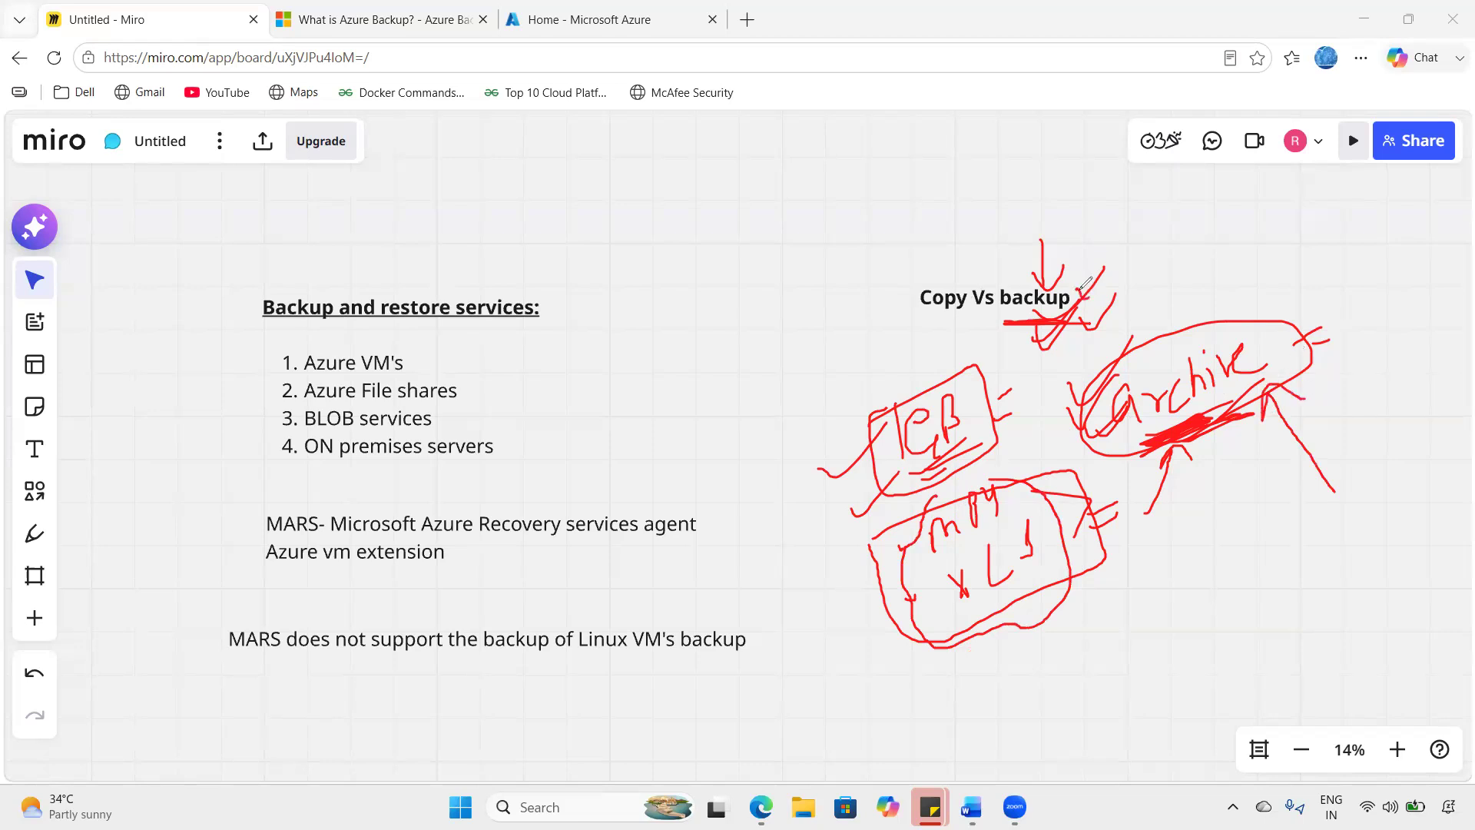
# - Circle "backup" in the heading and draw an arrow from "archive" down to a handwritten "decompress"
pyautogui.moveTo(1083, 303)
pyautogui.mouseDown()
pyautogui.moveTo(1006, 285)
pyautogui.moveTo(1033, 322)
pyautogui.moveTo(1051, 317)
pyautogui.mouseUp()
pyautogui.moveTo(1185, 443)
pyautogui.mouseDown()
pyautogui.moveTo(1209, 550)
pyautogui.moveTo(1221, 509)
pyautogui.mouseUp()
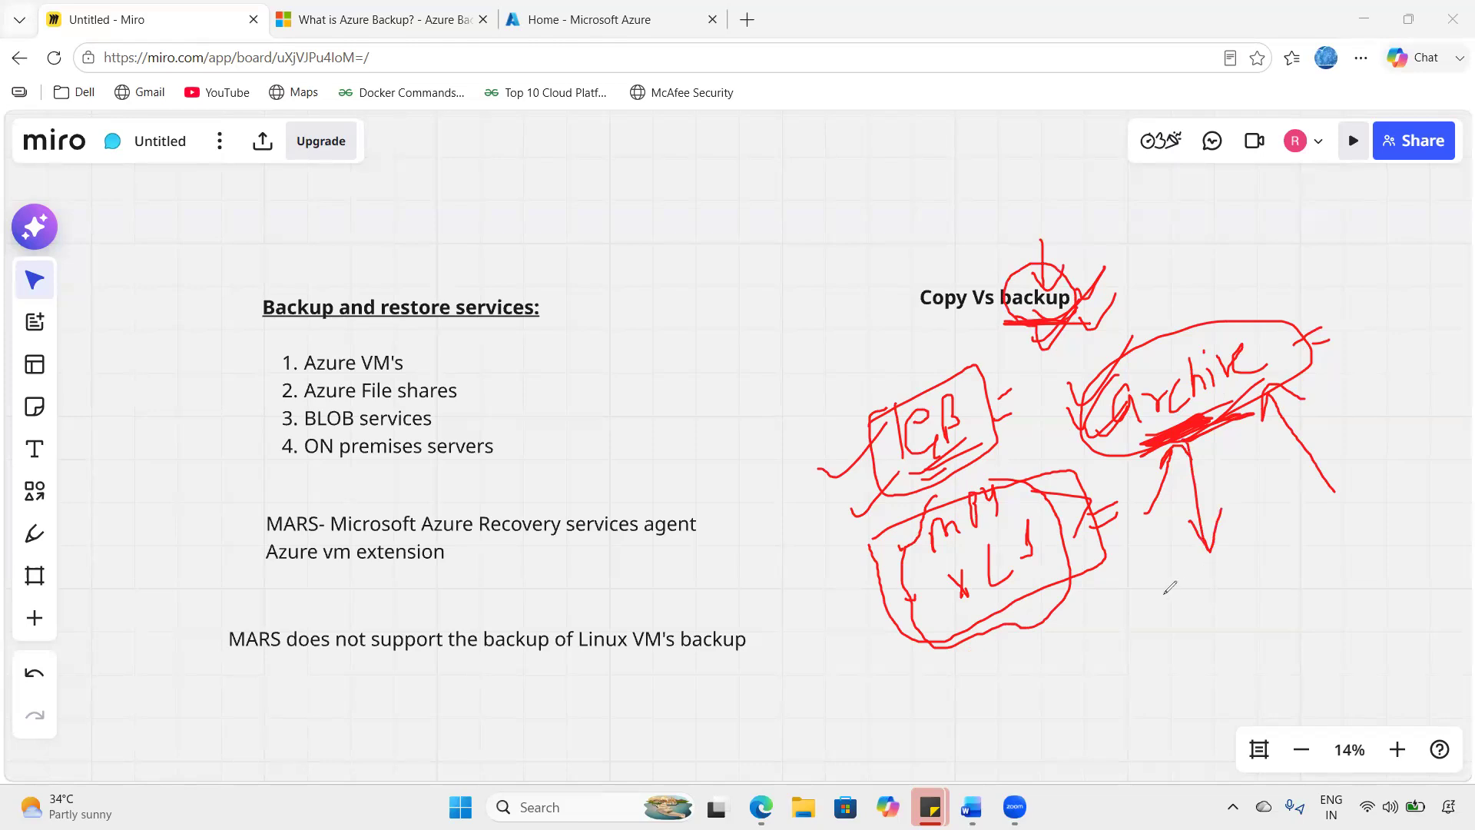
pyautogui.moveTo(1174, 594); pyautogui.dragTo(1192, 624)
pyautogui.moveTo(1218, 597); pyautogui.dragTo(1216, 606)
pyautogui.moveTo(1235, 591)
pyautogui.mouseDown()
pyautogui.moveTo(1316, 560)
pyautogui.moveTo(1333, 500)
pyautogui.moveTo(1369, 528)
pyautogui.moveTo(1414, 506)
pyautogui.mouseUp()
# - Add a tick and a long vertical line beside the 1GB and file list, and clear the annotations
pyautogui.moveTo(820, 504)
pyautogui.mouseDown()
pyautogui.moveTo(851, 513)
pyautogui.moveTo(868, 492)
pyautogui.mouseUp()
pyautogui.moveTo(843, 396)
pyautogui.mouseDown()
pyautogui.moveTo(840, 530)
pyautogui.moveTo(882, 736)
pyautogui.mouseUp()
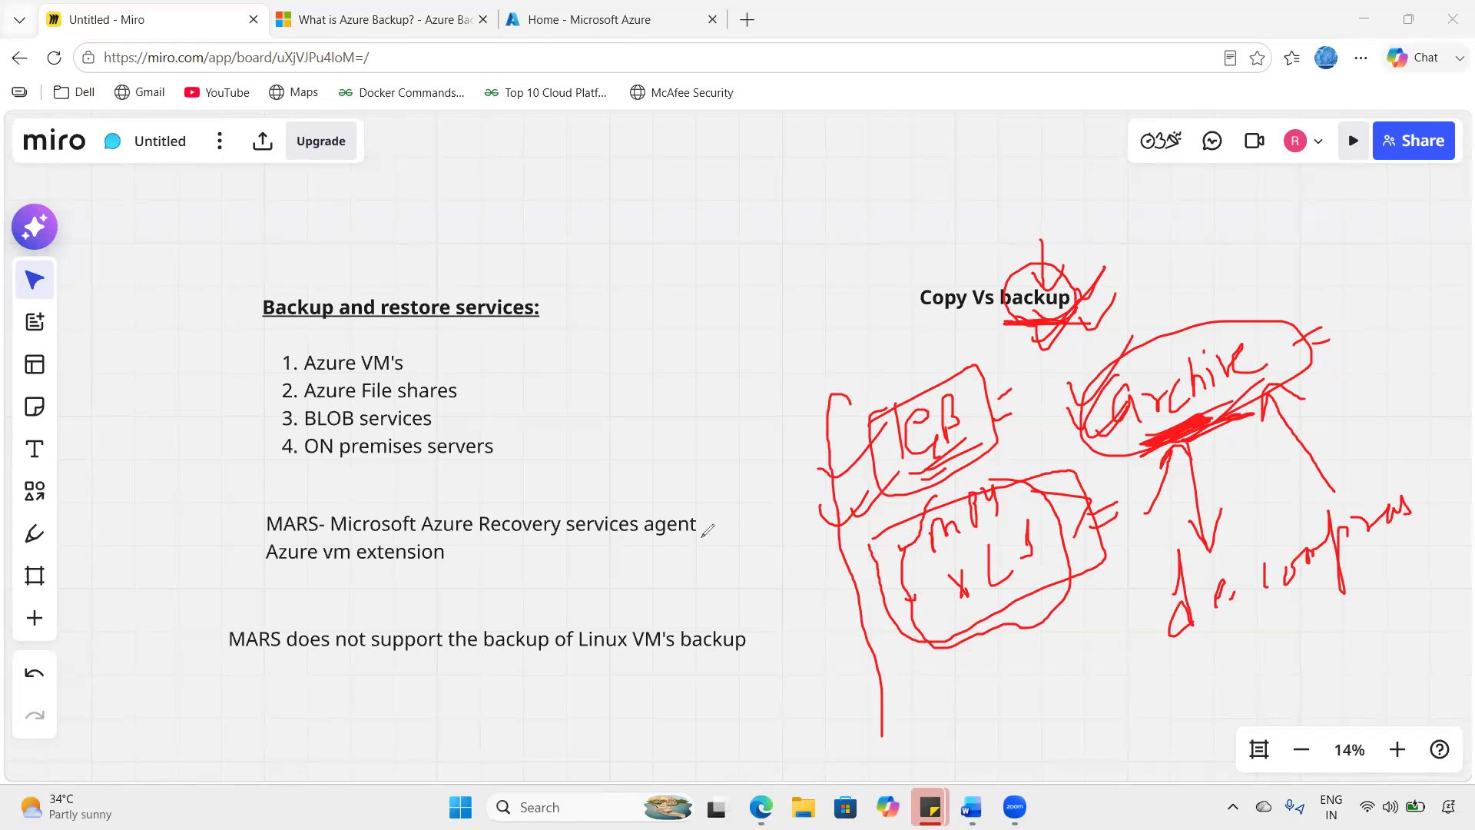
pyautogui.click(63, 524)
# - Draw a branch line from "backup" to a handwritten, underlined "automation"
pyautogui.moveTo(1029, 316)
pyautogui.mouseDown()
pyautogui.moveTo(1031, 375)
pyautogui.moveTo(1076, 359)
pyautogui.moveTo(1123, 373)
pyautogui.mouseUp()
pyautogui.moveTo(1130, 349)
pyautogui.mouseDown()
pyautogui.moveTo(1152, 360)
pyautogui.moveTo(1208, 315)
pyautogui.moveTo(1250, 321)
pyautogui.moveTo(1284, 244)
pyautogui.moveTo(1325, 231)
pyautogui.moveTo(1334, 263)
pyautogui.mouseUp()
pyautogui.moveTo(1301, 350); pyautogui.dragTo(1334, 318)
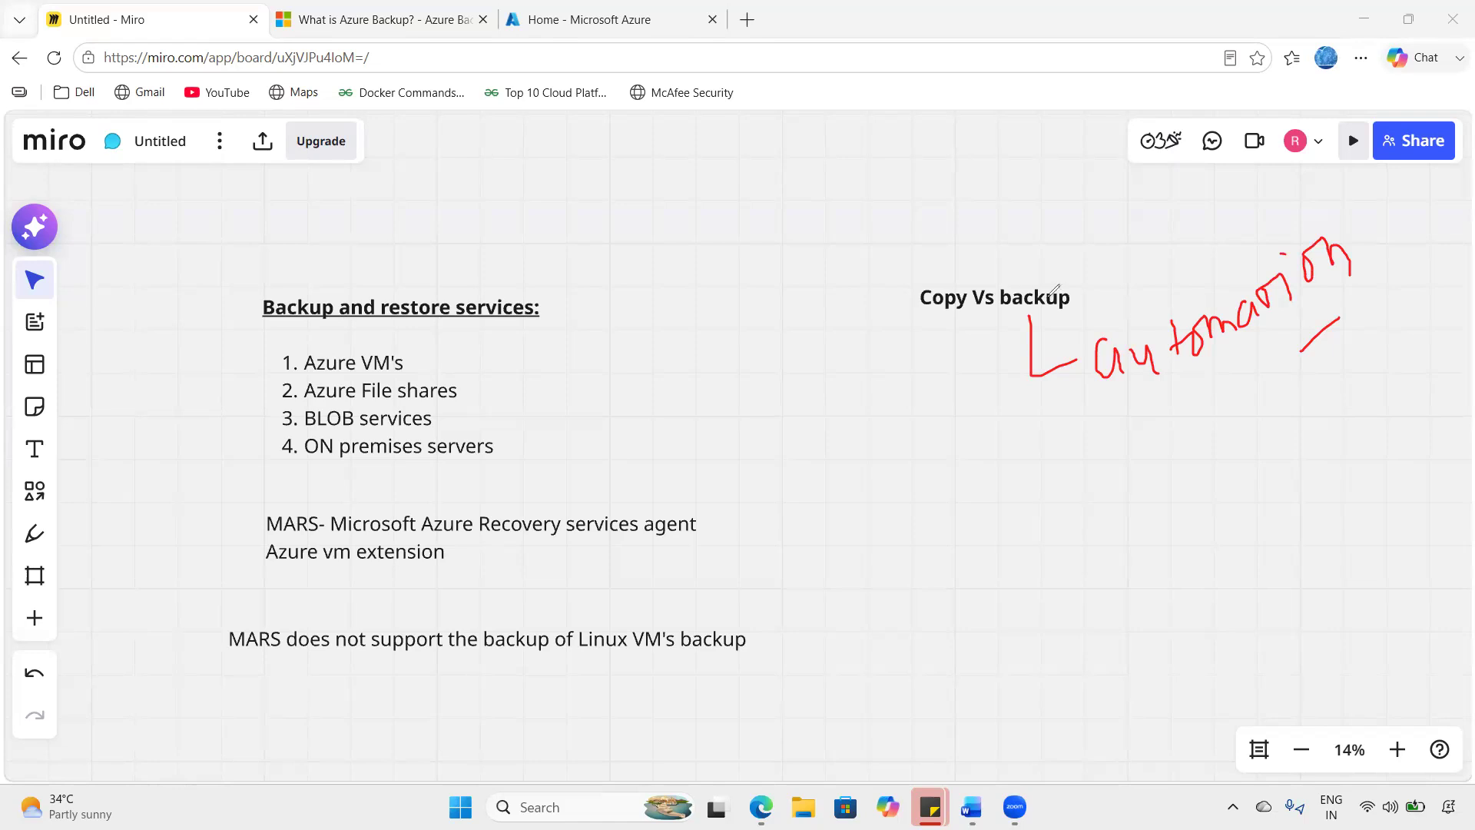
# - Circle "backup" on the cleared board, tick "Copy", underline both words, and clear the marks
pyautogui.moveTo(1040, 315)
pyautogui.mouseDown()
pyautogui.moveTo(1024, 246)
pyautogui.moveTo(1004, 316)
pyautogui.mouseUp()
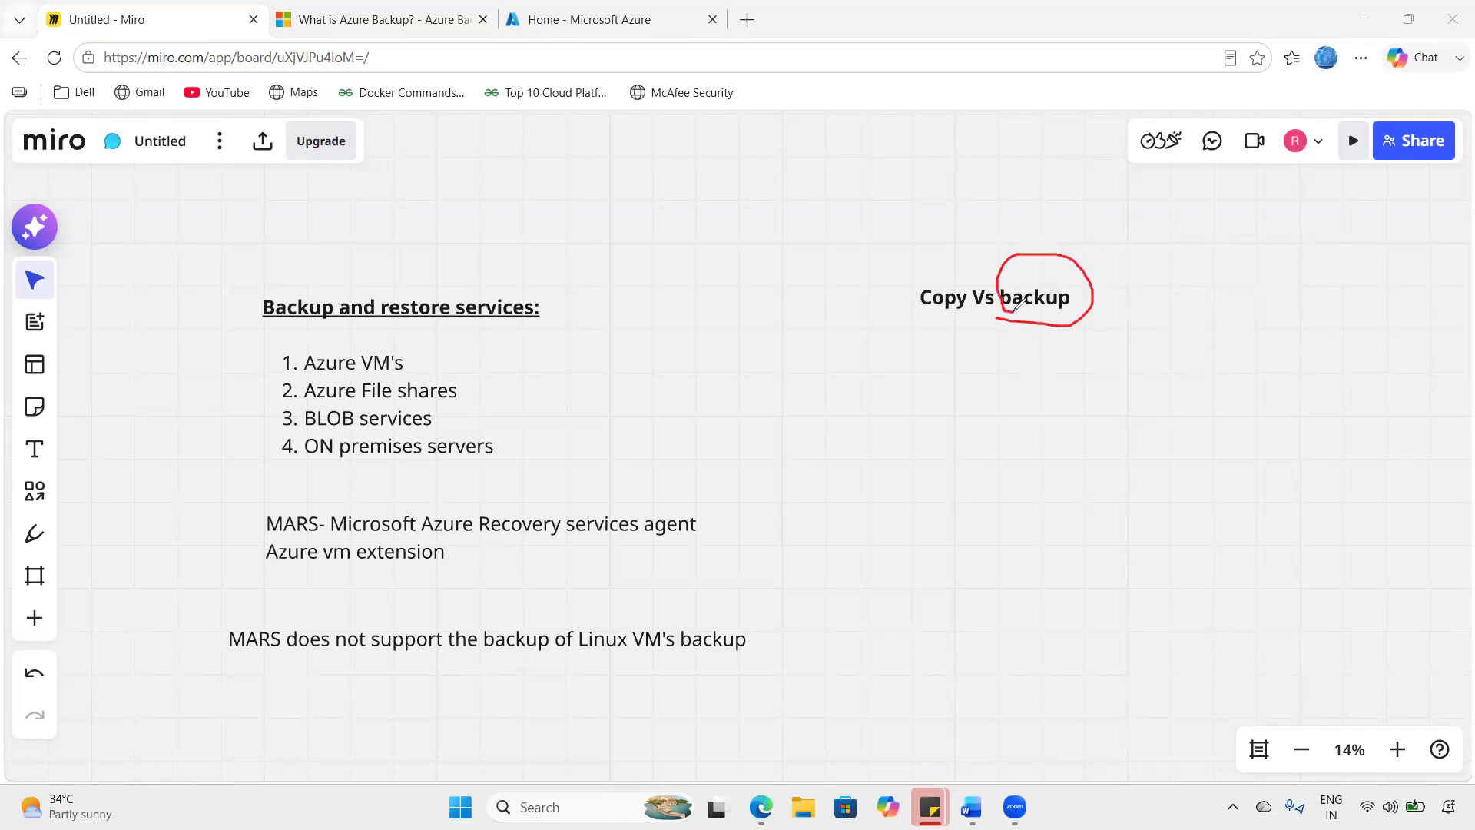
pyautogui.moveTo(881, 307)
pyautogui.mouseDown()
pyautogui.moveTo(921, 309)
pyautogui.moveTo(943, 279)
pyautogui.mouseUp()
pyautogui.moveTo(924, 323); pyautogui.dragTo(962, 320)
pyautogui.moveTo(1011, 318); pyautogui.dragTo(1080, 319)
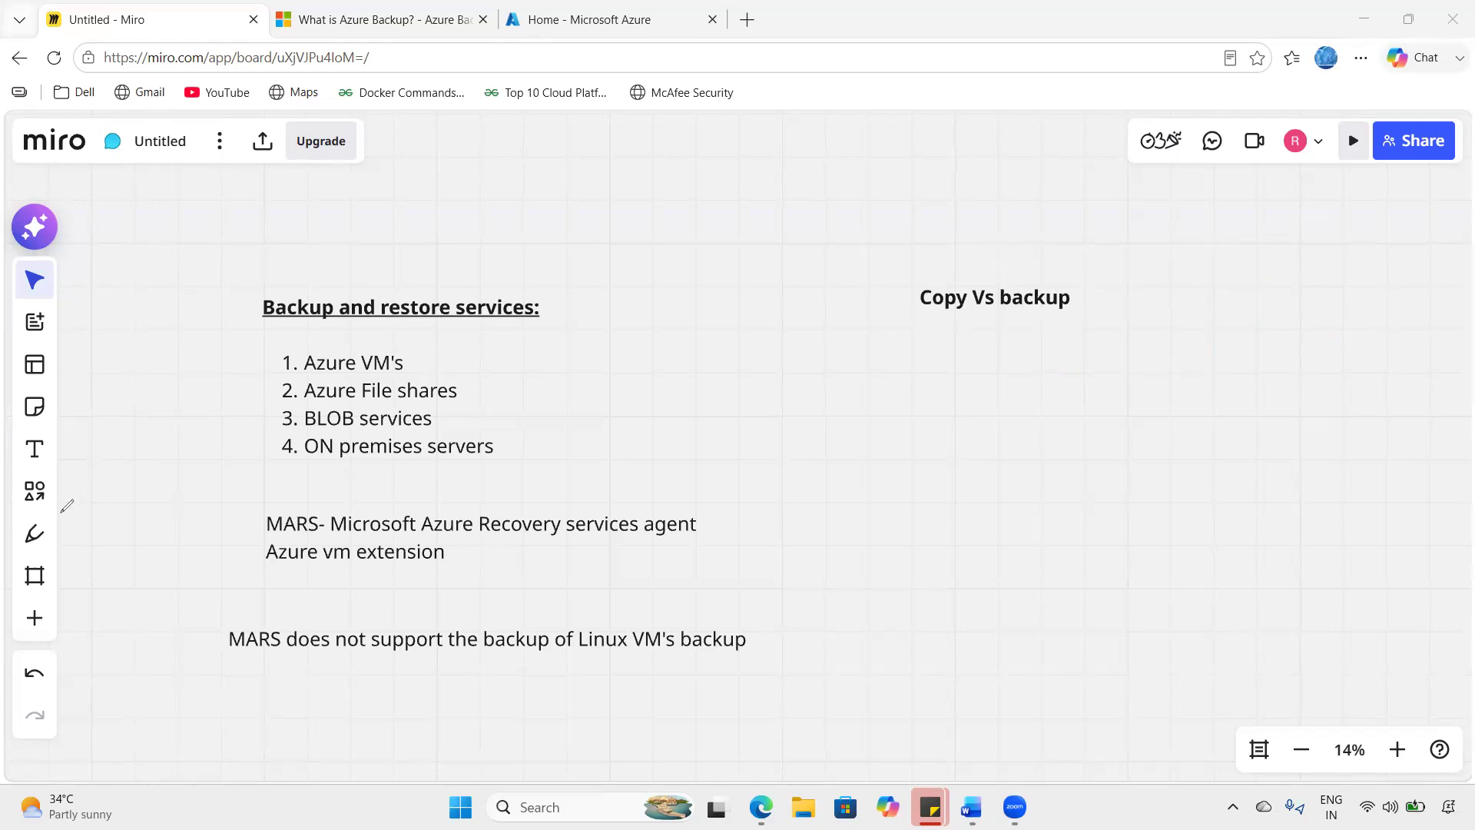
# - Add the text "VEEAM backup" below the "Copy Vs backup" heading
pyautogui.click(34, 448)
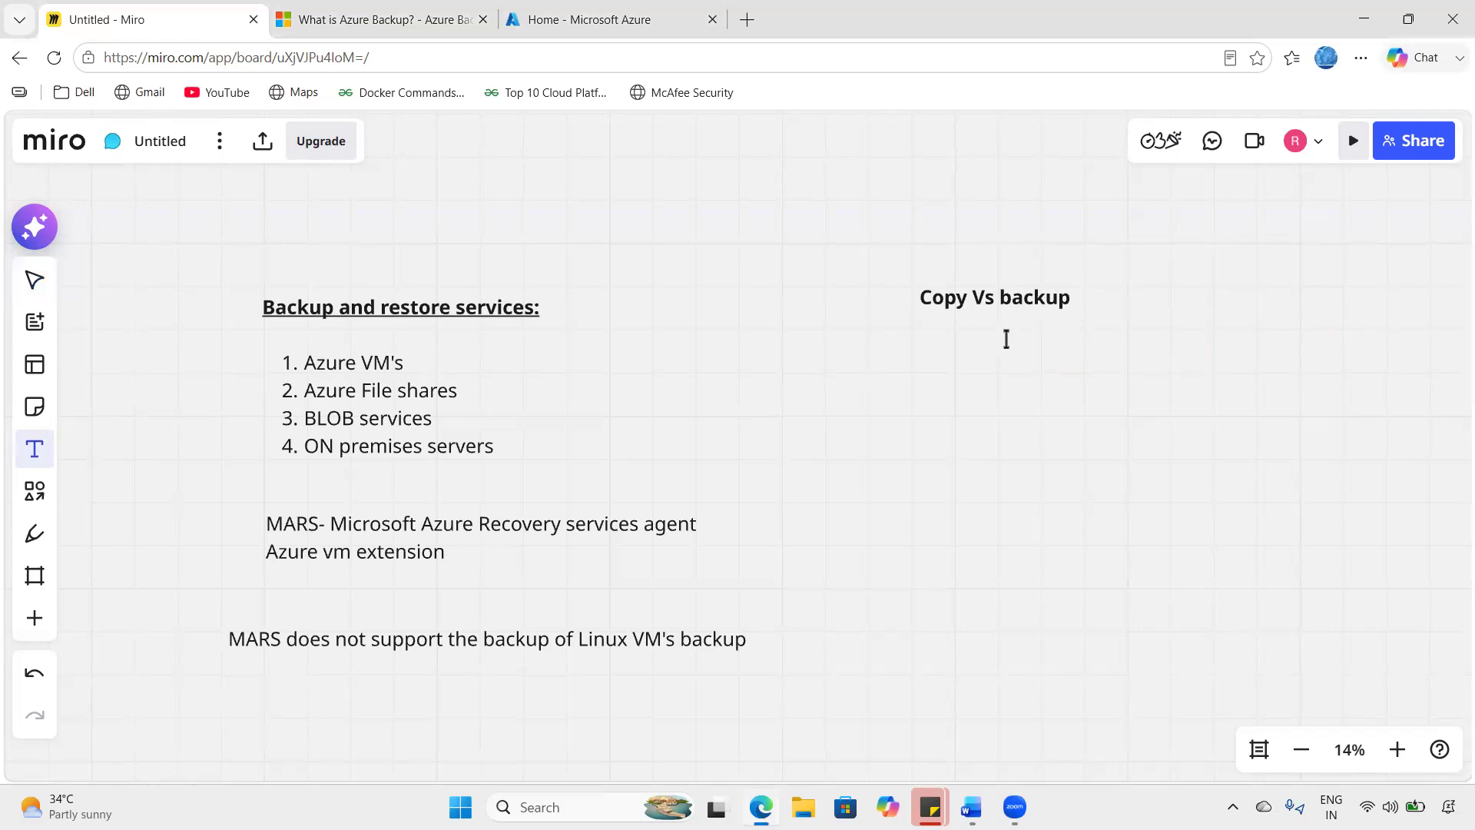
pyautogui.click(1020, 333)
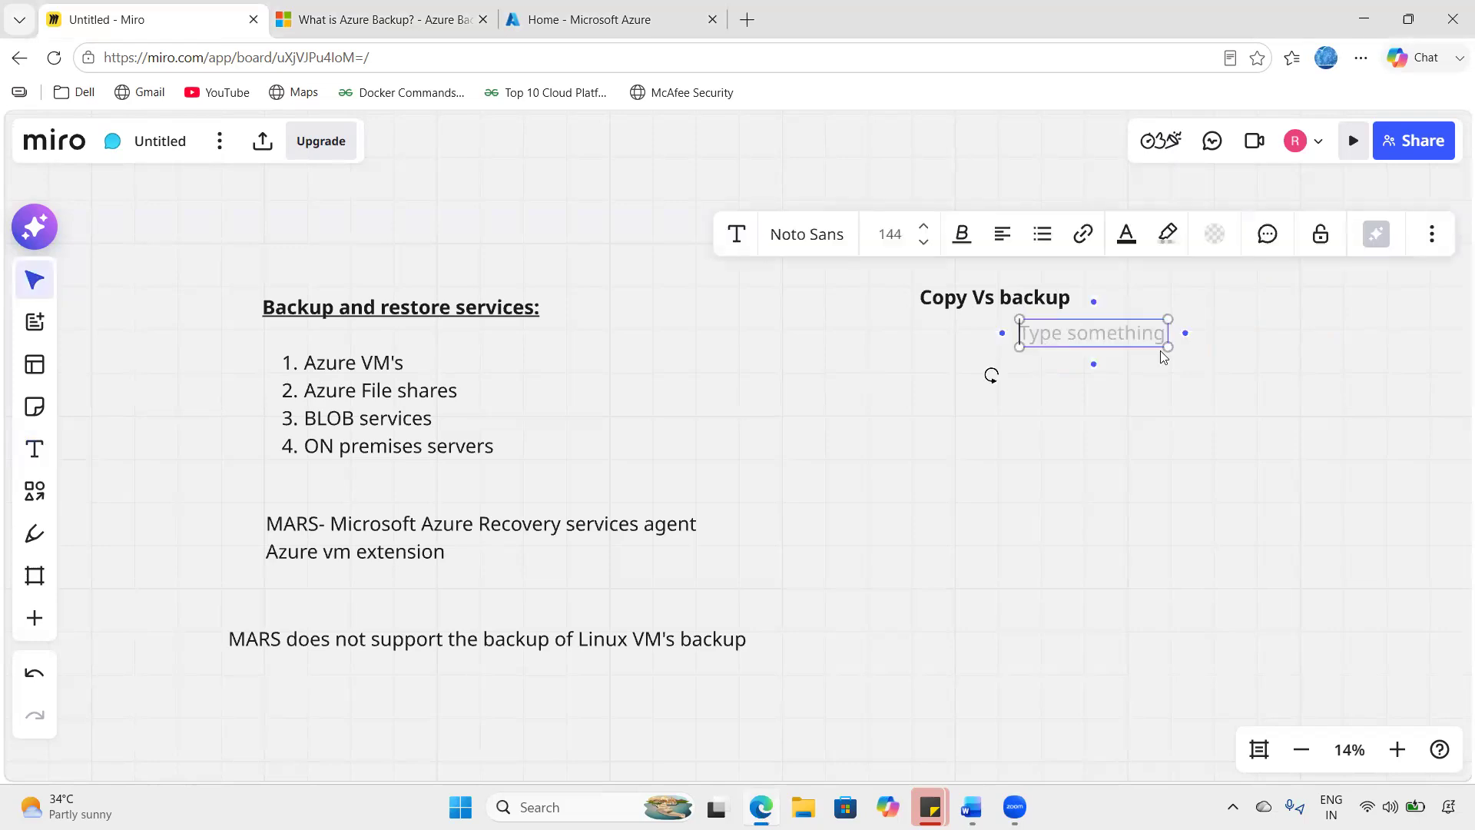
pyautogui.write('VEEAM backup')
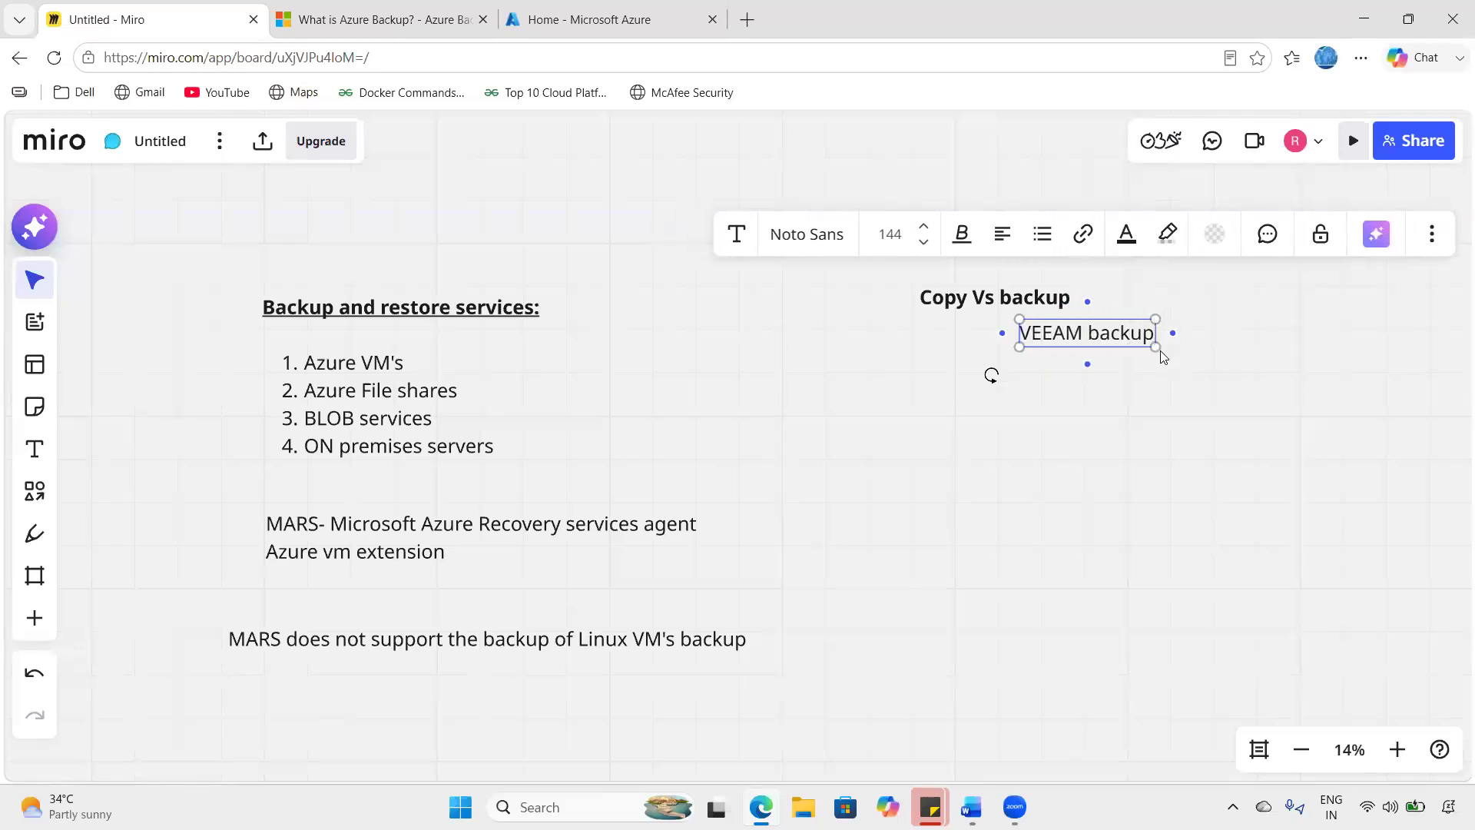
pyautogui.click(1172, 435)
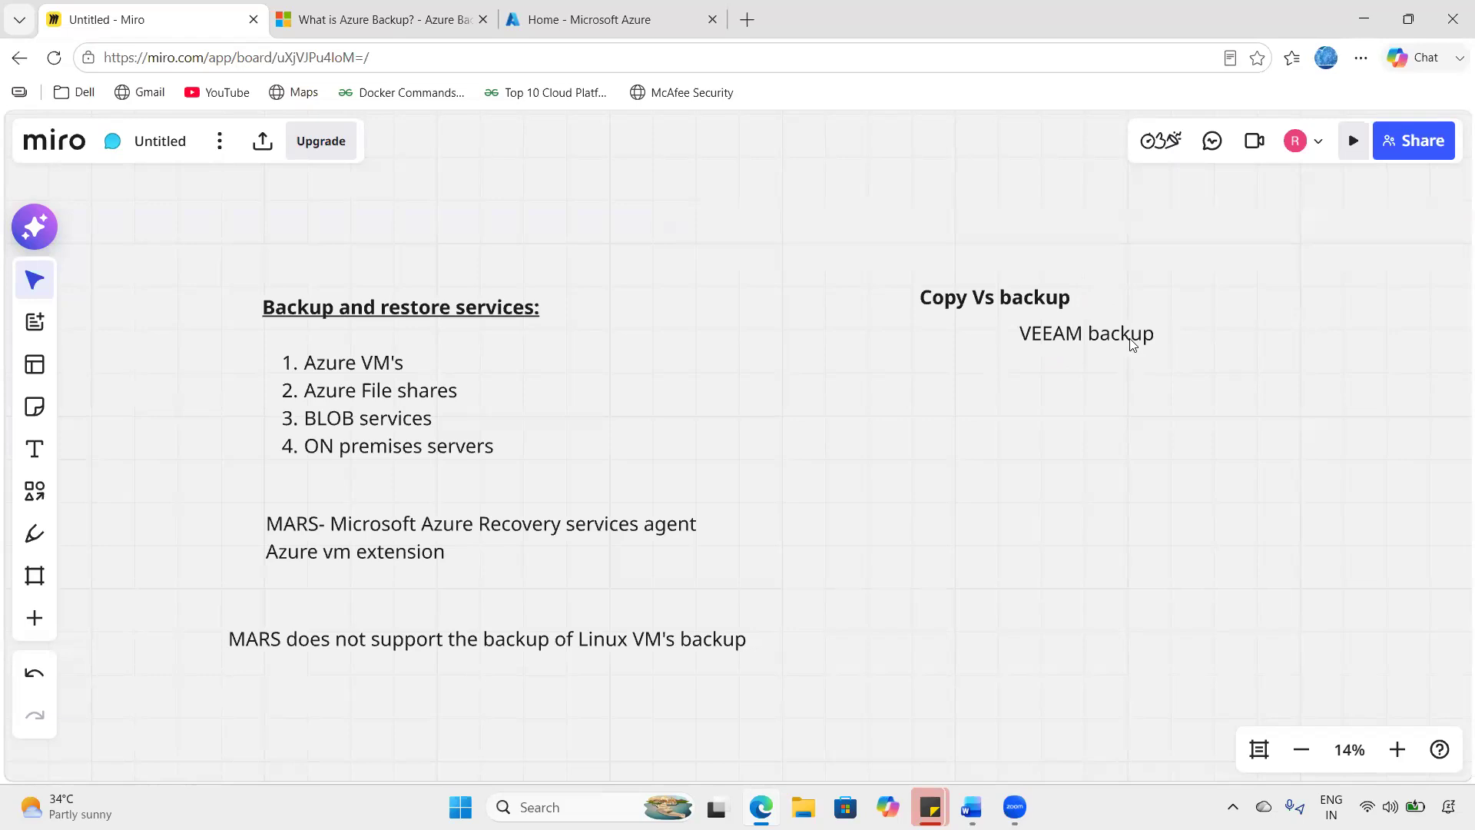
pyautogui.click(1131, 343)
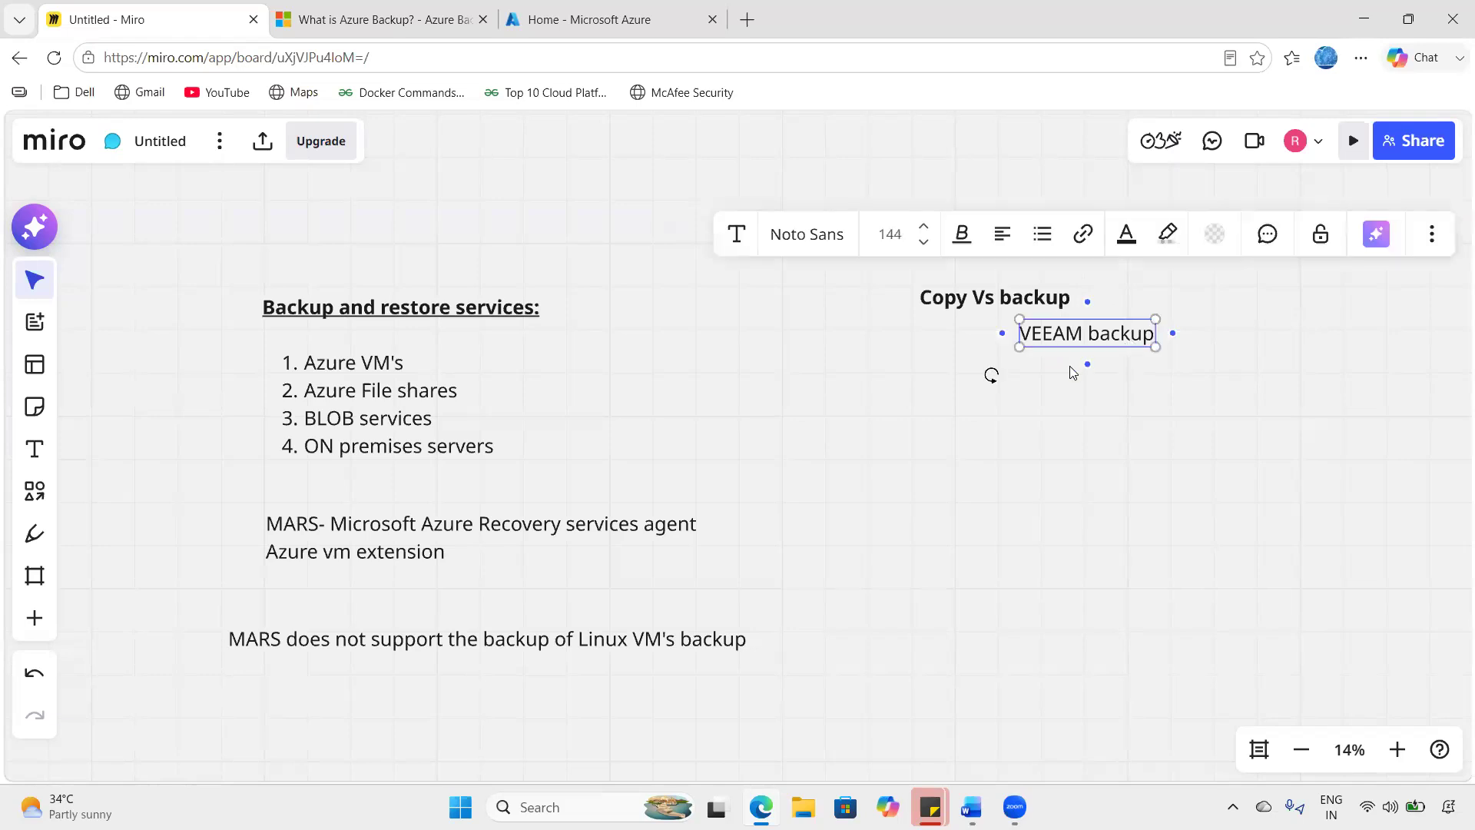
pyautogui.click(1072, 358)
pyautogui.click(1060, 338)
pyautogui.click(1127, 409)
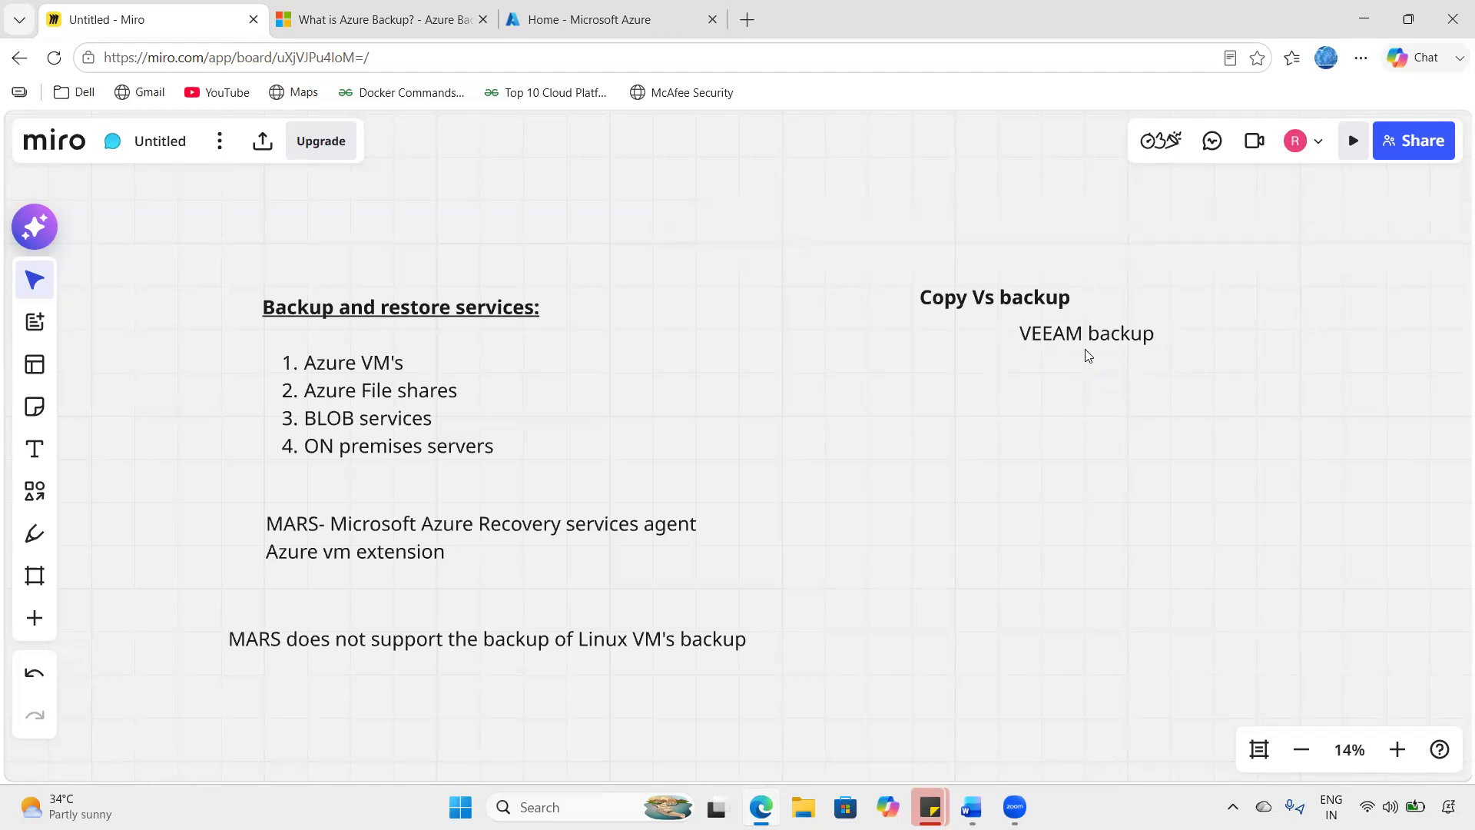
pyautogui.click(1066, 344)
pyautogui.click(1152, 399)
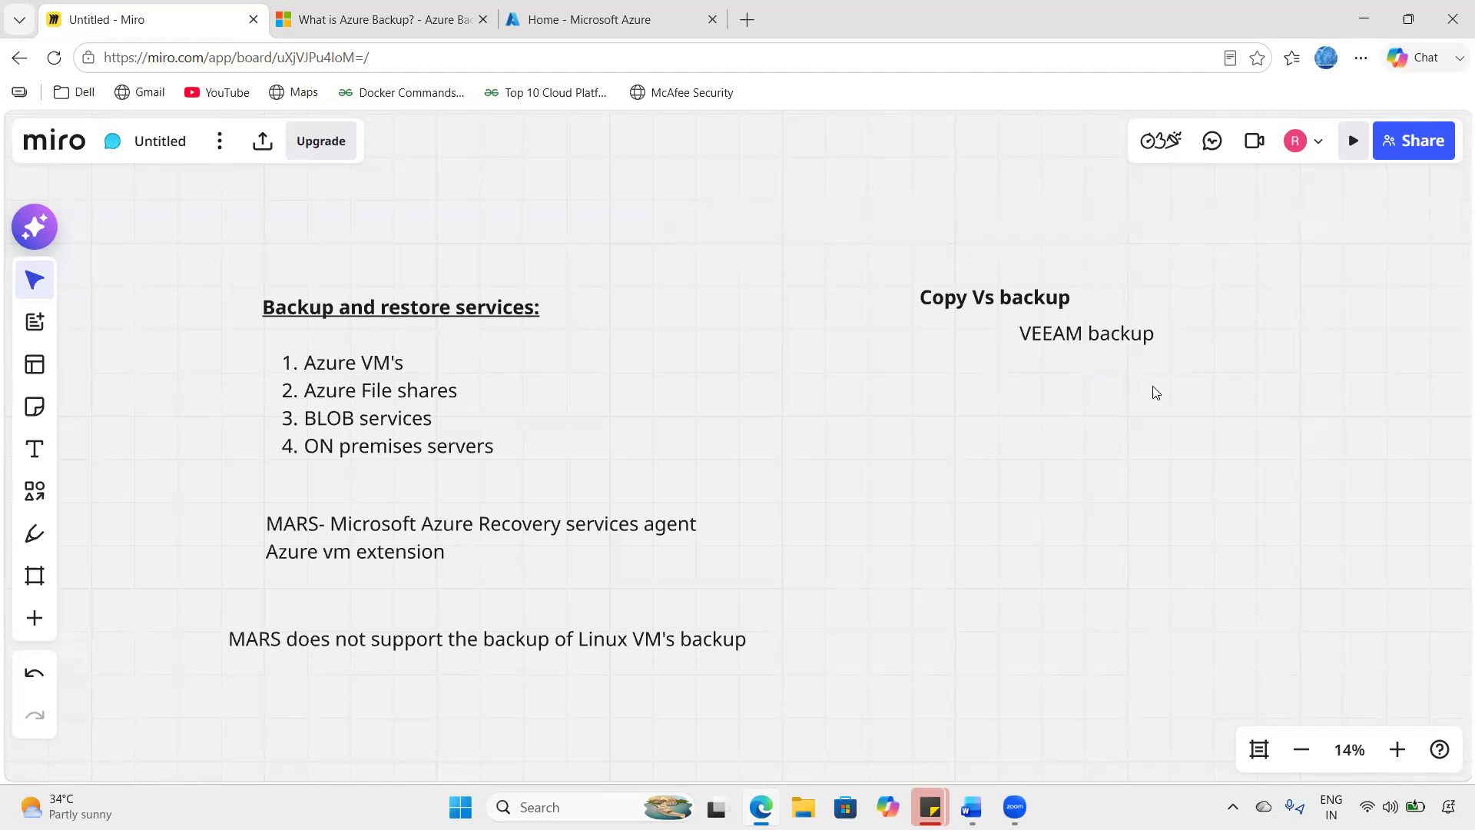
# - Add "Azure Backup services" below "VEEAM backup" in the same text box and widen the box
pyautogui.doubleClick(1129, 336)
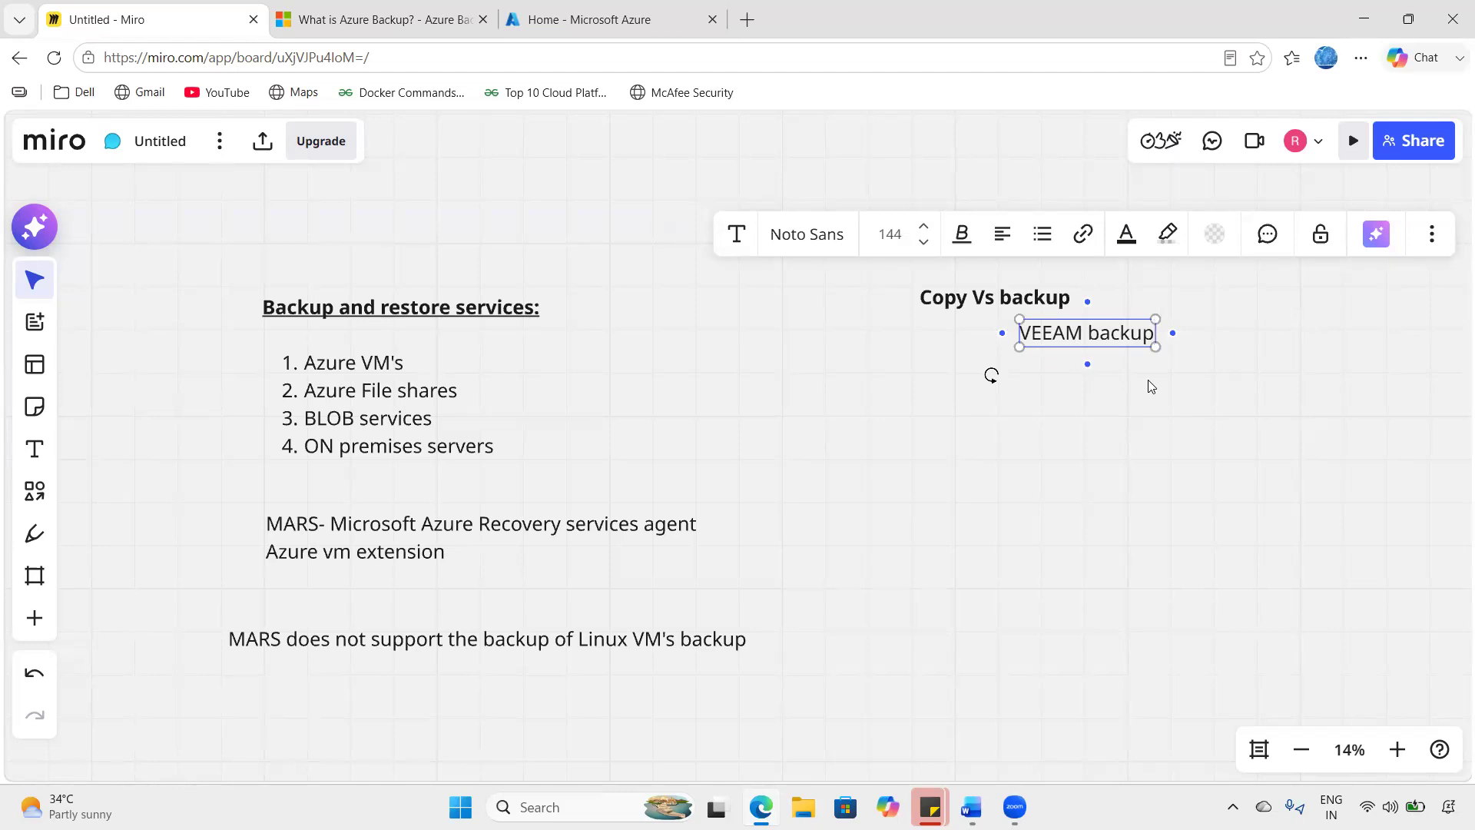
pyautogui.press('Return')
pyautogui.write('Azure ')
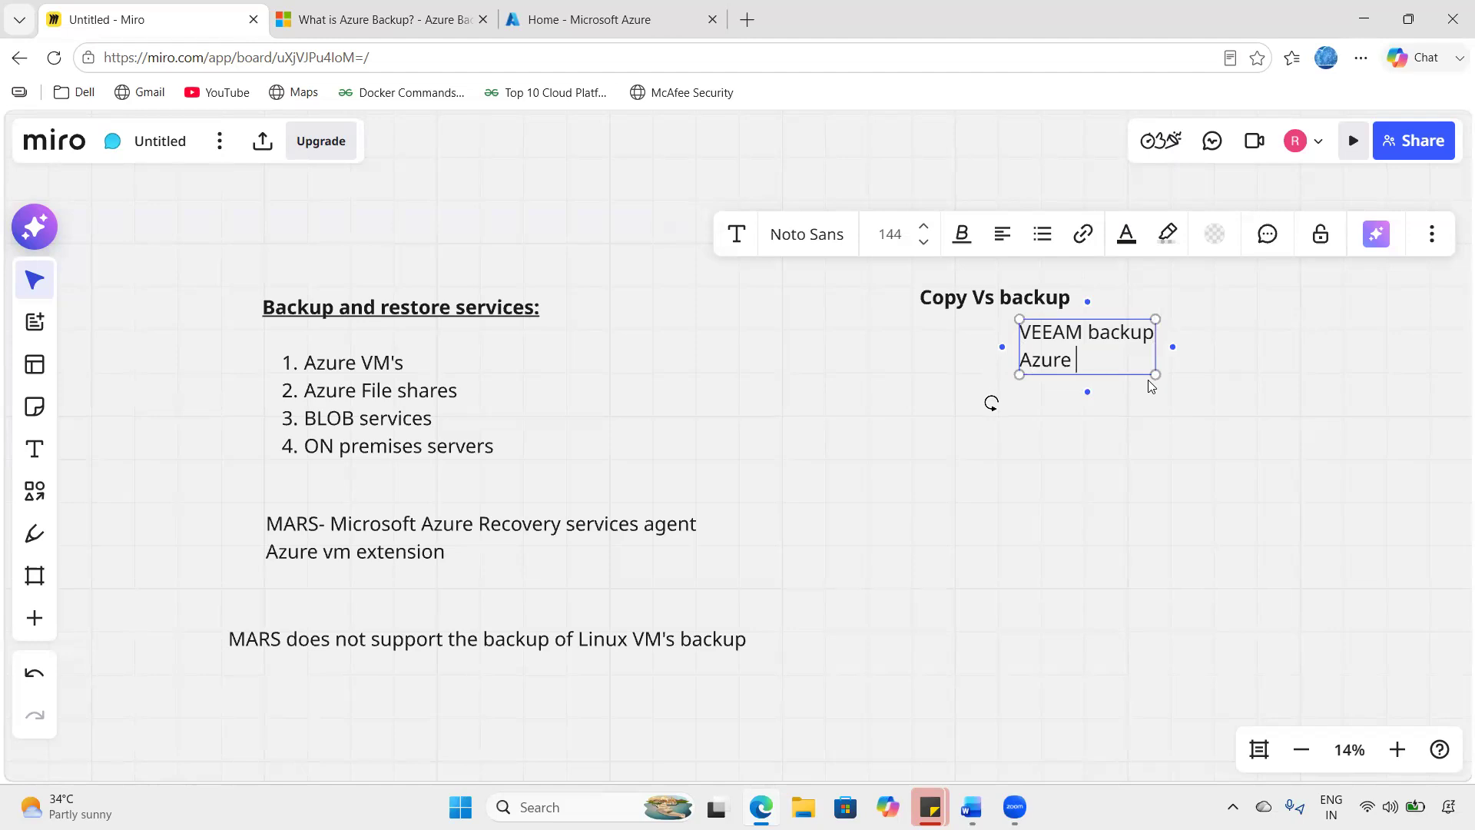
pyautogui.write('Backup')
pyautogui.press('Return')
pyautogui.write('services')
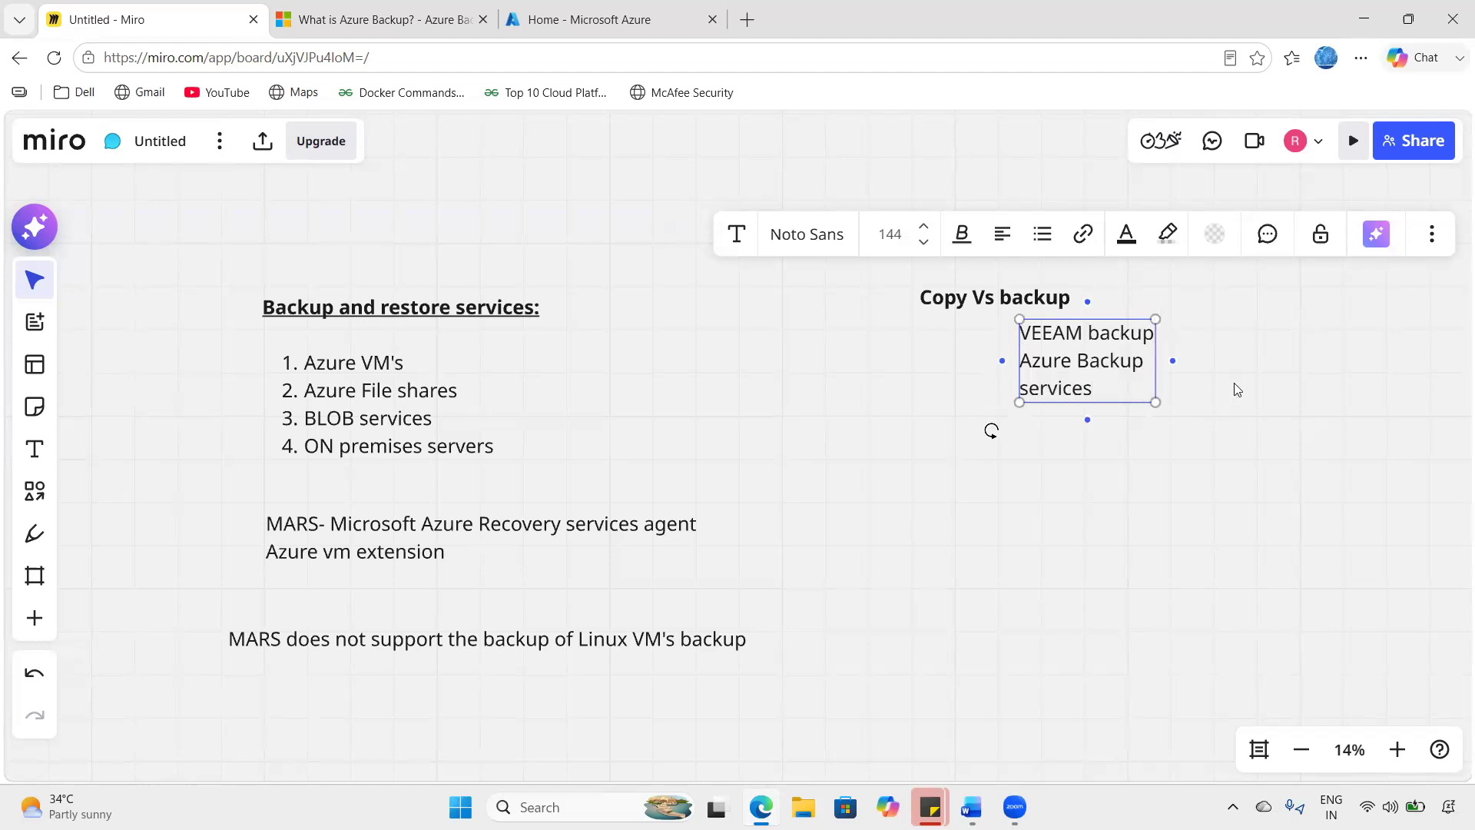
pyautogui.moveTo(1155, 362); pyautogui.dragTo(1244, 352)
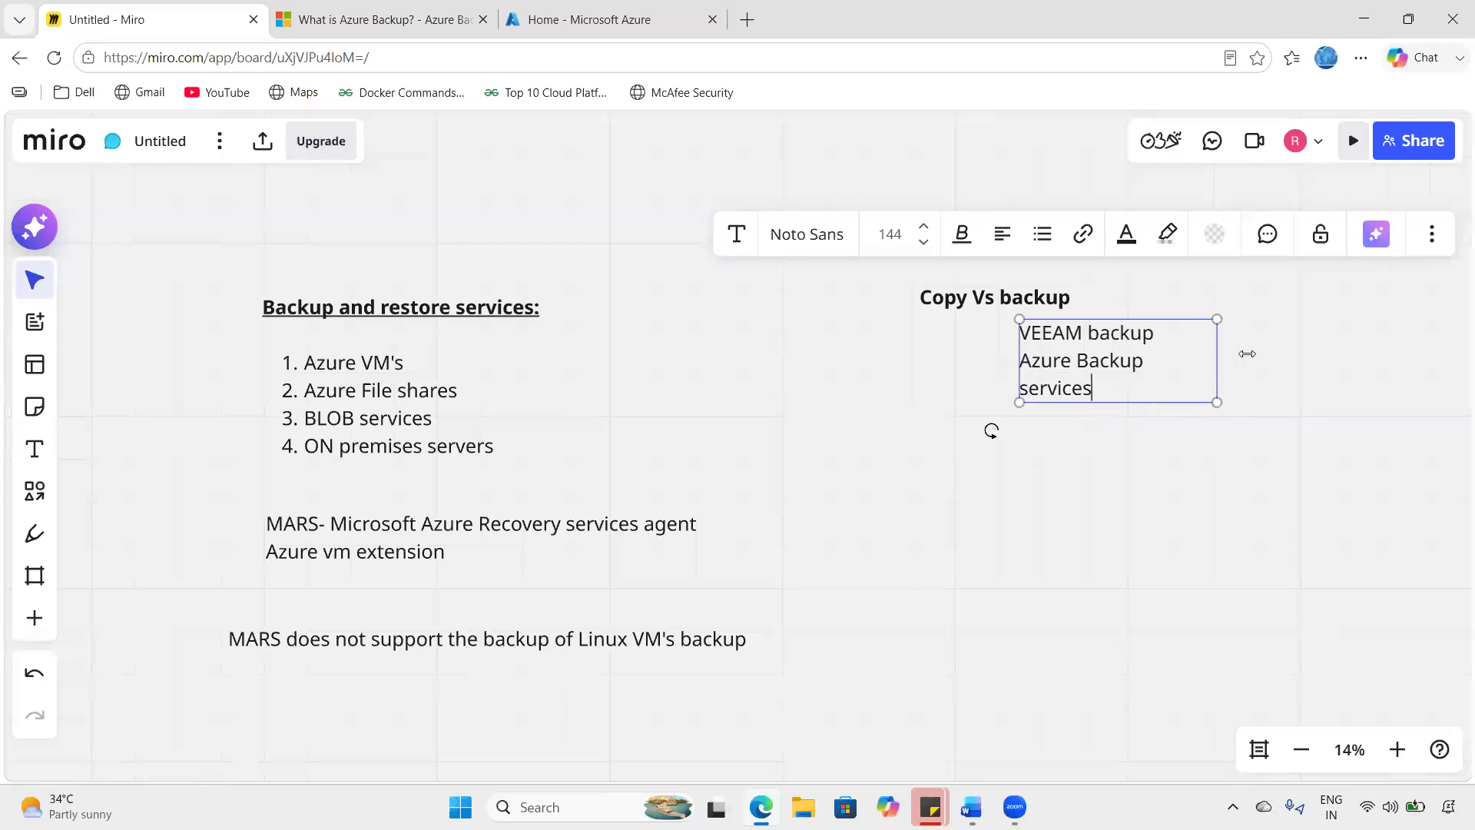
# - Highlight the "Azure Backup services" line in the text box under the "Copy Vs backup" heading
pyautogui.click(1220, 435)
pyautogui.doubleClick(1060, 361)
pyautogui.moveTo(1032, 360); pyautogui.dragTo(1232, 363)
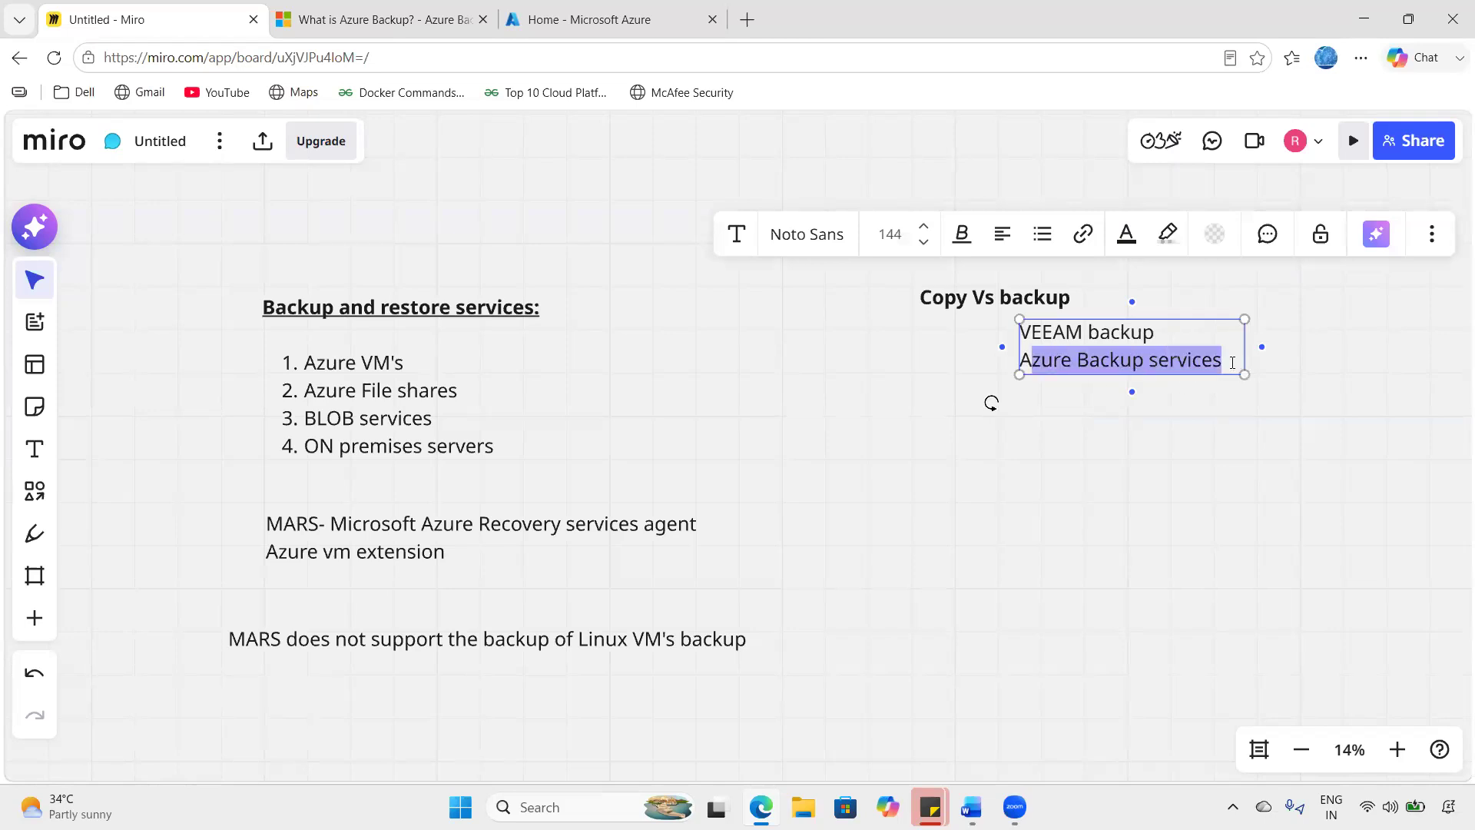
pyautogui.click(1159, 454)
# - Highlight the "VEEAM backup" line in the text box for emphasis
pyautogui.click(1159, 334)
pyautogui.click(1154, 330)
pyautogui.moveTo(1155, 330); pyautogui.dragTo(1020, 331)
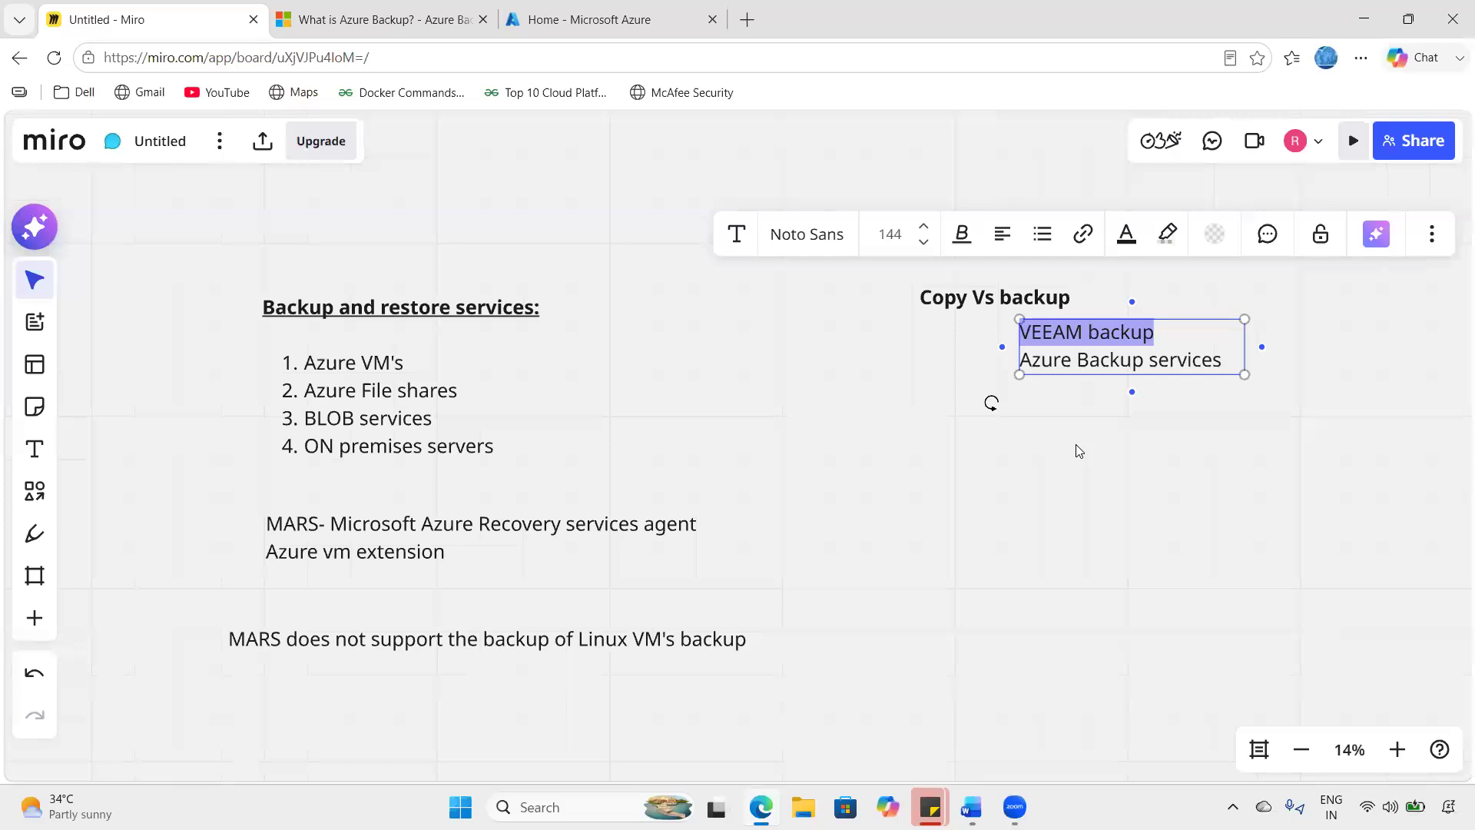
pyautogui.click(966, 442)
pyautogui.doubleClick(1154, 335)
pyautogui.moveTo(1154, 333); pyautogui.dragTo(1014, 332)
pyautogui.moveTo(1168, 332); pyautogui.dragTo(1004, 341)
pyautogui.click(1104, 347)
pyautogui.moveTo(1154, 332); pyautogui.dragTo(1023, 324)
pyautogui.click(1042, 418)
# - Extend the left edge of the "VEEAM backup" and "Azure Backup services" text box outward, and deselect the box
pyautogui.doubleClick(1088, 367)
pyautogui.click(1058, 361)
pyautogui.moveTo(1018, 361); pyautogui.dragTo(979, 364)
pyautogui.click(1177, 359)
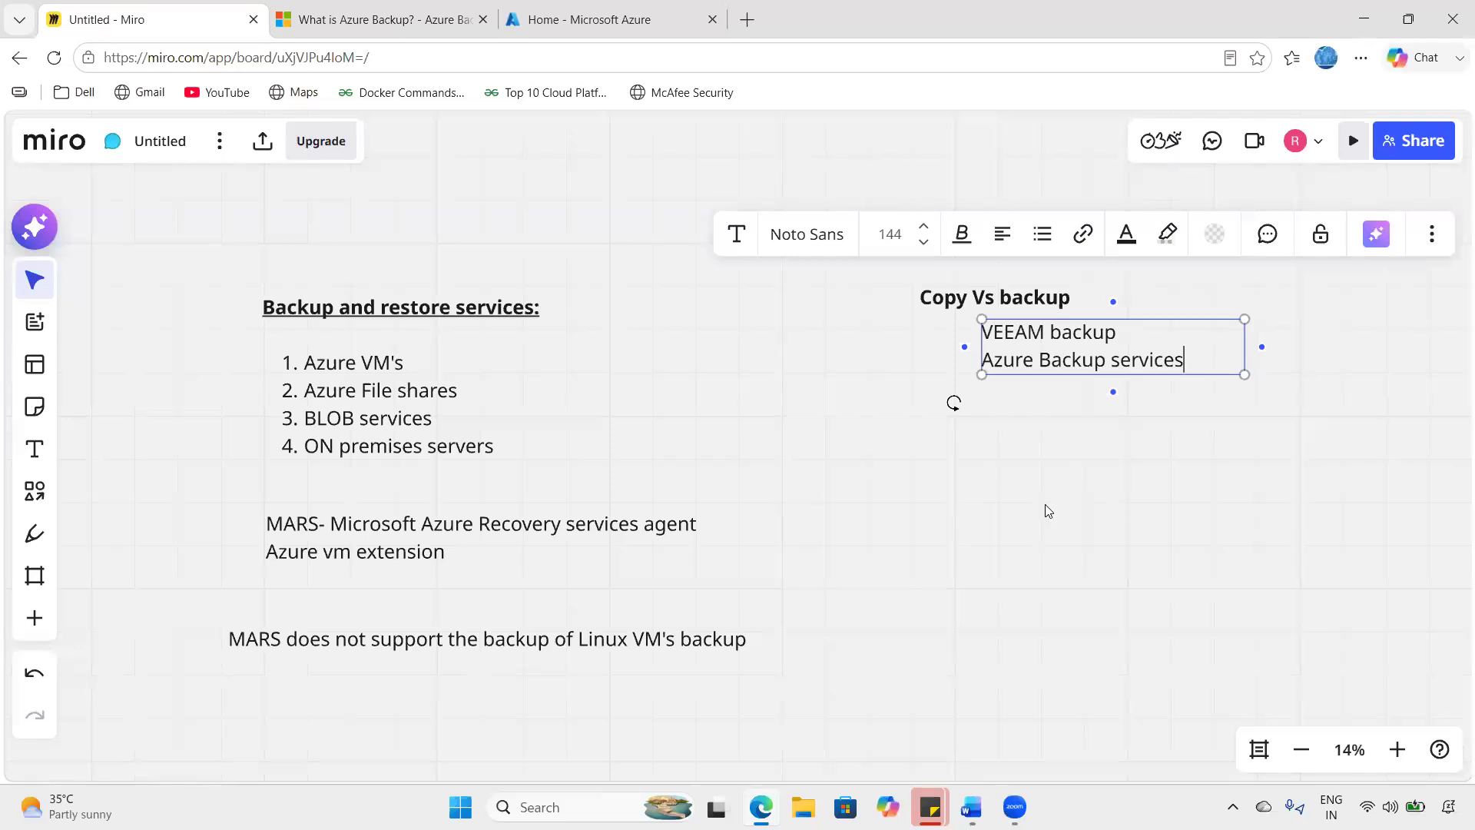
pyautogui.click(1048, 510)
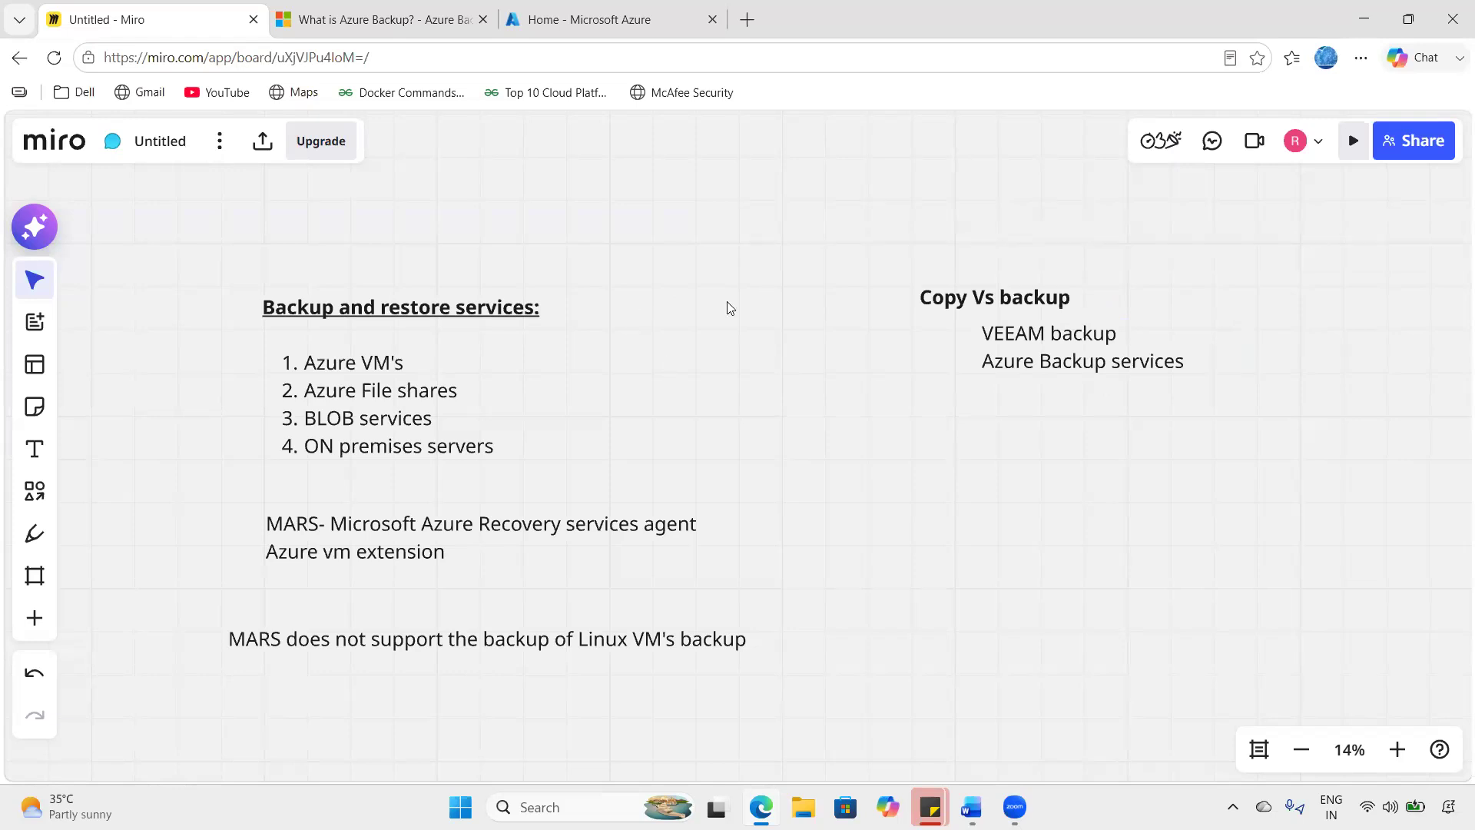
# - Tick, circle and underline "Azure Backup services", point an arrow at it, cross "VEEAM backup", and clear the drawings
pyautogui.moveTo(935, 393)
pyautogui.mouseDown()
pyautogui.moveTo(993, 371)
pyautogui.moveTo(1111, 383)
pyautogui.mouseUp()
pyautogui.moveTo(1234, 359)
pyautogui.mouseDown()
pyautogui.moveTo(1062, 339)
pyautogui.moveTo(962, 367)
pyautogui.moveTo(1050, 387)
pyautogui.mouseUp()
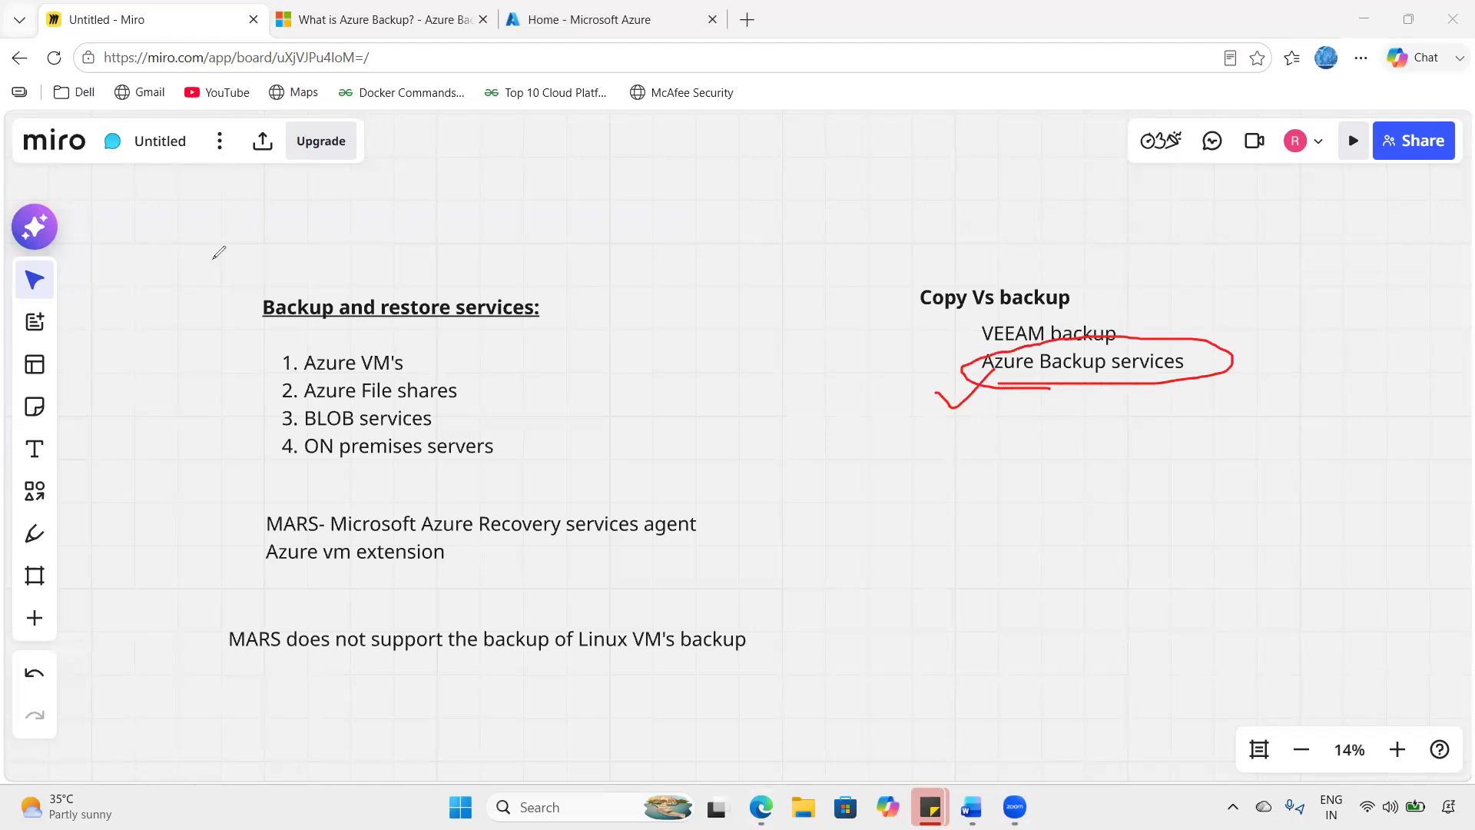
pyautogui.moveTo(1069, 530)
pyautogui.mouseDown()
pyautogui.moveTo(1051, 392)
pyautogui.moveTo(1037, 418)
pyautogui.moveTo(1080, 409)
pyautogui.mouseUp()
pyautogui.moveTo(1046, 313)
pyautogui.mouseDown()
pyautogui.moveTo(1074, 318)
pyautogui.moveTo(1059, 332)
pyautogui.mouseUp()
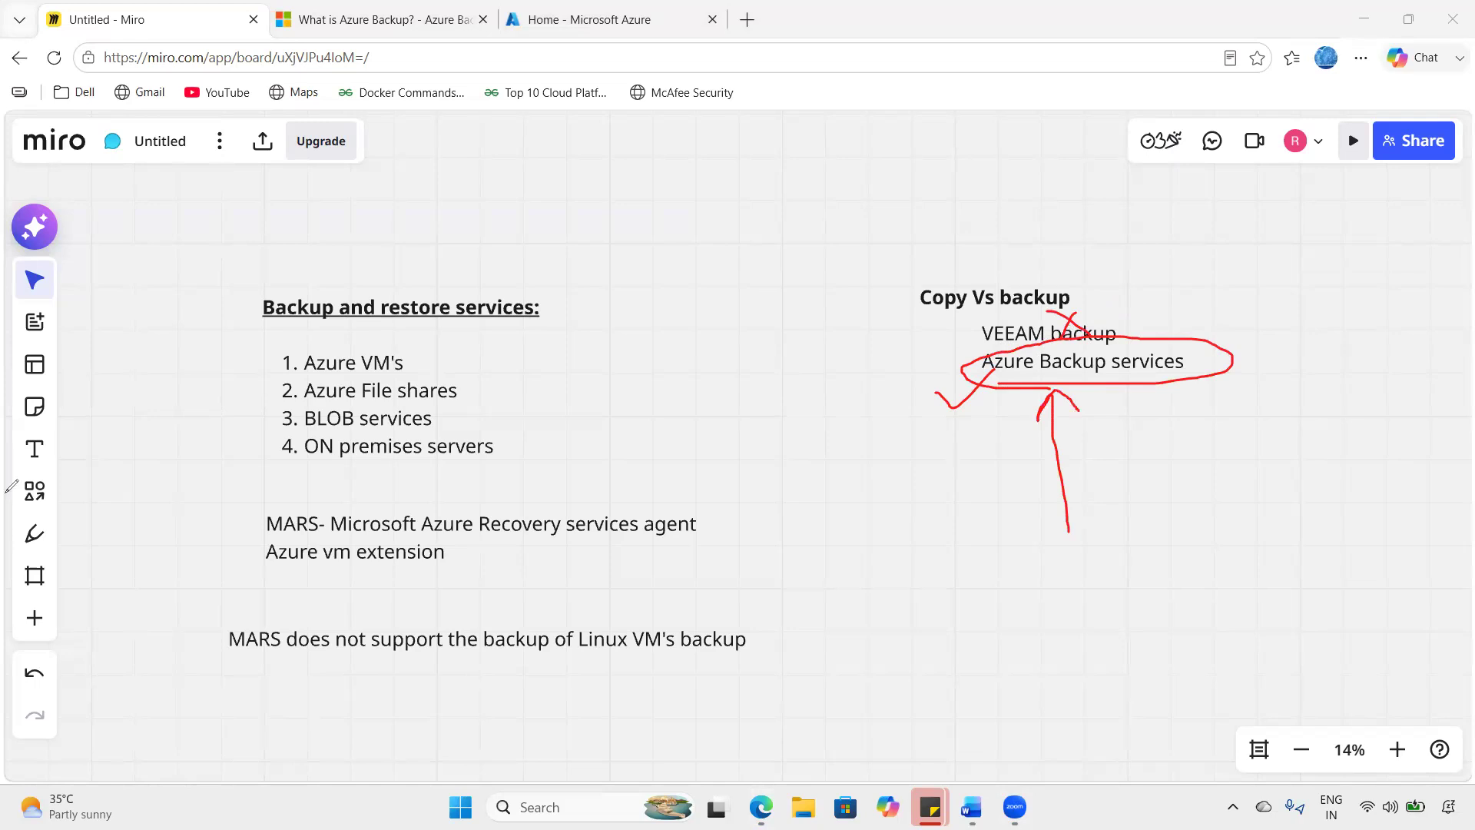
pyautogui.click(126, 510)
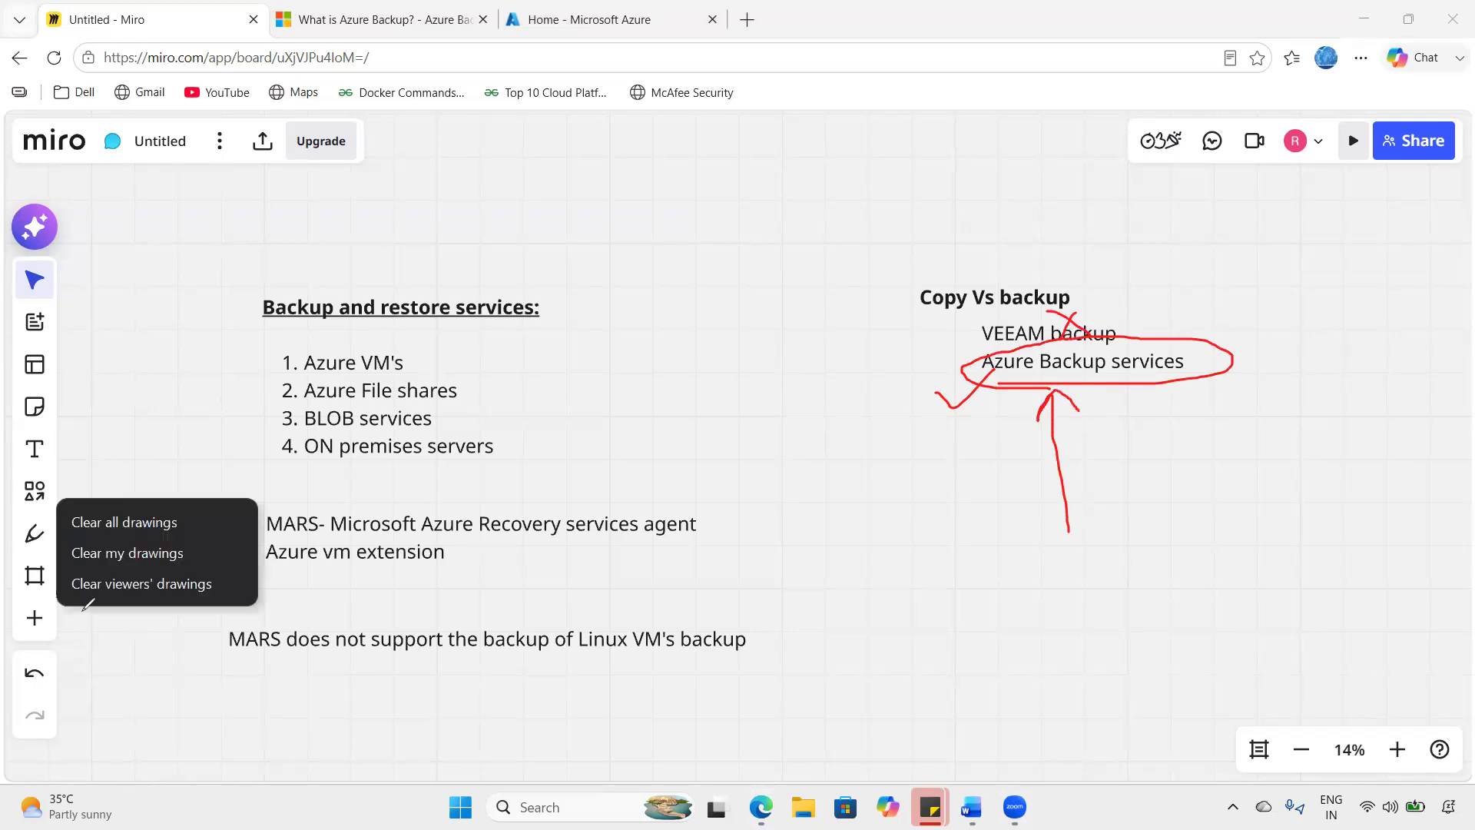
pyautogui.click(63, 585)
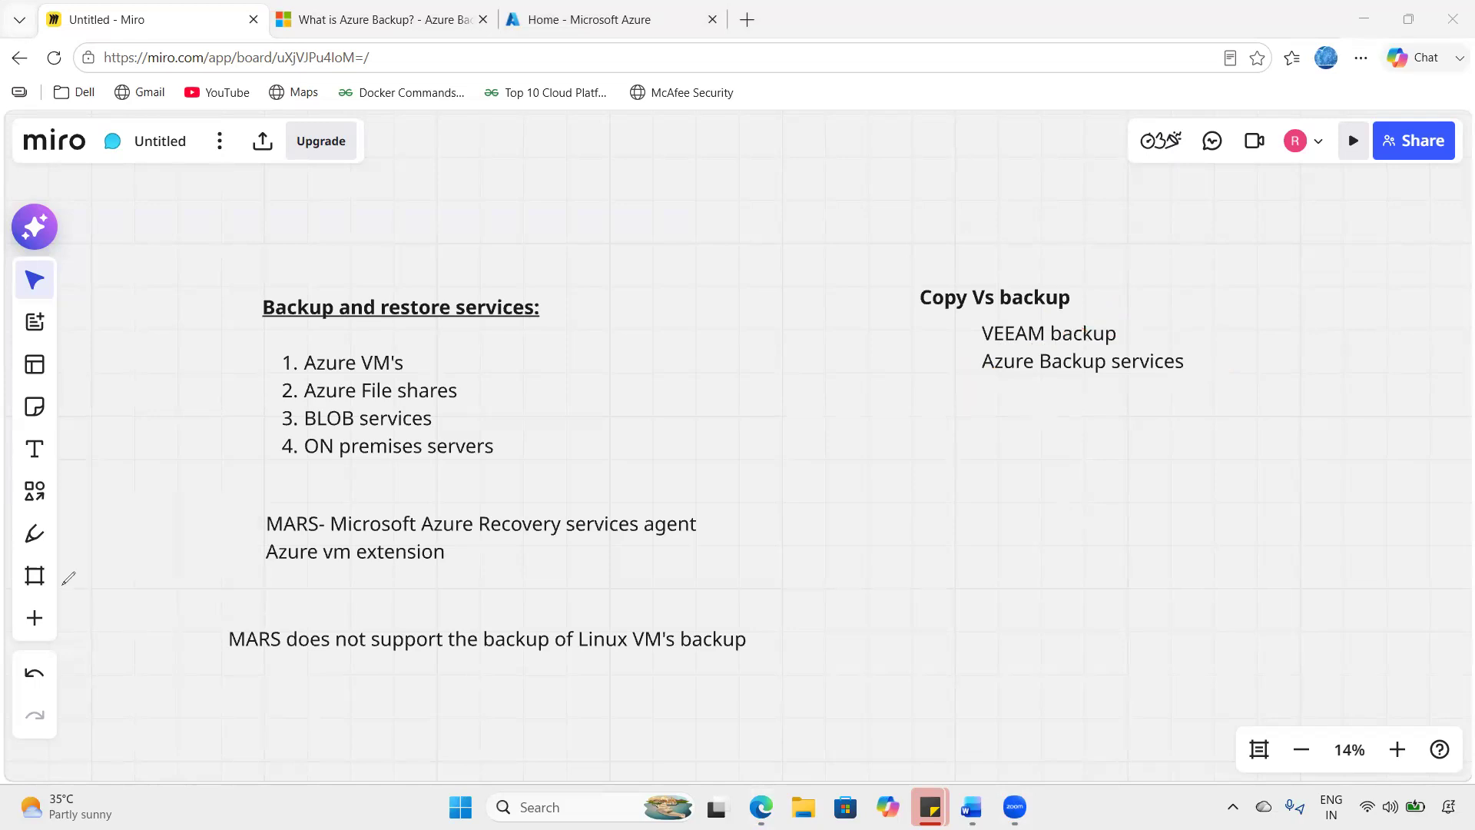
pyautogui.click(619, 560)
# - Bracket the numbered services list, tick its four items, circle and underline "Azure VM's" and "ON premises servers", and clear the drawings
pyautogui.click(1066, 109)
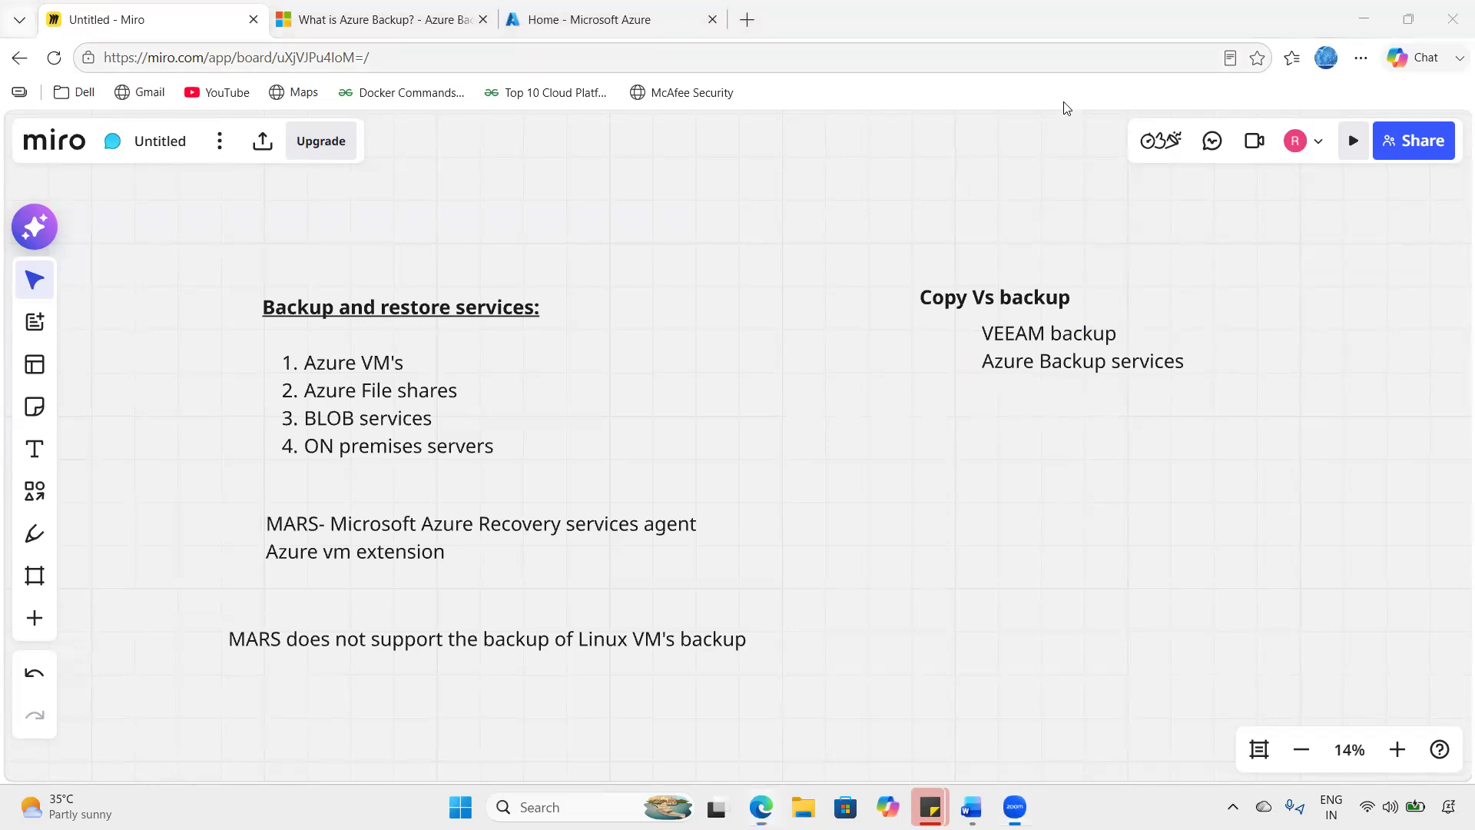
pyautogui.moveTo(257, 349)
pyautogui.mouseDown()
pyautogui.moveTo(229, 360)
pyautogui.moveTo(220, 532)
pyautogui.mouseUp()
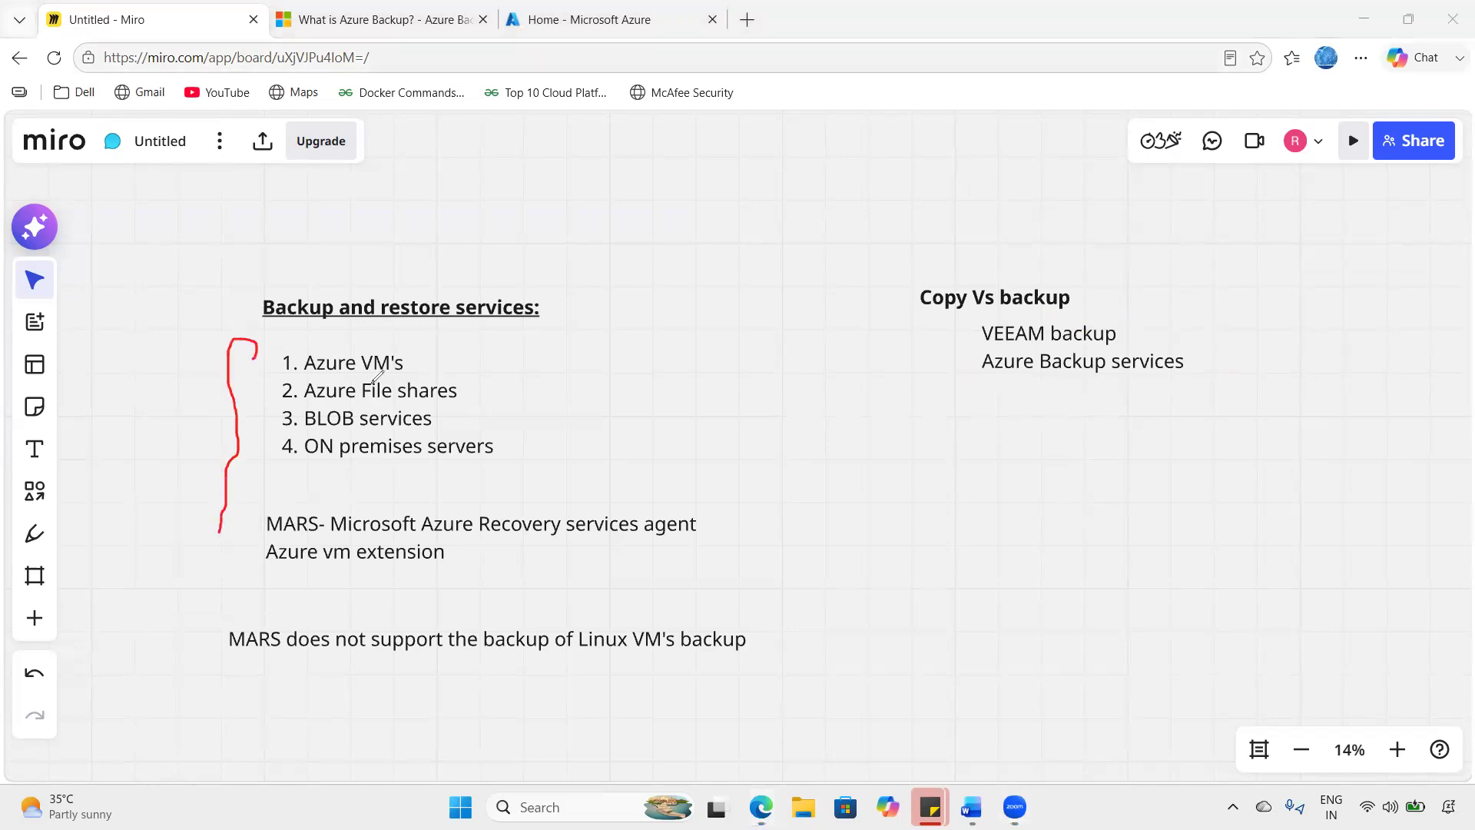
pyautogui.moveTo(430, 359); pyautogui.dragTo(481, 327)
pyautogui.moveTo(366, 375)
pyautogui.mouseDown()
pyautogui.moveTo(403, 343)
pyautogui.moveTo(261, 357)
pyautogui.moveTo(307, 369)
pyautogui.mouseUp()
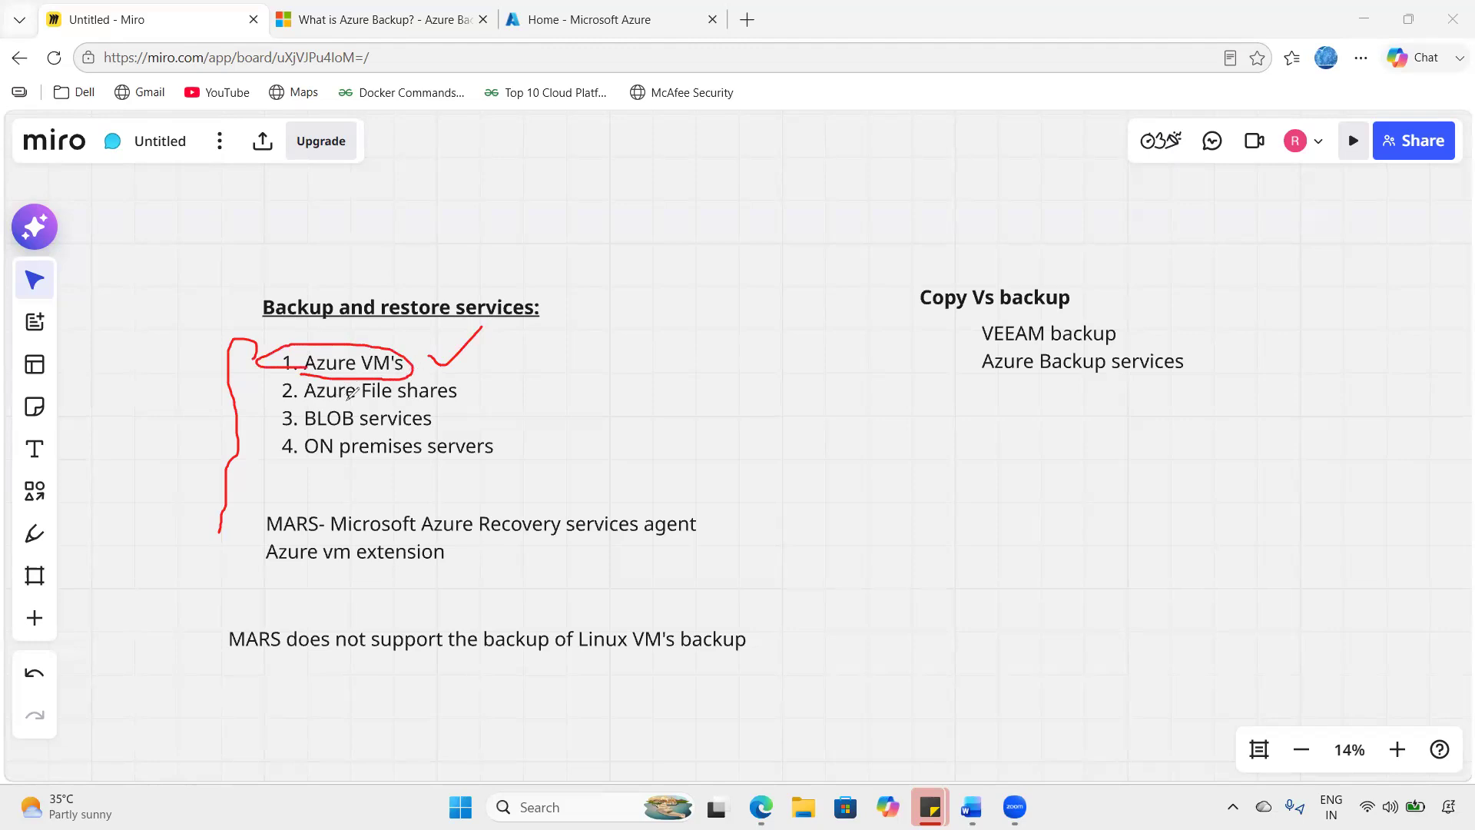
pyautogui.moveTo(469, 402); pyautogui.dragTo(520, 367)
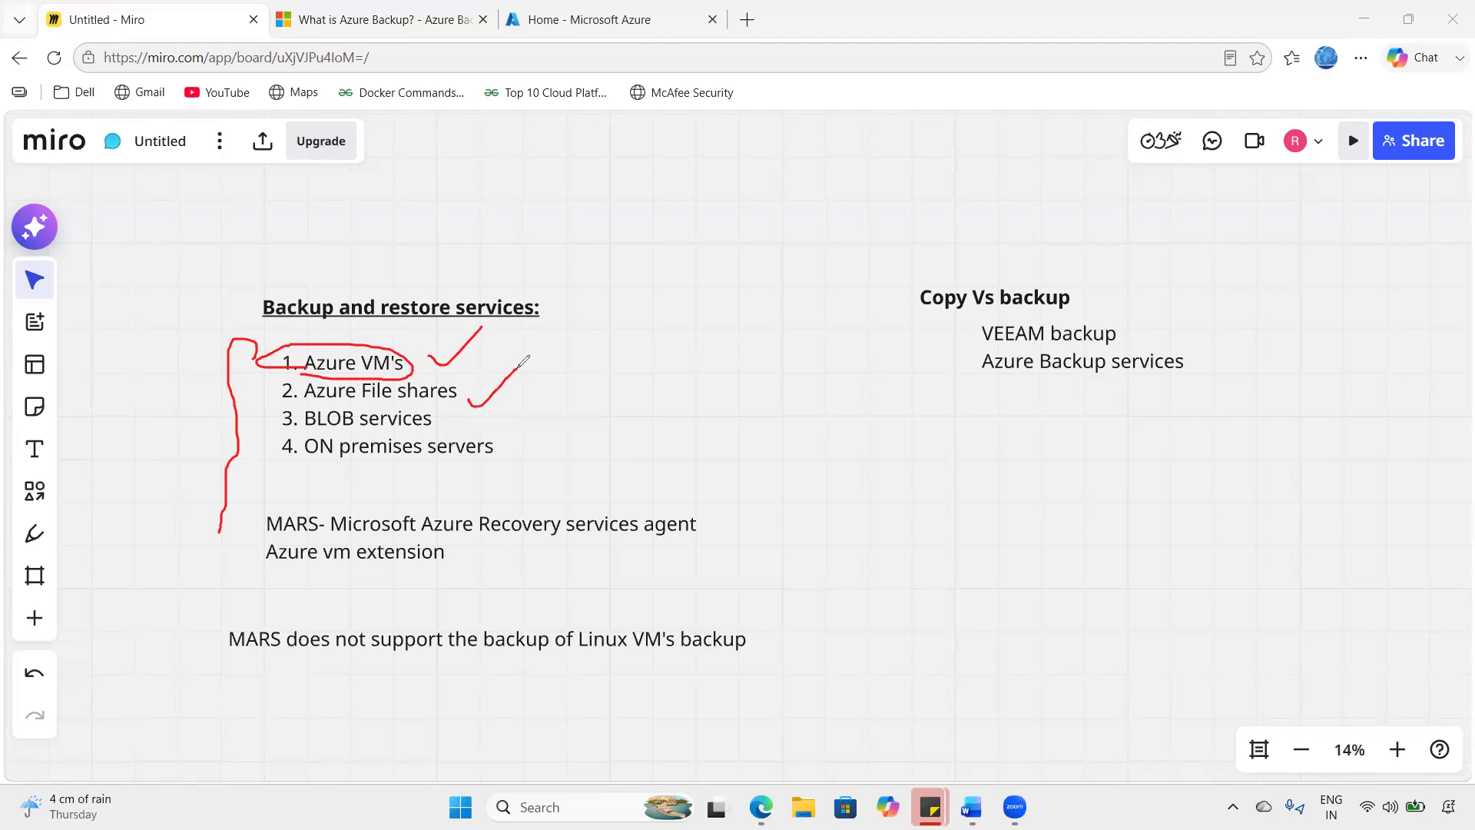
pyautogui.moveTo(438, 419); pyautogui.dragTo(487, 401)
pyautogui.moveTo(461, 468); pyautogui.dragTo(499, 453)
pyautogui.moveTo(330, 475)
pyautogui.mouseDown()
pyautogui.moveTo(447, 476)
pyautogui.moveTo(352, 432)
pyautogui.moveTo(317, 464)
pyautogui.moveTo(400, 470)
pyautogui.mouseUp()
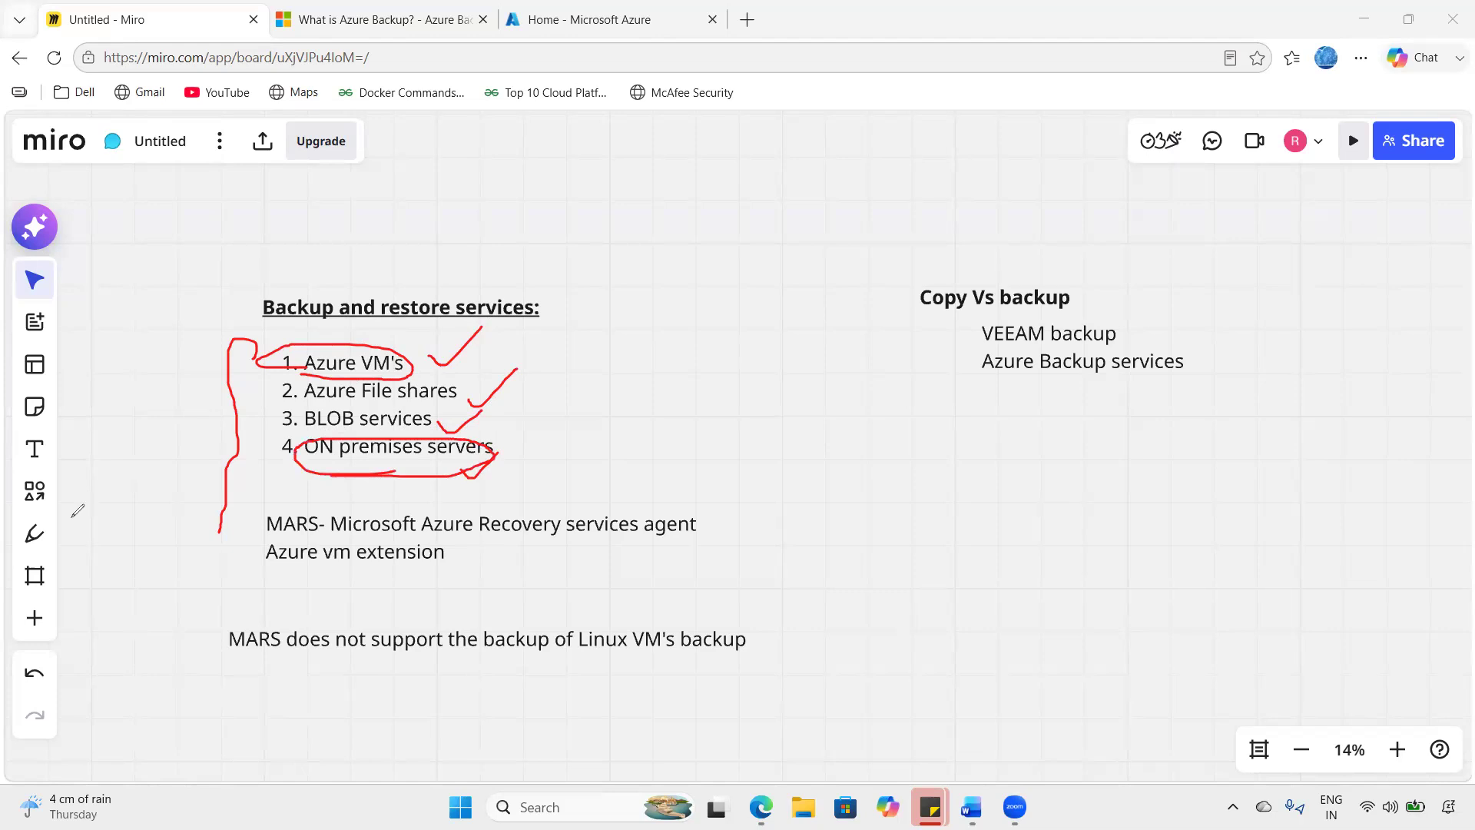
pyautogui.click(453, 589)
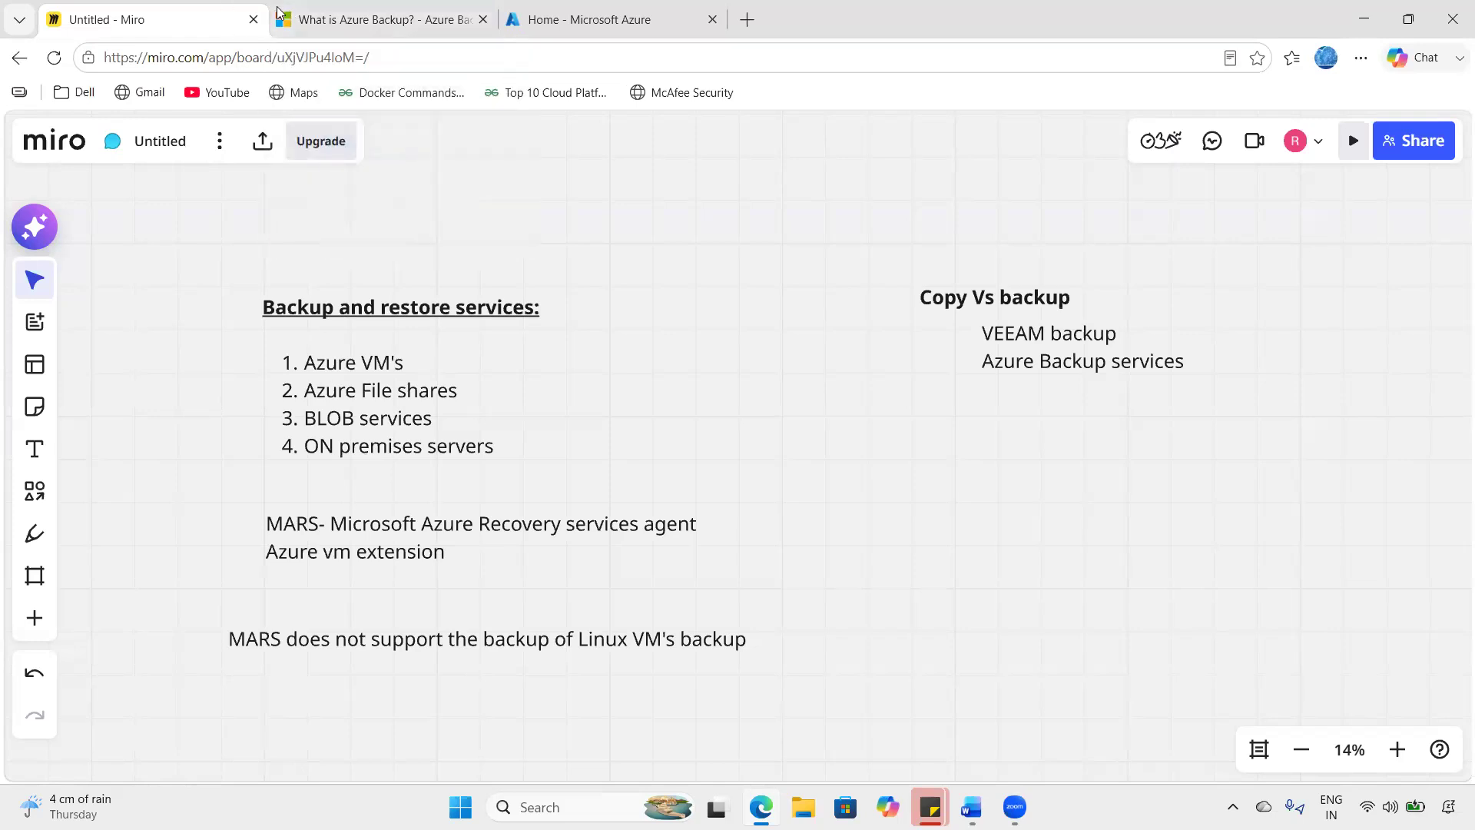
# - Switch to the Microsoft Learn Azure Backup page and highlight its title, "What is the Azure Backup service?"
pyautogui.click(305, 11)
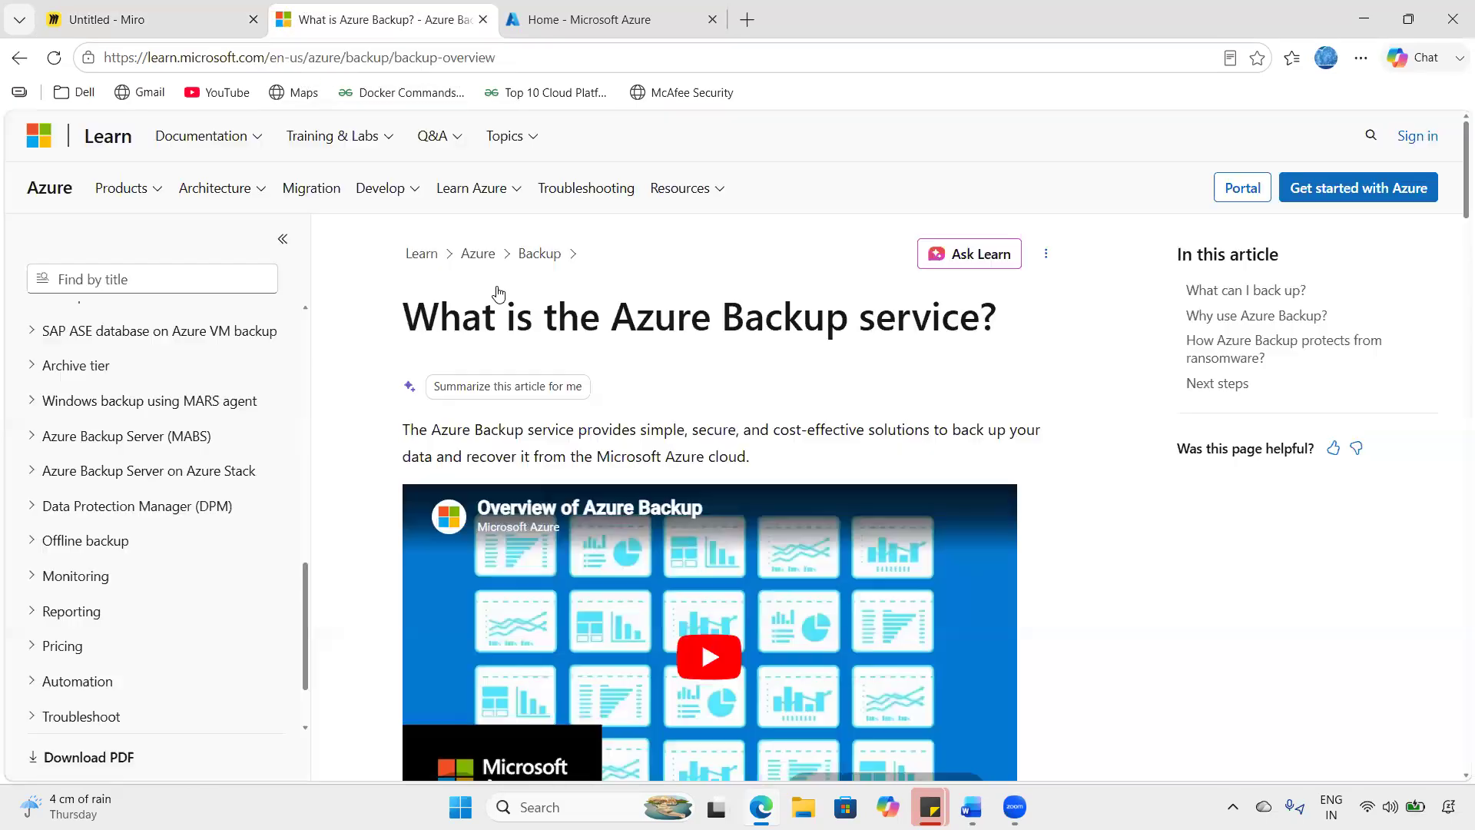
pyautogui.moveTo(439, 318); pyautogui.dragTo(990, 324)
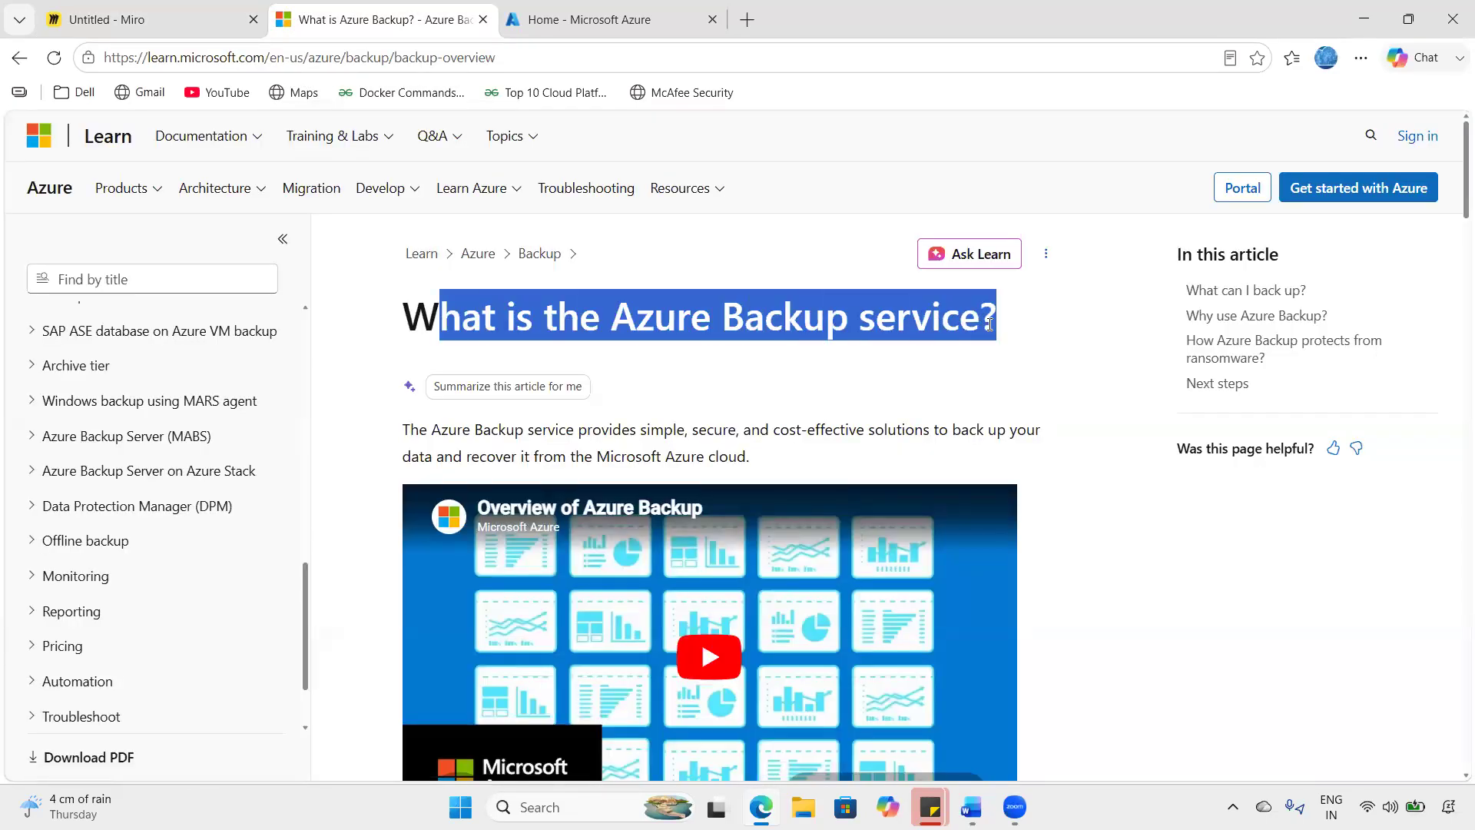
pyautogui.click(856, 343)
pyautogui.moveTo(744, 327); pyautogui.dragTo(1019, 341)
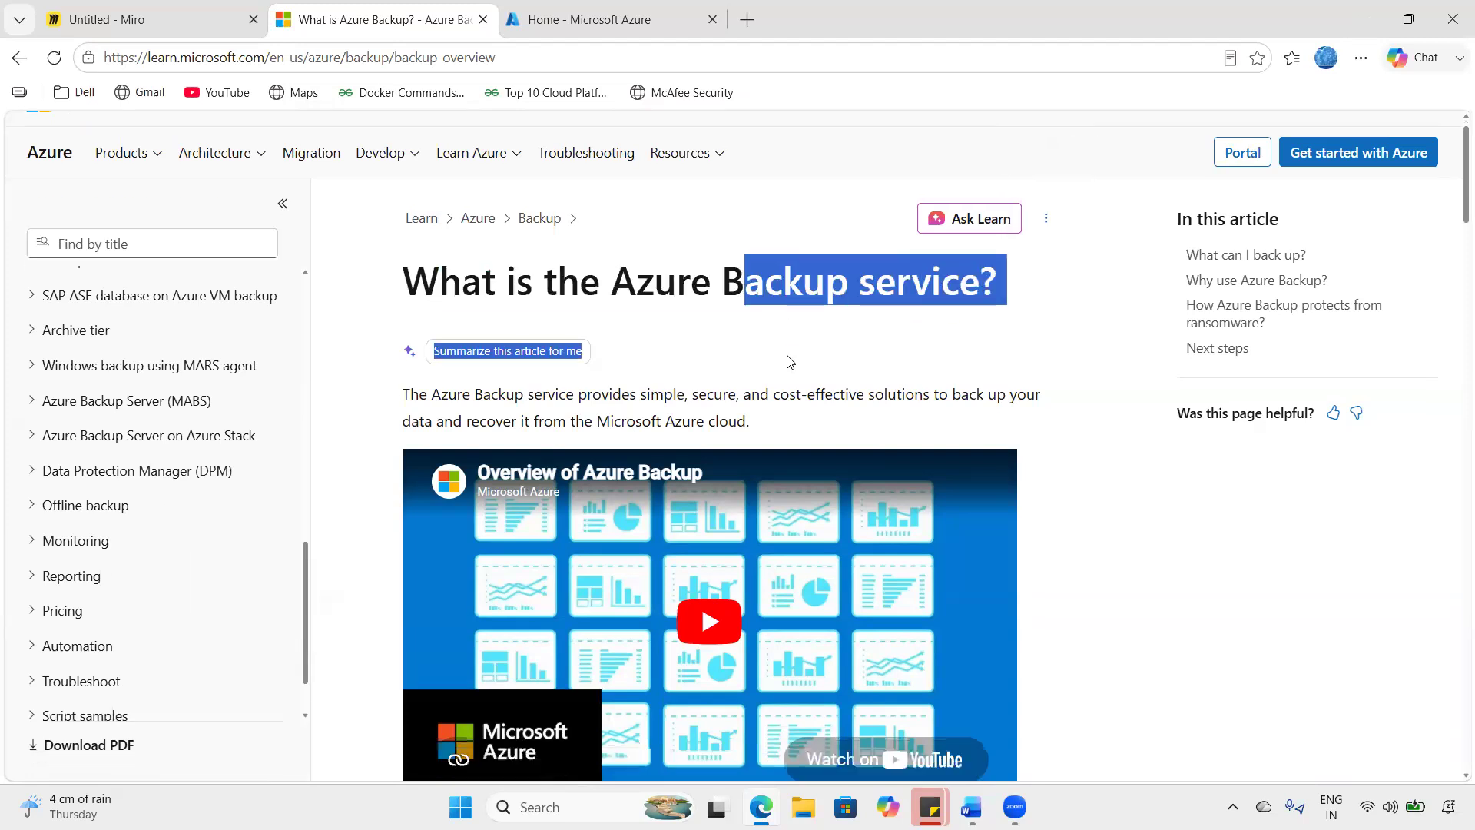
# - Highlight the "What can I back up?" heading and bring the list beneath it into view
pyautogui.scroll(-6, 784, 349)
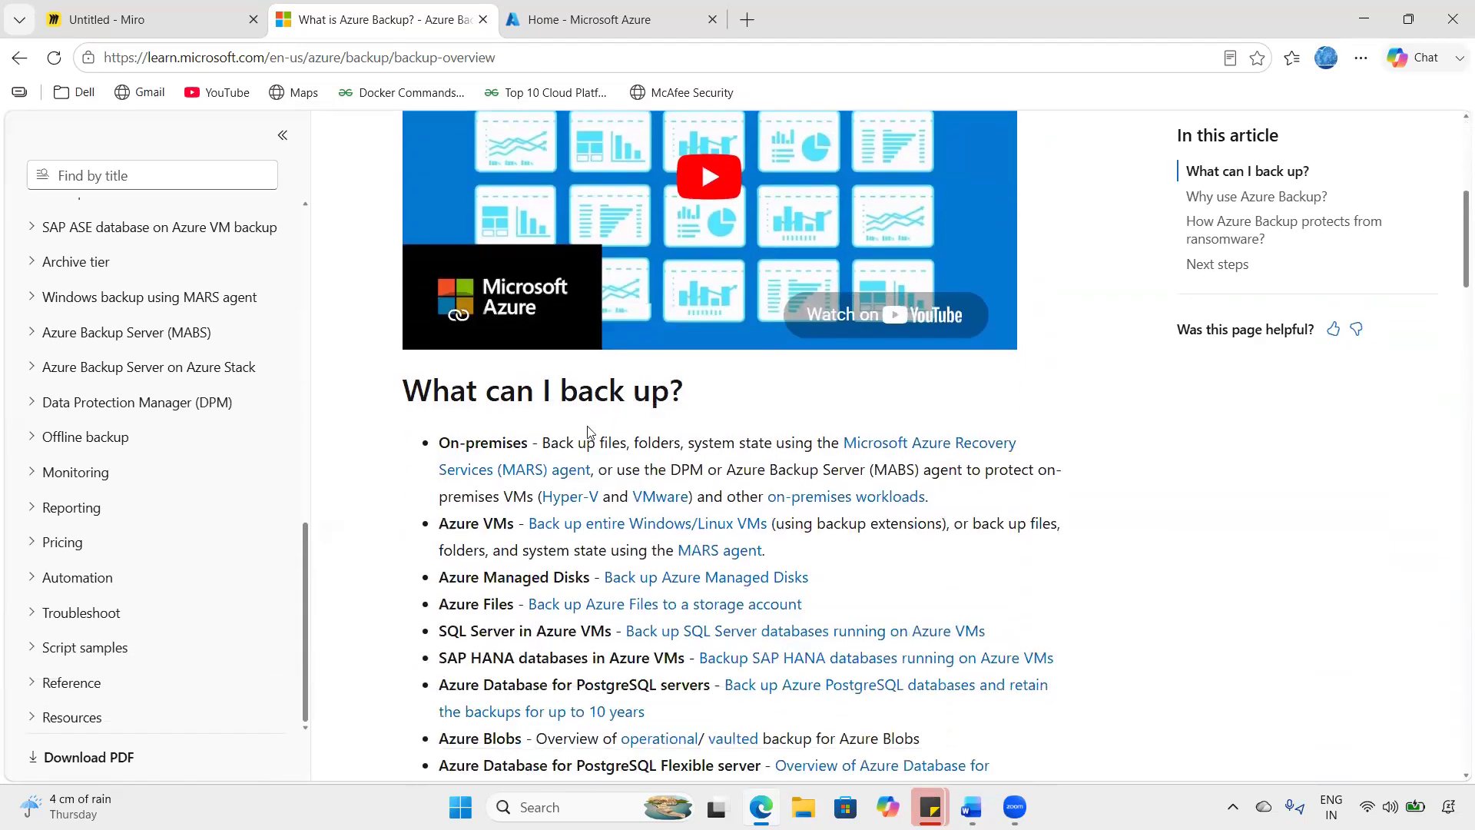
pyautogui.moveTo(450, 391); pyautogui.dragTo(652, 409)
pyautogui.scroll(5, 652, 409)
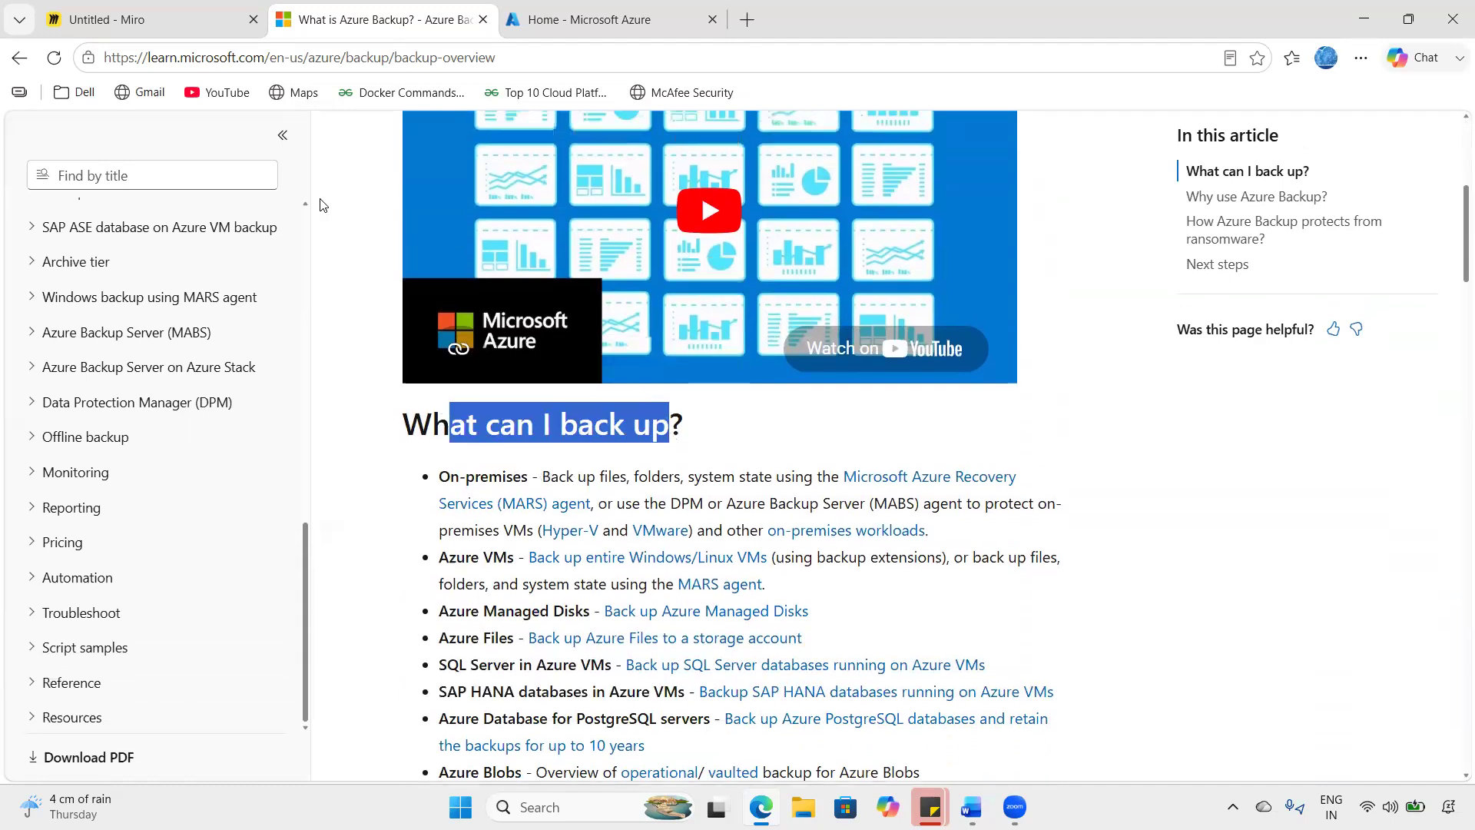
pyautogui.scroll(-4, 738, 443)
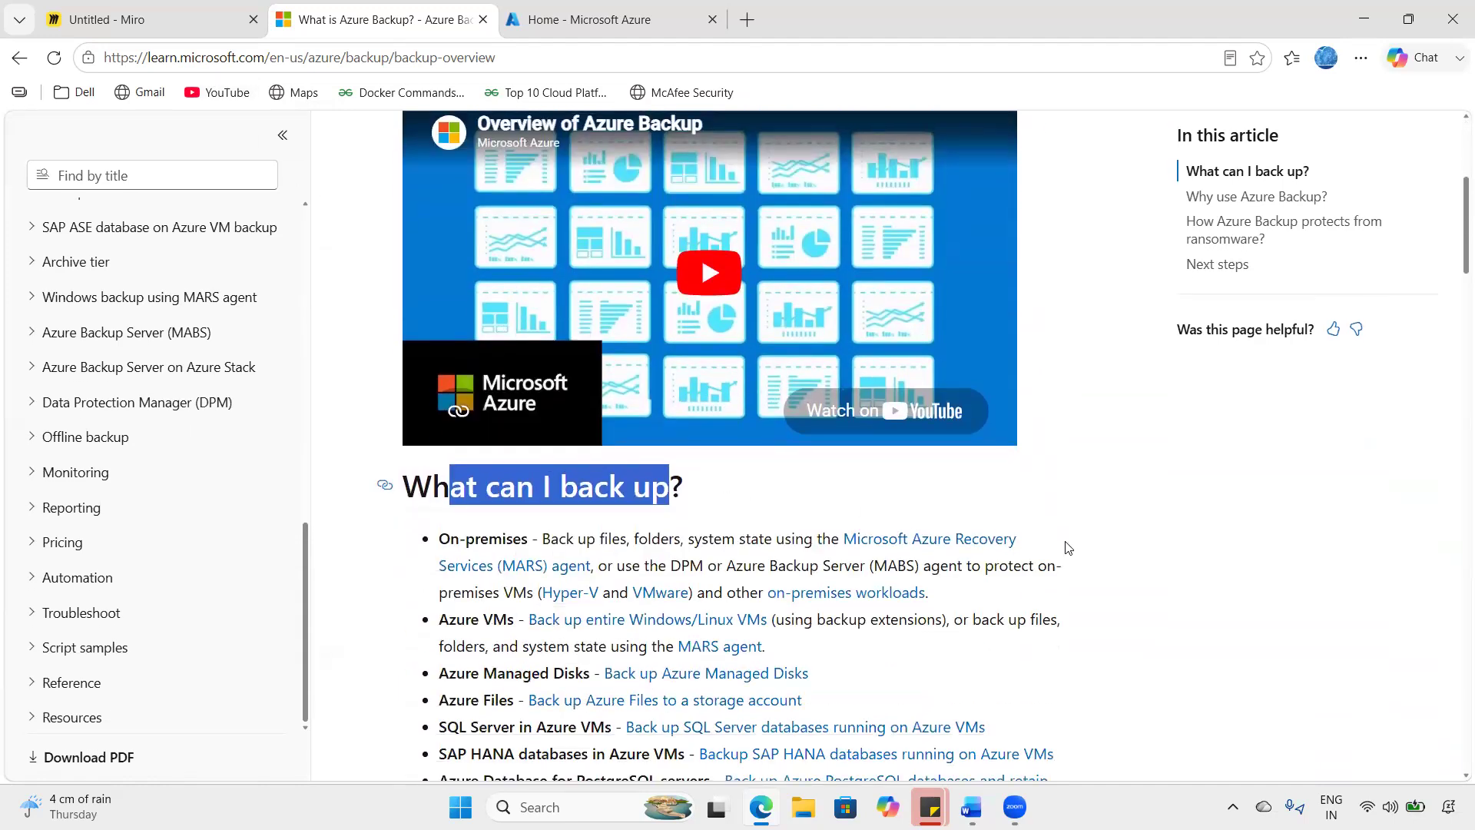
pyautogui.scroll(-1, 642, 425)
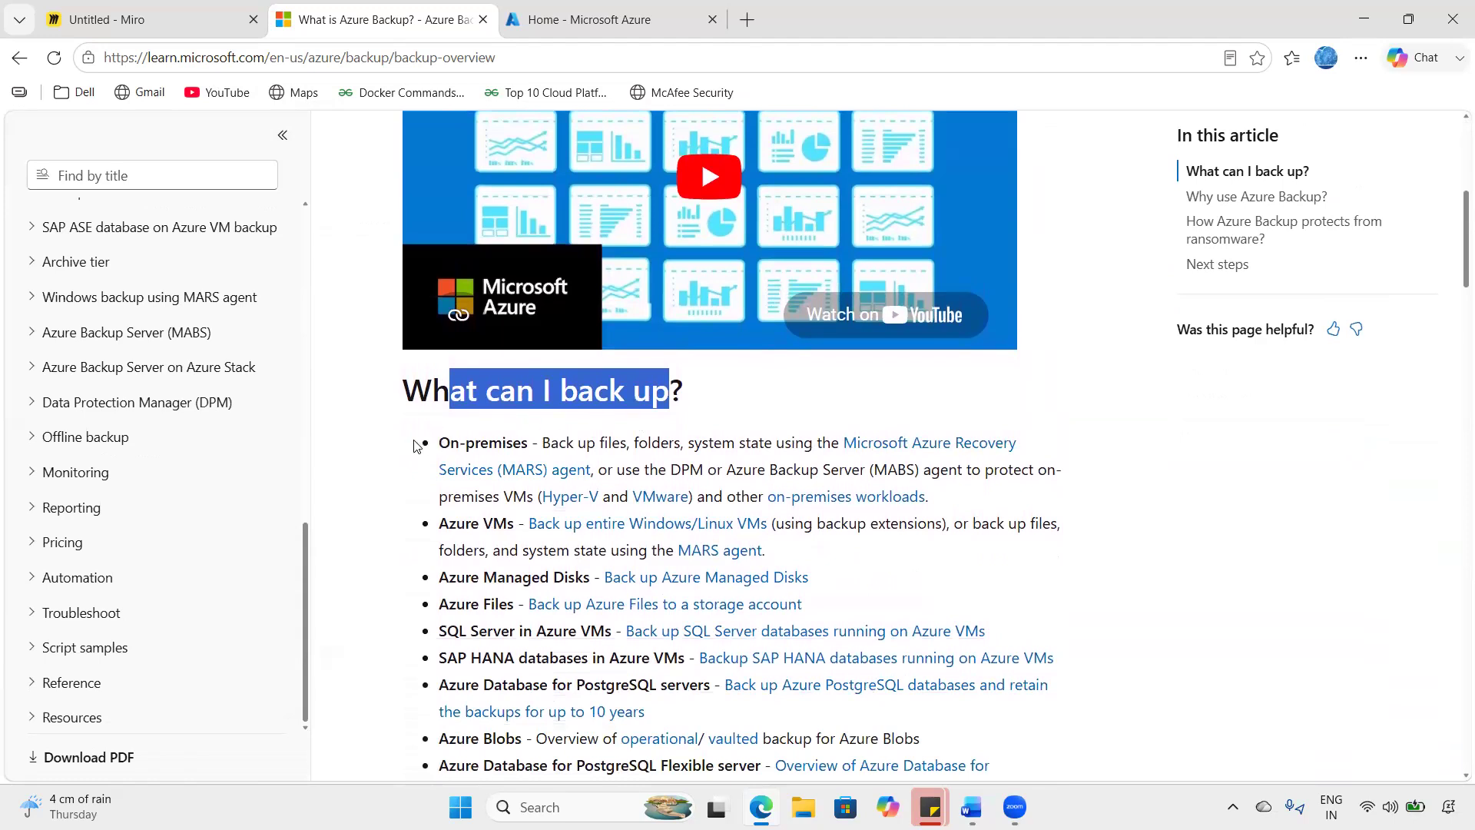
# - Highlight the On-premises entry in the backup list, including its system state, MARS agent and on-premises workload details
pyautogui.moveTo(439, 443); pyautogui.dragTo(1052, 503)
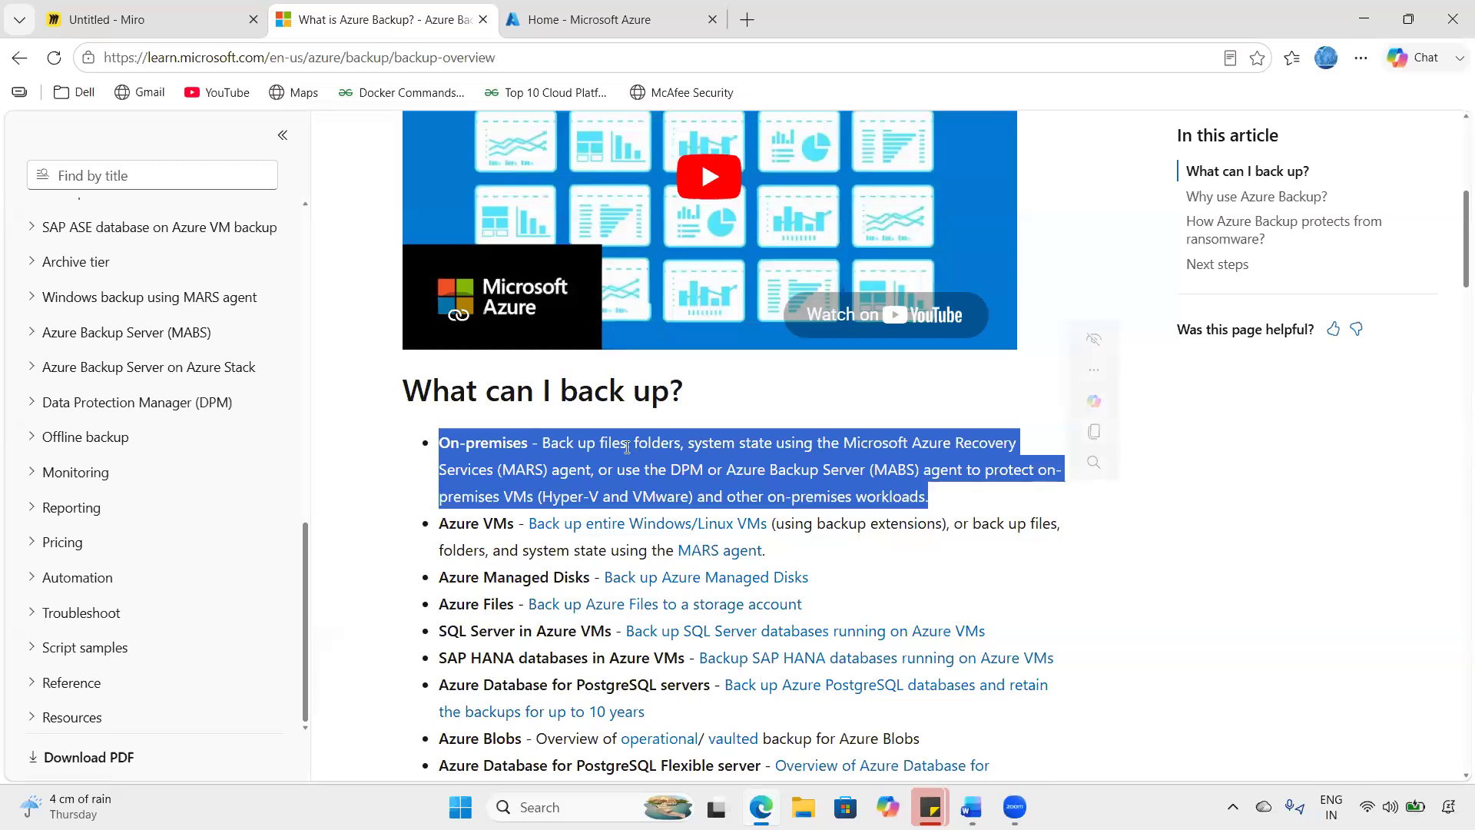
pyautogui.moveTo(669, 434); pyautogui.dragTo(783, 435)
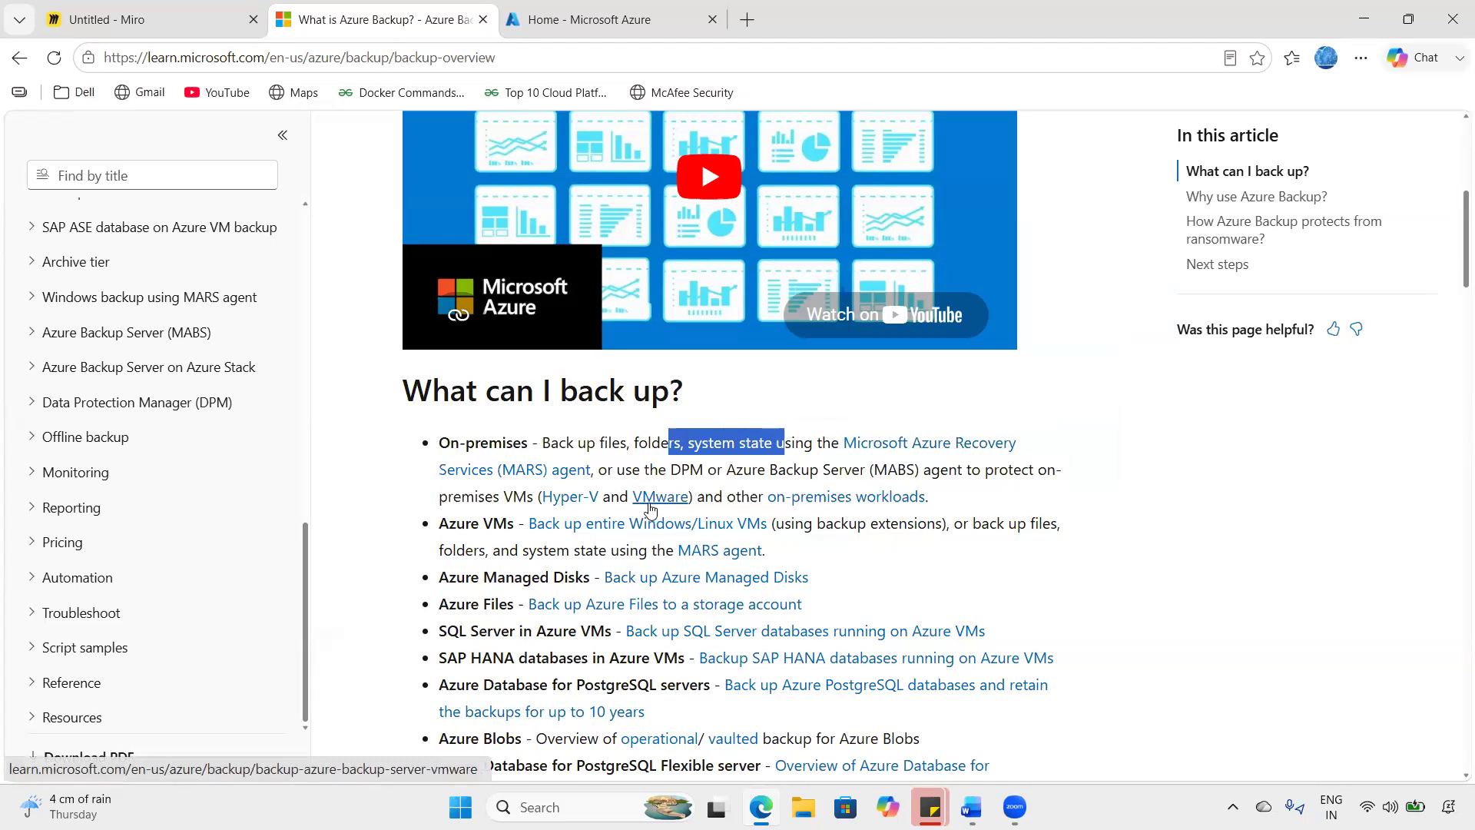
pyautogui.moveTo(948, 496); pyautogui.dragTo(820, 470)
pyautogui.moveTo(655, 441); pyautogui.dragTo(408, 443)
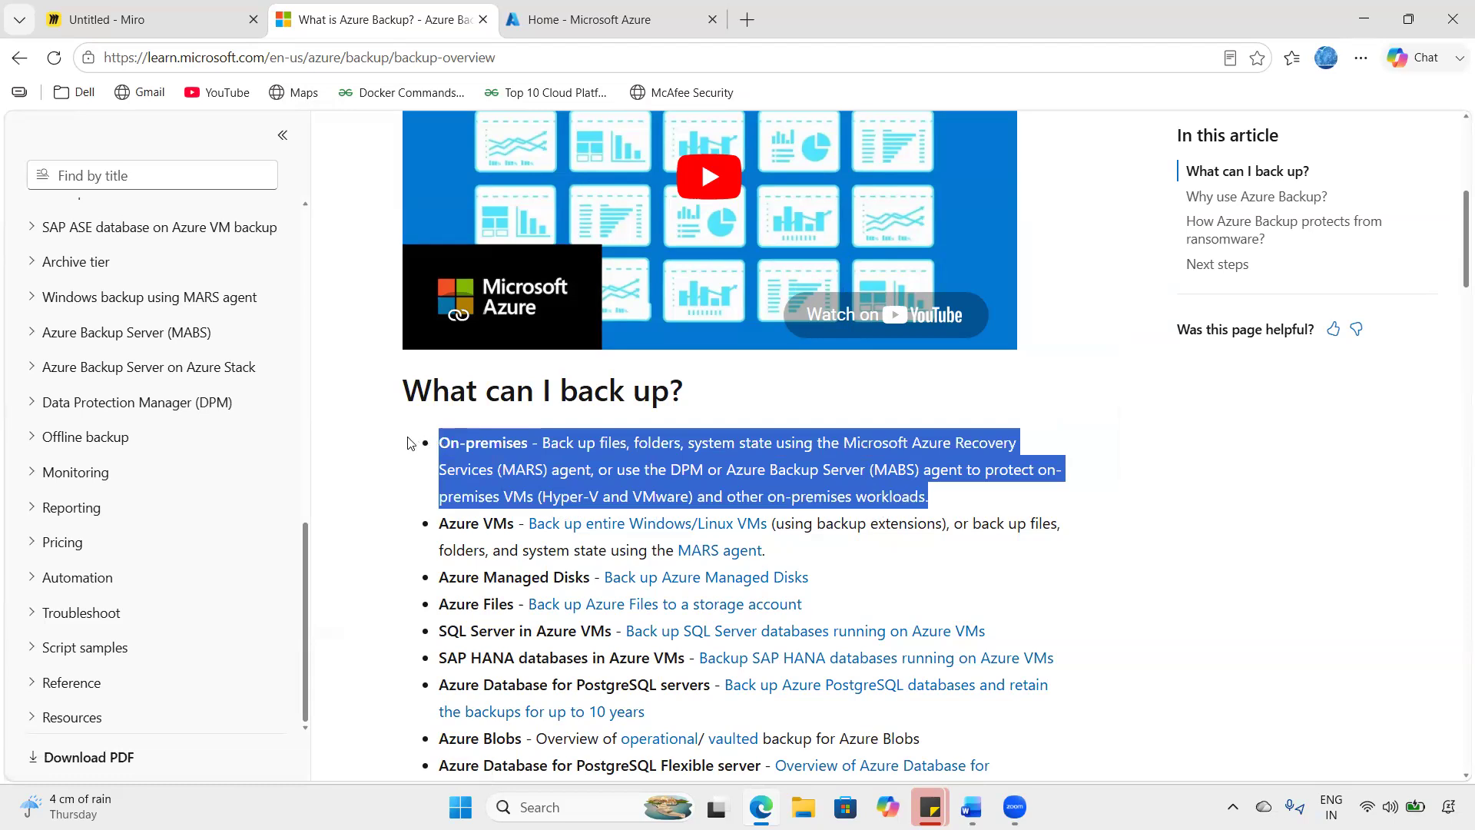
pyautogui.click(499, 433)
pyautogui.moveTo(530, 437); pyautogui.dragTo(408, 431)
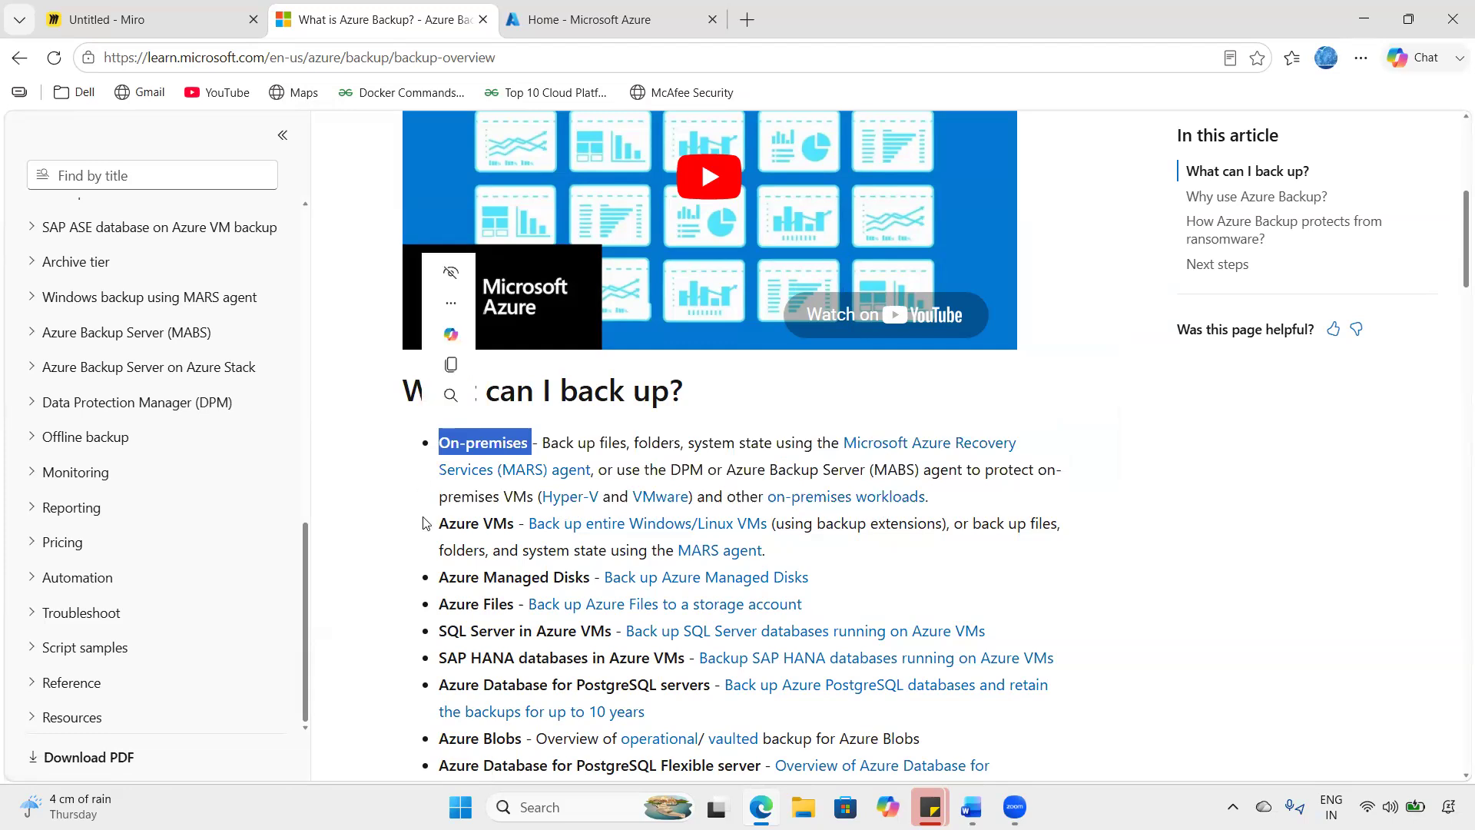
# - Highlight the "Azure VMs" and "Azure Managed Disks" entries in the backup list
pyautogui.moveTo(436, 523); pyautogui.dragTo(523, 519)
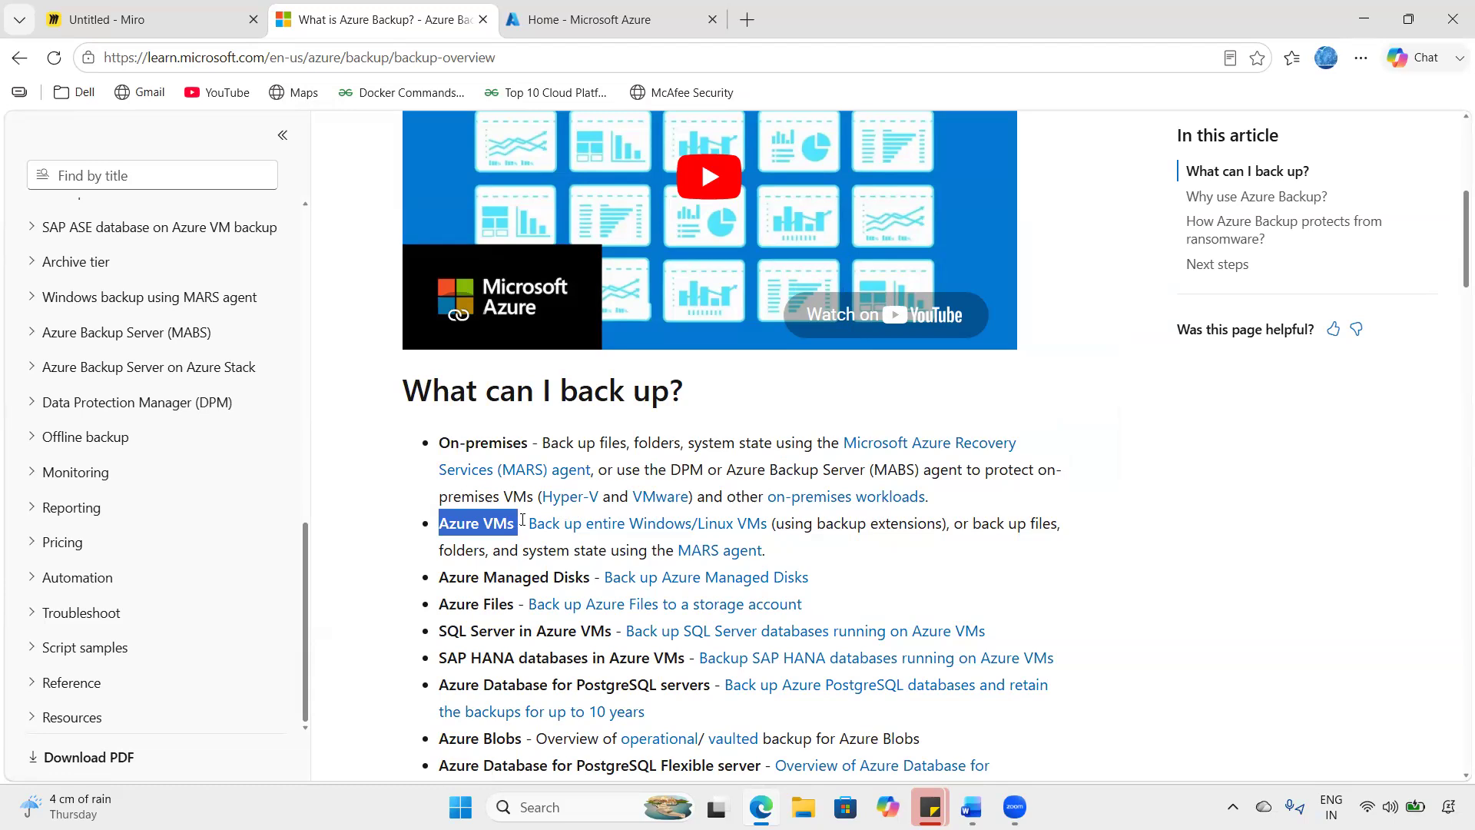
pyautogui.click(396, 538)
pyautogui.moveTo(438, 525); pyautogui.dragTo(521, 524)
pyautogui.moveTo(438, 577); pyautogui.dragTo(589, 570)
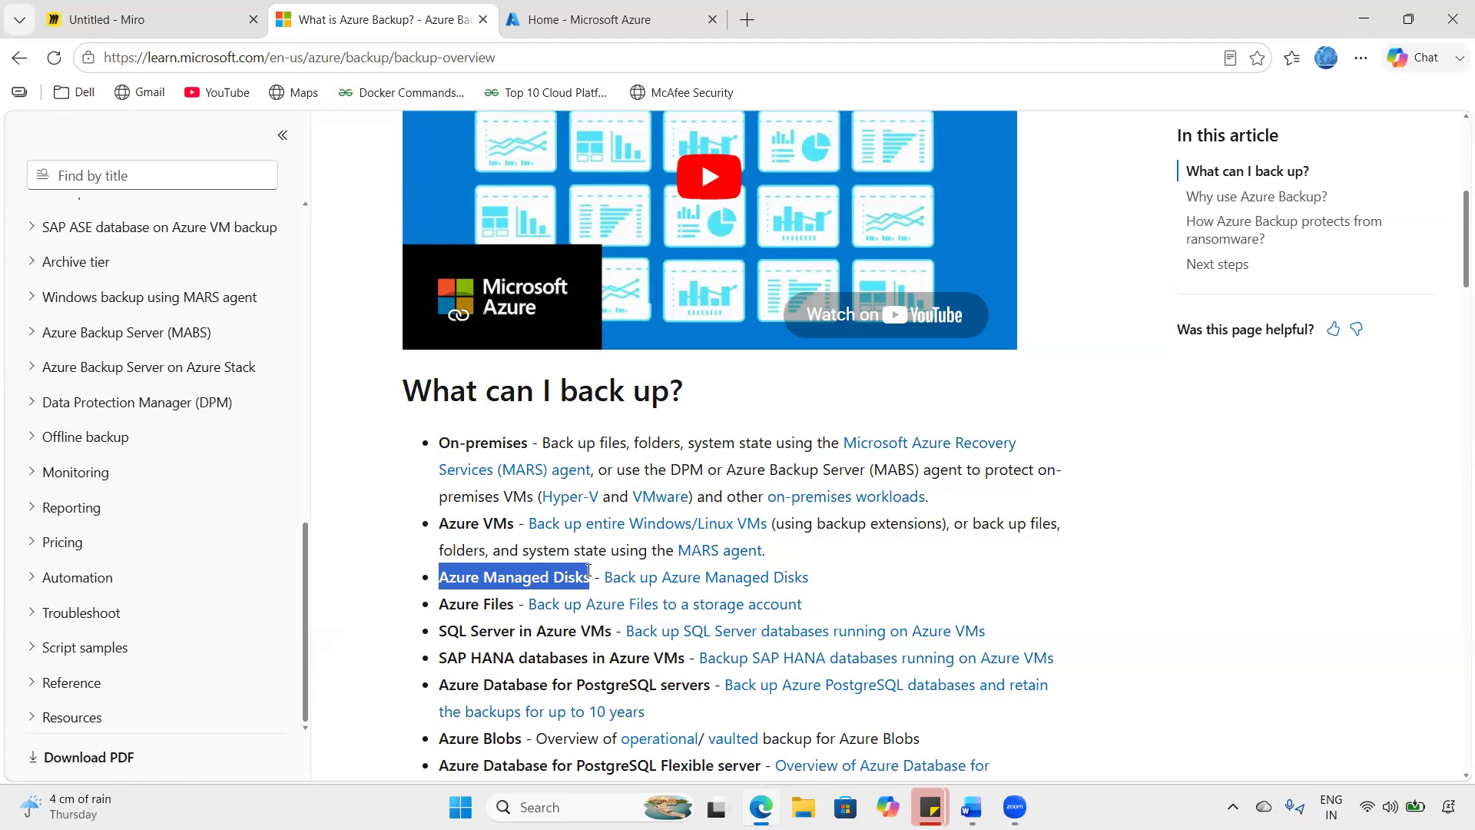
pyautogui.moveTo(421, 580); pyautogui.dragTo(584, 575)
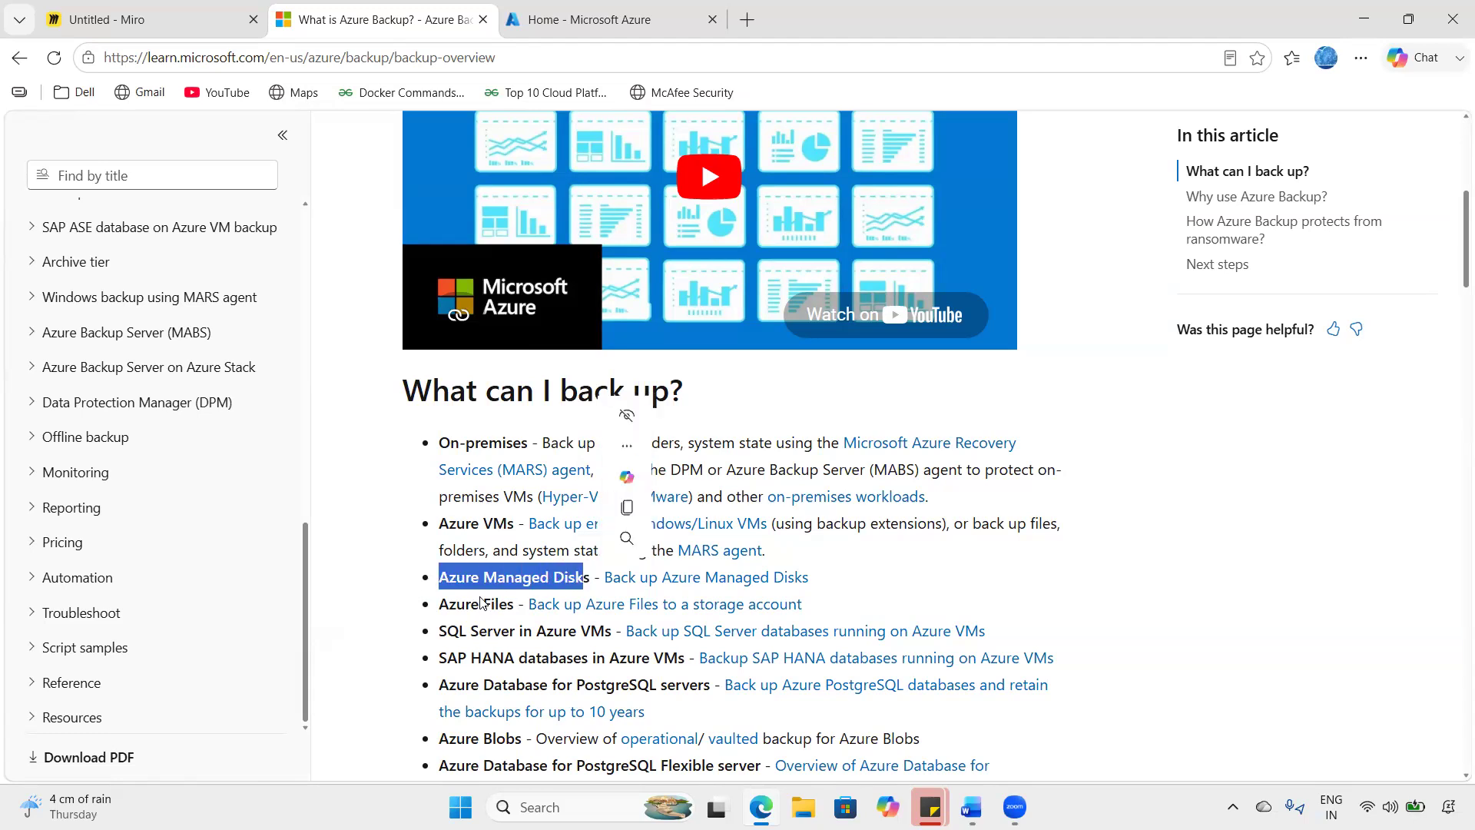
# - Highlight the "Azure Files", "SQL Server in Azure VMs" and "SAP HANA databases in Azure VMs" entries
pyautogui.moveTo(434, 605); pyautogui.dragTo(520, 606)
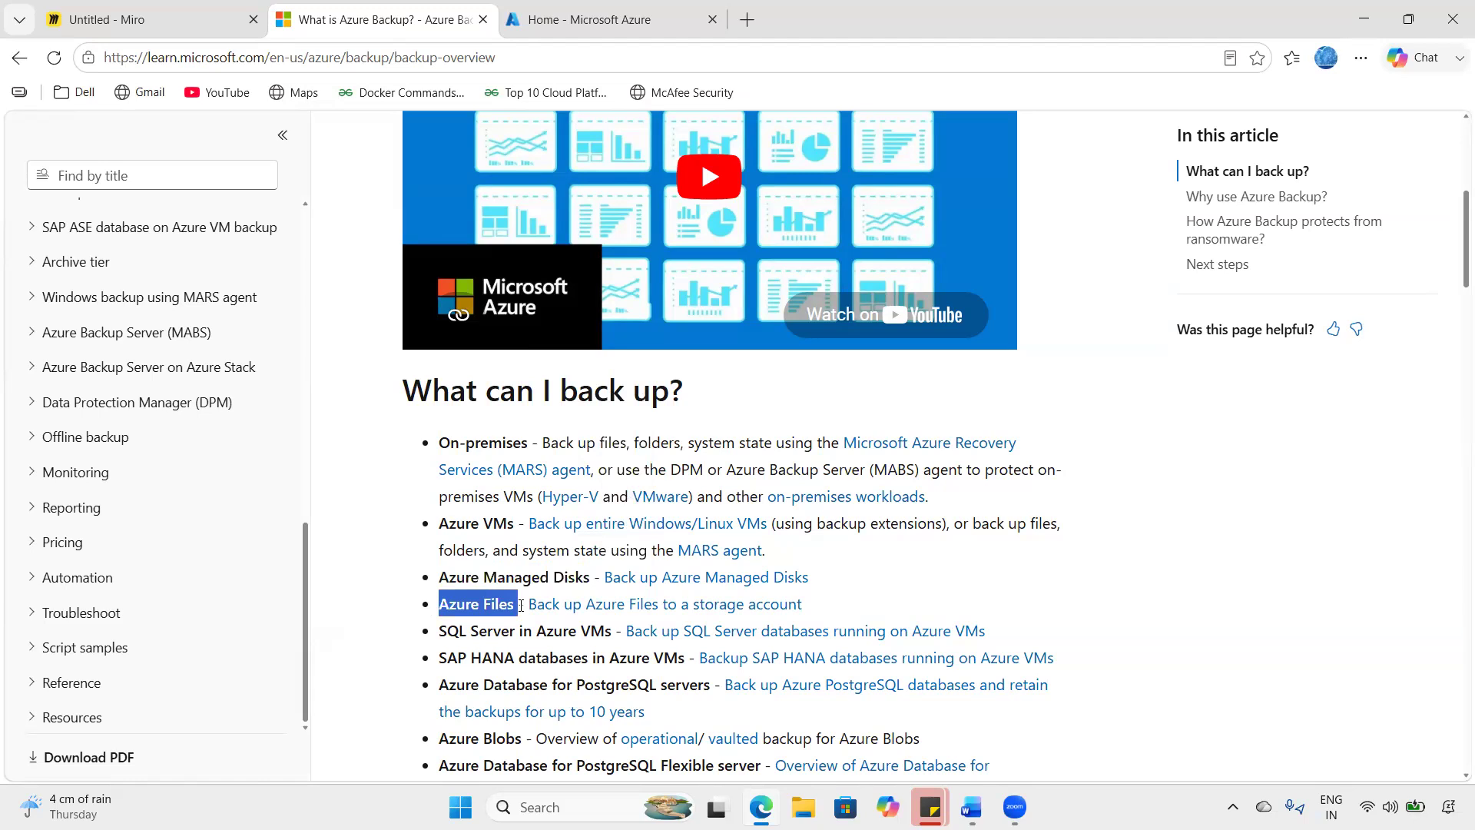
pyautogui.moveTo(542, 606); pyautogui.dragTo(826, 606)
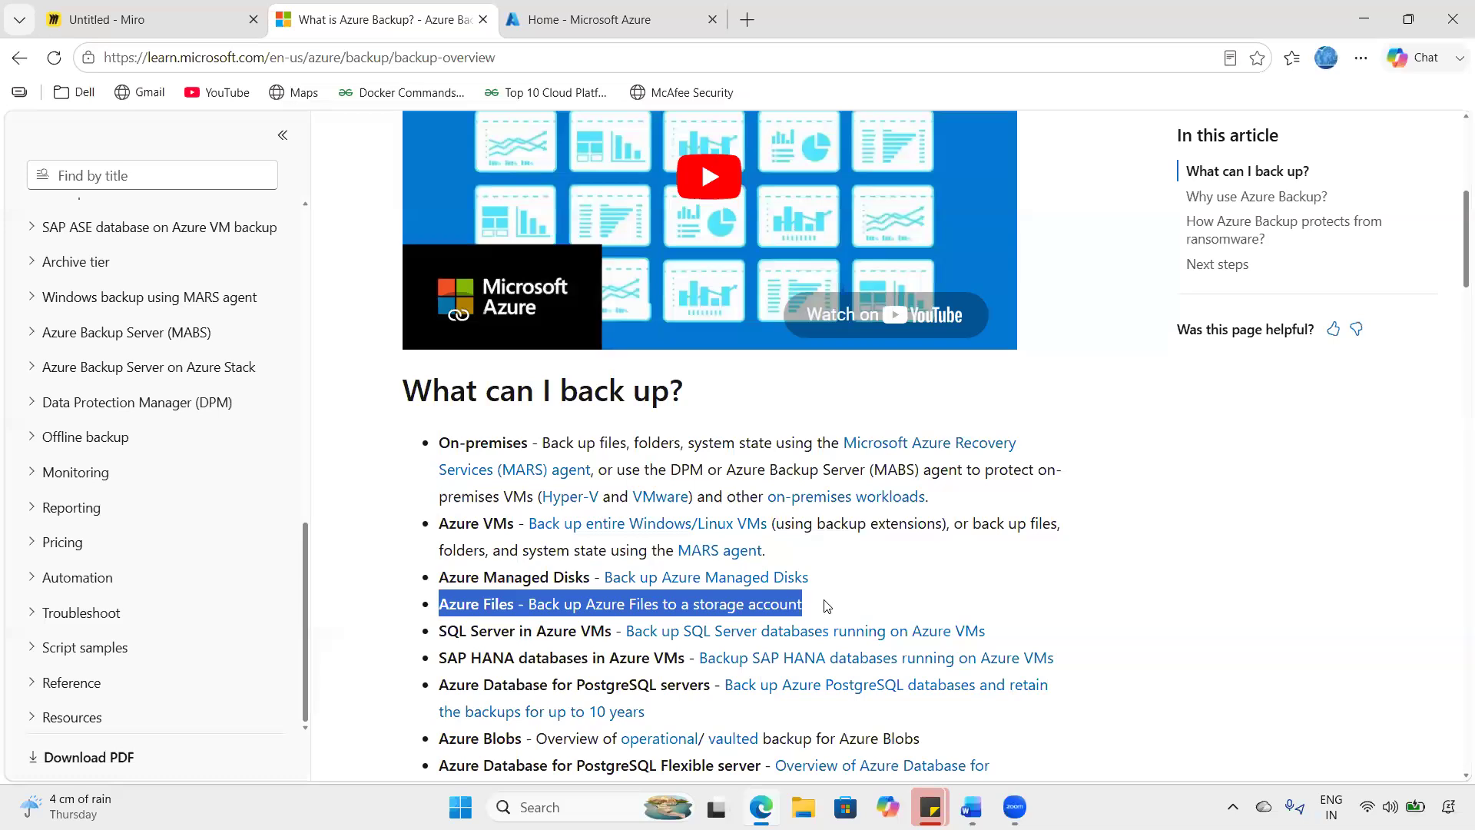
pyautogui.moveTo(430, 605); pyautogui.dragTo(624, 630)
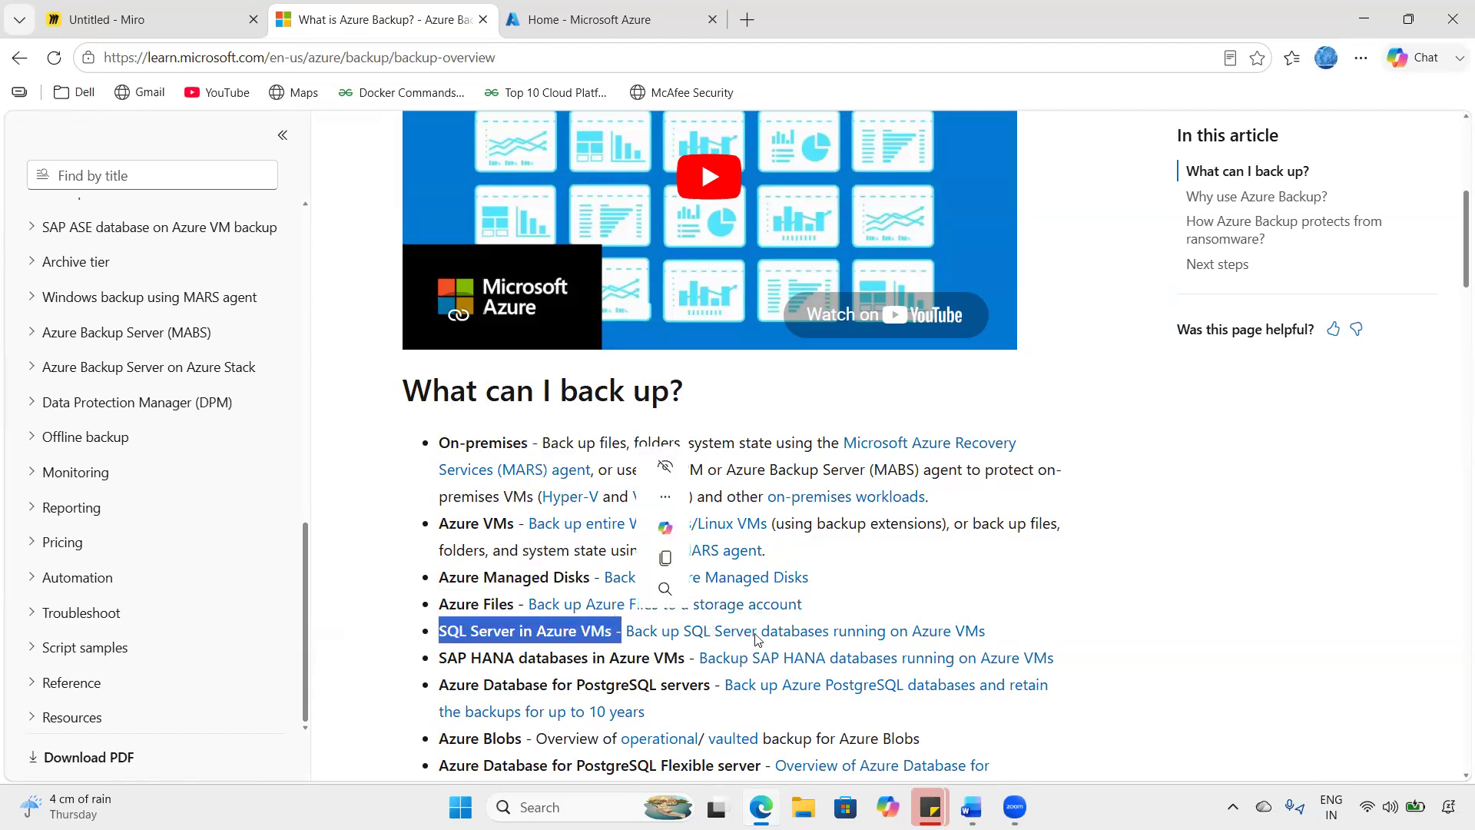
pyautogui.moveTo(1050, 625); pyautogui.dragTo(530, 657)
pyautogui.moveTo(670, 659); pyautogui.dragTo(425, 660)
# - Highlight the "Azure Database for PostgreSQL servers", "Azure Blobs" and "Azure Kubernetes service" entries
pyautogui.scroll(-3, 425, 660)
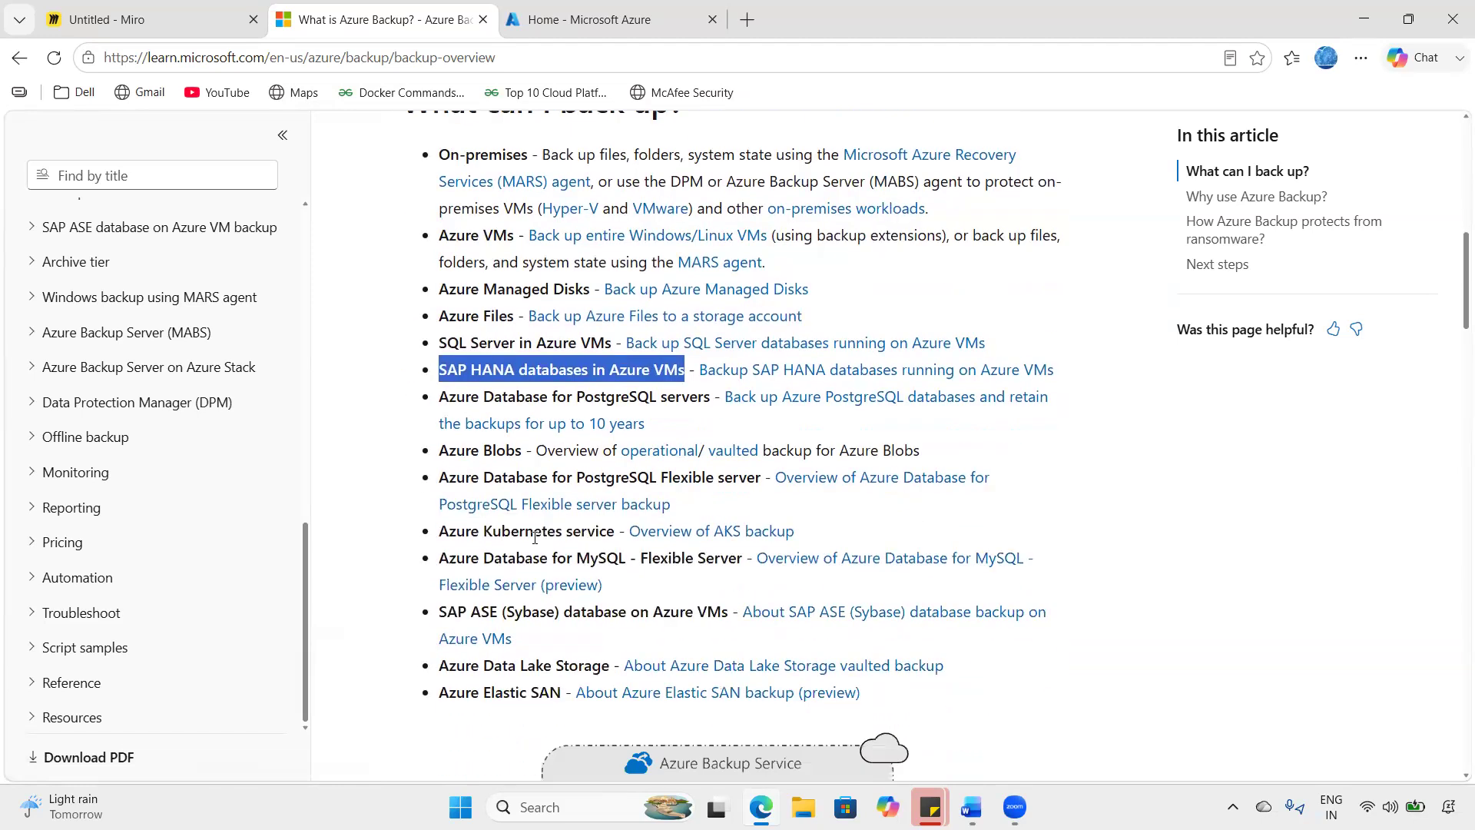
pyautogui.click(607, 396)
pyautogui.moveTo(682, 397); pyautogui.dragTo(498, 396)
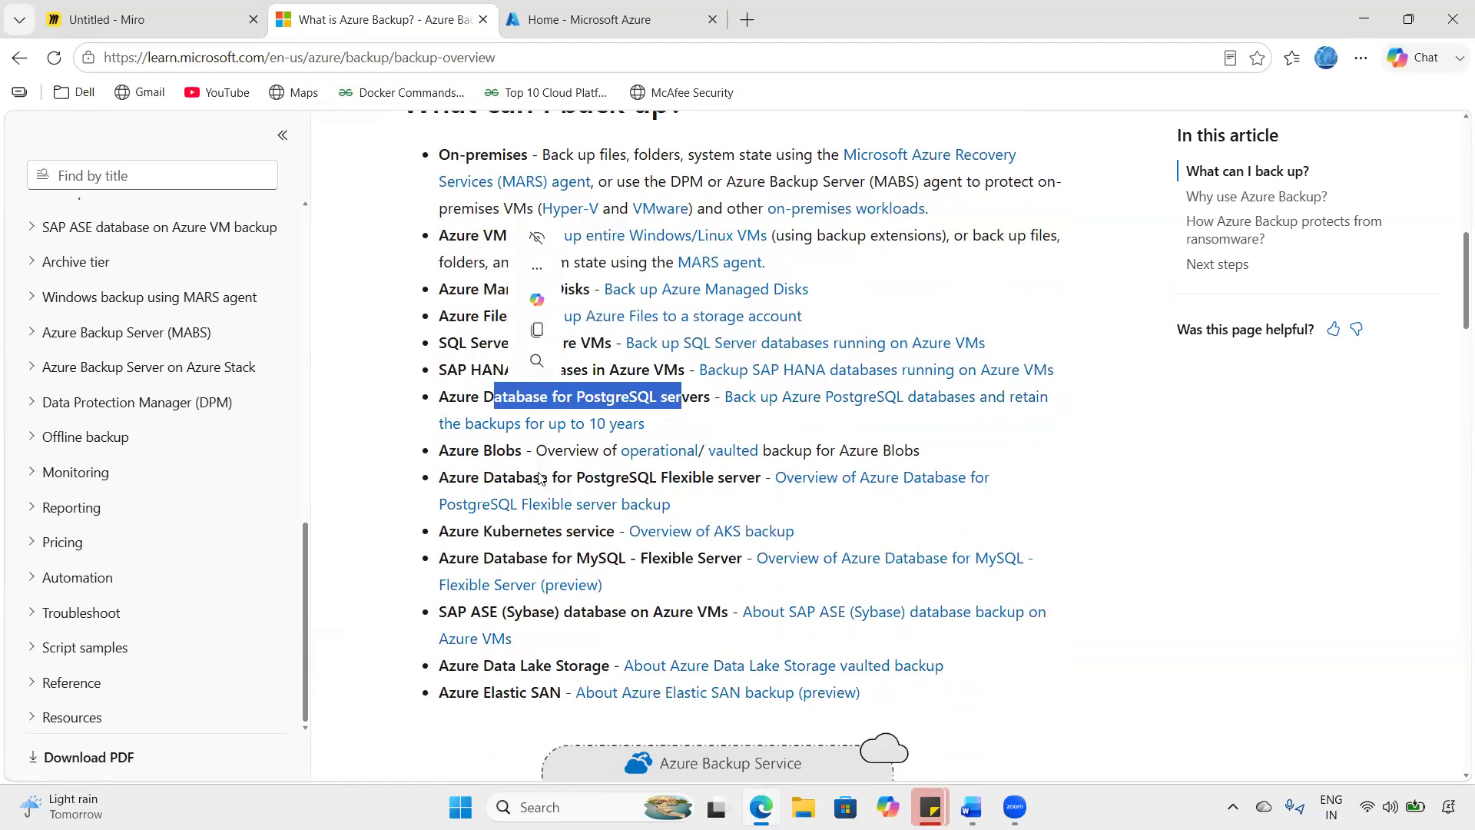
pyautogui.moveTo(517, 454); pyautogui.dragTo(430, 450)
pyautogui.click(520, 523)
pyautogui.moveTo(520, 522); pyautogui.dragTo(388, 522)
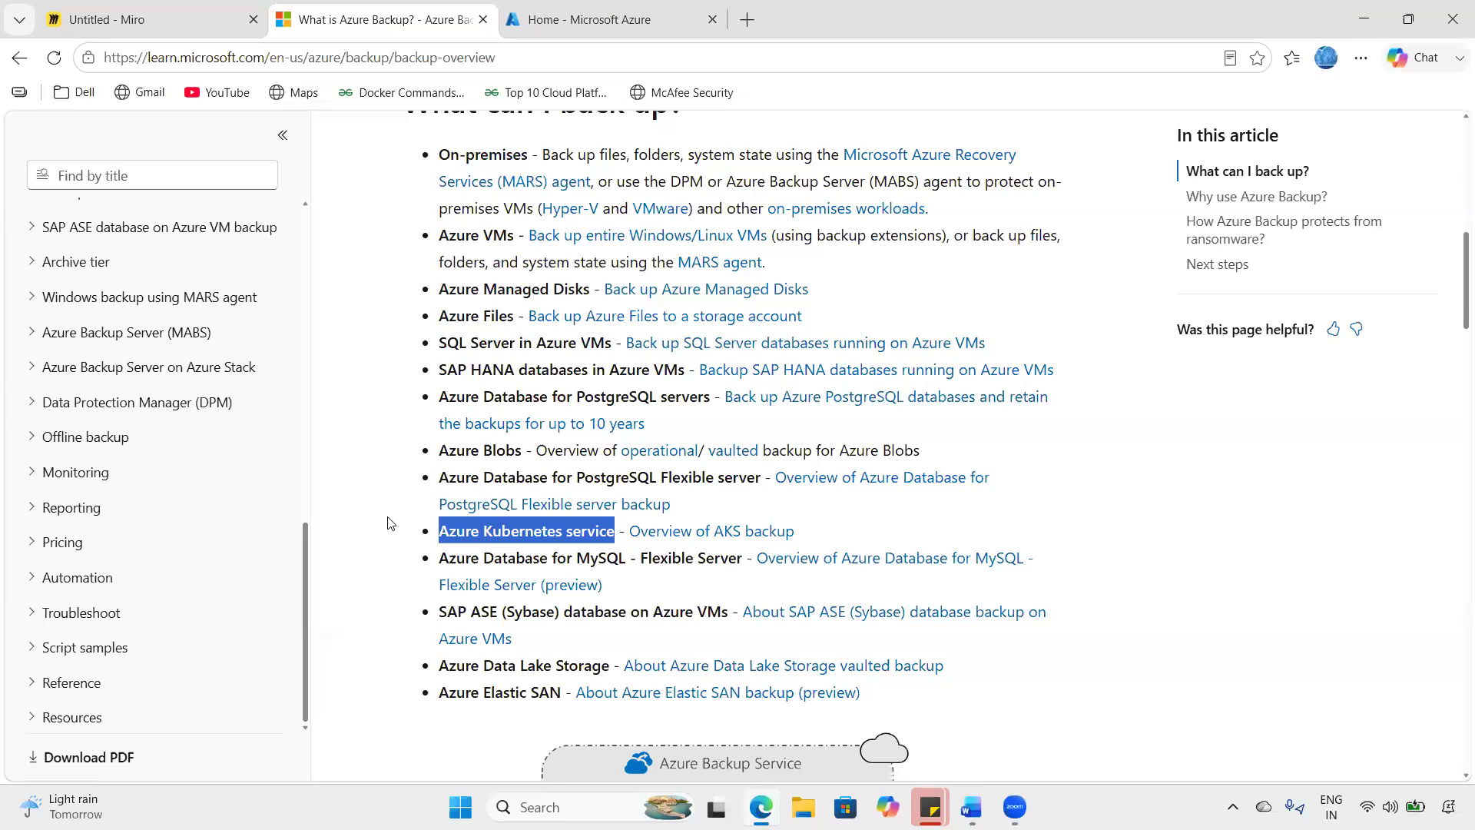
# - Highlight the "Azure Database for MySQL - Flexible Server", "SAP ASE (Sybase) database on Azure VMs" and "Azure Data Lake Storage" entries
pyautogui.moveTo(647, 558); pyautogui.dragTo(421, 559)
pyautogui.moveTo(458, 612); pyautogui.dragTo(674, 619)
pyautogui.moveTo(592, 665); pyautogui.dragTo(402, 666)
pyautogui.scroll(-1, 521, 680)
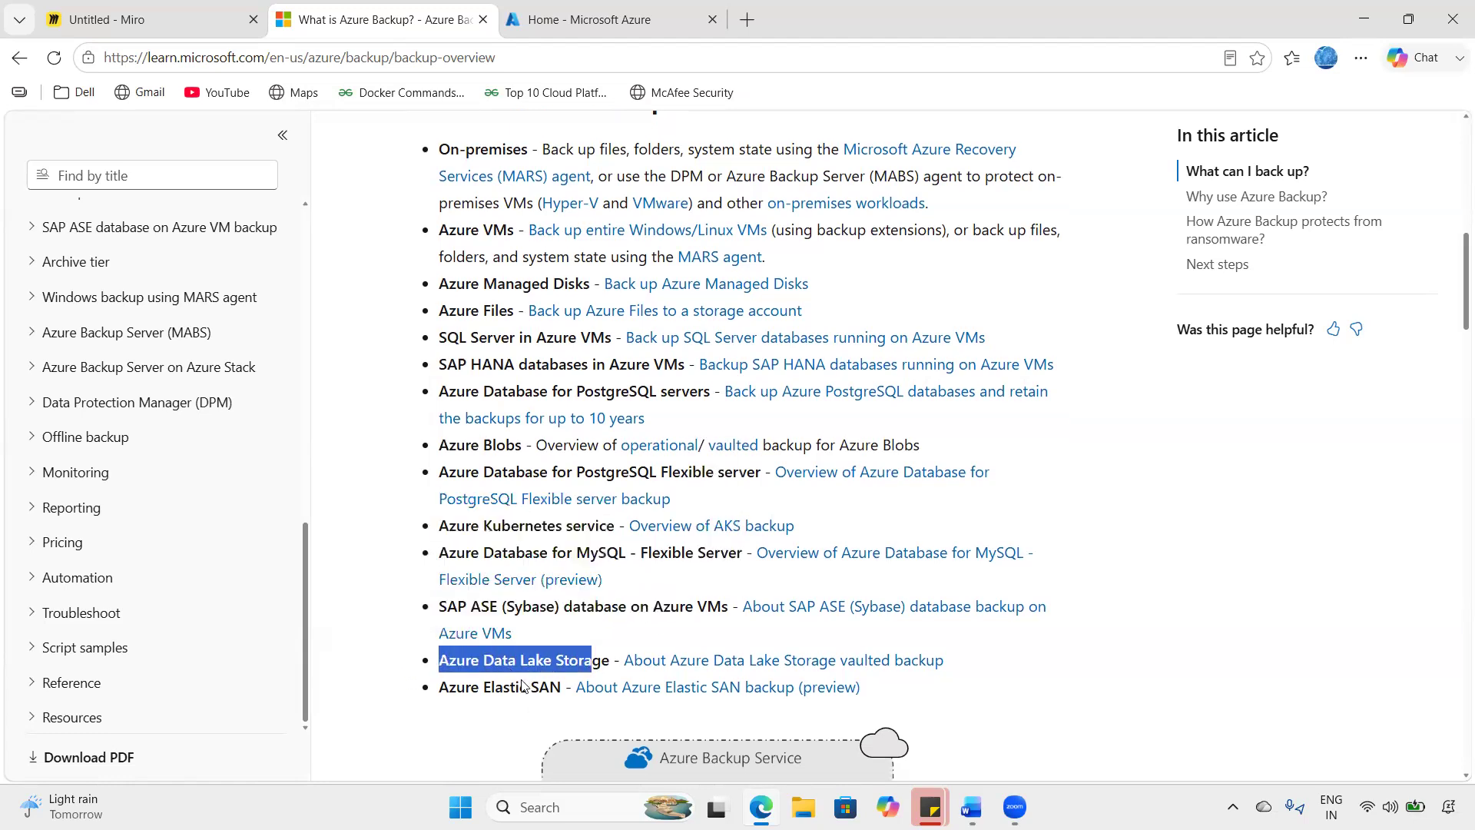
# - Highlight the list of supported workloads down to the "Azure Elastic SAN" entry and clear the selection
pyautogui.scroll(-1, 522, 683)
pyautogui.scroll(-4, 514, 645)
pyautogui.scroll(7, 426, 295)
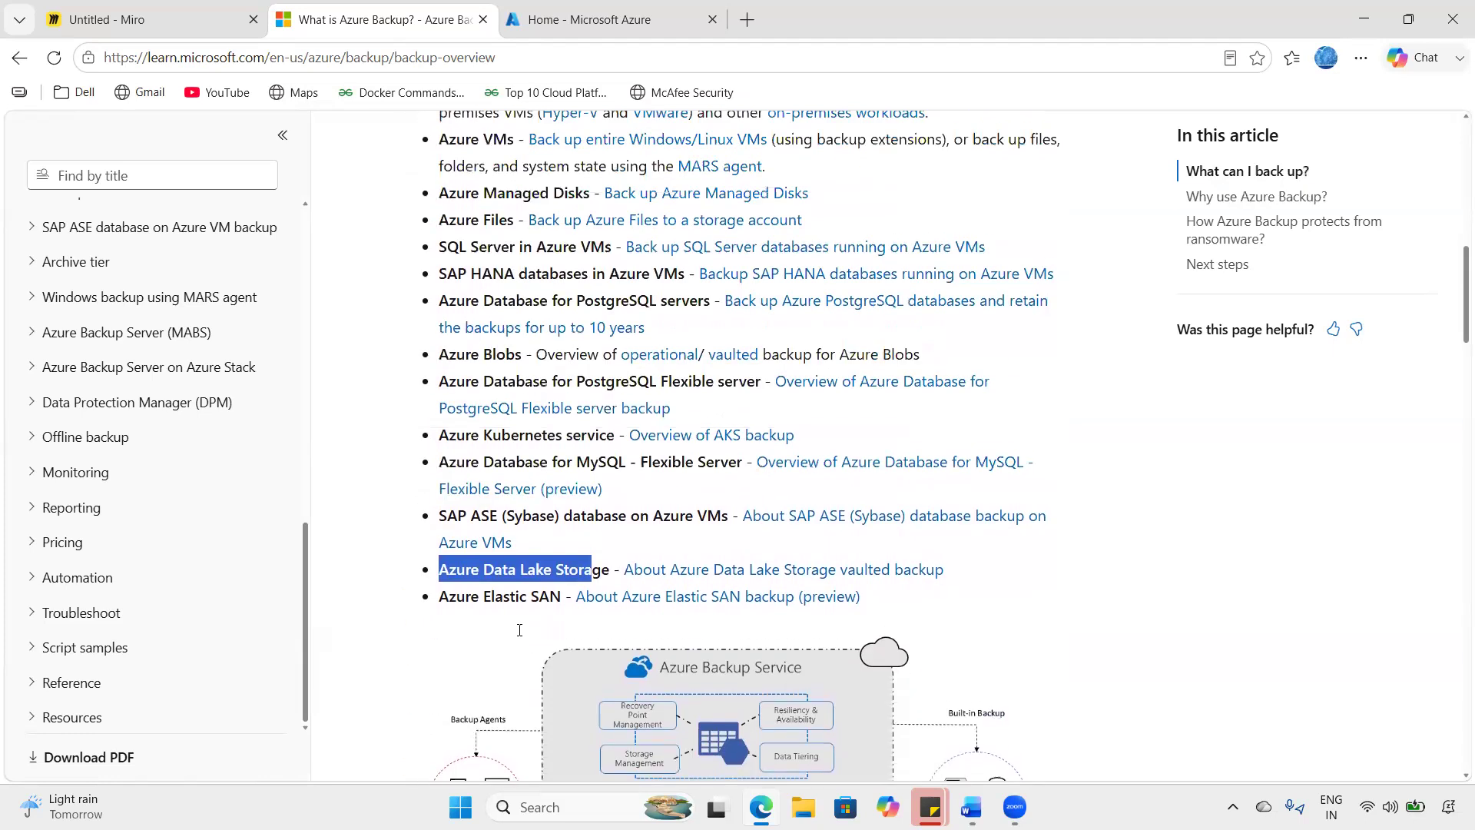
pyautogui.moveTo(428, 295); pyautogui.dragTo(849, 514)
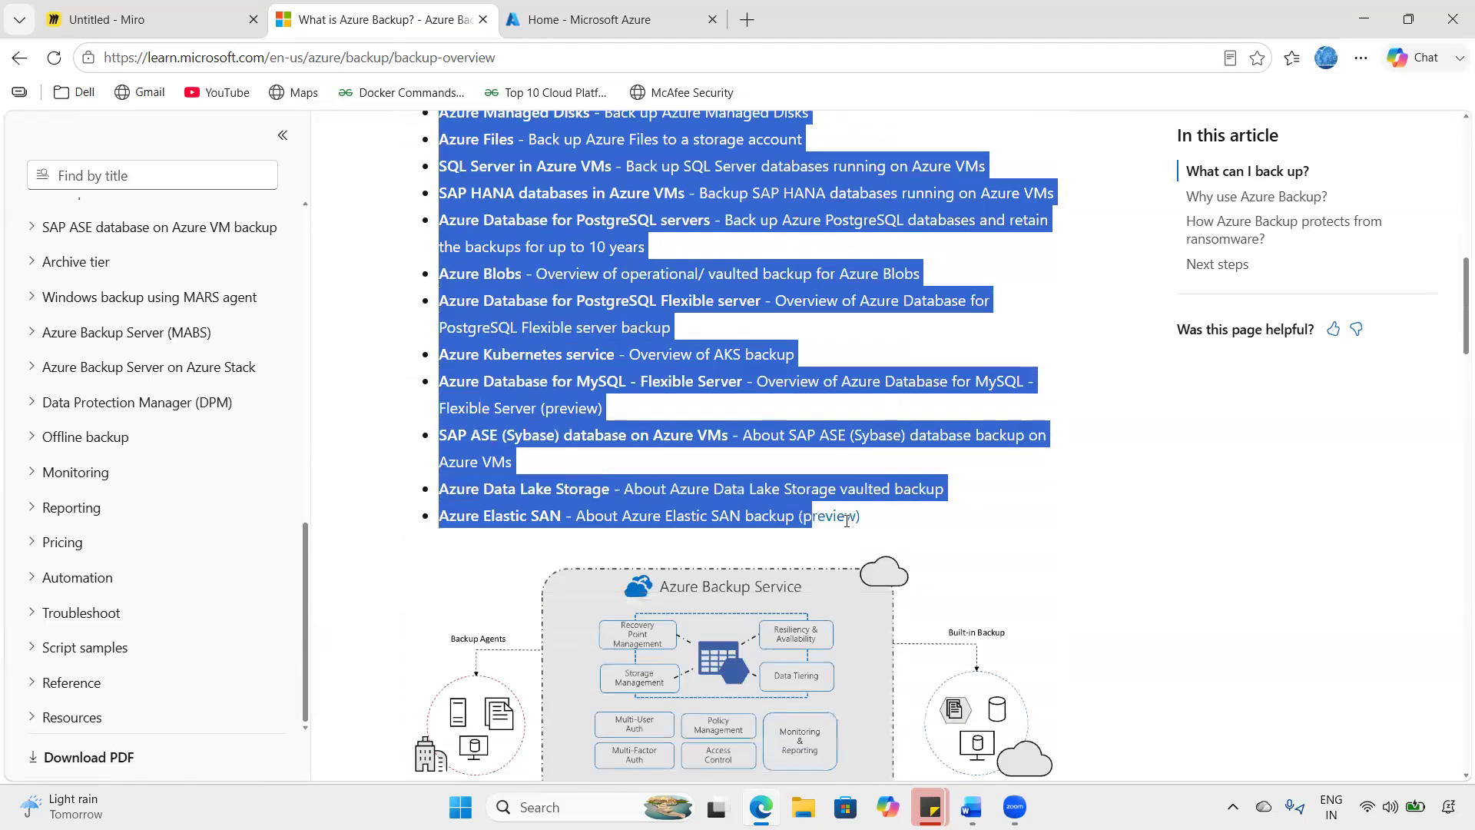
pyautogui.click(1183, 529)
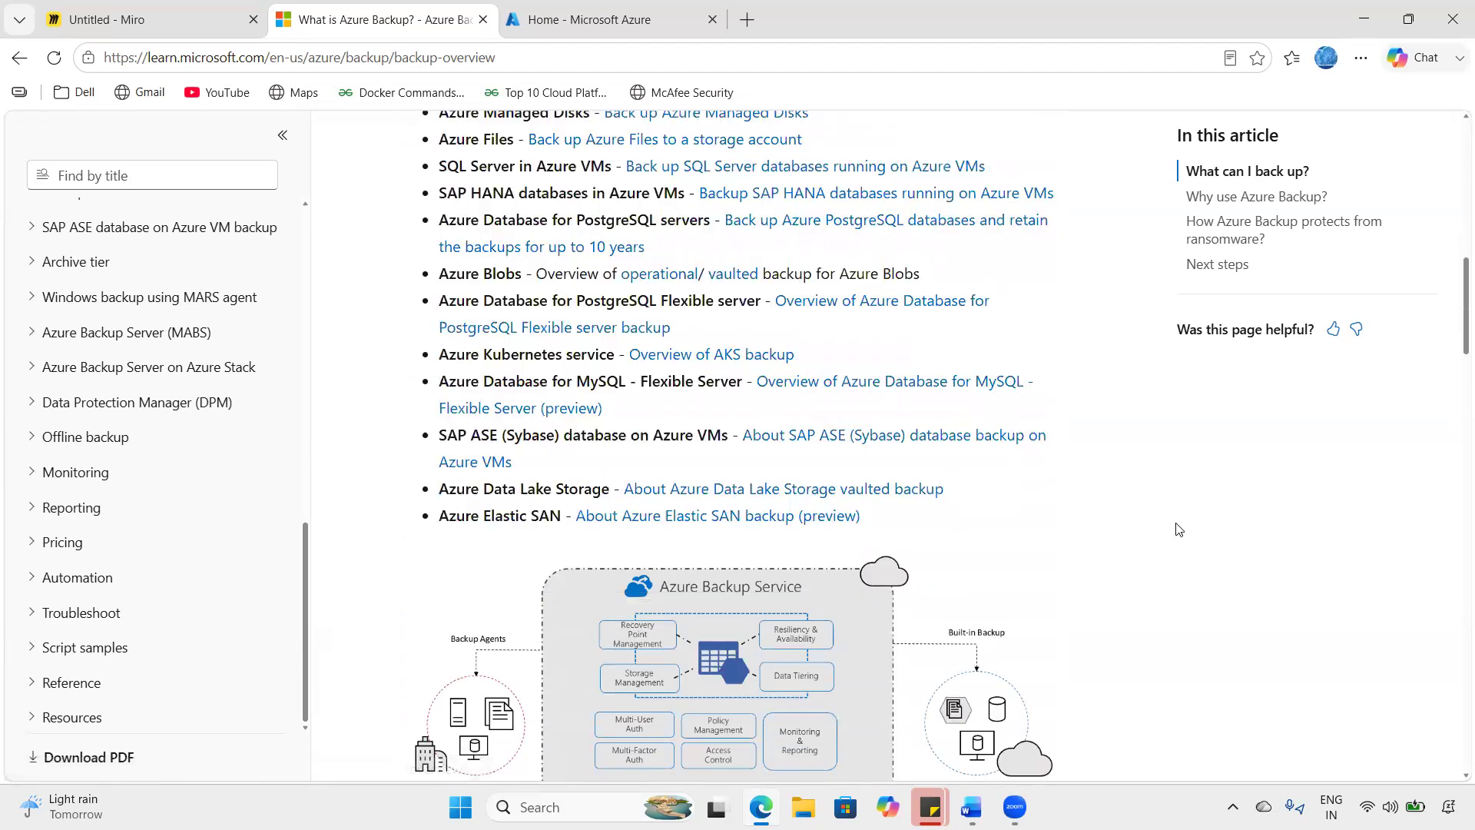
# - Review the "What can I back up?" list and the Azure Backup Service diagram below it
pyautogui.scroll(3, 1179, 530)
pyautogui.scroll(1, 1179, 529)
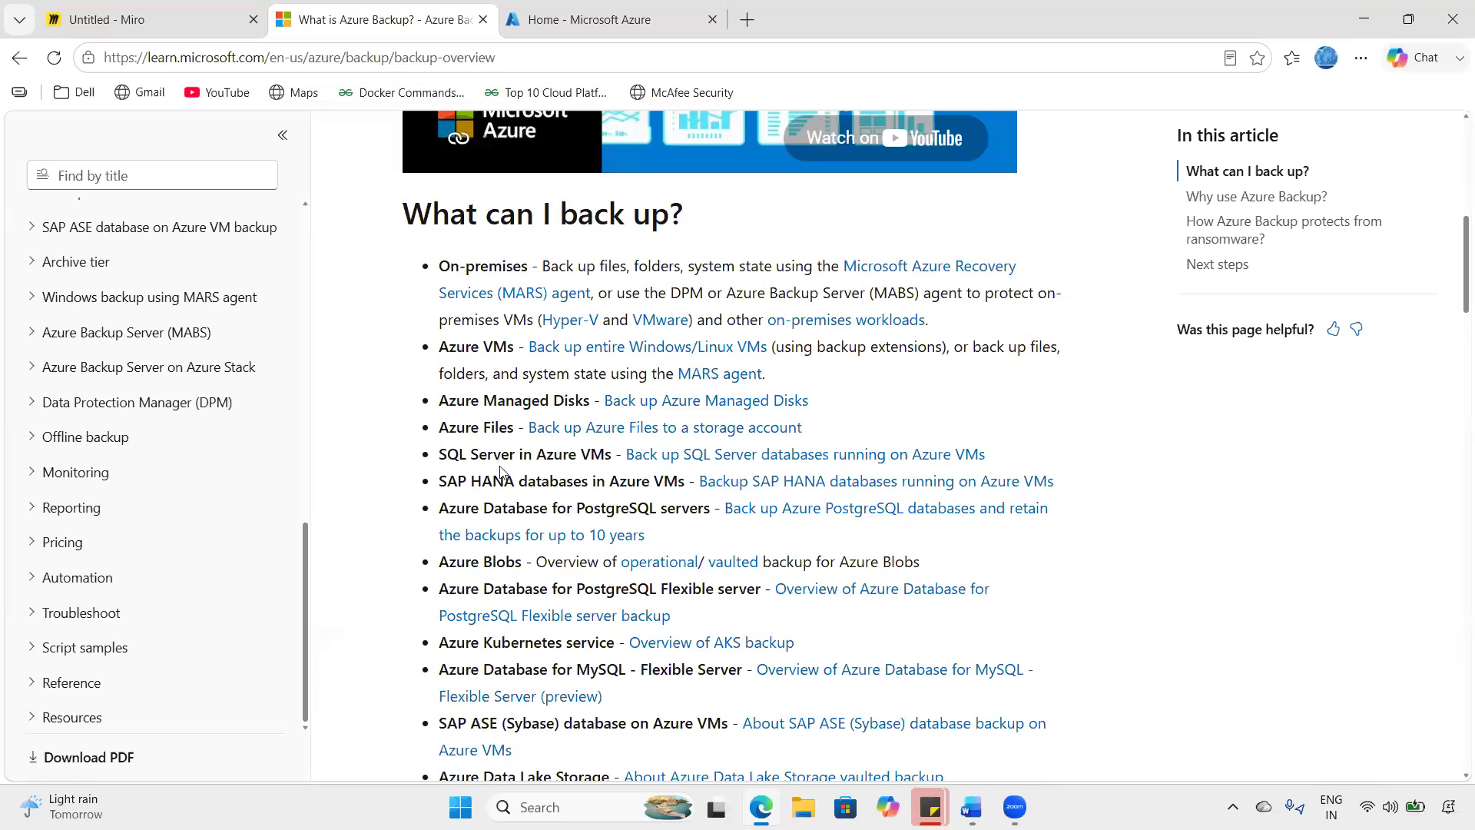
pyautogui.scroll(-1, 503, 473)
pyautogui.scroll(1, 558, 316)
pyautogui.scroll(1, 558, 315)
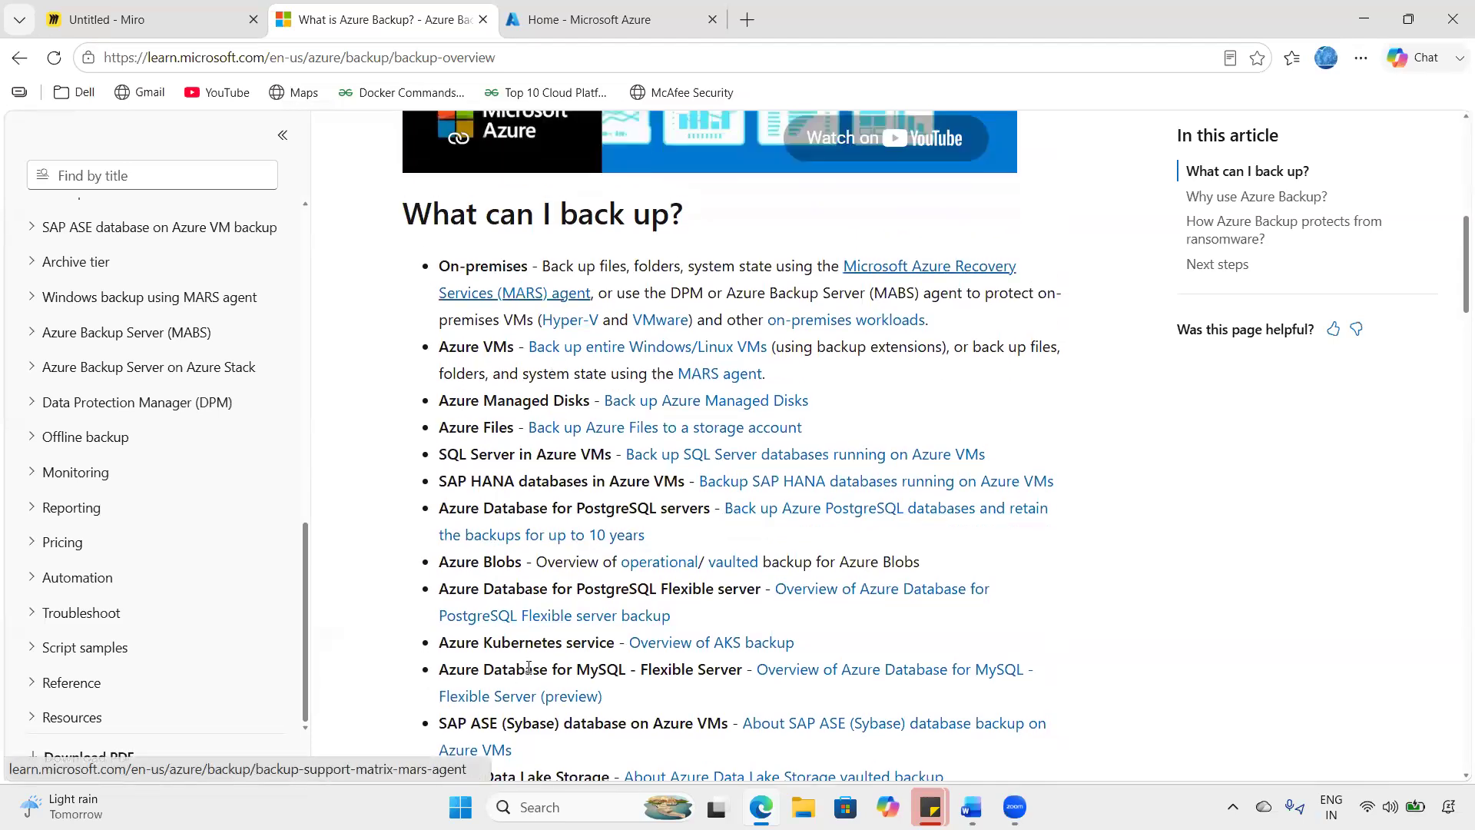
pyautogui.scroll(-3, 528, 672)
pyautogui.scroll(-1, 528, 672)
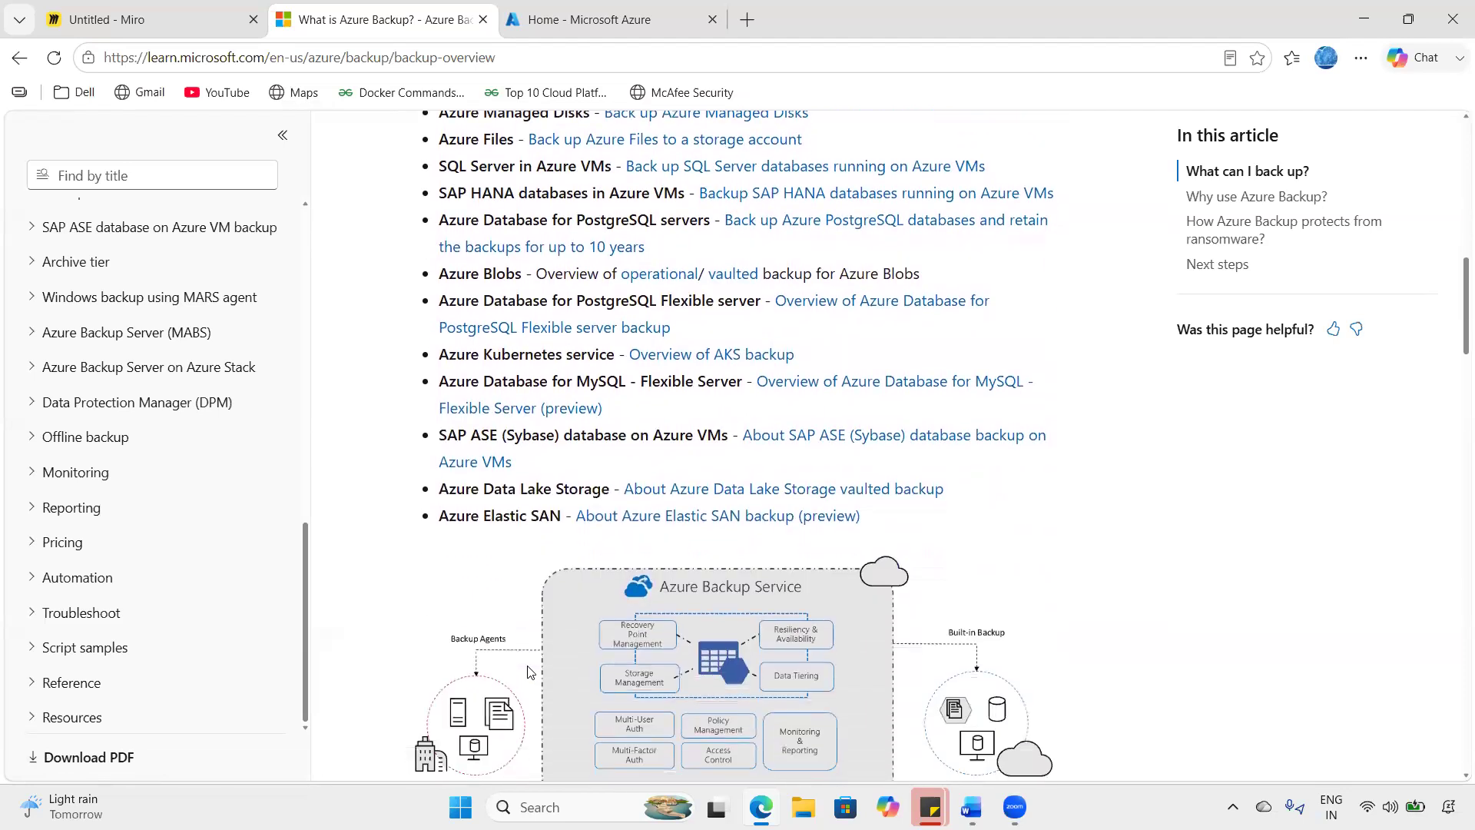
pyautogui.scroll(-5, 528, 672)
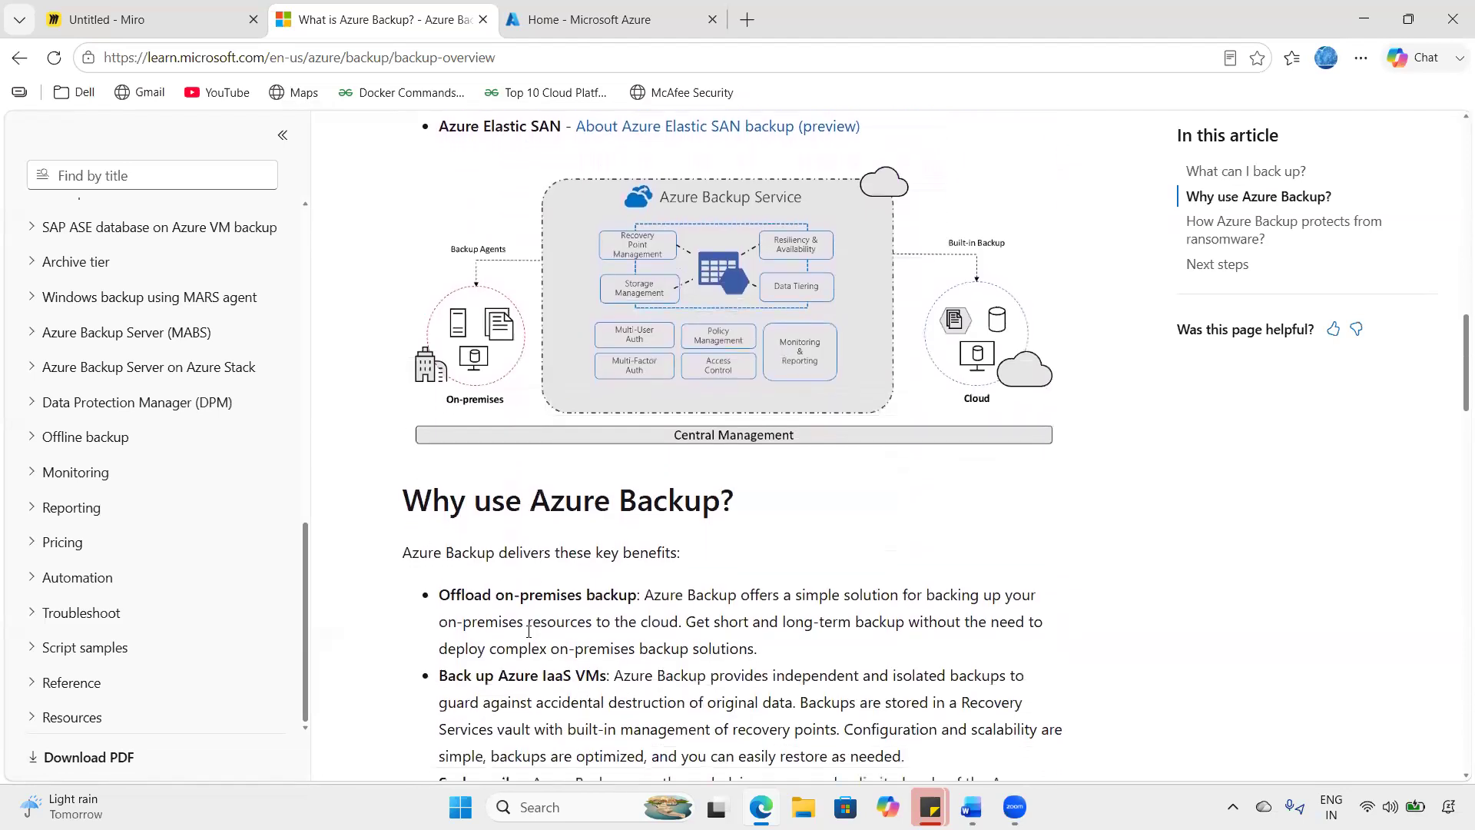
pyautogui.scroll(8, 528, 626)
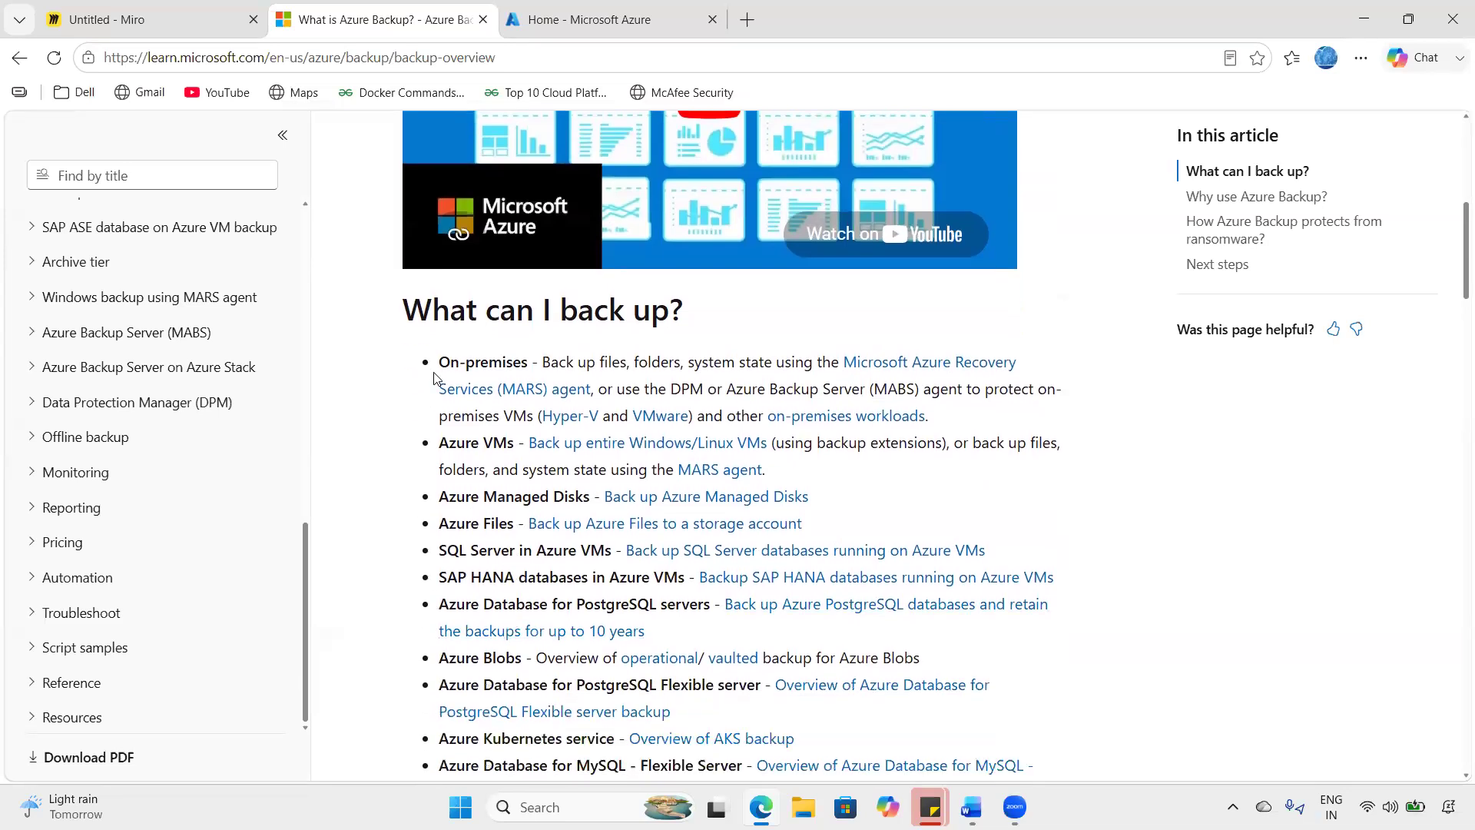
pyautogui.scroll(-1, 435, 376)
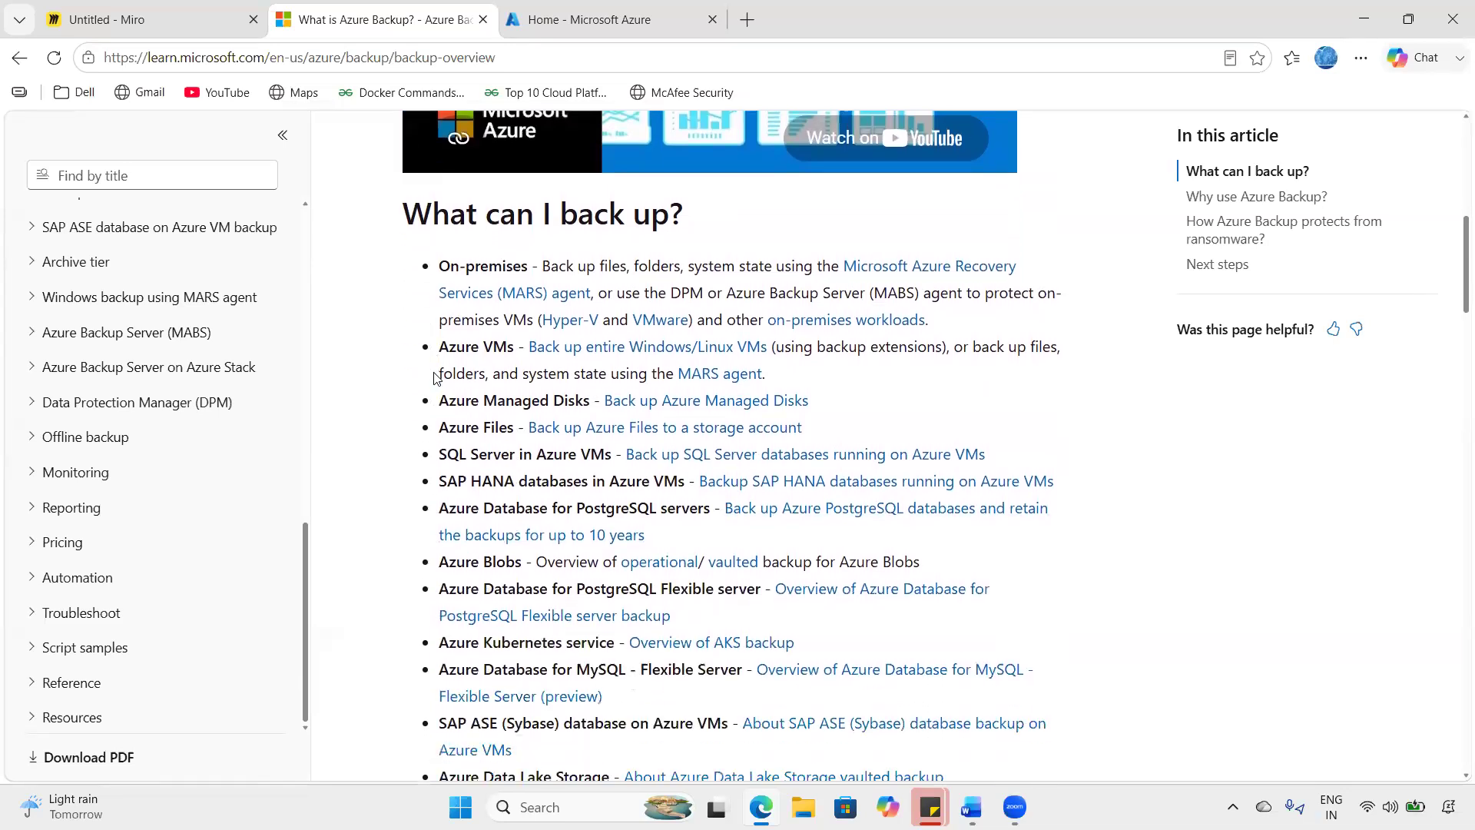
# - Highlight the workload list and the "What can I back up?" heading, and clear the selection
pyautogui.moveTo(409, 265); pyautogui.dragTo(589, 741)
pyautogui.moveTo(384, 231); pyautogui.dragTo(682, 223)
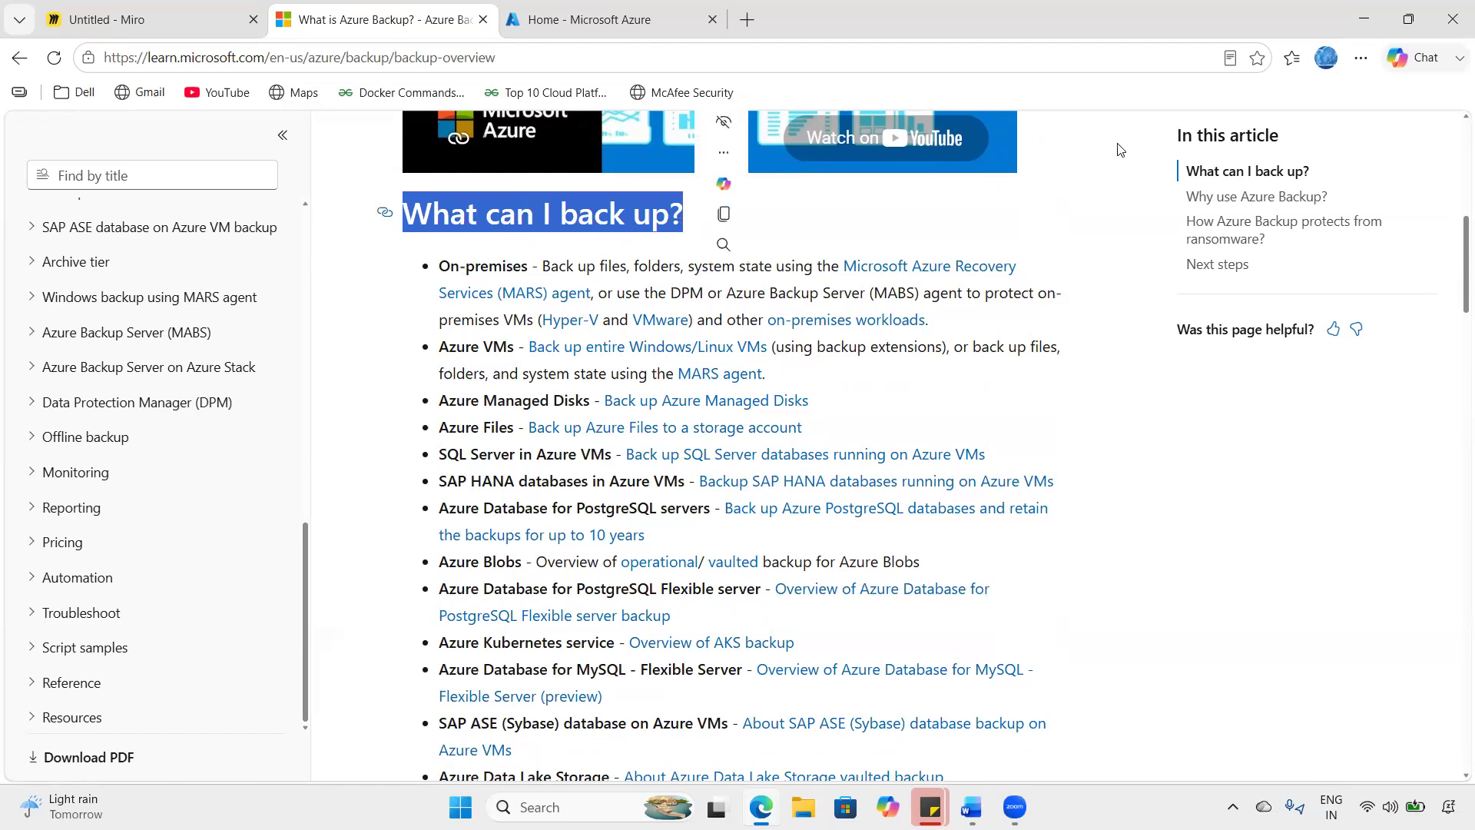
pyautogui.click(1195, 451)
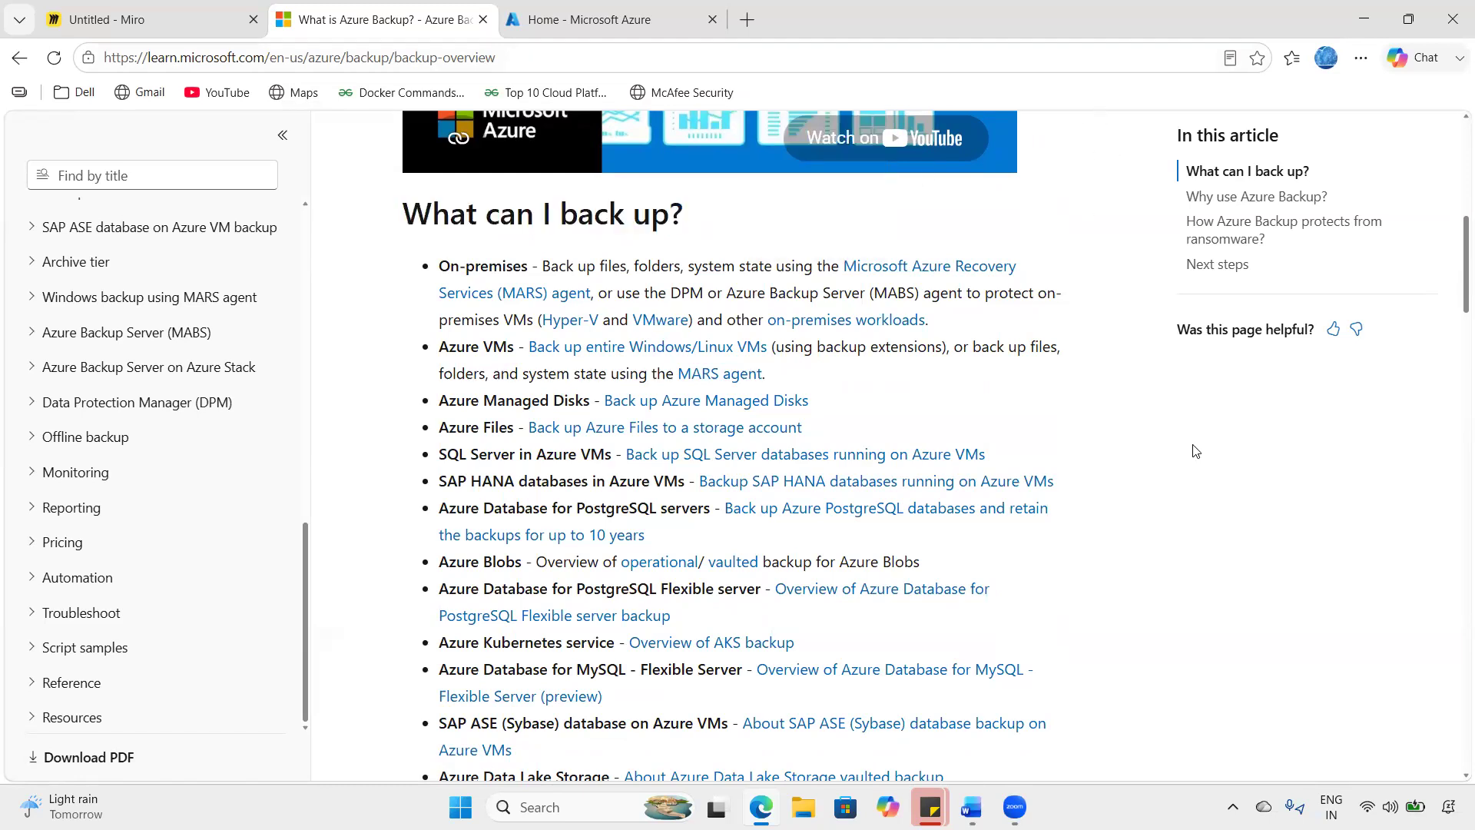
# - Handwrite an equals sign and "RSV" in red beside the workload list, underline it and draw a box around it
pyautogui.moveTo(1044, 437)
pyautogui.mouseDown()
pyautogui.moveTo(1062, 428)
pyautogui.moveTo(1076, 449)
pyautogui.mouseUp()
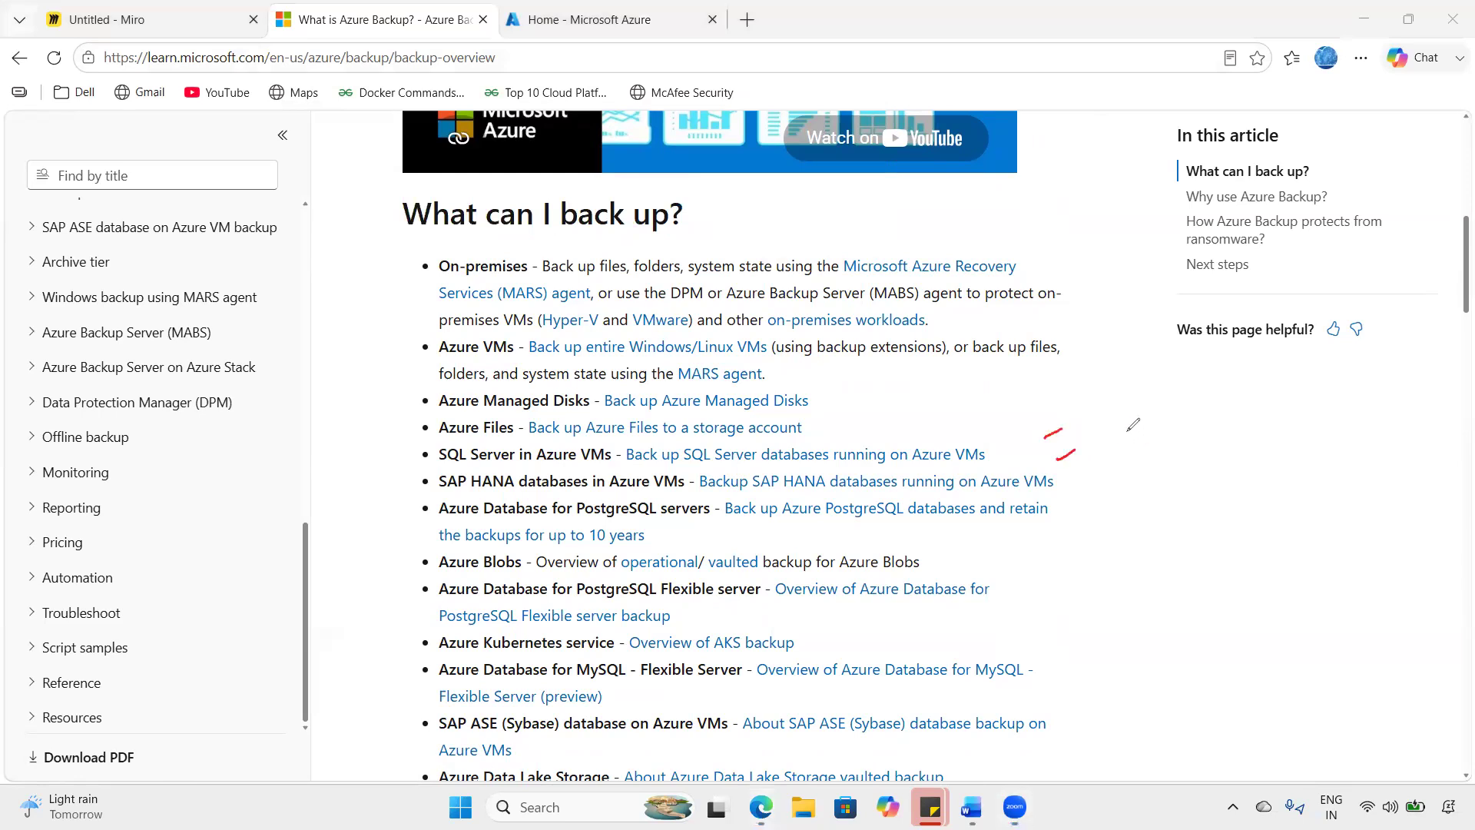
pyautogui.moveTo(1135, 489)
pyautogui.mouseDown()
pyautogui.moveTo(1123, 407)
pyautogui.moveTo(1154, 453)
pyautogui.moveTo(1214, 433)
pyautogui.moveTo(1214, 382)
pyautogui.mouseUp()
pyautogui.moveTo(1143, 522); pyautogui.dragTo(1244, 452)
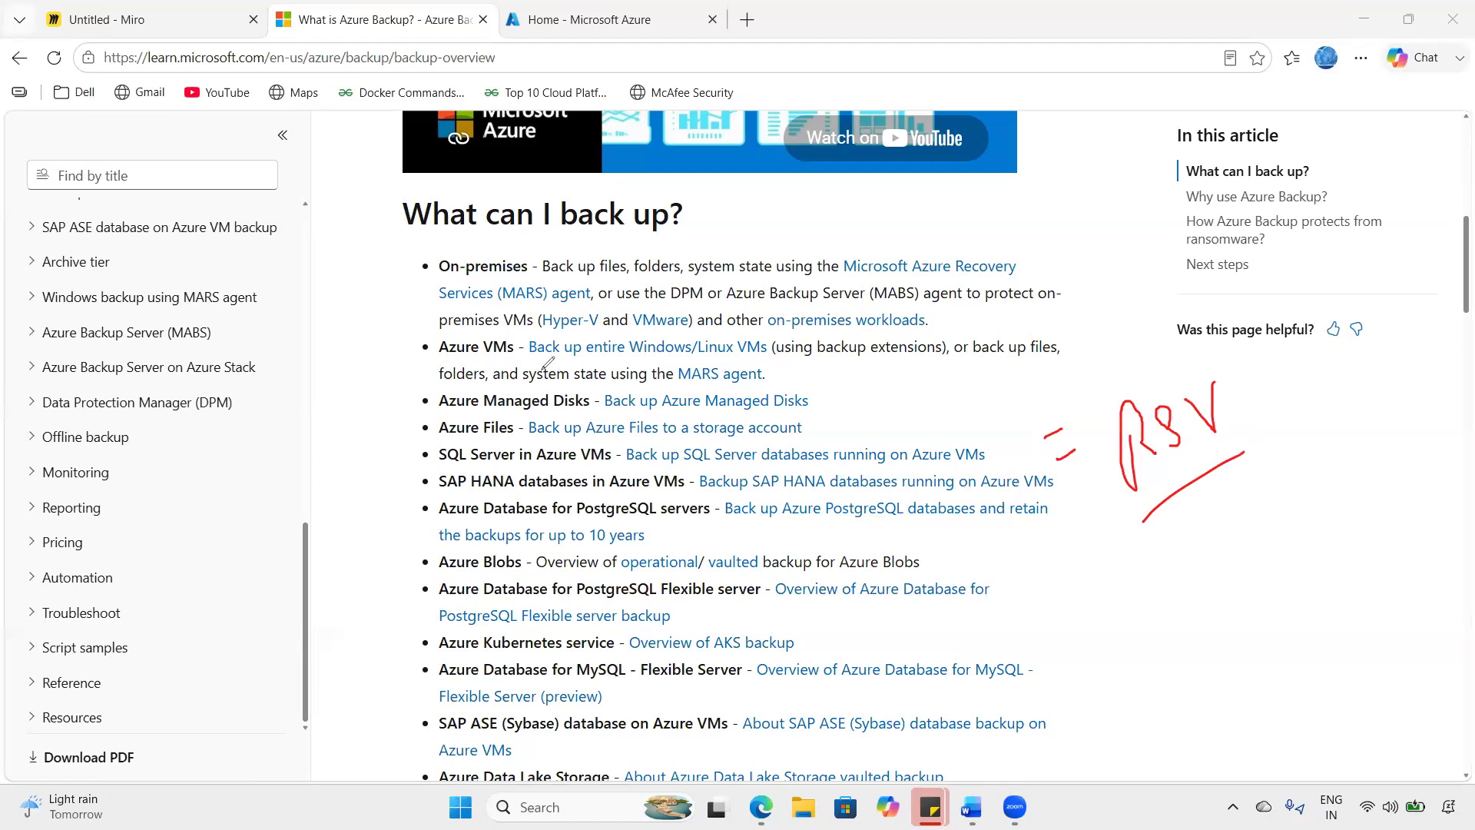
pyautogui.moveTo(1077, 407); pyautogui.dragTo(1234, 392)
pyautogui.moveTo(1252, 447)
pyautogui.mouseDown()
pyautogui.moveTo(1124, 545)
pyautogui.moveTo(1070, 410)
pyautogui.moveTo(1108, 386)
pyautogui.moveTo(1126, 394)
pyautogui.mouseUp()
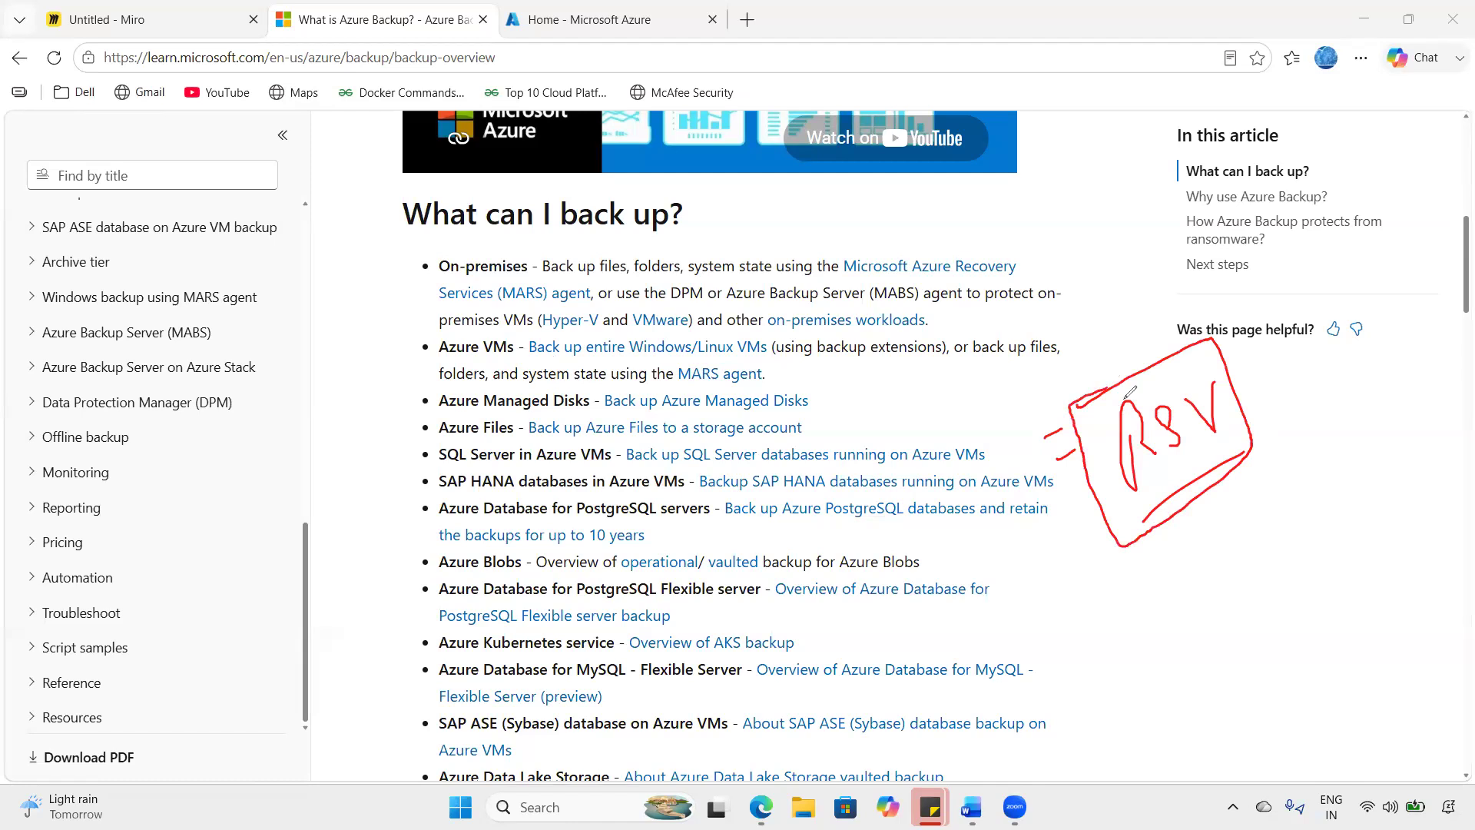
# - Draw an arrow to the RSV box with the word "Policy", add a slanted line beside it and circle "RSV"
pyautogui.moveTo(1243, 571)
pyautogui.mouseDown()
pyautogui.moveTo(1203, 467)
pyautogui.moveTo(1223, 473)
pyautogui.mouseUp()
pyautogui.moveTo(1268, 501)
pyautogui.mouseDown()
pyautogui.moveTo(1262, 470)
pyautogui.moveTo(1268, 501)
pyautogui.mouseUp()
pyautogui.moveTo(1281, 488)
pyautogui.mouseDown()
pyautogui.moveTo(1320, 451)
pyautogui.moveTo(1347, 457)
pyautogui.moveTo(1333, 482)
pyautogui.mouseUp()
pyautogui.moveTo(1238, 412); pyautogui.dragTo(1302, 348)
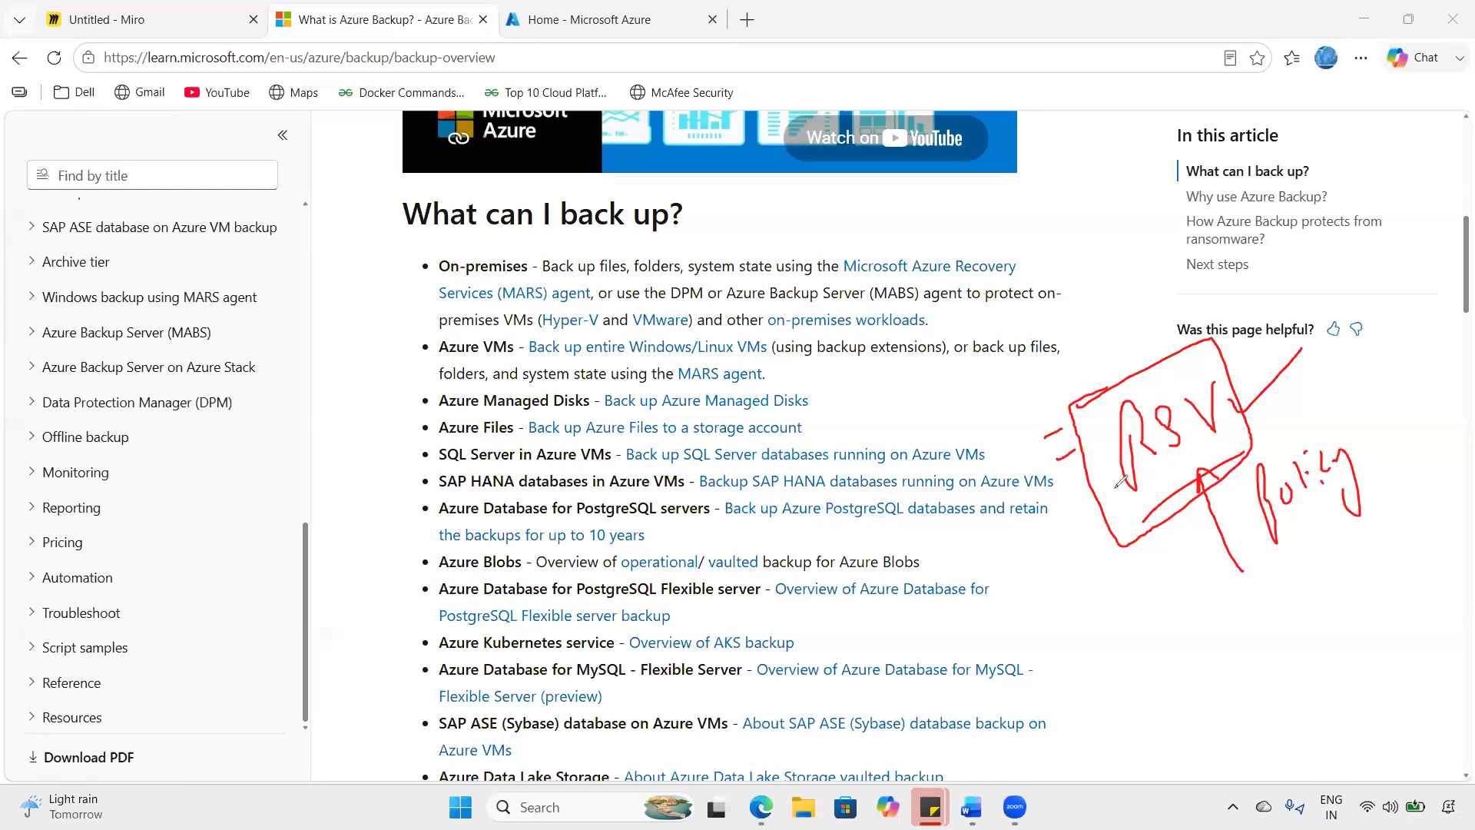
pyautogui.moveTo(1106, 484)
pyautogui.mouseDown()
pyautogui.moveTo(1085, 504)
pyautogui.moveTo(1213, 458)
pyautogui.mouseUp()
pyautogui.moveTo(1114, 407)
pyautogui.mouseDown()
pyautogui.moveTo(1286, 421)
pyautogui.moveTo(1123, 394)
pyautogui.mouseUp()
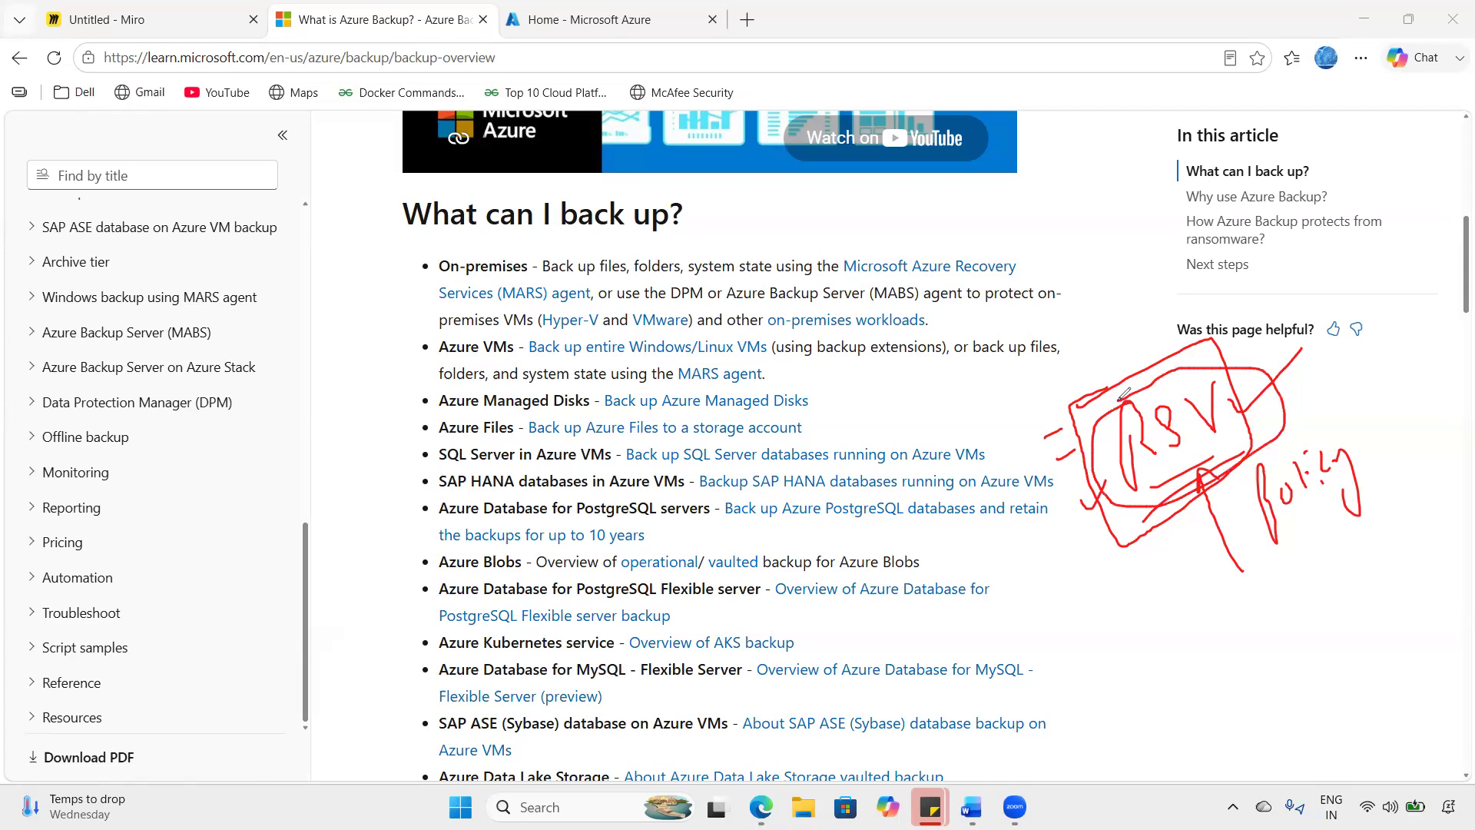
# - Bracket the workload list, draw an arrow up to RSV, tick Azure VMs, Azure Managed Disks and Azure Files, and circle RSV again
pyautogui.moveTo(432, 244)
pyautogui.mouseDown()
pyautogui.moveTo(409, 252)
pyautogui.moveTo(412, 313)
pyautogui.mouseUp()
pyautogui.moveTo(403, 449); pyautogui.dragTo(417, 799)
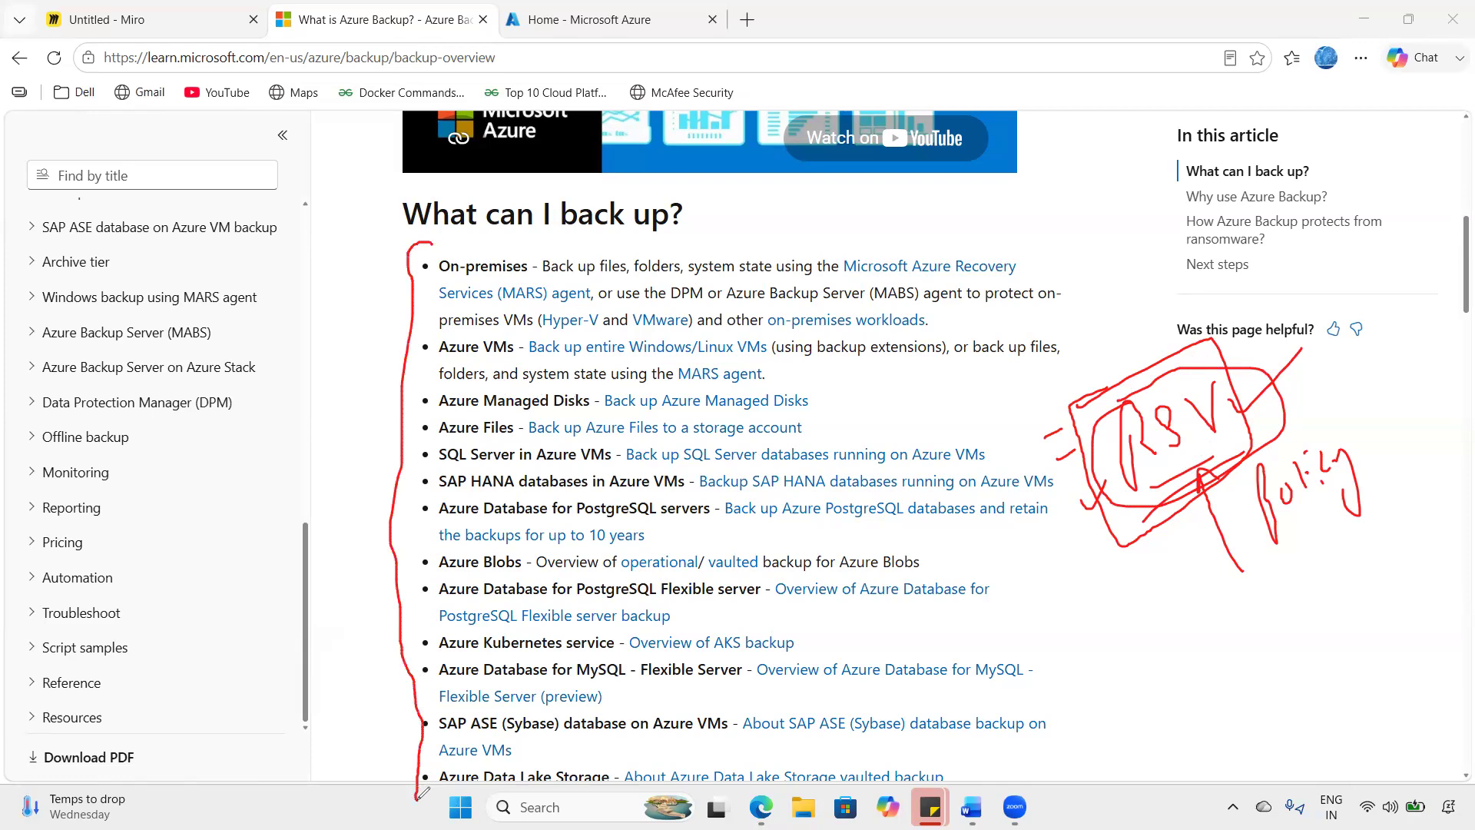
pyautogui.moveTo(1137, 607)
pyautogui.mouseDown()
pyautogui.moveTo(1145, 511)
pyautogui.moveTo(1164, 505)
pyautogui.mouseUp()
pyautogui.moveTo(407, 367); pyautogui.dragTo(431, 341)
pyautogui.moveTo(430, 408); pyautogui.dragTo(461, 377)
pyautogui.moveTo(423, 436); pyautogui.dragTo(461, 419)
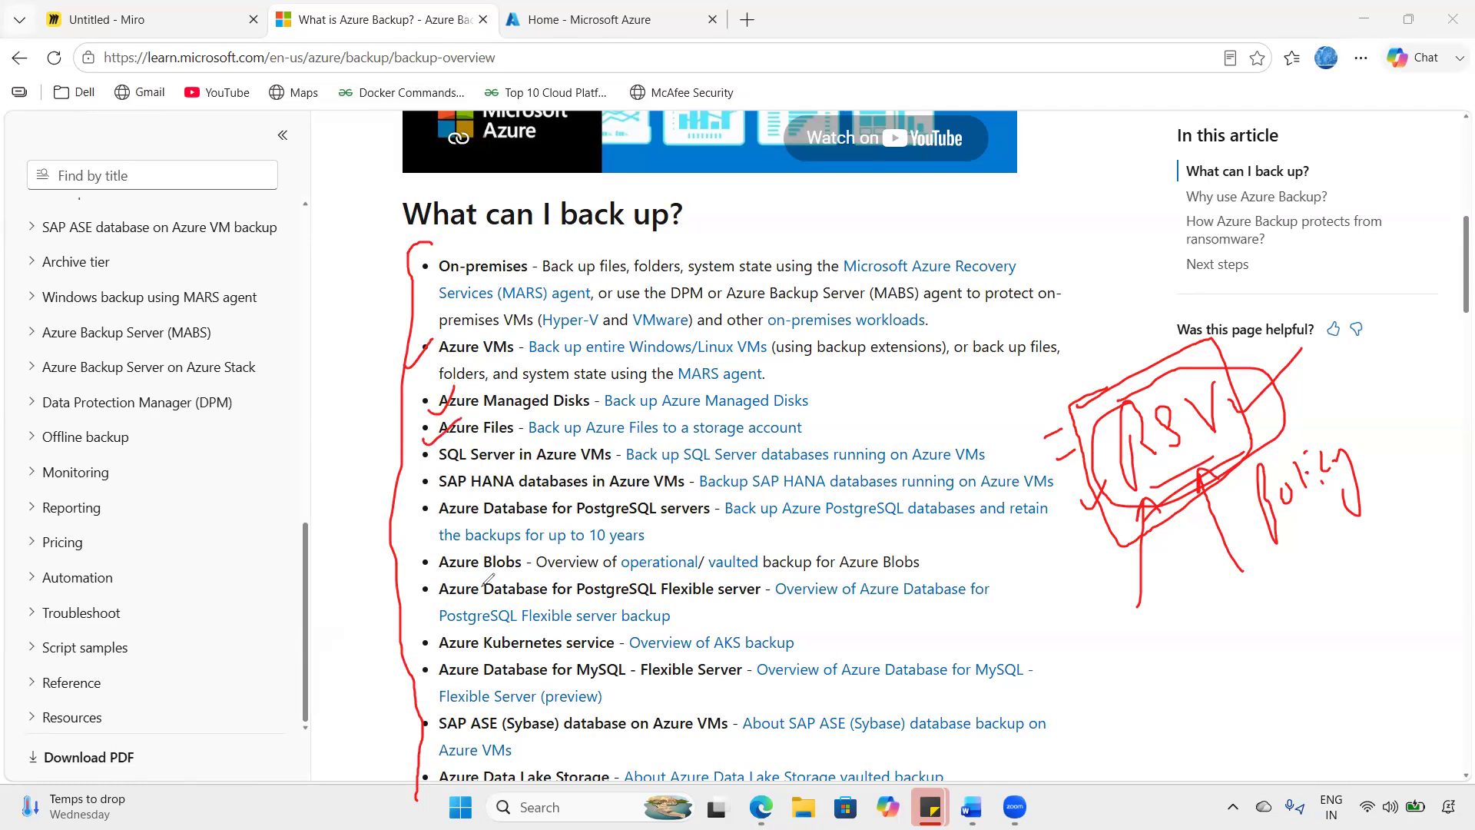
pyautogui.moveTo(1141, 476)
pyautogui.mouseDown()
pyautogui.moveTo(1222, 430)
pyautogui.moveTo(1067, 438)
pyautogui.moveTo(1161, 467)
pyautogui.mouseUp()
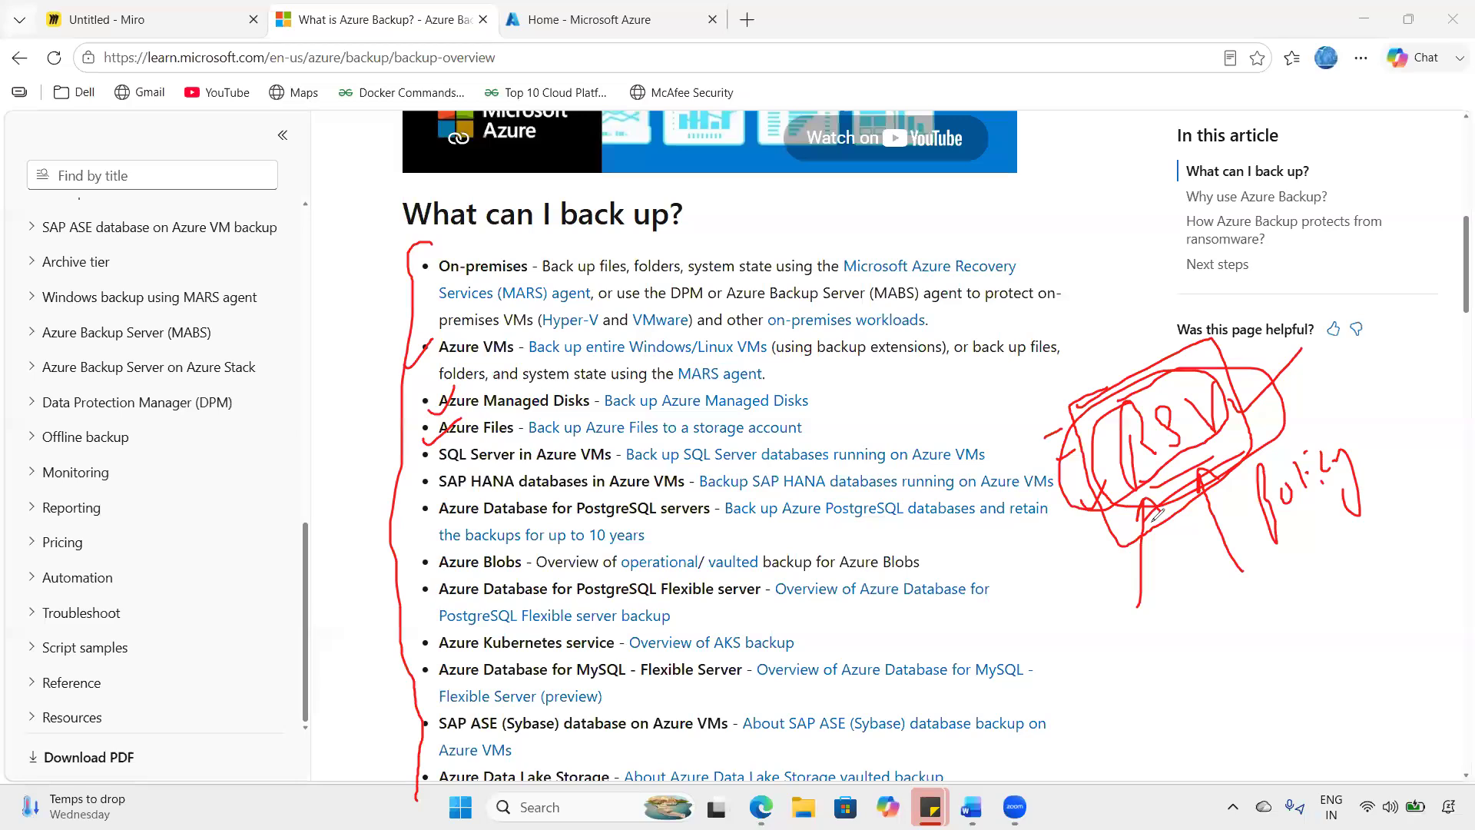
# - Draw a line up from the RSV box and handwrite "Protected" above it with an underline and a tick
pyautogui.moveTo(1121, 392); pyautogui.dragTo(1100, 321)
pyautogui.moveTo(1050, 244)
pyautogui.mouseDown()
pyautogui.moveTo(1067, 315)
pyautogui.moveTo(1100, 198)
pyautogui.moveTo(1122, 207)
pyautogui.moveTo(1176, 162)
pyautogui.mouseUp()
pyautogui.moveTo(1174, 158); pyautogui.dragTo(1221, 146)
pyautogui.moveTo(1125, 264); pyautogui.dragTo(1235, 165)
pyautogui.moveTo(1012, 312)
pyautogui.mouseDown()
pyautogui.moveTo(1029, 325)
pyautogui.moveTo(1059, 278)
pyautogui.mouseUp()
pyautogui.moveTo(1090, 303); pyautogui.dragTo(1132, 265)
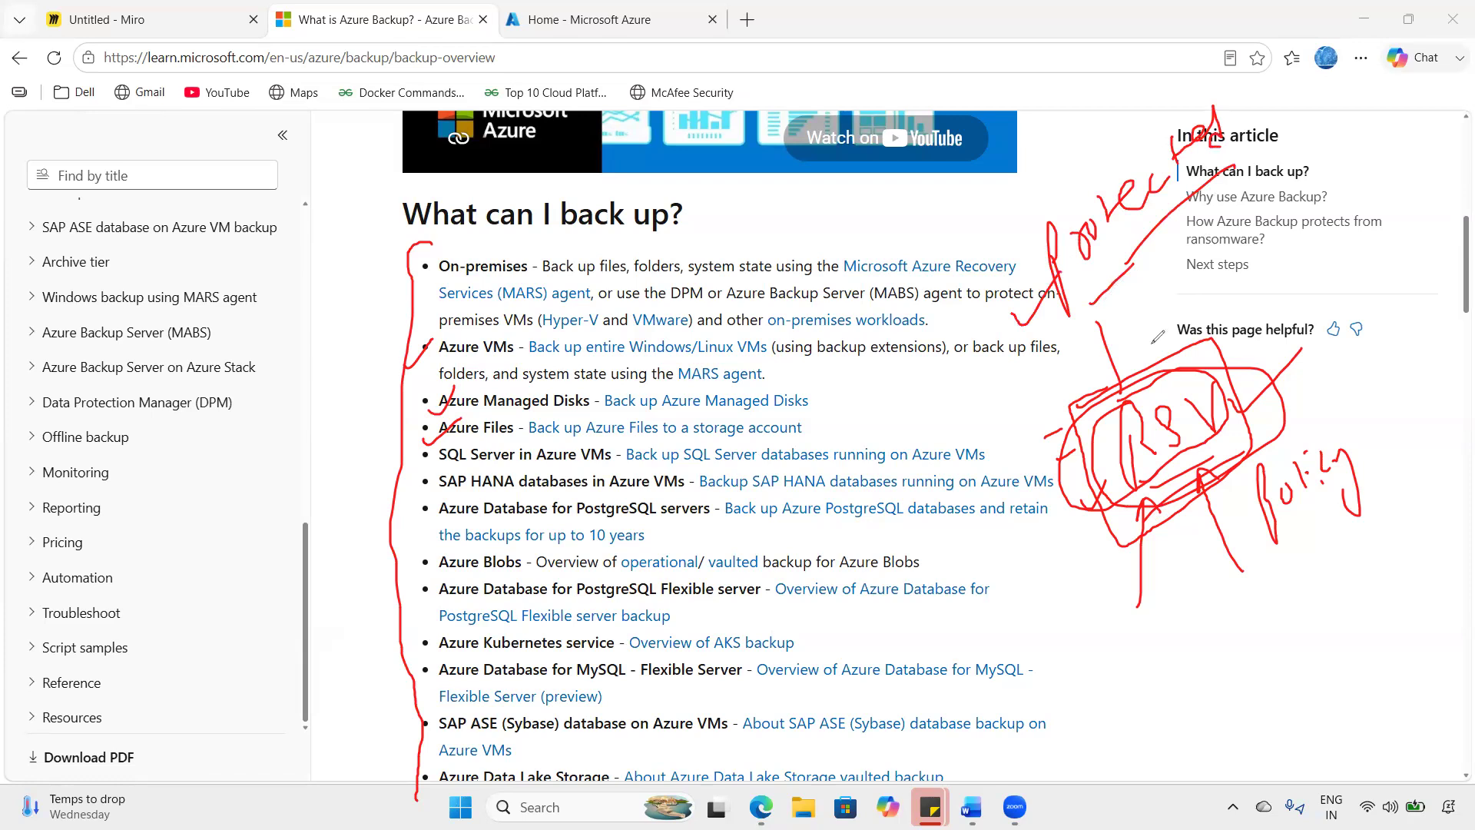
# - Add short marks on the sides of the RSV box and handwrite a circled "Lock" beside it
pyautogui.moveTo(1065, 474); pyautogui.dragTo(1076, 472)
pyautogui.moveTo(1275, 398); pyautogui.dragTo(1288, 387)
pyautogui.moveTo(1323, 315)
pyautogui.mouseDown()
pyautogui.moveTo(1329, 374)
pyautogui.moveTo(1359, 326)
pyautogui.moveTo(1393, 335)
pyautogui.moveTo(1343, 409)
pyautogui.mouseUp()
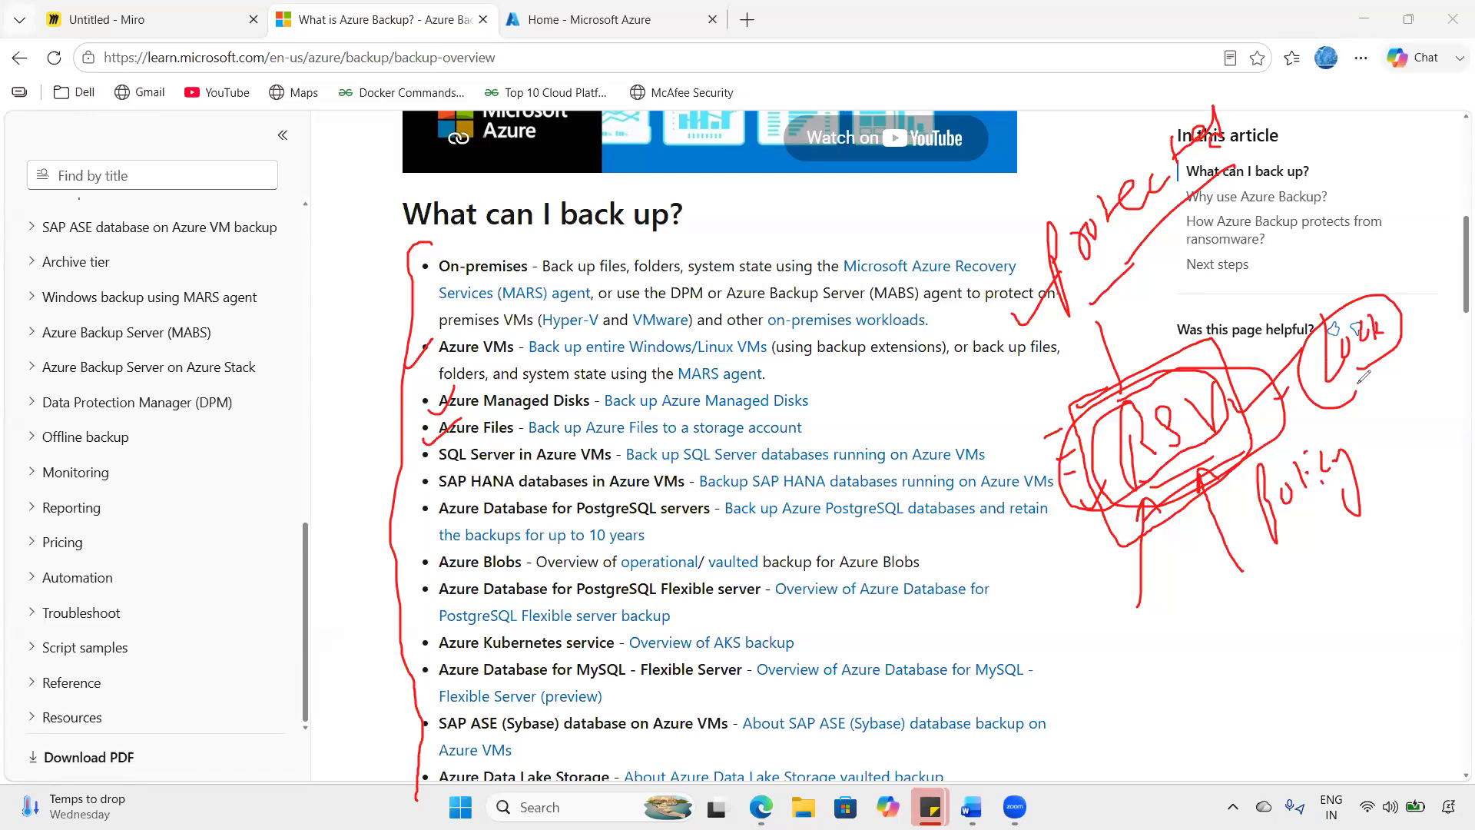
# - Add red ticks beside the first entries of the list, from On-premises to Azure Database for PostgreSQL servers
pyautogui.moveTo(375, 281); pyautogui.dragTo(444, 290)
pyautogui.moveTo(396, 362); pyautogui.dragTo(434, 338)
pyautogui.moveTo(382, 424); pyautogui.dragTo(427, 401)
pyautogui.moveTo(403, 456); pyautogui.dragTo(443, 428)
pyautogui.moveTo(393, 510); pyautogui.dragTo(445, 483)
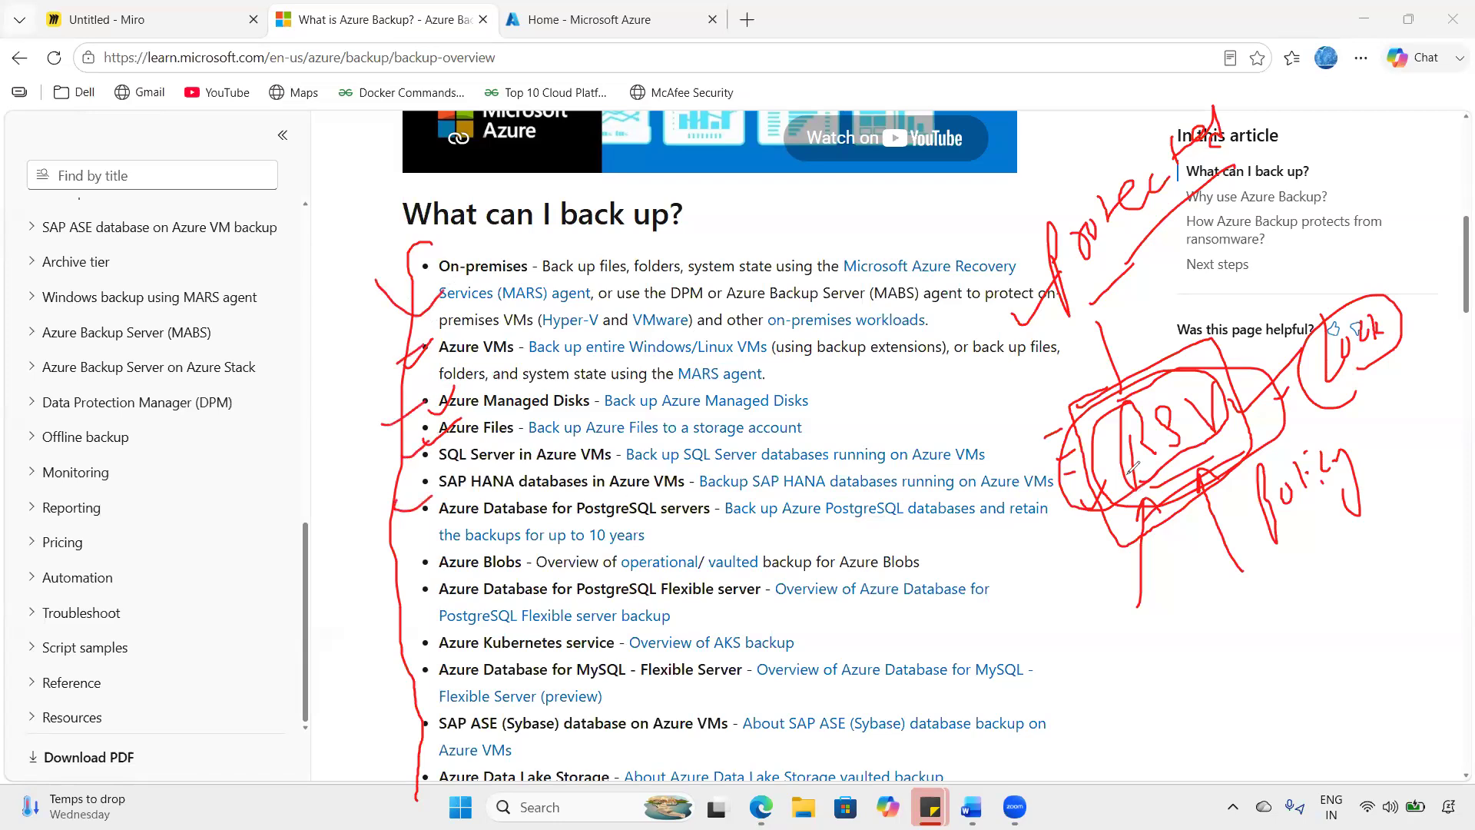
# - Erase all the red annotations from the screen and leave drawing mode
pyautogui.press('e')
pyautogui.click(62, 578)
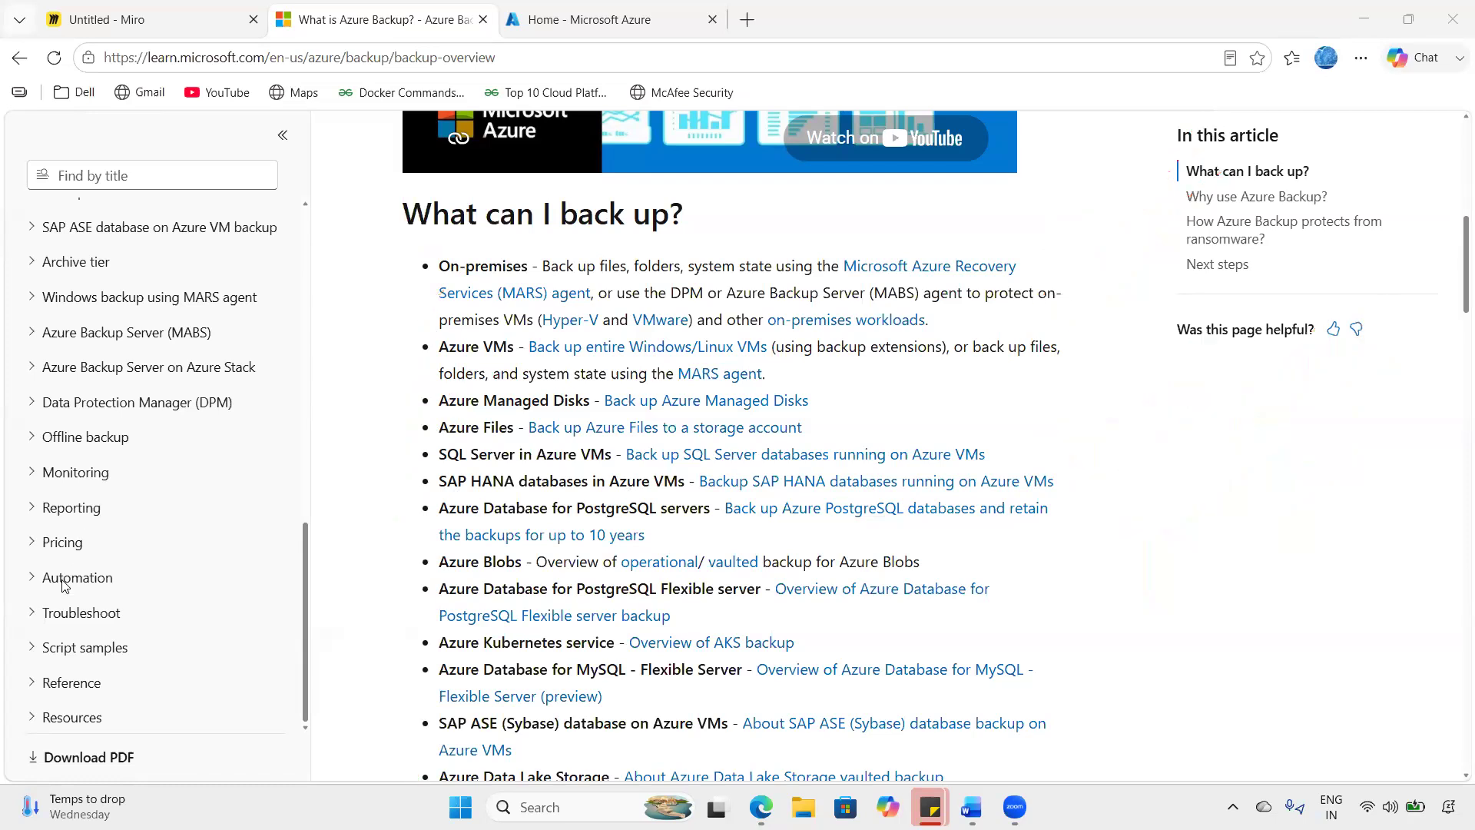
pyautogui.click(744, 560)
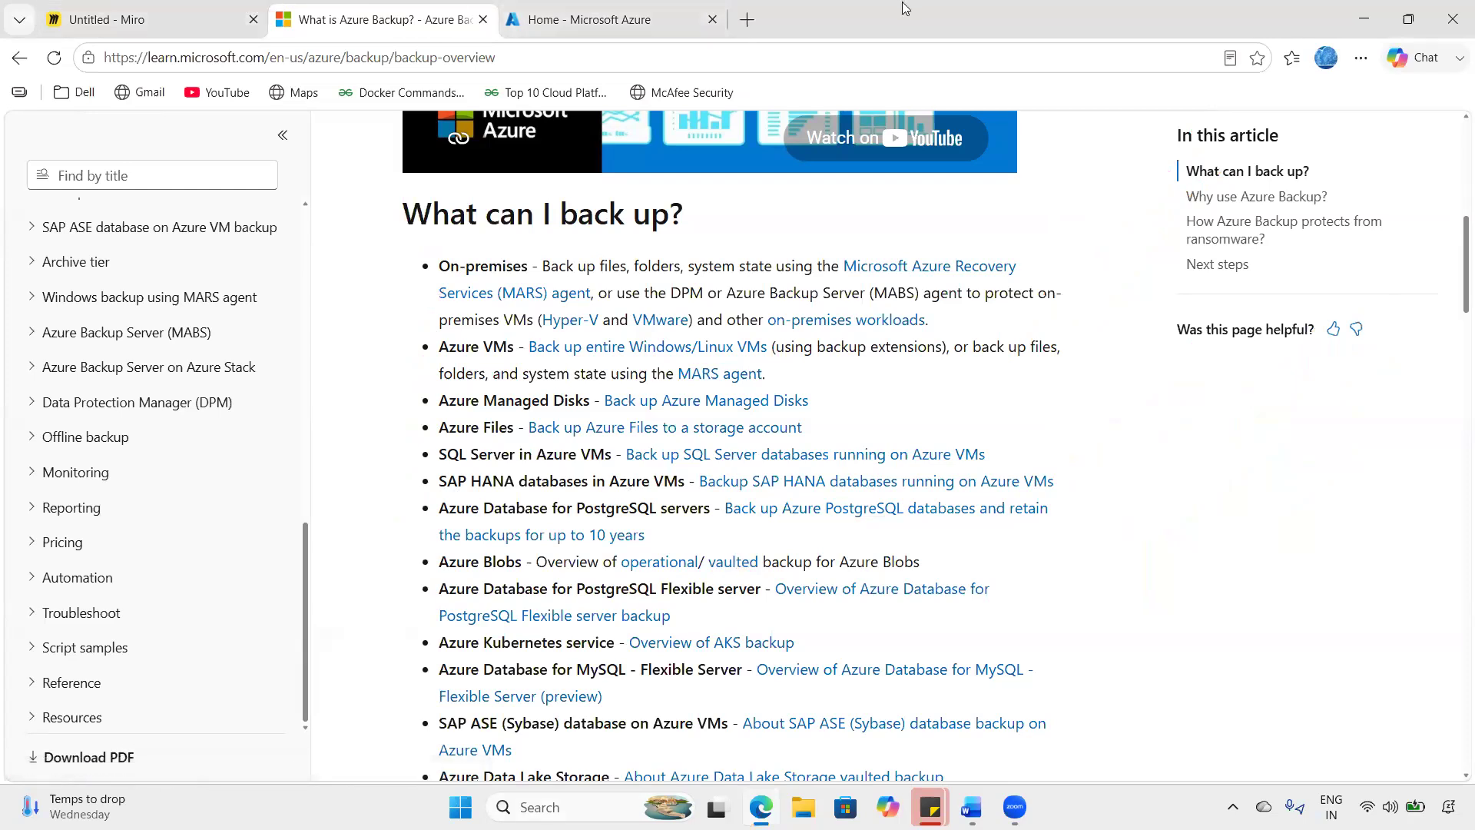
# - Switch to the Azure portal and start creating a new virtual machine from the virtual machines page
pyautogui.click(700, 6)
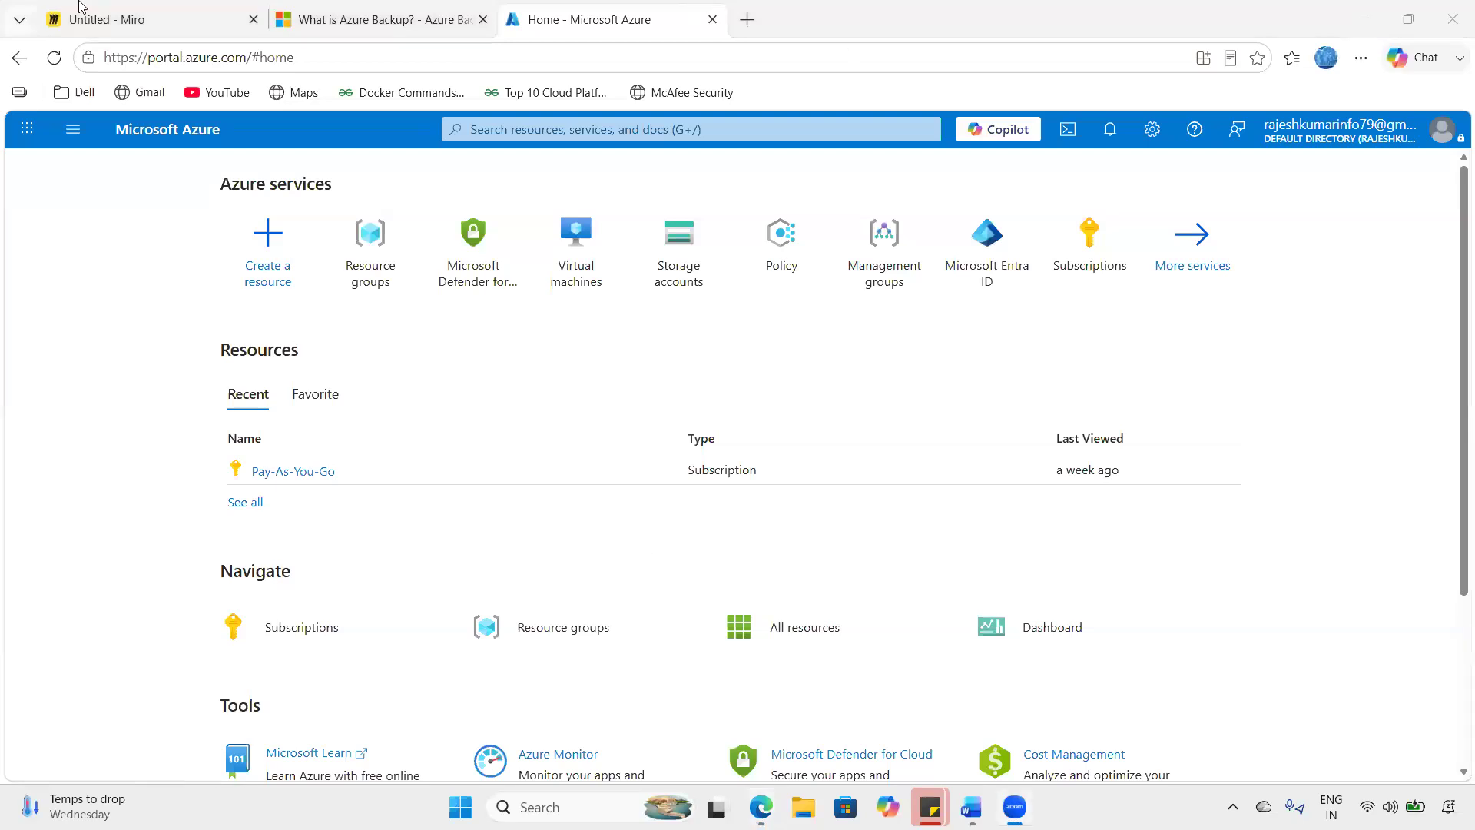
pyautogui.click(184, 30)
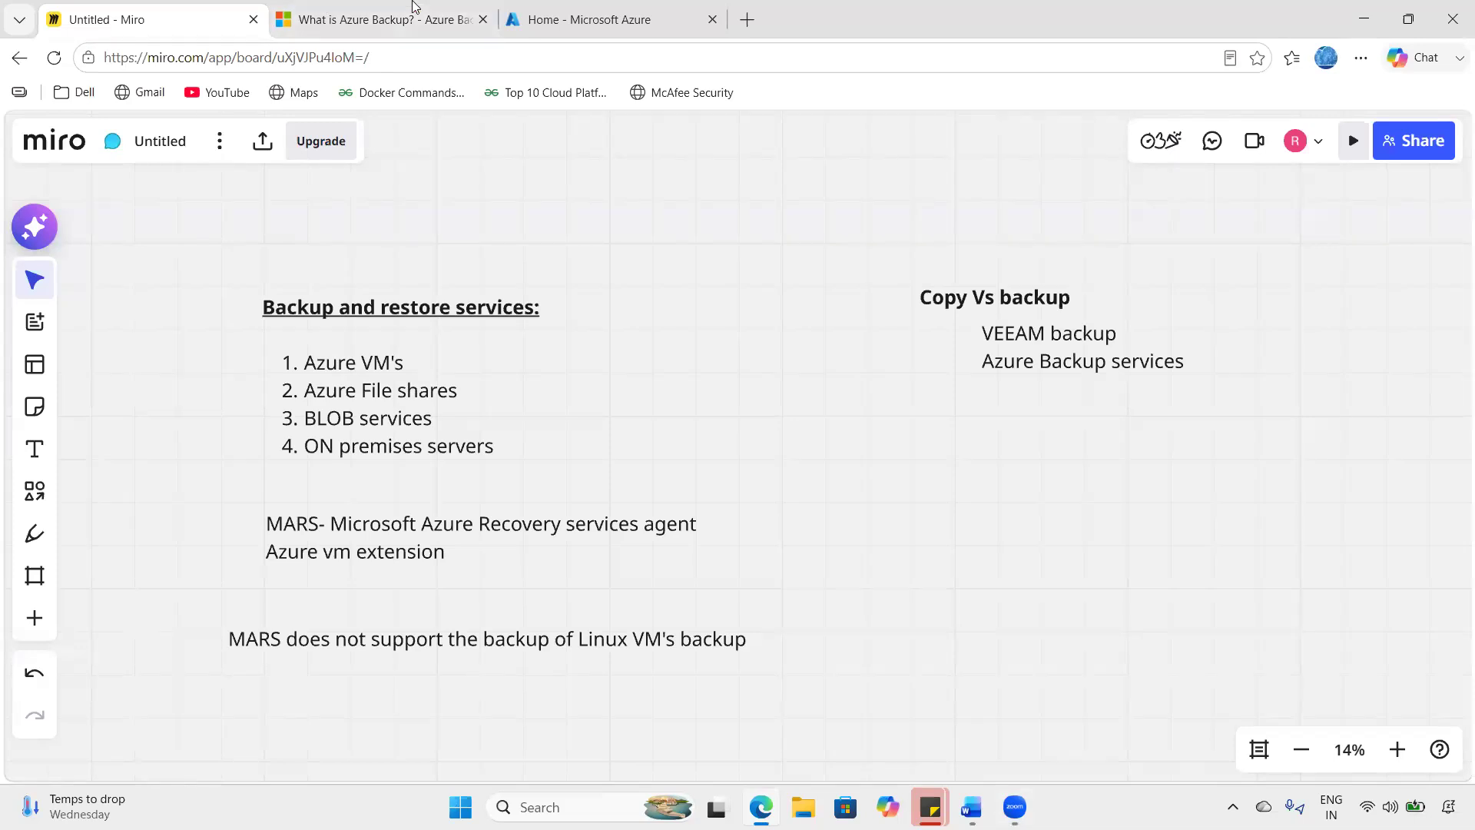
pyautogui.click(607, 19)
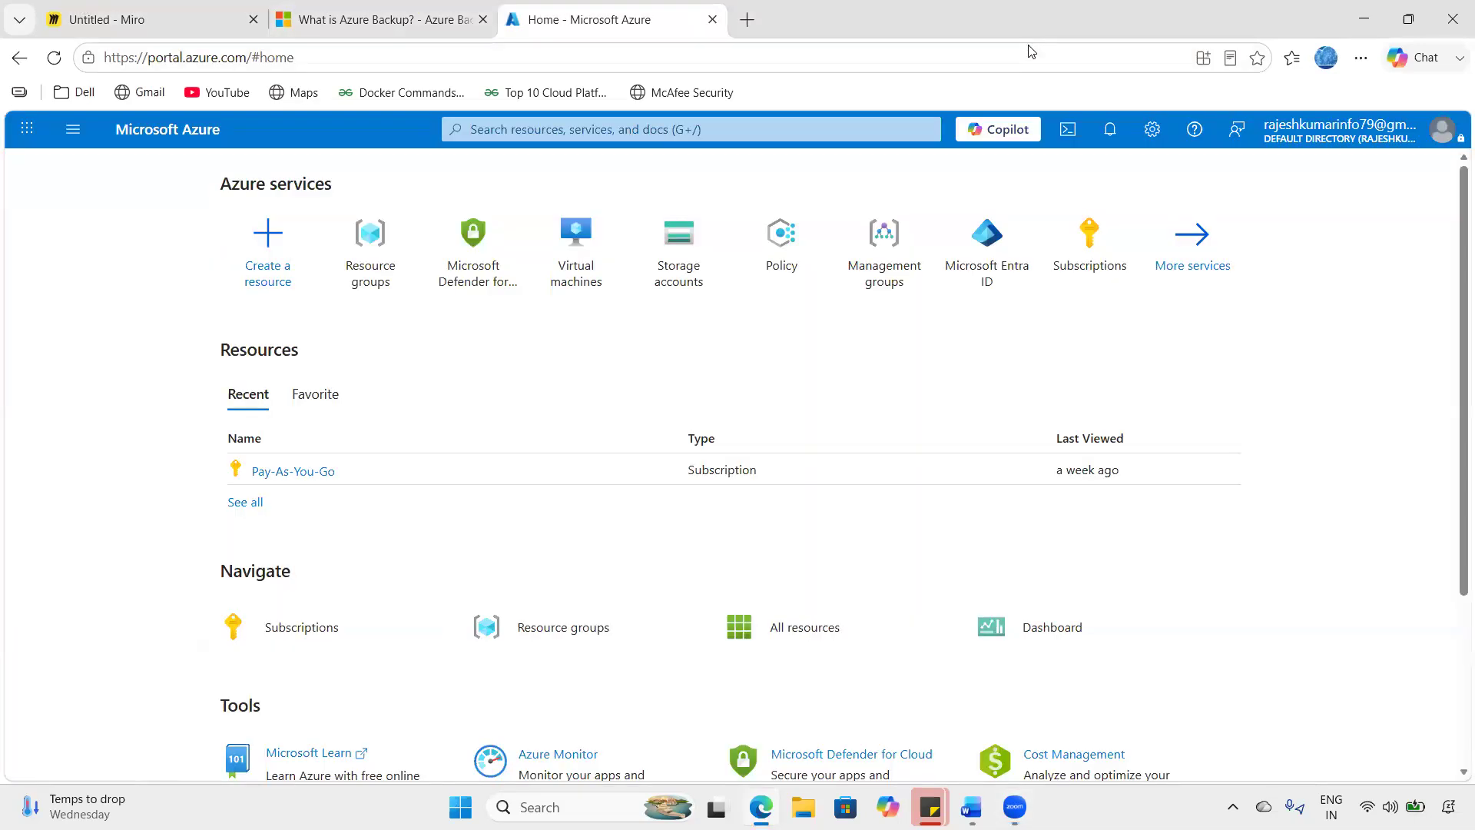
pyautogui.click(574, 254)
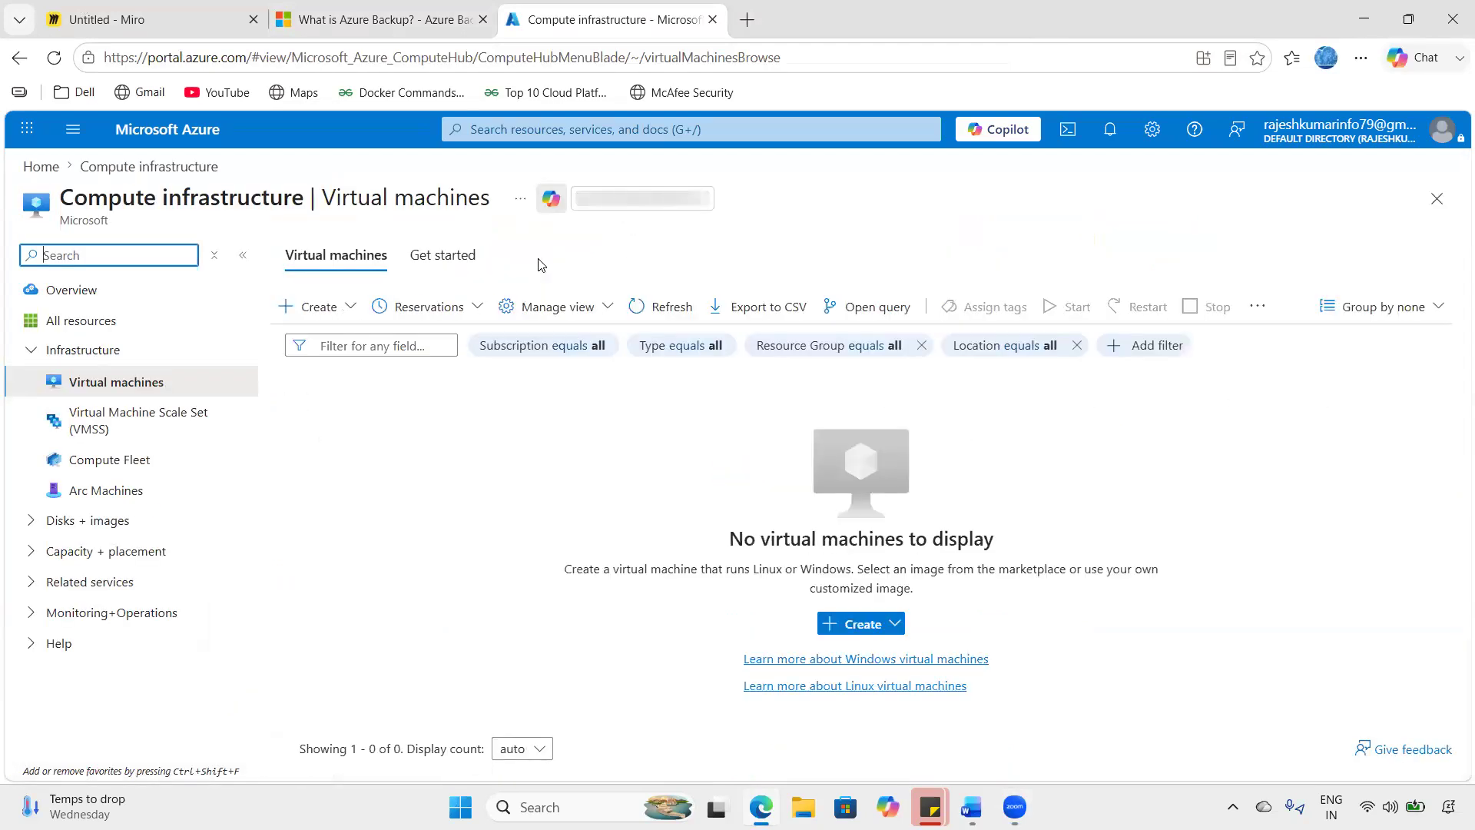
pyautogui.click(348, 307)
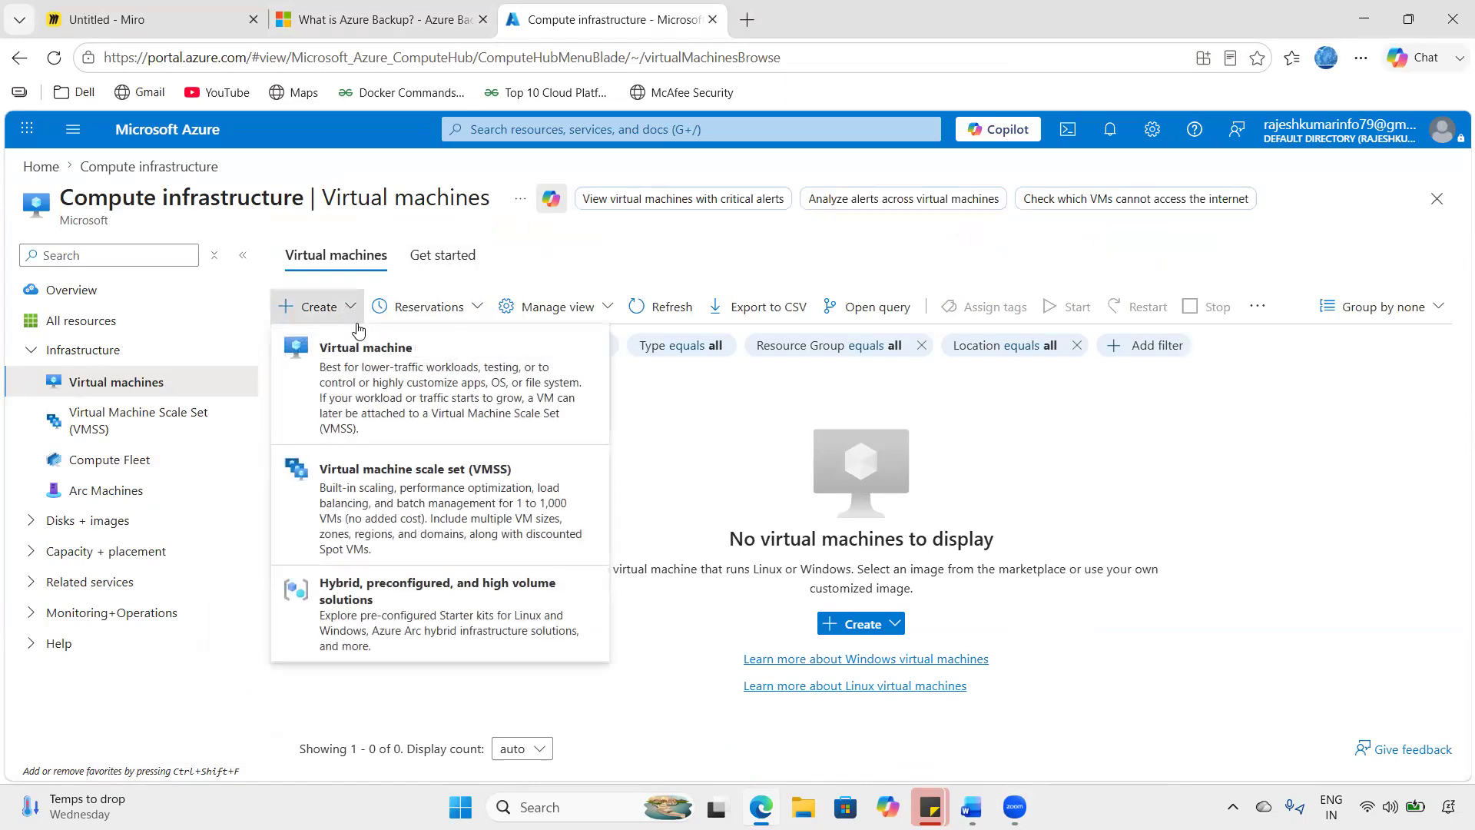
pyautogui.click(369, 352)
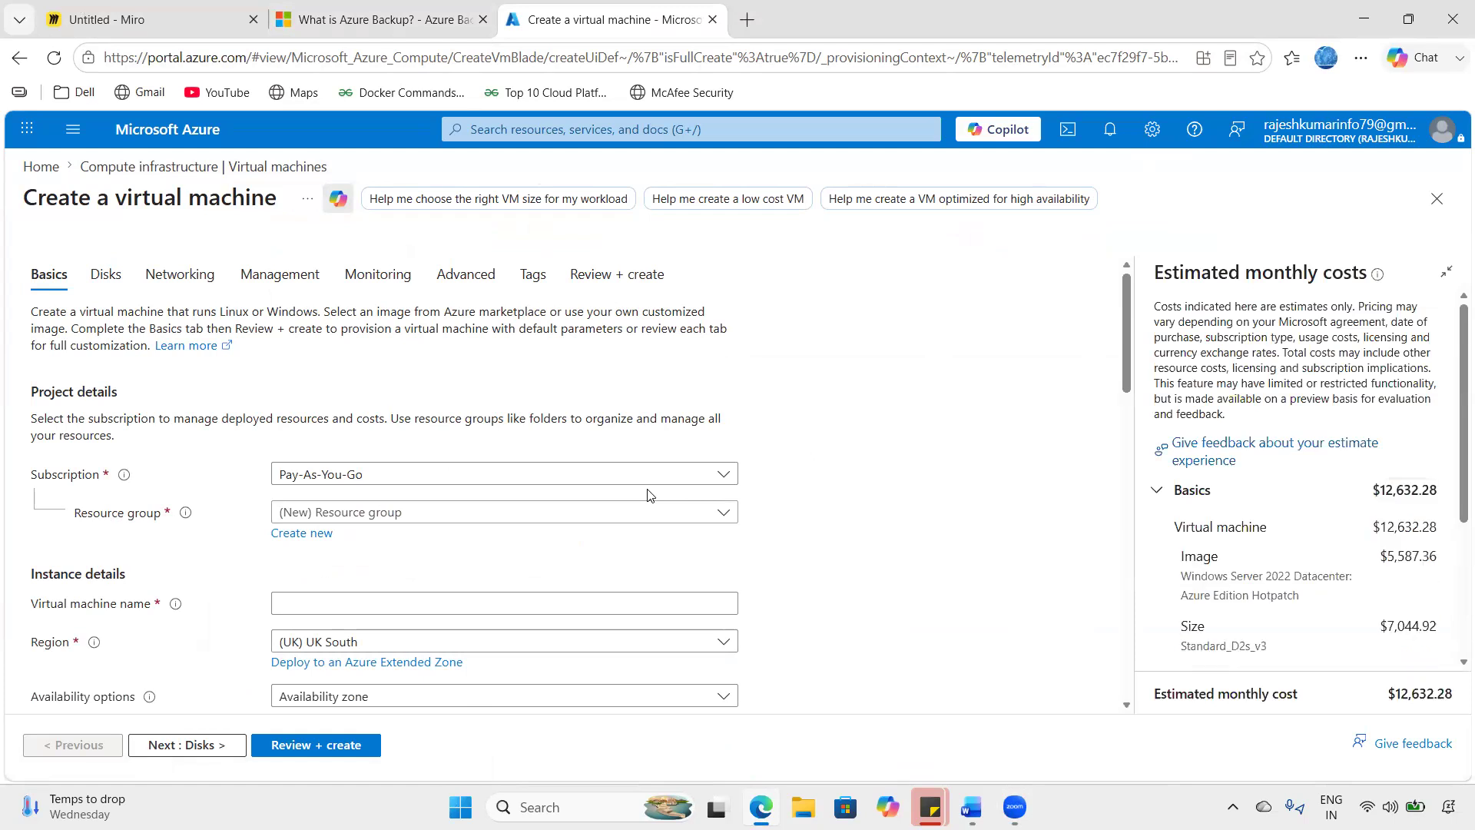
# - Create a new resource group named "pop" and name the virtual machine "vm-01"
pyautogui.click(311, 530)
pyautogui.write('pop')
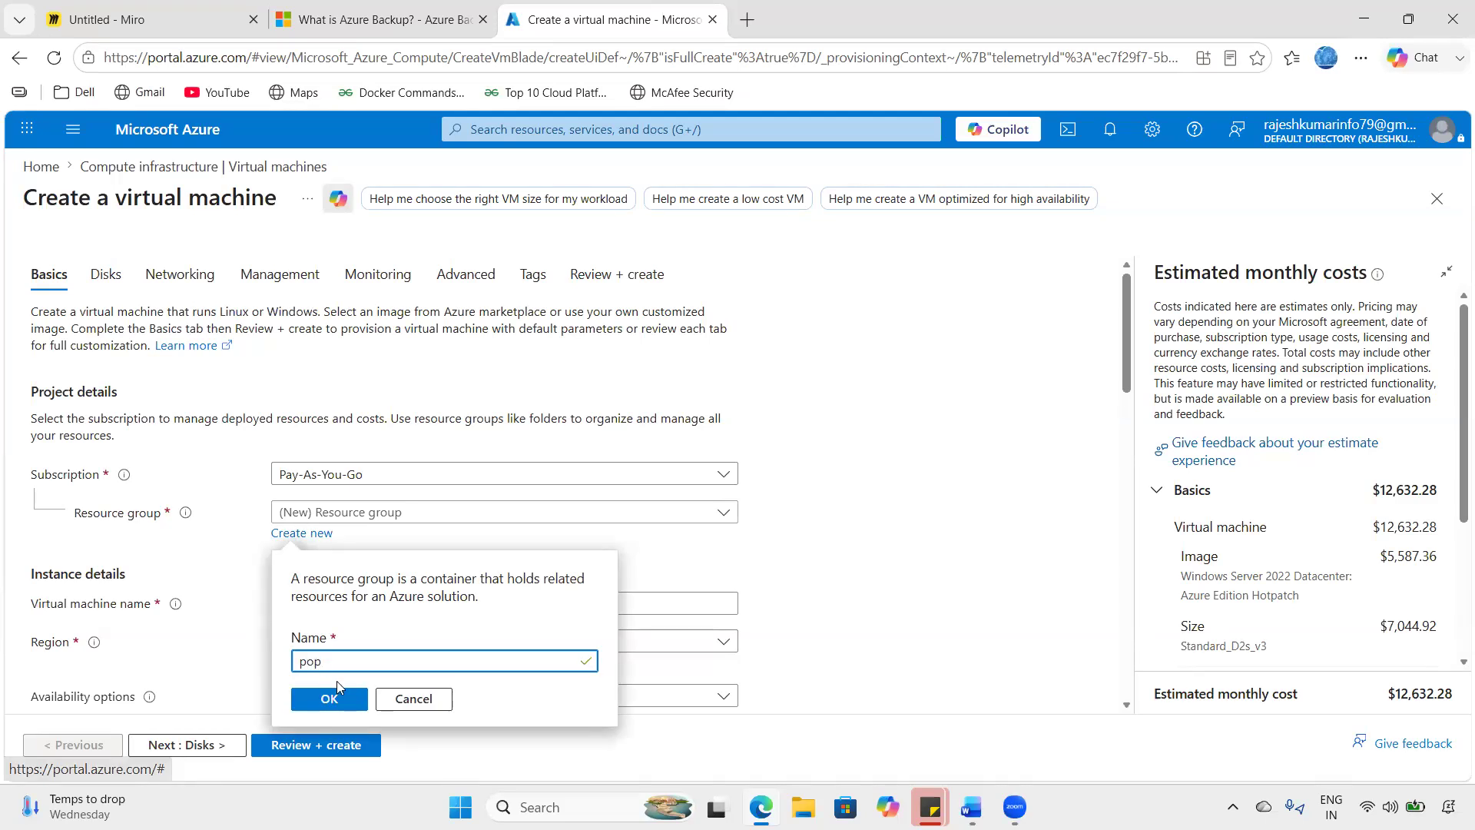
pyautogui.click(336, 696)
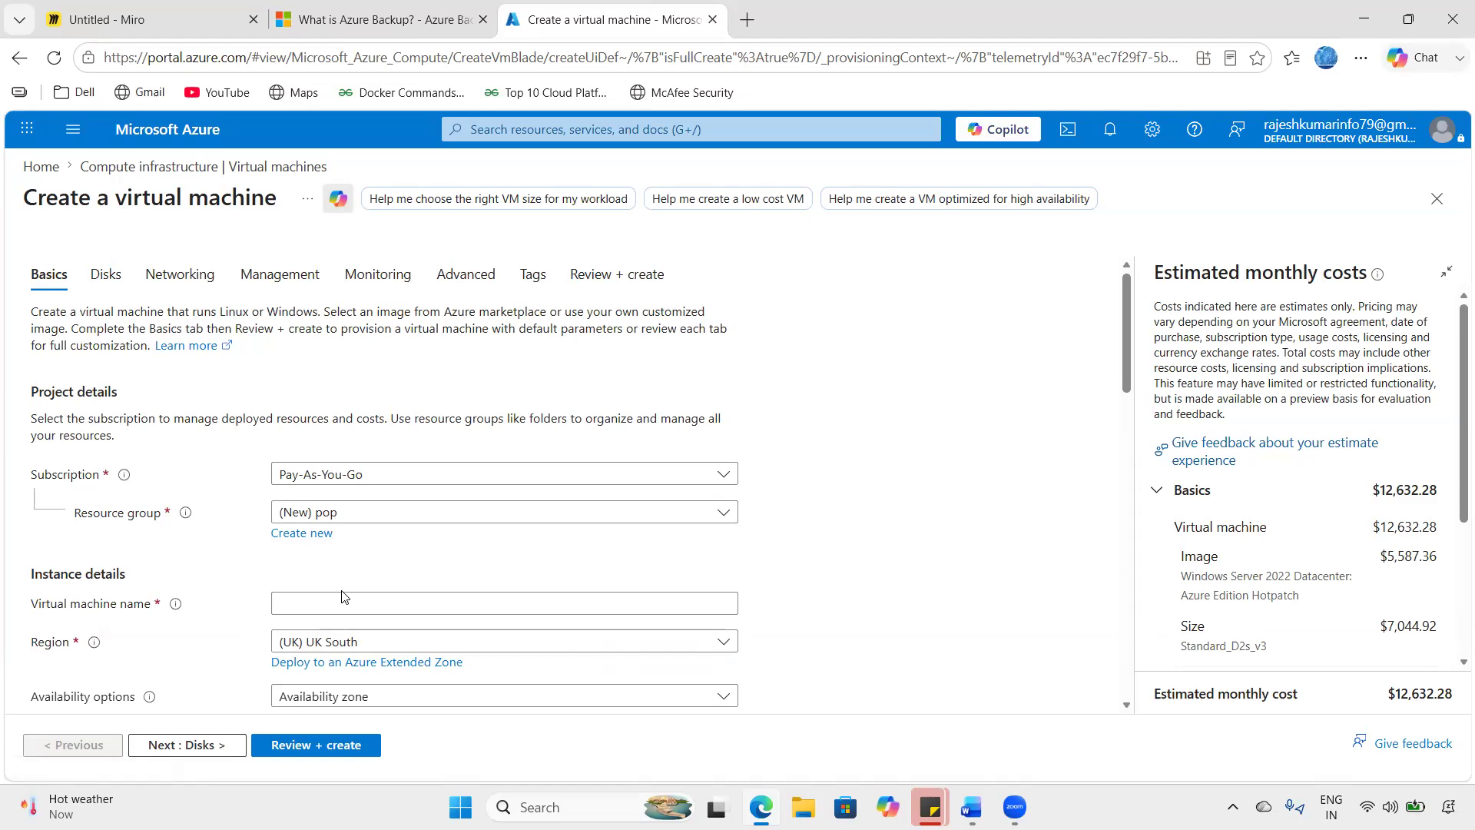
pyautogui.click(323, 599)
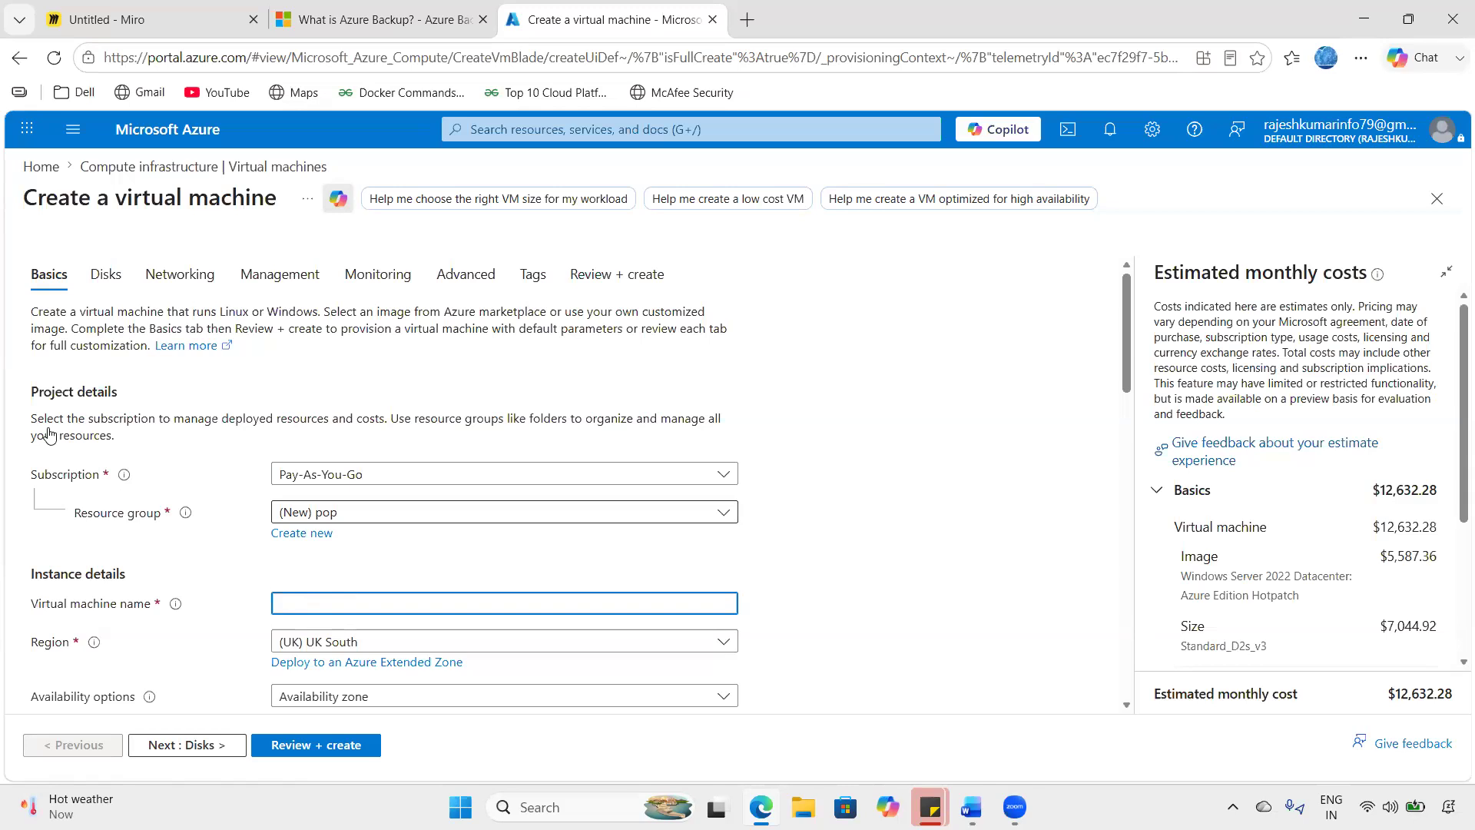
pyautogui.write('vm-01')
# - Set the availability option to No infrastructure redundancy required and keep the Standard_D2s_v3 size for the virtual machine
pyautogui.scroll(-1, 522, 526)
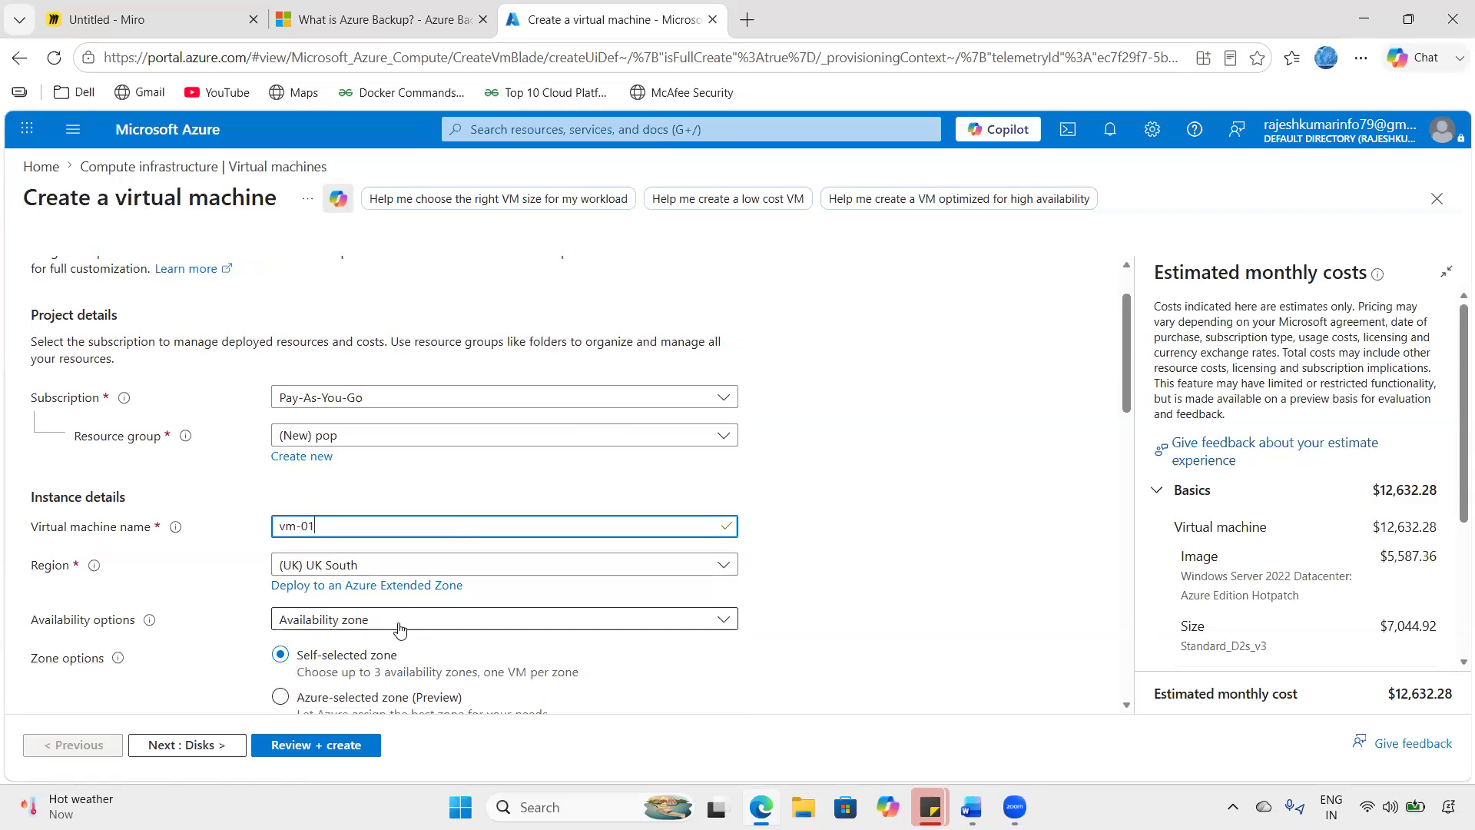
pyautogui.click(399, 629)
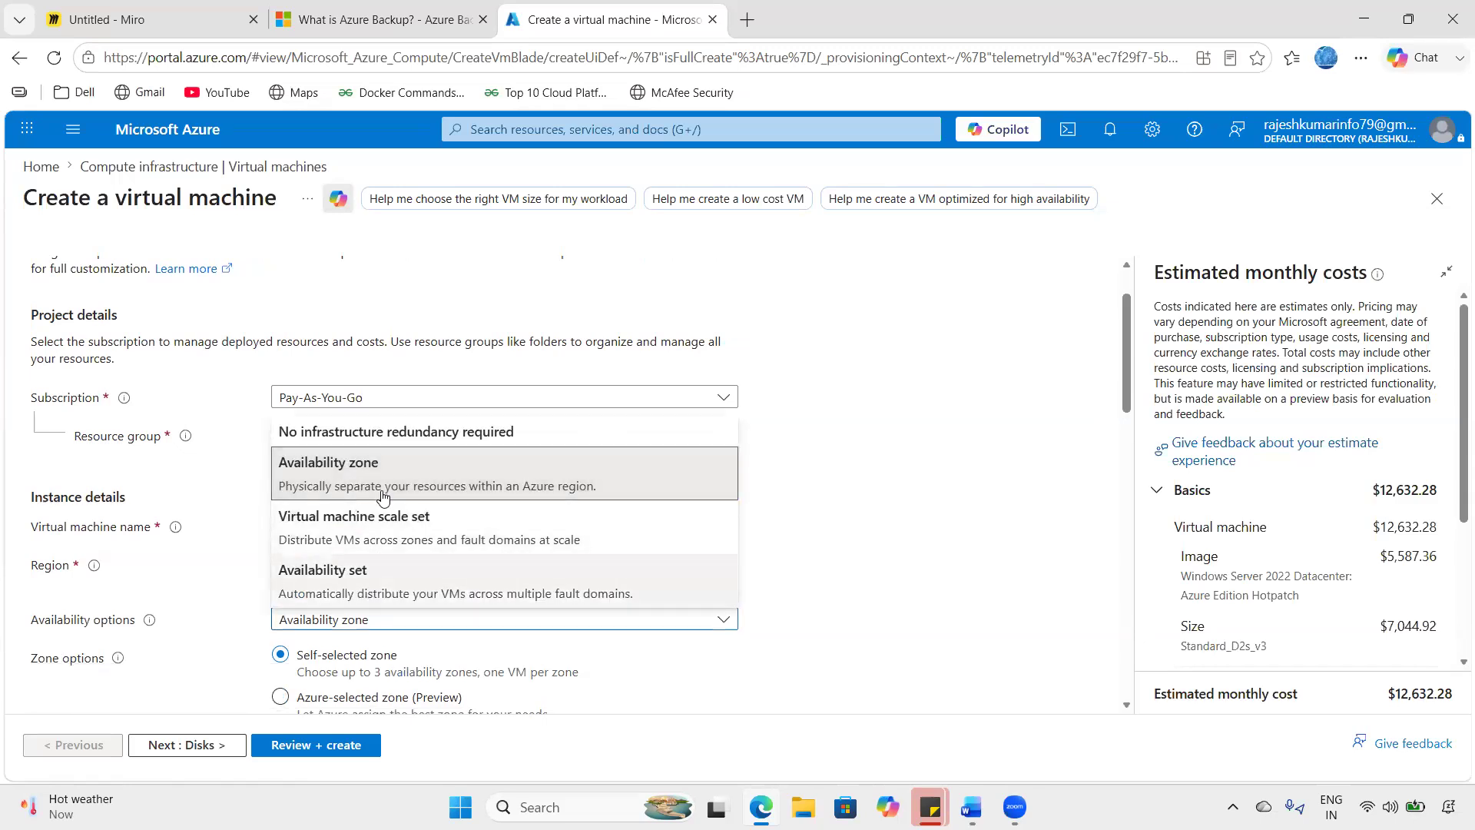
pyautogui.click(397, 432)
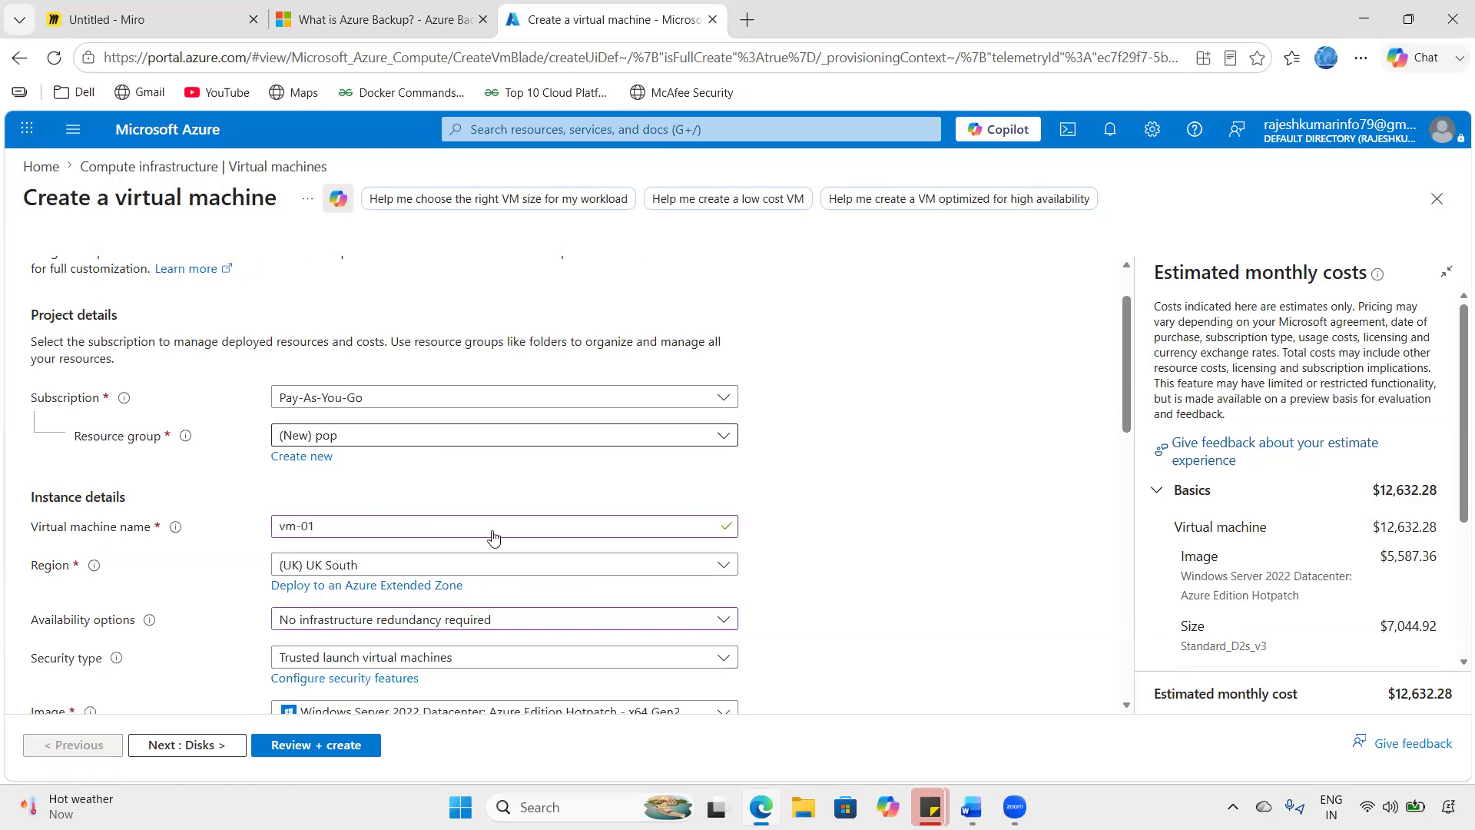
pyautogui.scroll(-3, 493, 536)
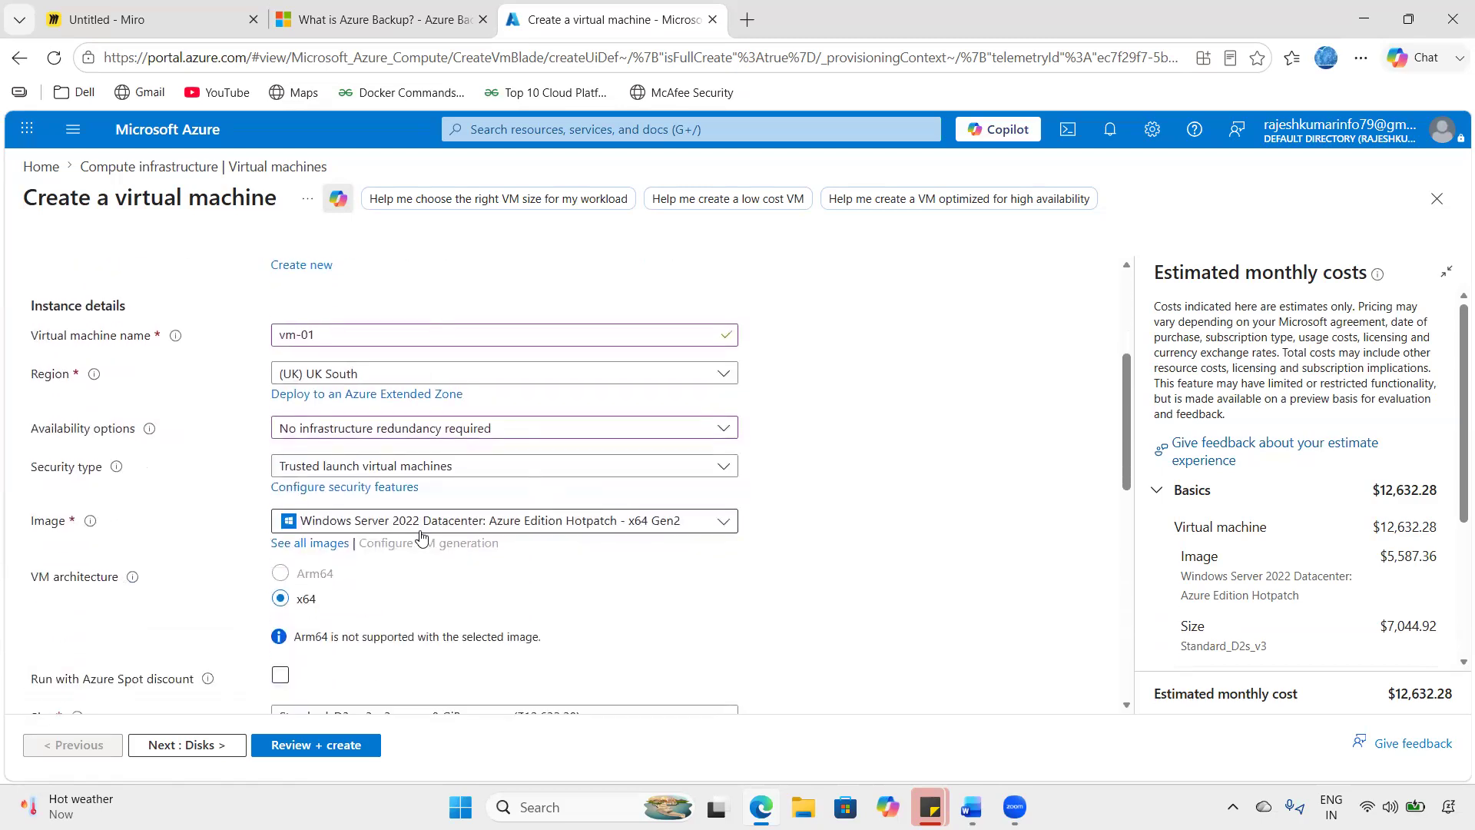
pyautogui.scroll(-2, 421, 535)
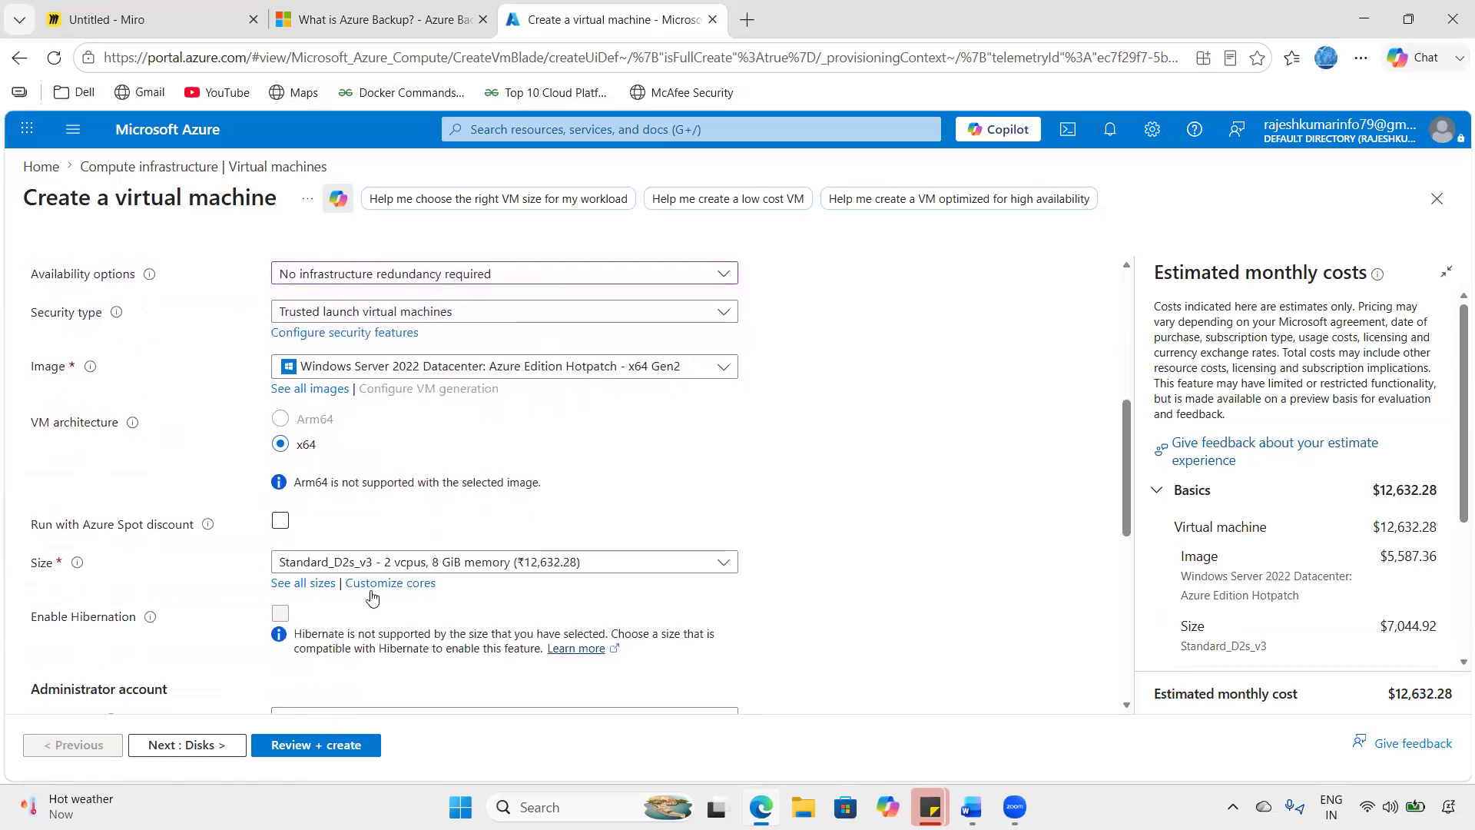
pyautogui.click(403, 568)
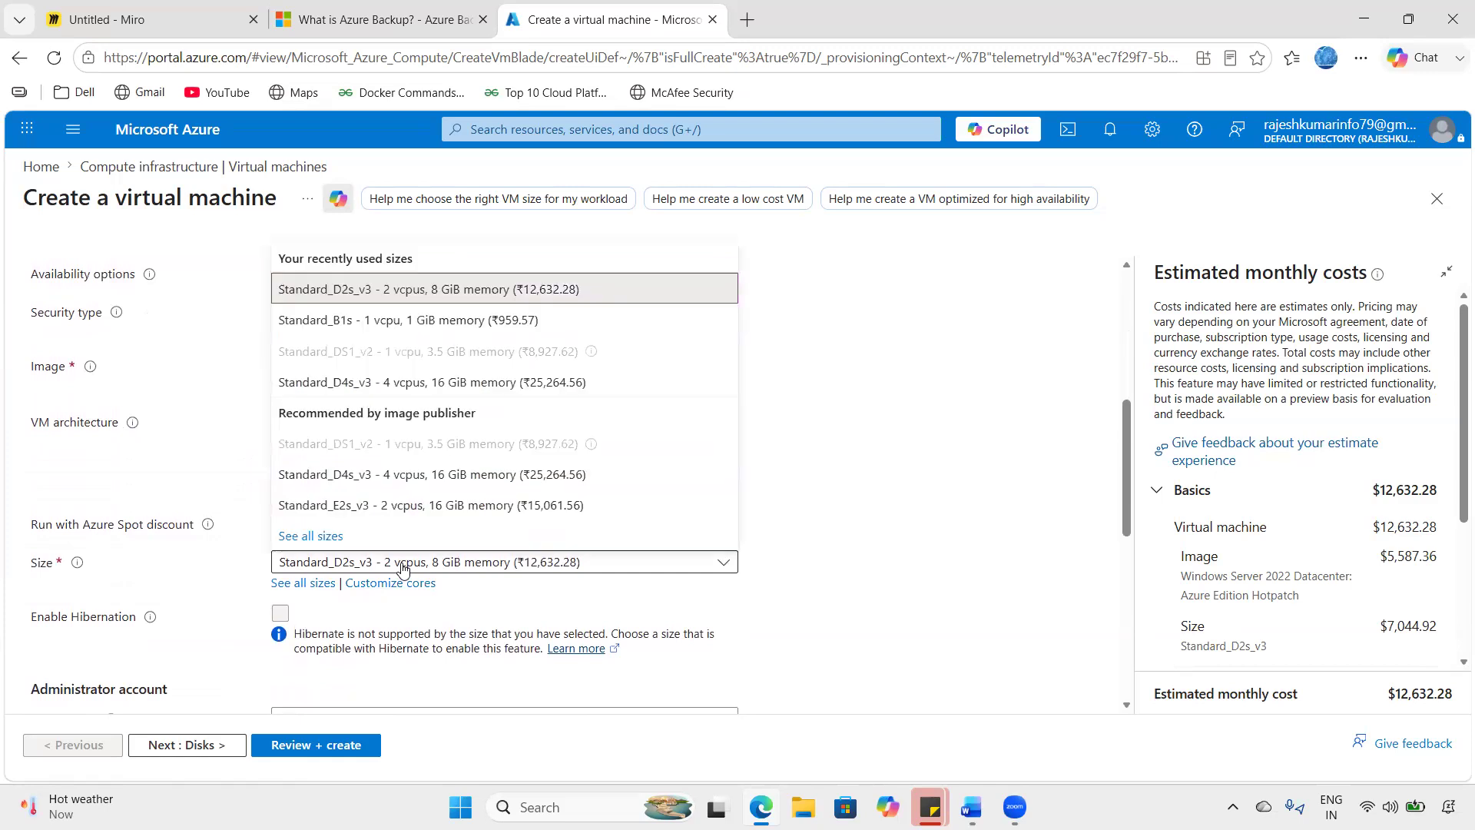
pyautogui.click(403, 568)
# - Set the administrator username to "vmadmin" and enter and confirm the administrator account password
pyautogui.scroll(-2, 407, 574)
pyautogui.click(388, 567)
pyautogui.write('vmadmin')
pyautogui.press('Tab')
pyautogui.write('•••••••••')
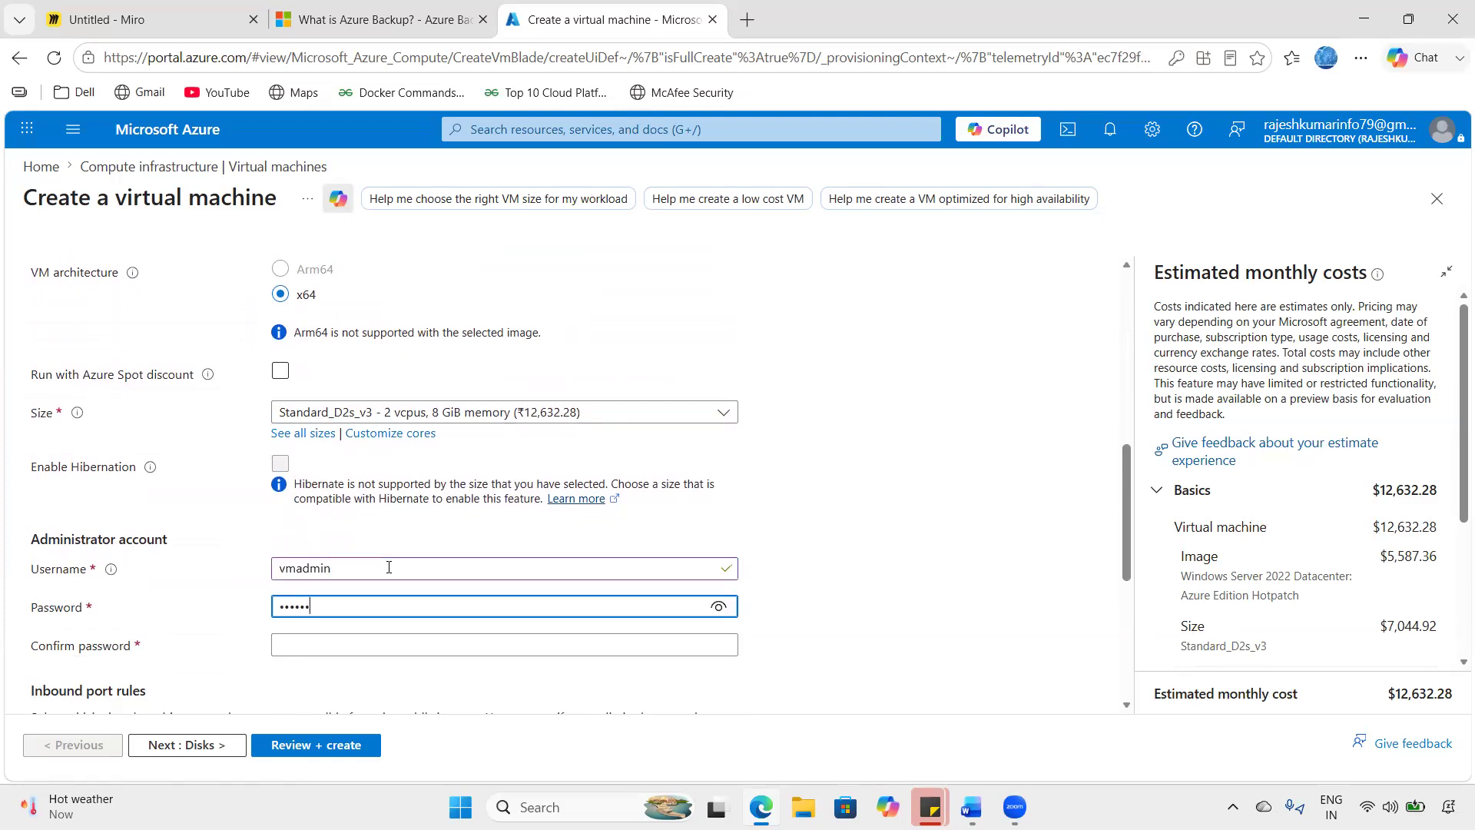
pyautogui.write('••••••')
pyautogui.press('Tab')
pyautogui.write('••••••••••••')
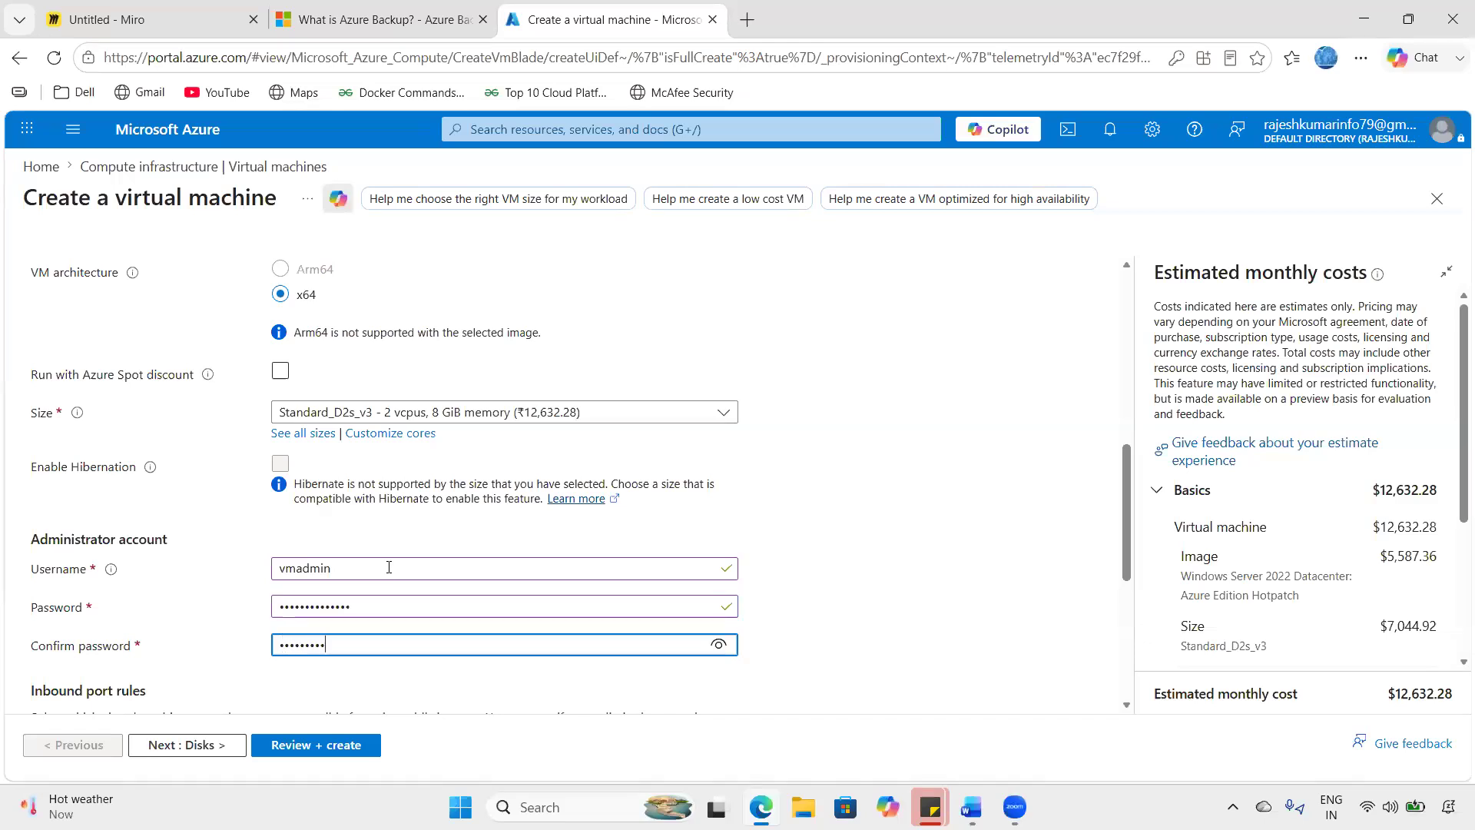
pyautogui.write('••')
# - Keep the default inbound port rules and set the OS disk type to Standard SSD (locally-redundant storage)
pyautogui.scroll(-4, 389, 567)
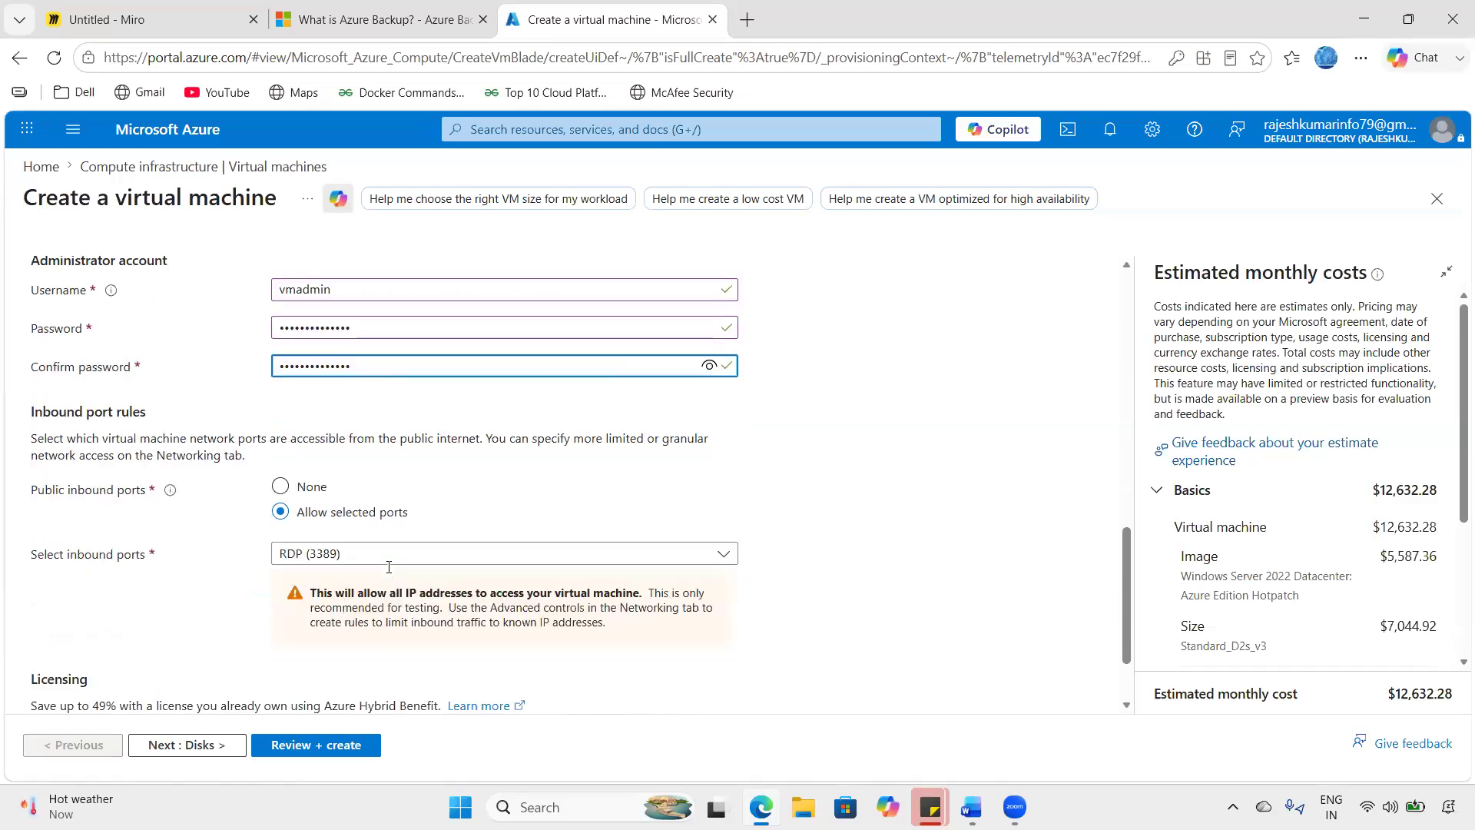
pyautogui.scroll(-1, 246, 641)
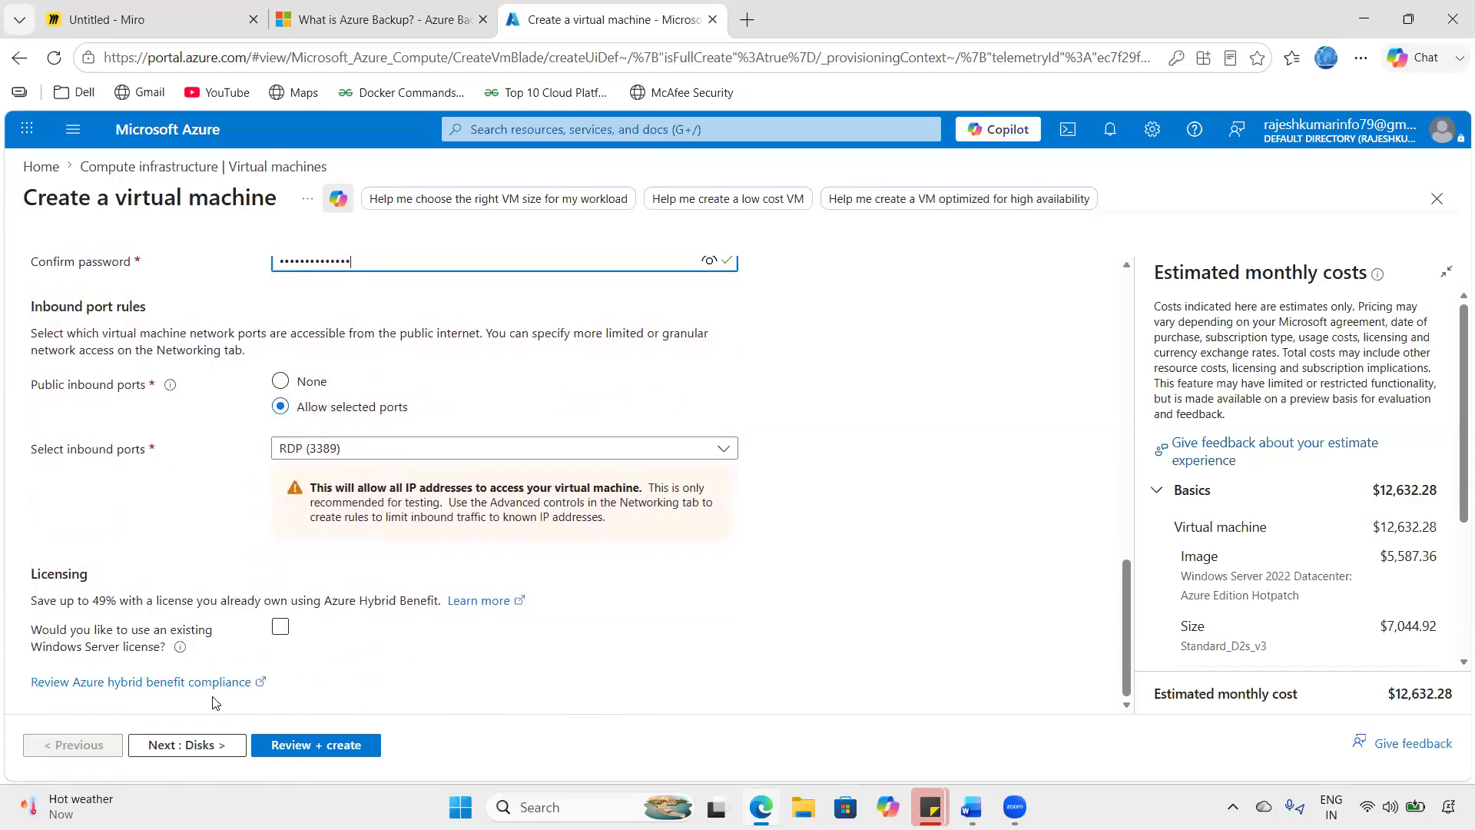
pyautogui.click(195, 748)
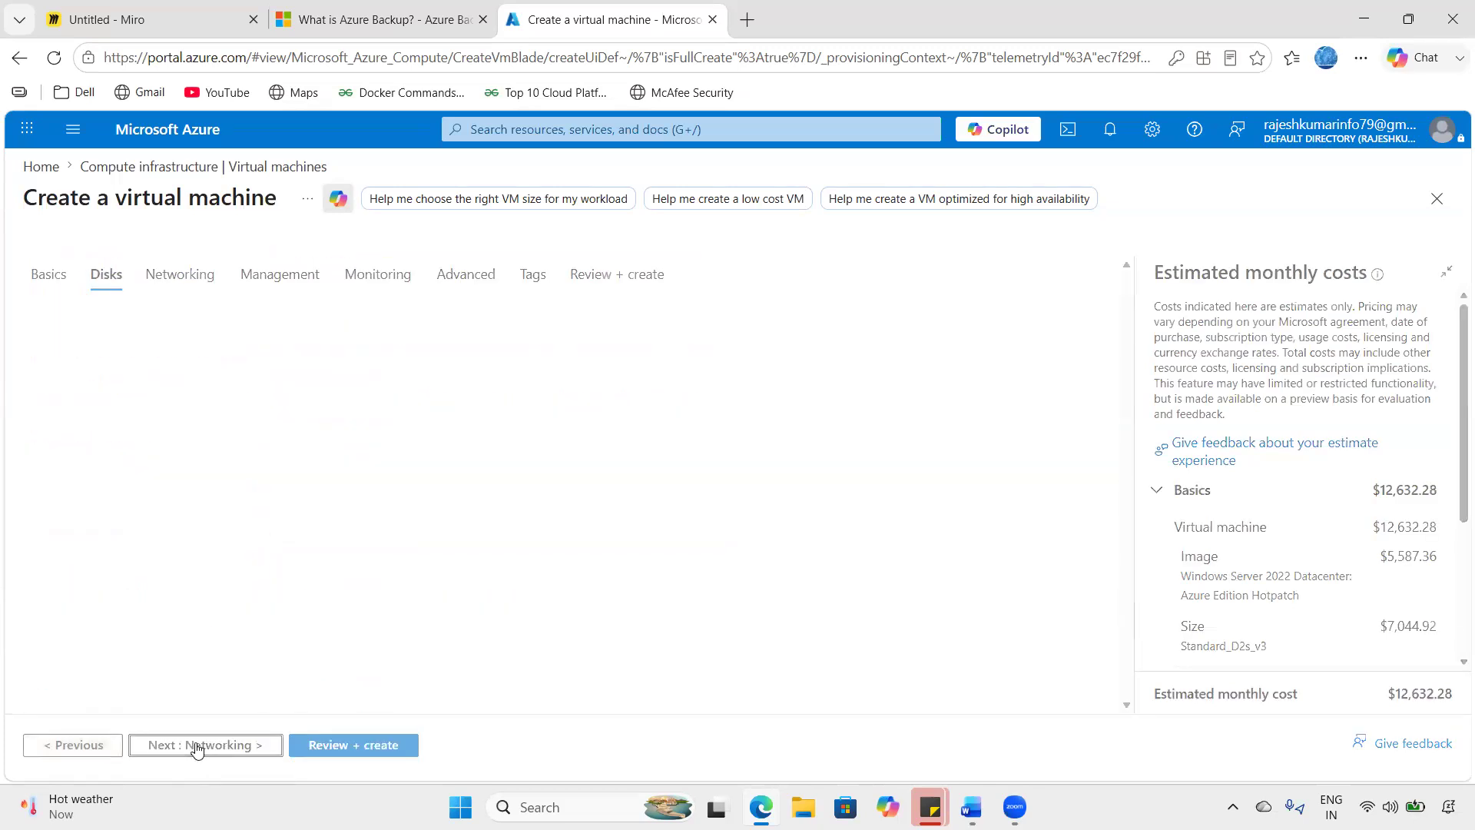
pyautogui.click(354, 631)
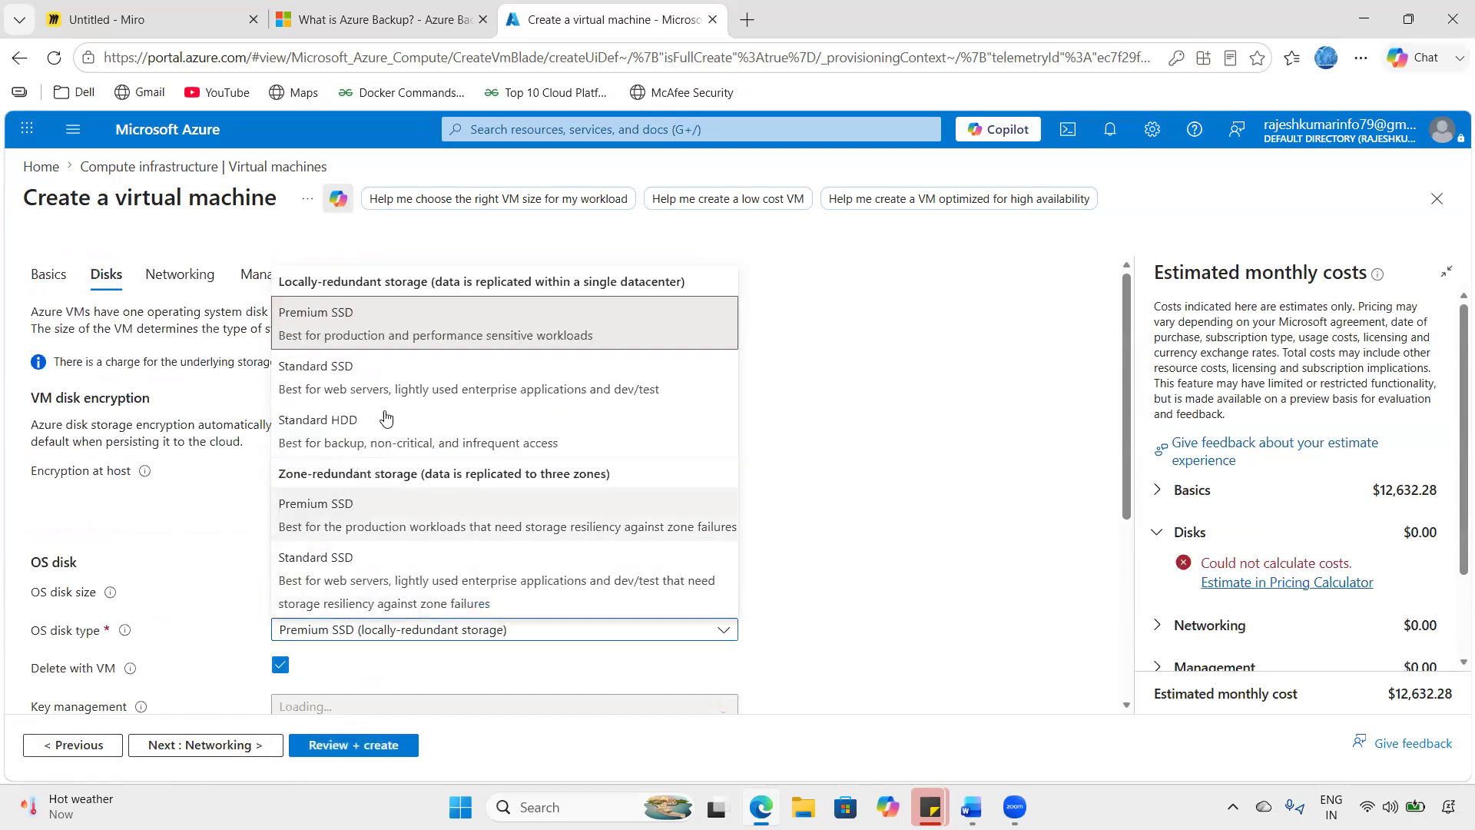
pyautogui.click(417, 398)
pyautogui.scroll(-2, 286, 626)
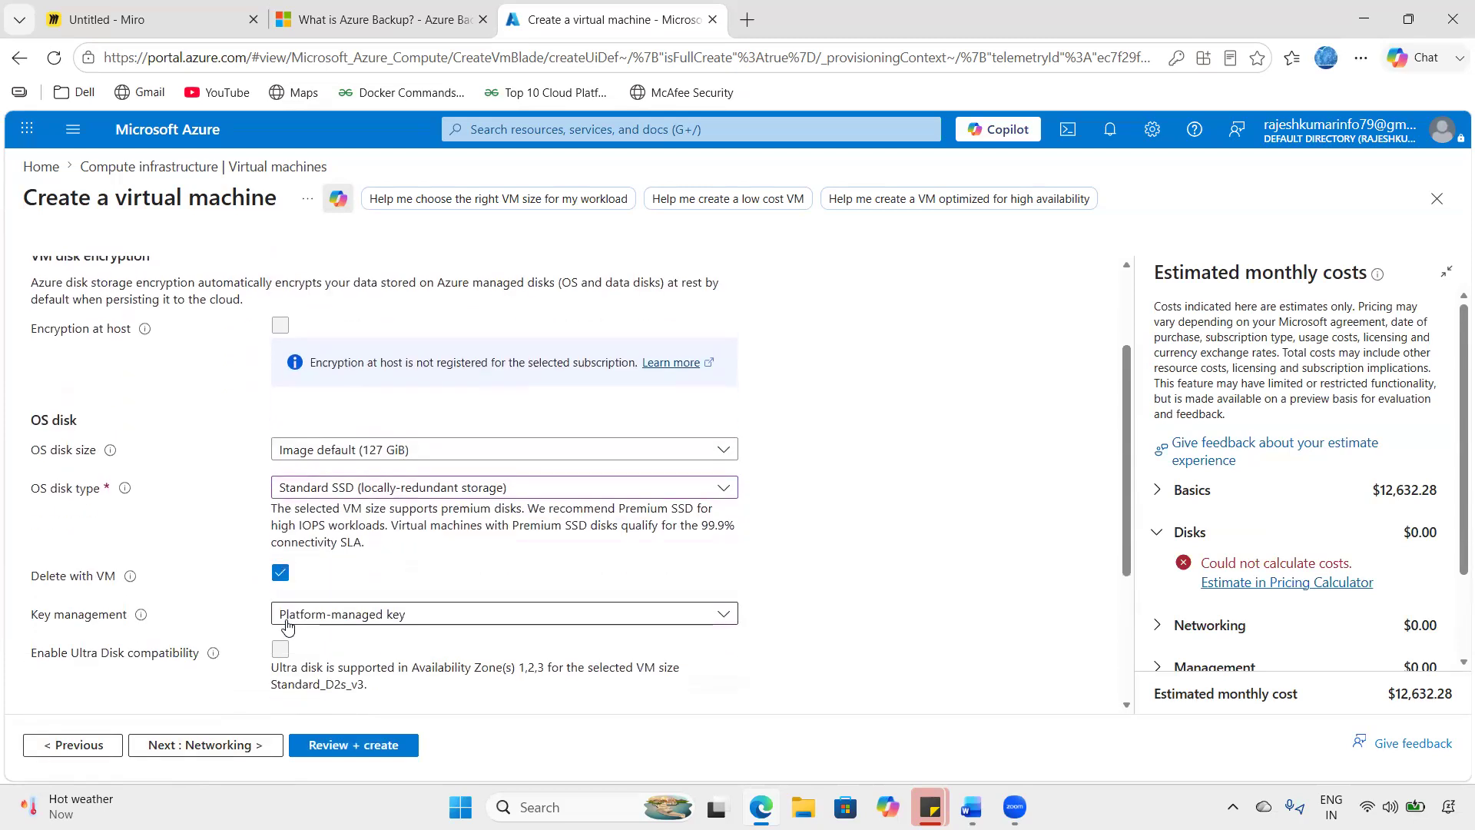
pyautogui.scroll(-3, 287, 626)
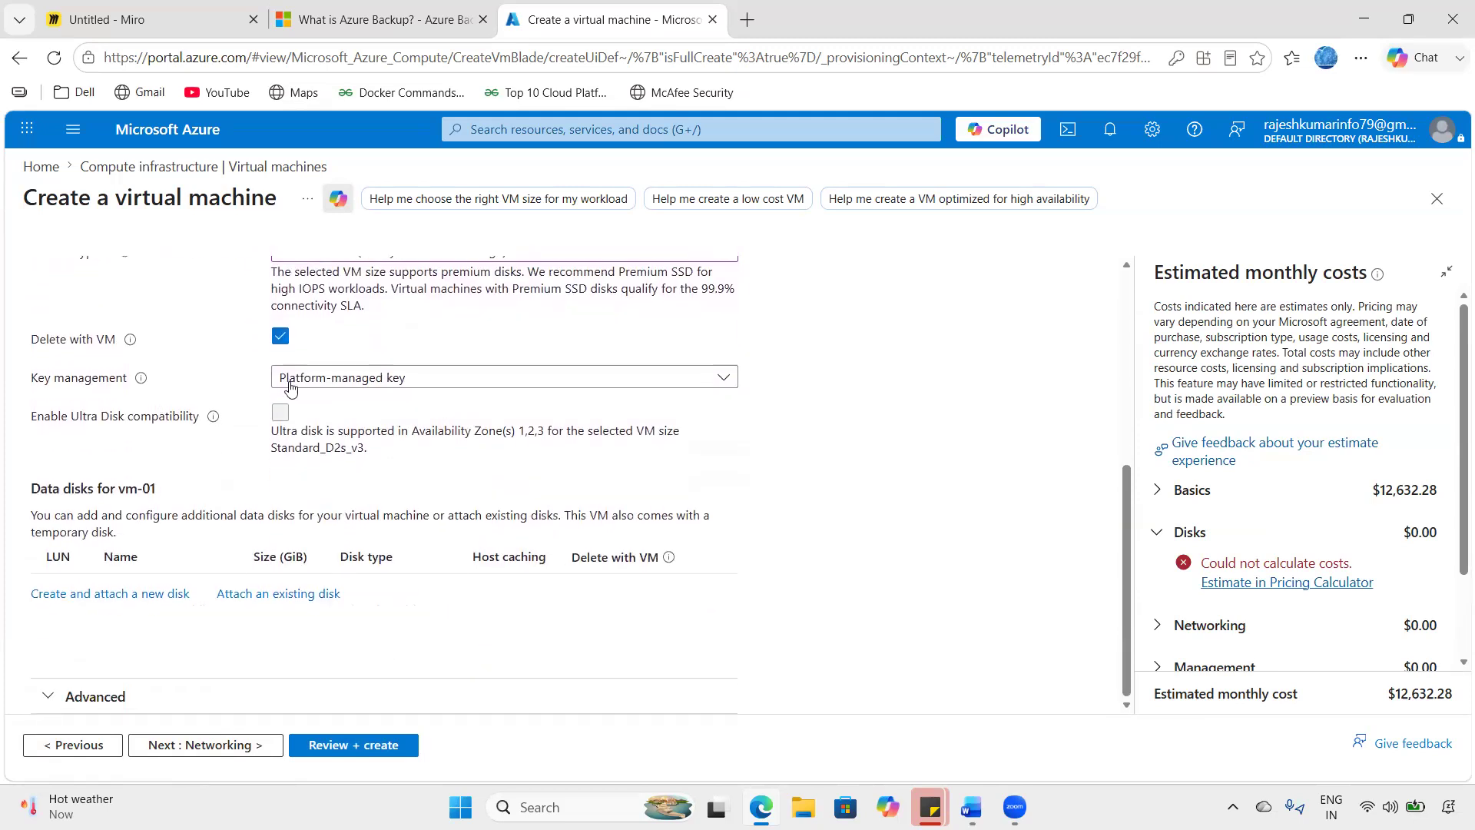
pyautogui.moveTo(37, 378); pyautogui.dragTo(242, 374)
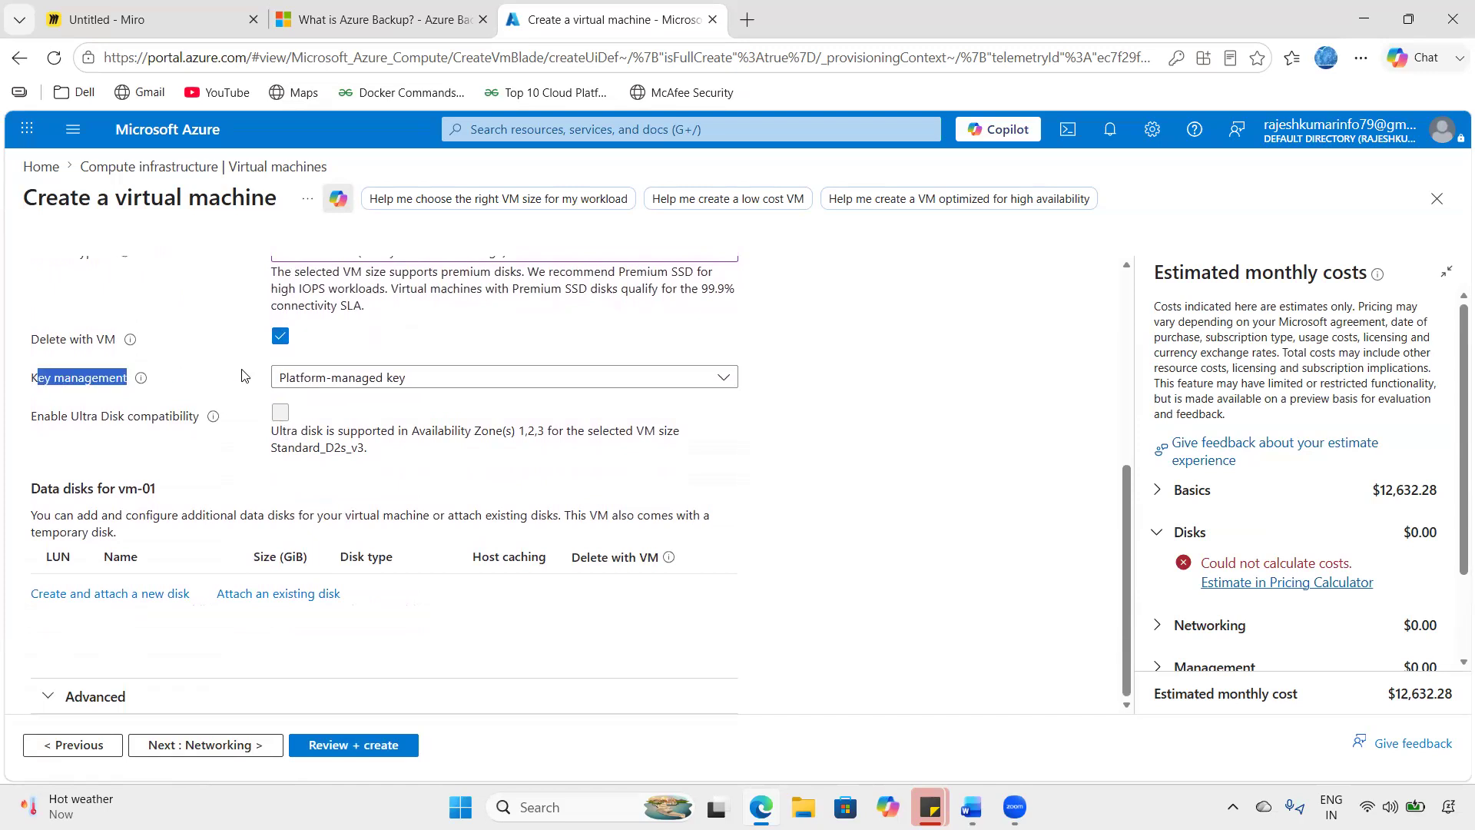
pyautogui.click(891, 566)
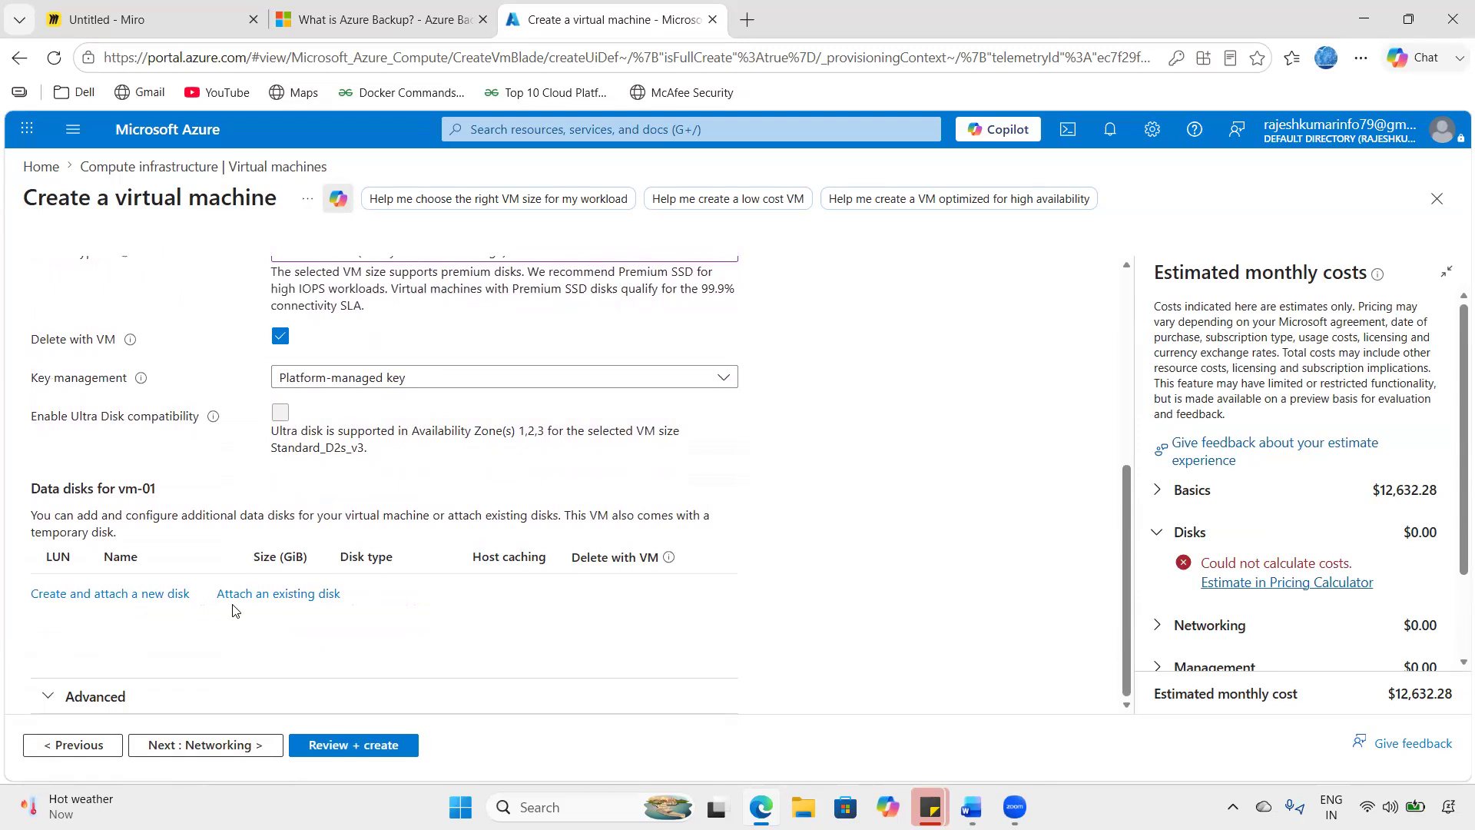
# - Continue to the networking settings and create a new virtual network named "vnet-01" with the default address space and subnet
pyautogui.click(205, 745)
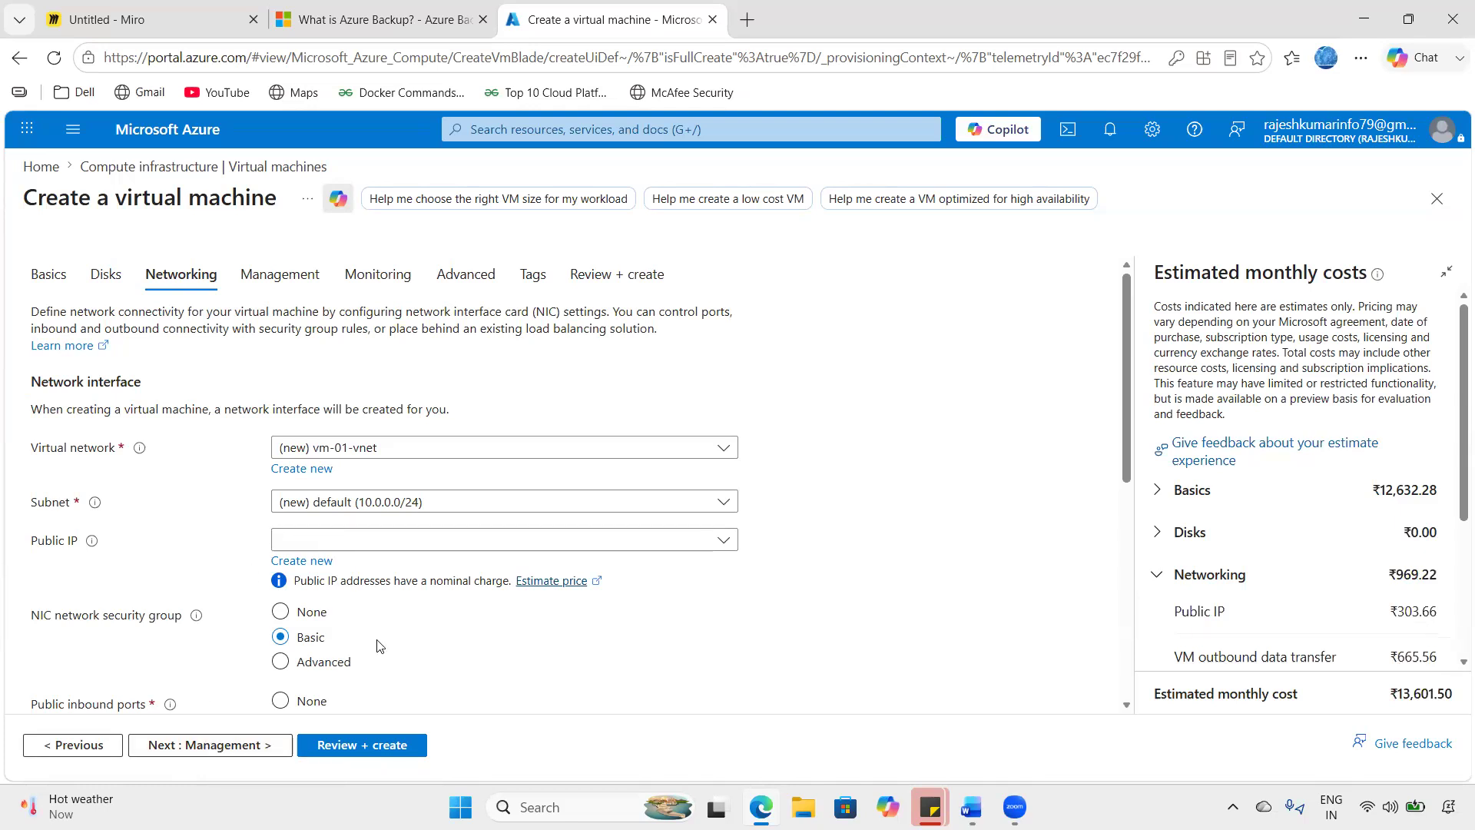
pyautogui.scroll(-1, 371, 646)
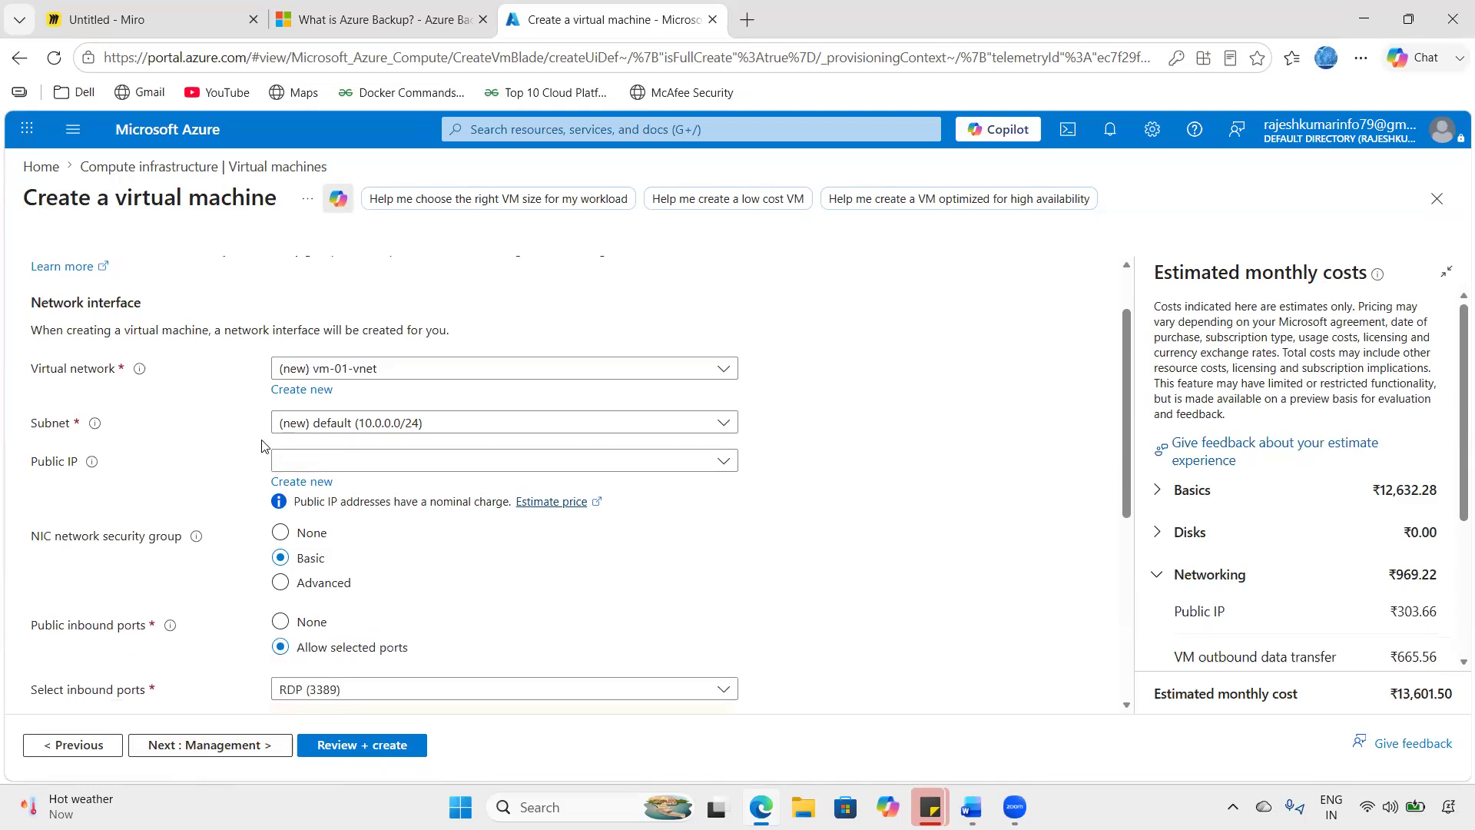
pyautogui.click(315, 389)
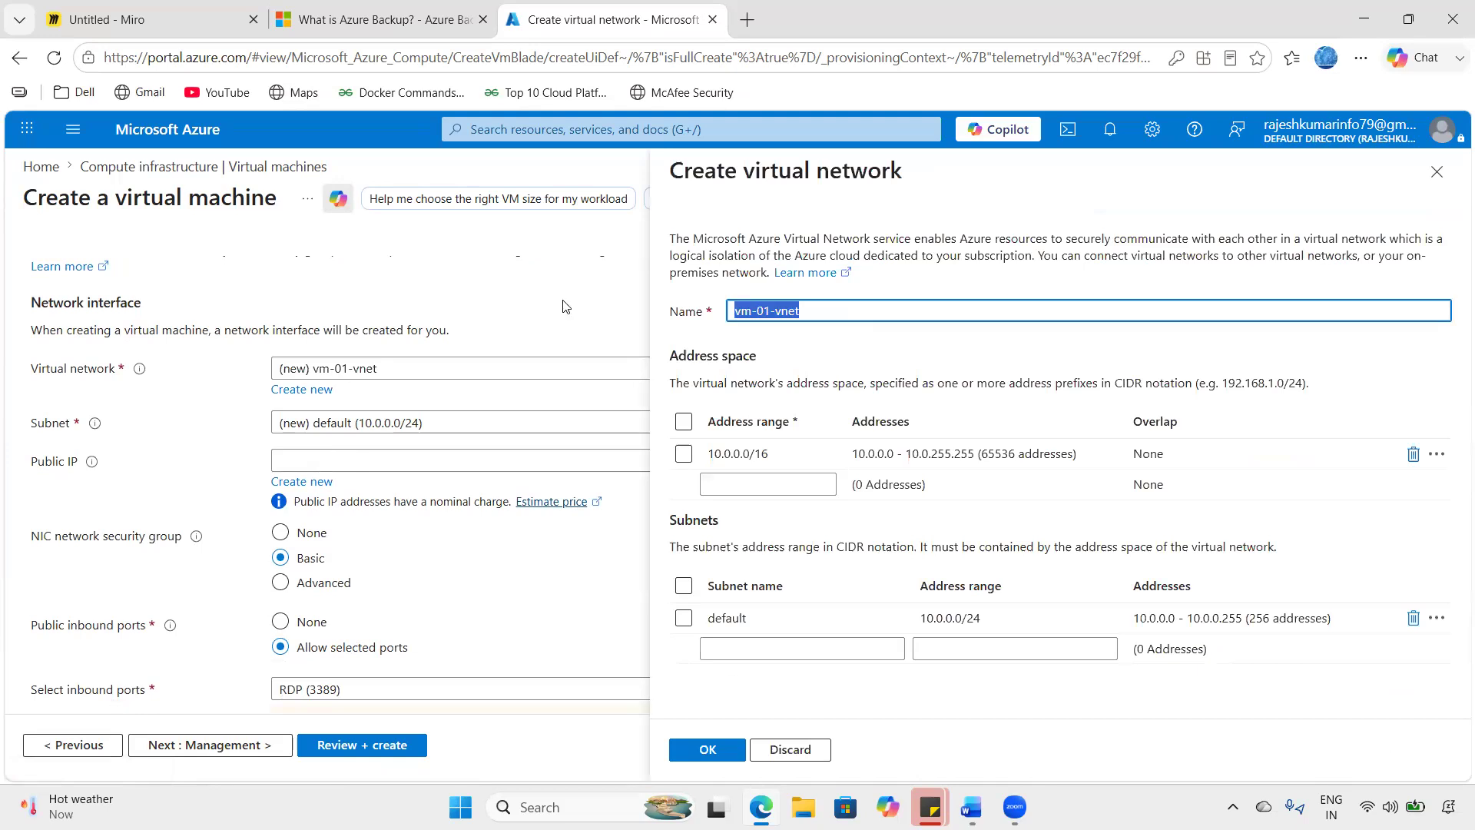
pyautogui.write('vnet-01')
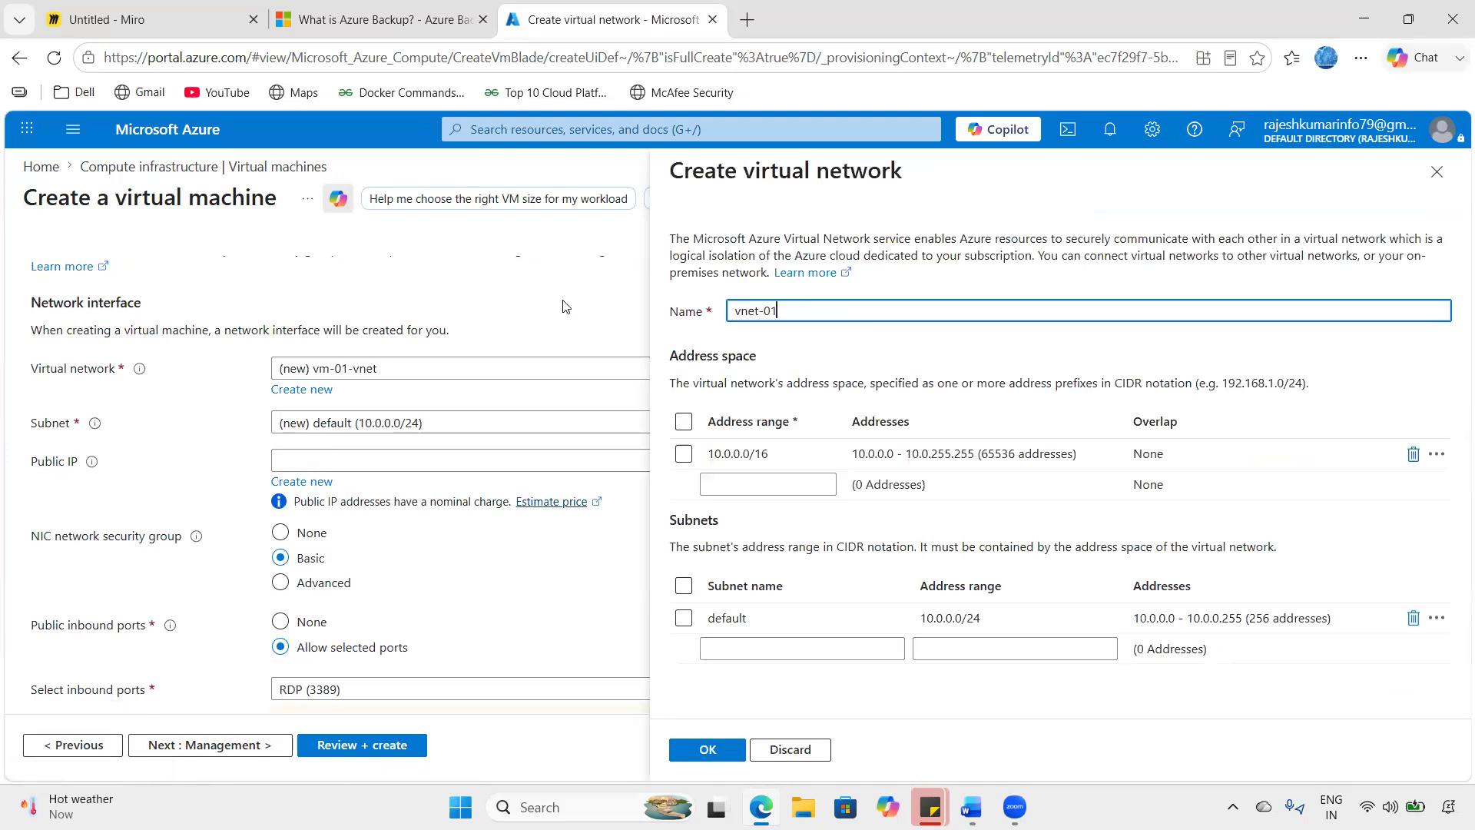
pyautogui.click(714, 751)
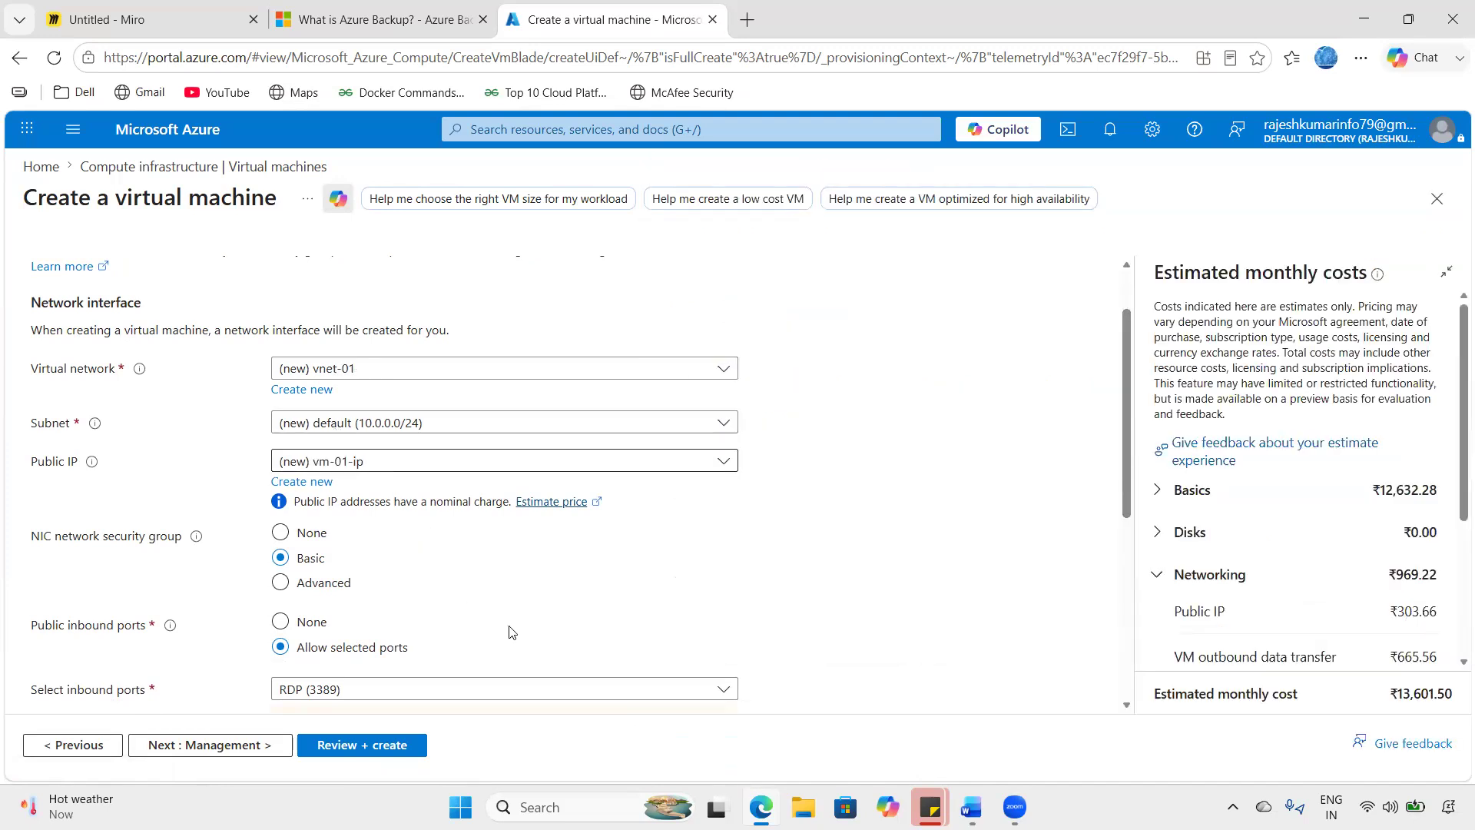
# - Keep the default networking, management, monitoring and advanced settings, and leave the tag name and value empty
pyautogui.scroll(-1, 509, 631)
pyautogui.scroll(-5, 509, 631)
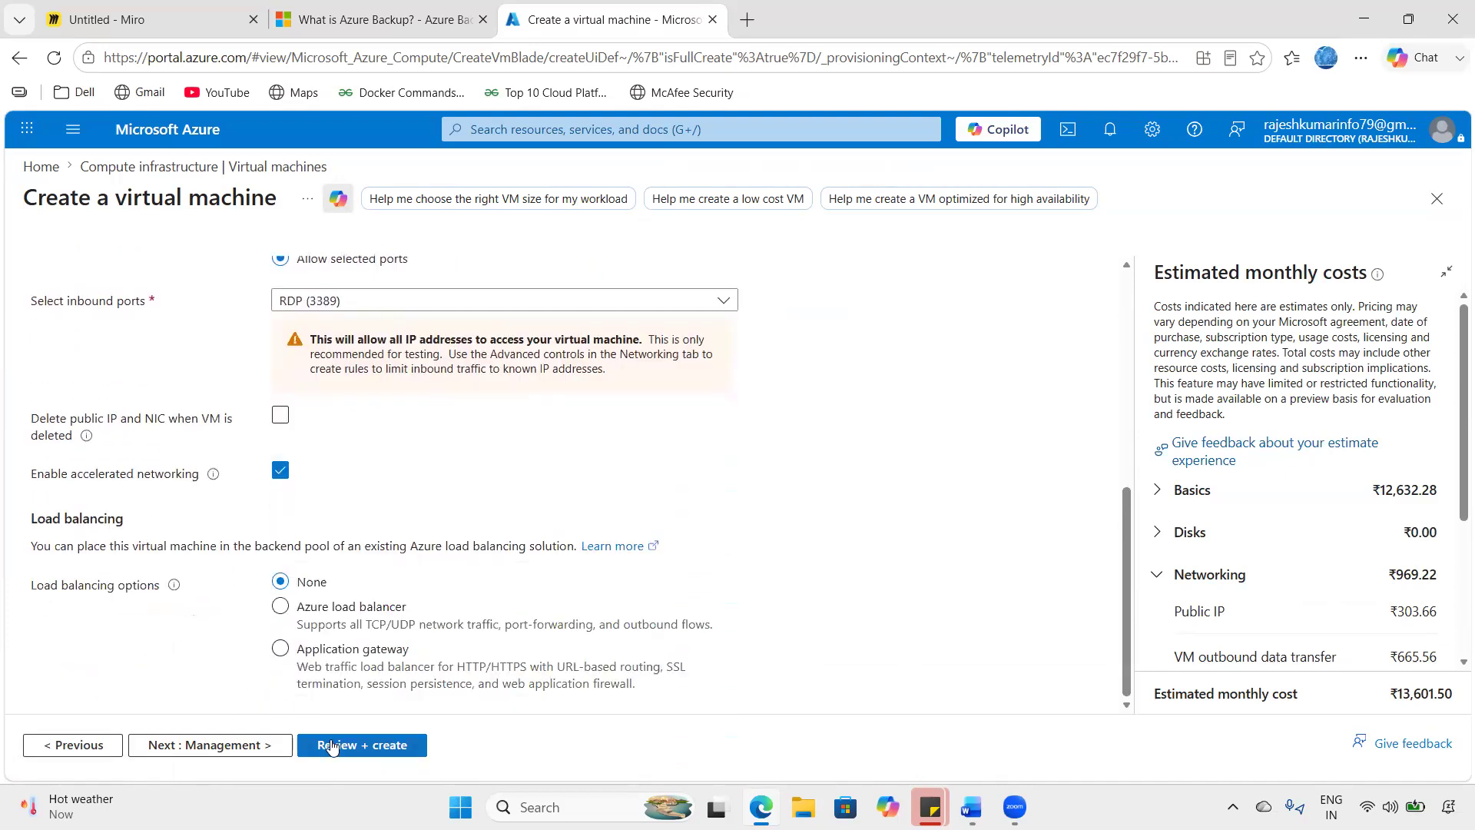
pyautogui.click(234, 745)
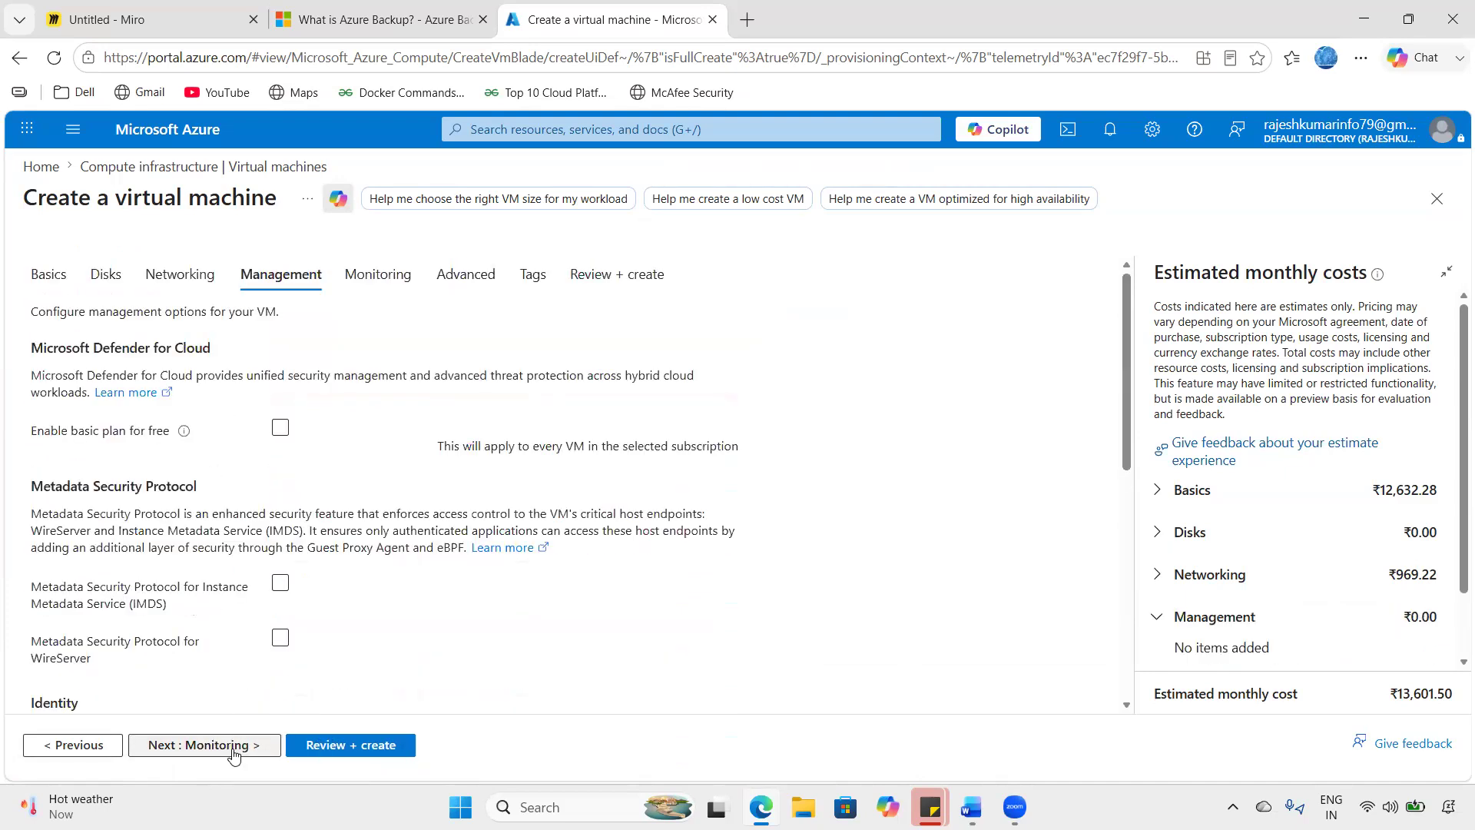
pyautogui.click(234, 745)
pyautogui.click(233, 747)
pyautogui.click(234, 747)
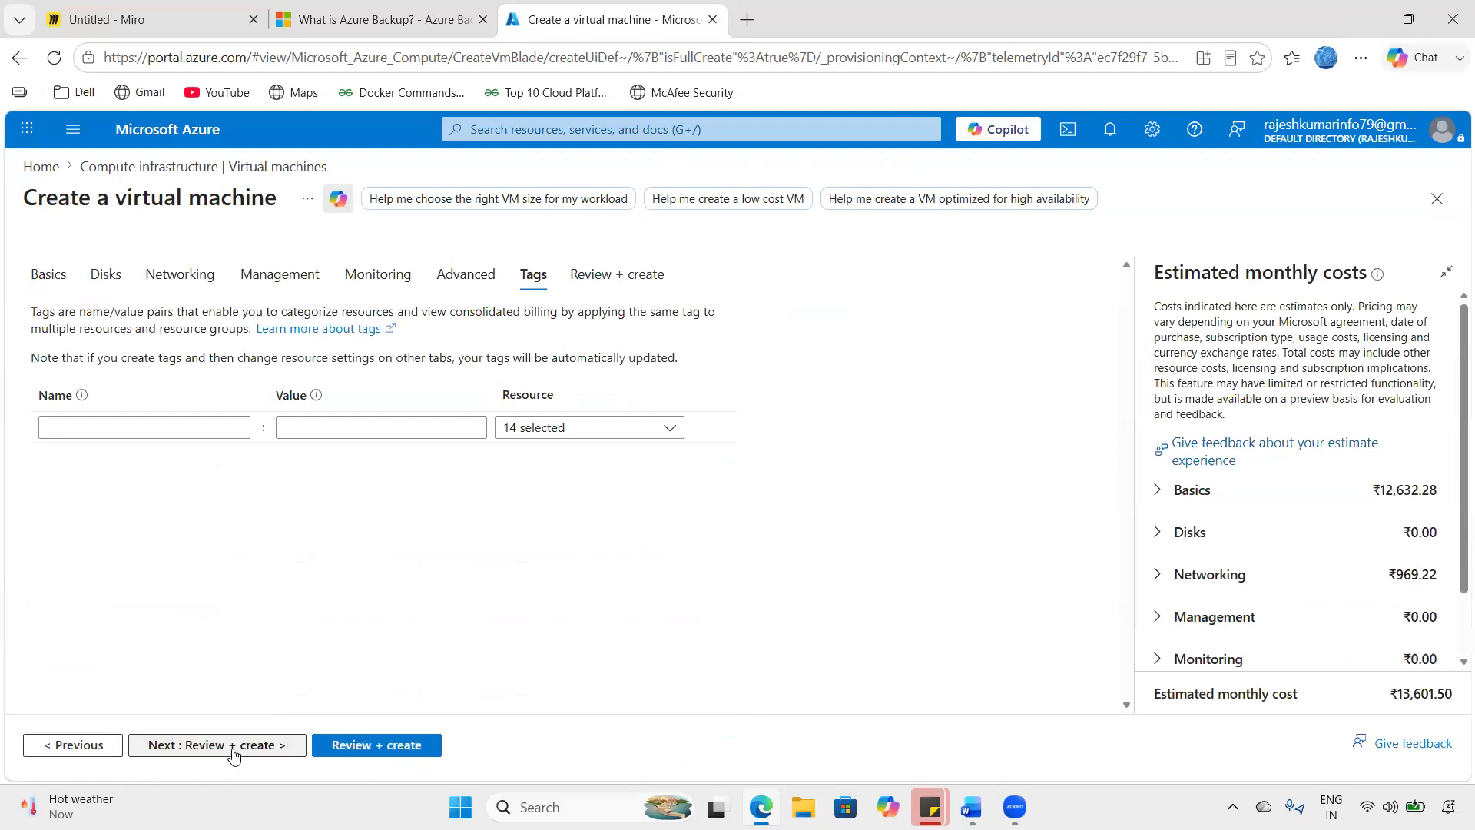
pyautogui.click(154, 427)
pyautogui.click(313, 425)
pyautogui.click(331, 586)
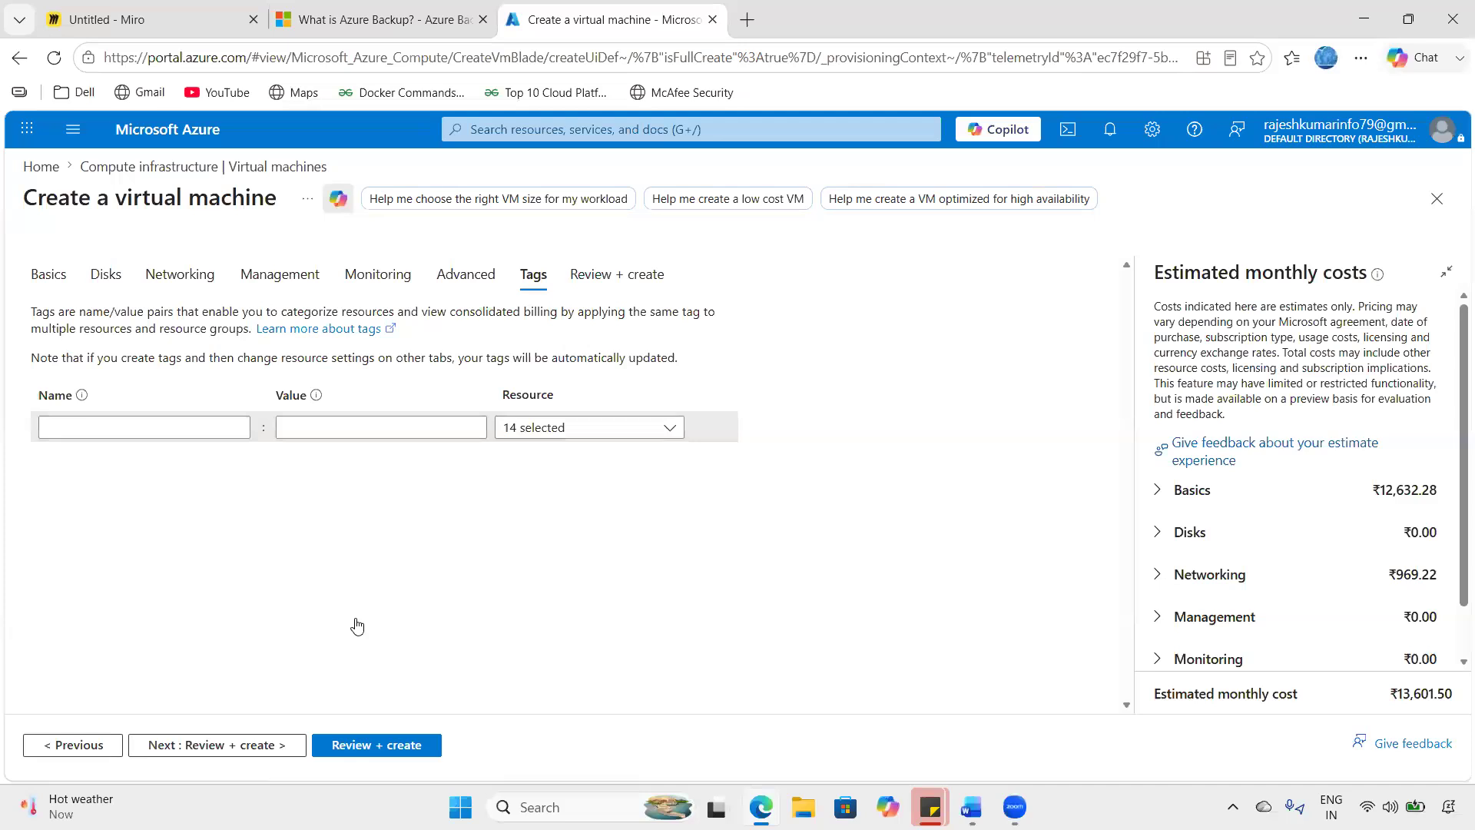
# - Validate the configuration, create the virtual machine and open the portal notifications to follow the deployment
pyautogui.click(361, 752)
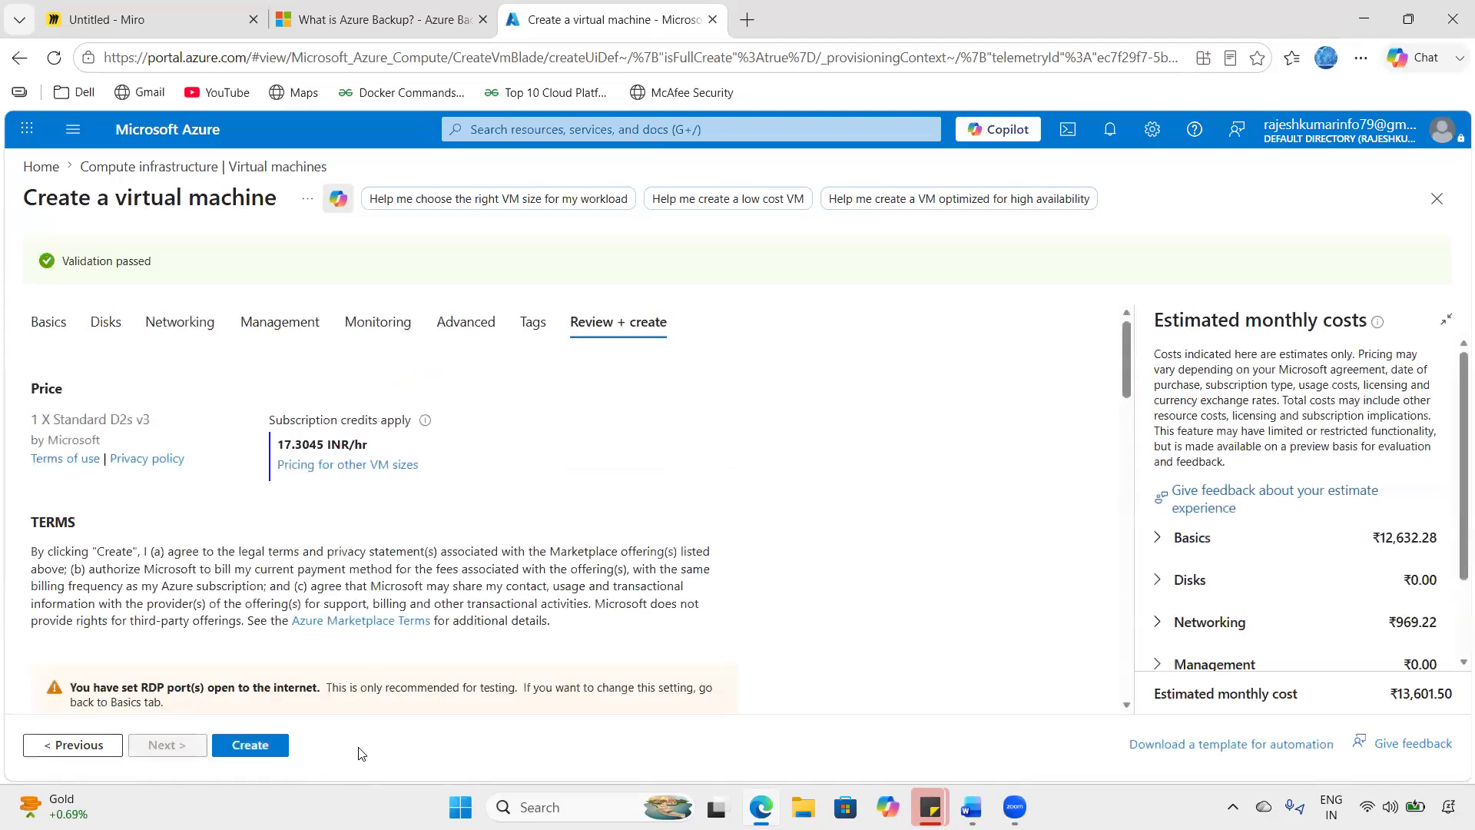
pyautogui.click(278, 749)
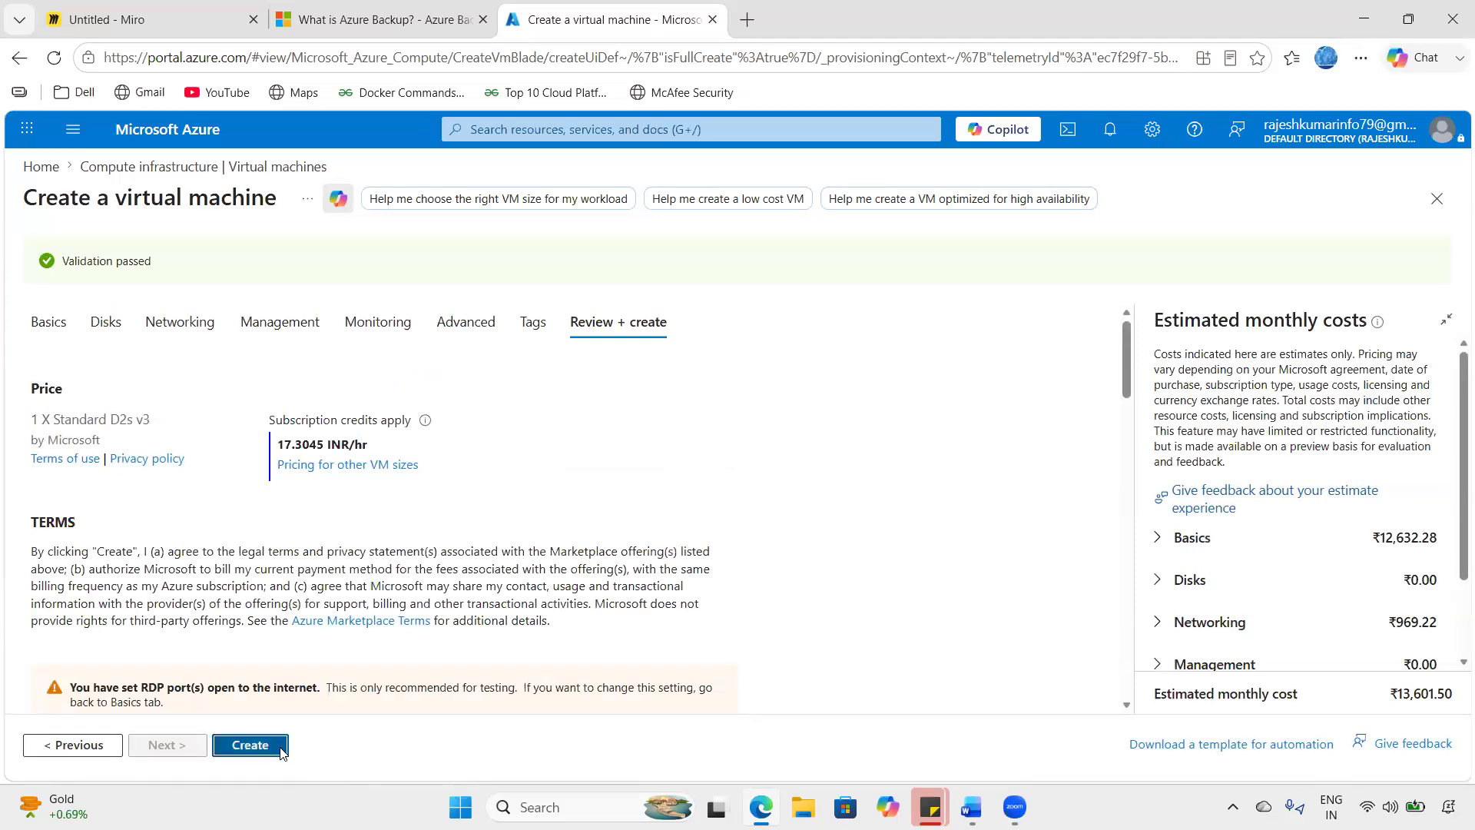
pyautogui.click(1110, 131)
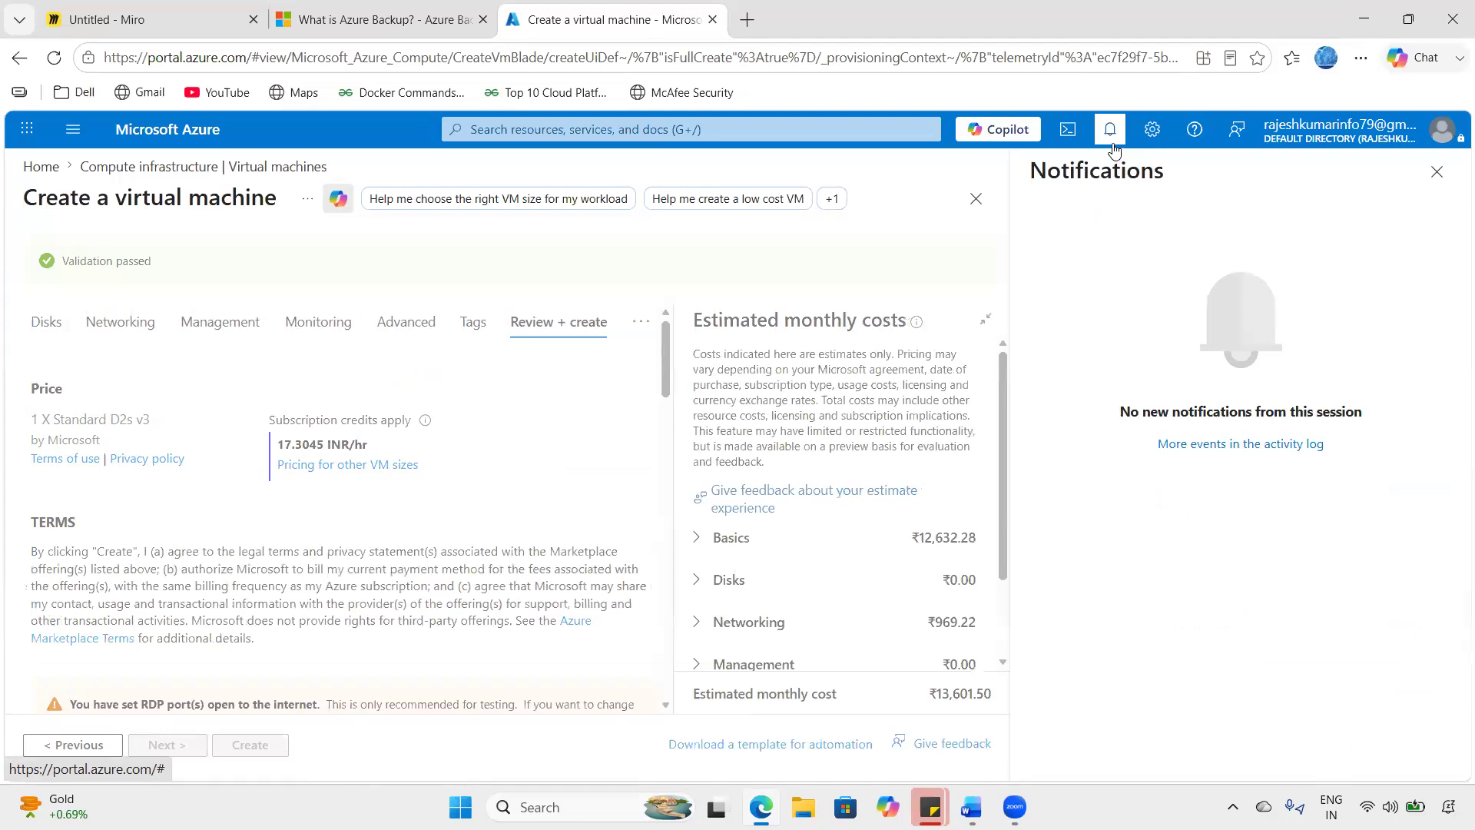
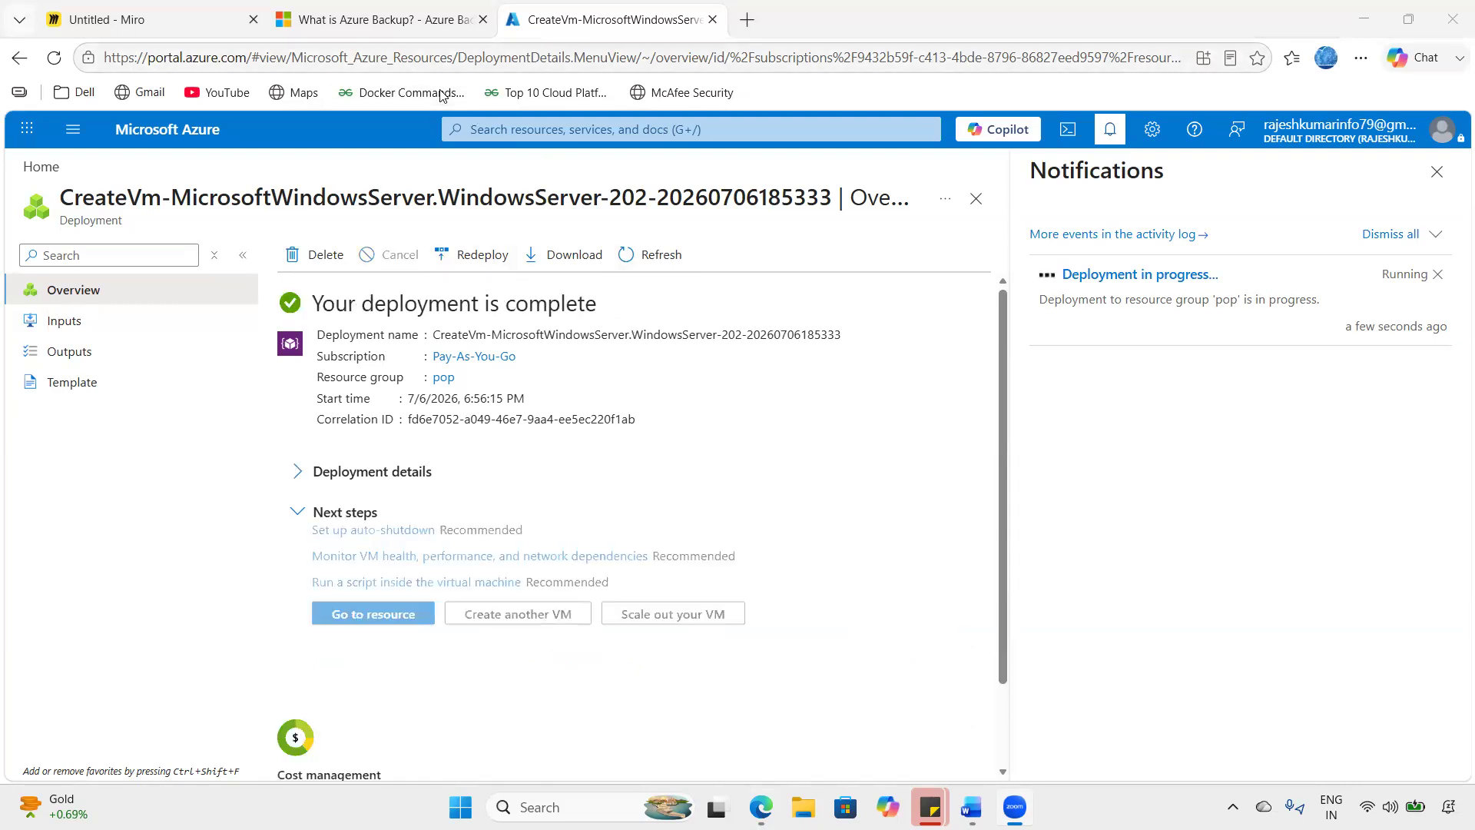
# - Open the virtual machine vm-01 from the virtual machines list, expand its view and show its disk settings
pyautogui.click(217, 146)
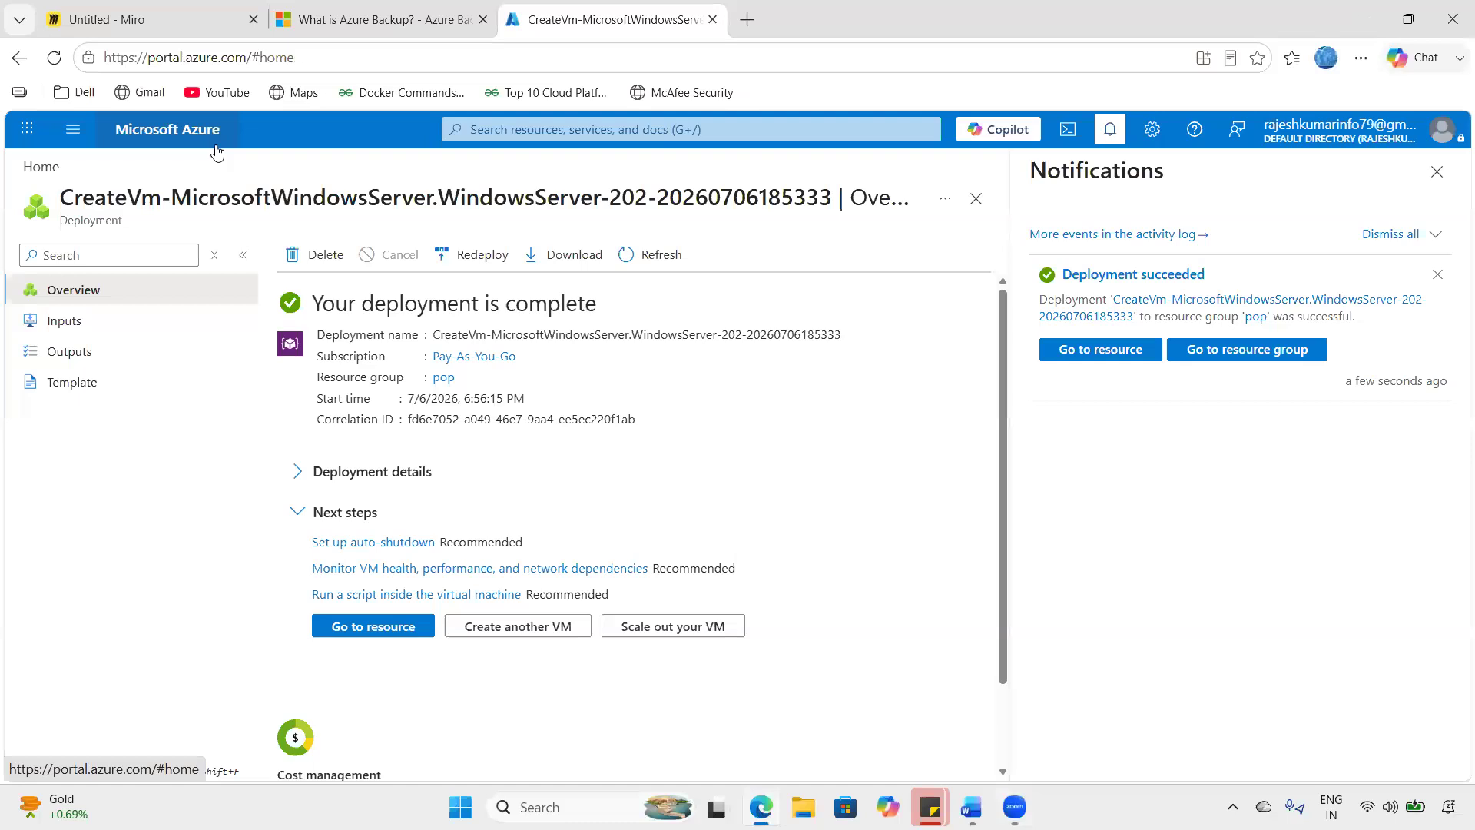
pyautogui.click(372, 265)
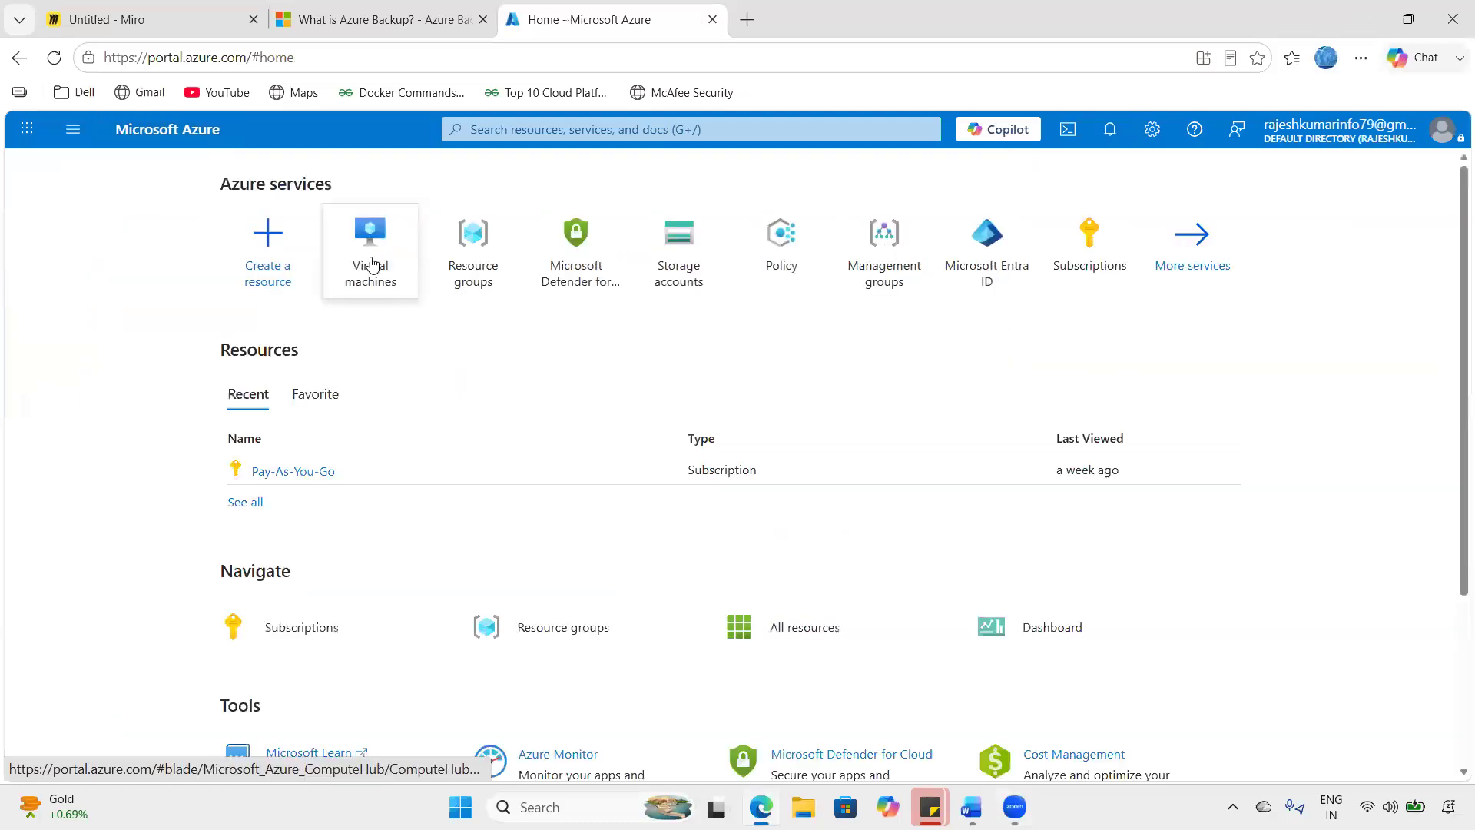
pyautogui.click(372, 265)
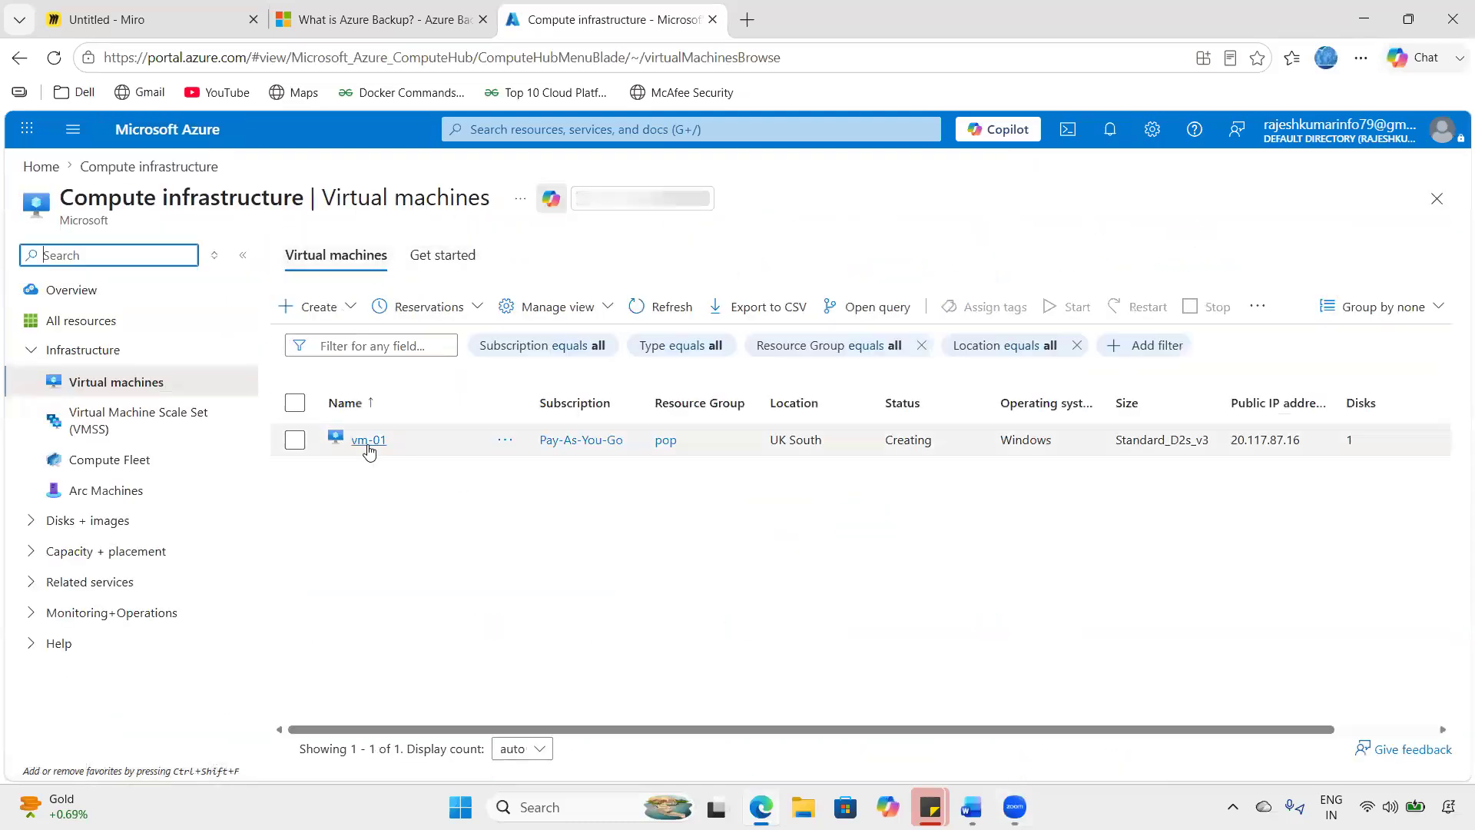
pyautogui.click(366, 440)
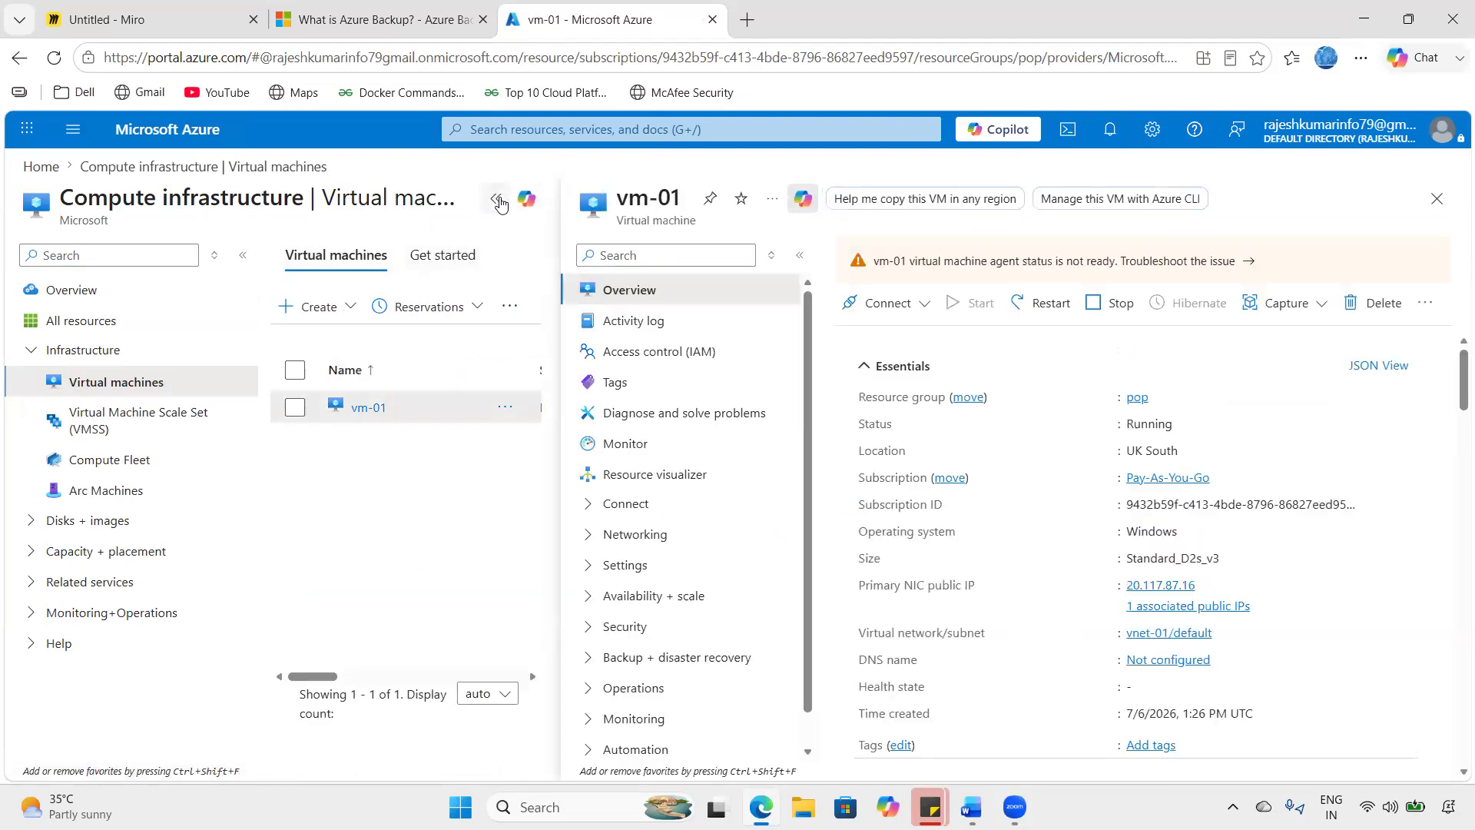
pyautogui.click(495, 198)
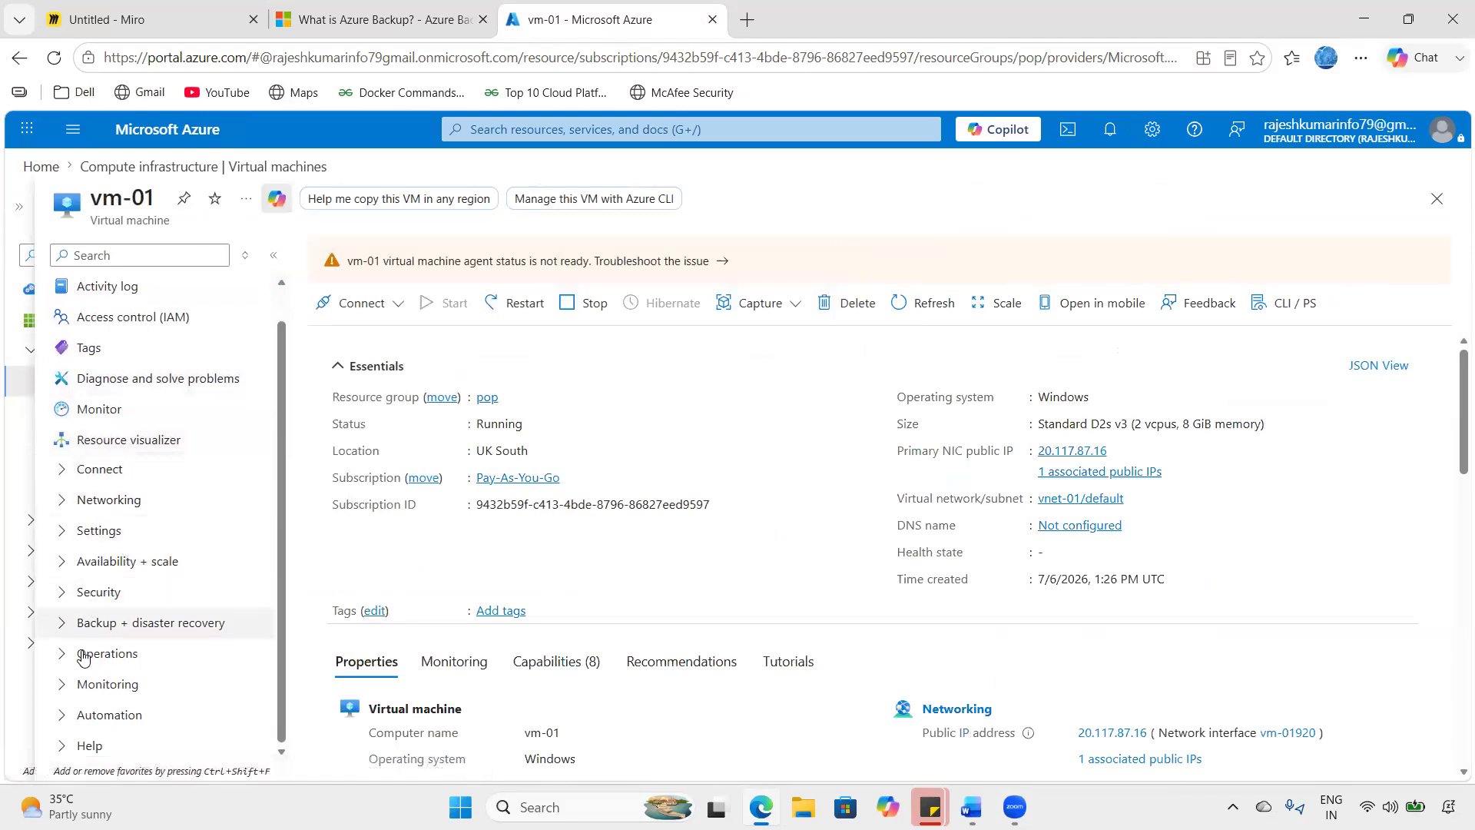
pyautogui.click(83, 532)
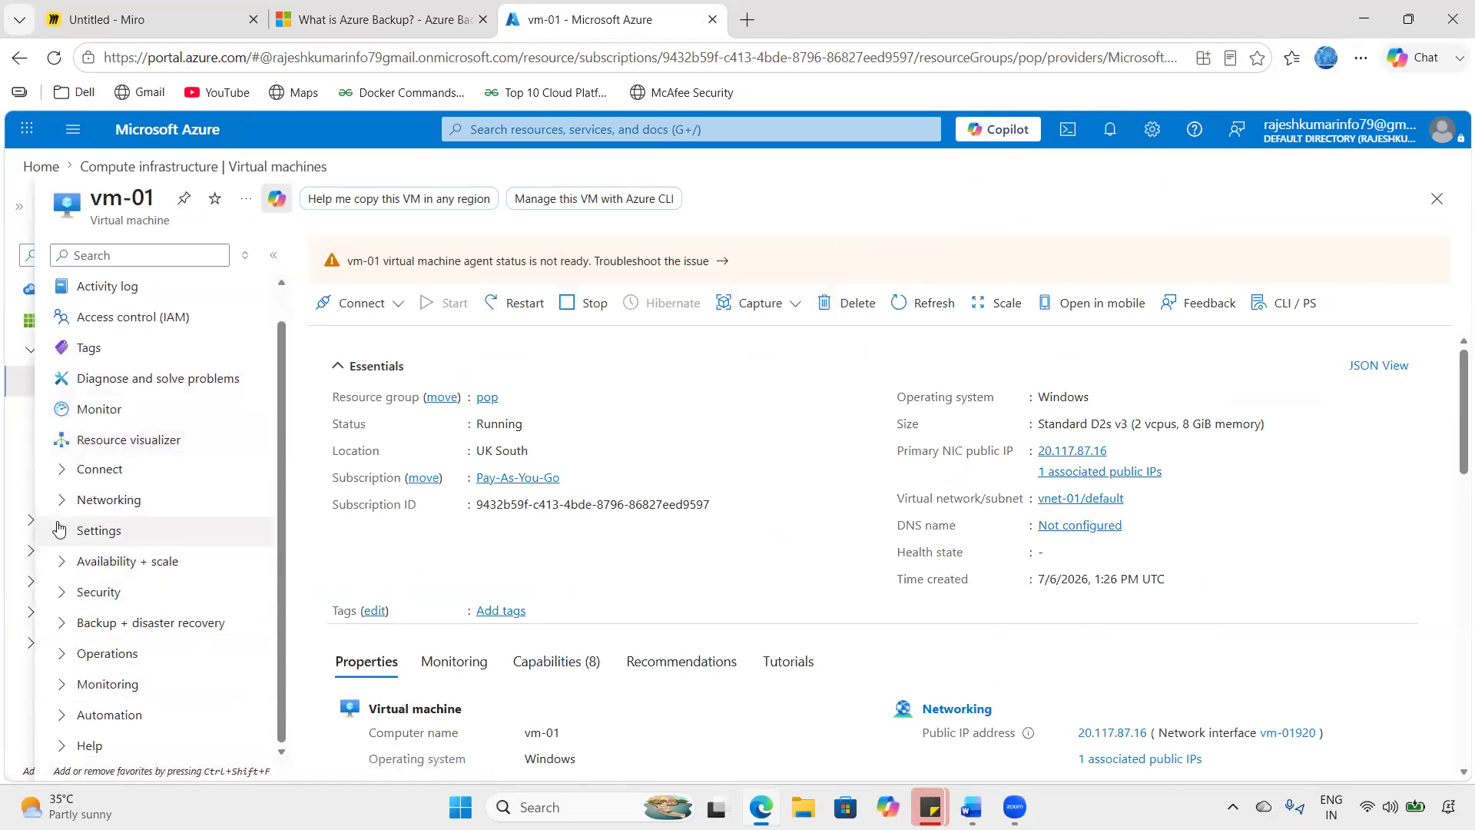
pyautogui.click(127, 564)
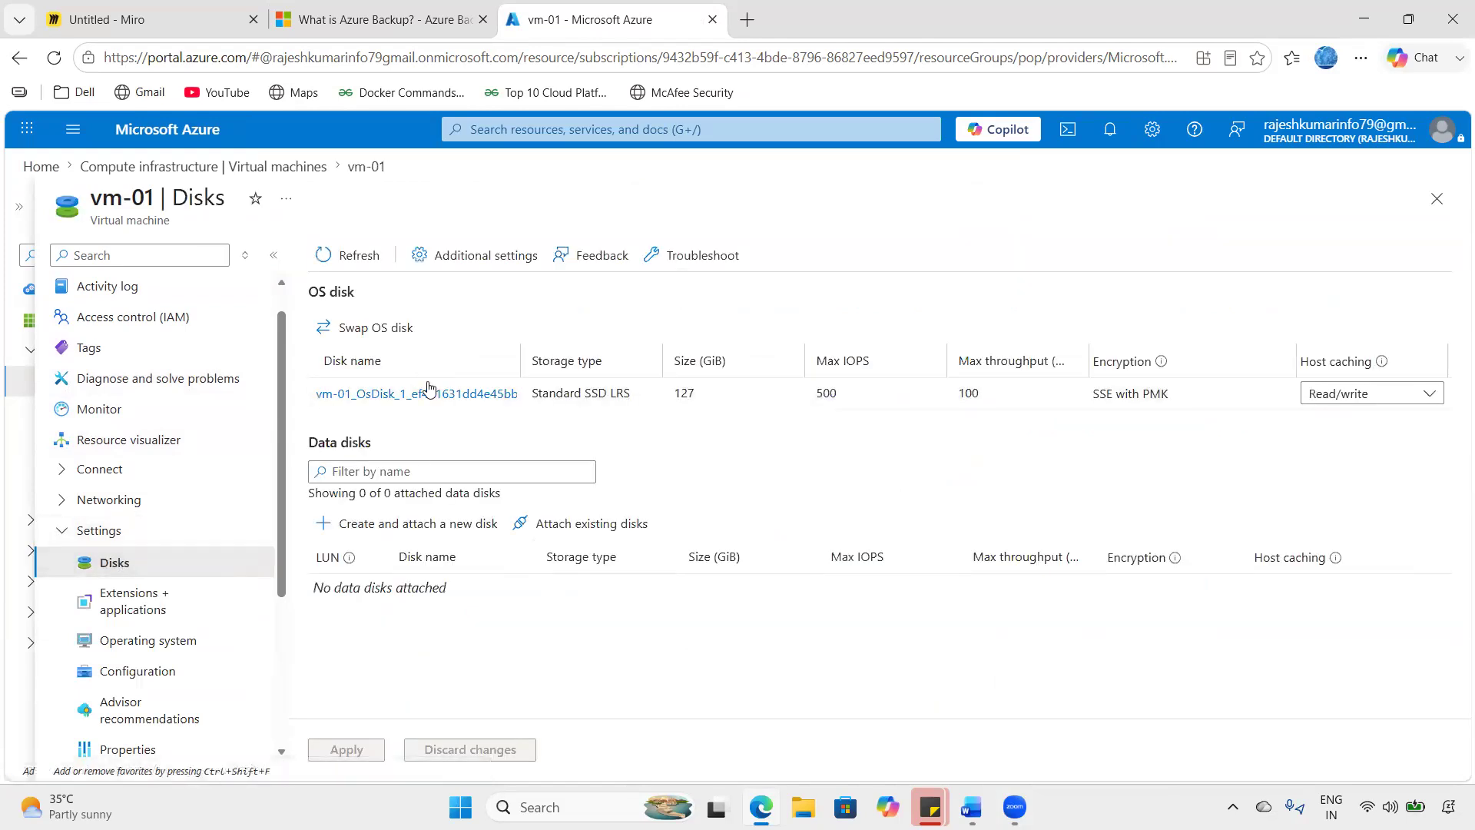
# - Create and attach a new 4 GiB Premium SSD data disk named "datadisk01" to vm-01 and apply the change
pyautogui.click(370, 521)
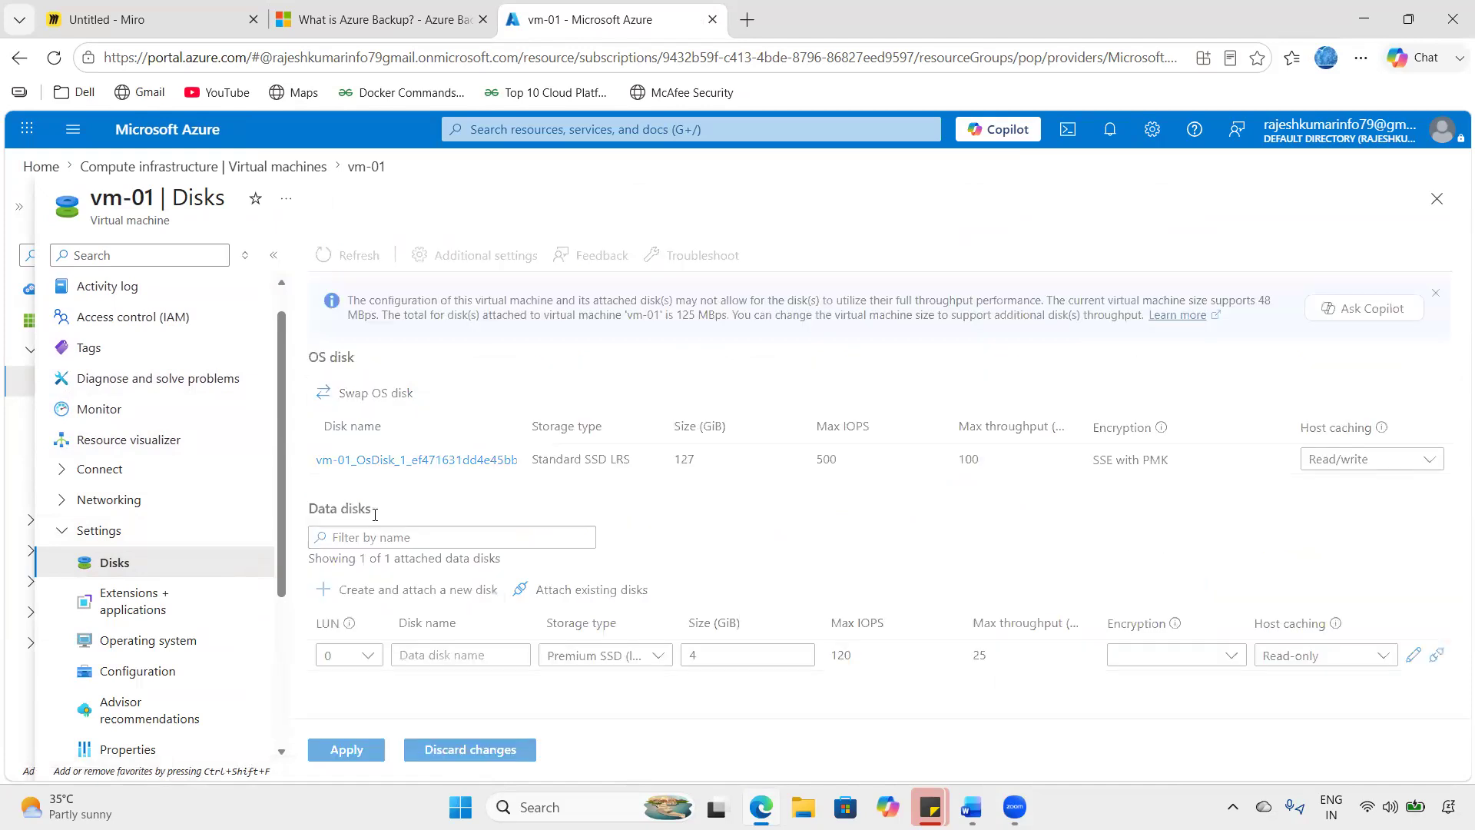
pyautogui.click(415, 662)
pyautogui.write('da')
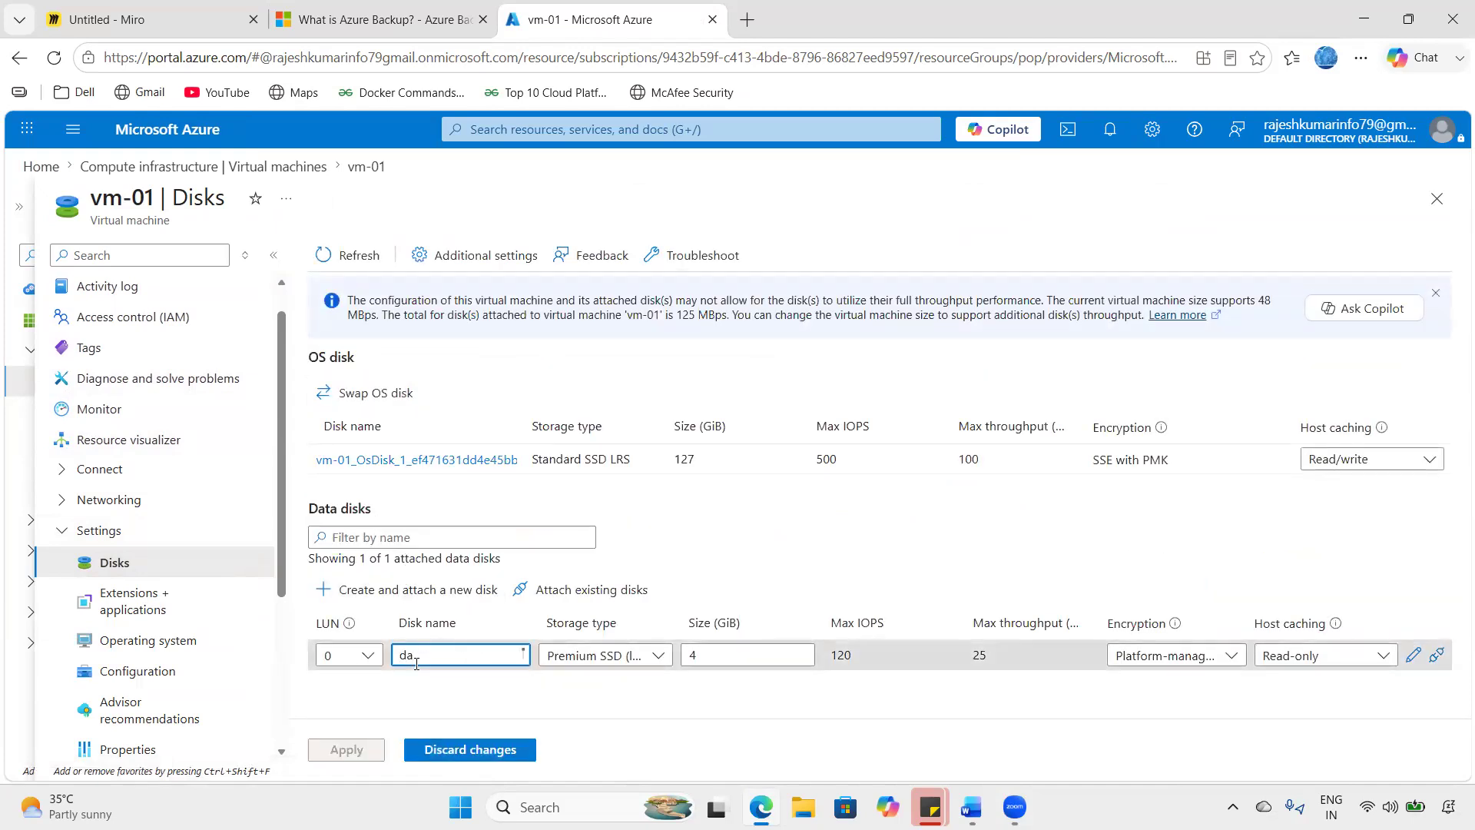
pyautogui.write('tadisk01')
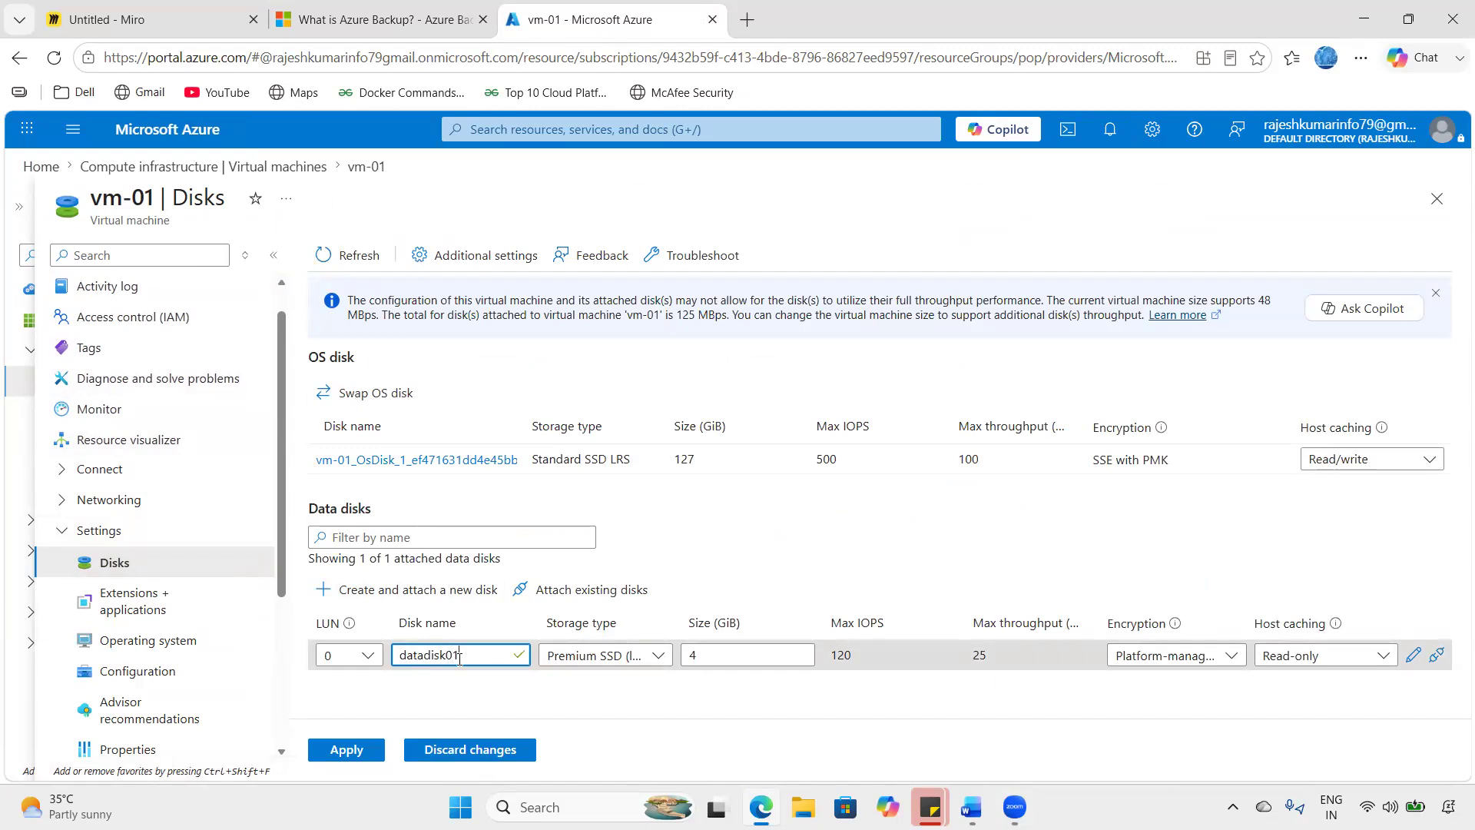
pyautogui.click(600, 661)
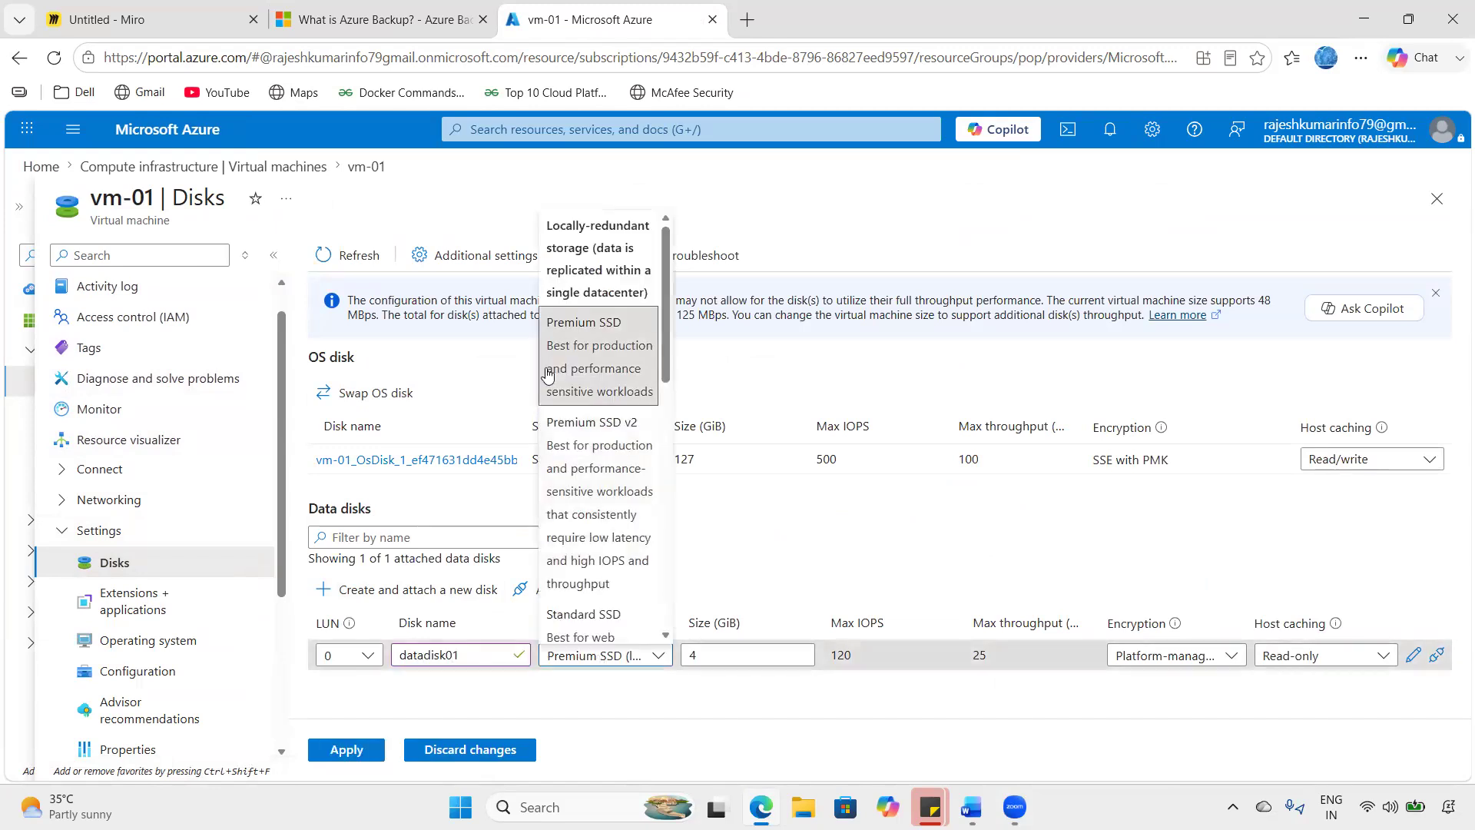
pyautogui.click(622, 369)
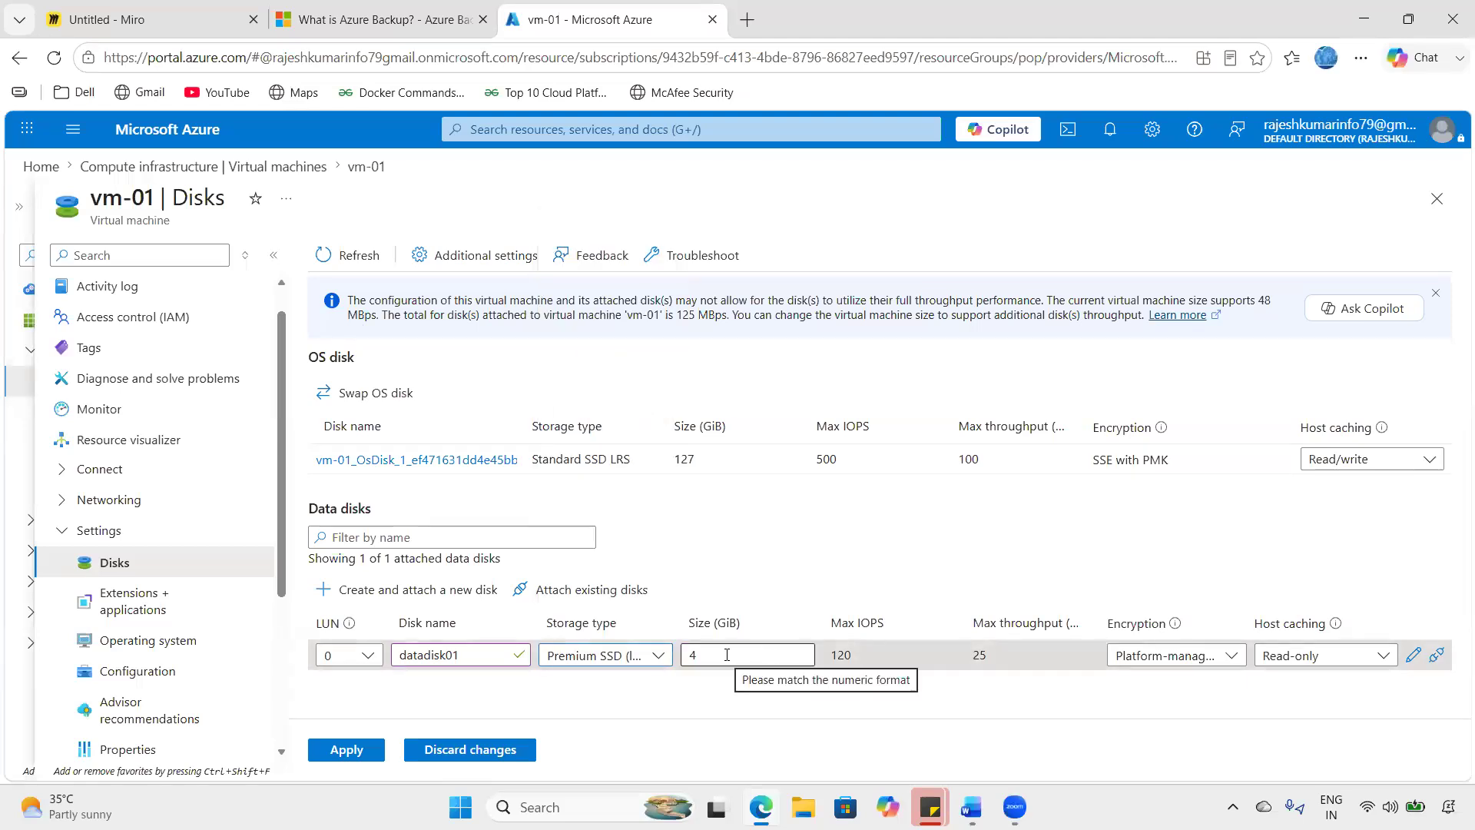
pyautogui.click(361, 750)
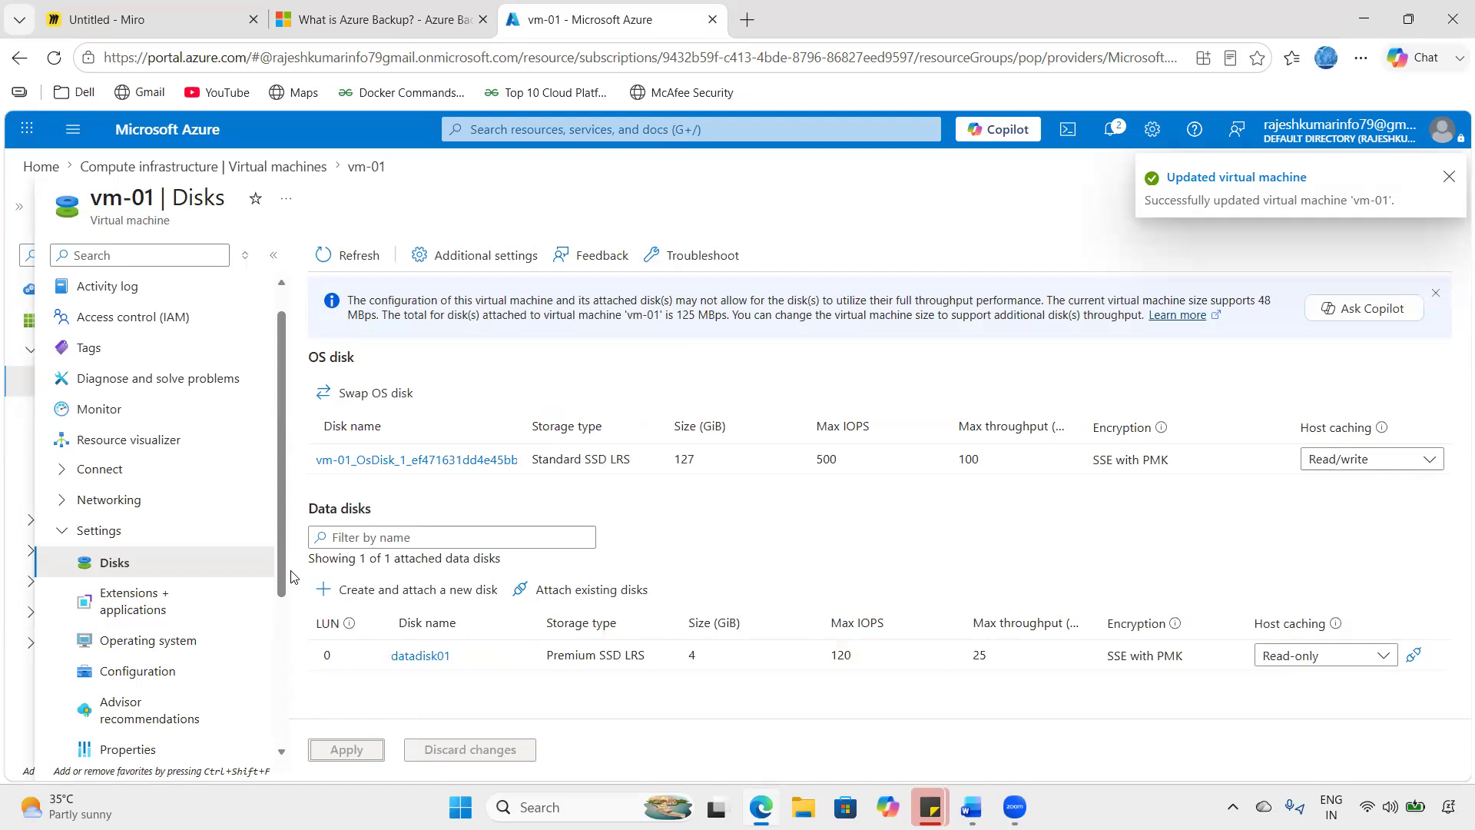
# - Return to the overview of vm-01, download its RDP file from the connection settings, keep the file and open it
pyautogui.scroll(1, 128, 350)
pyautogui.click(137, 320)
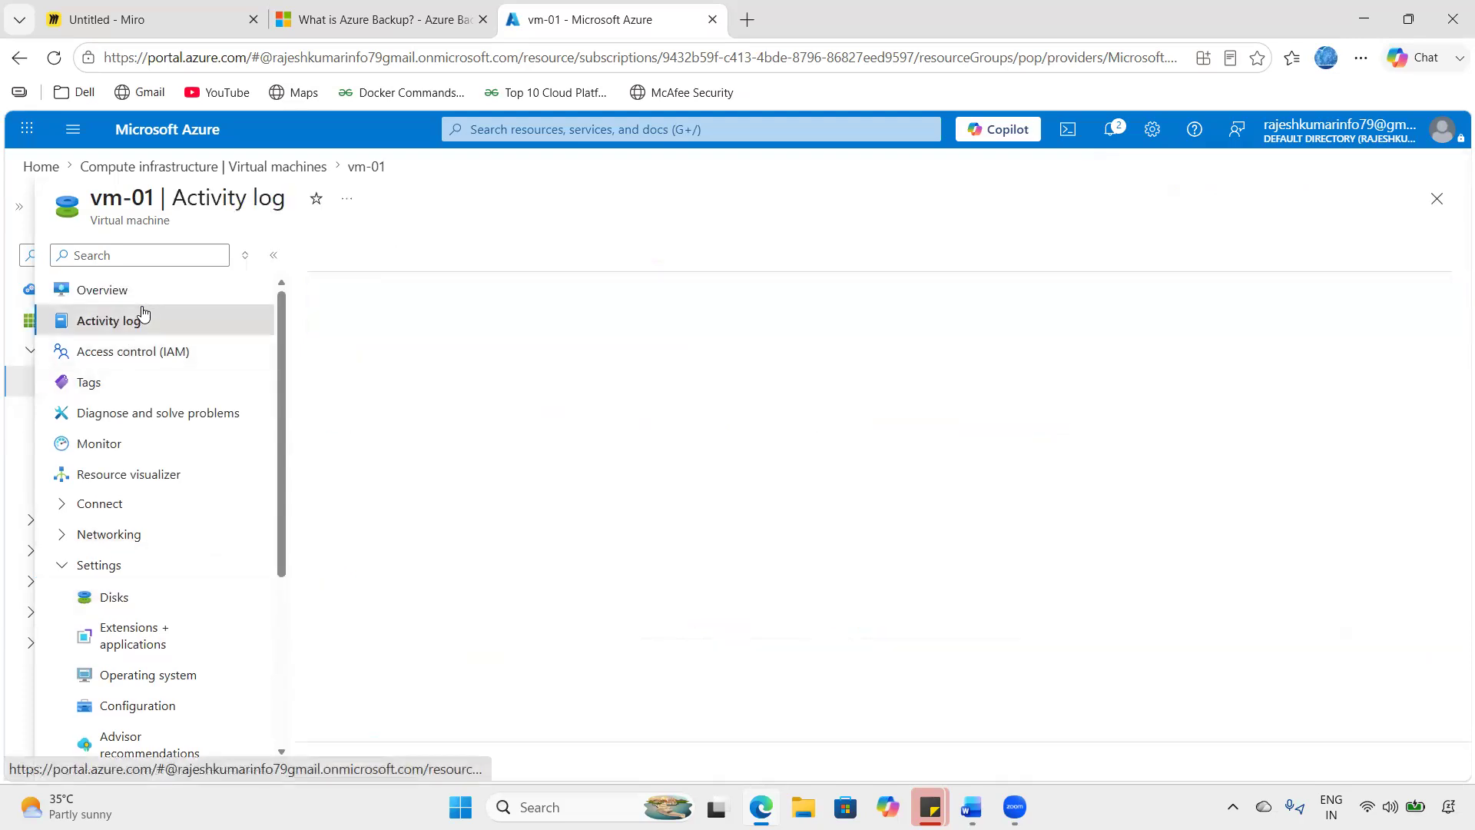
pyautogui.click(142, 295)
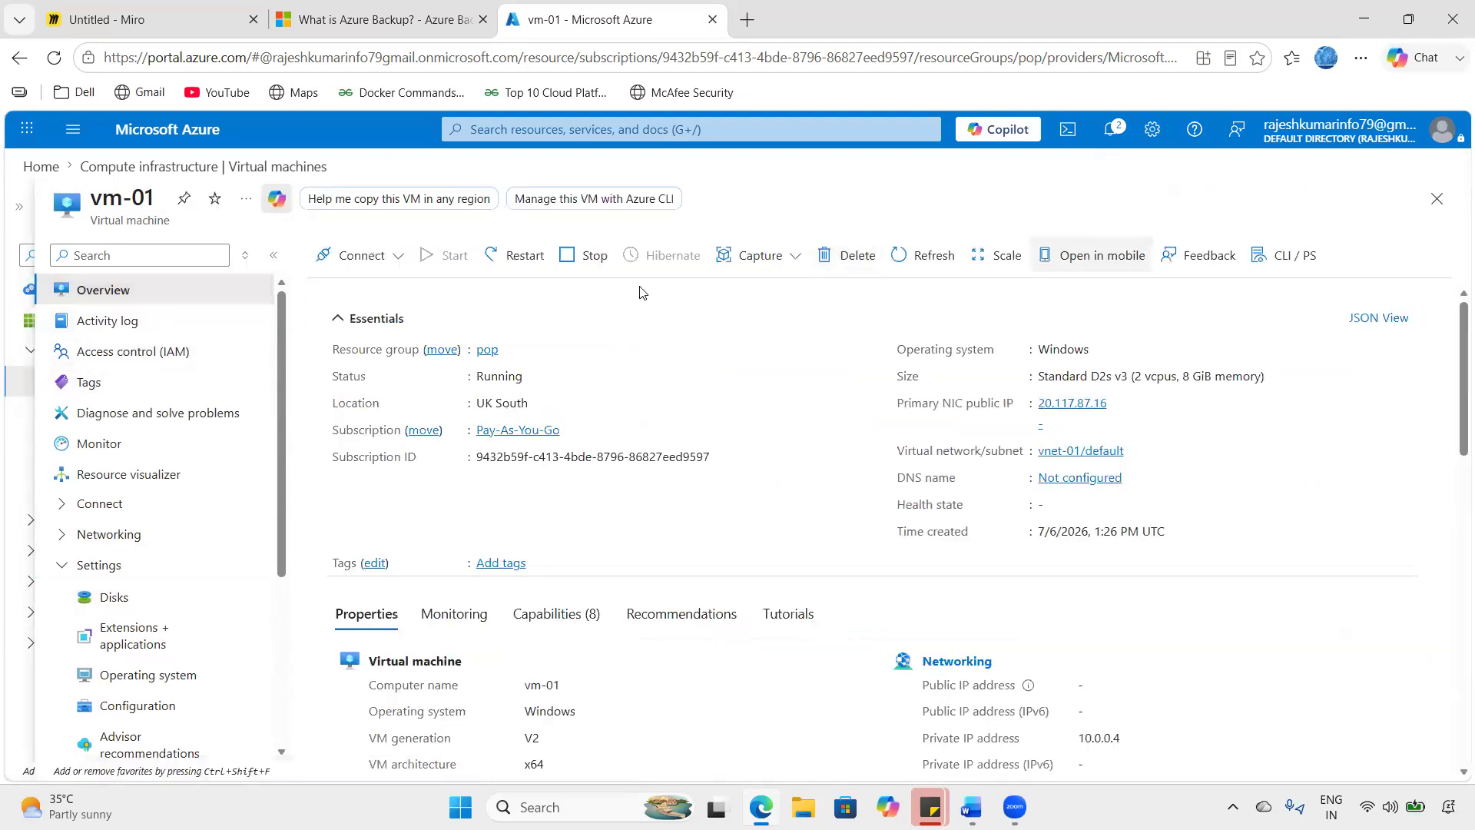
pyautogui.click(386, 304)
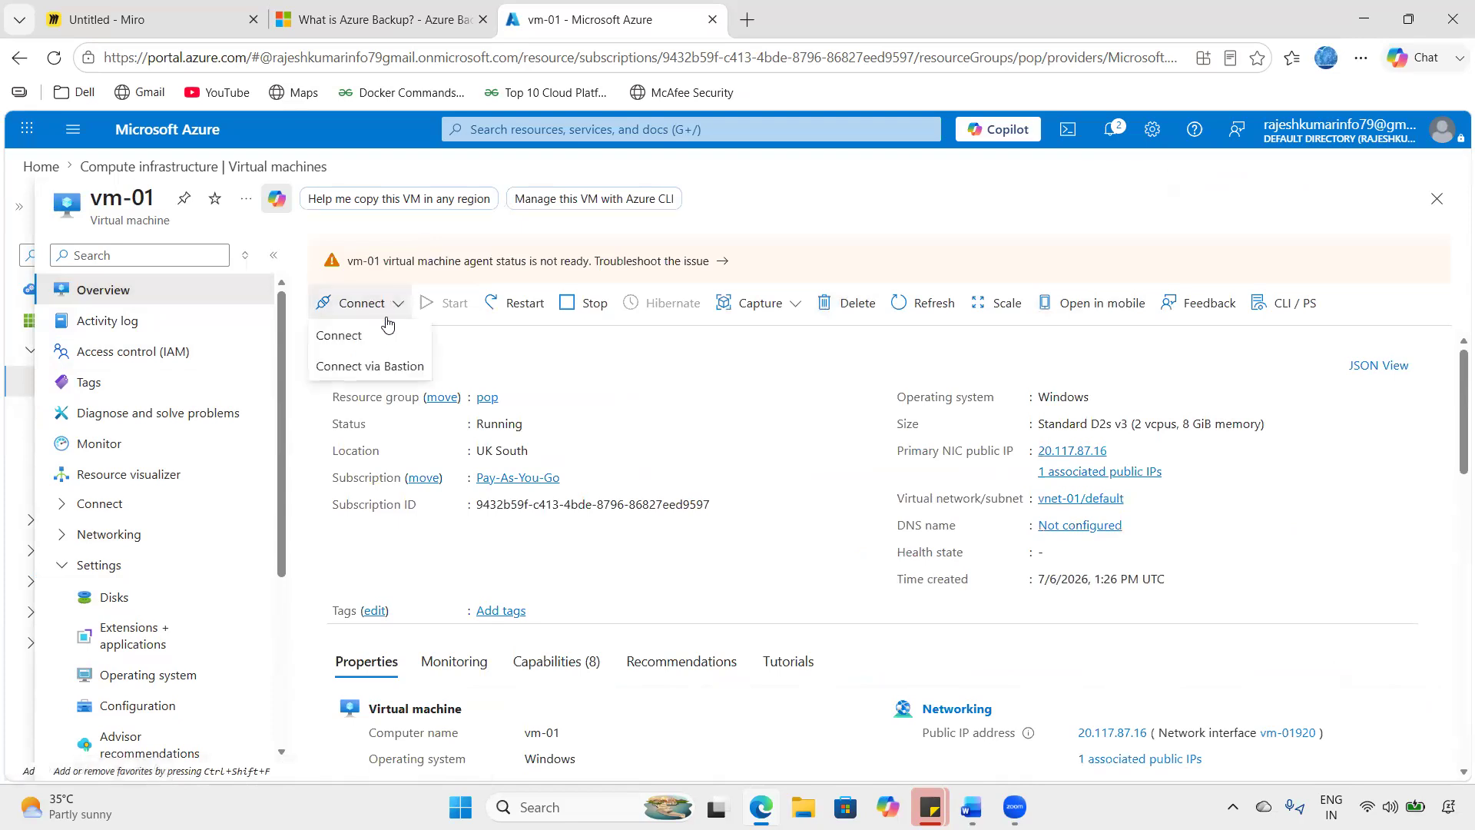
pyautogui.click(389, 338)
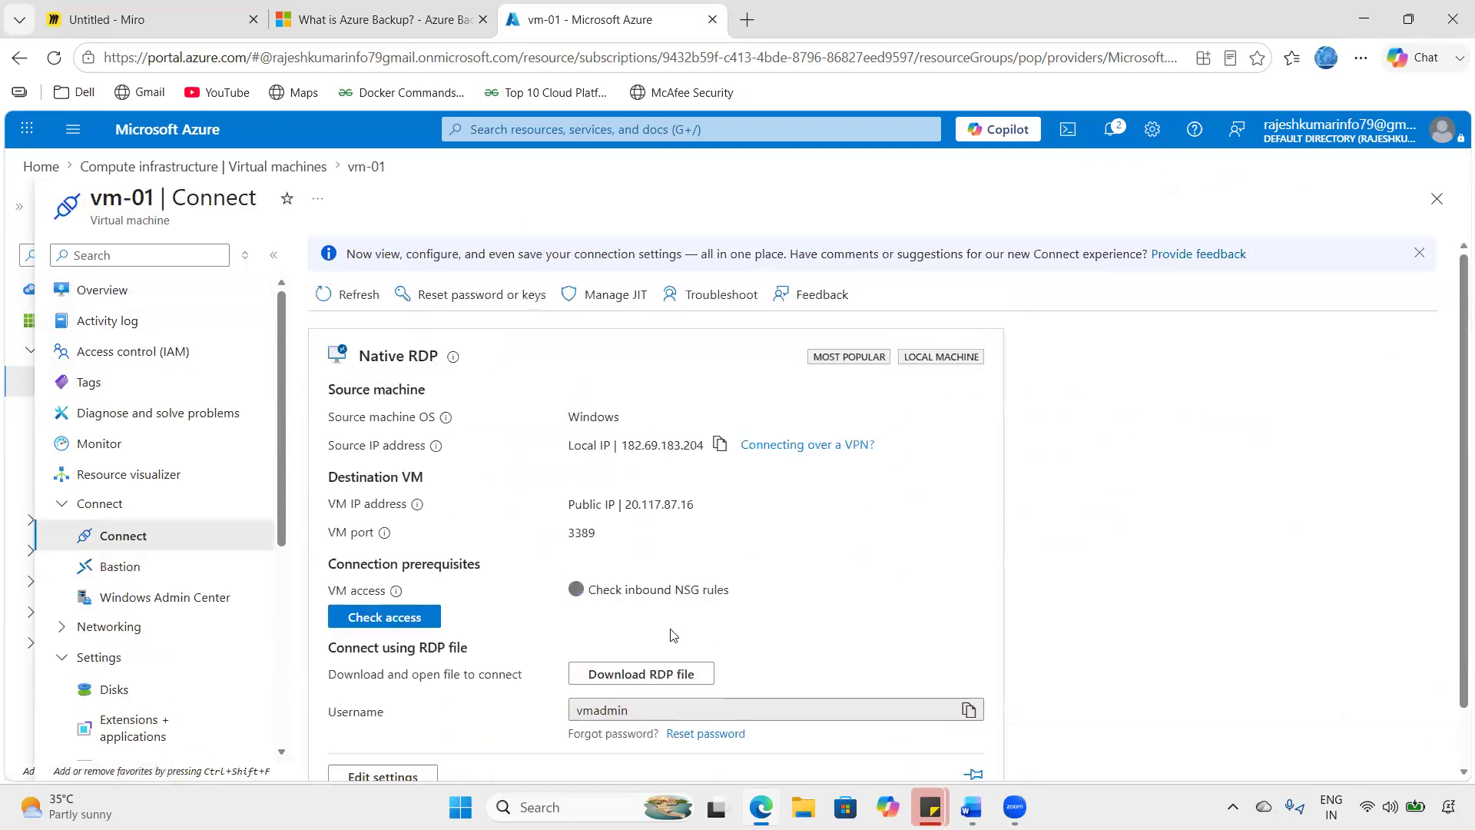
pyautogui.click(655, 674)
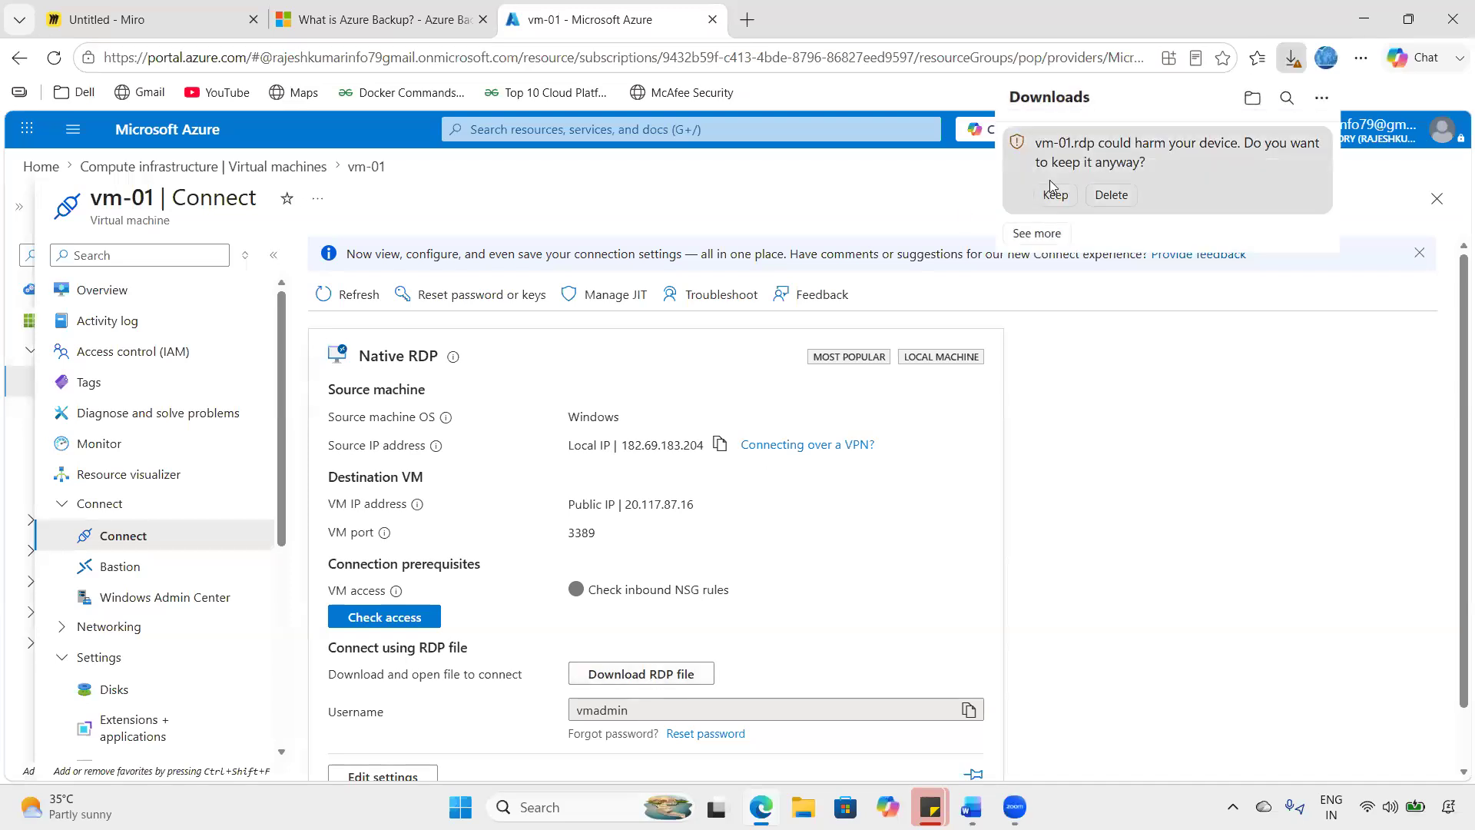
pyautogui.click(1056, 196)
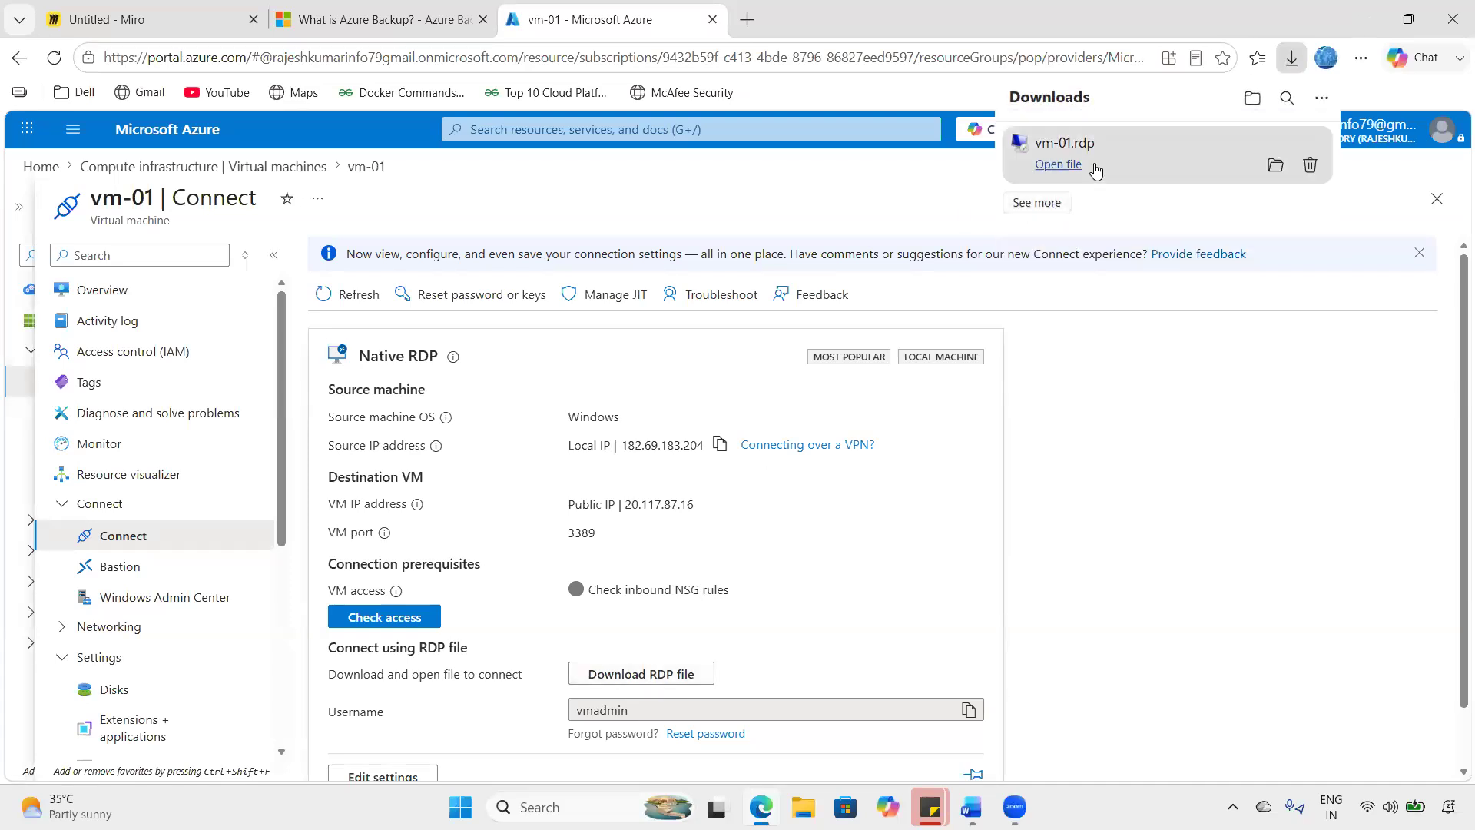
pyautogui.click(1095, 168)
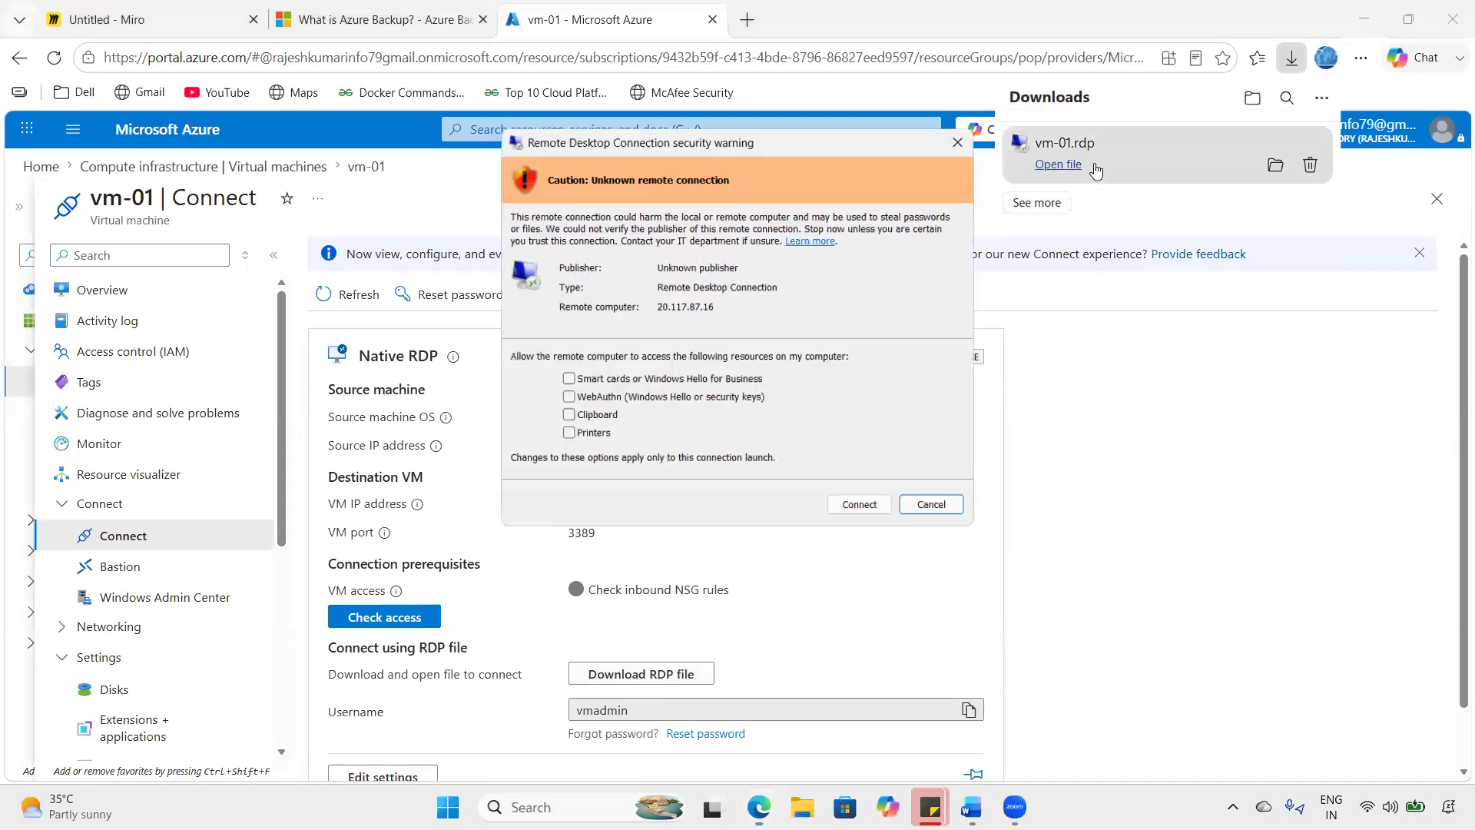
# - Allow clipboard access, start the remote connection, enter the vmadmin account password and accept the certificate warning
pyautogui.click(564, 418)
pyautogui.click(862, 508)
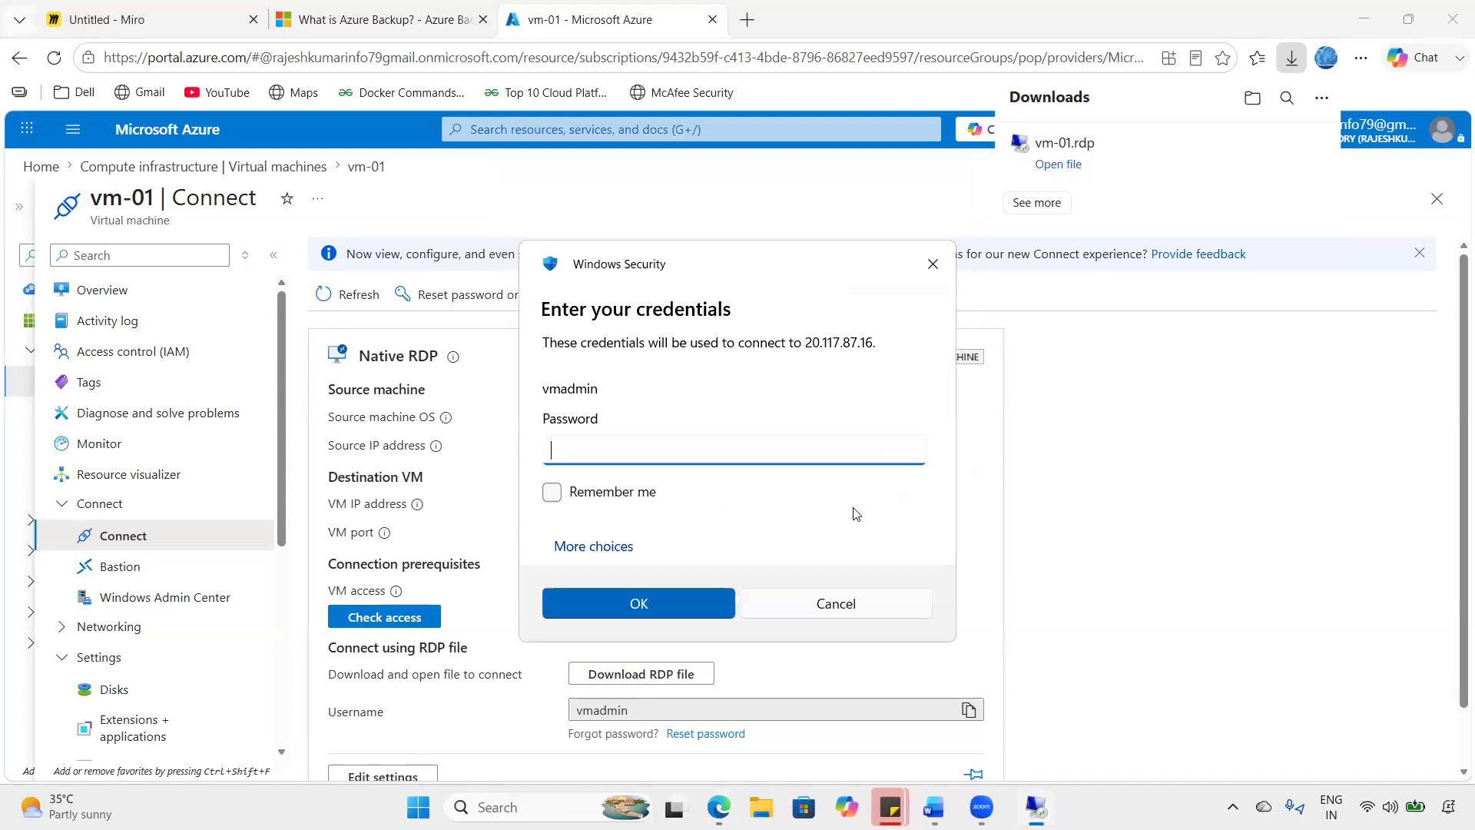
pyautogui.write('•••••••••')
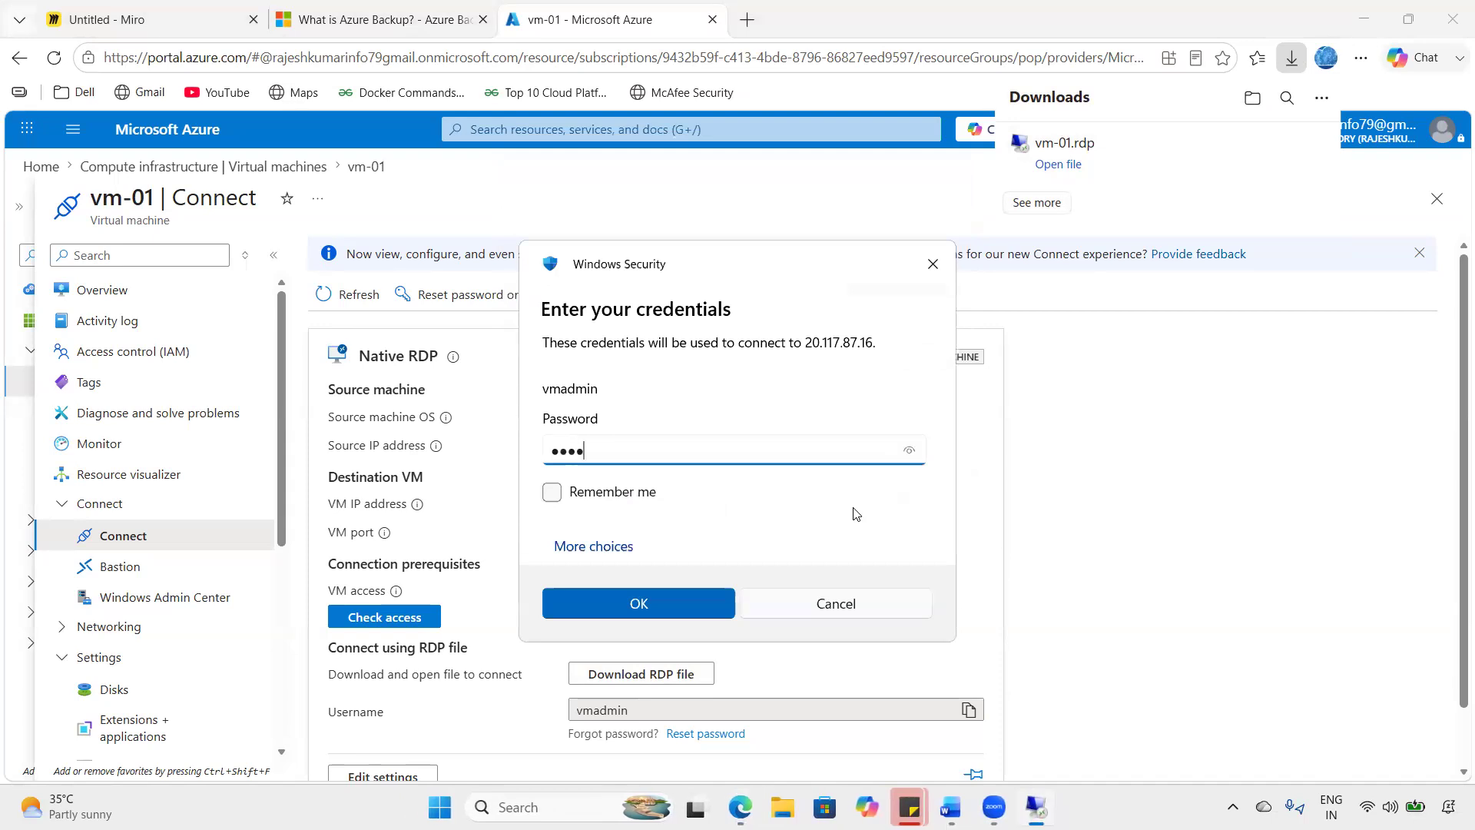
pyautogui.write('•••••')
pyautogui.click(673, 596)
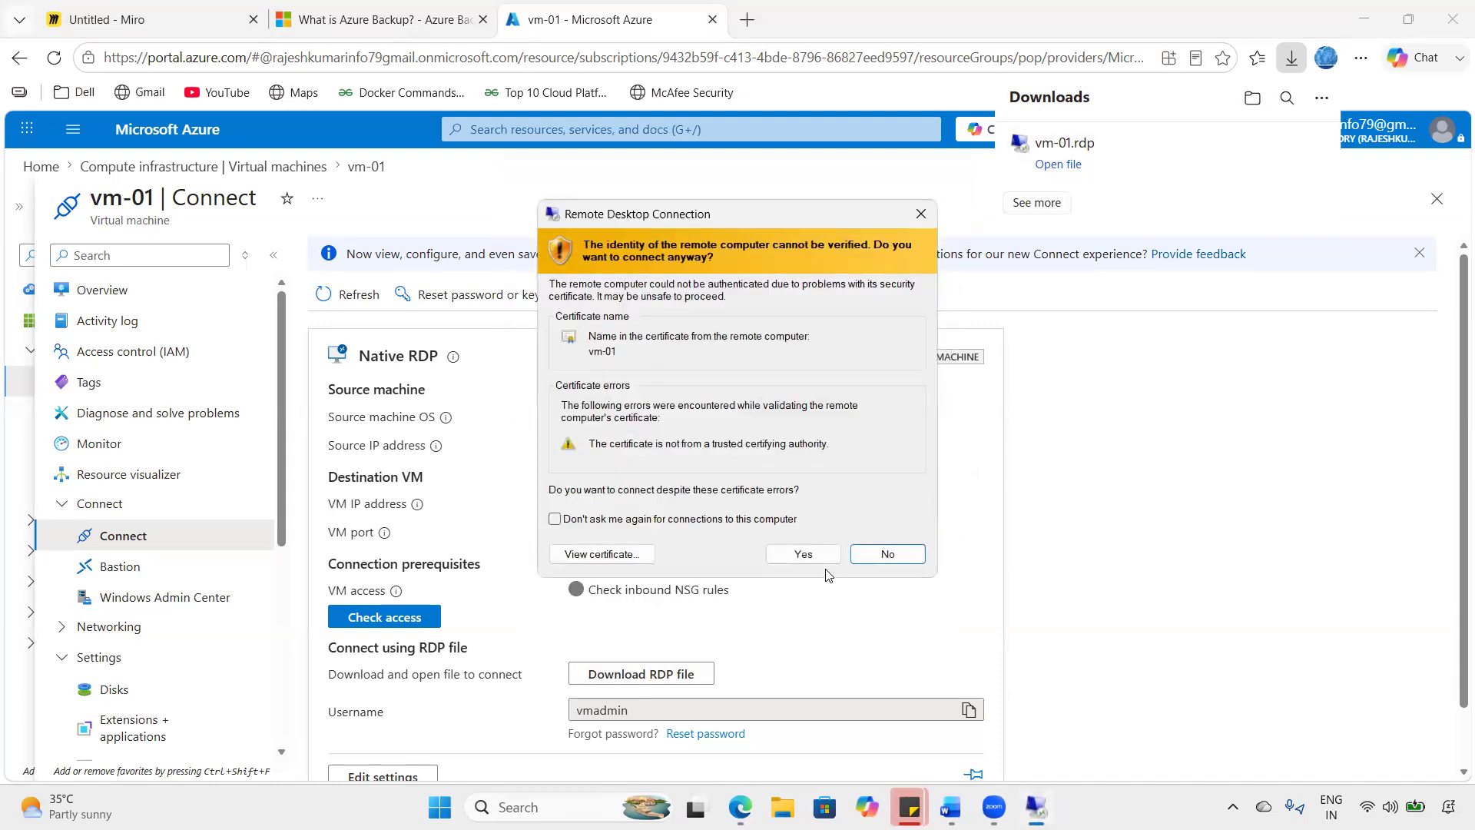
pyautogui.click(819, 560)
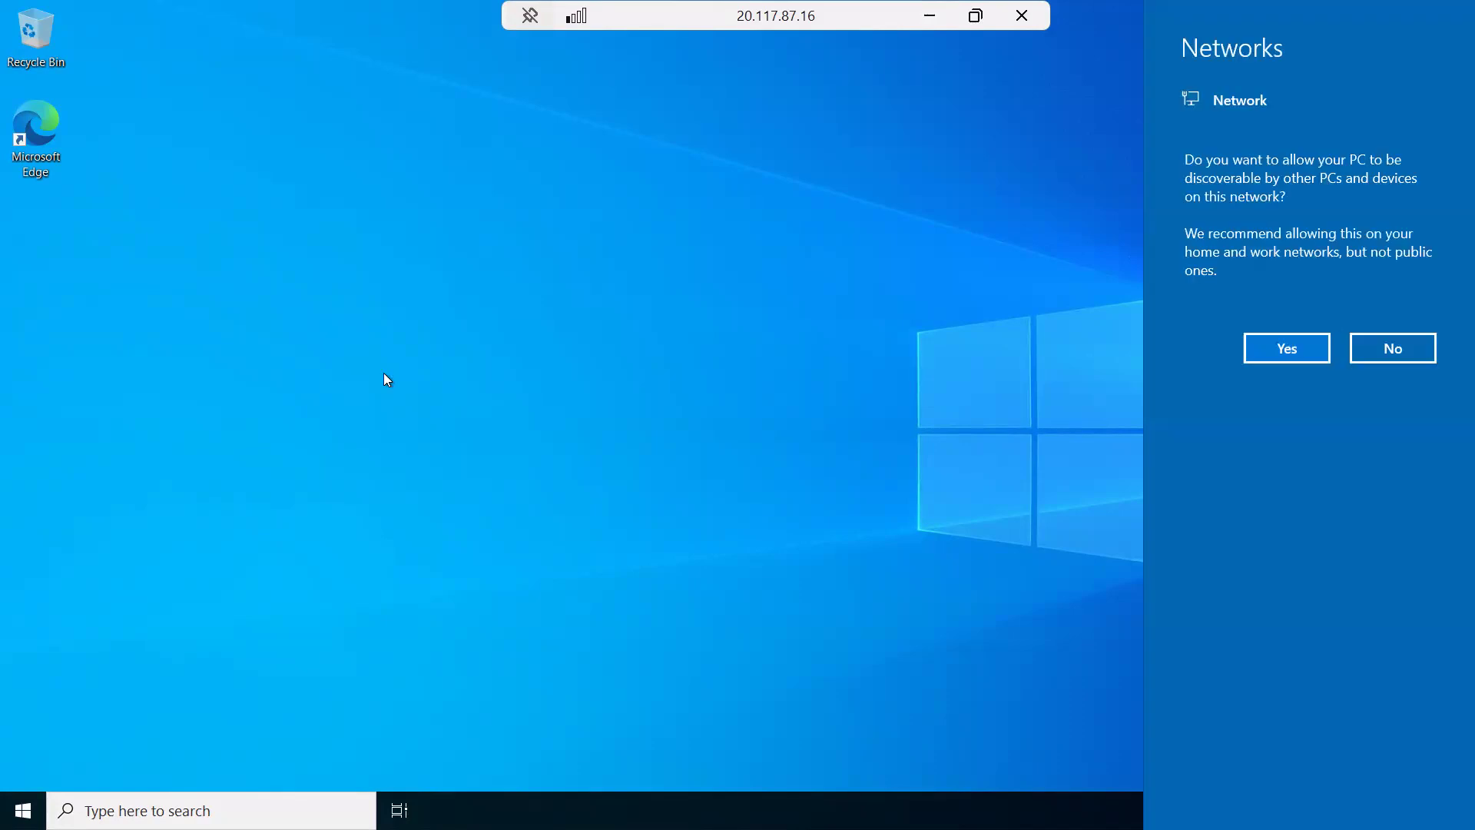
# - Allow the remote machine to be discoverable on the network, then dismiss the Server Manager message and minimize Server Manager
pyautogui.click(1251, 348)
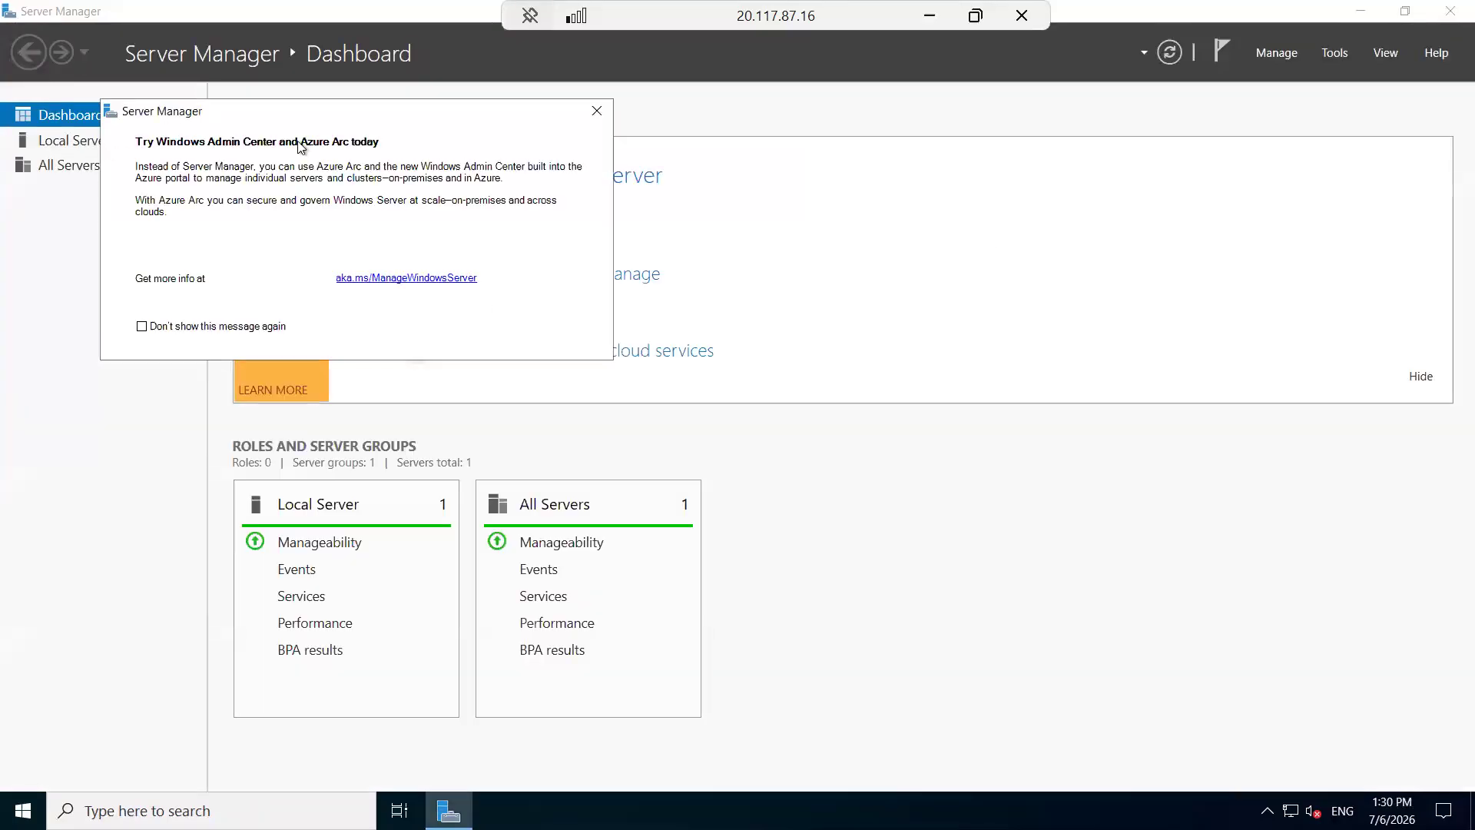
pyautogui.click(500, 154)
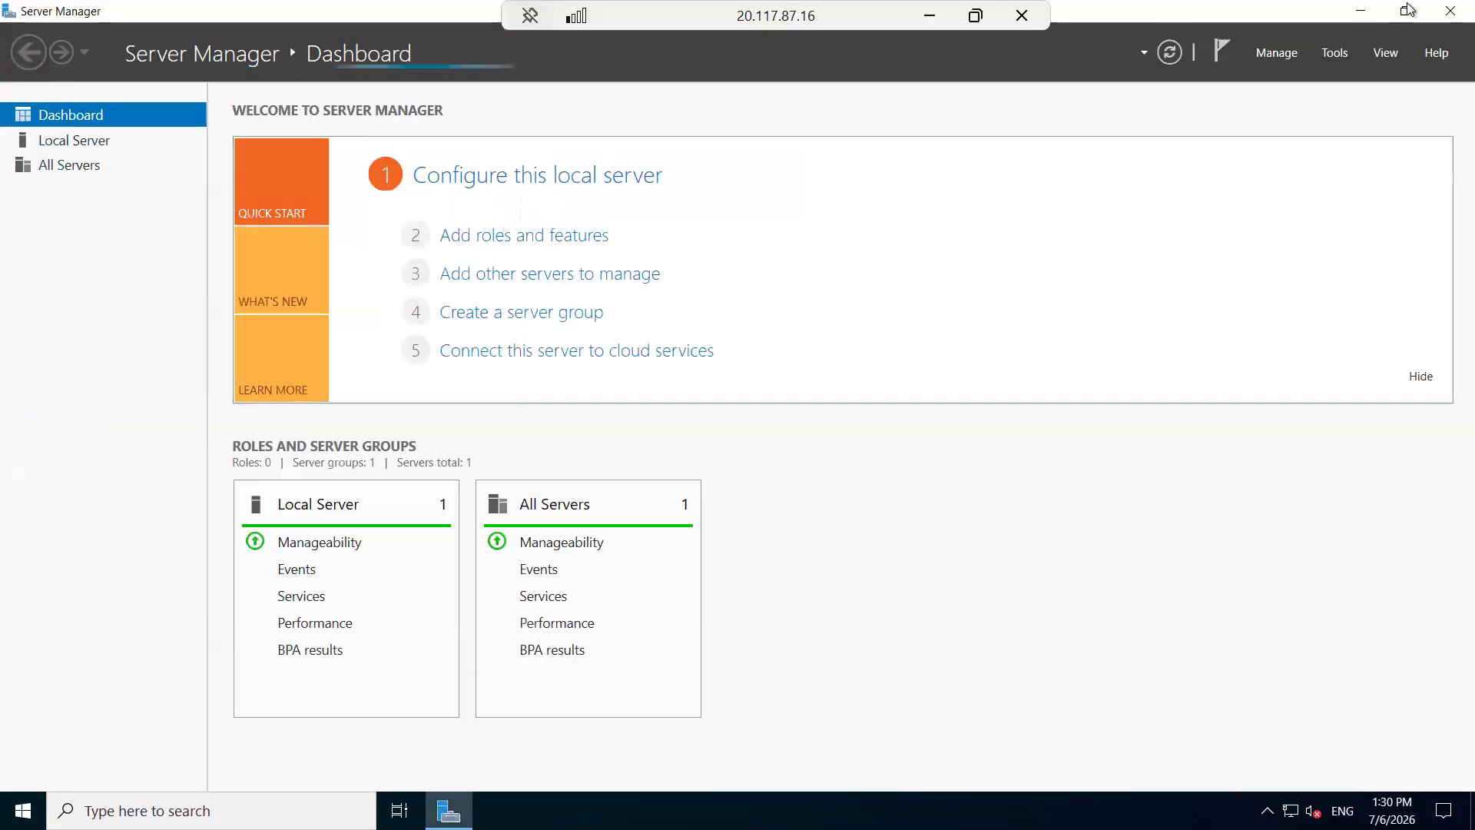
pyautogui.click(1360, 11)
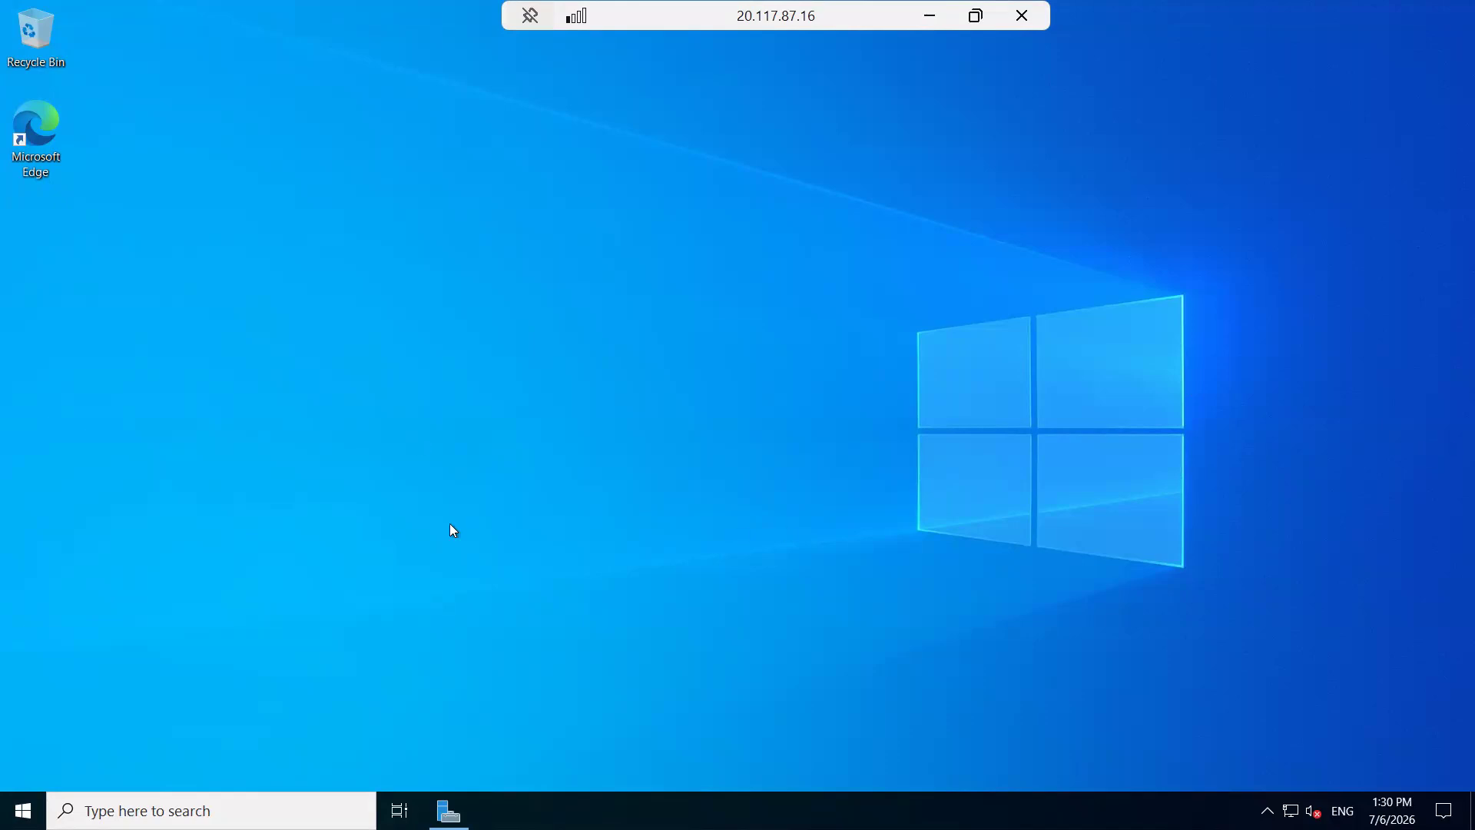
# - Launch Disk Management on the remote machine with diskmgmt.msc, initialize the new data disk and maximize the window
pyautogui.press('super+r')
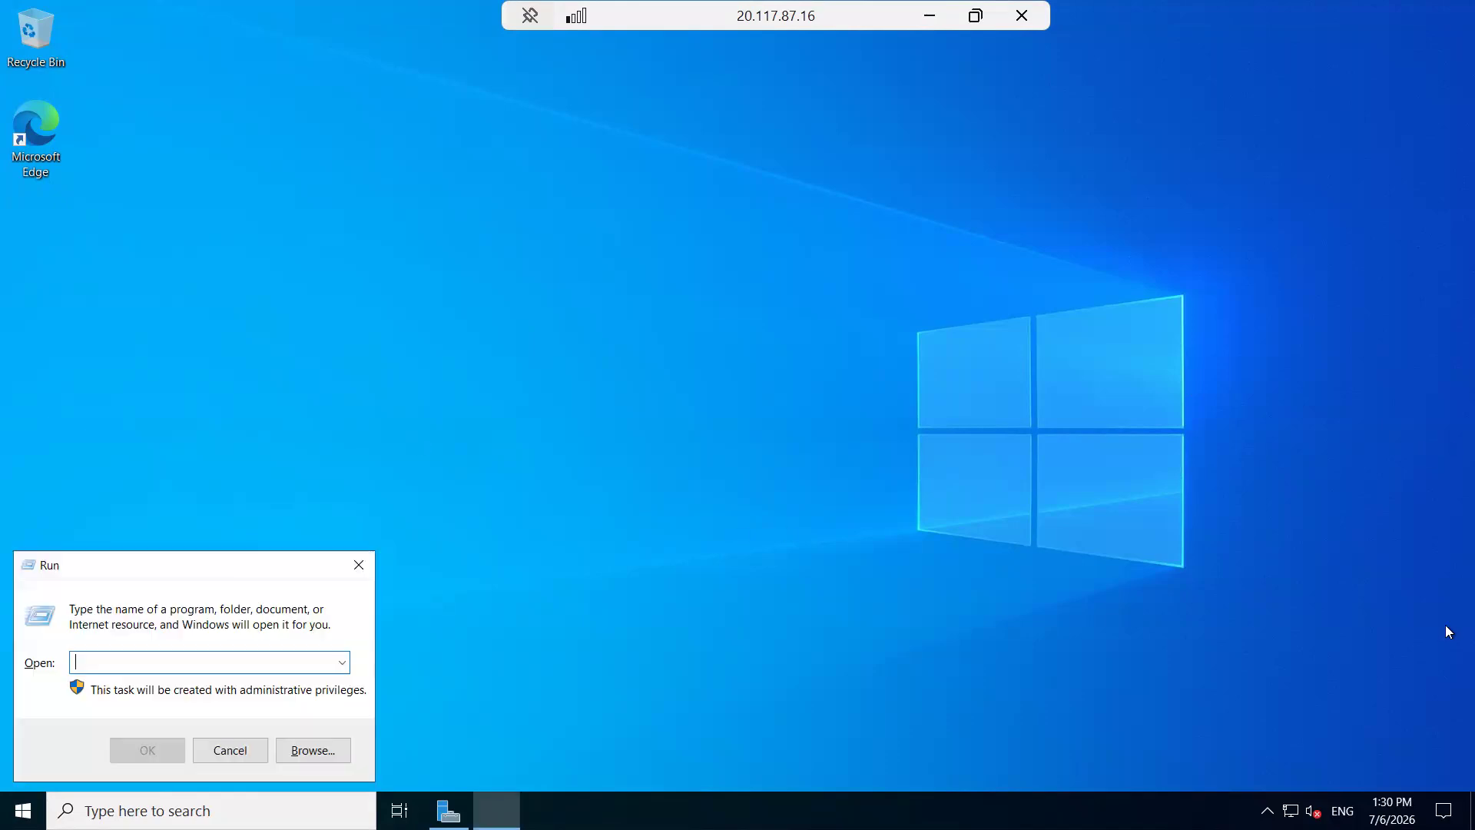
pyautogui.write('diskgm')
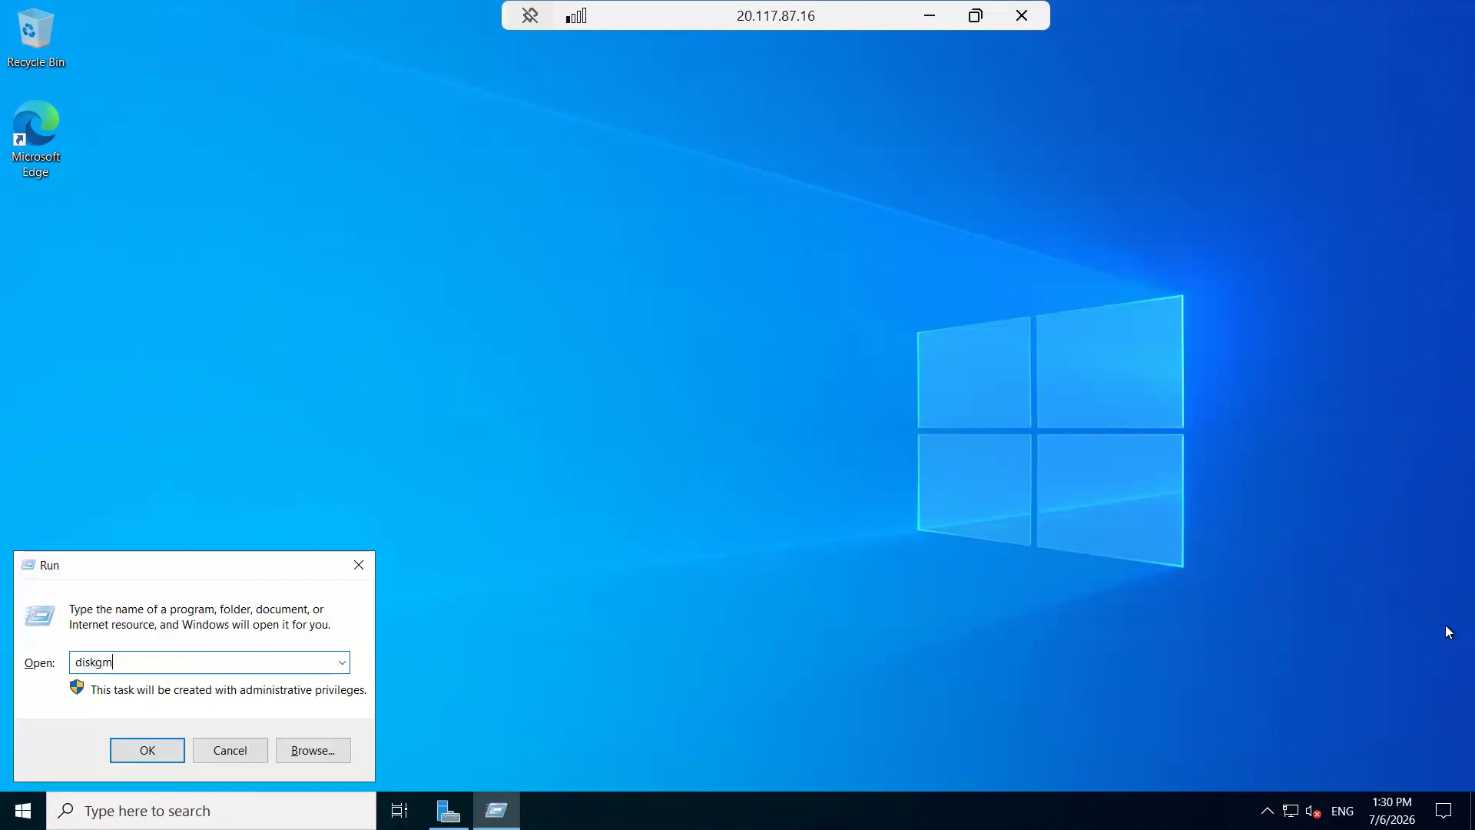
pyautogui.press('BackSpace')
pyautogui.press('BackSpace')
pyautogui.write('mgmt.msc')
pyautogui.press('Return')
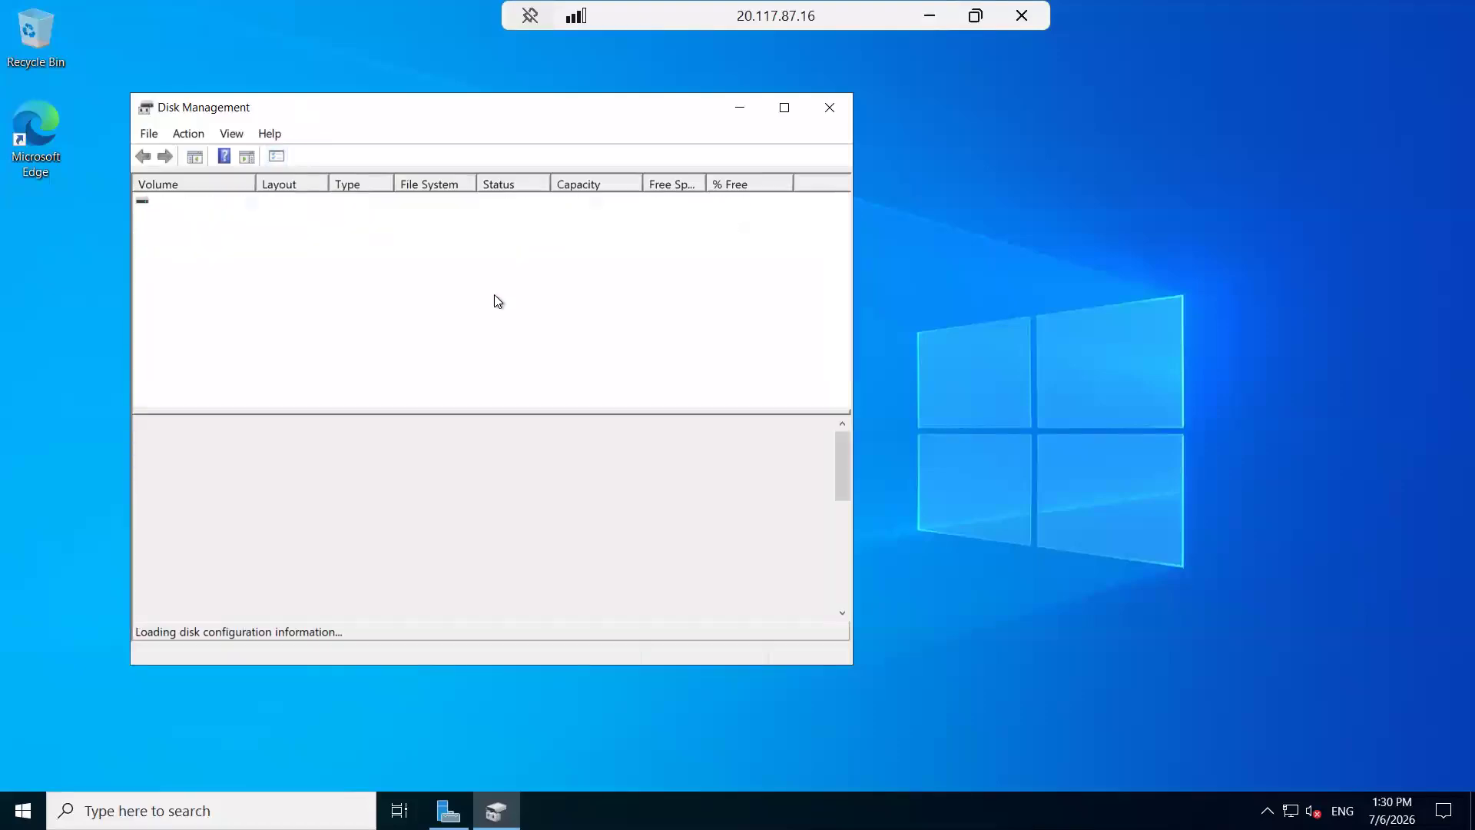
pyautogui.click(554, 504)
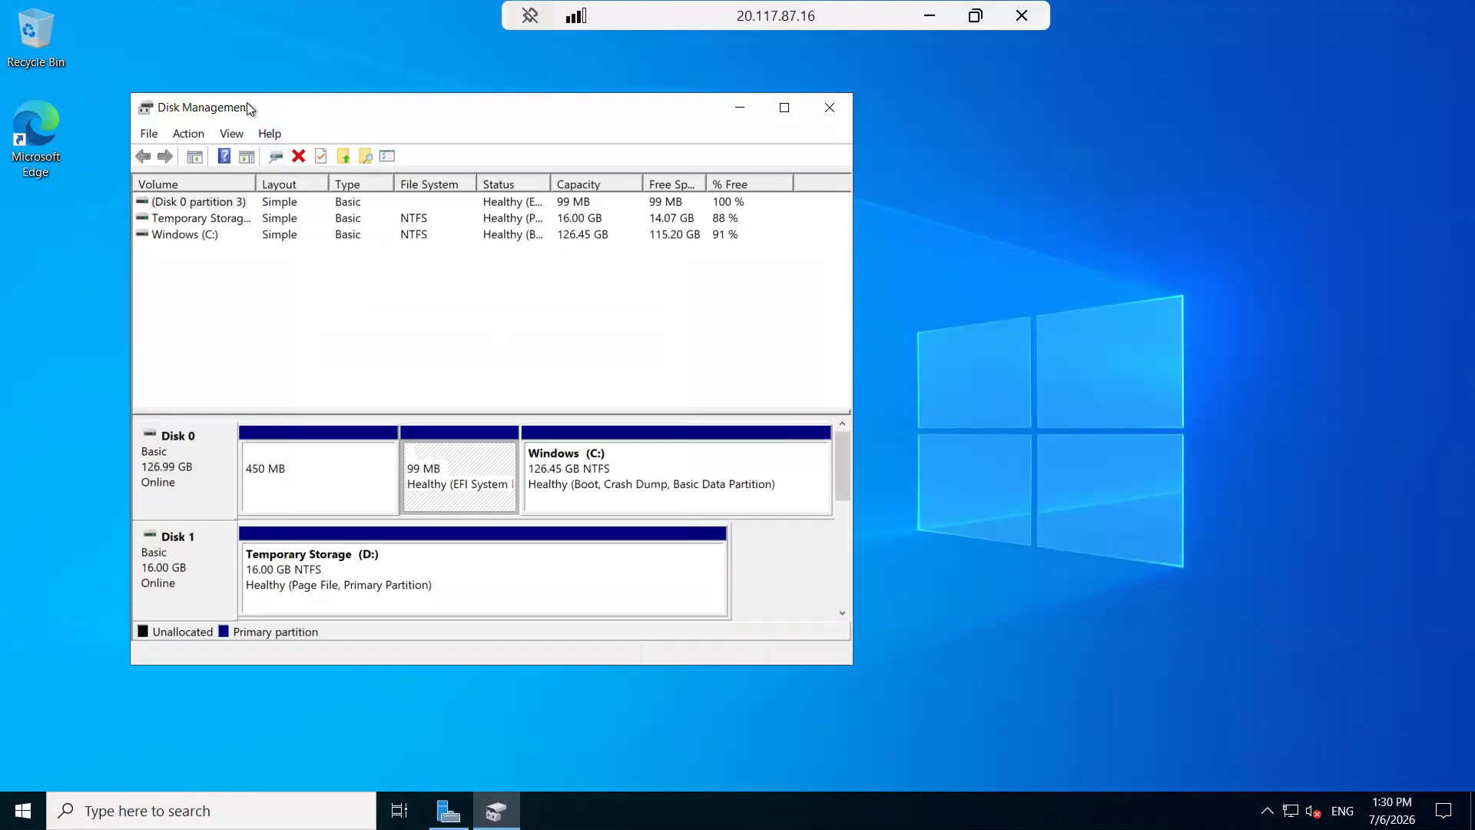
pyautogui.click(783, 107)
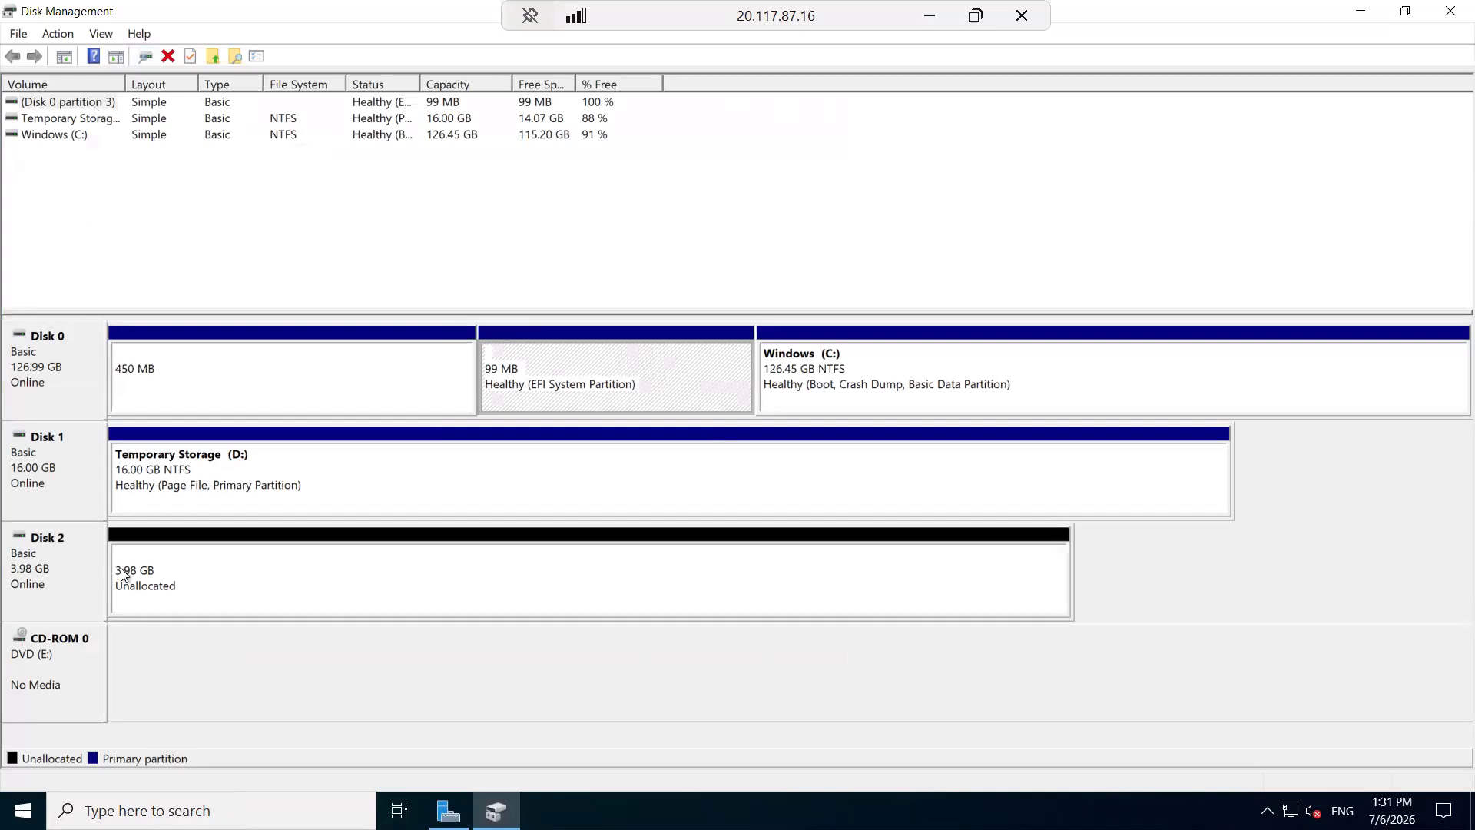
# - Create a 4078 MB NTFS simple volume on Disk 2 with drive letter F and label New Volume, then close Disk Management
pyautogui.click(146, 575)
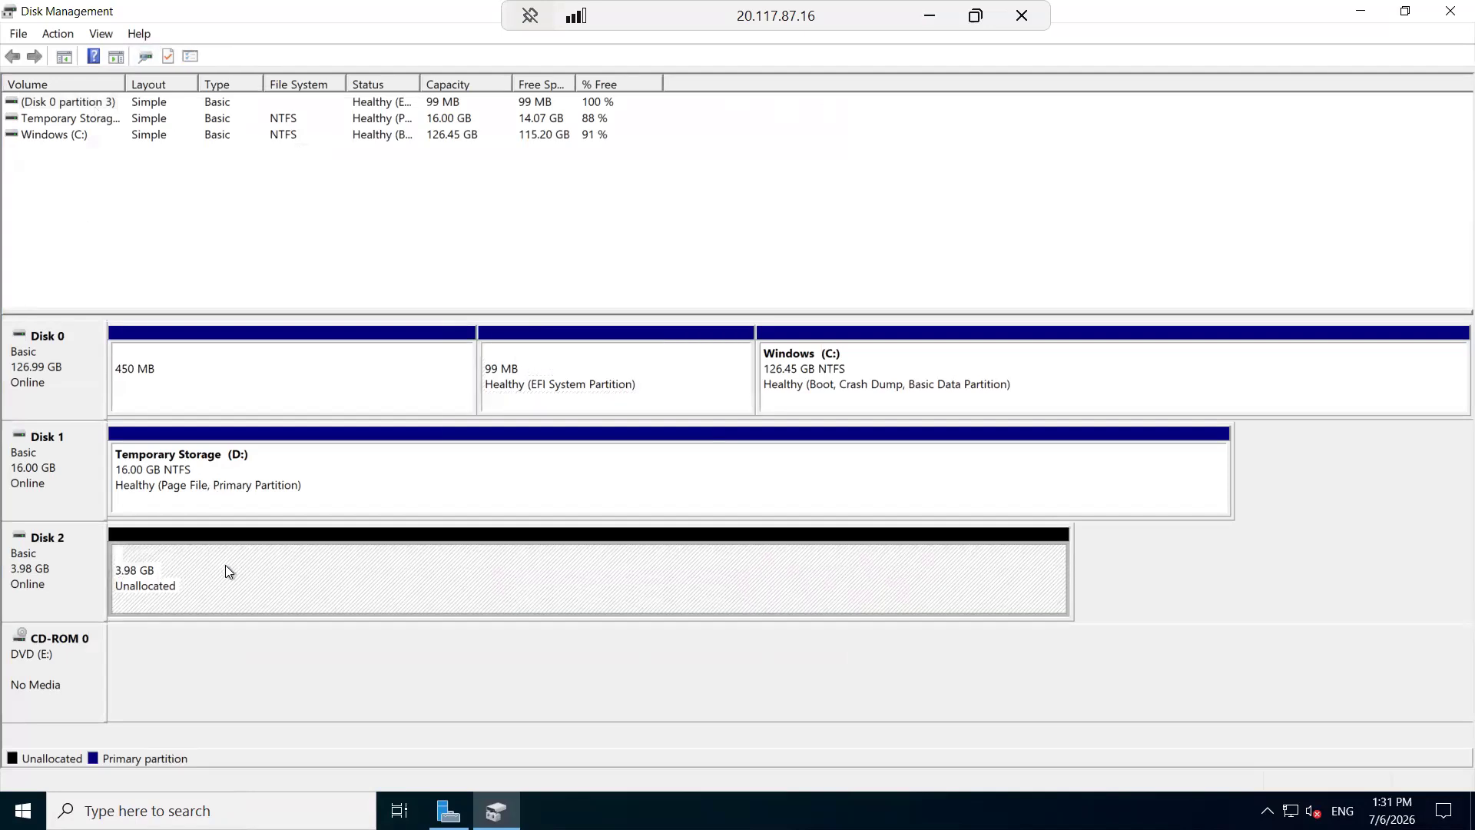
pyautogui.rightClick(224, 565)
pyautogui.click(282, 578)
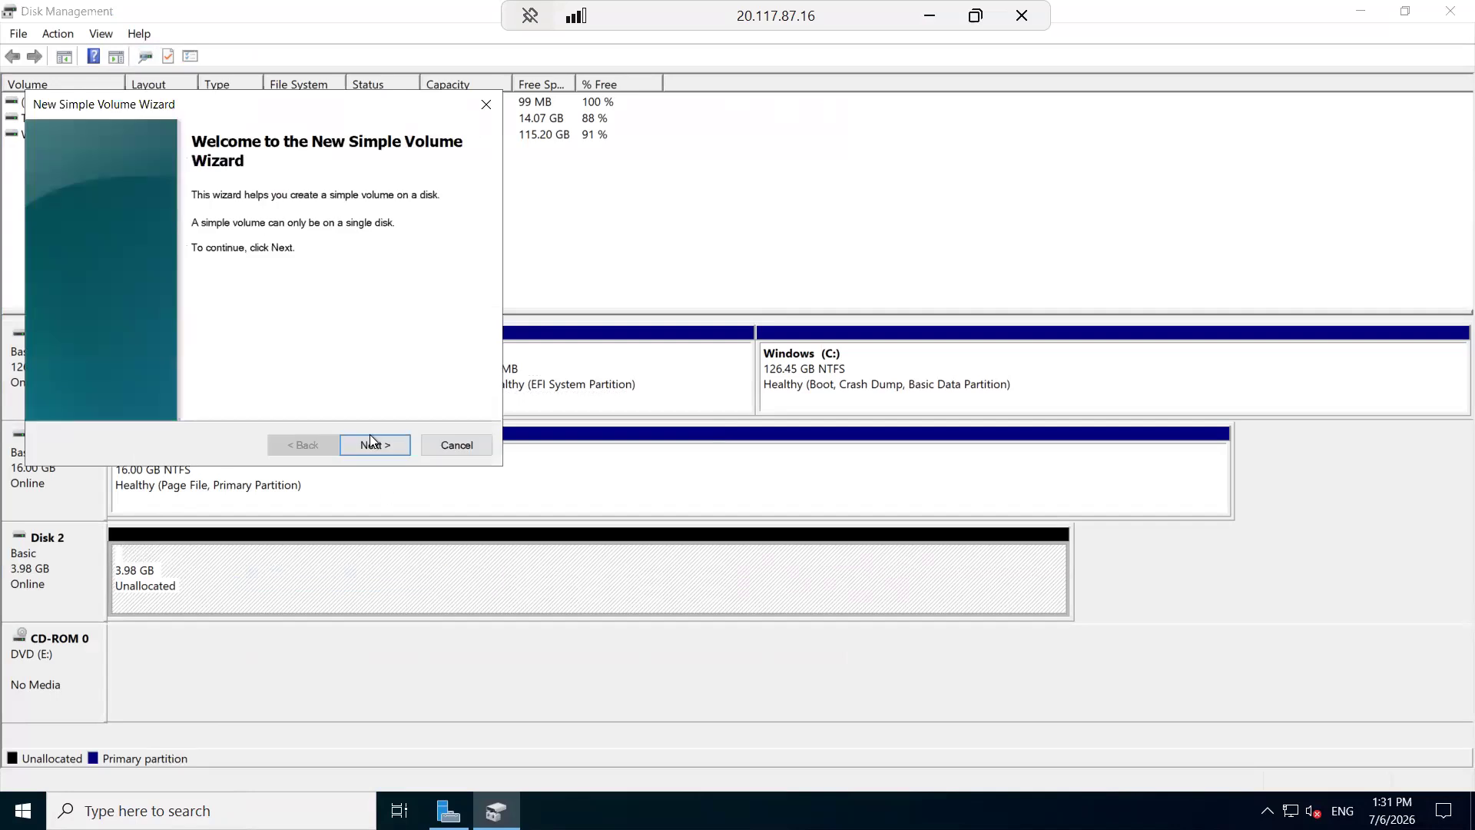
pyautogui.click(372, 444)
pyautogui.click(380, 442)
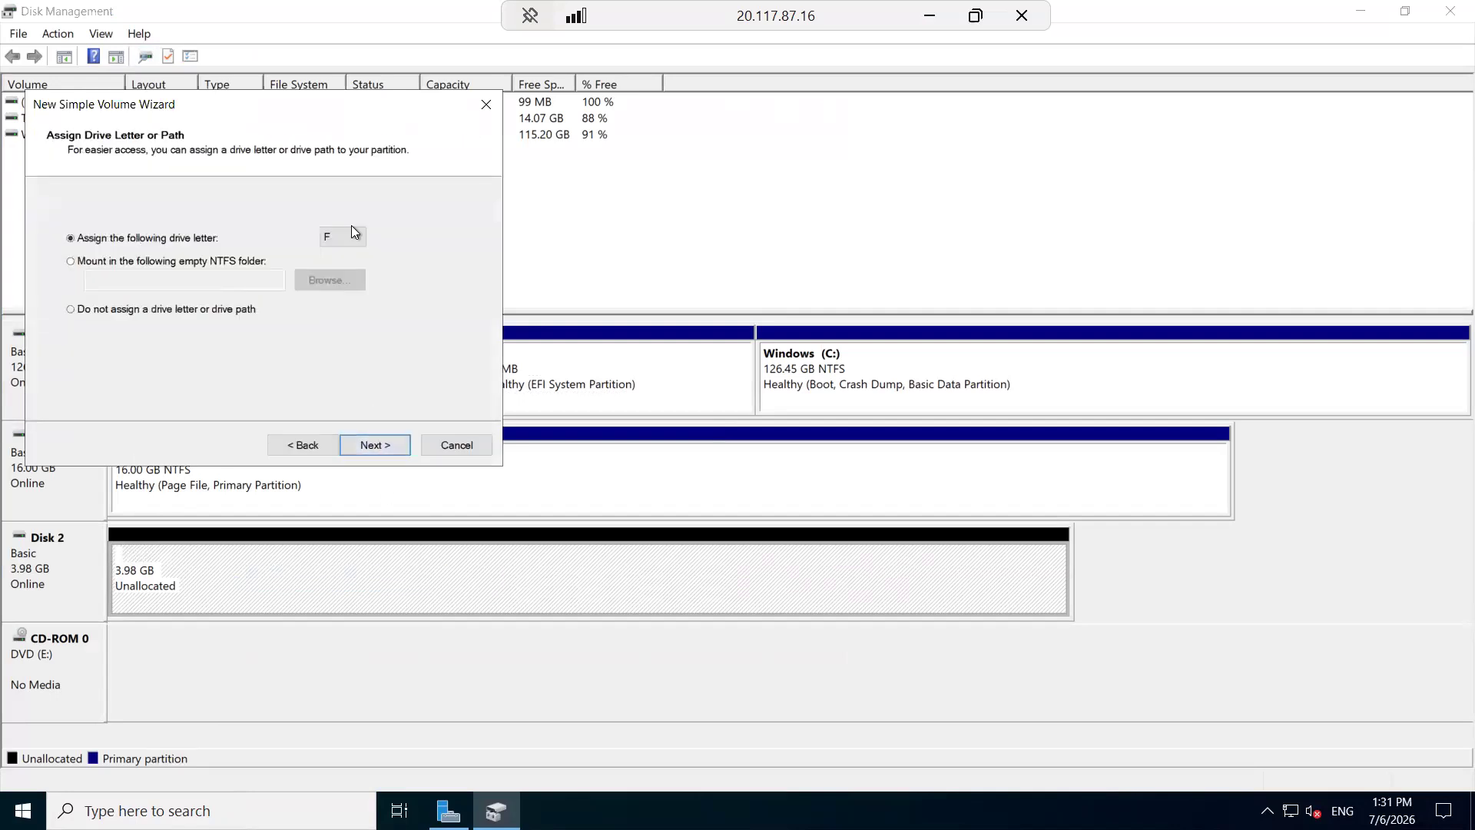
pyautogui.click(384, 443)
pyautogui.click(384, 445)
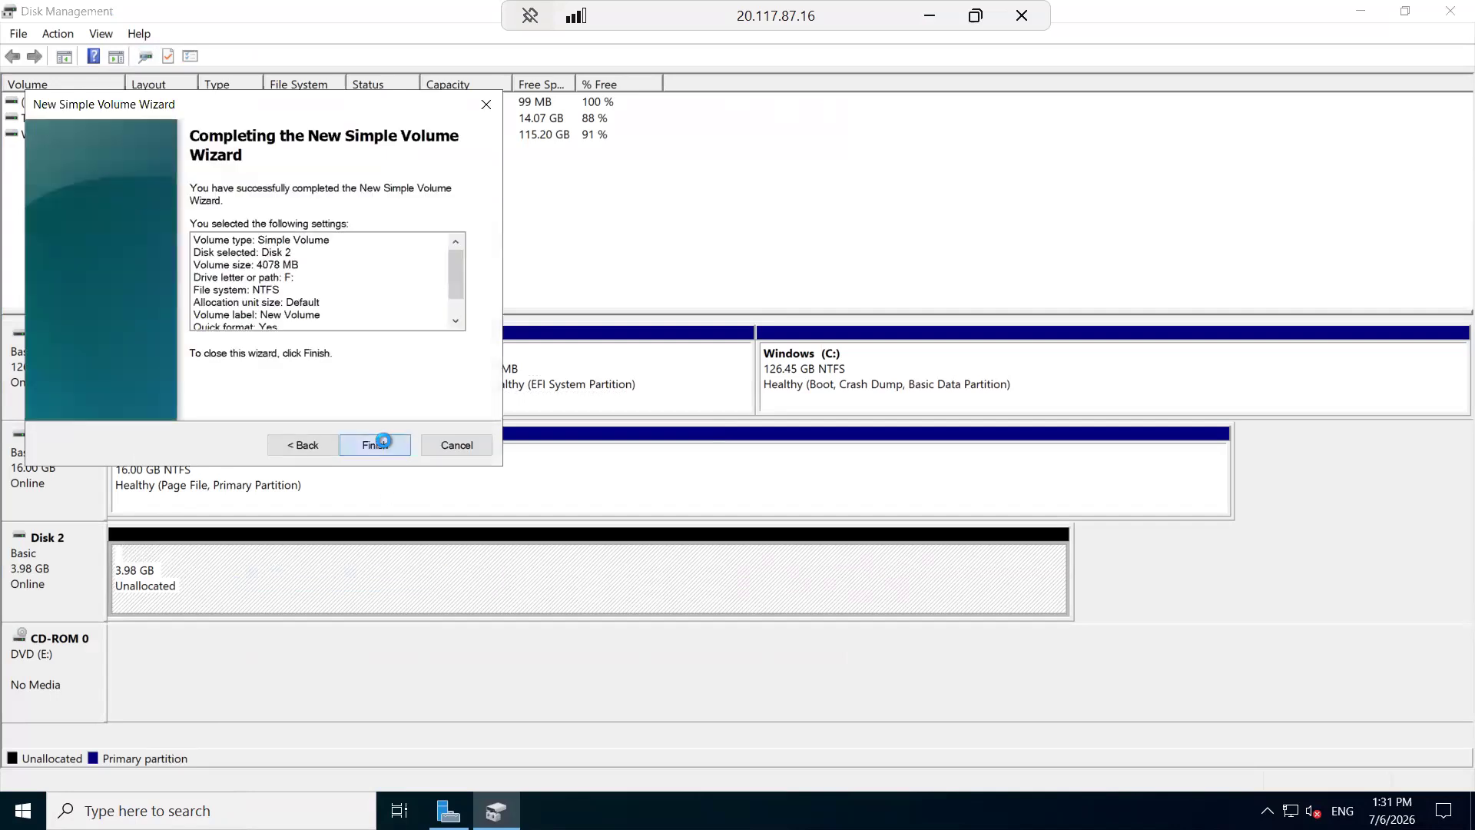
pyautogui.click(384, 444)
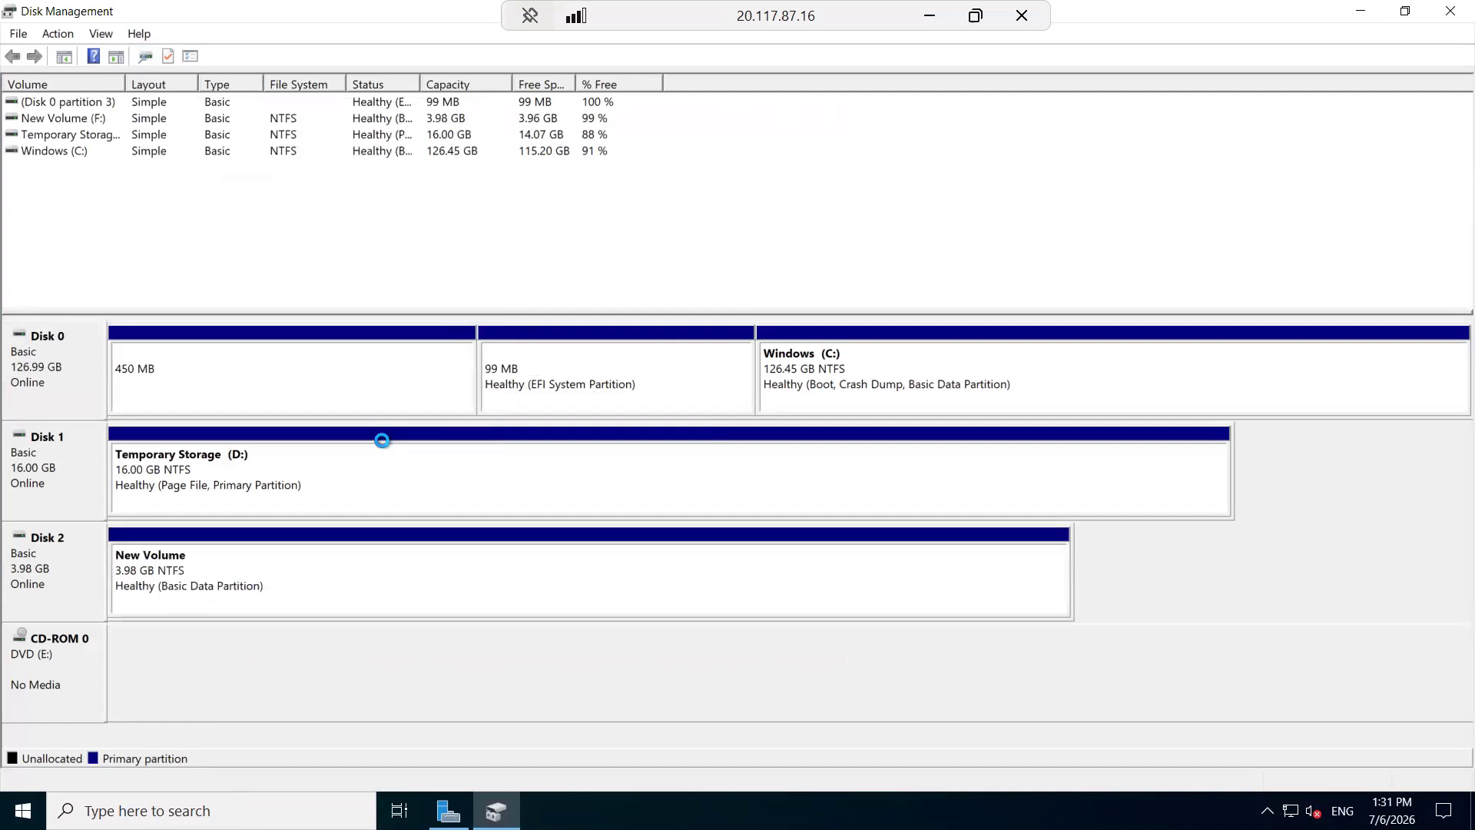
pyautogui.click(1447, 10)
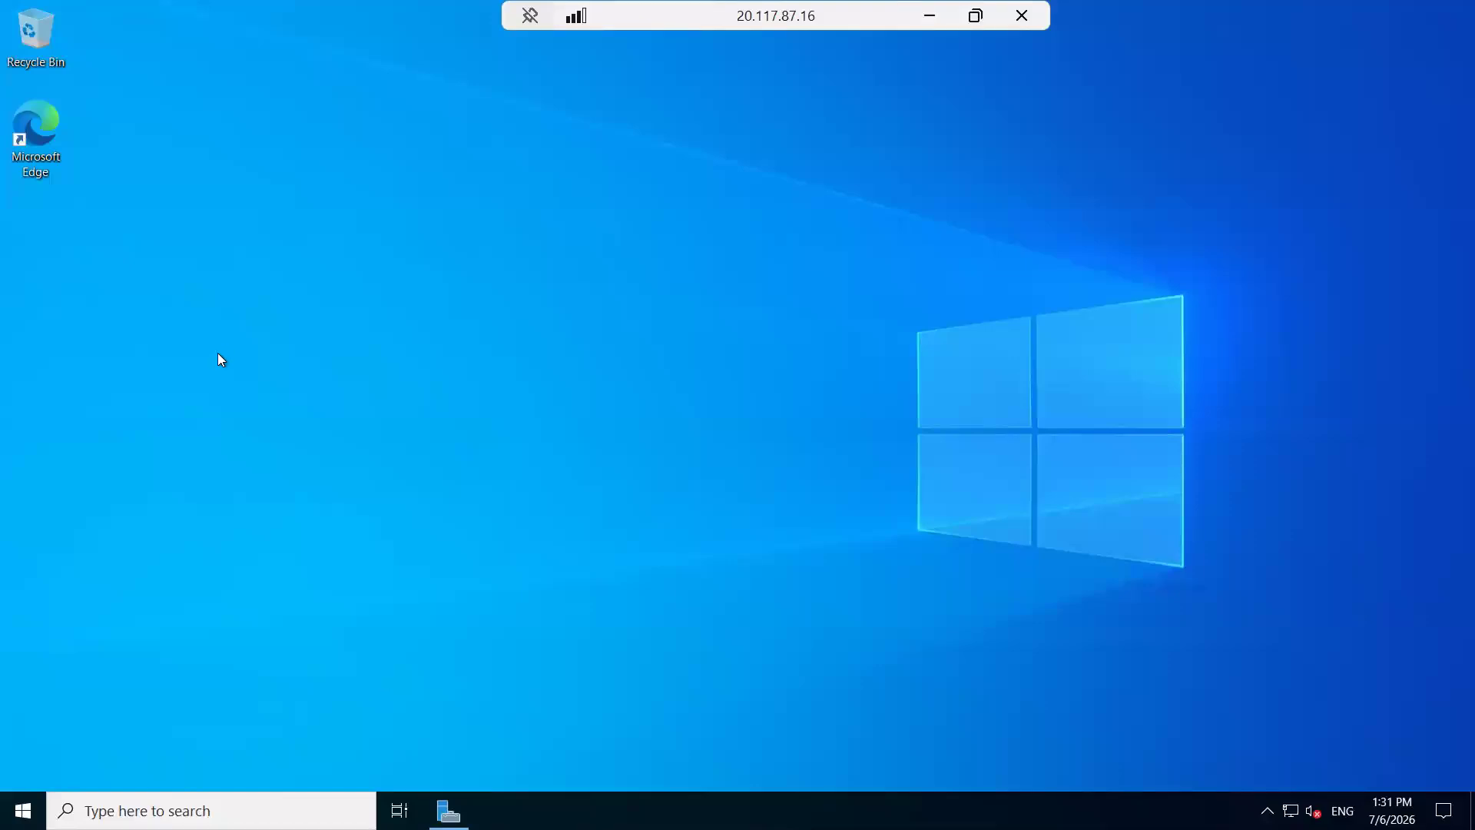
# - Browse the drives of the remote machine in File Explorer and open New Volume (F:)
pyautogui.press('super+e')
pyautogui.click(262, 358)
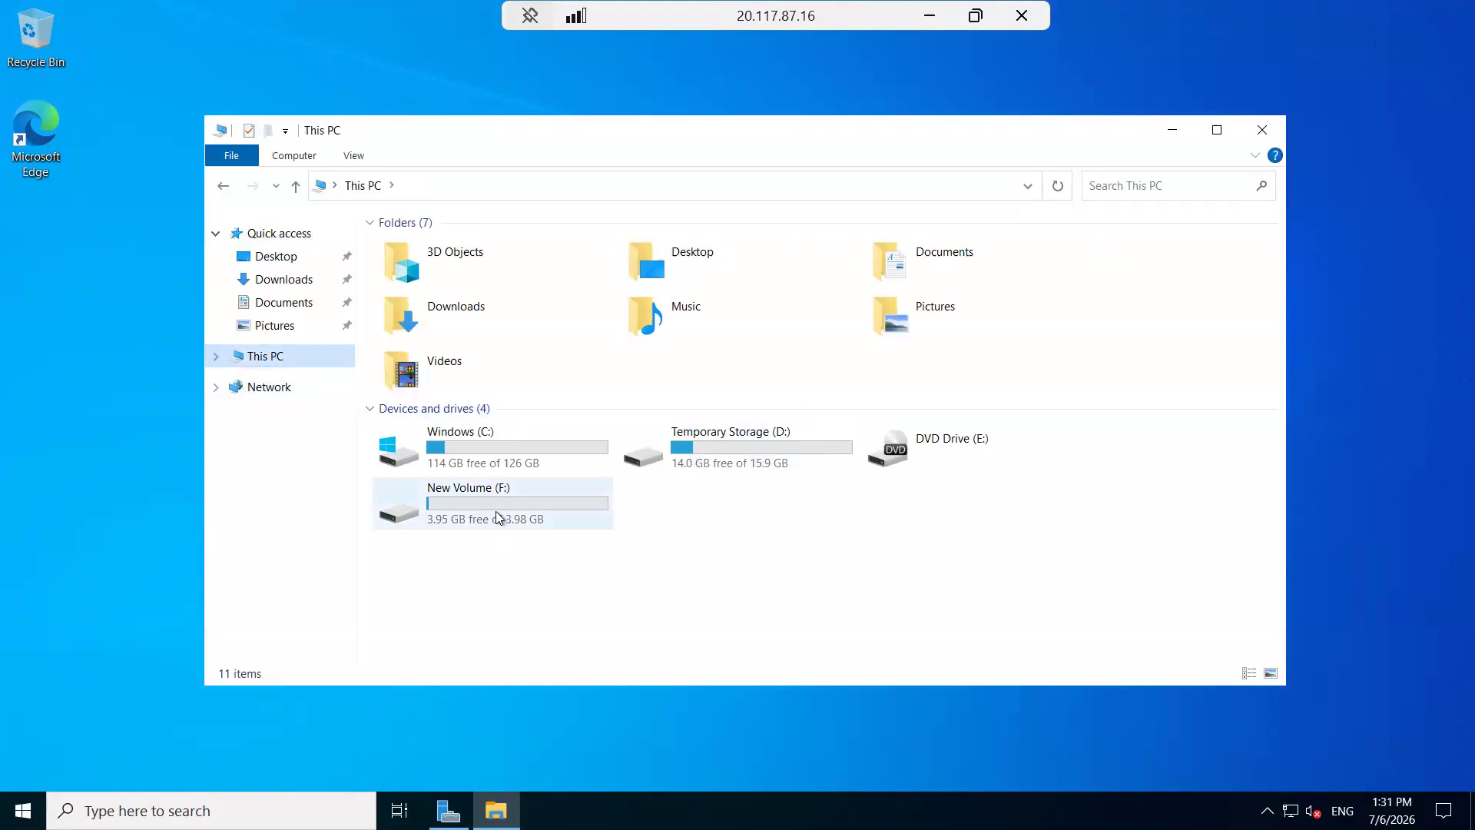
pyautogui.doubleClick(495, 513)
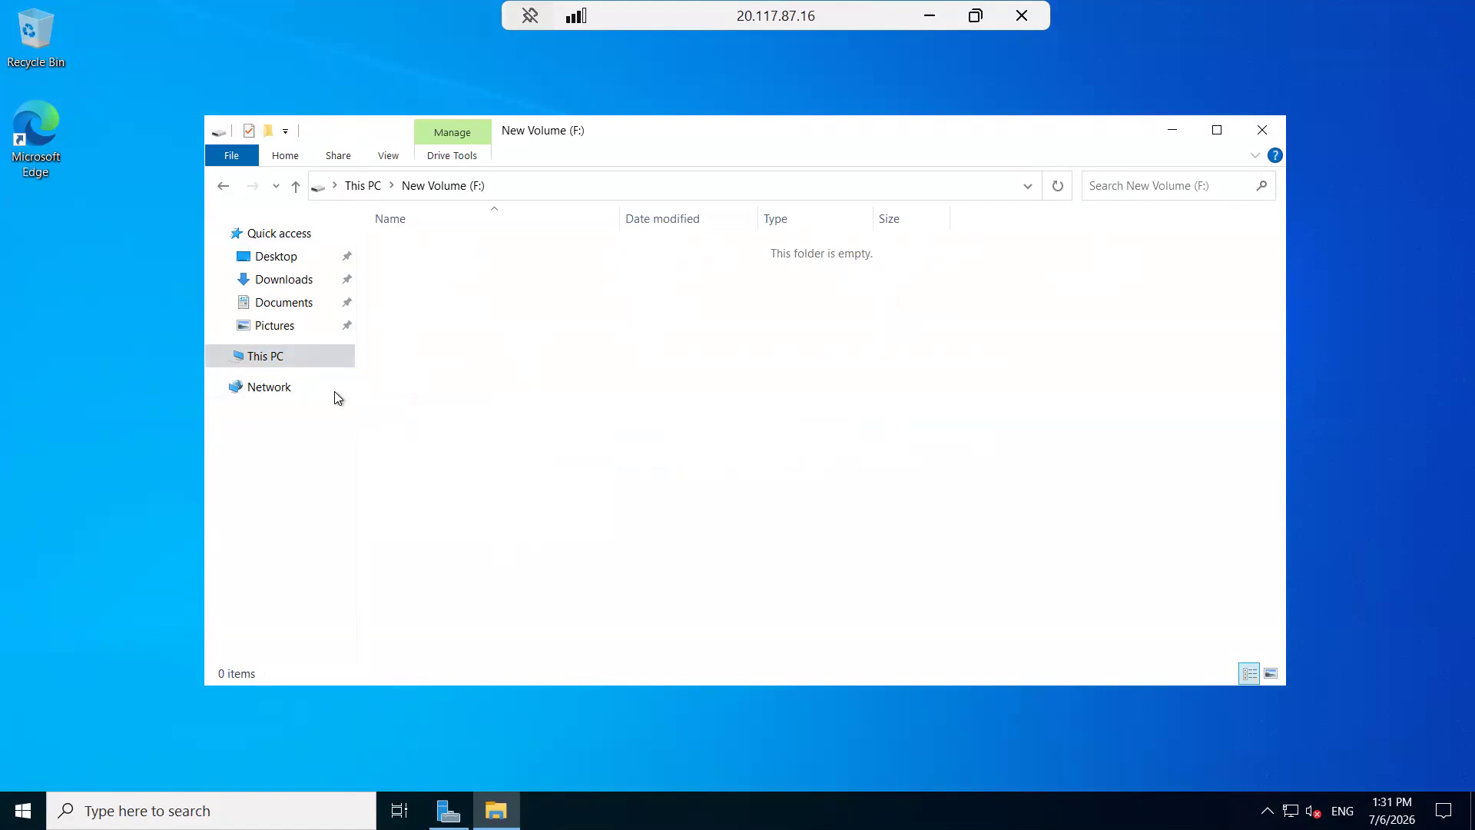
# - Shrink the remote session to a window beside the local desktop files, widen it and minimize the browser behind it
pyautogui.click(975, 15)
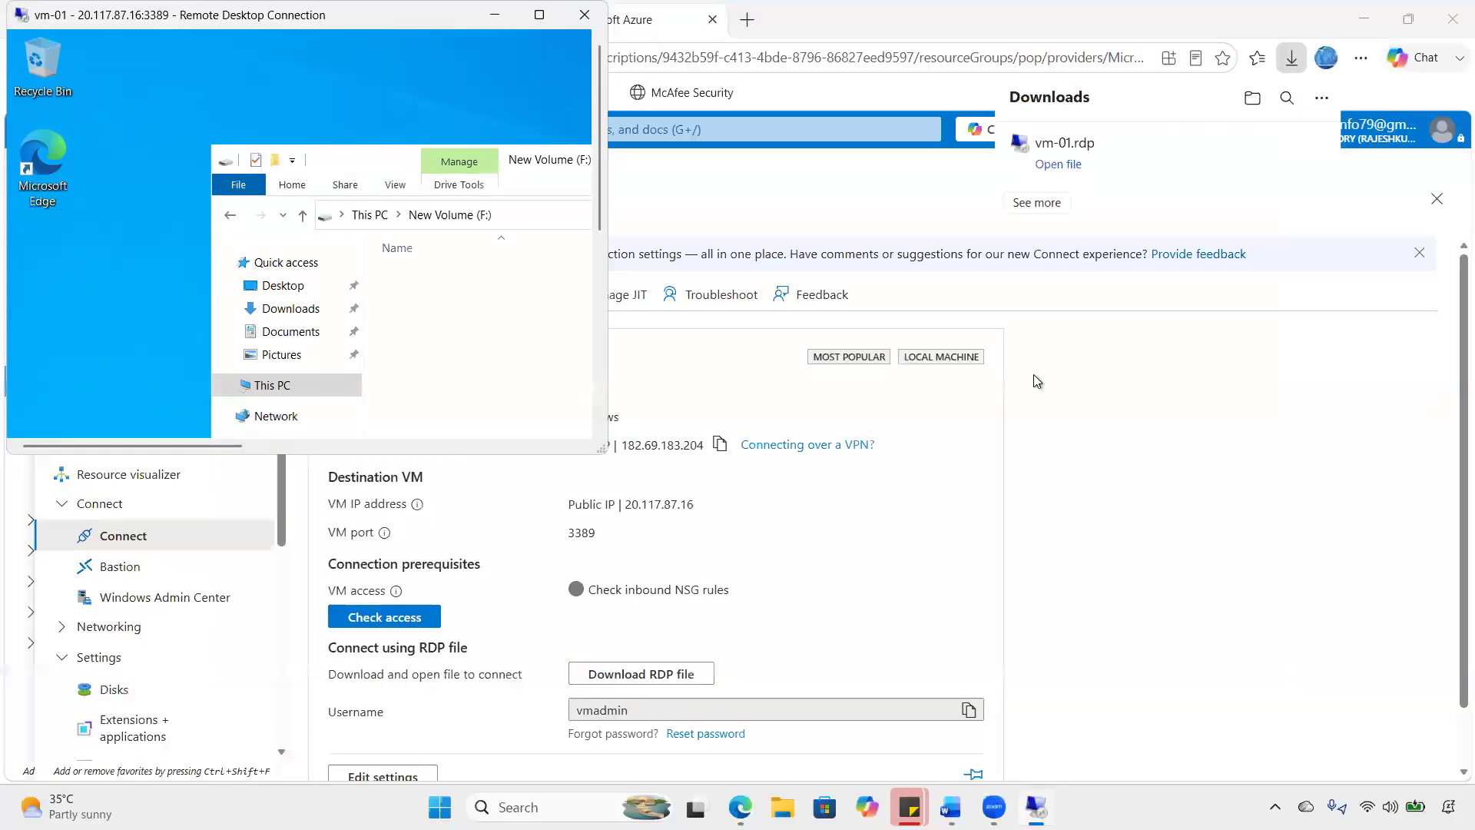
pyautogui.moveTo(1059, 375); pyautogui.dragTo(847, 268)
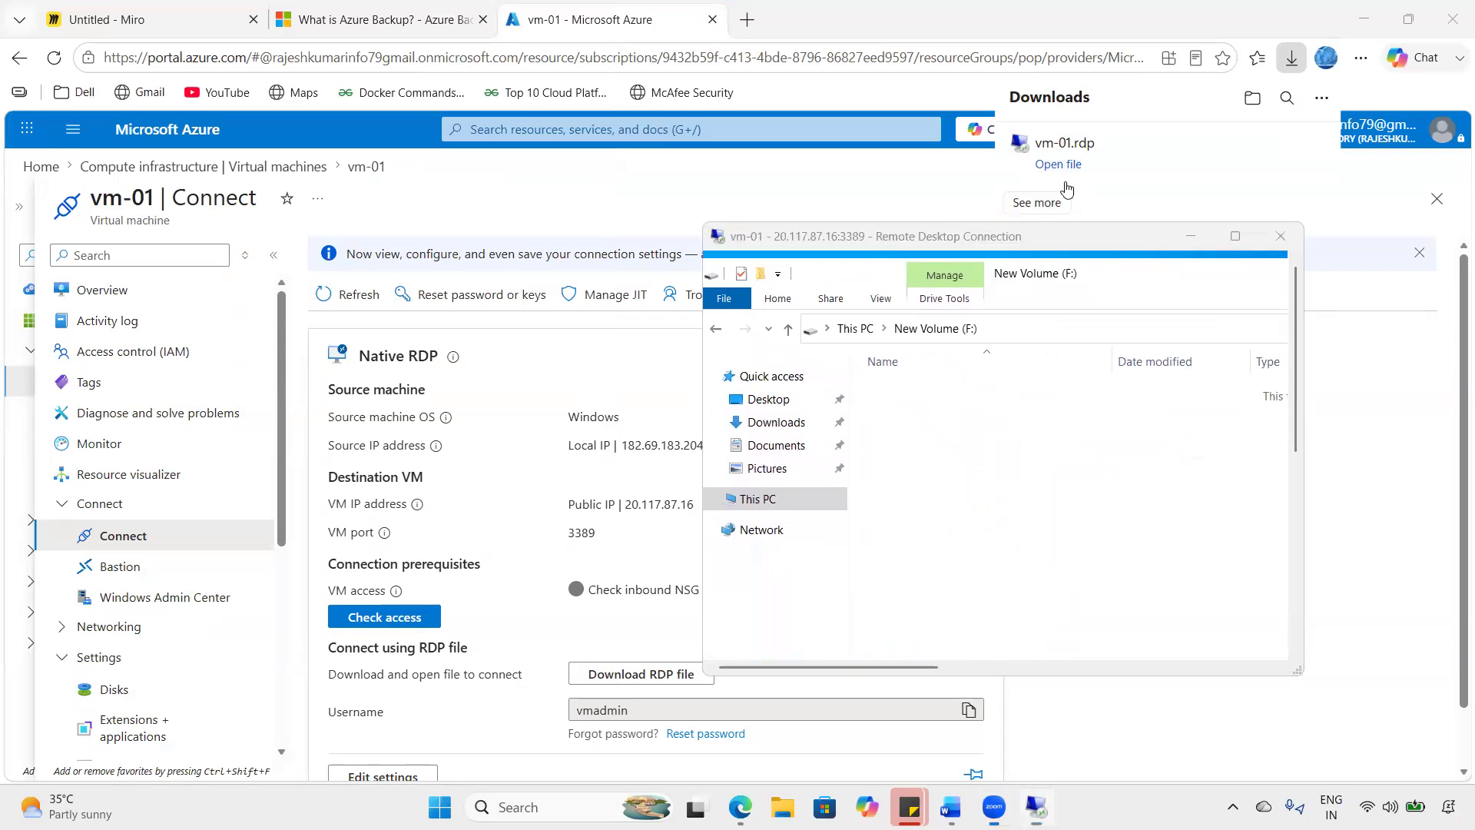
pyautogui.click(1292, 60)
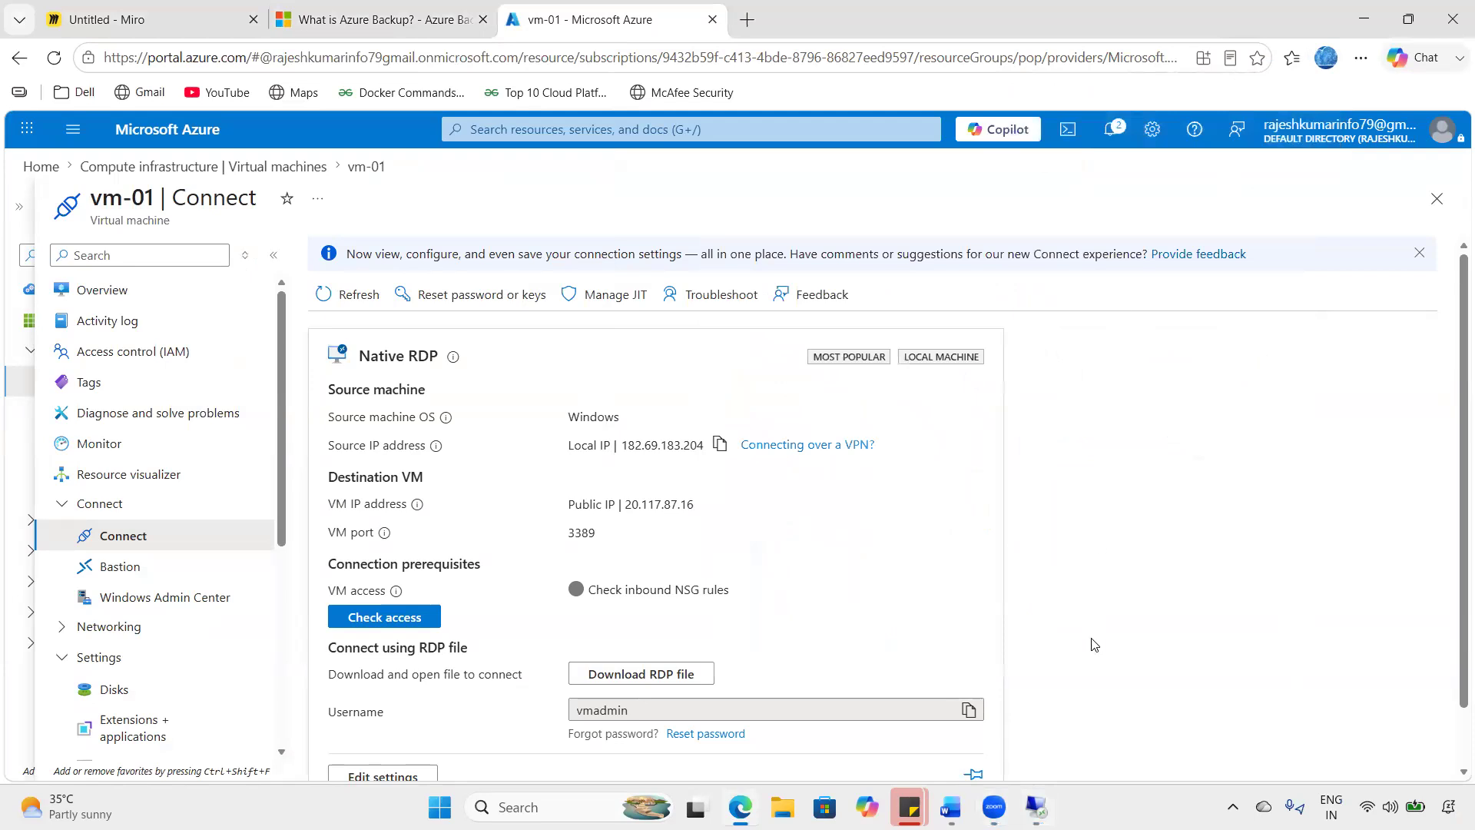
pyautogui.click(1035, 806)
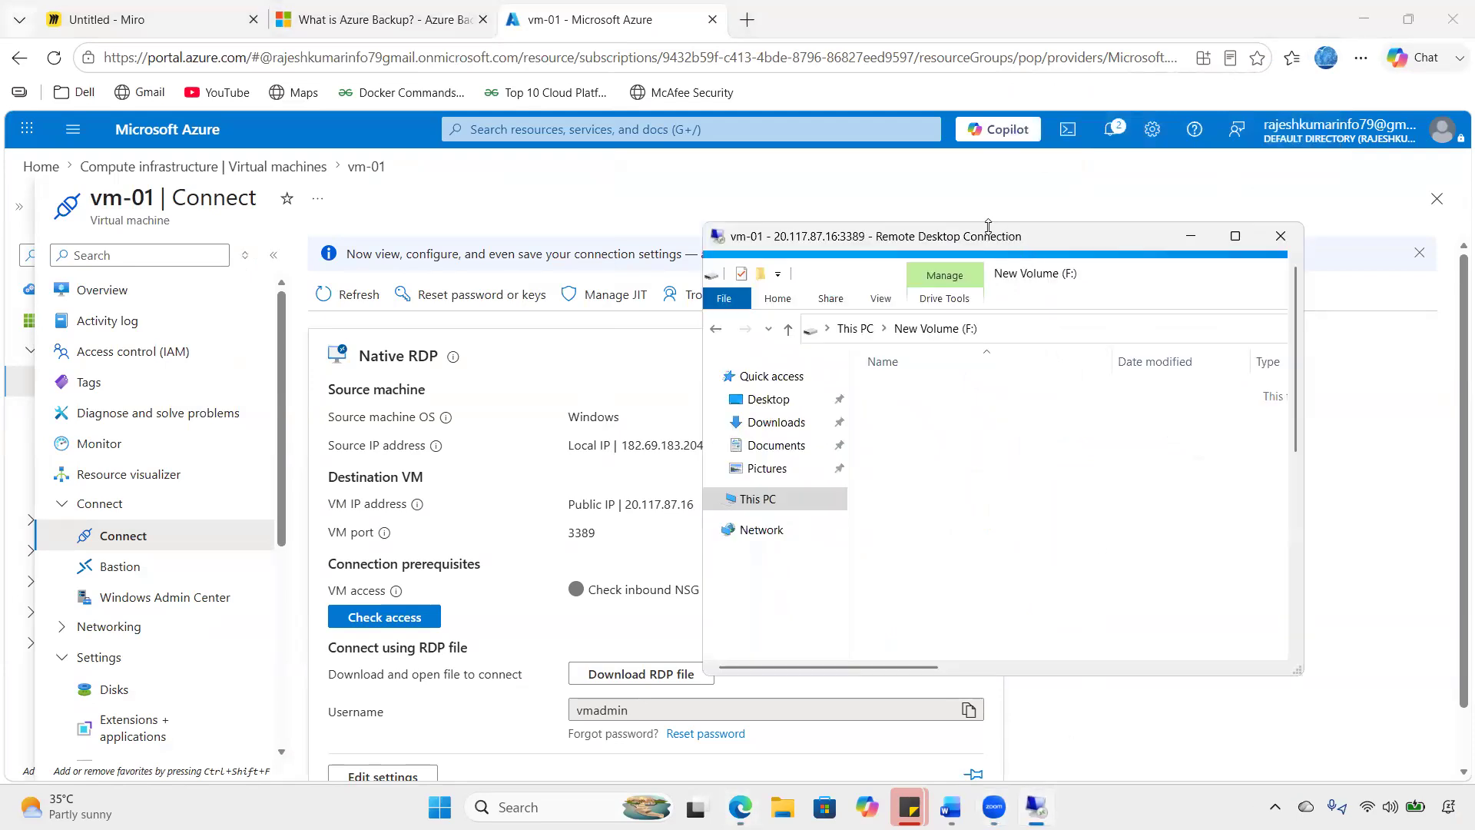
pyautogui.moveTo(988, 225); pyautogui.dragTo(989, 149)
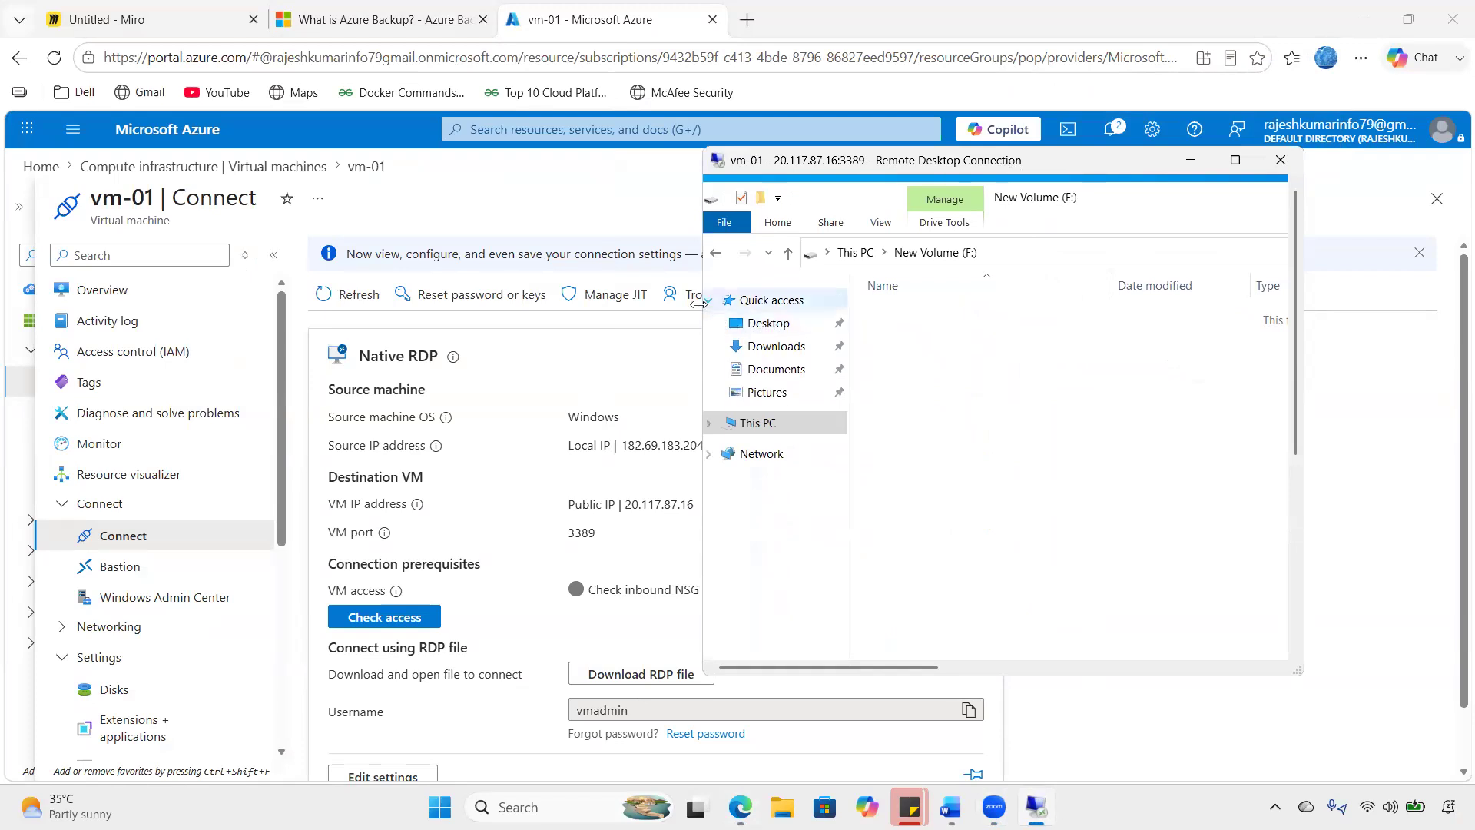
pyautogui.moveTo(698, 304); pyautogui.dragTo(551, 304)
pyautogui.click(1364, 19)
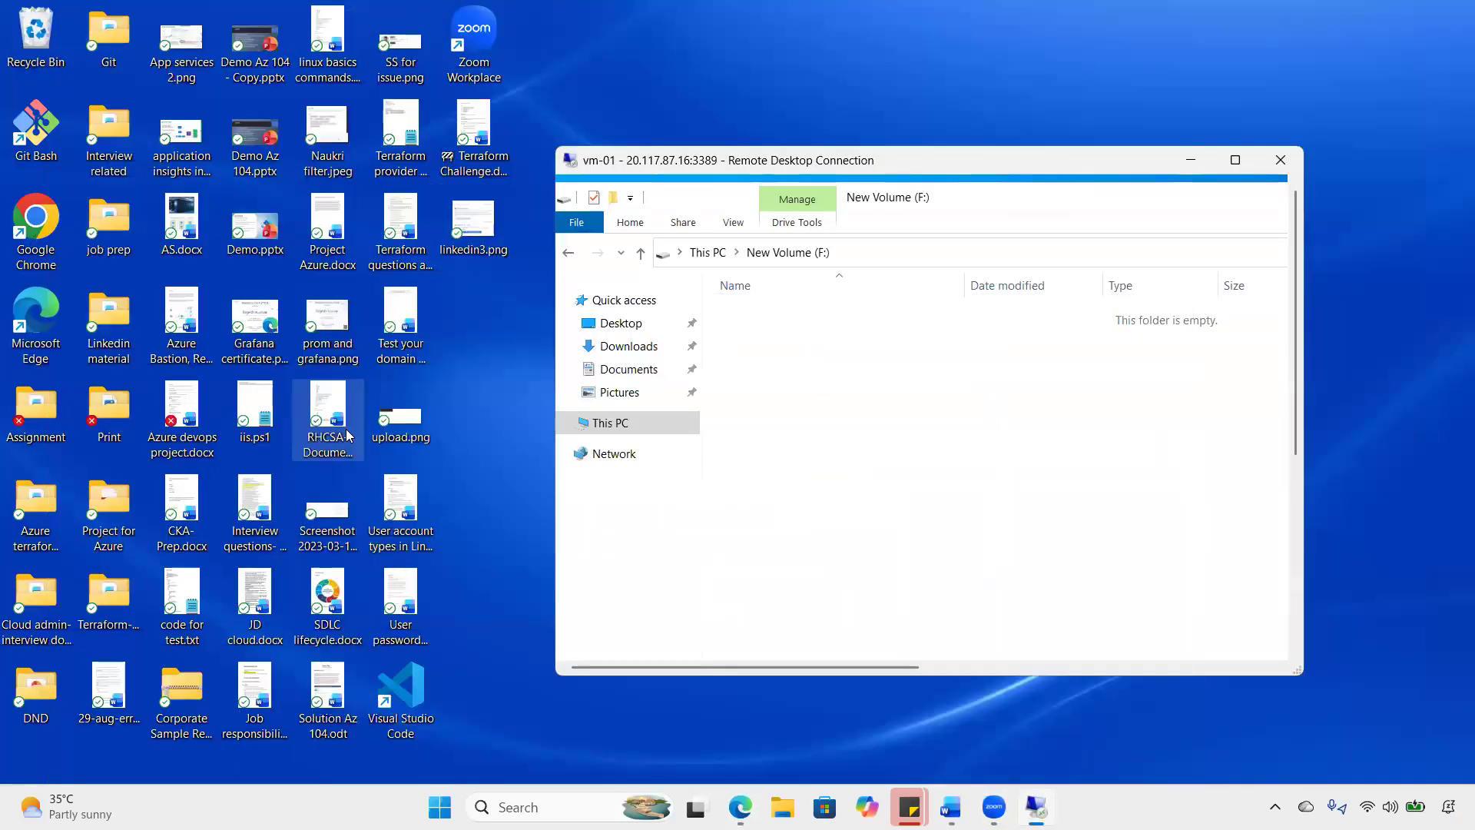
# - Copy the Terraform provider code, Job responsibilities of cloud admin and User account types in Linux files from the local desktop to New Volume (F:)
pyautogui.click(400, 146)
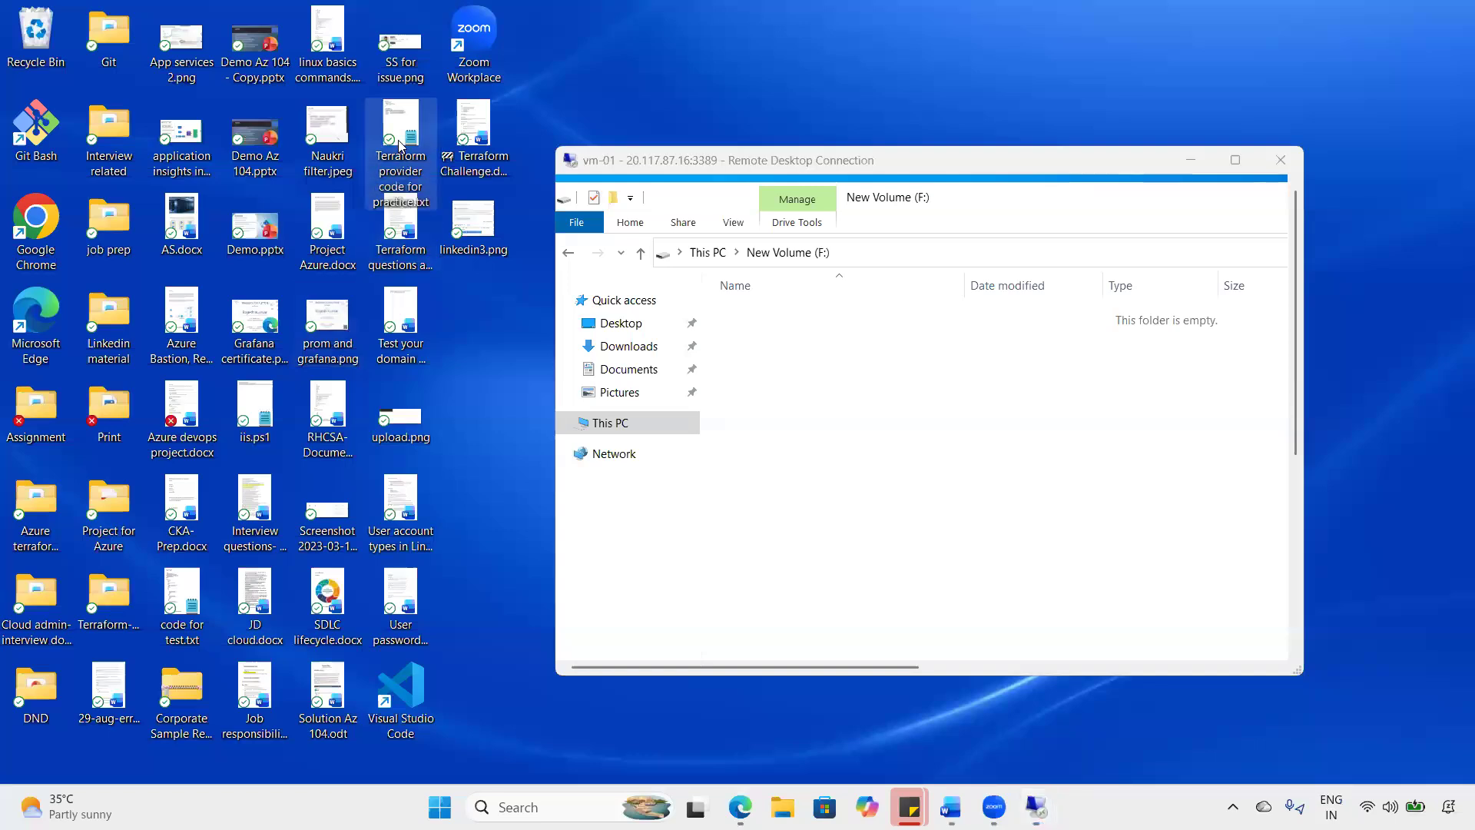
pyautogui.click(994, 479)
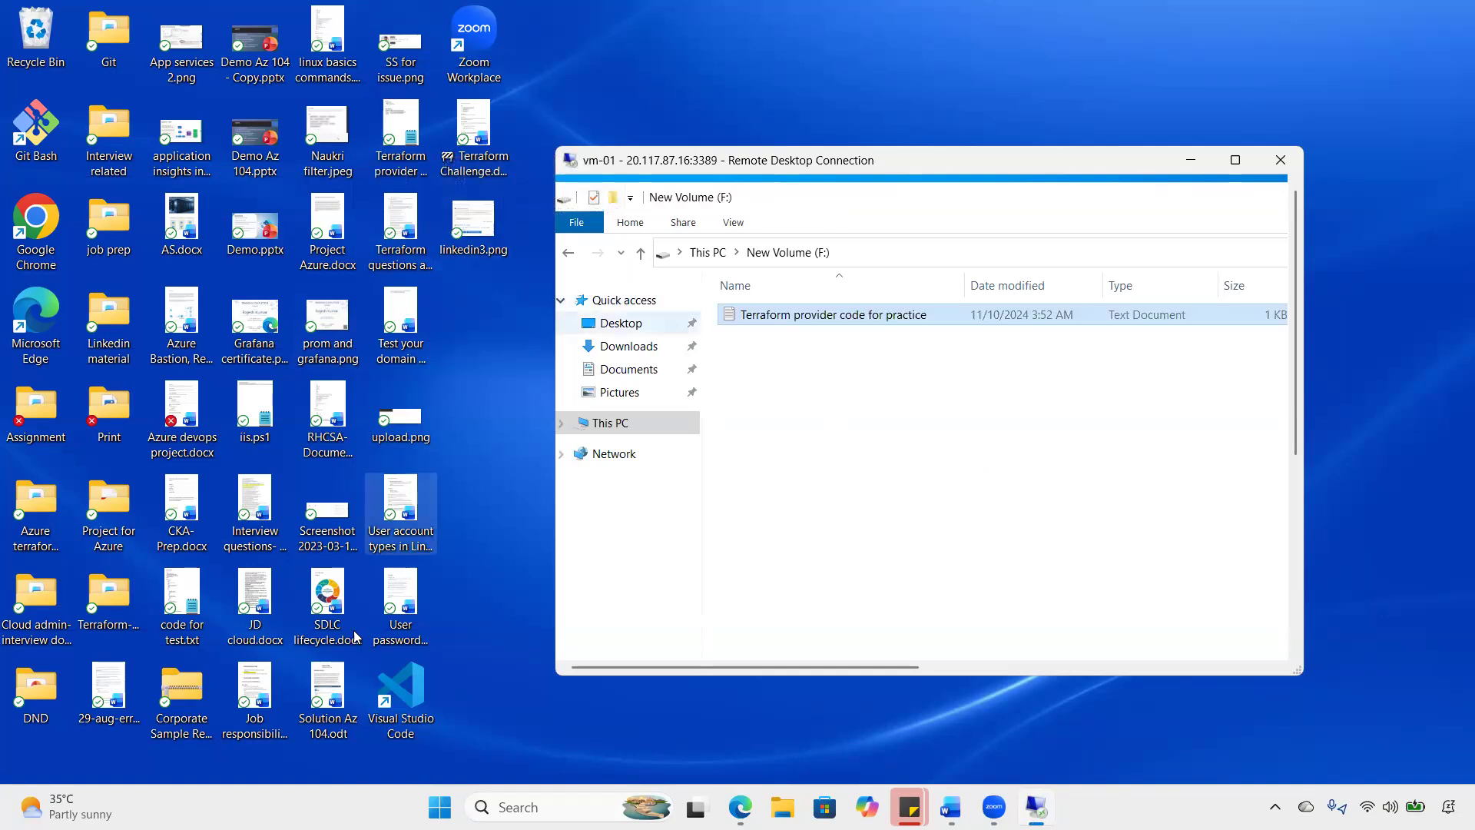
pyautogui.click(266, 707)
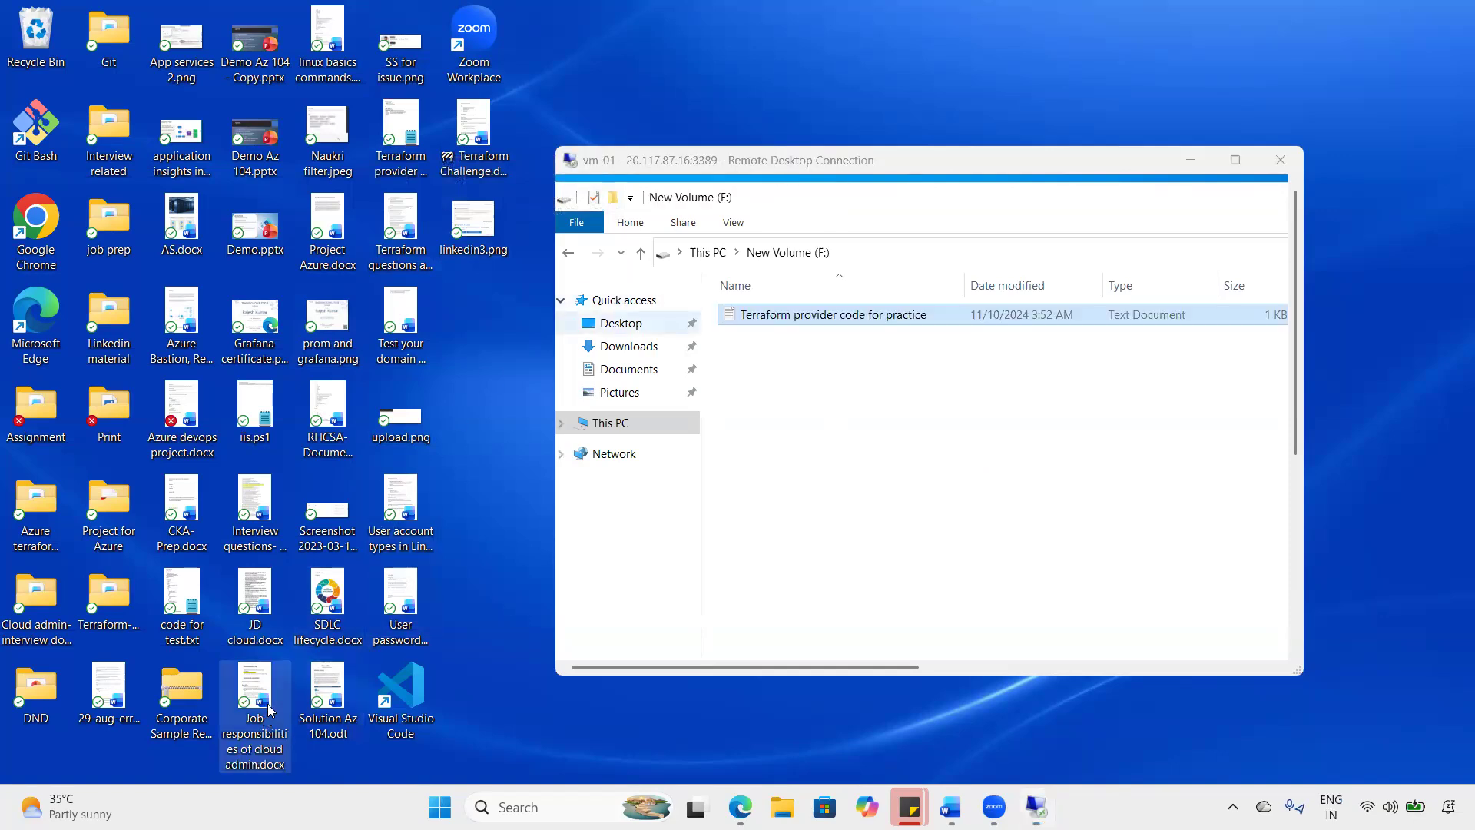
pyautogui.click(862, 445)
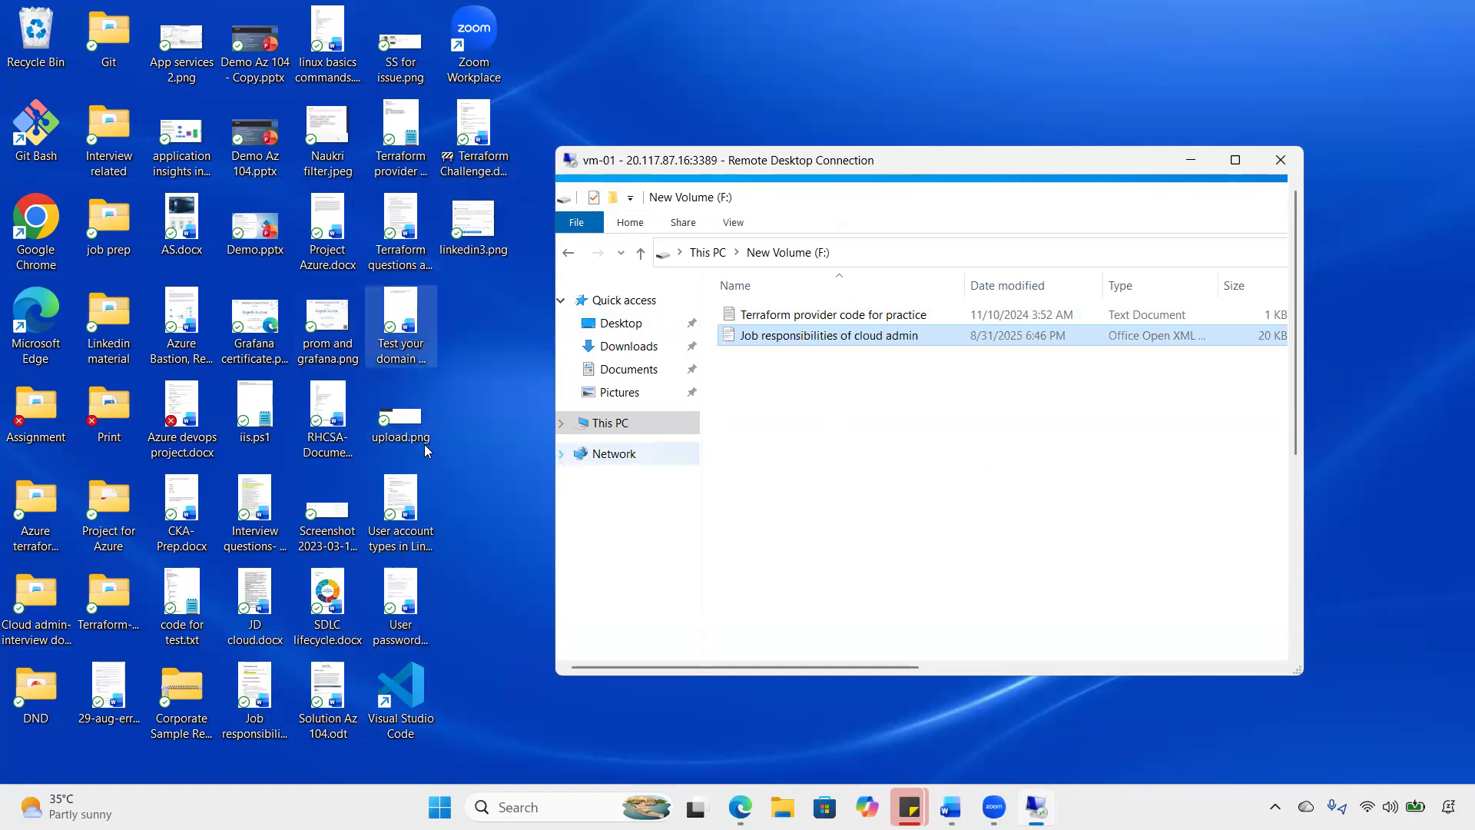
pyautogui.click(410, 512)
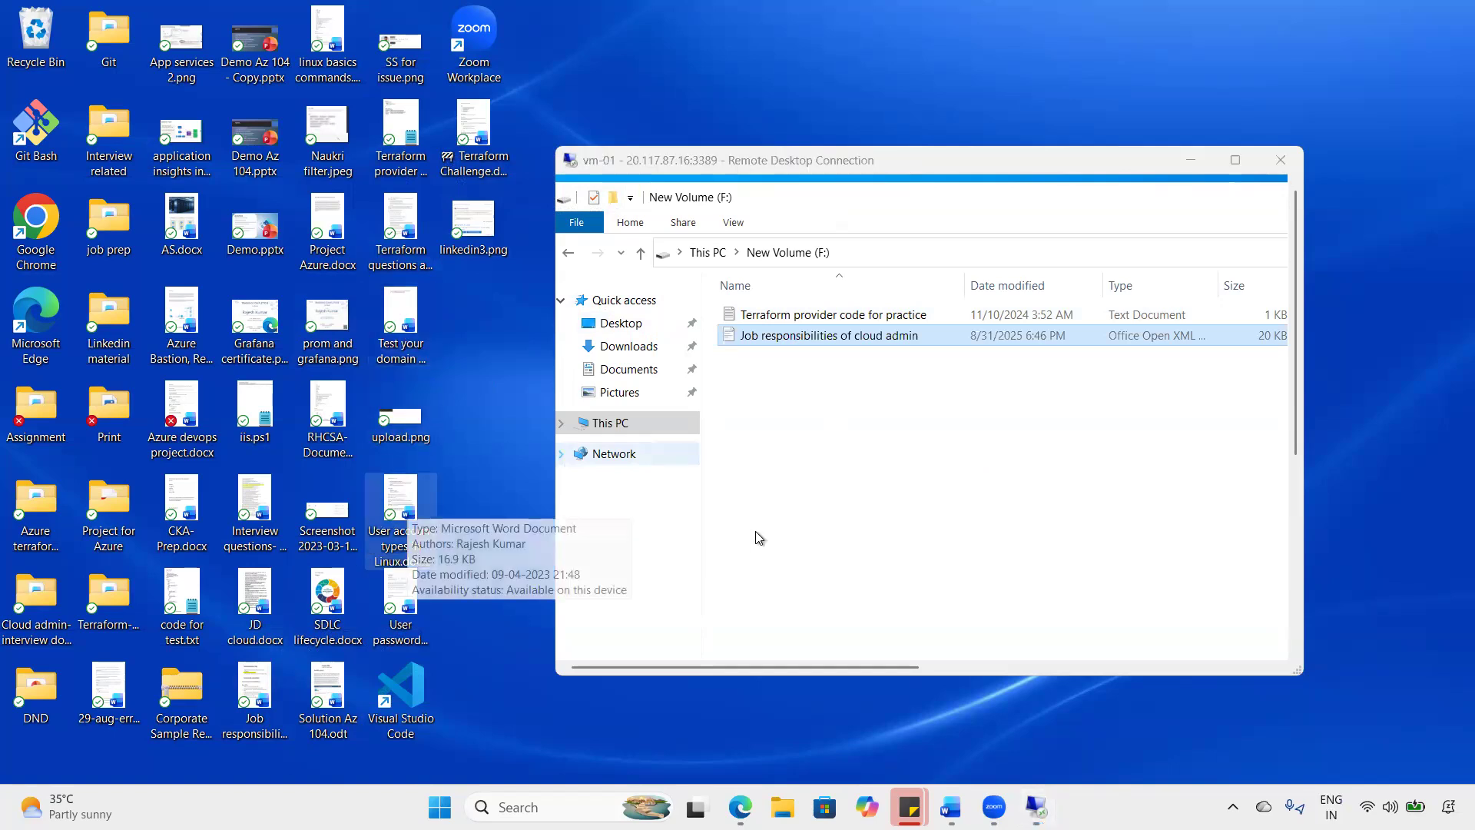
pyautogui.click(881, 482)
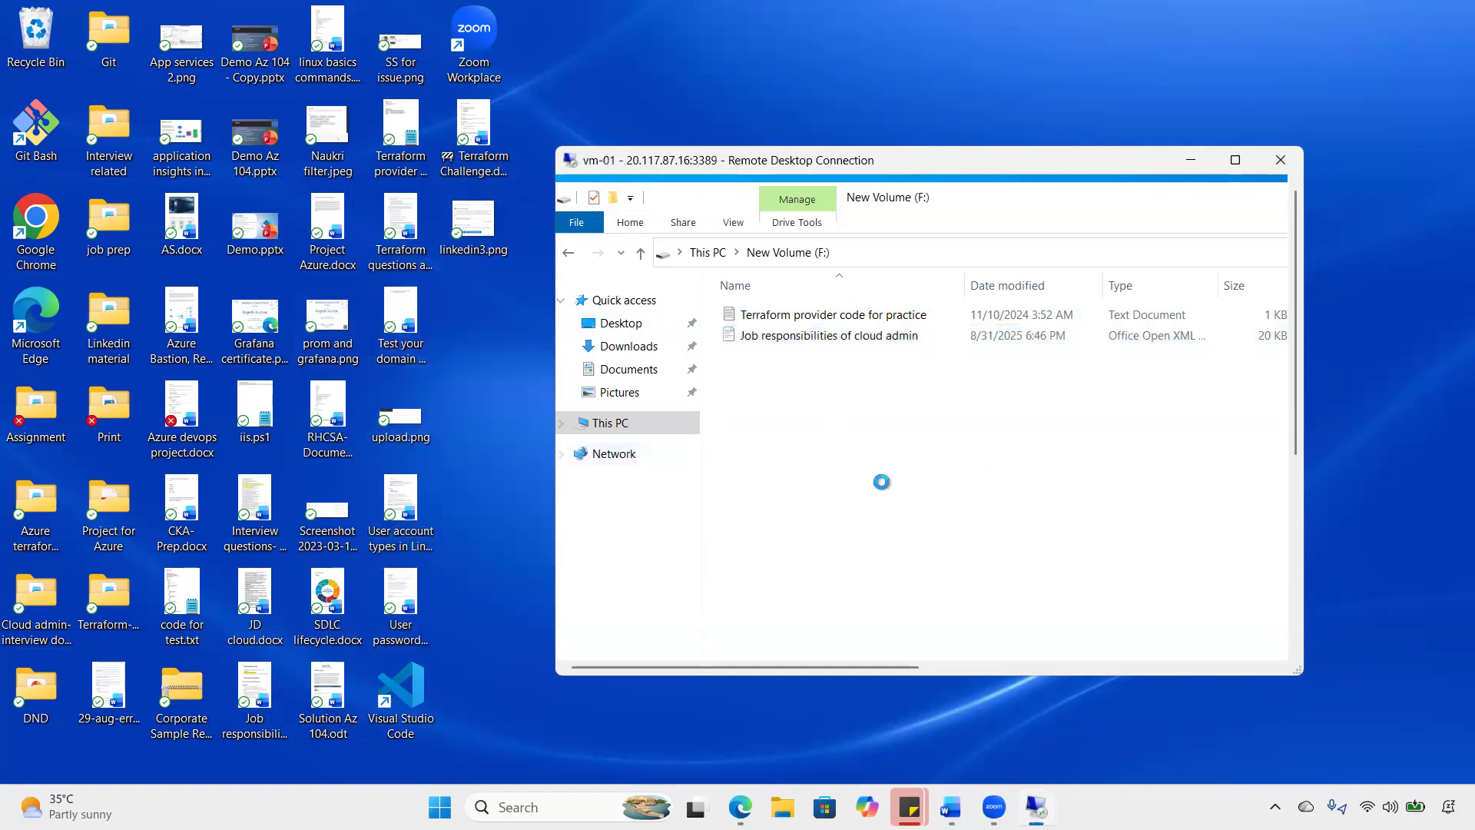
# - Return the remote session to full screen and reopen New Volume (F:) from This PC
pyautogui.doubleClick(916, 162)
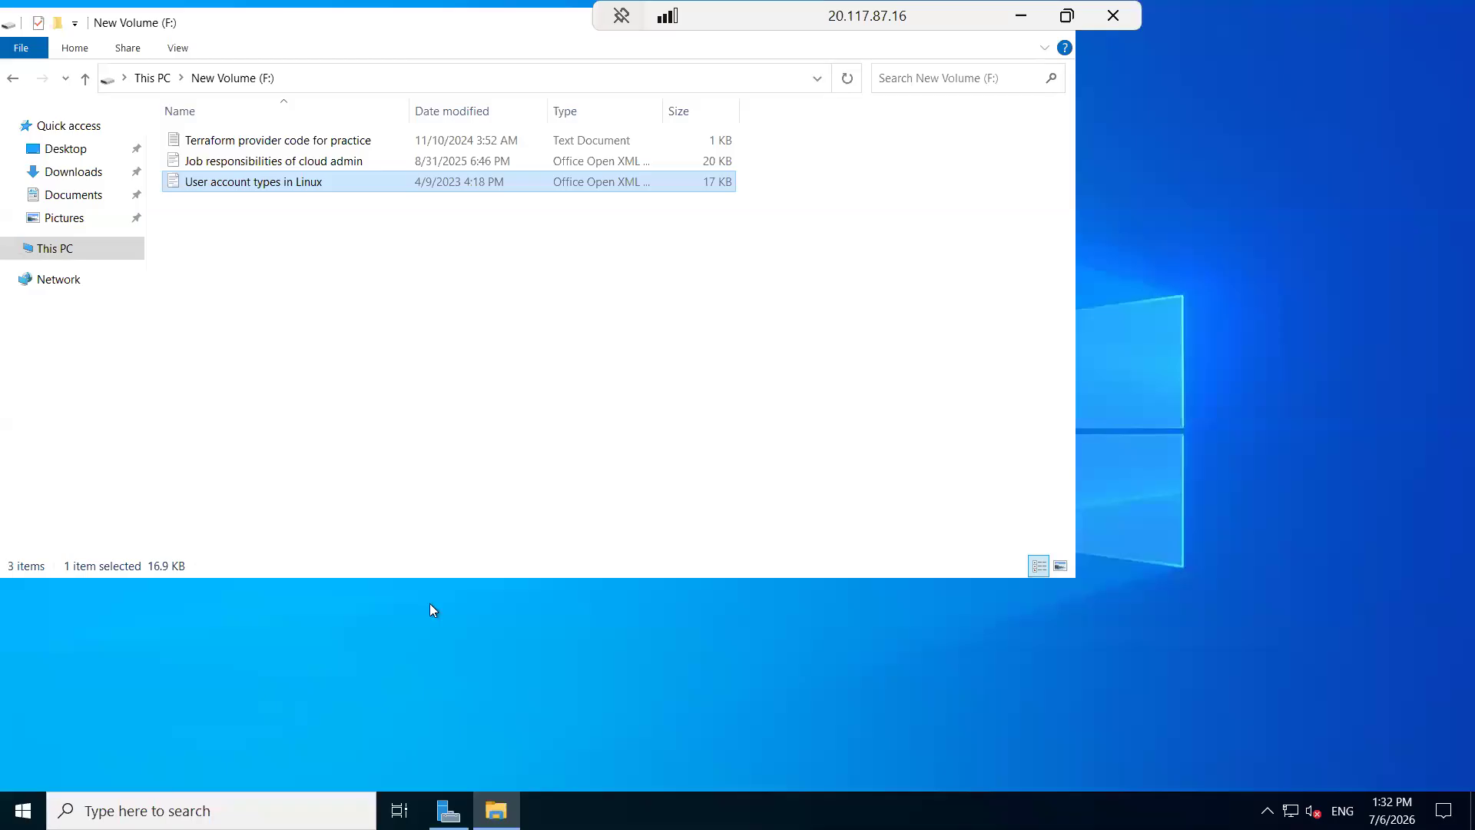
pyautogui.click(76, 248)
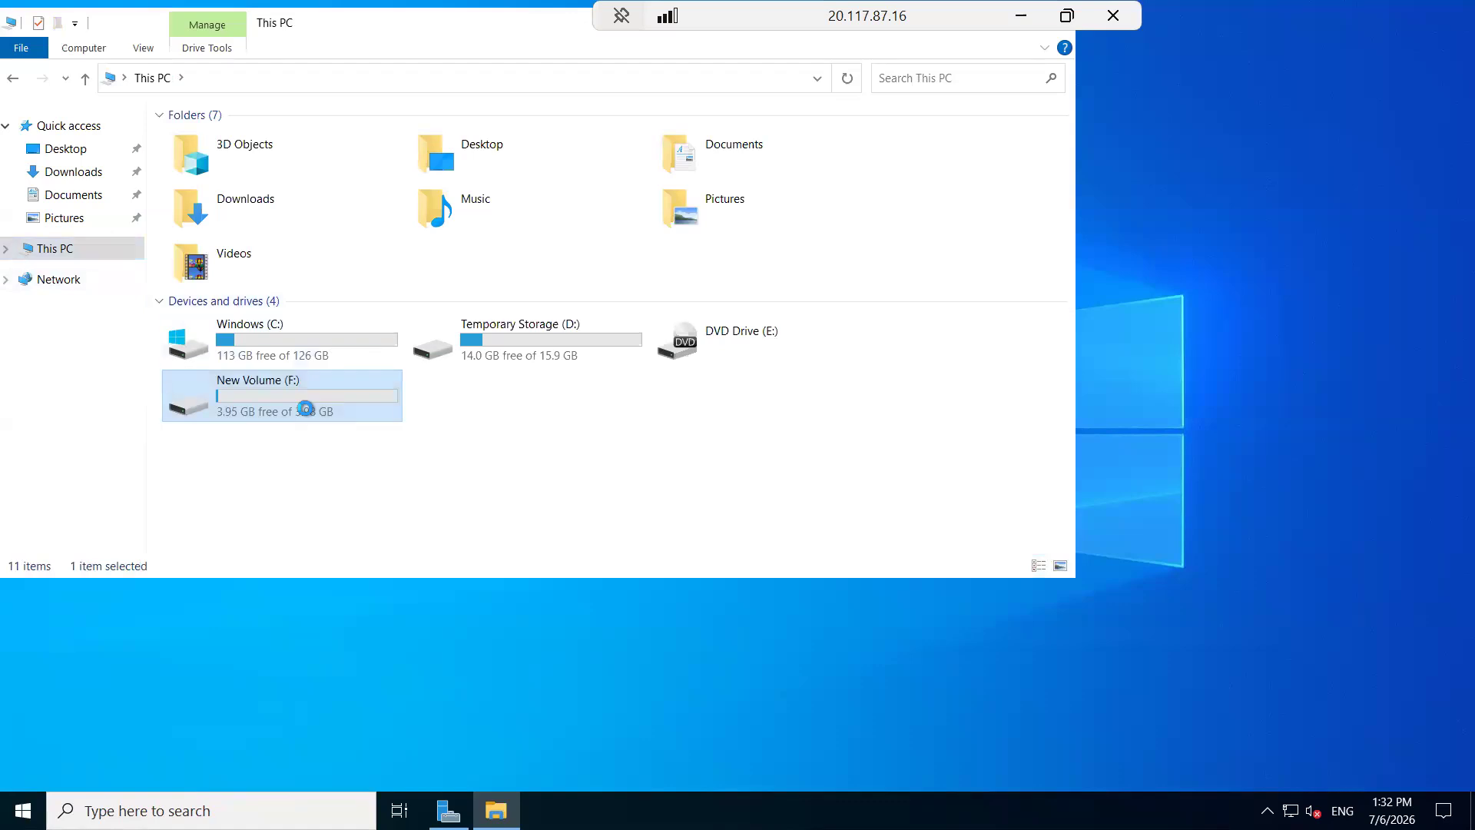
pyautogui.doubleClick(305, 408)
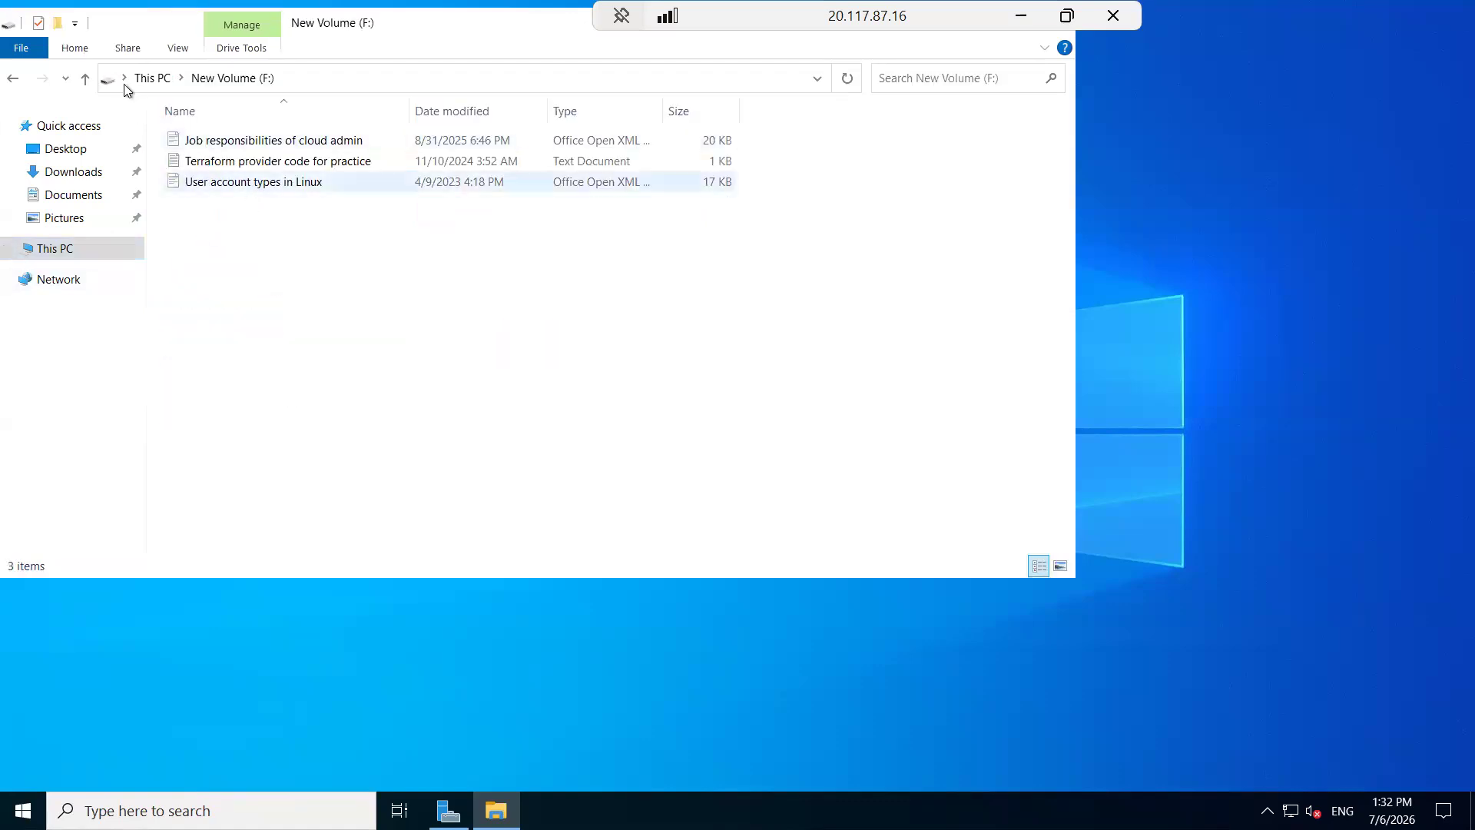
# - Create a folder named Data on New Volume (F:)
pyautogui.click(60, 24)
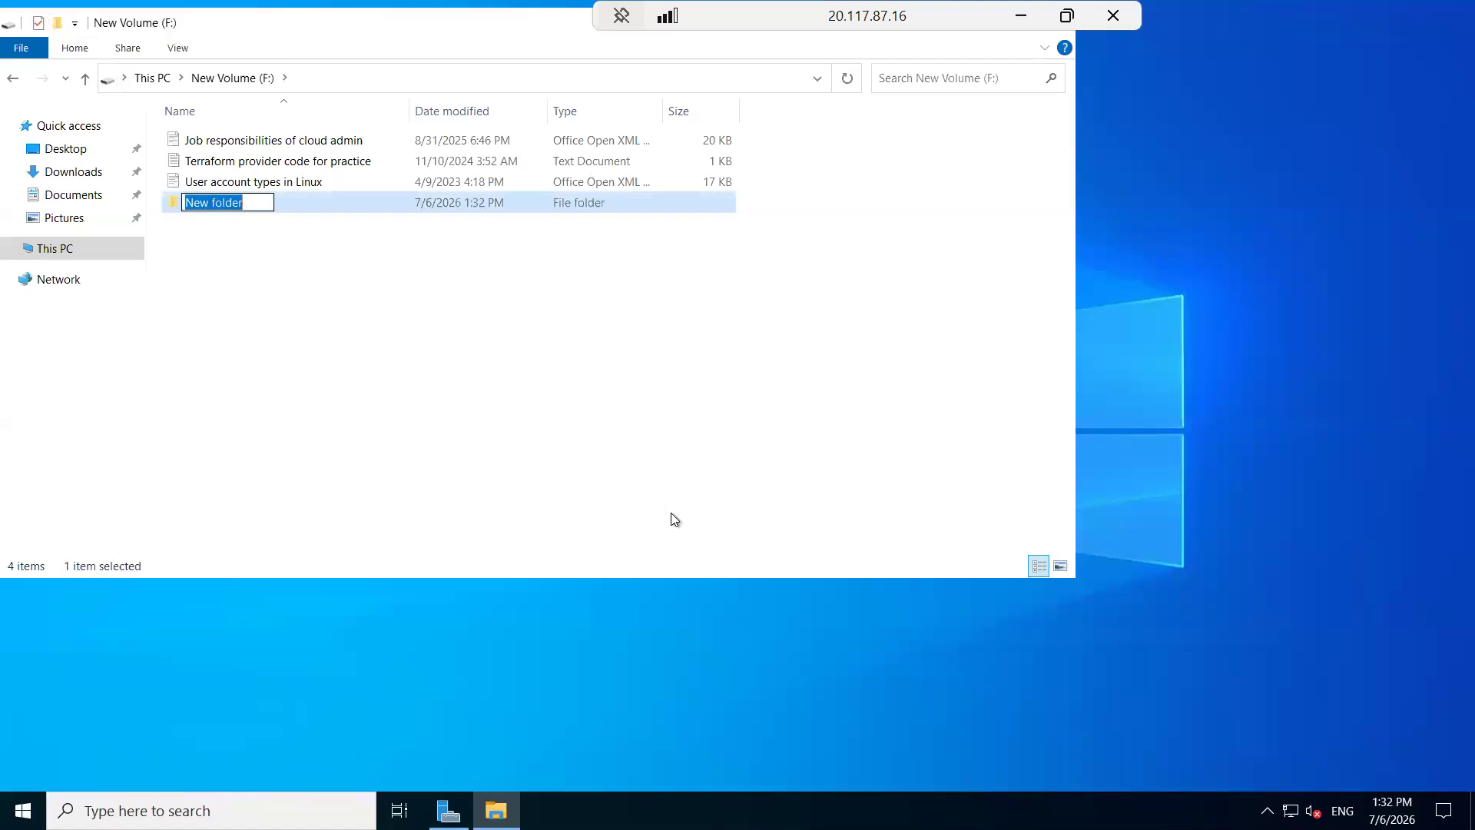
pyautogui.write('F')
pyautogui.press('BackSpace')
pyautogui.write('Data')
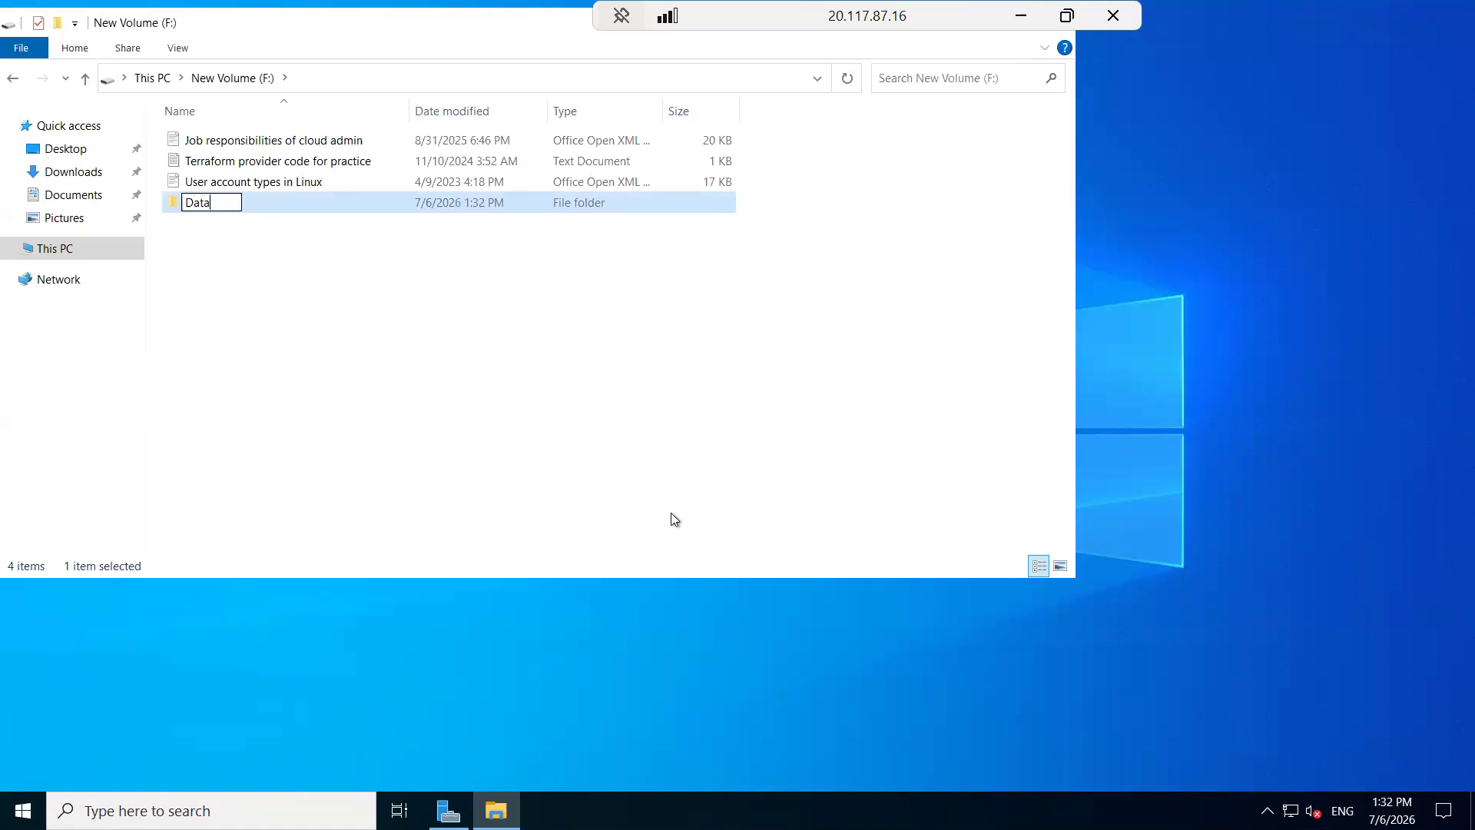
pyautogui.press('Return')
# - Move the Job responsibilities of cloud admin and Terraform provider code files into the Data folder, then return to the volume root
pyautogui.click(226, 143)
pyautogui.keyDown('ctrl'); pyautogui.click(227, 162); pyautogui.keyUp('ctrl')
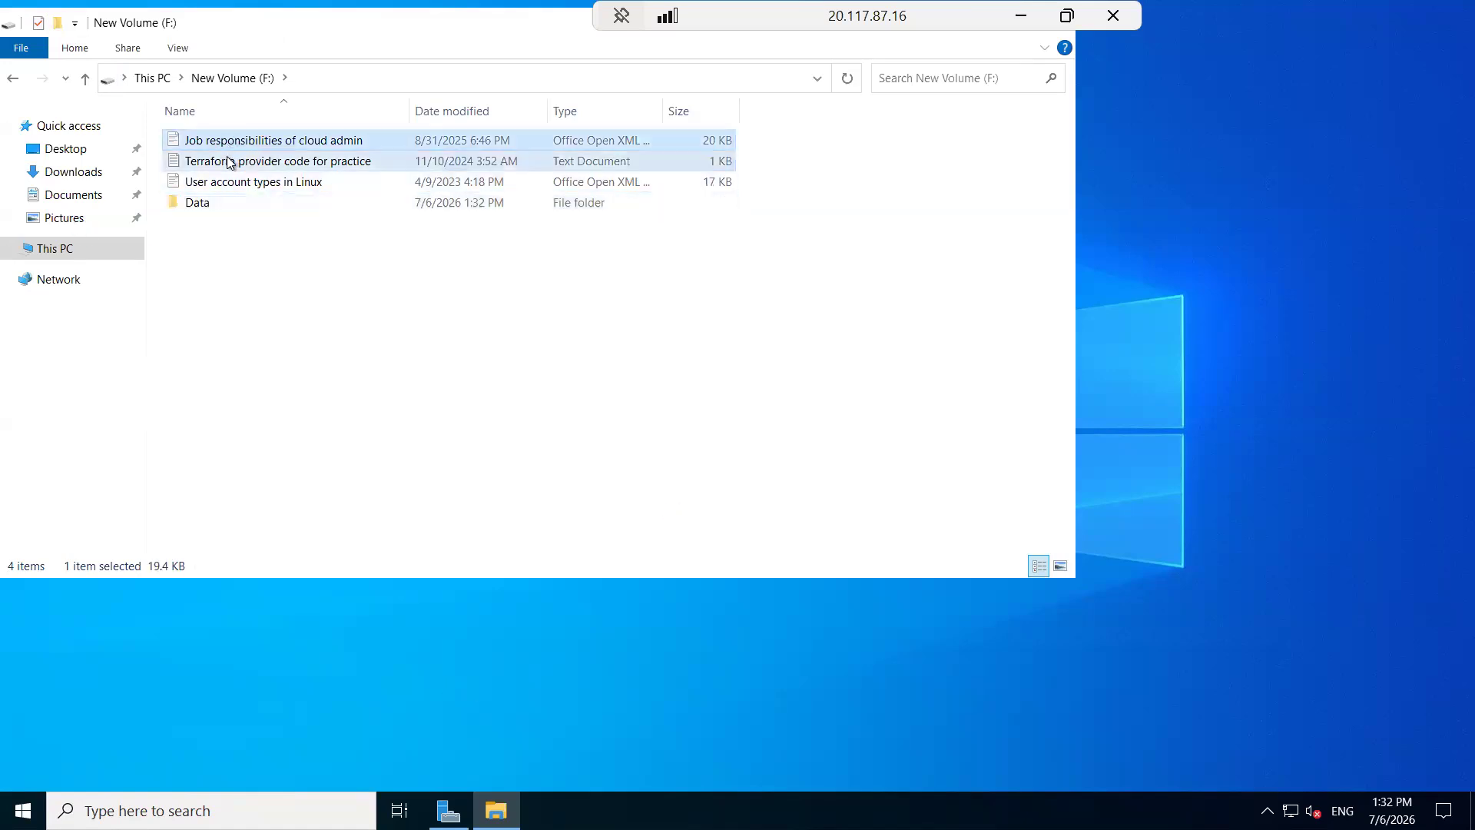
pyautogui.doubleClick(201, 202)
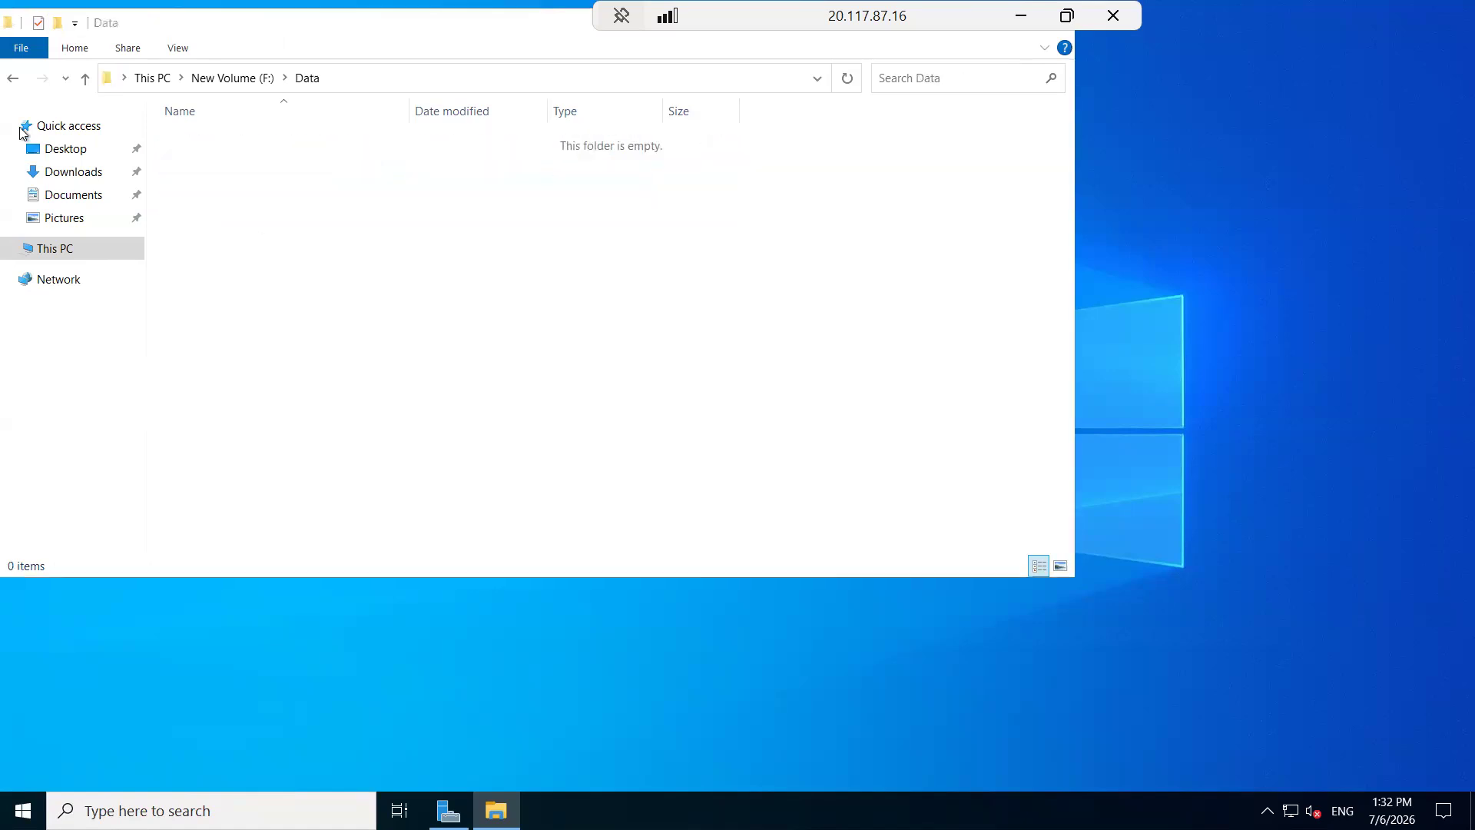
pyautogui.hotkey('ctrl', 'v')
pyautogui.click(16, 80)
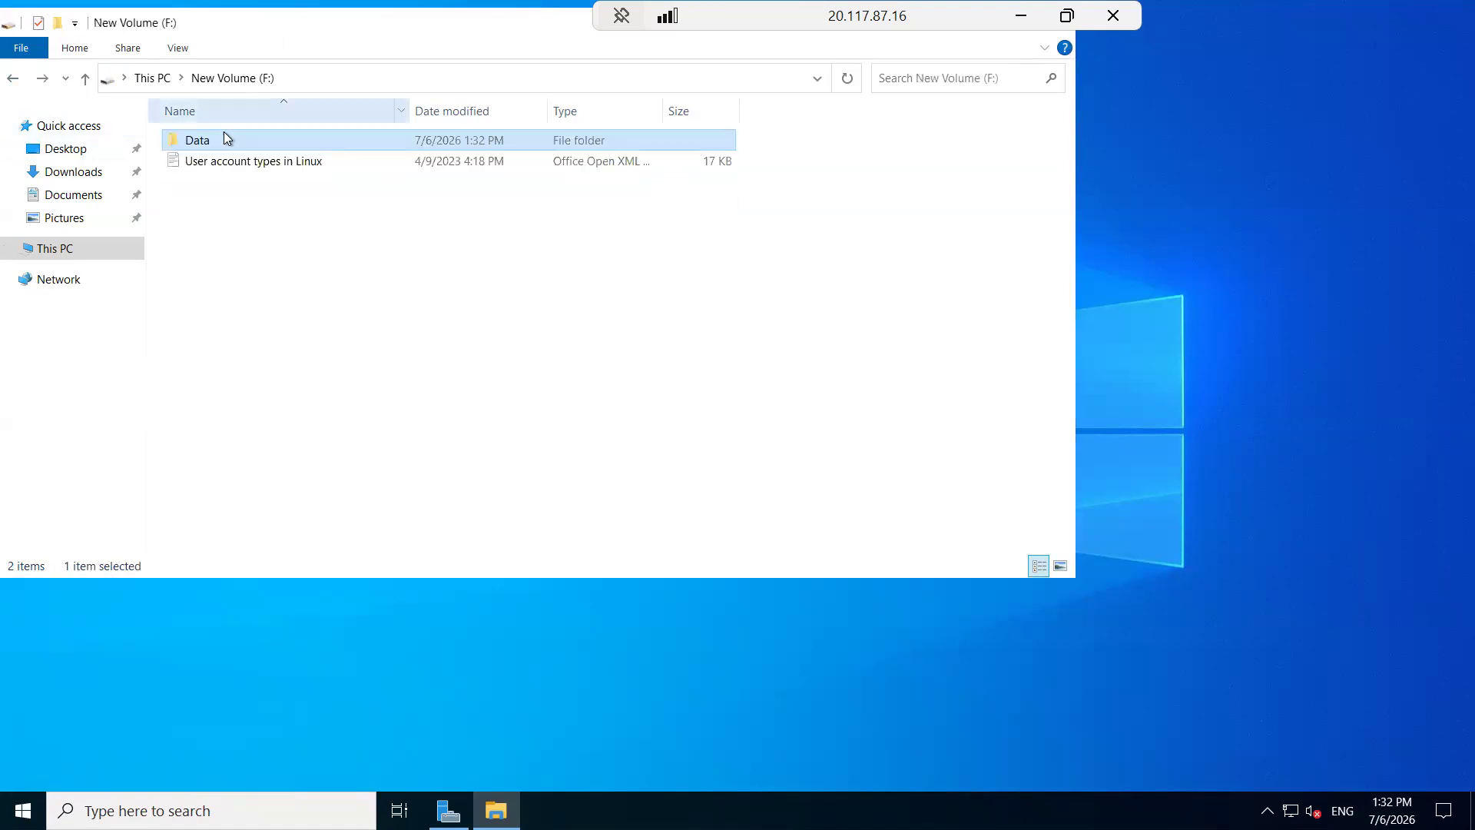
# - Check the contents of the Data folder, go back to New Volume (F:) and close the File Explorer window
pyautogui.click(283, 160)
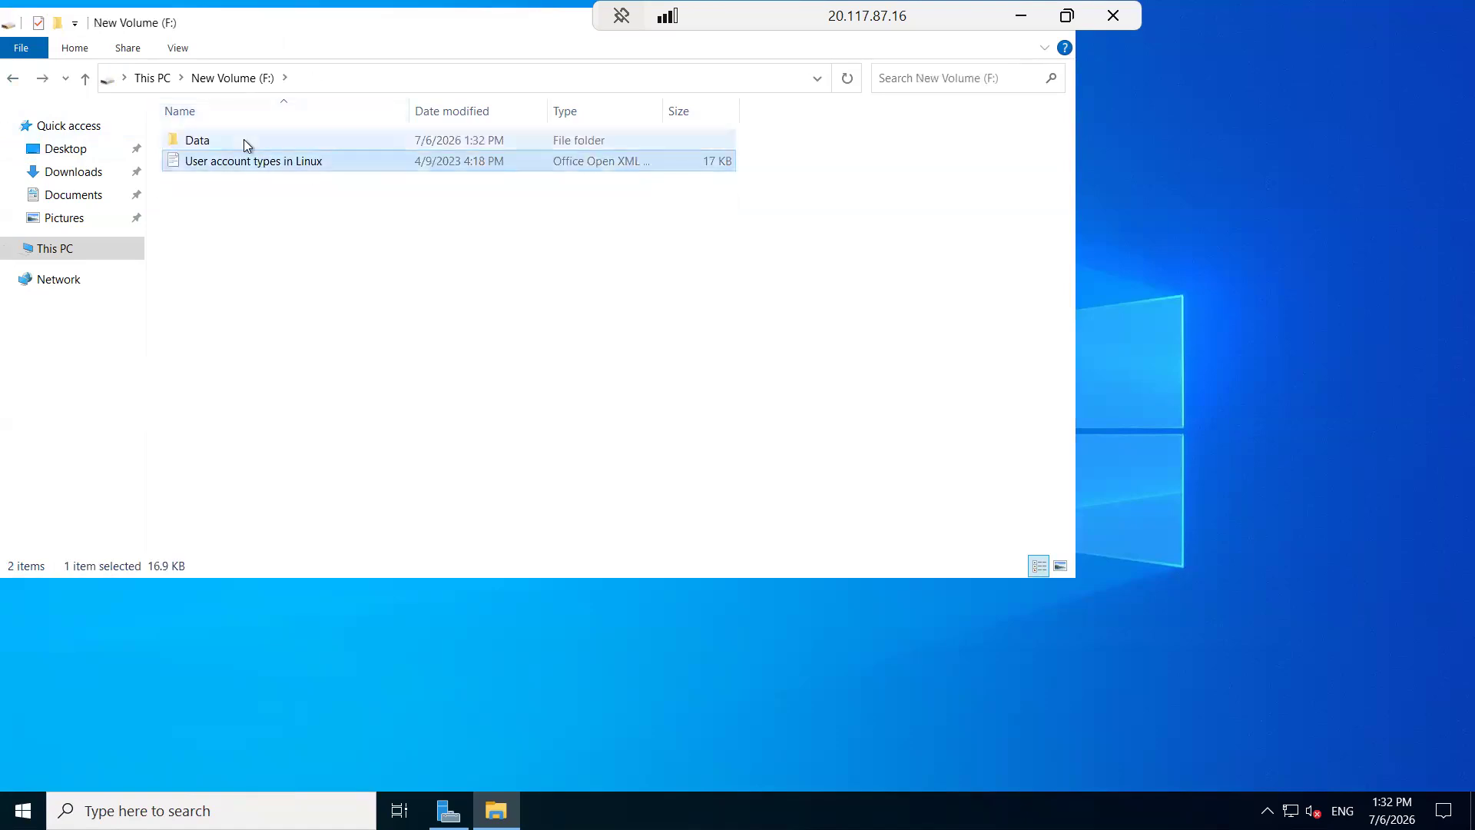
pyautogui.doubleClick(242, 139)
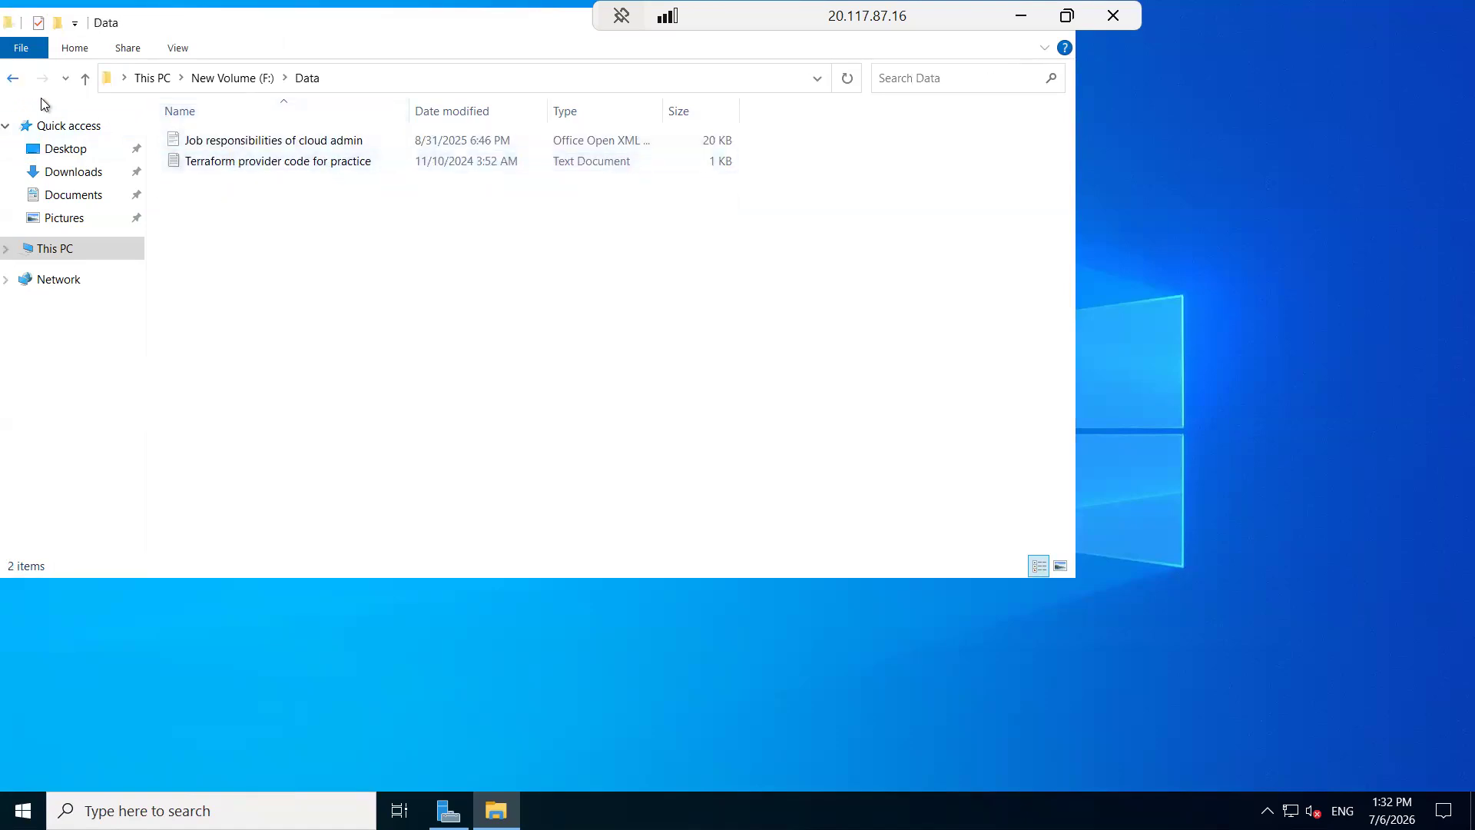
pyautogui.hotkey('alt', 'Left')
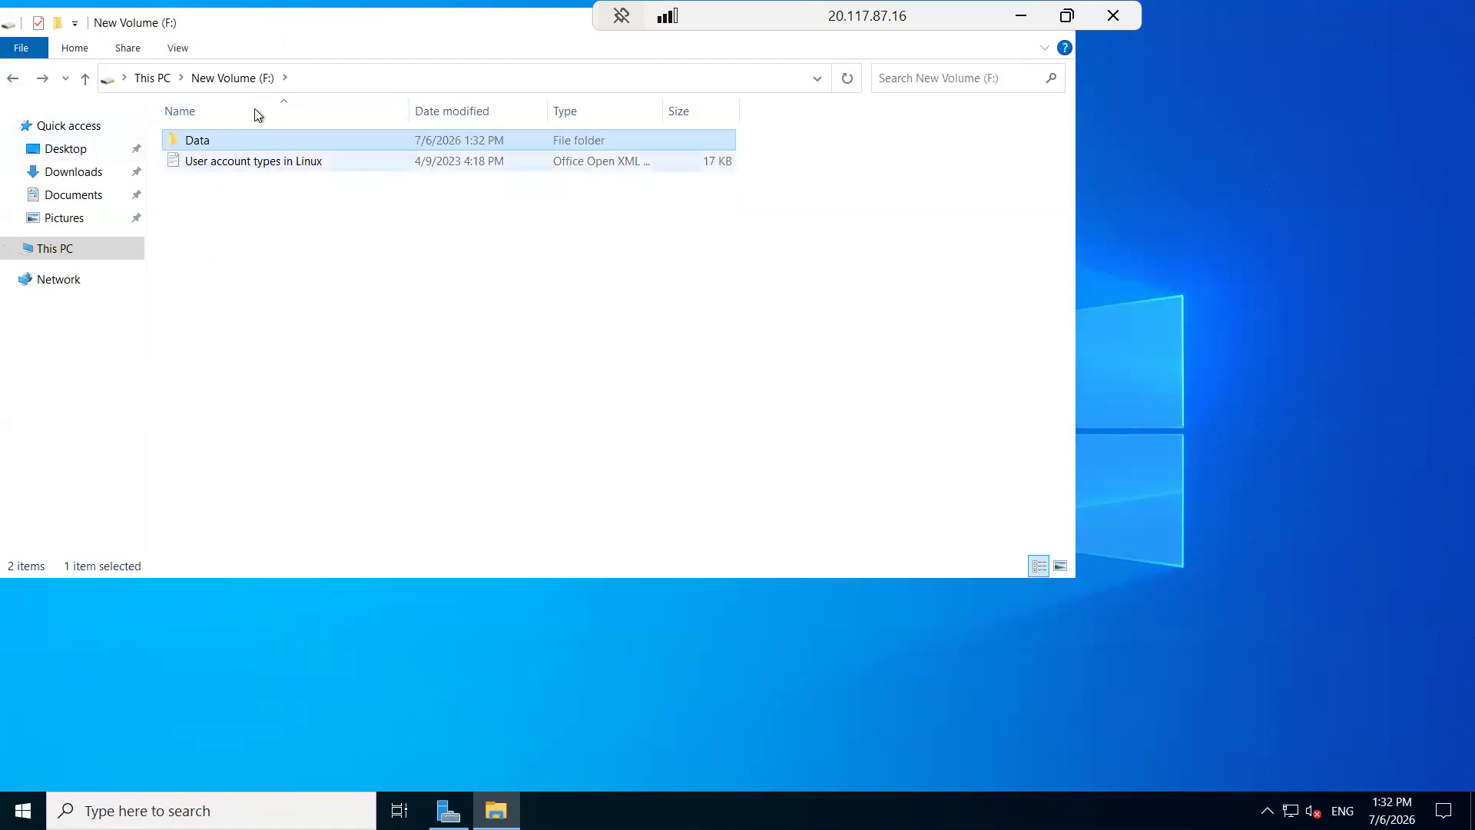
pyautogui.moveTo(294, 21); pyautogui.dragTo(318, 198)
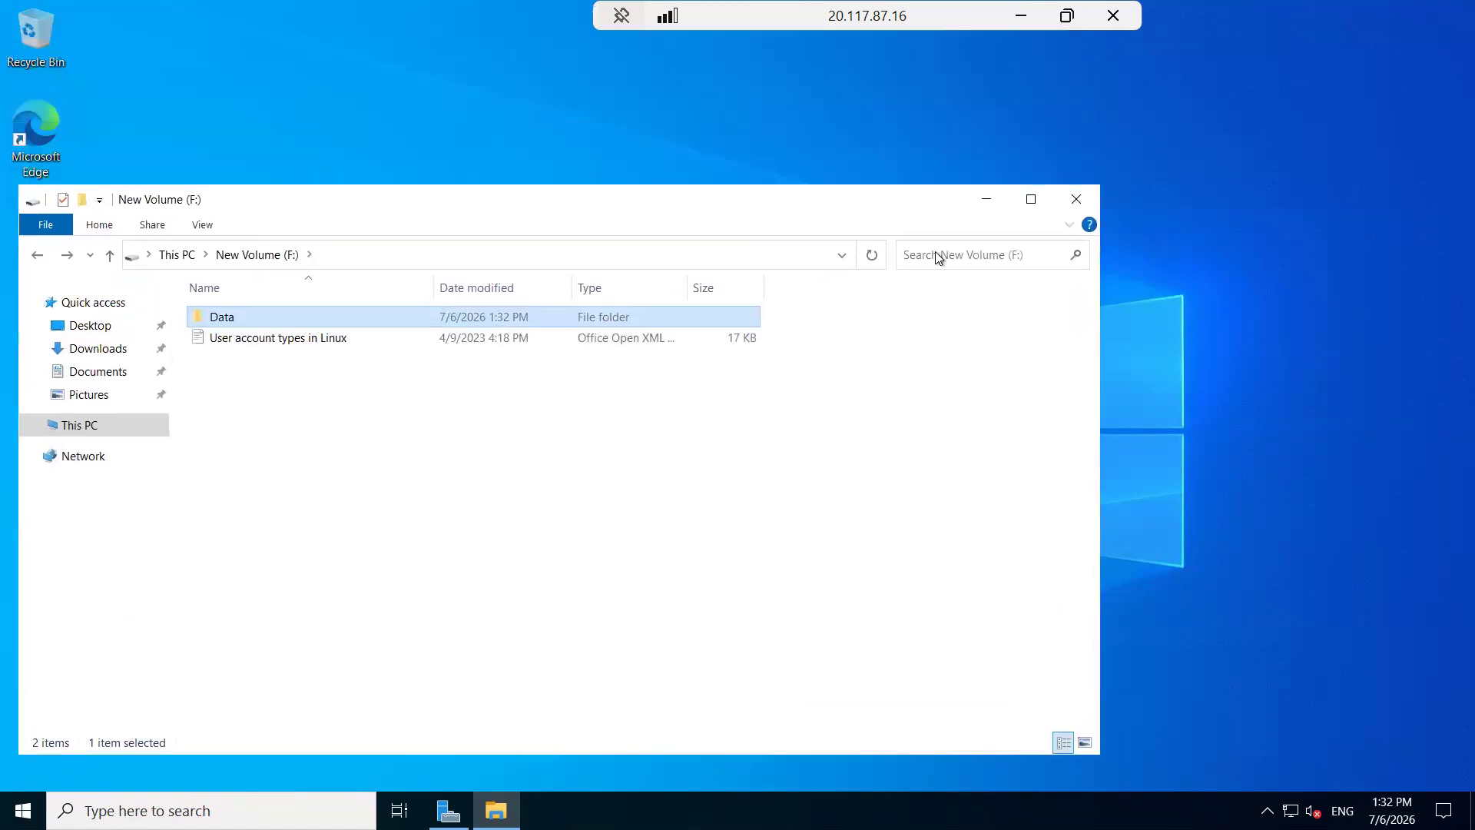
pyautogui.click(1076, 198)
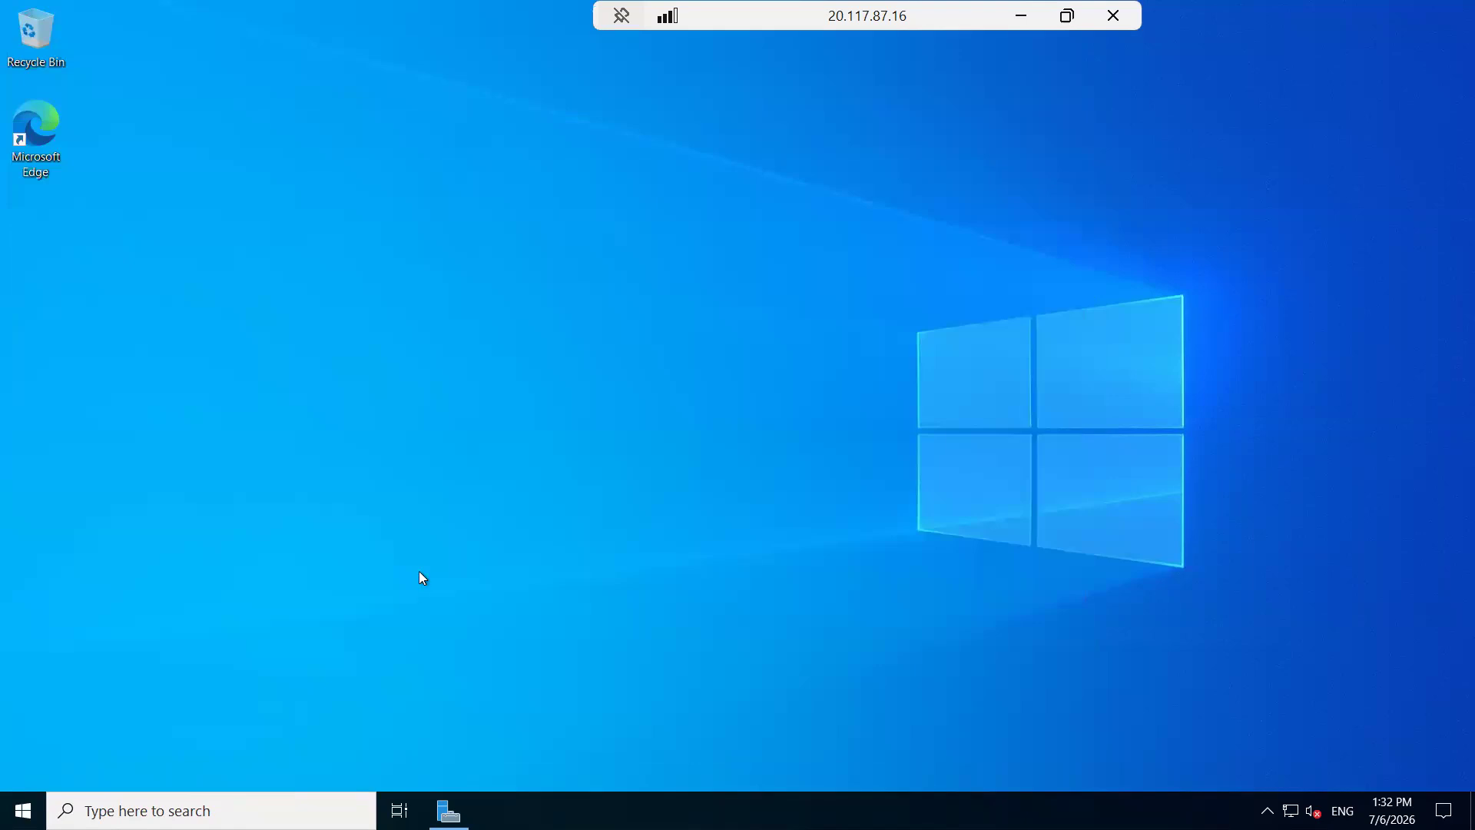
# - Show the Windows (C:) drive under This PC, and briefly bring up the Server Manager dashboard before hiding it again
pyautogui.press('super+e')
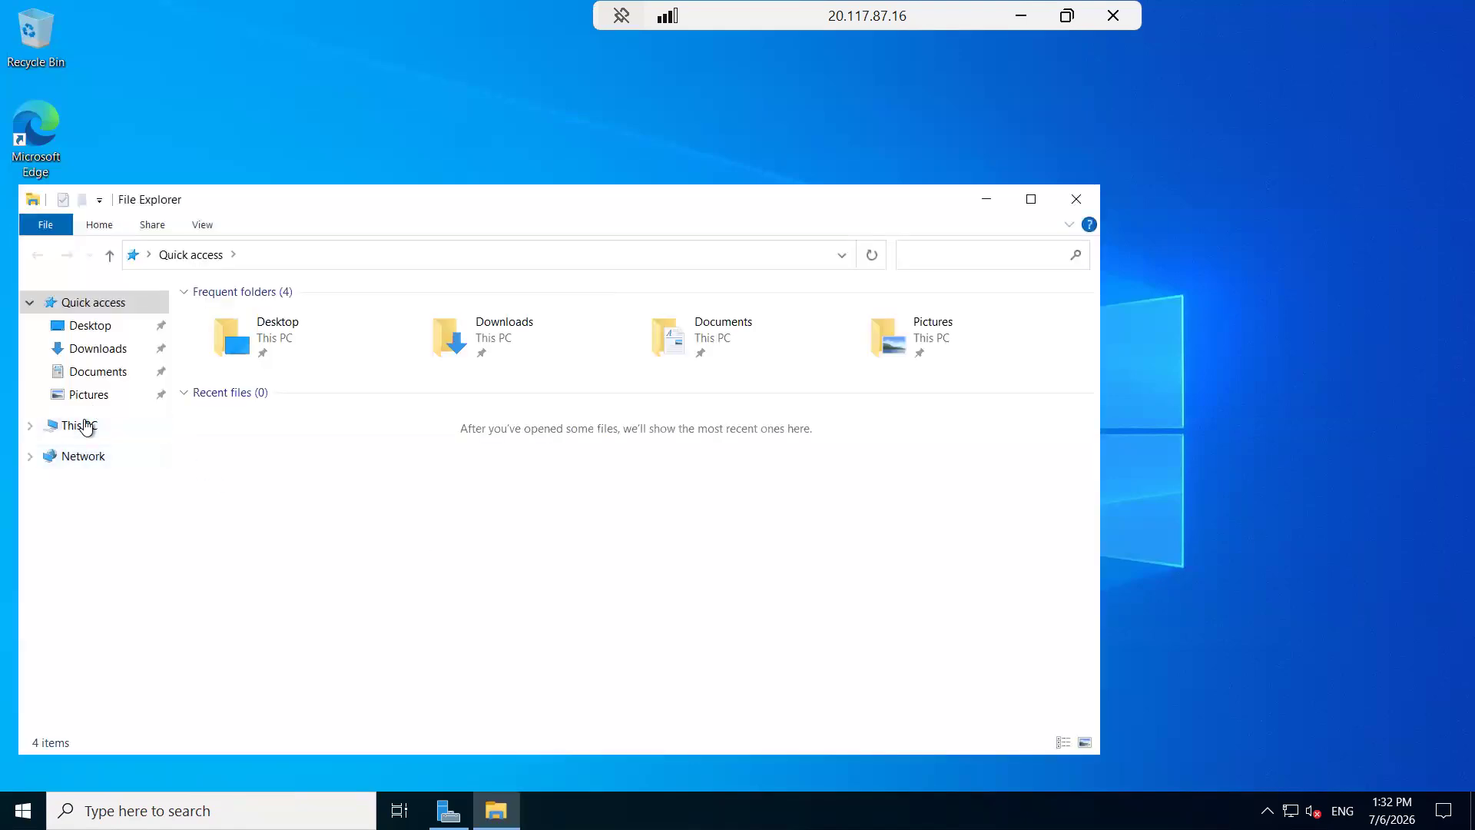
pyautogui.click(86, 427)
pyautogui.click(307, 522)
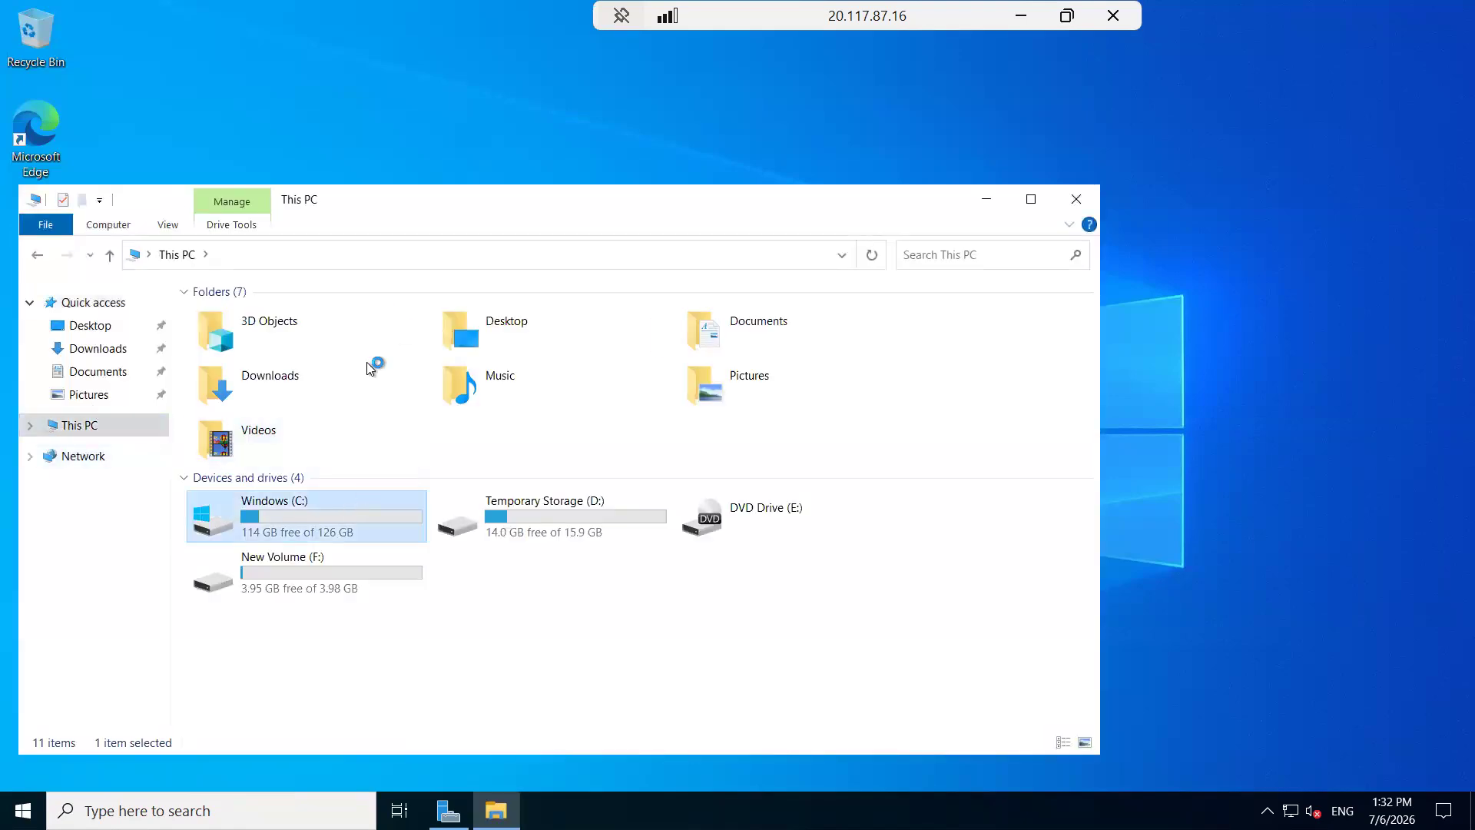
pyautogui.doubleClick(298, 525)
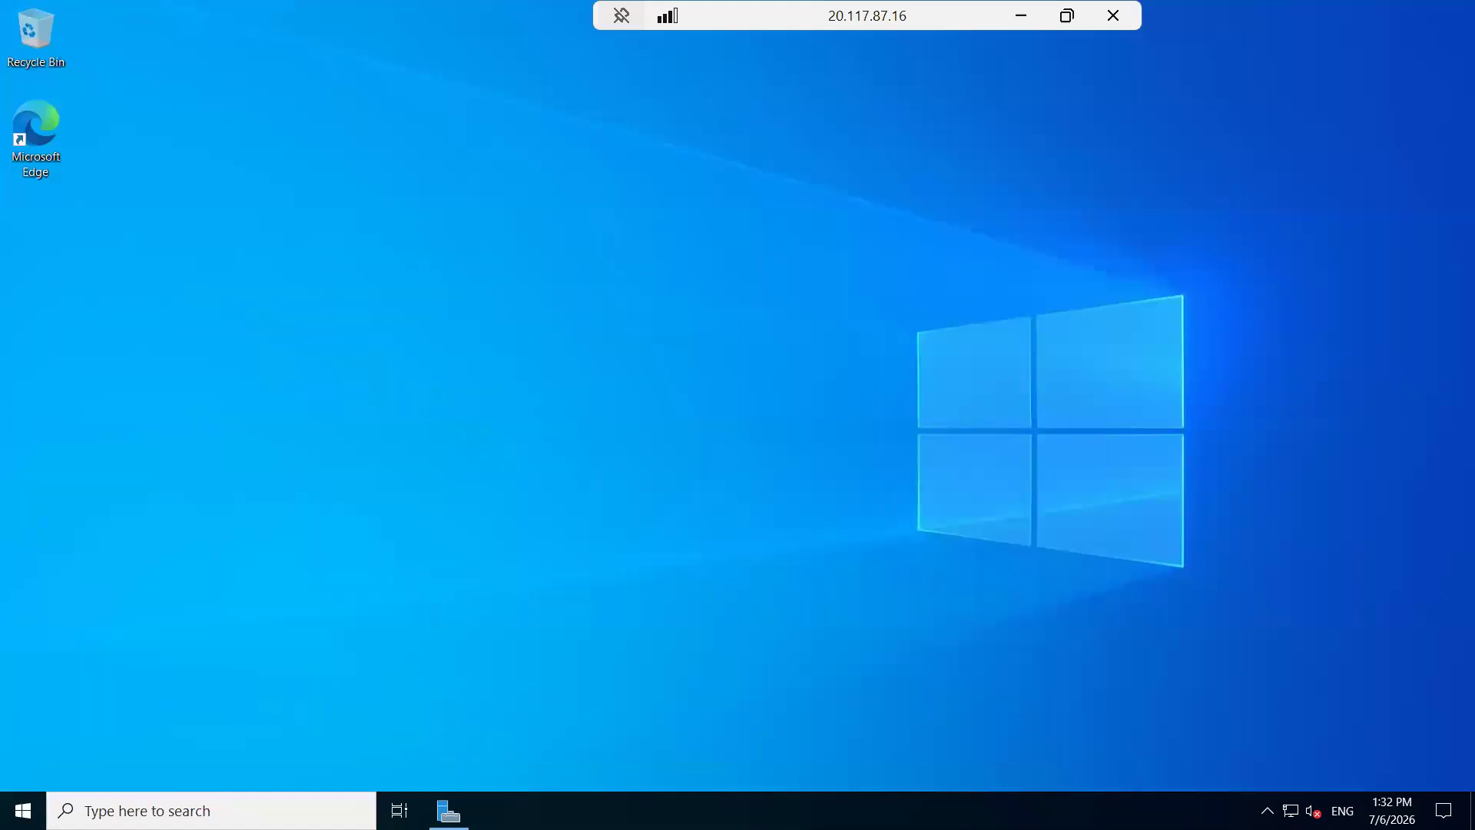
pyautogui.click(449, 811)
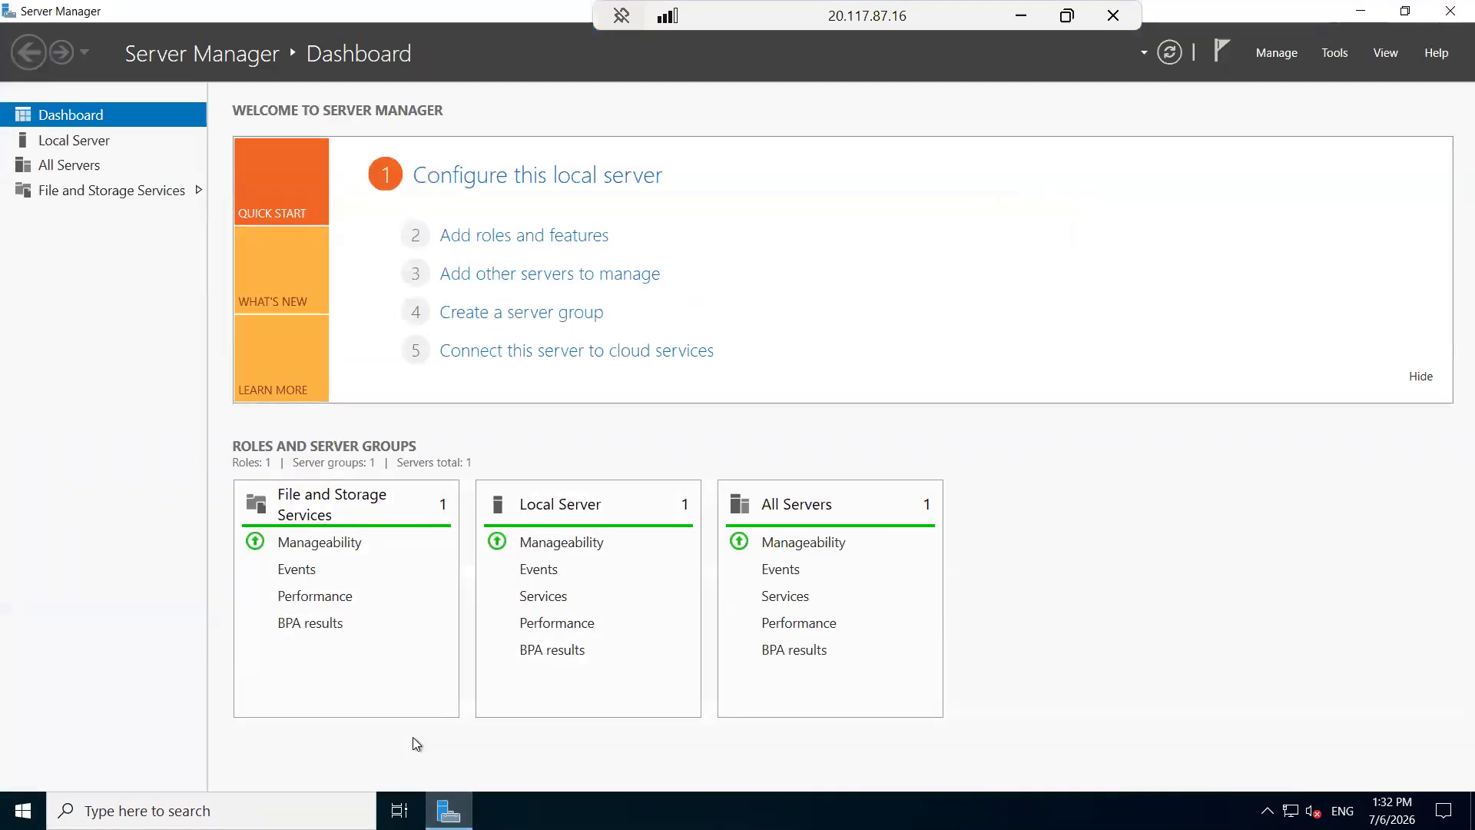
pyautogui.click(450, 809)
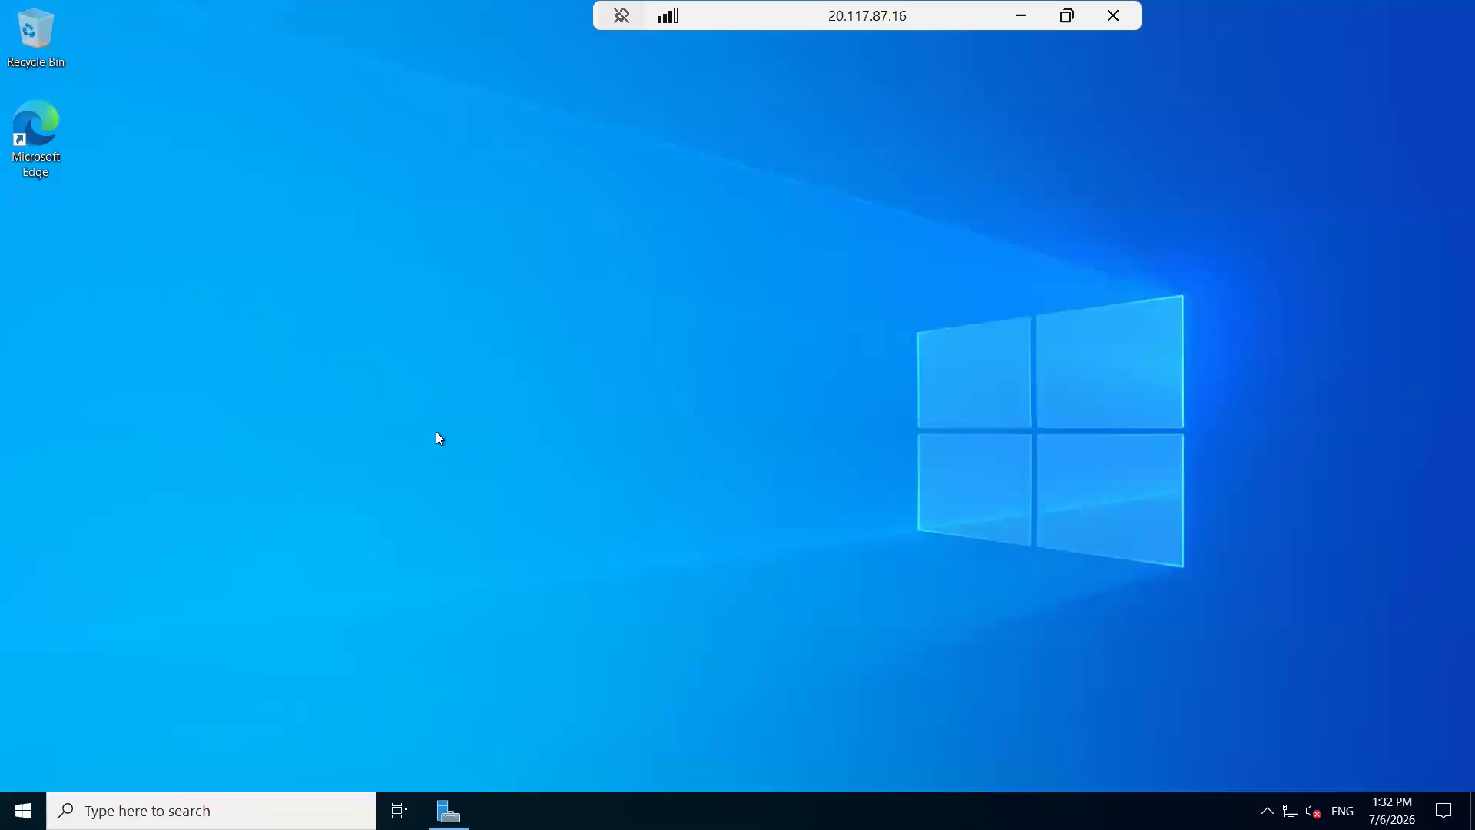
# - Review the contents of New Volume (F:) from This PC and close the File Explorer window
pyautogui.press('super+e')
pyautogui.click(102, 425)
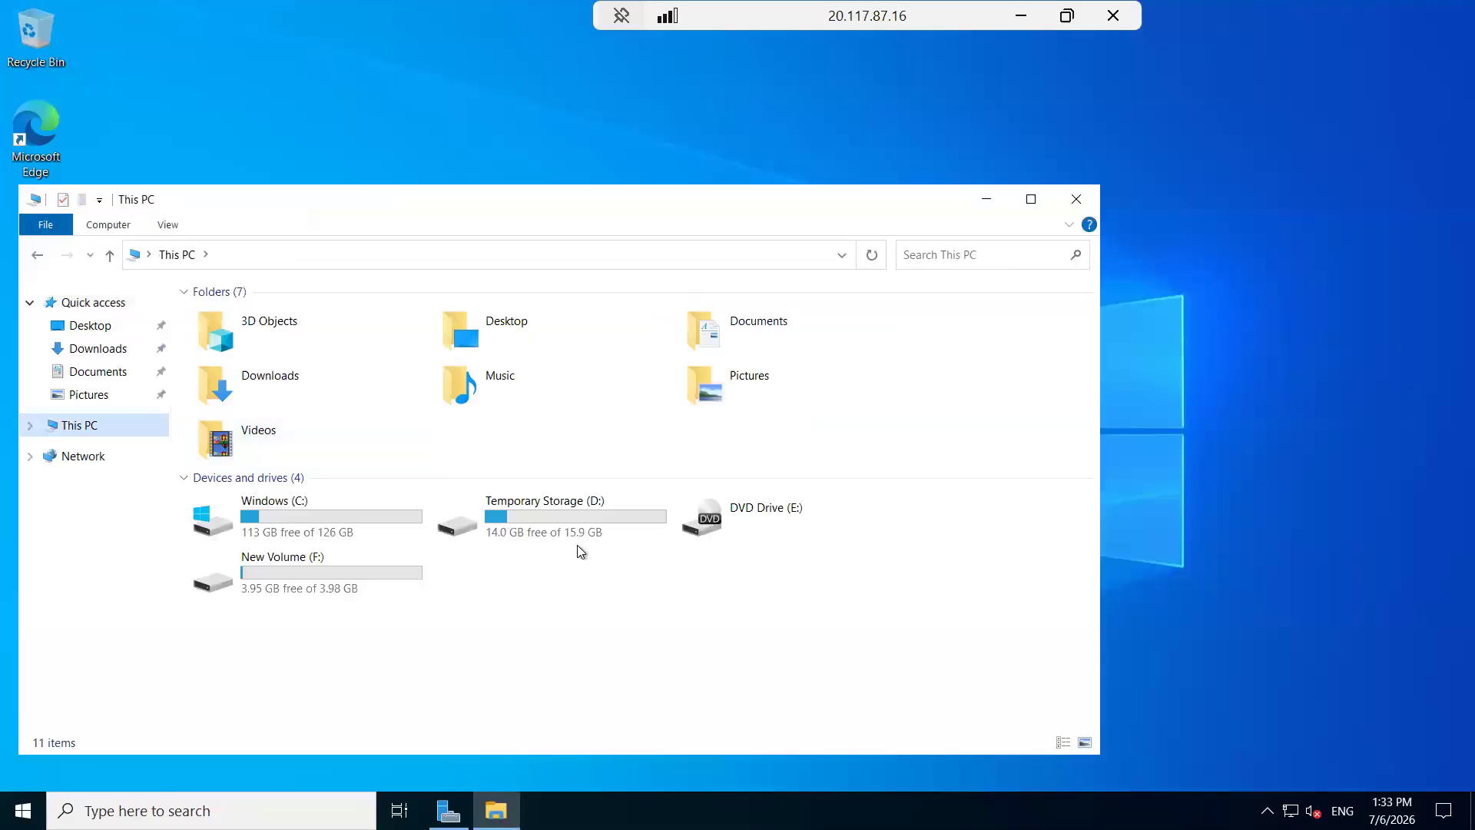
pyautogui.click(371, 573)
pyautogui.doubleClick(371, 573)
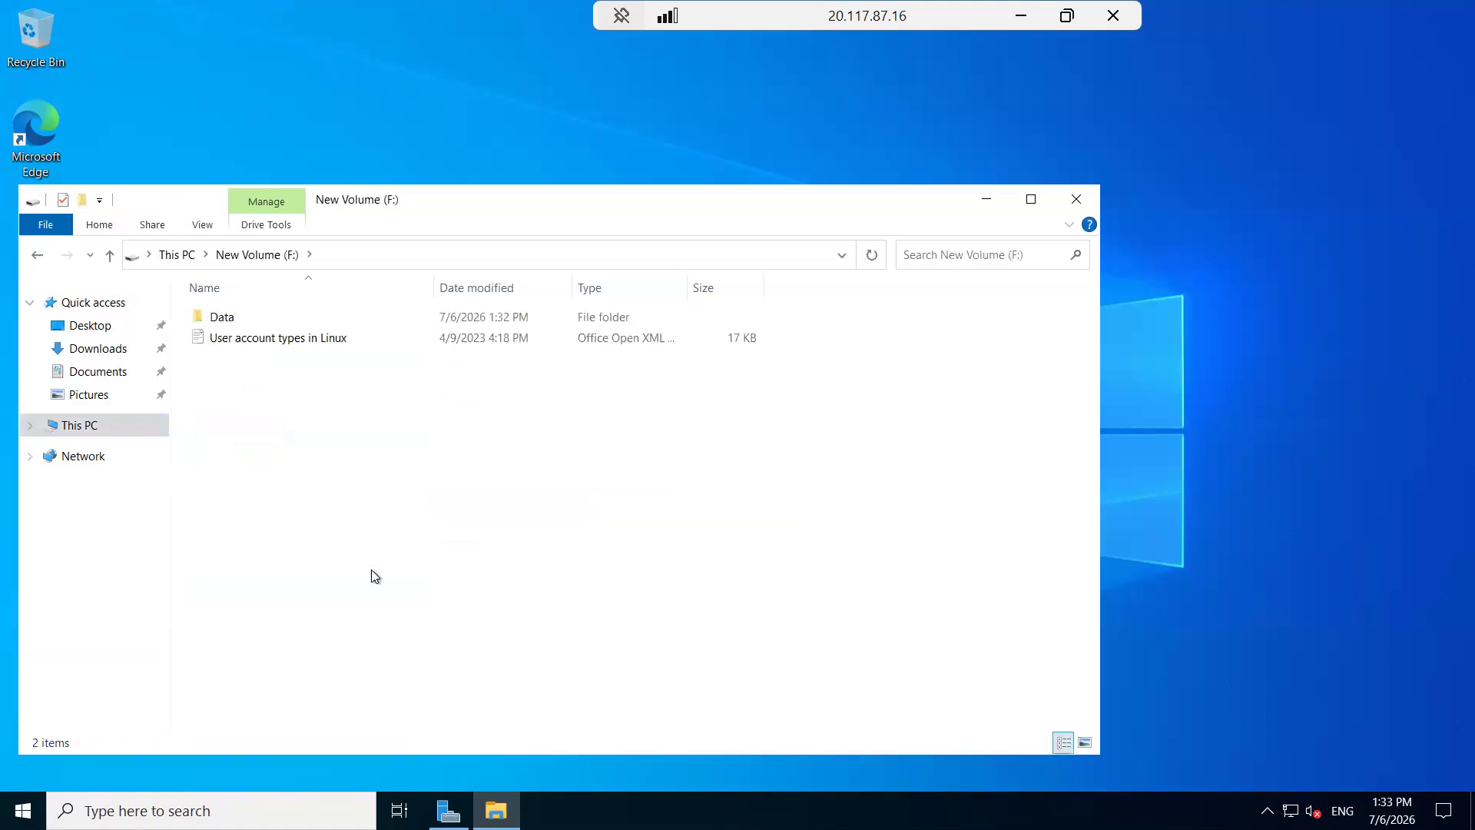
pyautogui.moveTo(276, 424); pyautogui.dragTo(444, 304)
pyautogui.click(378, 554)
pyautogui.click(1079, 193)
# - Start the Add Roles and Features Wizard from Server Manager and proceed with a role-based installation on vm-01 to the server roles selection
pyautogui.click(449, 810)
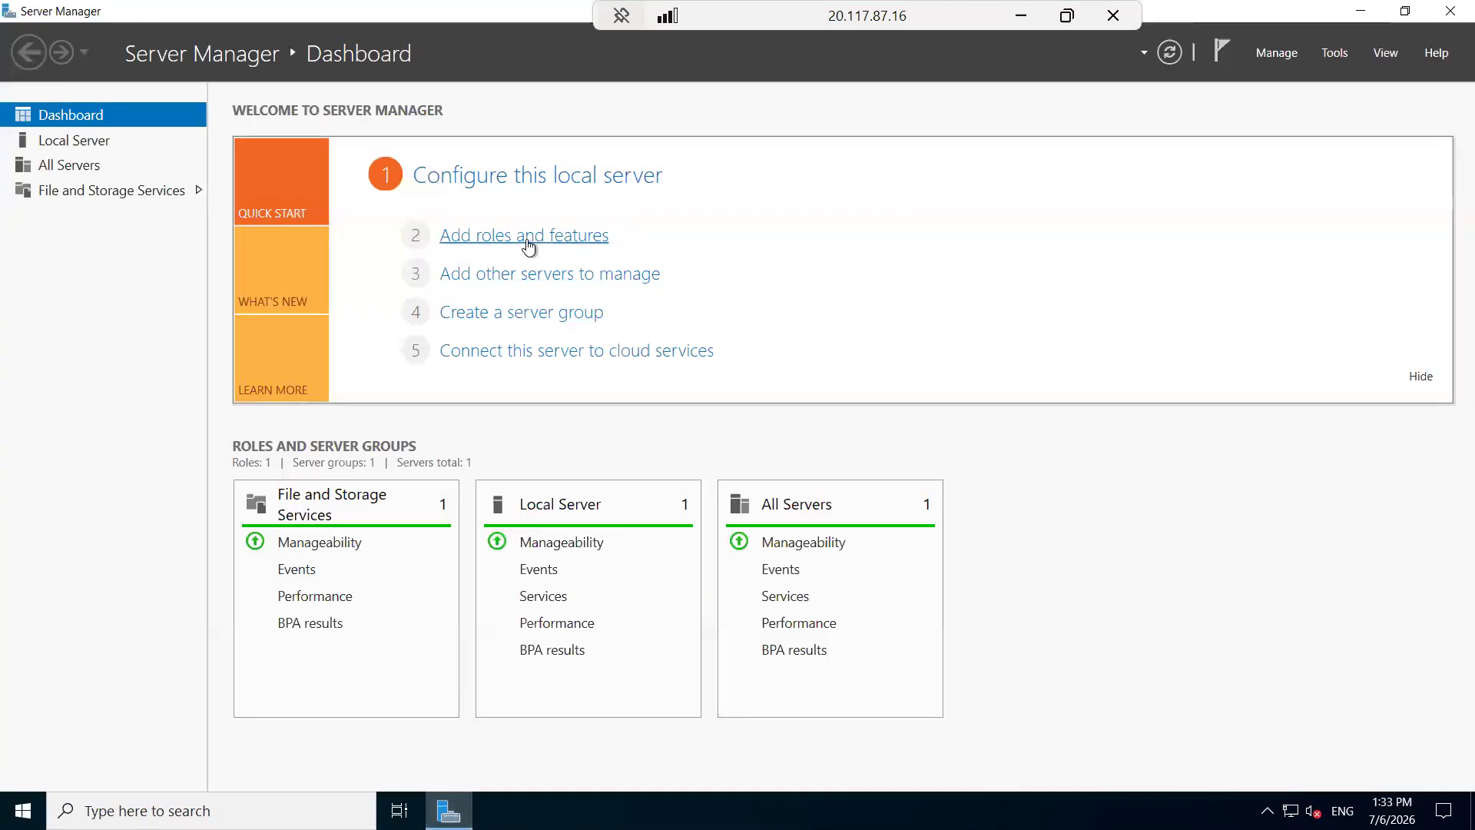
pyautogui.click(527, 240)
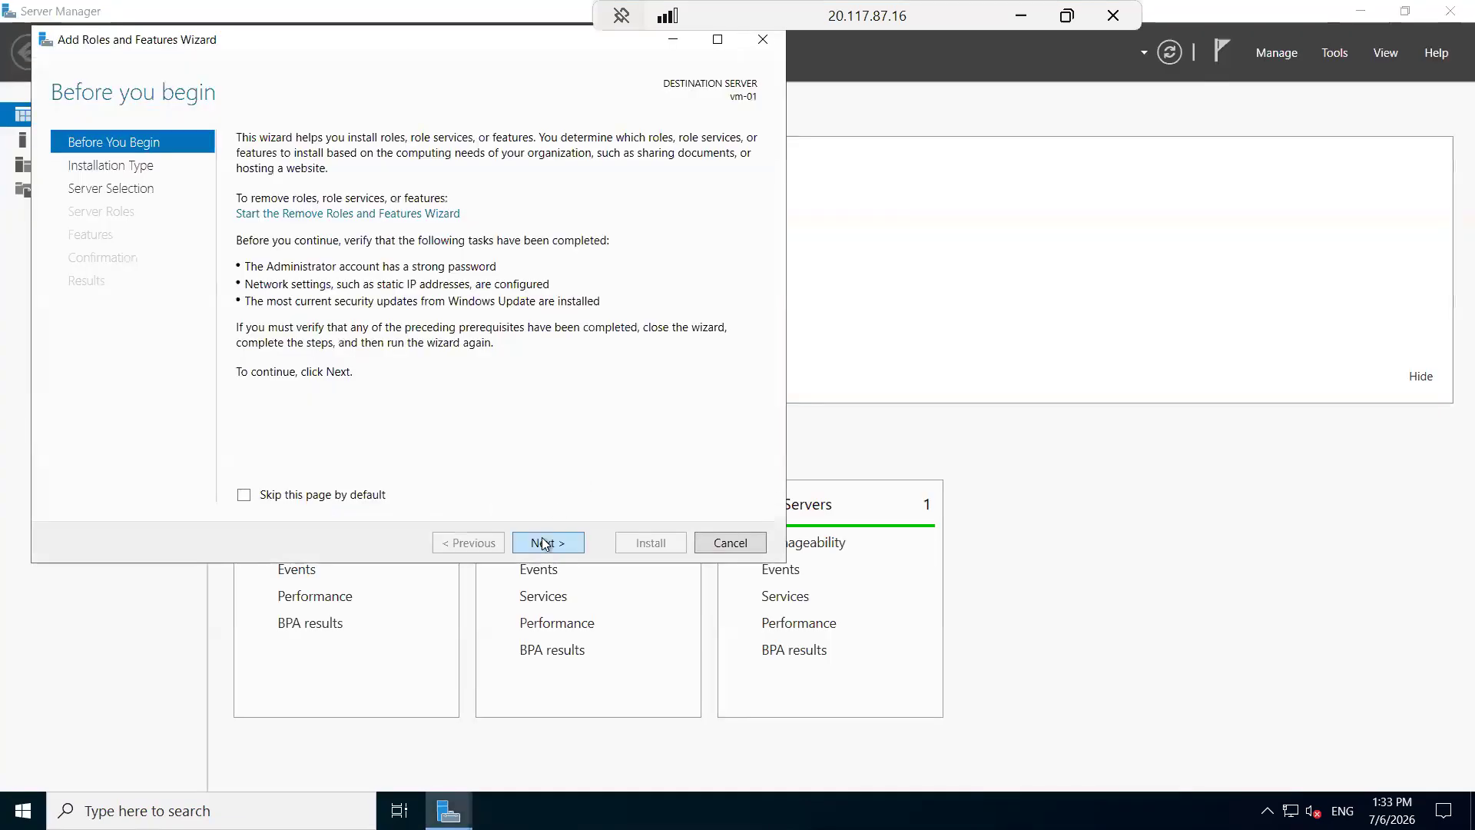
pyautogui.click(544, 544)
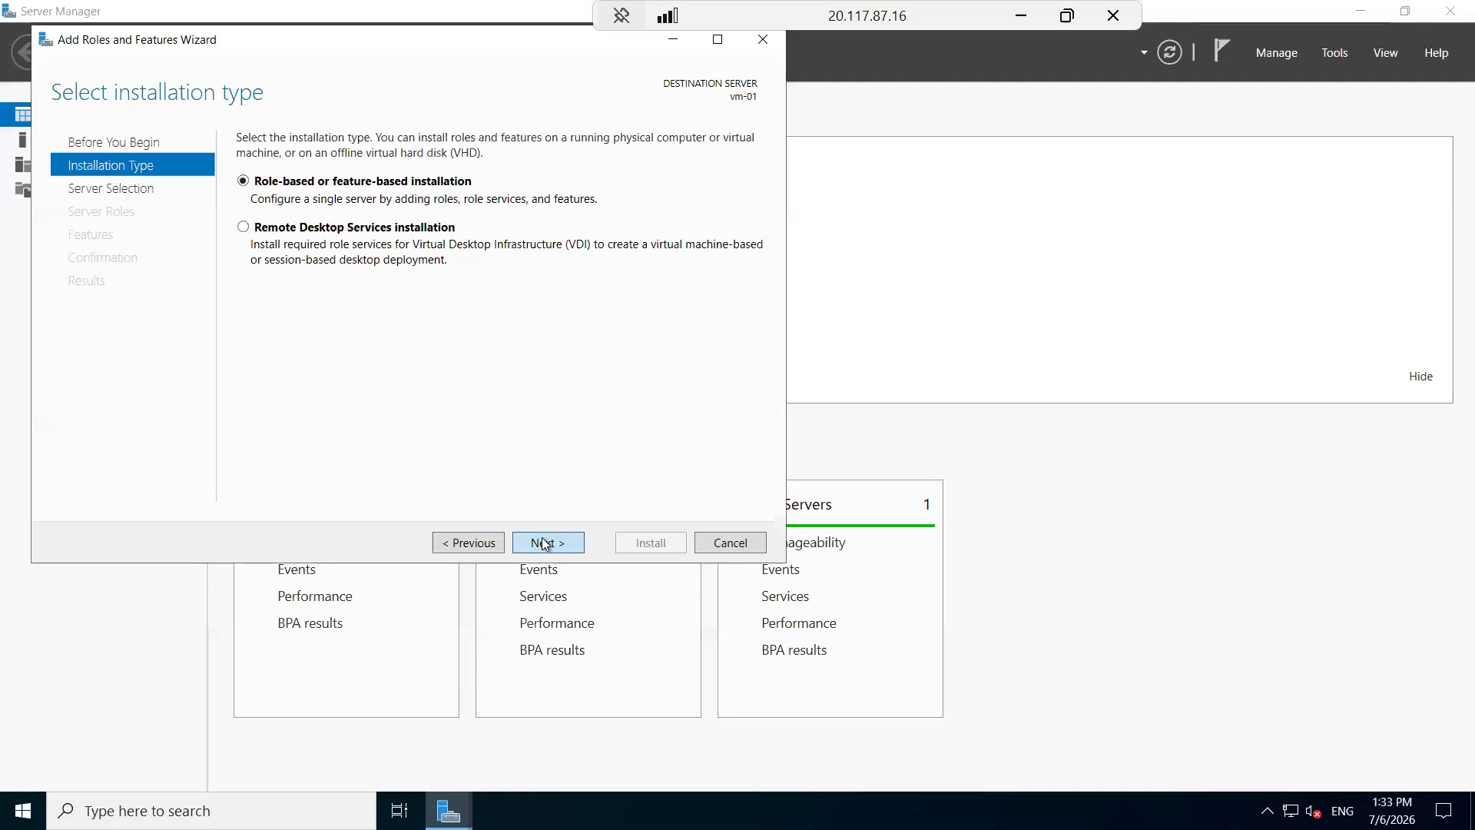
pyautogui.click(544, 544)
pyautogui.click(545, 544)
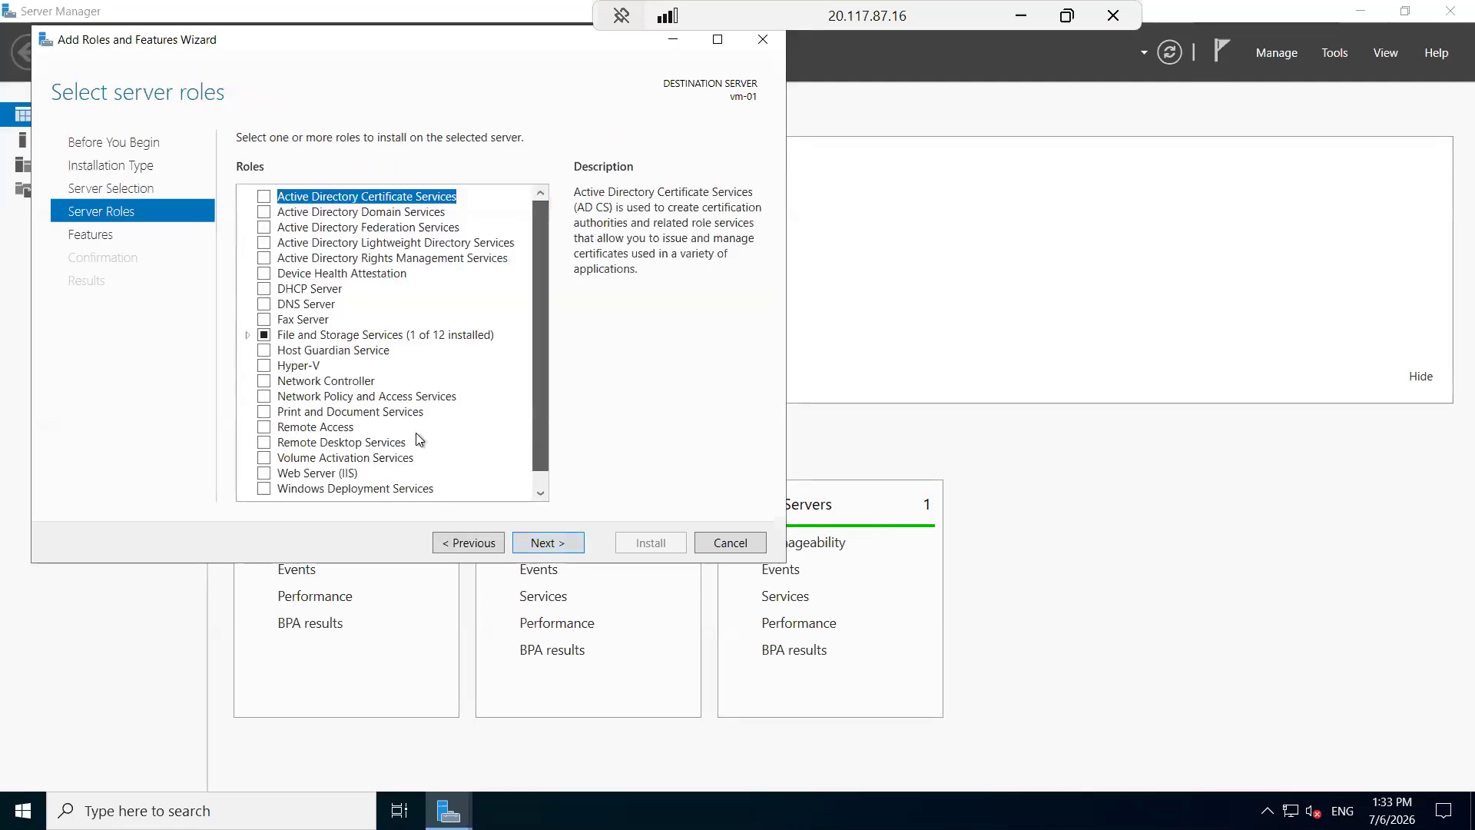
# - Install the Web Server (IIS) role with its required features and default role services, then close the wizard and Server Manager
pyautogui.scroll(-1, 399, 435)
pyautogui.click(270, 459)
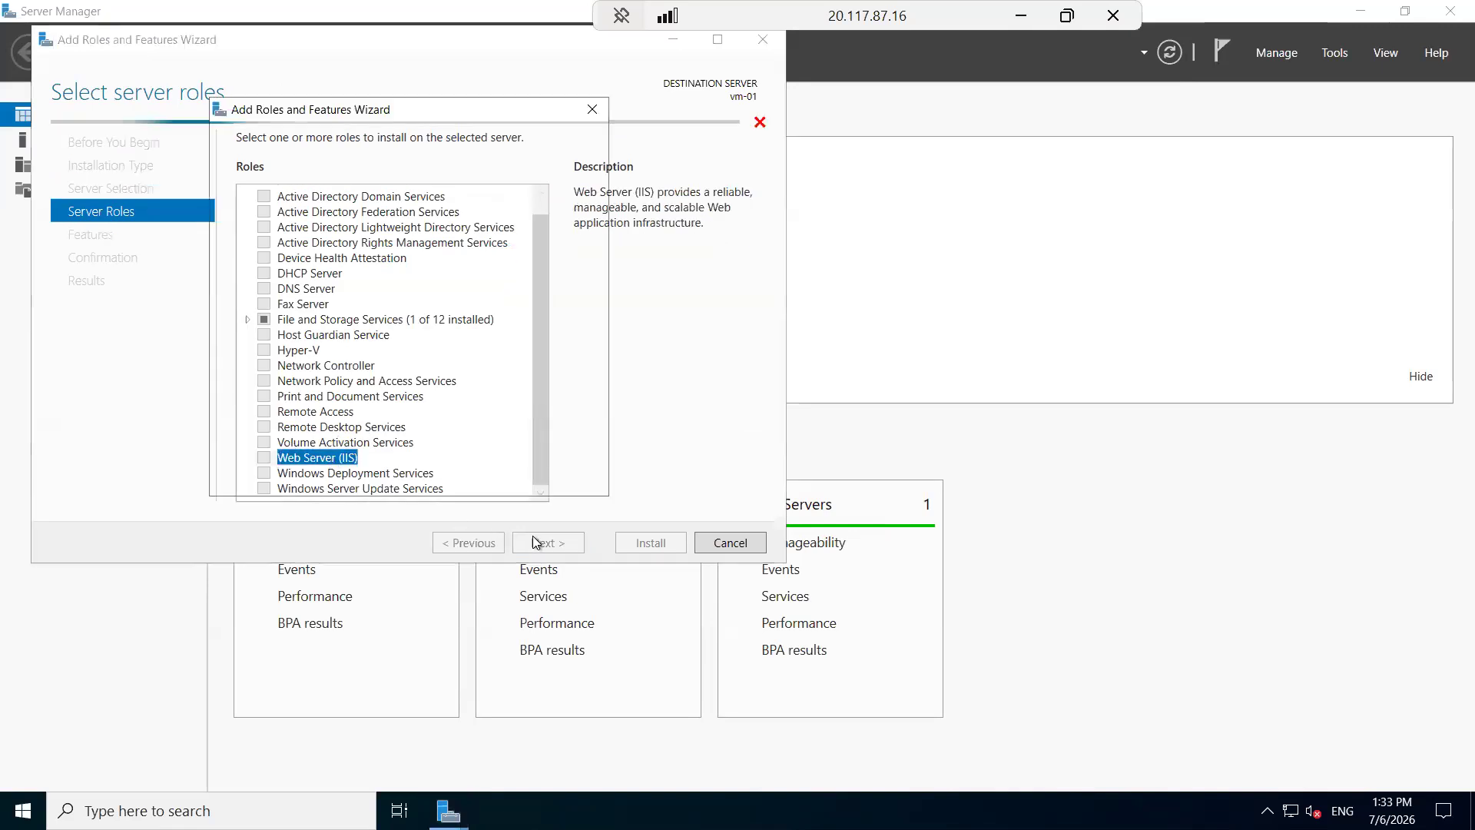
pyautogui.click(484, 455)
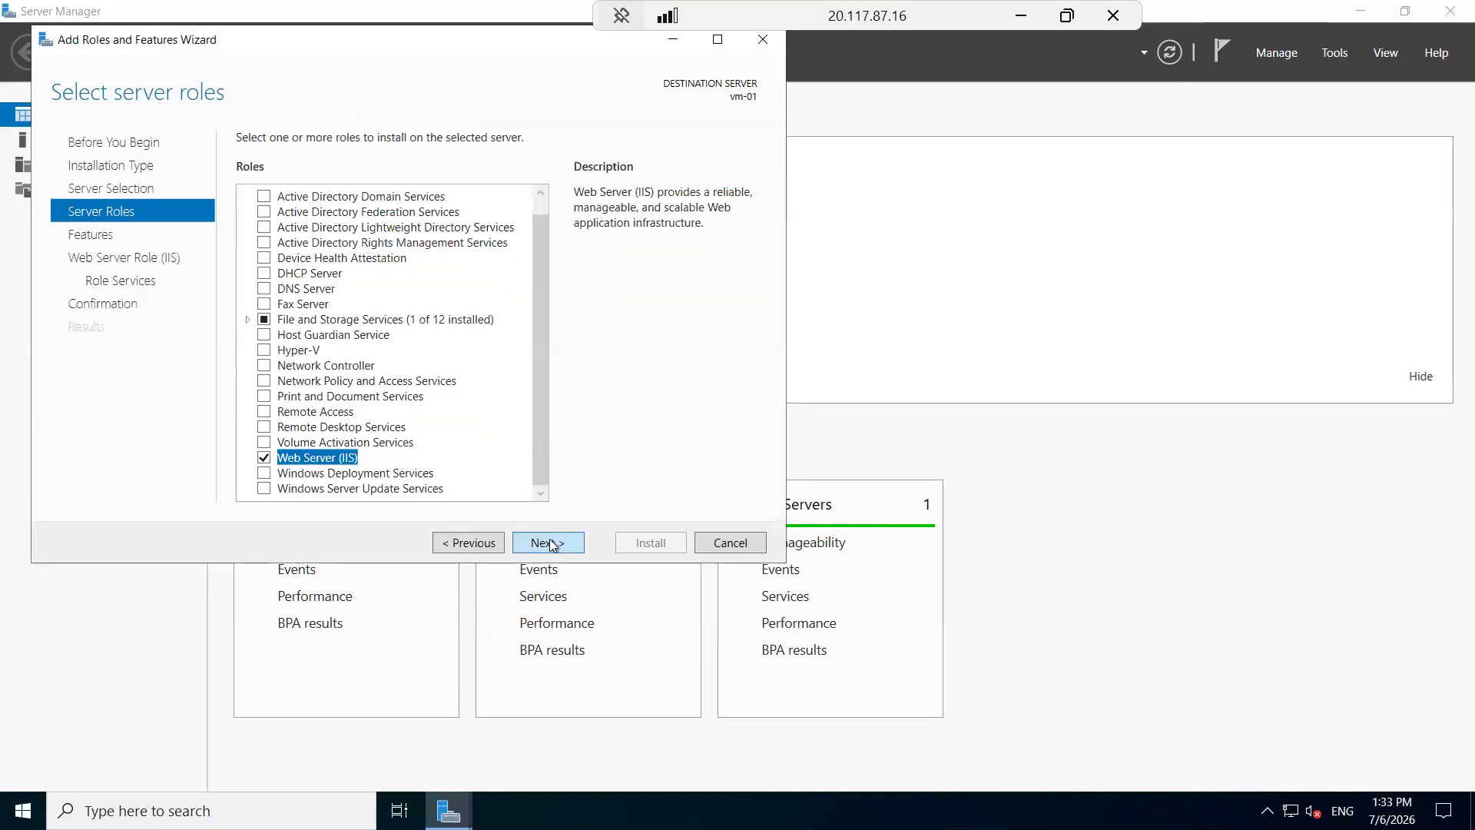
pyautogui.click(555, 550)
pyautogui.click(555, 548)
pyautogui.click(652, 544)
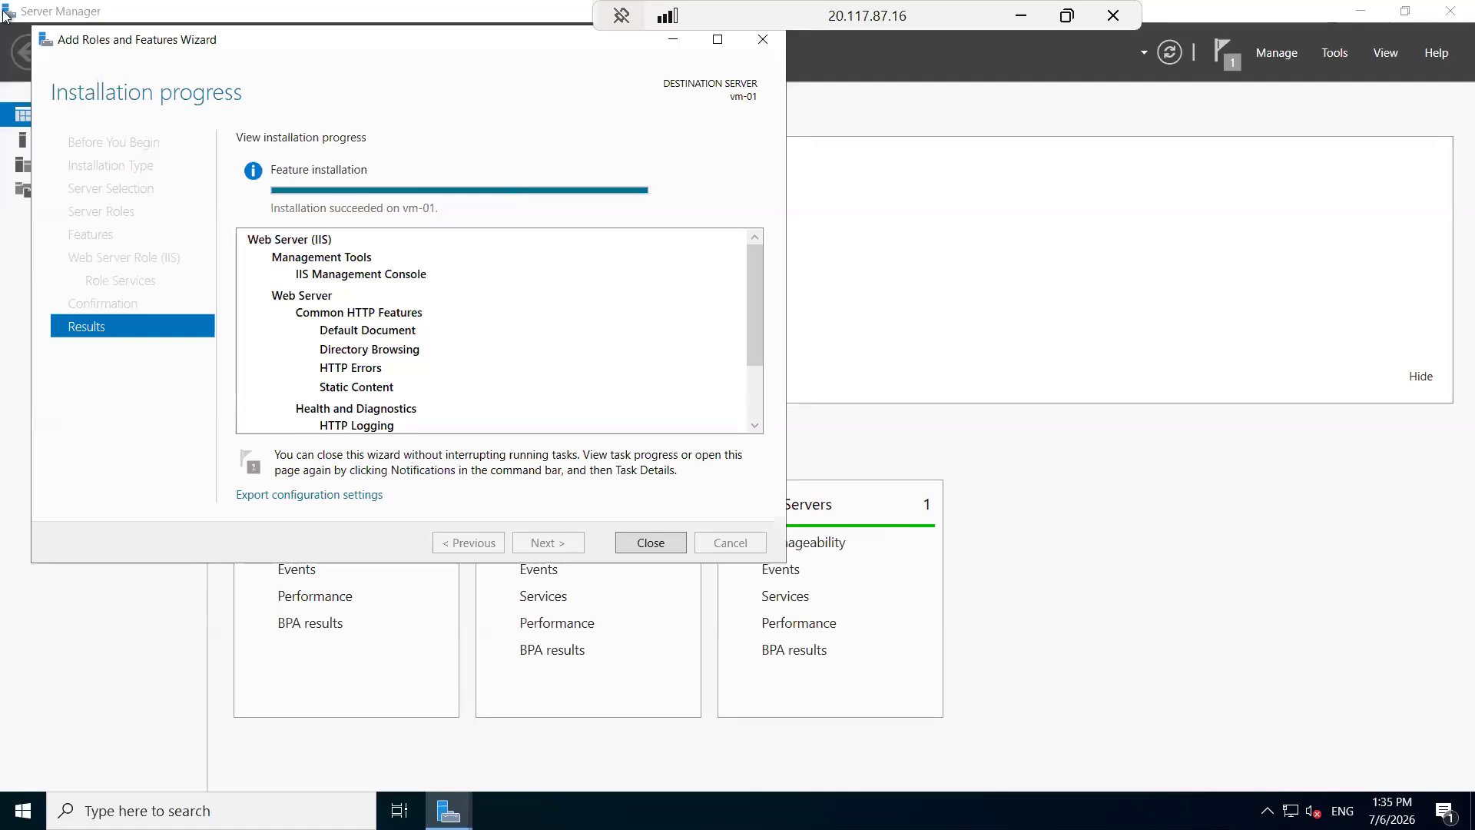
pyautogui.click(651, 543)
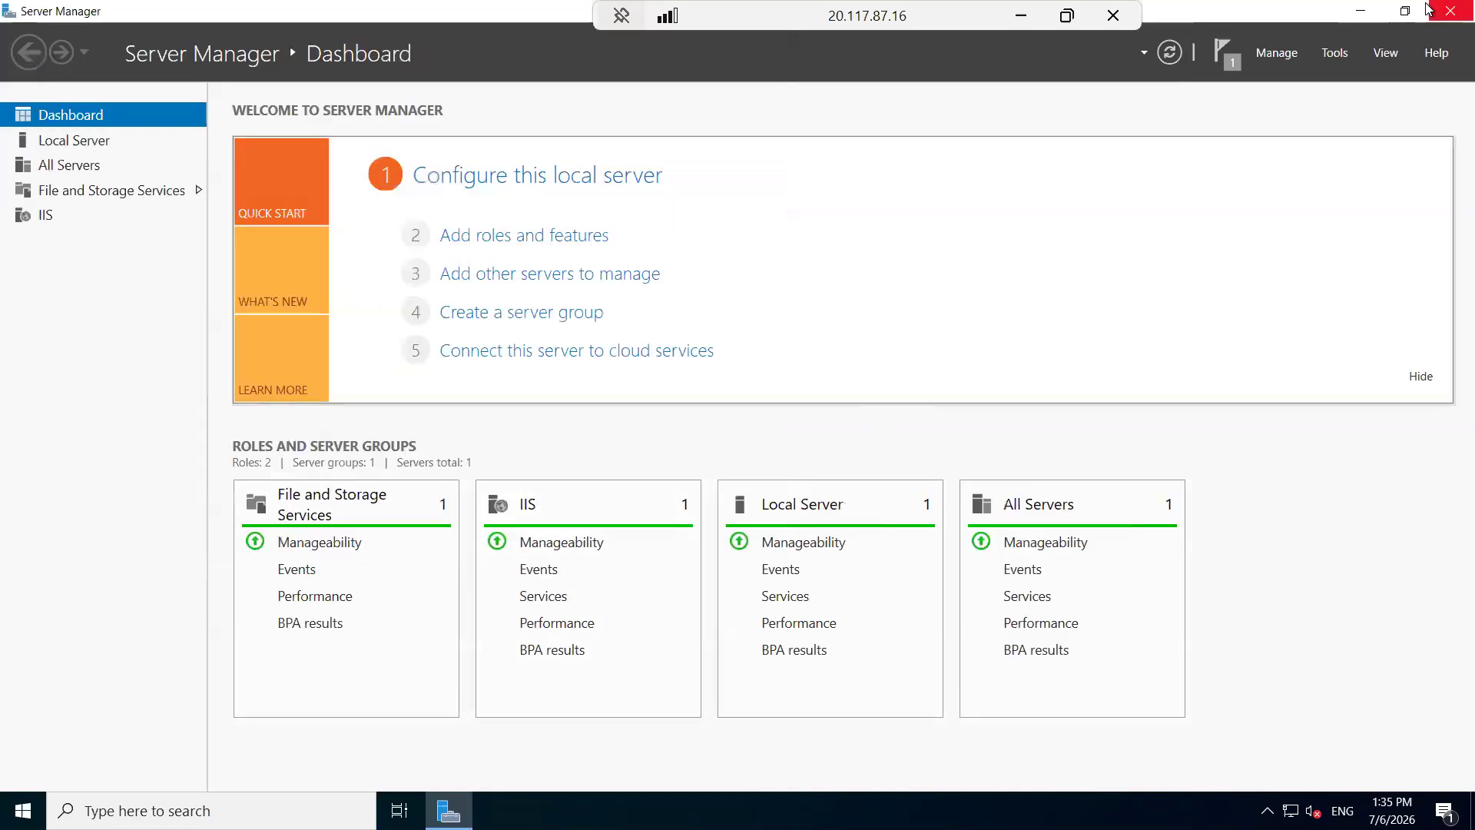
pyautogui.click(1432, 11)
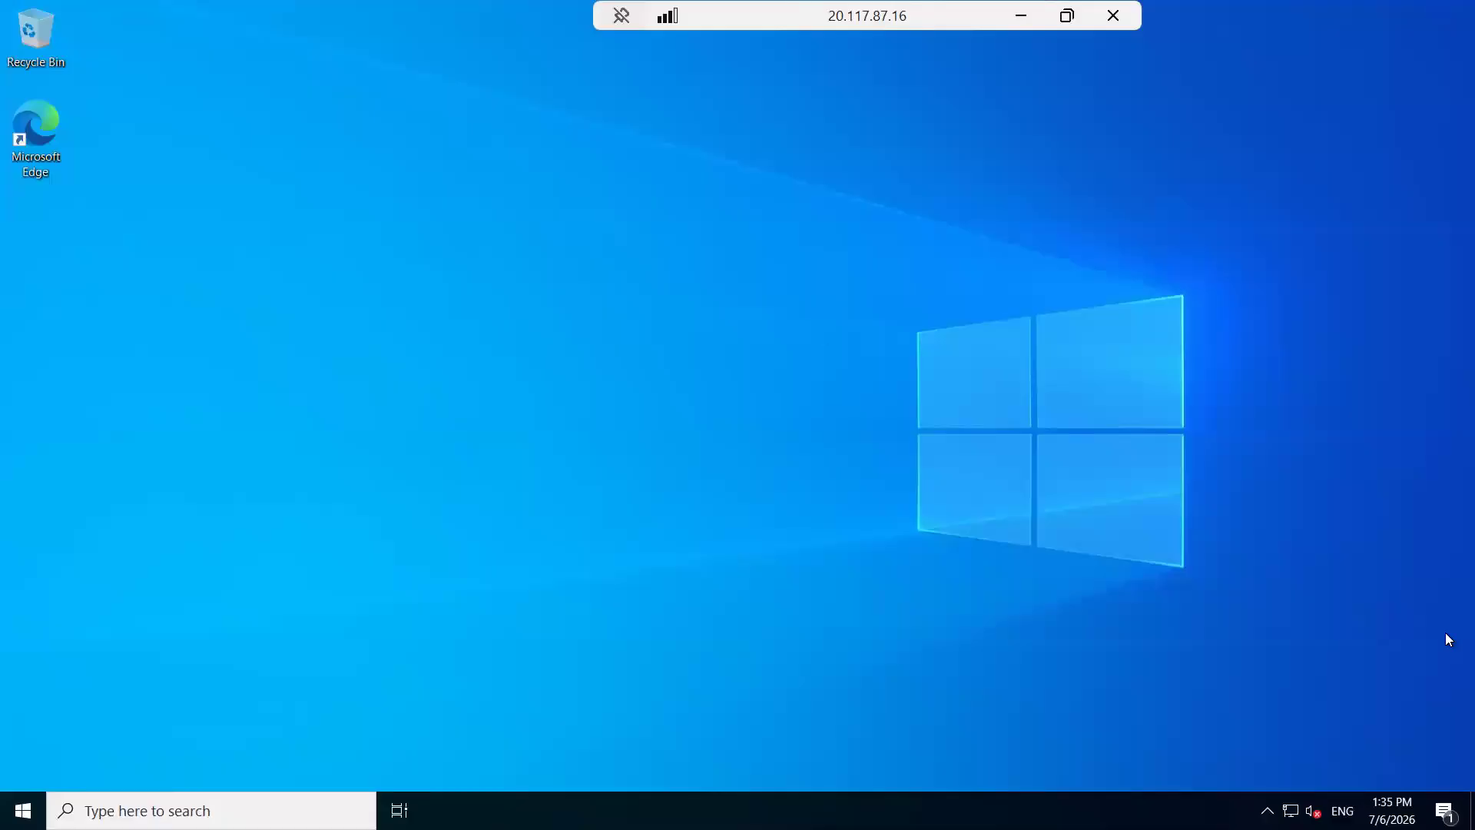
# - Launch Notepad through the Run dialog and write the line "<h1>This is my webserver for testing <h1/>"
pyautogui.press('super+r')
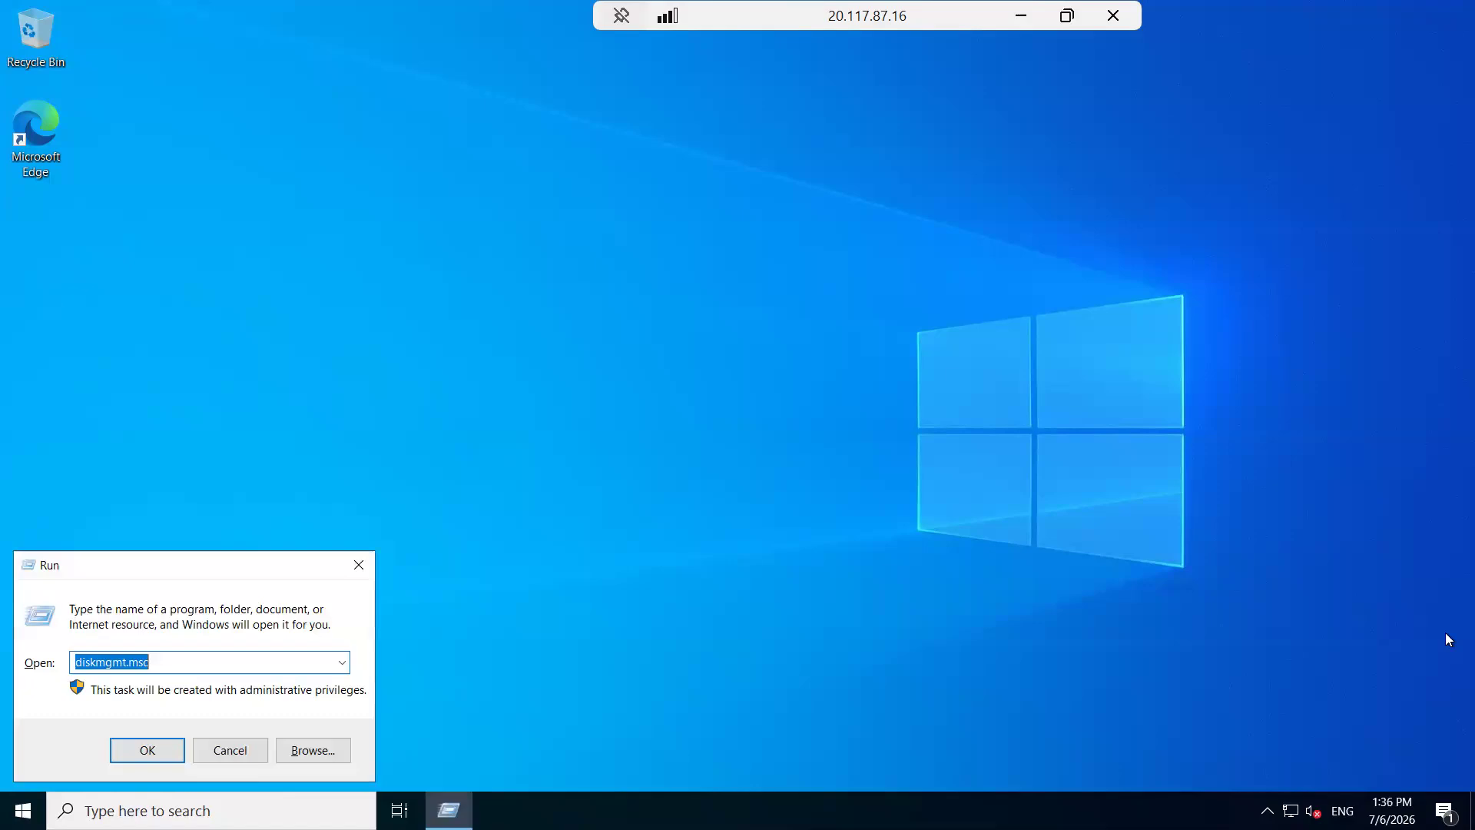
pyautogui.write('notepad')
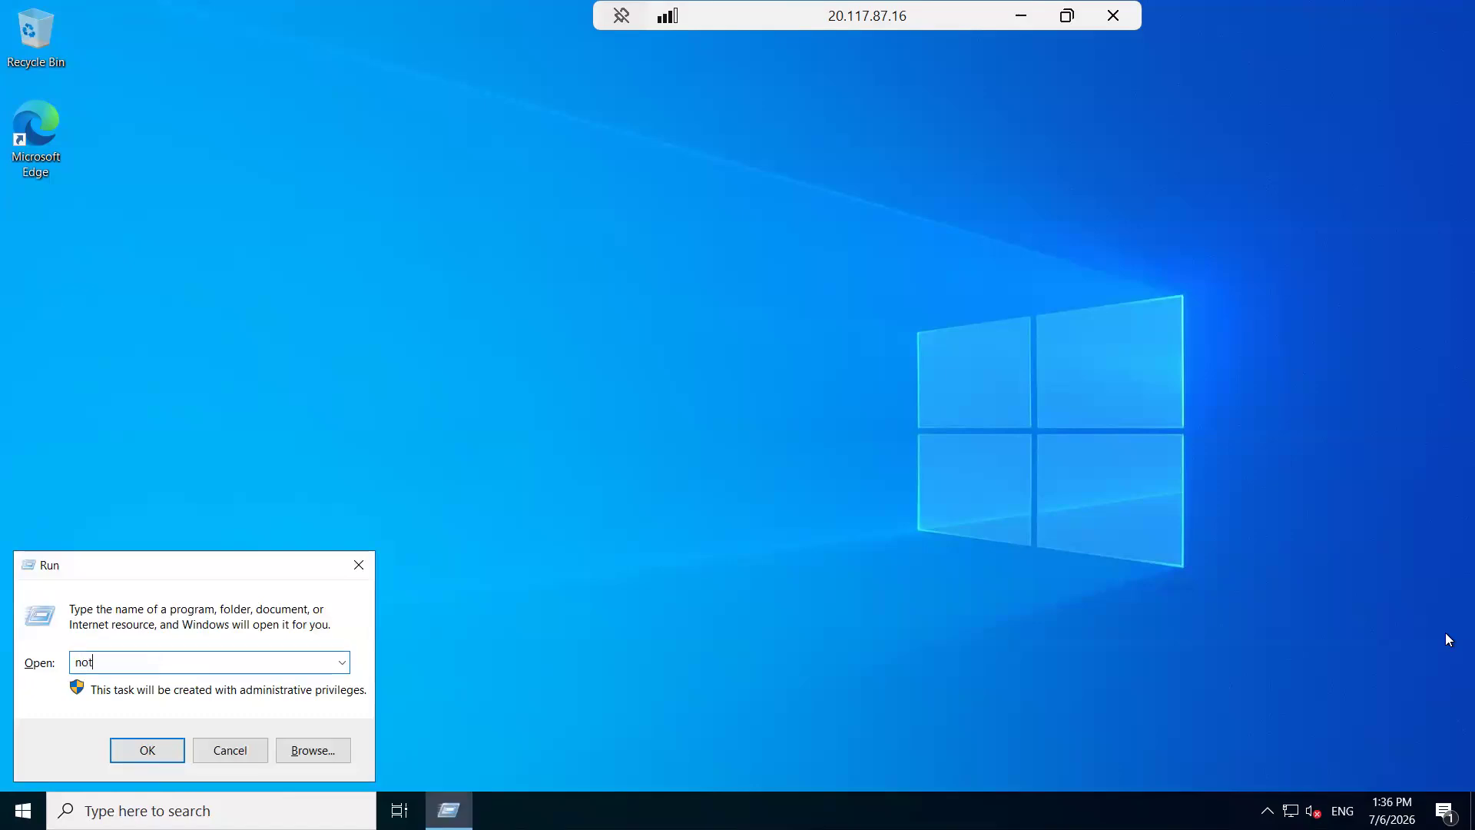
pyautogui.press('Return')
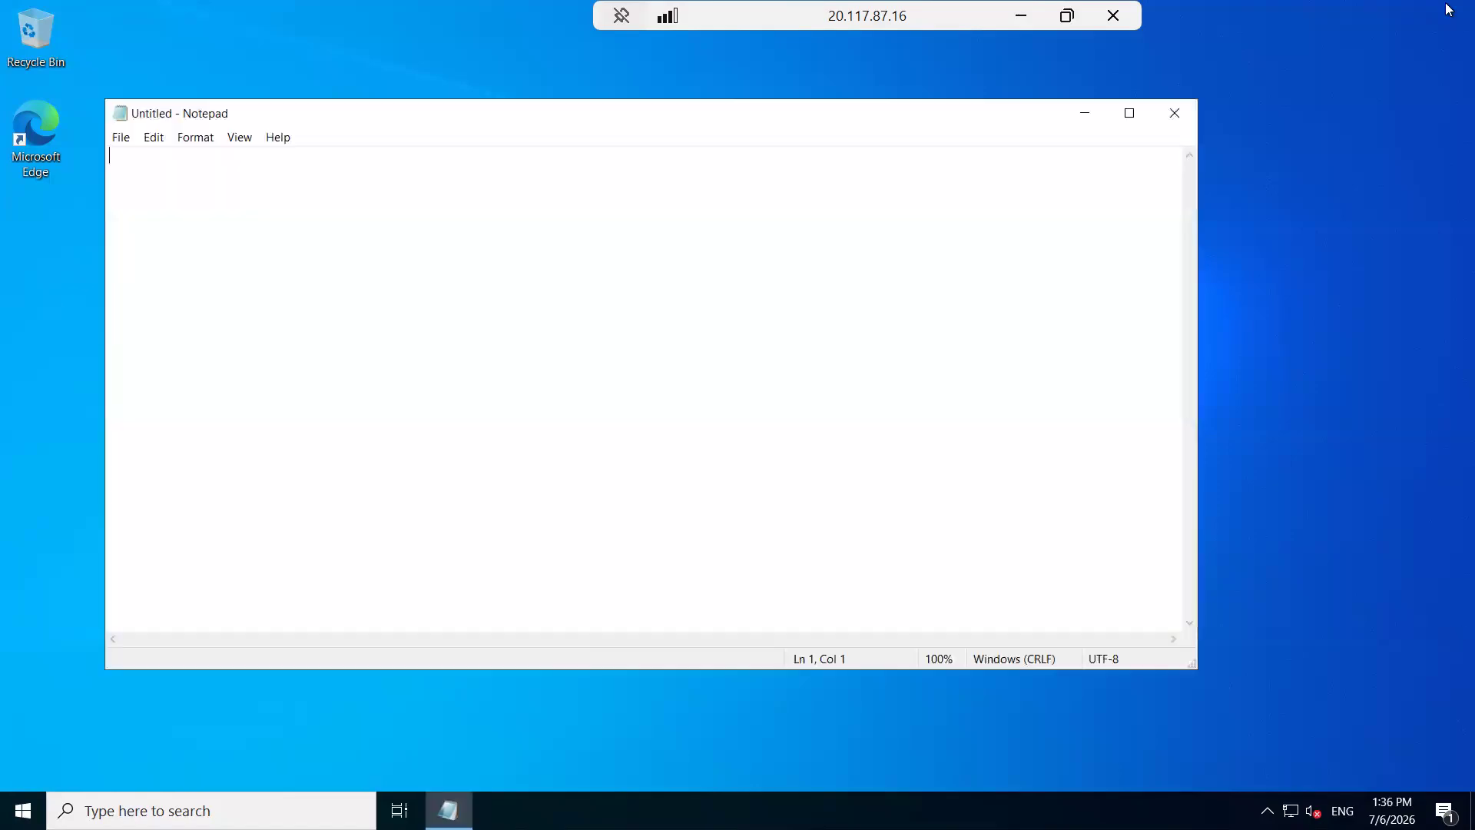
pyautogui.write('<h1>This is my webseerve')
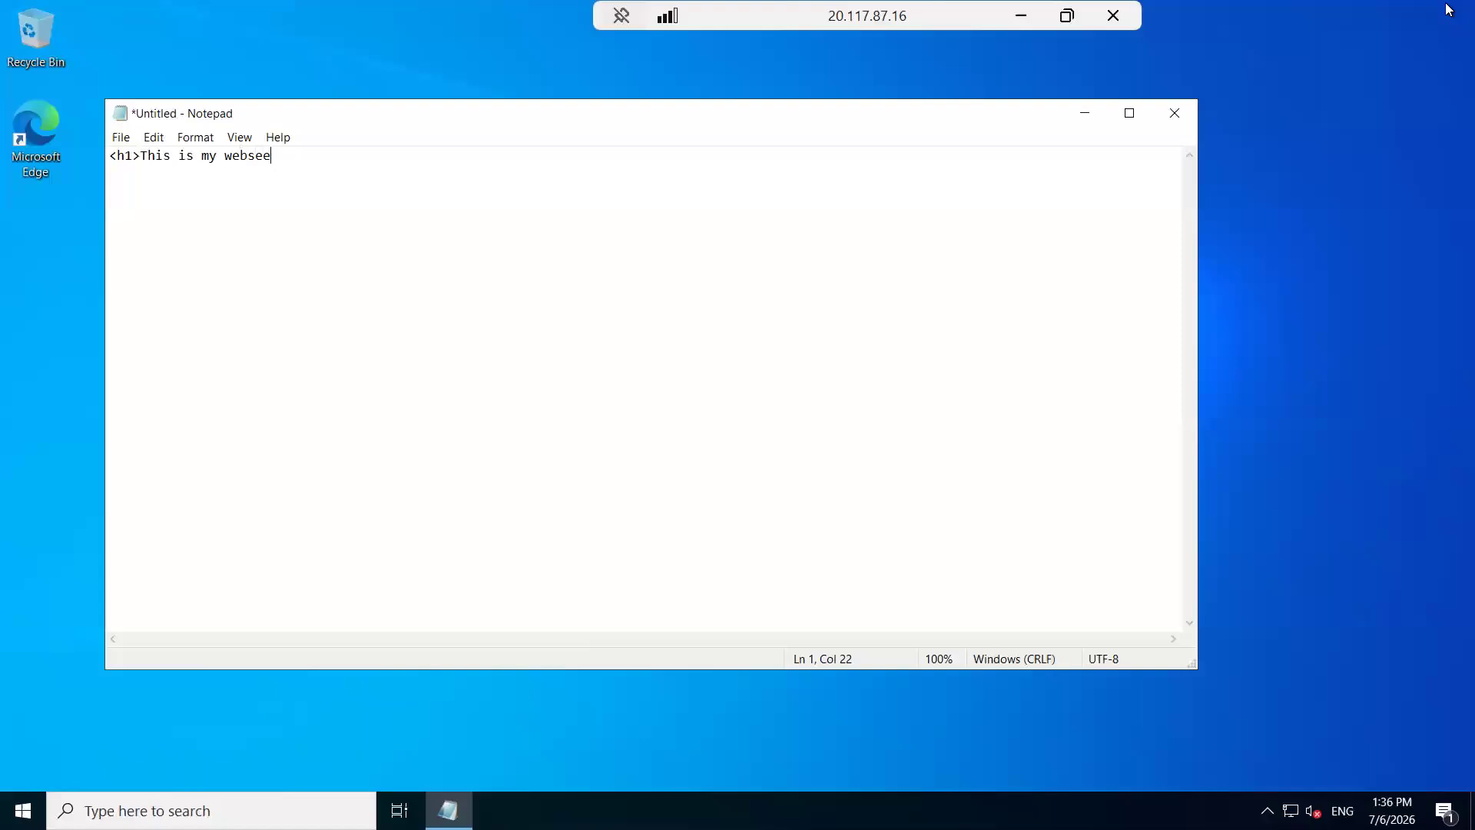
pyautogui.press('BackSpace')
pyautogui.press('BackSpace')
pyautogui.press('BackSpace')
pyautogui.press('BackSpace')
pyautogui.write('rver for trsting')
pyautogui.press('BackSpace')
pyautogui.press('BackSpace')
pyautogui.press('BackSpace')
pyautogui.press('BackSpace')
pyautogui.press('BackSpace')
pyautogui.press('BackSpace')
pyautogui.write('esting <h1/>')
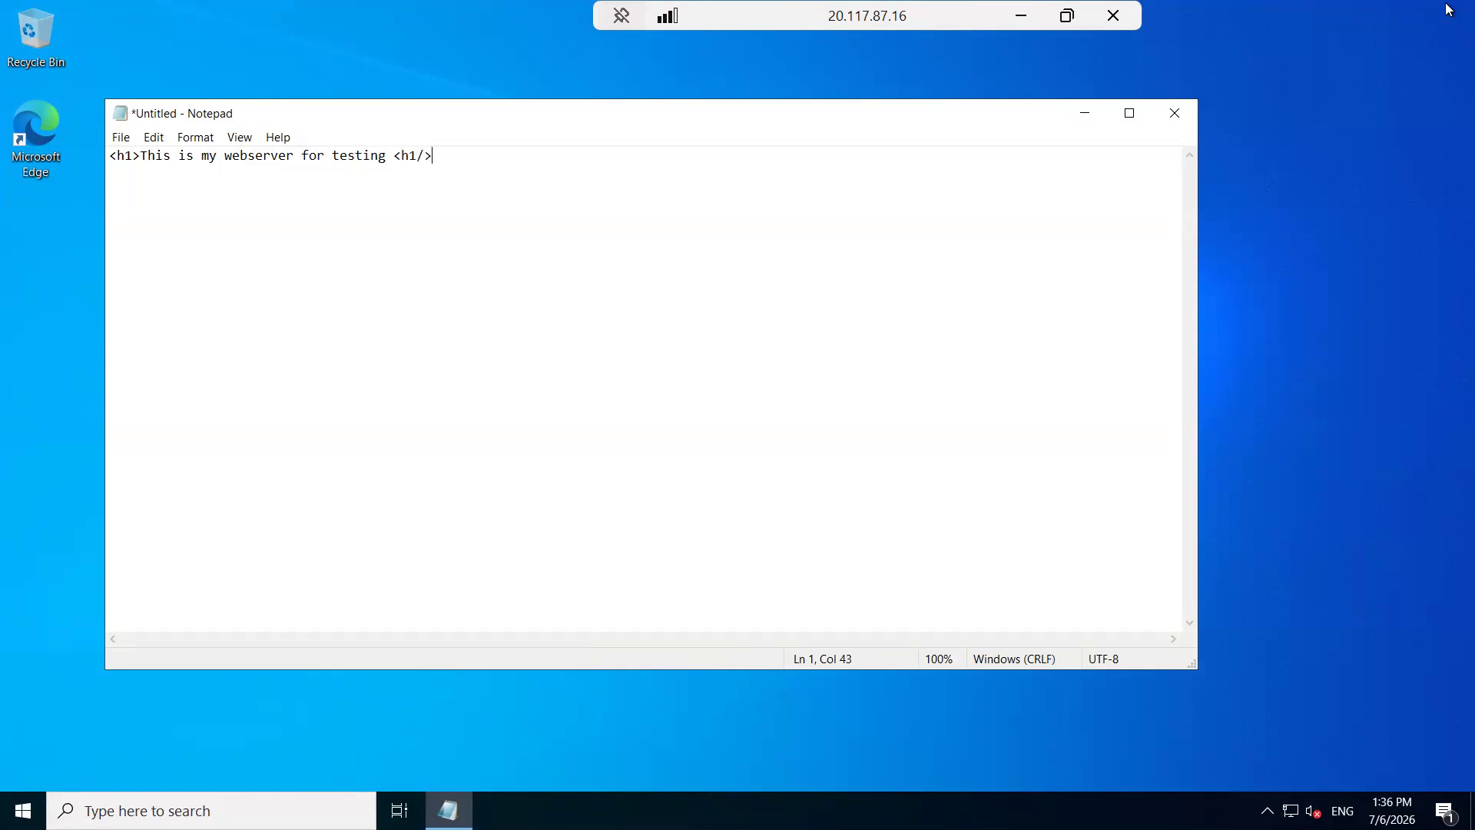
# - Begin saving the note under a new name and browse to the C:\inetpub\wwwroot folder
pyautogui.click(121, 137)
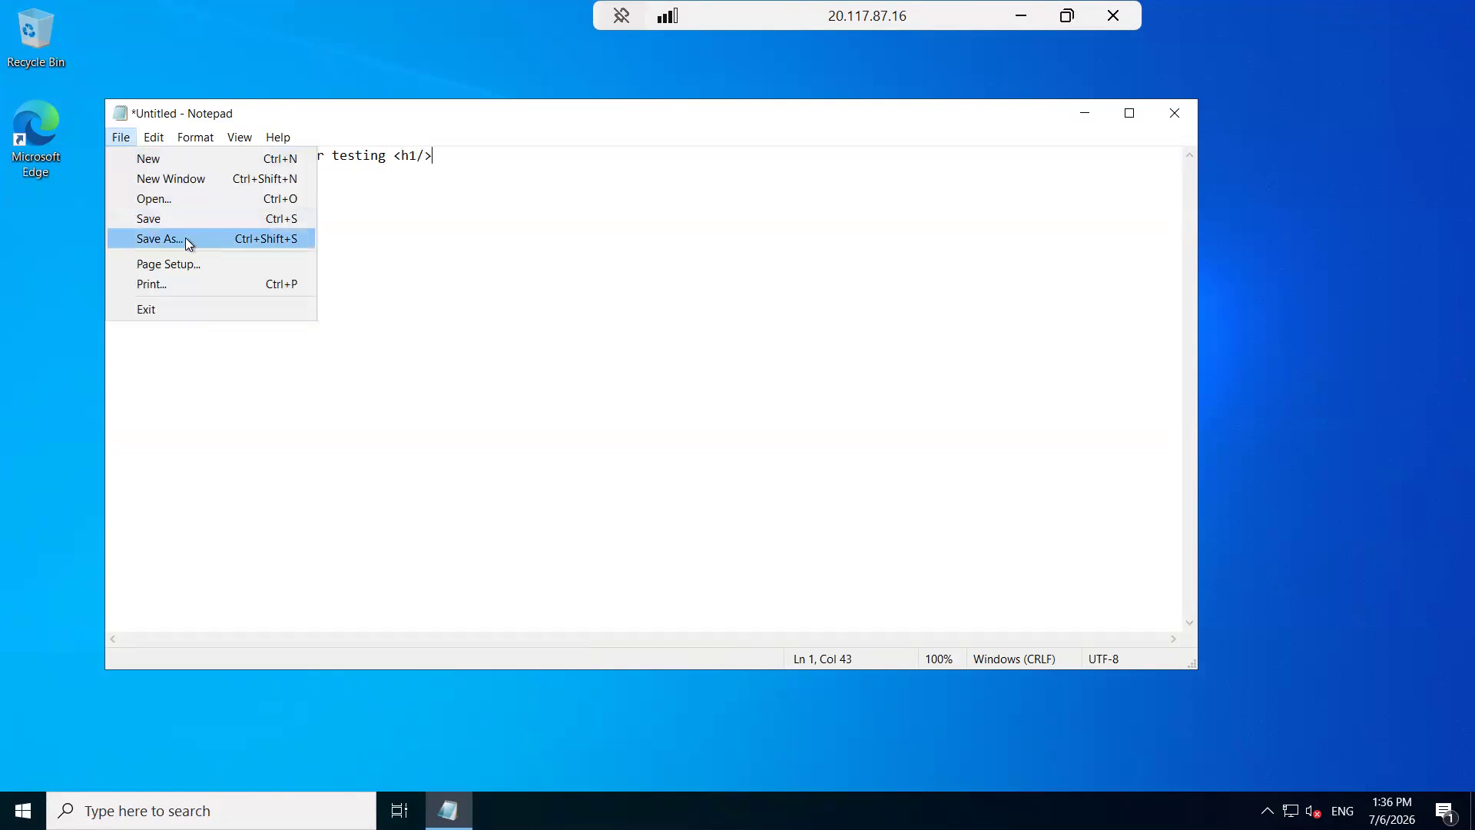
pyautogui.click(186, 237)
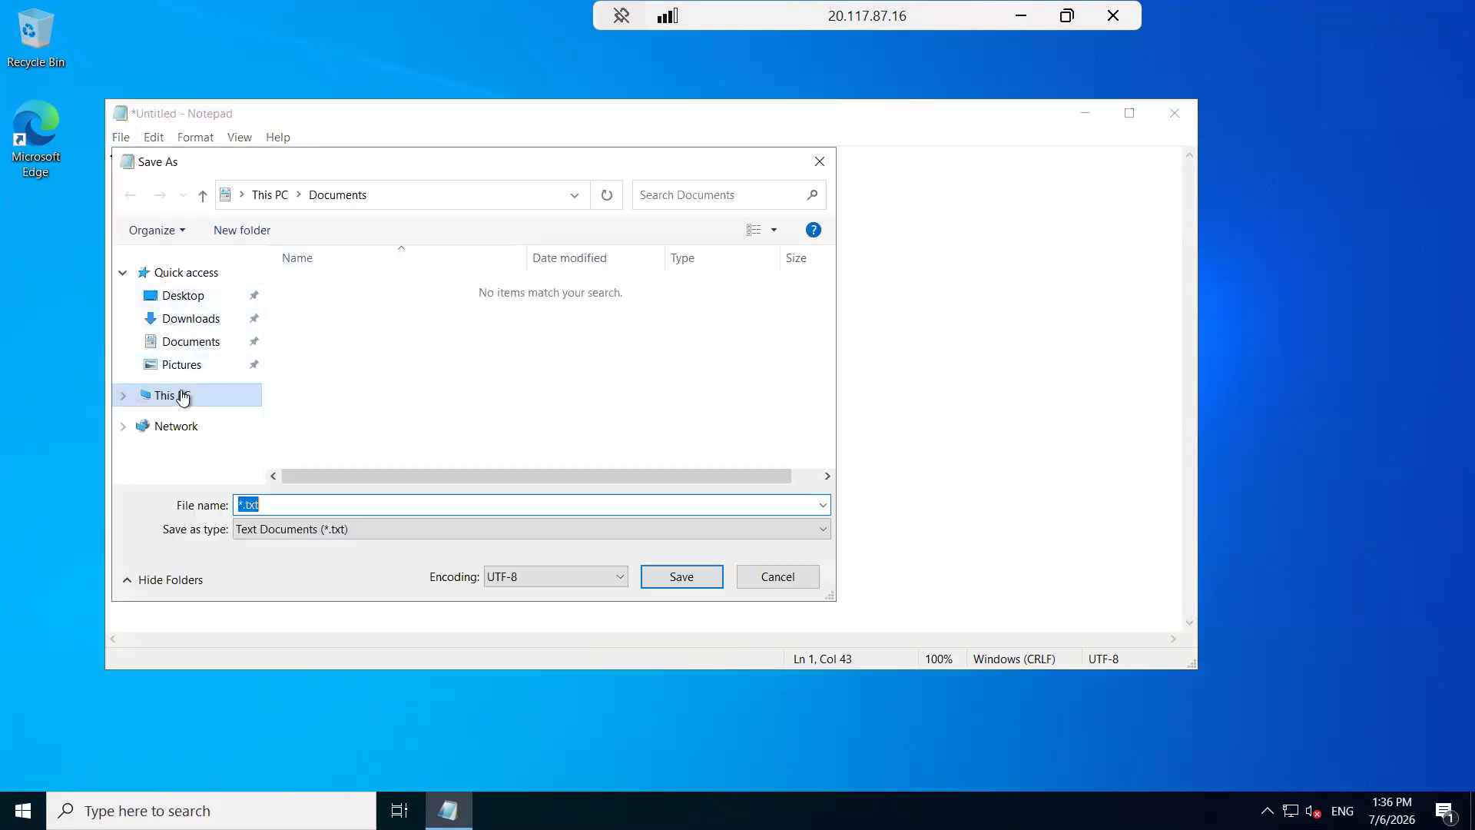
pyautogui.scroll(-2, 372, 461)
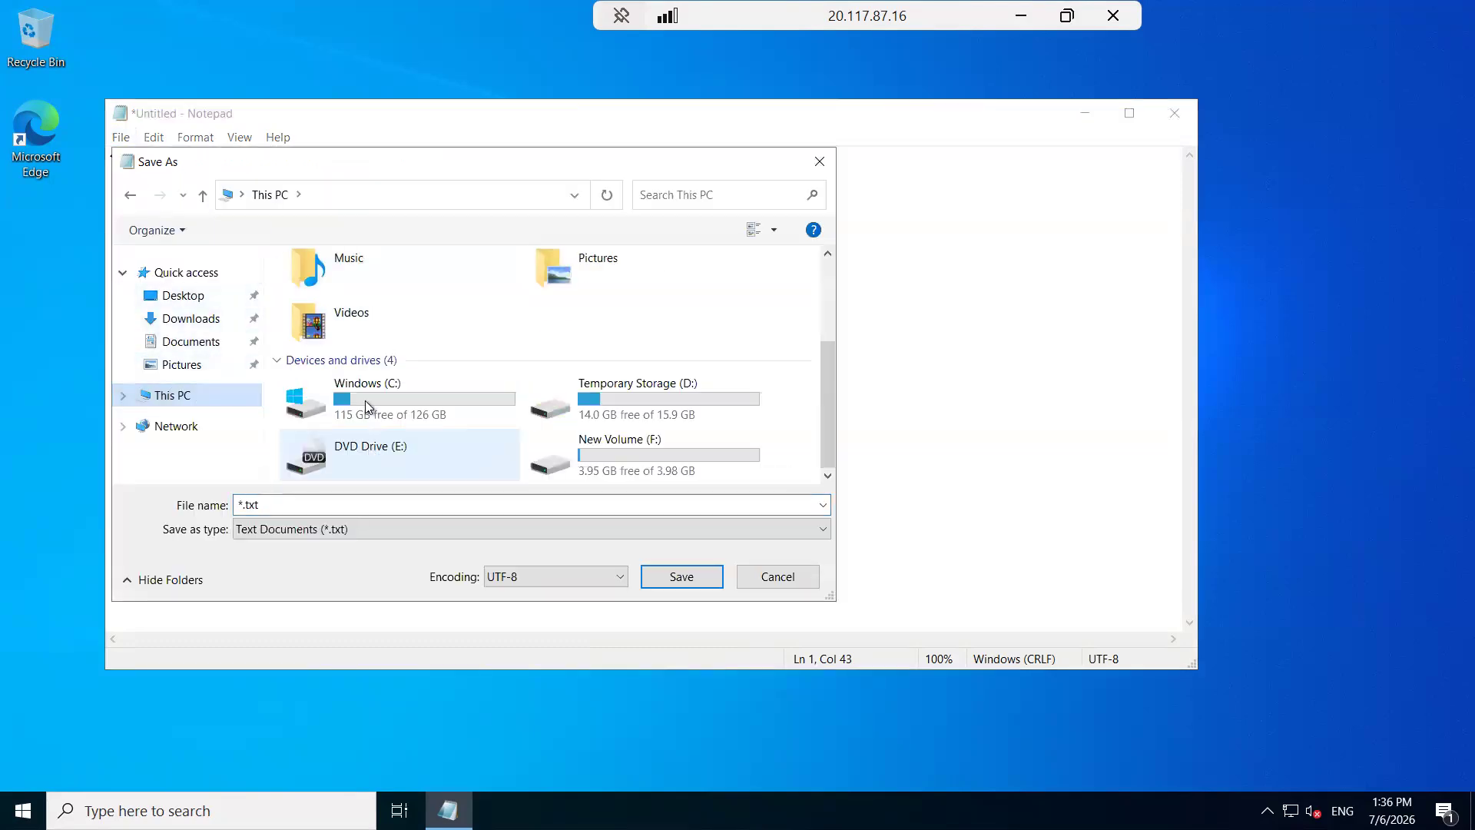
pyautogui.click(366, 399)
pyautogui.doubleClick(319, 289)
pyautogui.click(324, 390)
pyautogui.doubleClick(324, 392)
# - Save the note as default.html with the file type All Files, and move the Notepad window out of the way
pyautogui.click(293, 500)
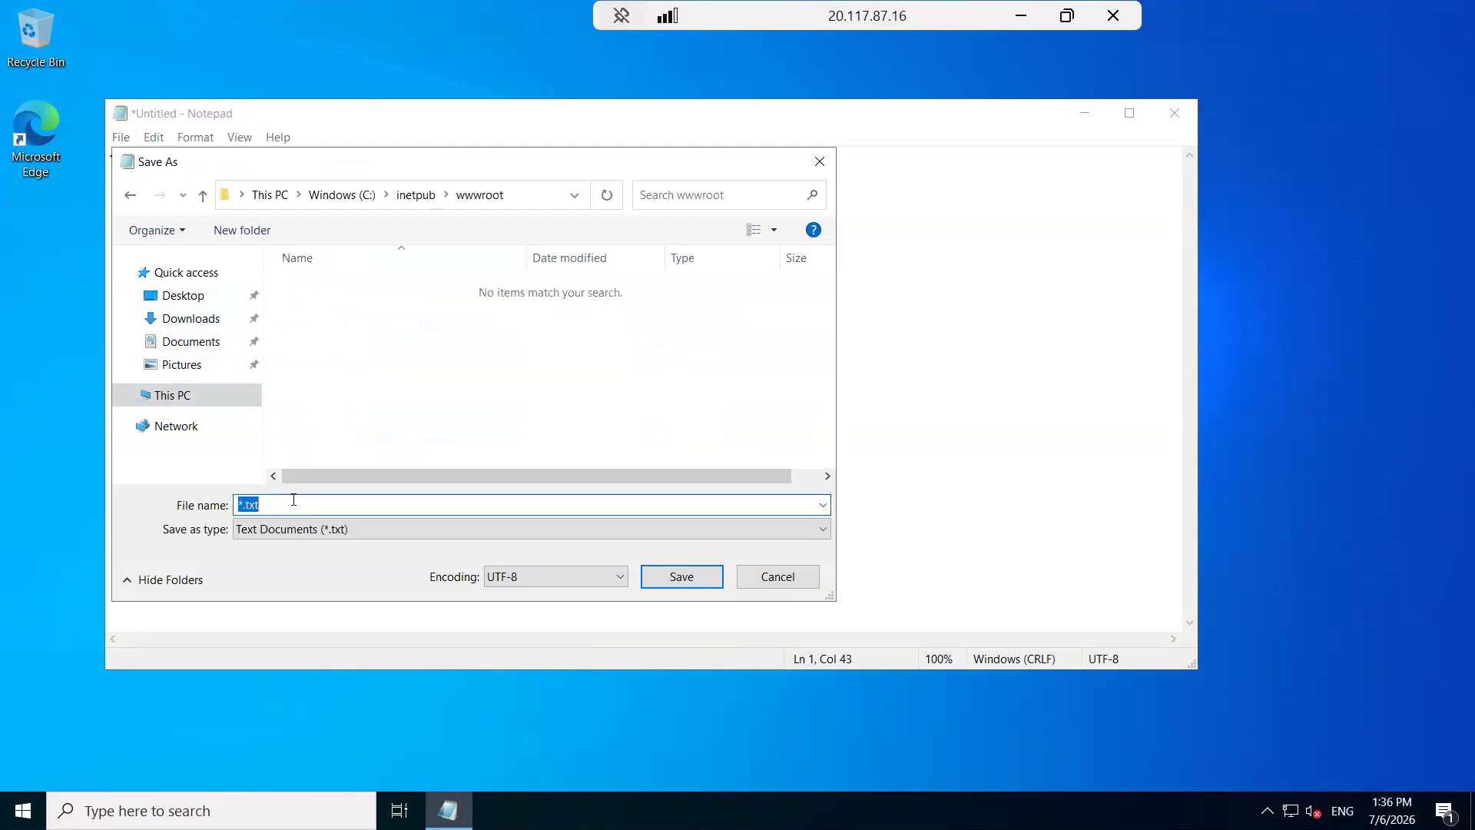
pyautogui.write('default.html')
pyautogui.click(261, 531)
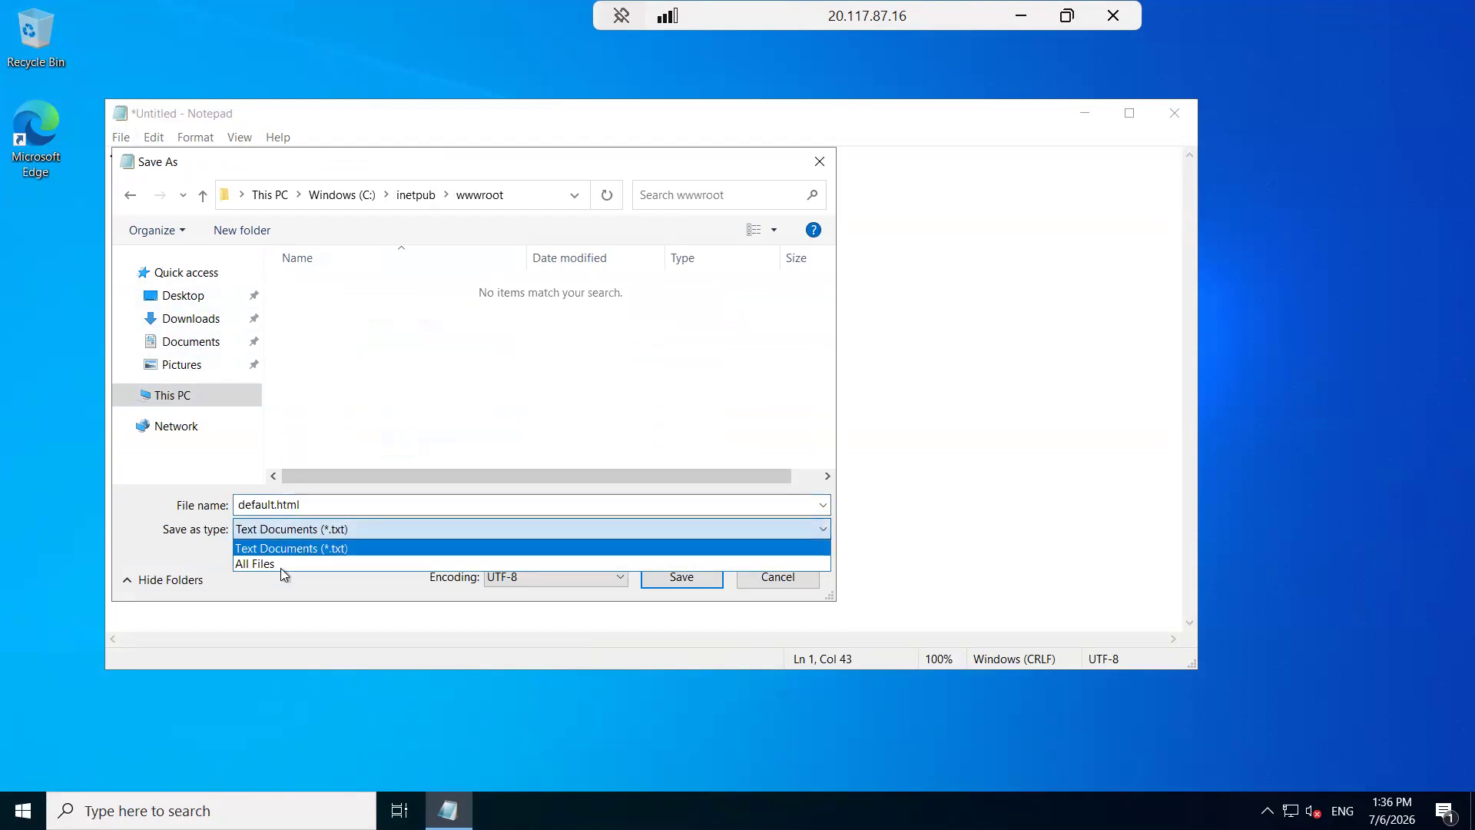
pyautogui.click(275, 565)
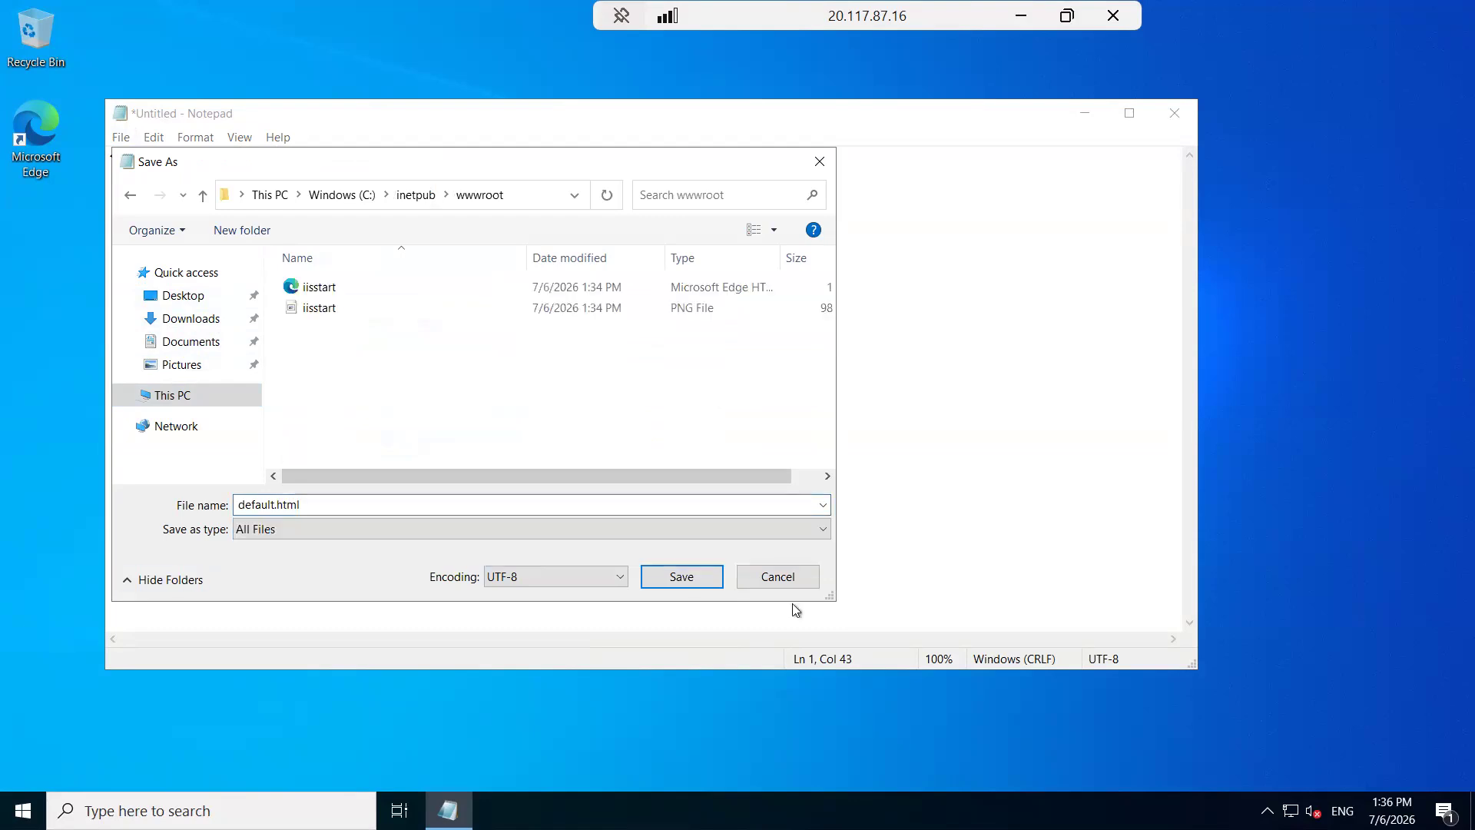
pyautogui.click(680, 578)
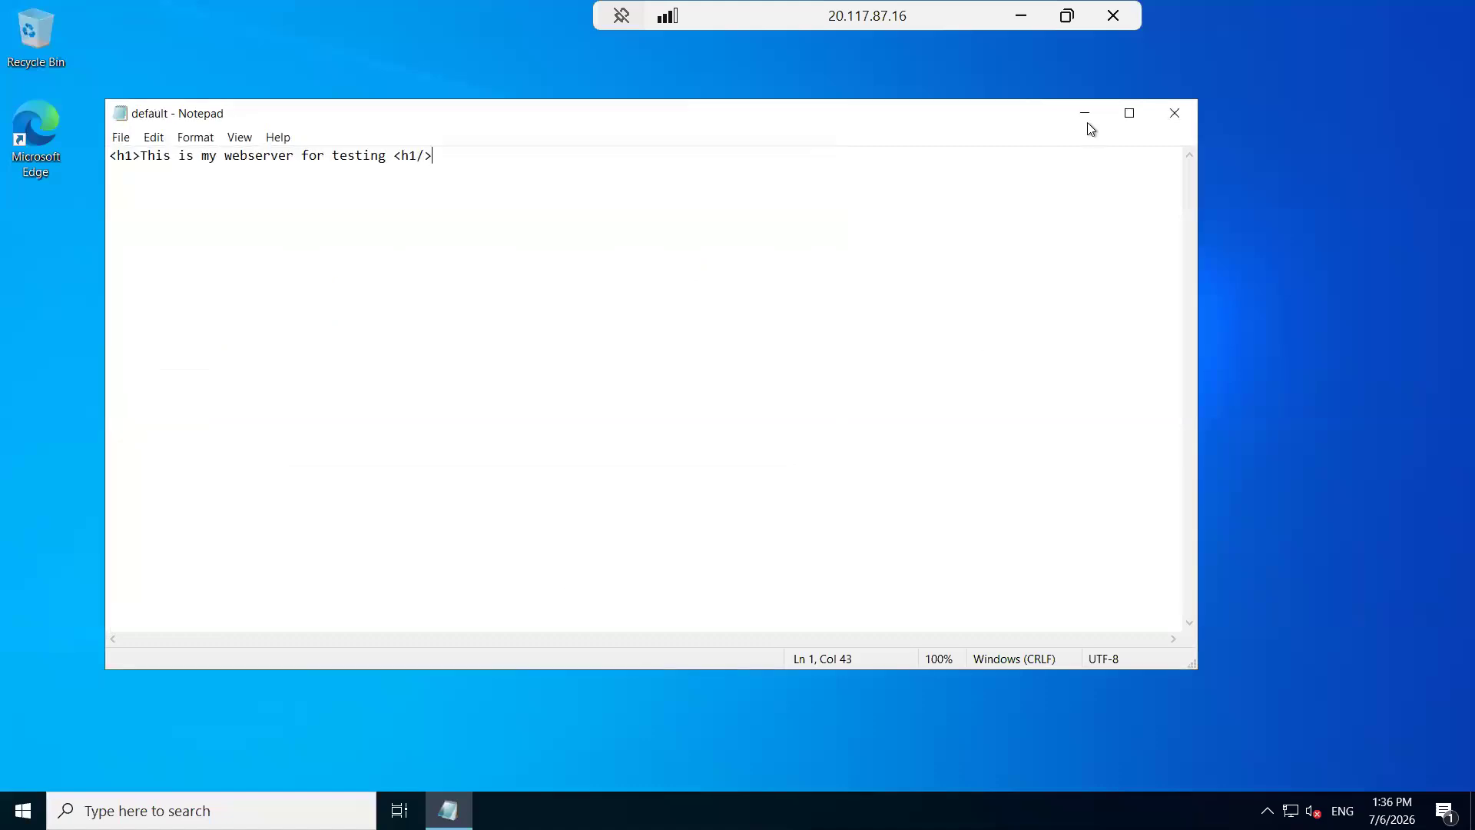
pyautogui.moveTo(1012, 118); pyautogui.dragTo(1001, 185)
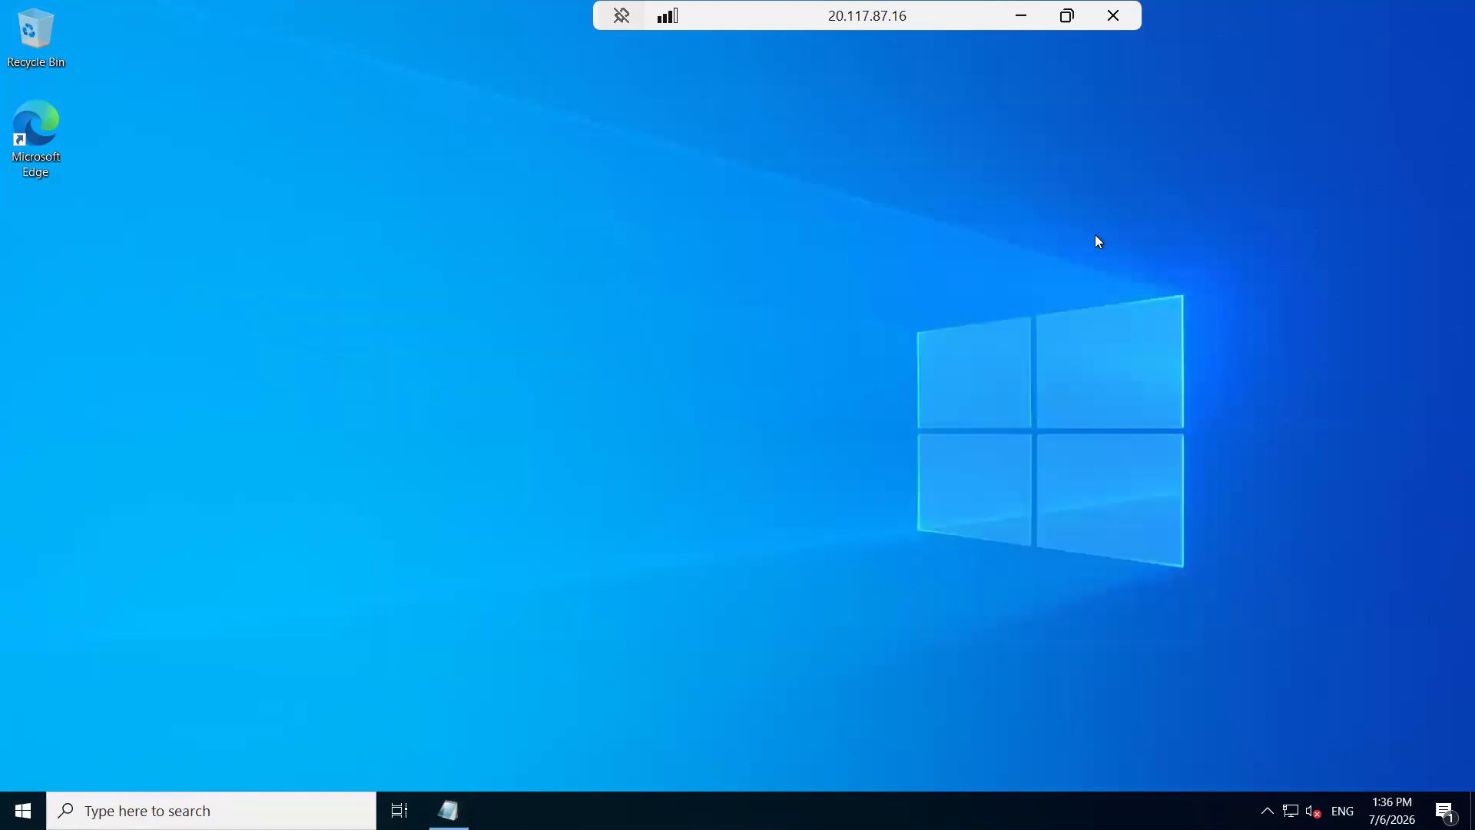
# - Minimize the remote session, switch to the Azure portal in Microsoft Edge, and copy vm-01's public IP address
pyautogui.click(1021, 15)
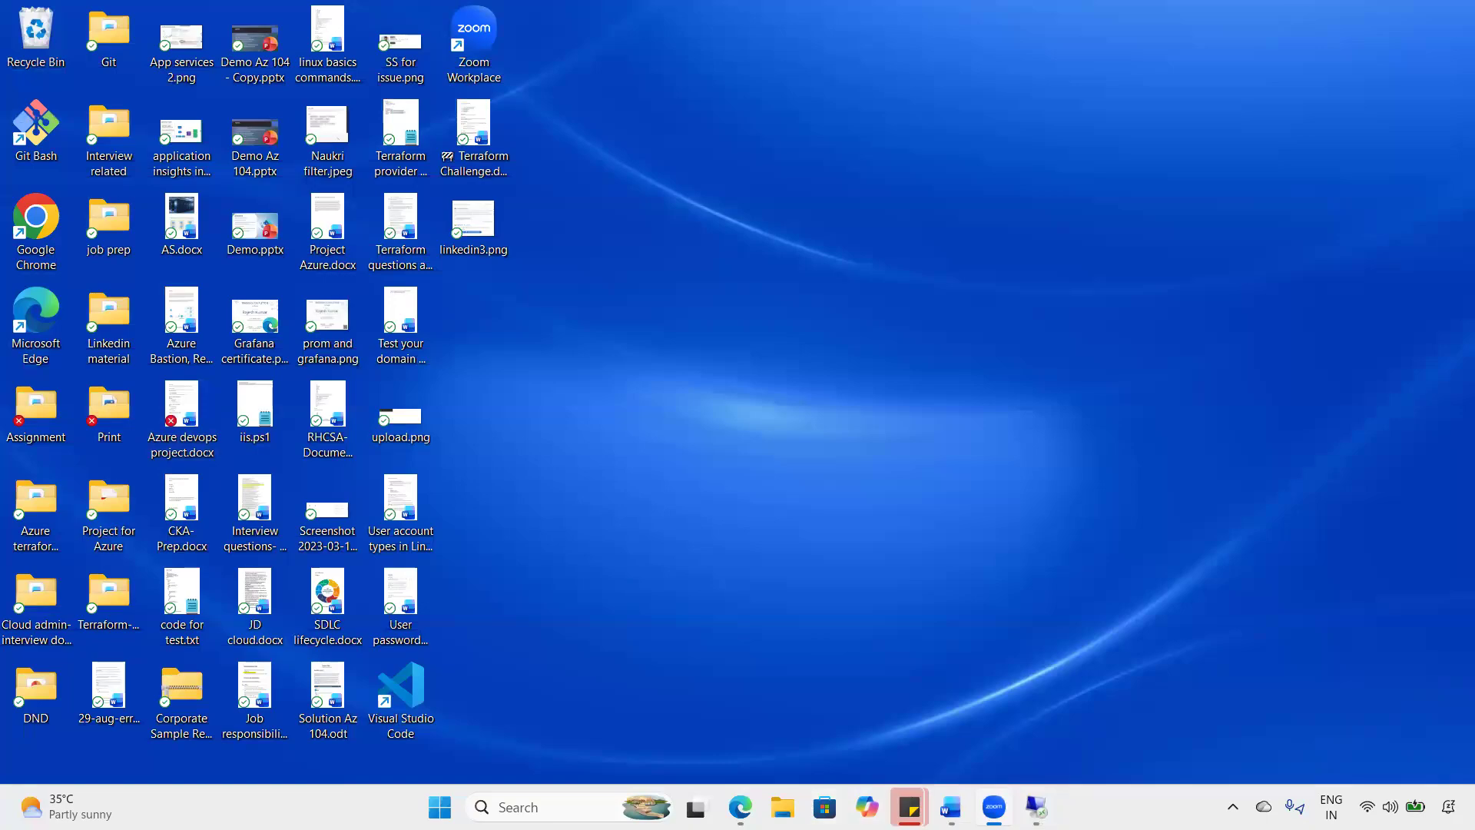
pyautogui.click(1036, 807)
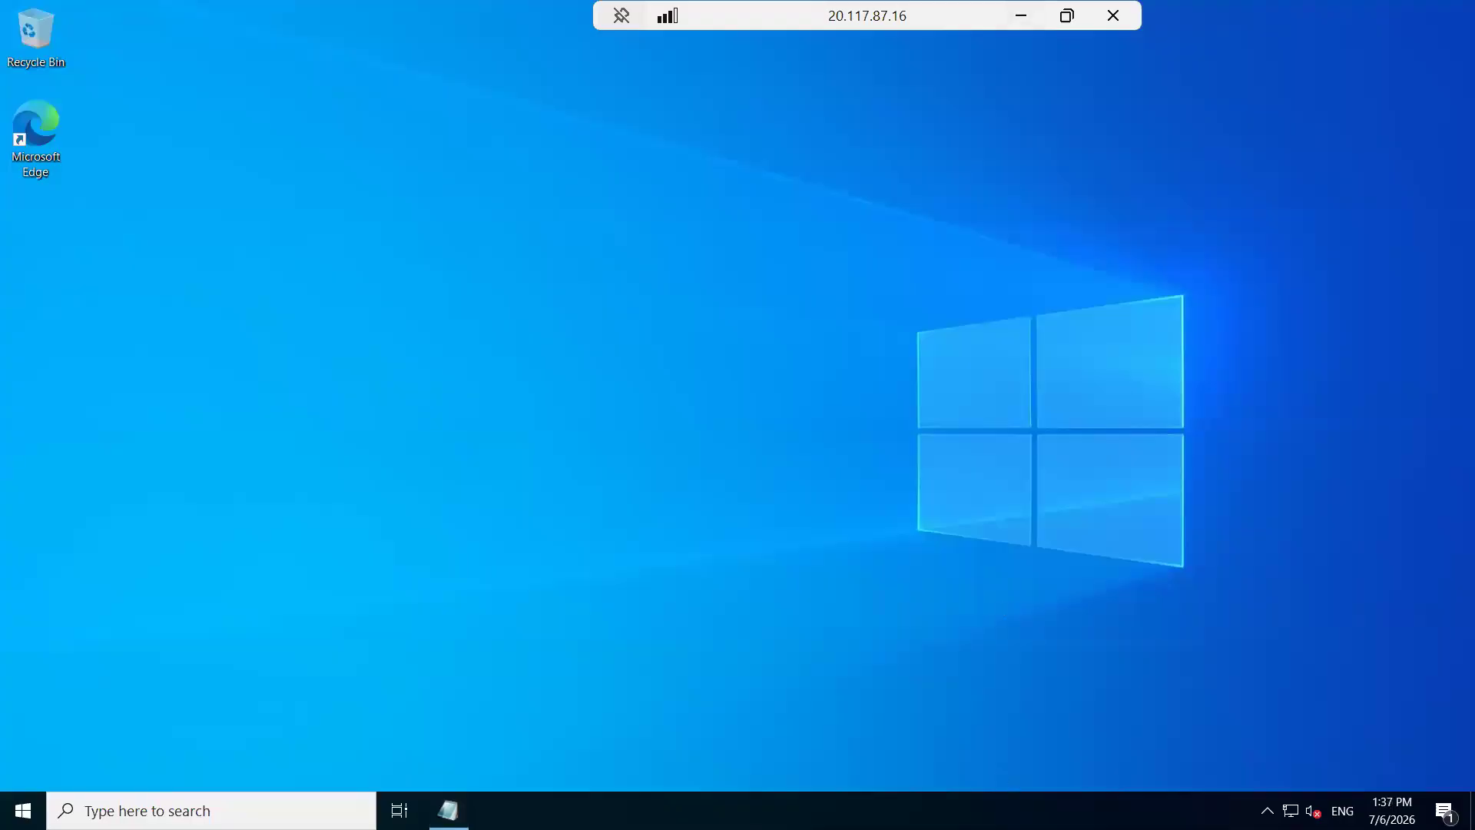
pyautogui.click(1021, 16)
pyautogui.click(741, 807)
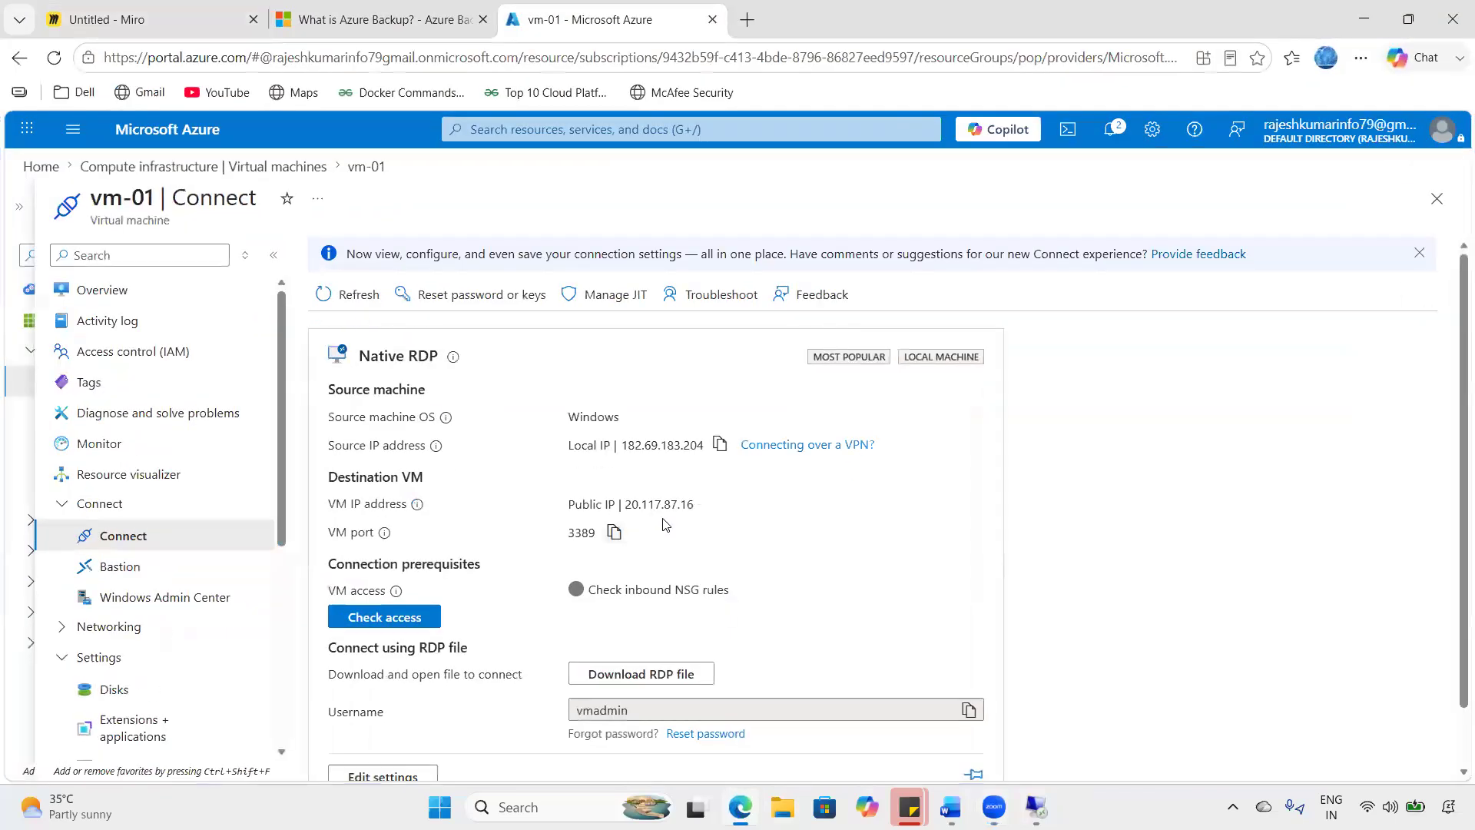
pyautogui.click(710, 505)
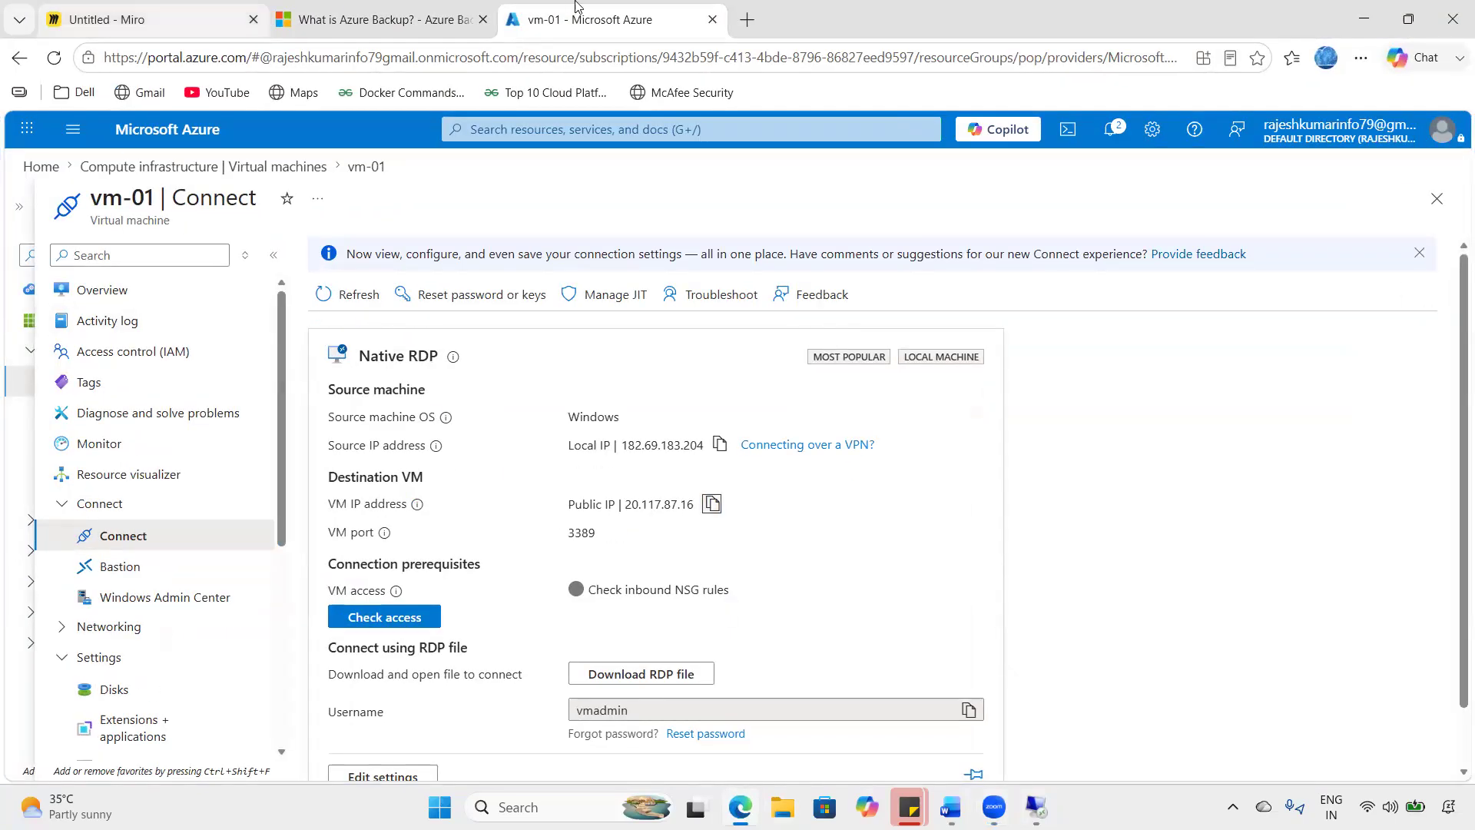
# - Request 20.117.87.16/default.html in a new browser tab
pyautogui.click(755, 7)
pyautogui.hotkey('ctrl', 'v')
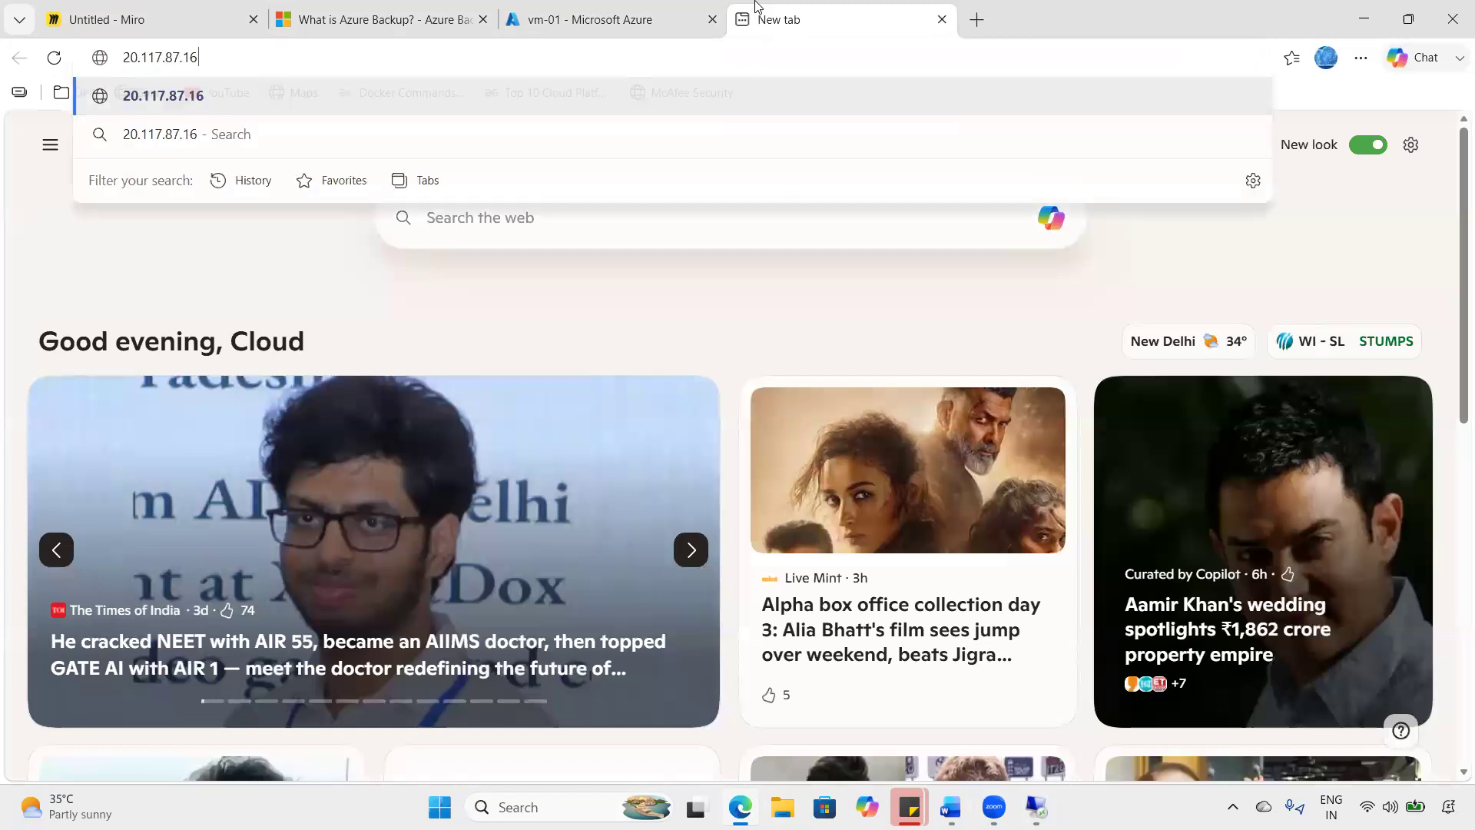
pyautogui.write('/default')
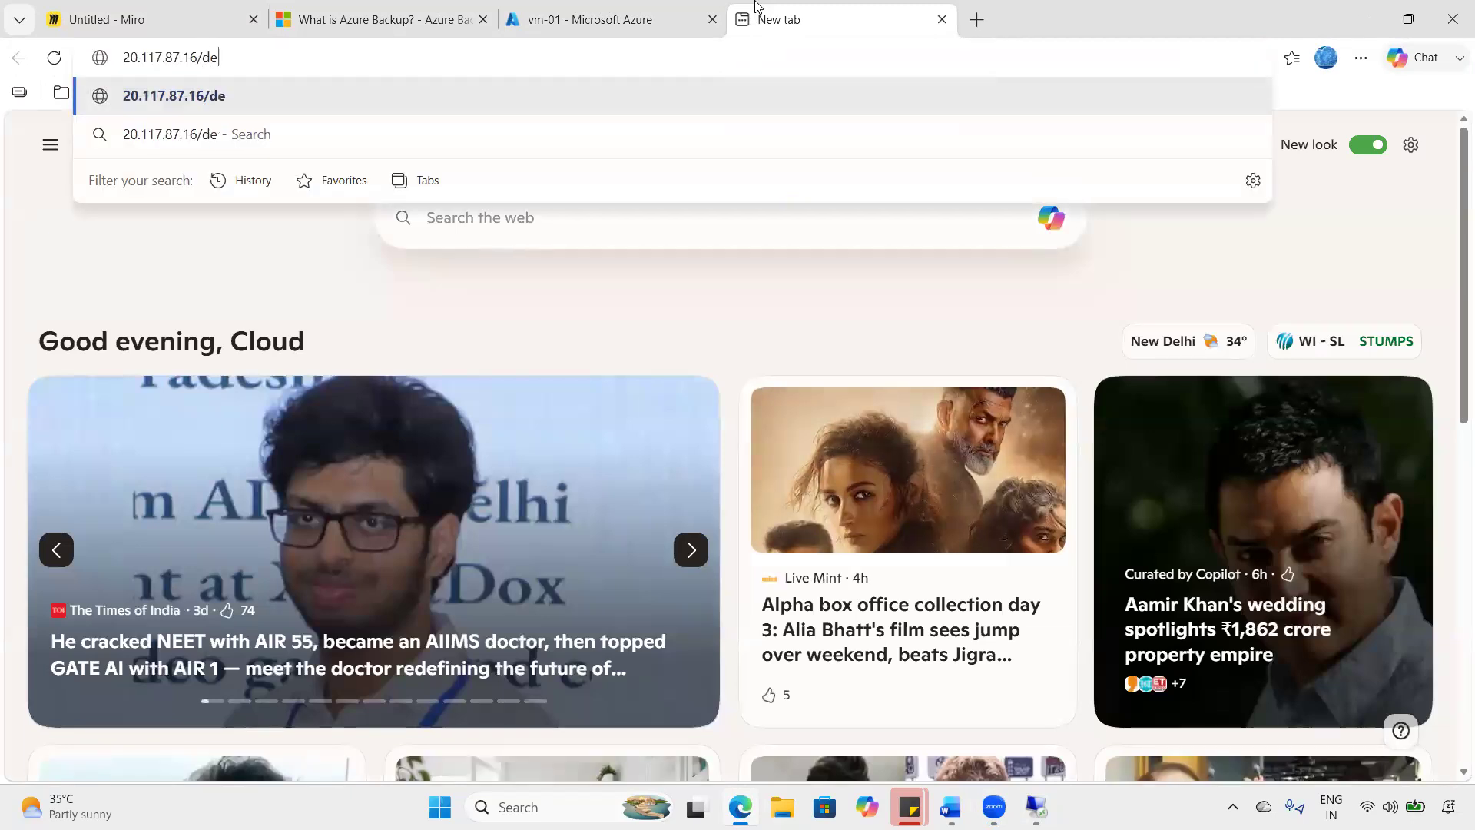
pyautogui.write('html')
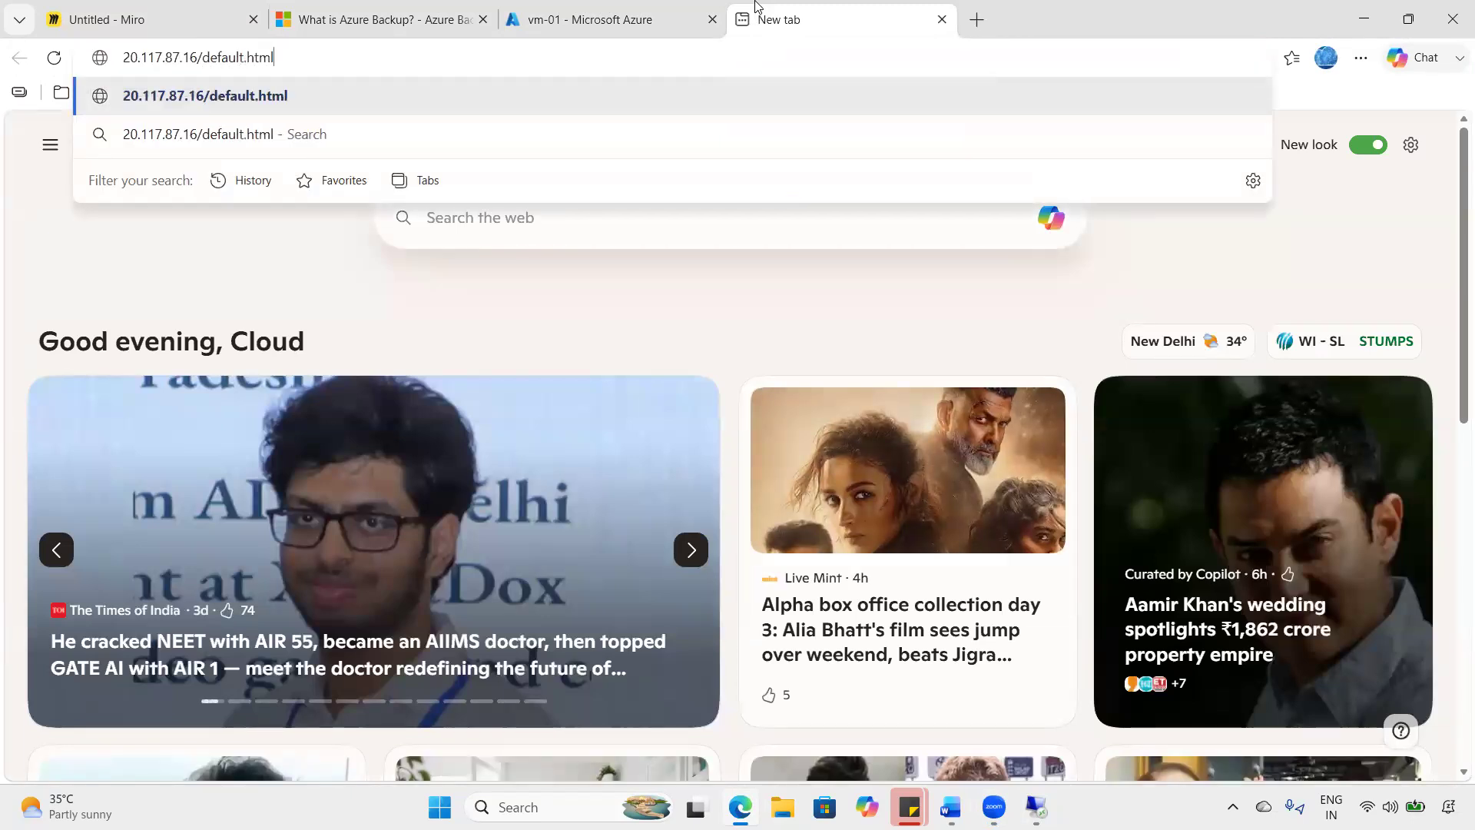
pyautogui.press('Return')
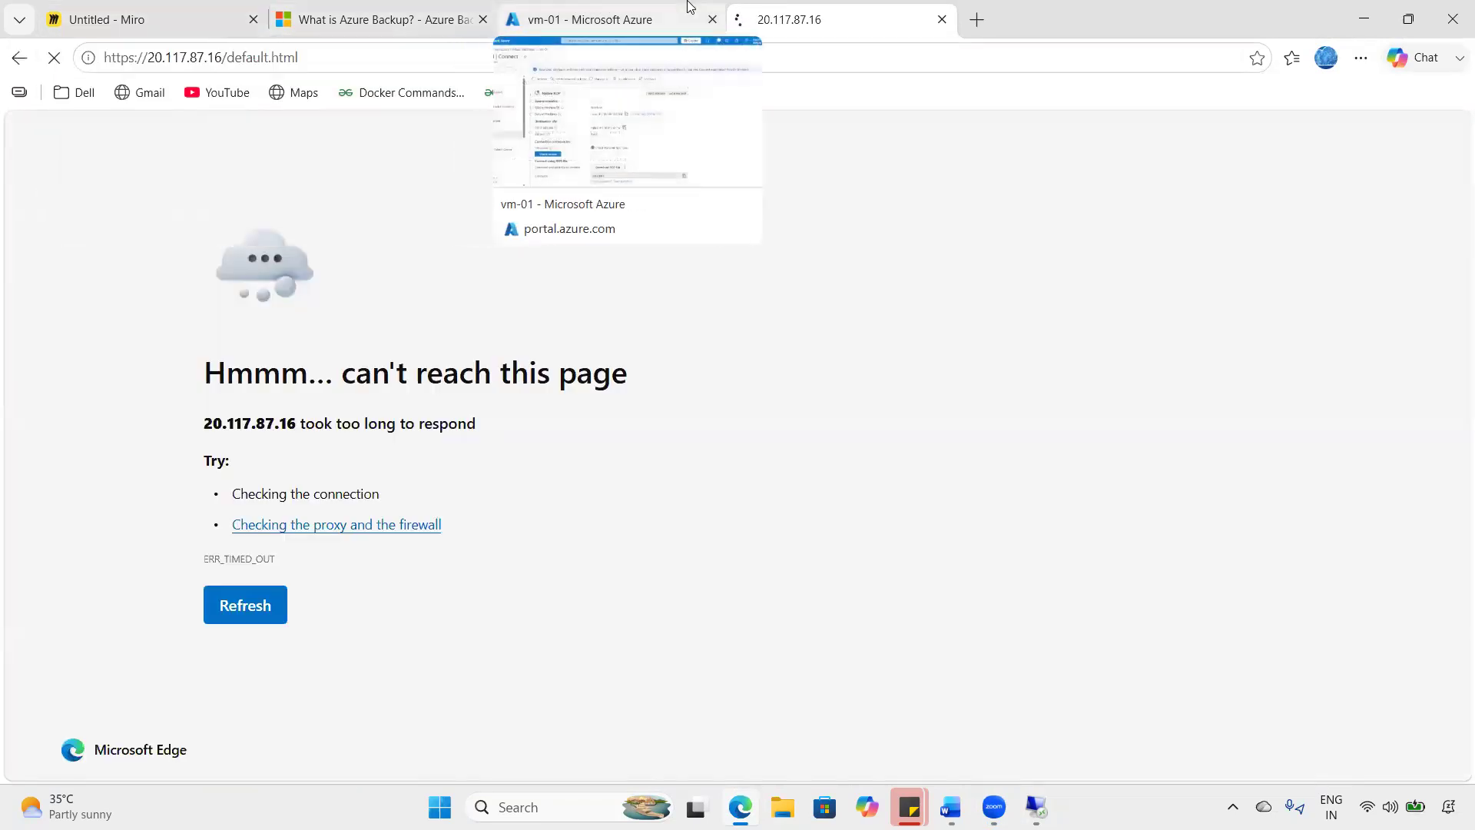
# - Return to vm-01 in the Azure portal, open its network settings, and review the RDP inbound rule of vm-01-nsg
pyautogui.click(615, 17)
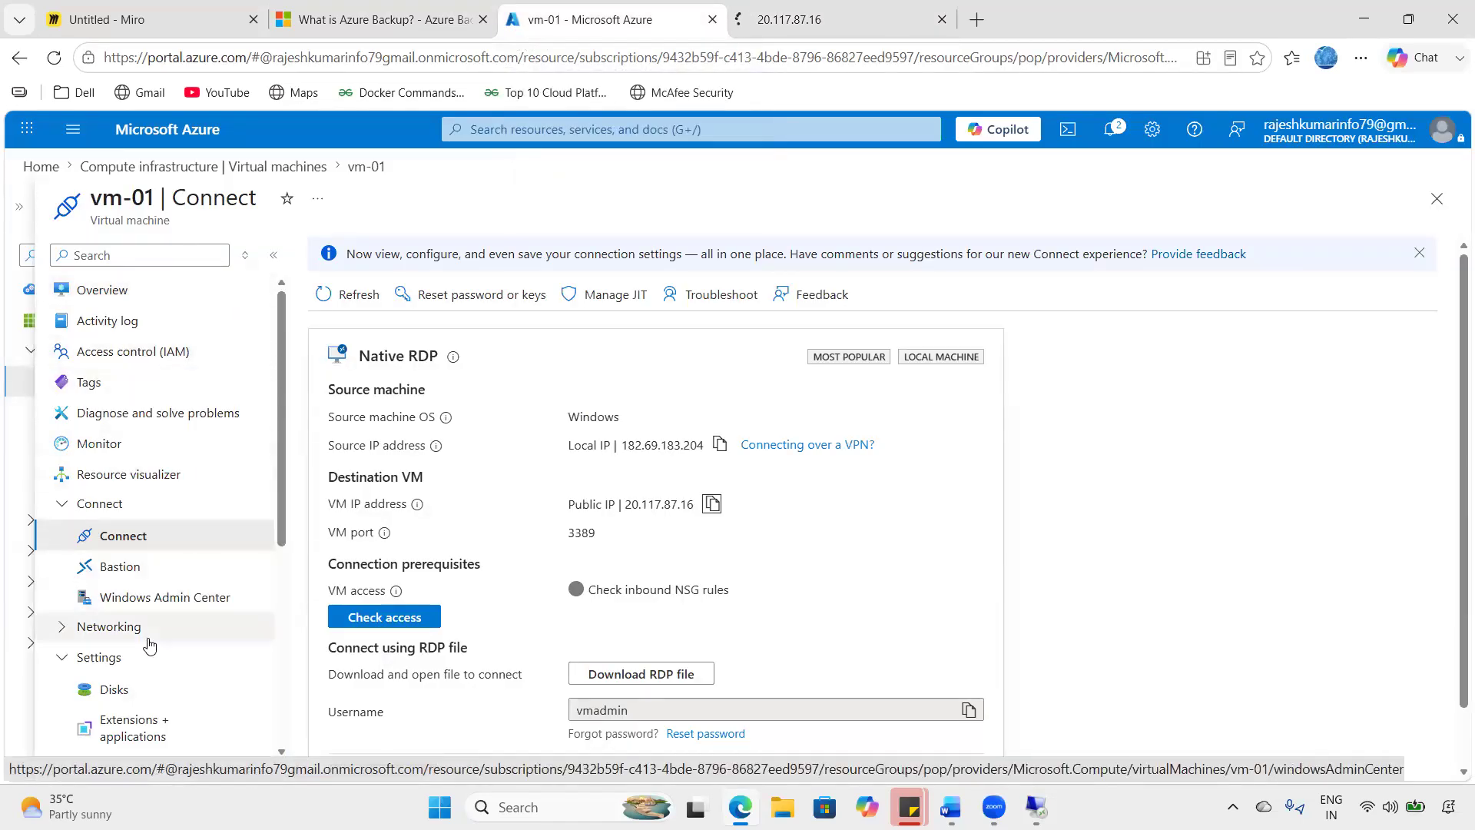
pyautogui.scroll(-3, 115, 591)
pyautogui.scroll(3, 152, 500)
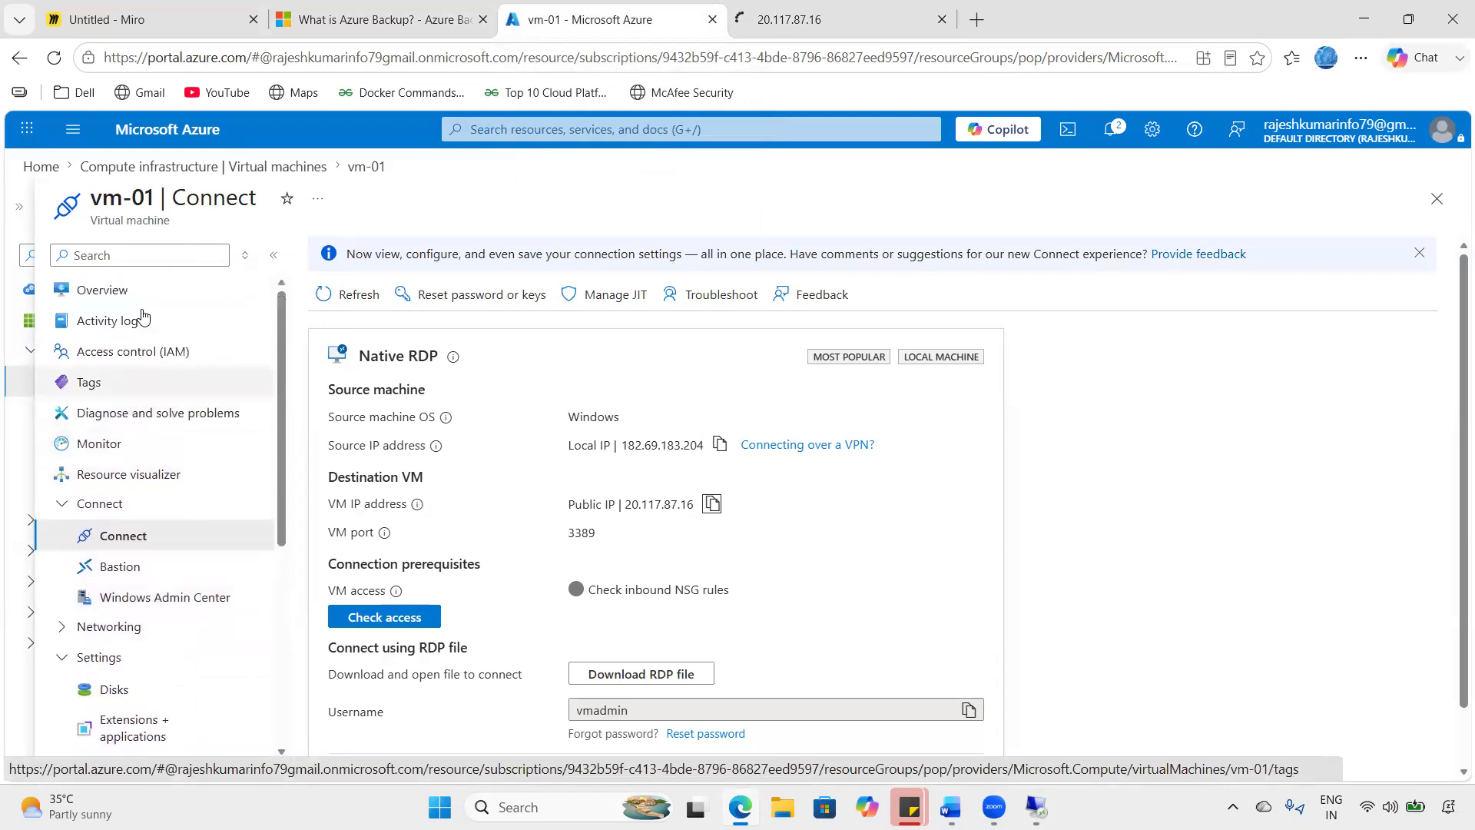
pyautogui.click(146, 628)
pyautogui.click(171, 566)
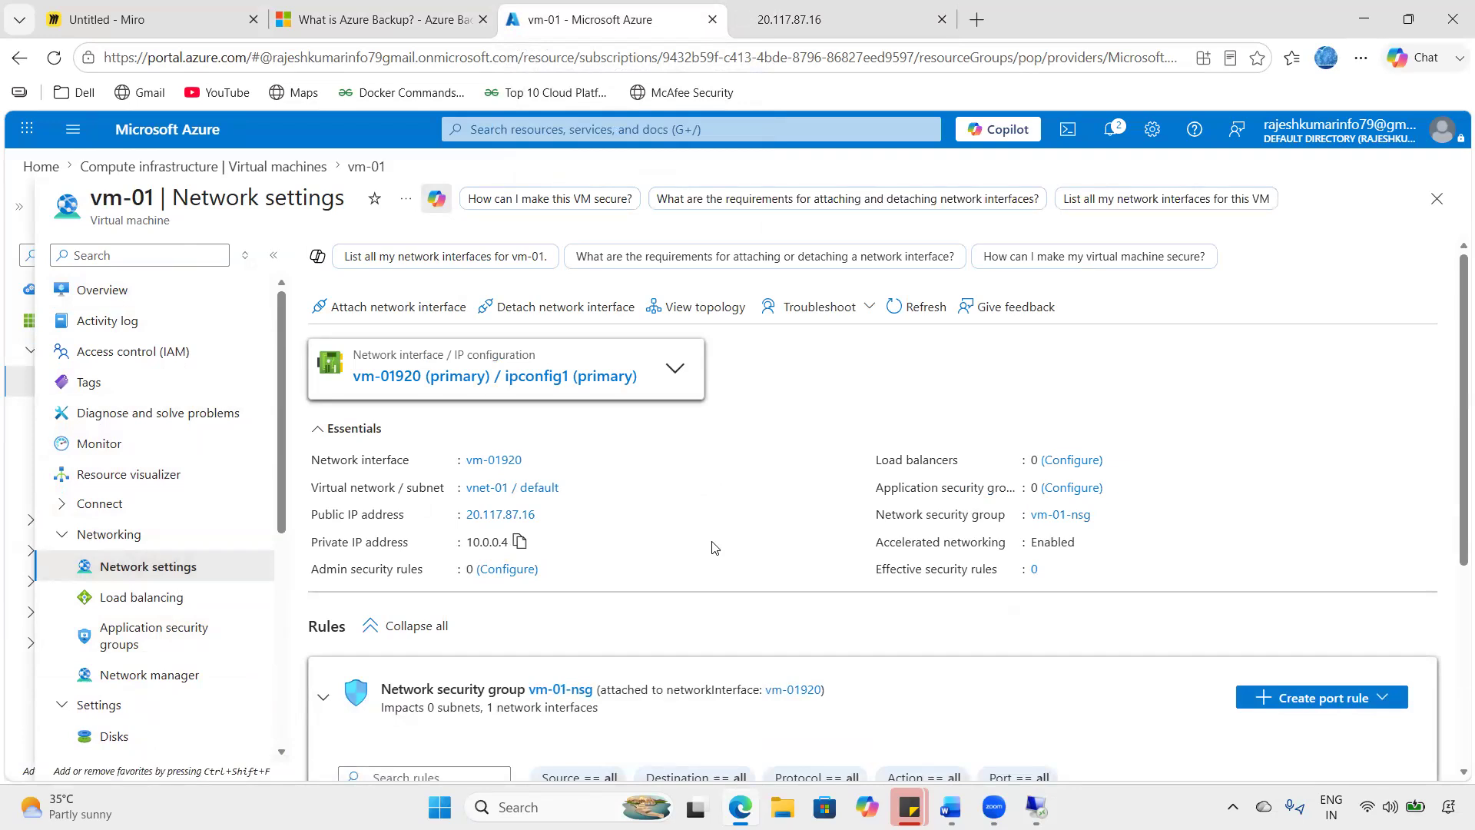
pyautogui.scroll(-1, 576, 633)
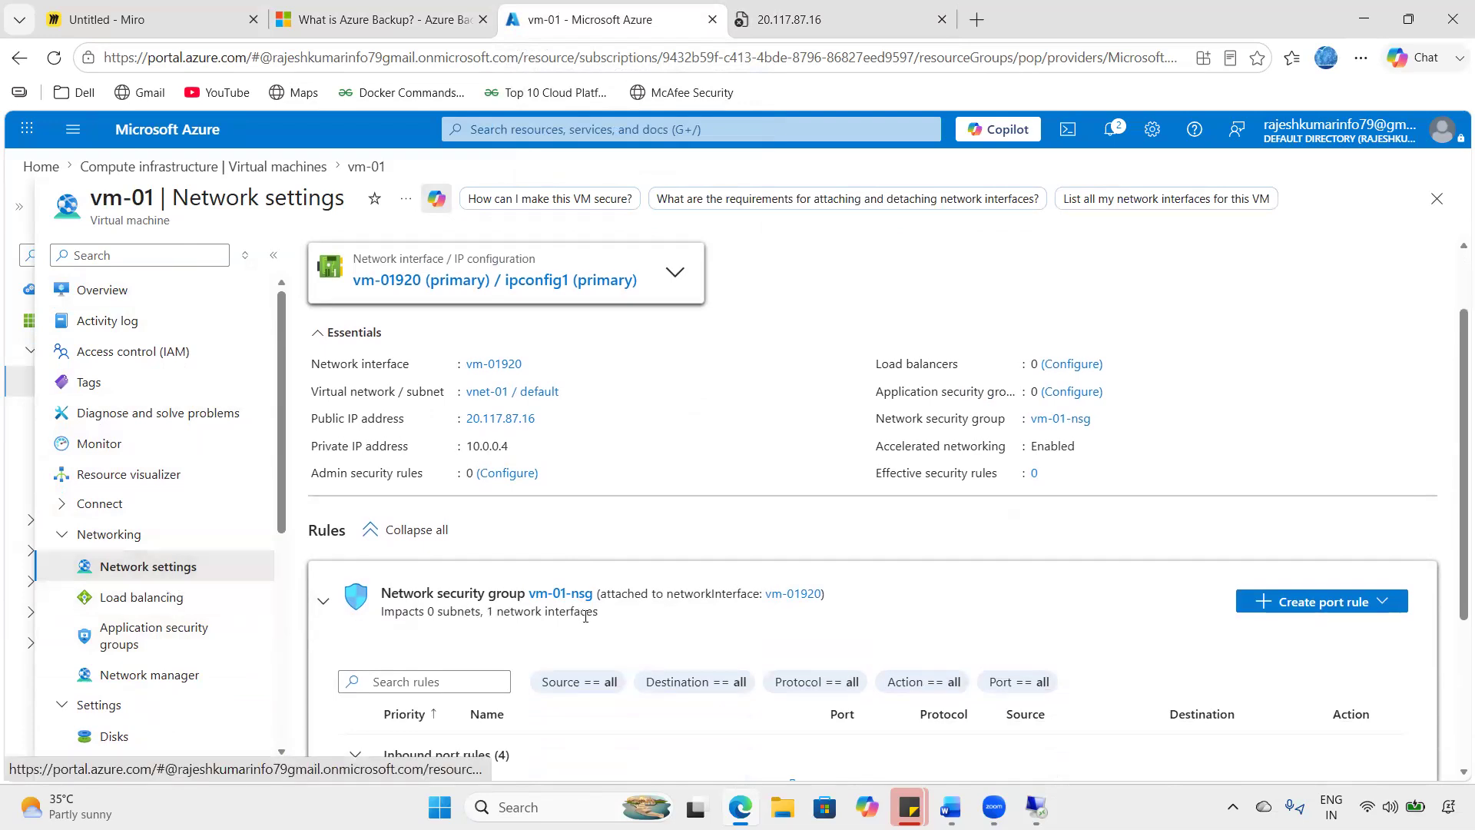
pyautogui.scroll(-2, 416, 410)
pyautogui.moveTo(389, 400); pyautogui.dragTo(523, 400)
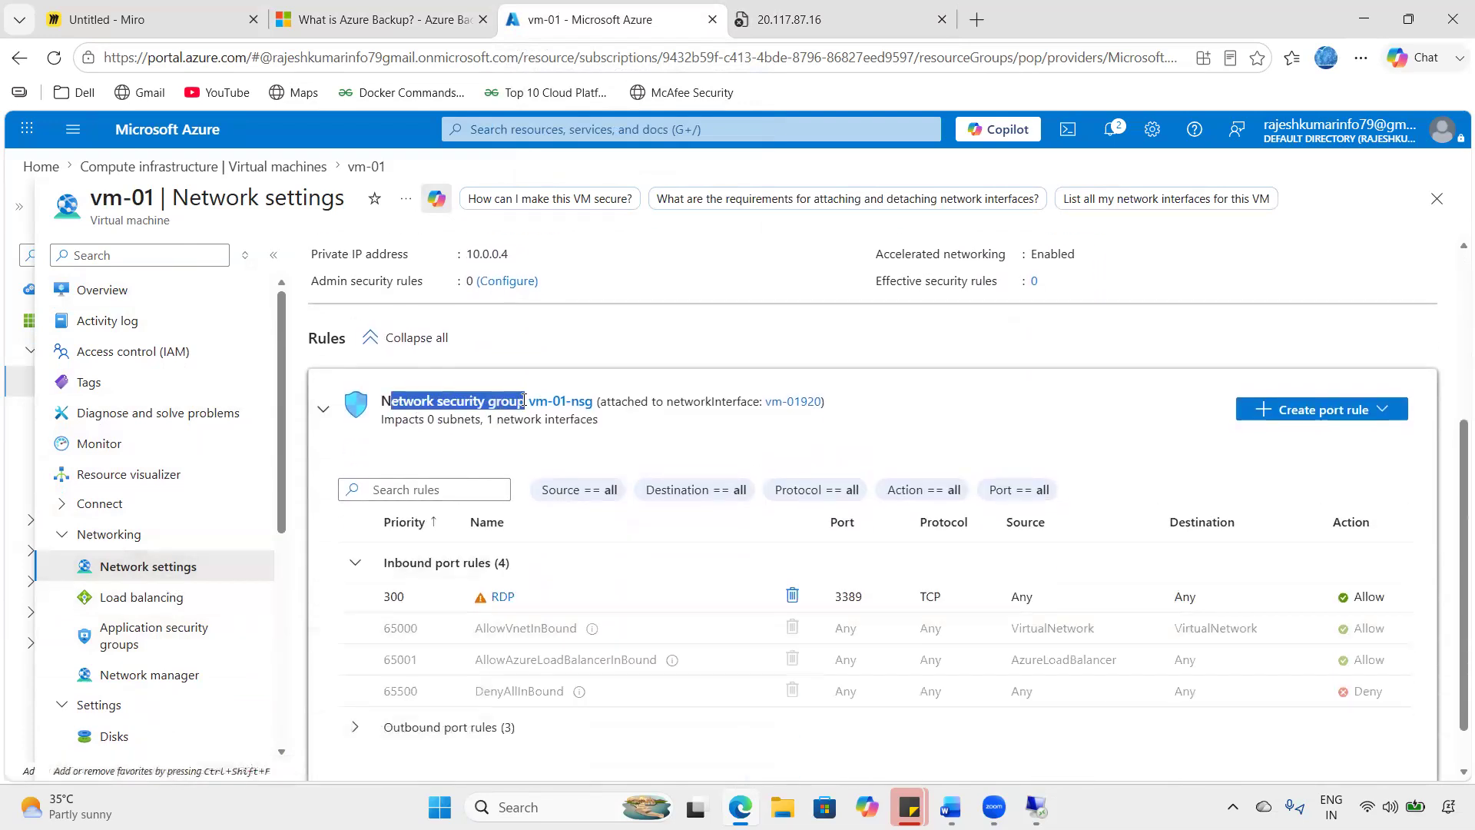
pyautogui.moveTo(525, 596); pyautogui.dragTo(479, 597)
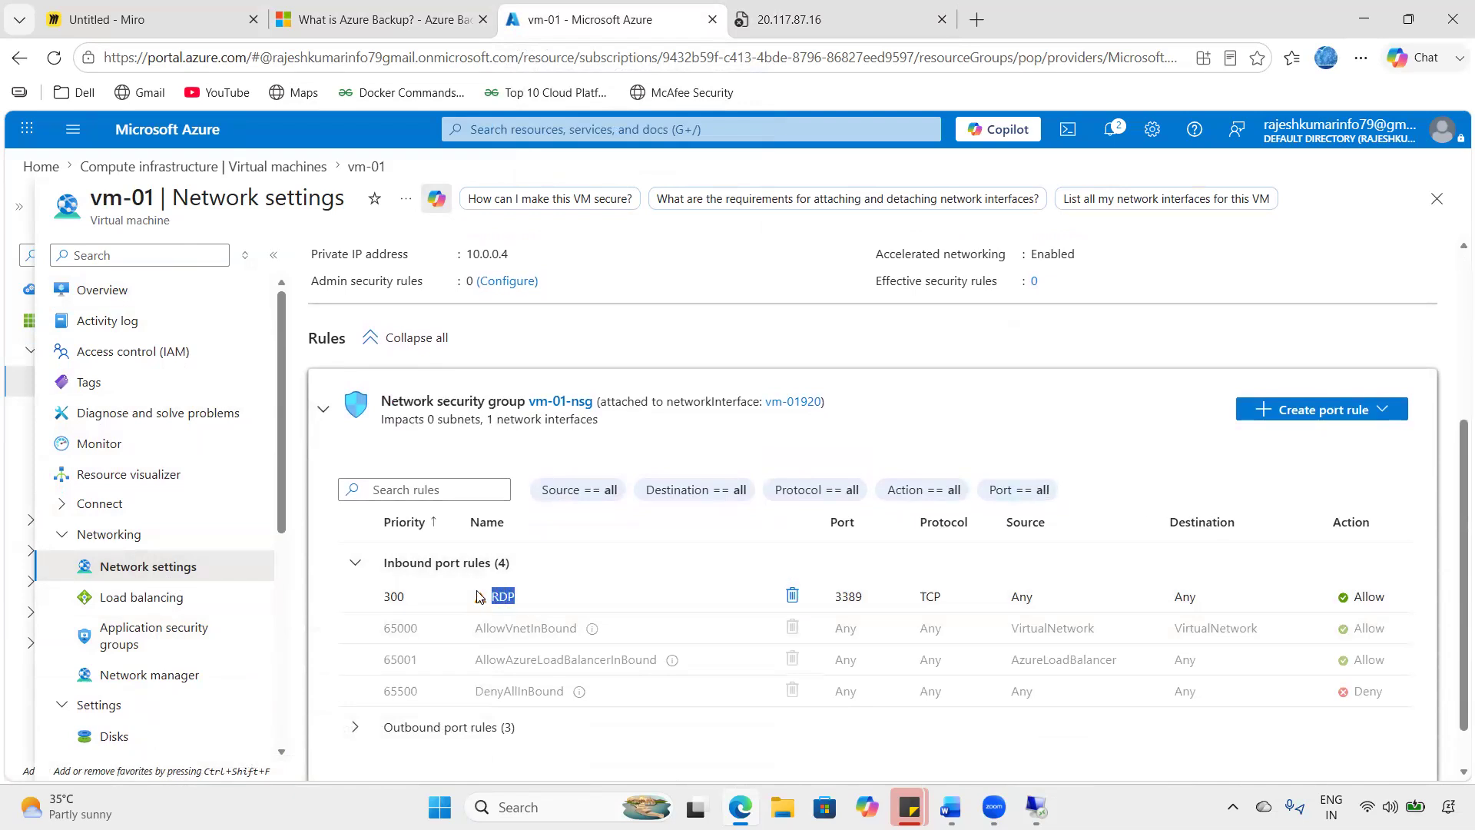
pyautogui.moveTo(833, 596); pyautogui.dragTo(890, 598)
pyautogui.moveTo(1396, 593); pyautogui.dragTo(1249, 596)
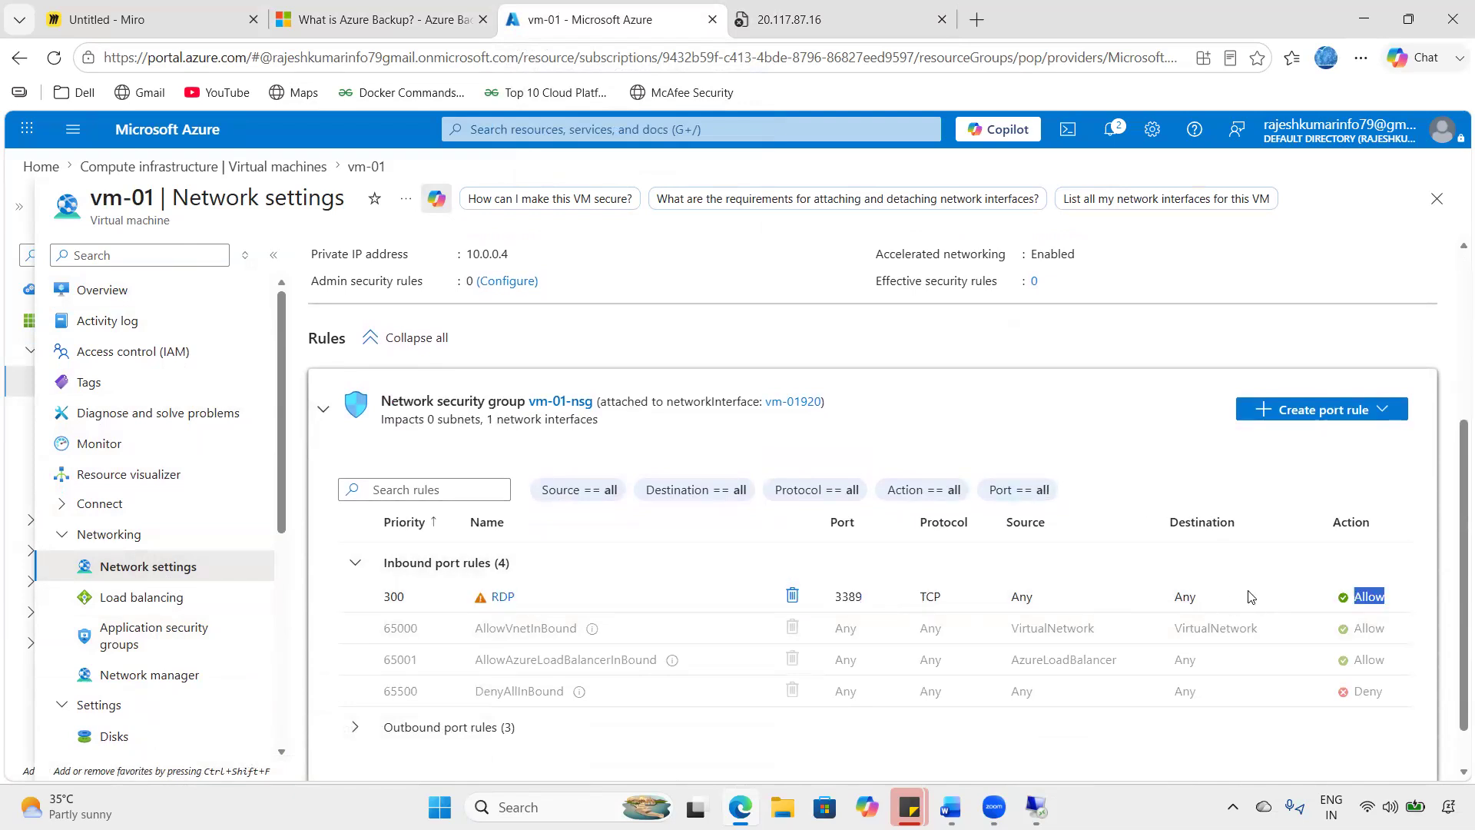
# - Start a new inbound port rule for vm-01-nsg and set its service to HTTP
pyautogui.click(1375, 415)
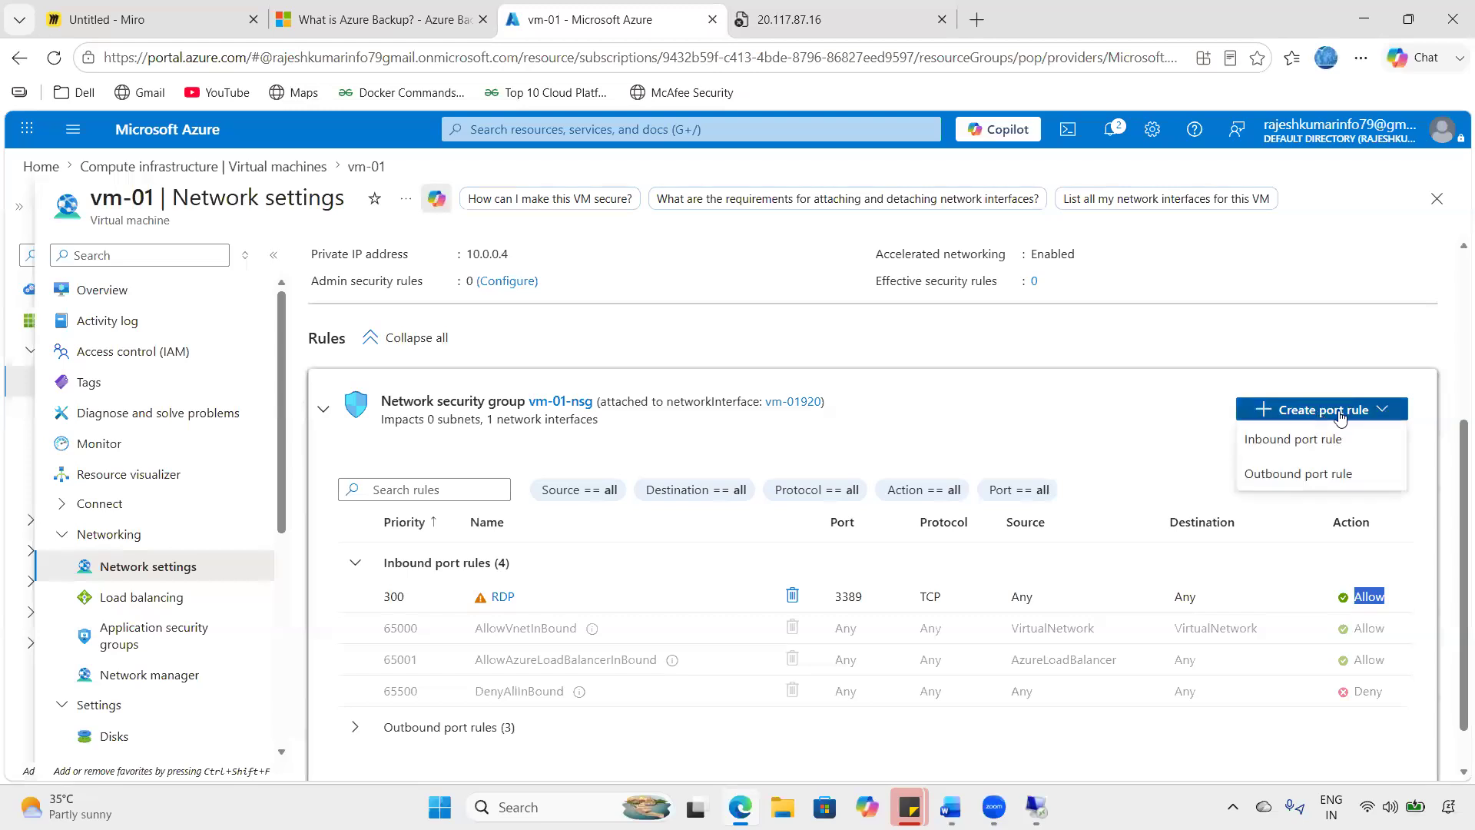
pyautogui.click(1288, 443)
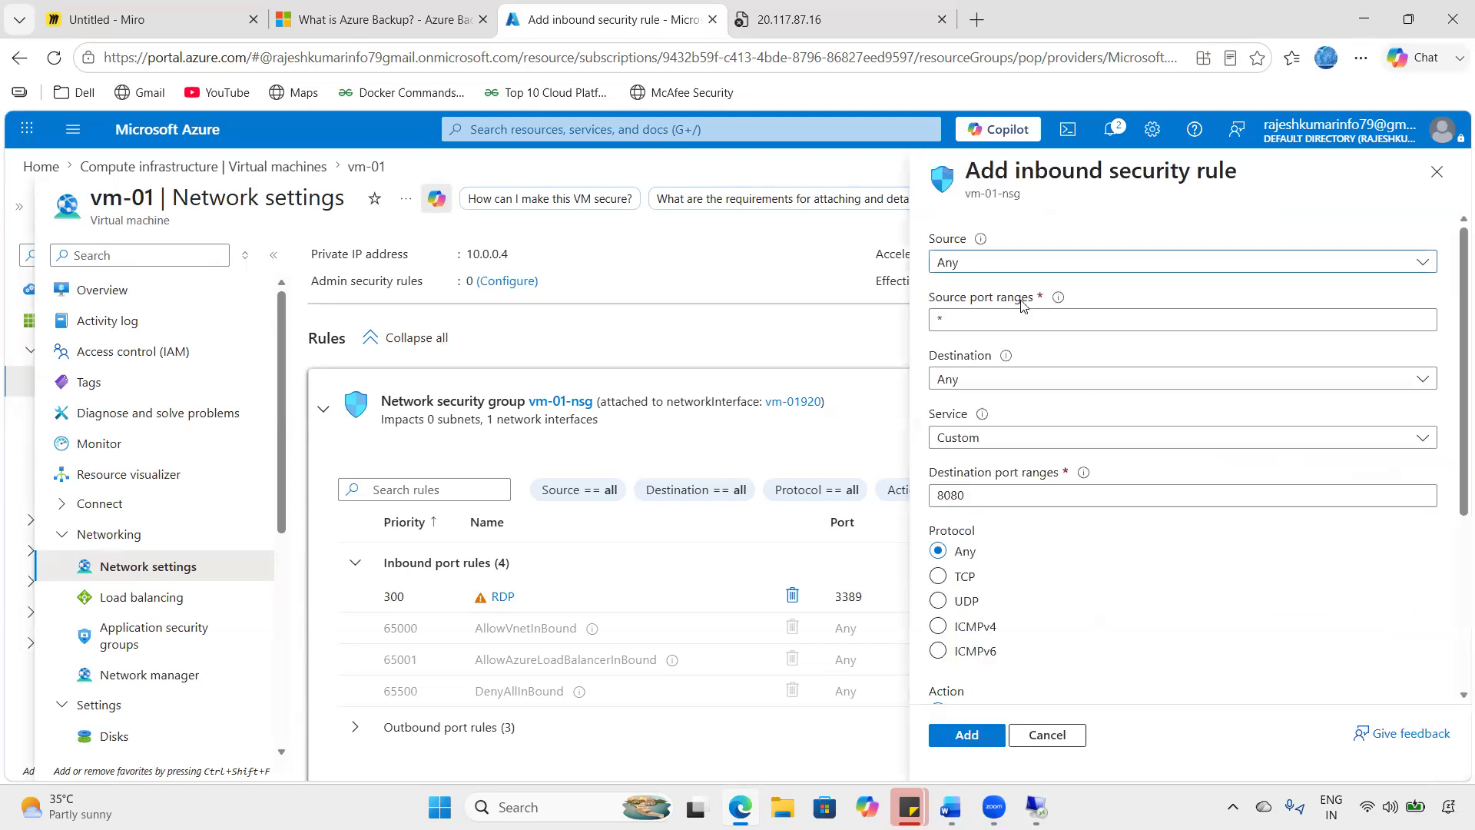
pyautogui.click(981, 435)
pyautogui.click(958, 462)
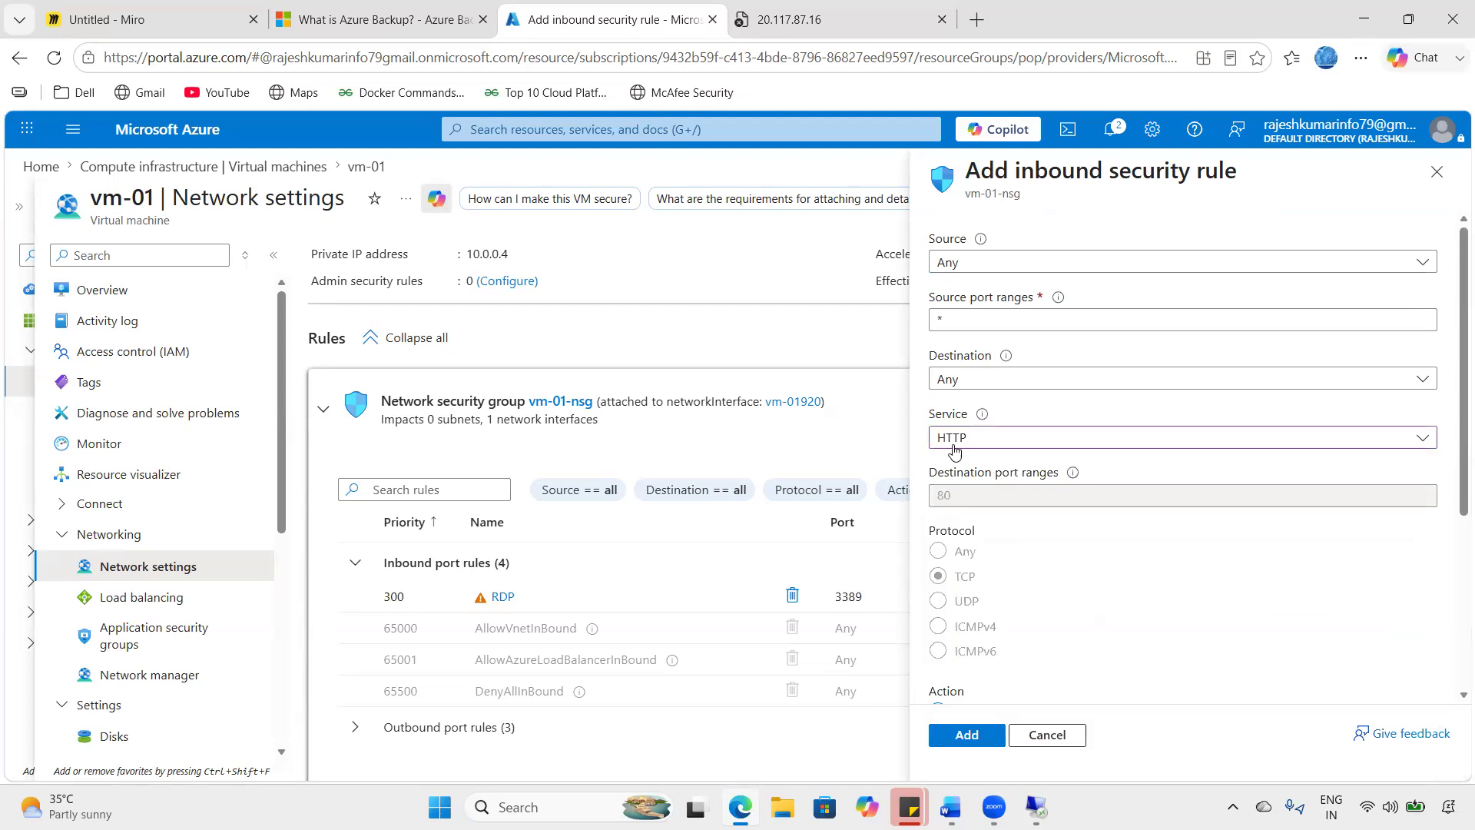
pyautogui.moveTo(955, 499); pyautogui.dragTo(931, 500)
pyautogui.scroll(-3, 999, 568)
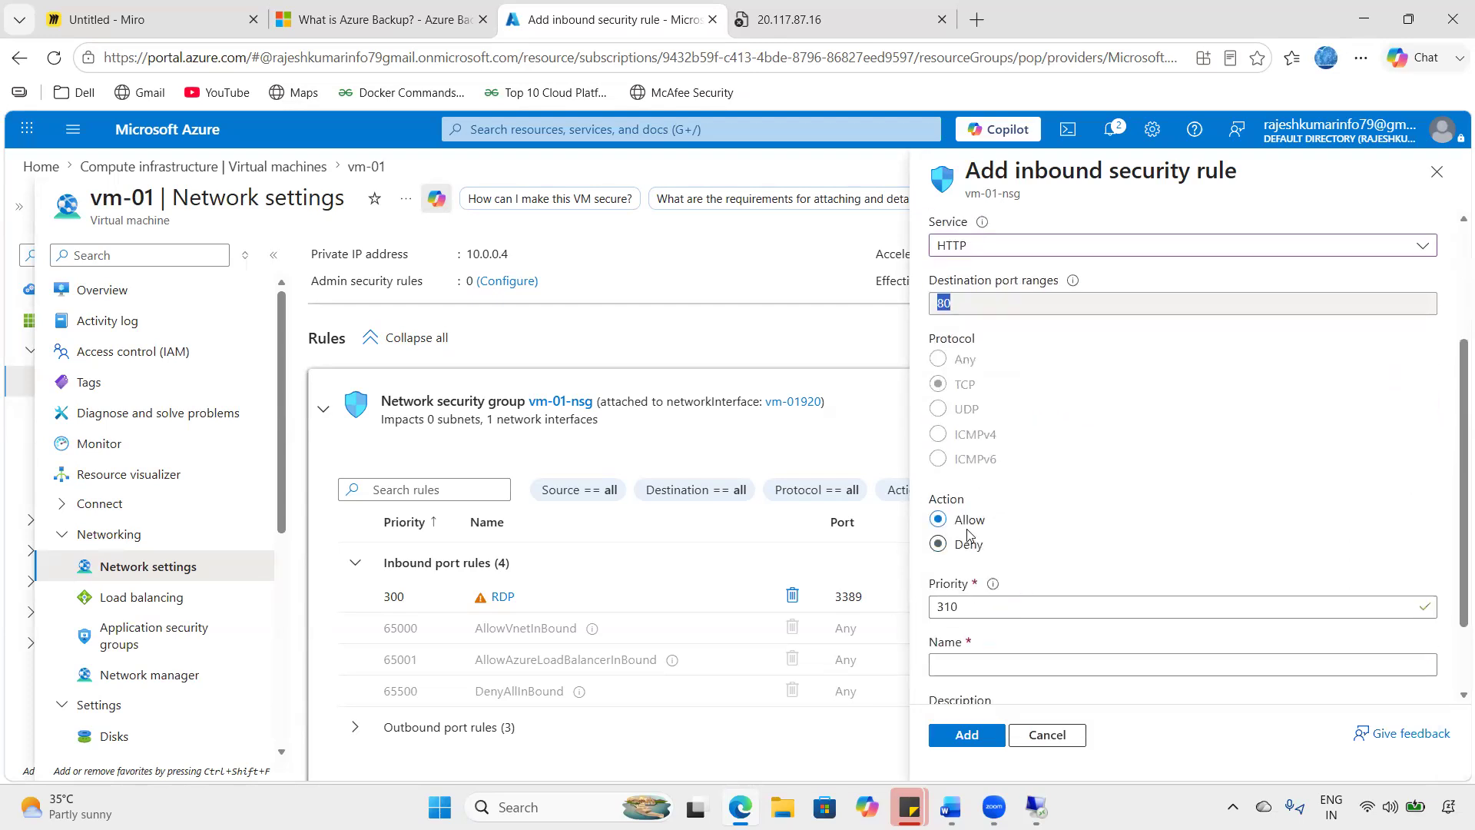
# - Name the inbound rule HTTP-Allow and add it to the network security group
pyautogui.scroll(-2, 987, 596)
pyautogui.click(975, 567)
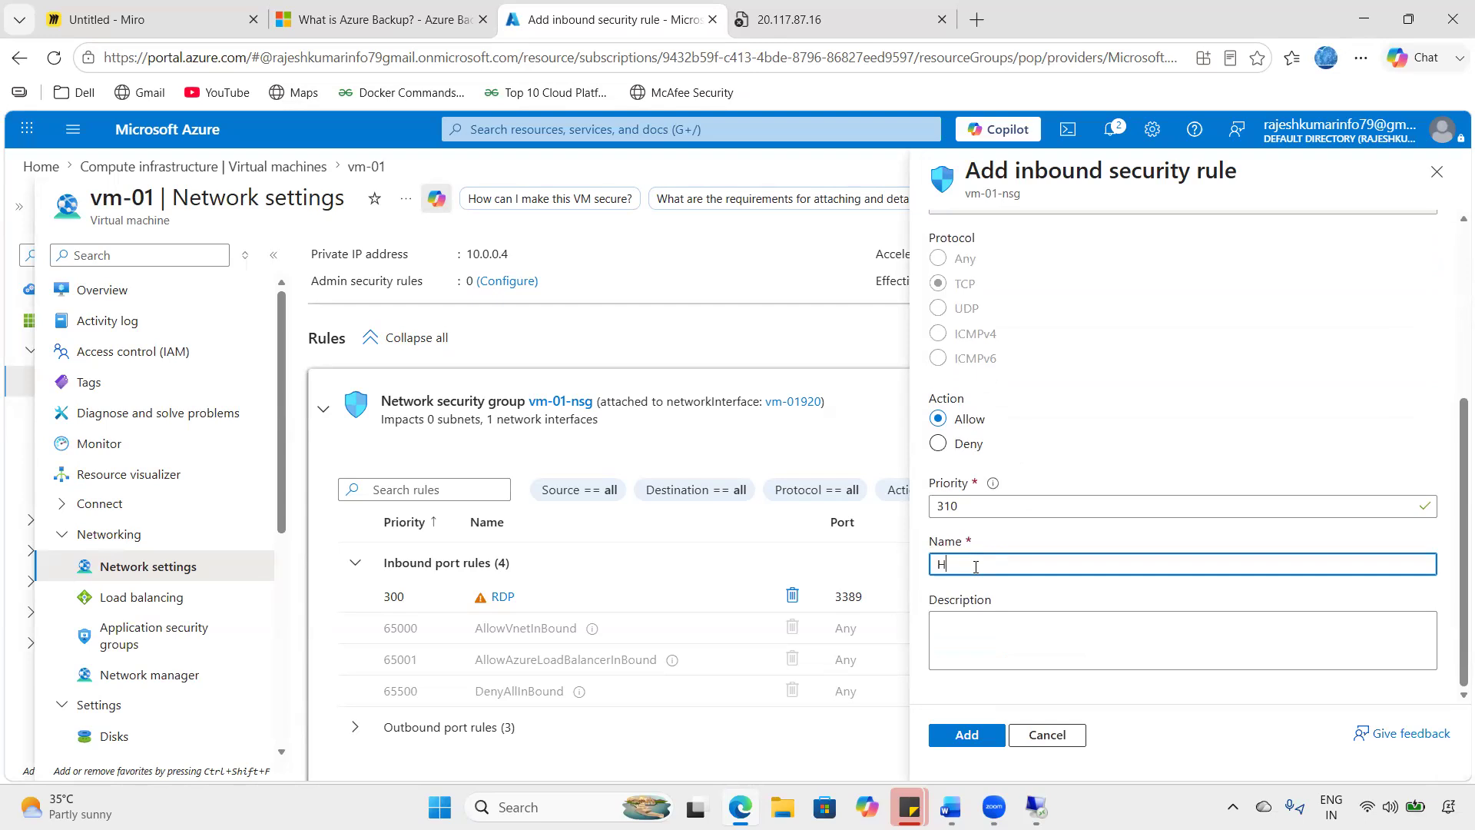
pyautogui.write('r=')
pyautogui.click(968, 737)
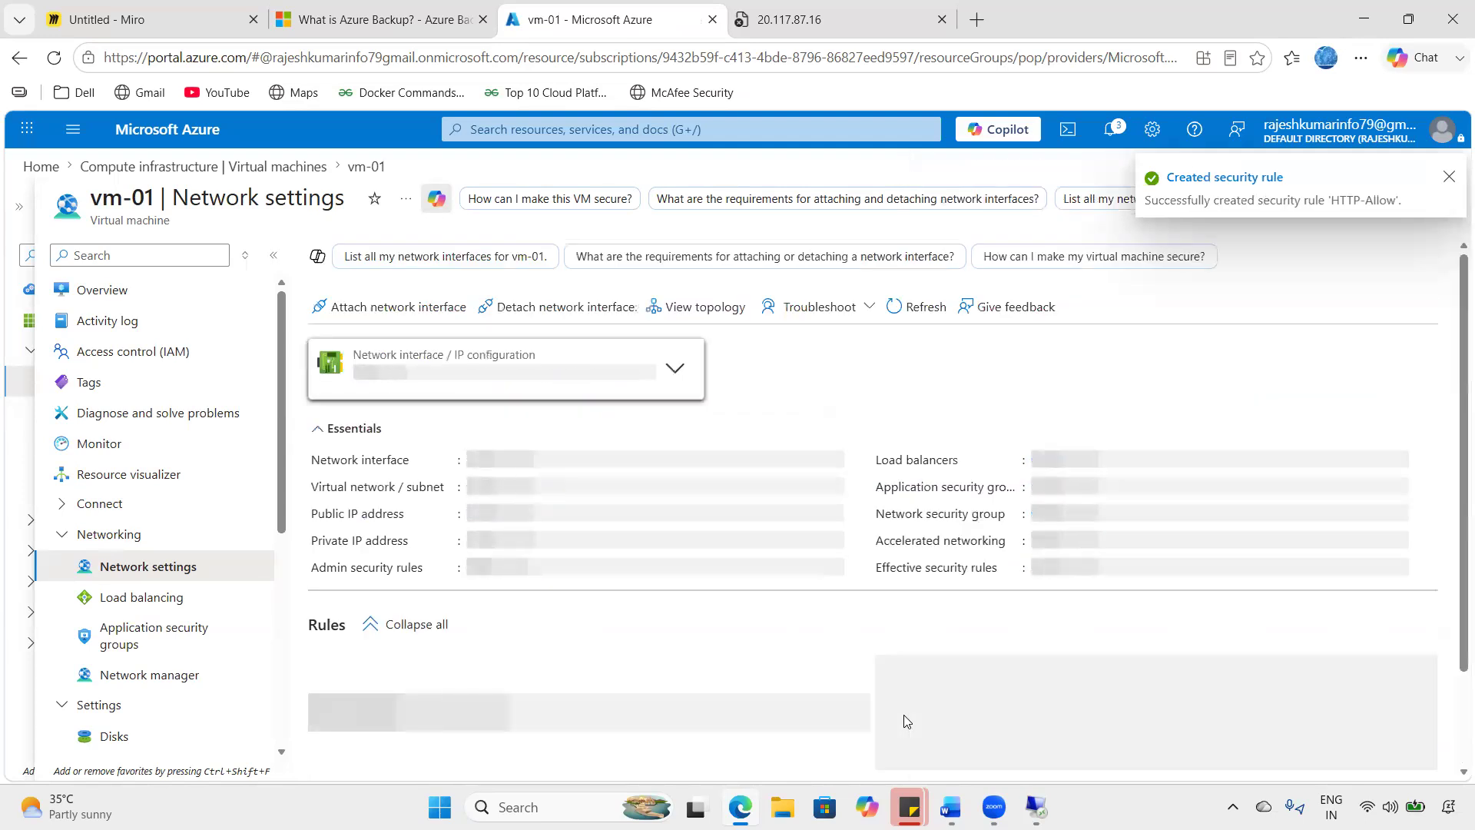
# - Review the HTTP-Allow rule's port and action in the inbound rules list, and reload the default.html page
pyautogui.scroll(-4, 837, 650)
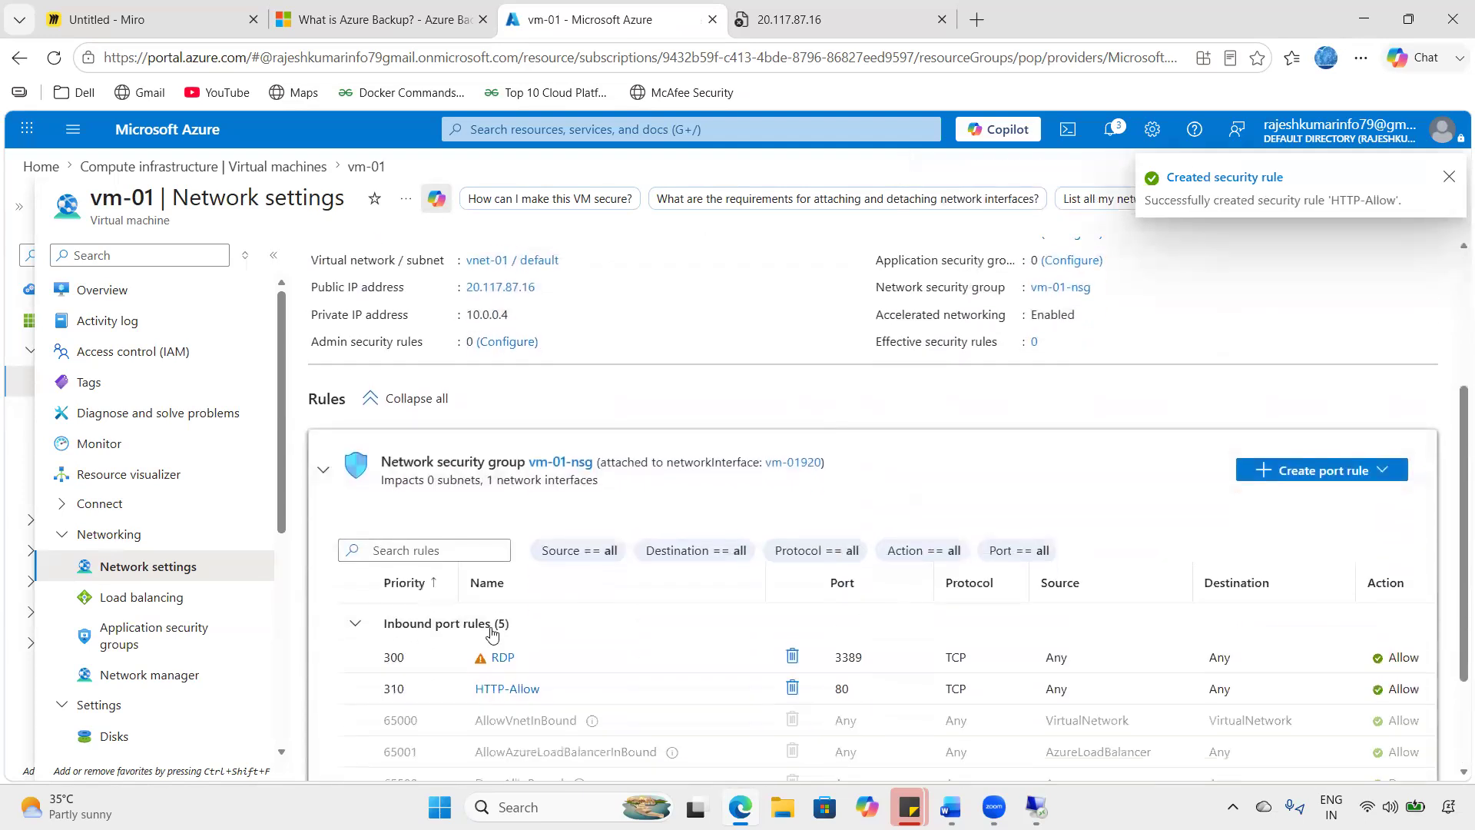
pyautogui.moveTo(434, 629); pyautogui.dragTo(579, 626)
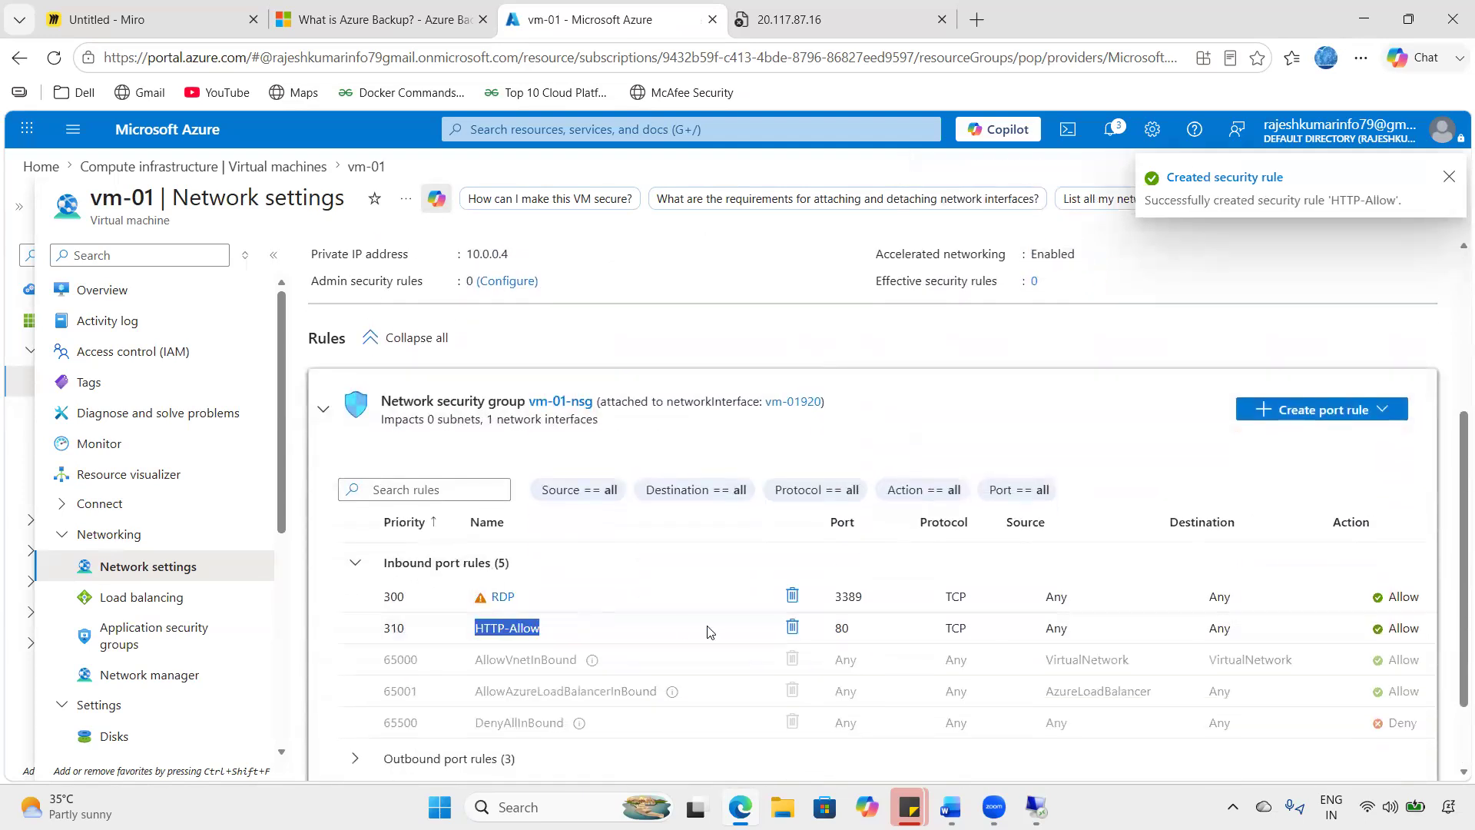
pyautogui.doubleClick(841, 627)
pyautogui.moveTo(1383, 633); pyautogui.dragTo(1457, 630)
pyautogui.scroll(3, 785, 555)
pyautogui.click(782, 14)
pyautogui.click(54, 58)
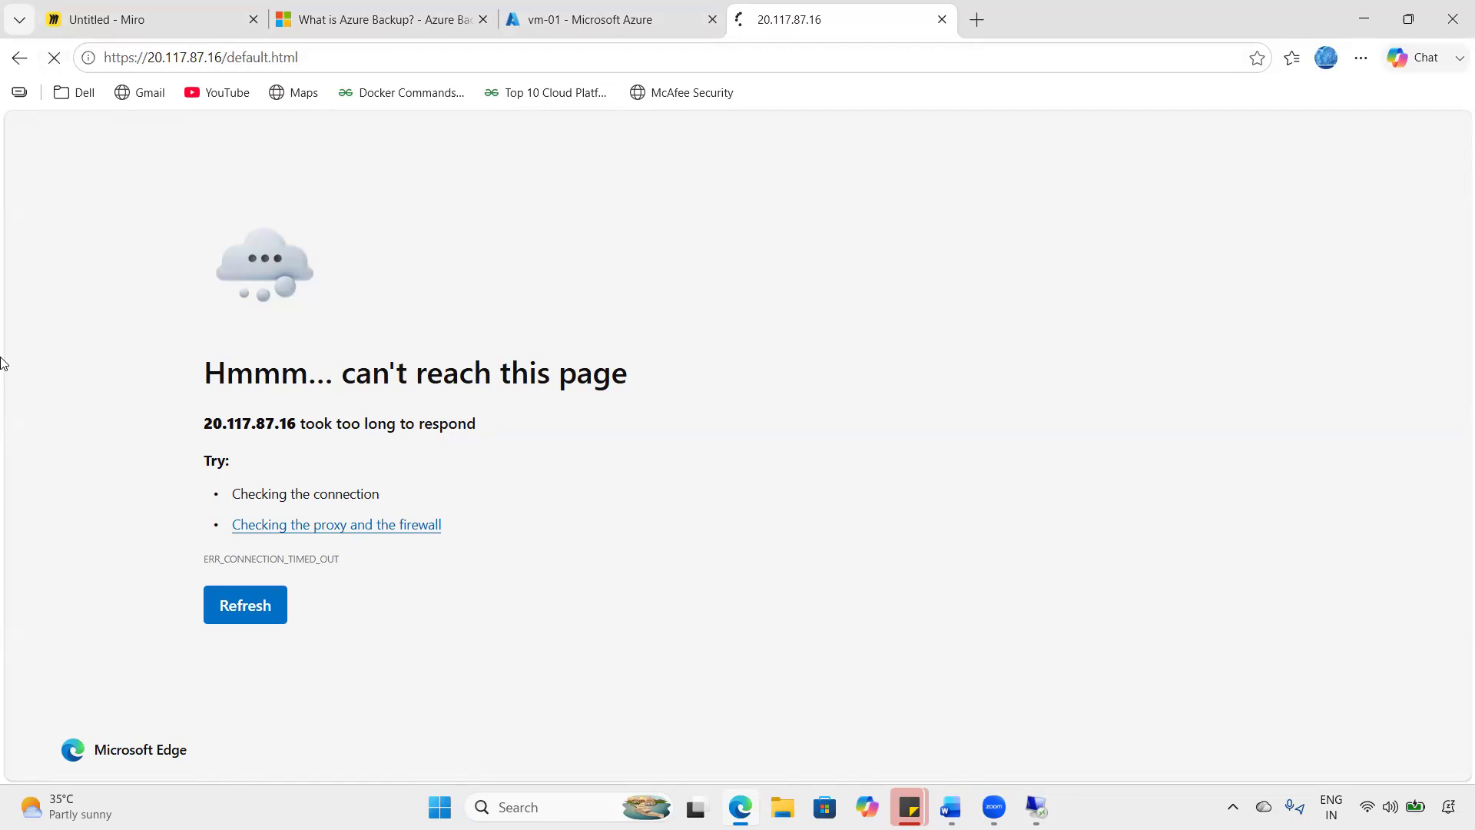
# - View vm-01's overview in the Azure portal and return to the test page's browser tab
pyautogui.click(538, 12)
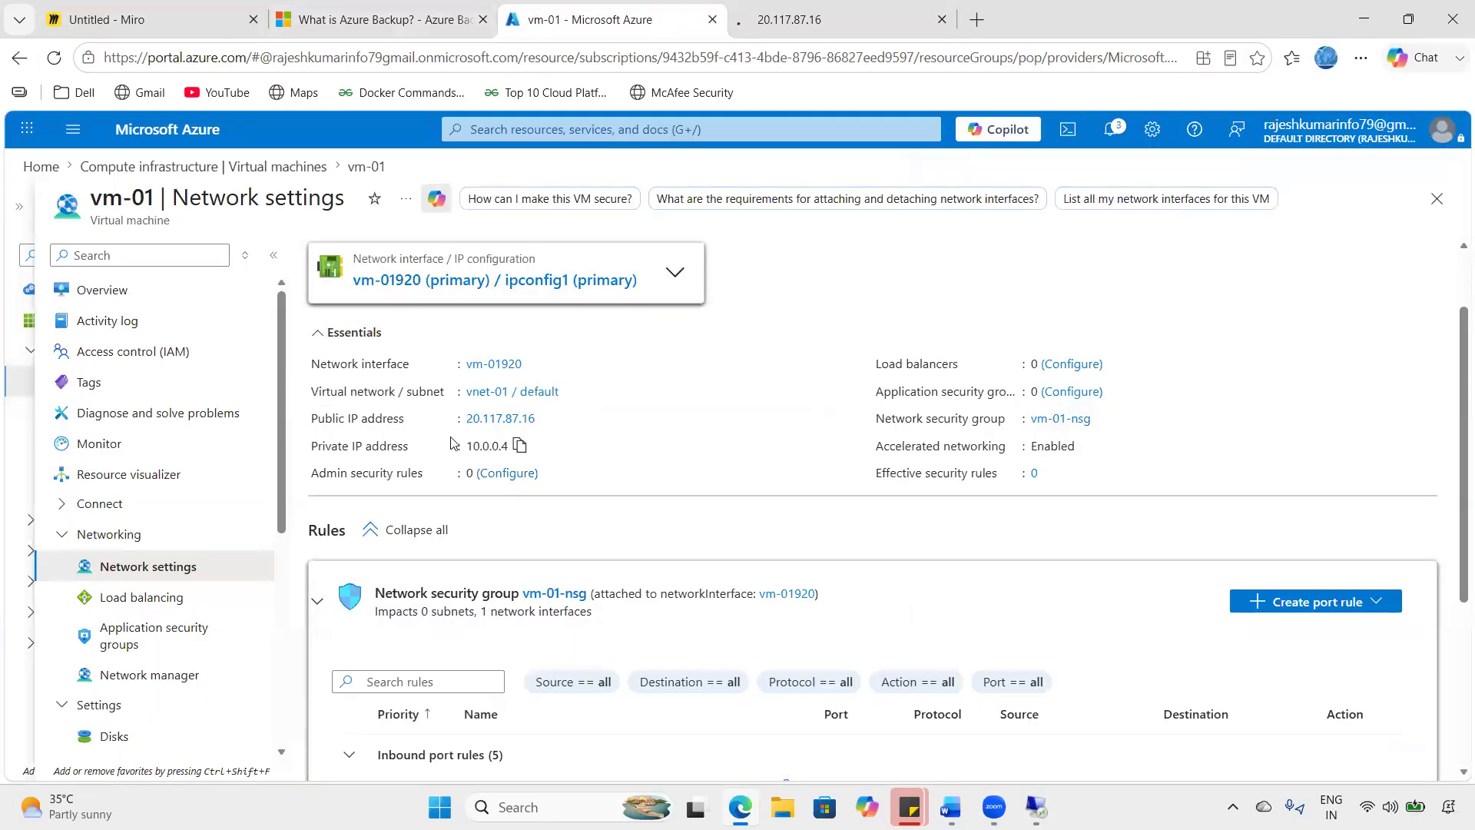
pyautogui.click(100, 290)
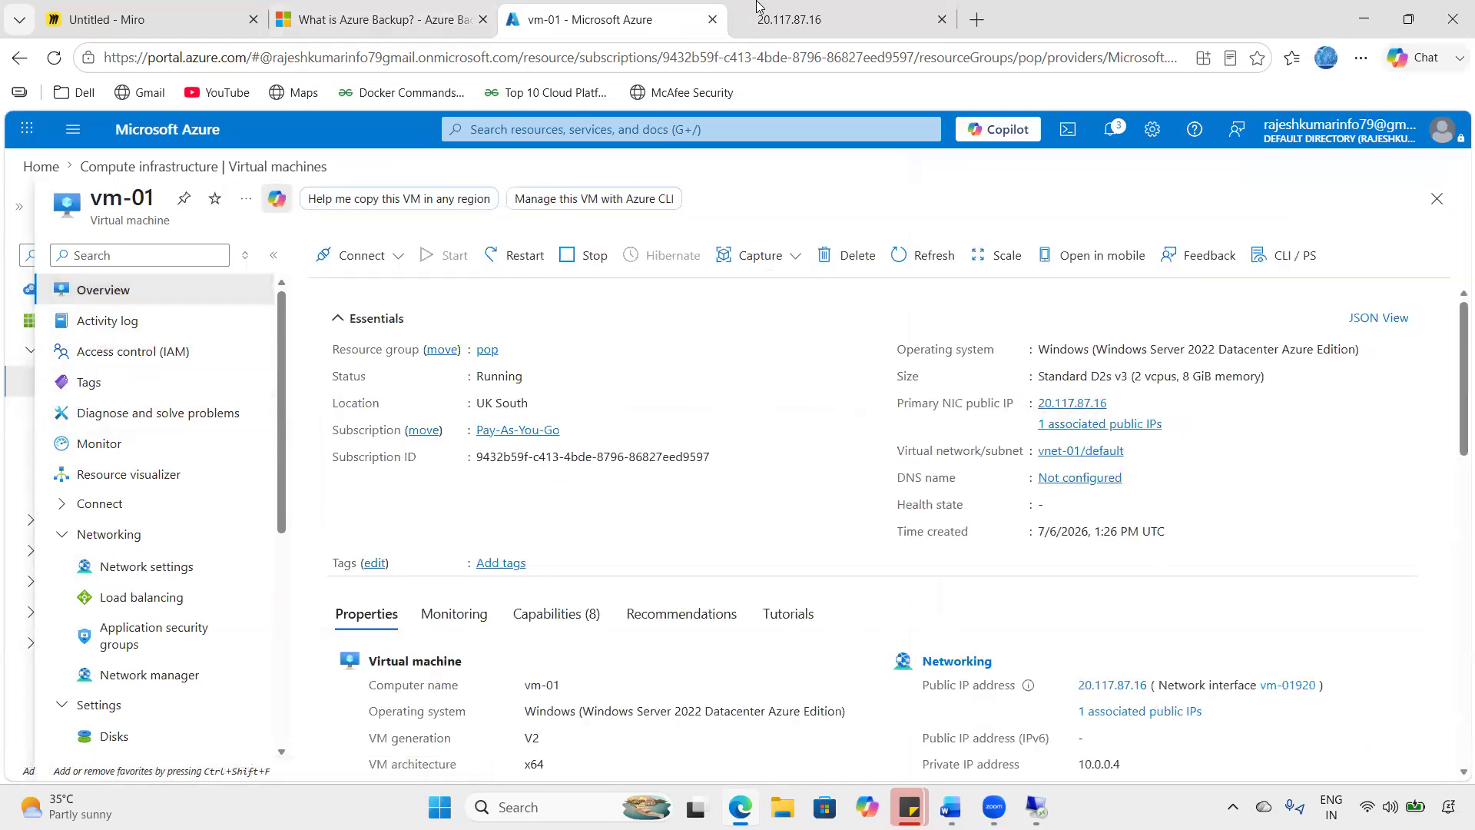
pyautogui.click(819, 8)
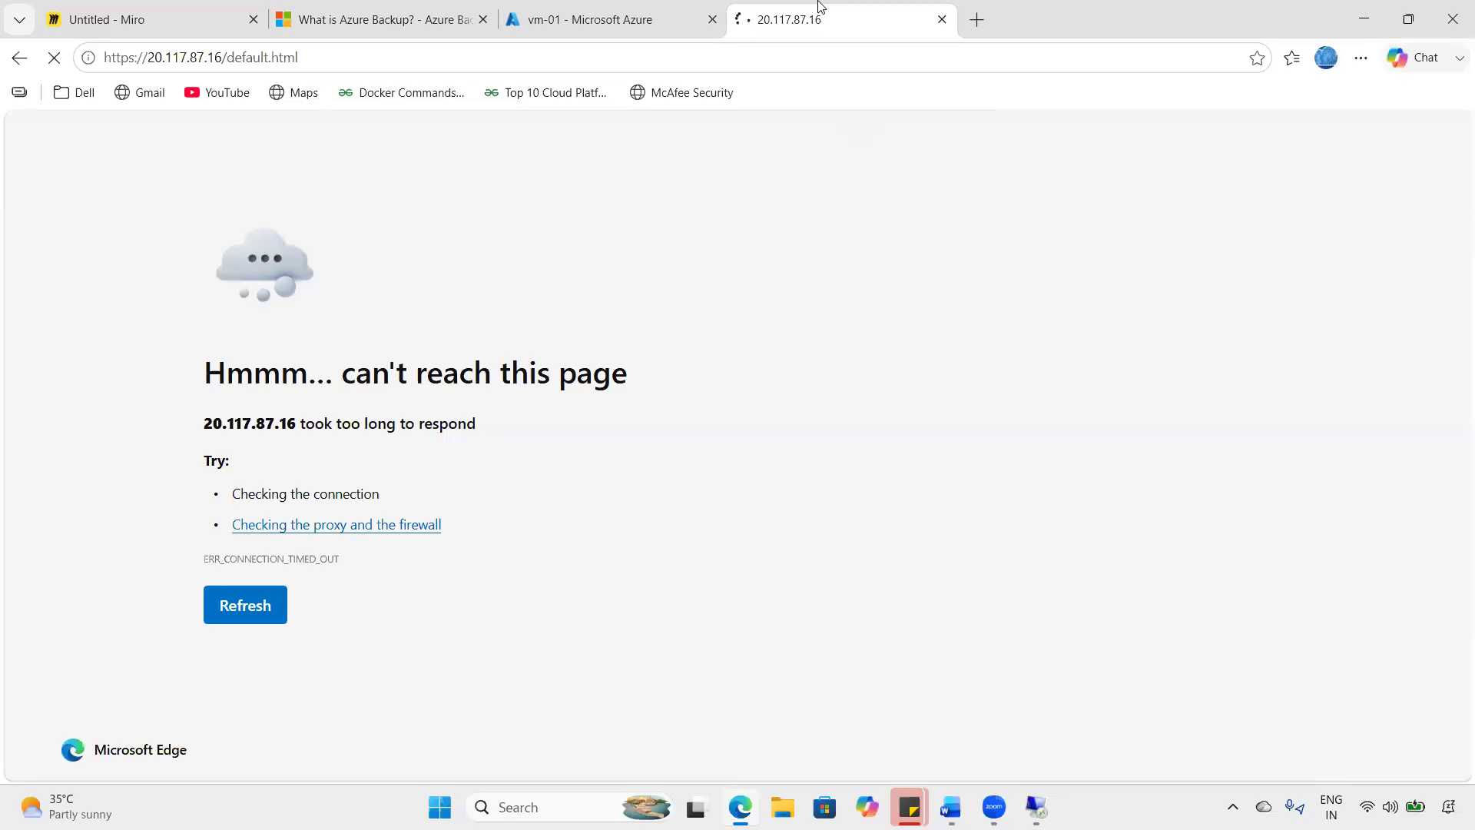
# - Copy the test page's address, replace its tab with a new one, and load 20.117.87.16/default.html without the https prefix
pyautogui.click(240, 56)
pyautogui.hotkey('ctrl', 'c')
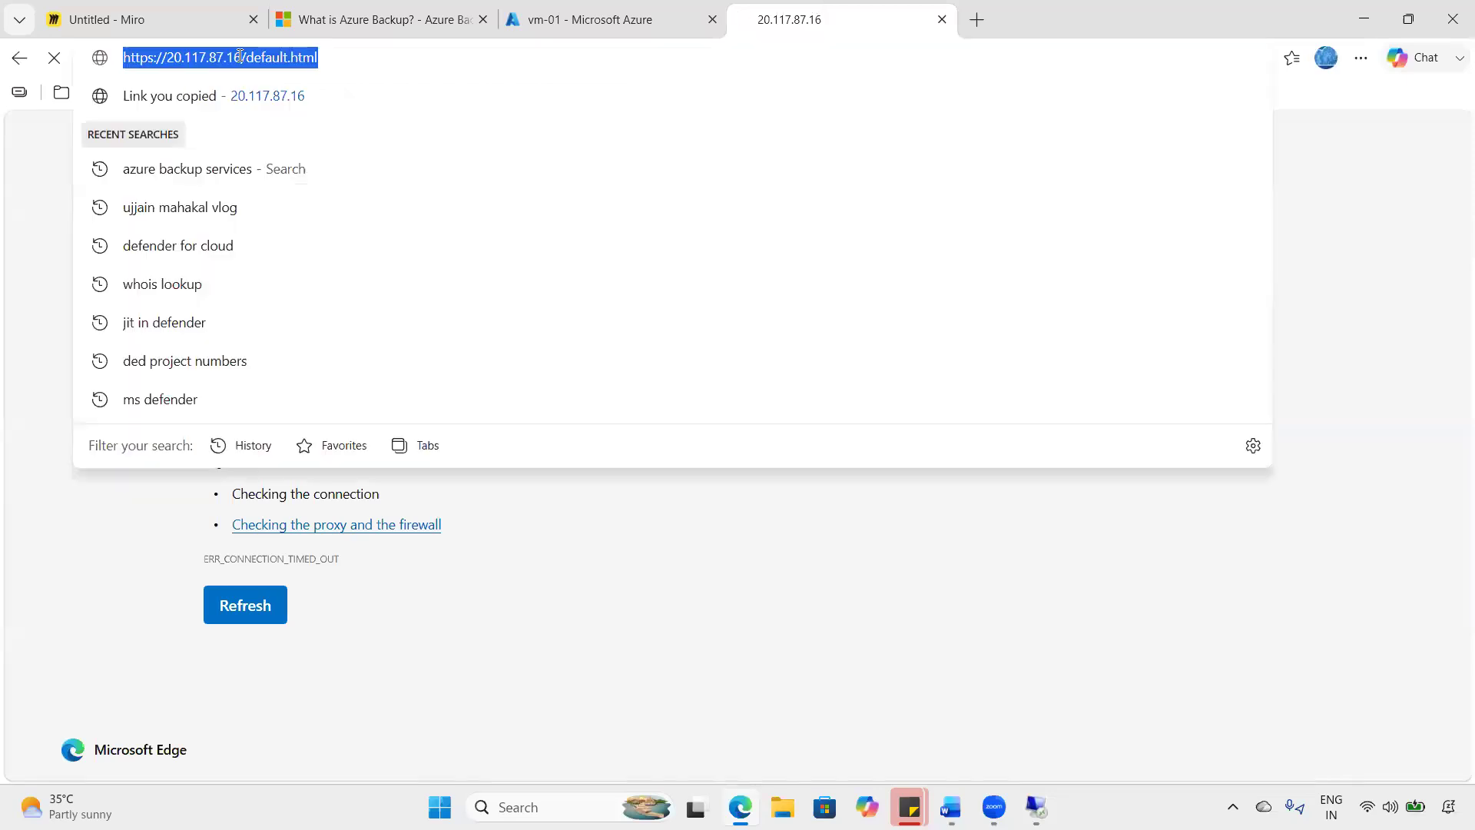
pyautogui.click(977, 19)
pyautogui.click(945, 12)
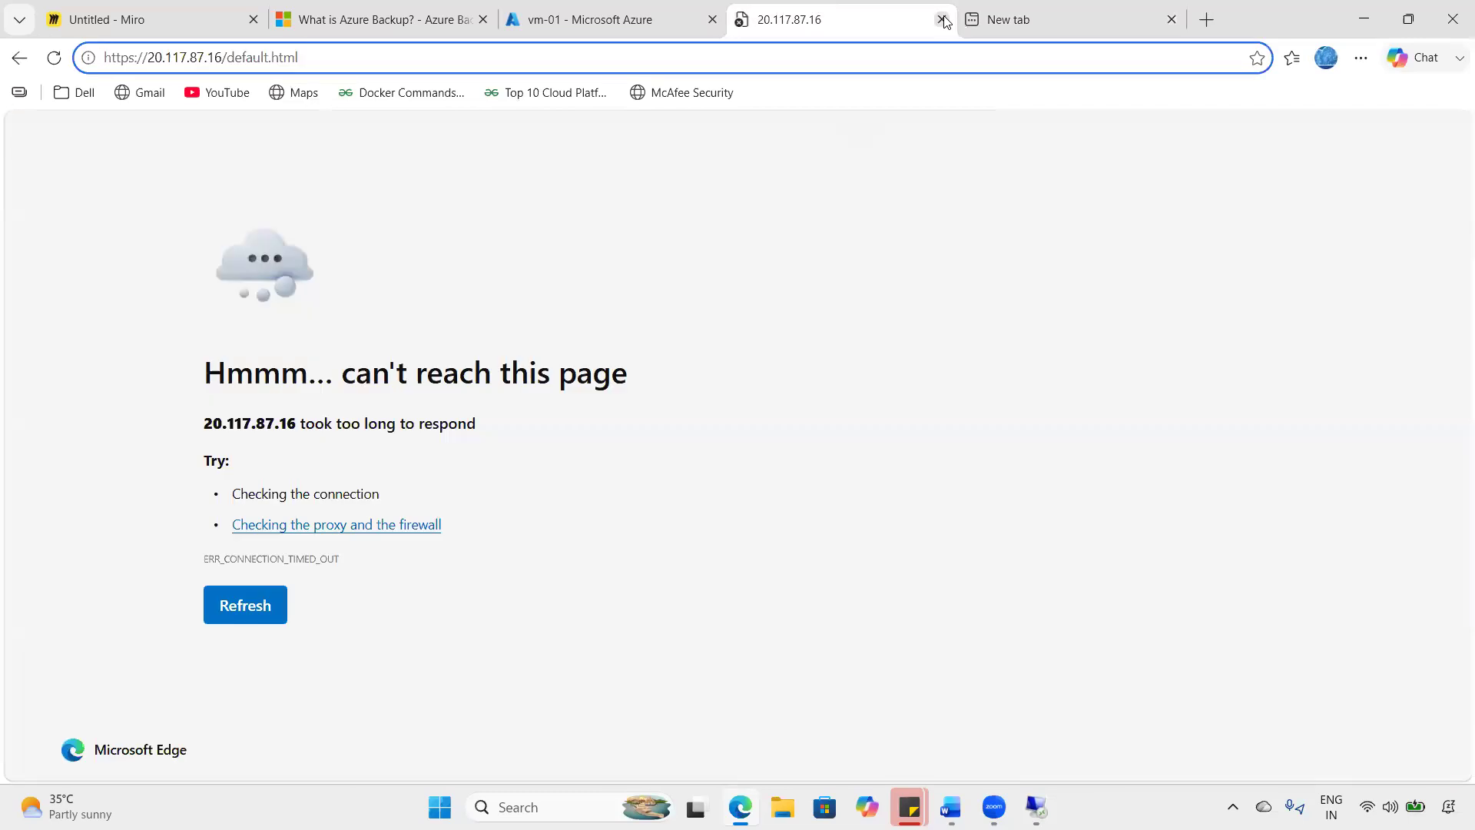
pyautogui.click(944, 17)
pyautogui.hotkey('ctrl', 'v')
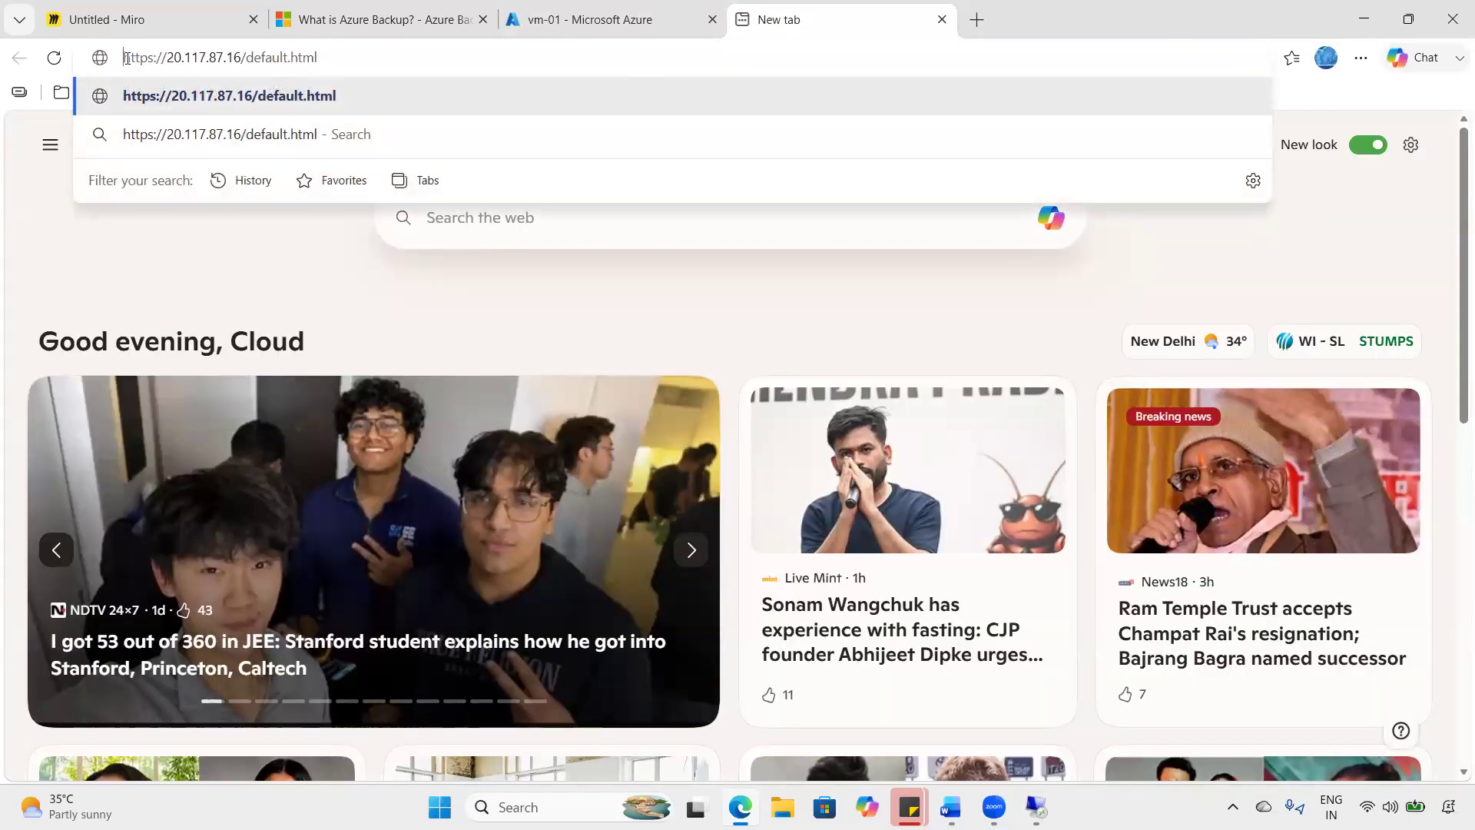
pyautogui.press('BackSpace')
pyautogui.press('Return')
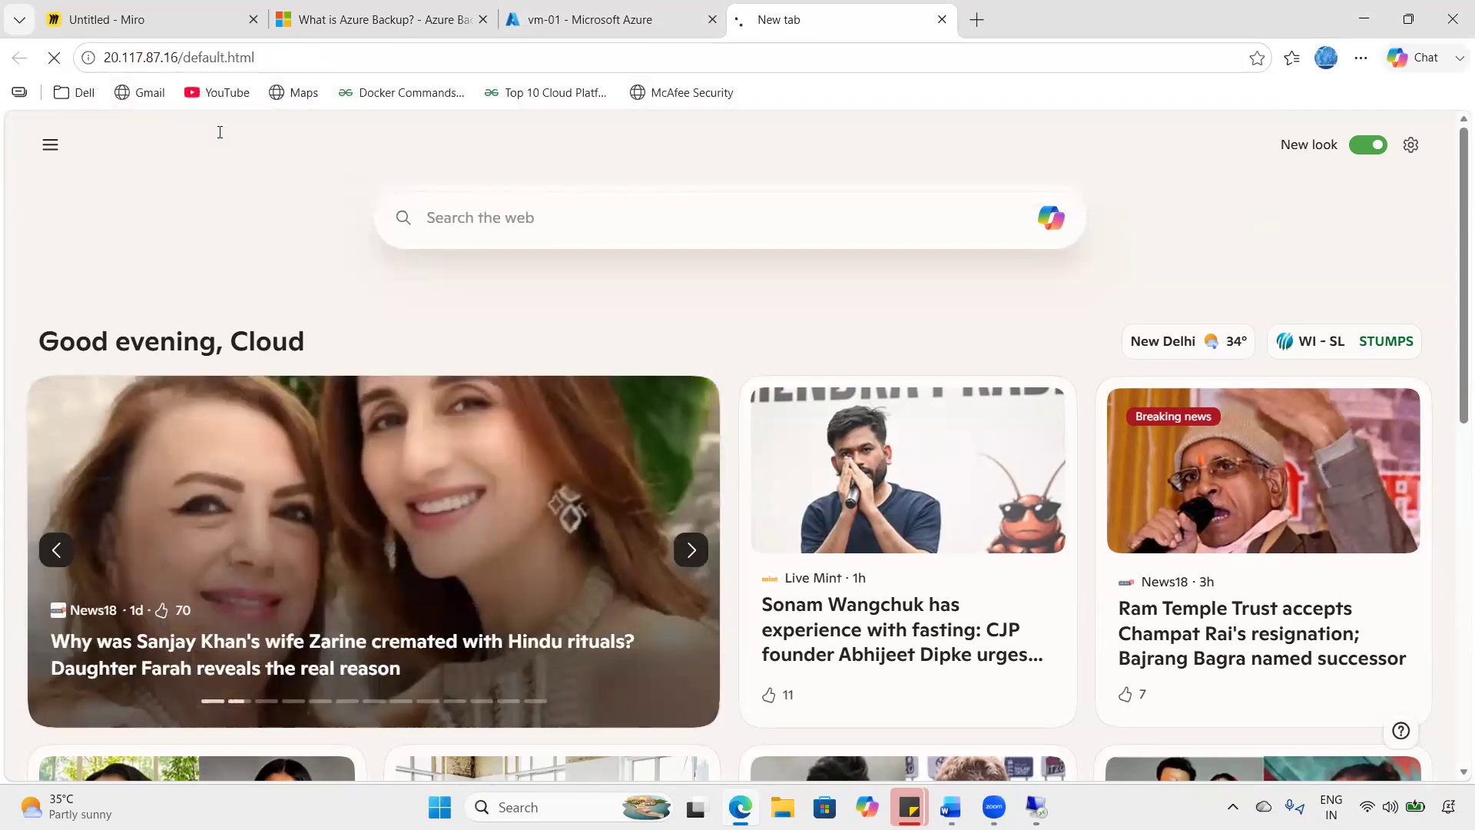
# - Examine the heading text on the served test page, briefly showing the vm-01 remote session alongside it
pyautogui.moveTo(454, 139); pyautogui.dragTo(31, 154)
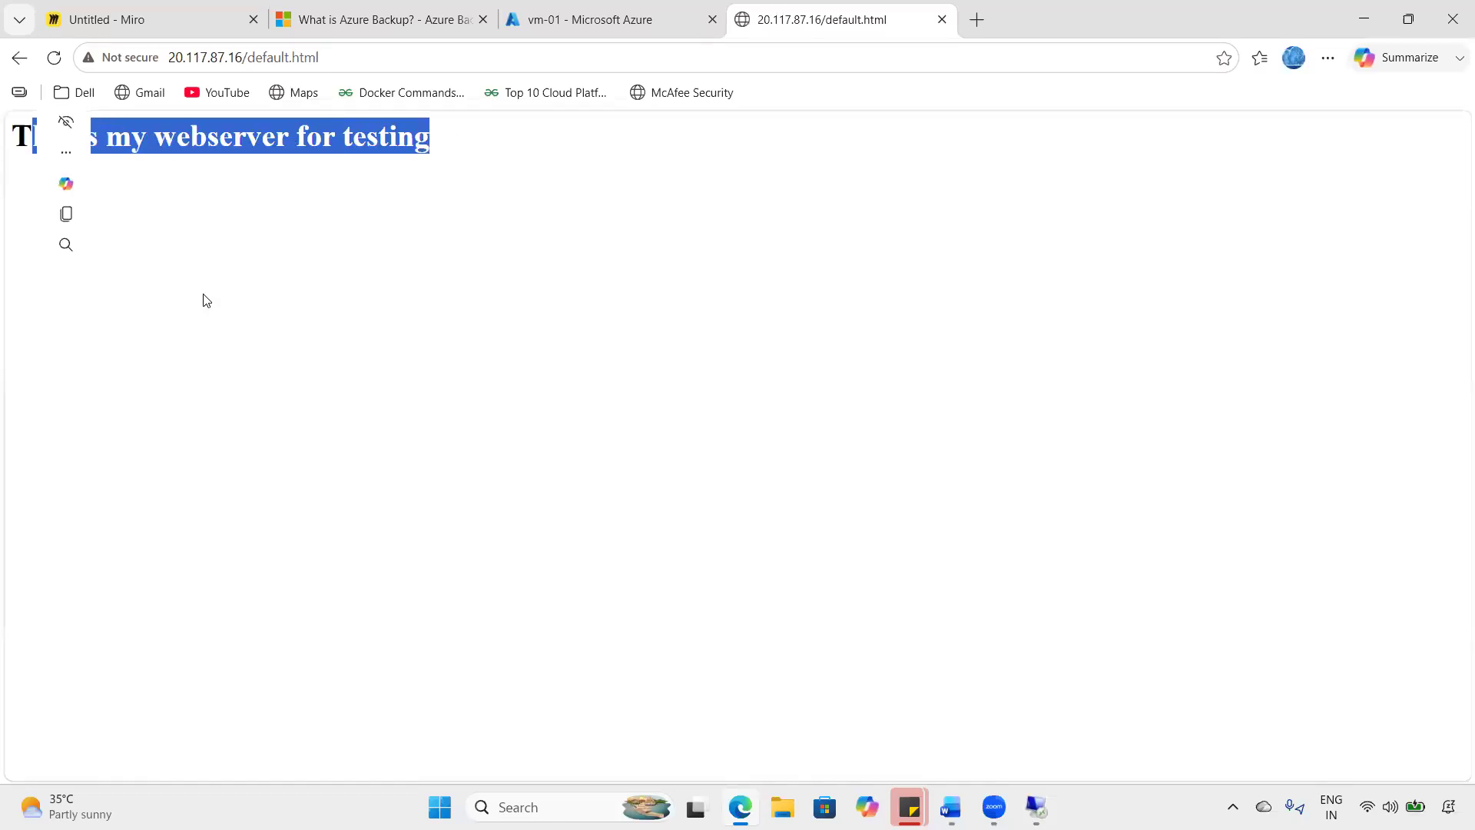
pyautogui.click(542, 384)
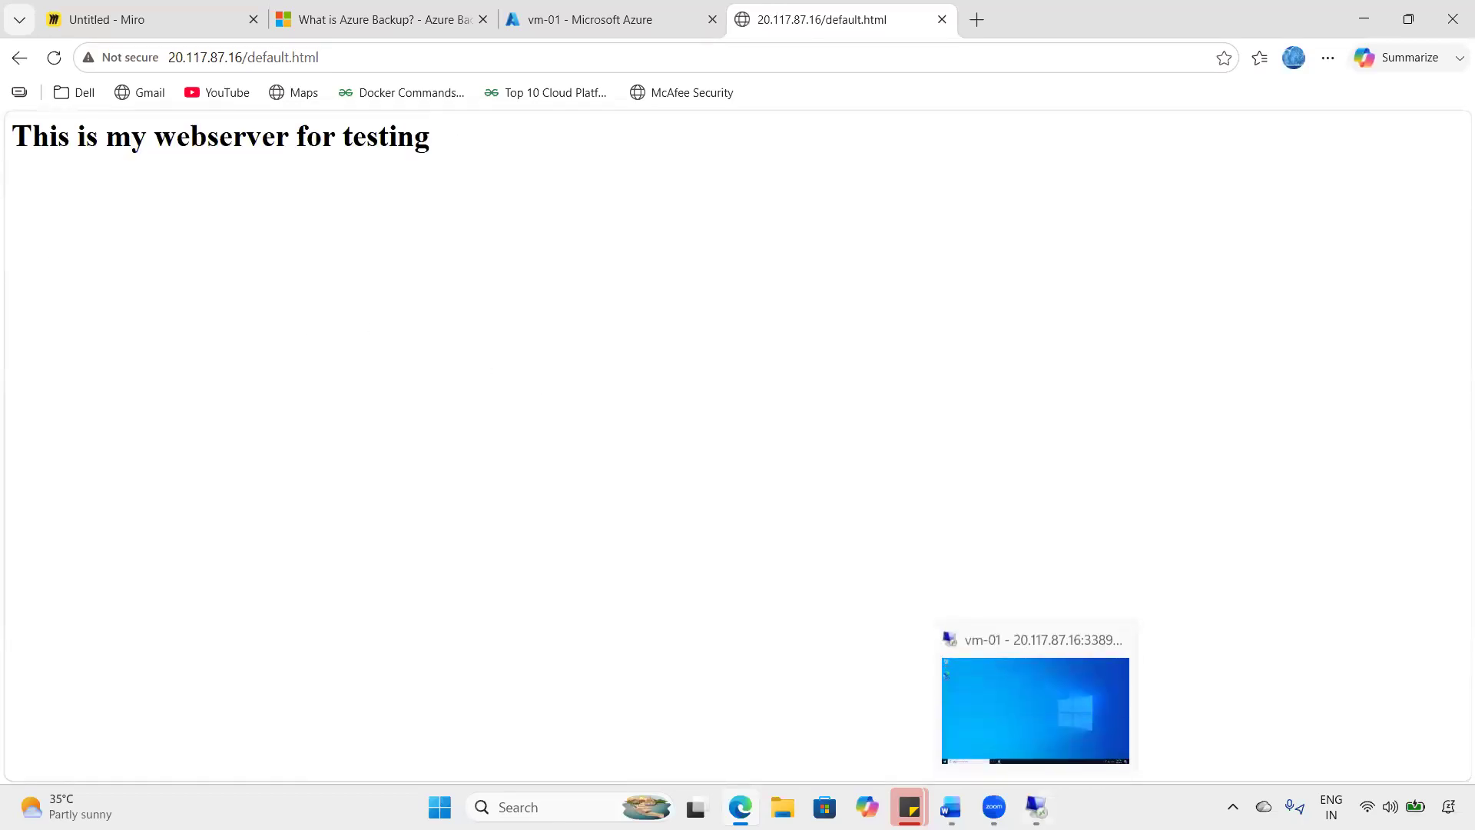
pyautogui.click(1035, 807)
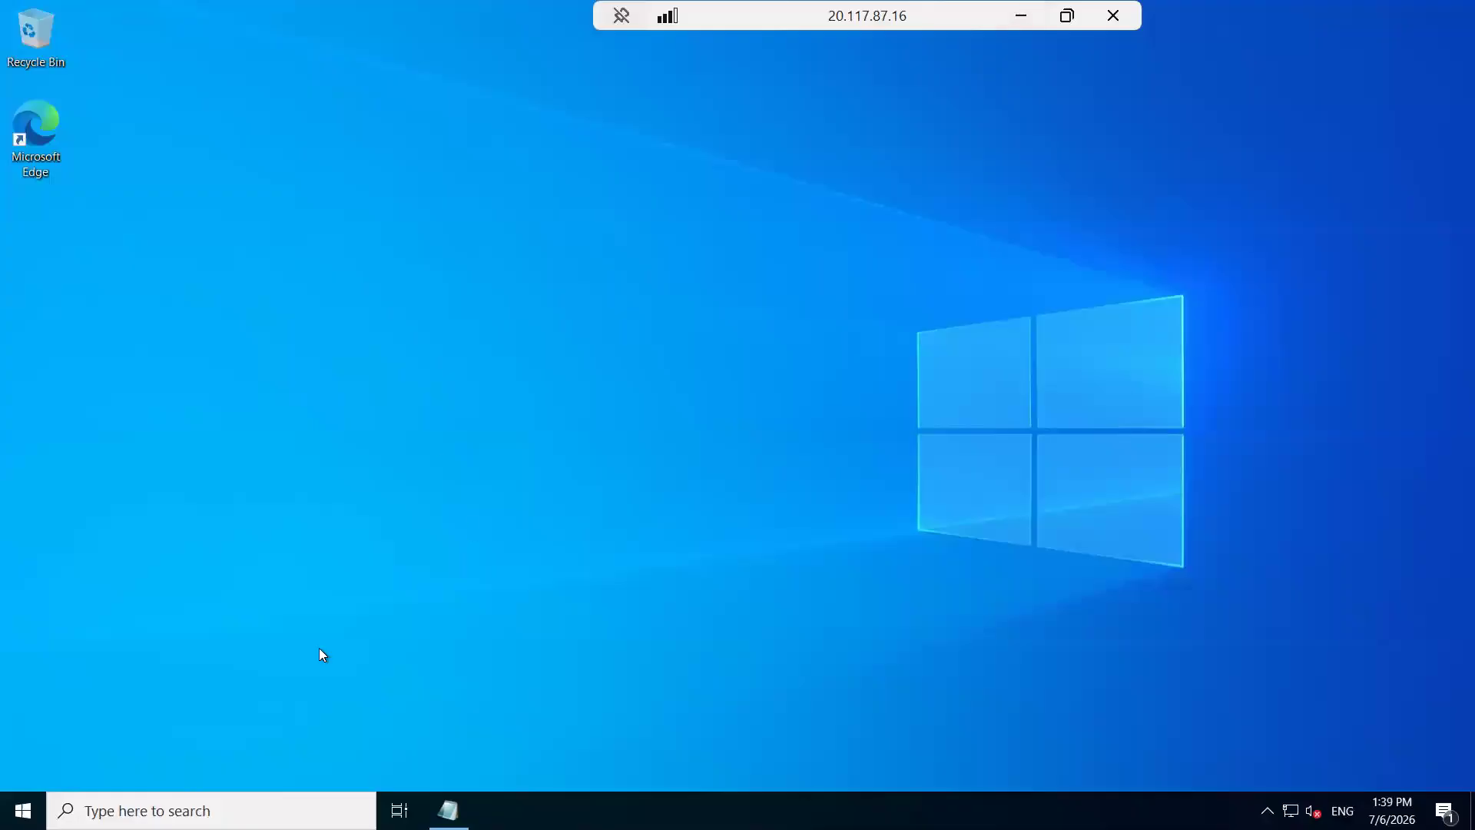
pyautogui.doubleClick(782, 16)
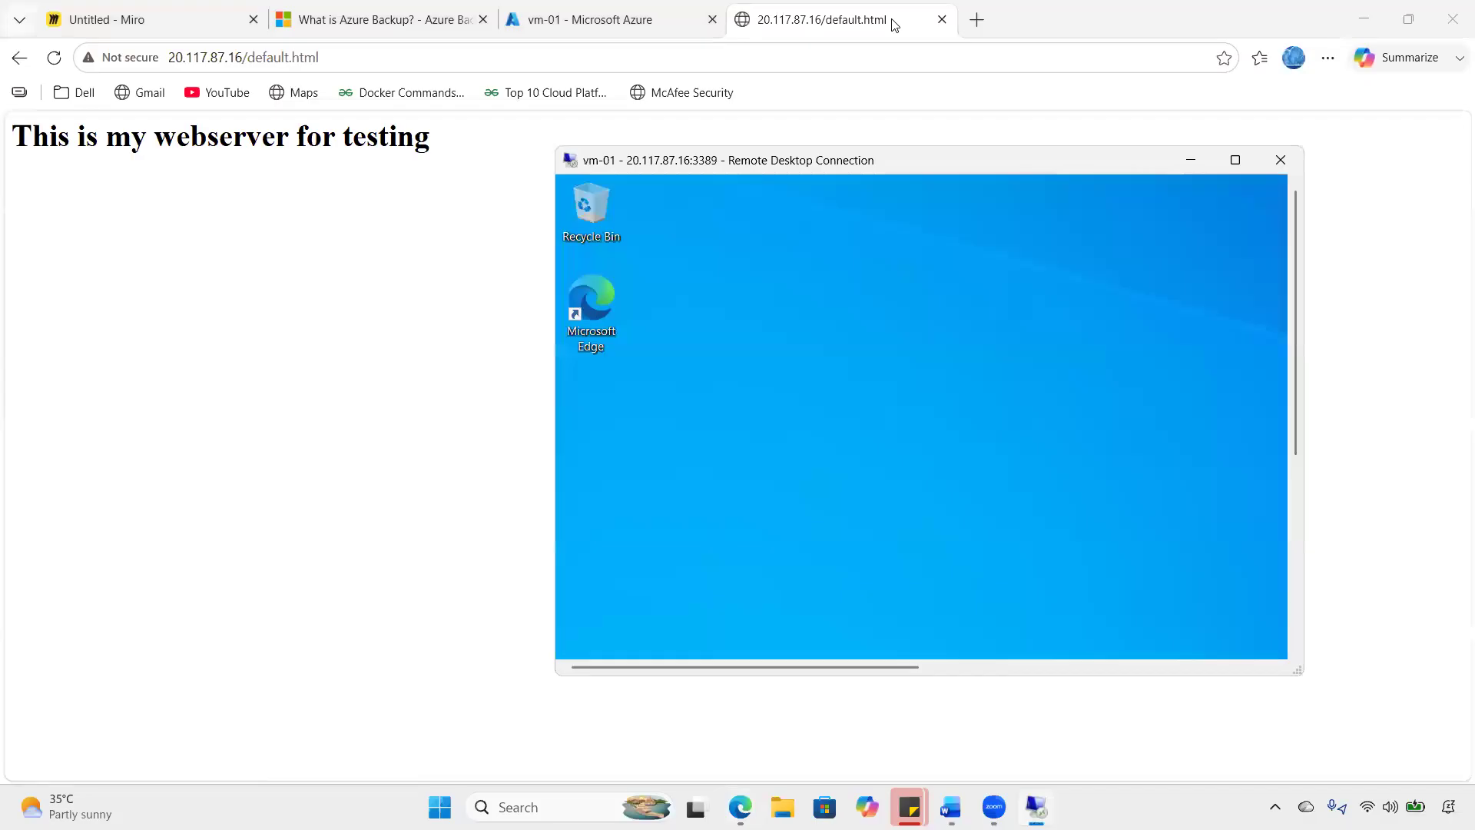
pyautogui.moveTo(12, 134); pyautogui.dragTo(469, 138)
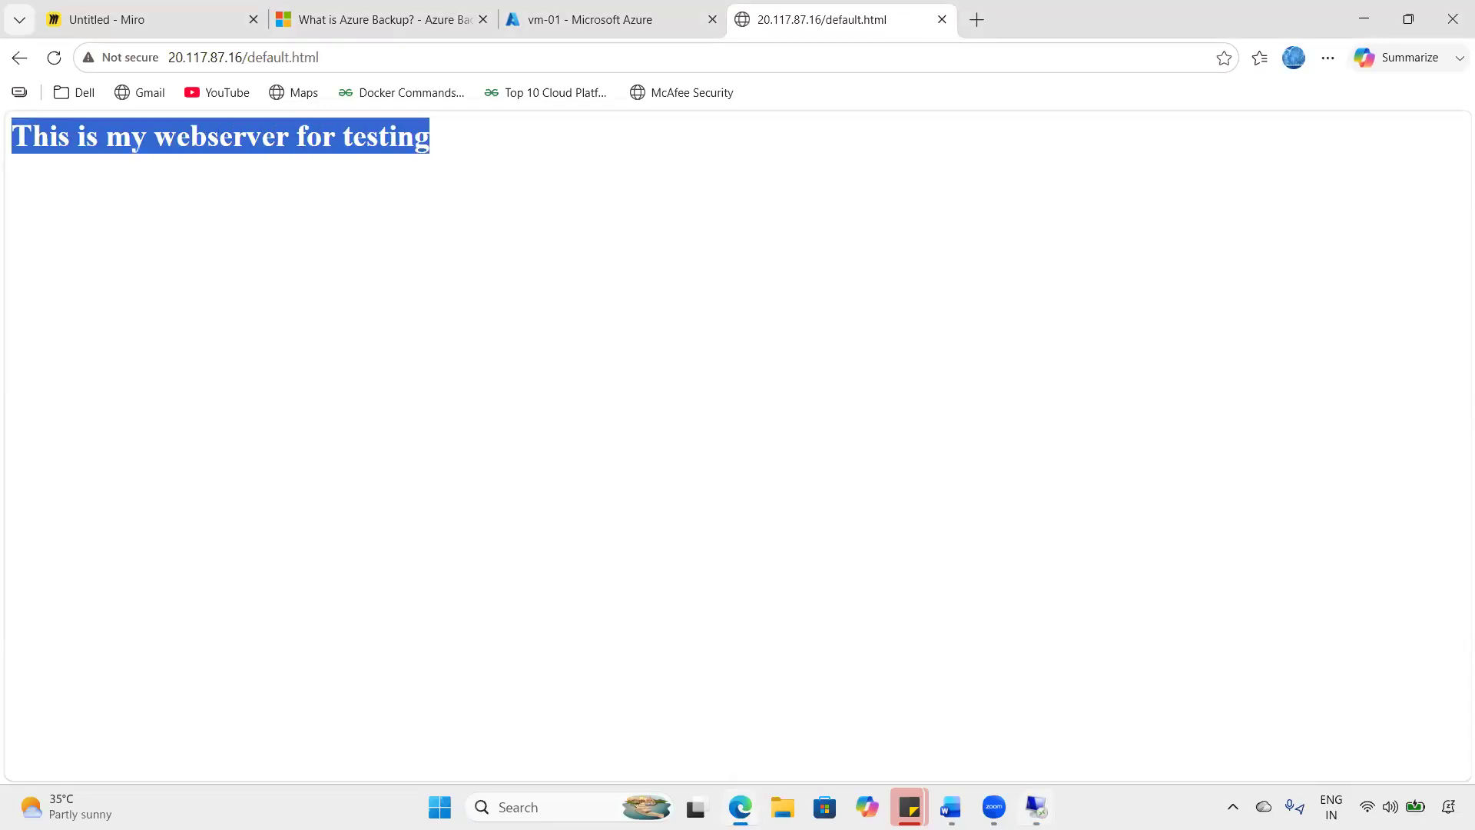
# - Switch to the vm-01 remote session in full screen and open New Volume (F:) in File Explorer
pyautogui.click(1036, 807)
pyautogui.doubleClick(757, 229)
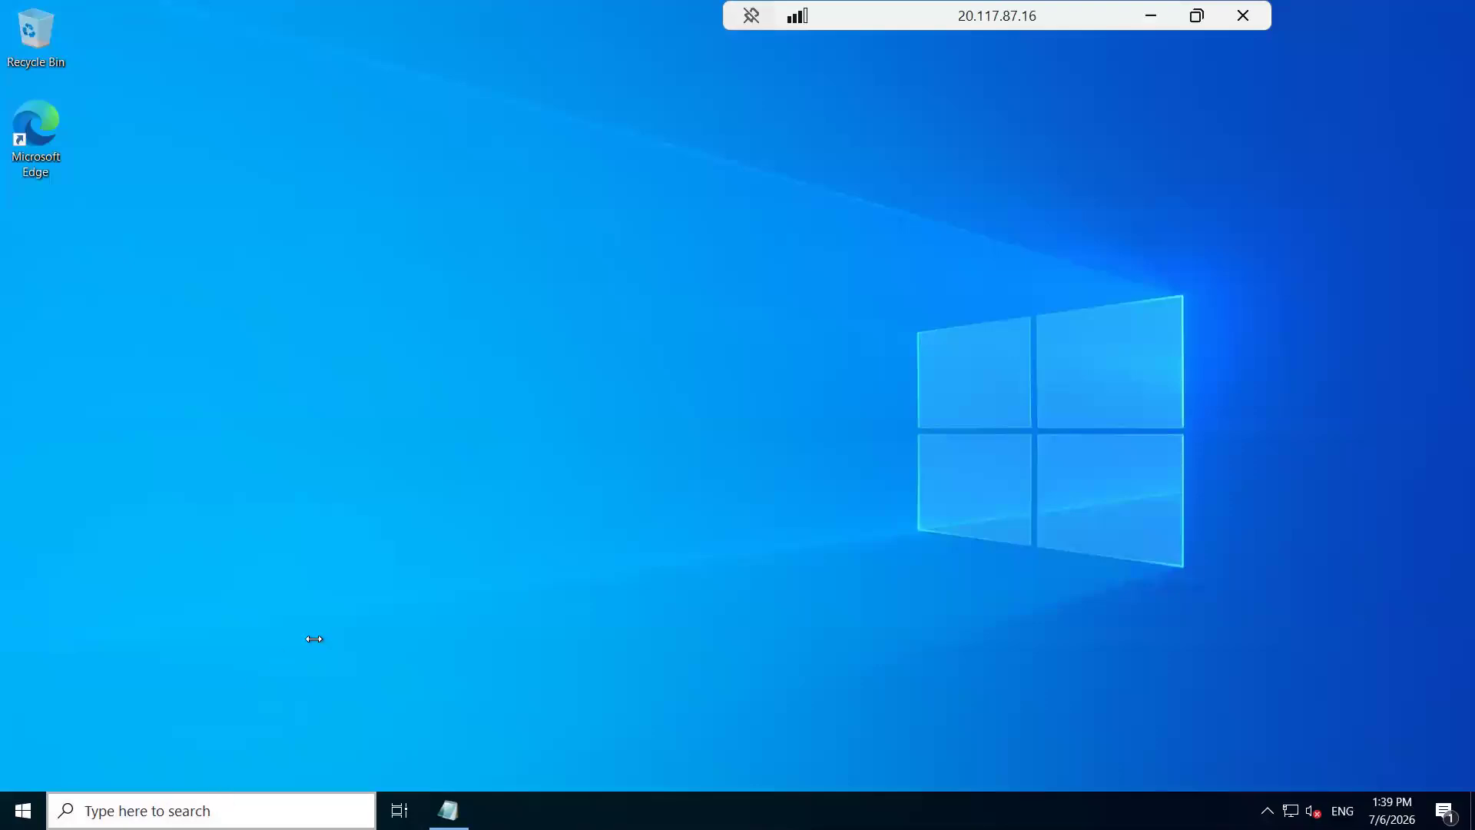
pyautogui.press('super+e')
pyautogui.click(75, 427)
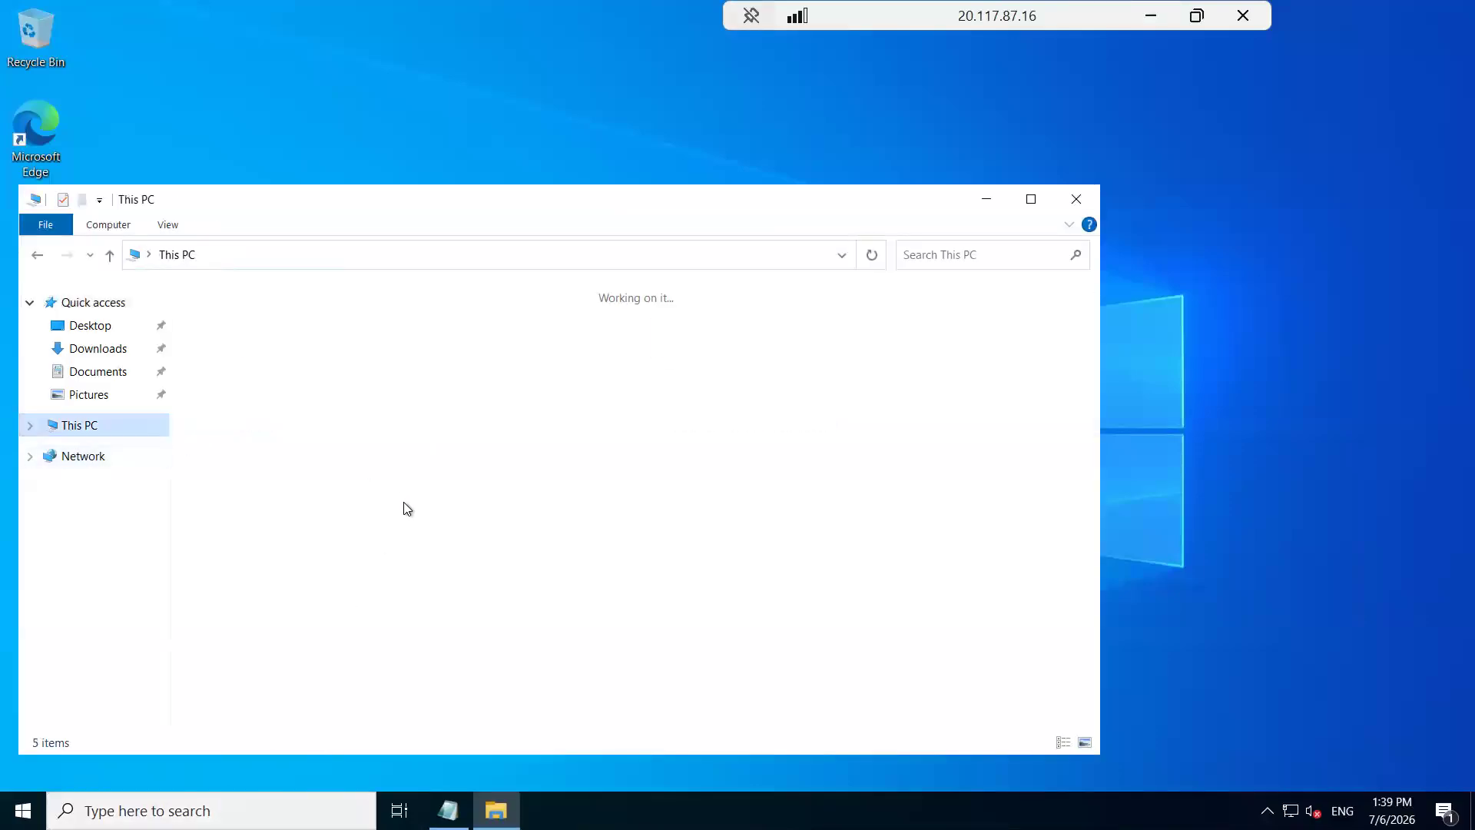
pyautogui.doubleClick(338, 573)
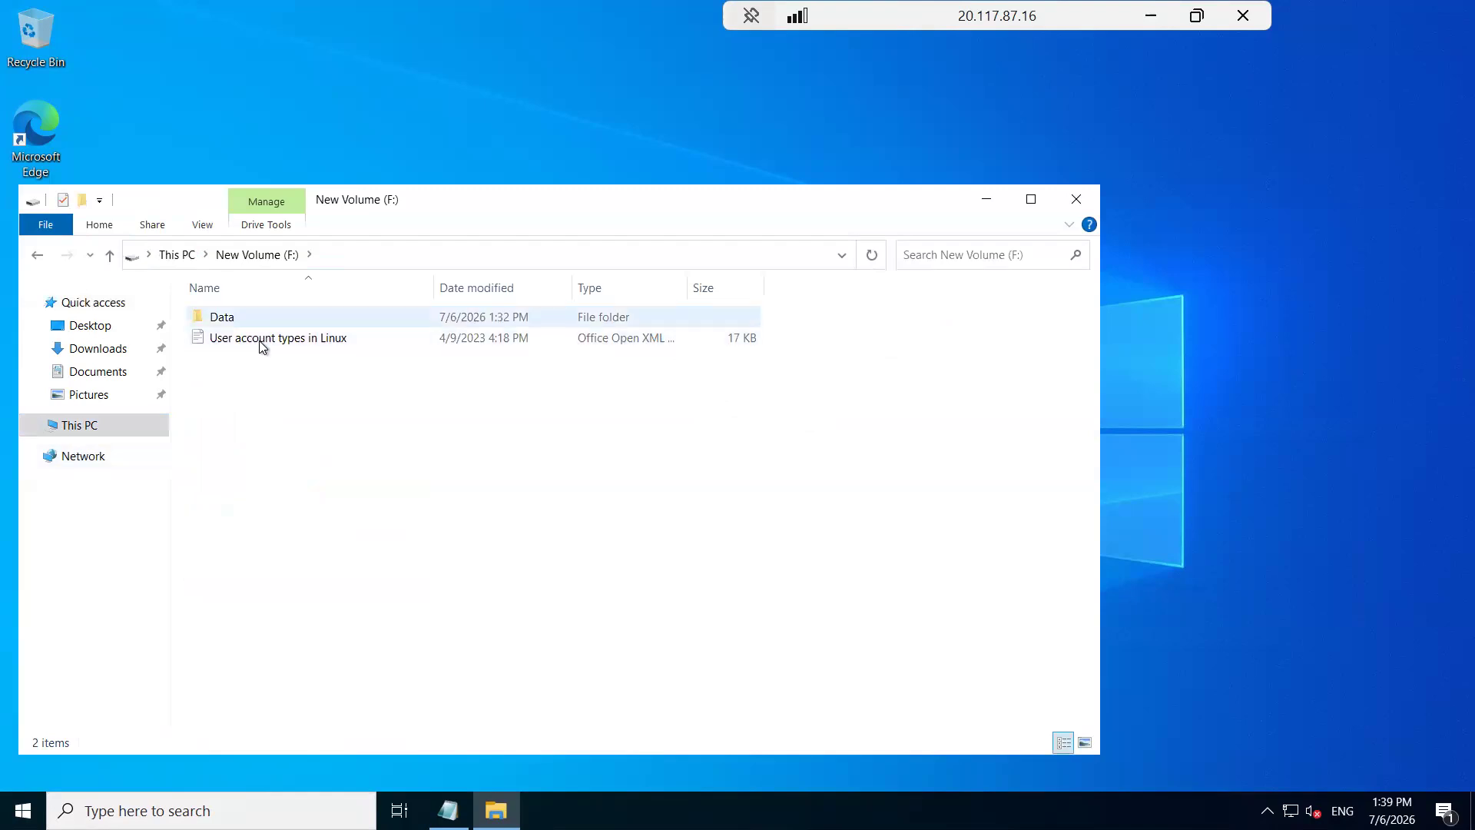
# - Inspect the Data folder and the Linux account types document on F:, close File Explorer, and minimise the vm-01 remote session
pyautogui.doubleClick(242, 319)
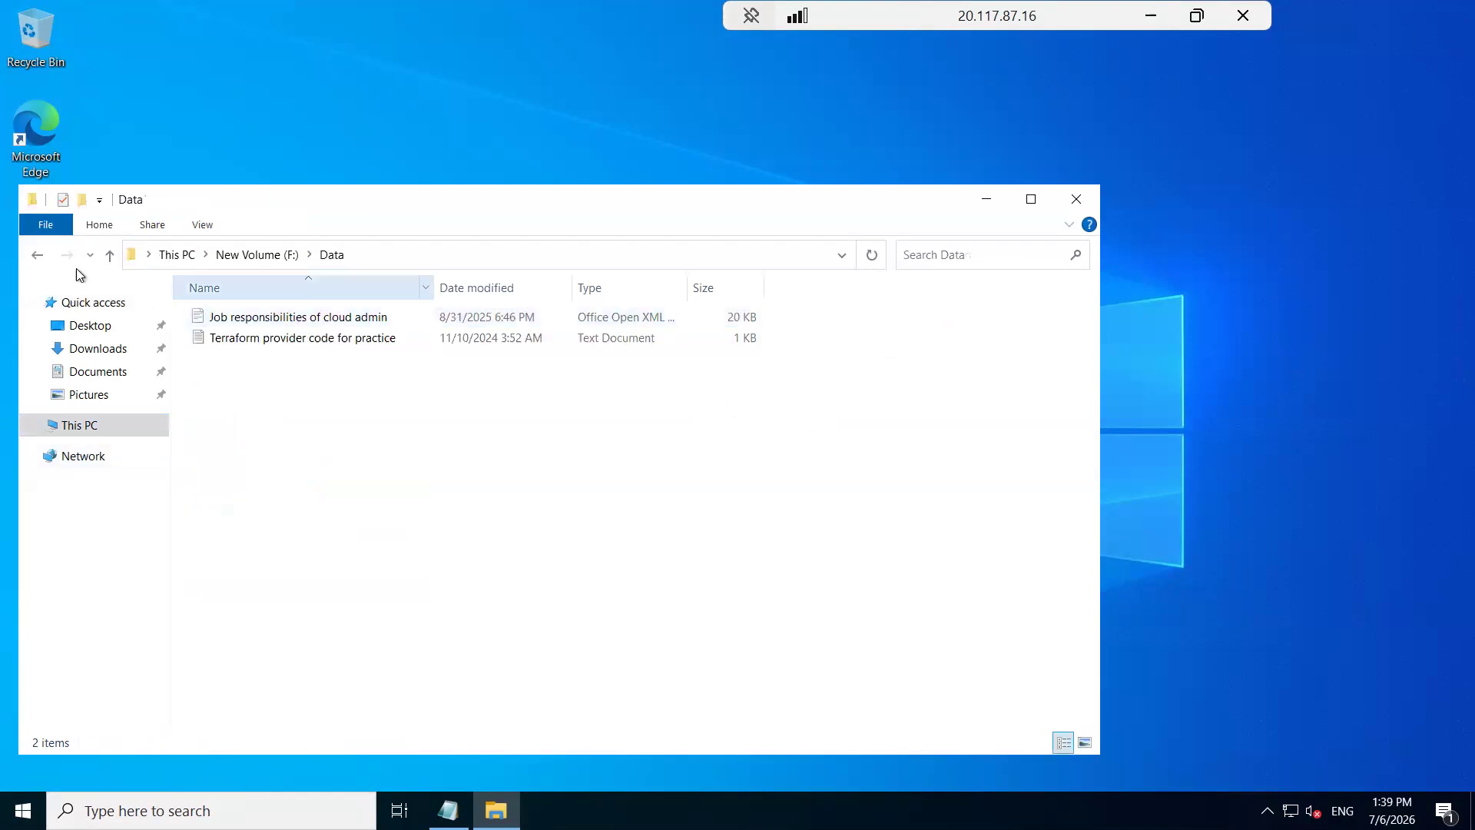
pyautogui.click(37, 255)
pyautogui.click(284, 338)
pyautogui.moveTo(307, 407); pyautogui.dragTo(542, 288)
pyautogui.click(723, 720)
pyautogui.click(1076, 199)
pyautogui.click(1150, 15)
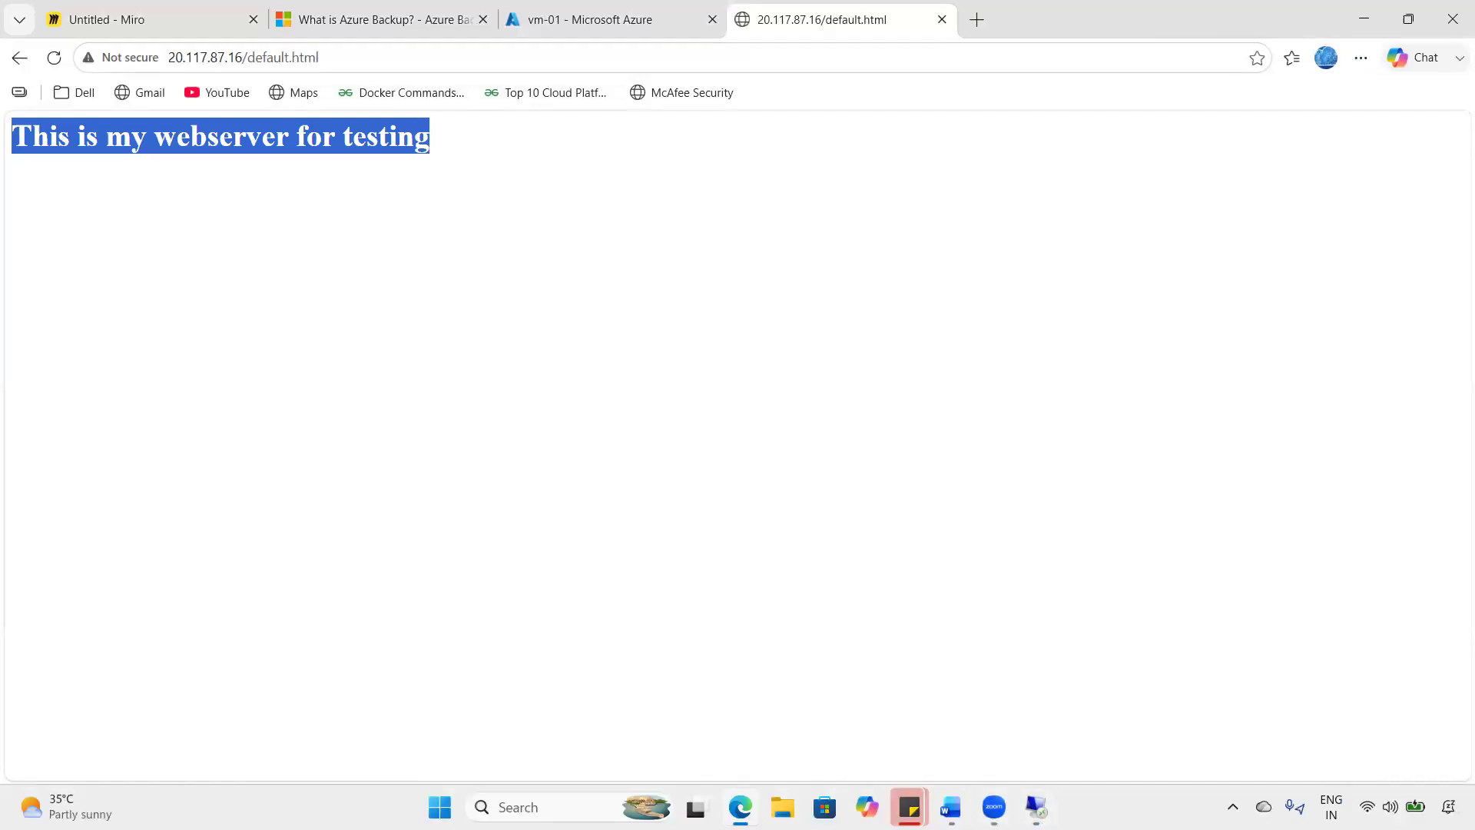
# - Bring up the Azure portal home page, glancing at the Miro board and the Azure Backup documentation before returning to it
pyautogui.click(1036, 806)
pyautogui.click(1150, 16)
pyautogui.click(583, 11)
pyautogui.click(164, 132)
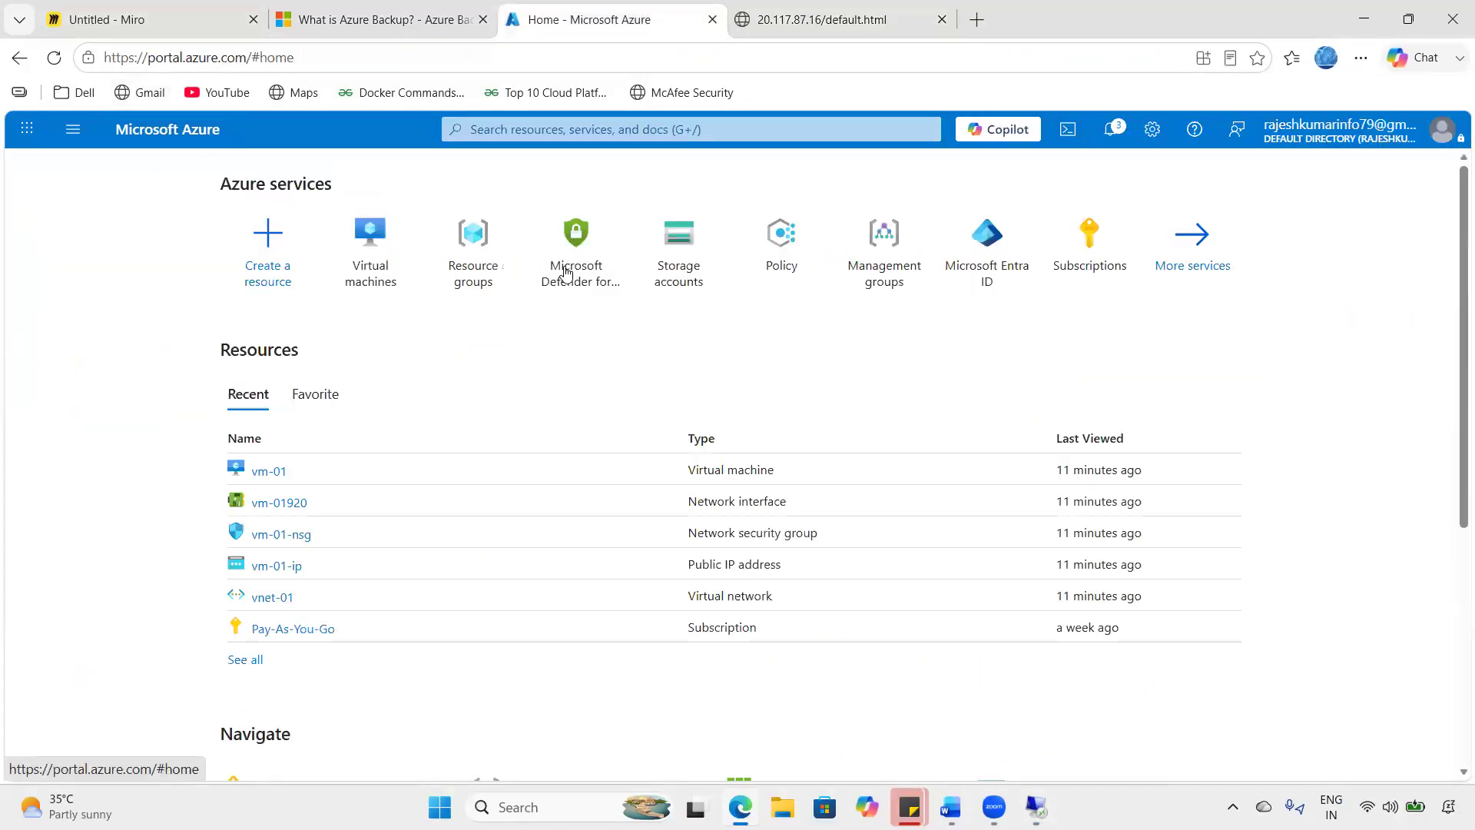
pyautogui.click(173, 9)
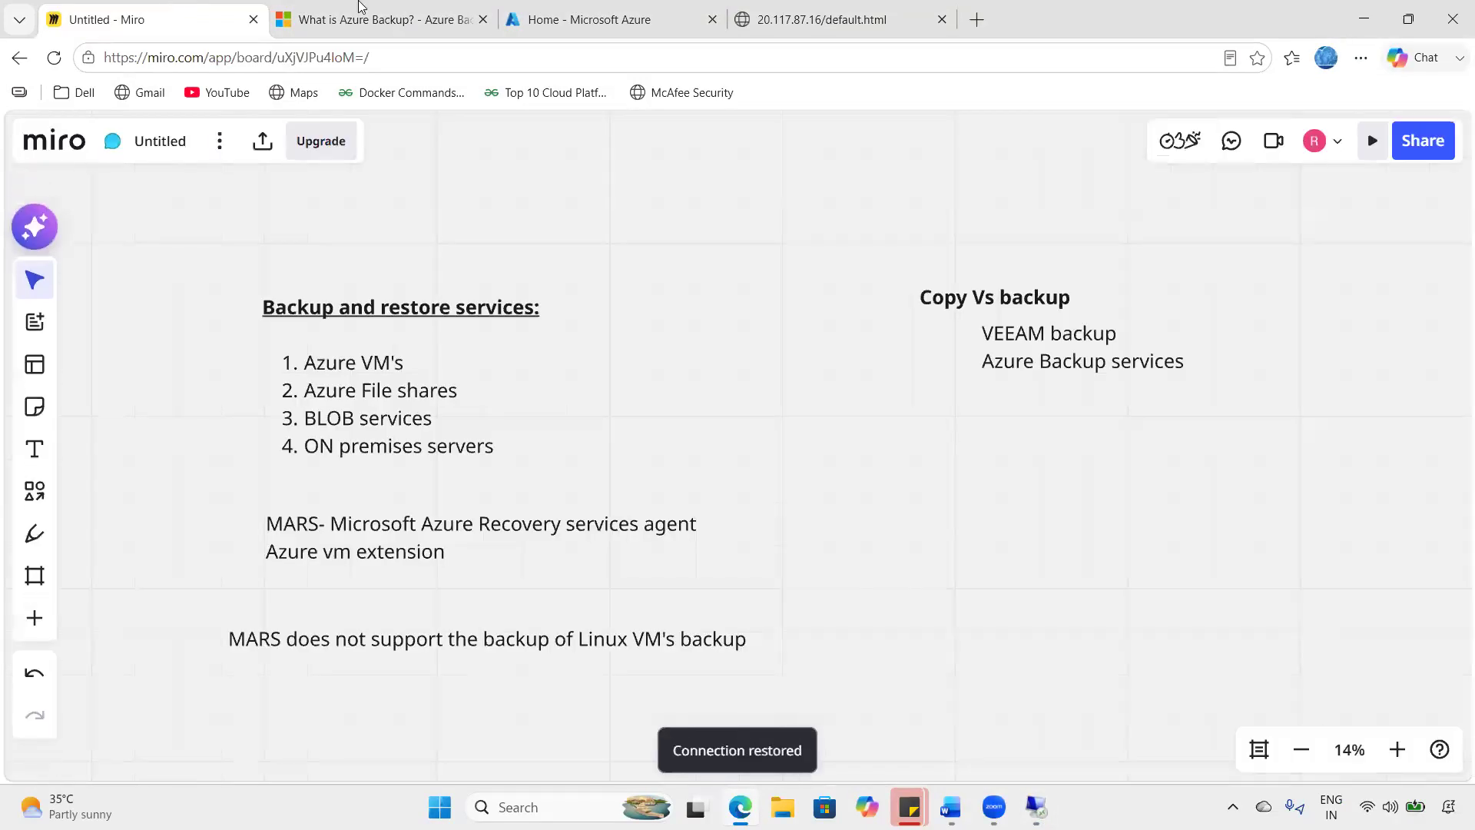
pyautogui.click(392, 6)
pyautogui.click(538, 10)
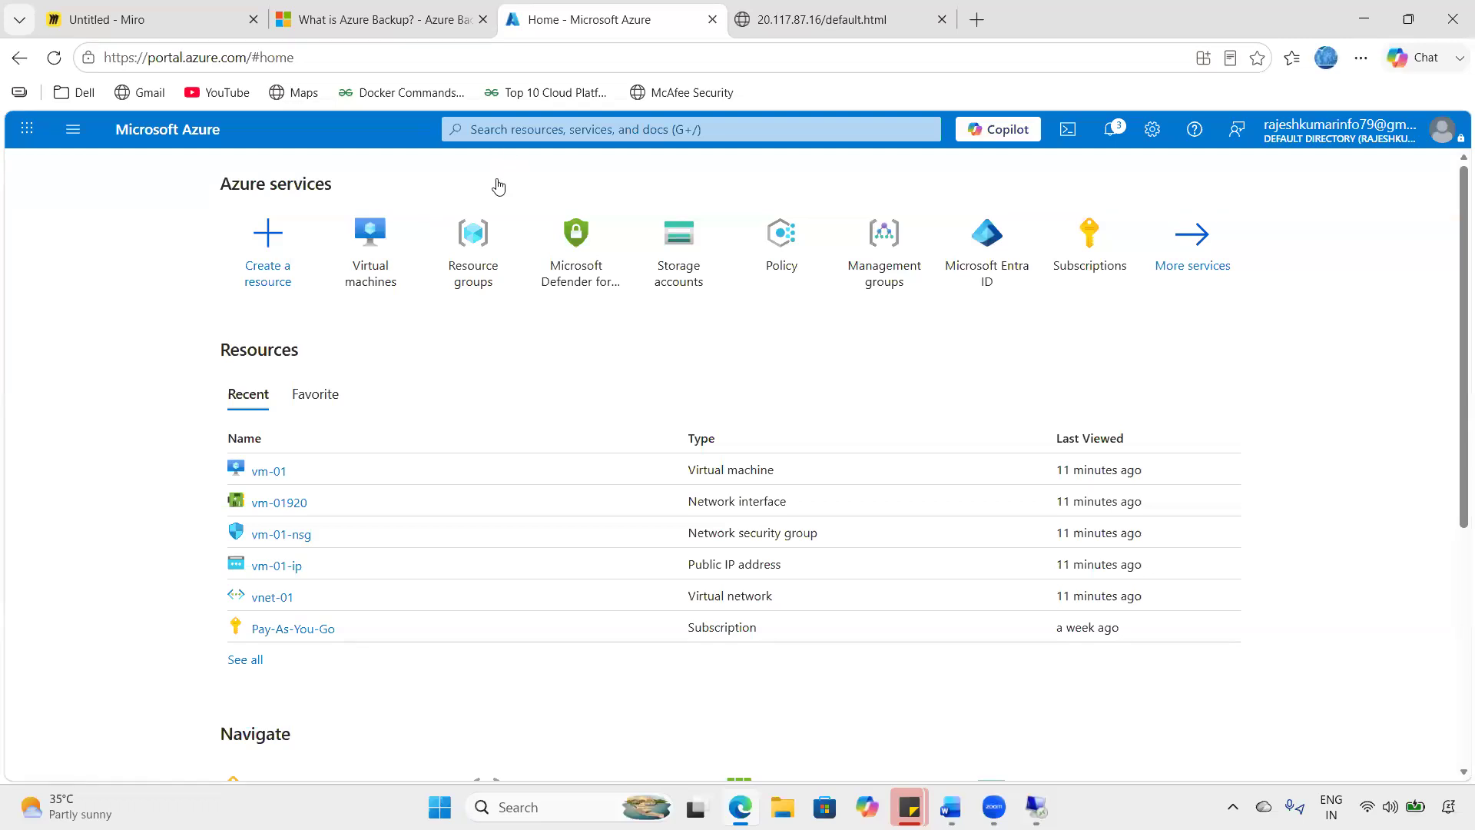
# - Open virtual machine vm-01 and display its Backup page under Backup + disaster recovery
pyautogui.click(380, 247)
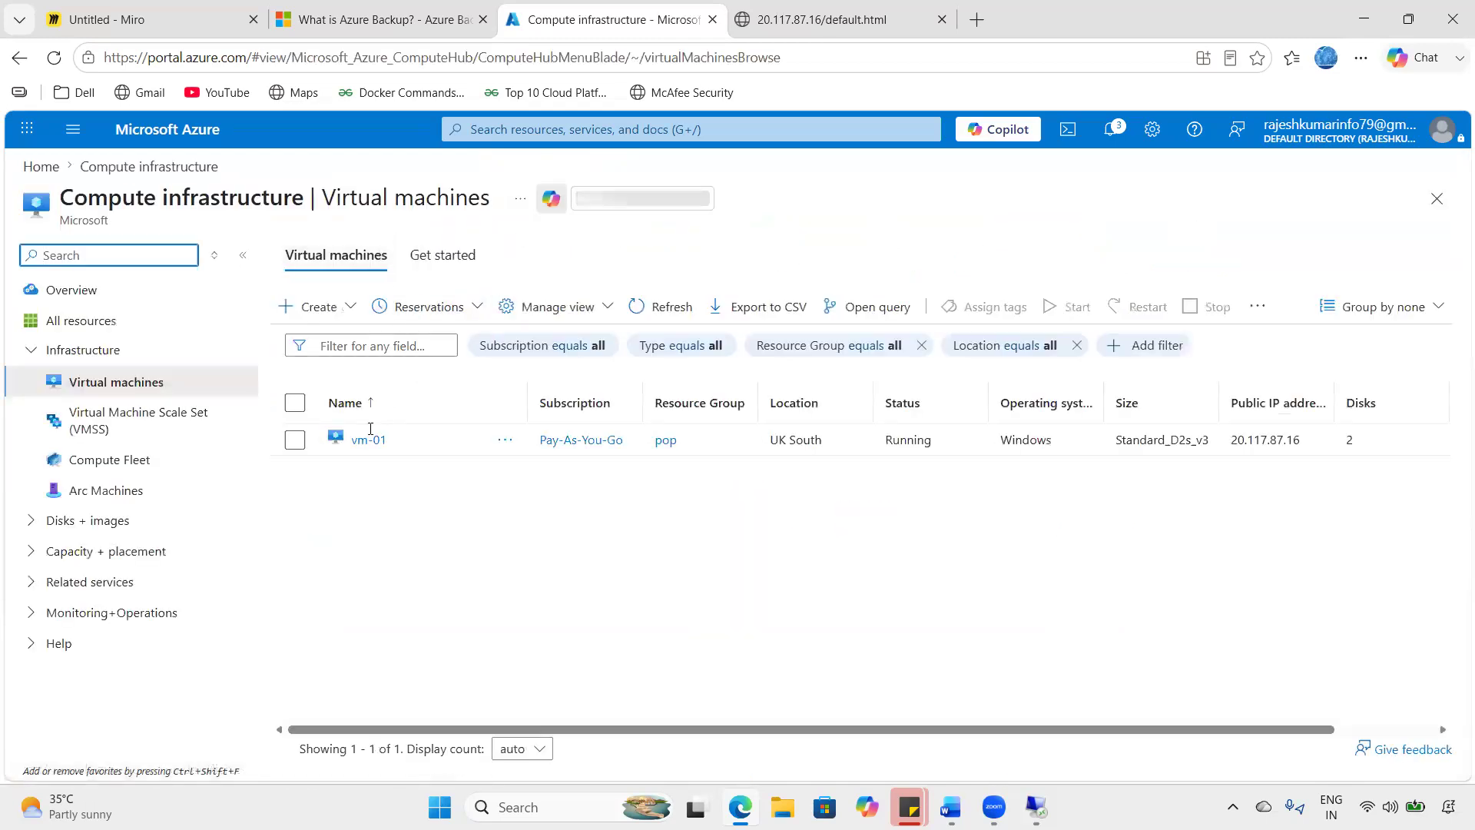
pyautogui.click(368, 435)
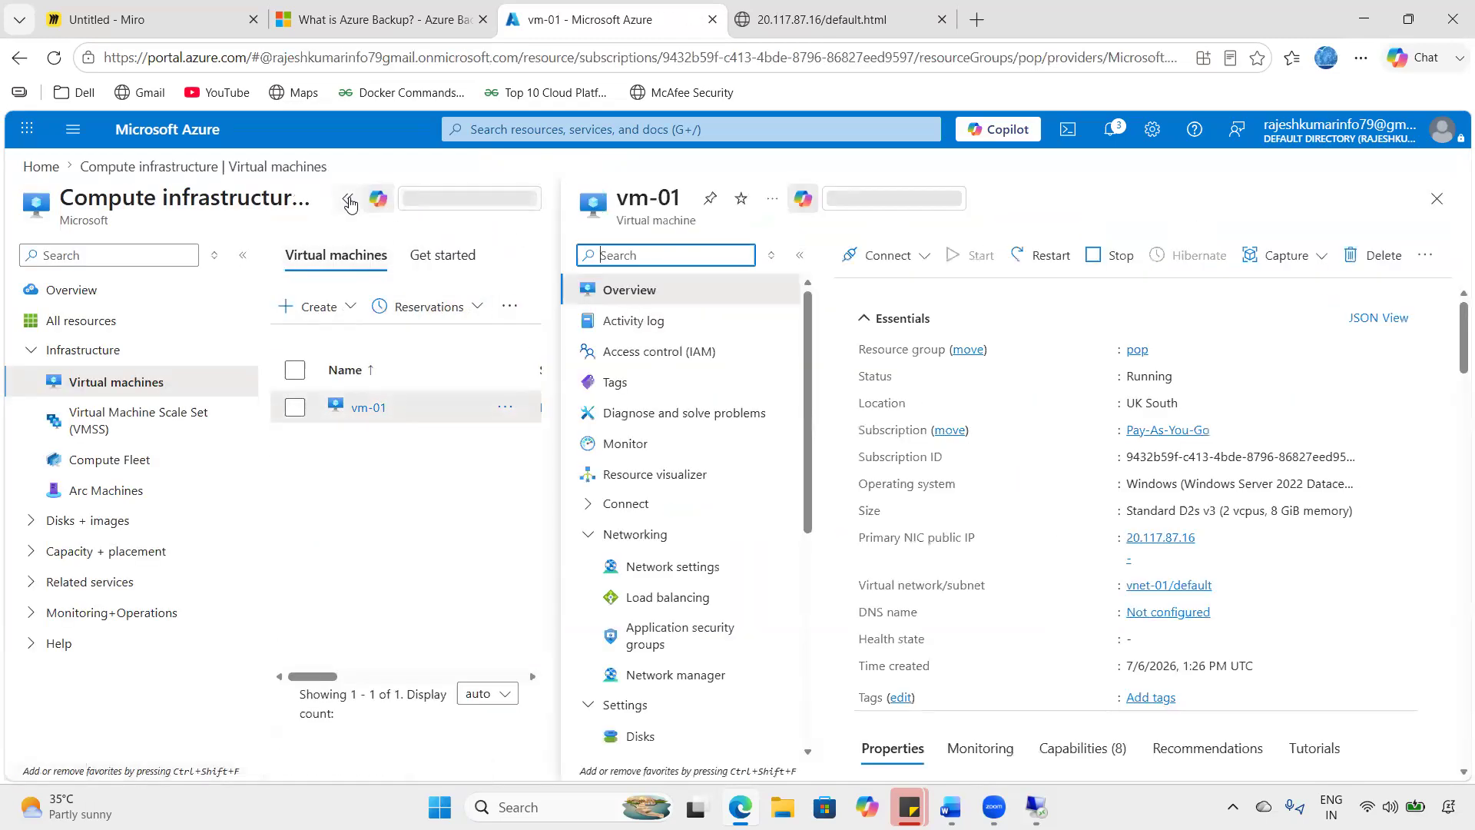
pyautogui.click(347, 199)
pyautogui.scroll(-2, 201, 457)
pyautogui.scroll(-5, 204, 465)
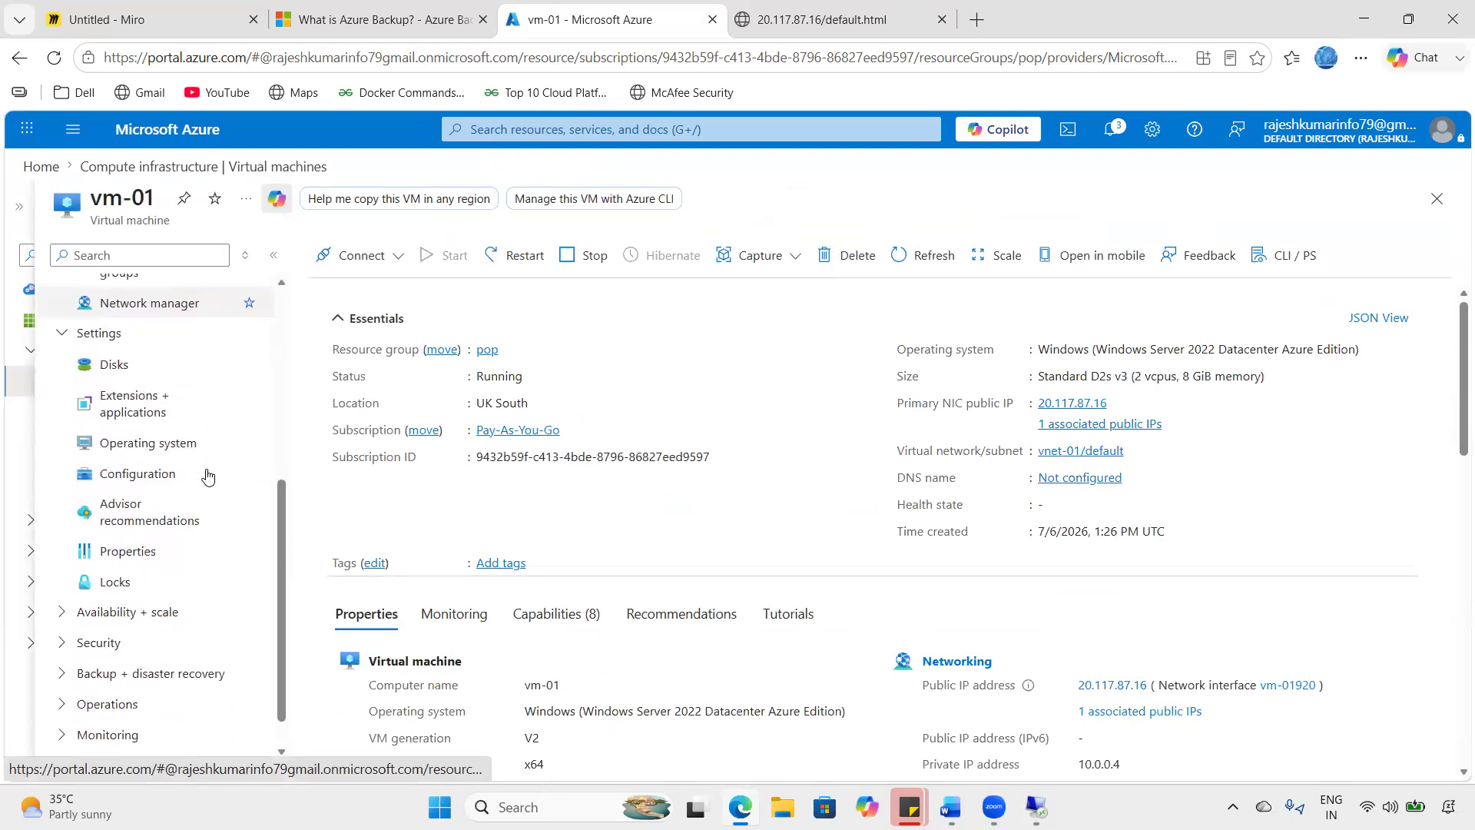
pyautogui.click(80, 624)
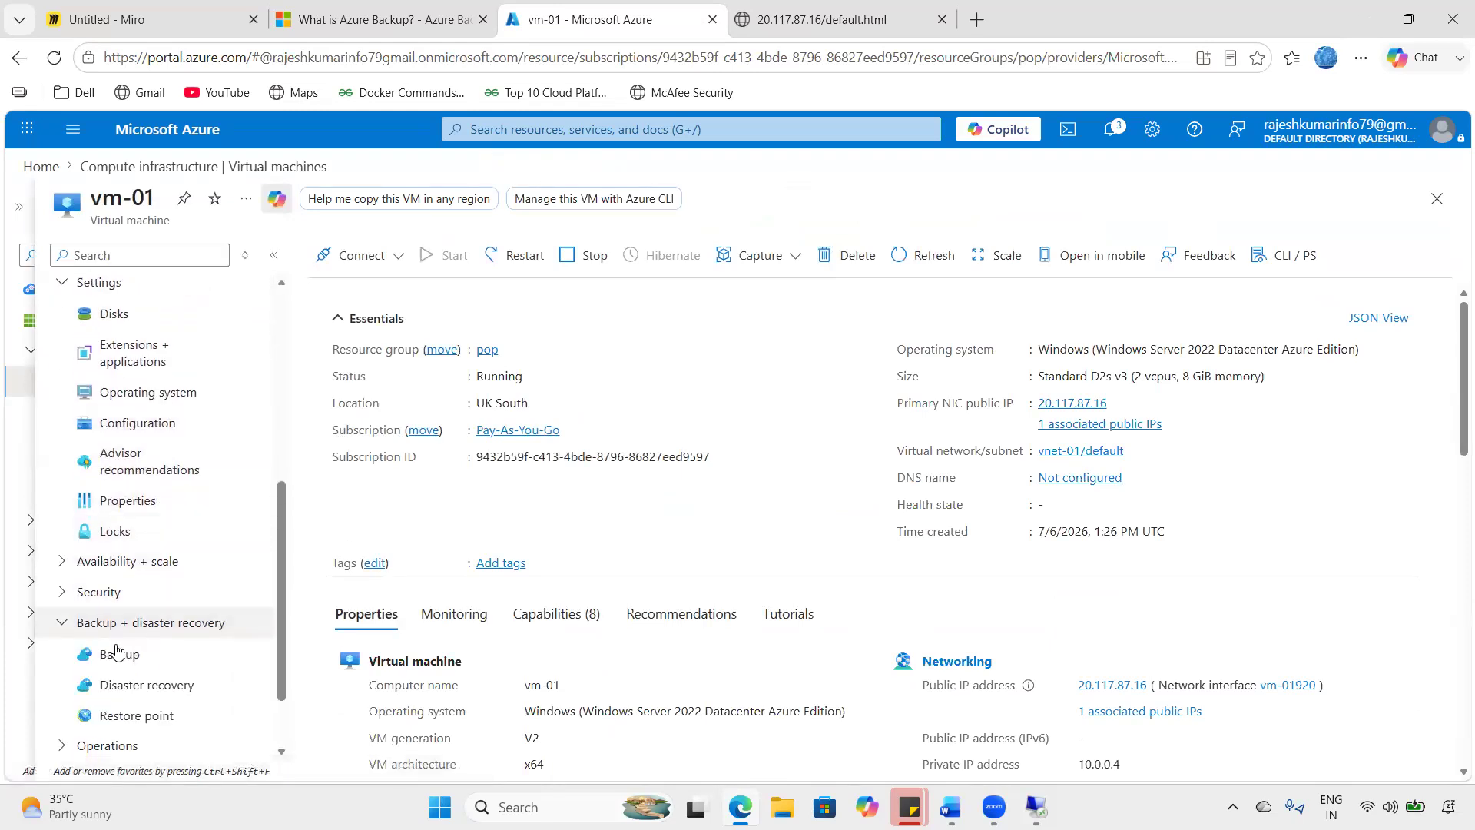
pyautogui.click(151, 649)
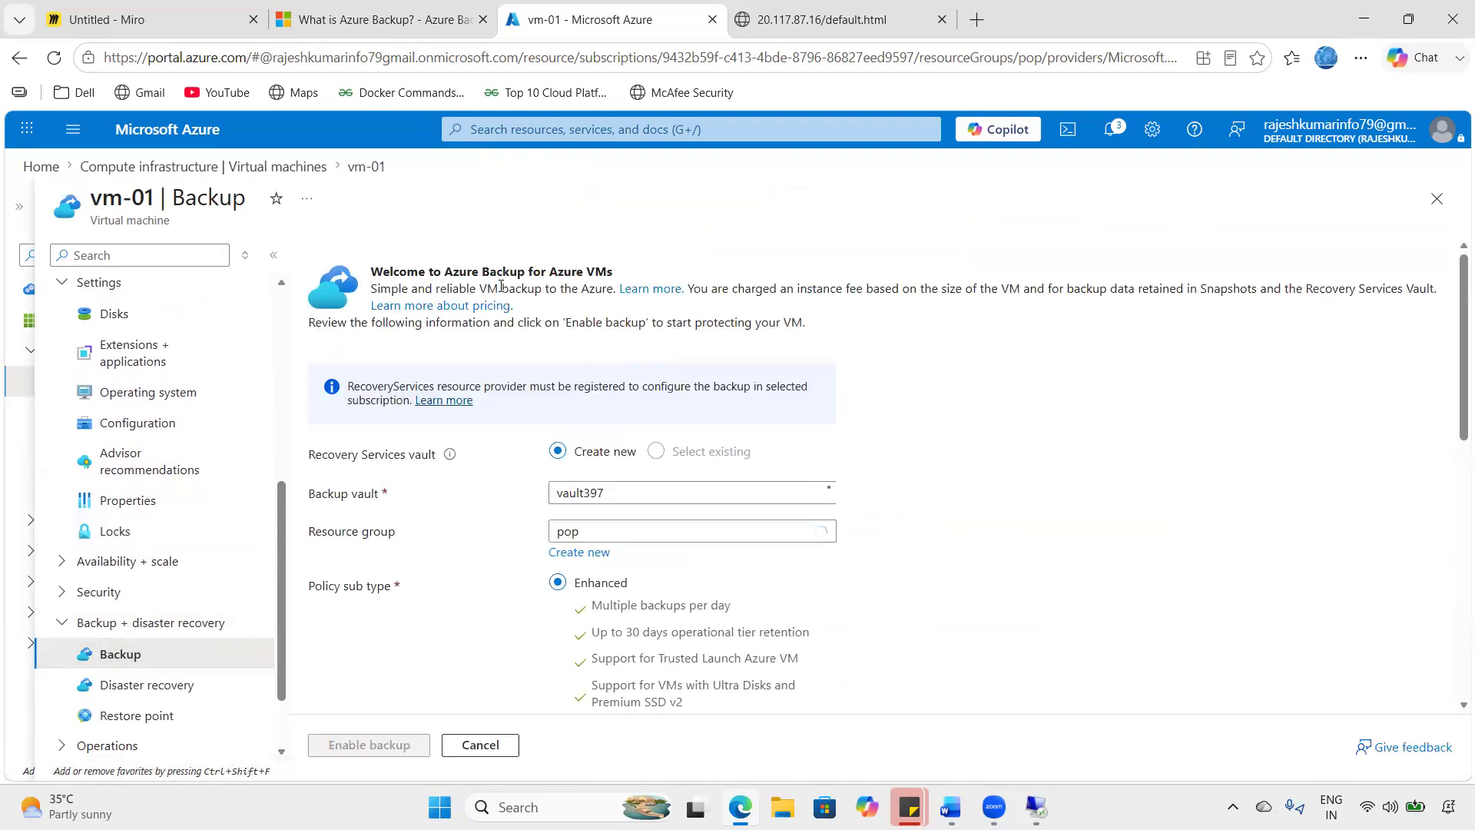
# - Highlight the welcome heading and the proposed backup vault name, and return to the portal home page
pyautogui.moveTo(399, 271); pyautogui.dragTo(642, 263)
pyautogui.moveTo(608, 493); pyautogui.dragTo(513, 501)
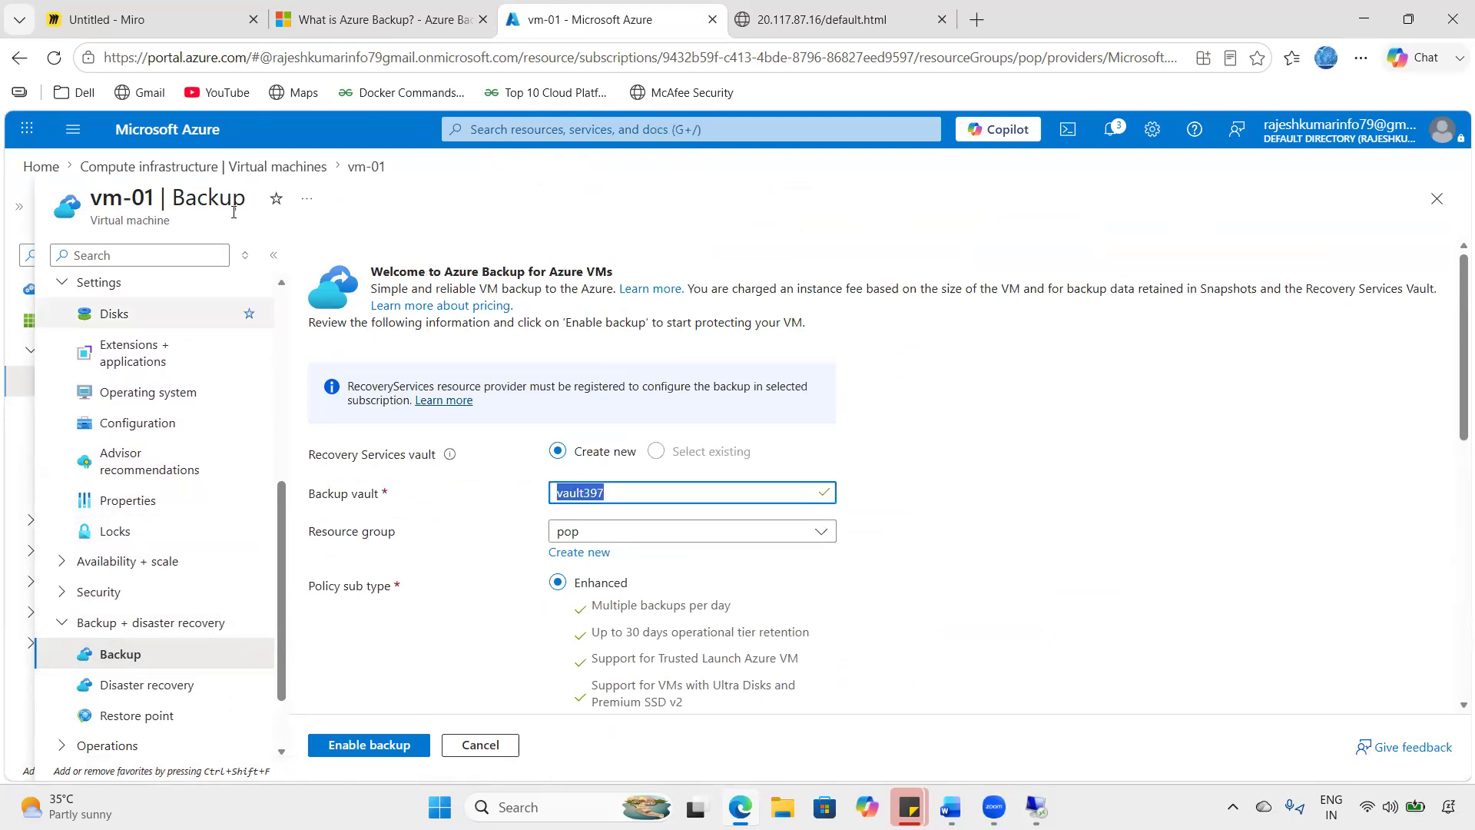
pyautogui.click(167, 129)
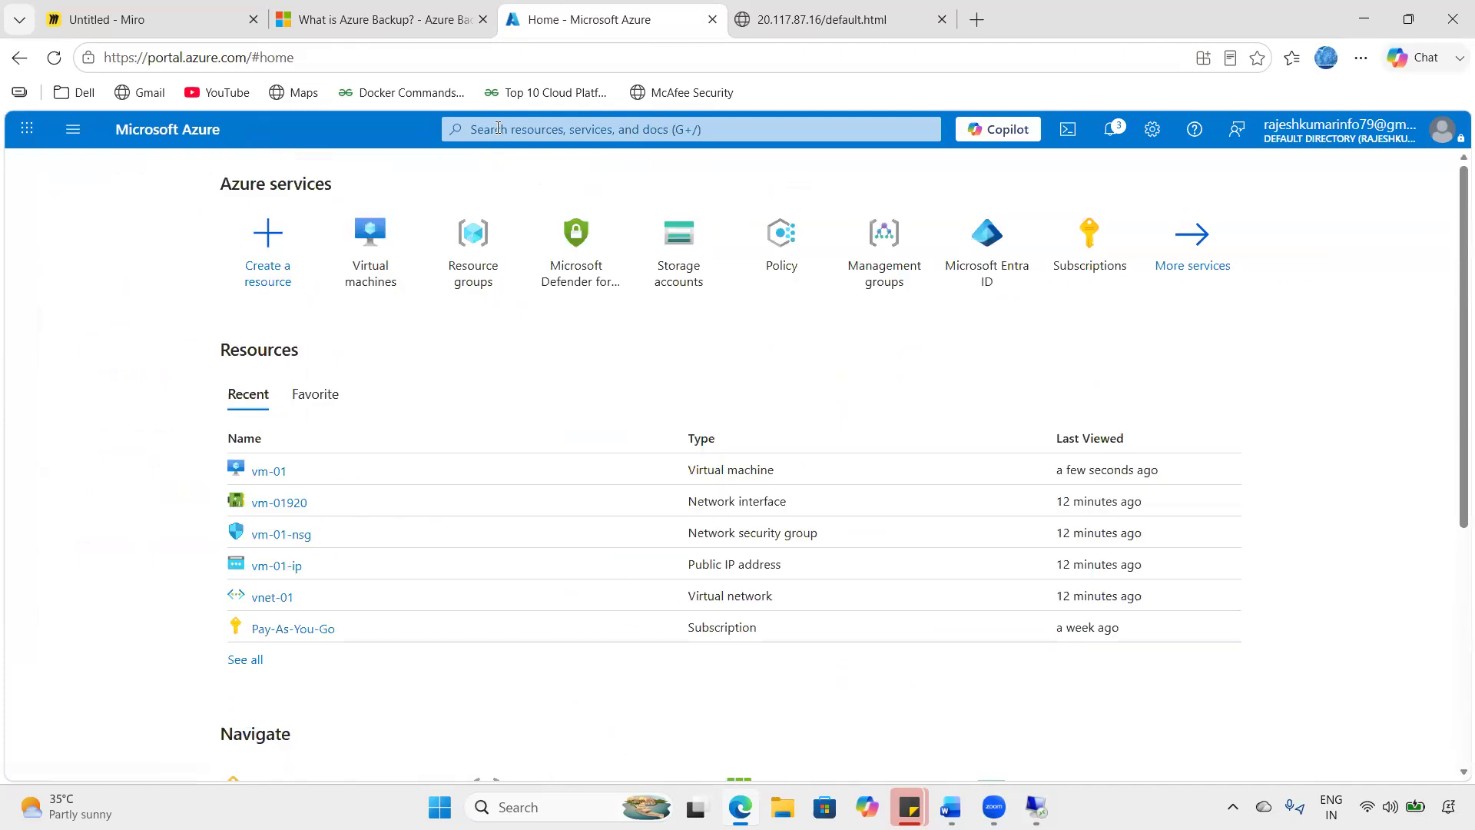
# - Search the portal for "recovery services vault" and open the Recovery Services vaults list to check for existing vaults
pyautogui.click(496, 129)
pyautogui.write('re')
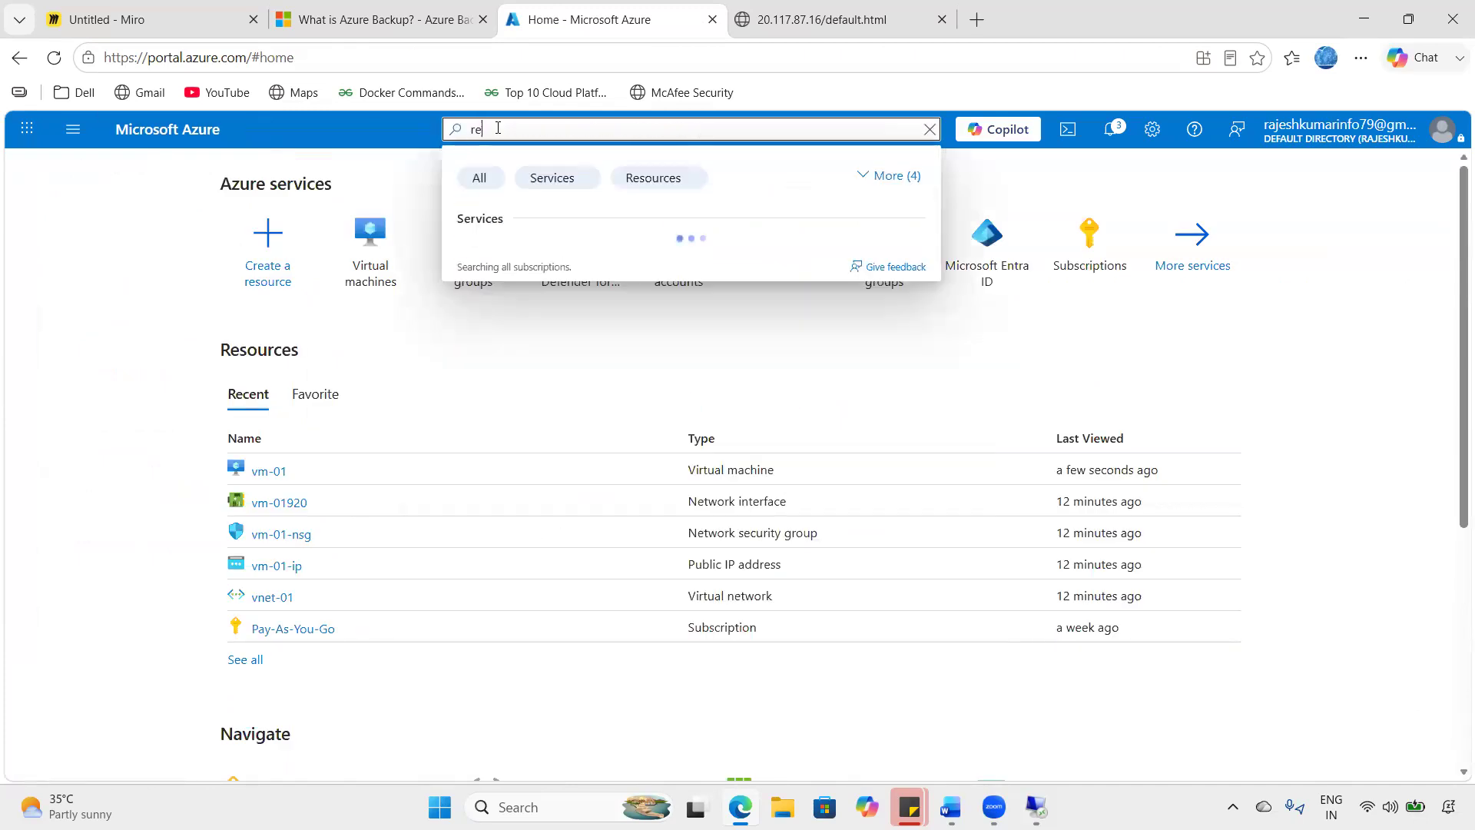
pyautogui.write('covery services vault')
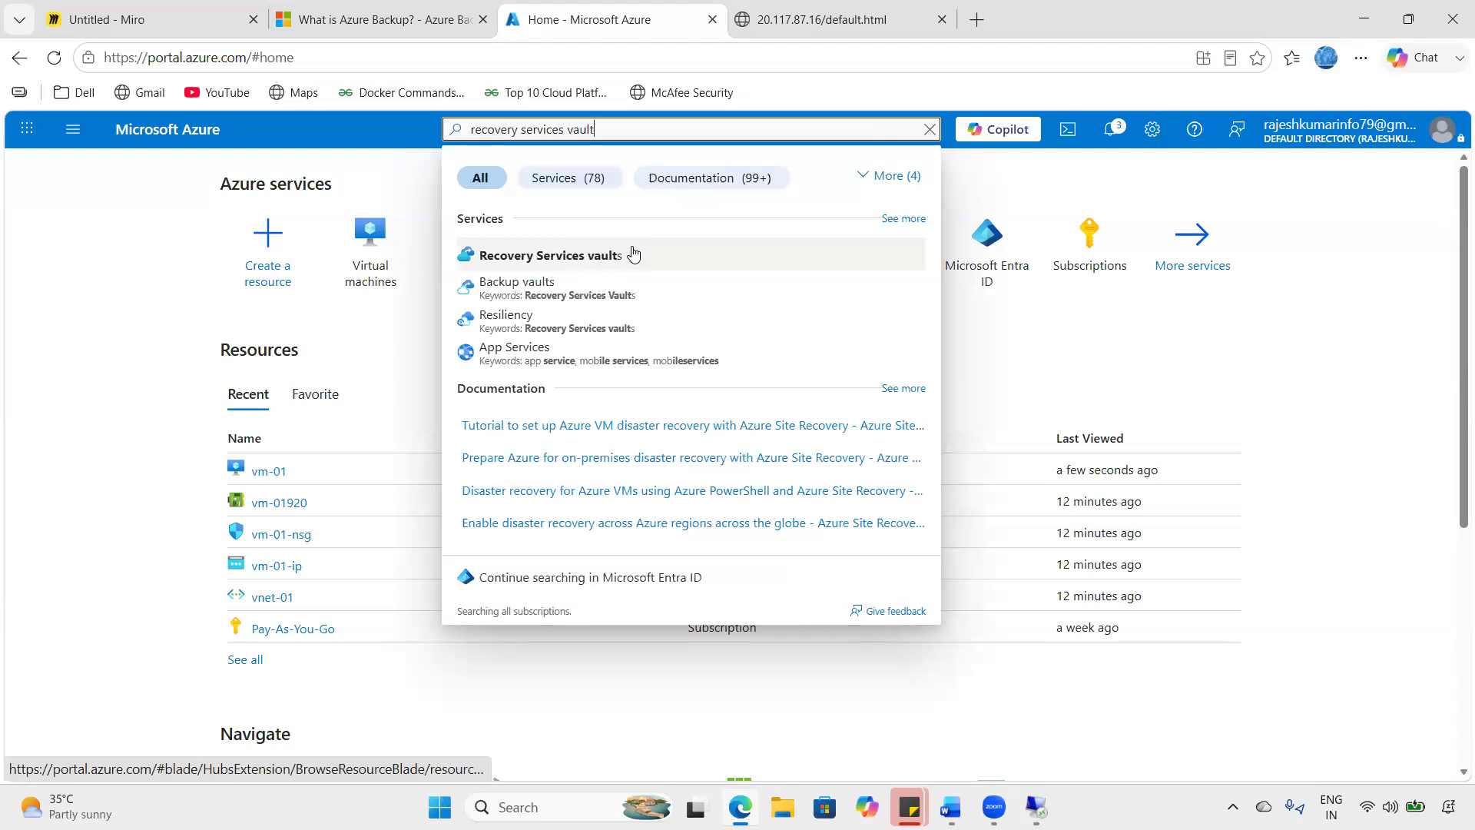
pyautogui.click(571, 262)
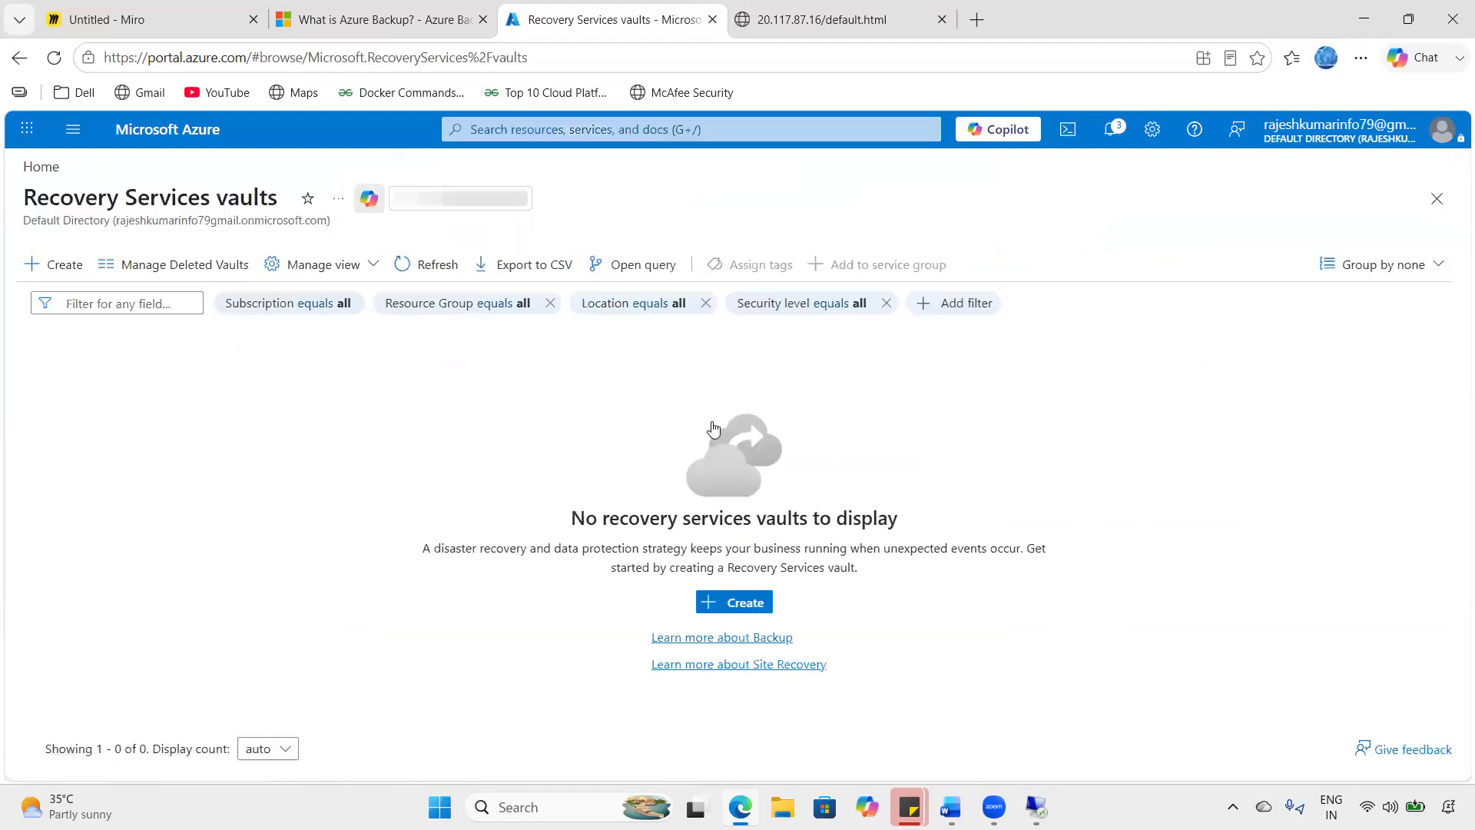
pyautogui.moveTo(851, 517); pyautogui.dragTo(952, 516)
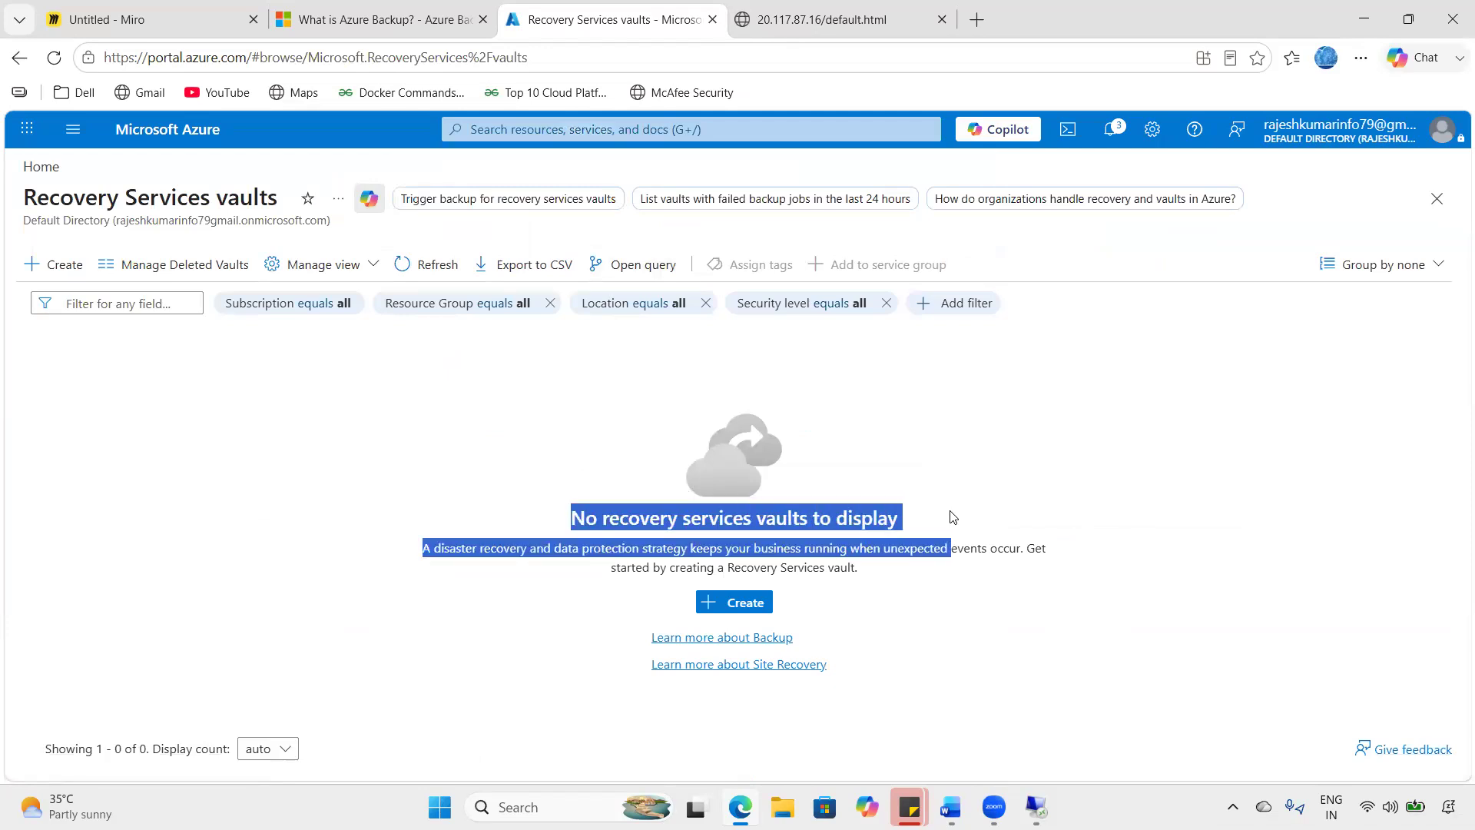
pyautogui.click(952, 516)
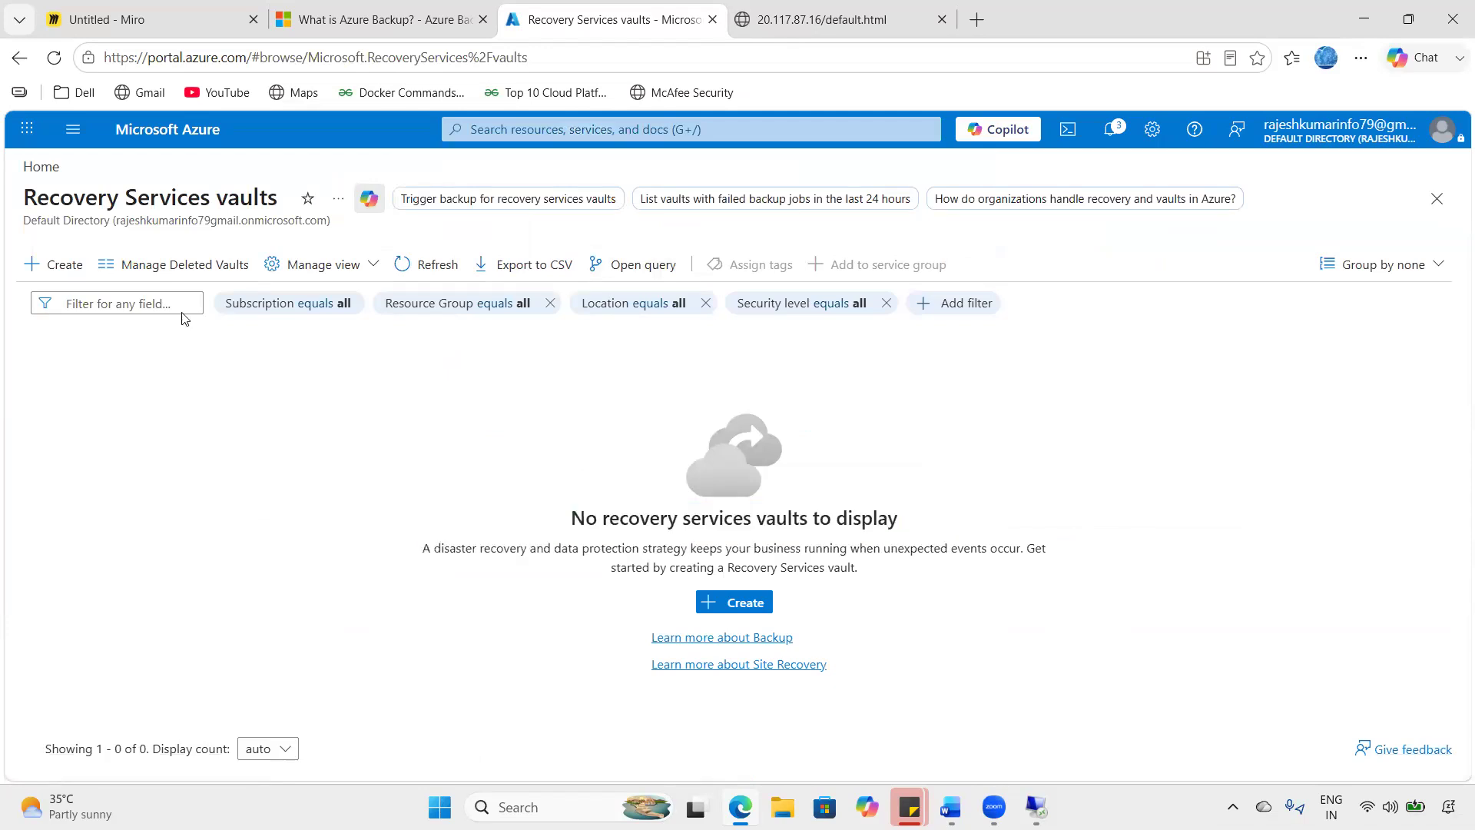
# - Start a new Recovery Services vault named RSV-01 in subscription Pay-As-You-Go and resource group pop, and continue to its redundancy settings
pyautogui.click(59, 270)
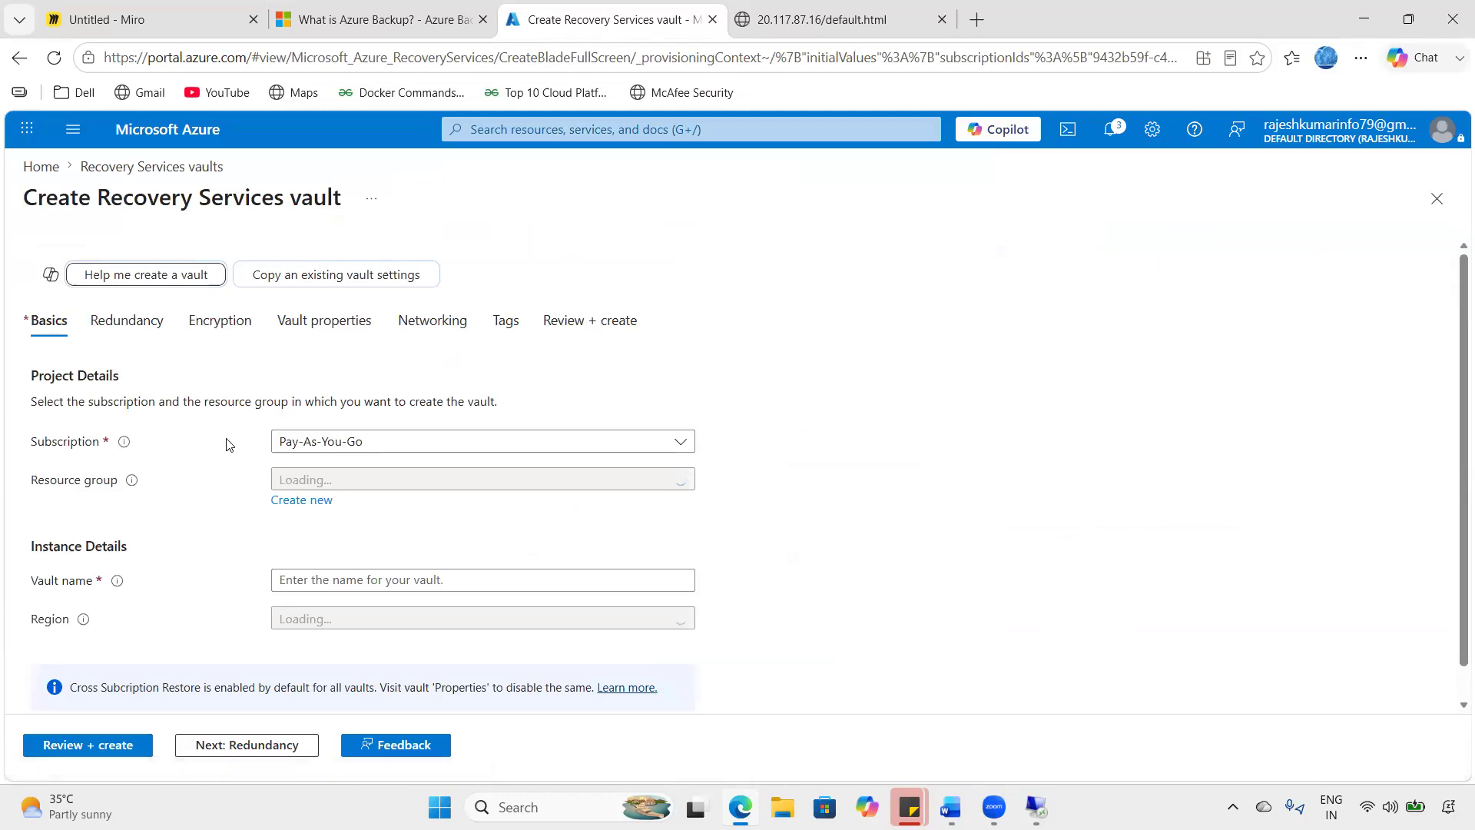
pyautogui.moveTo(18, 445); pyautogui.dragTo(129, 440)
pyautogui.click(329, 444)
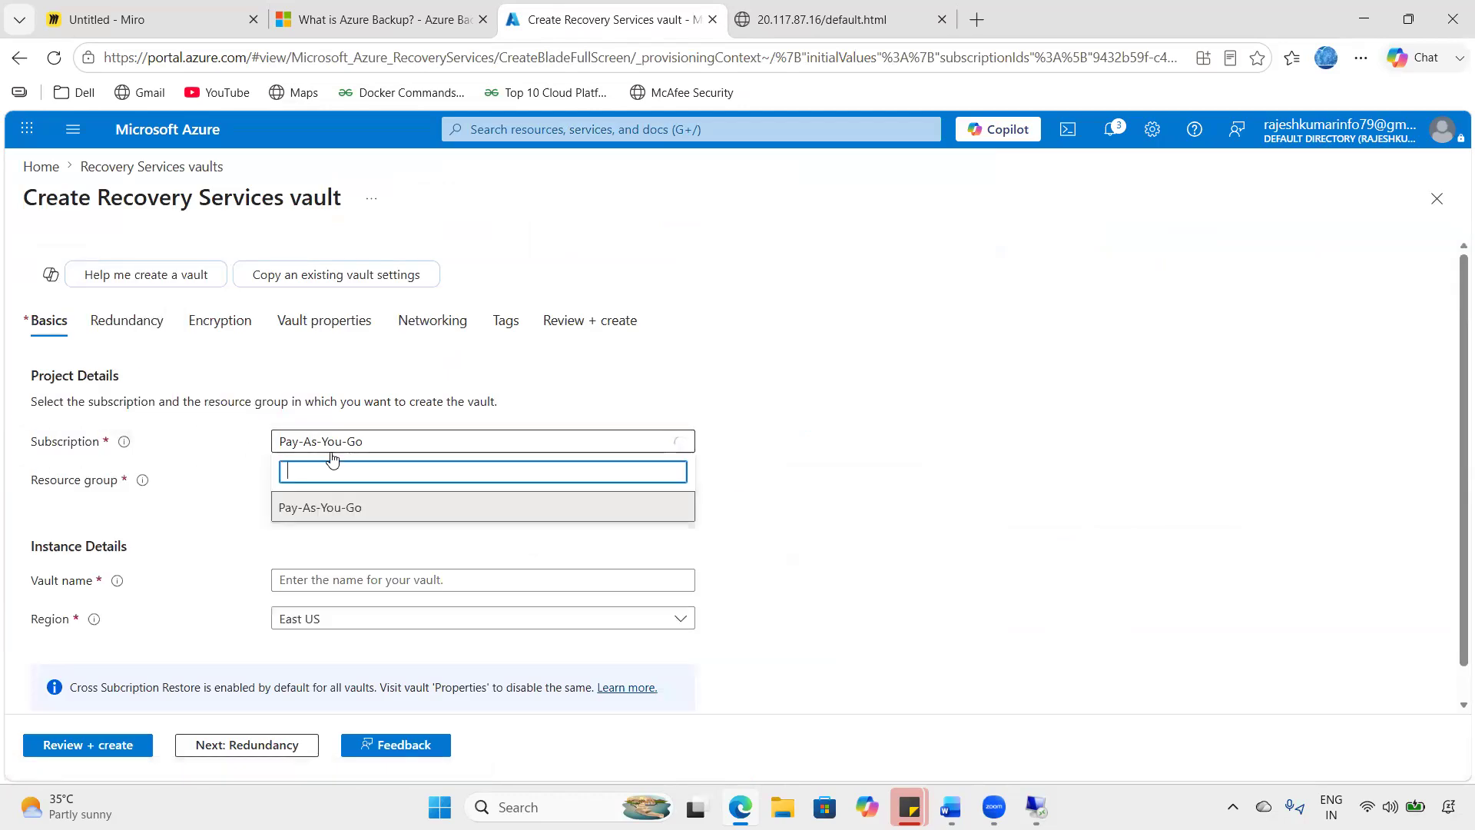
pyautogui.click(329, 505)
pyautogui.click(349, 482)
pyautogui.click(325, 573)
pyautogui.click(335, 582)
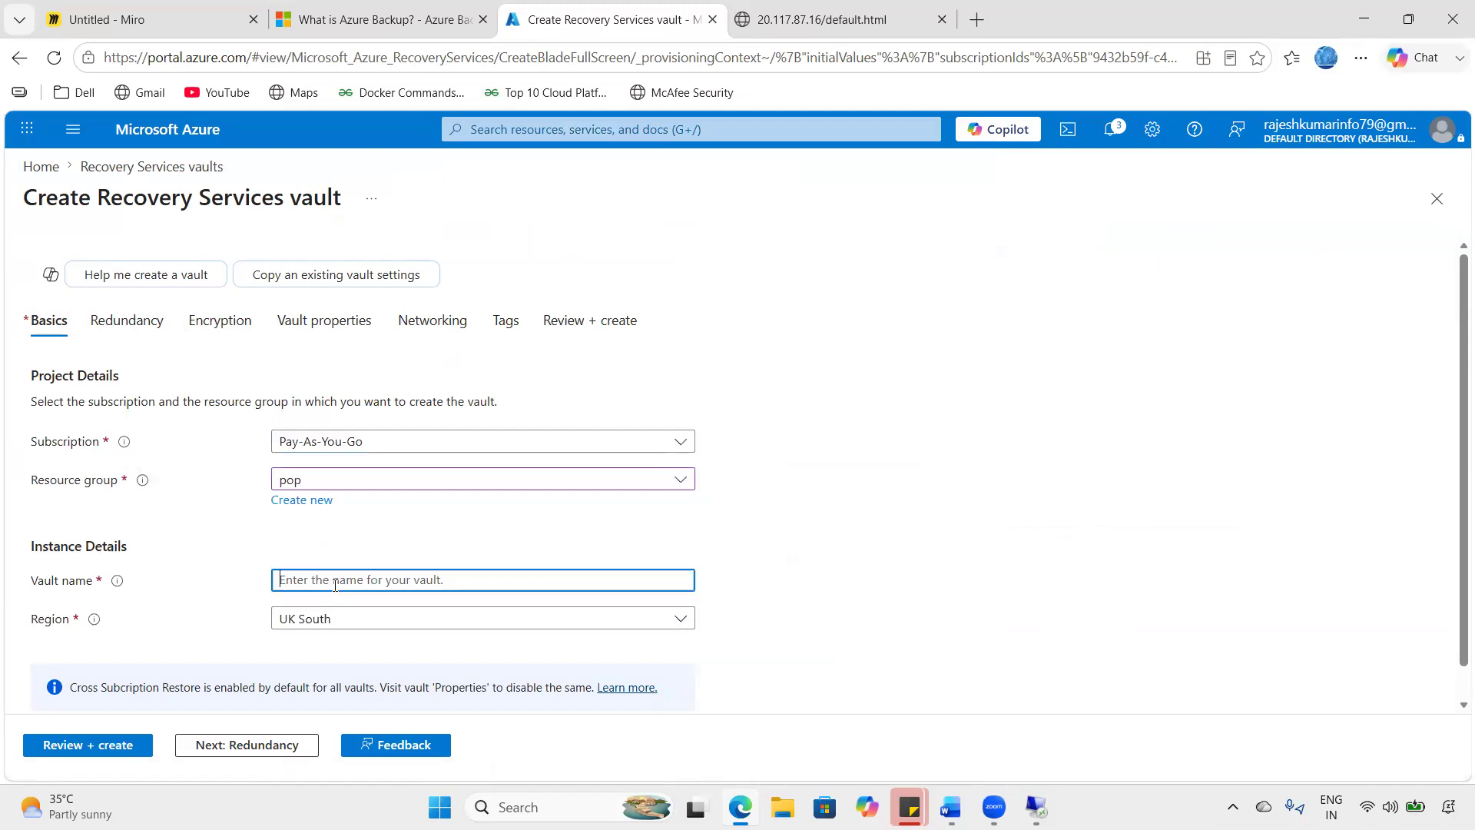
pyautogui.write('RSV-01')
pyautogui.click(911, 518)
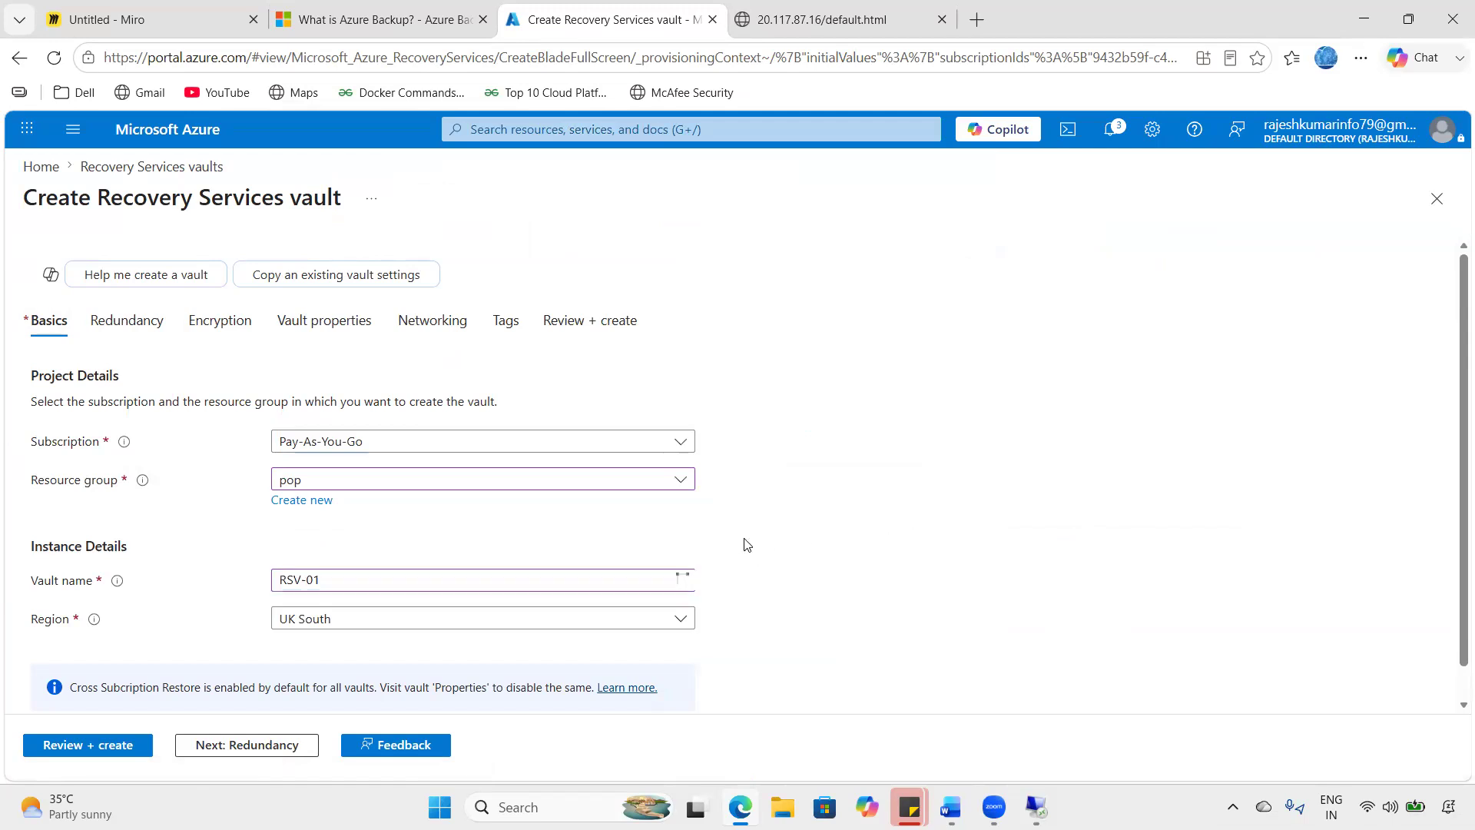
pyautogui.scroll(-1, 745, 546)
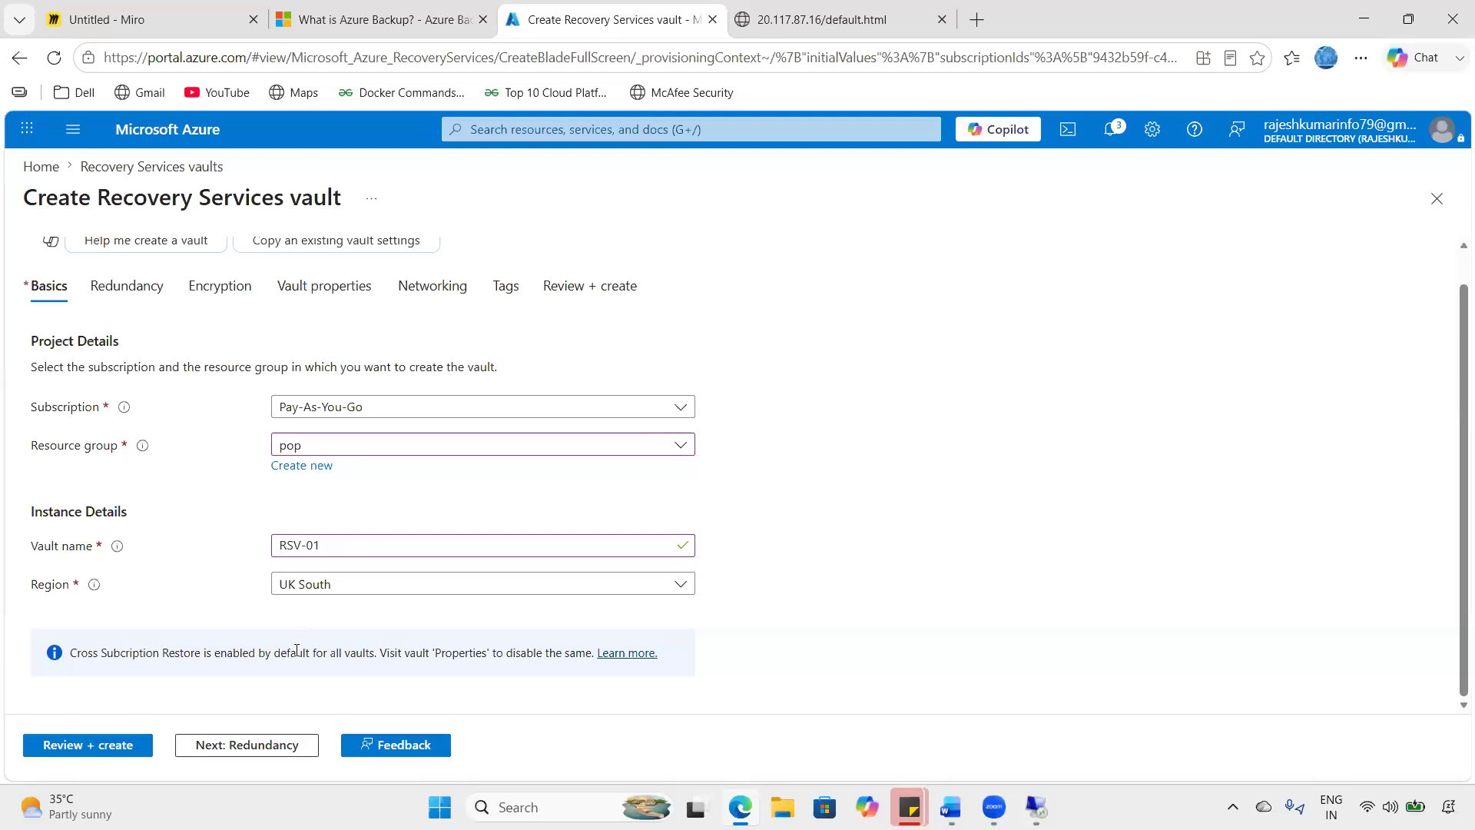
pyautogui.click(232, 744)
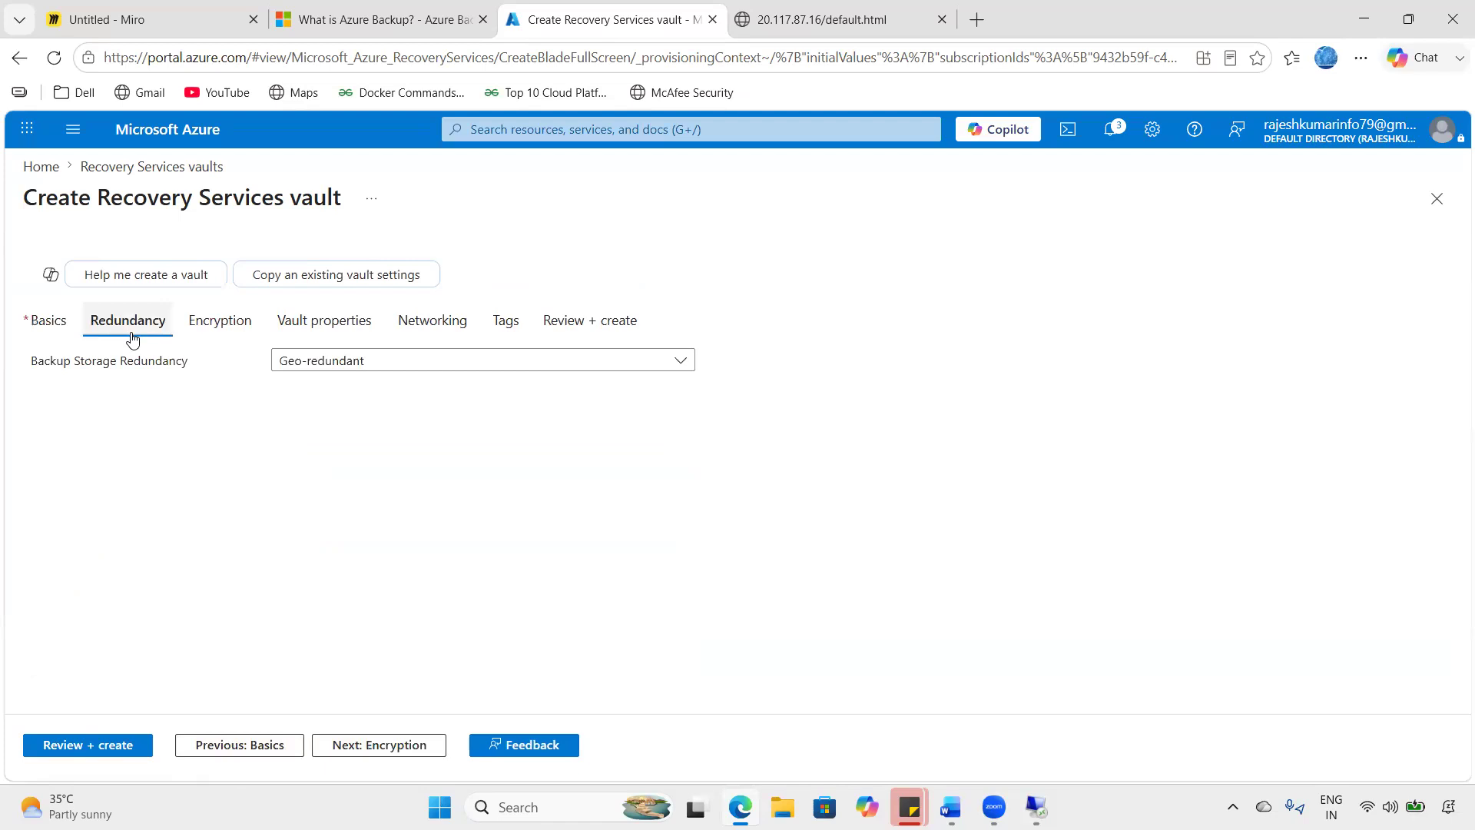
# - Set the Backup Storage Redundancy to Locally-redundant and highlight the page heading
pyautogui.click(424, 365)
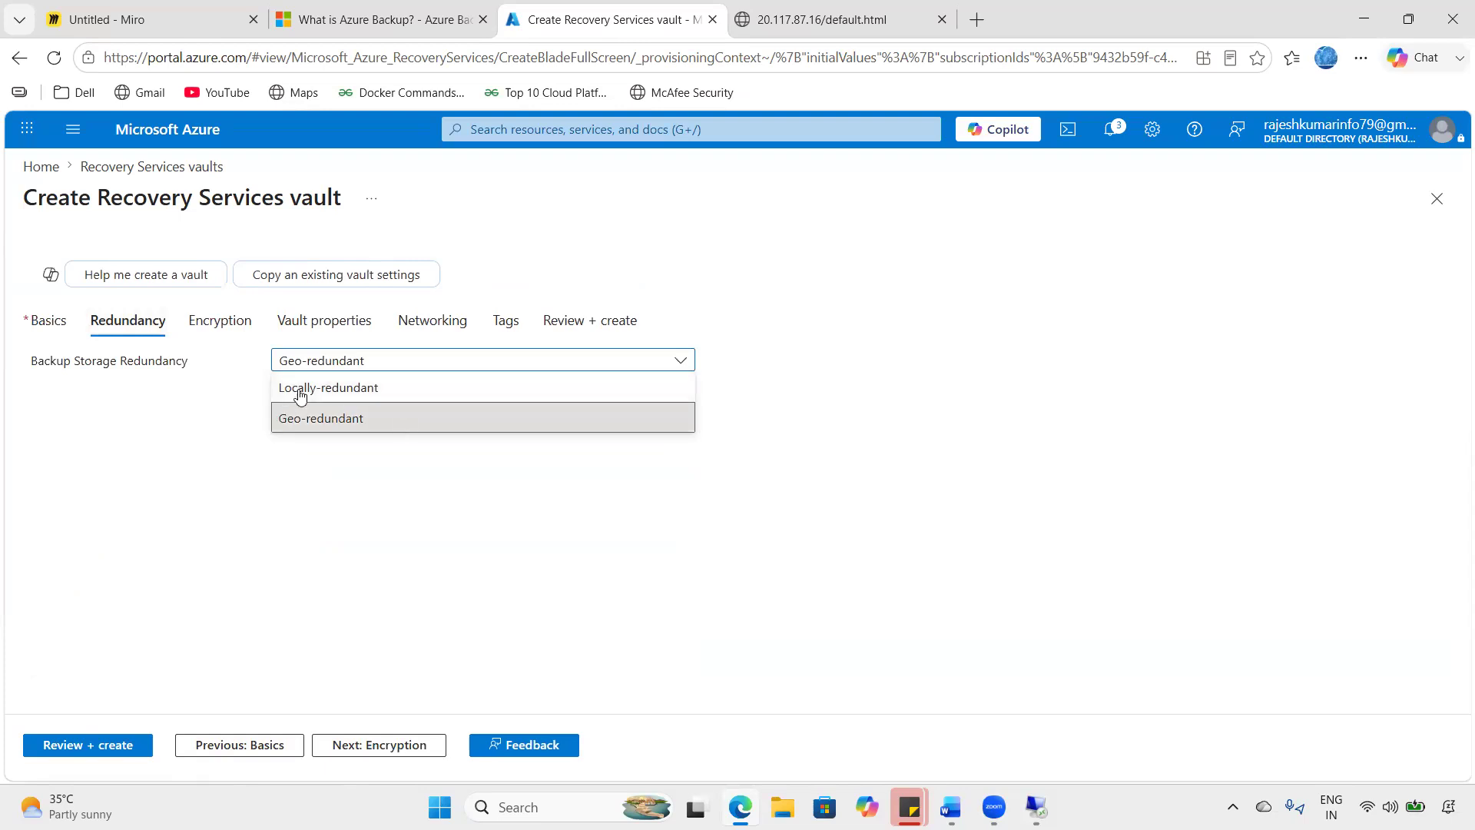
pyautogui.click(331, 388)
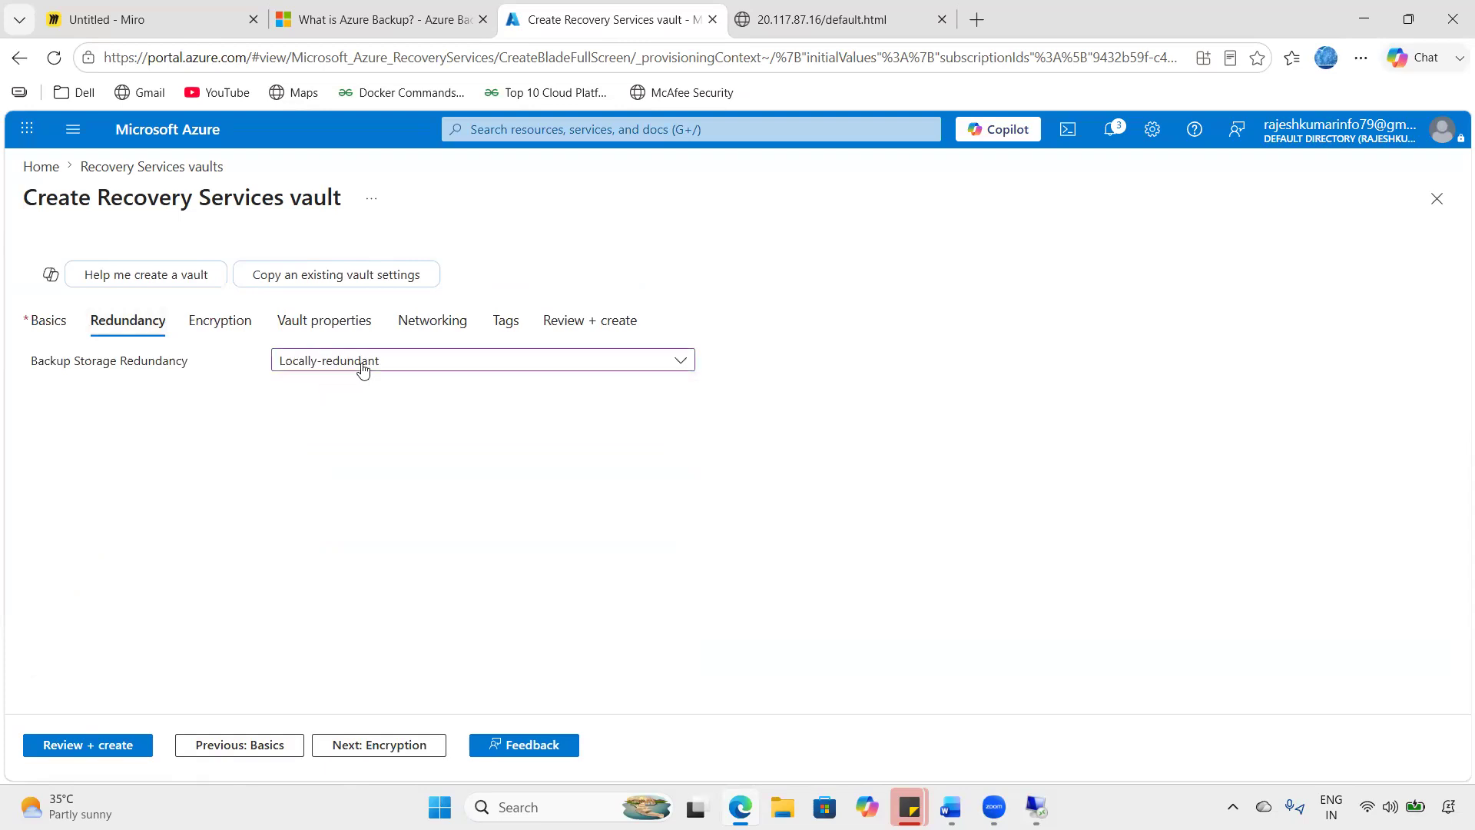
pyautogui.moveTo(37, 198); pyautogui.dragTo(342, 199)
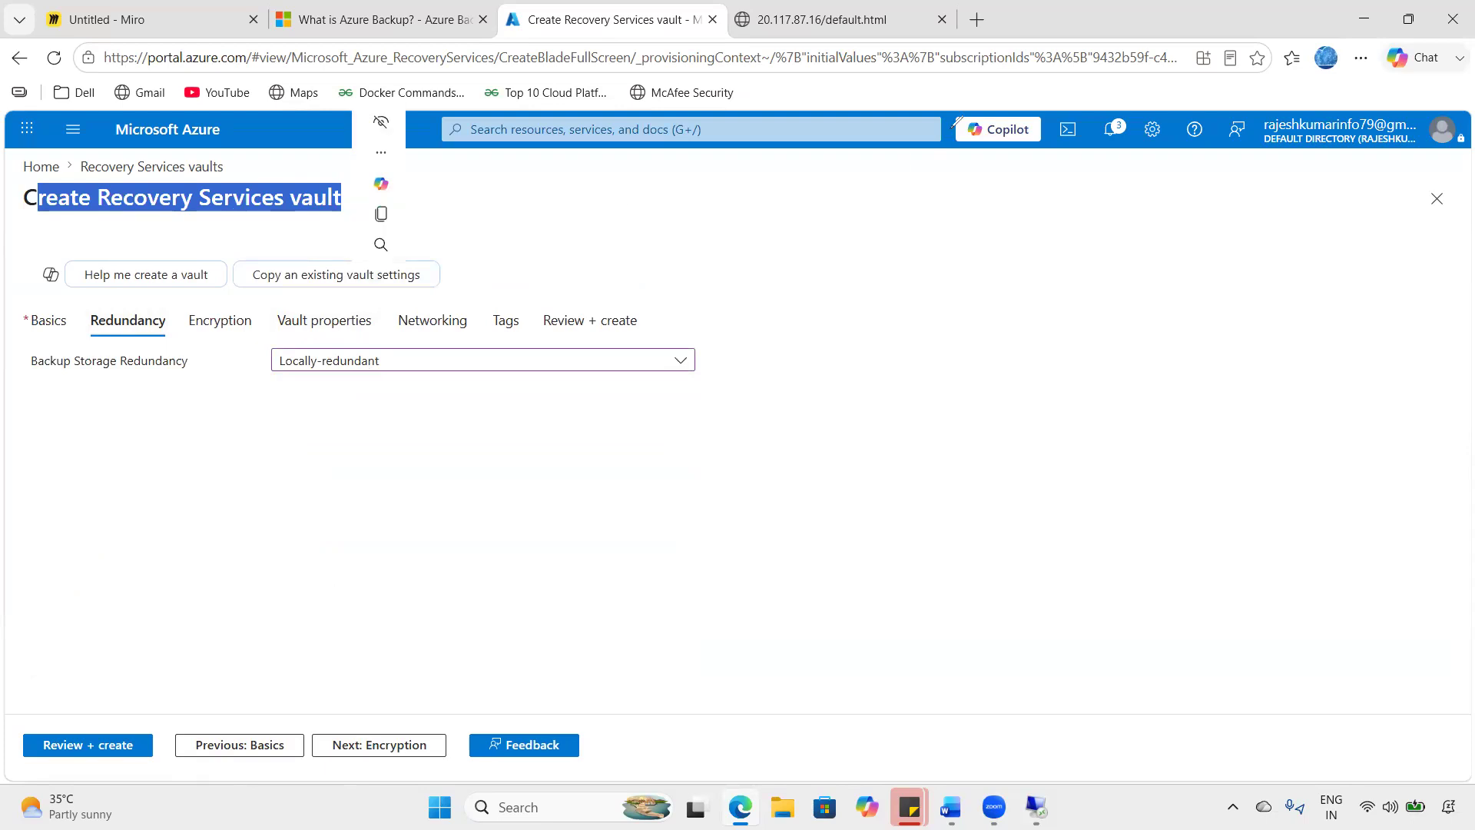
# - Draw three data copies separated by two dividing lines beside the page heading, cross out the first and mark the other two
pyautogui.moveTo(413, 213); pyautogui.dragTo(409, 244)
pyautogui.moveTo(408, 224)
pyautogui.mouseDown()
pyautogui.moveTo(440, 224)
pyautogui.moveTo(416, 241)
pyautogui.moveTo(501, 221)
pyautogui.mouseUp()
pyautogui.moveTo(615, 186); pyautogui.dragTo(616, 217)
pyautogui.moveTo(616, 186); pyautogui.dragTo(626, 217)
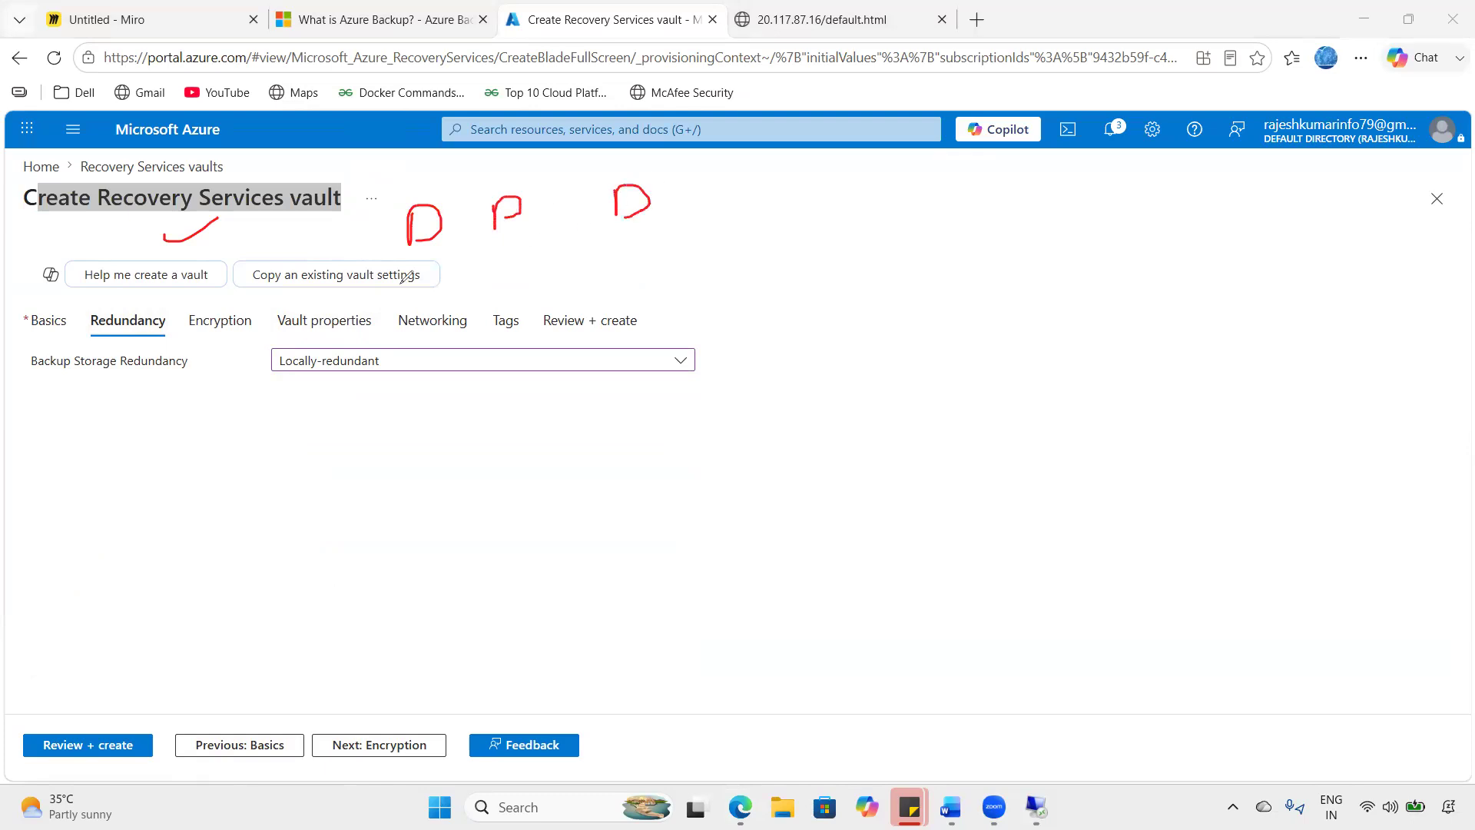
pyautogui.moveTo(467, 162); pyautogui.dragTo(485, 355)
pyautogui.moveTo(550, 168); pyautogui.dragTo(596, 311)
pyautogui.moveTo(433, 223); pyautogui.dragTo(406, 244)
pyautogui.moveTo(514, 209); pyautogui.dragTo(537, 215)
pyautogui.moveTo(611, 202); pyautogui.dragTo(628, 197)
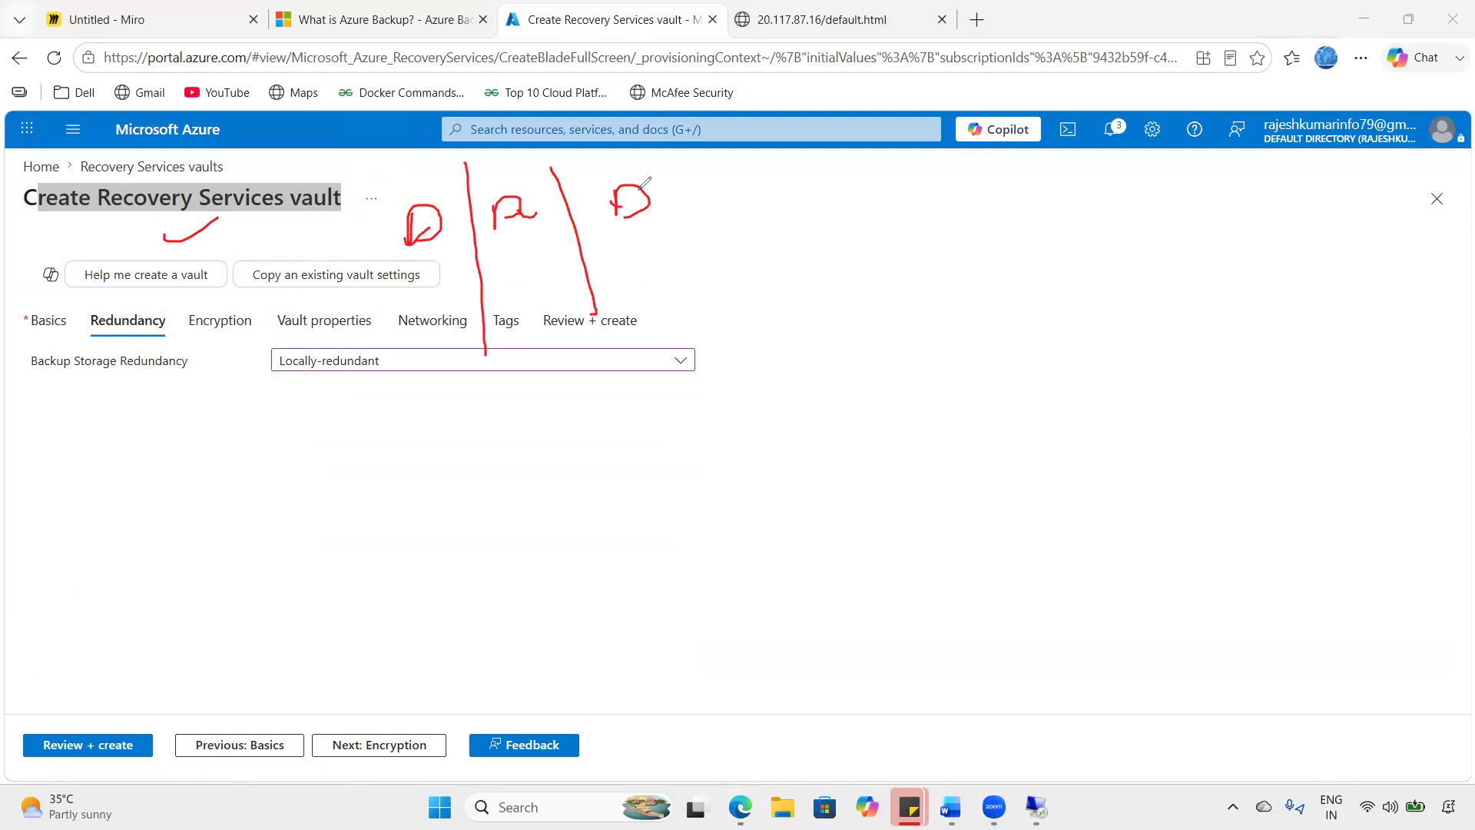
pyautogui.moveTo(375, 212); pyautogui.dragTo(468, 284)
pyautogui.moveTo(440, 211); pyautogui.dragTo(406, 310)
pyautogui.moveTo(501, 235); pyautogui.dragTo(535, 234)
pyautogui.moveTo(623, 220); pyautogui.dragTo(661, 220)
pyautogui.moveTo(490, 182)
pyautogui.mouseDown()
pyautogui.moveTo(522, 229)
pyautogui.moveTo(498, 229)
pyautogui.mouseUp()
pyautogui.moveTo(680, 172)
pyautogui.mouseDown()
pyautogui.moveTo(661, 227)
pyautogui.moveTo(665, 178)
pyautogui.mouseUp()
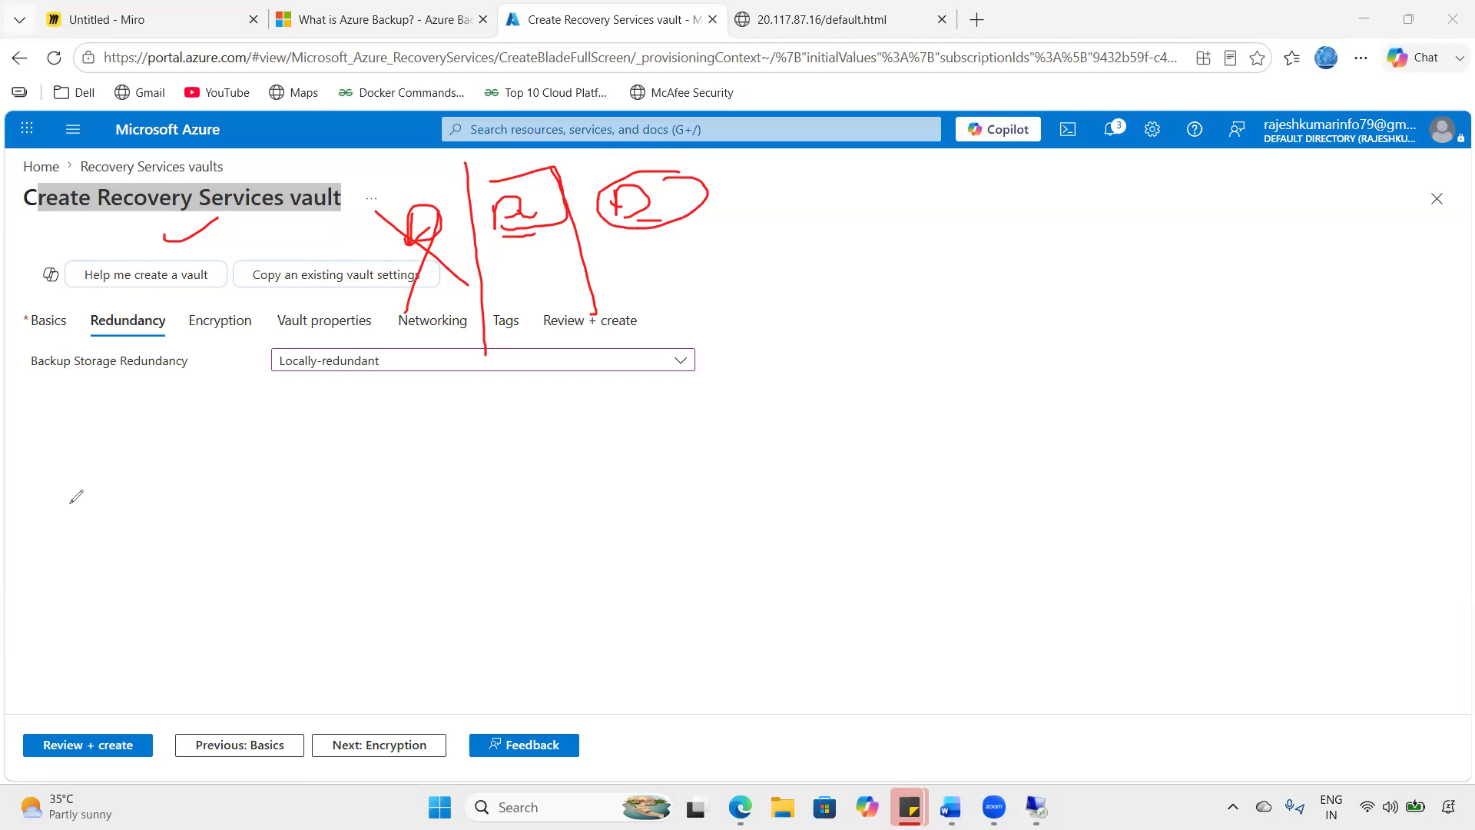
# - Clear the drawn annotations and set the Backup Storage Redundancy to Geo-redundant
pyautogui.click(136, 515)
pyautogui.click(346, 360)
pyautogui.click(352, 418)
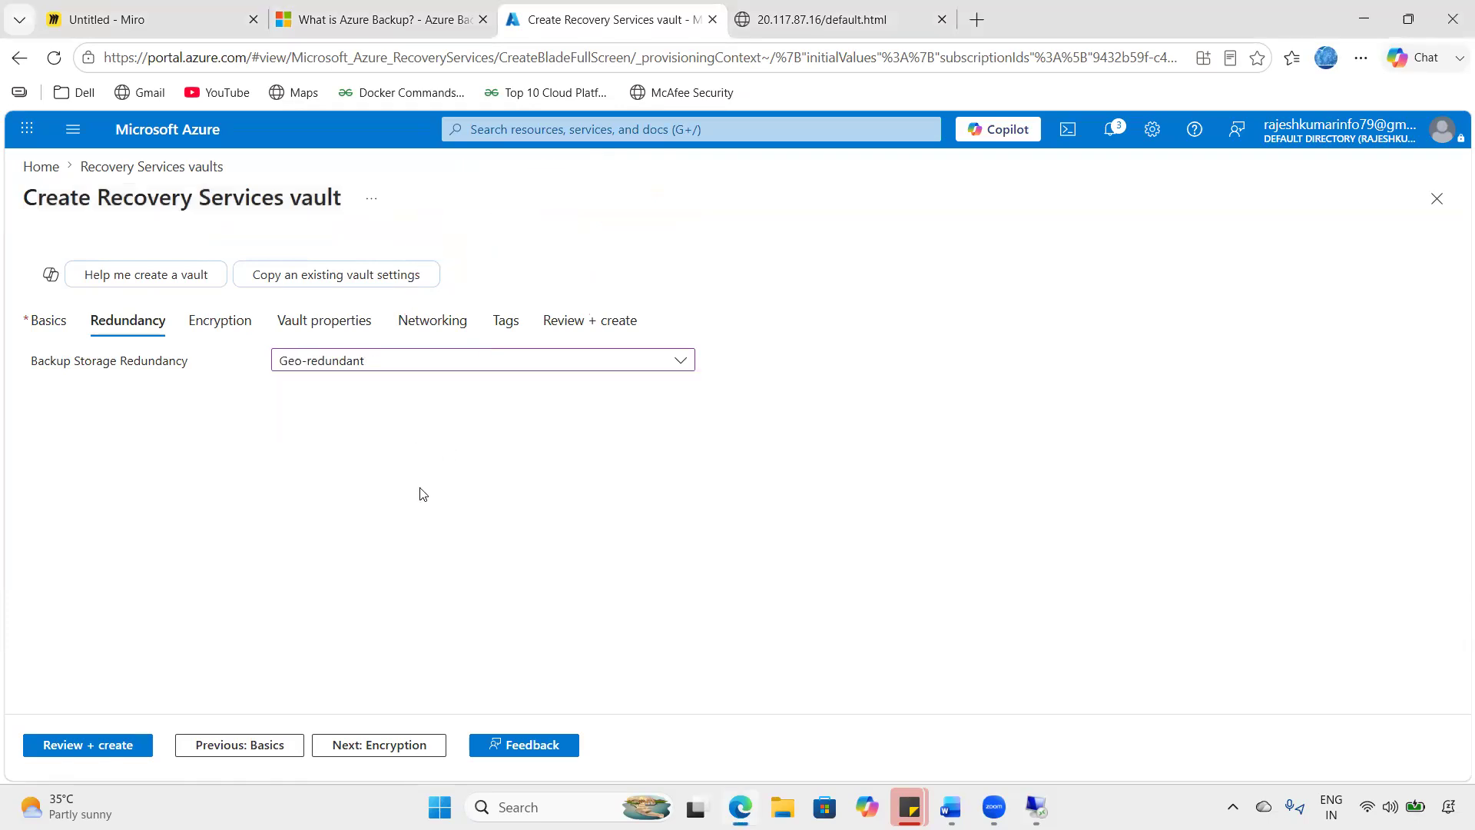
# - Tick the Geo-redundant selection and draw a box labelled UK/S divided into three data copies
pyautogui.click(1047, 120)
pyautogui.moveTo(304, 386); pyautogui.dragTo(373, 356)
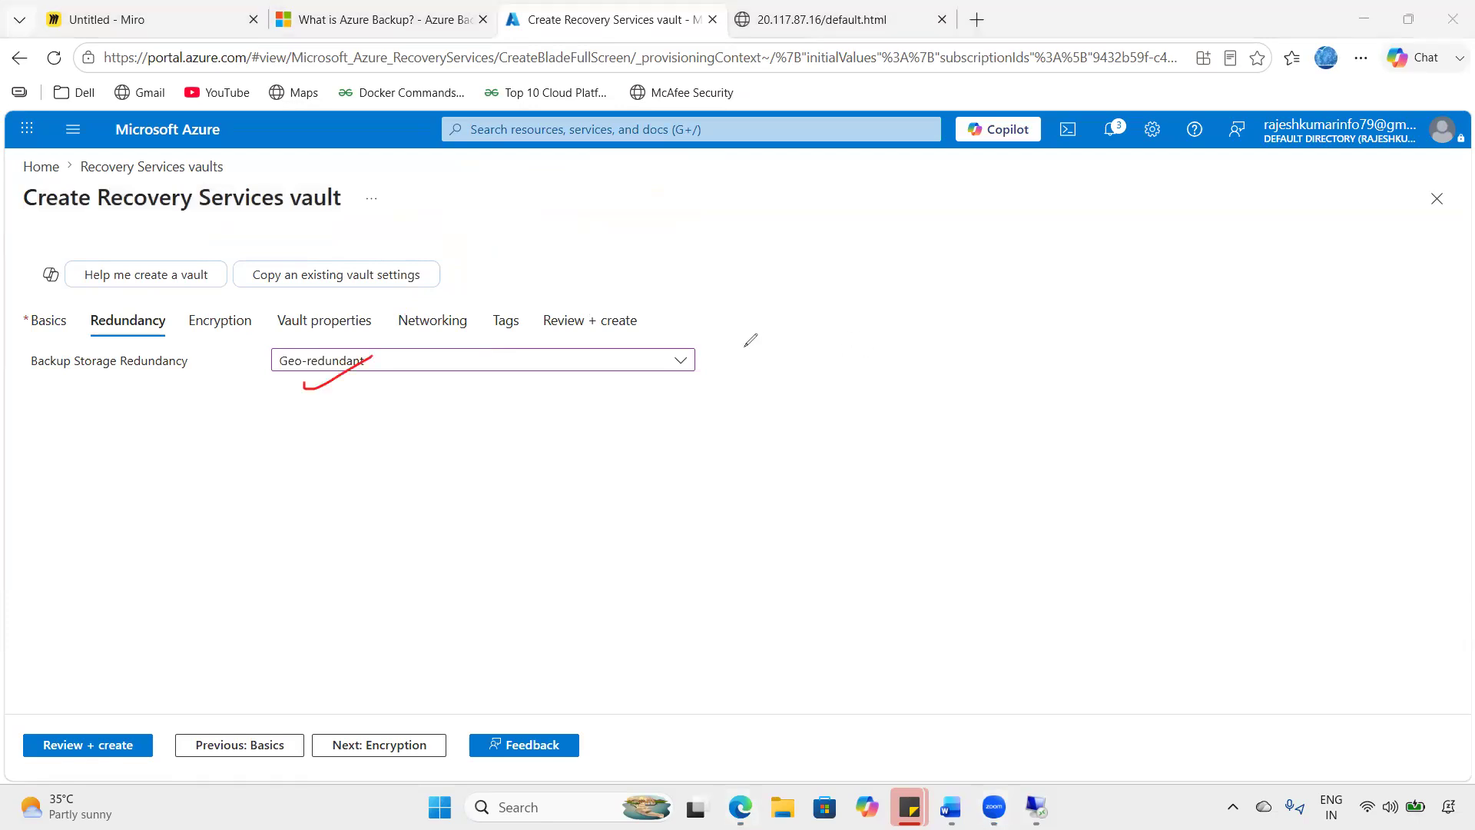
pyautogui.moveTo(735, 419)
pyautogui.mouseDown()
pyautogui.moveTo(736, 478)
pyautogui.moveTo(763, 460)
pyautogui.mouseUp()
pyautogui.moveTo(828, 391)
pyautogui.mouseDown()
pyautogui.moveTo(827, 429)
pyautogui.moveTo(838, 419)
pyautogui.mouseUp()
pyautogui.moveTo(921, 394)
pyautogui.mouseDown()
pyautogui.moveTo(949, 369)
pyautogui.moveTo(921, 394)
pyautogui.mouseUp()
pyautogui.moveTo(676, 400)
pyautogui.mouseDown()
pyautogui.moveTo(971, 461)
pyautogui.moveTo(669, 418)
pyautogui.mouseUp()
pyautogui.moveTo(730, 306); pyautogui.dragTo(806, 294)
pyautogui.moveTo(814, 229)
pyautogui.mouseDown()
pyautogui.moveTo(814, 307)
pyautogui.moveTo(854, 265)
pyautogui.moveTo(845, 278)
pyautogui.mouseUp()
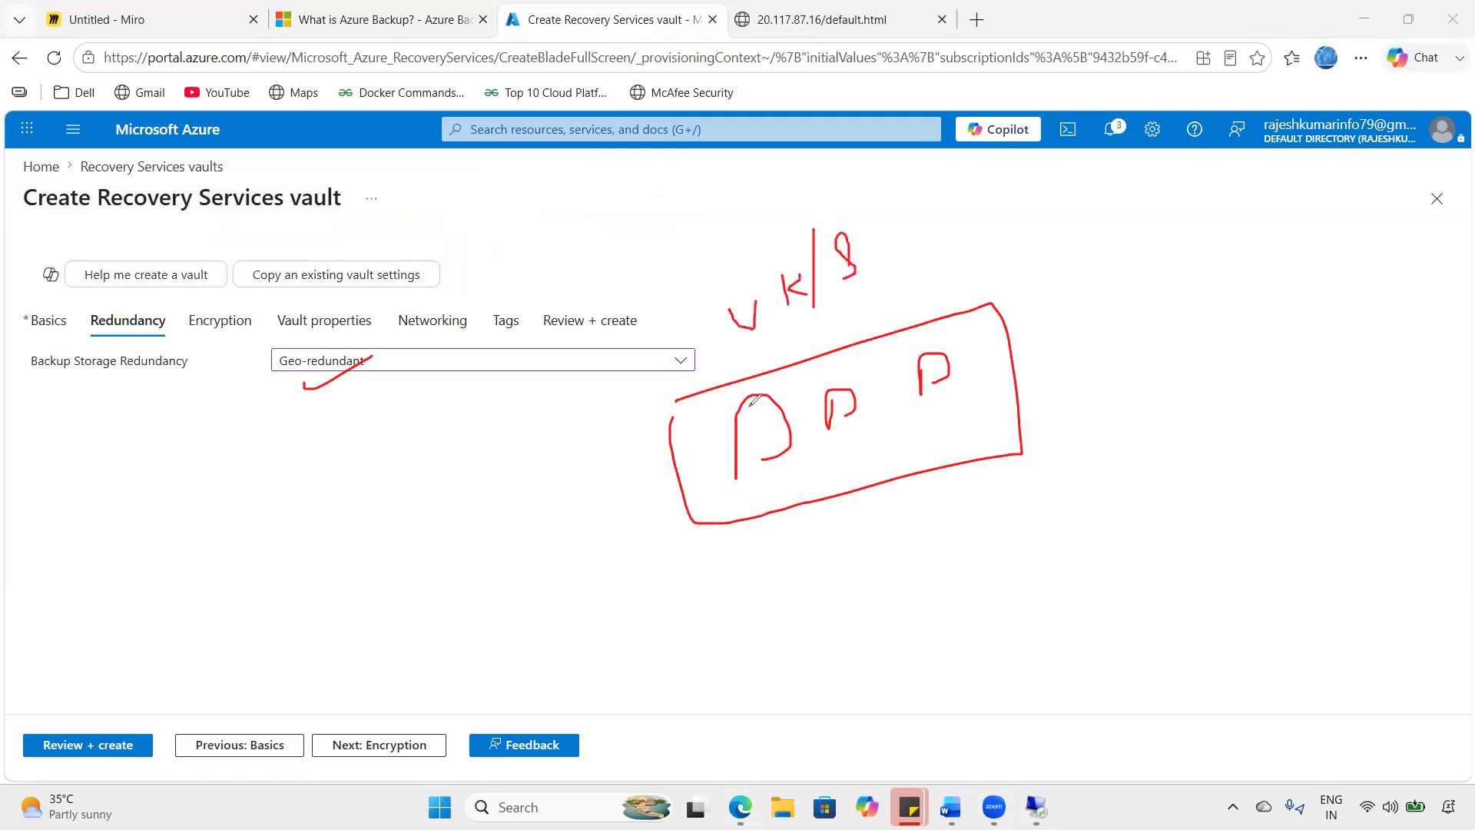
pyautogui.moveTo(802, 351); pyautogui.dragTo(816, 476)
pyautogui.moveTo(874, 354); pyautogui.dragTo(896, 474)
# - Draw a second, smaller box labelled UK/W containing three data copies beside the UK/S box
pyautogui.moveTo(1113, 209)
pyautogui.mouseDown()
pyautogui.moveTo(1126, 242)
pyautogui.moveTo(1145, 204)
pyautogui.moveTo(1196, 224)
pyautogui.moveTo(1199, 176)
pyautogui.mouseUp()
pyautogui.moveTo(1215, 196)
pyautogui.mouseDown()
pyautogui.moveTo(1244, 211)
pyautogui.moveTo(1248, 192)
pyautogui.mouseUp()
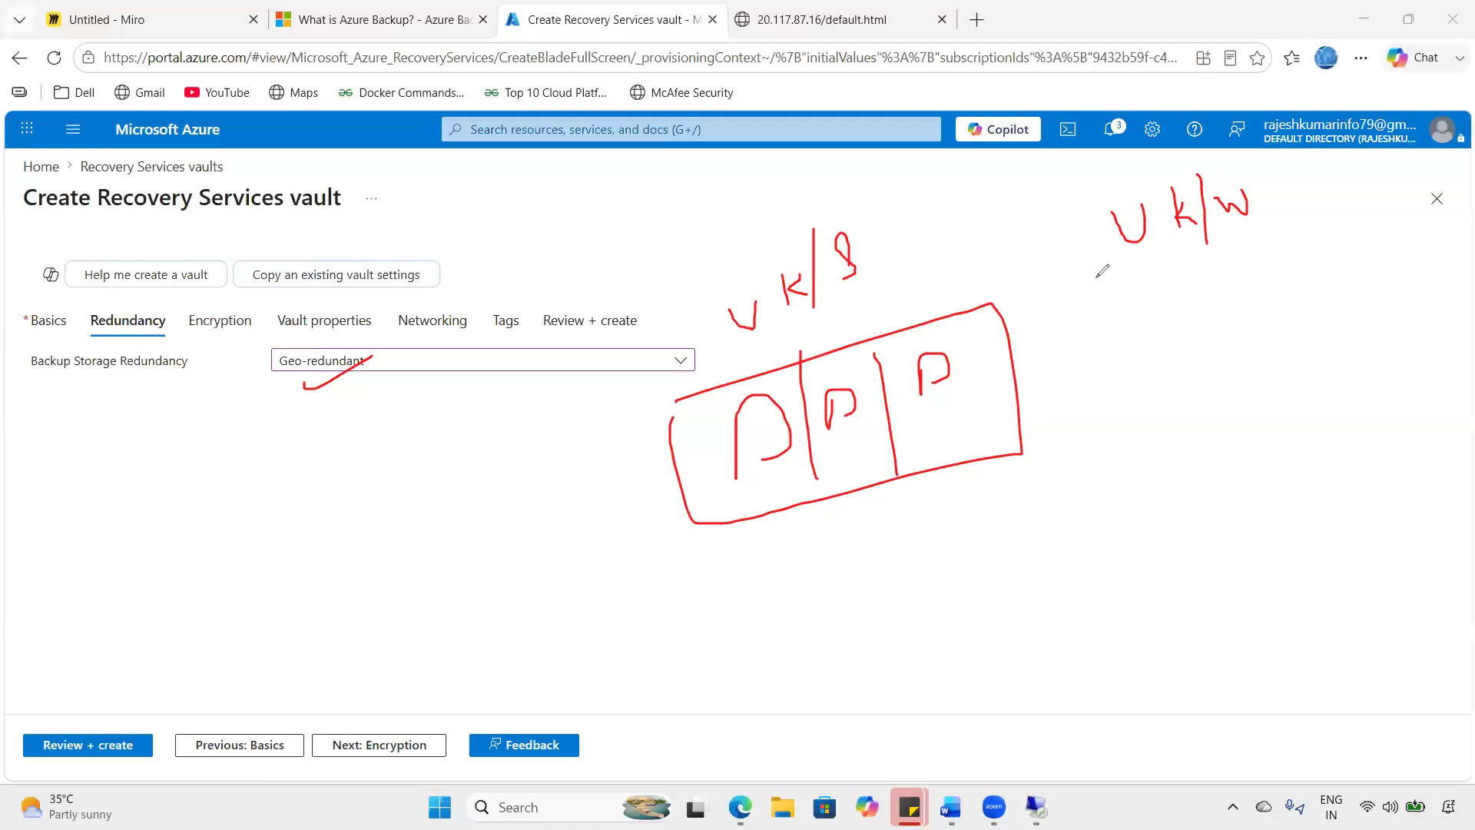
pyautogui.moveTo(1142, 311)
pyautogui.mouseDown()
pyautogui.moveTo(1158, 384)
pyautogui.moveTo(1352, 338)
pyautogui.moveTo(1158, 382)
pyautogui.moveTo(1196, 332)
pyautogui.moveTo(1311, 326)
pyautogui.mouseUp()
pyautogui.moveTo(1311, 310); pyautogui.dragTo(1300, 332)
pyautogui.moveTo(1205, 357); pyautogui.dragTo(1251, 349)
pyautogui.click(1257, 346)
pyautogui.click(1324, 336)
# - Cross out the UK/S box with two long strokes and underline and circle its label
pyautogui.moveTo(731, 275); pyautogui.dragTo(917, 461)
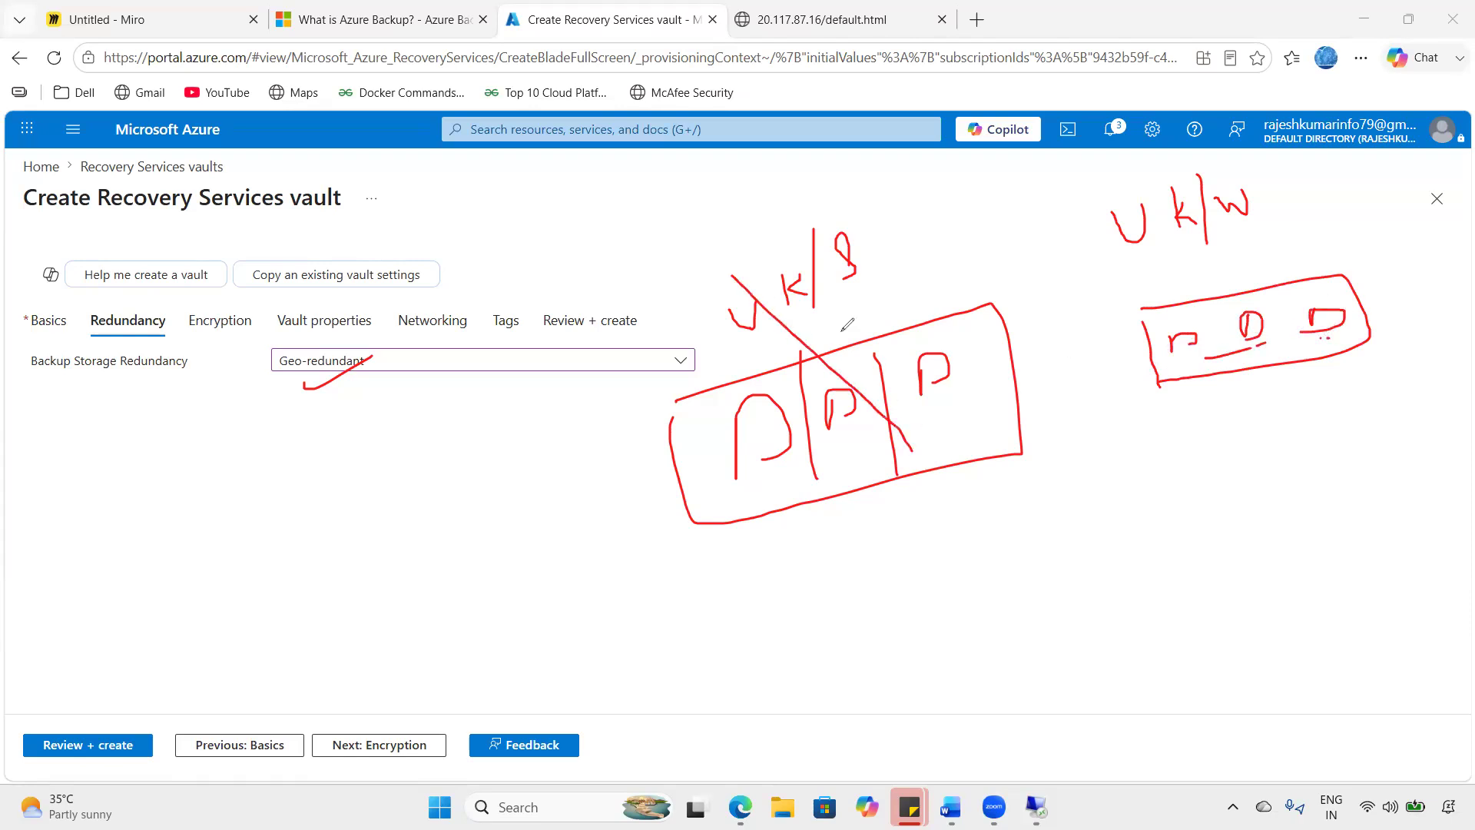
pyautogui.moveTo(820, 252); pyautogui.dragTo(764, 572)
pyautogui.moveTo(722, 326)
pyautogui.mouseDown()
pyautogui.moveTo(867, 253)
pyautogui.moveTo(699, 286)
pyautogui.moveTo(764, 330)
pyautogui.mouseUp()
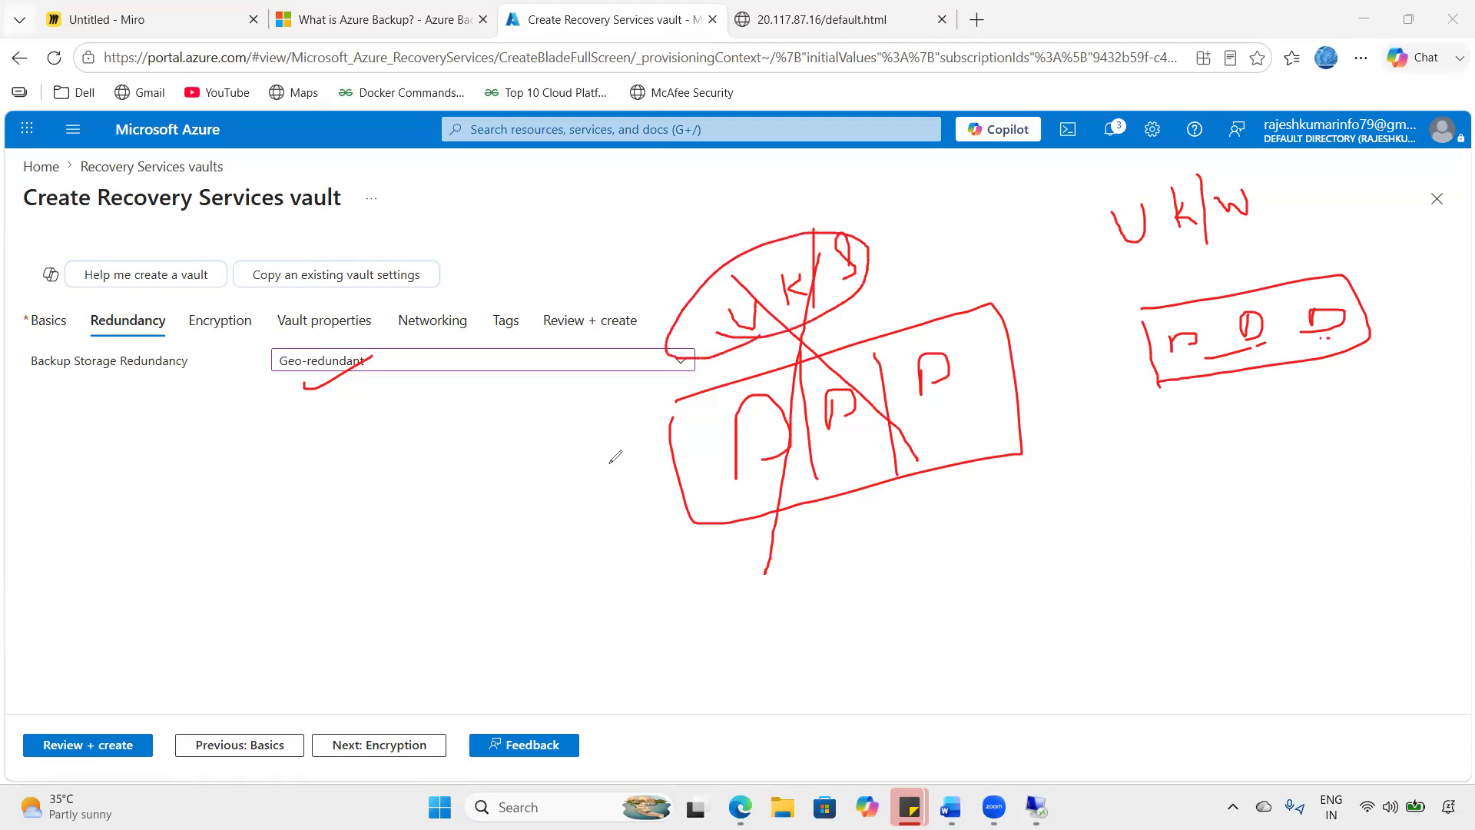
# - Tick the UK/S box, underline its data copies and the UK/W label, and draw an arrow from UK/S to UK/W
pyautogui.moveTo(606, 464); pyautogui.dragTo(685, 421)
pyautogui.moveTo(735, 480); pyautogui.dragTo(953, 429)
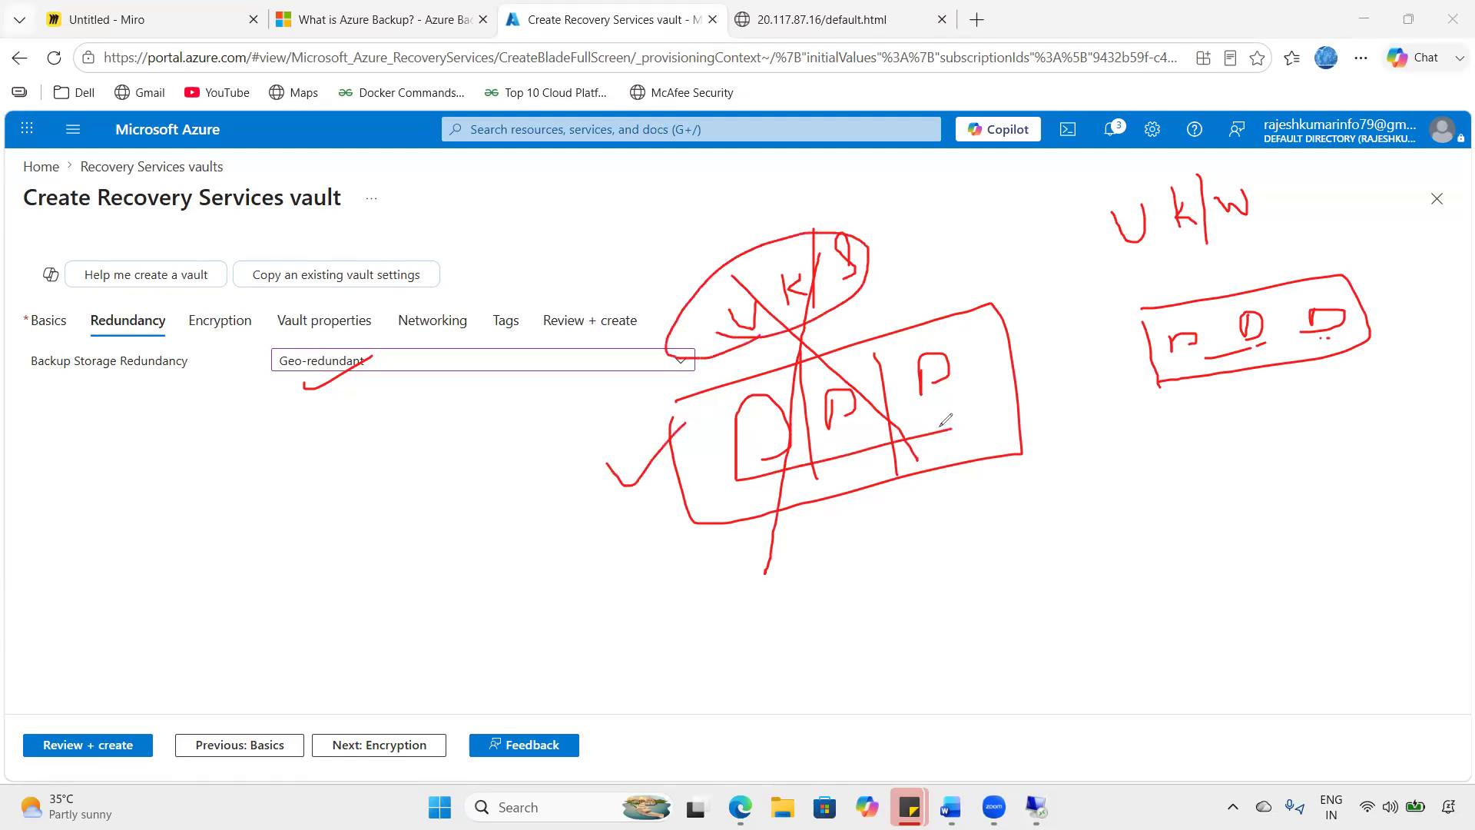
pyautogui.moveTo(1284, 224); pyautogui.dragTo(1118, 260)
pyautogui.moveTo(952, 315)
pyautogui.mouseDown()
pyautogui.moveTo(1114, 268)
pyautogui.moveTo(1120, 294)
pyautogui.moveTo(1085, 305)
pyautogui.mouseUp()
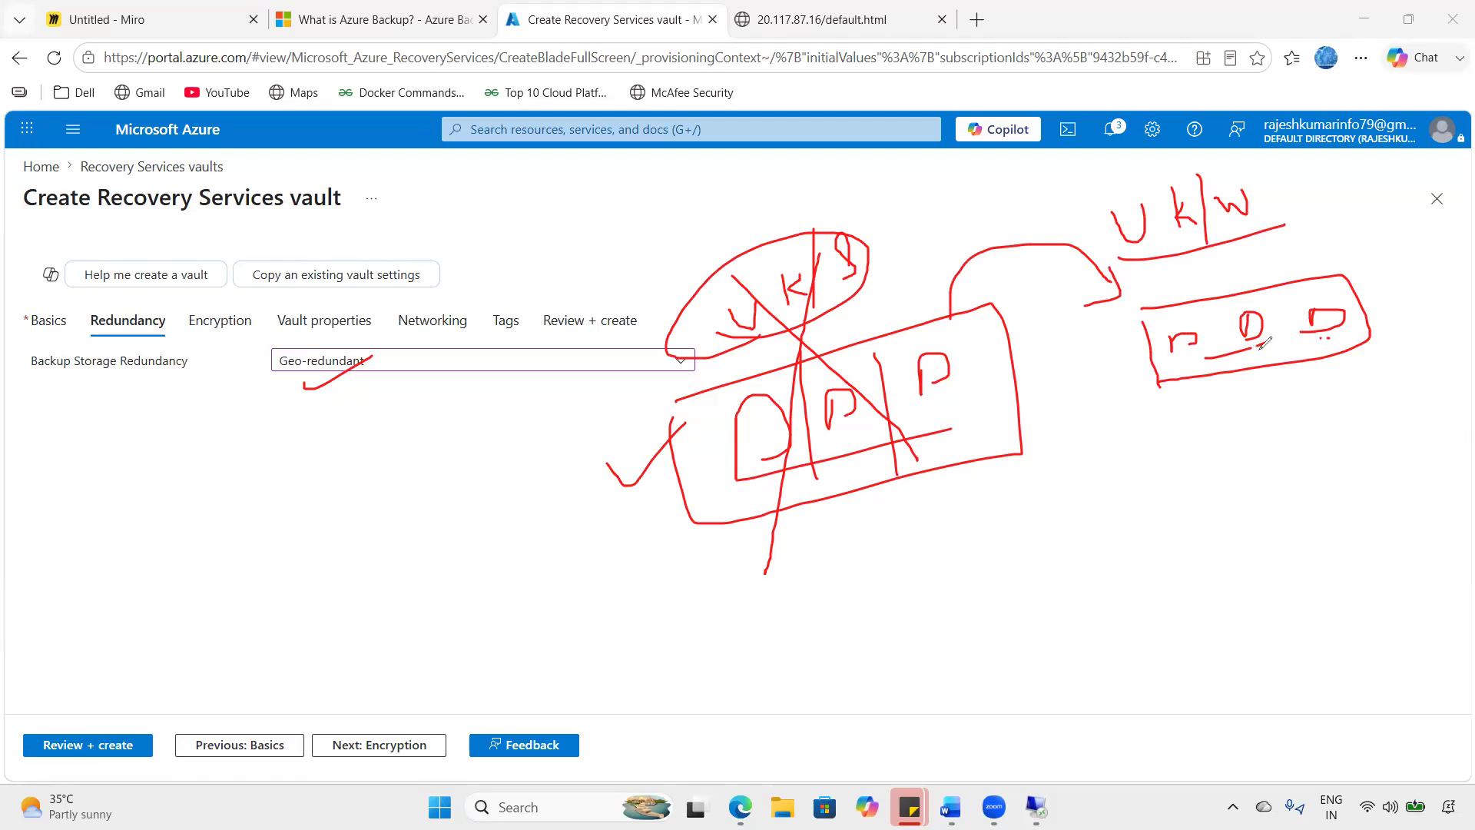
pyautogui.moveTo(341, 245); pyautogui.dragTo(459, 171)
# - Compare the Locally-redundant and Geo-redundant choices for Backup Storage Redundancy, leaving Geo-redundant selected
pyautogui.click(326, 368)
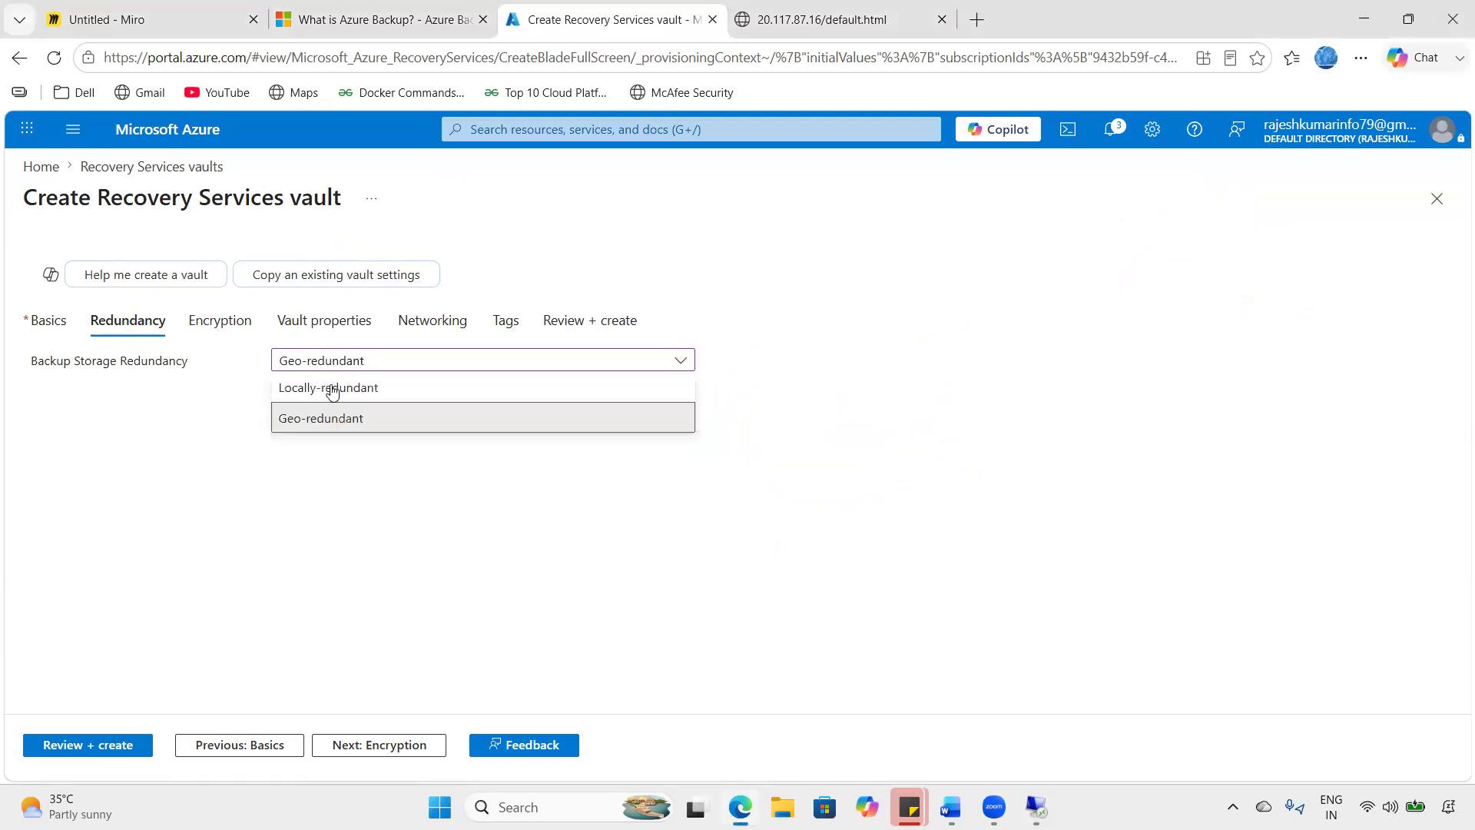
pyautogui.click(320, 421)
pyautogui.click(329, 367)
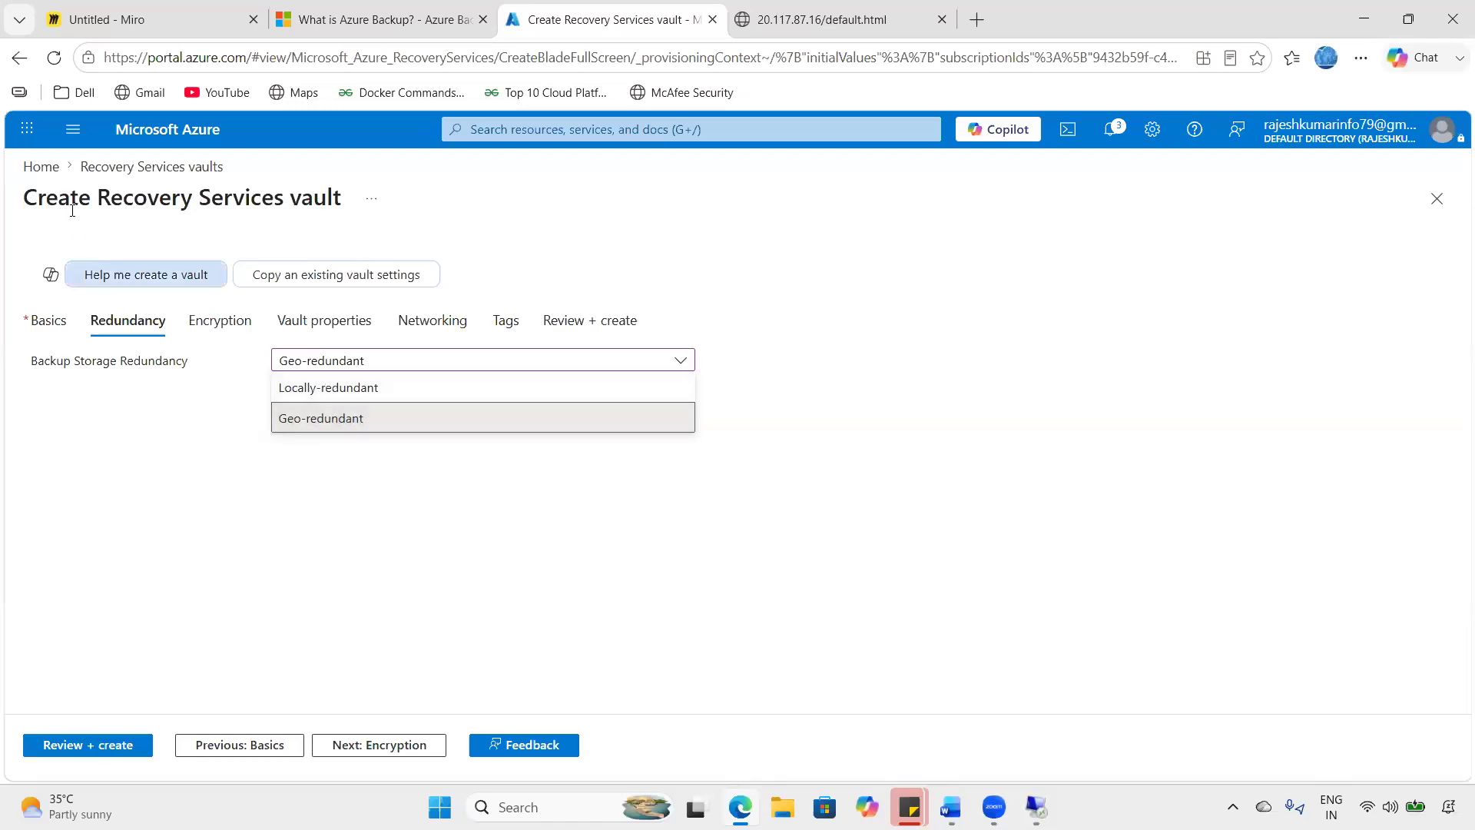
pyautogui.moveTo(44, 197); pyautogui.dragTo(354, 200)
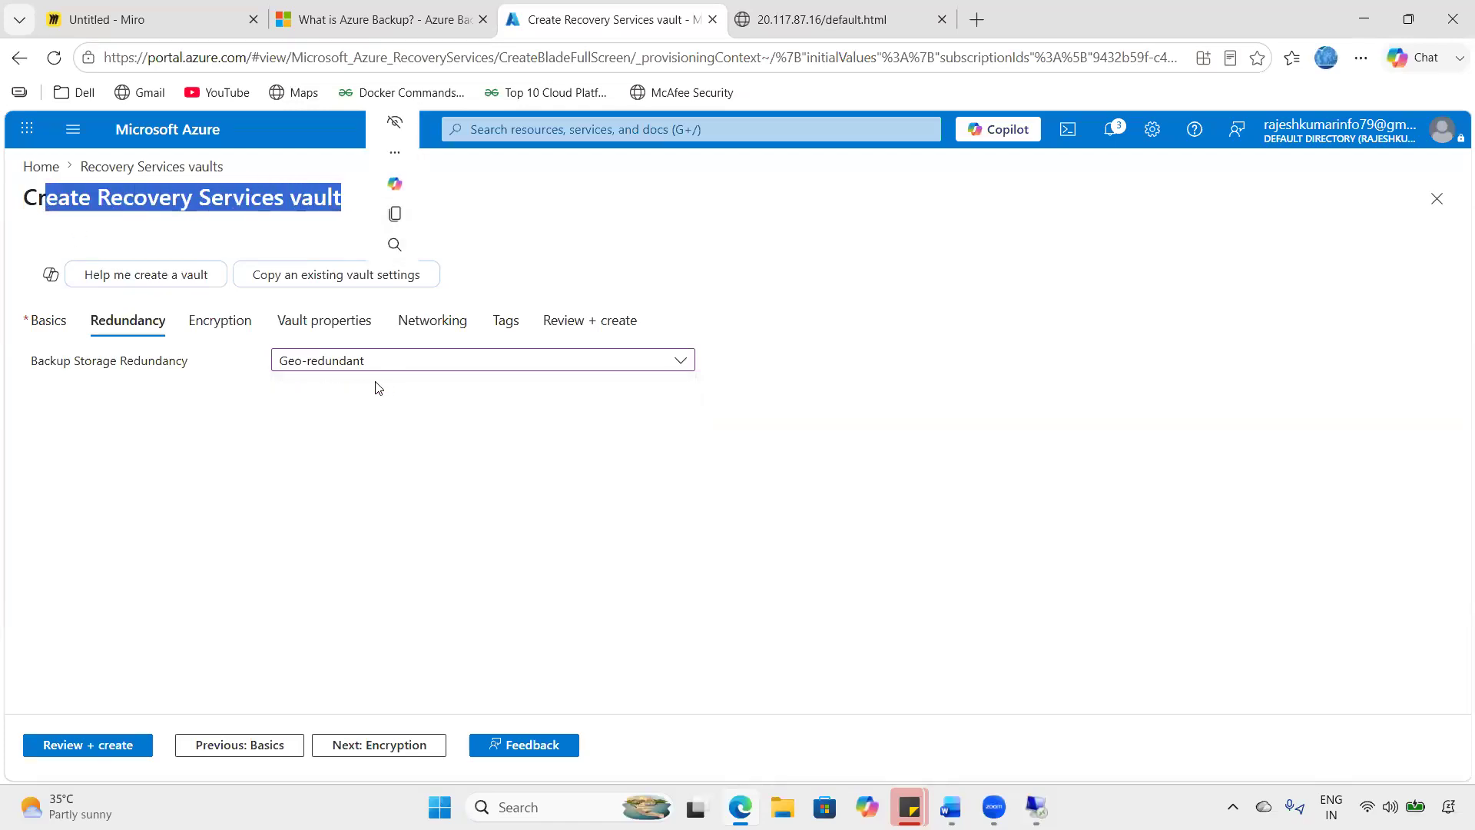
pyautogui.click(345, 361)
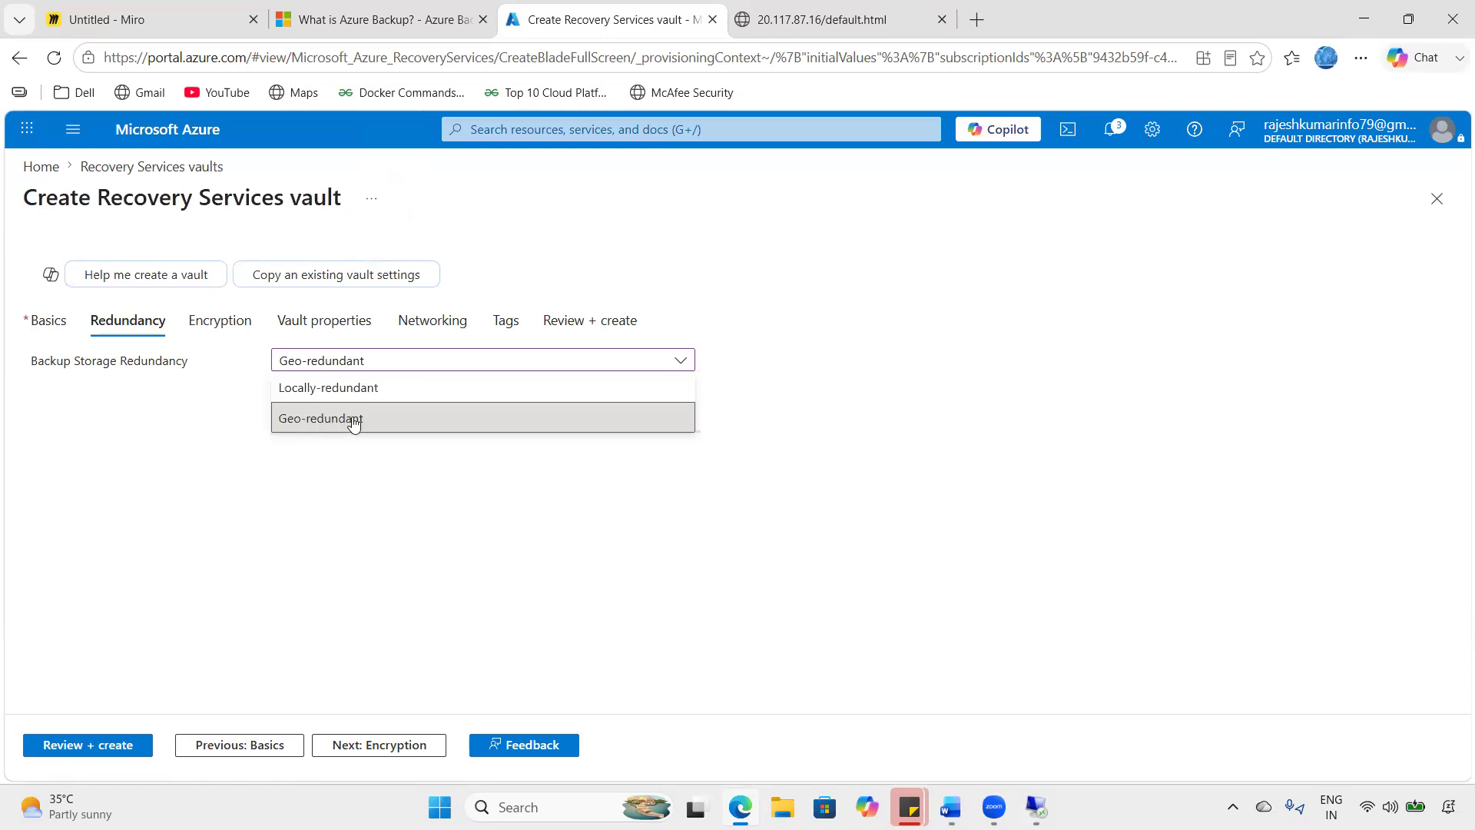
pyautogui.click(339, 390)
pyautogui.click(346, 363)
pyautogui.click(354, 420)
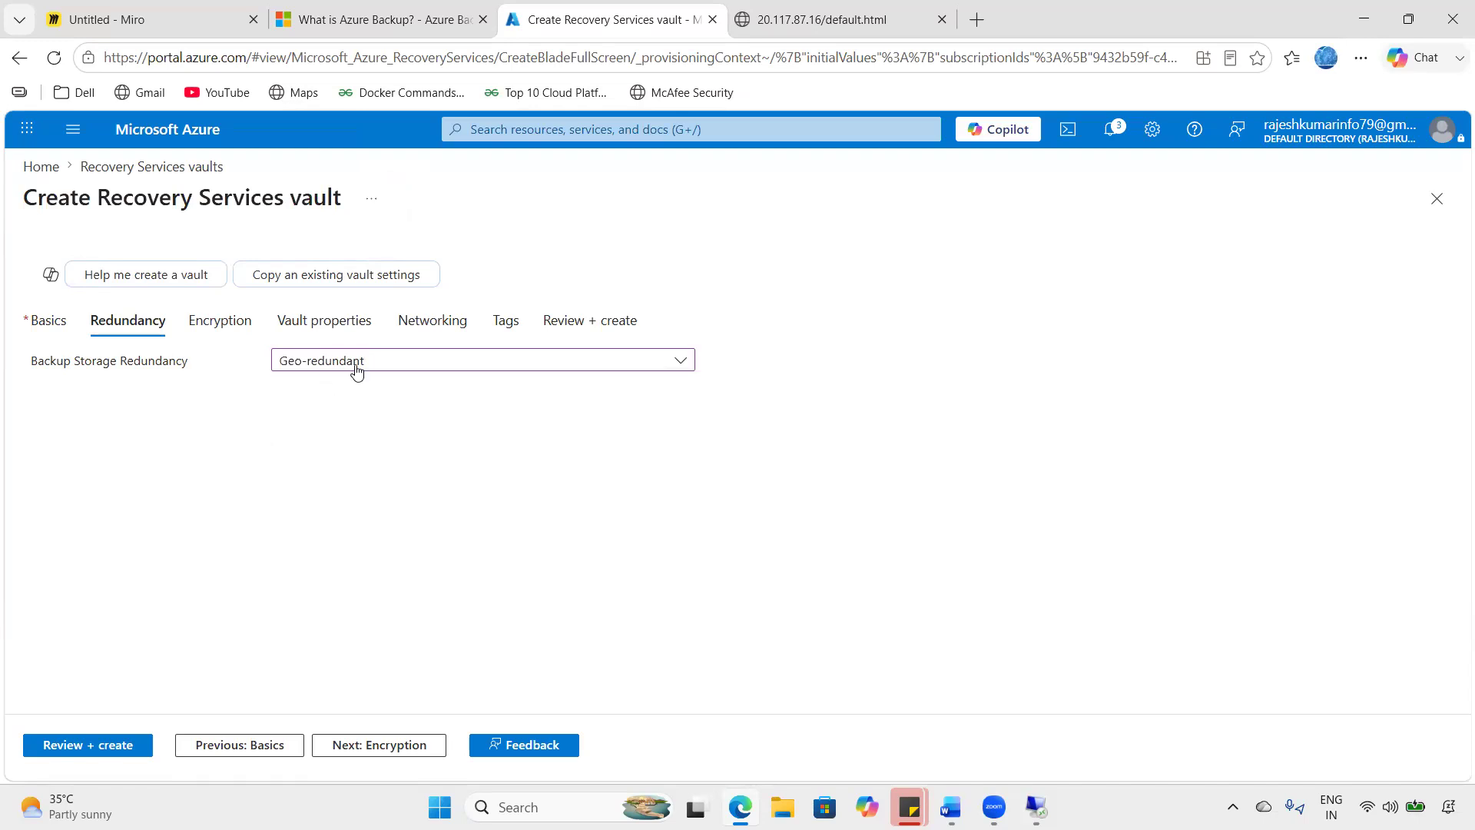
pyautogui.moveTo(378, 362); pyautogui.dragTo(300, 386)
pyautogui.click(352, 368)
pyautogui.click(362, 414)
pyautogui.moveTo(374, 364); pyautogui.dragTo(266, 363)
pyautogui.click(320, 434)
# - Review the vault's encryption settings, keep the default Microsoft-managed key, and continue to the vault properties
pyautogui.click(366, 755)
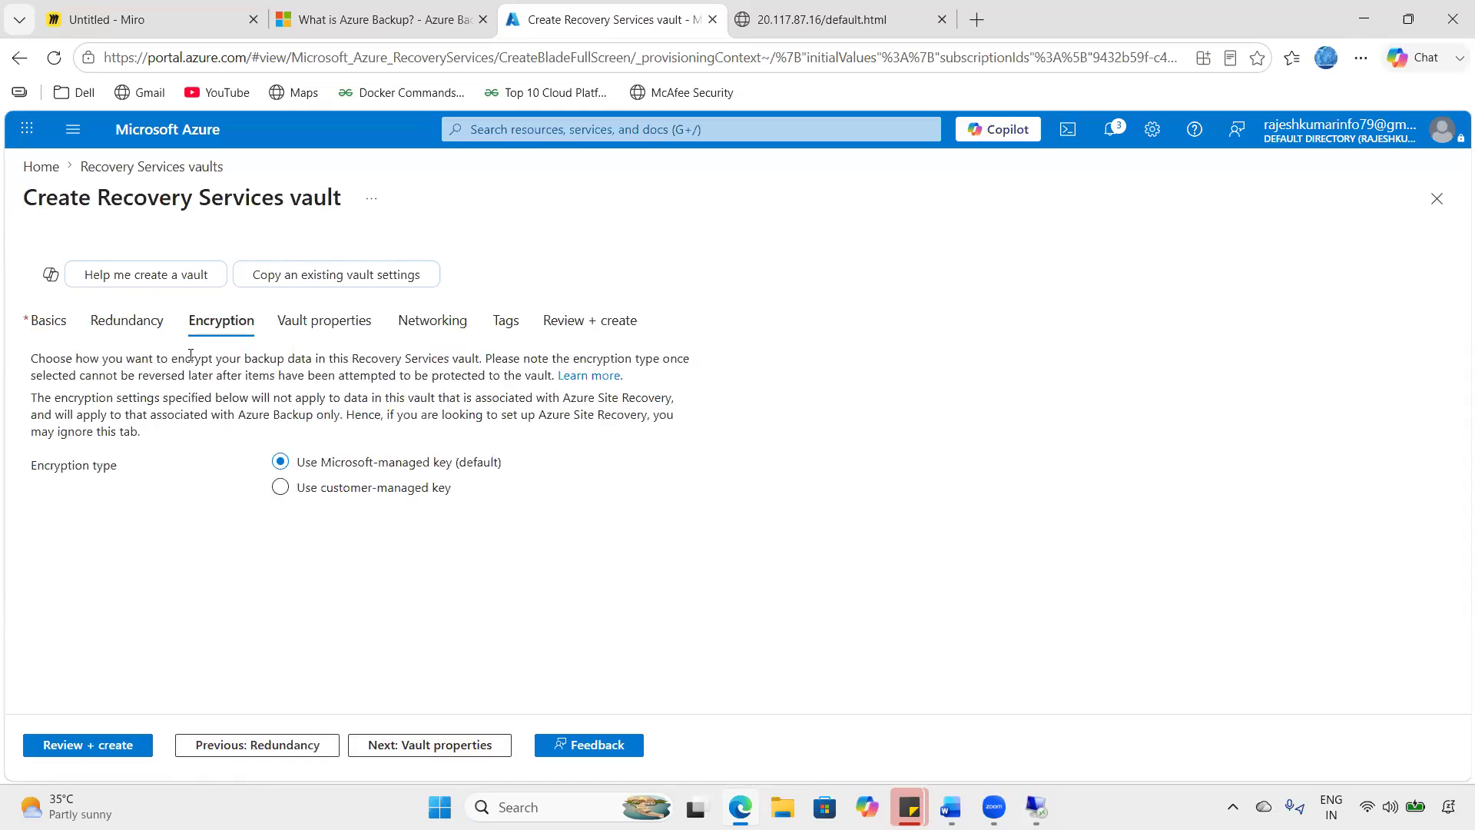
pyautogui.moveTo(46, 359); pyautogui.dragTo(686, 441)
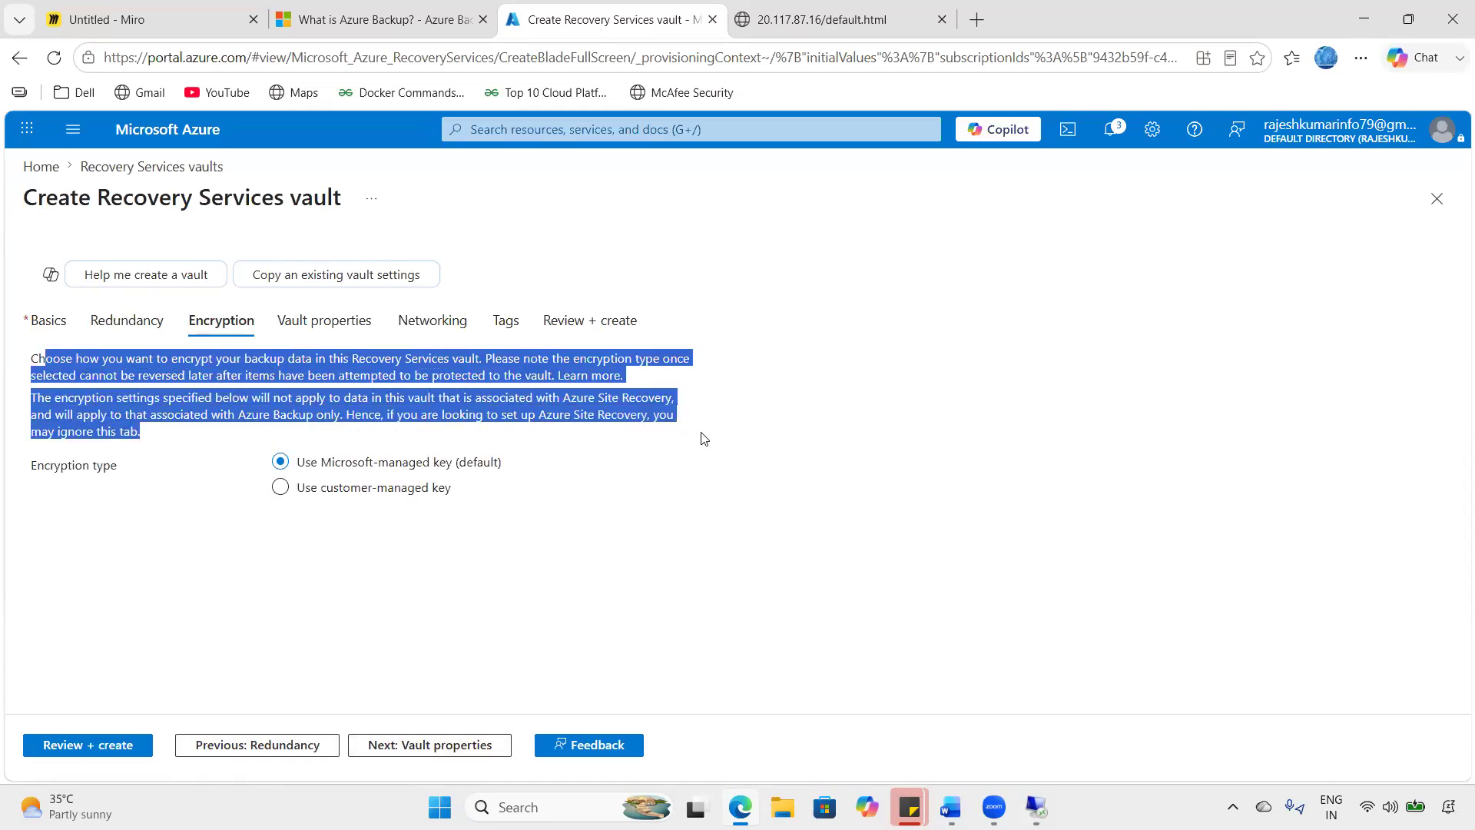
pyautogui.moveTo(195, 198); pyautogui.dragTo(377, 196)
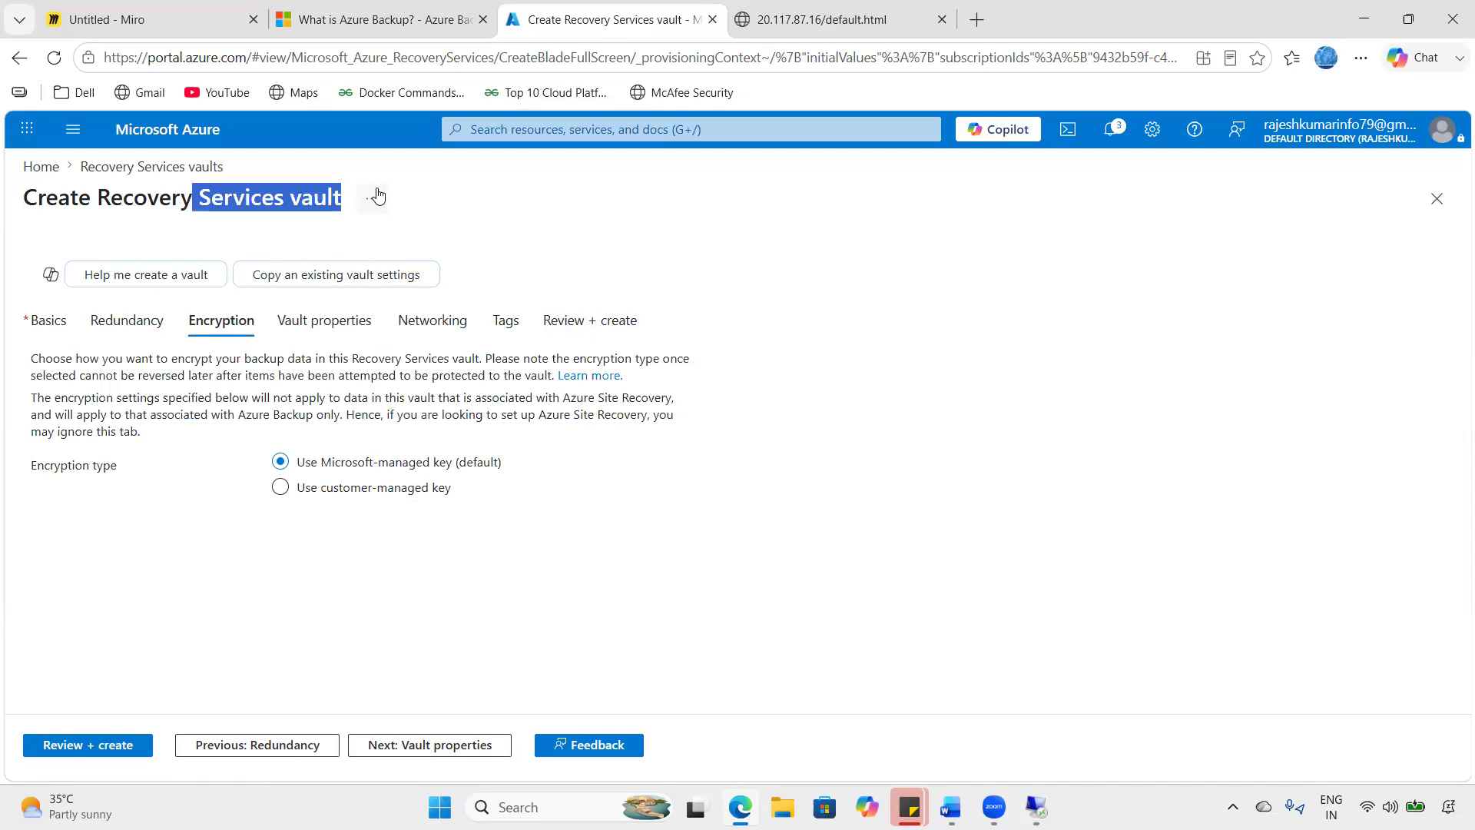
pyautogui.moveTo(63, 320); pyautogui.dragTo(594, 415)
pyautogui.click(697, 570)
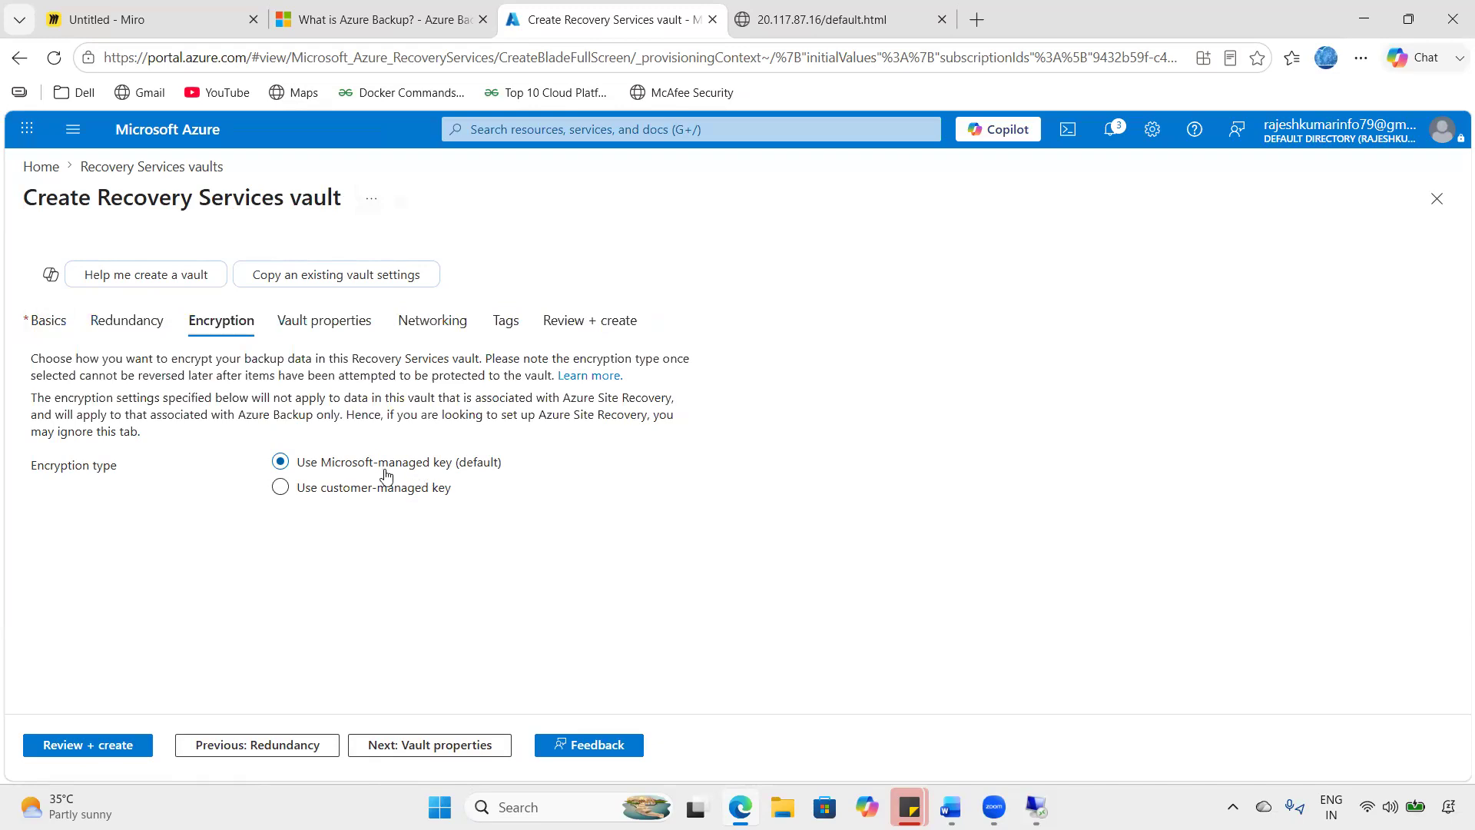
pyautogui.moveTo(503, 463); pyautogui.dragTo(274, 461)
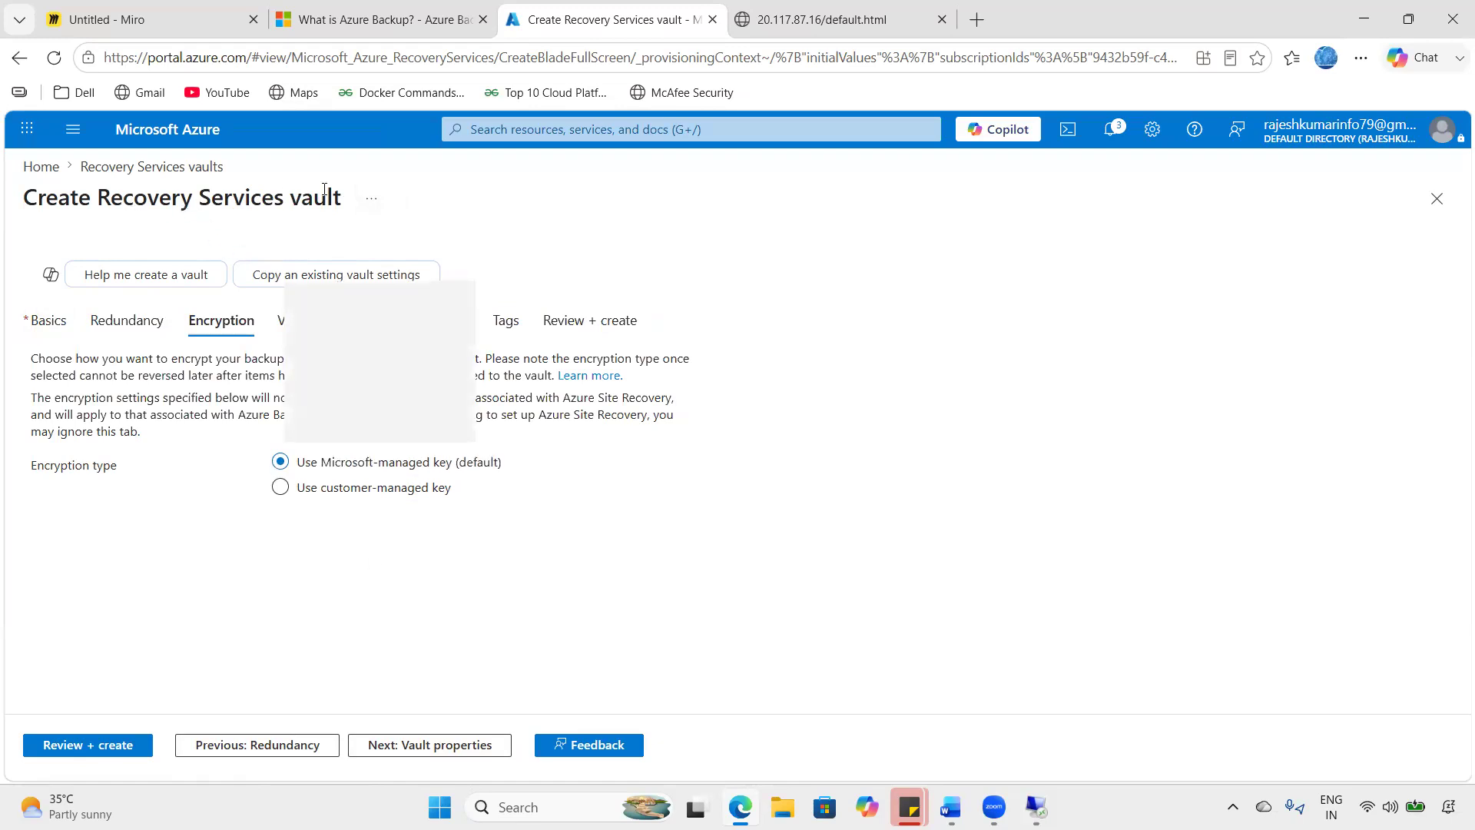
pyautogui.moveTo(133, 197); pyautogui.dragTo(355, 200)
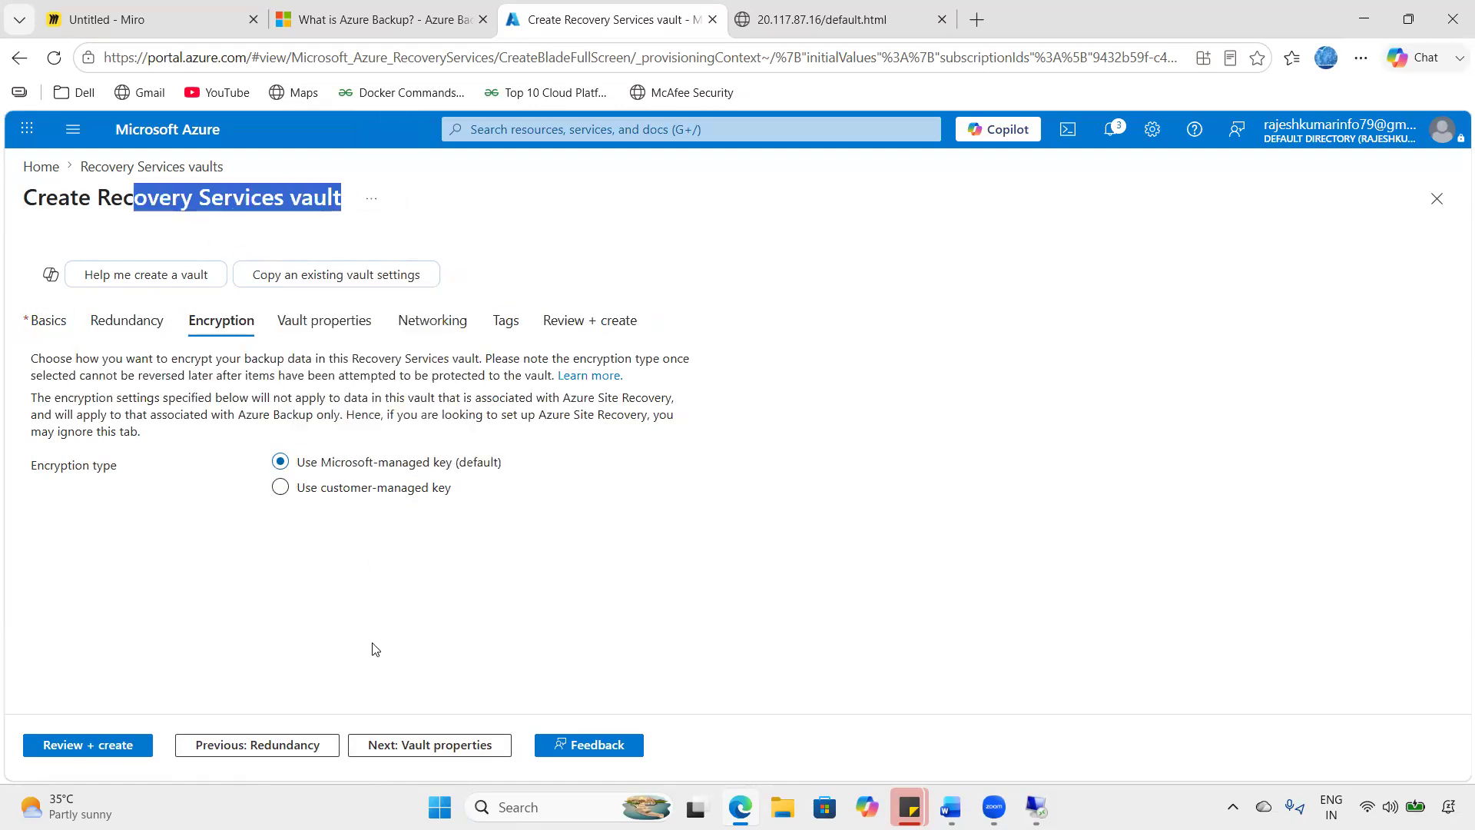
pyautogui.click(412, 749)
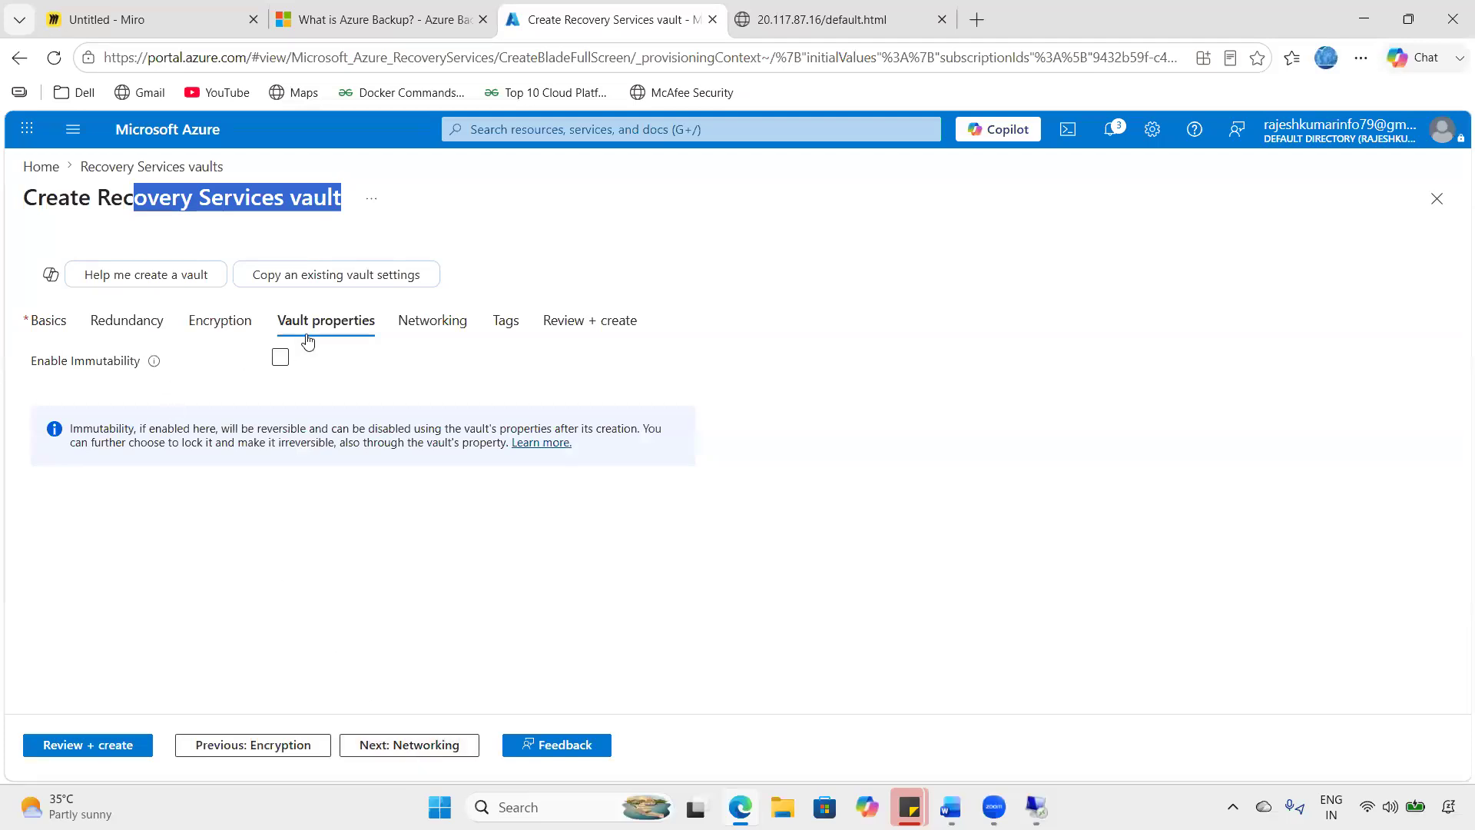
# - Examine the Enable Immutability option in the vault properties, circling it with the annotation pen and keeping immutability disabled
pyautogui.moveTo(30, 360); pyautogui.dragTo(142, 366)
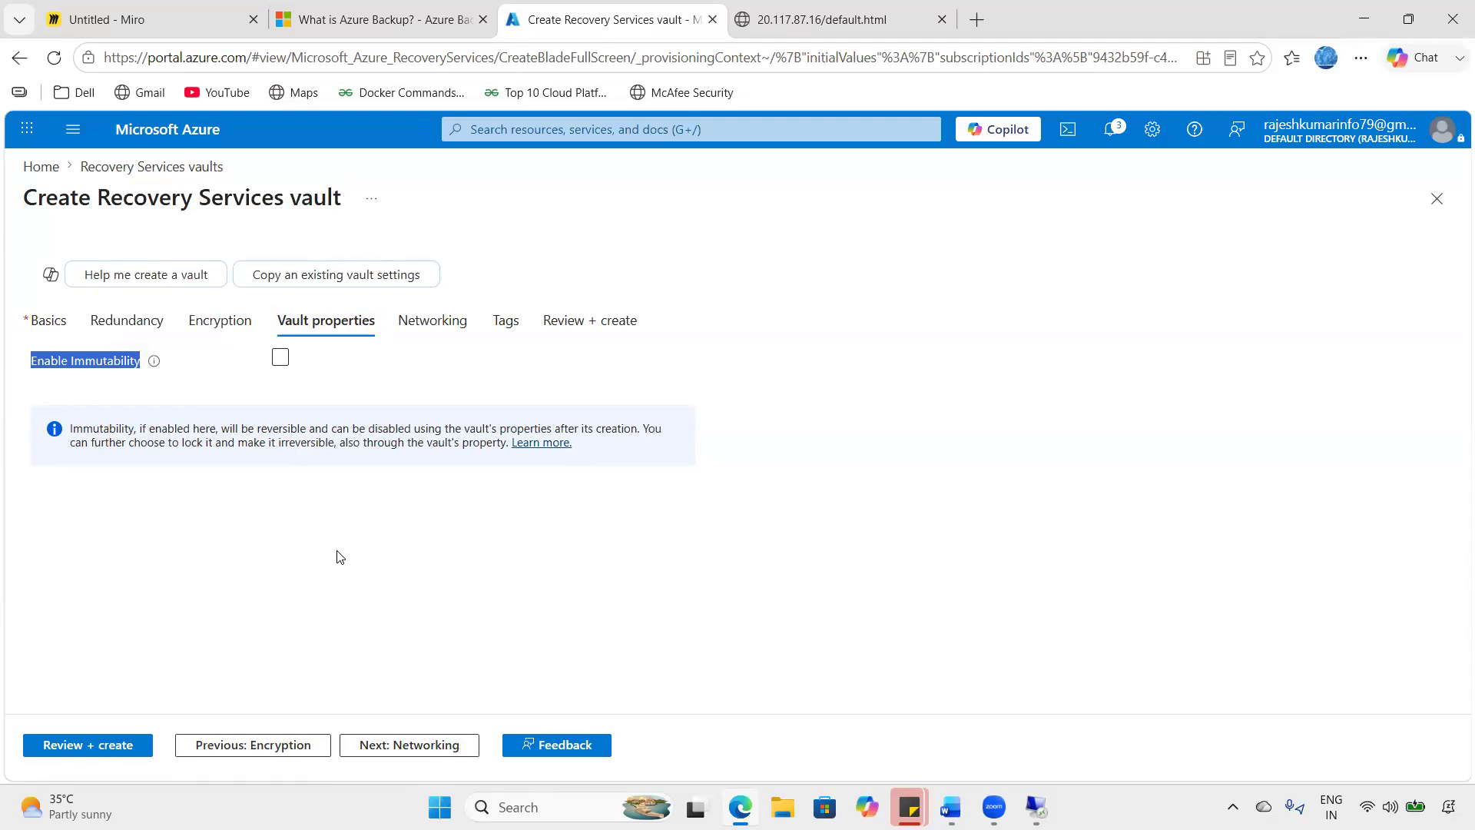
pyautogui.click(1122, 127)
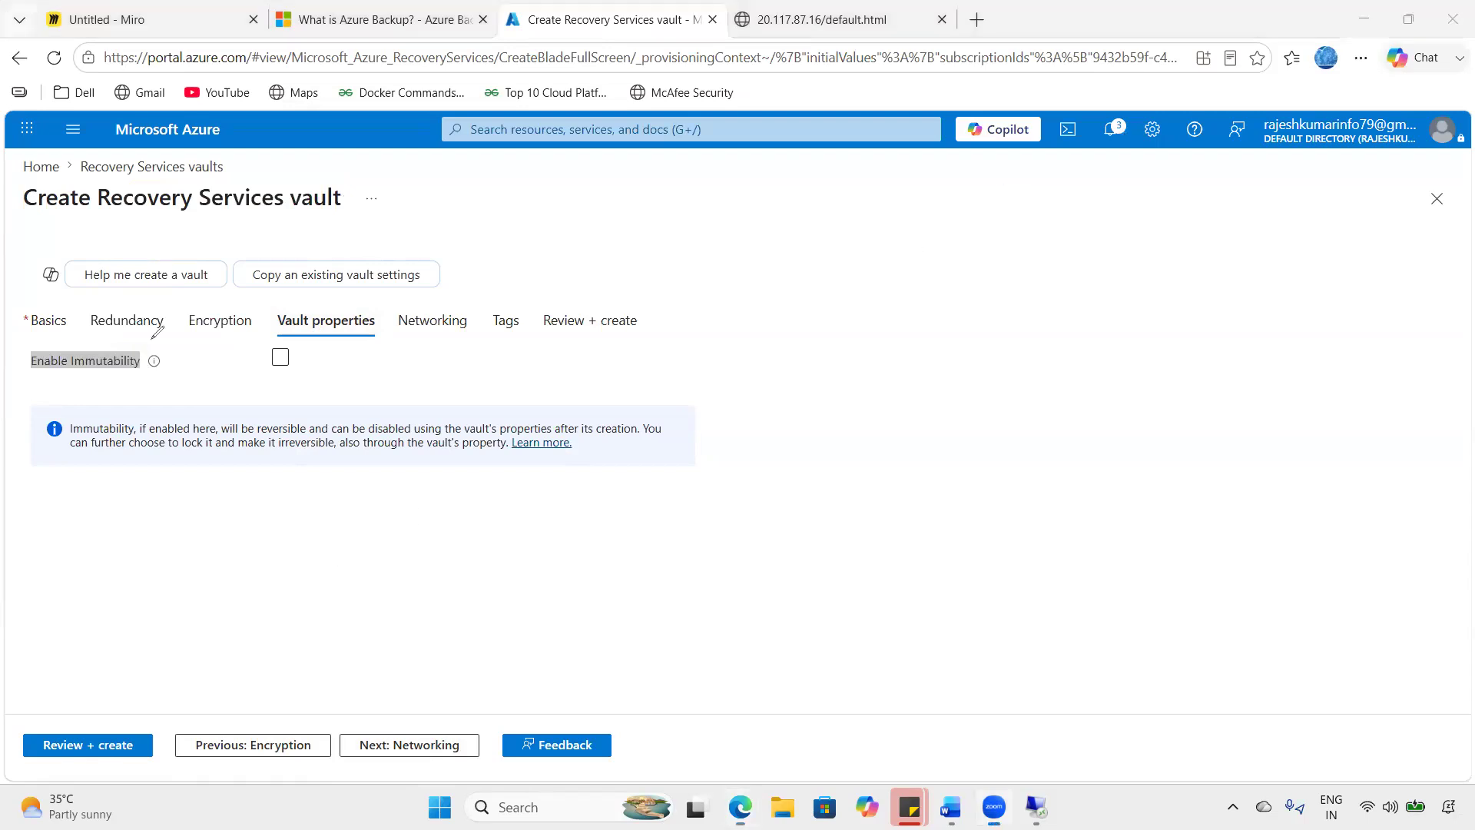
pyautogui.moveTo(108, 369)
pyautogui.mouseDown()
pyautogui.moveTo(143, 352)
pyautogui.moveTo(61, 350)
pyautogui.moveTo(77, 388)
pyautogui.moveTo(149, 354)
pyautogui.mouseUp()
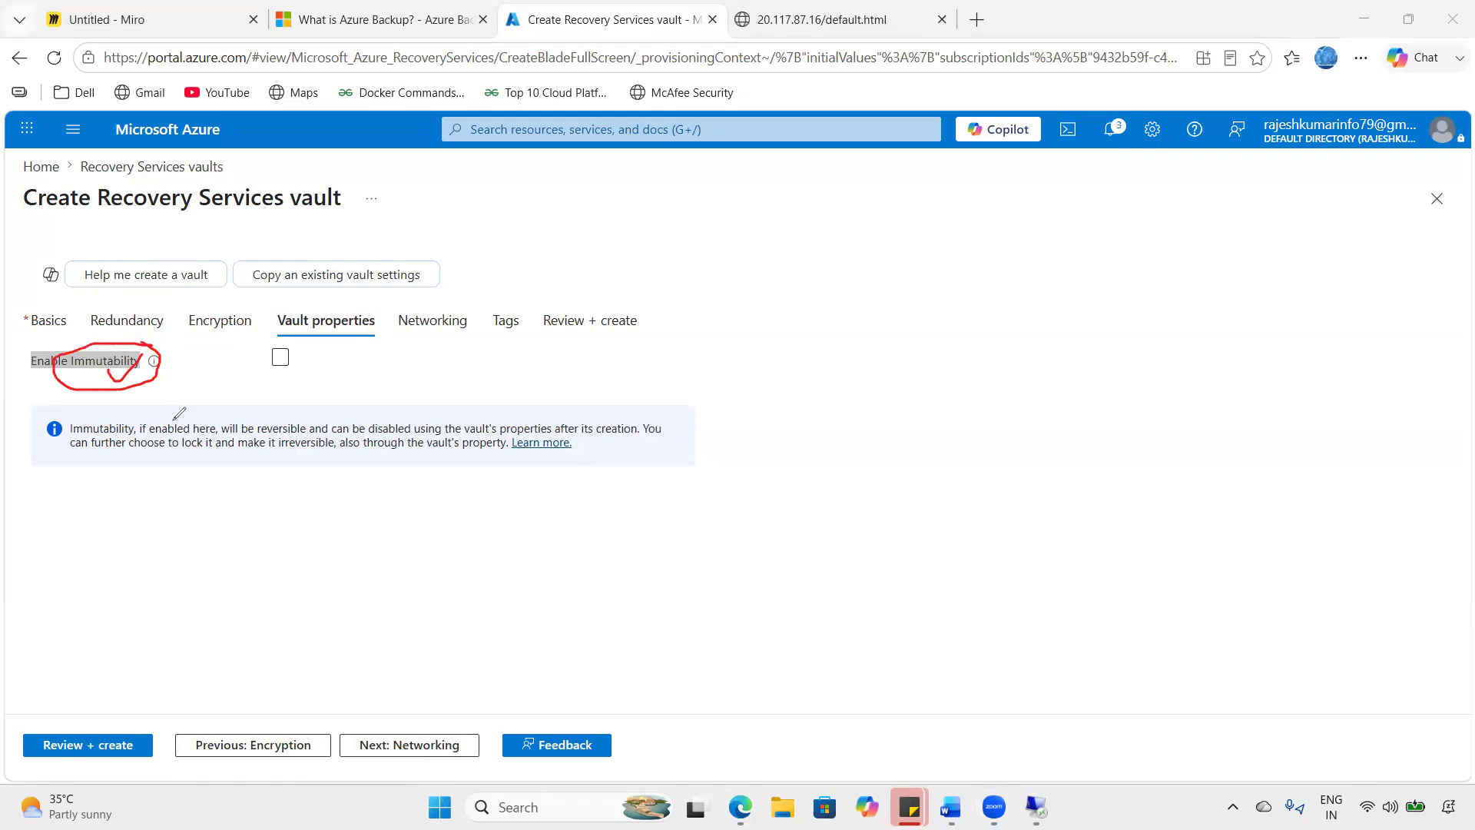
pyautogui.press('Escape')
pyautogui.click(278, 366)
pyautogui.click(278, 365)
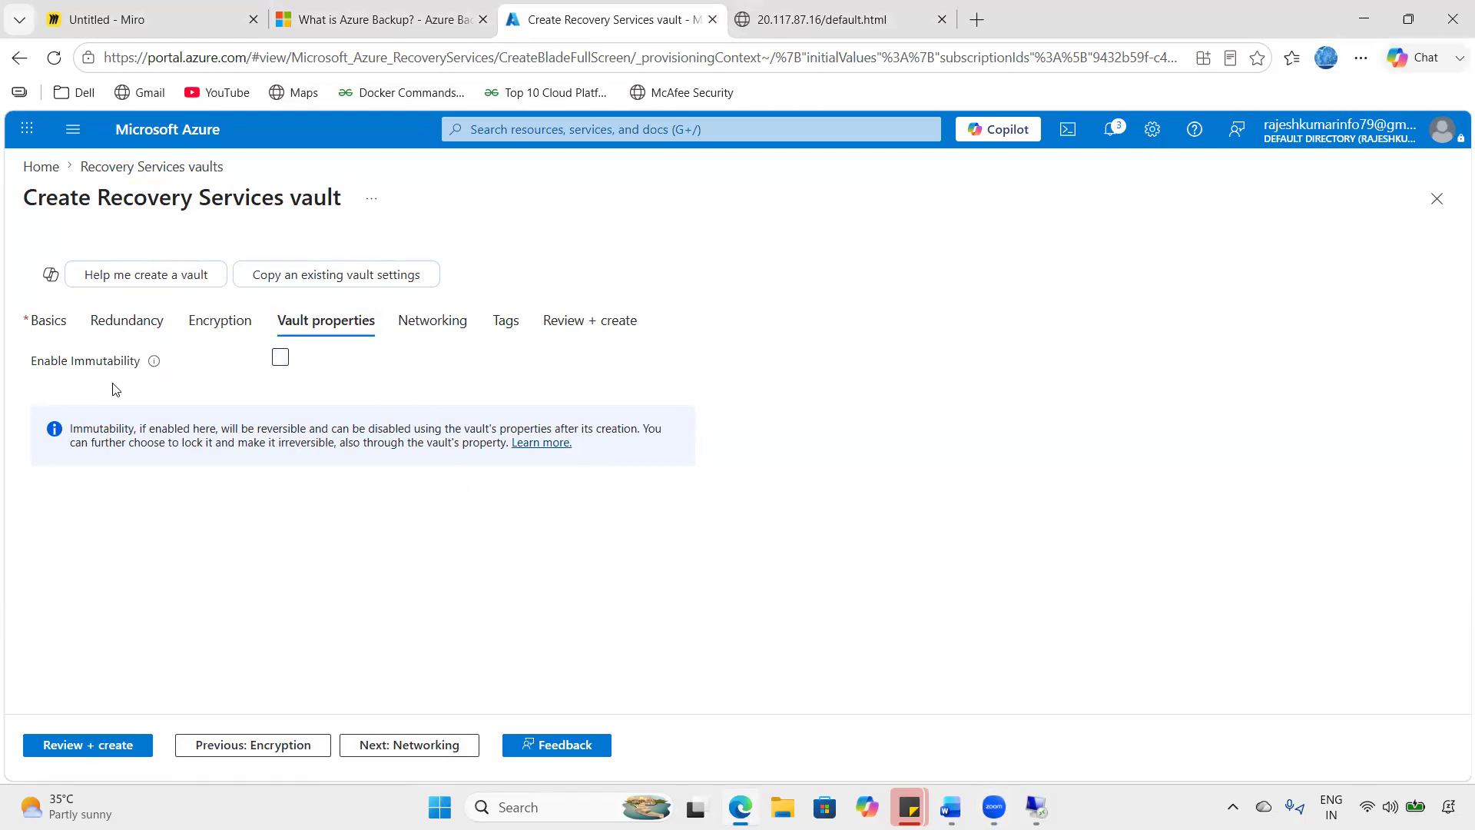
pyautogui.moveTo(29, 364); pyautogui.dragTo(140, 364)
# - Compare the networking connectivity methods for the vault and keep public access allowed from all networks
pyautogui.click(428, 744)
pyautogui.moveTo(80, 389); pyautogui.dragTo(181, 384)
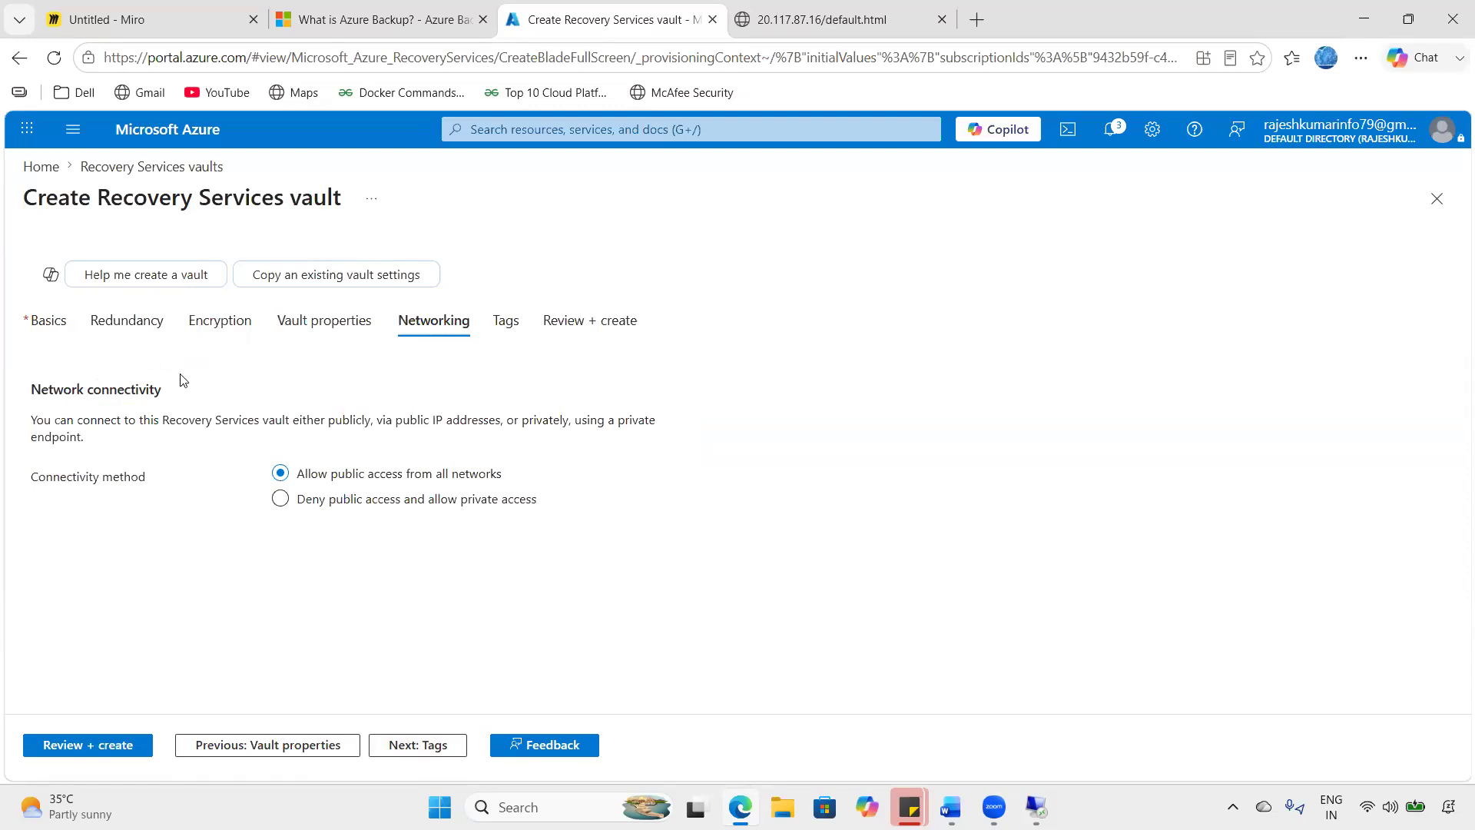
pyautogui.moveTo(511, 474); pyautogui.dragTo(333, 454)
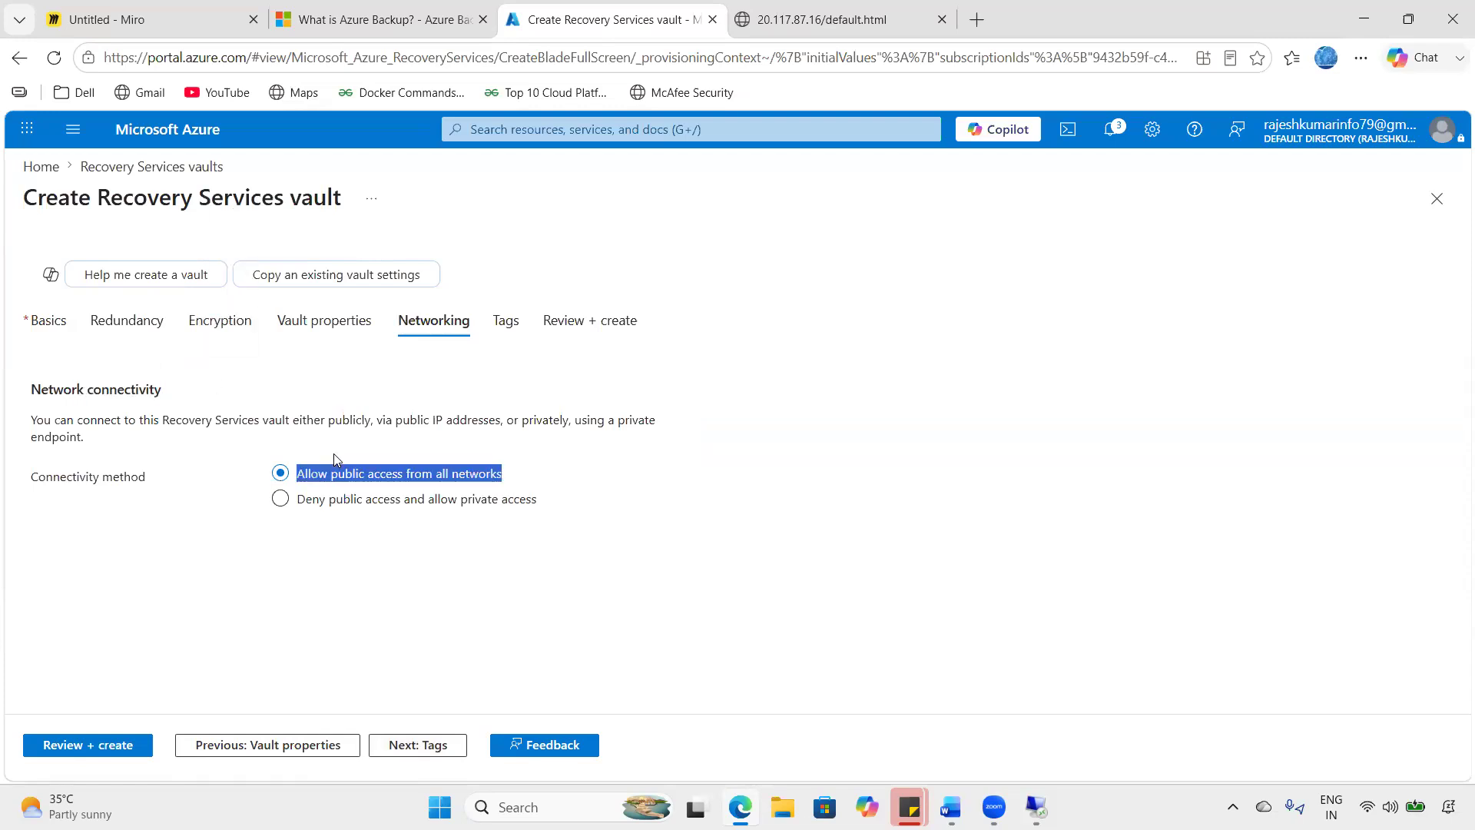
pyautogui.click(371, 500)
pyautogui.scroll(-1, 234, 628)
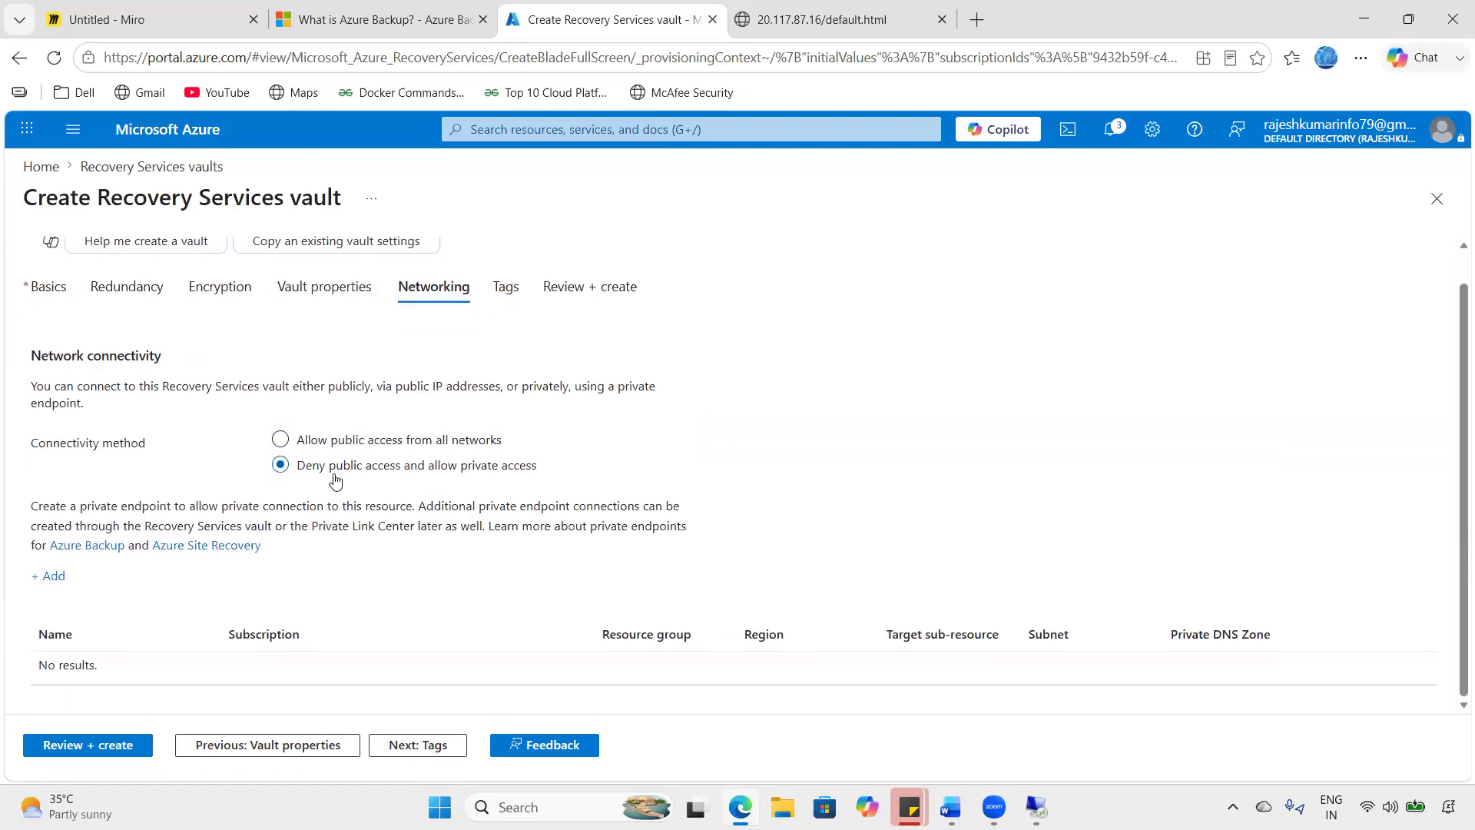
pyautogui.moveTo(147, 198); pyautogui.dragTo(388, 198)
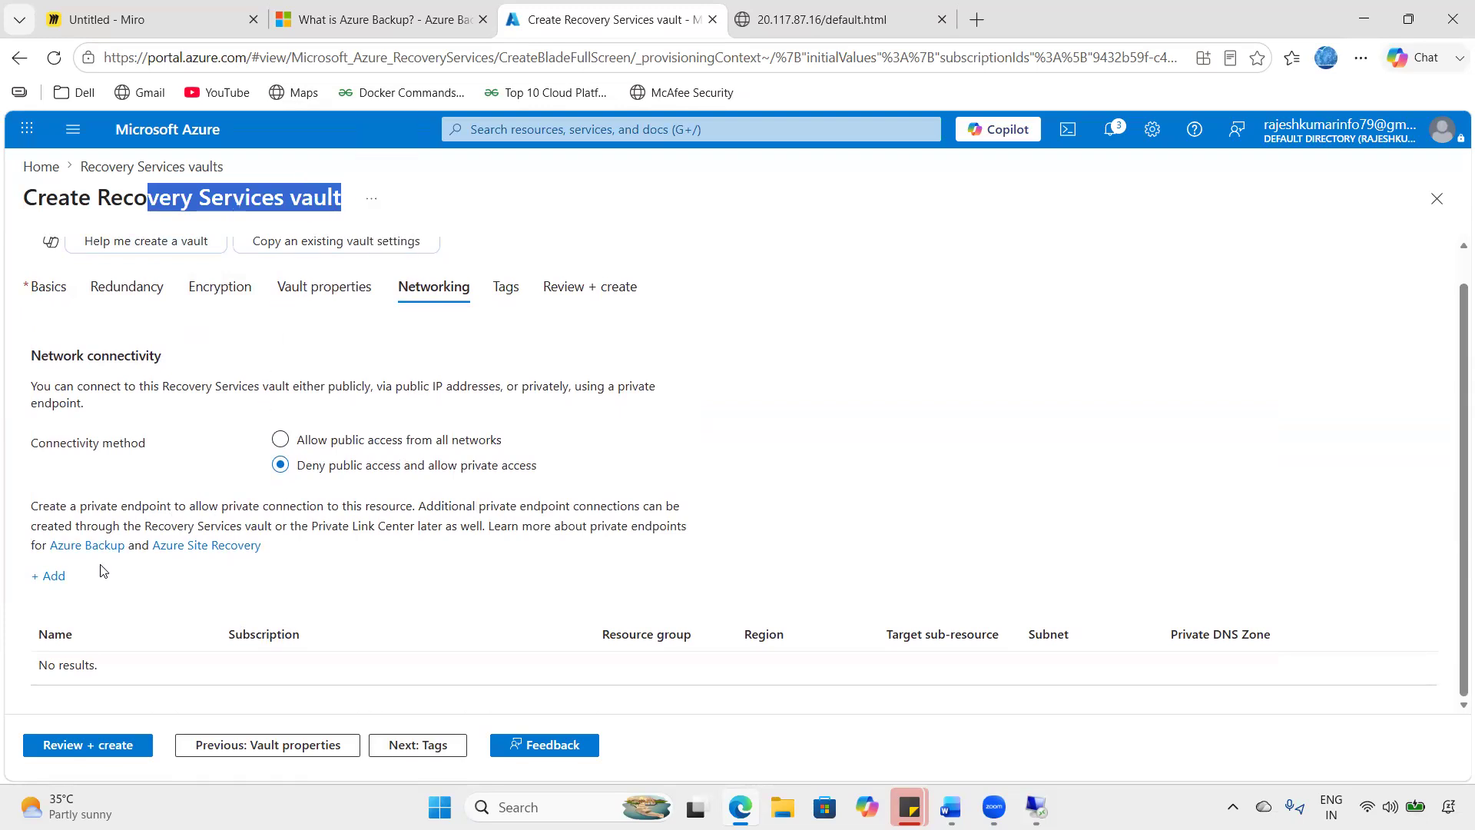
pyautogui.click(377, 435)
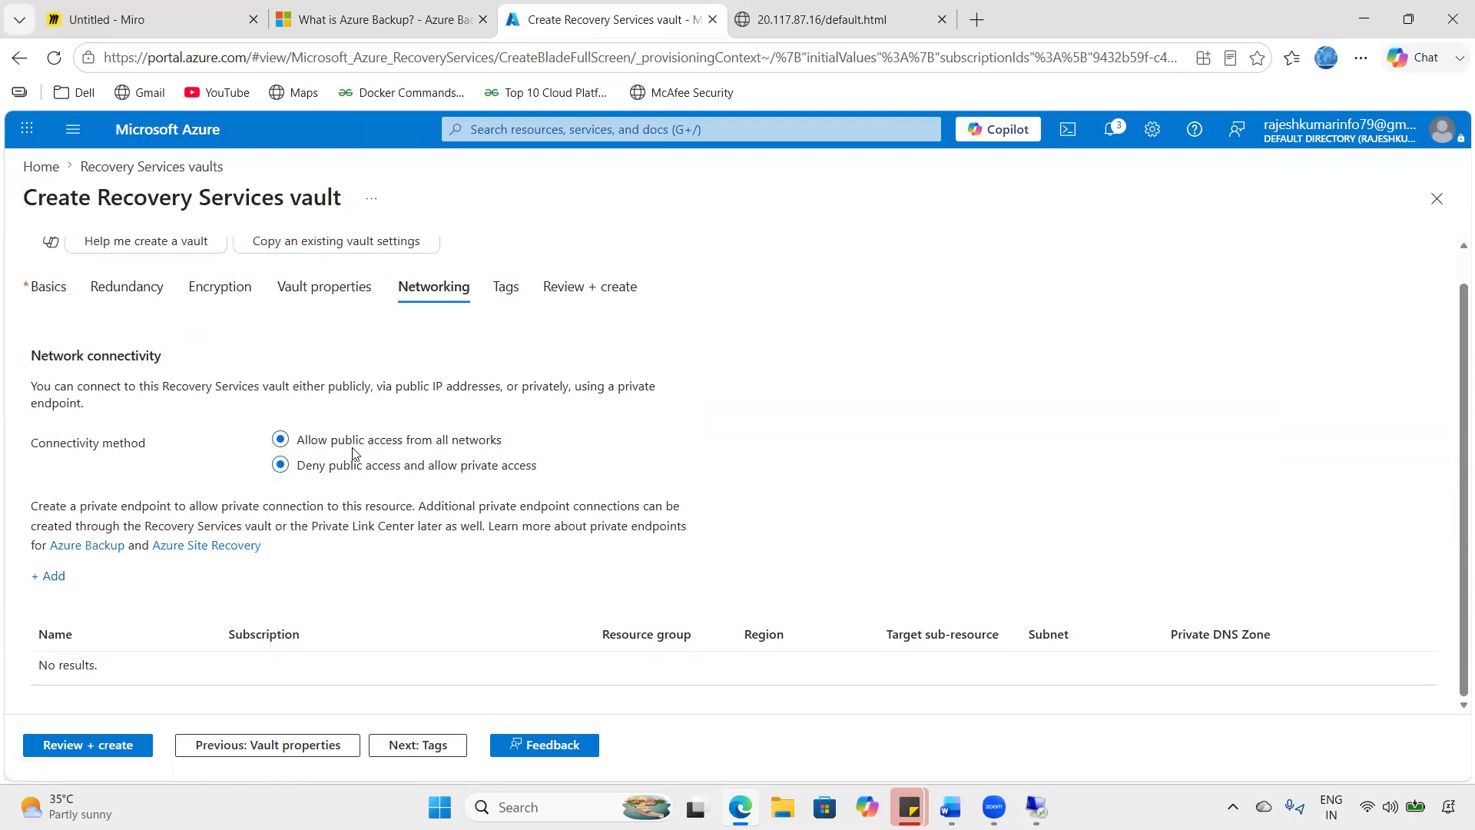
pyautogui.click(372, 507)
pyautogui.click(348, 481)
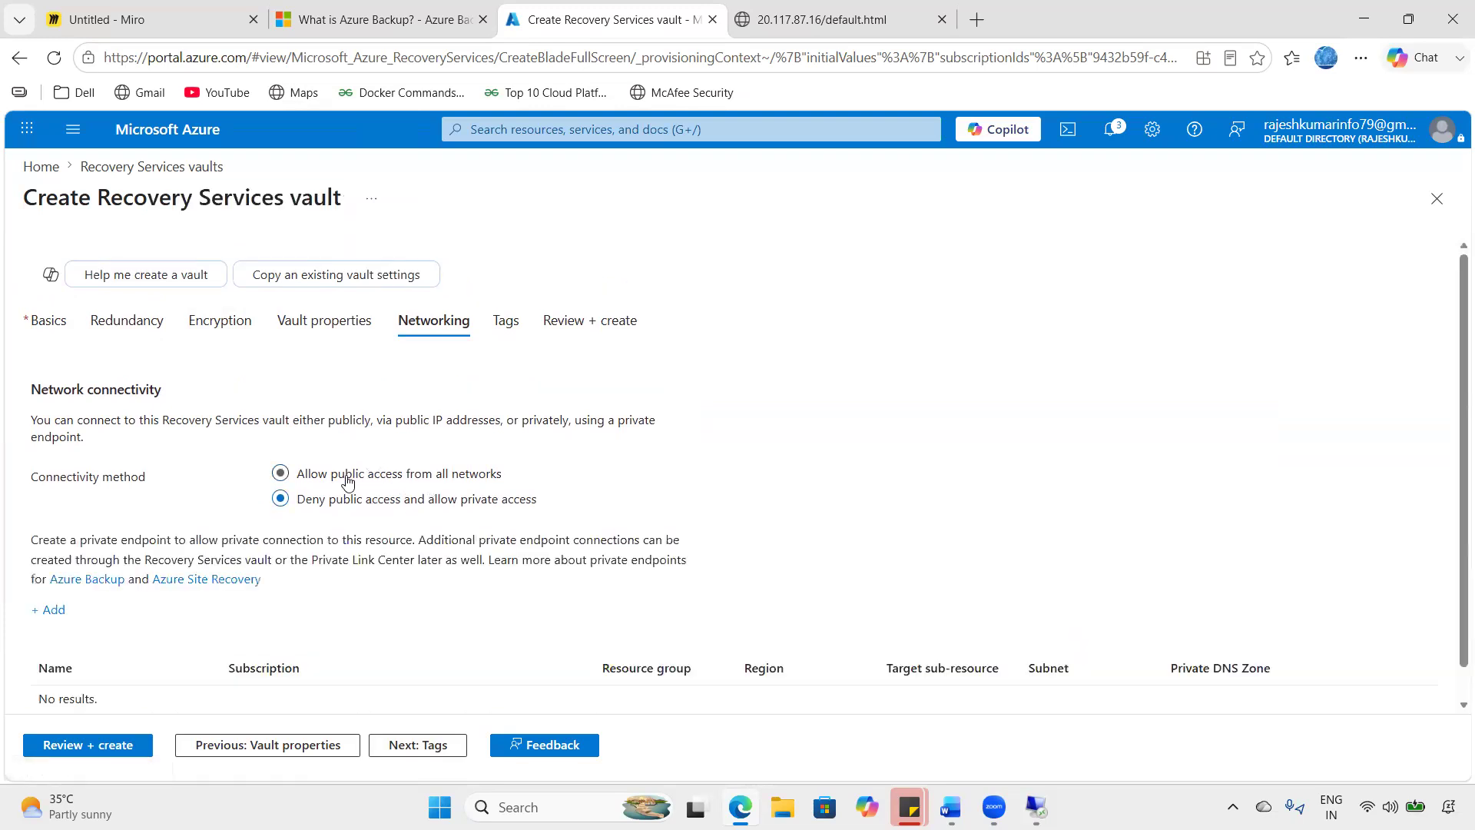
# - Leave the tags empty, review the configuration, and create the Recovery Services vault RSV-01
pyautogui.click(424, 746)
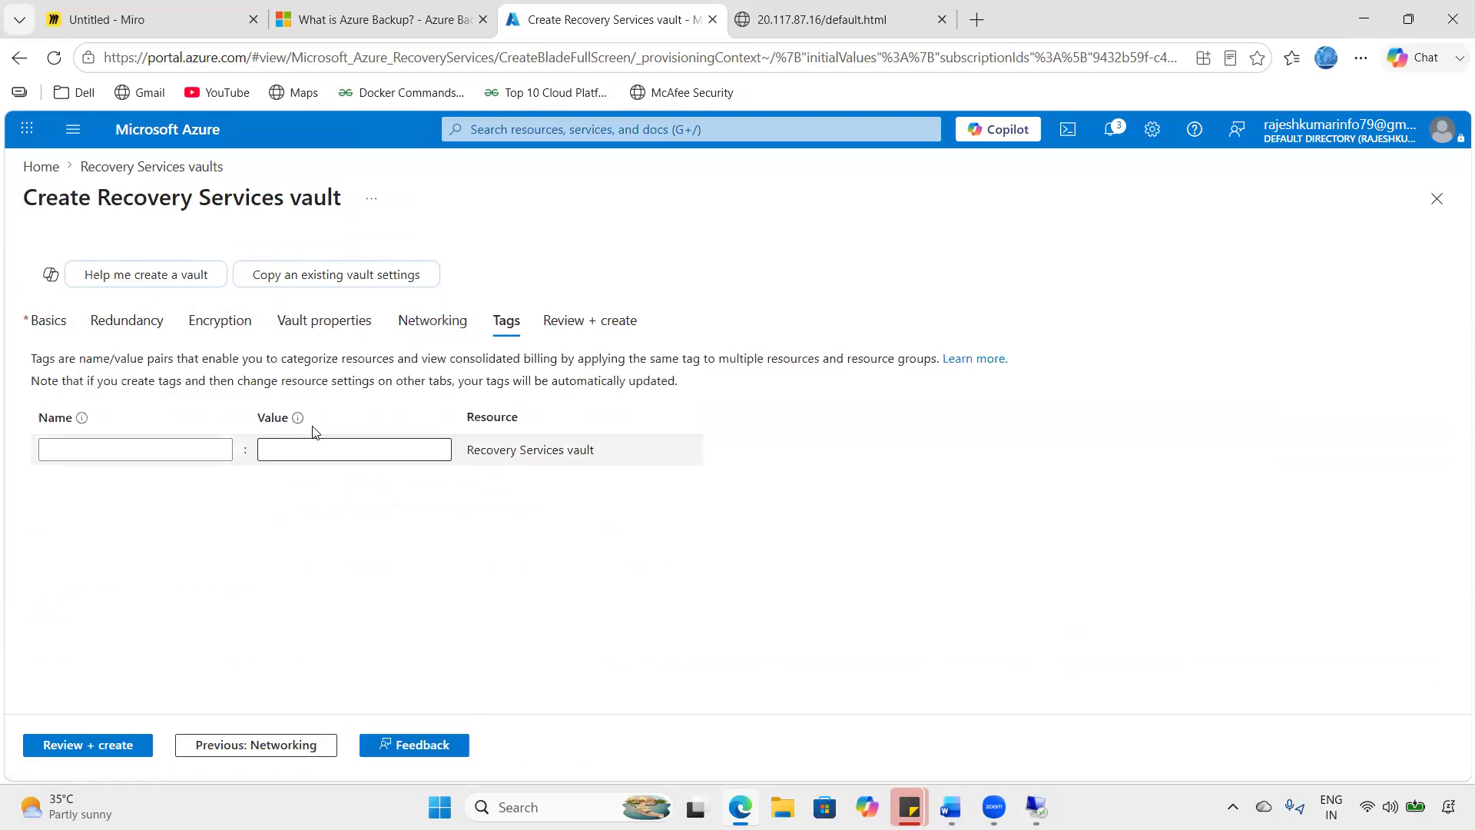
pyautogui.click(299, 745)
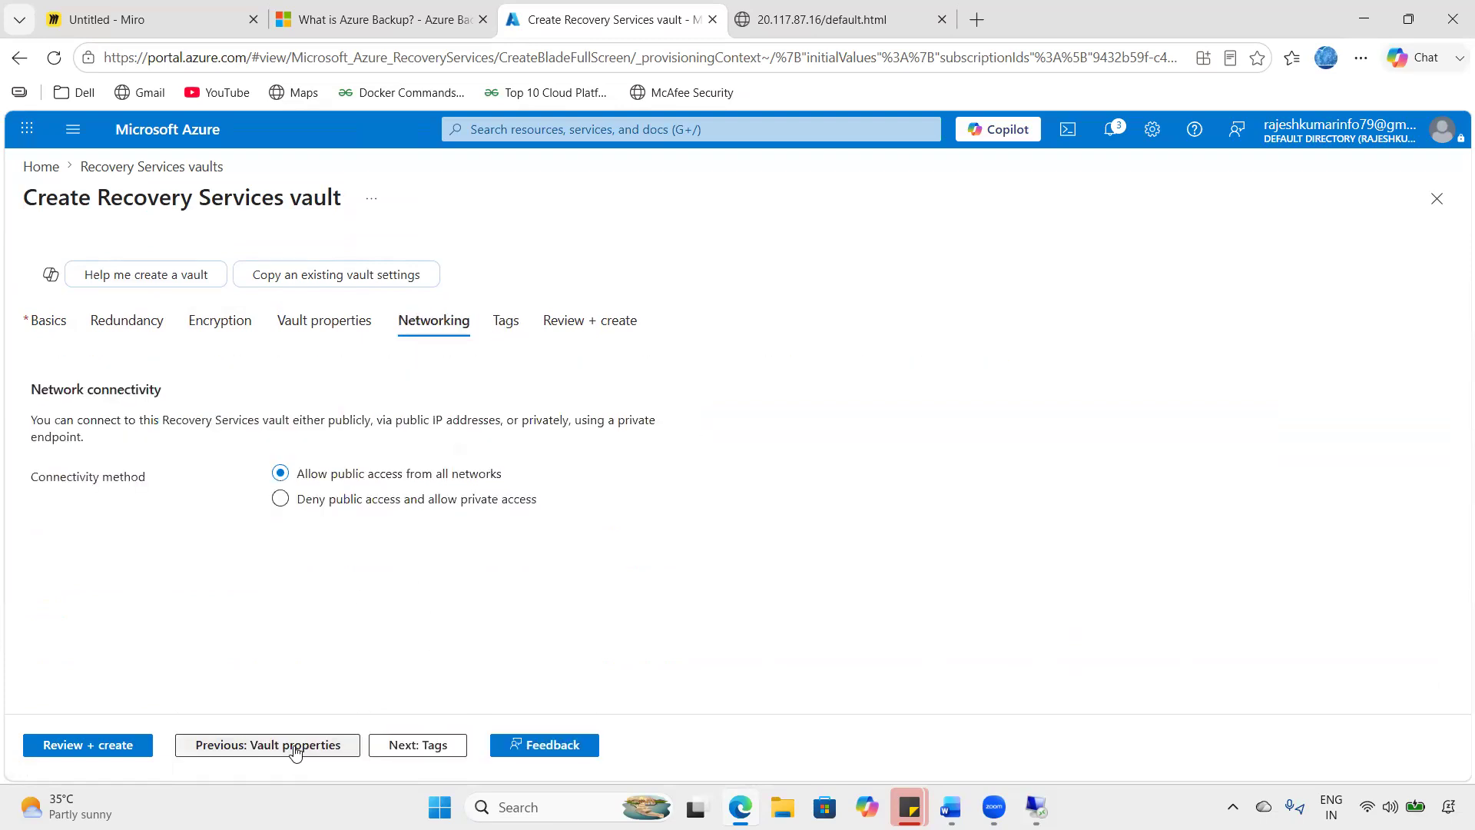
pyautogui.click(411, 744)
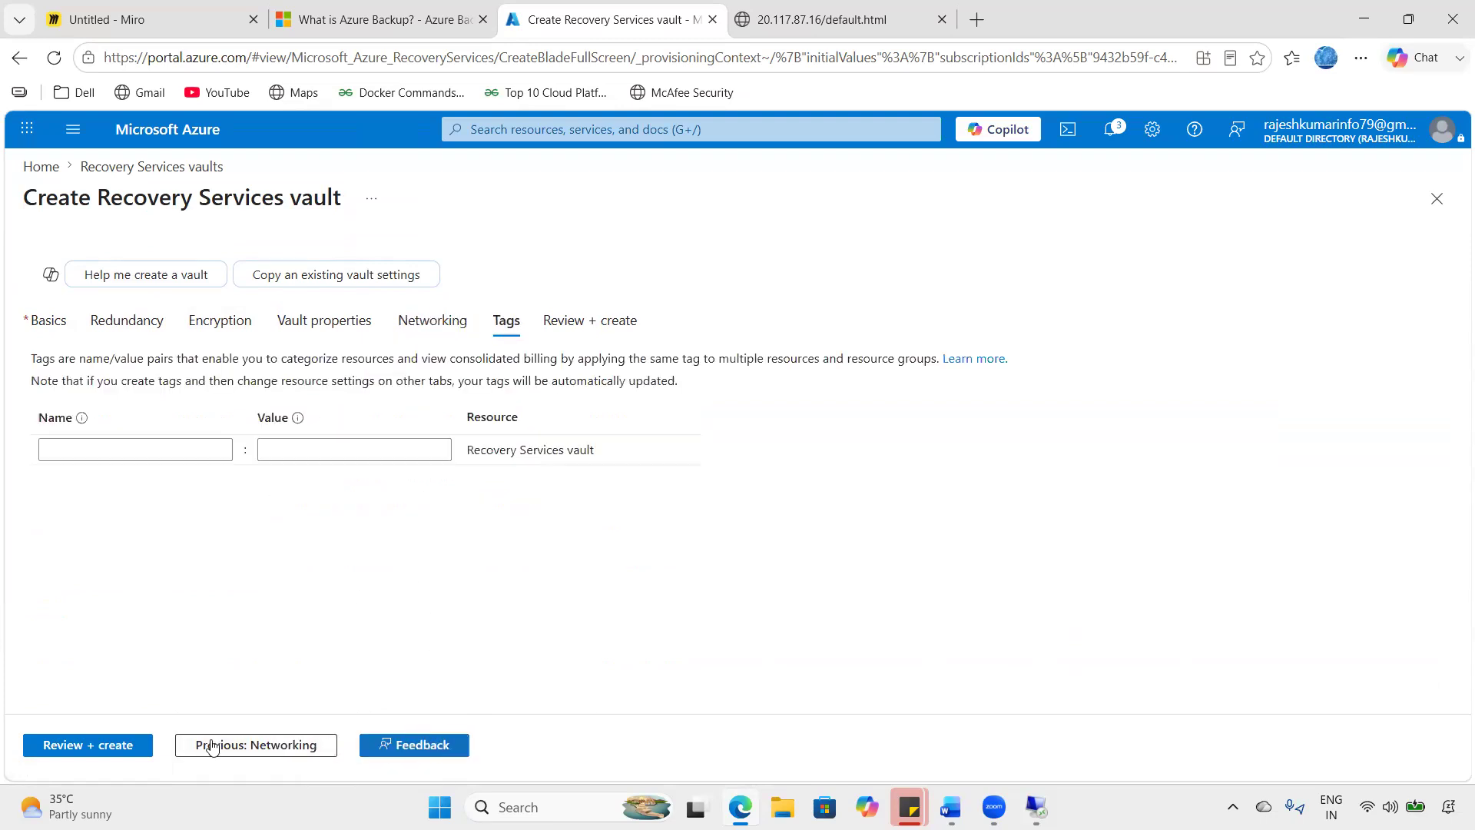
pyautogui.click(132, 741)
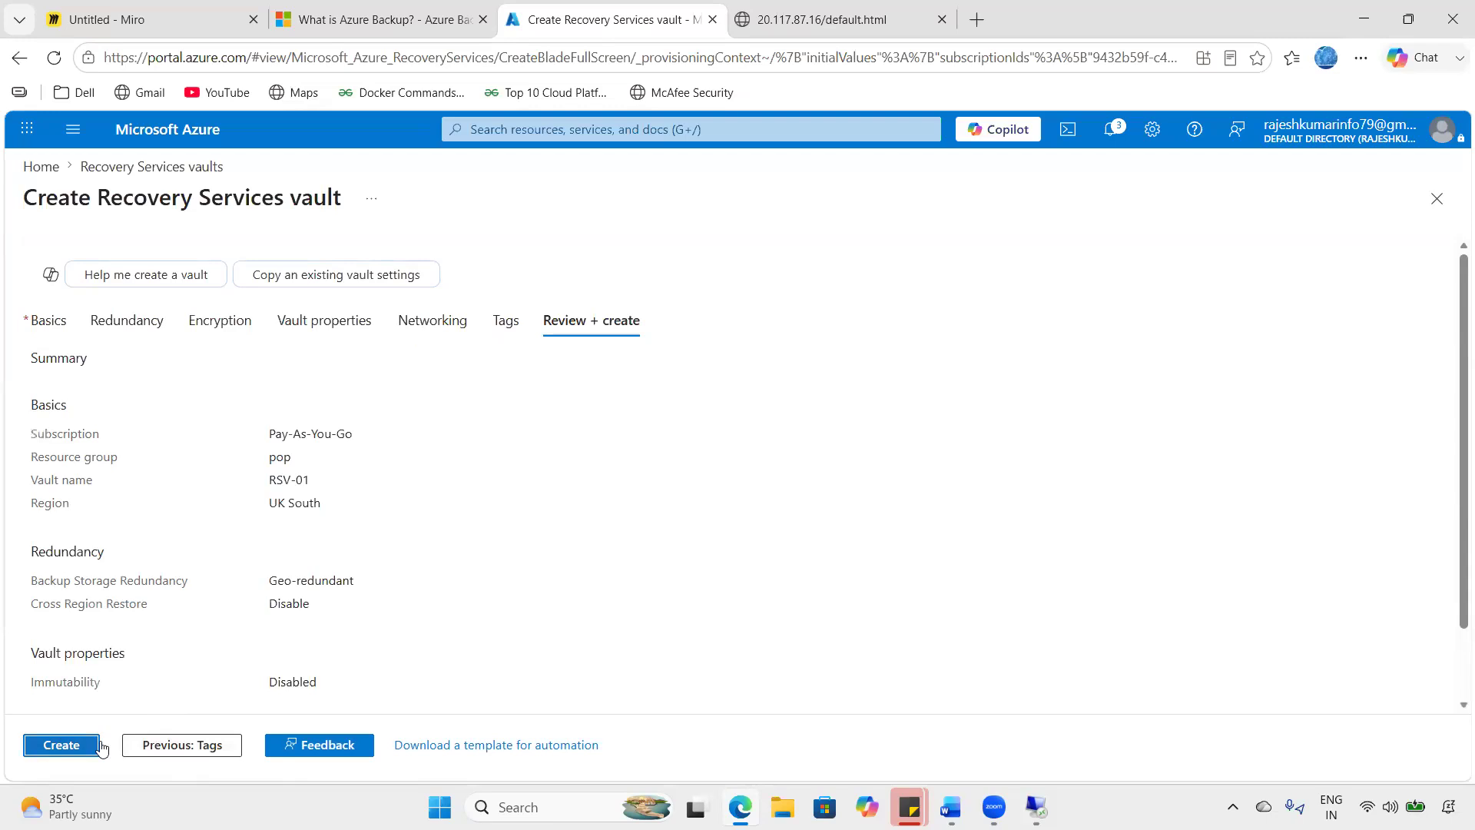
pyautogui.click(61, 744)
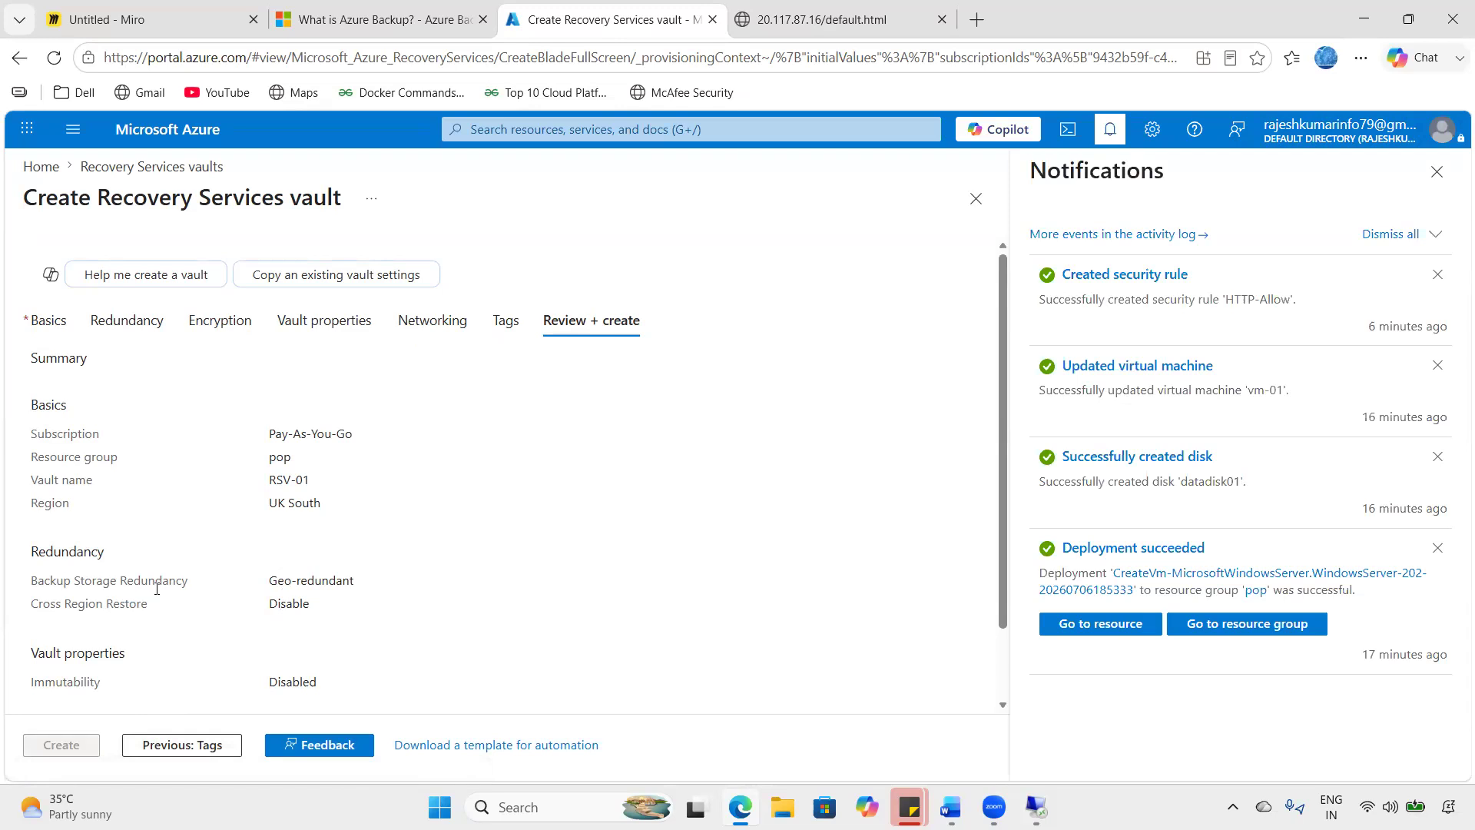
pyautogui.scroll(-2, 89, 563)
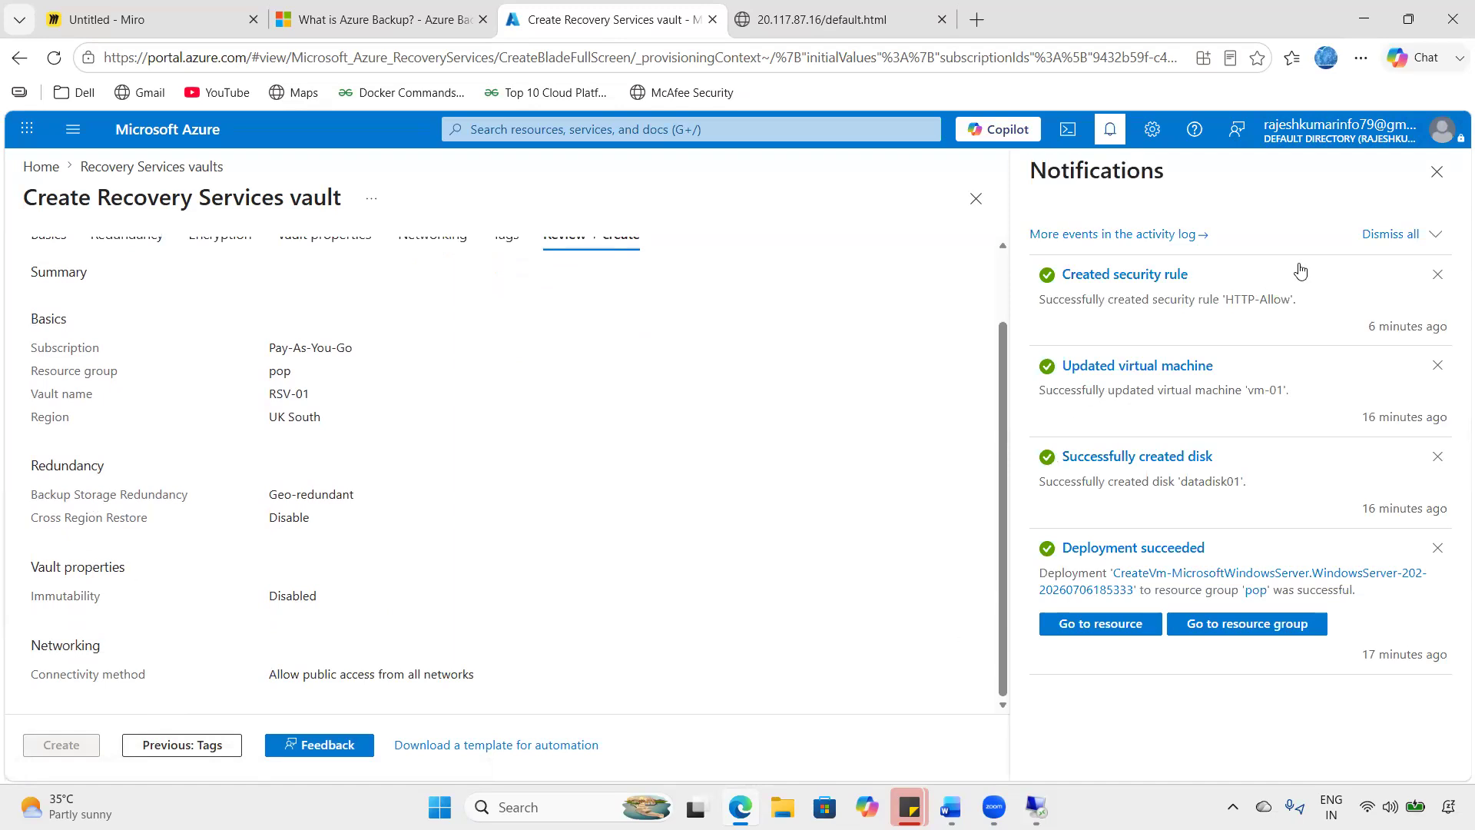
pyautogui.scroll(2, 290, 579)
pyautogui.scroll(-2, 288, 580)
pyautogui.scroll(2, 288, 580)
pyautogui.scroll(-2, 288, 580)
pyautogui.scroll(2, 287, 576)
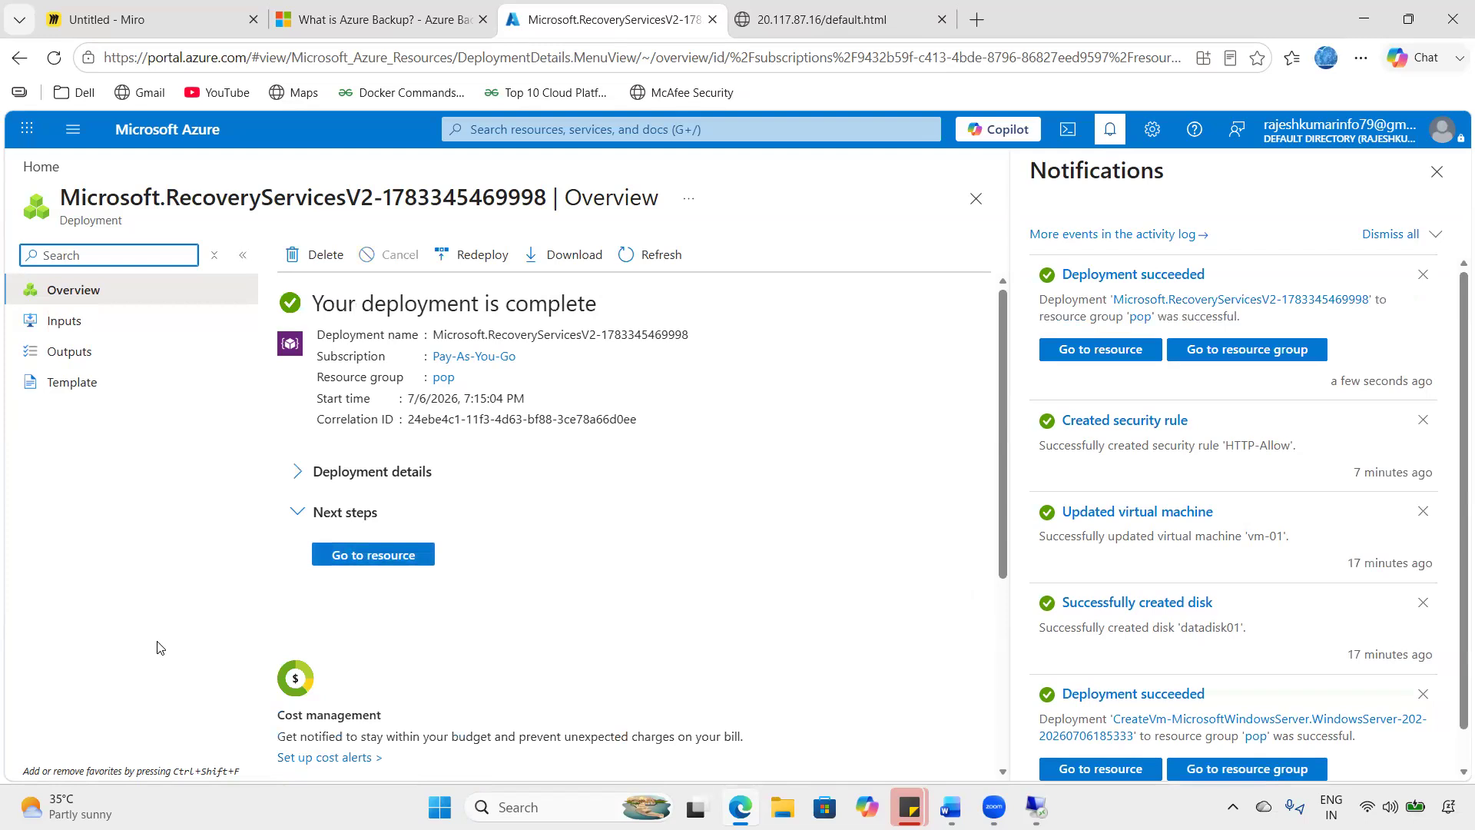
# - Close the notifications and open the RSV-01 vault from the list of Recovery Services vaults
pyautogui.click(1107, 141)
pyautogui.click(151, 137)
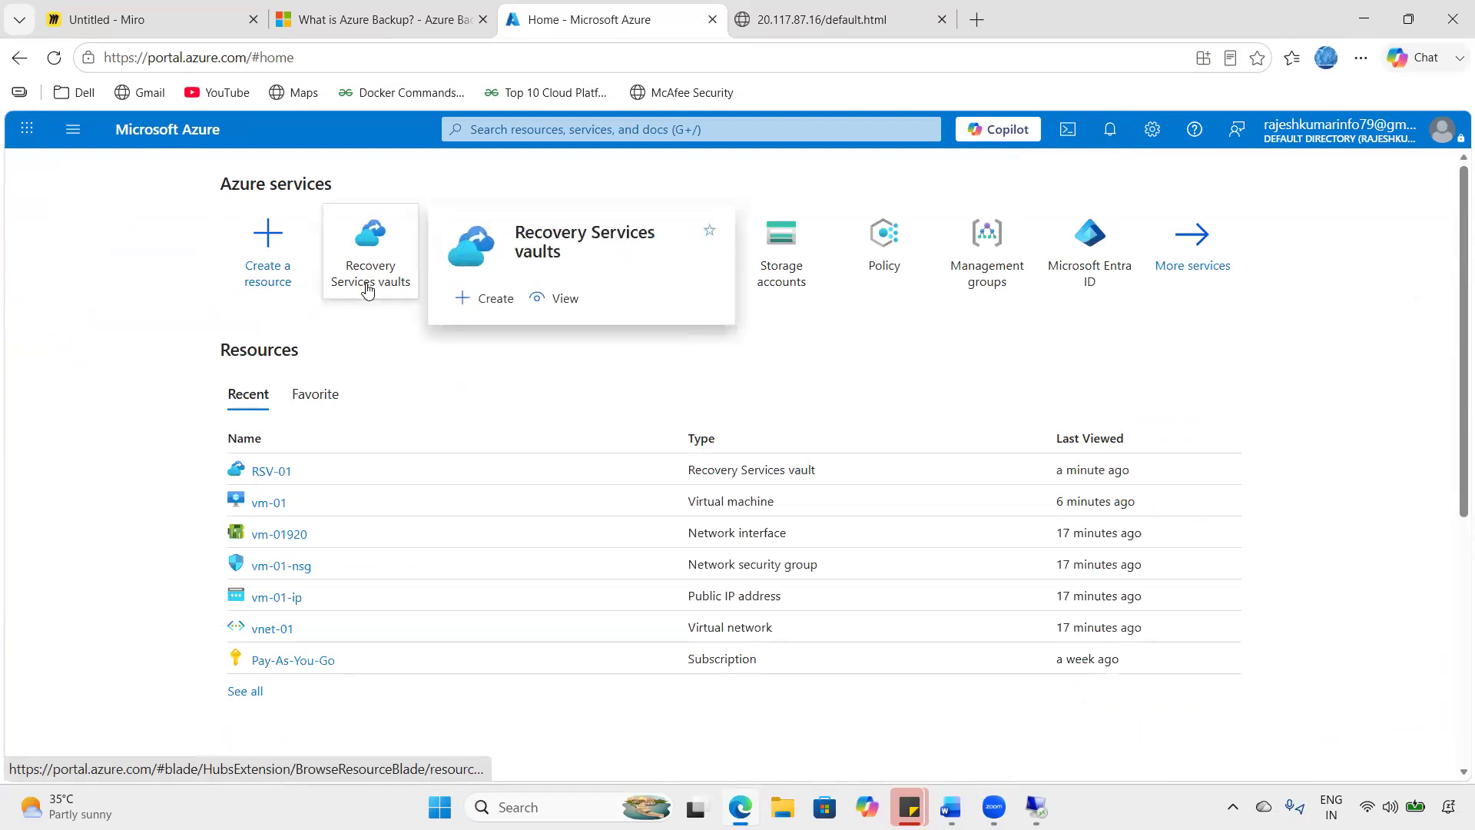
pyautogui.click(367, 289)
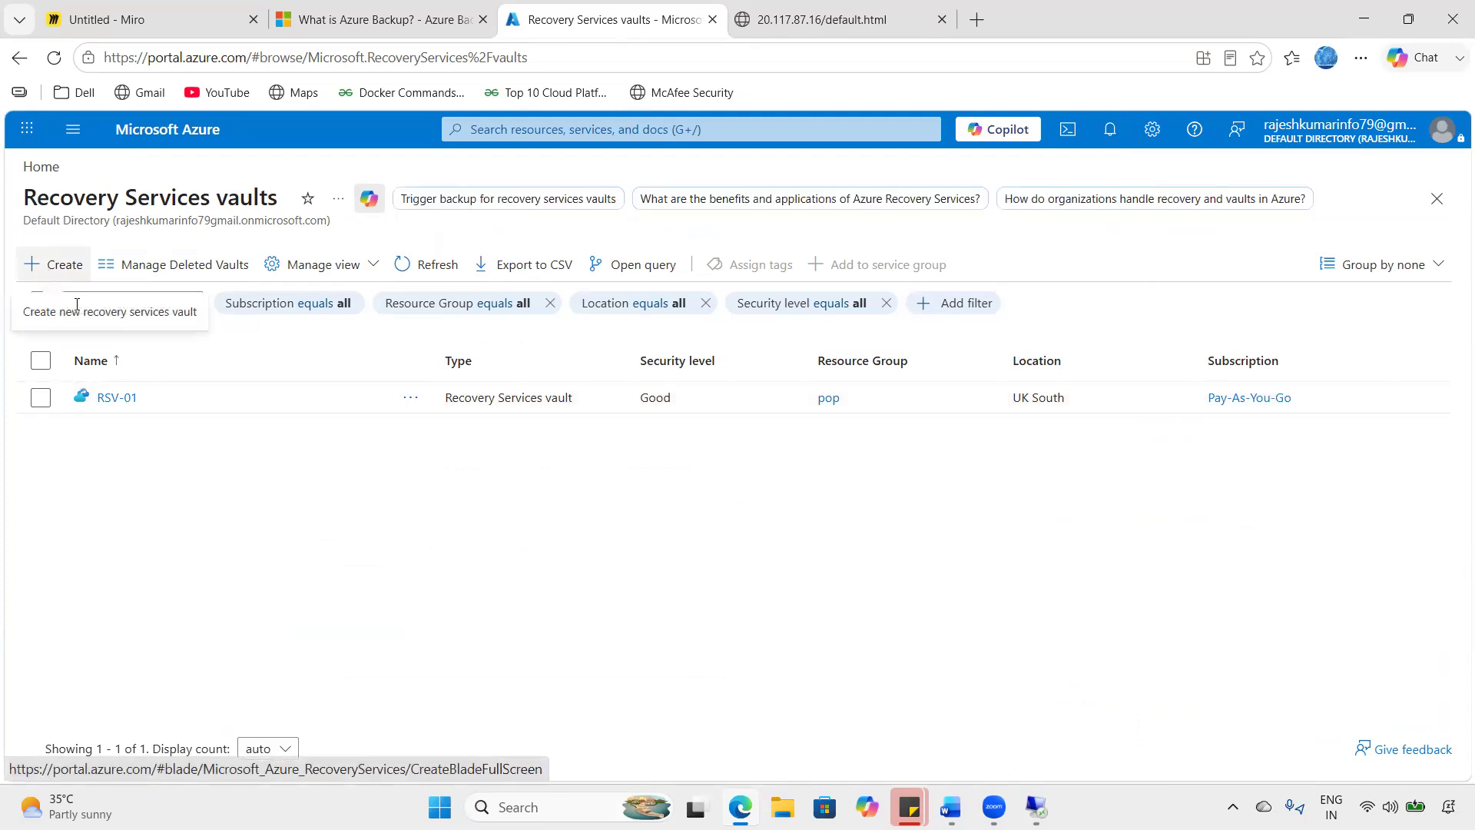
pyautogui.click(124, 397)
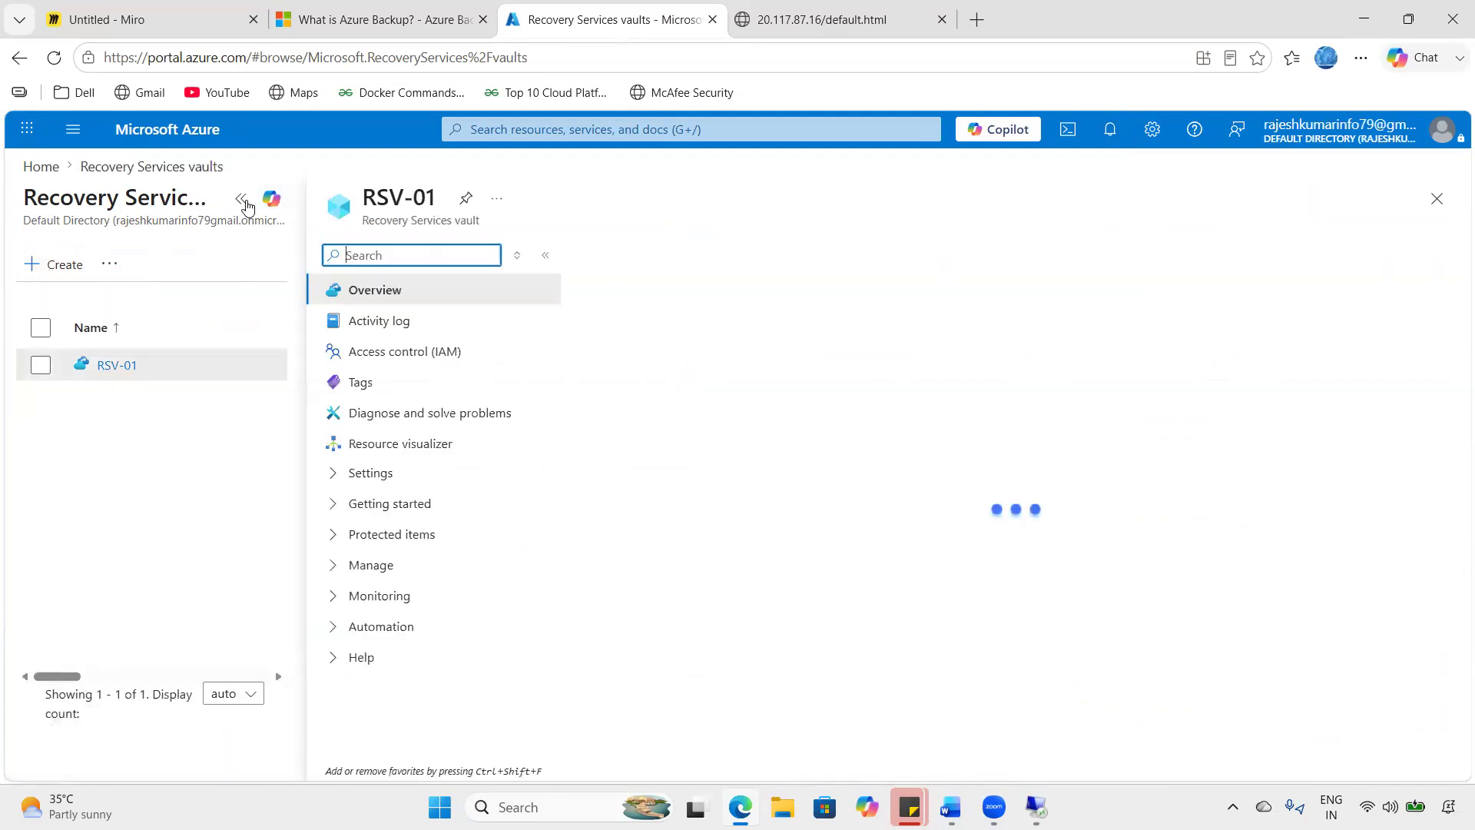
pyautogui.scroll(-3, 461, 605)
pyautogui.scroll(3, 448, 583)
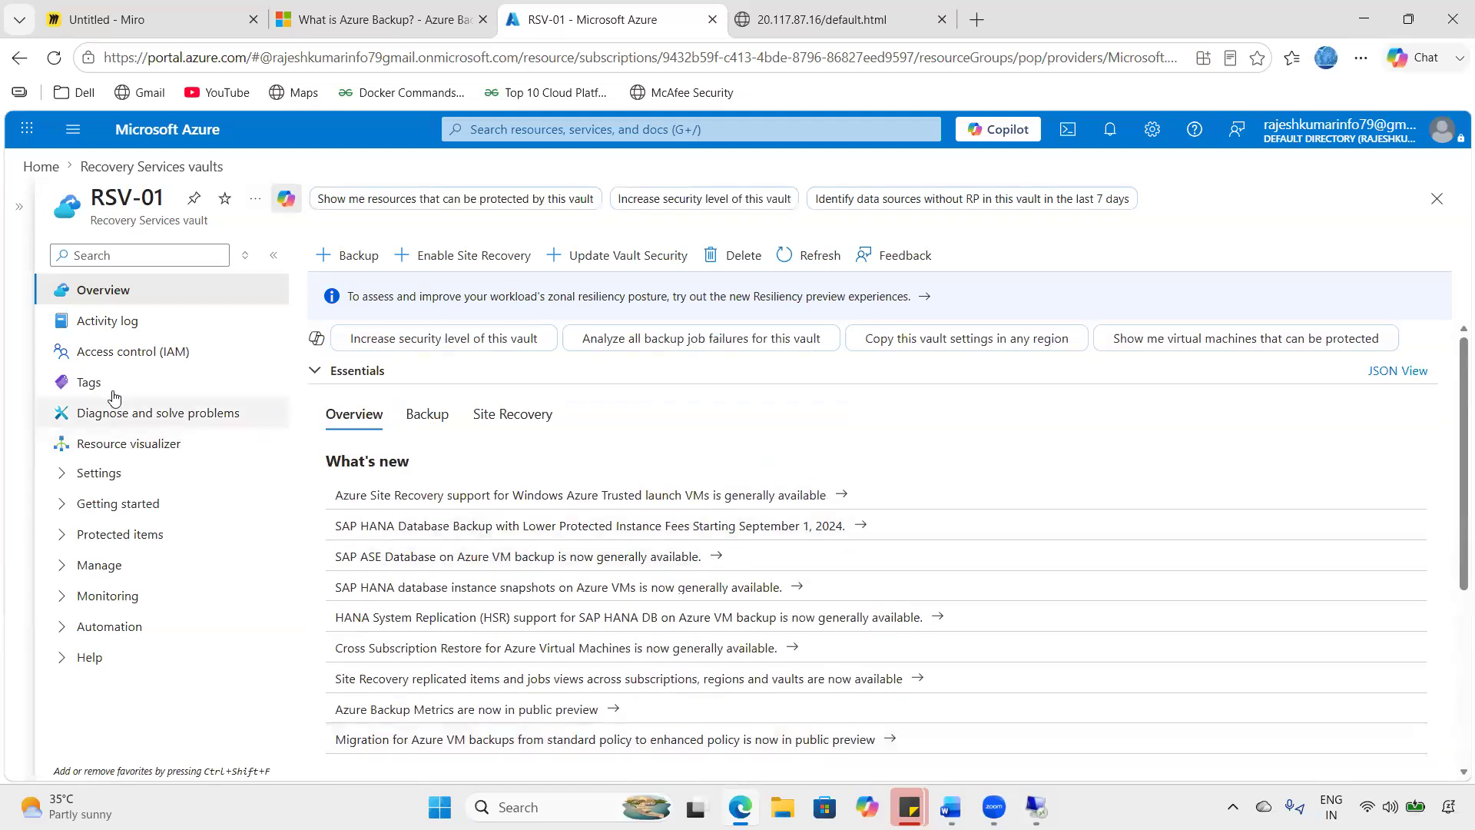
# - Look through the RSV-01 vault's Identity, Networking, Properties and Locks settings
pyautogui.click(98, 471)
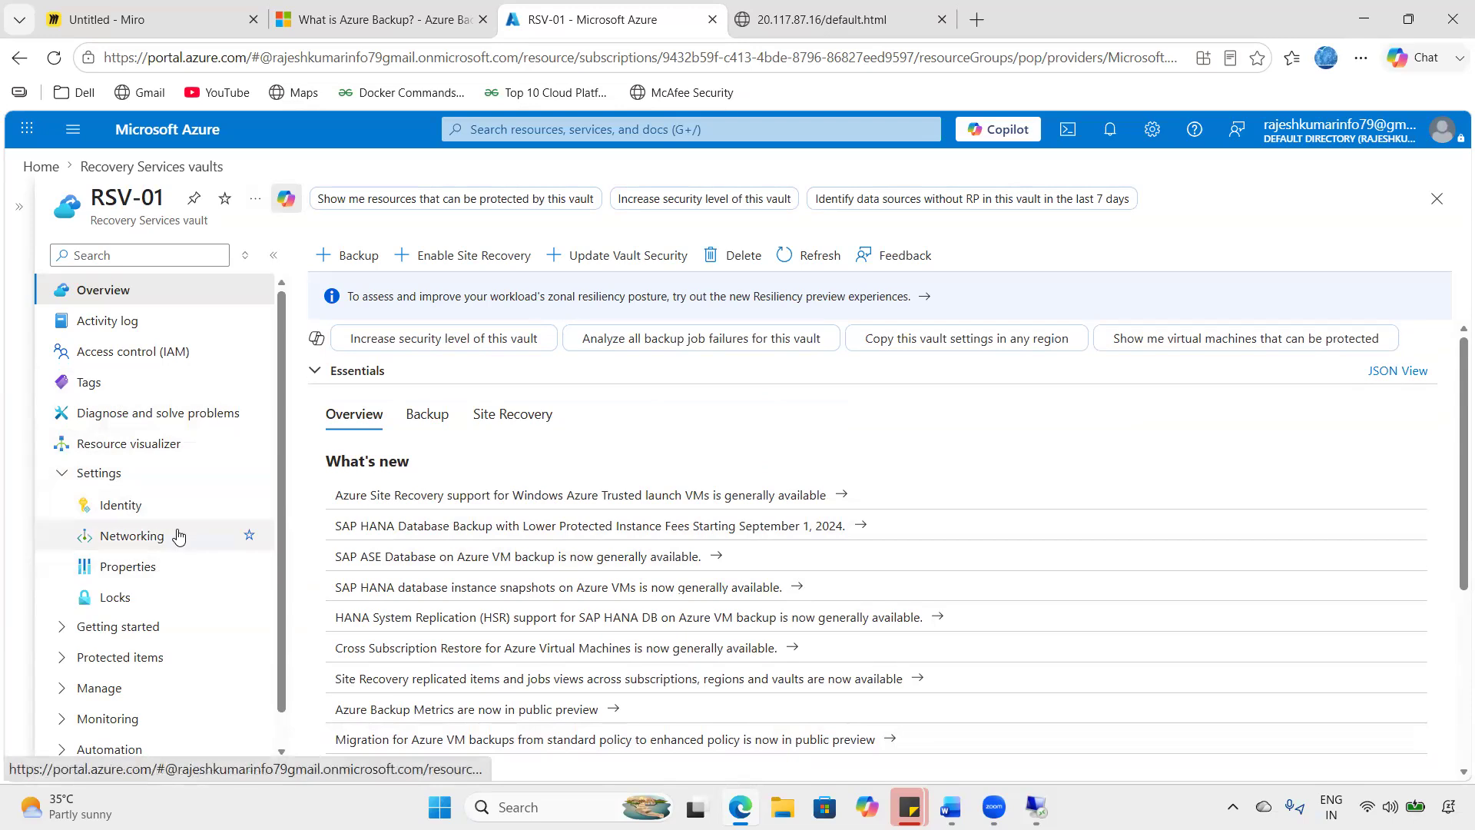
pyautogui.click(168, 507)
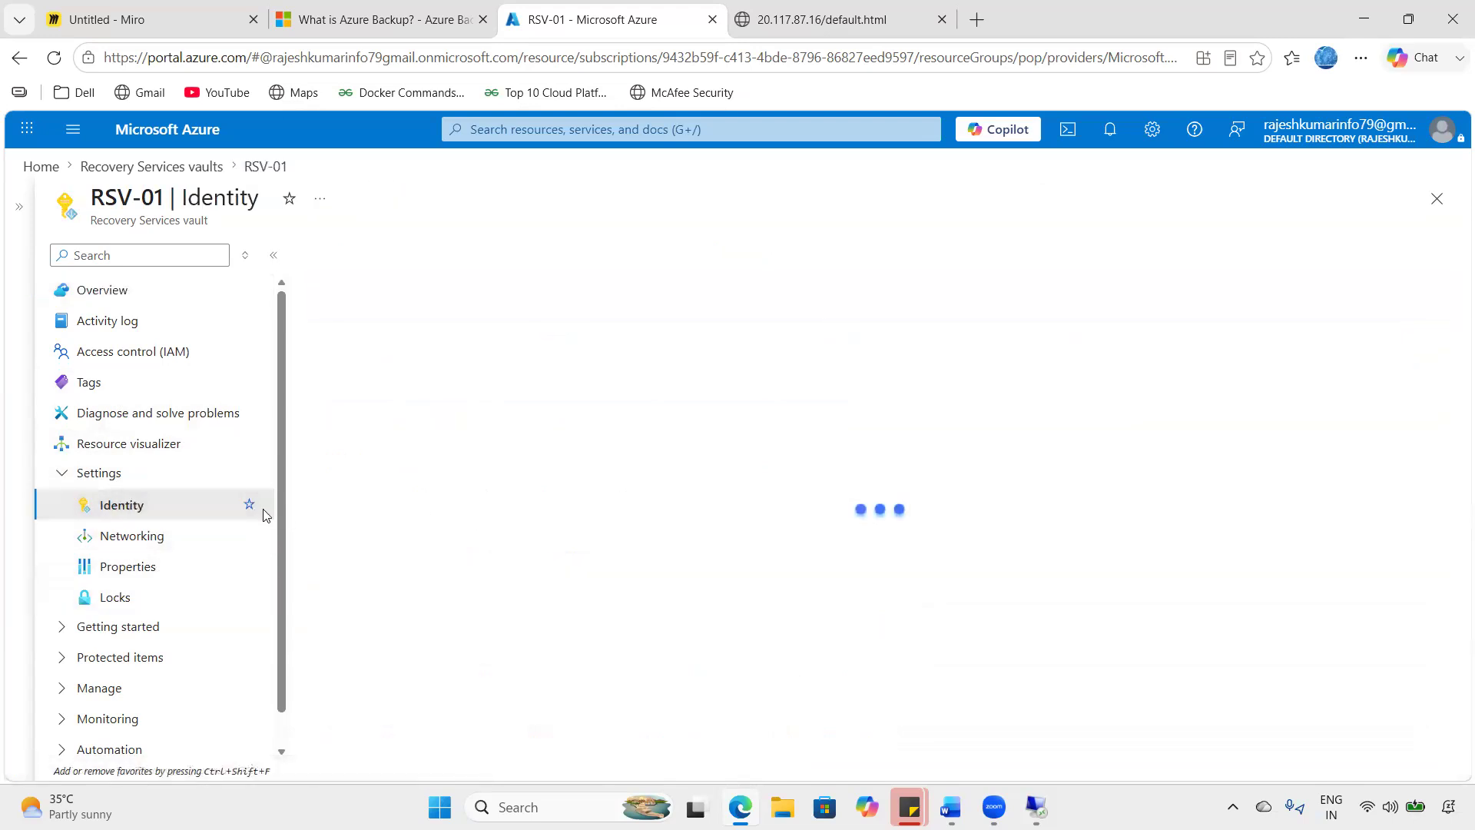
pyautogui.click(106, 547)
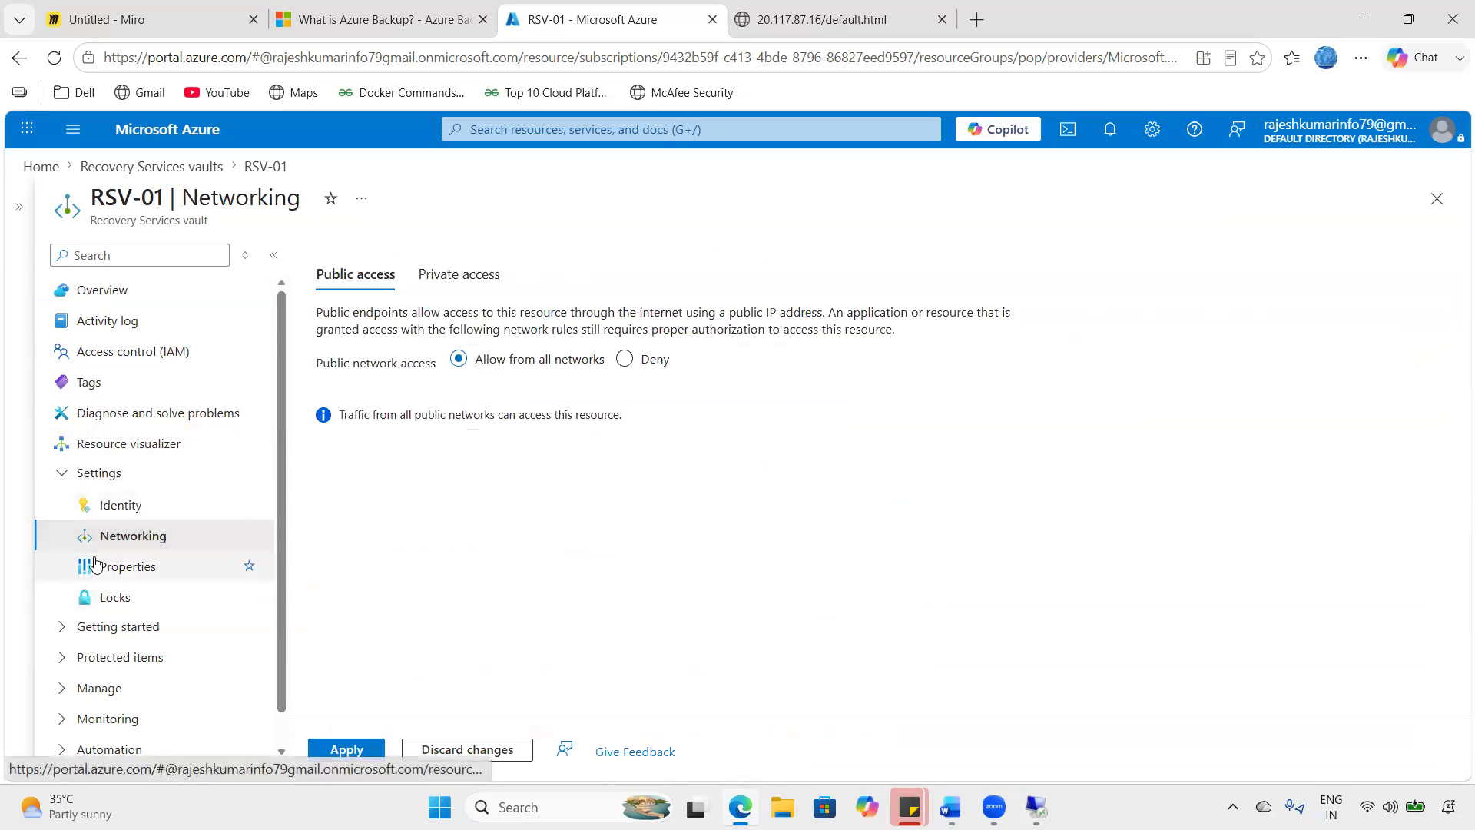
pyautogui.click(122, 566)
pyautogui.click(117, 599)
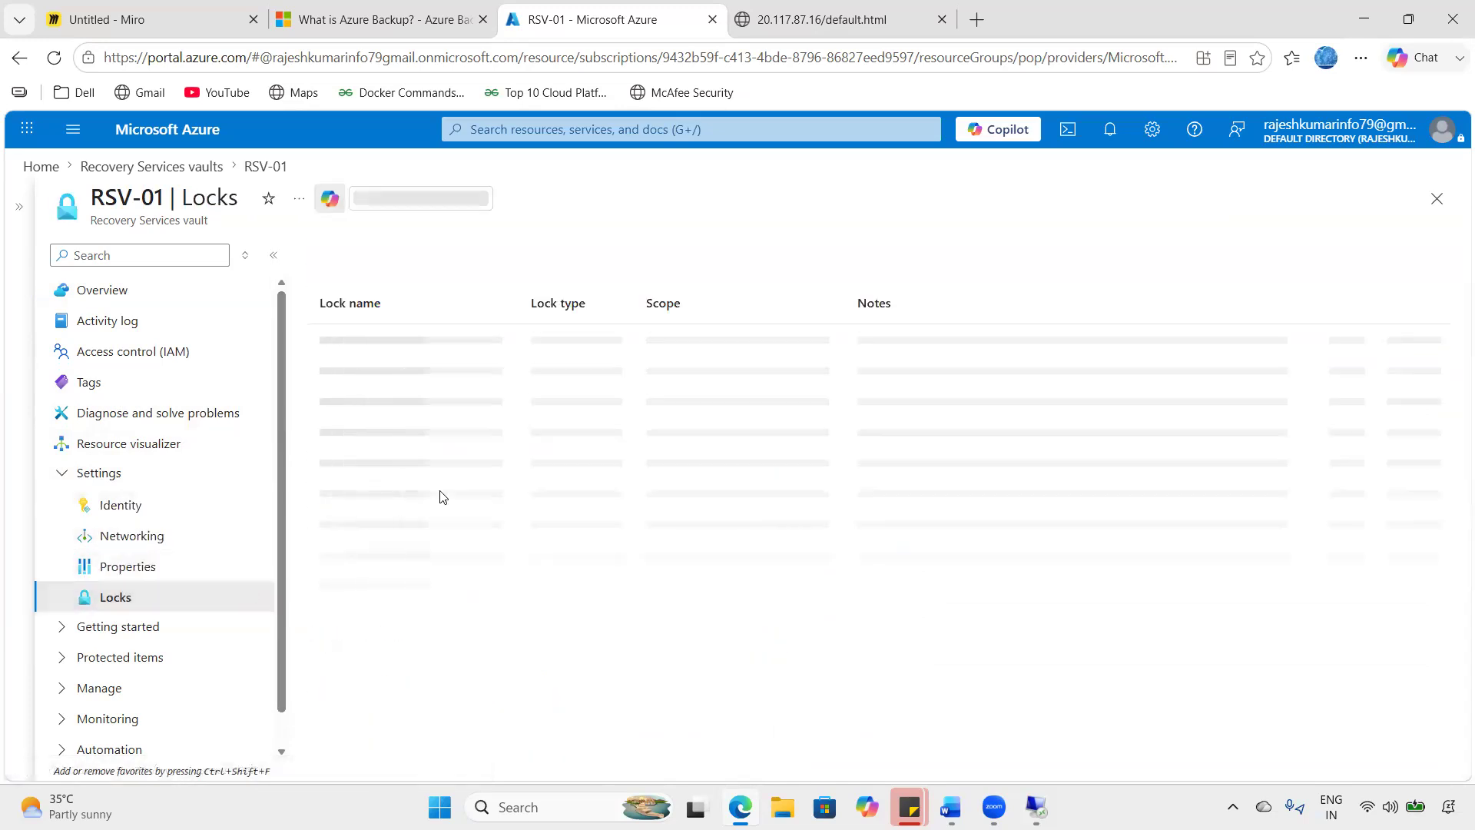
# - Open the vault's Backup page and examine the available workload locations, keeping Azure selected
pyautogui.scroll(-1, 54, 585)
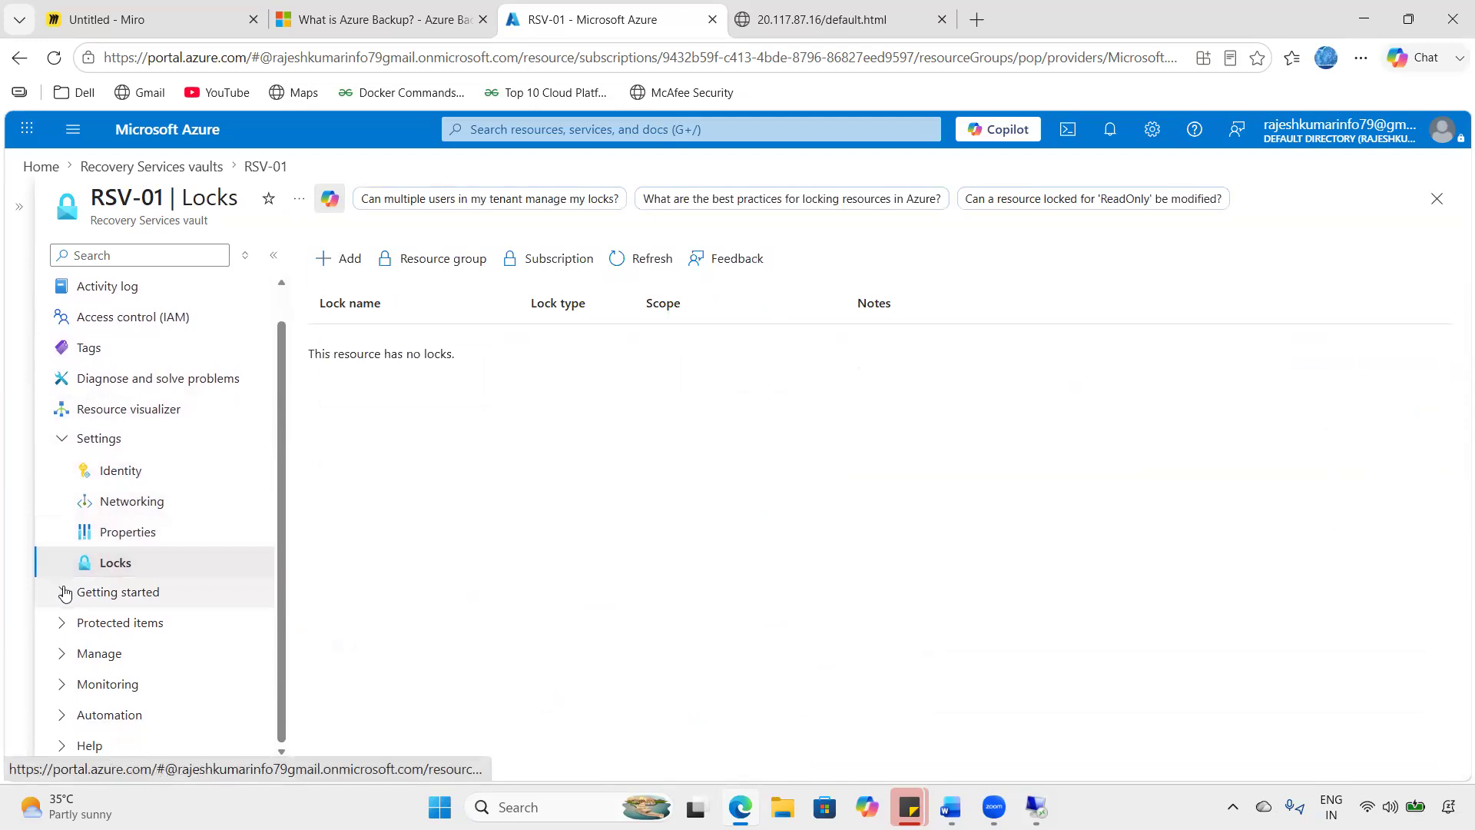
pyautogui.click(92, 591)
pyautogui.scroll(-1, 143, 580)
pyautogui.click(141, 574)
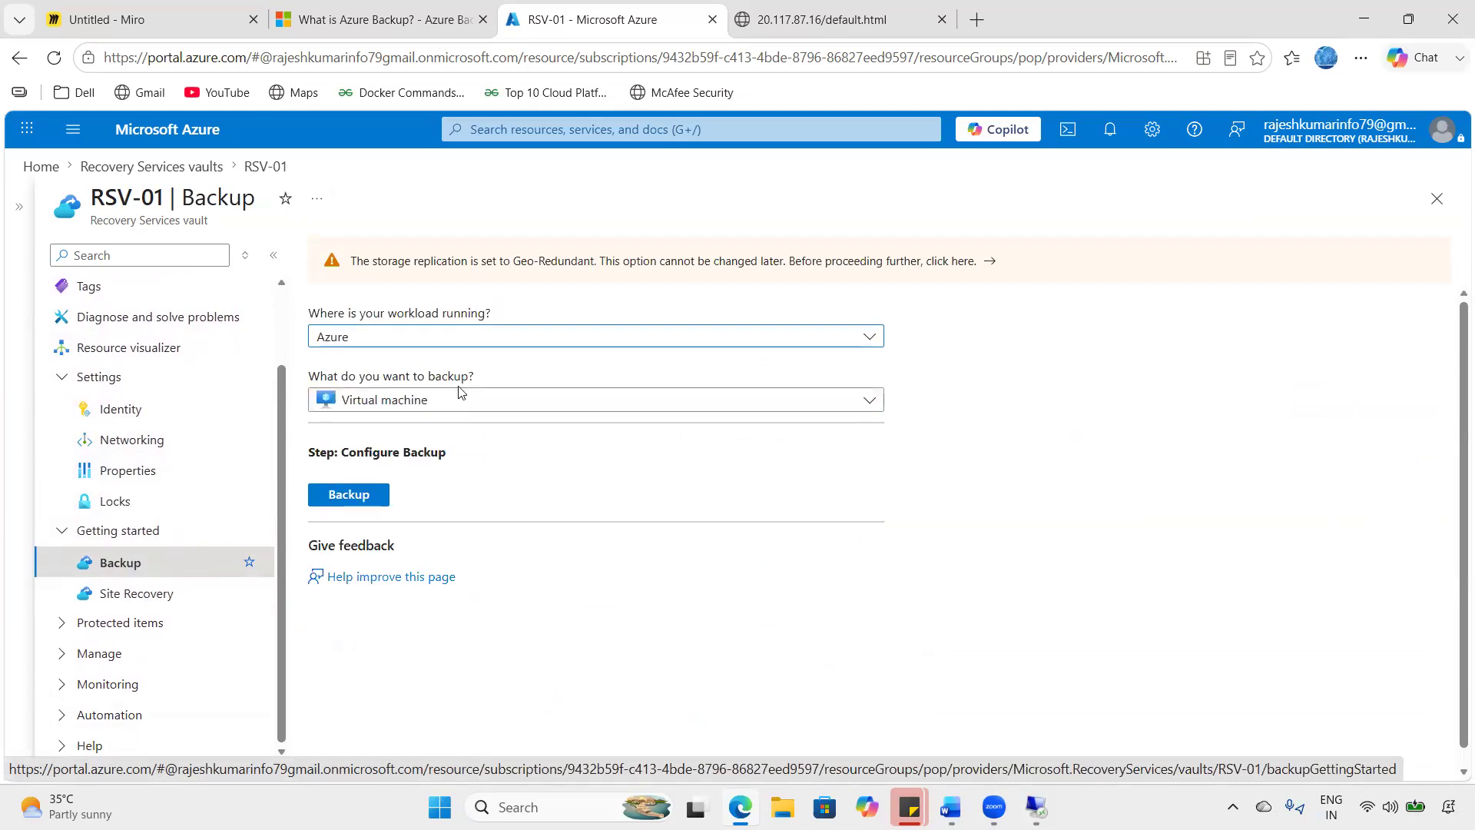
pyautogui.click(461, 336)
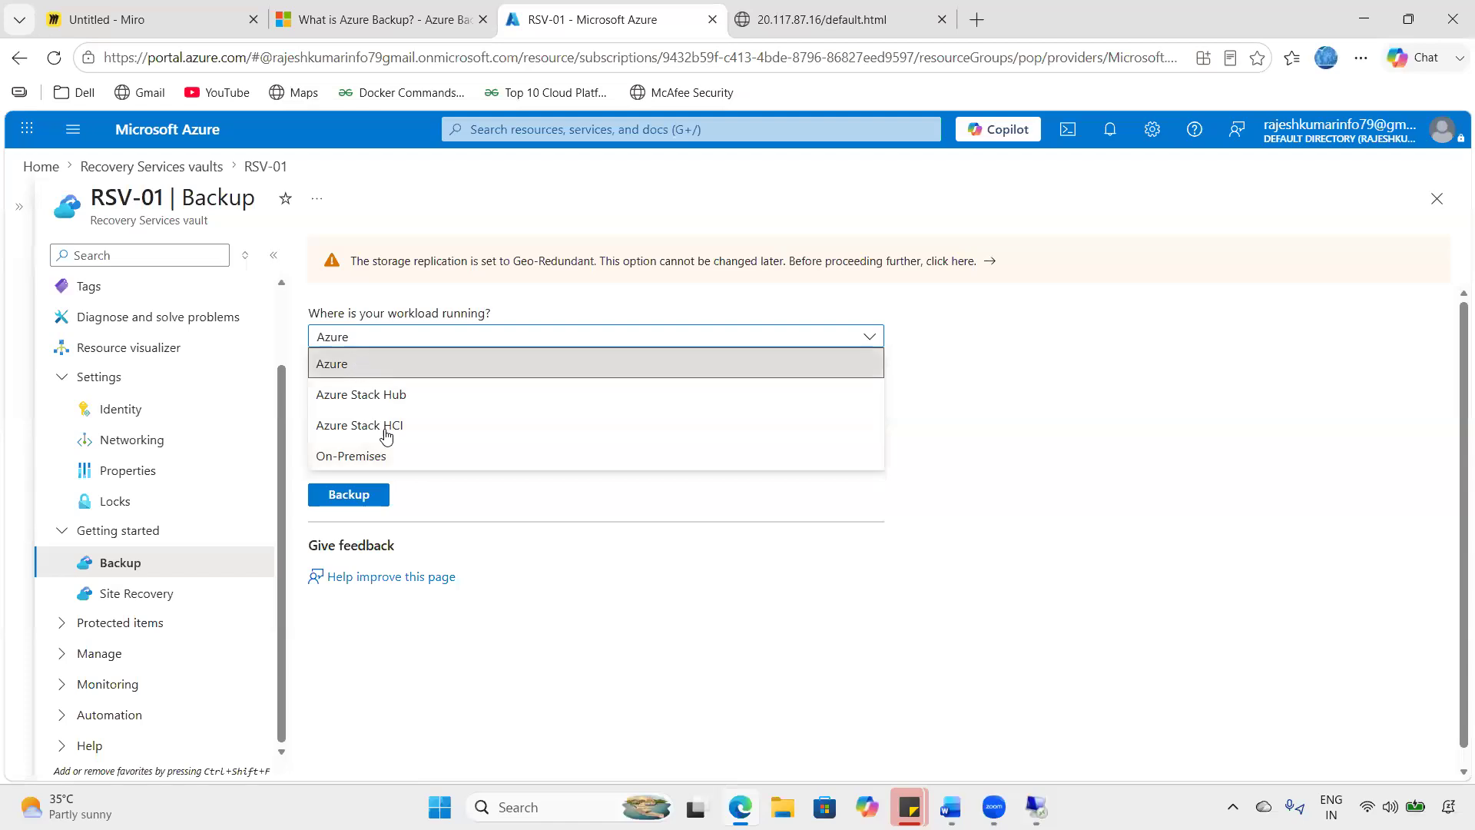
pyautogui.click(422, 632)
pyautogui.moveTo(367, 338); pyautogui.dragTo(297, 330)
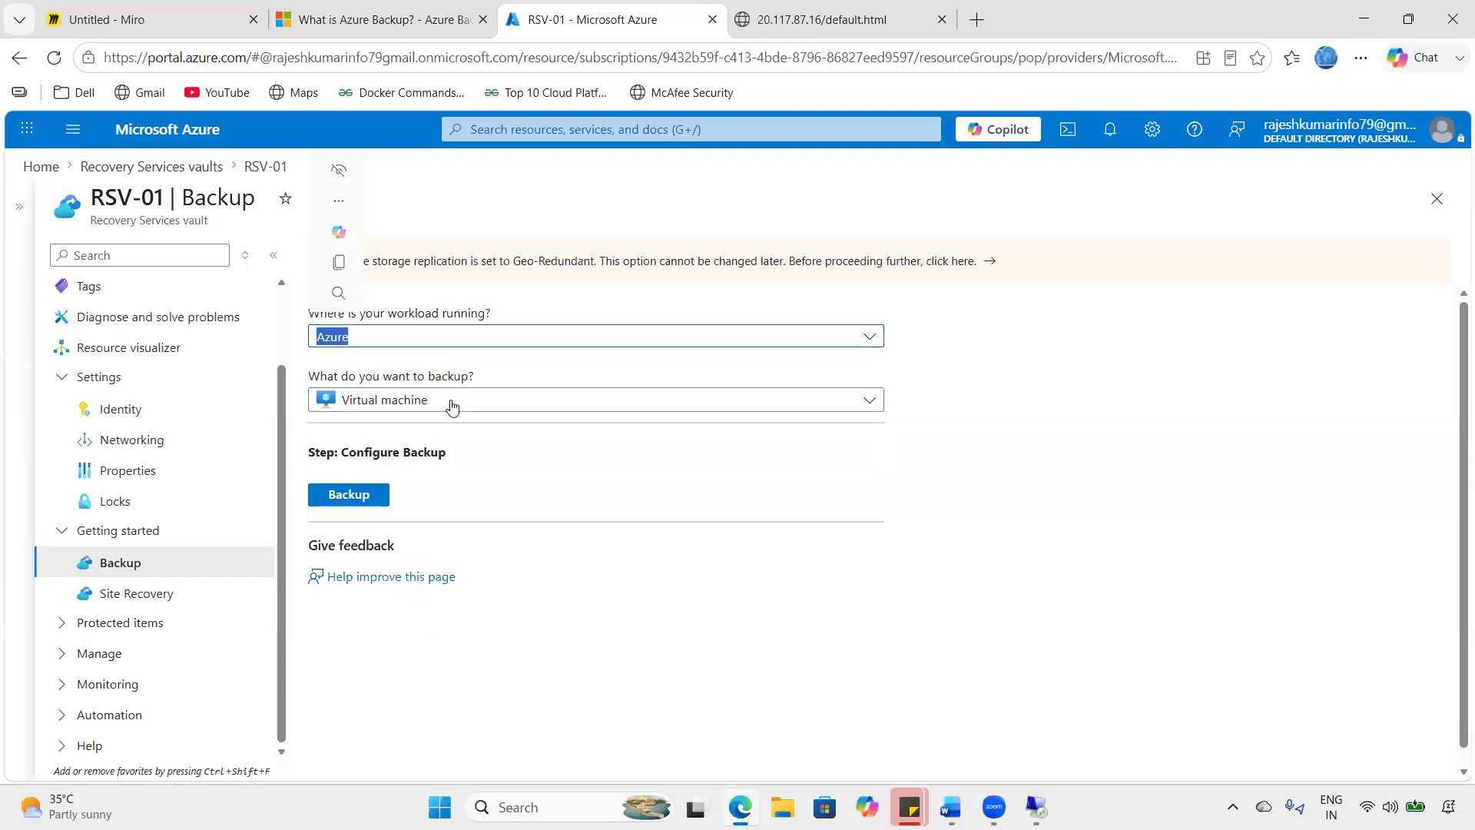
# - Compare the available backup item types with the Azure Backup documentation's list, keeping Virtual machine selected
pyautogui.click(447, 401)
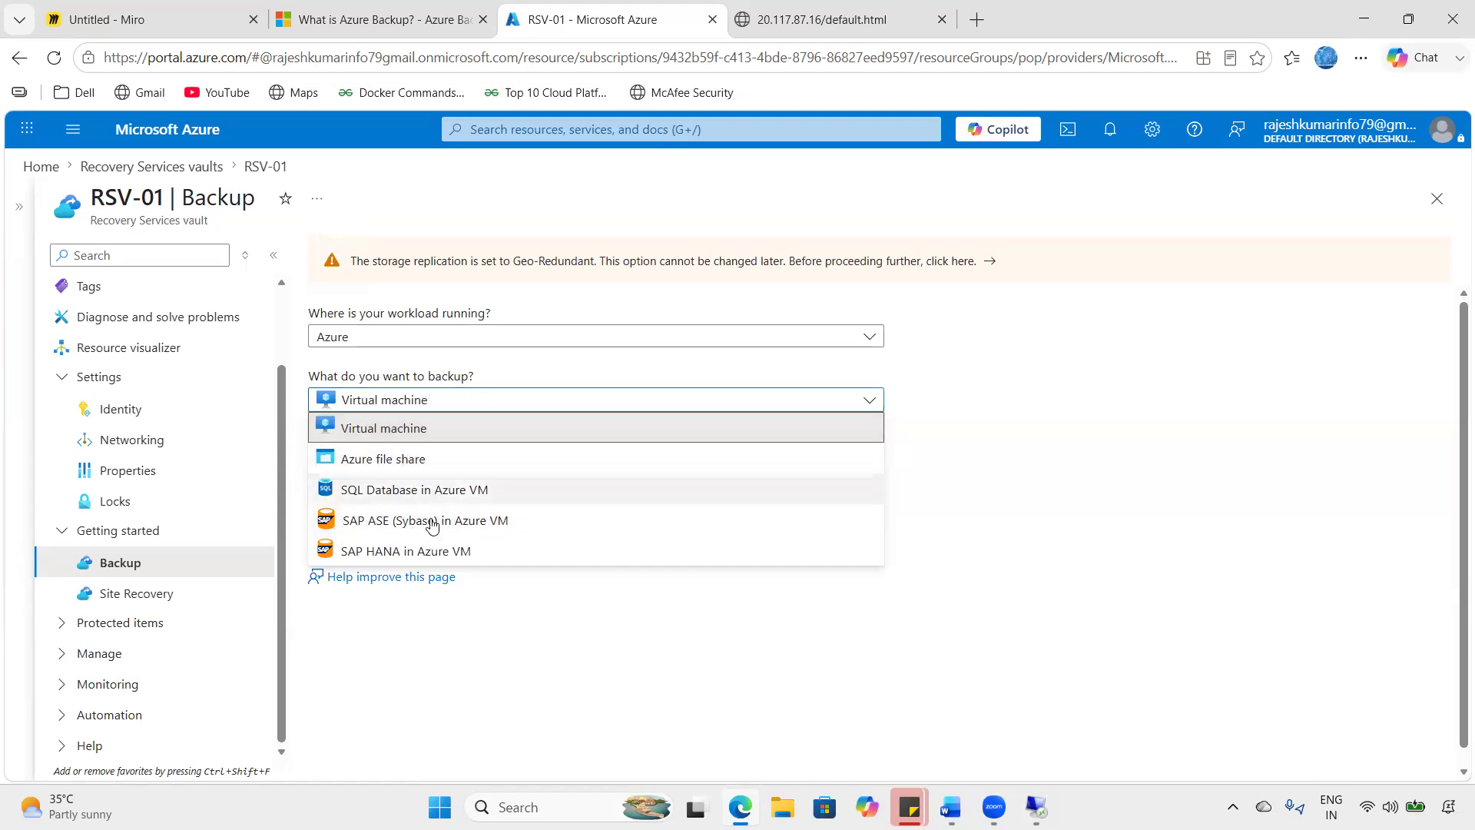
pyautogui.click(365, 9)
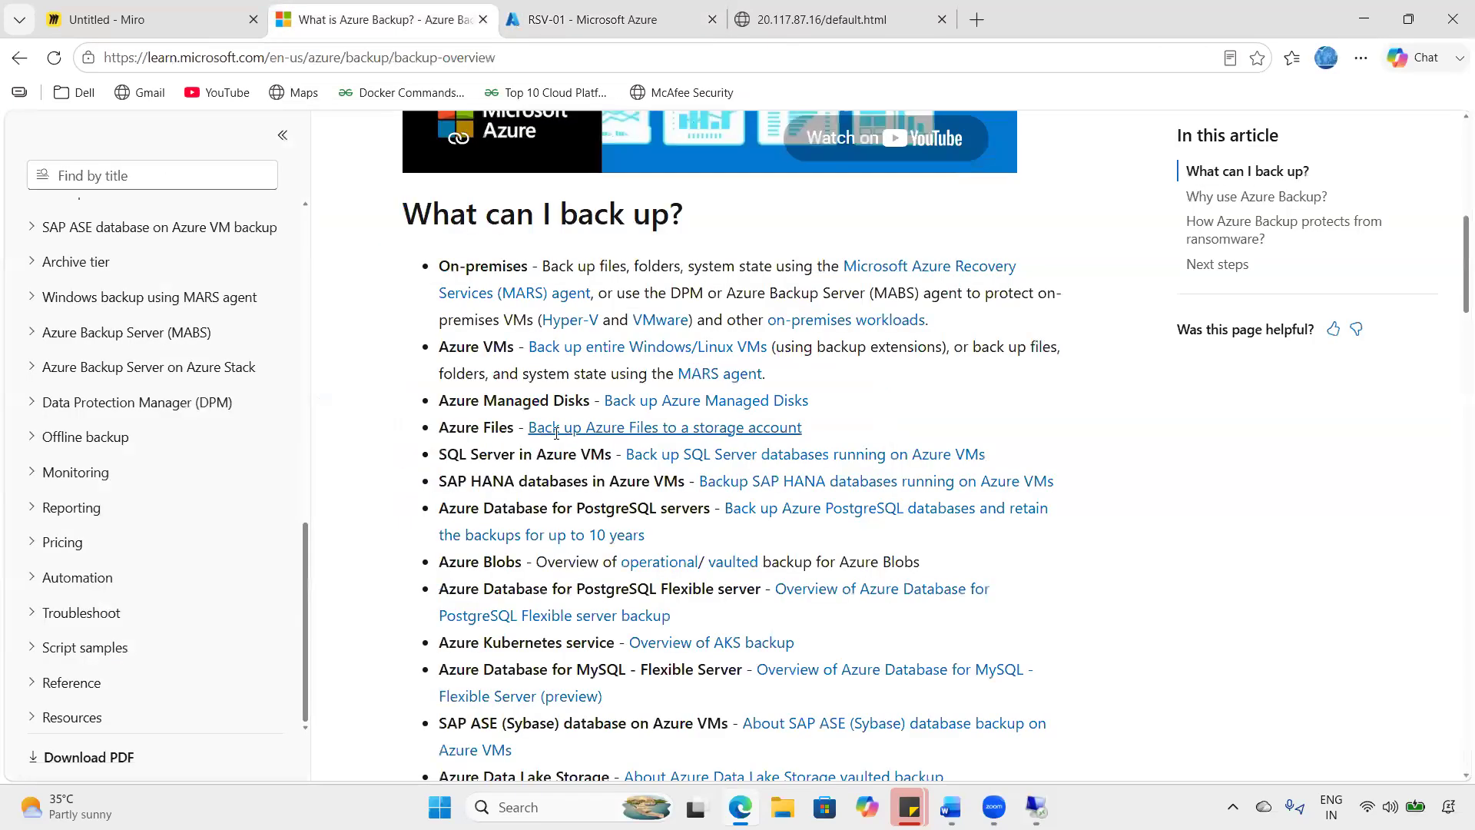
pyautogui.click(585, 9)
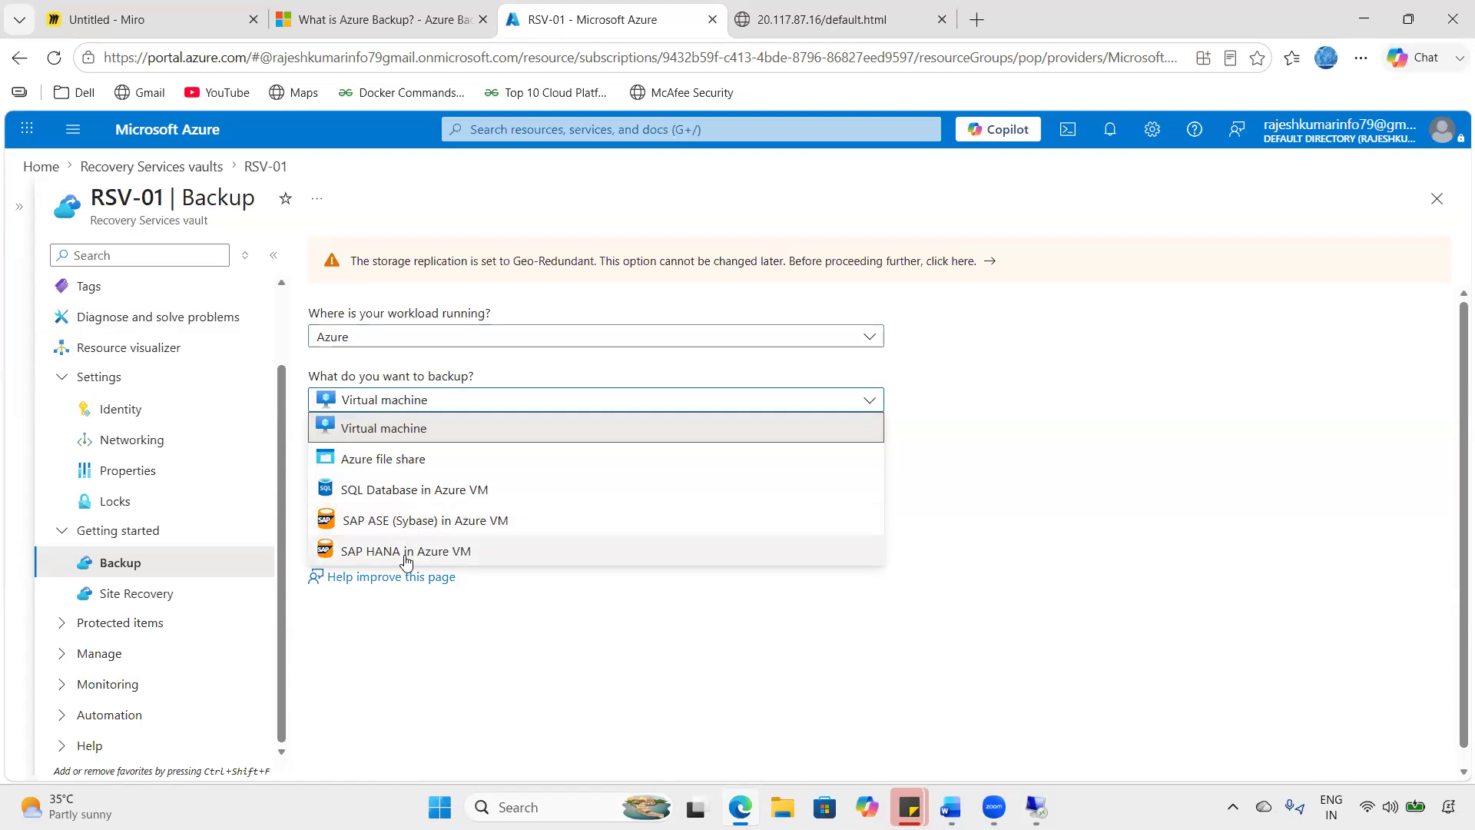
pyautogui.click(475, 682)
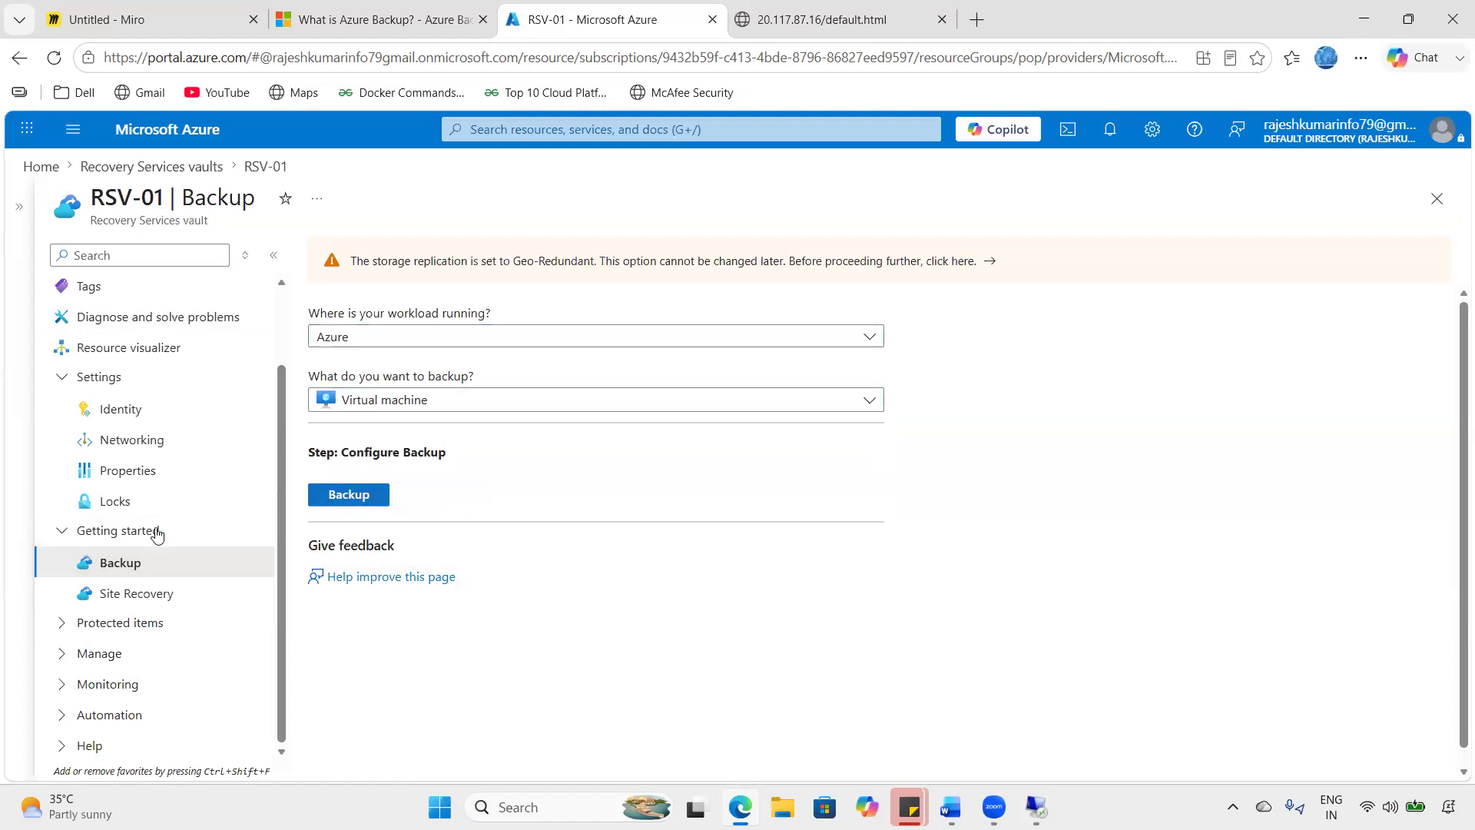
# - Return to the portal home page and open the list of virtual machines
pyautogui.click(213, 132)
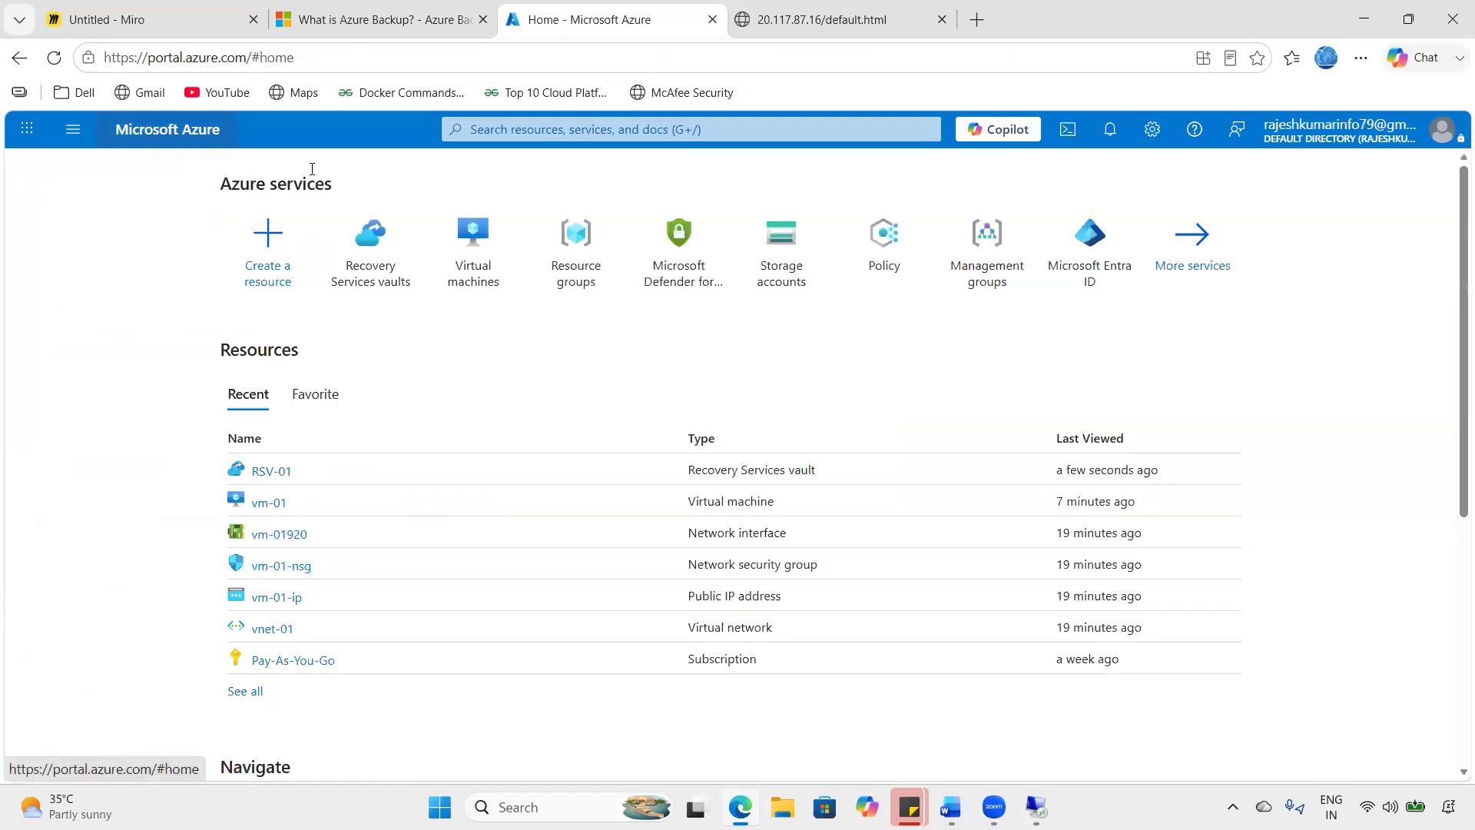
pyautogui.click(472, 252)
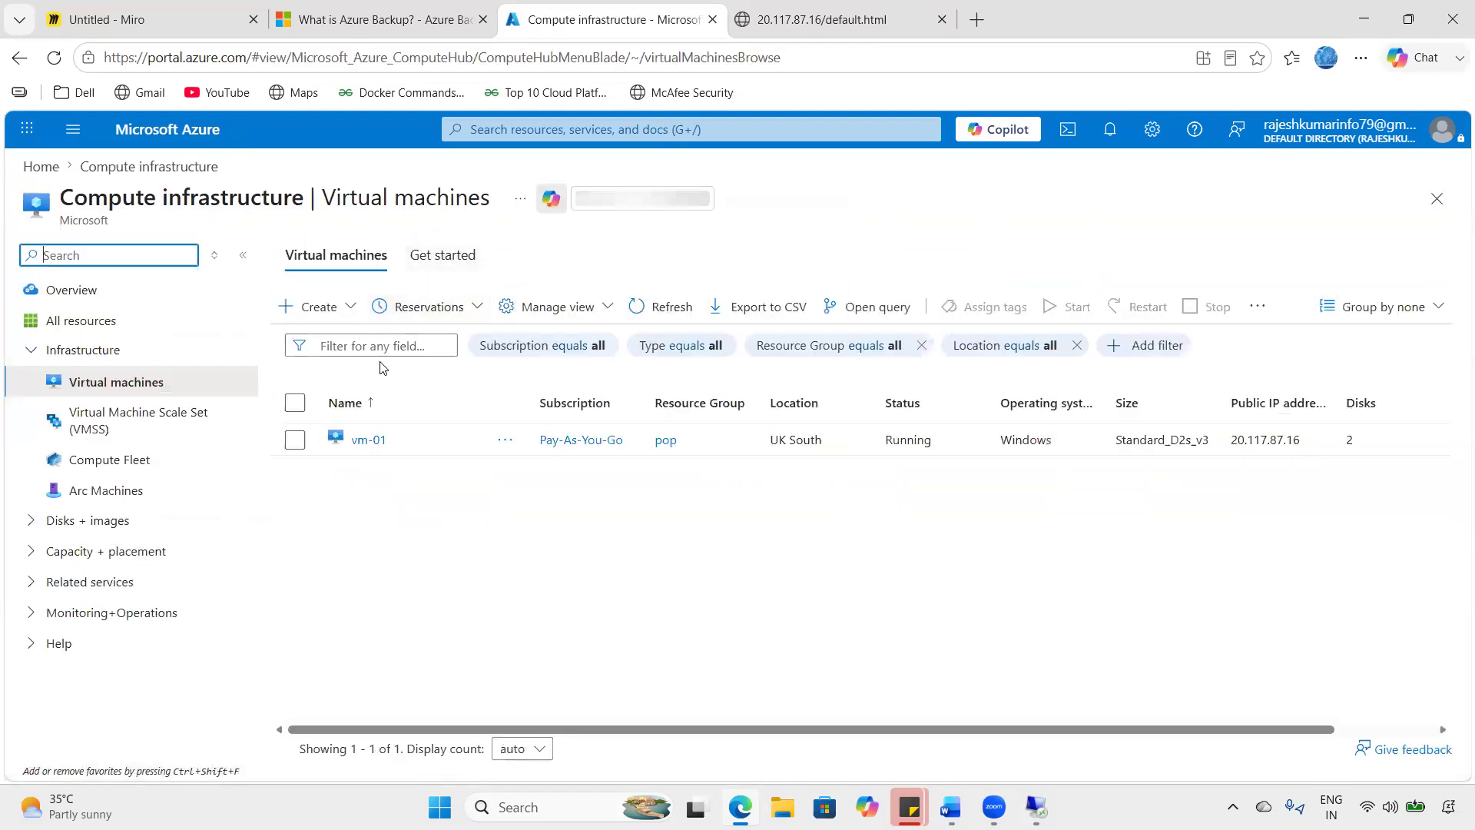
# - Open the Backup page of virtual machine vm-01 and examine its vault and policy options
pyautogui.click(368, 440)
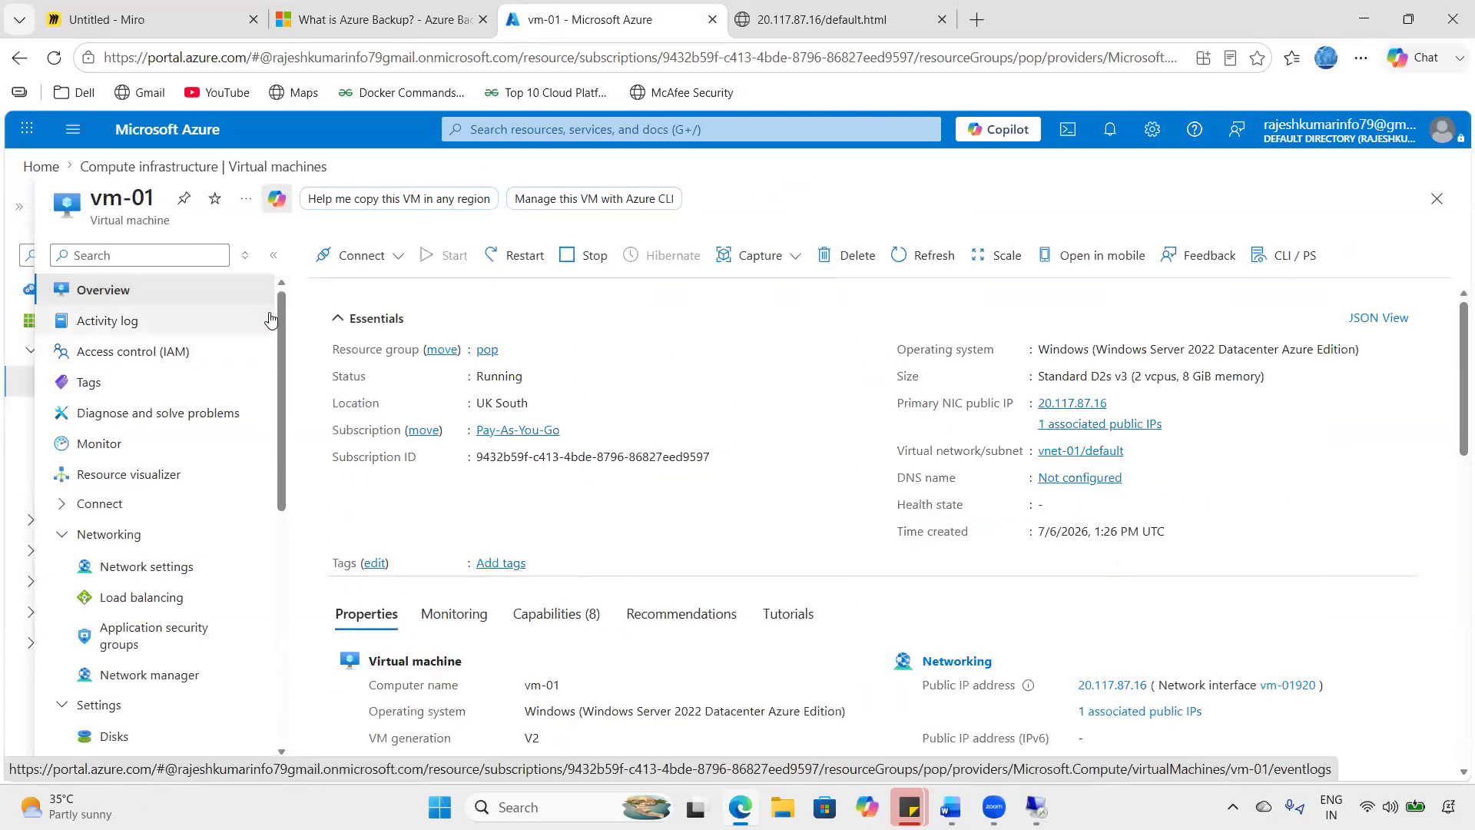
pyautogui.scroll(-1, 284, 364)
pyautogui.moveTo(283, 364); pyautogui.dragTo(302, 519)
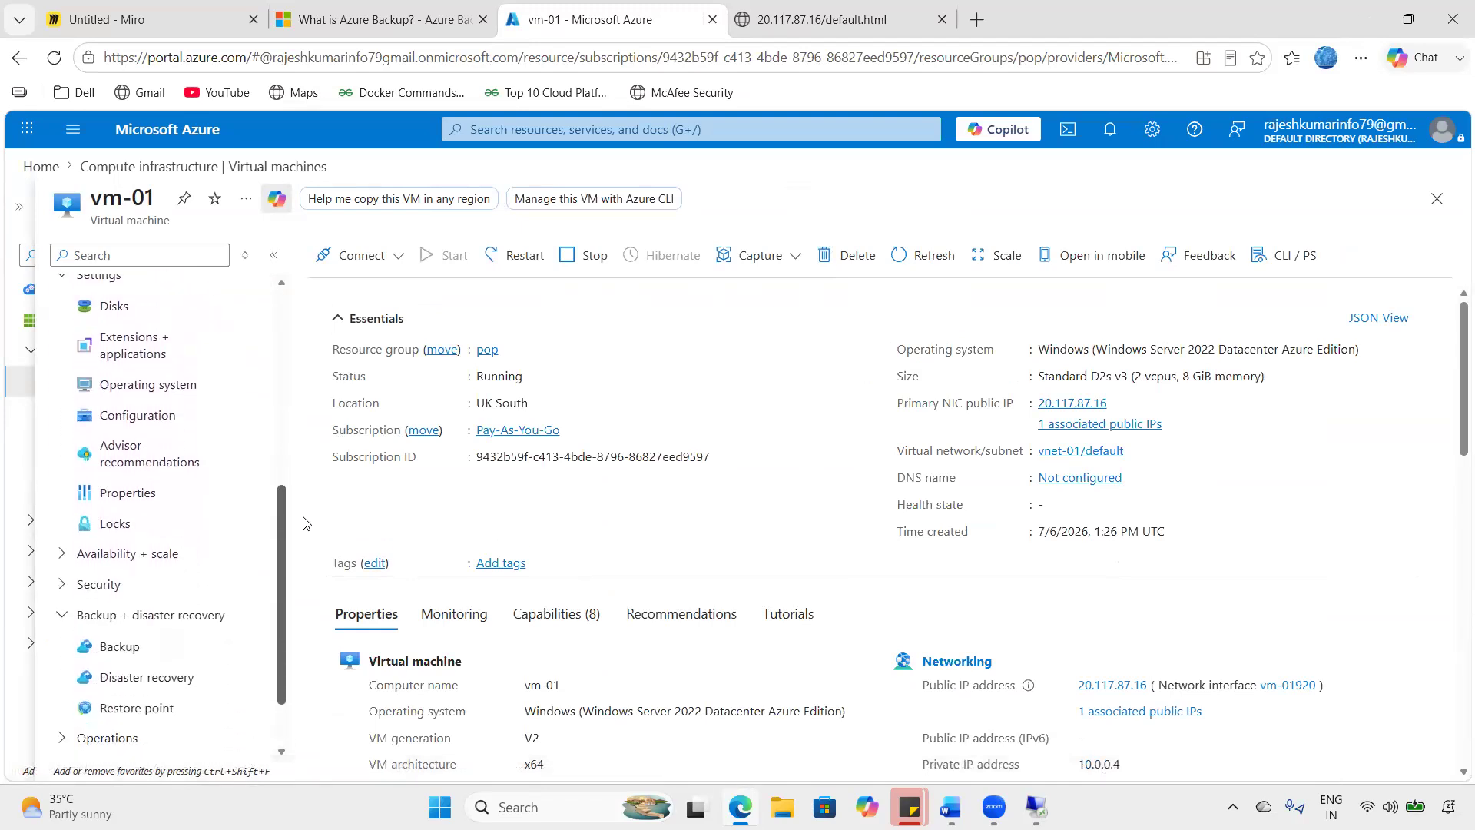
pyautogui.click(106, 636)
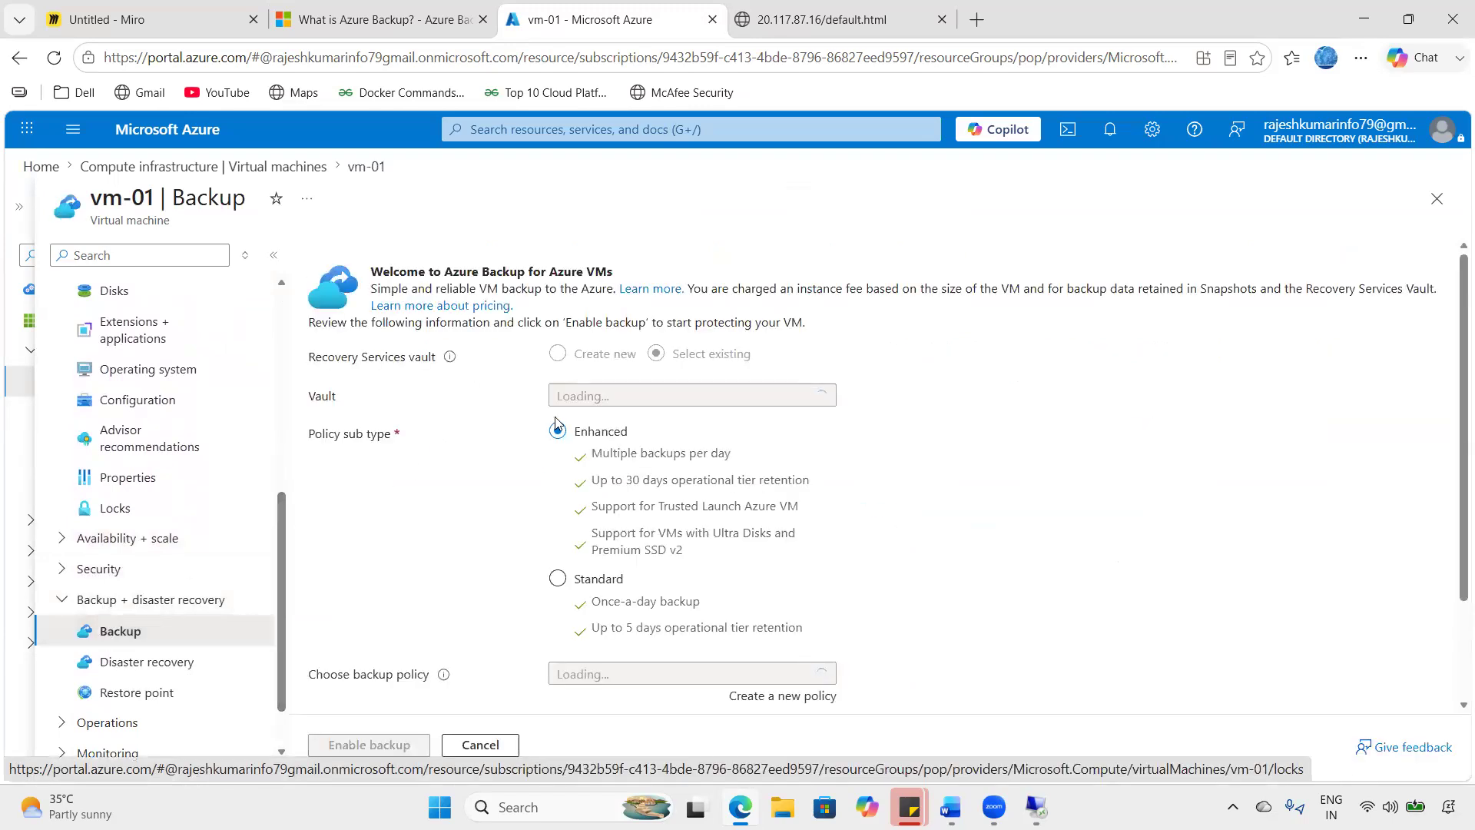
pyautogui.tripleClick(454, 266)
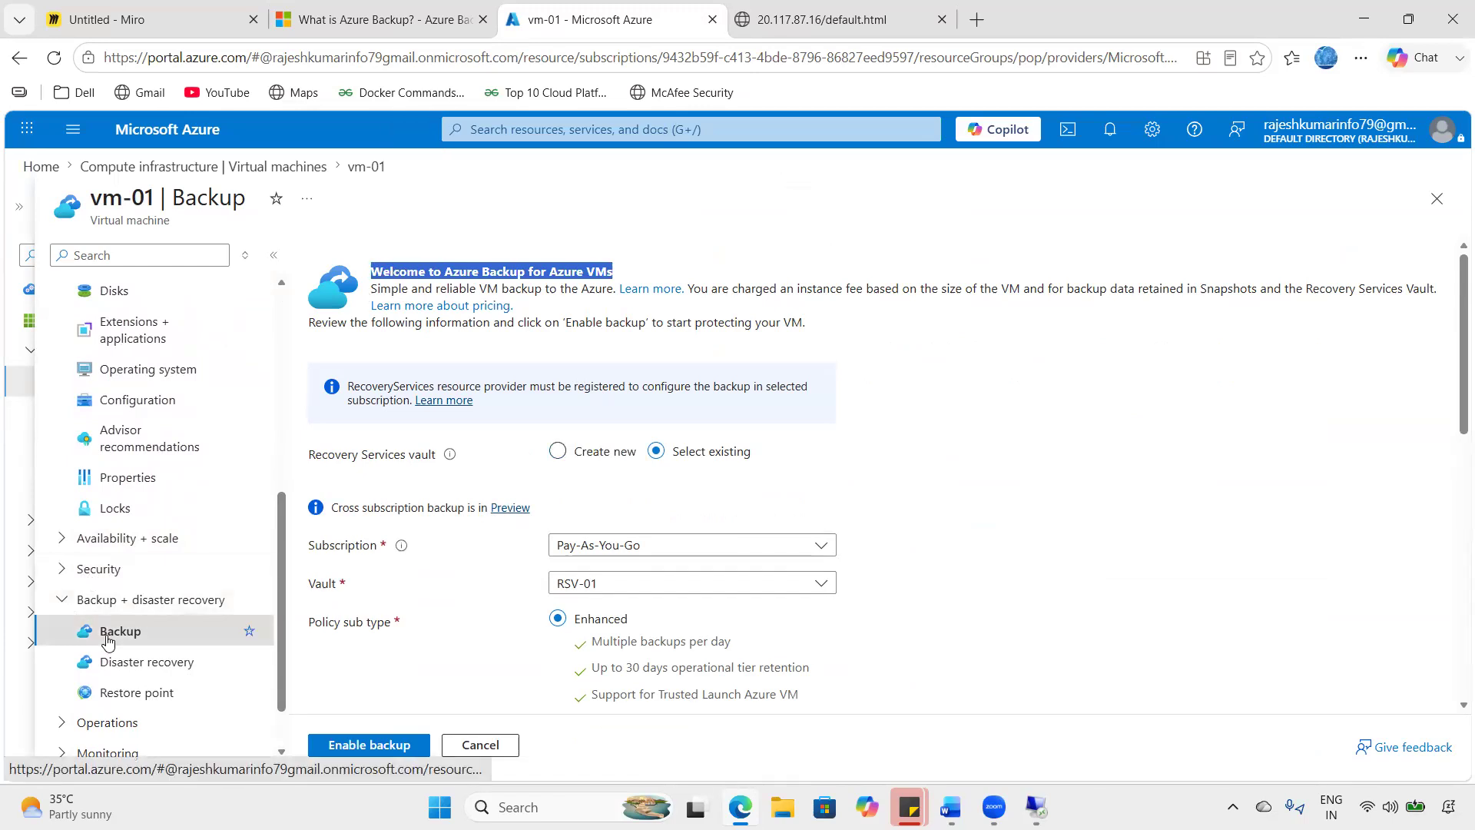
# - Open the RSV-01 vault's Backup items page and examine the Azure Virtual Machine entry
pyautogui.click(164, 136)
pyautogui.click(482, 244)
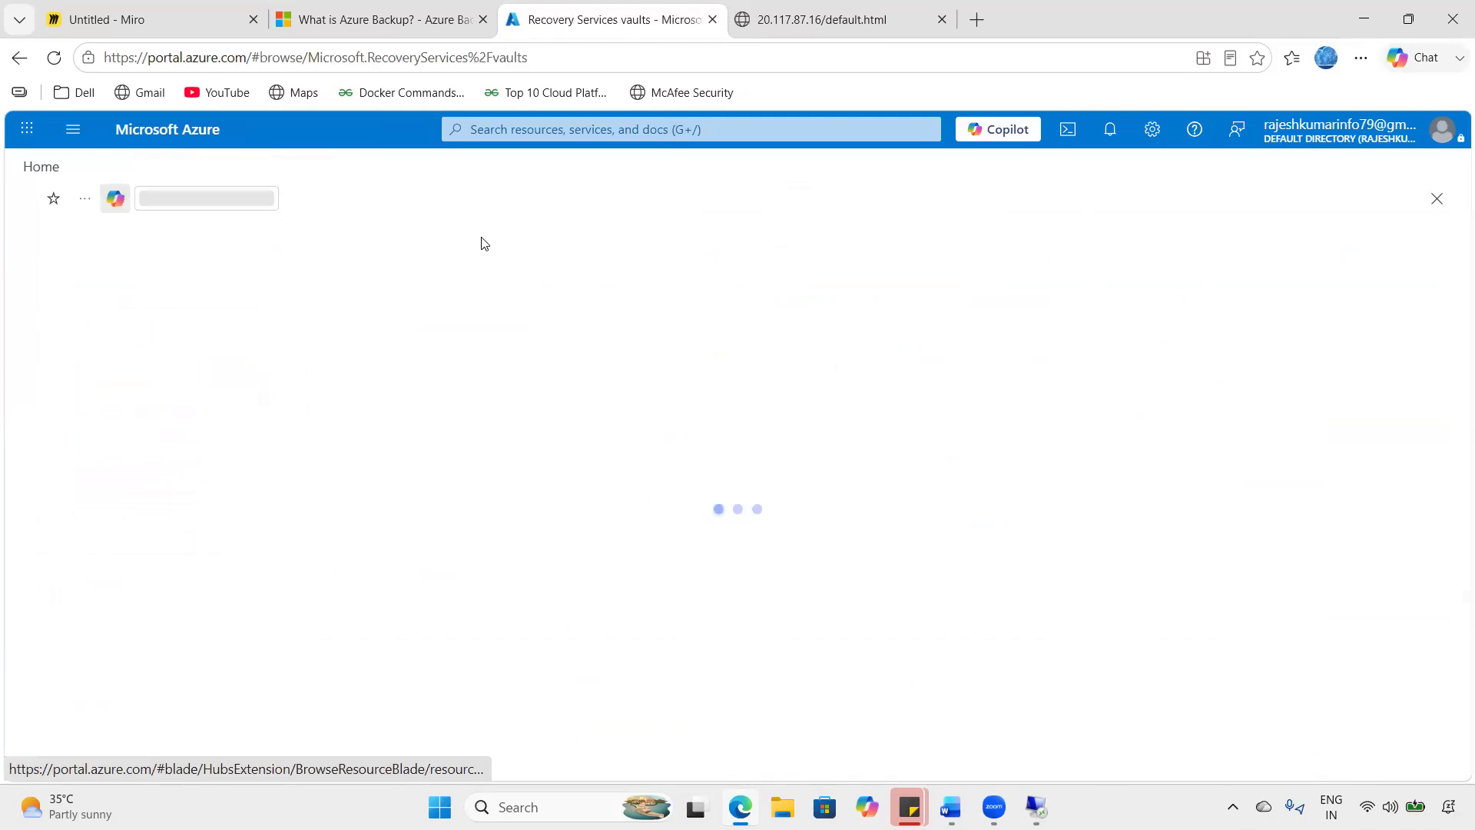
pyautogui.click(111, 395)
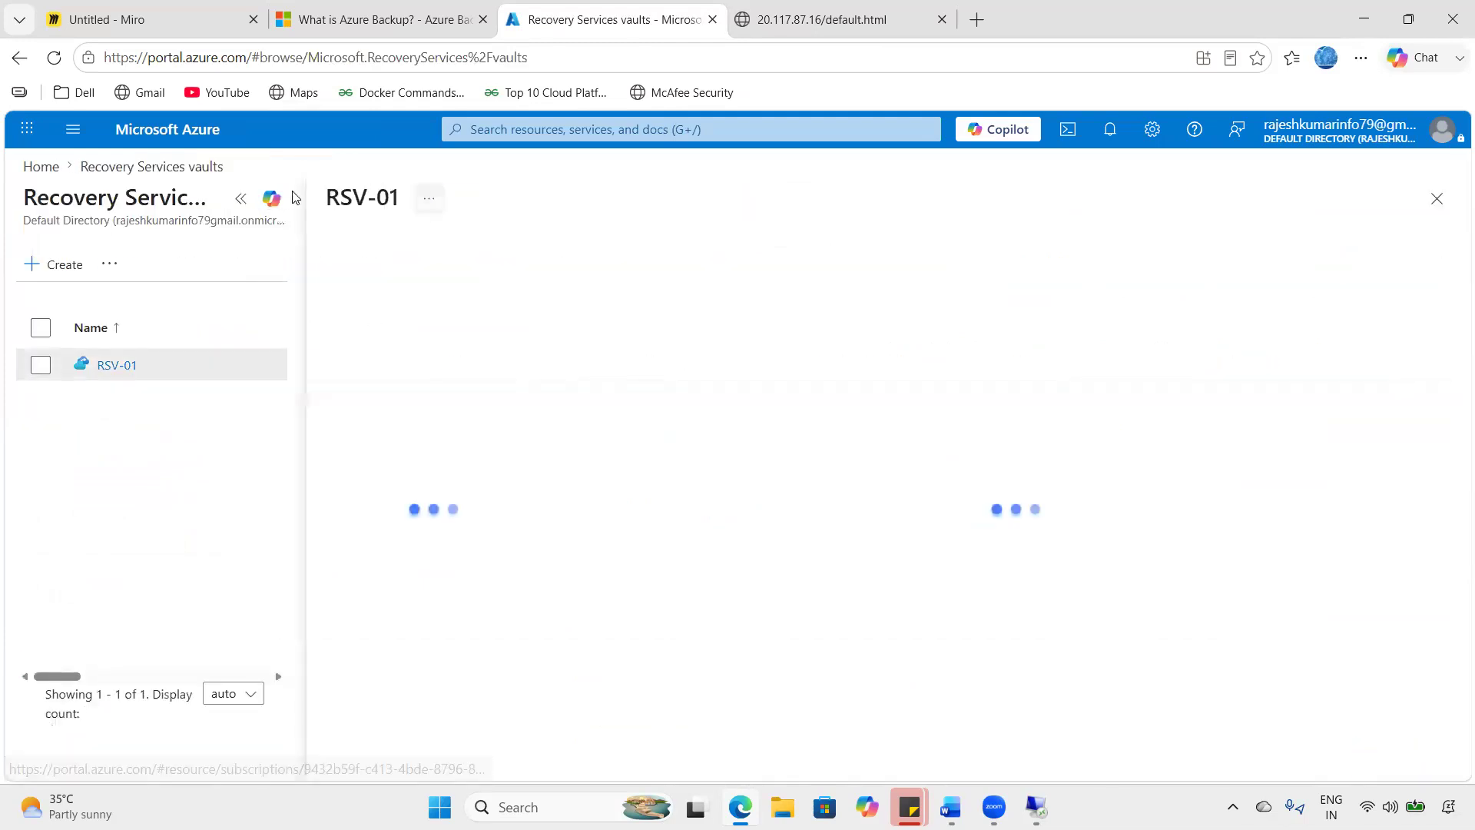
pyautogui.click(241, 200)
pyautogui.scroll(-2, 180, 567)
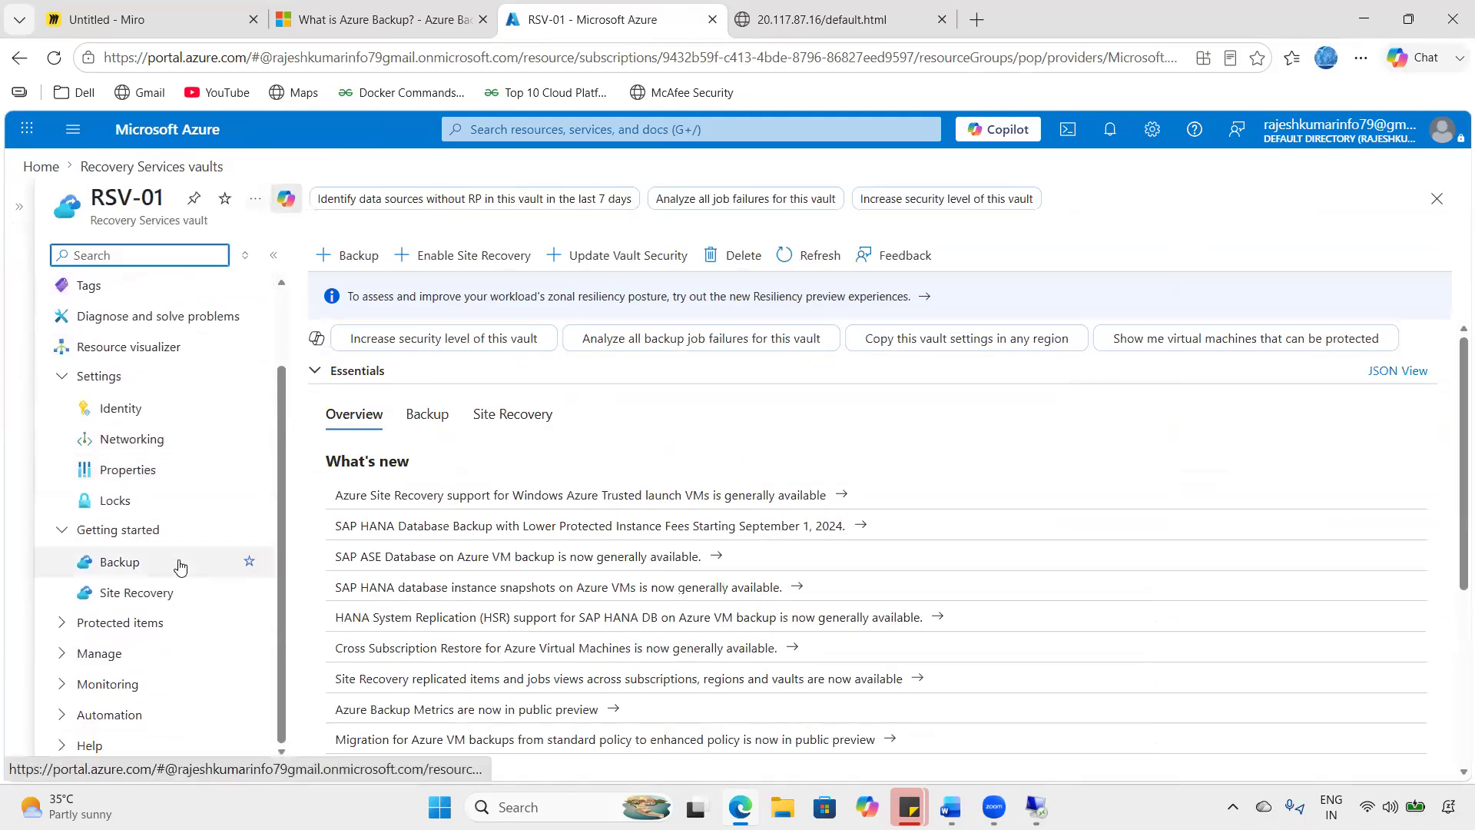
pyautogui.click(123, 623)
pyautogui.click(181, 657)
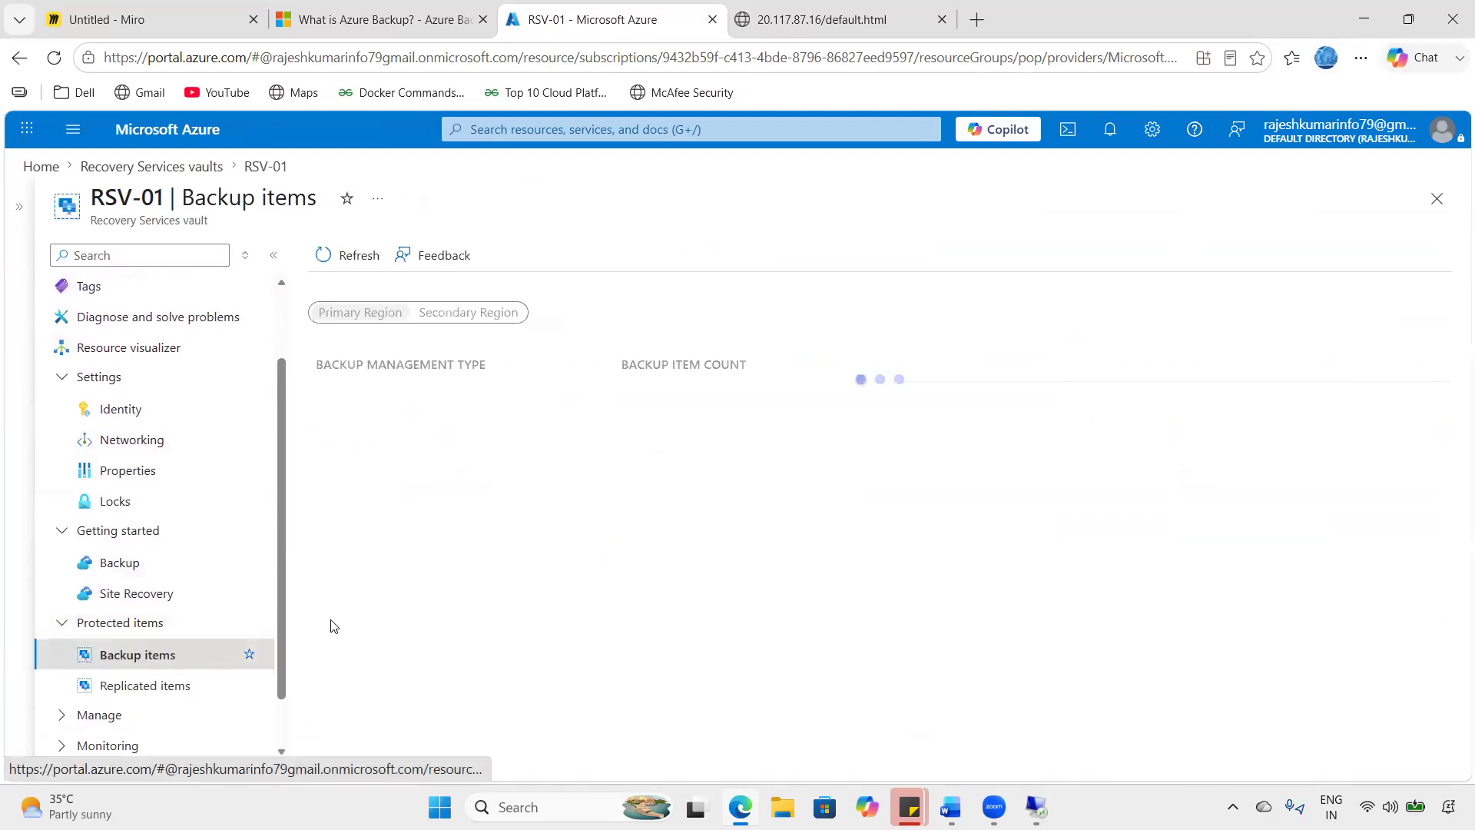
pyautogui.moveTo(459, 406); pyautogui.dragTo(315, 399)
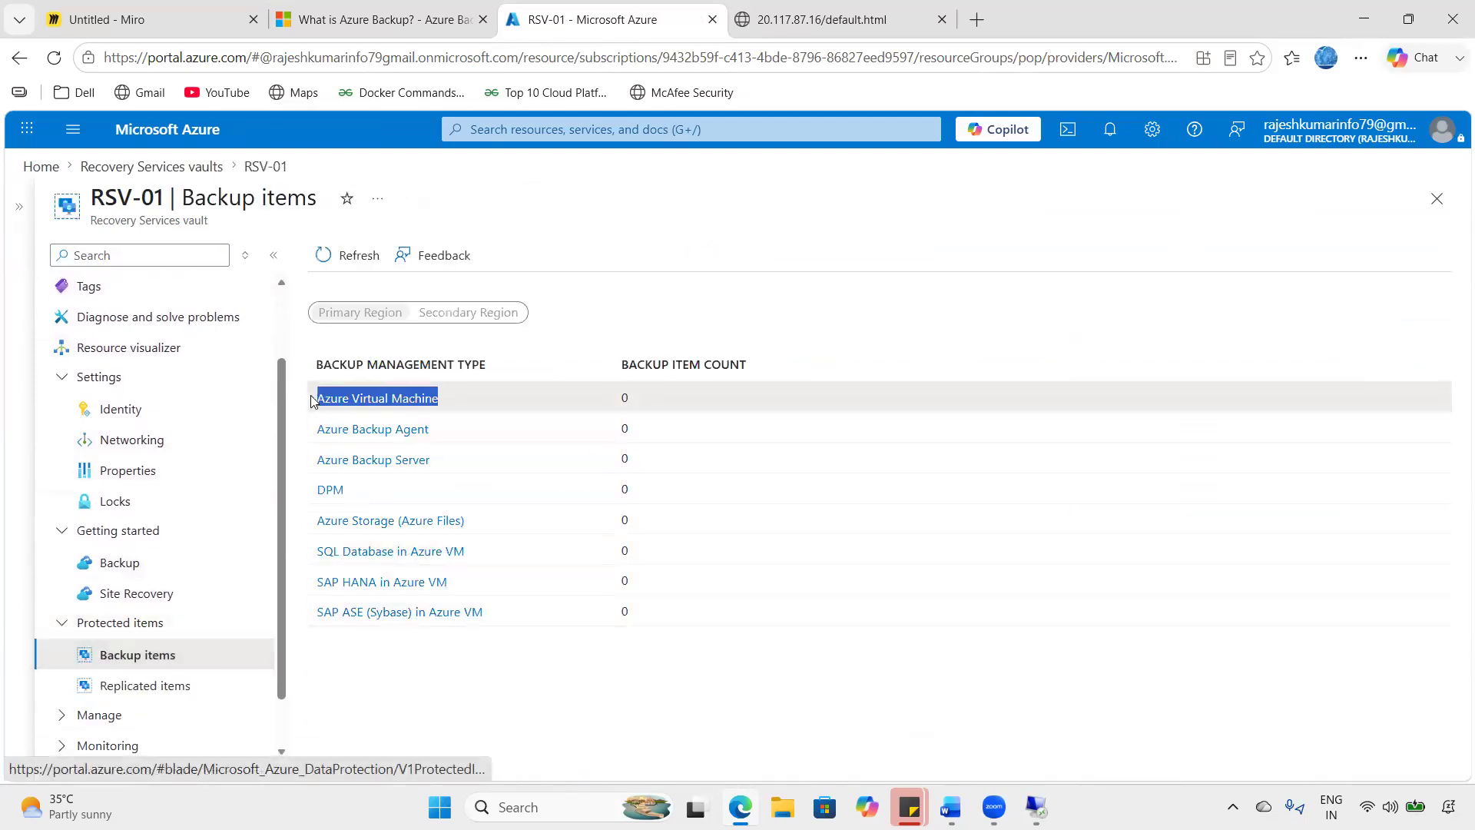
pyautogui.click(606, 399)
# - View the vm-01 overview from the virtual machines list and return to the portal home page
pyautogui.click(41, 166)
pyautogui.click(470, 265)
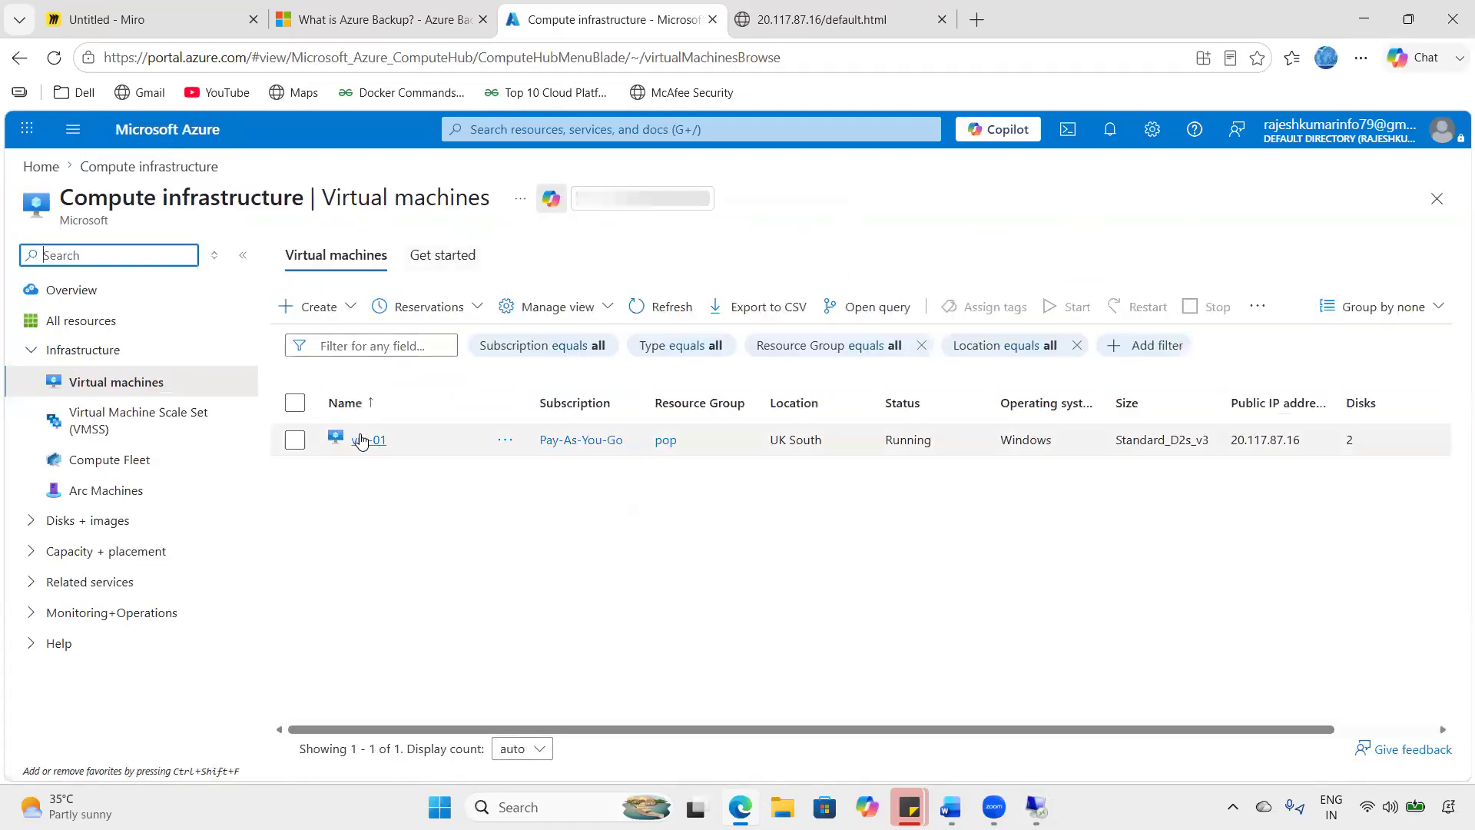
pyautogui.click(368, 440)
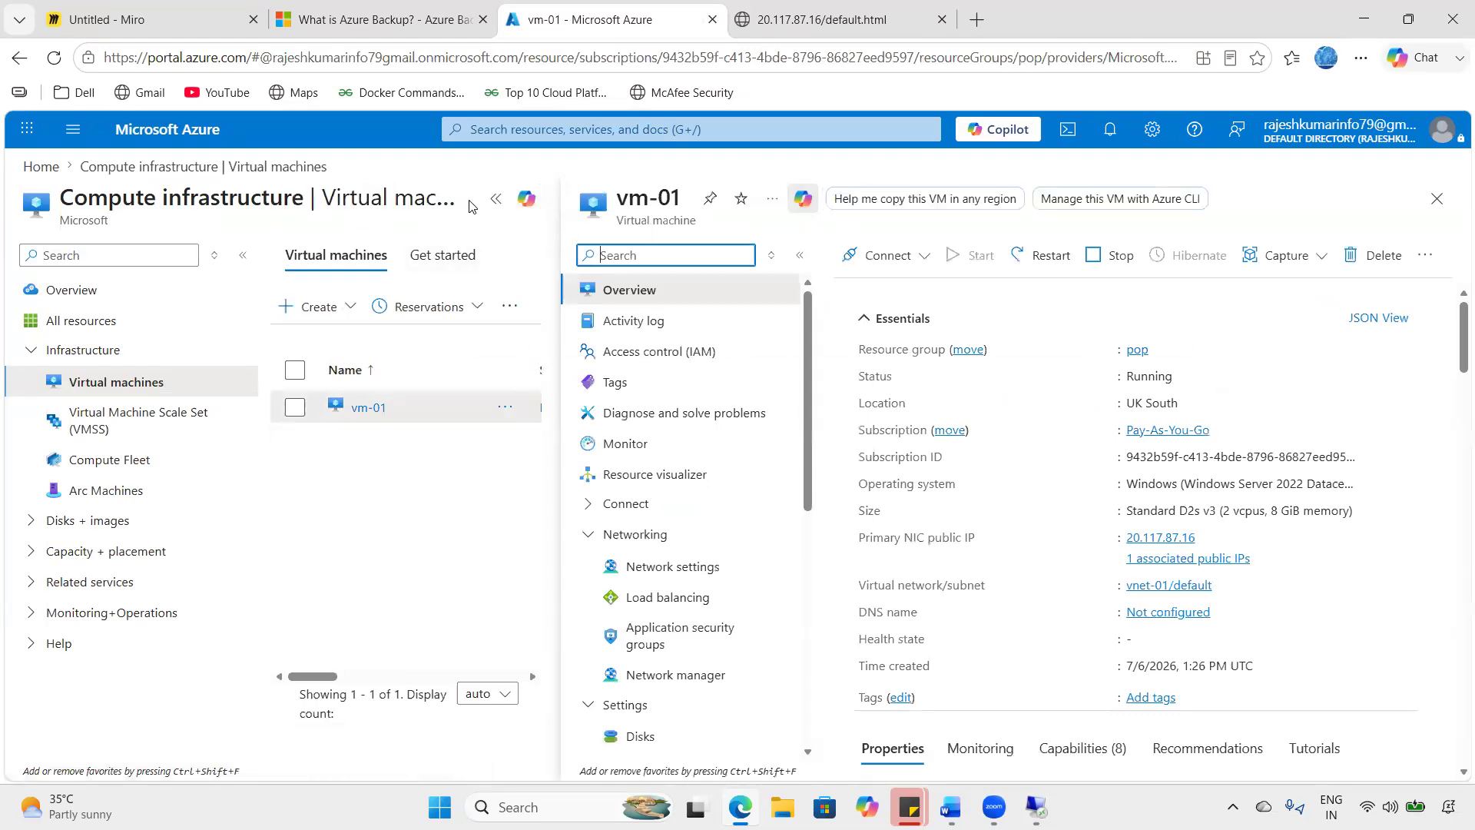
pyautogui.click(41, 166)
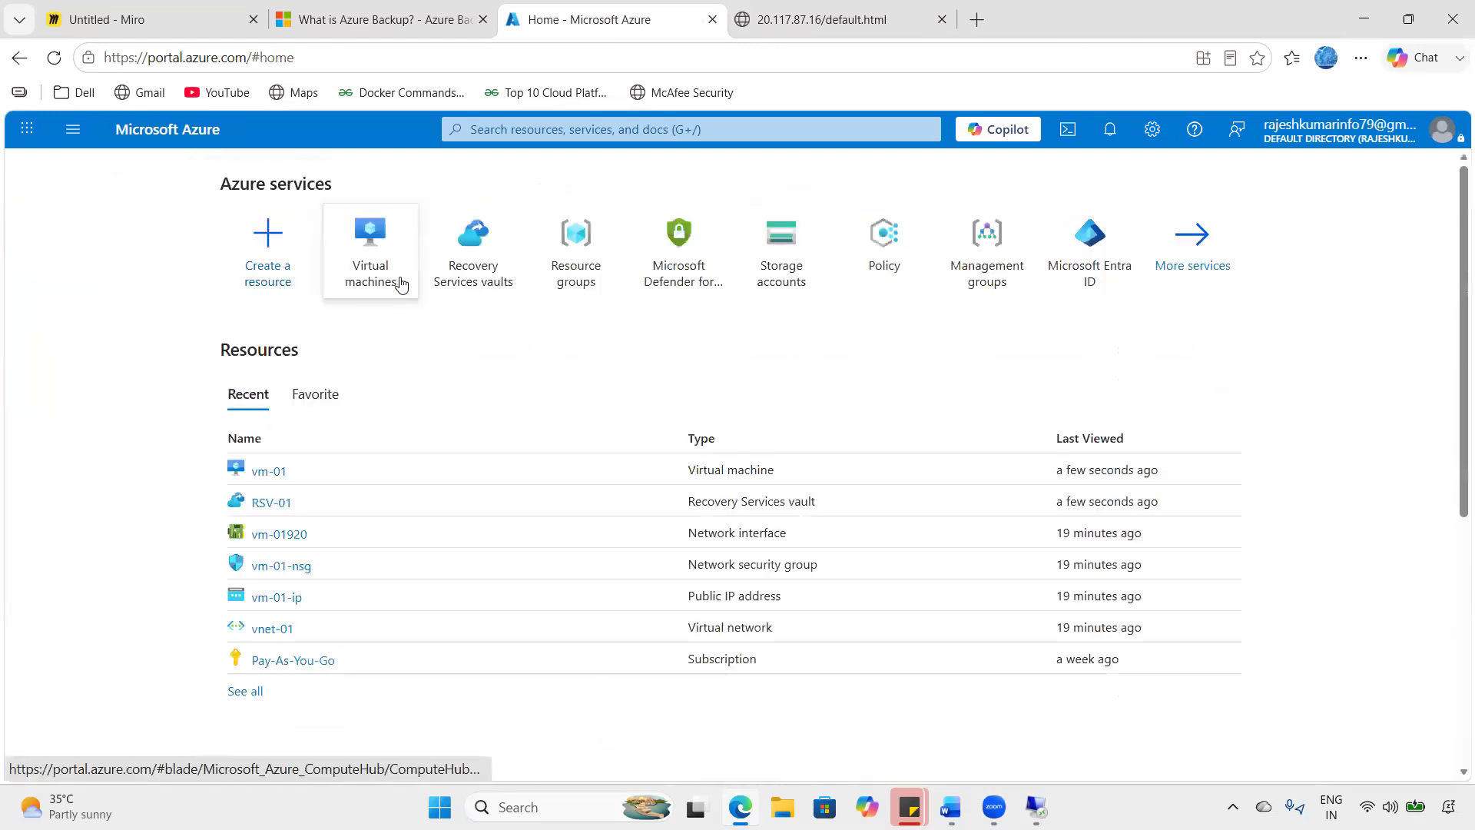
pyautogui.moveTo(399, 283)
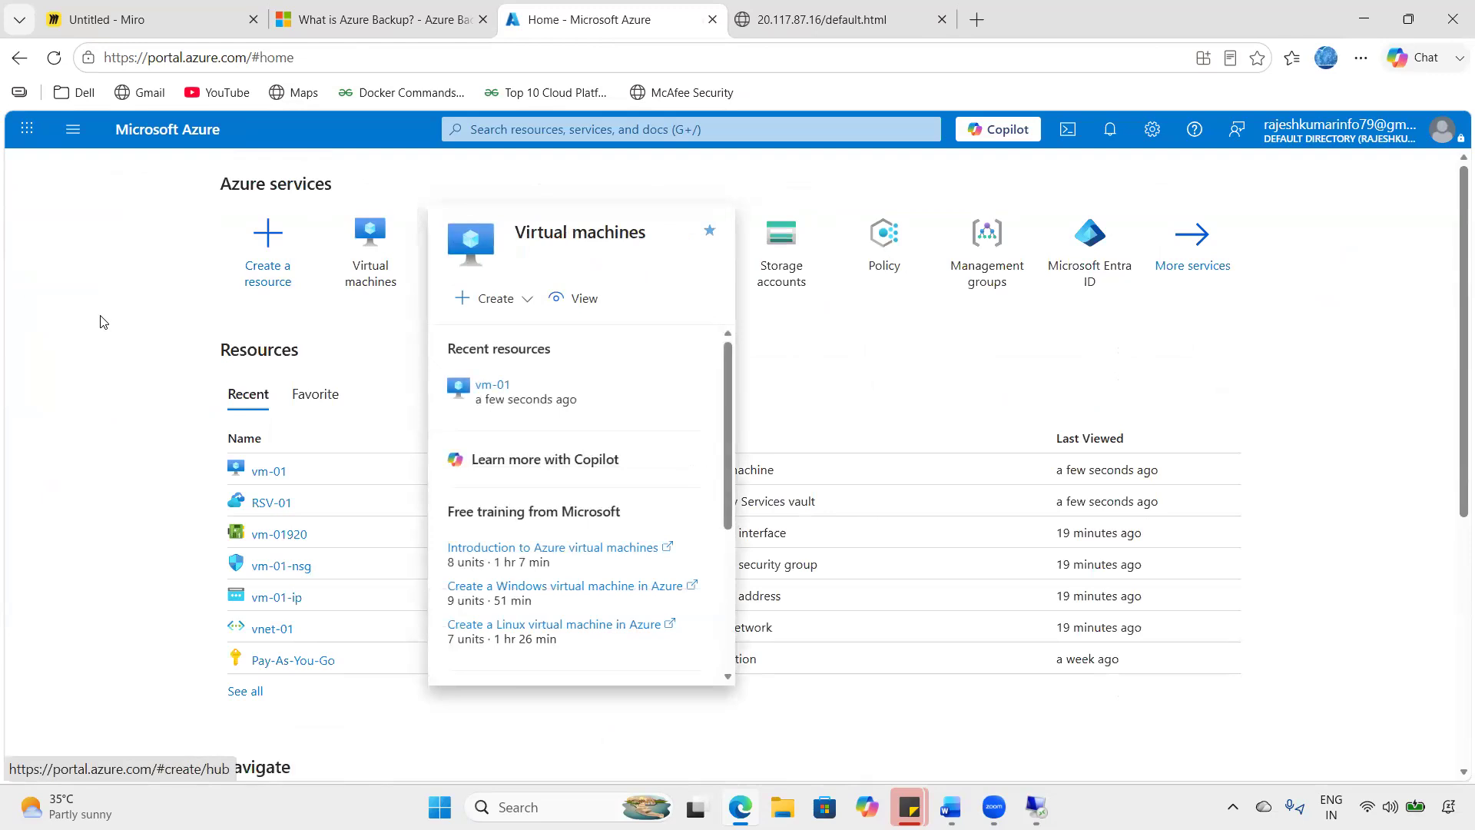
# - Handwrite "policy" with an arrow to a circled "schedule" in red over the portal home page
pyautogui.click(925, 120)
pyautogui.moveTo(611, 372)
pyautogui.mouseDown()
pyautogui.moveTo(656, 349)
pyautogui.moveTo(692, 374)
pyautogui.mouseUp()
pyautogui.moveTo(704, 346)
pyautogui.mouseDown()
pyautogui.moveTo(759, 403)
pyautogui.moveTo(737, 394)
pyautogui.mouseUp()
pyautogui.click(702, 329)
pyautogui.moveTo(840, 324)
pyautogui.mouseDown()
pyautogui.moveTo(861, 314)
pyautogui.moveTo(863, 344)
pyautogui.moveTo(957, 378)
pyautogui.mouseUp()
pyautogui.moveTo(966, 313)
pyautogui.mouseDown()
pyautogui.moveTo(994, 350)
pyautogui.moveTo(1049, 297)
pyautogui.moveTo(1076, 331)
pyautogui.mouseUp()
pyautogui.moveTo(1099, 292)
pyautogui.mouseDown()
pyautogui.moveTo(1108, 318)
pyautogui.moveTo(1111, 307)
pyautogui.mouseUp()
pyautogui.moveTo(1049, 373); pyautogui.dragTo(1074, 356)
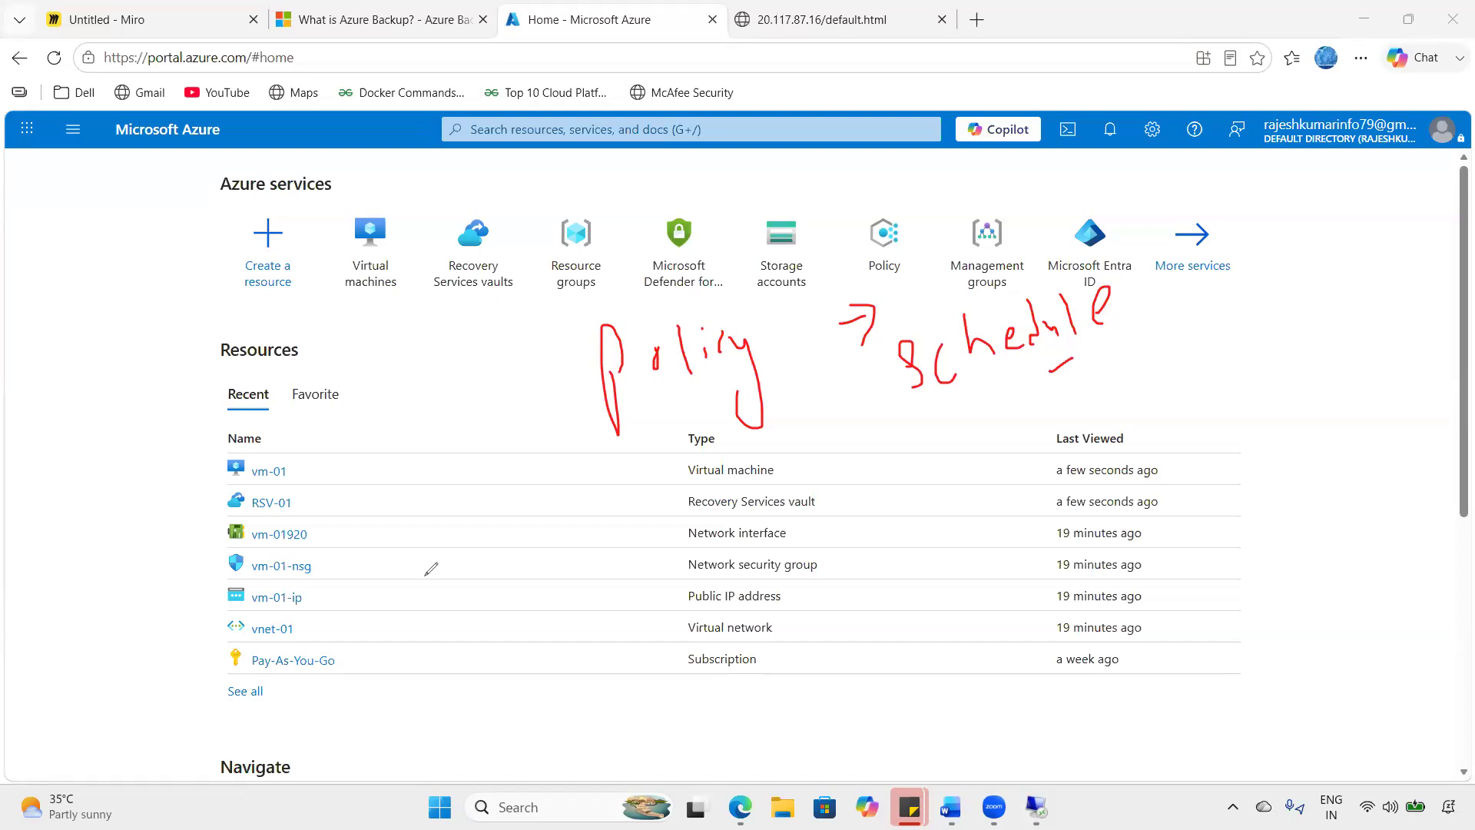
pyautogui.moveTo(855, 373)
pyautogui.mouseDown()
pyautogui.moveTo(865, 387)
pyautogui.moveTo(881, 368)
pyautogui.moveTo(1100, 359)
pyautogui.moveTo(956, 311)
pyautogui.moveTo(900, 384)
pyautogui.moveTo(939, 388)
pyautogui.mouseUp()
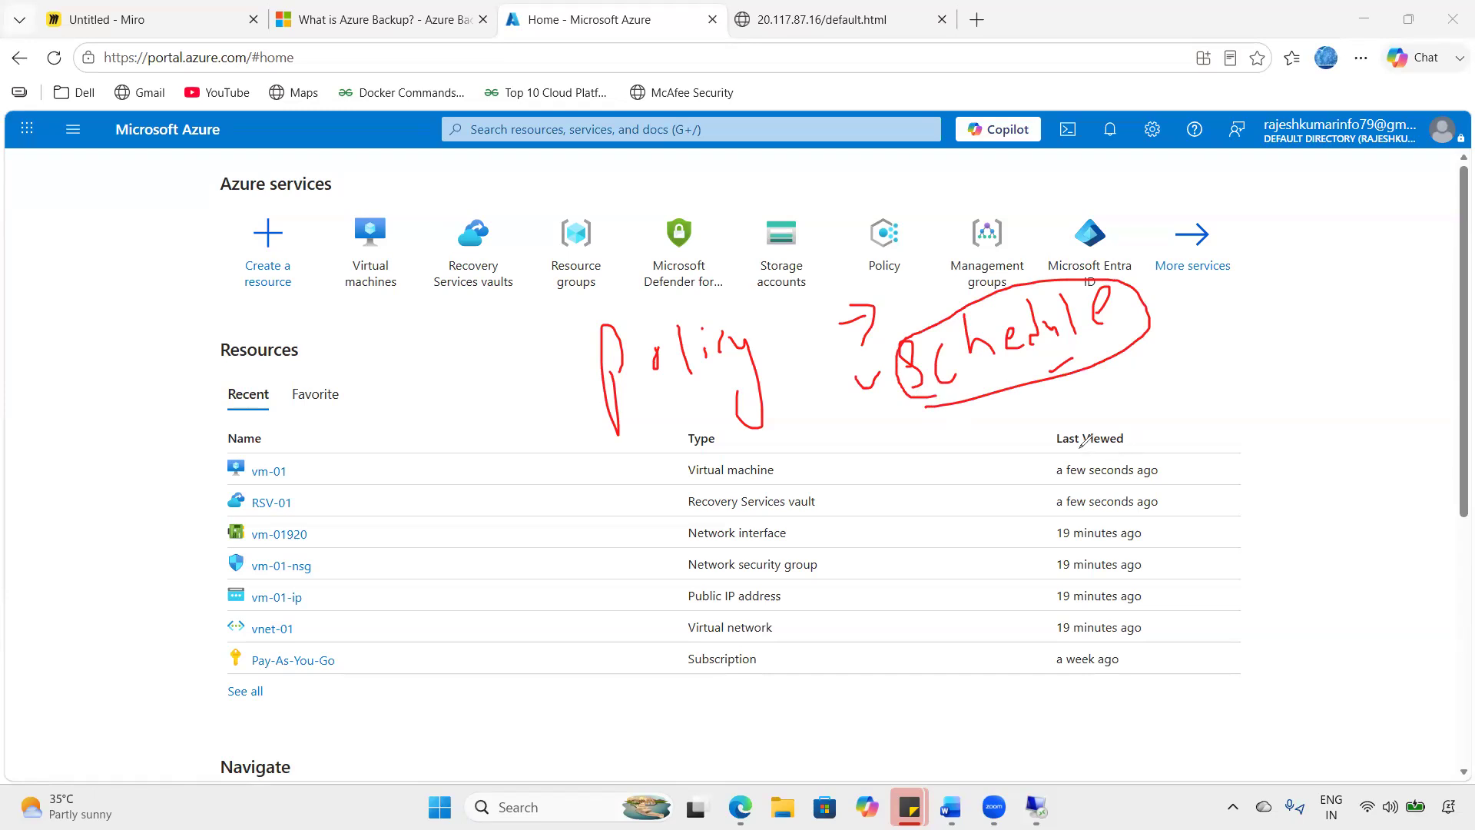
# - Handwrite "retention" below "schedule" and add red check marks and arrows beside "policy" and "schedule"
pyautogui.moveTo(544, 404); pyautogui.dragTo(607, 361)
pyautogui.moveTo(880, 480)
pyautogui.mouseDown()
pyautogui.moveTo(1034, 449)
pyautogui.moveTo(1058, 478)
pyautogui.mouseUp()
pyautogui.moveTo(1069, 403)
pyautogui.mouseDown()
pyautogui.moveTo(1082, 455)
pyautogui.moveTo(1087, 428)
pyautogui.moveTo(1129, 393)
pyautogui.moveTo(1156, 434)
pyautogui.moveTo(1211, 389)
pyautogui.mouseUp()
pyautogui.moveTo(1175, 300); pyautogui.dragTo(1203, 265)
pyautogui.moveTo(1160, 337)
pyautogui.mouseDown()
pyautogui.moveTo(1191, 313)
pyautogui.moveTo(1171, 349)
pyautogui.mouseUp()
pyautogui.moveTo(553, 430); pyautogui.dragTo(617, 405)
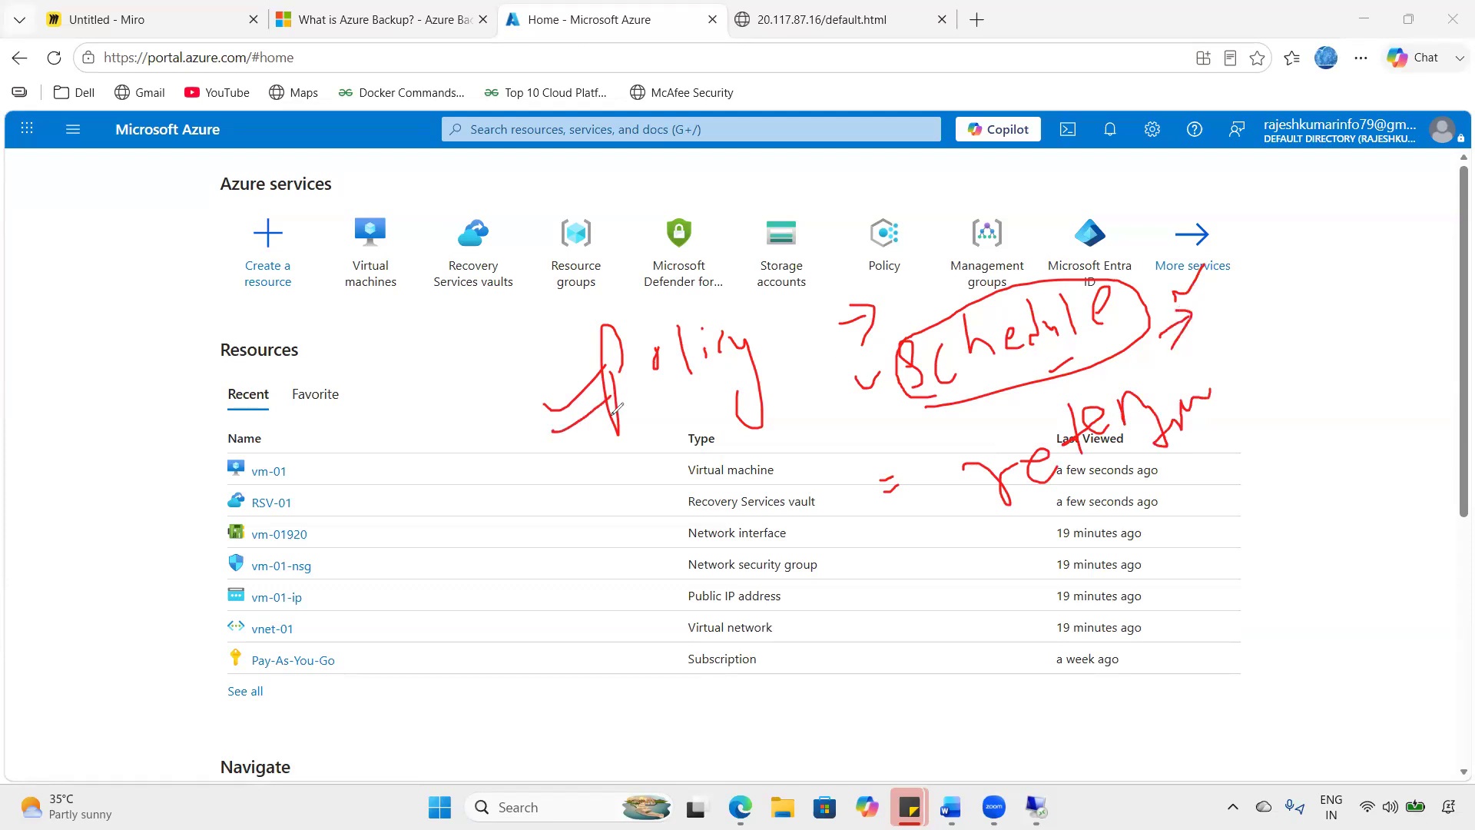
# - Underline "policy", box and mark "retention" with red strokes, and clear all the annotations
pyautogui.moveTo(632, 417); pyautogui.dragTo(770, 386)
pyautogui.moveTo(618, 409); pyautogui.dragTo(569, 460)
pyautogui.moveTo(919, 467)
pyautogui.mouseDown()
pyautogui.moveTo(1223, 347)
pyautogui.moveTo(933, 549)
pyautogui.moveTo(935, 463)
pyautogui.mouseUp()
pyautogui.moveTo(1231, 459); pyautogui.dragTo(1289, 390)
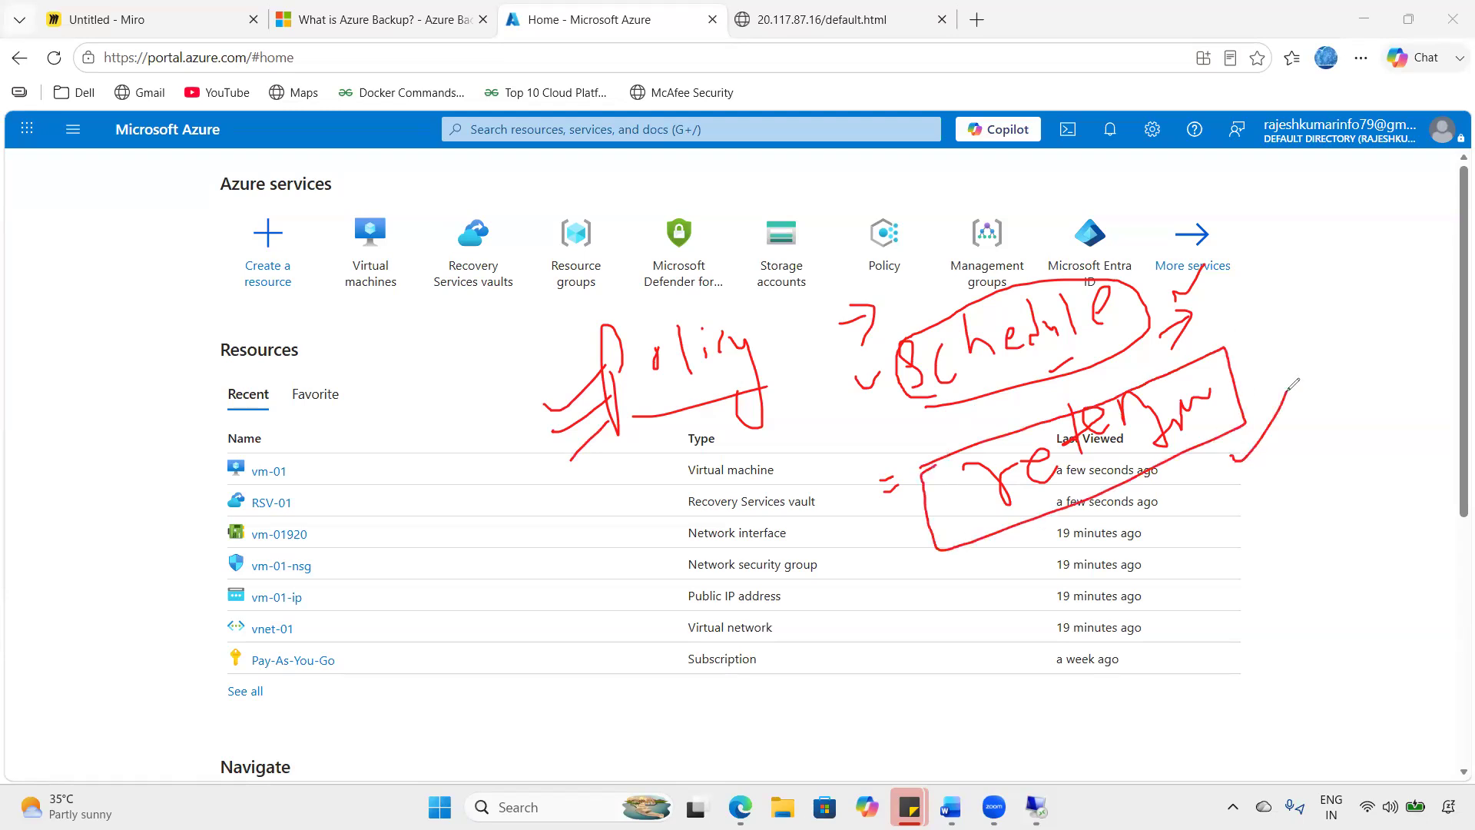
pyautogui.moveTo(880, 576); pyautogui.dragTo(929, 530)
pyautogui.moveTo(900, 530); pyautogui.dragTo(935, 486)
pyautogui.moveTo(1144, 597)
pyautogui.mouseDown()
pyautogui.moveTo(1110, 480)
pyautogui.moveTo(1140, 511)
pyautogui.moveTo(1212, 422)
pyautogui.mouseUp()
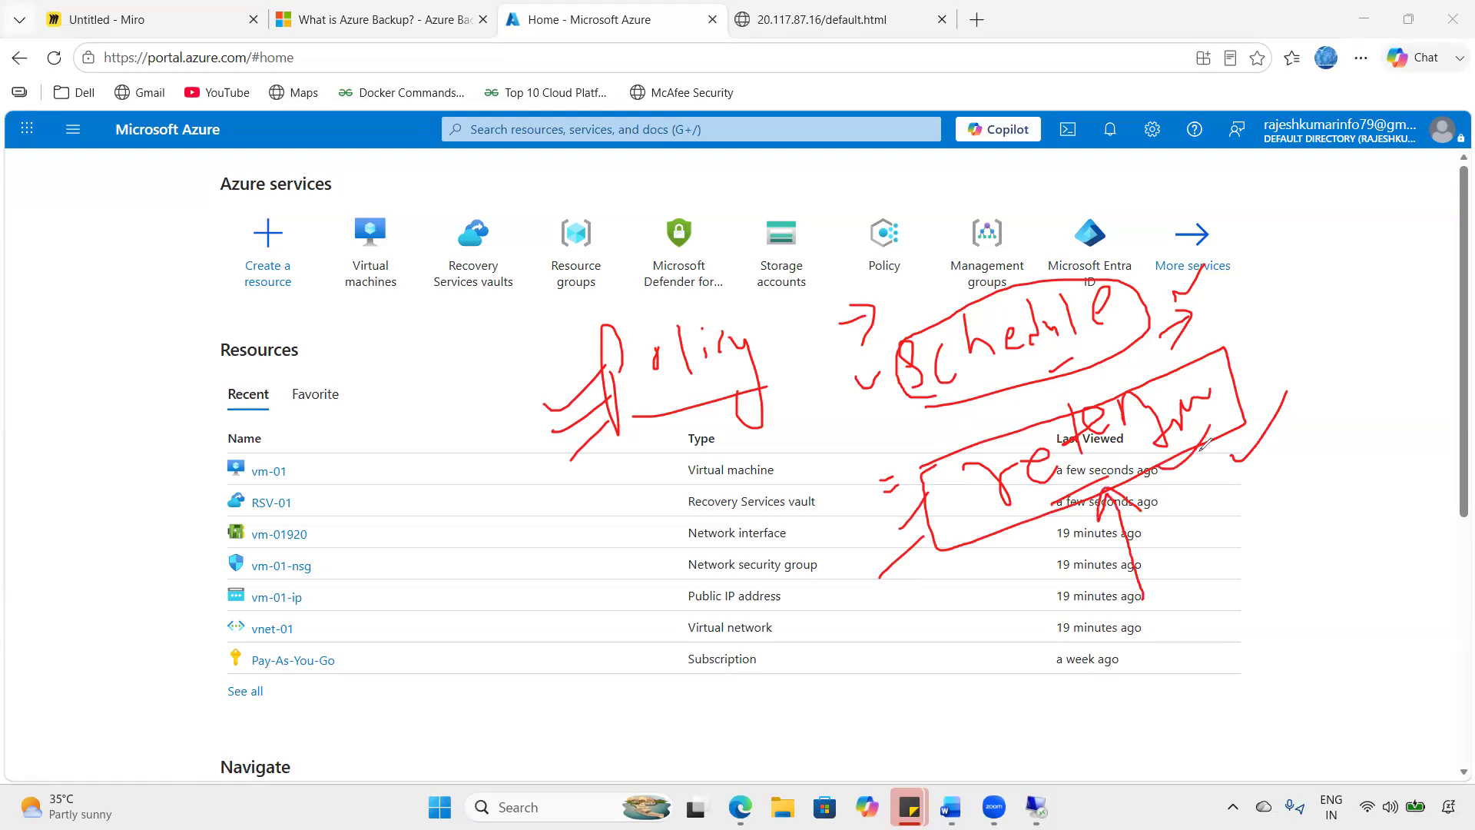
pyautogui.moveTo(902, 508); pyautogui.dragTo(939, 476)
pyautogui.moveTo(1232, 391); pyautogui.dragTo(1248, 375)
pyautogui.moveTo(511, 390)
pyautogui.mouseDown()
pyautogui.moveTo(583, 361)
pyautogui.moveTo(557, 338)
pyautogui.moveTo(584, 518)
pyautogui.moveTo(621, 593)
pyautogui.moveTo(661, 605)
pyautogui.mouseUp()
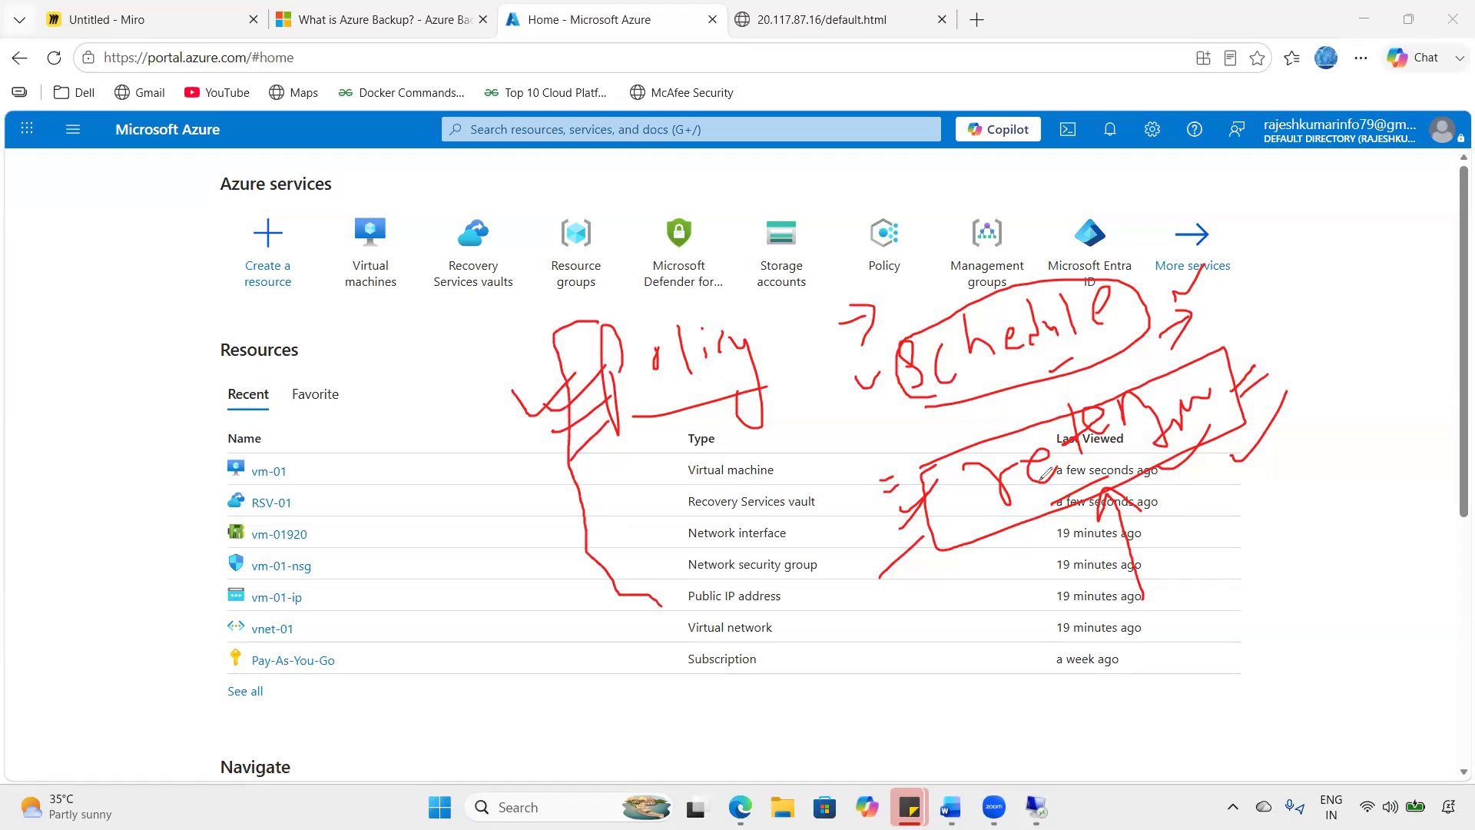
pyautogui.click(7, 518)
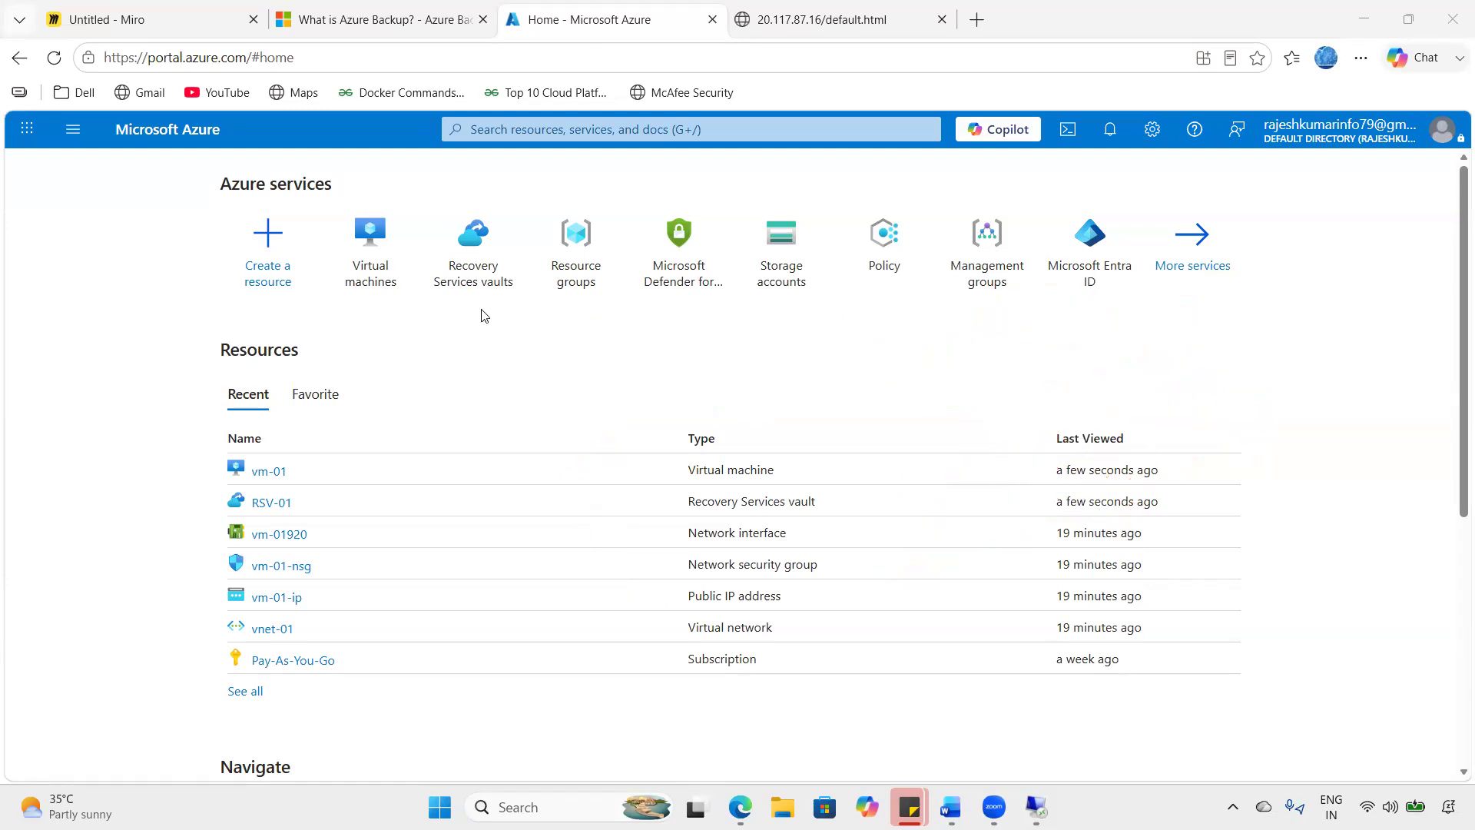
# - Open the Backup policies page of the RSV-01 Recovery Services vault
pyautogui.click(489, 259)
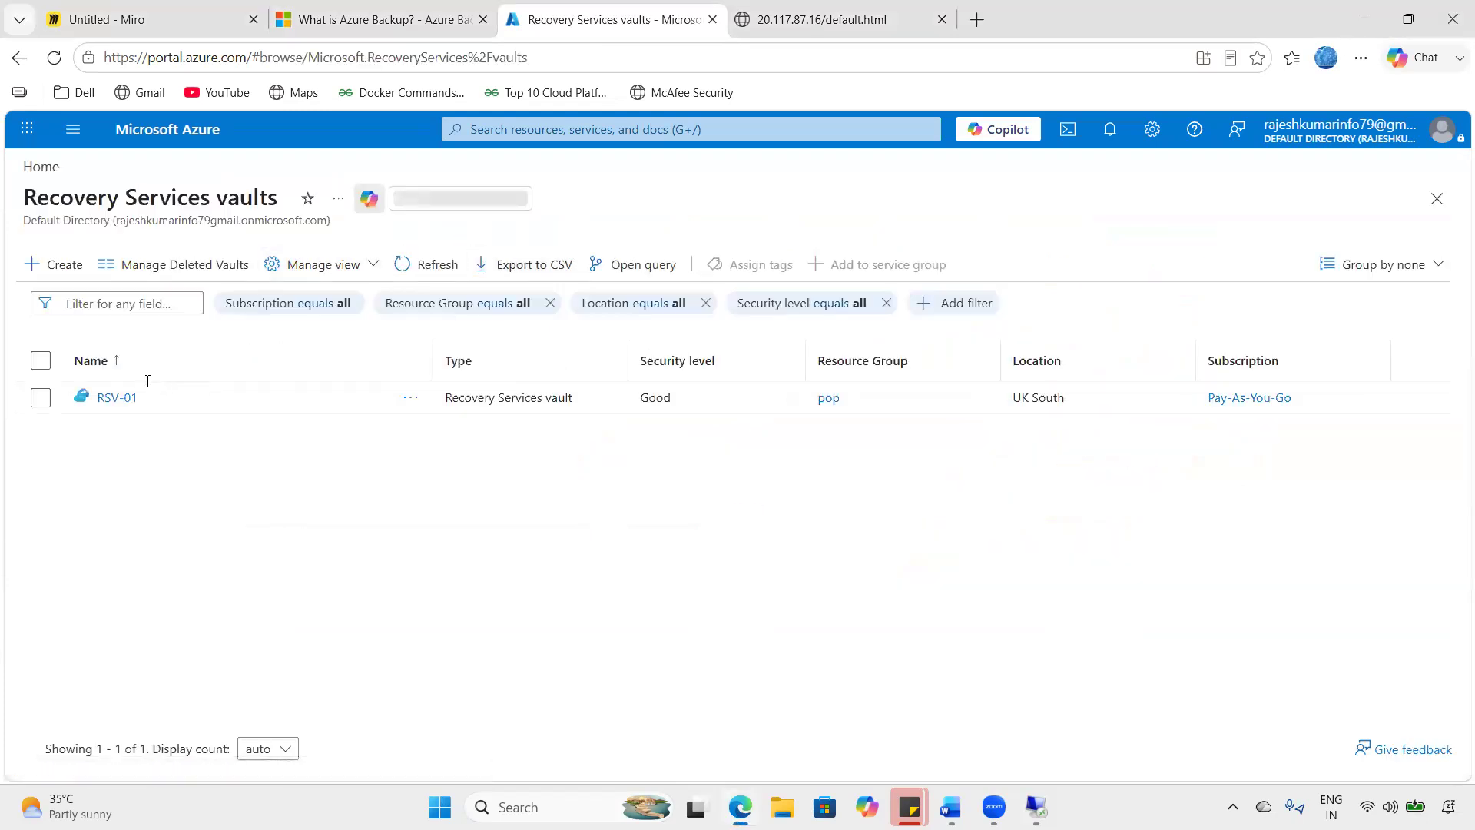
pyautogui.click(132, 393)
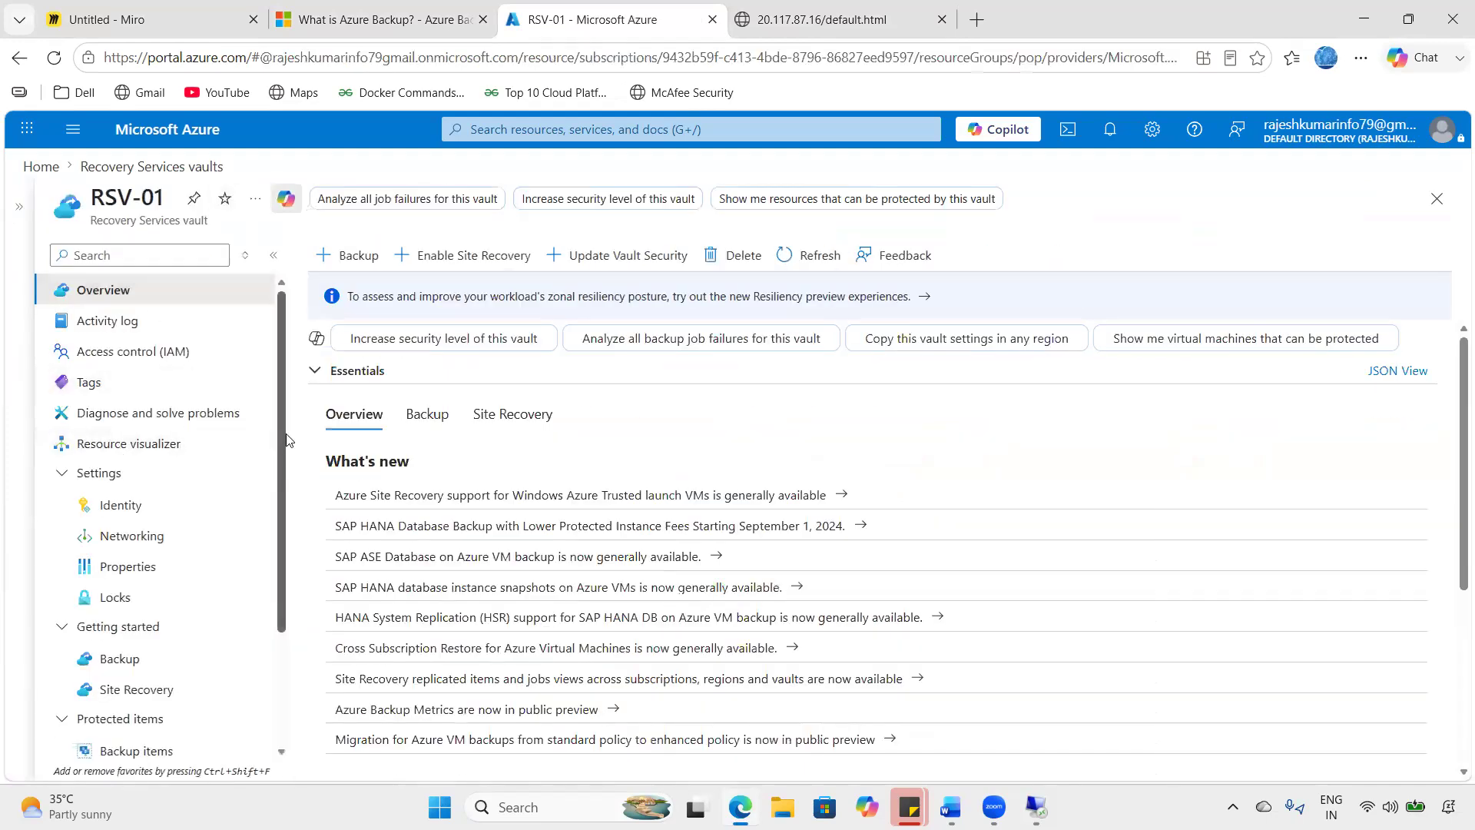
pyautogui.scroll(-2, 290, 534)
pyautogui.scroll(-1, 284, 560)
pyautogui.click(107, 653)
pyautogui.scroll(-1, 224, 678)
pyautogui.click(146, 589)
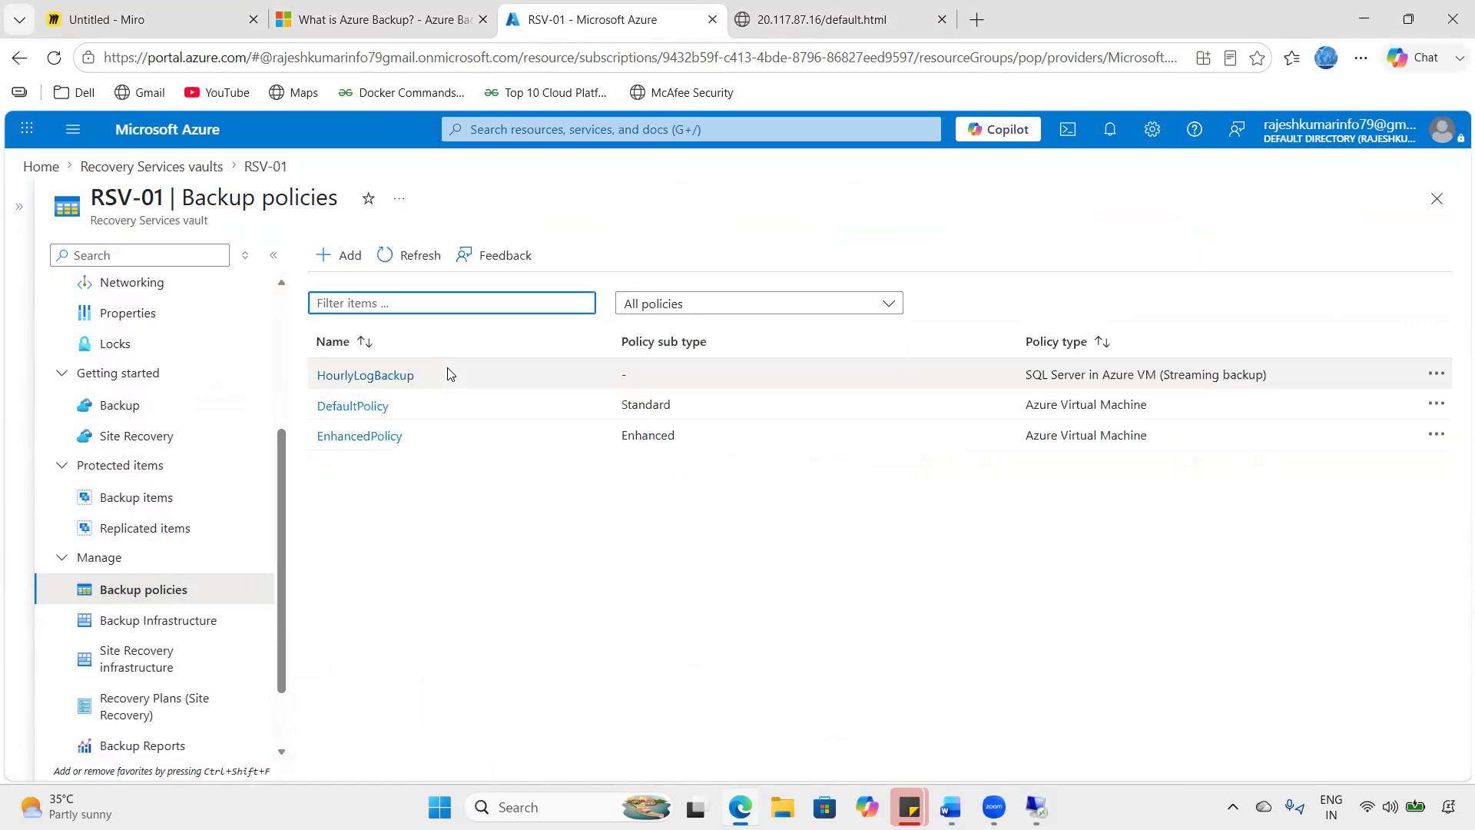
# - Examine the names, sub types and policy types of the vault's existing backup policies
pyautogui.moveTo(421, 411); pyautogui.dragTo(310, 411)
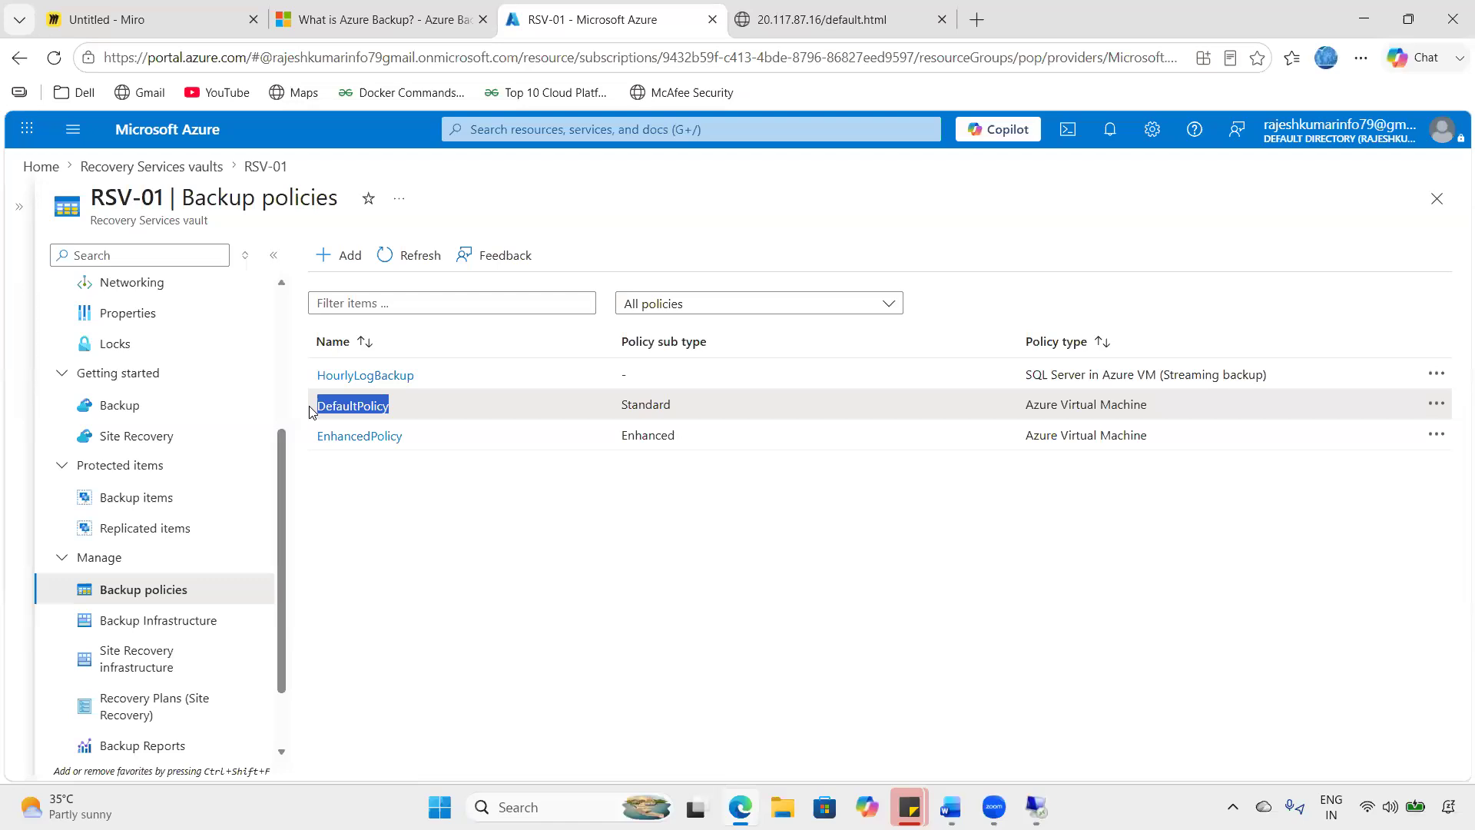
pyautogui.moveTo(1265, 374); pyautogui.dragTo(1042, 376)
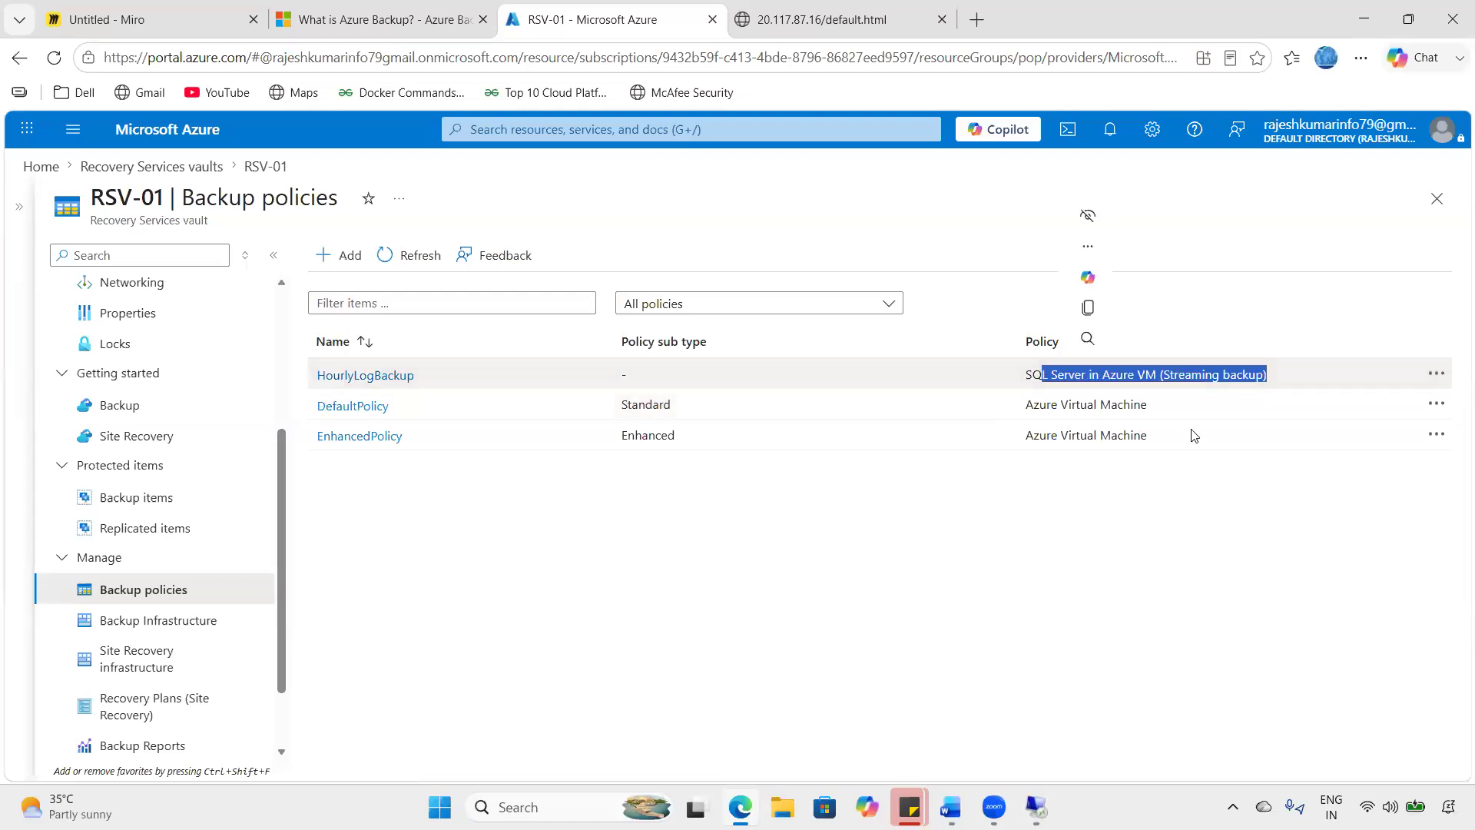
pyautogui.moveTo(1194, 436); pyautogui.dragTo(1028, 436)
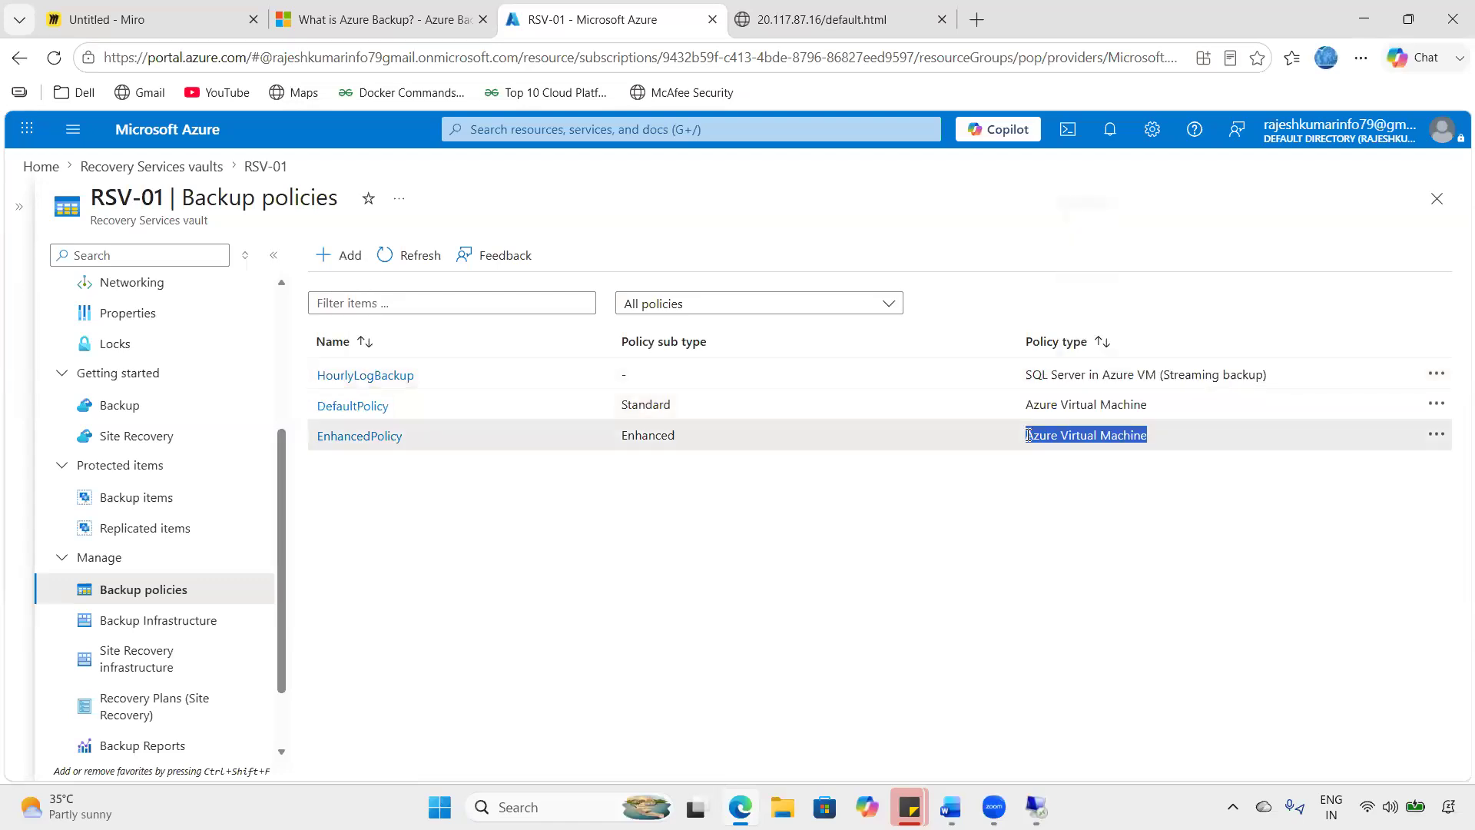
pyautogui.click(336, 262)
pyautogui.moveTo(304, 366); pyautogui.dragTo(444, 445)
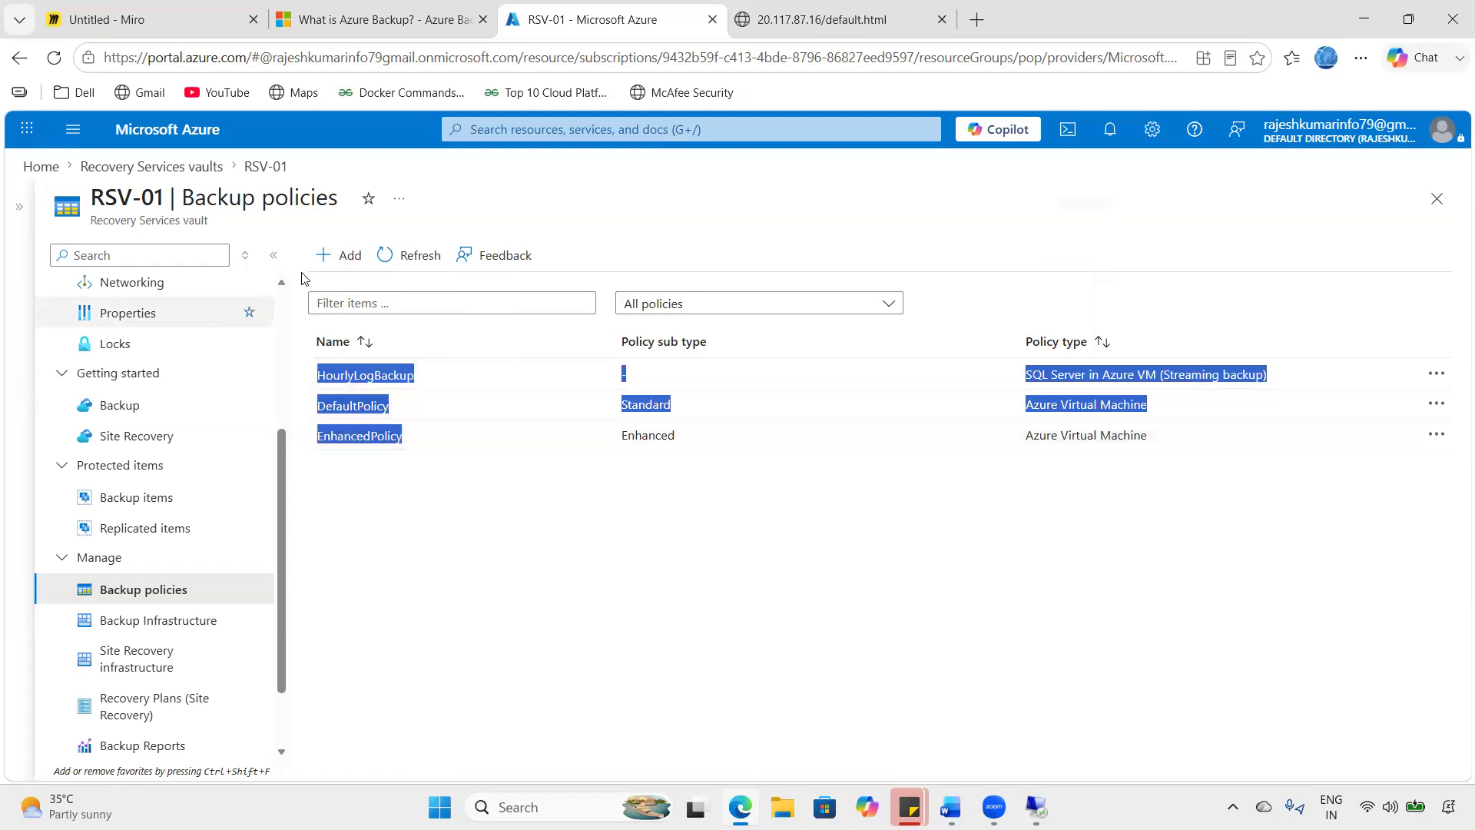
pyautogui.moveTo(311, 371); pyautogui.dragTo(476, 459)
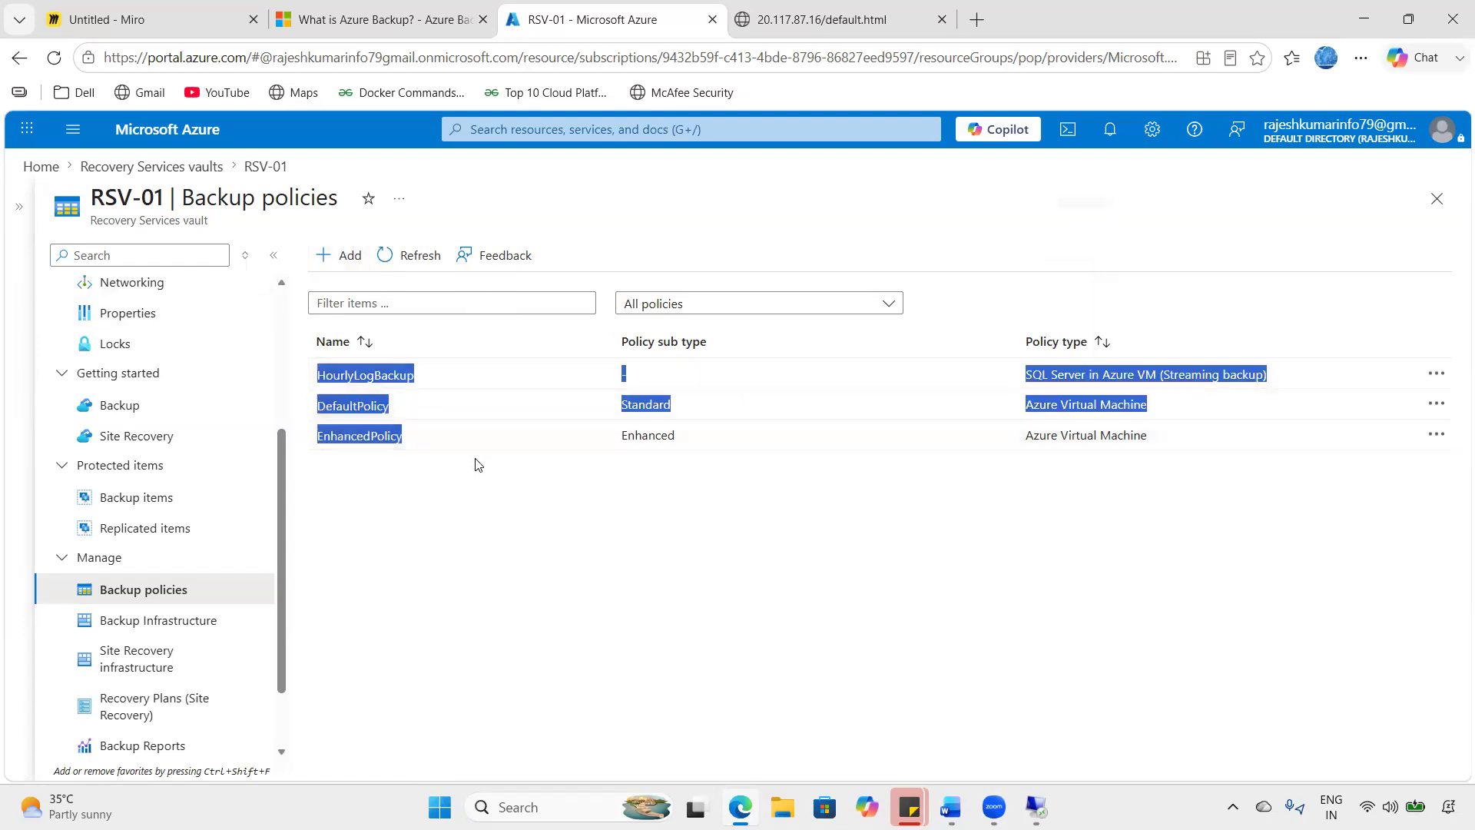
pyautogui.click(514, 574)
pyautogui.moveTo(312, 348); pyautogui.dragTo(533, 448)
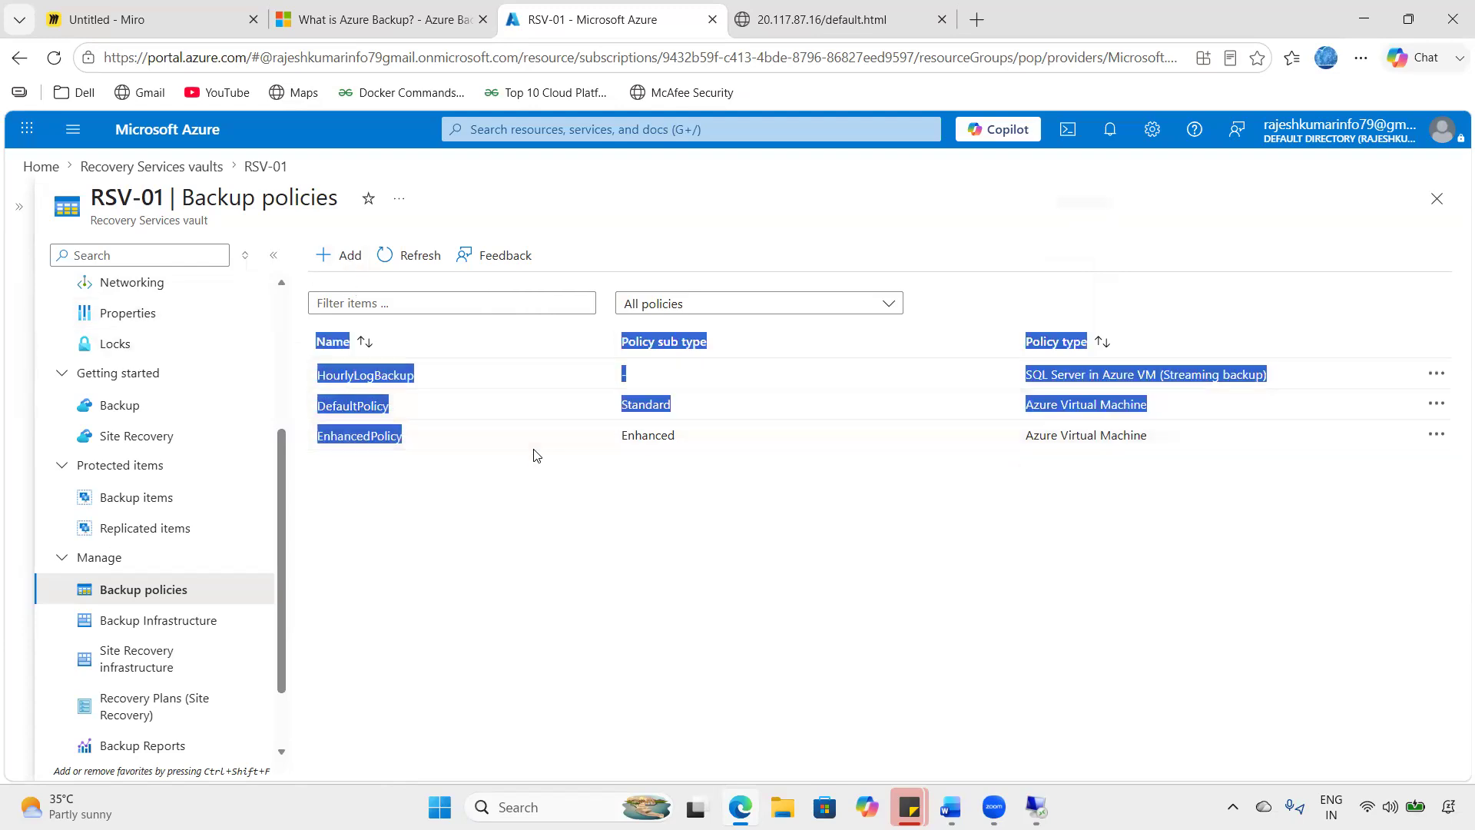
pyautogui.click(521, 569)
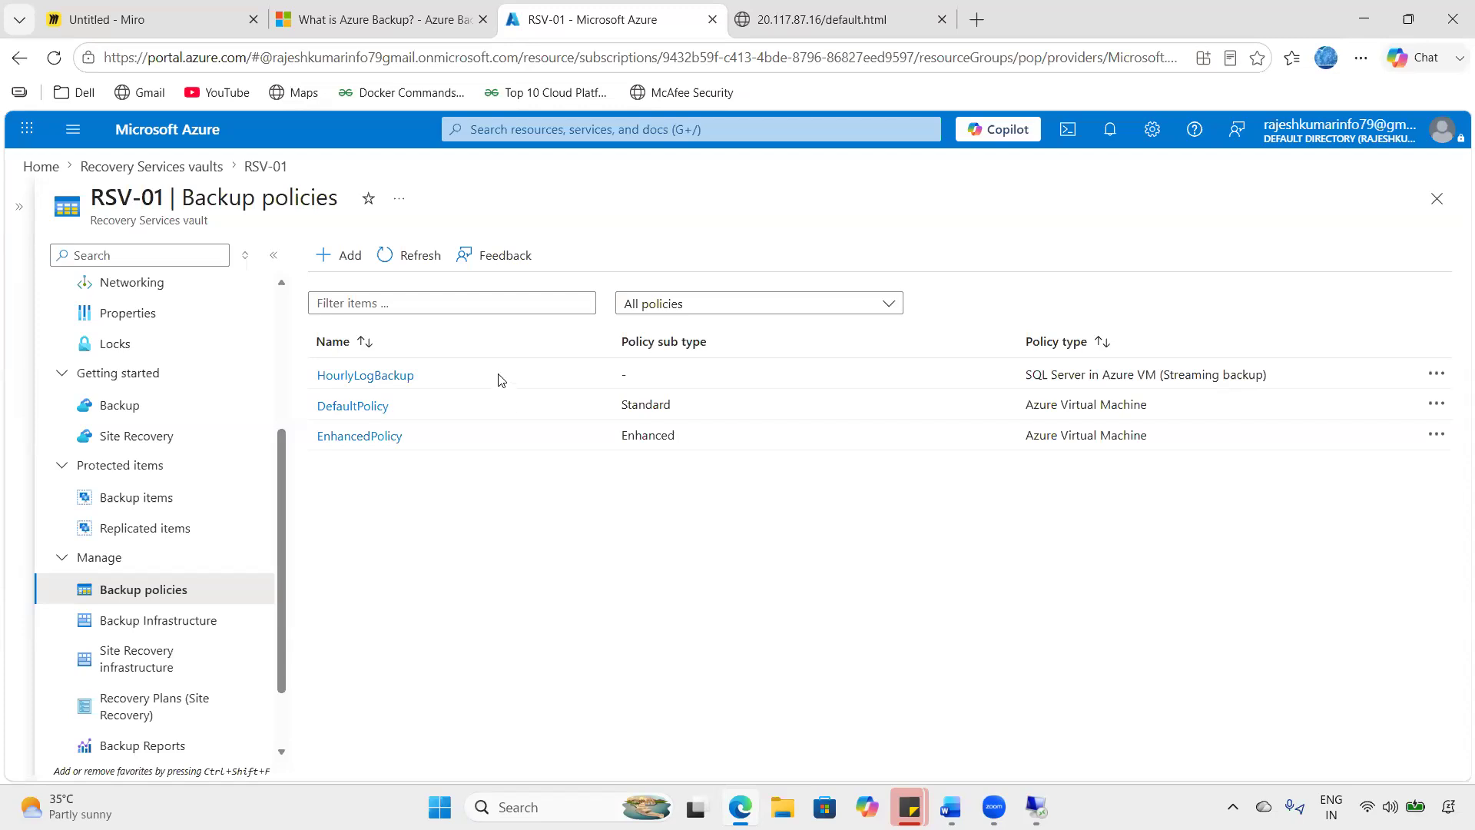
# - Start adding a backup policy of the Azure Virtual Machine type to the vault
pyautogui.click(340, 263)
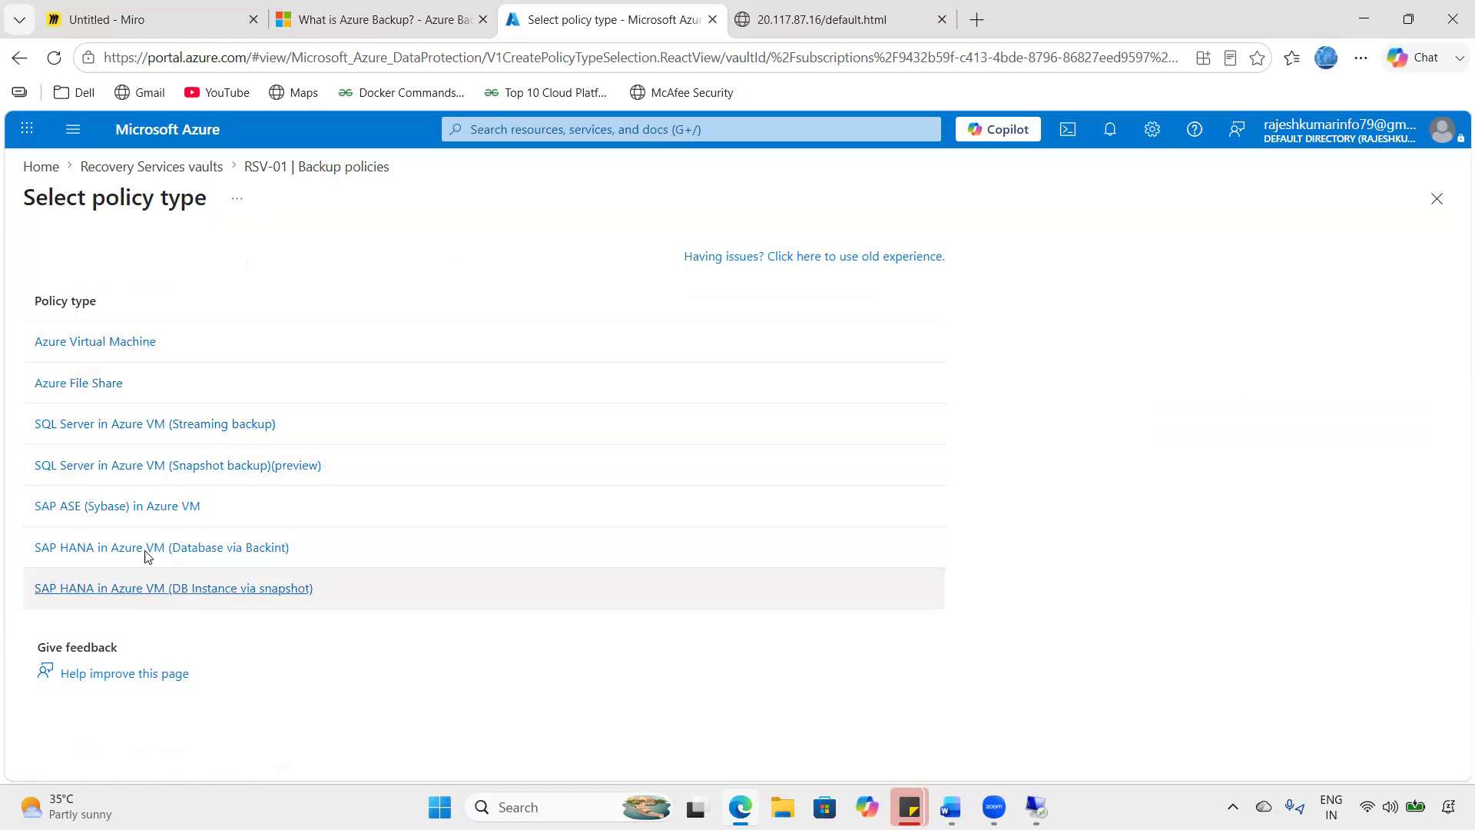
pyautogui.click(125, 352)
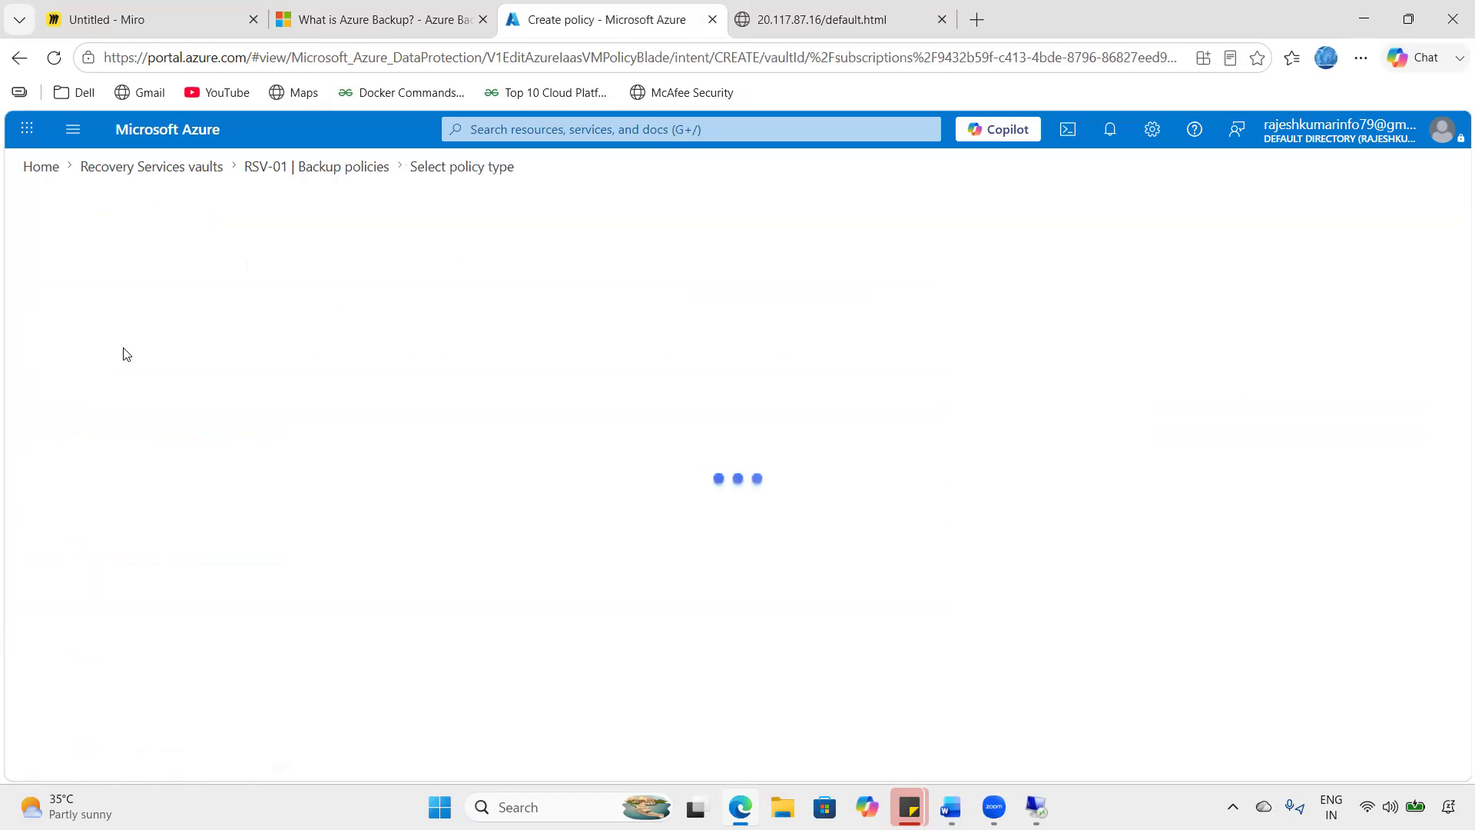
# - Annotate the new policy form with a red check mark at Policy sub type and circles around Enhanced and Standard
pyautogui.click(1208, 123)
pyautogui.moveTo(99, 329); pyautogui.dragTo(175, 273)
pyautogui.moveTo(375, 315)
pyautogui.mouseDown()
pyautogui.moveTo(253, 279)
pyautogui.moveTo(269, 332)
pyautogui.moveTo(319, 338)
pyautogui.mouseUp()
pyautogui.moveTo(592, 278); pyautogui.dragTo(641, 332)
pyautogui.moveTo(552, 319); pyautogui.dragTo(630, 328)
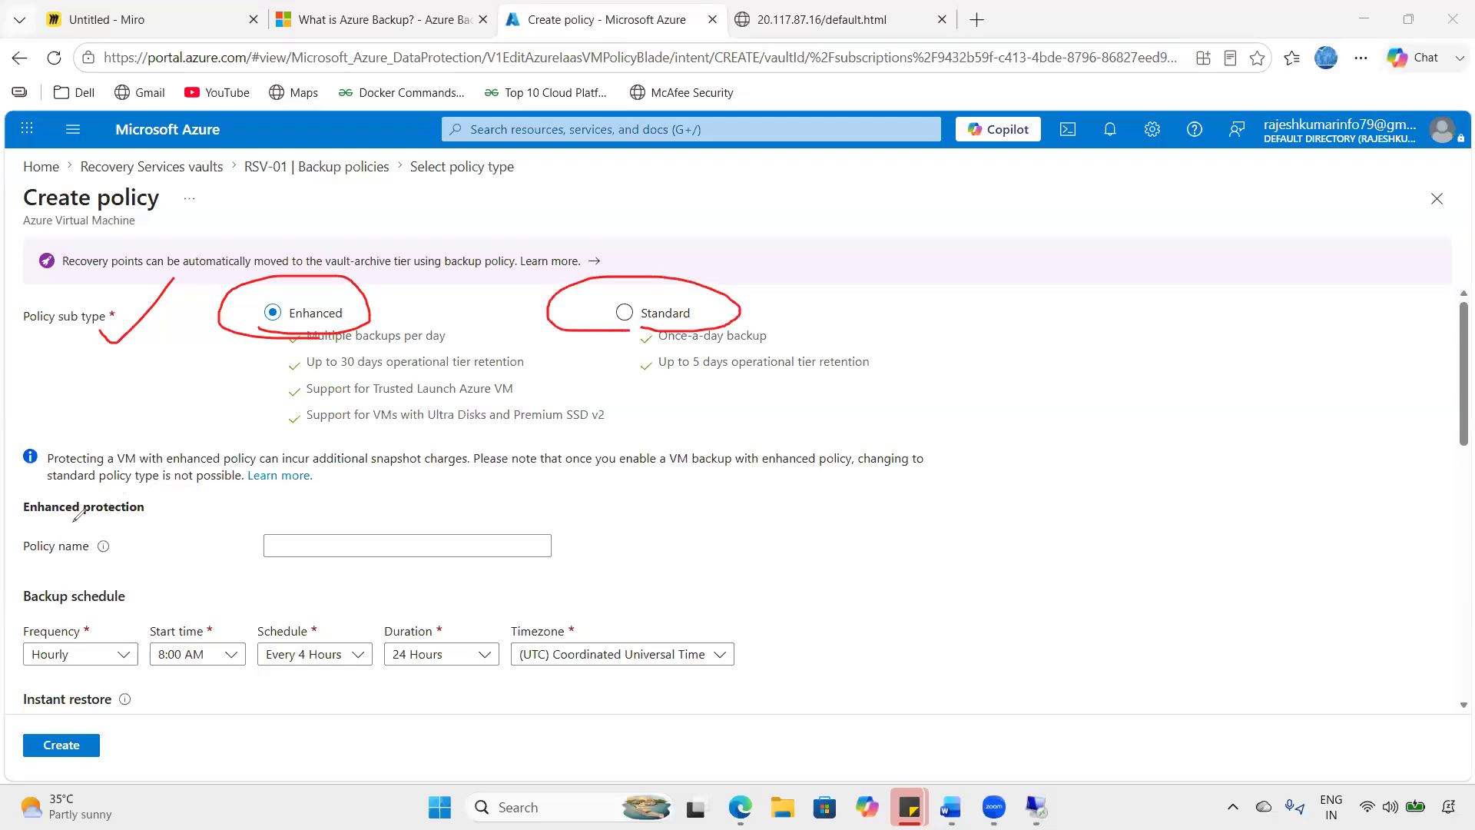
# - Mark the Standard sub type with a red check mark and box its "Once-a-day backup" feature
pyautogui.moveTo(735, 309); pyautogui.dragTo(791, 269)
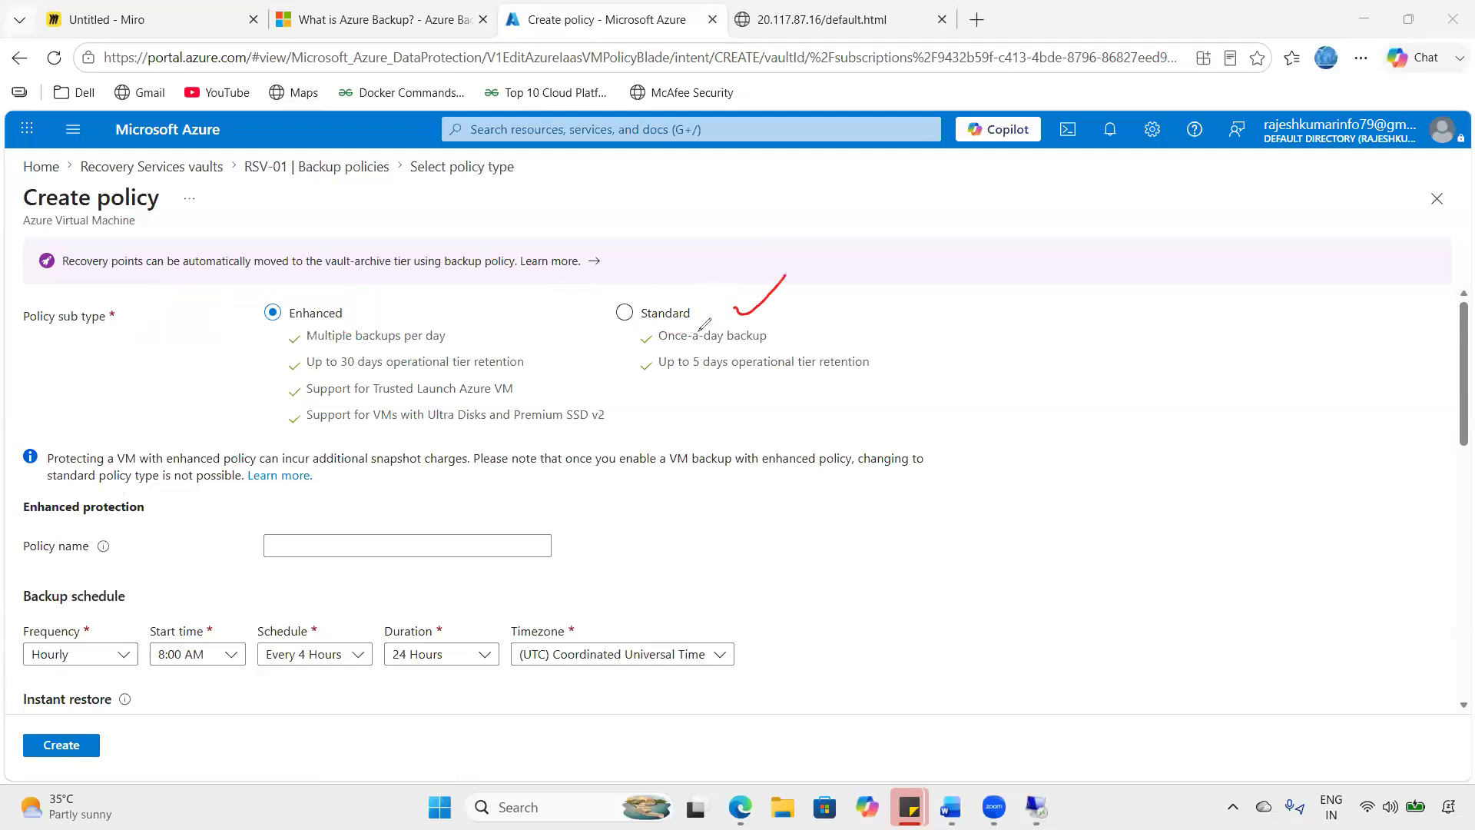
pyautogui.moveTo(637, 354); pyautogui.dragTo(796, 338)
pyautogui.moveTo(667, 315)
pyautogui.mouseDown()
pyautogui.moveTo(768, 330)
pyautogui.moveTo(619, 326)
pyautogui.moveTo(674, 308)
pyautogui.mouseUp()
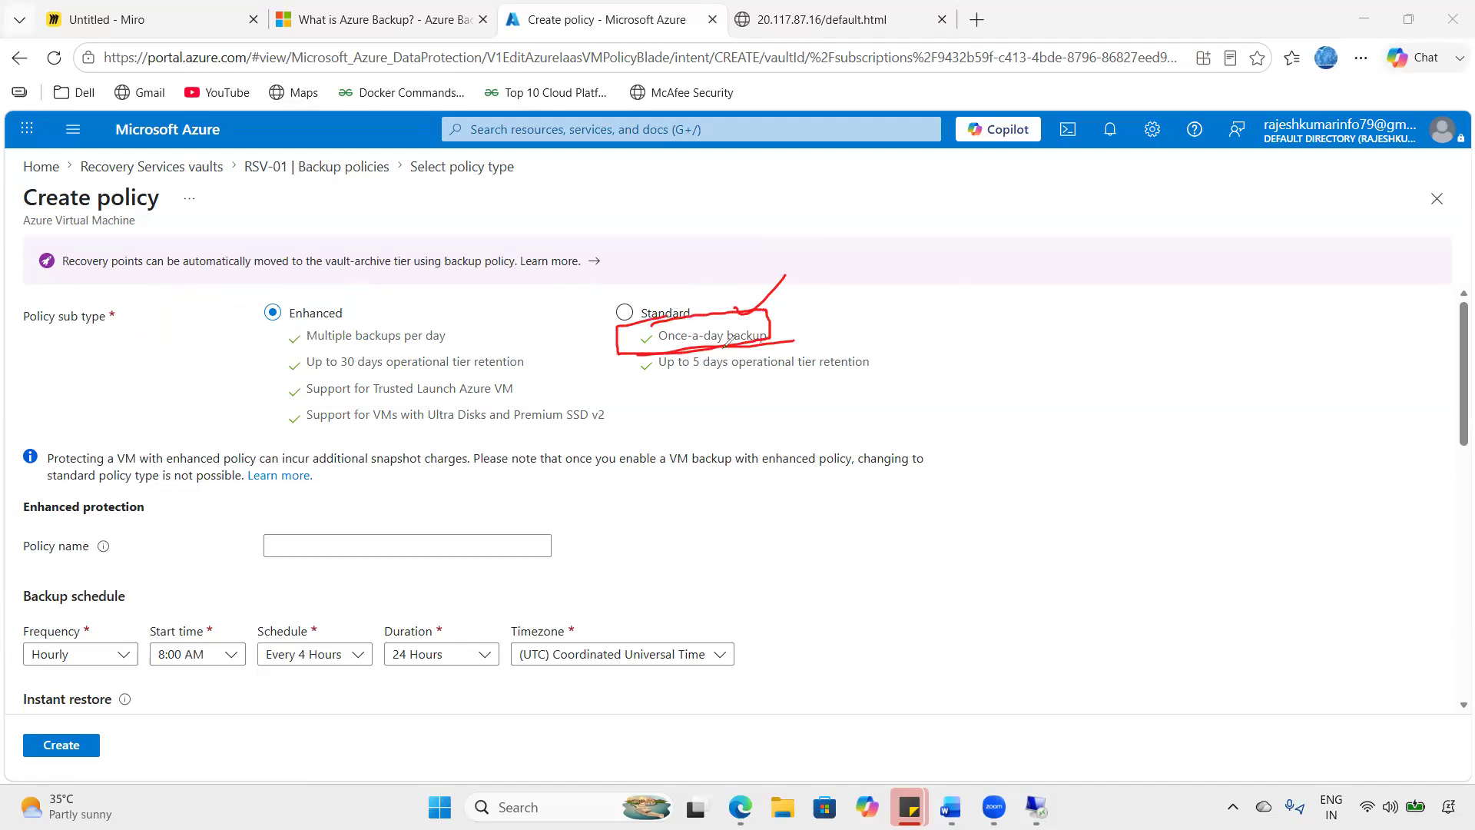
# - Handwrite "vm-01" and "12AM" in red beside the policy sub types, with check marks at Standard and vm-01
pyautogui.moveTo(969, 262)
pyautogui.mouseDown()
pyautogui.moveTo(1044, 227)
pyautogui.moveTo(1088, 228)
pyautogui.moveTo(1129, 185)
pyautogui.mouseUp()
pyautogui.moveTo(568, 308)
pyautogui.mouseDown()
pyautogui.moveTo(588, 322)
pyautogui.moveTo(661, 269)
pyautogui.mouseUp()
pyautogui.moveTo(1025, 298); pyautogui.dragTo(1156, 244)
pyautogui.moveTo(1097, 299); pyautogui.dragTo(1115, 402)
pyautogui.moveTo(1093, 378); pyautogui.dragTo(1152, 349)
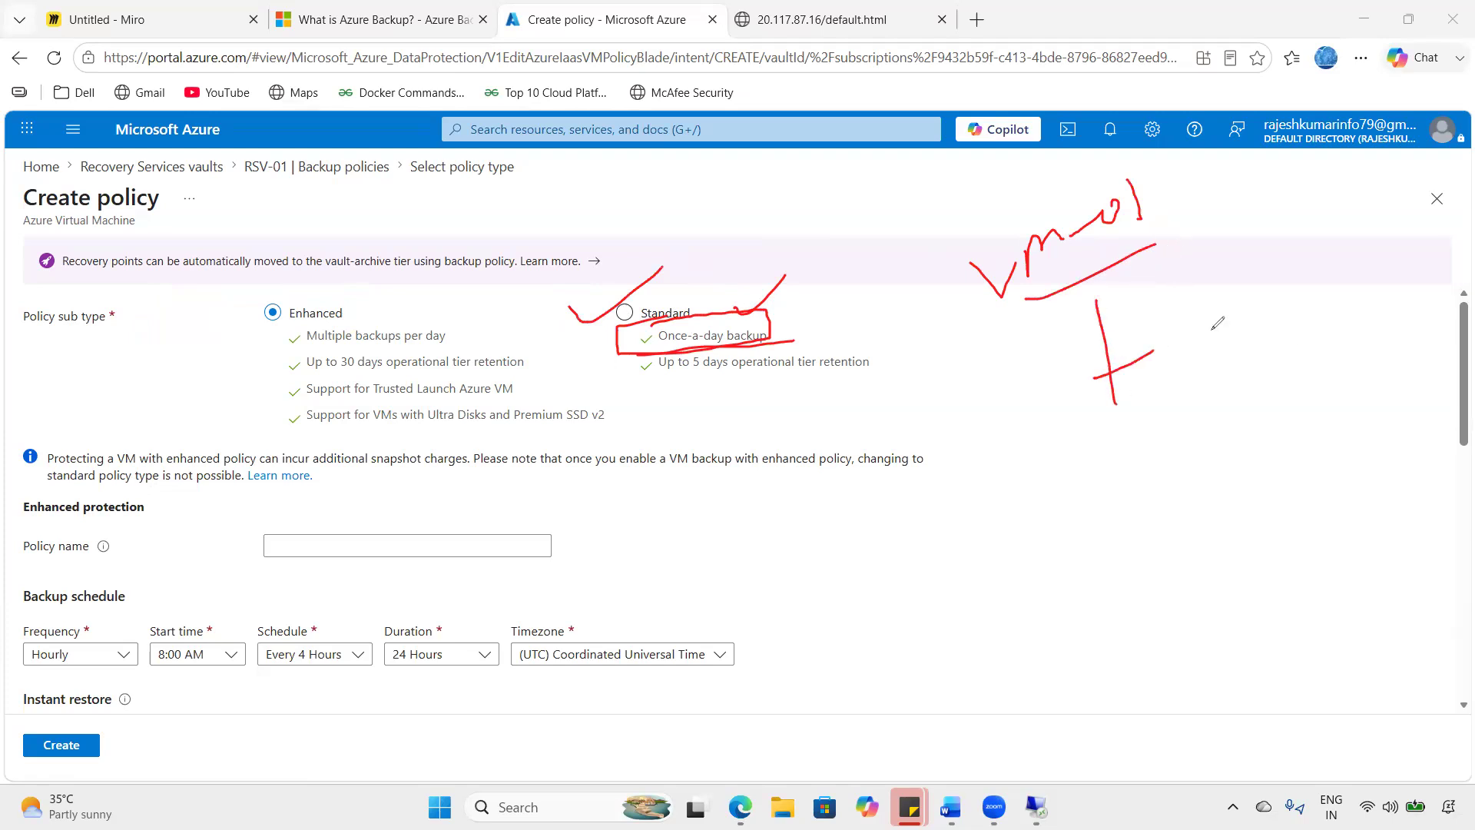
pyautogui.moveTo(1210, 321)
pyautogui.mouseDown()
pyautogui.moveTo(1226, 374)
pyautogui.moveTo(1246, 331)
pyautogui.moveTo(1284, 338)
pyautogui.moveTo(1334, 291)
pyautogui.moveTo(1260, 384)
pyautogui.moveTo(1326, 321)
pyautogui.mouseUp()
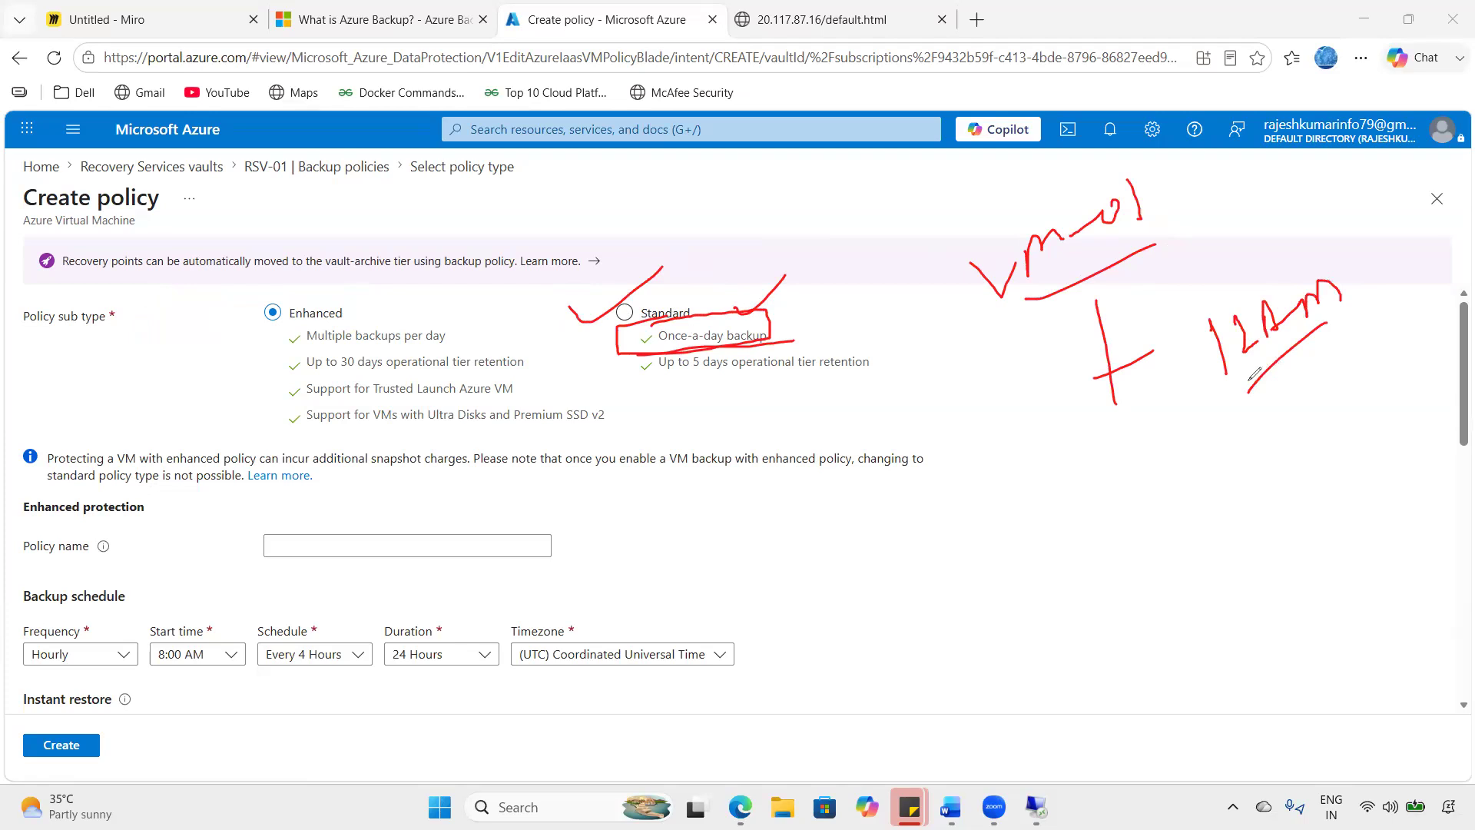
pyautogui.moveTo(1008, 247); pyautogui.dragTo(947, 302)
# - Handwrite the backup times 8 AM, 12 PM, 6 PM and 12 AM below vm-01 and bracket the list
pyautogui.moveTo(1101, 490)
pyautogui.mouseDown()
pyautogui.moveTo(1133, 546)
pyautogui.moveTo(1139, 517)
pyautogui.mouseUp()
pyautogui.moveTo(1157, 496); pyautogui.dragTo(1181, 527)
pyautogui.moveTo(1165, 519); pyautogui.dragTo(1196, 493)
pyautogui.moveTo(1202, 490)
pyautogui.mouseDown()
pyautogui.moveTo(1207, 508)
pyautogui.moveTo(1242, 495)
pyautogui.mouseUp()
pyautogui.moveTo(1138, 584)
pyautogui.mouseDown()
pyautogui.moveTo(1169, 590)
pyautogui.moveTo(1150, 618)
pyautogui.mouseUp()
pyautogui.moveTo(1168, 580); pyautogui.dragTo(1192, 601)
pyautogui.moveTo(1205, 538)
pyautogui.mouseDown()
pyautogui.moveTo(1203, 595)
pyautogui.moveTo(1206, 565)
pyautogui.mouseUp()
pyautogui.moveTo(1223, 572)
pyautogui.mouseDown()
pyautogui.moveTo(1244, 538)
pyautogui.moveTo(1261, 544)
pyautogui.mouseUp()
pyautogui.moveTo(1187, 633)
pyautogui.mouseDown()
pyautogui.moveTo(1169, 649)
pyautogui.moveTo(1179, 668)
pyautogui.moveTo(1169, 656)
pyautogui.moveTo(1228, 658)
pyautogui.moveTo(1242, 631)
pyautogui.mouseUp()
pyautogui.moveTo(1263, 624)
pyautogui.mouseDown()
pyautogui.moveTo(1277, 587)
pyautogui.moveTo(1303, 593)
pyautogui.mouseUp()
pyautogui.moveTo(1188, 708); pyautogui.dragTo(1195, 735)
pyautogui.moveTo(1213, 690)
pyautogui.mouseDown()
pyautogui.moveTo(1226, 713)
pyautogui.moveTo(1248, 701)
pyautogui.mouseUp()
pyautogui.moveTo(1271, 682)
pyautogui.mouseDown()
pyautogui.moveTo(1309, 626)
pyautogui.moveTo(1335, 640)
pyautogui.mouseUp()
pyautogui.moveTo(1063, 453); pyautogui.dragTo(1128, 742)
# - Circle Standard and underline its once-a-day backup, and mark Enhanced with a check and a circle around "Multiple backups per day"
pyautogui.moveTo(714, 293); pyautogui.dragTo(779, 258)
pyautogui.moveTo(651, 323)
pyautogui.mouseDown()
pyautogui.moveTo(611, 330)
pyautogui.moveTo(793, 346)
pyautogui.mouseUp()
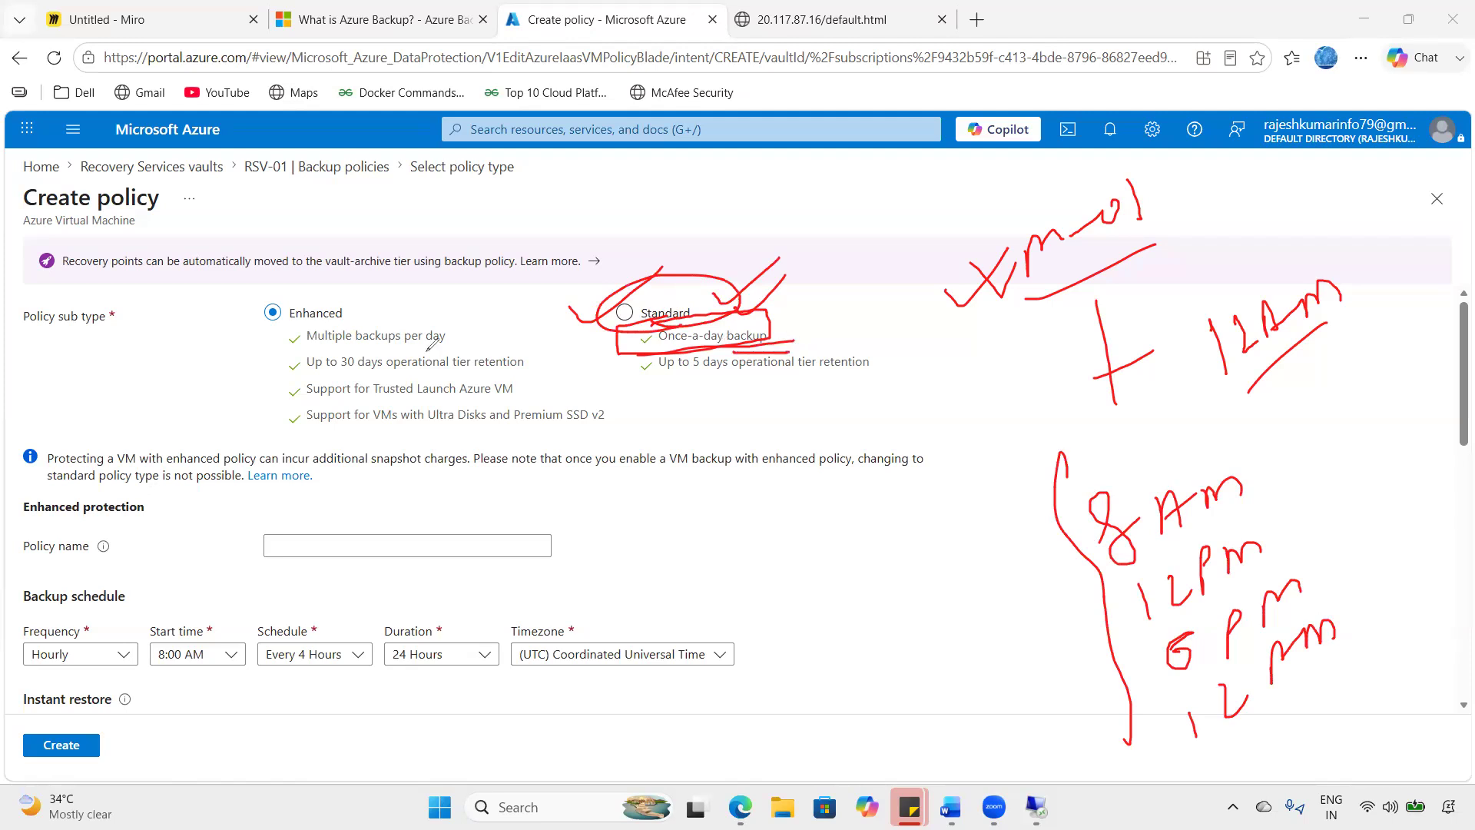
pyautogui.moveTo(232, 328); pyautogui.dragTo(298, 293)
pyautogui.moveTo(293, 349)
pyautogui.mouseDown()
pyautogui.moveTo(464, 347)
pyautogui.moveTo(329, 325)
pyautogui.moveTo(266, 342)
pyautogui.moveTo(308, 355)
pyautogui.mouseUp()
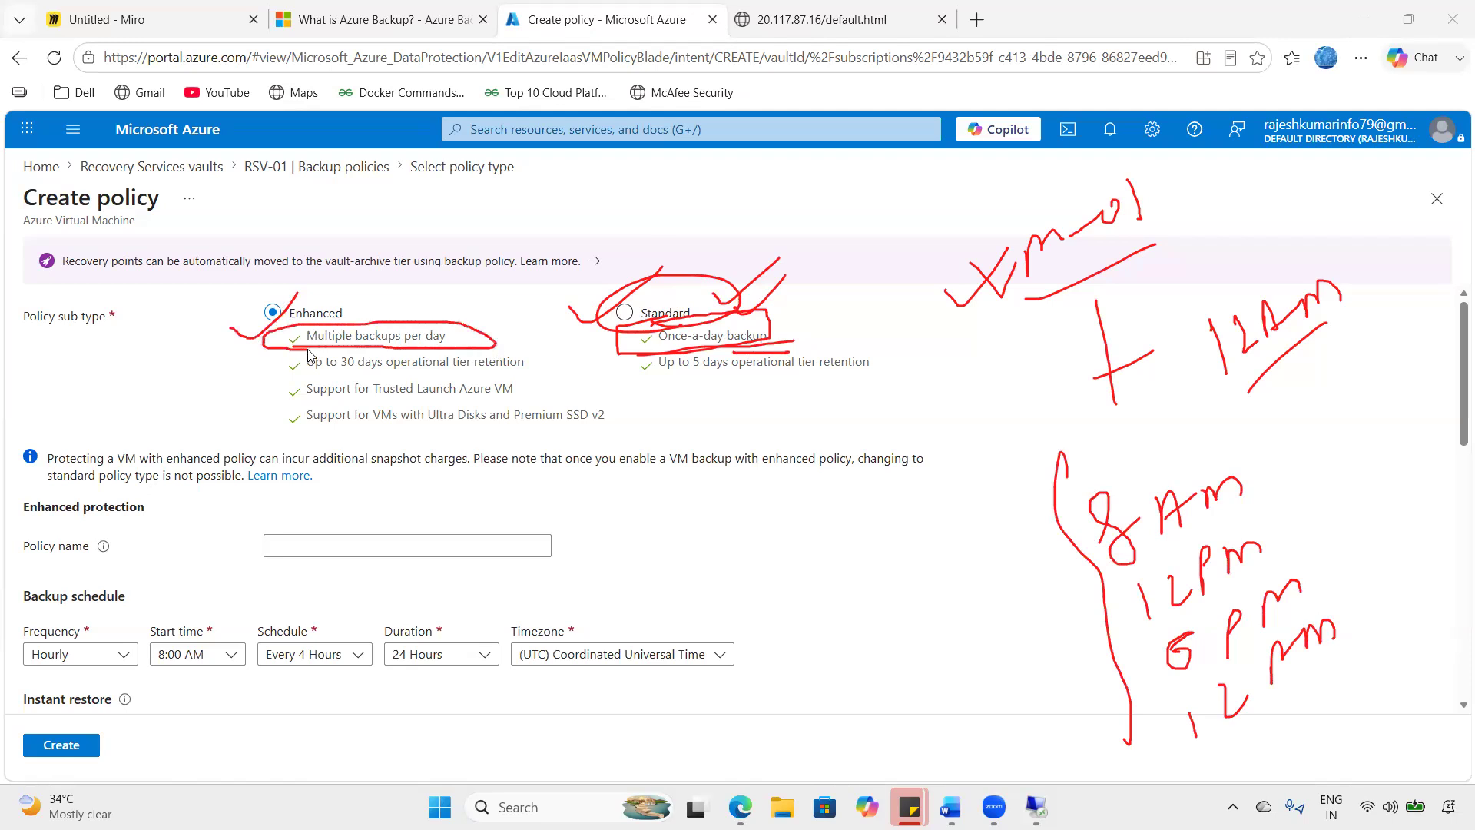
# - Add a second bracket beside the handwritten backup times and a check mark after each time
pyautogui.moveTo(1015, 477); pyautogui.dragTo(1095, 789)
pyautogui.moveTo(1283, 460); pyautogui.dragTo(1320, 441)
pyautogui.moveTo(1300, 546); pyautogui.dragTo(1331, 515)
pyautogui.moveTo(1335, 570); pyautogui.dragTo(1346, 548)
pyautogui.moveTo(1357, 617); pyautogui.dragTo(1381, 591)
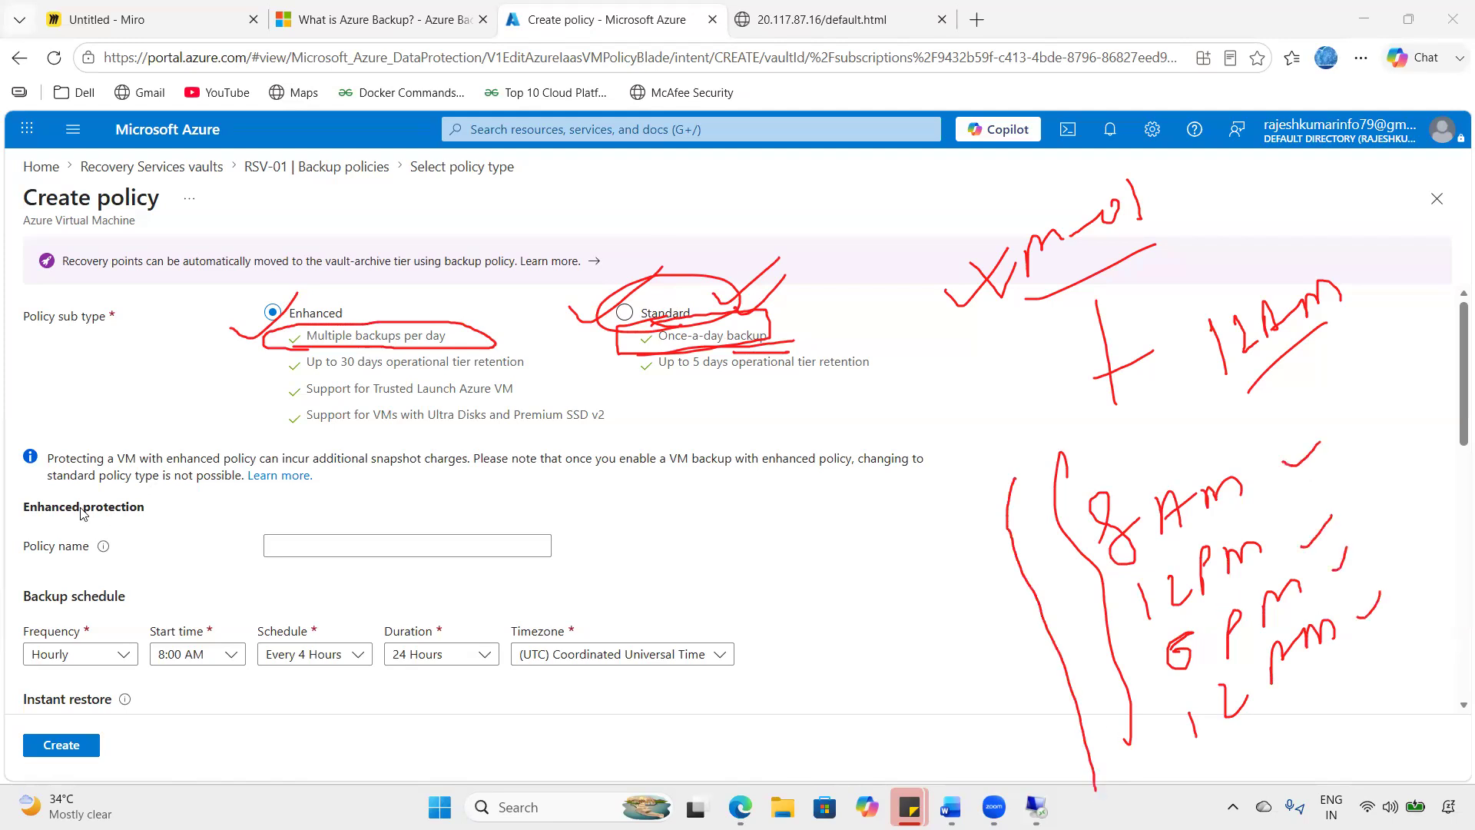
# - Clear the annotations, mark Enhanced and Standard with check marks, and handwrite "Trusted Launch" beside Enhanced on a cleared page
pyautogui.click(81, 514)
pyautogui.moveTo(243, 314); pyautogui.dragTo(355, 249)
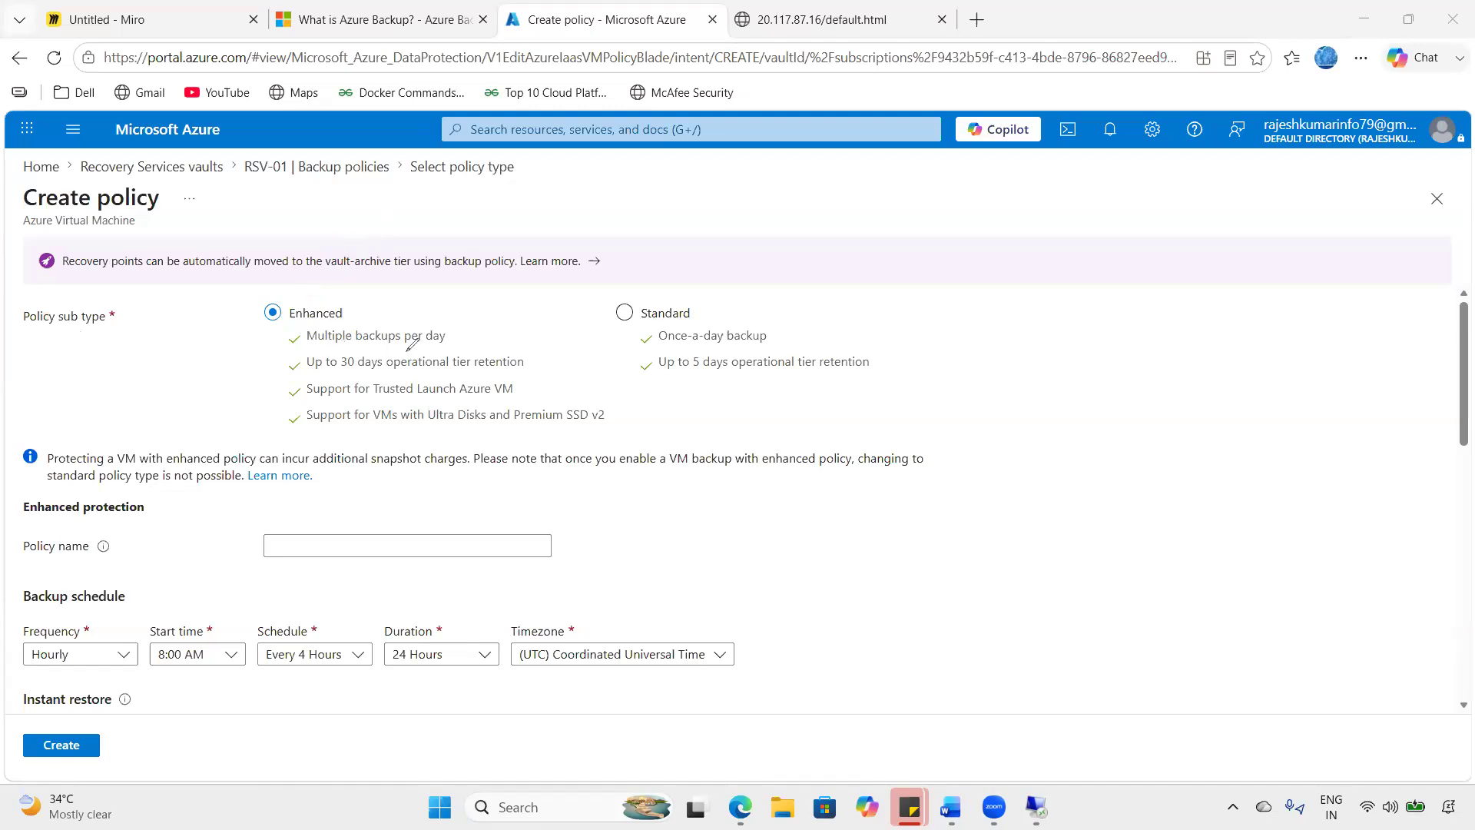
pyautogui.moveTo(350, 308); pyautogui.dragTo(394, 262)
pyautogui.moveTo(595, 306); pyautogui.dragTo(657, 274)
pyautogui.moveTo(634, 326); pyautogui.dragTo(799, 343)
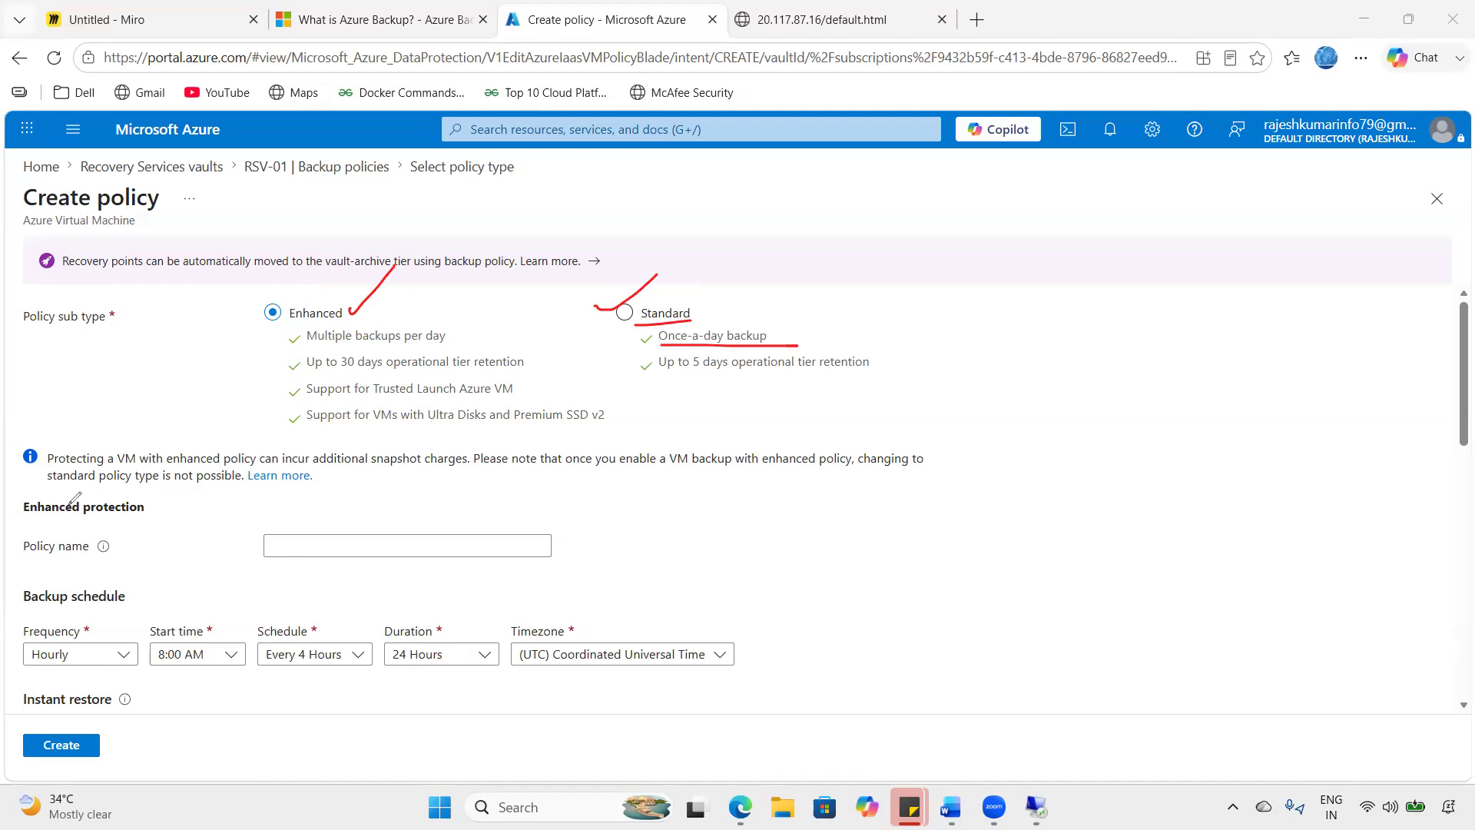
pyautogui.moveTo(247, 312)
pyautogui.mouseDown()
pyautogui.moveTo(553, 282)
pyautogui.moveTo(629, 209)
pyautogui.moveTo(639, 230)
pyautogui.moveTo(733, 229)
pyautogui.moveTo(769, 194)
pyautogui.moveTo(844, 178)
pyautogui.moveTo(878, 208)
pyautogui.mouseUp()
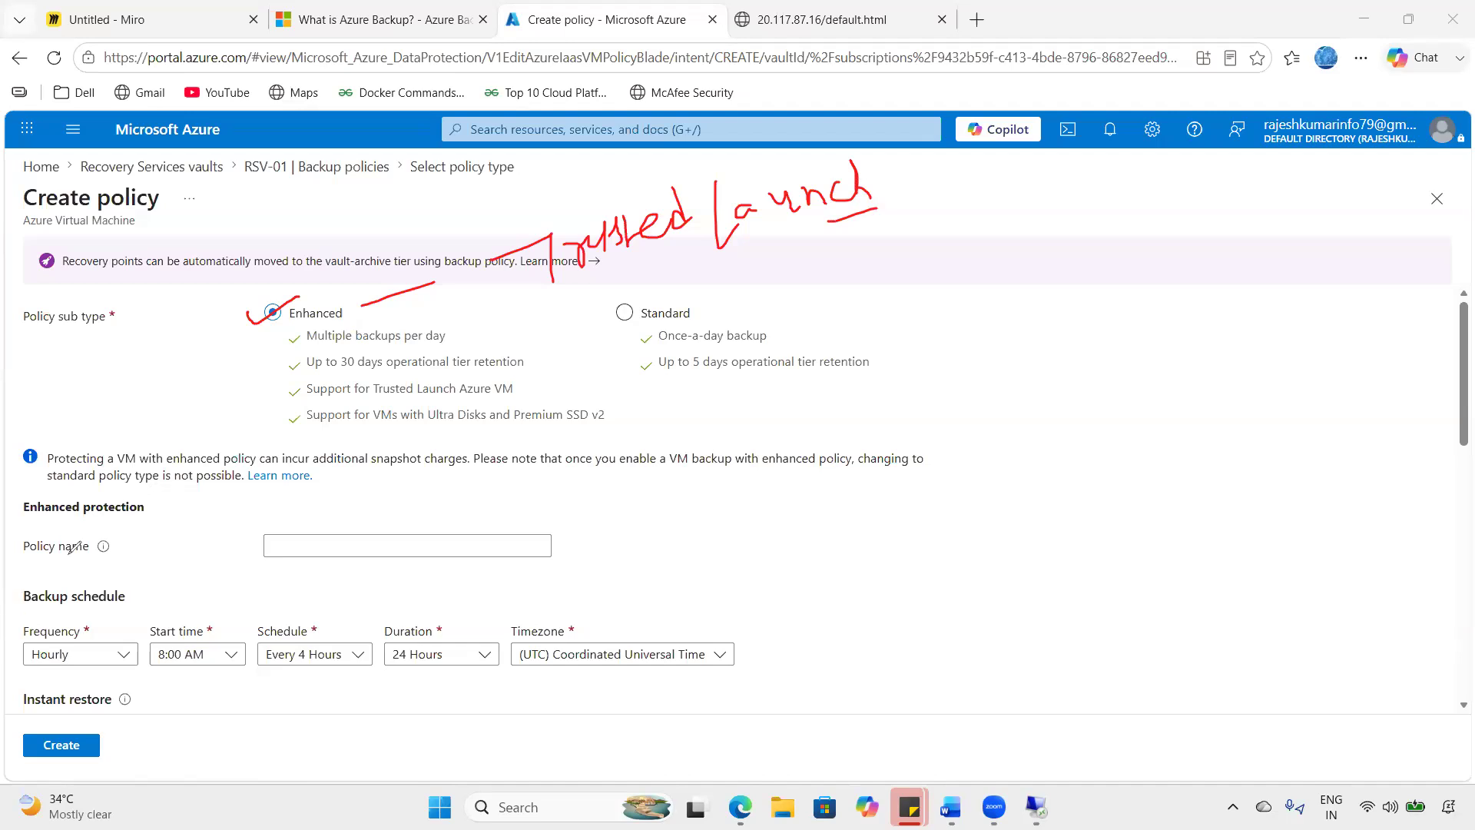
# - Open the form for creating a virtual machine in a duplicate of the portal tab
pyautogui.click(612, 6)
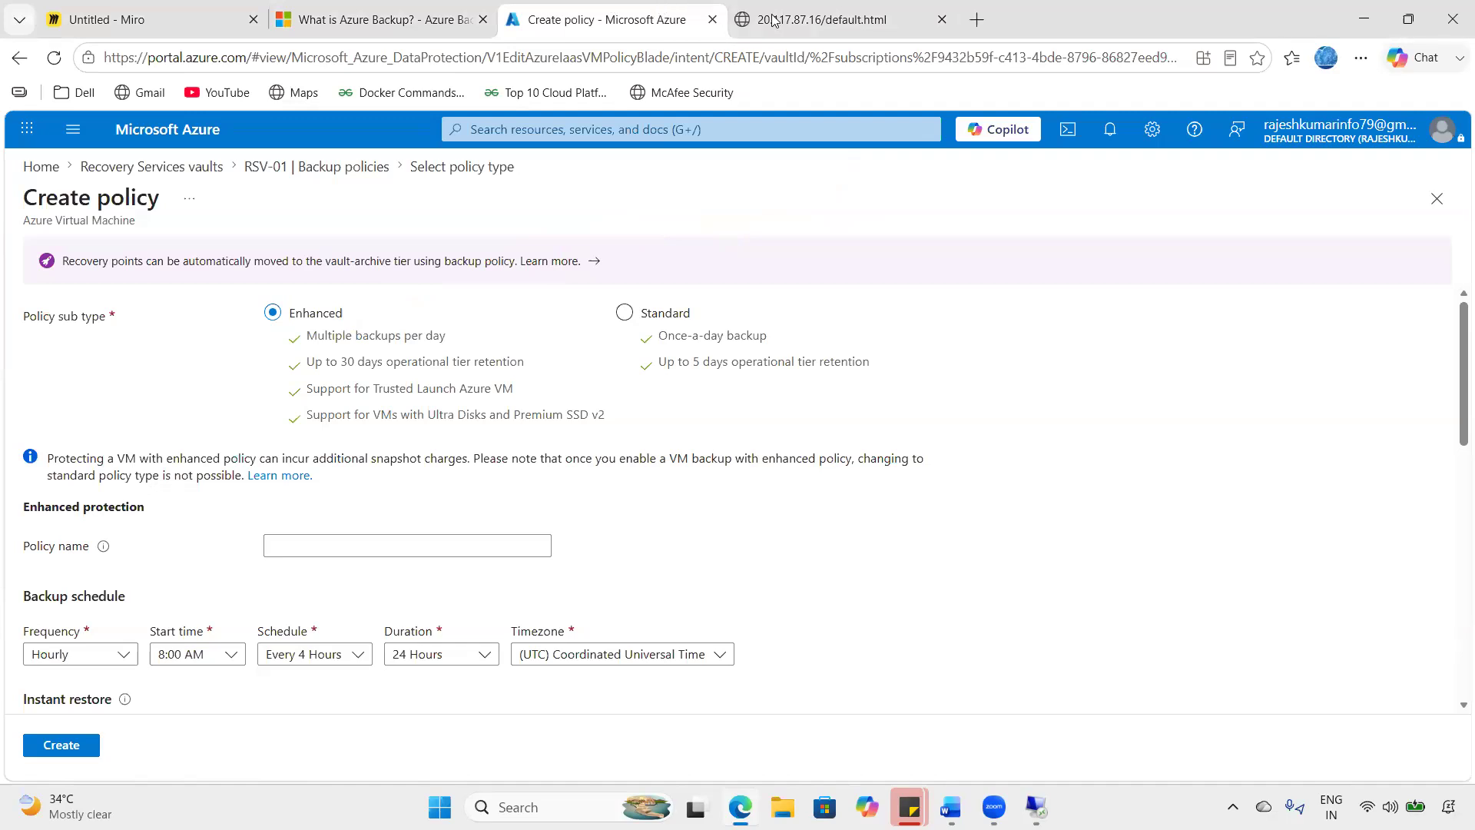
pyautogui.rightClick(554, 15)
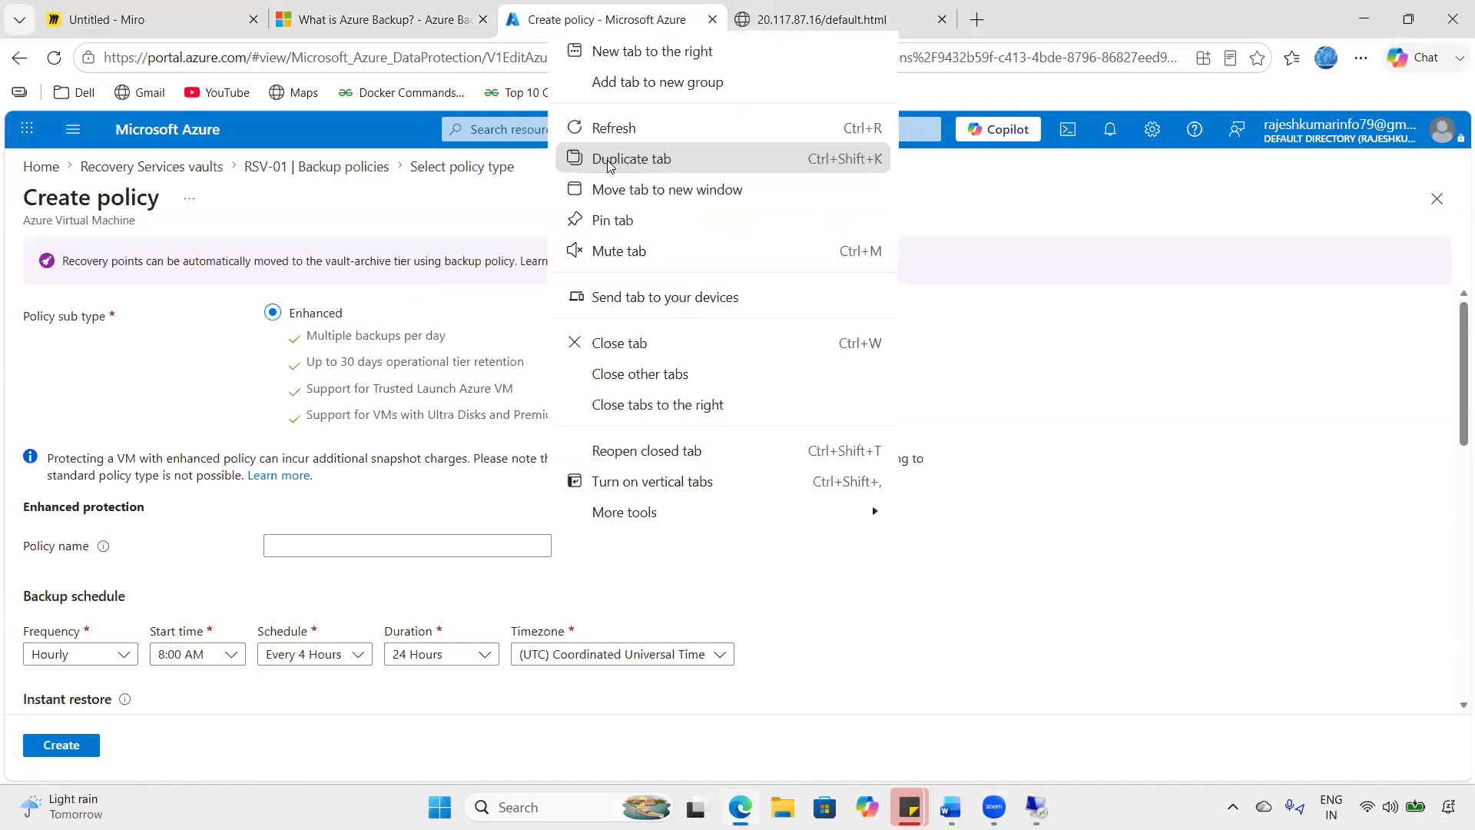
pyautogui.click(608, 156)
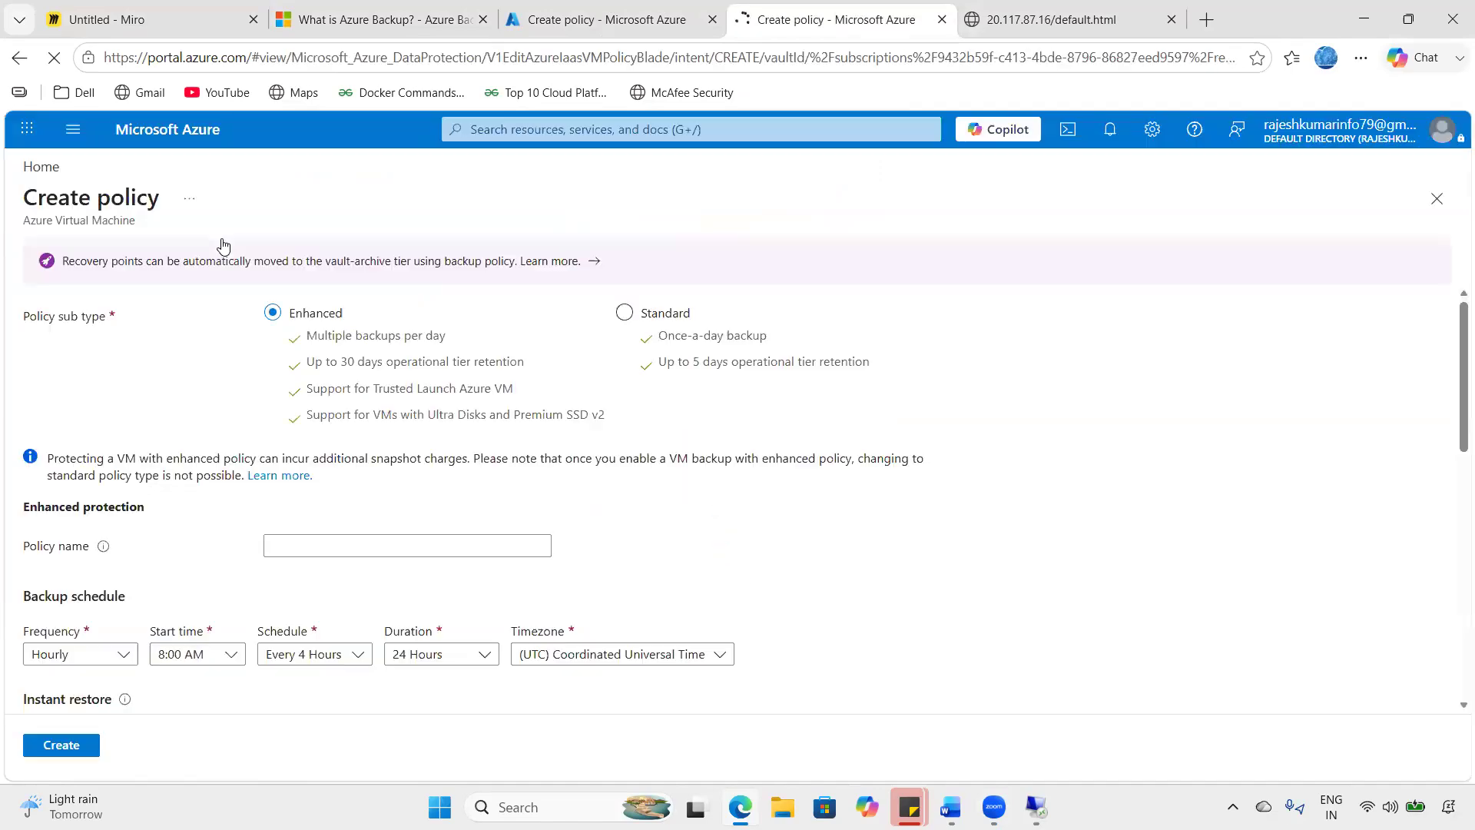
pyautogui.click(188, 130)
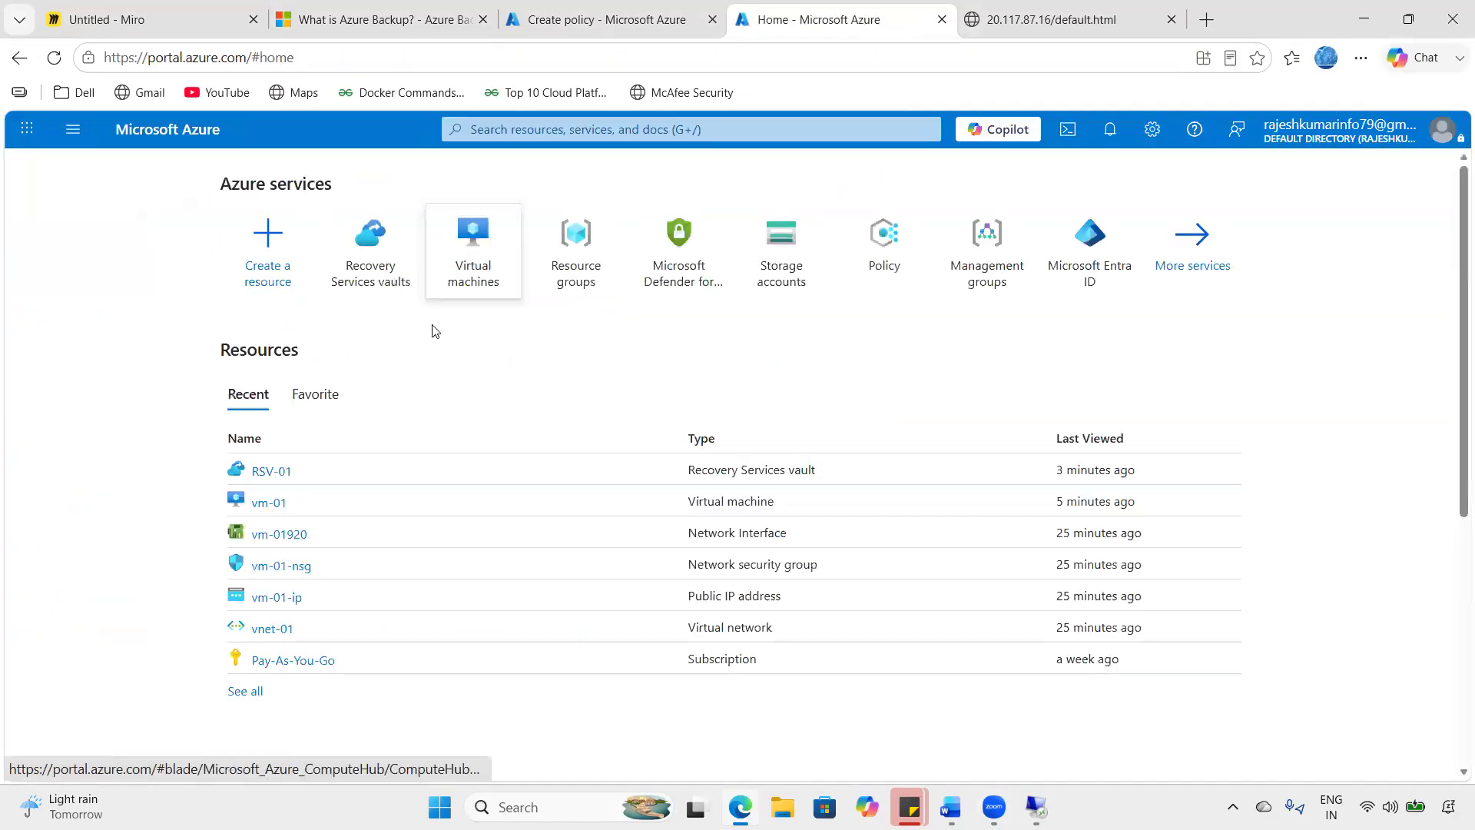
pyautogui.click(457, 278)
pyautogui.click(359, 311)
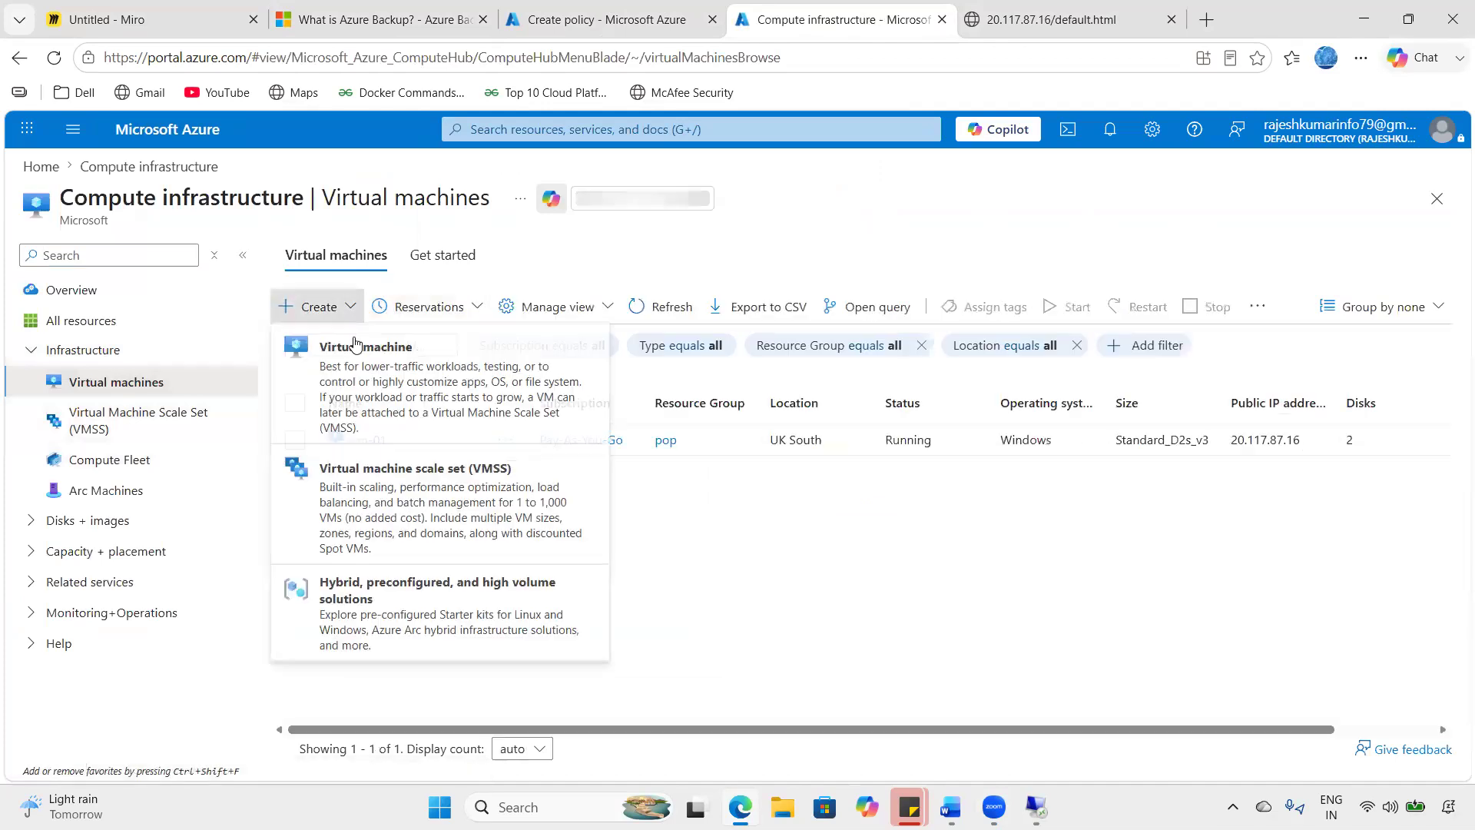
pyautogui.click(338, 357)
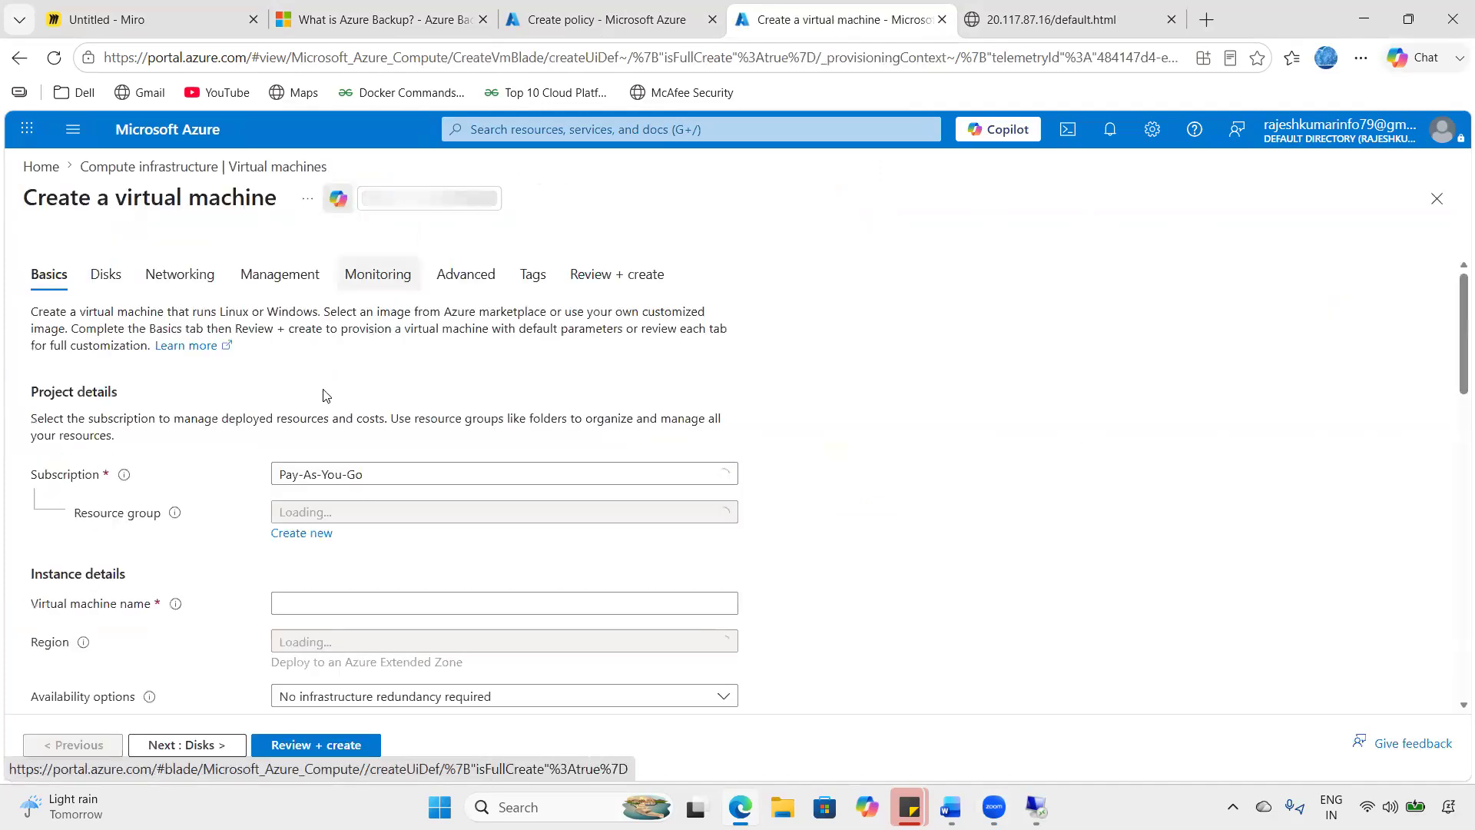
# - Review the security type options of the new virtual machine and set the security type to Standard
pyautogui.scroll(-4, 415, 467)
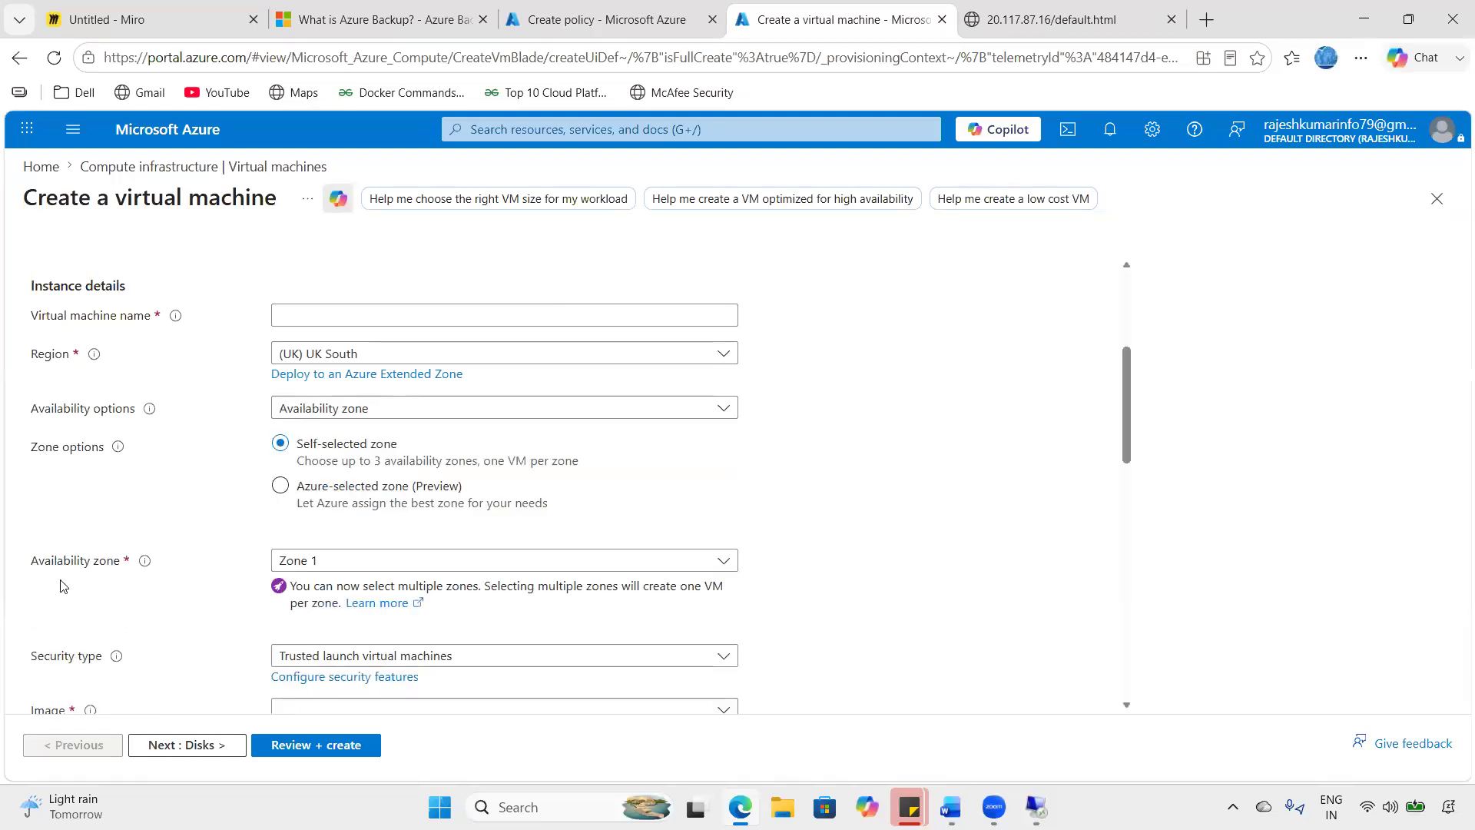
pyautogui.moveTo(37, 657); pyautogui.dragTo(418, 658)
pyautogui.click(469, 656)
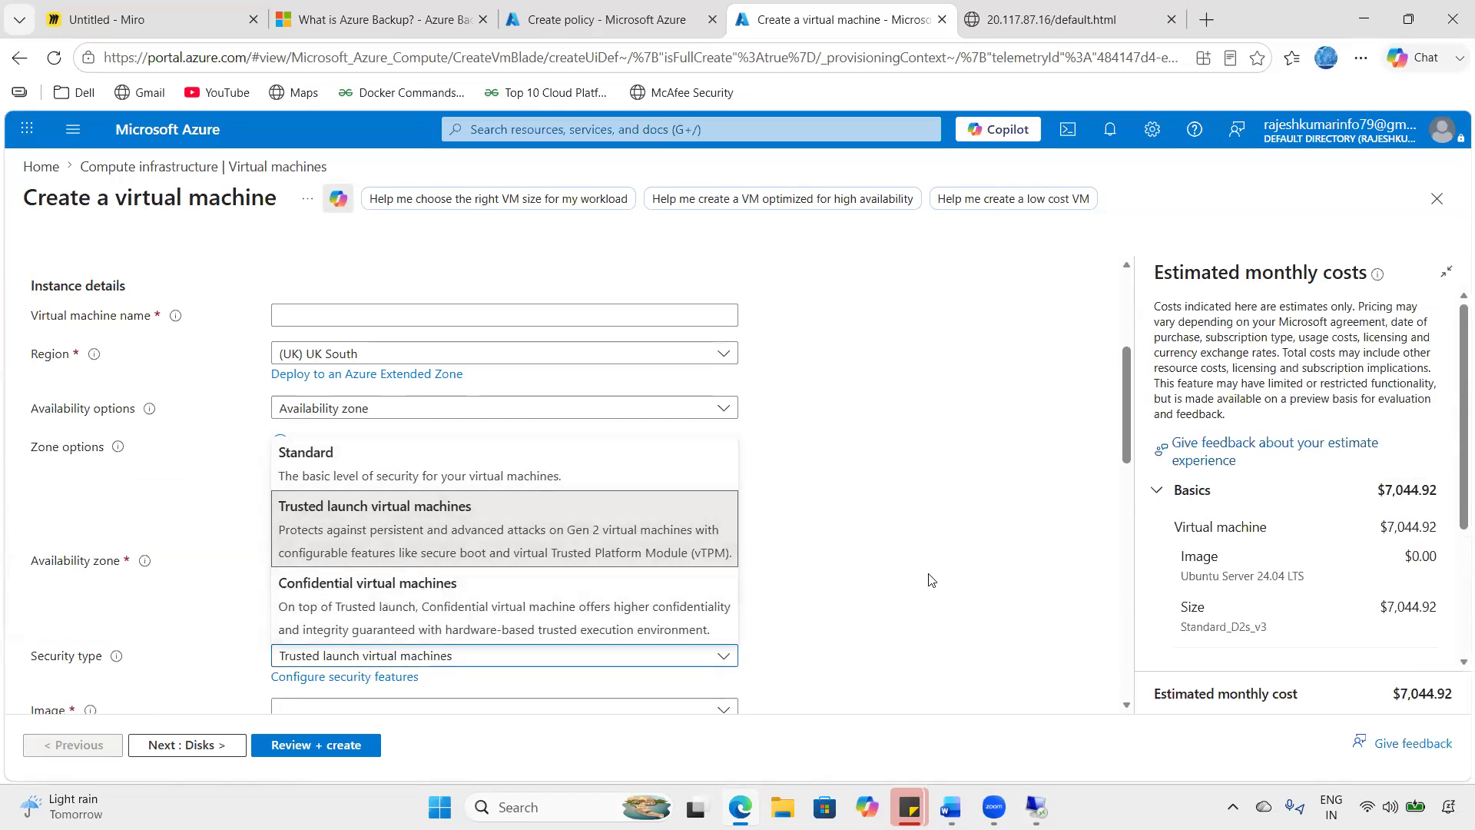
pyautogui.click(513, 468)
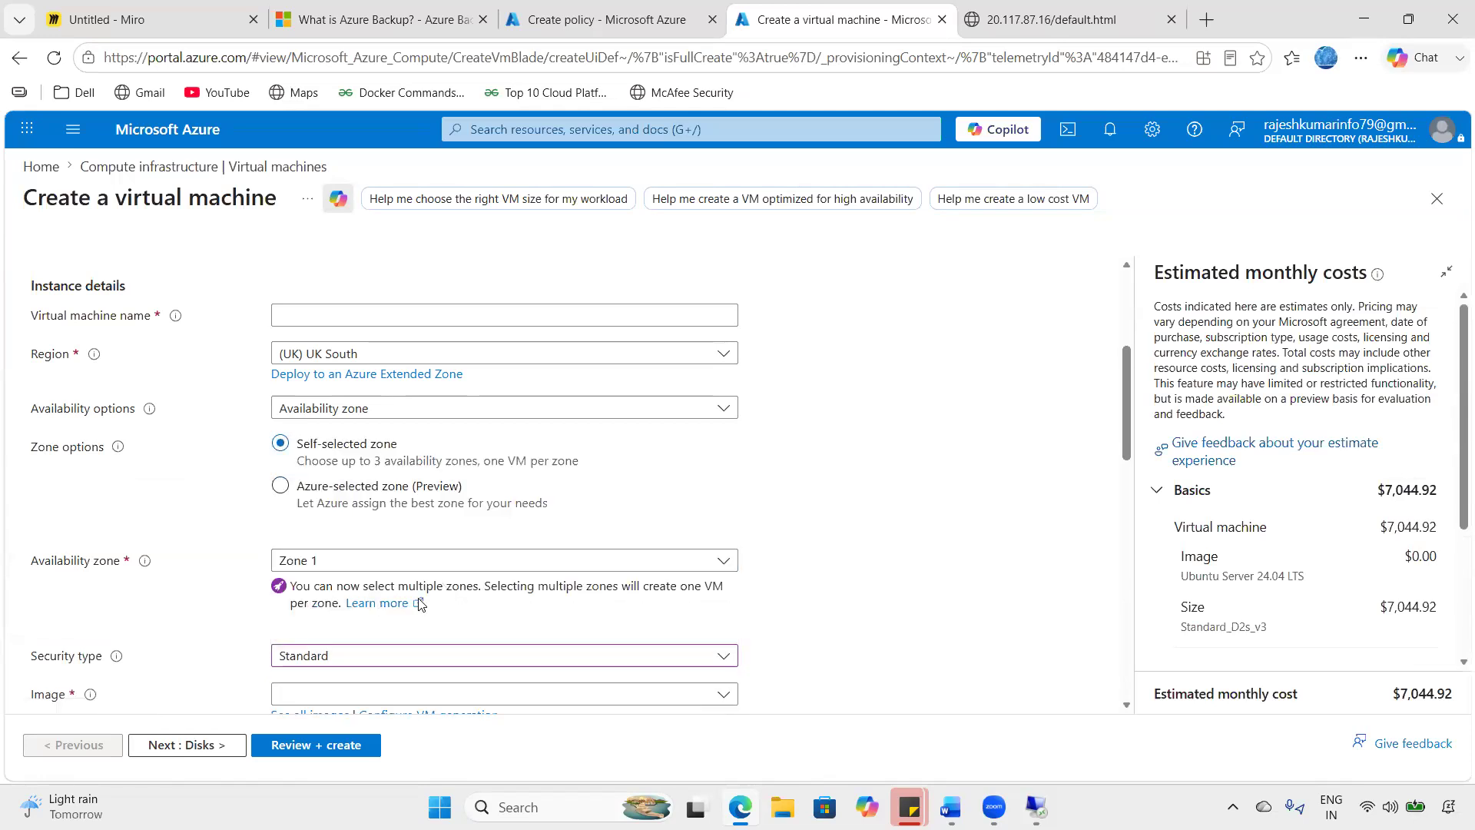
pyautogui.moveTo(62, 662); pyautogui.dragTo(84, 658)
# - Compare the backup policy's Standard sub type with the Standard security type in the virtual machine form
pyautogui.click(603, 19)
pyautogui.moveTo(722, 317); pyautogui.dragTo(635, 322)
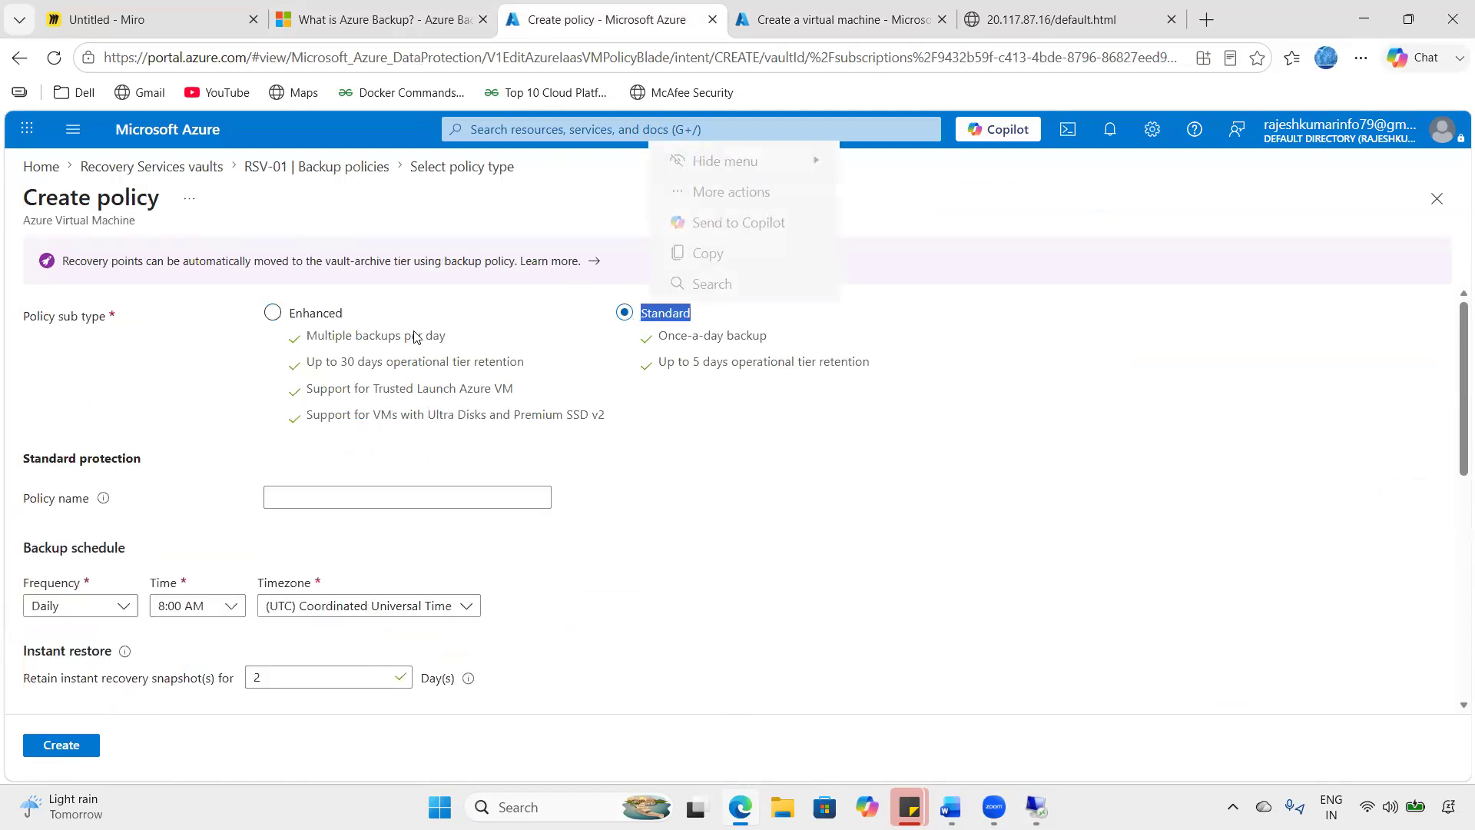
pyautogui.click(764, 14)
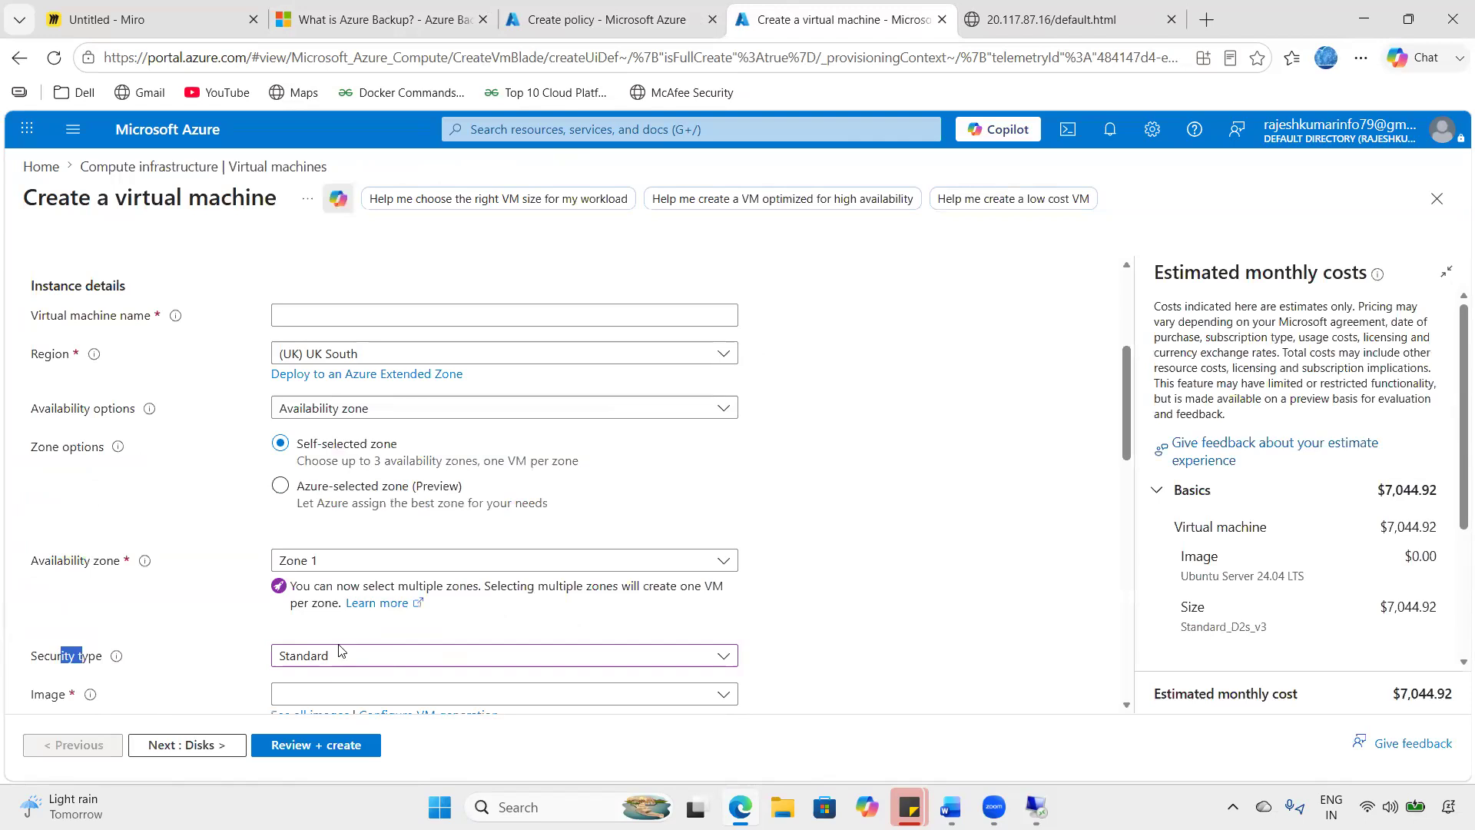
pyautogui.moveTo(329, 655); pyautogui.dragTo(258, 657)
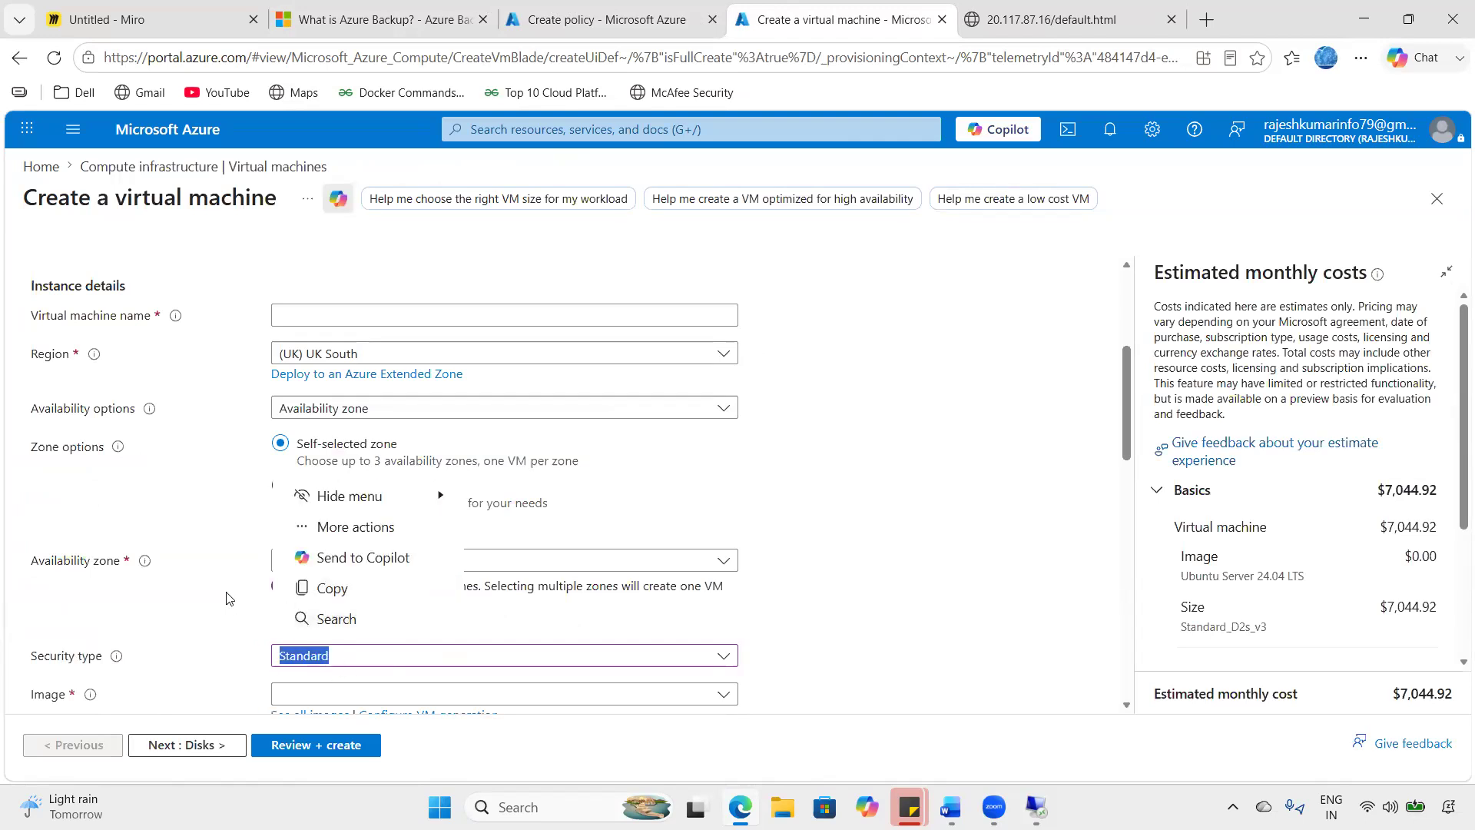
pyautogui.click(558, 6)
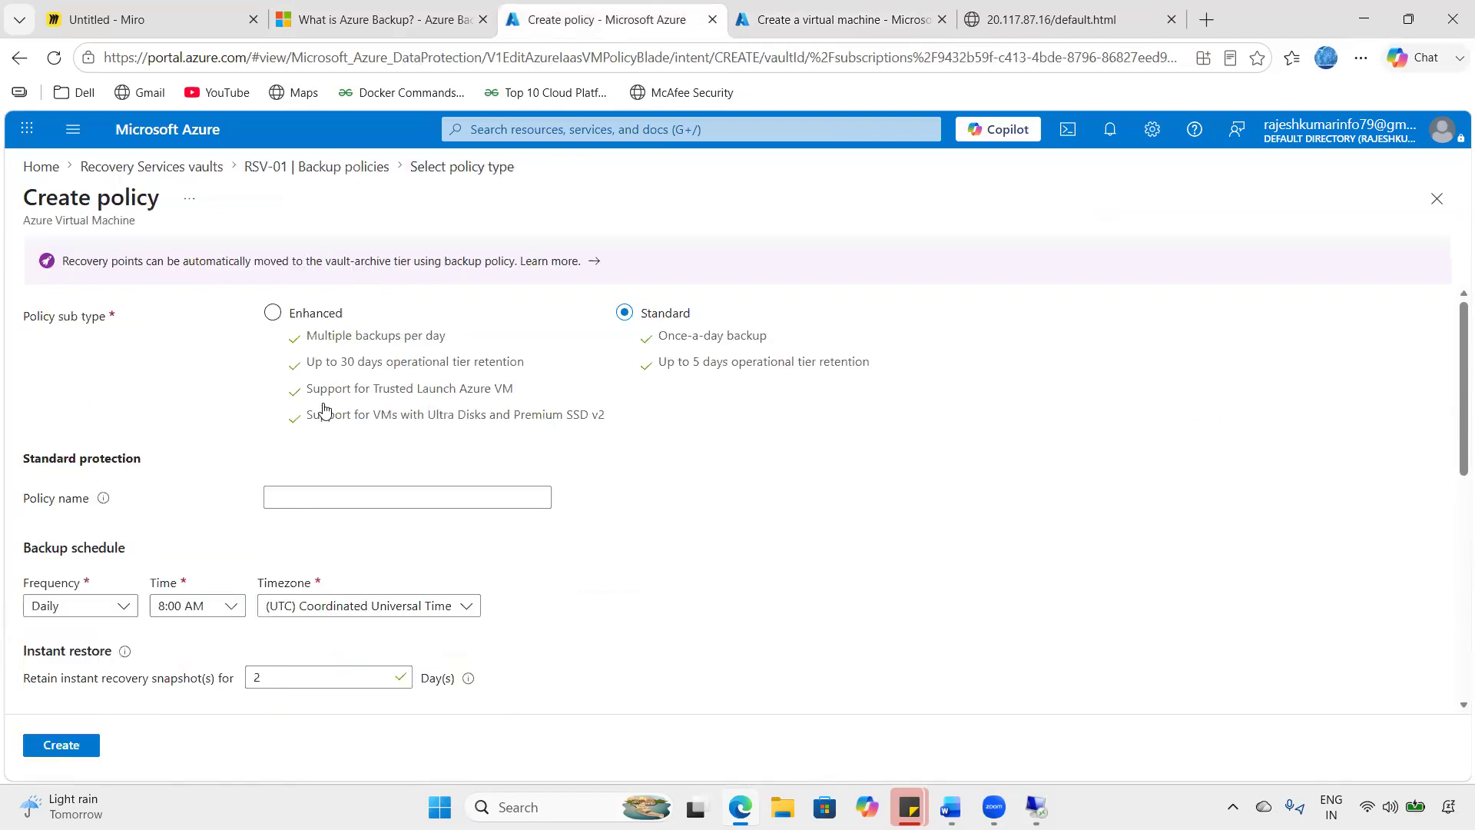
# - Examine the backup frequency, operational tier retention, Trusted Launch and disk support features of the Enhanced and Standard sub types
pyautogui.moveTo(304, 335); pyautogui.dragTo(453, 342)
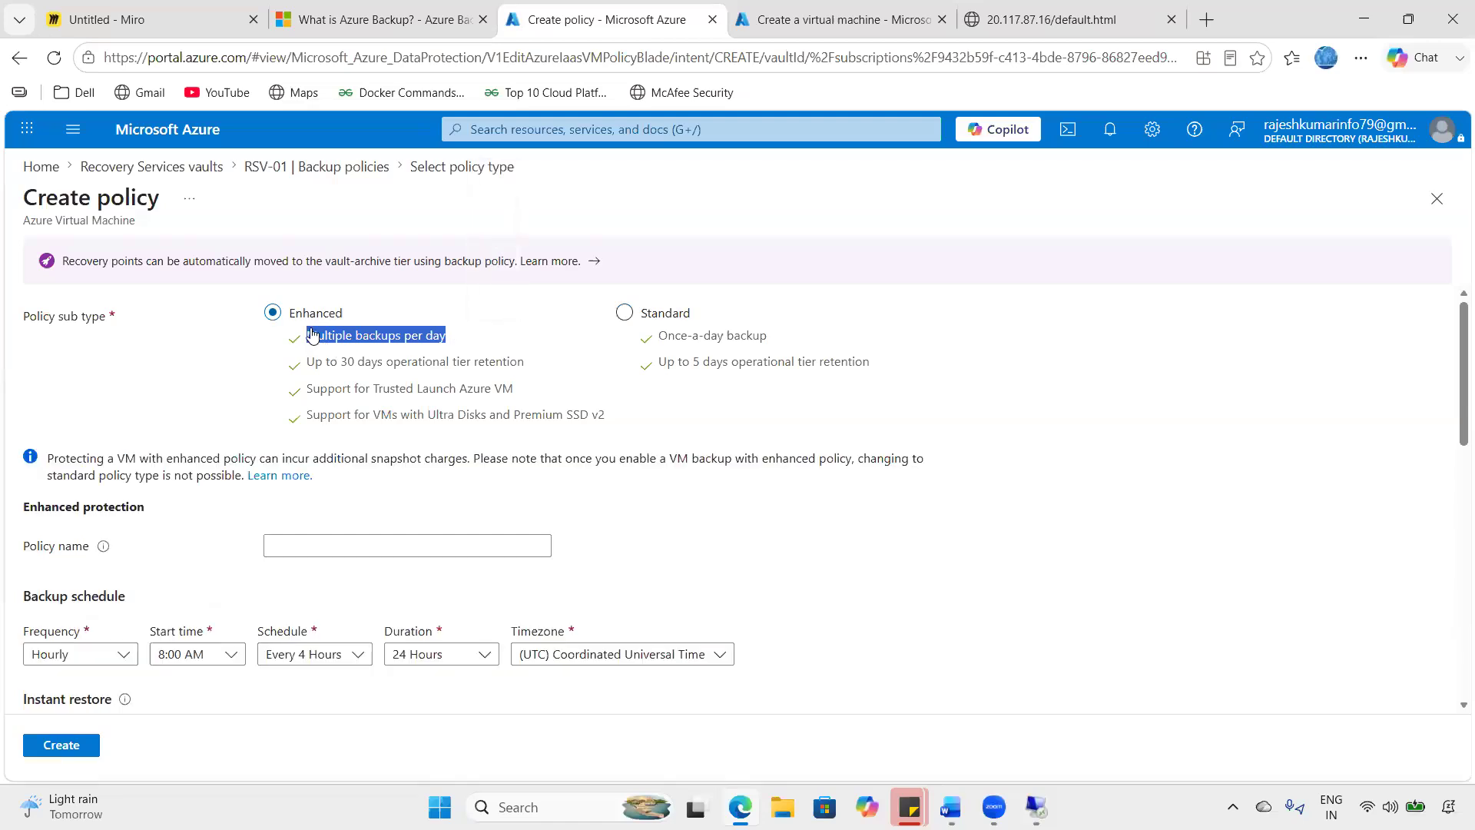
pyautogui.moveTo(450, 338); pyautogui.dragTo(325, 338)
pyautogui.moveTo(320, 389); pyautogui.dragTo(534, 389)
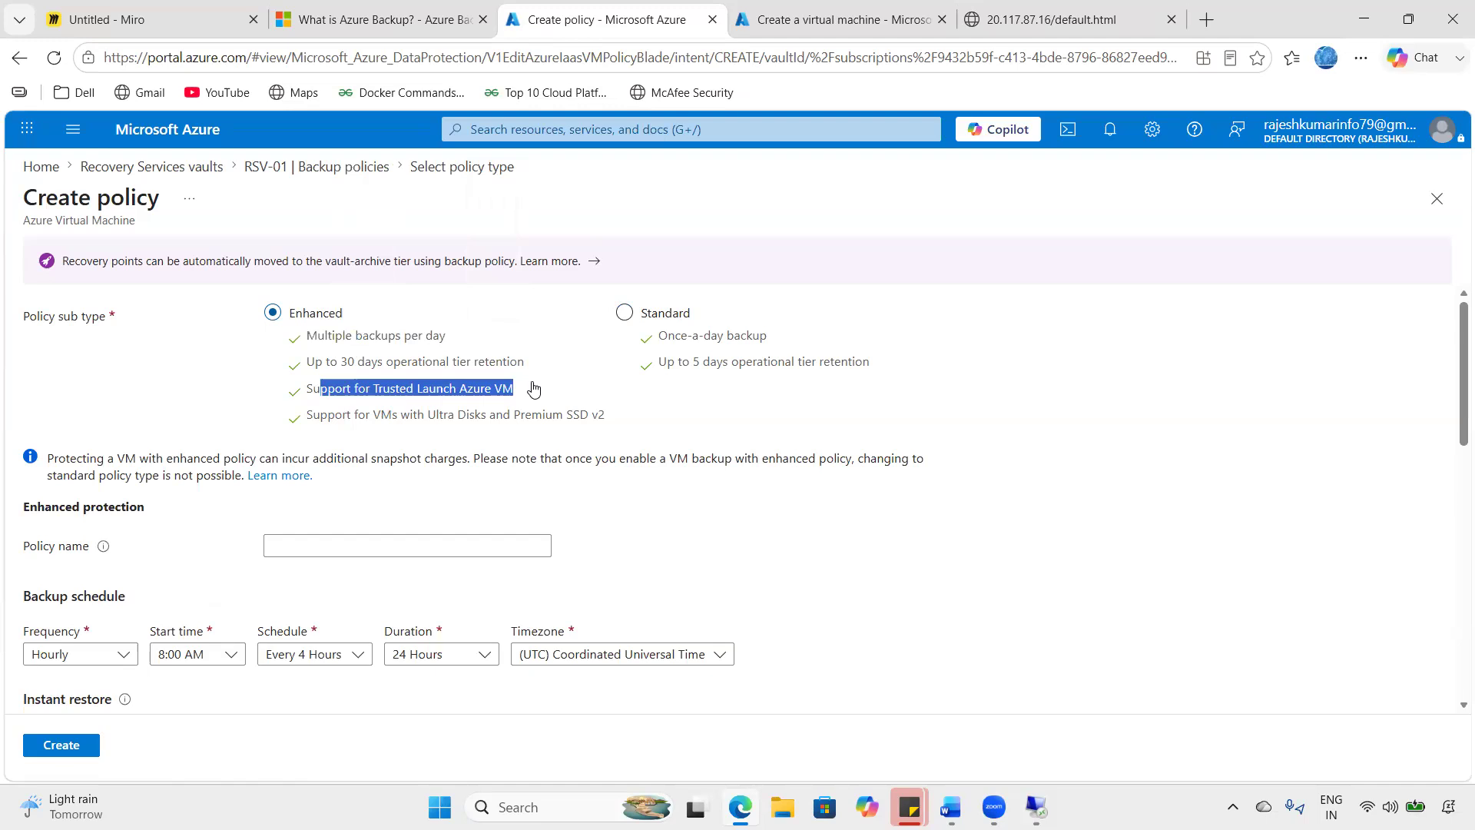
pyautogui.moveTo(656, 335); pyautogui.dragTo(899, 368)
pyautogui.moveTo(317, 338); pyautogui.dragTo(469, 341)
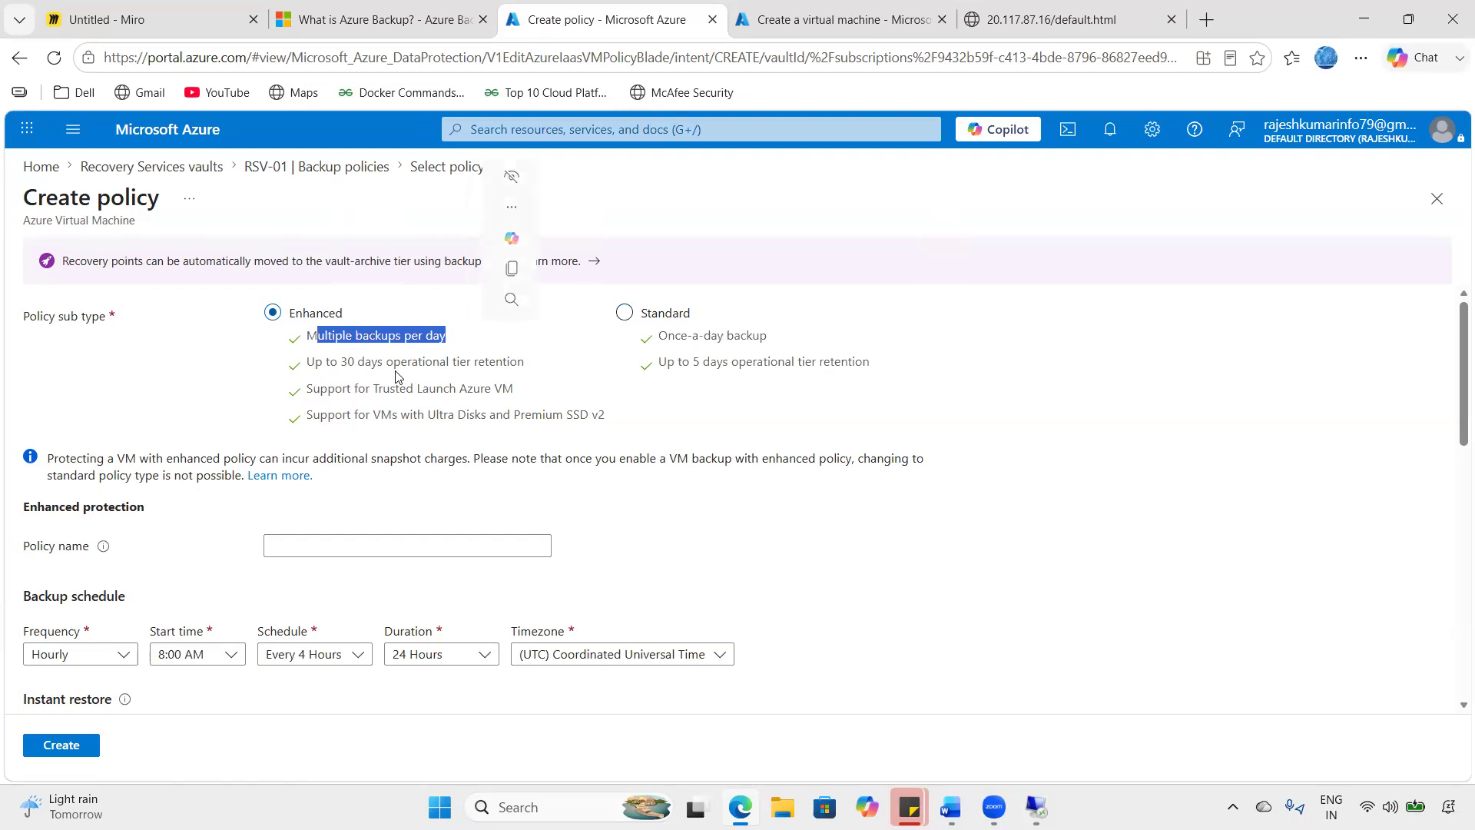
pyautogui.moveTo(315, 363); pyautogui.dragTo(533, 370)
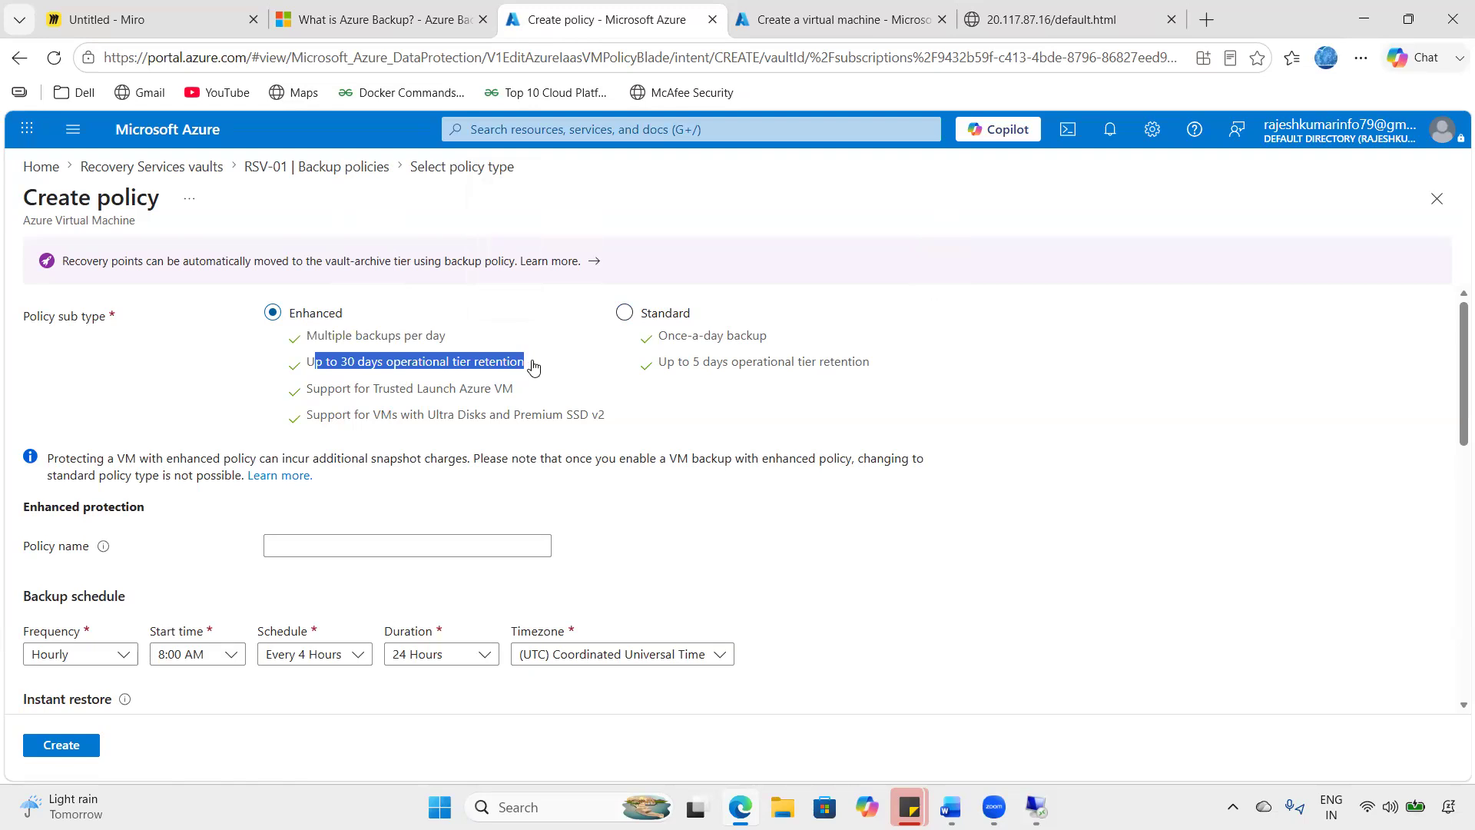
pyautogui.moveTo(534, 368); pyautogui.dragTo(535, 366)
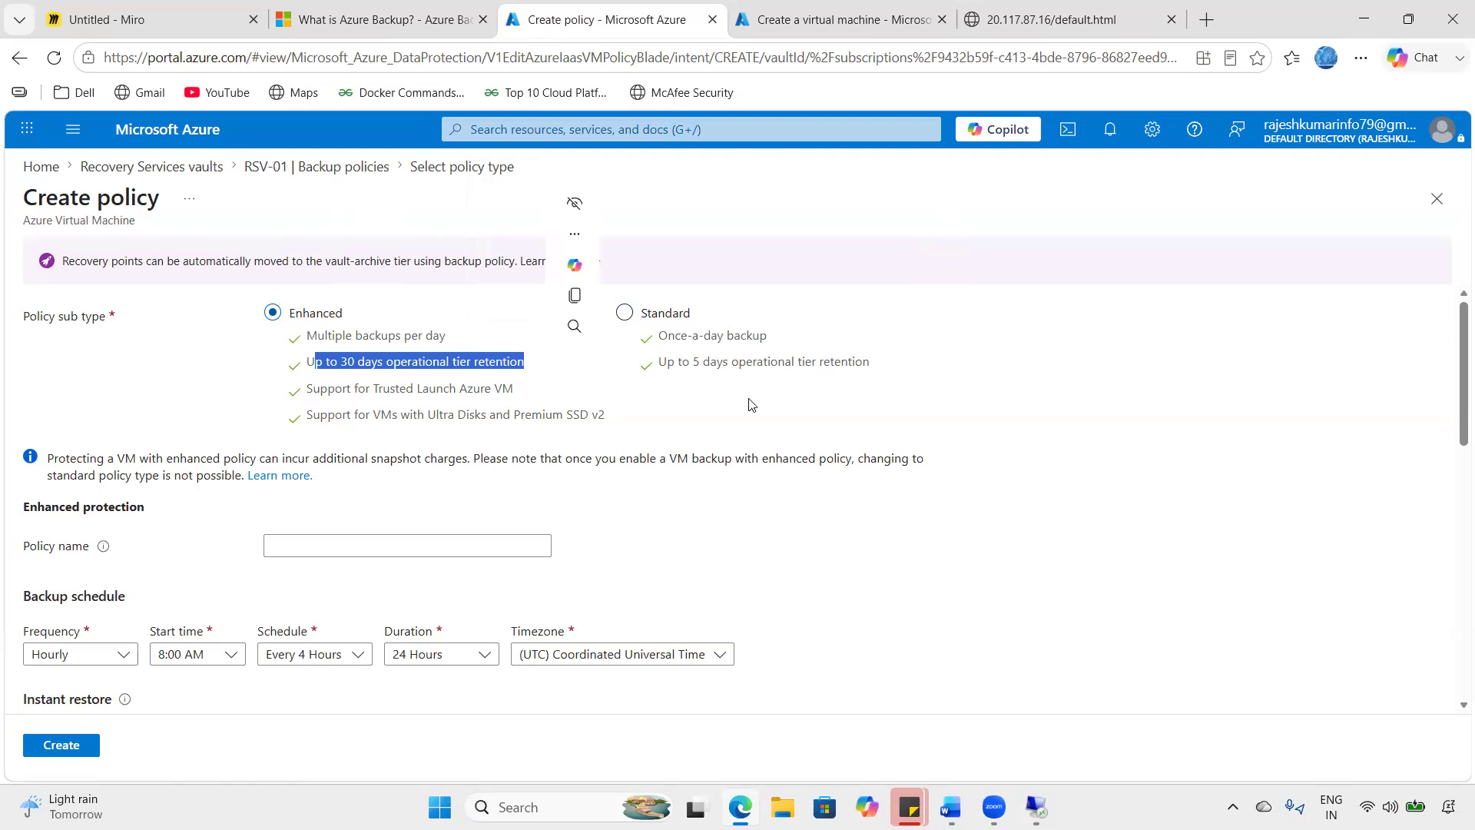
pyautogui.click(777, 404)
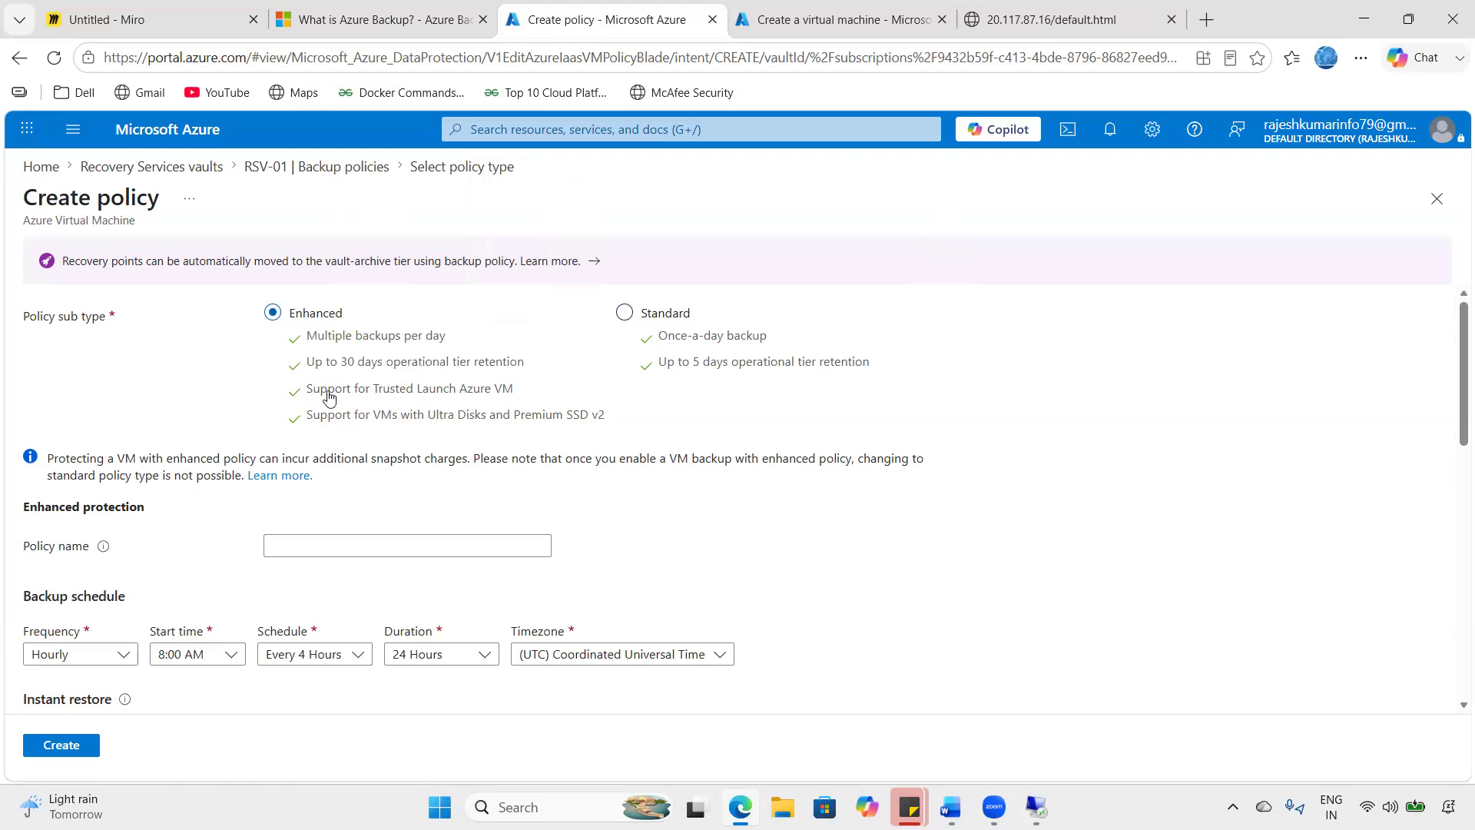
pyautogui.moveTo(303, 419); pyautogui.dragTo(614, 423)
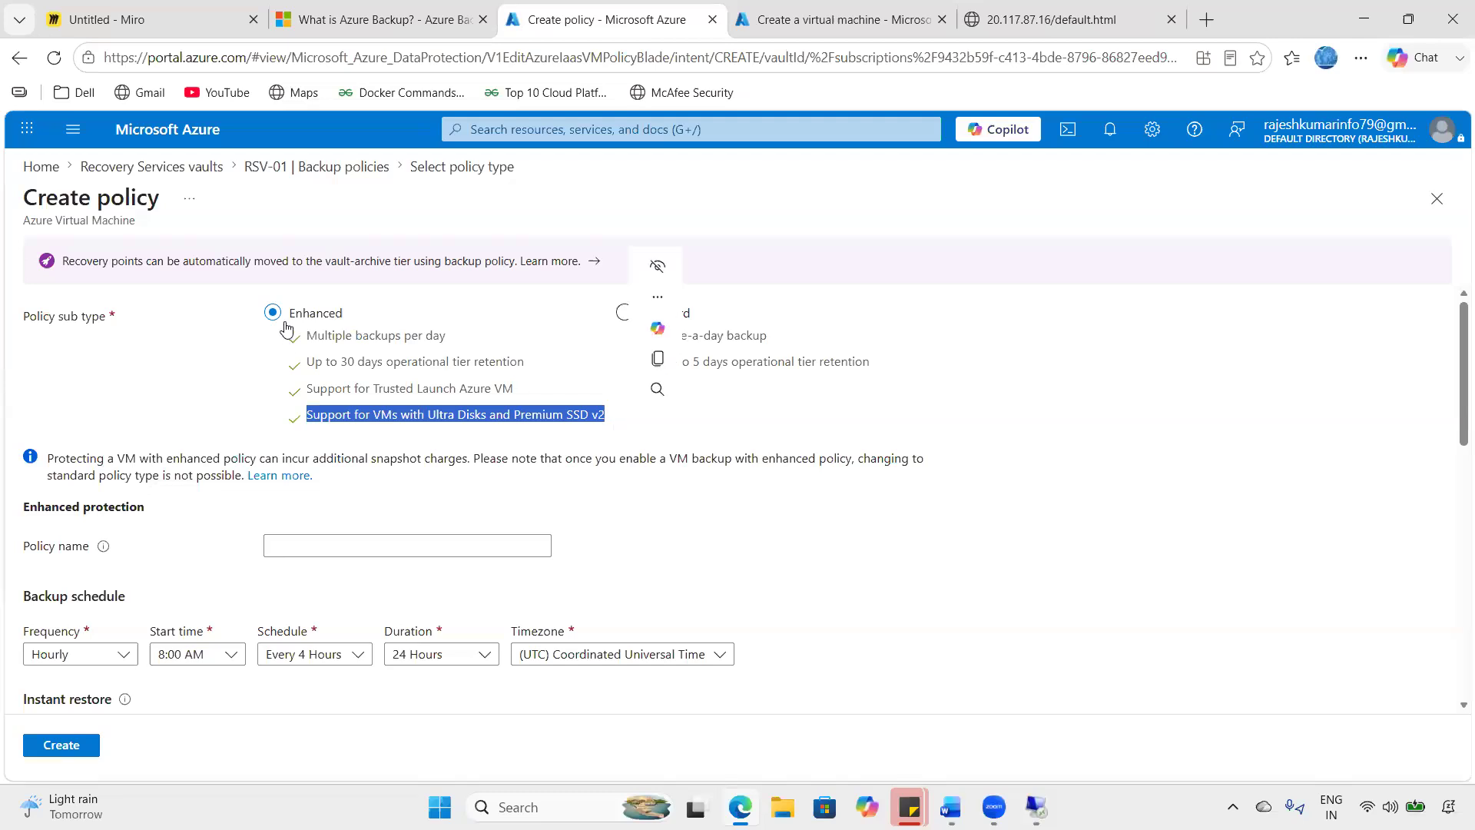
# - Switch the policy sub type to Standard and highlight the Standard and Enhanced names for comparison
pyautogui.doubleClick(315, 313)
pyautogui.moveTo(708, 322); pyautogui.dragTo(612, 318)
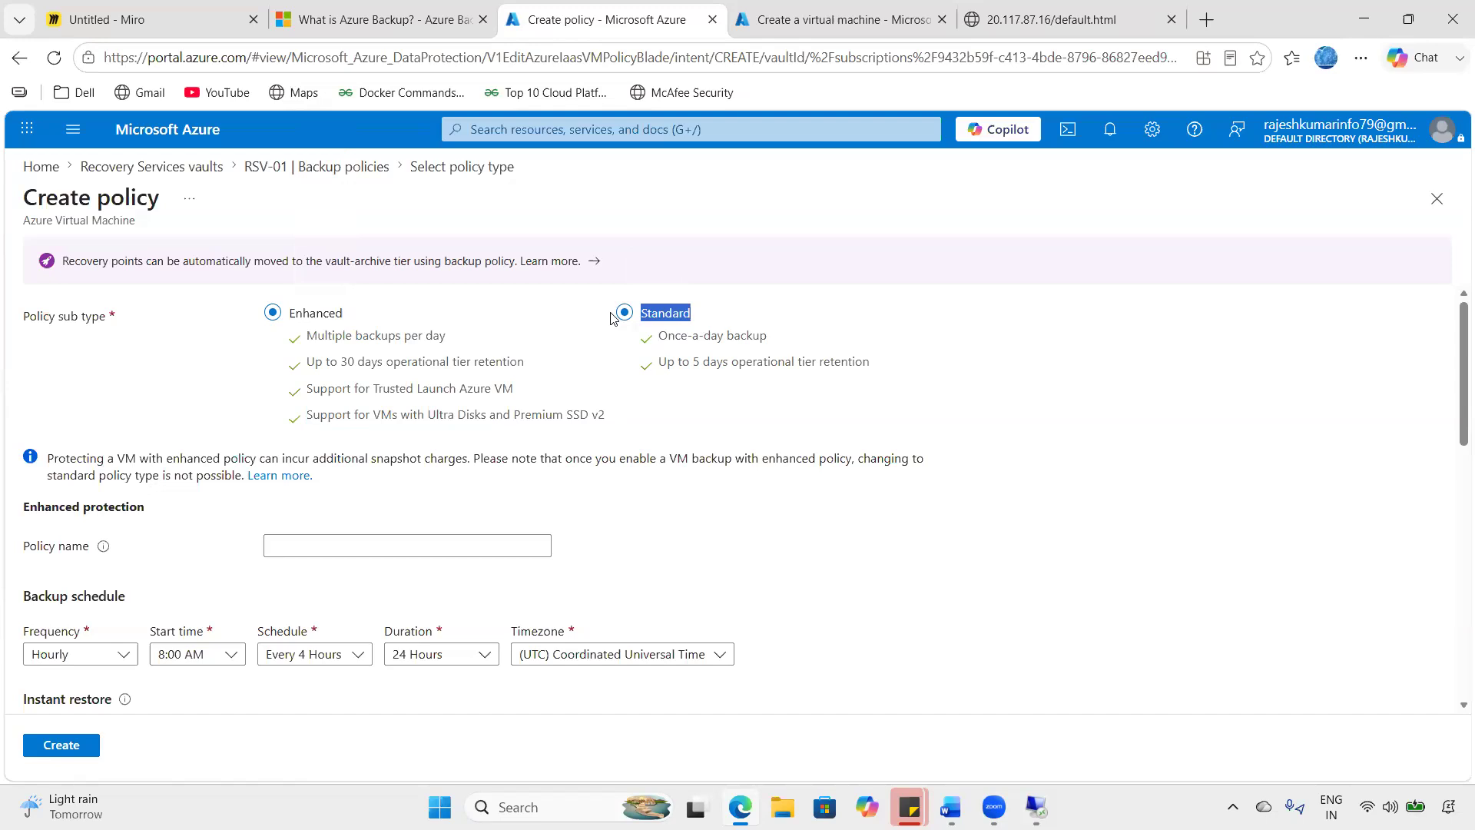
pyautogui.click(626, 313)
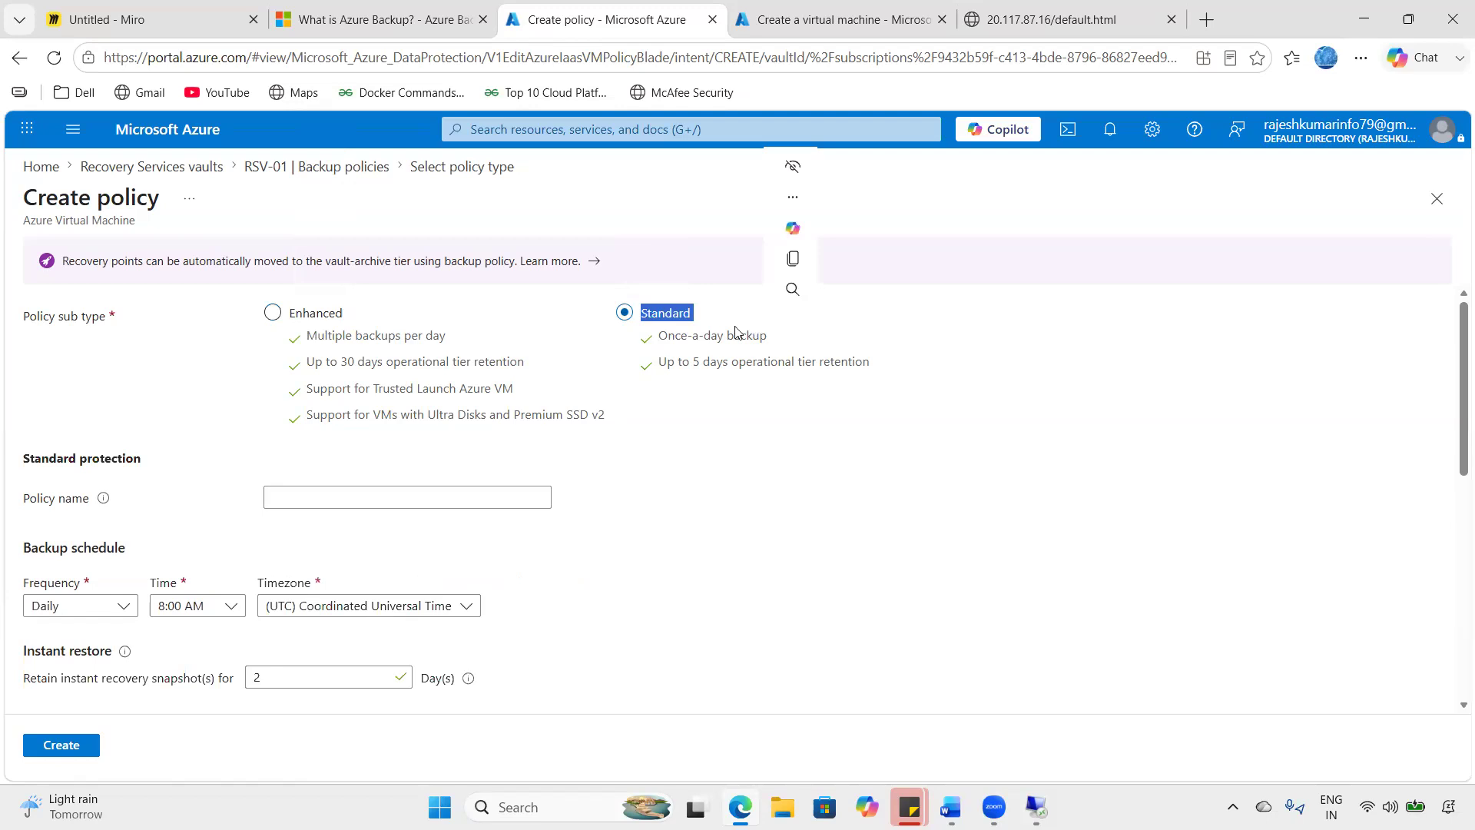
pyautogui.moveTo(696, 311); pyautogui.dragTo(611, 313)
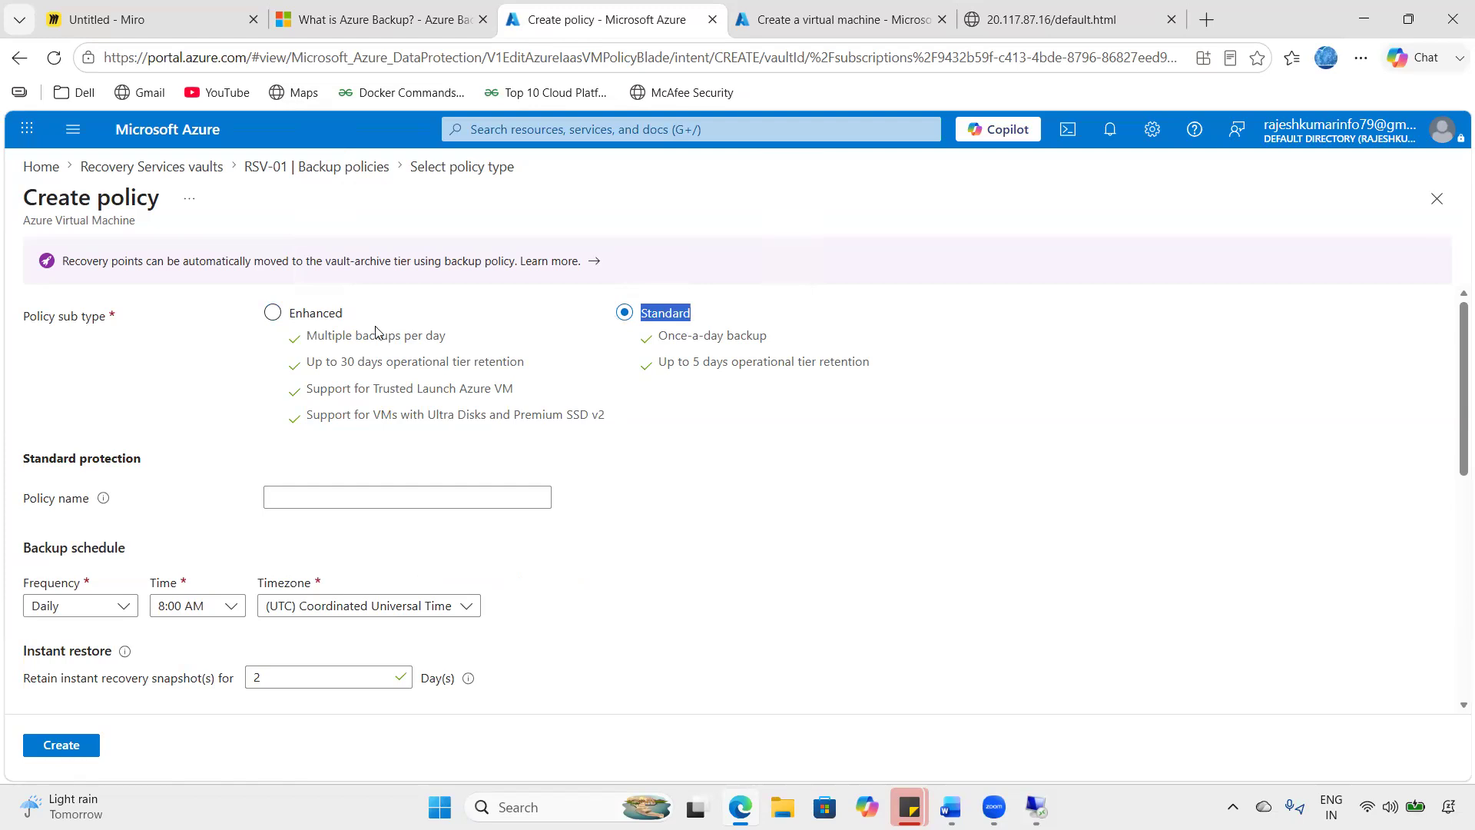
pyautogui.moveTo(347, 312); pyautogui.dragTo(265, 313)
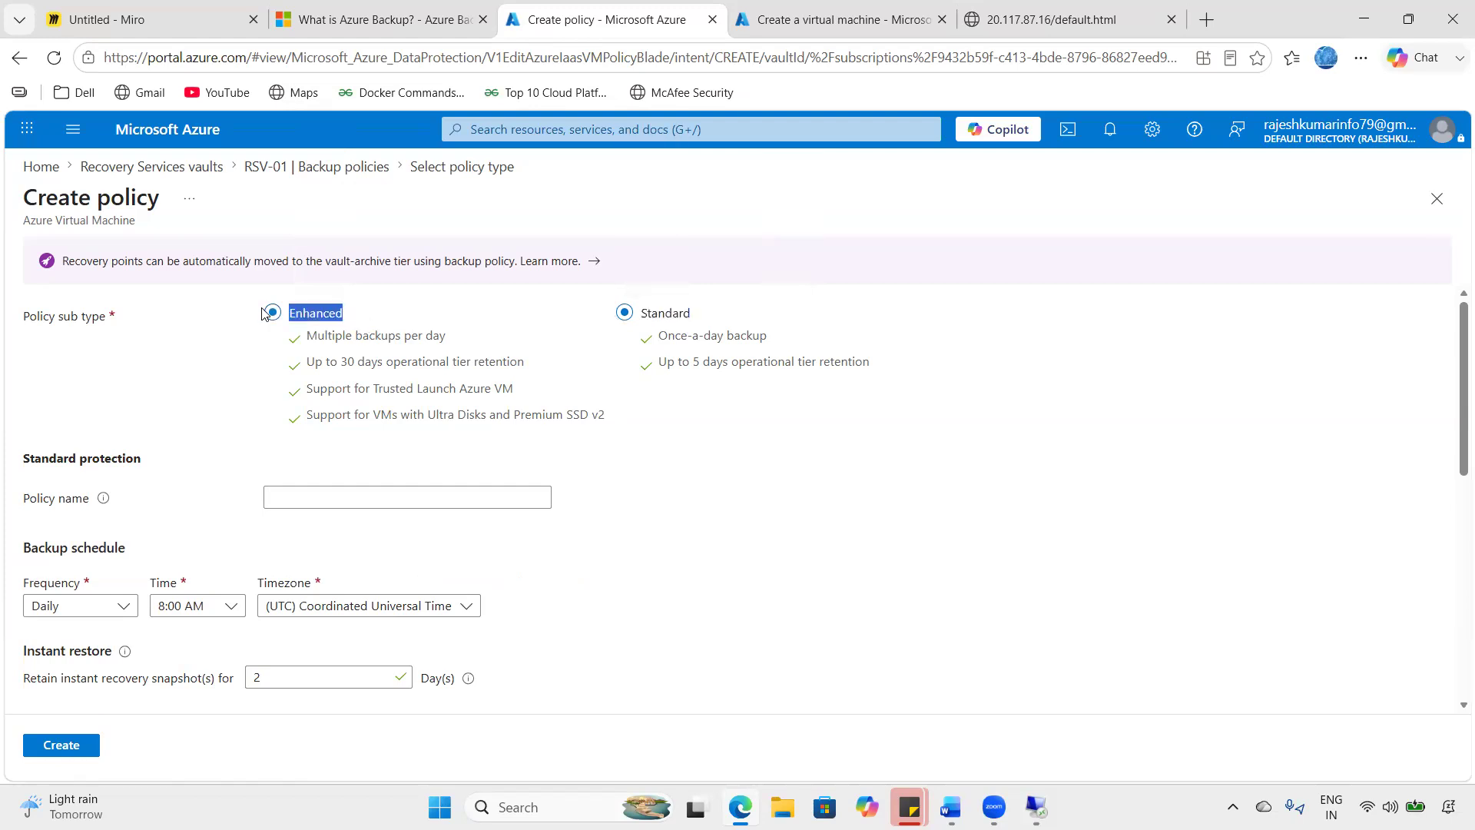
# - Highlight the Ultra Disks and Premium SSD v2 support feature and set the policy sub type to Enhanced
pyautogui.moveTo(306, 414); pyautogui.dragTo(614, 421)
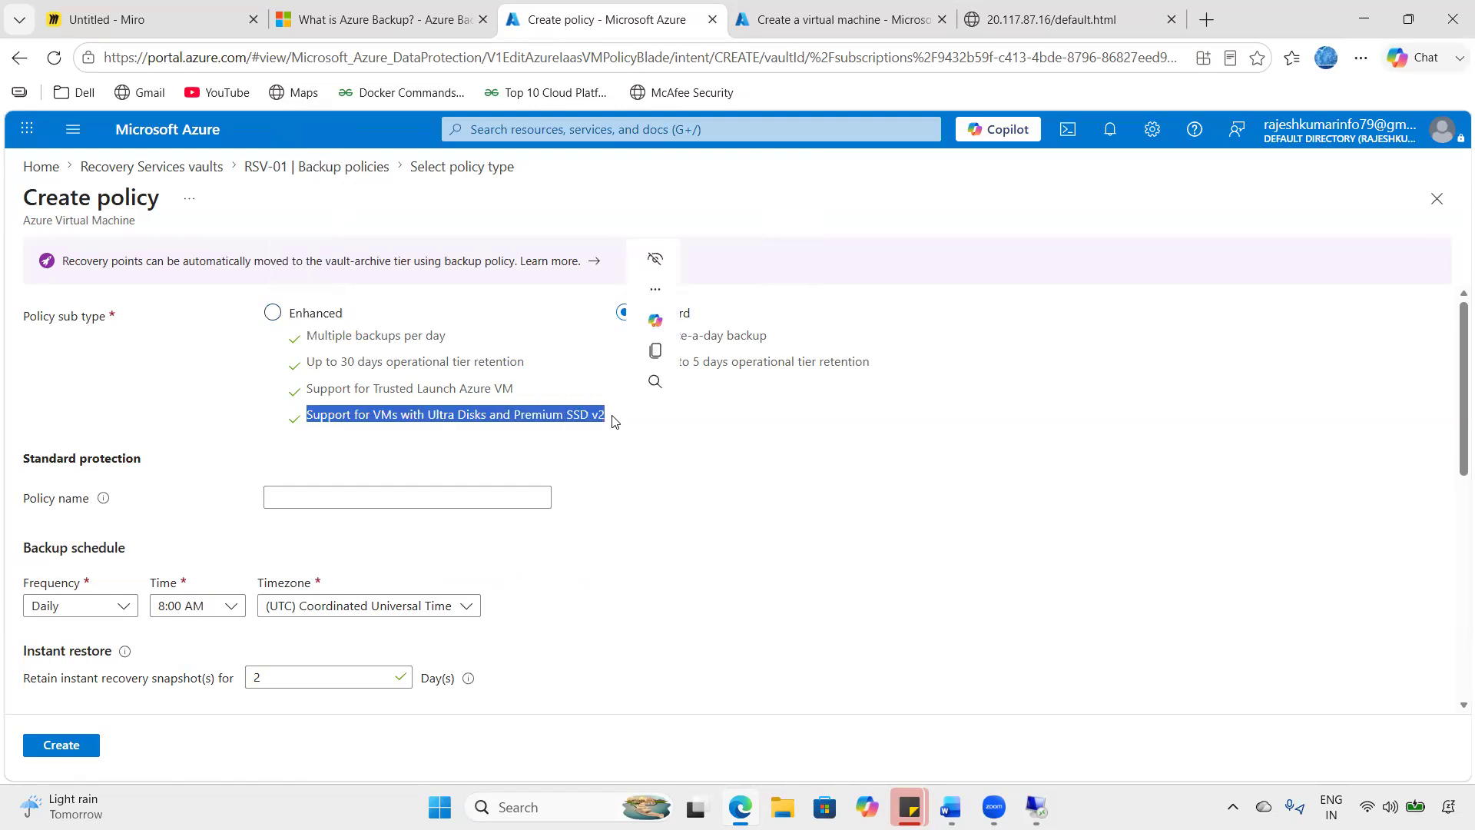
pyautogui.click(530, 428)
pyautogui.moveTo(537, 415); pyautogui.dragTo(623, 419)
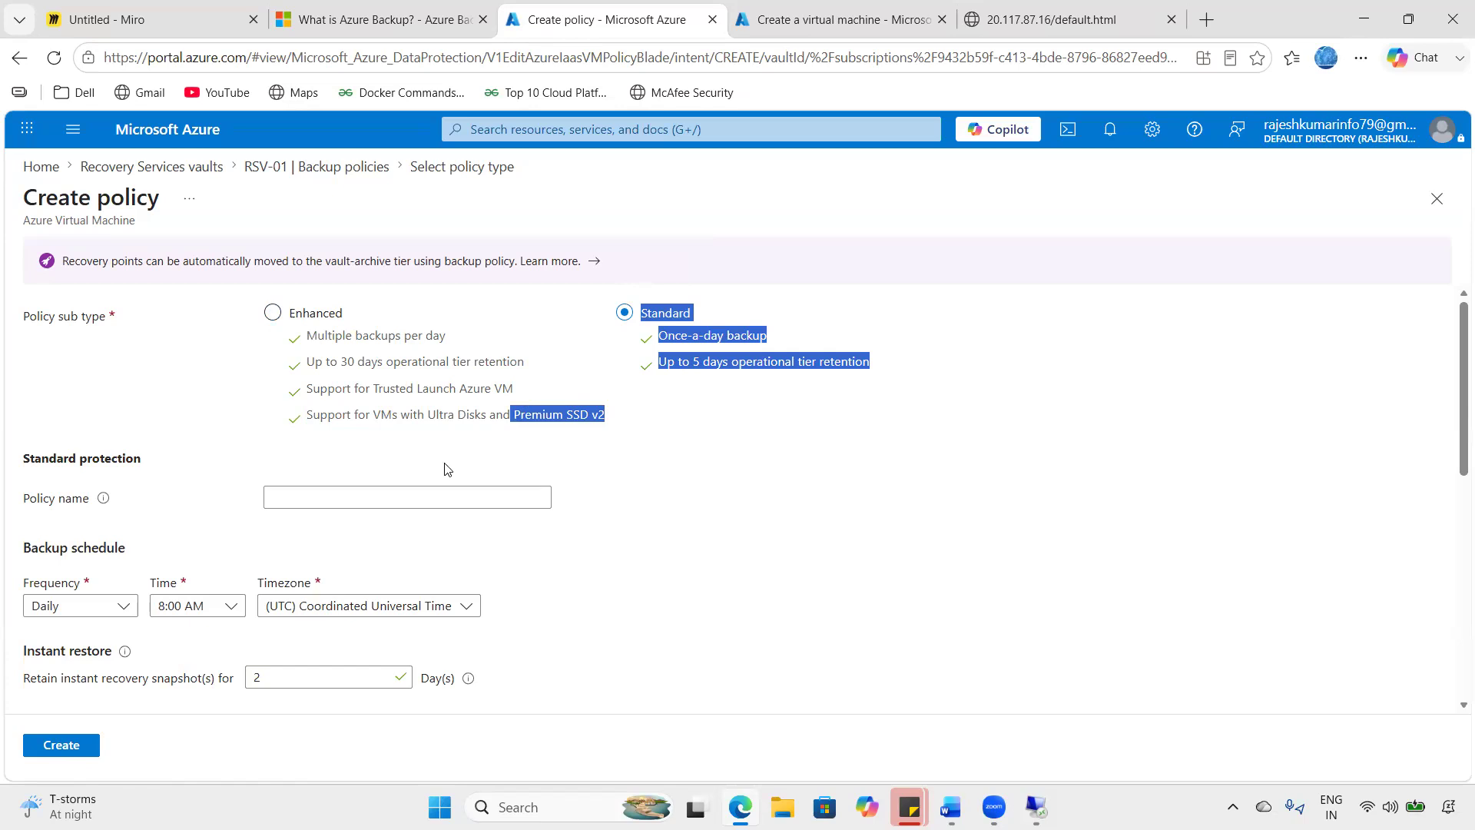
pyautogui.click(290, 331)
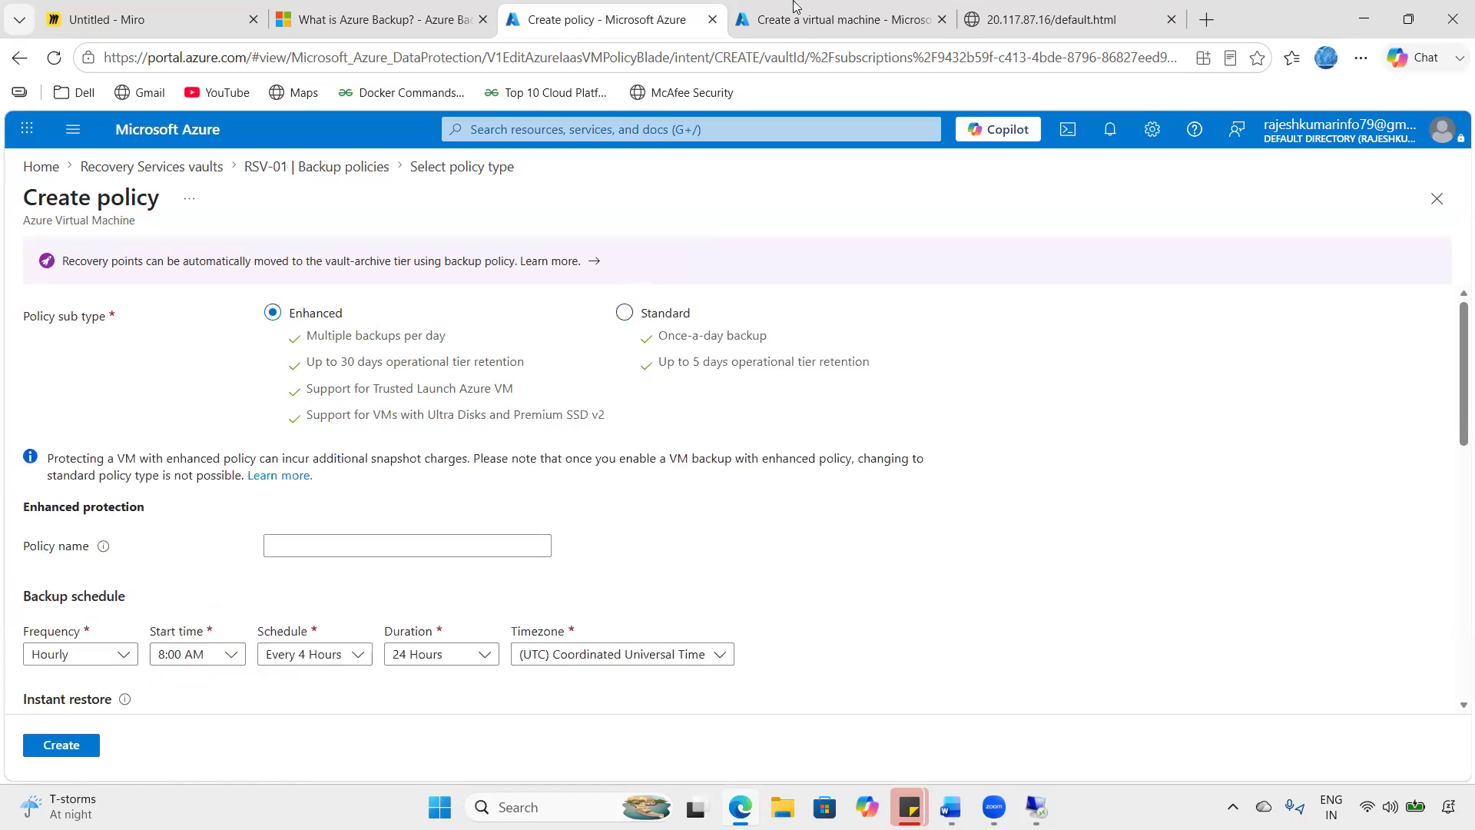
# - Discard the unsaved new virtual machine form and open vm-01 from the list of virtual machines
pyautogui.click(833, 19)
pyautogui.click(202, 128)
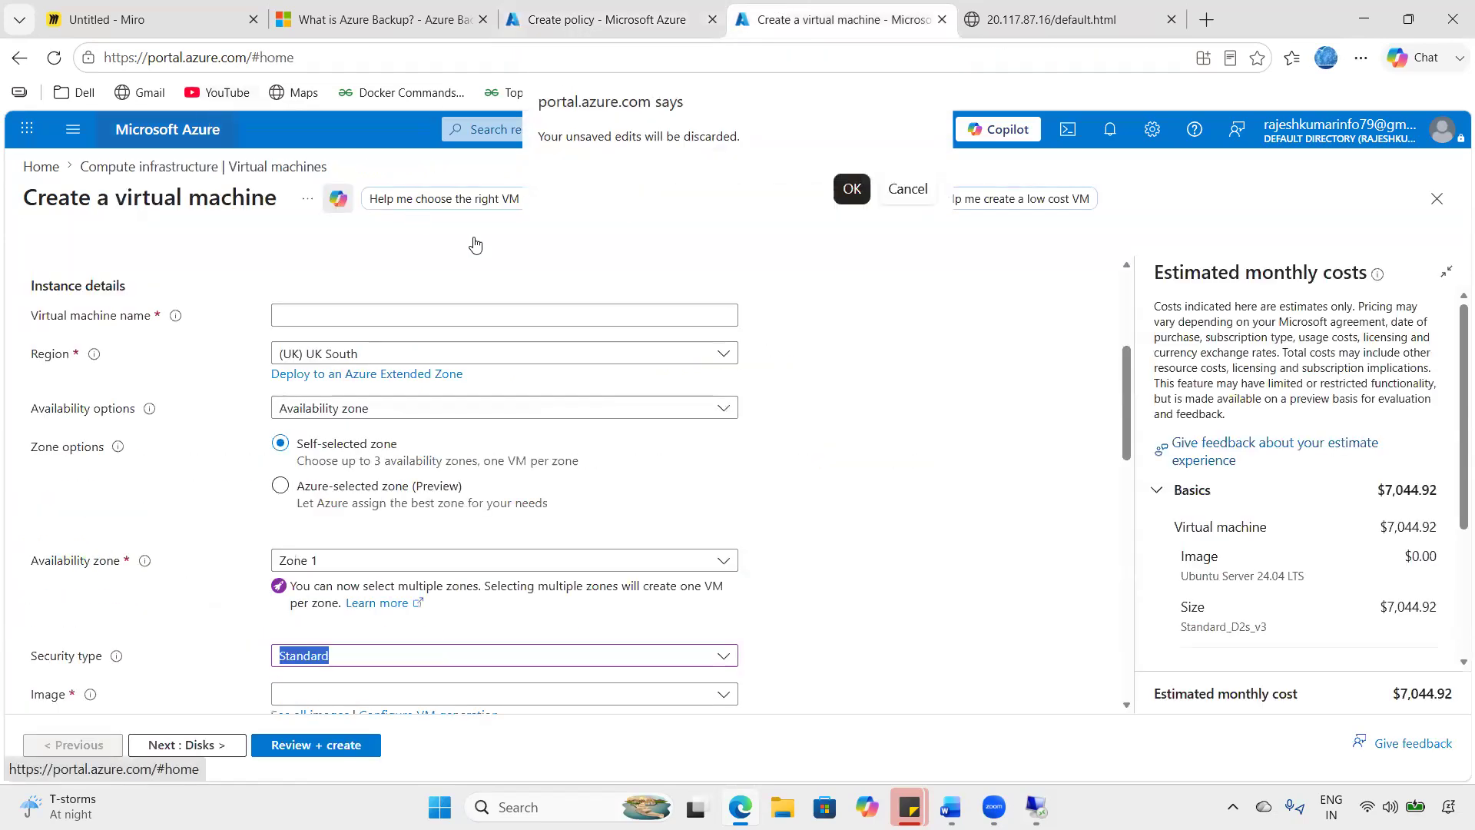
pyautogui.click(851, 188)
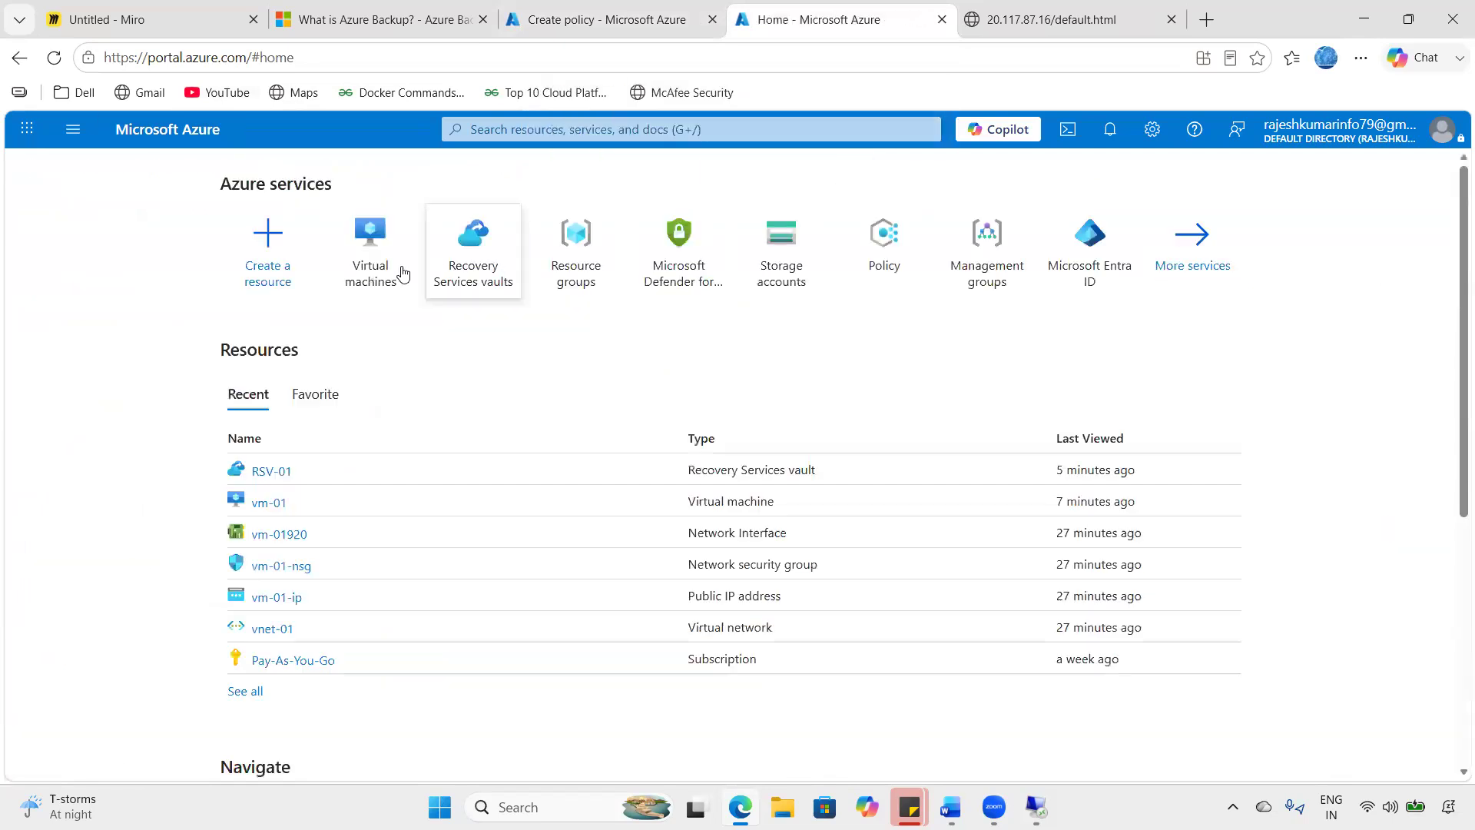
pyautogui.click(388, 274)
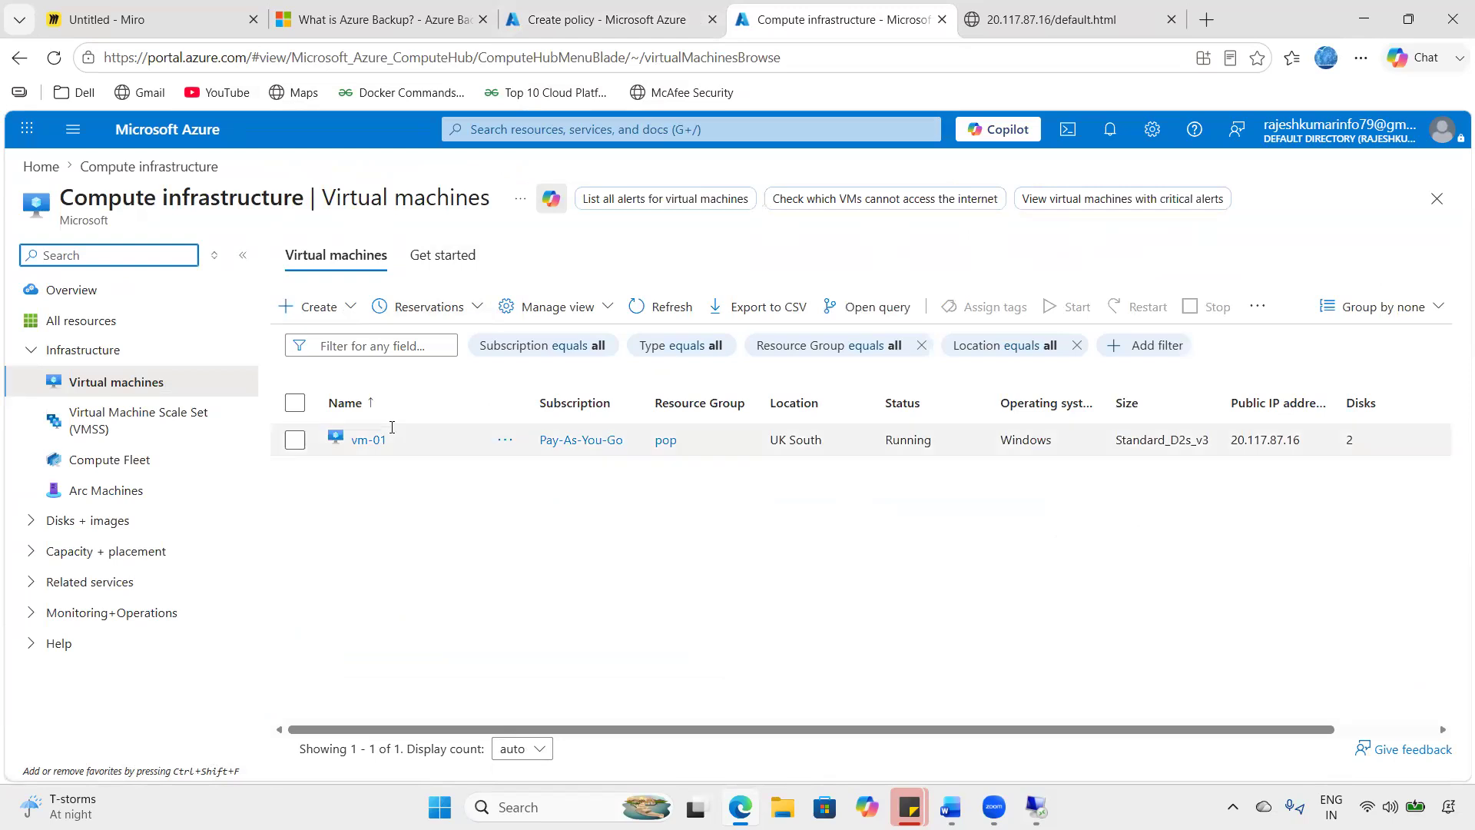
pyautogui.click(371, 440)
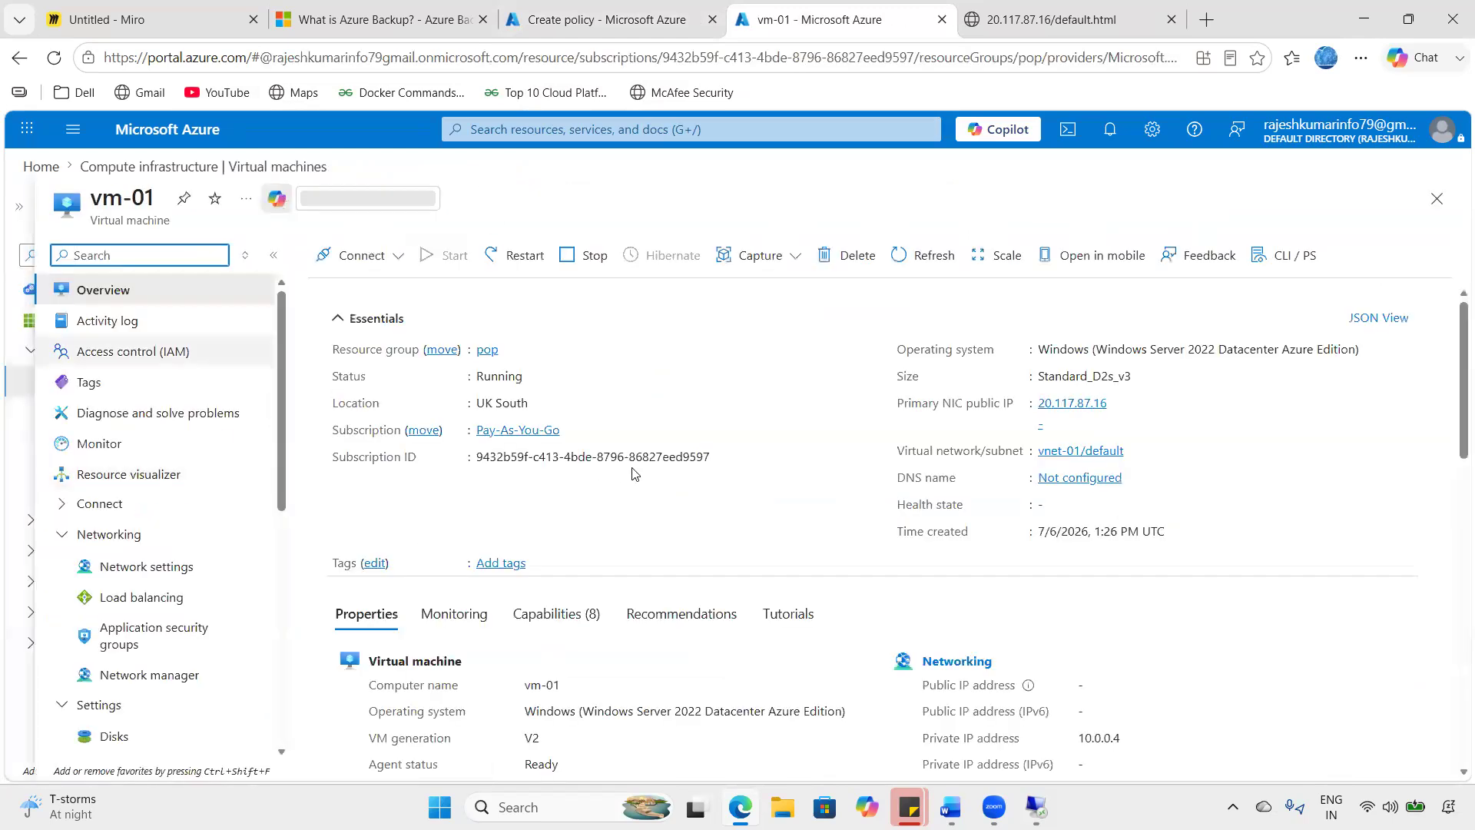
# - Check the security type in the vm-01 overview properties
pyautogui.scroll(-5, 711, 493)
pyautogui.scroll(-6, 581, 527)
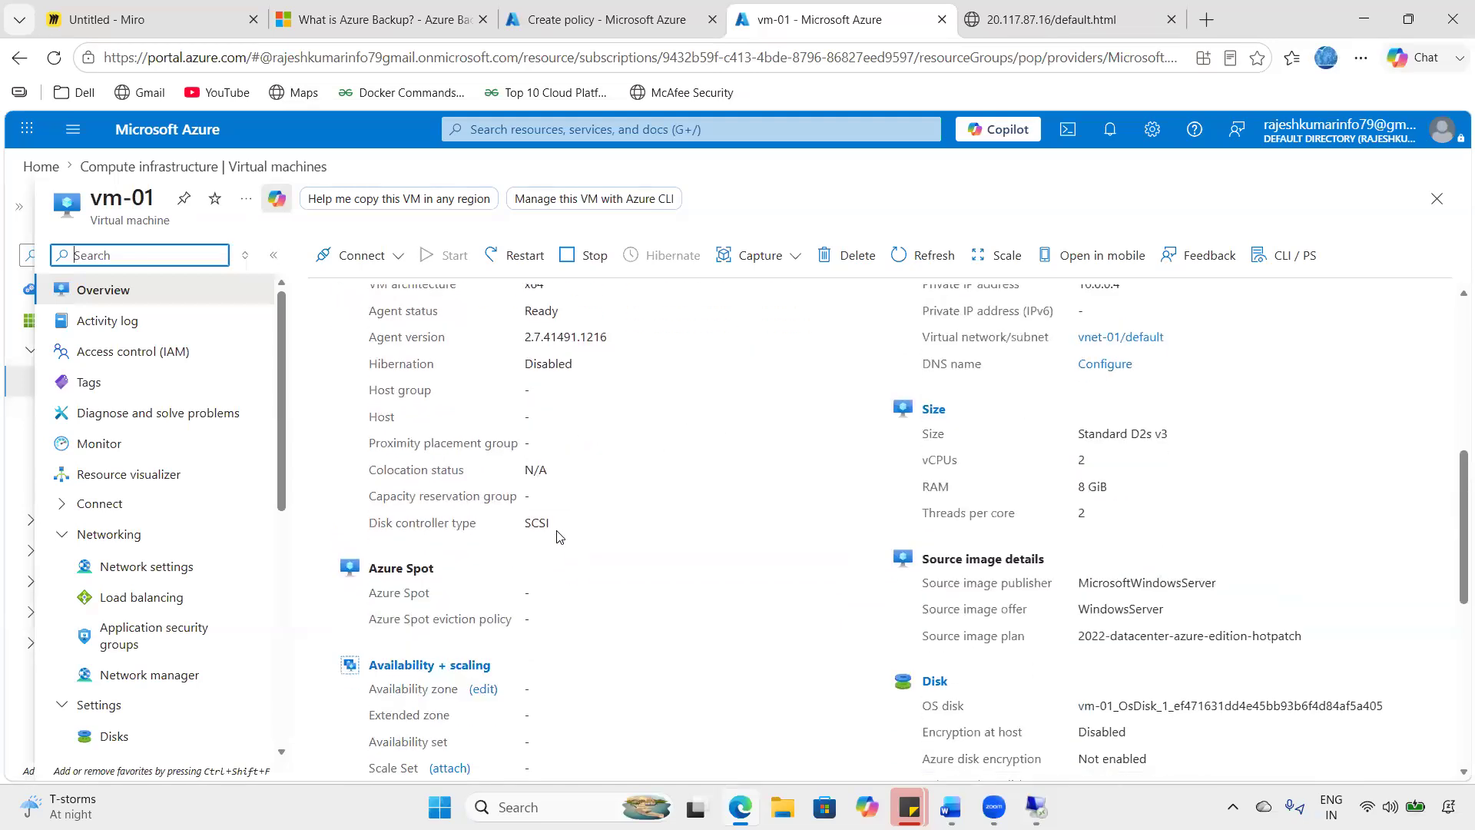
pyautogui.moveTo(530, 549); pyautogui.dragTo(676, 566)
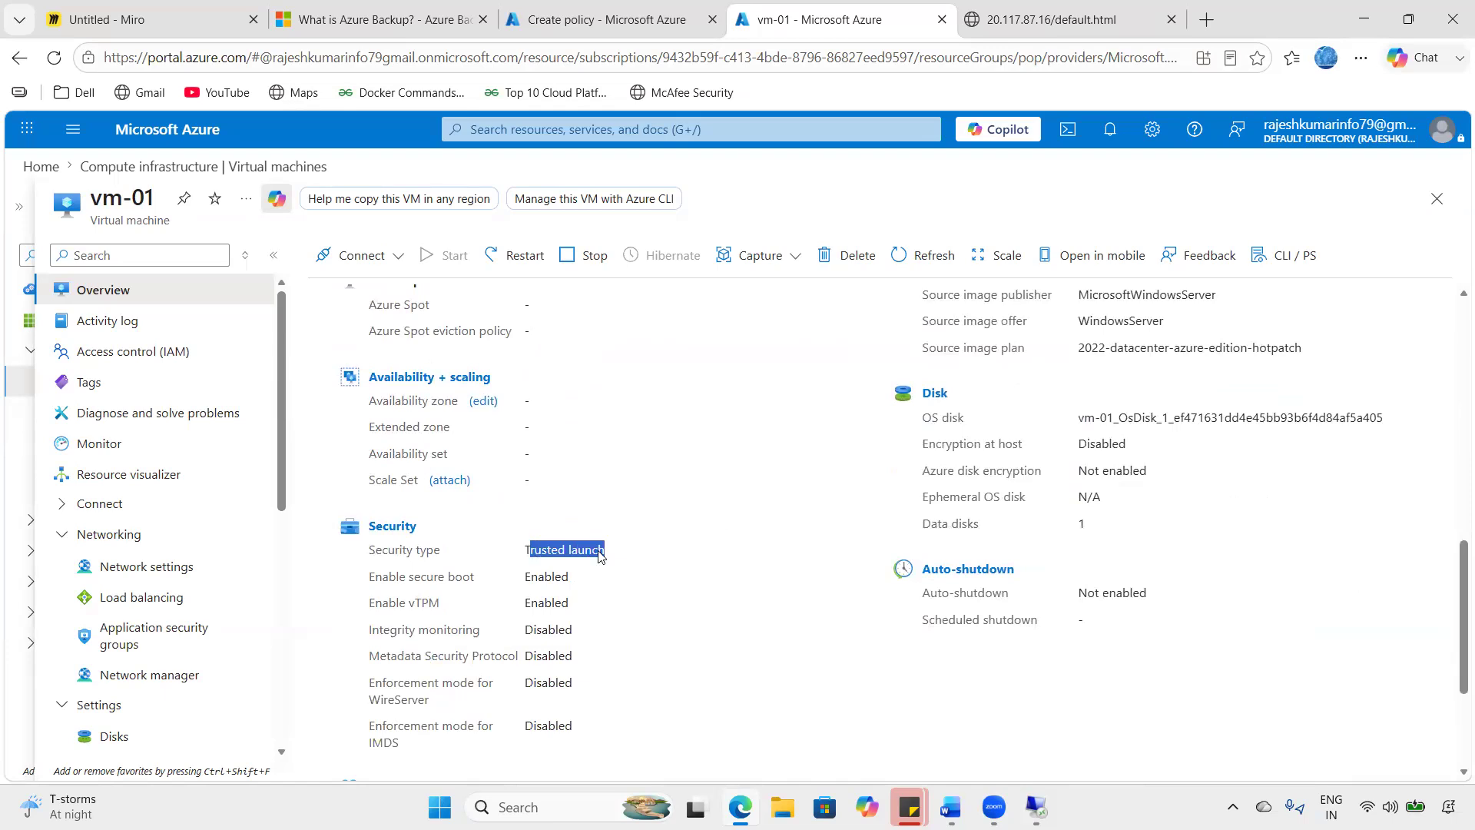
# - Return to the backup policy form, choose the Standard sub type and view its backup frequency options
pyautogui.click(657, 15)
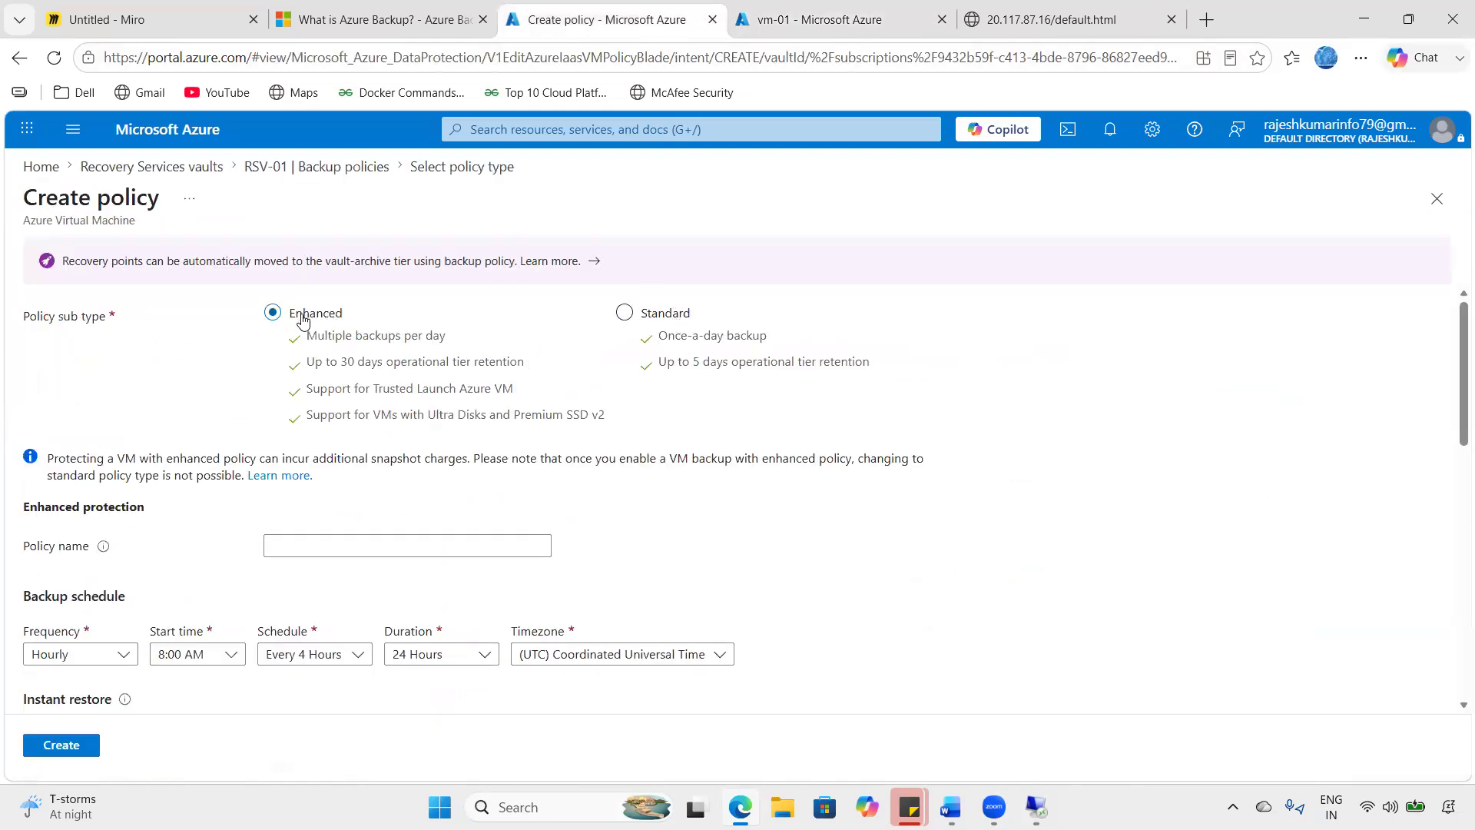
pyautogui.click(649, 314)
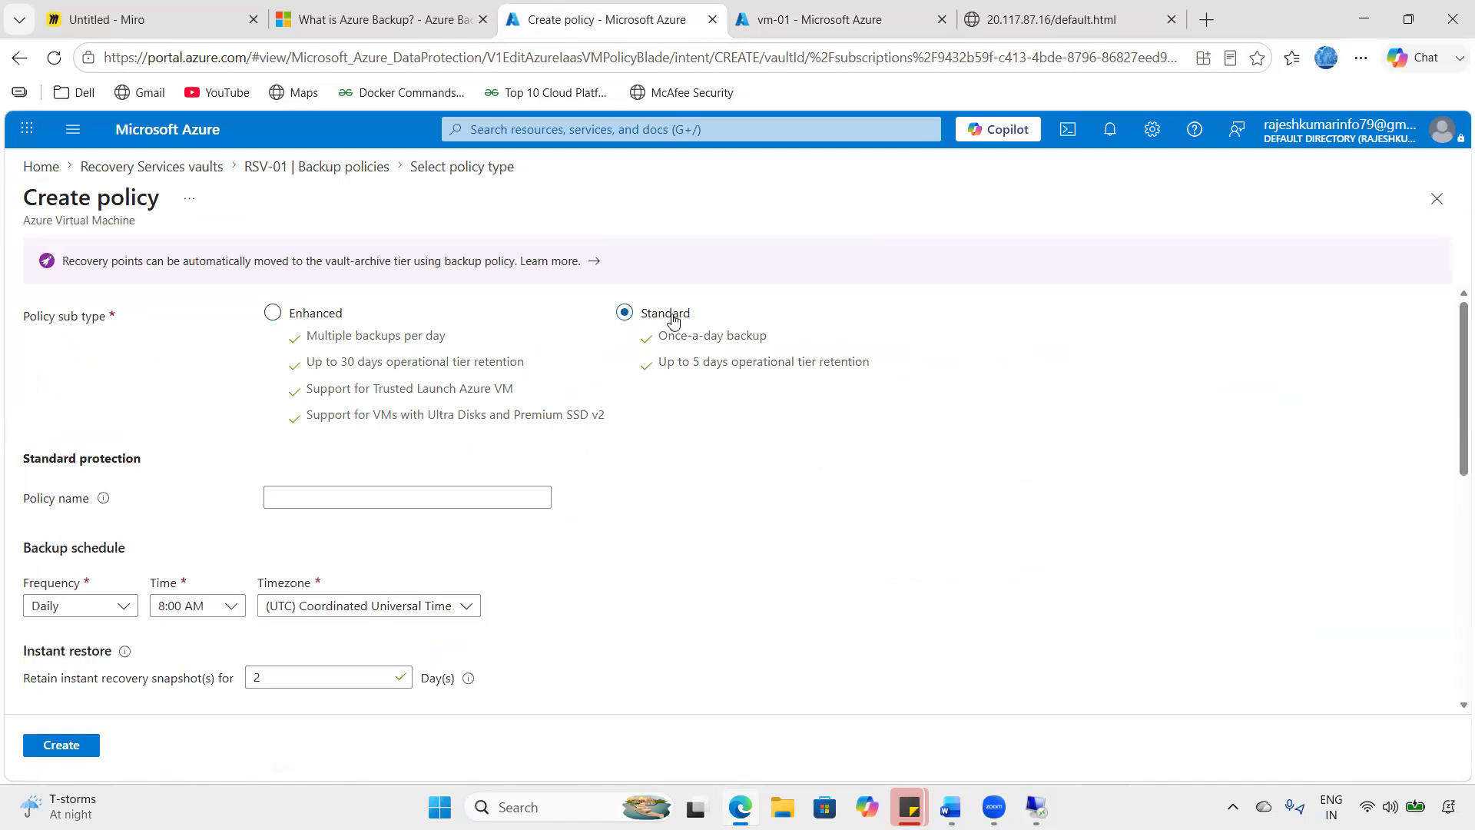
pyautogui.click(108, 609)
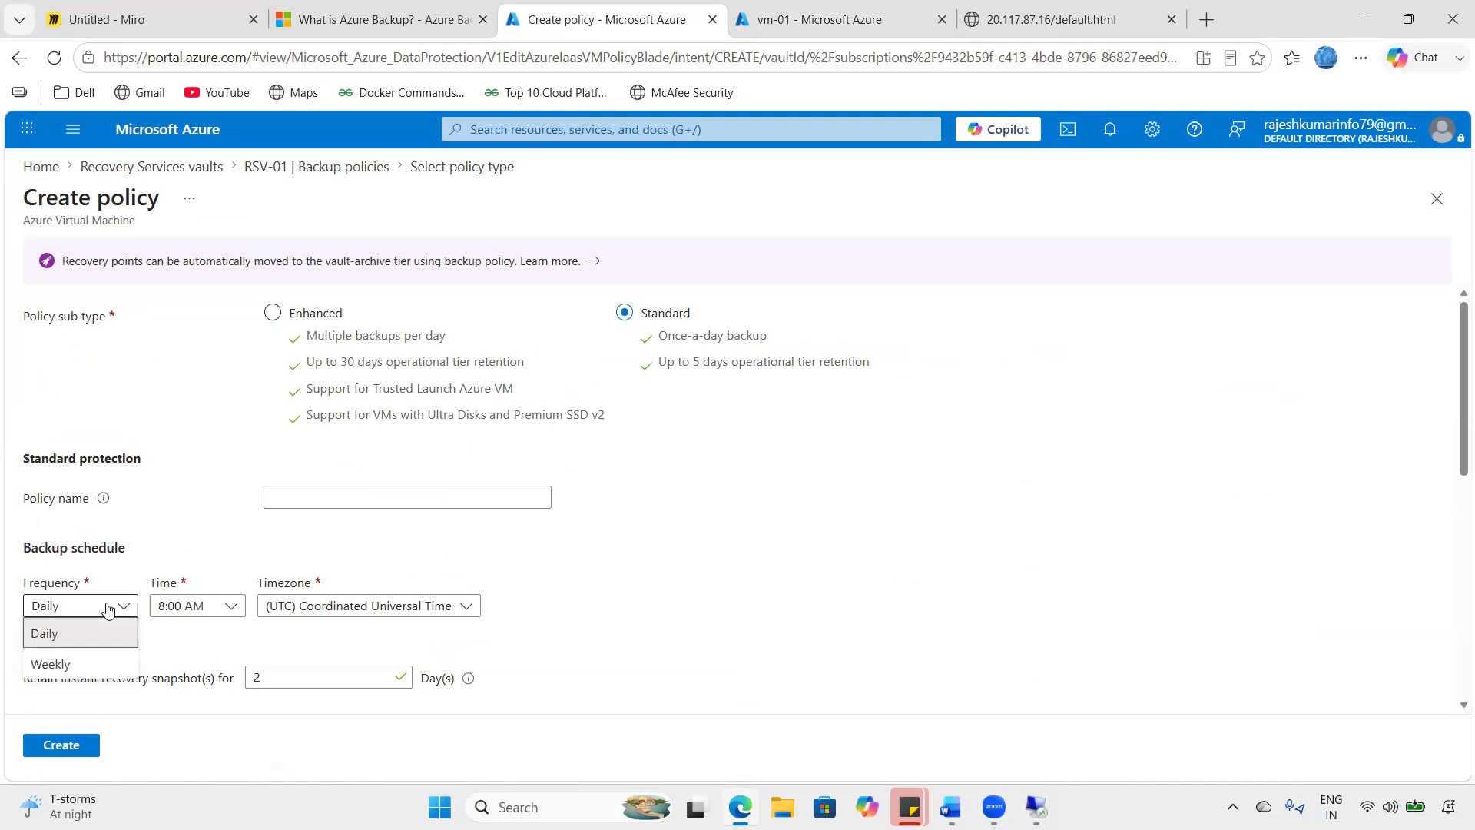
# - Set the policy sub type to Enhanced and name the policy custombackuppolicy
pyautogui.click(289, 325)
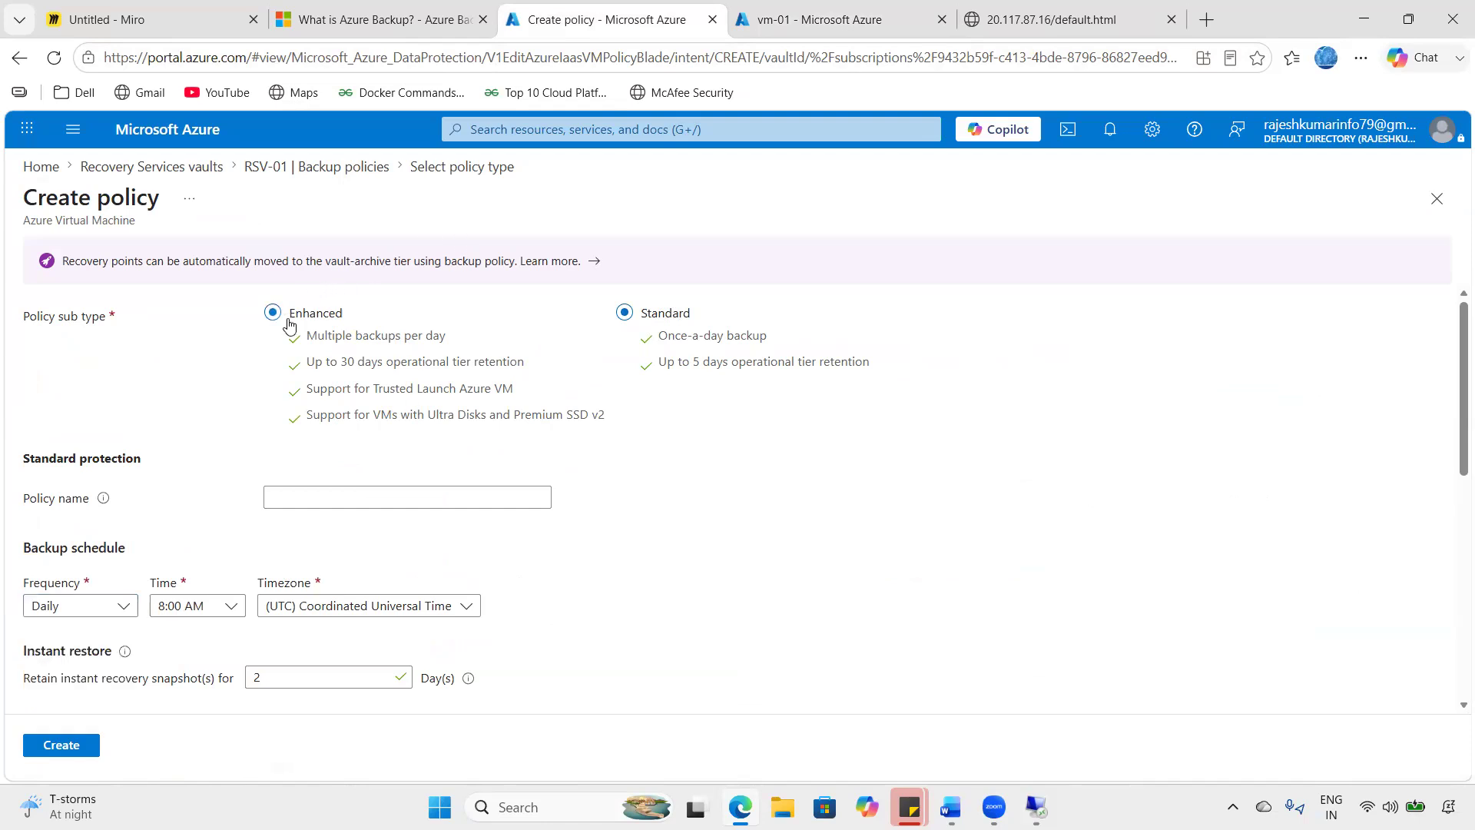
pyautogui.click(304, 536)
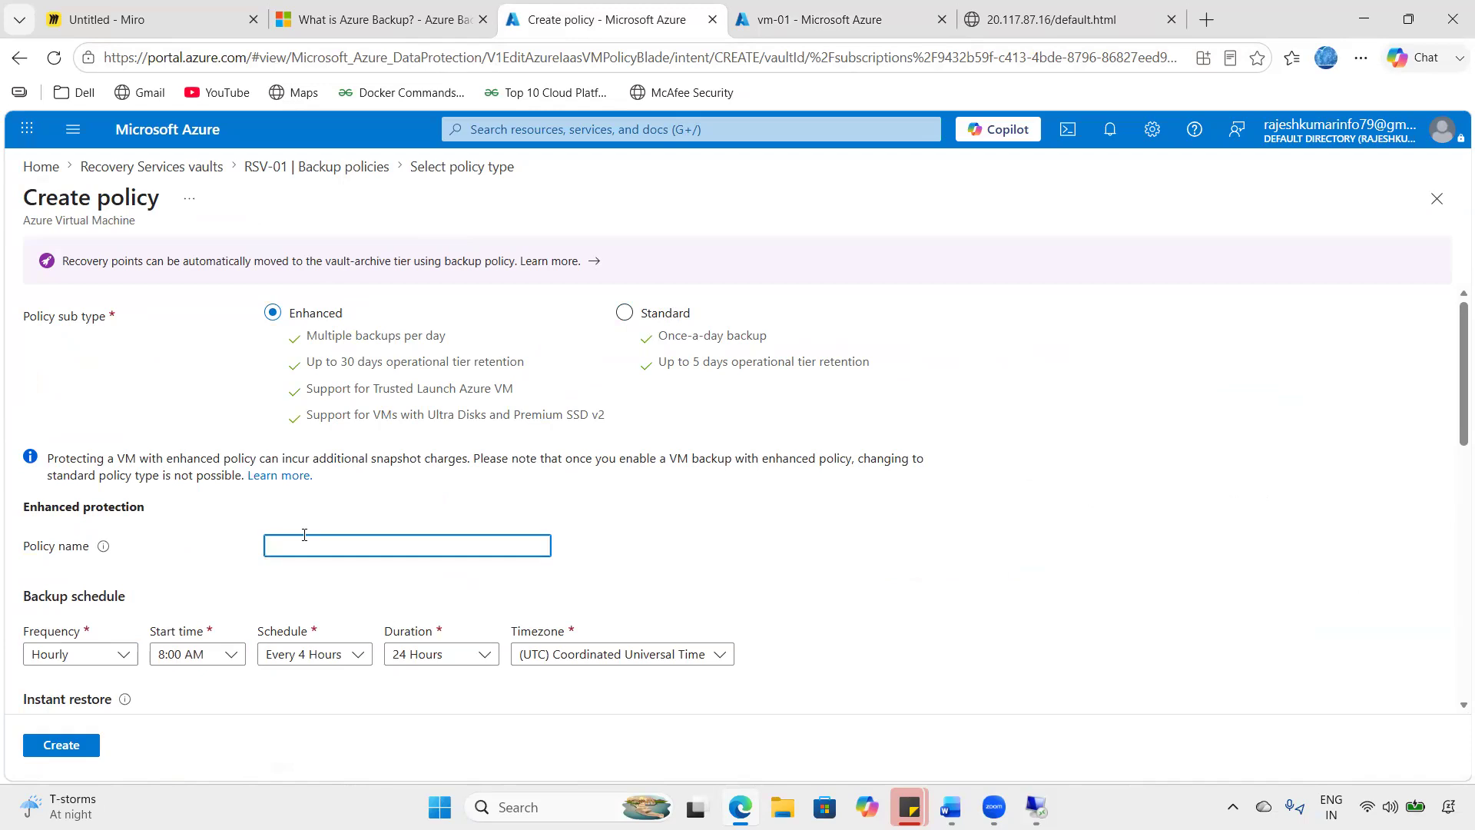
pyautogui.write('custombackuppolicy')
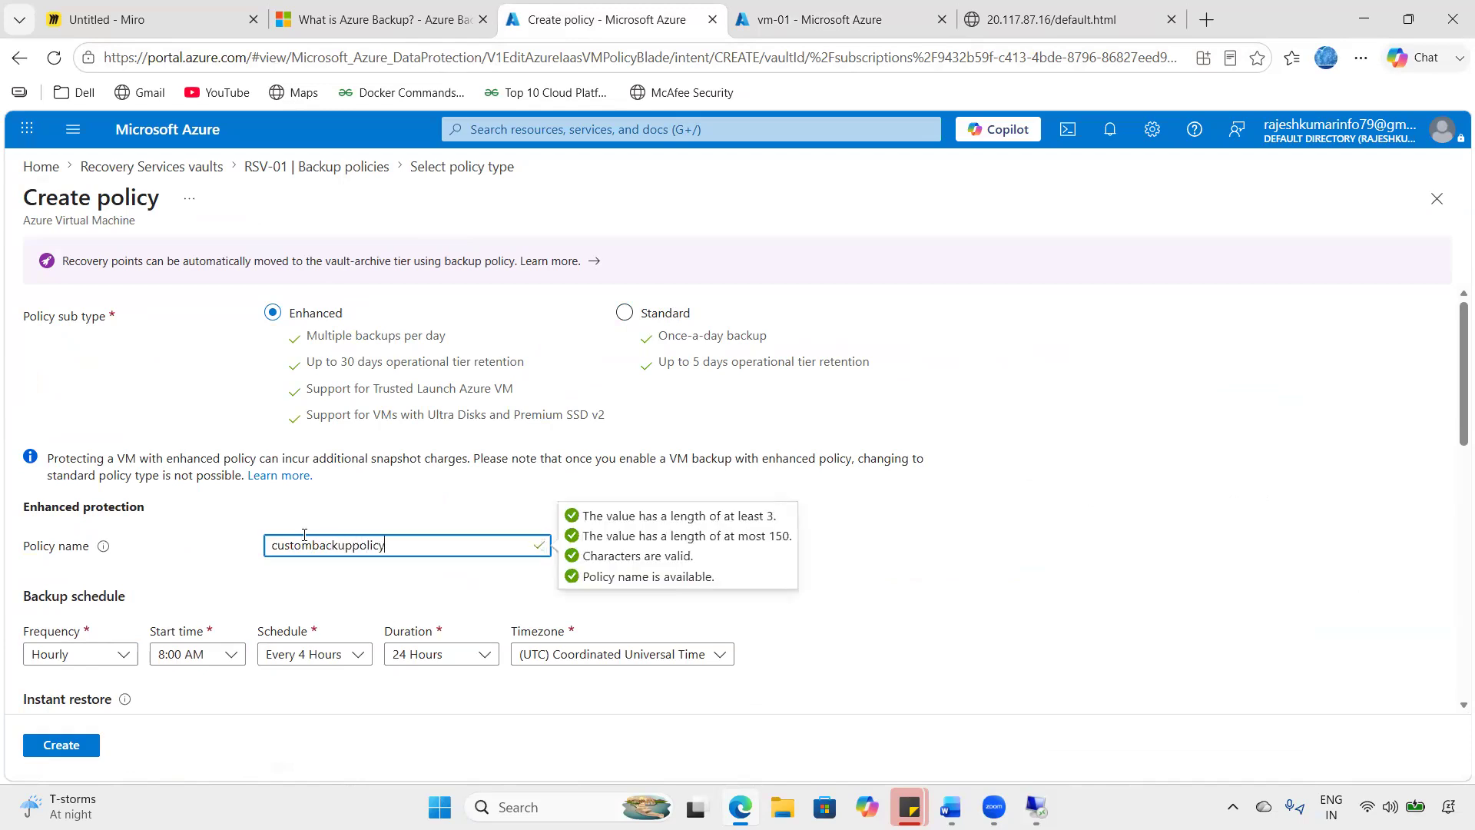
pyautogui.click(183, 606)
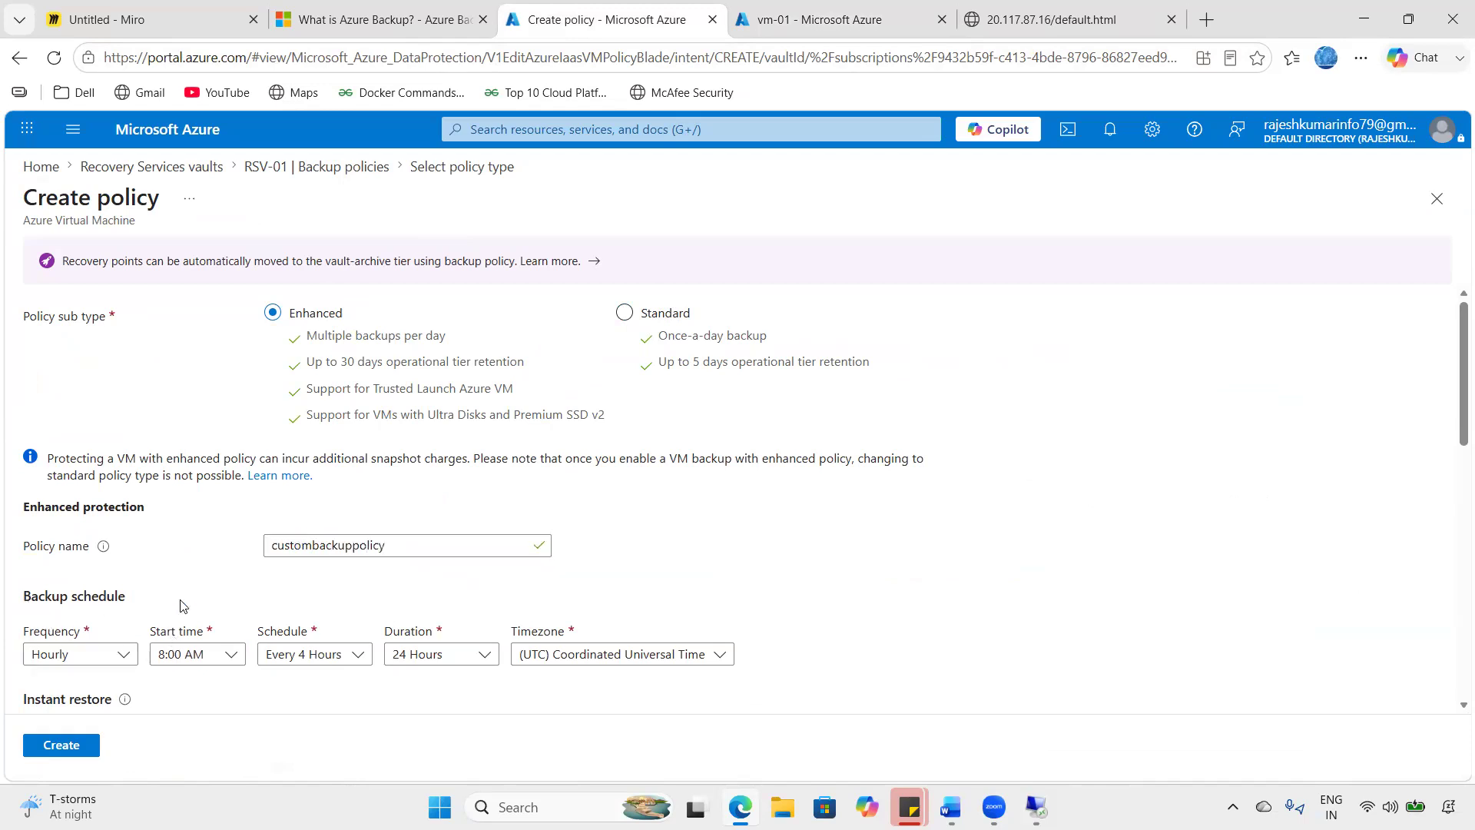
pyautogui.tripleClick(183, 606)
pyautogui.moveTo(37, 198); pyautogui.dragTo(171, 204)
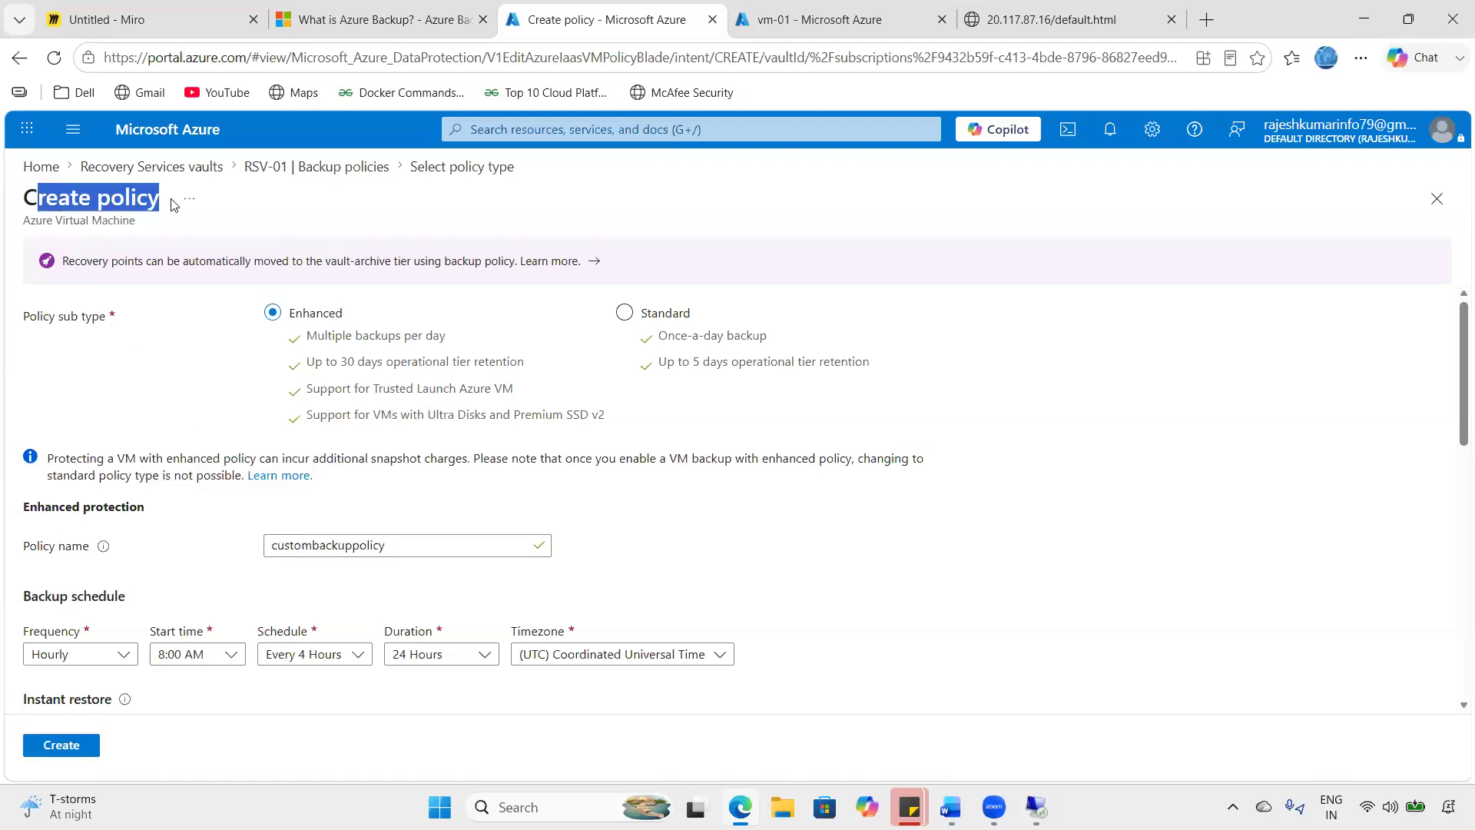
pyautogui.click(123, 200)
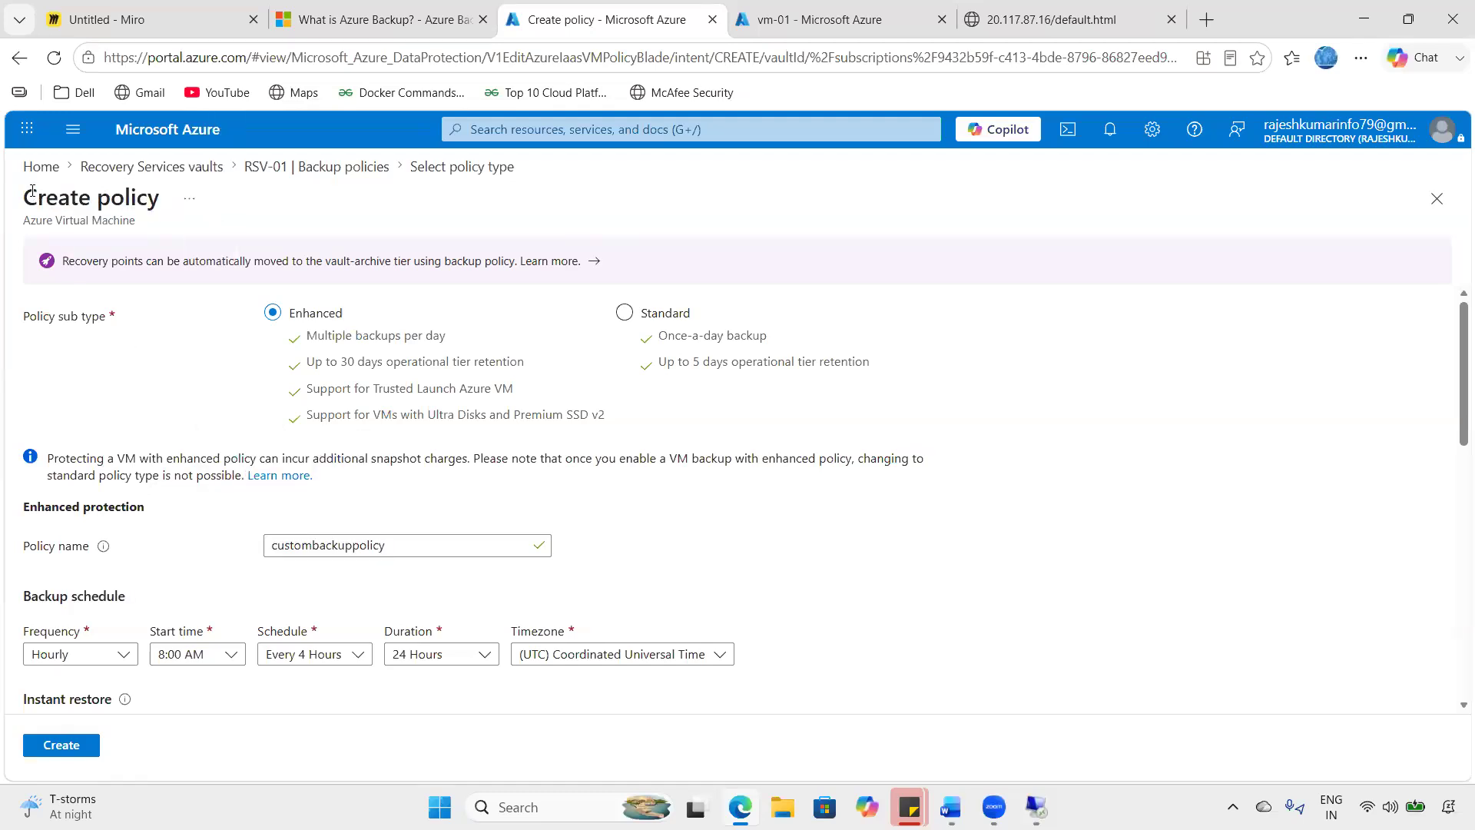
pyautogui.moveTo(36, 192); pyautogui.dragTo(164, 188)
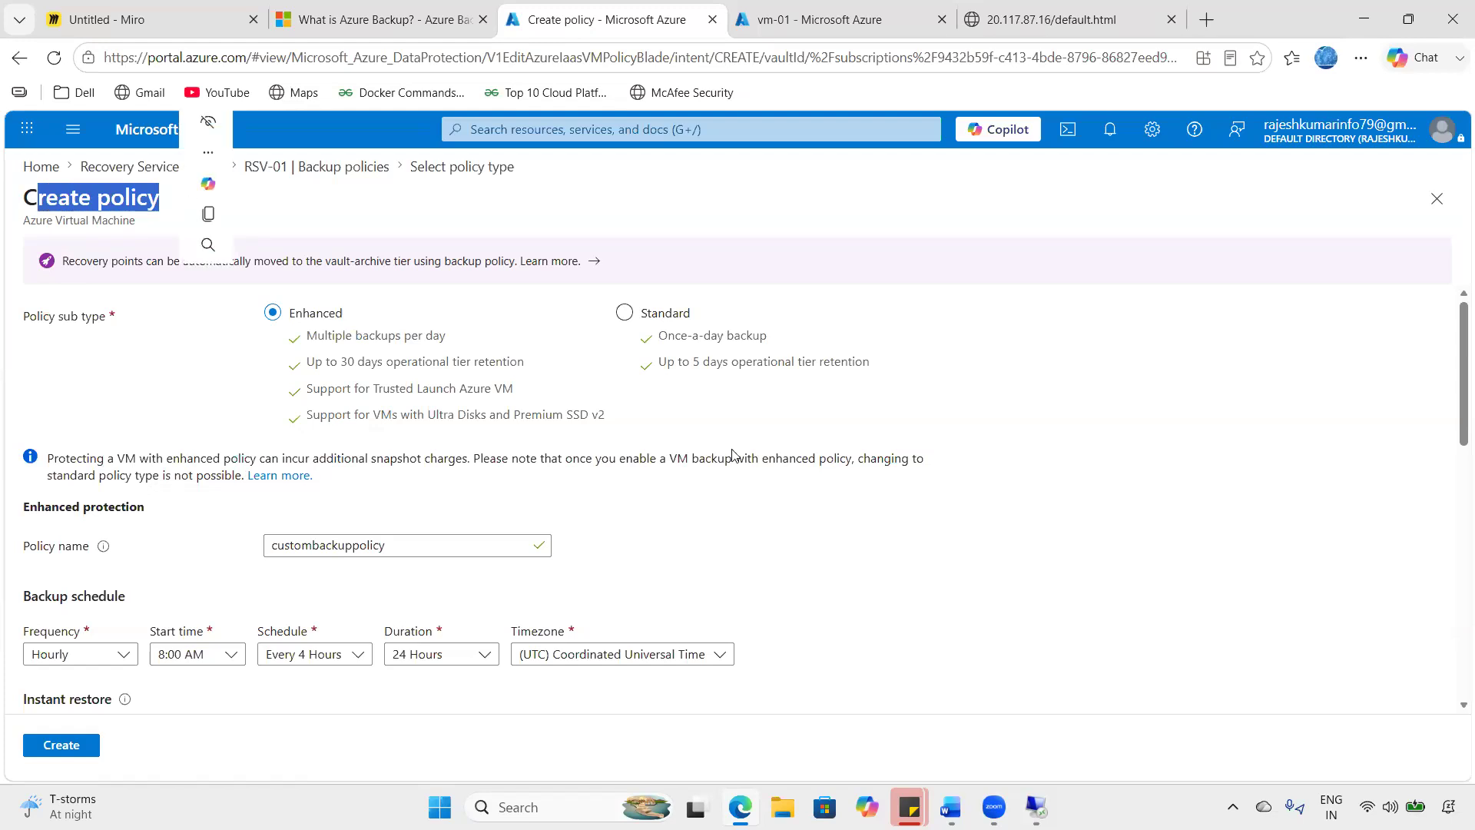
pyautogui.click(926, 516)
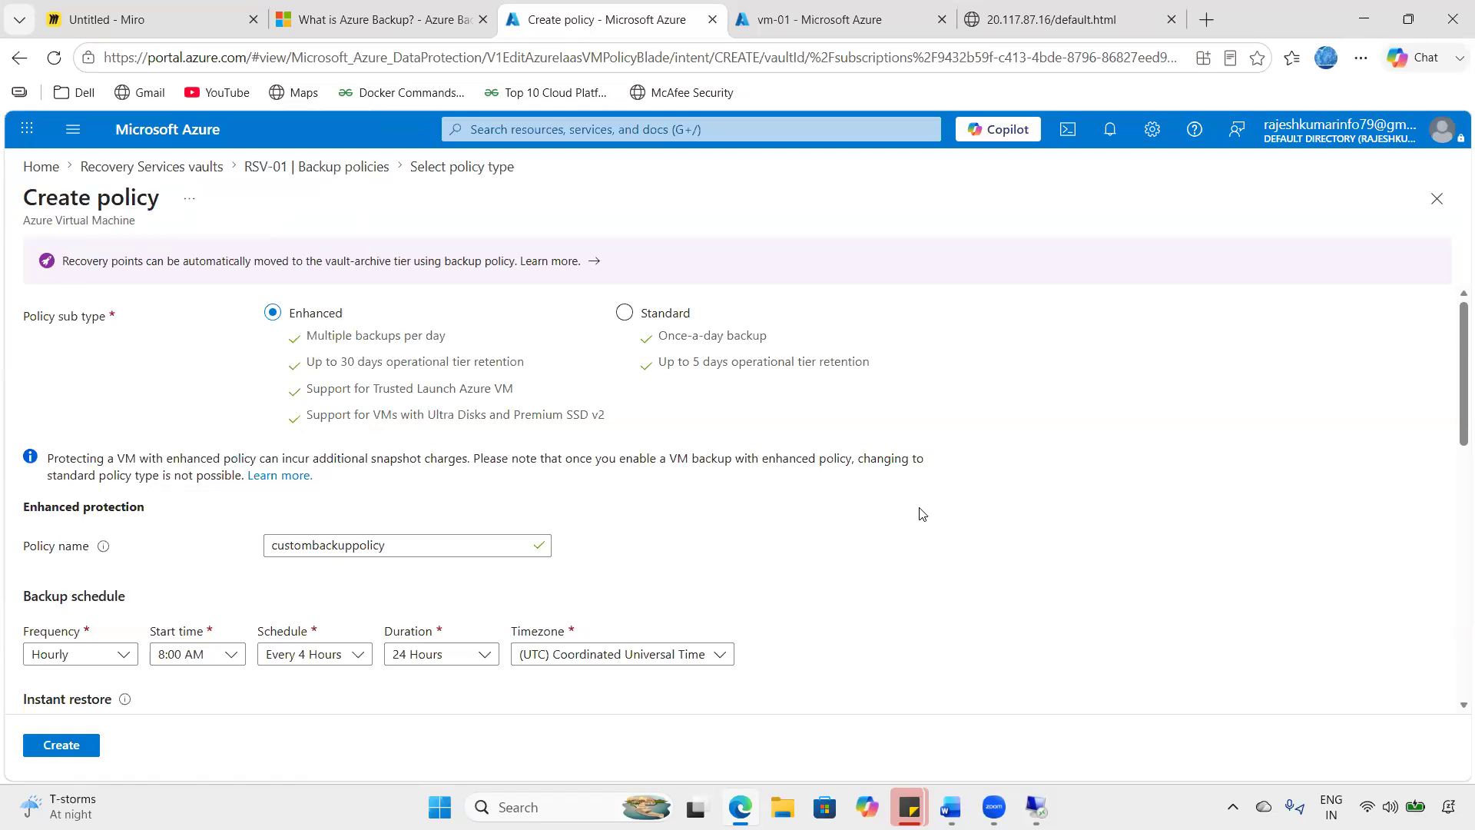
pyautogui.moveTo(12, 203); pyautogui.dragTo(148, 205)
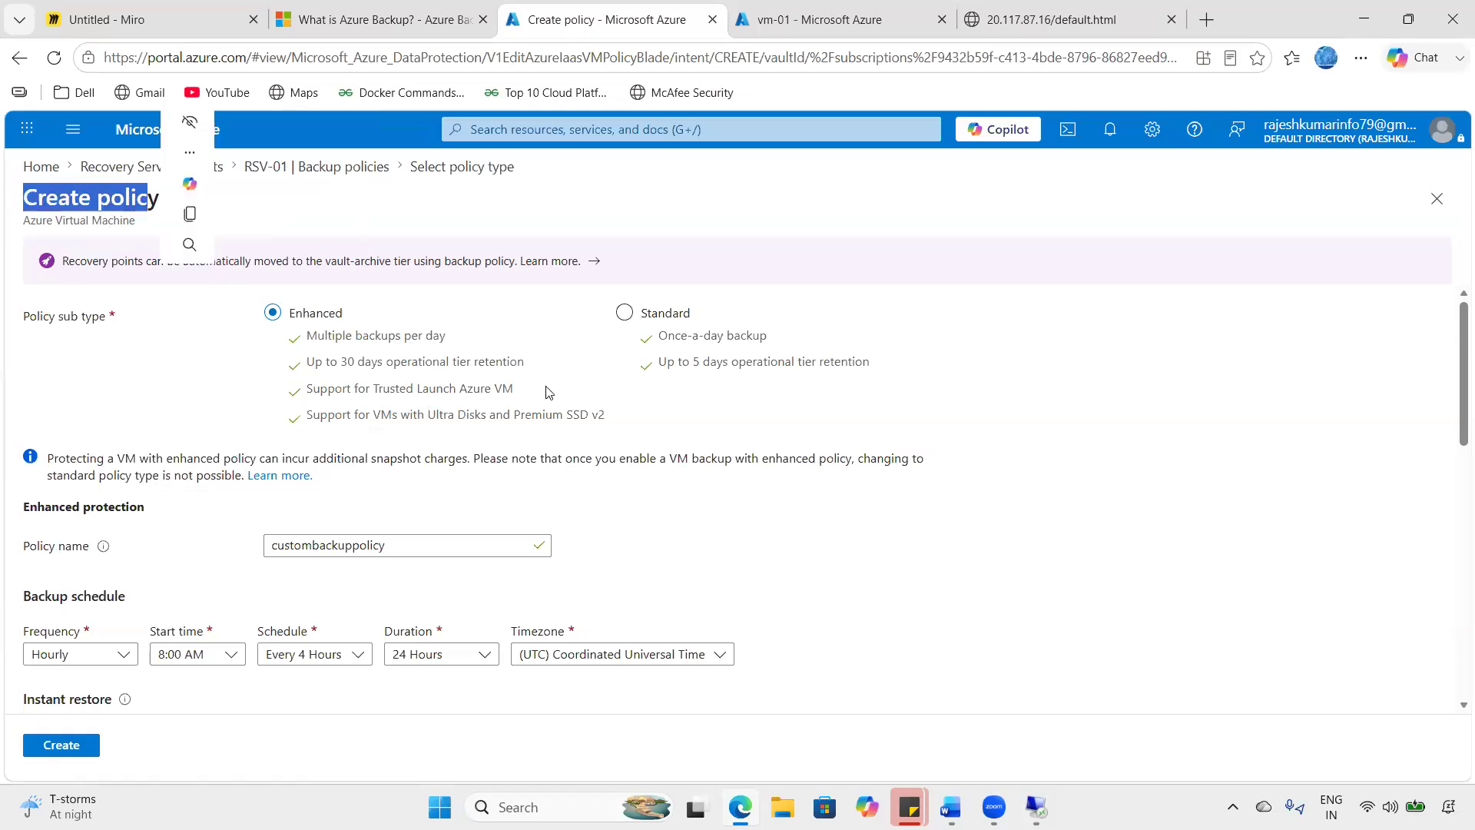
pyautogui.click(1000, 542)
# - Review the frequency options in the policy's backup schedule and choose Hourly
pyautogui.scroll(-1, 256, 513)
pyautogui.scroll(-2, 256, 513)
pyautogui.moveTo(28, 406); pyautogui.dragTo(108, 481)
pyautogui.click(113, 483)
pyautogui.click(110, 470)
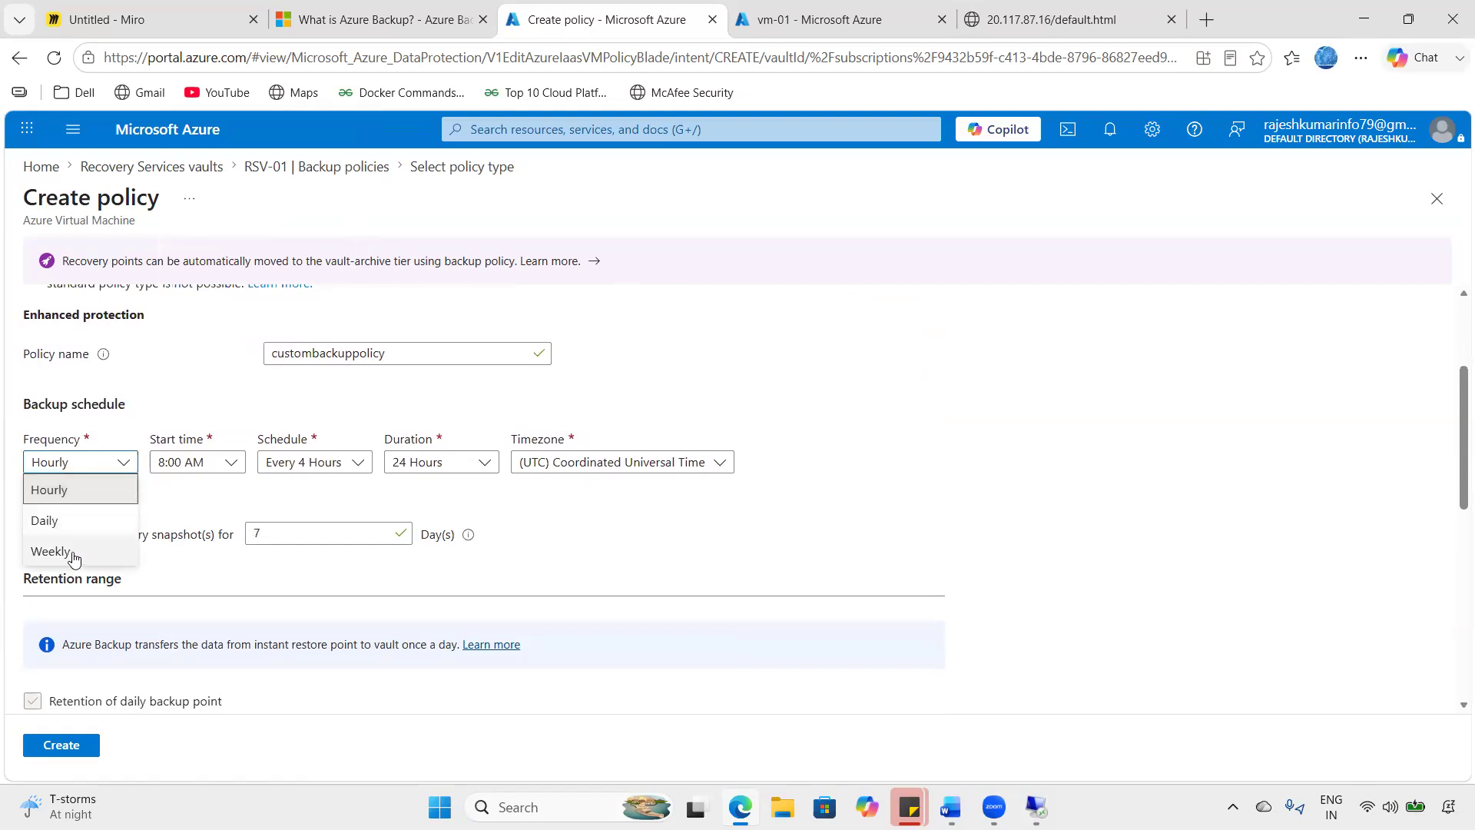
pyautogui.click(47, 490)
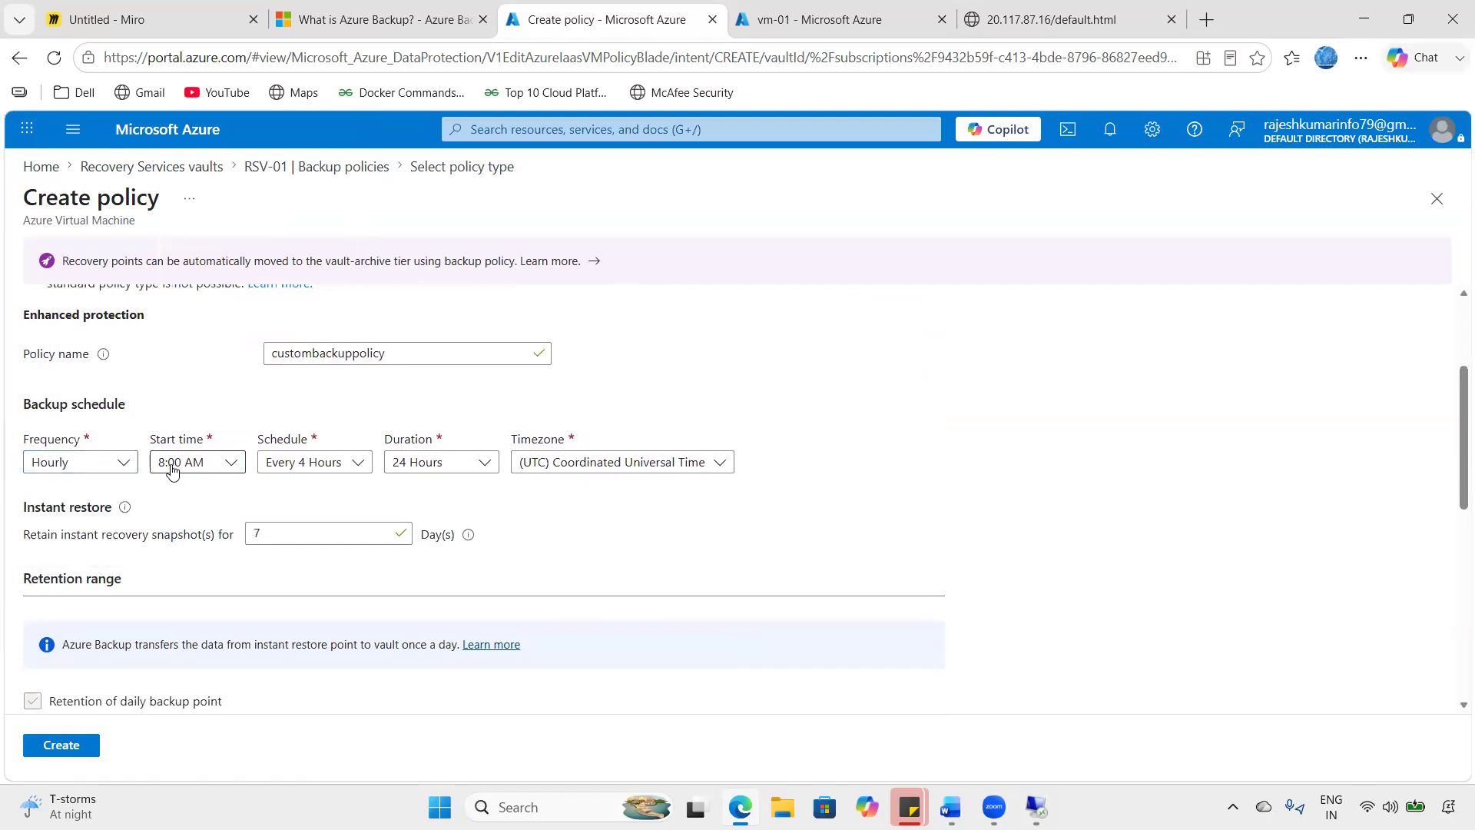
# - Review the start time, schedule interval and duration options of the Hourly backup schedule
pyautogui.click(175, 464)
pyautogui.click(312, 463)
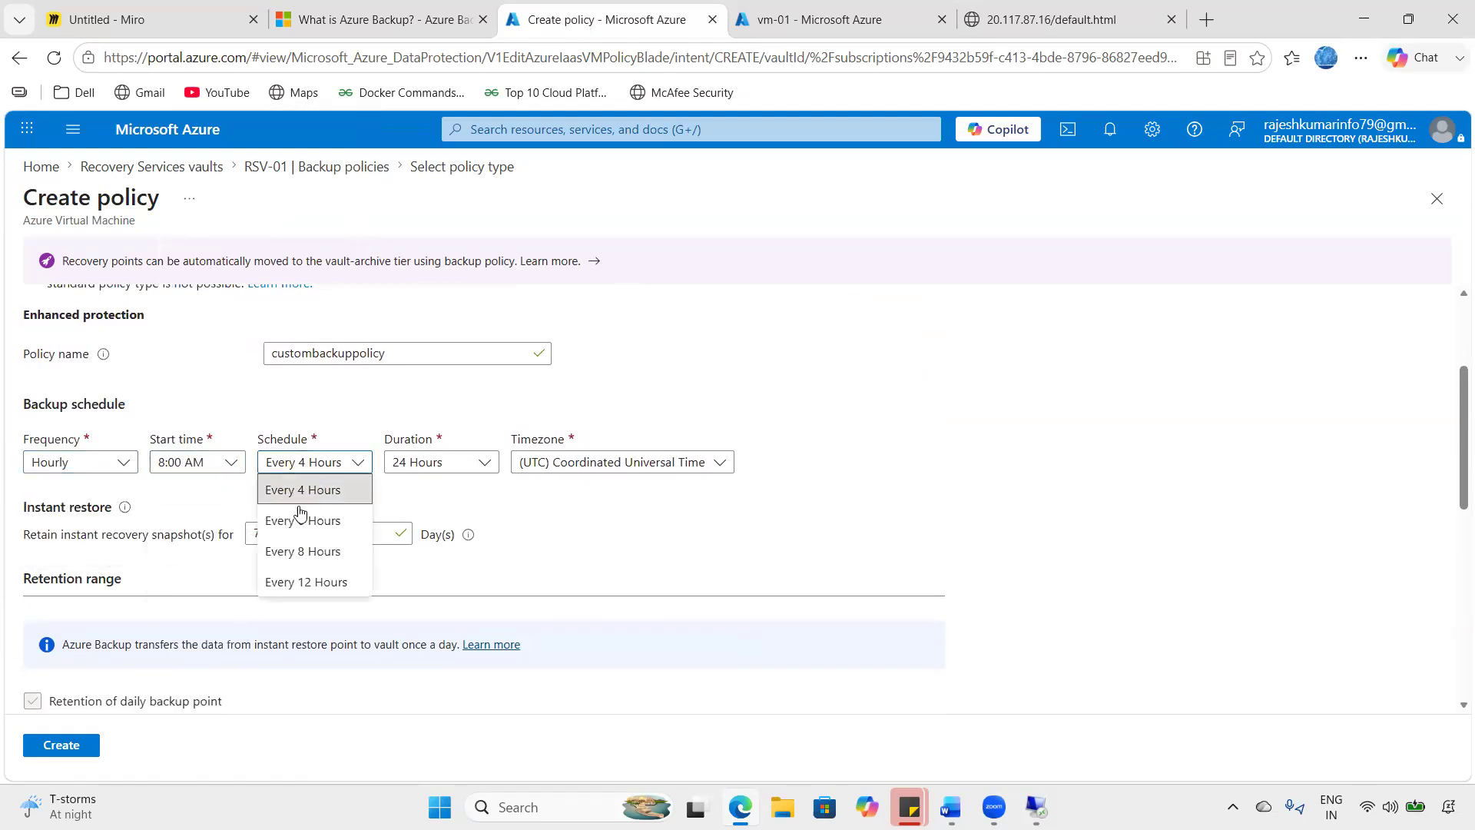
pyautogui.click(192, 463)
pyautogui.click(189, 464)
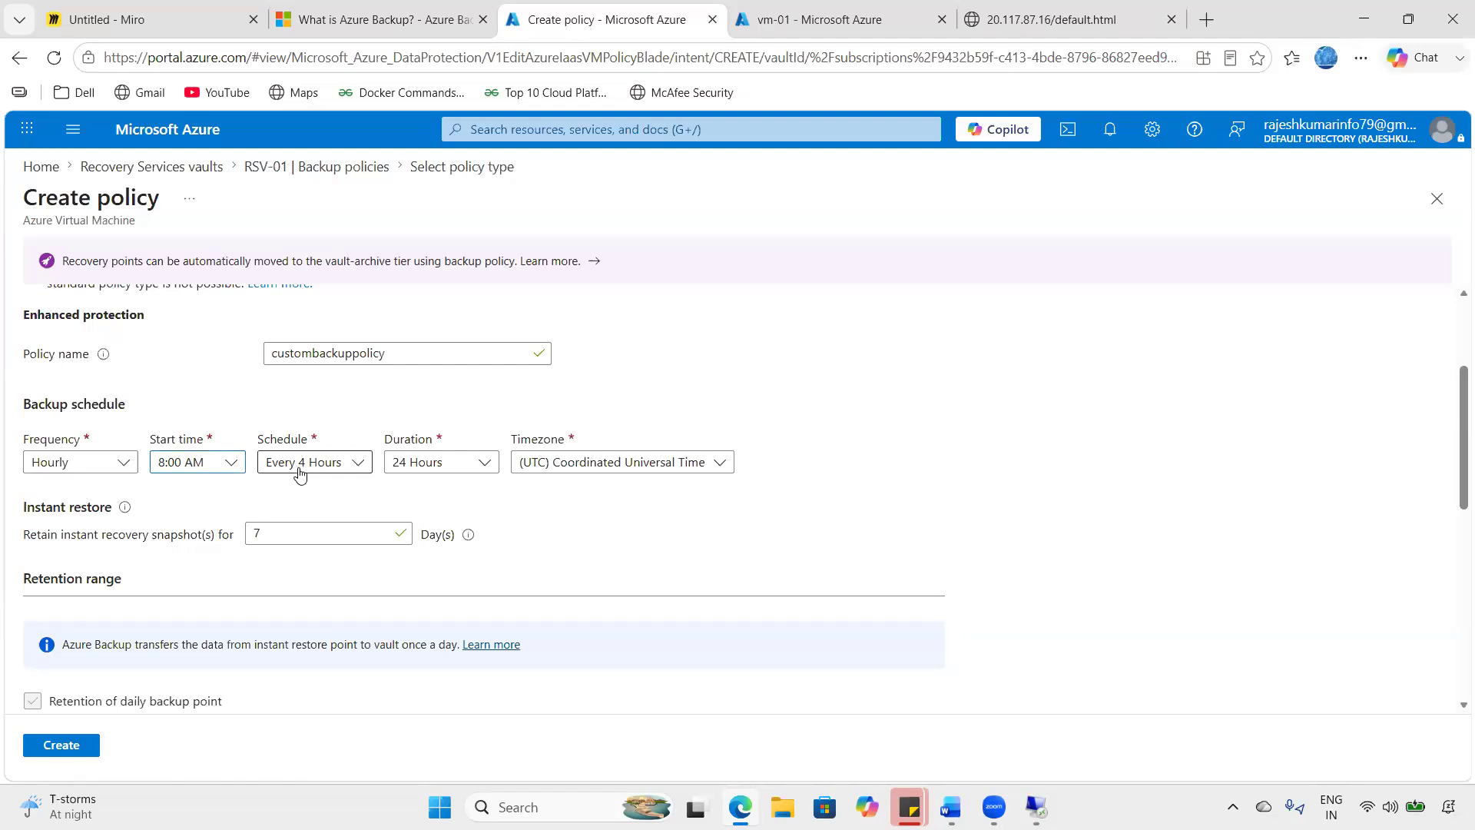
pyautogui.click(332, 468)
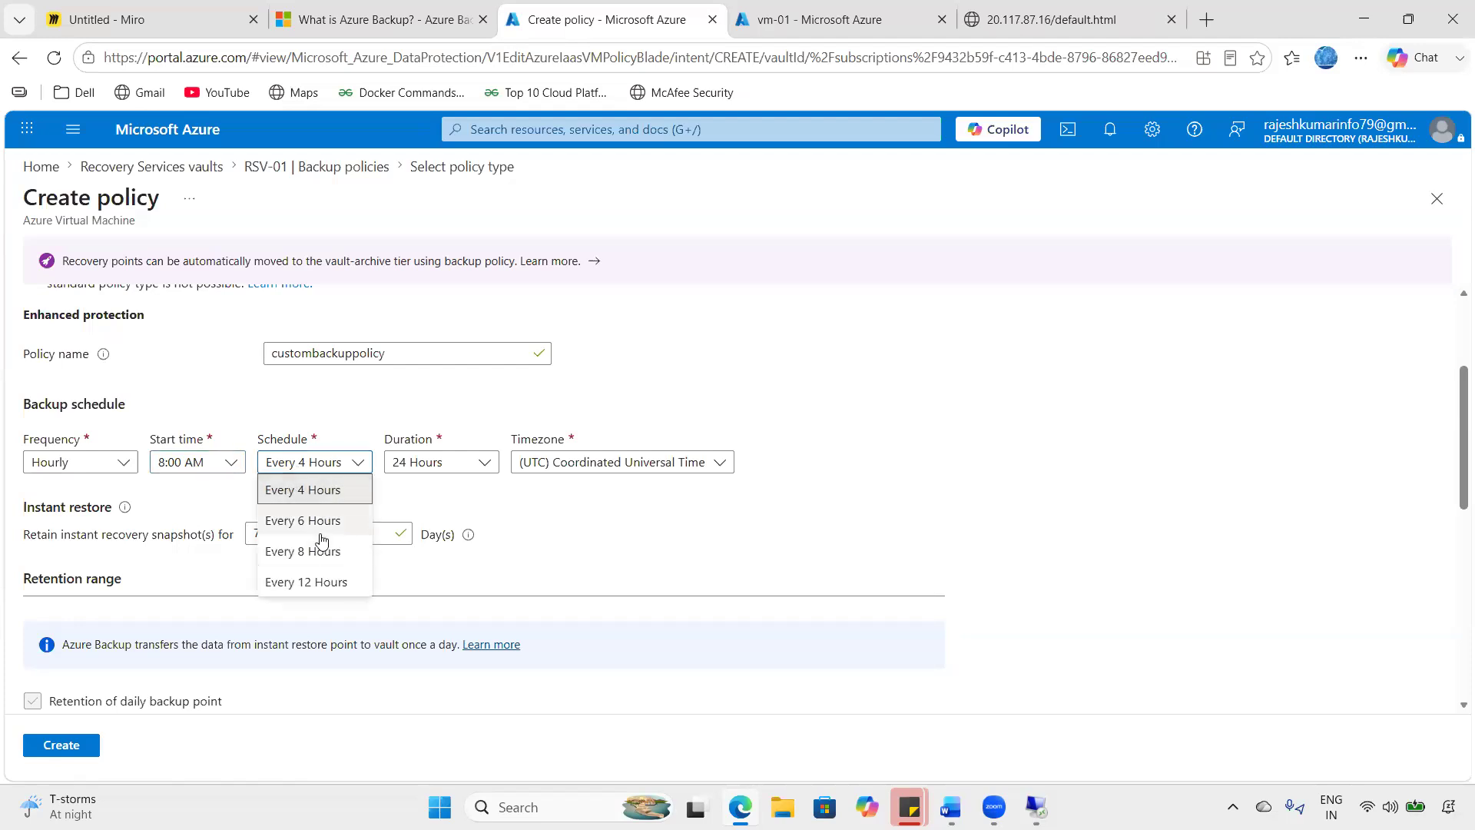
pyautogui.click(424, 470)
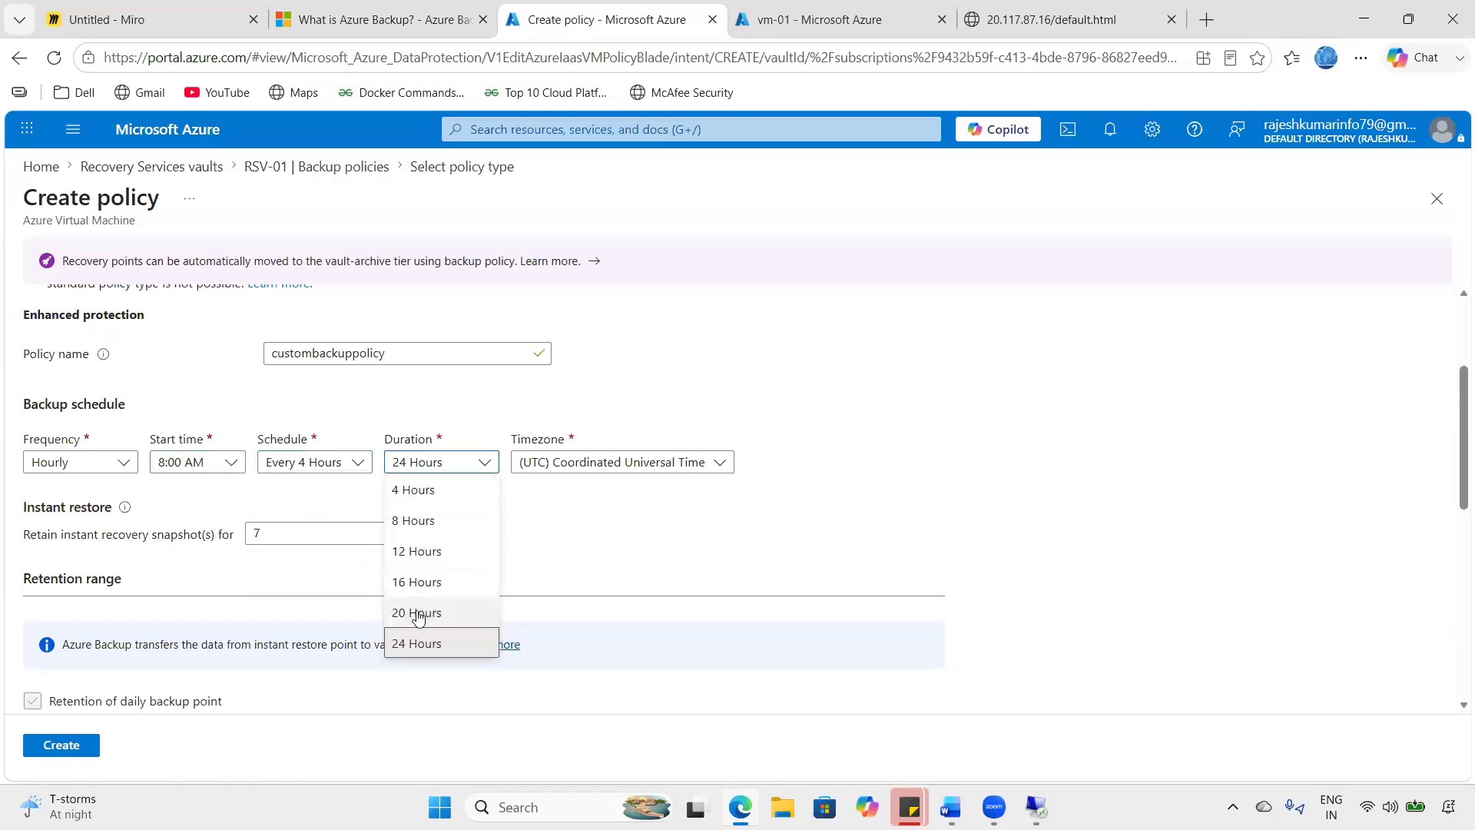
pyautogui.click(638, 530)
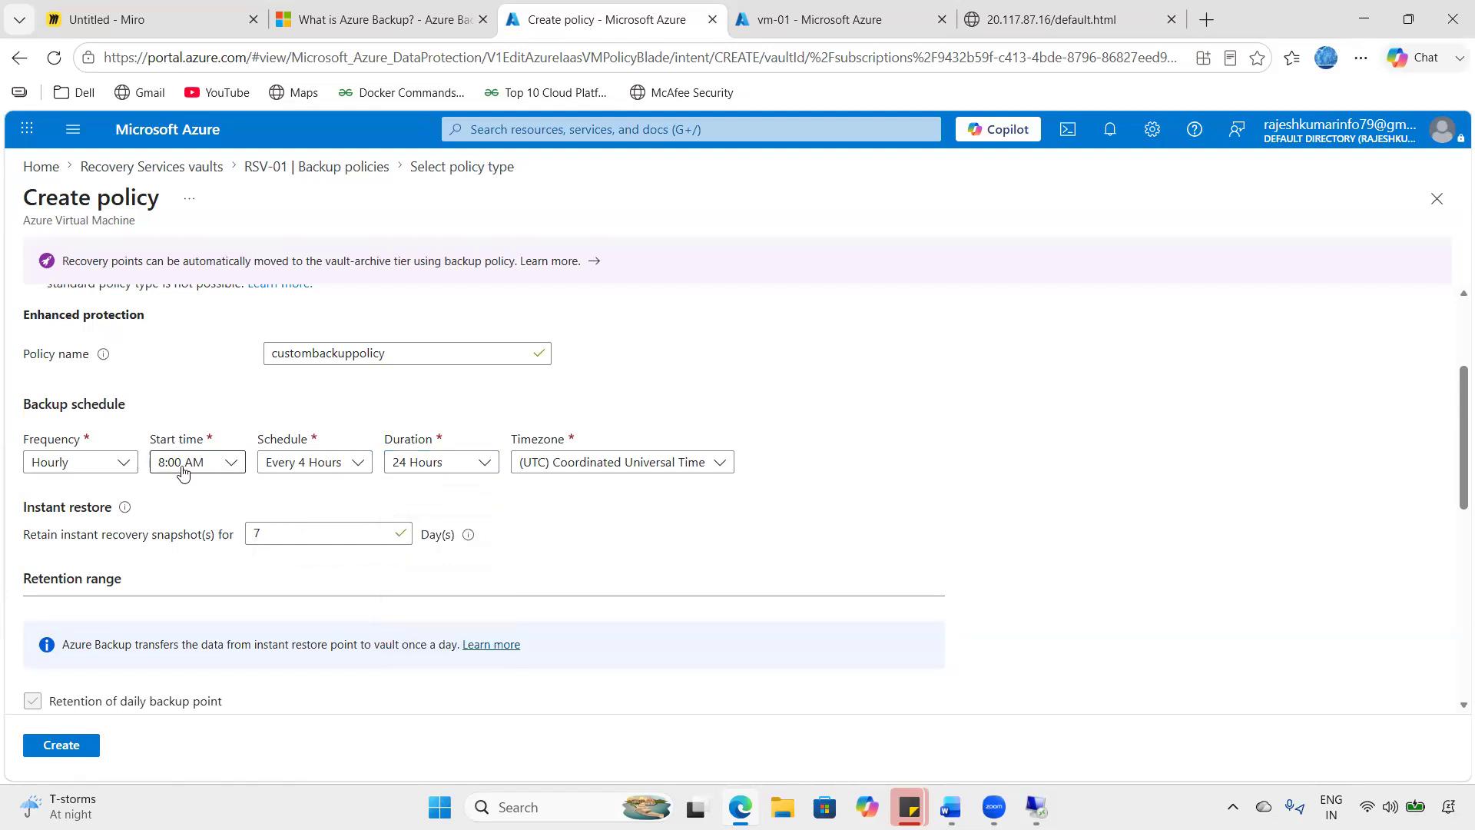
# - Switch the backup frequency to Daily and view the backup time options
pyautogui.click(100, 465)
pyautogui.click(82, 523)
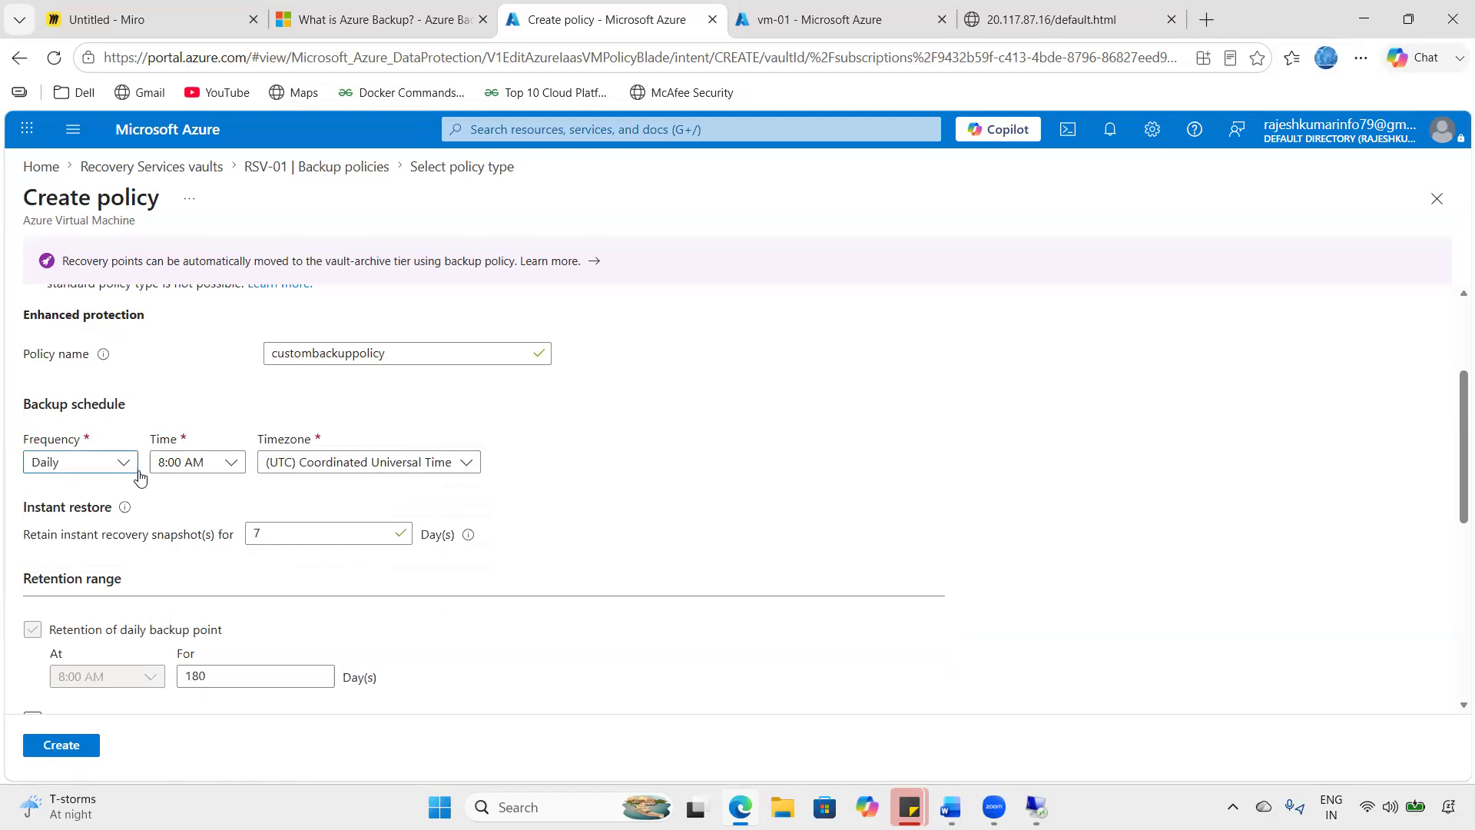
pyautogui.click(230, 464)
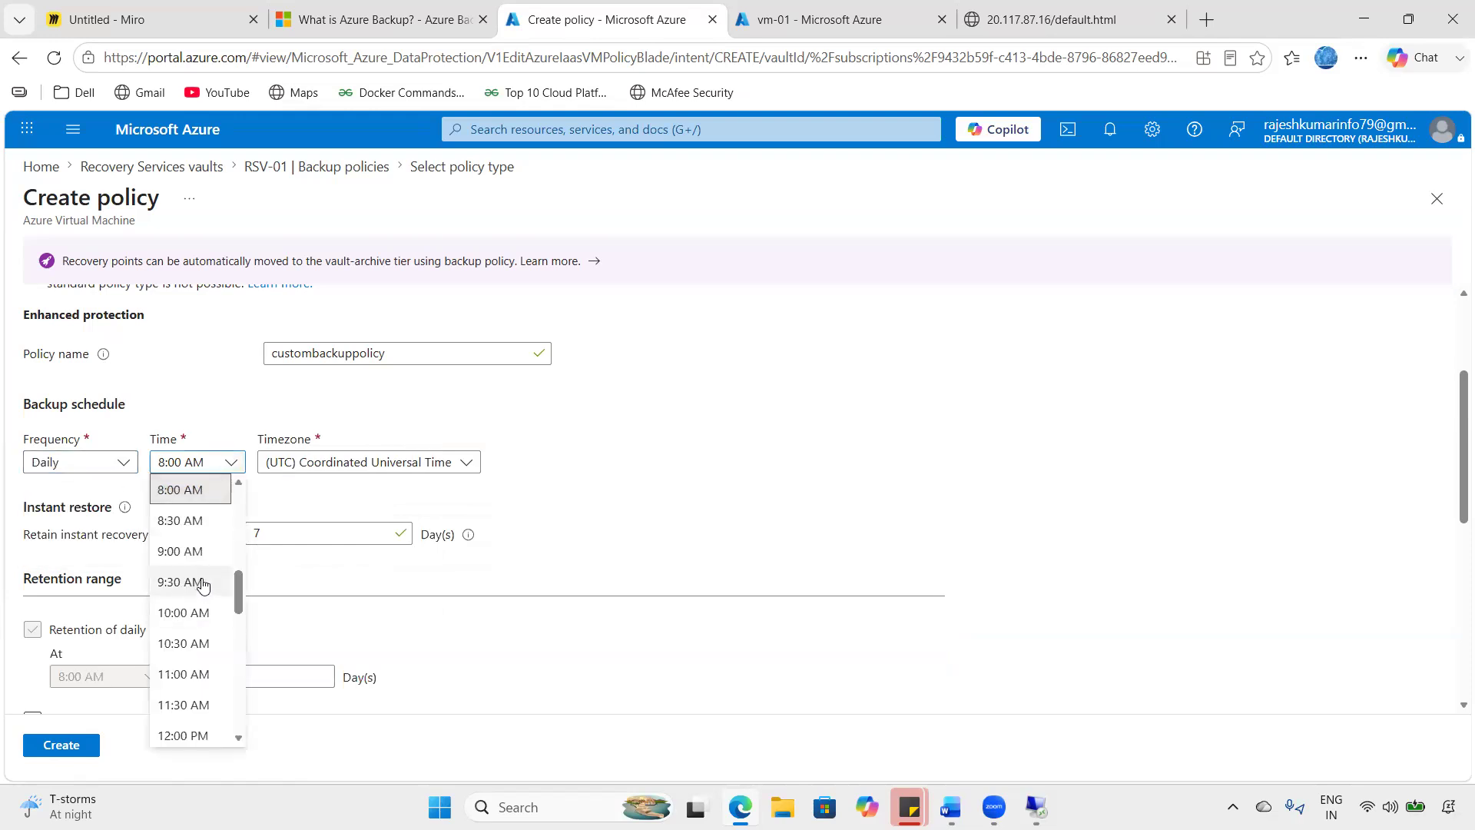
pyautogui.click(864, 478)
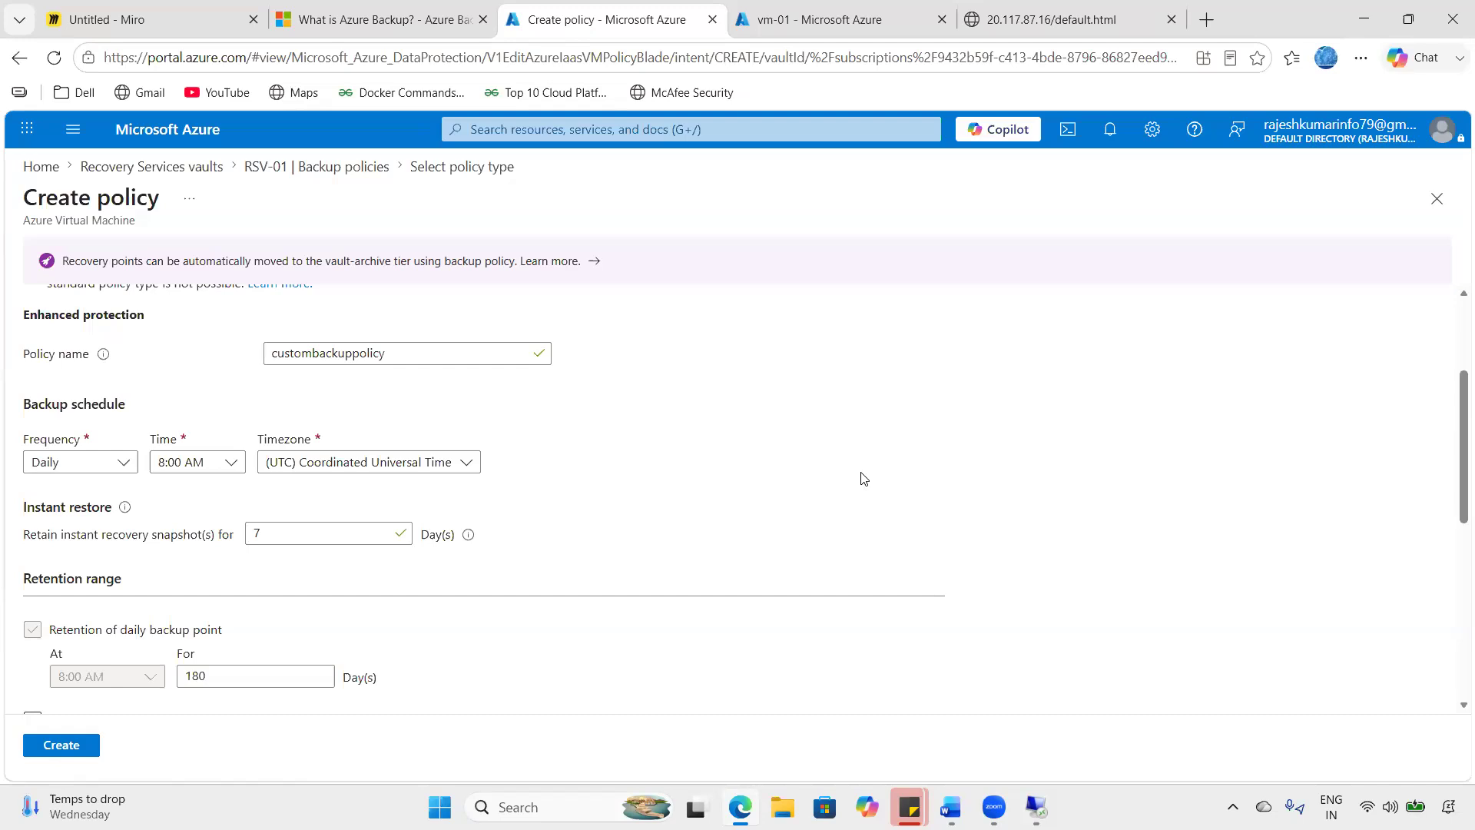
# - Switch the backup frequency to Weekly and view the weekday options
pyautogui.click(66, 467)
pyautogui.click(66, 553)
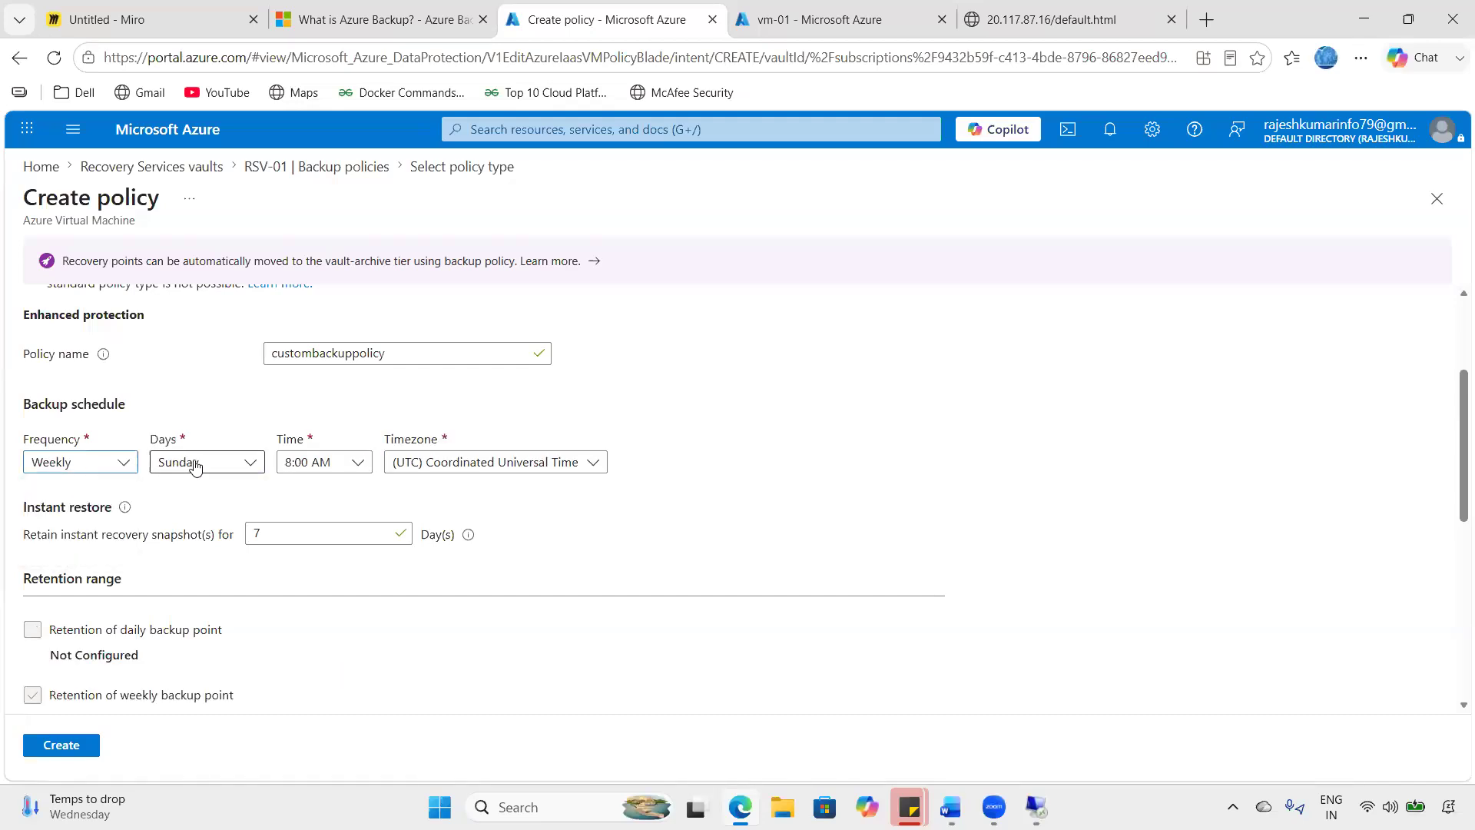
pyautogui.click(184, 463)
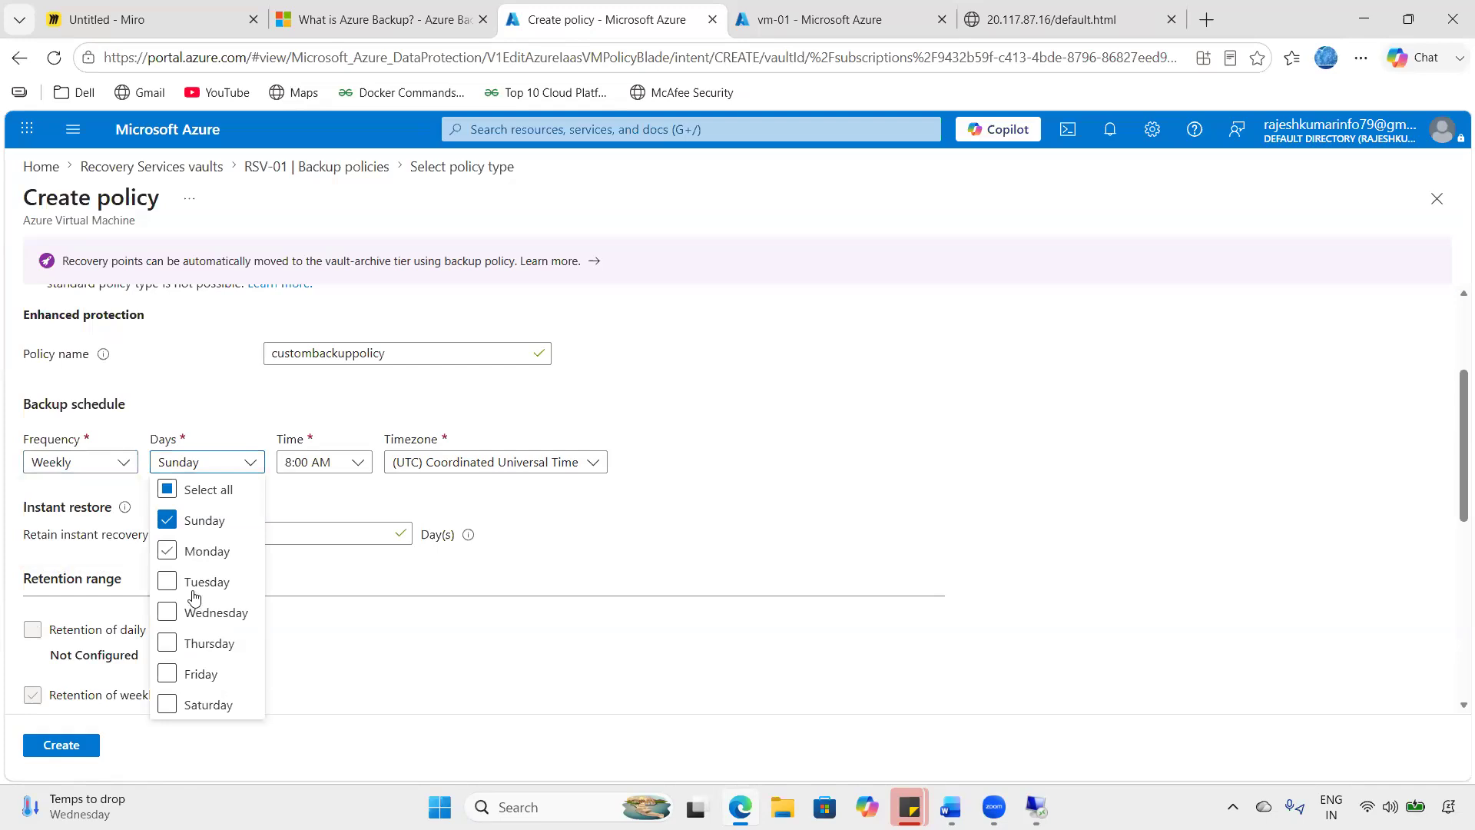
pyautogui.click(683, 566)
# - Set the backup schedule to a Daily frequency with a backup time of 12:00 AM
pyautogui.click(77, 463)
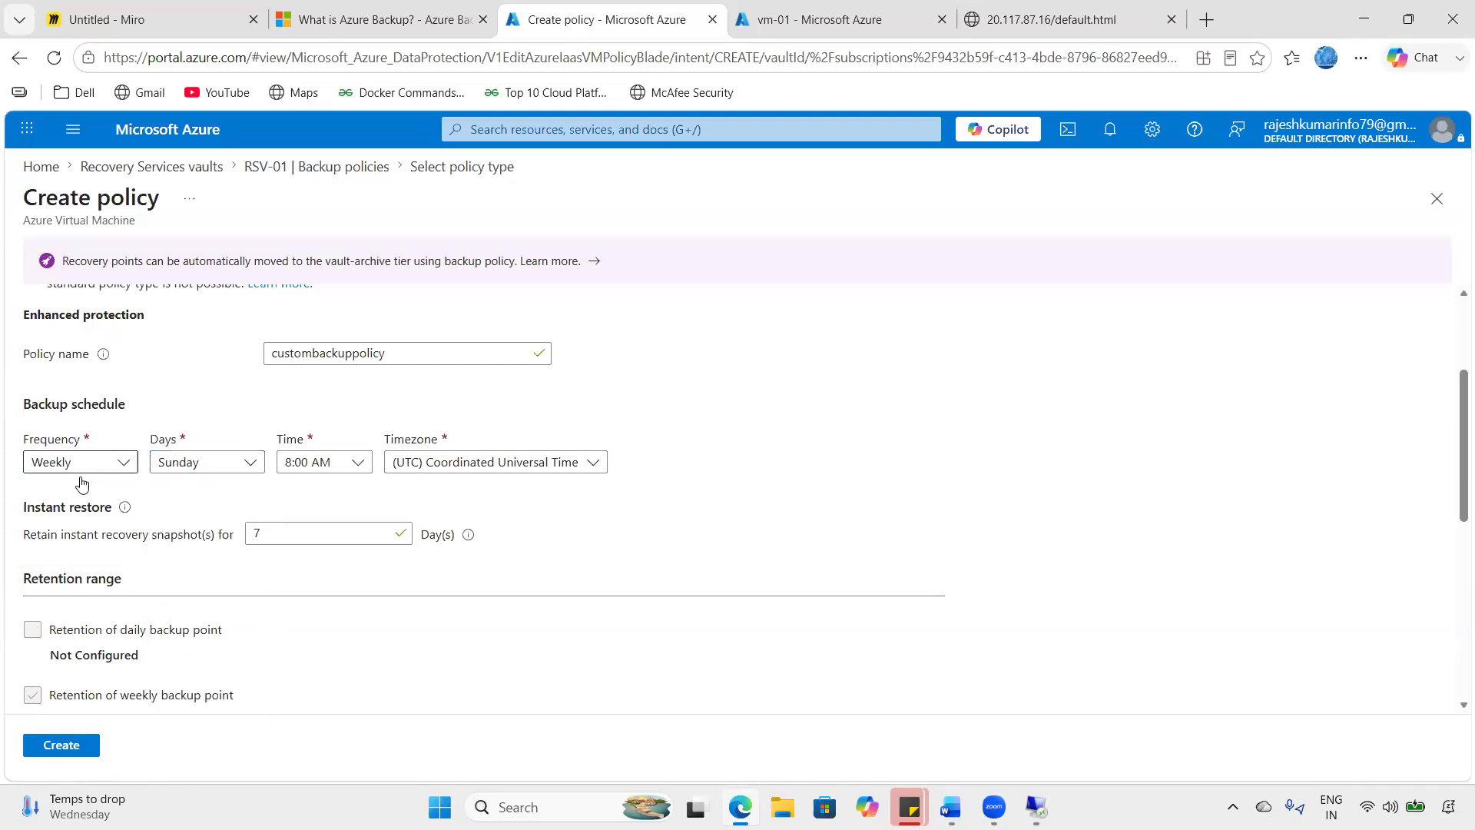
pyautogui.click(52, 517)
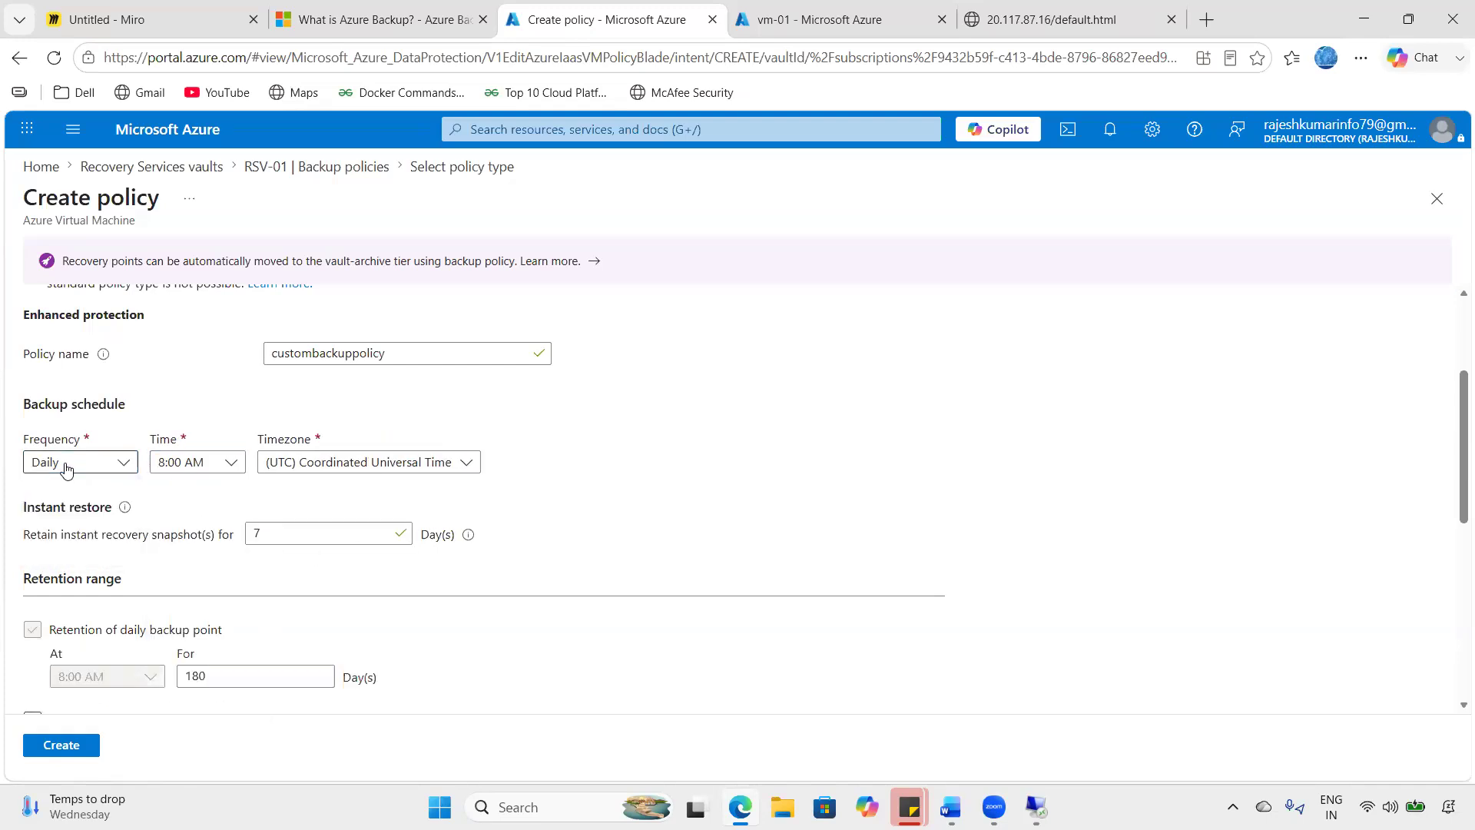
pyautogui.click(219, 465)
pyautogui.moveTo(237, 590)
pyautogui.mouseDown()
pyautogui.moveTo(251, 708)
pyautogui.moveTo(249, 539)
pyautogui.moveTo(244, 608)
pyautogui.mouseUp()
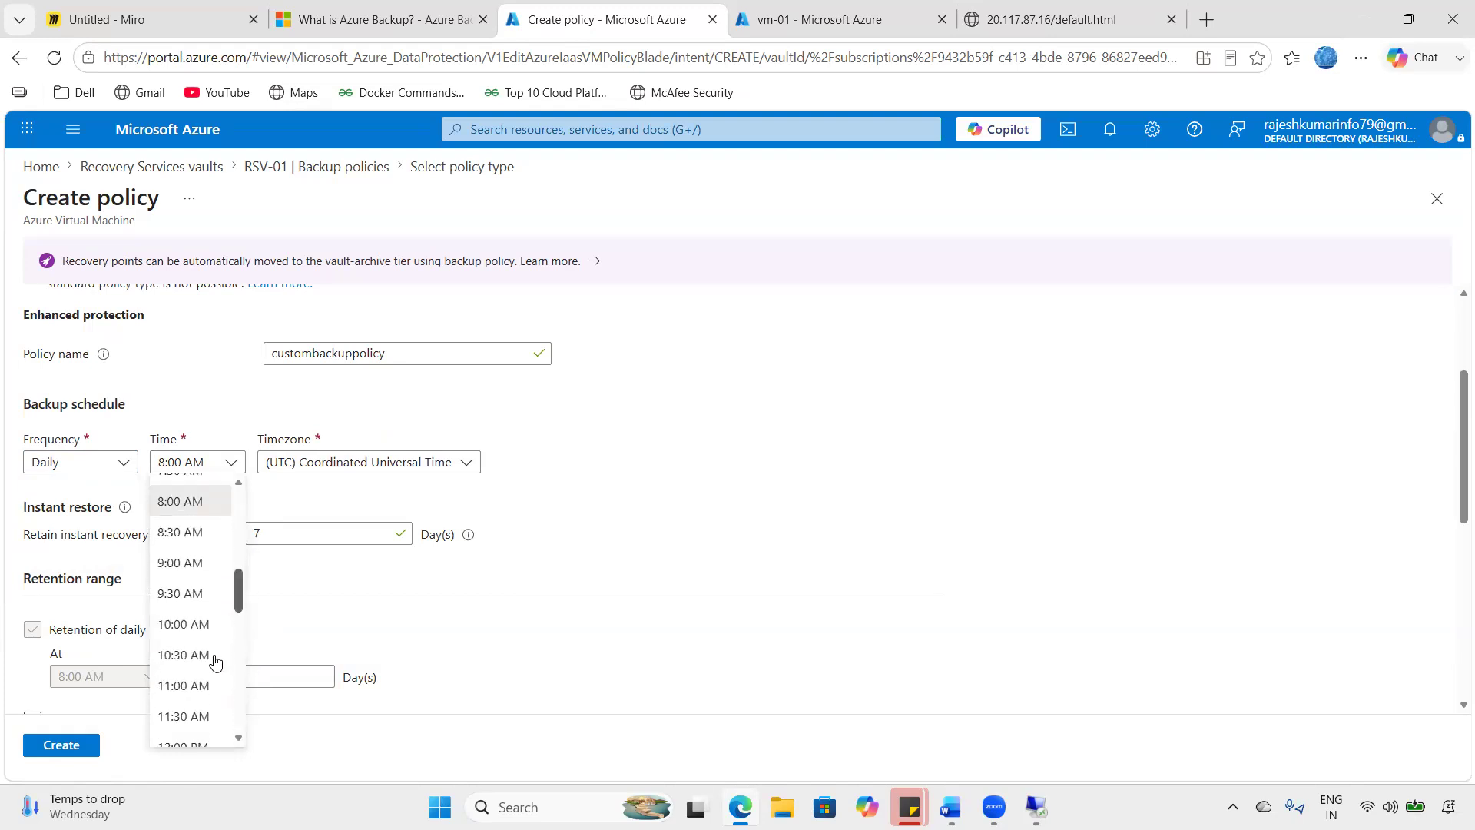
pyautogui.scroll(-2, 206, 691)
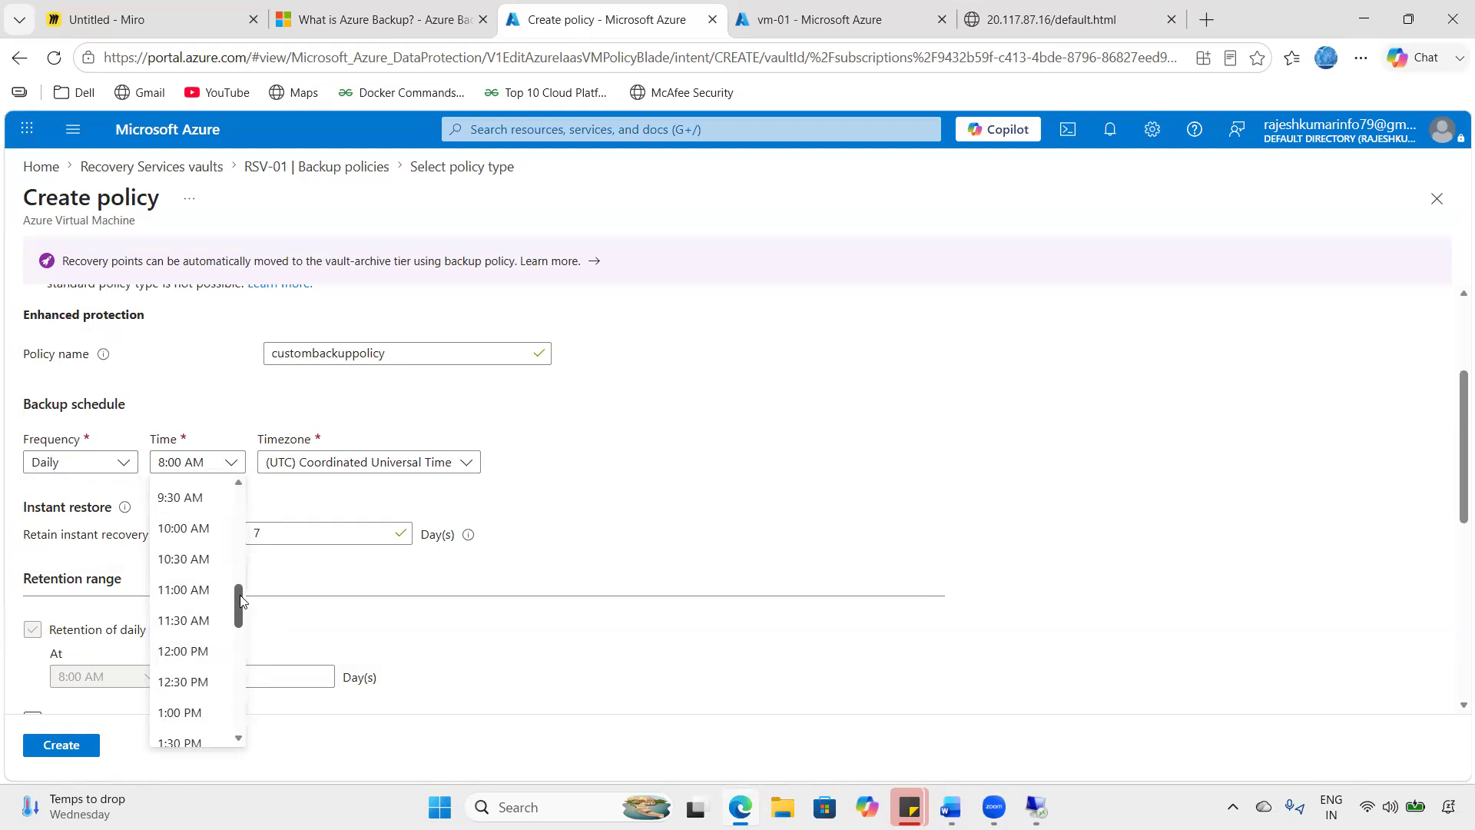
pyautogui.scroll(8, 242, 538)
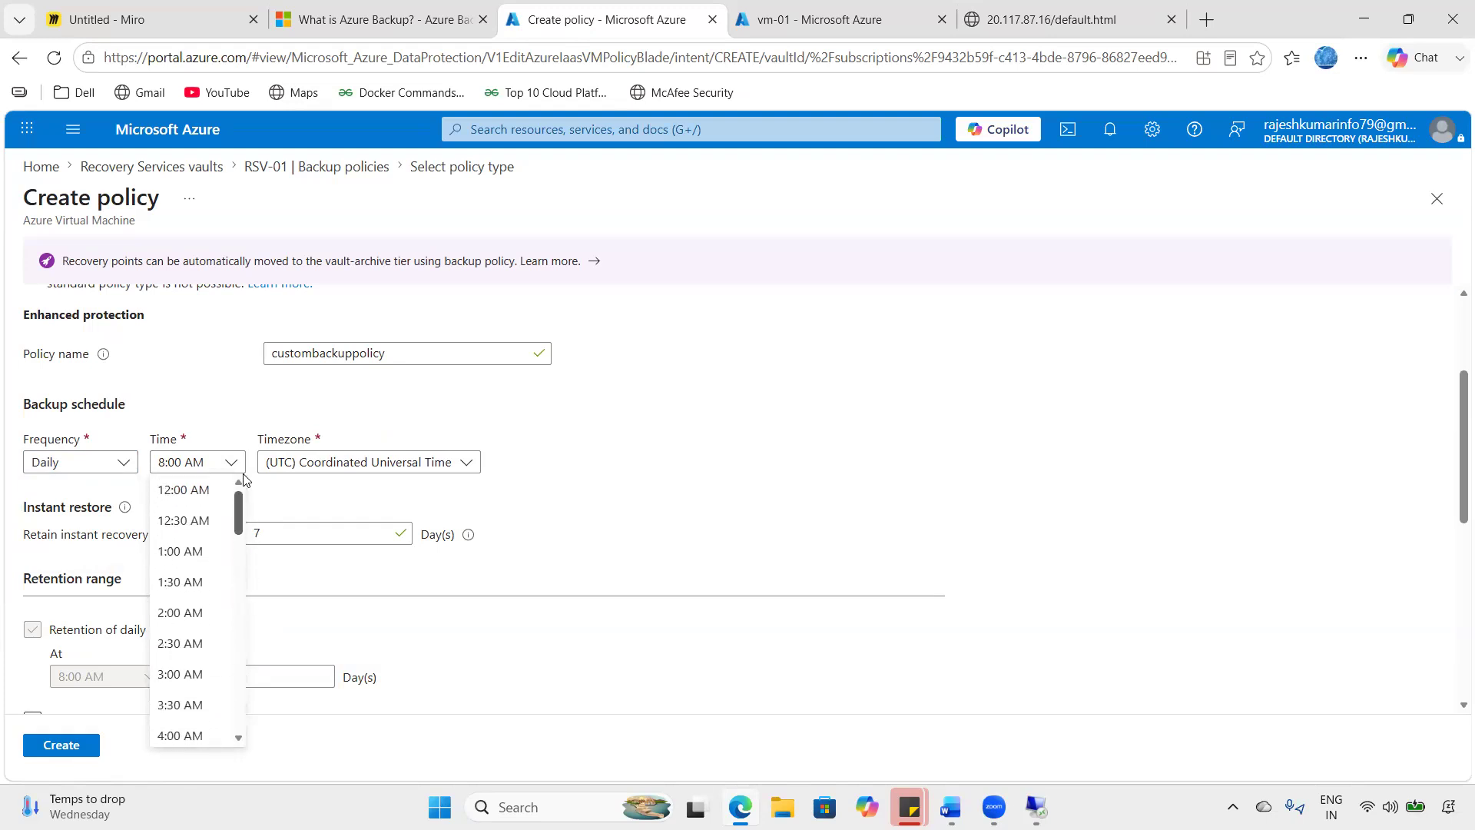
pyautogui.click(208, 492)
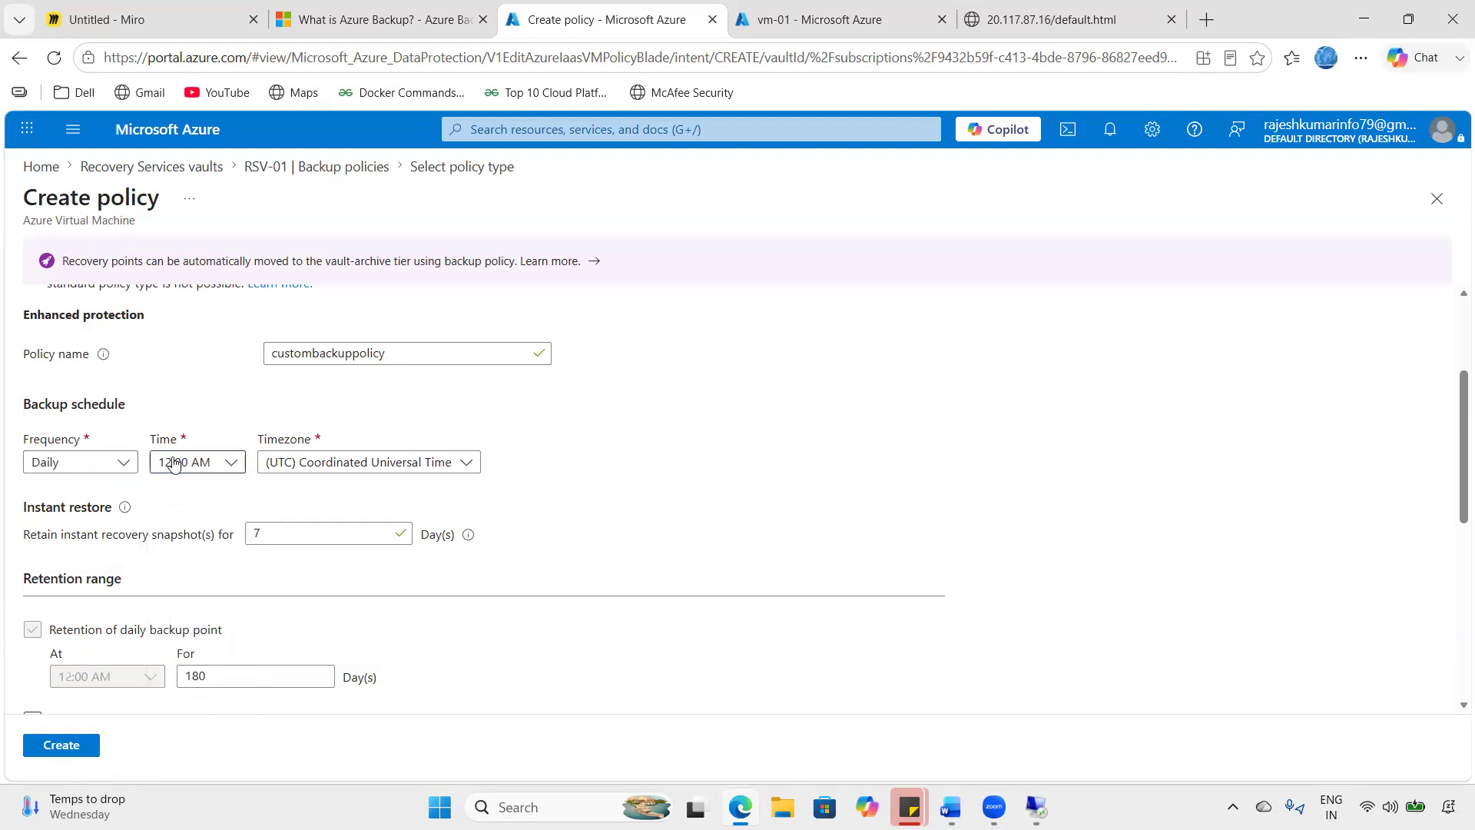
# - Set the backup schedule's timezone to (UTC+05:30) Chennai, Kolkata, Mumbai, New Delhi
pyautogui.click(325, 464)
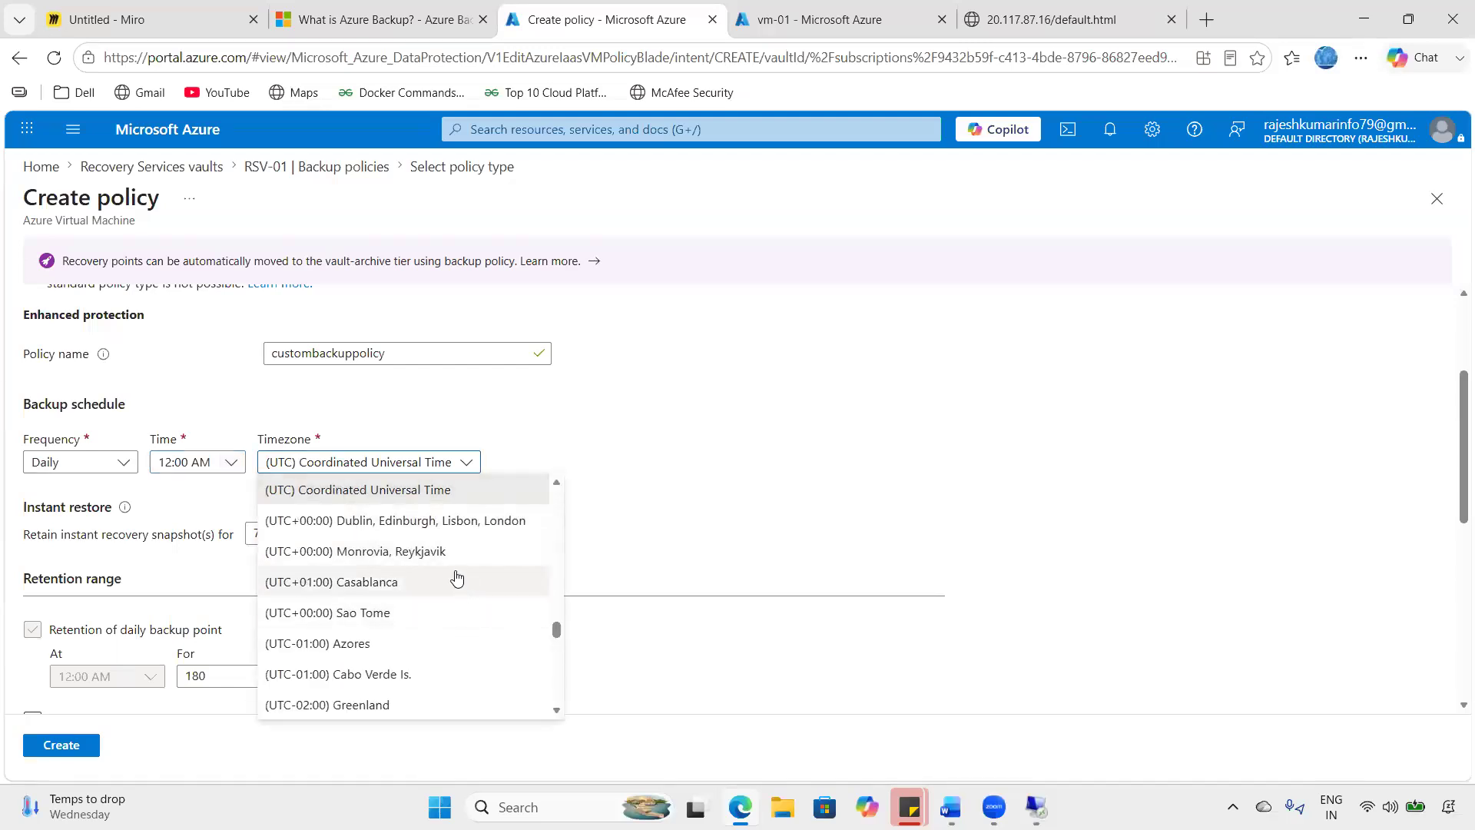
pyautogui.scroll(-10, 447, 572)
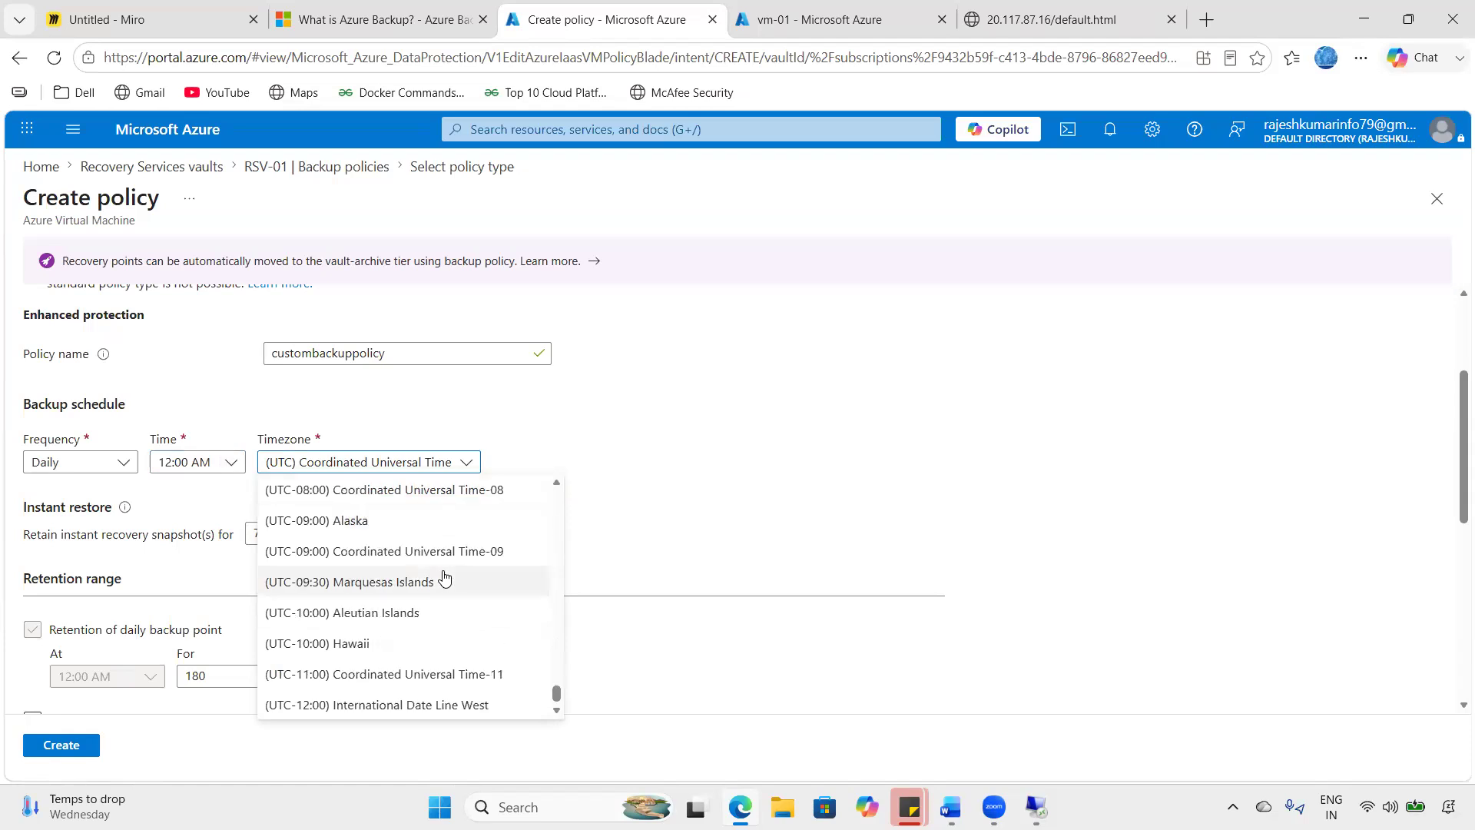
pyautogui.scroll(12, 444, 578)
pyautogui.scroll(10, 444, 577)
pyautogui.scroll(-3, 507, 553)
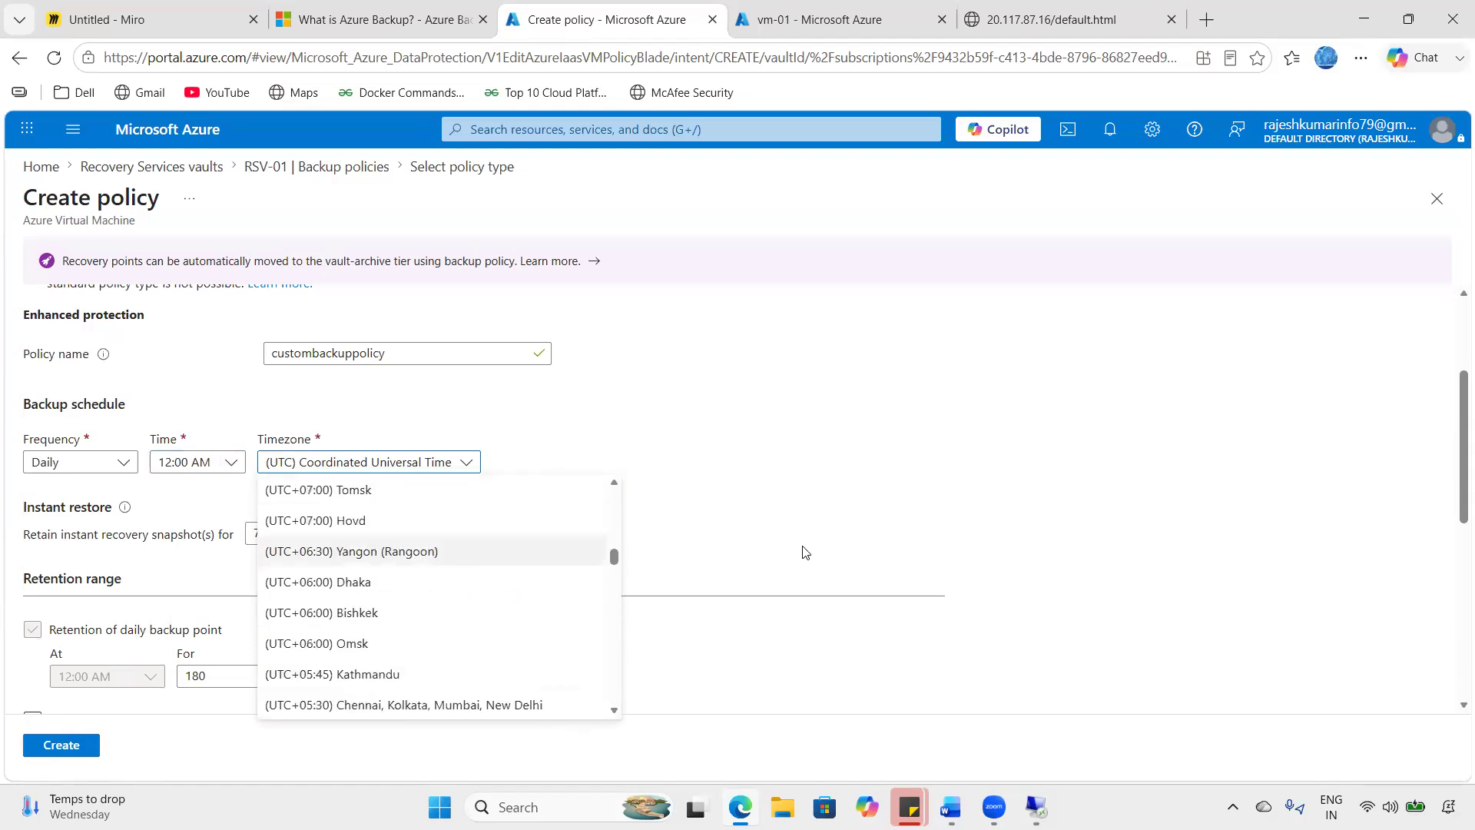
pyautogui.scroll(10, 464, 579)
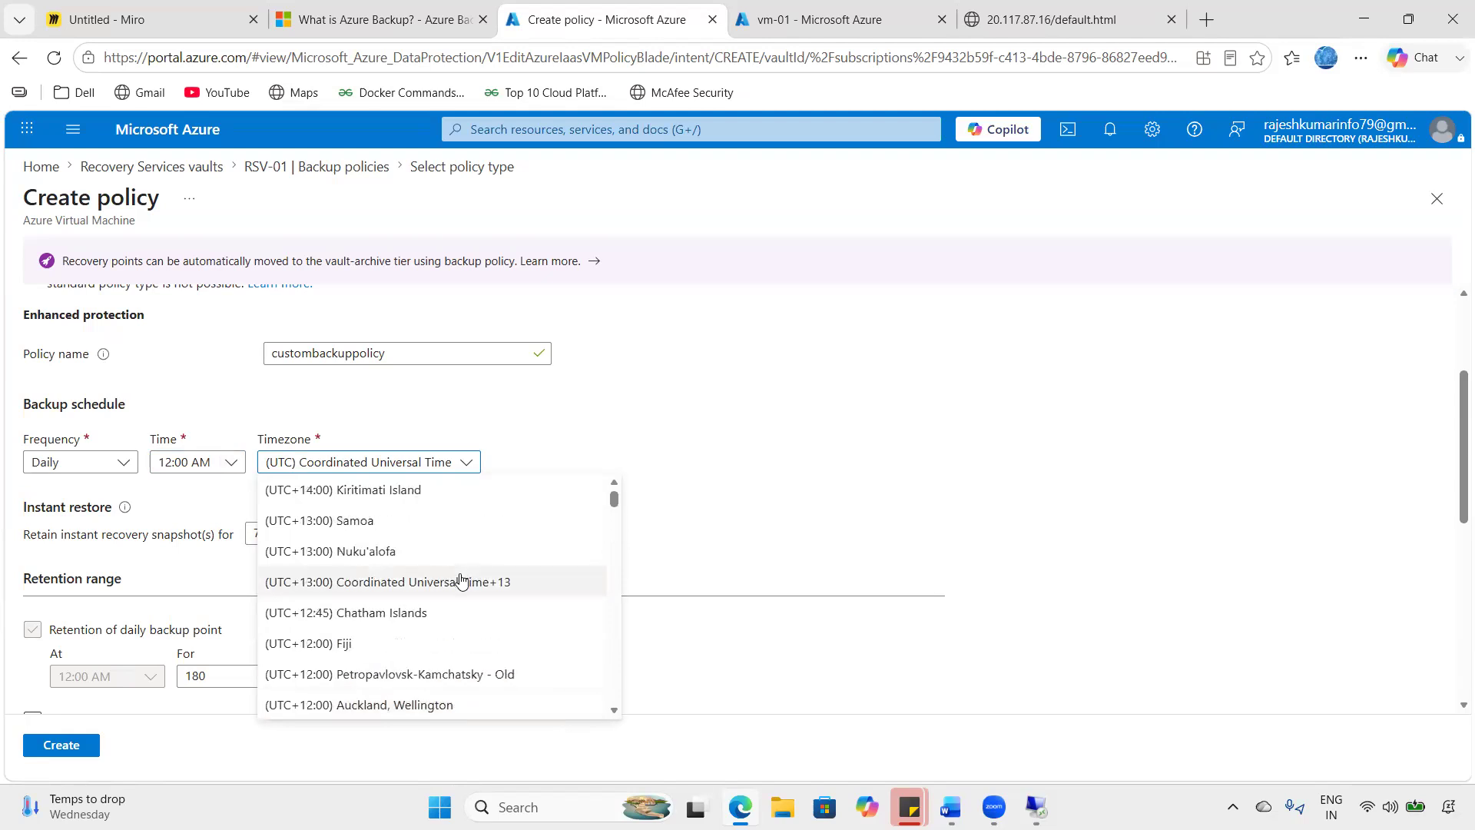
pyautogui.scroll(-6, 450, 611)
pyautogui.scroll(-9, 450, 609)
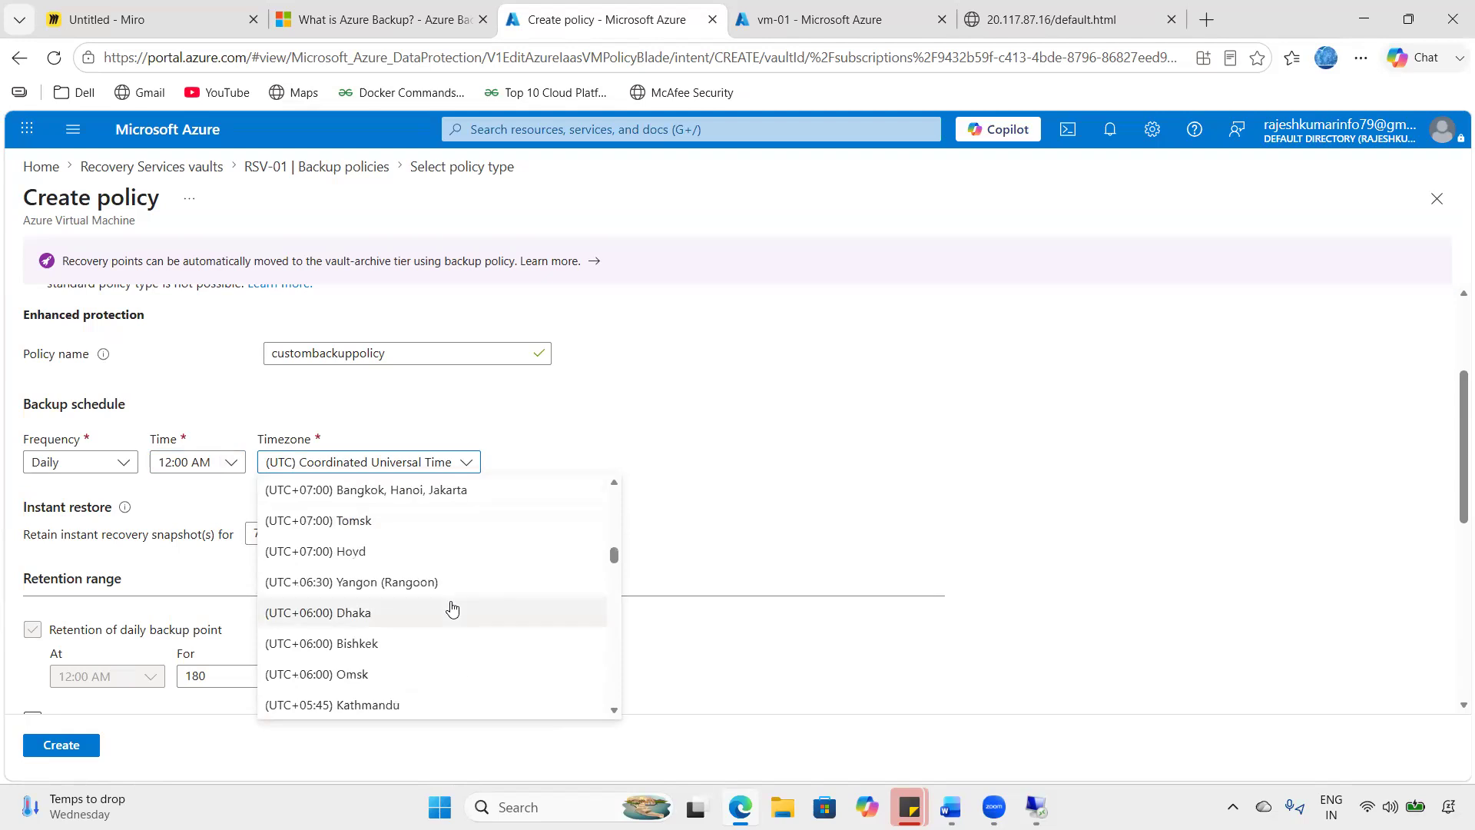
pyautogui.scroll(-6, 451, 610)
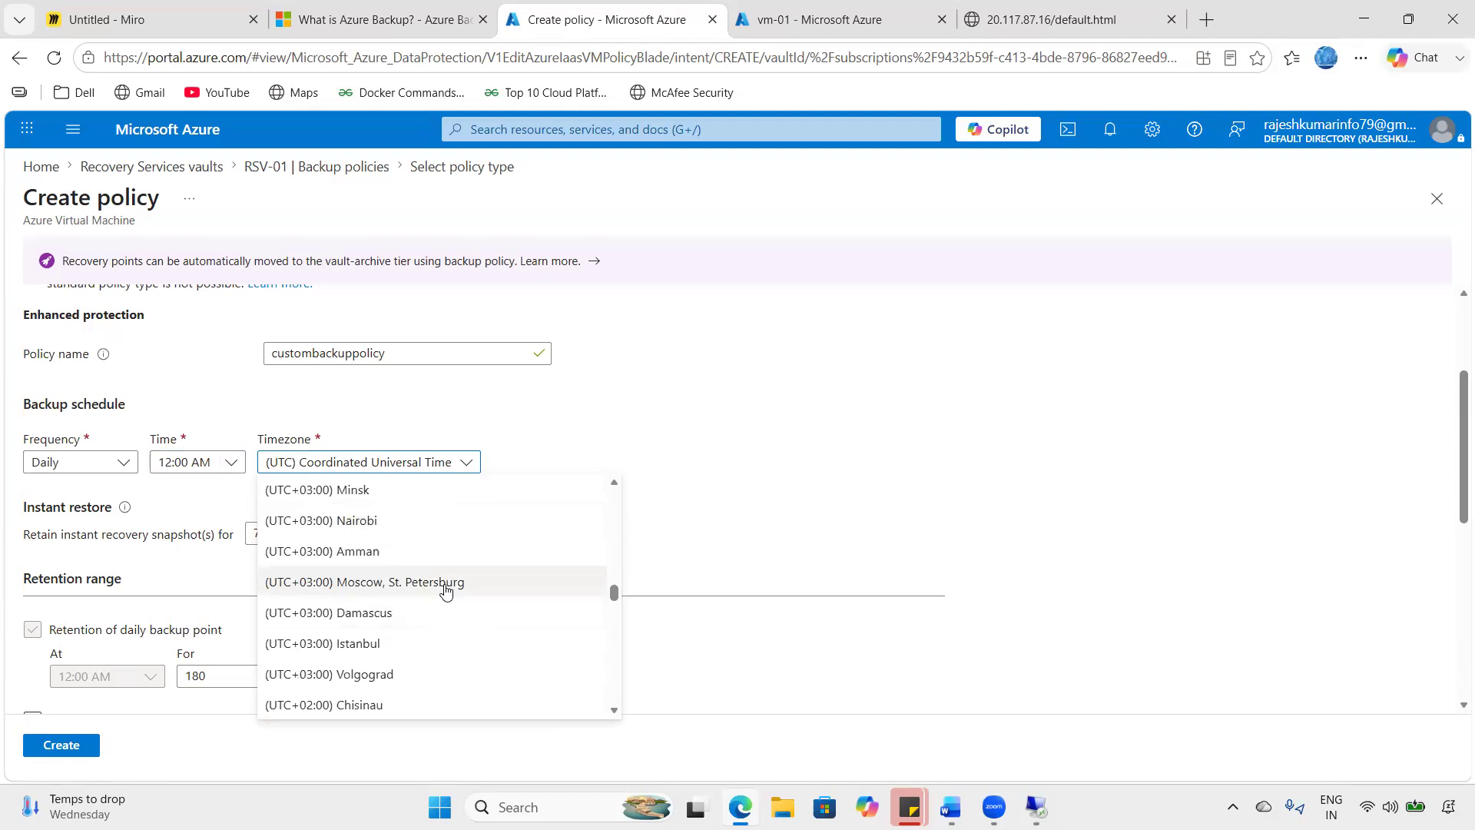
pyautogui.scroll(-1, 419, 591)
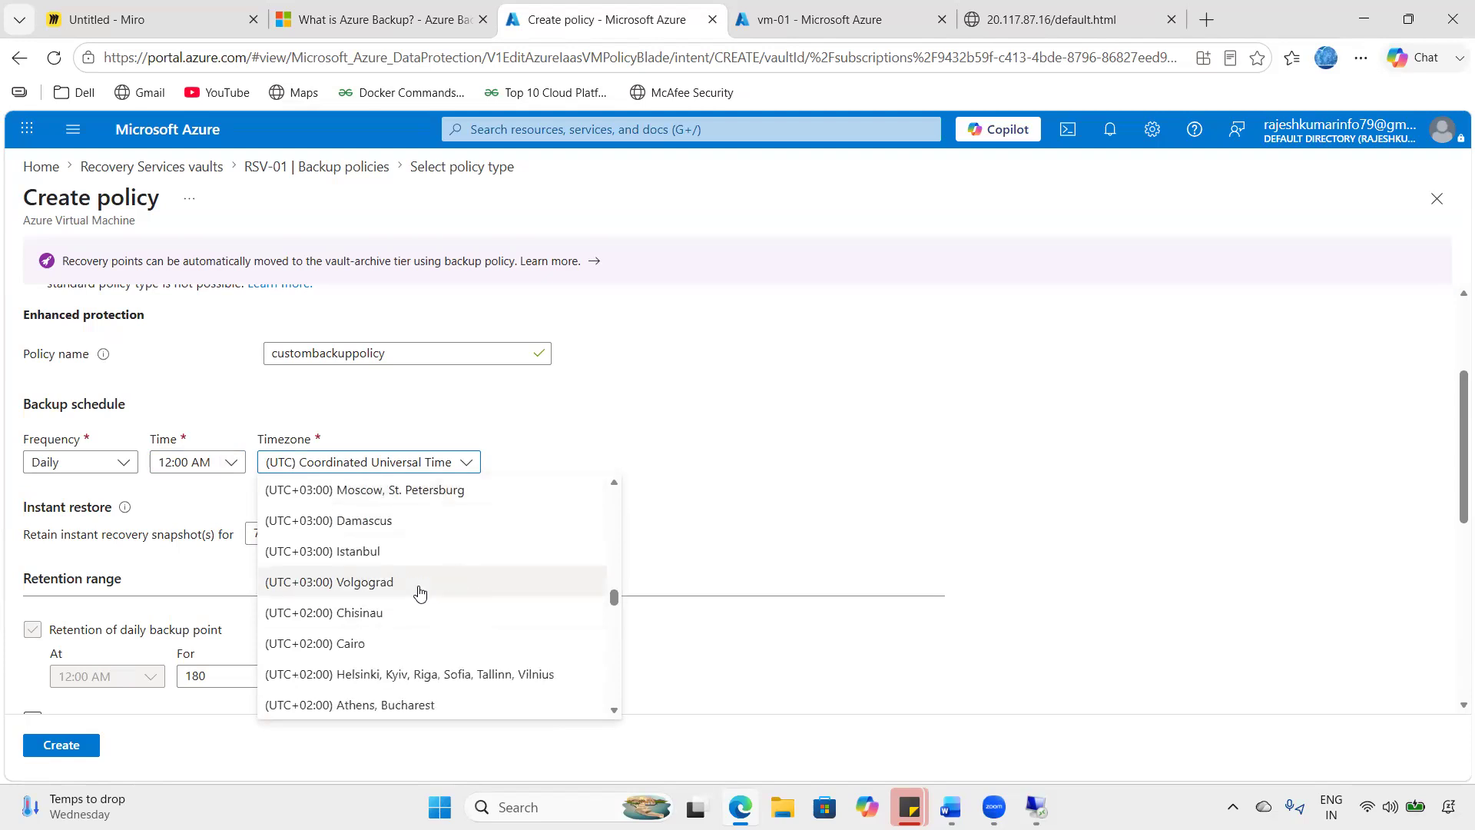
pyautogui.scroll(-6, 419, 591)
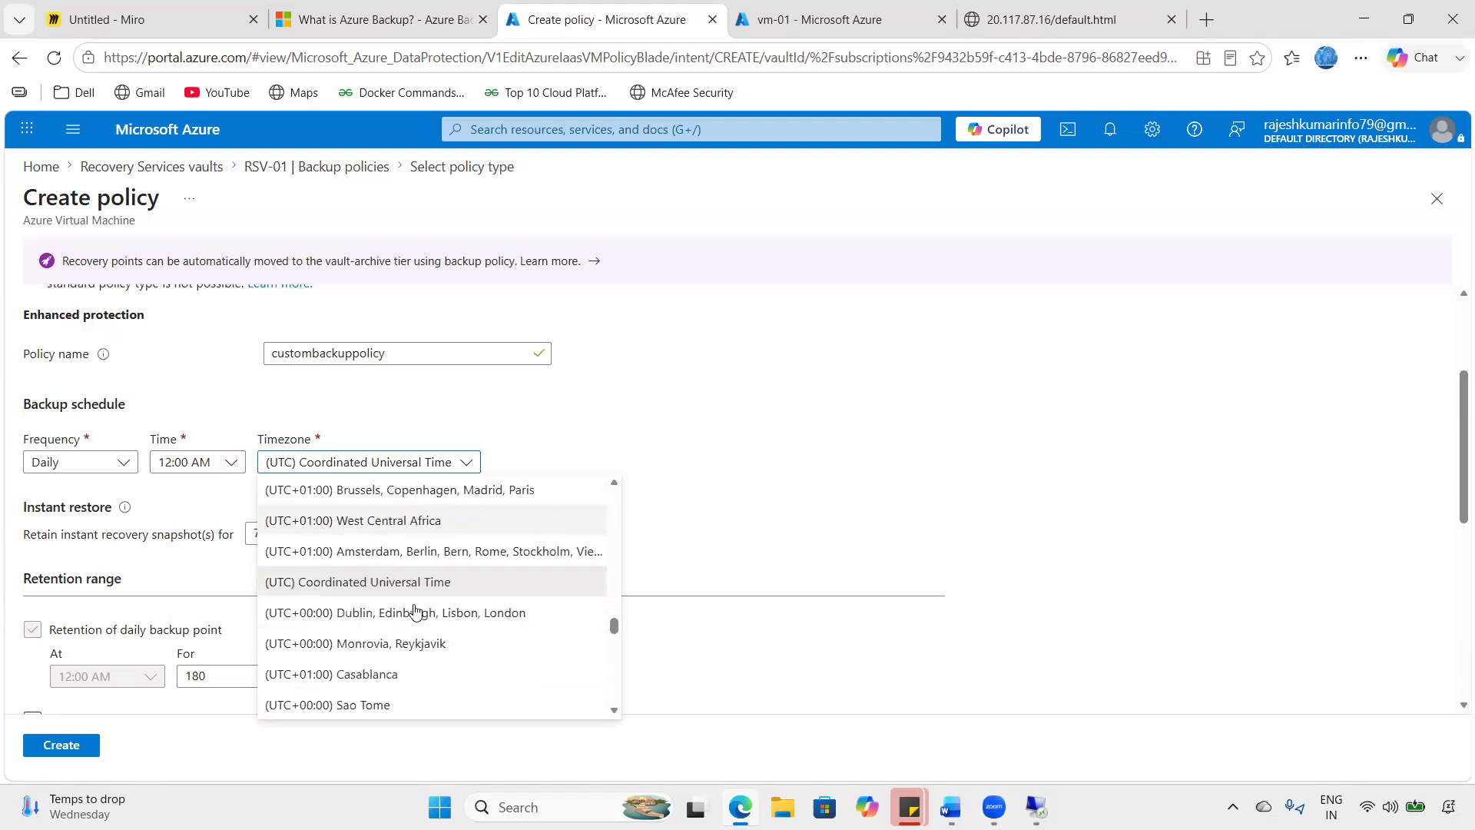
pyautogui.scroll(-2, 415, 610)
pyautogui.scroll(2, 410, 611)
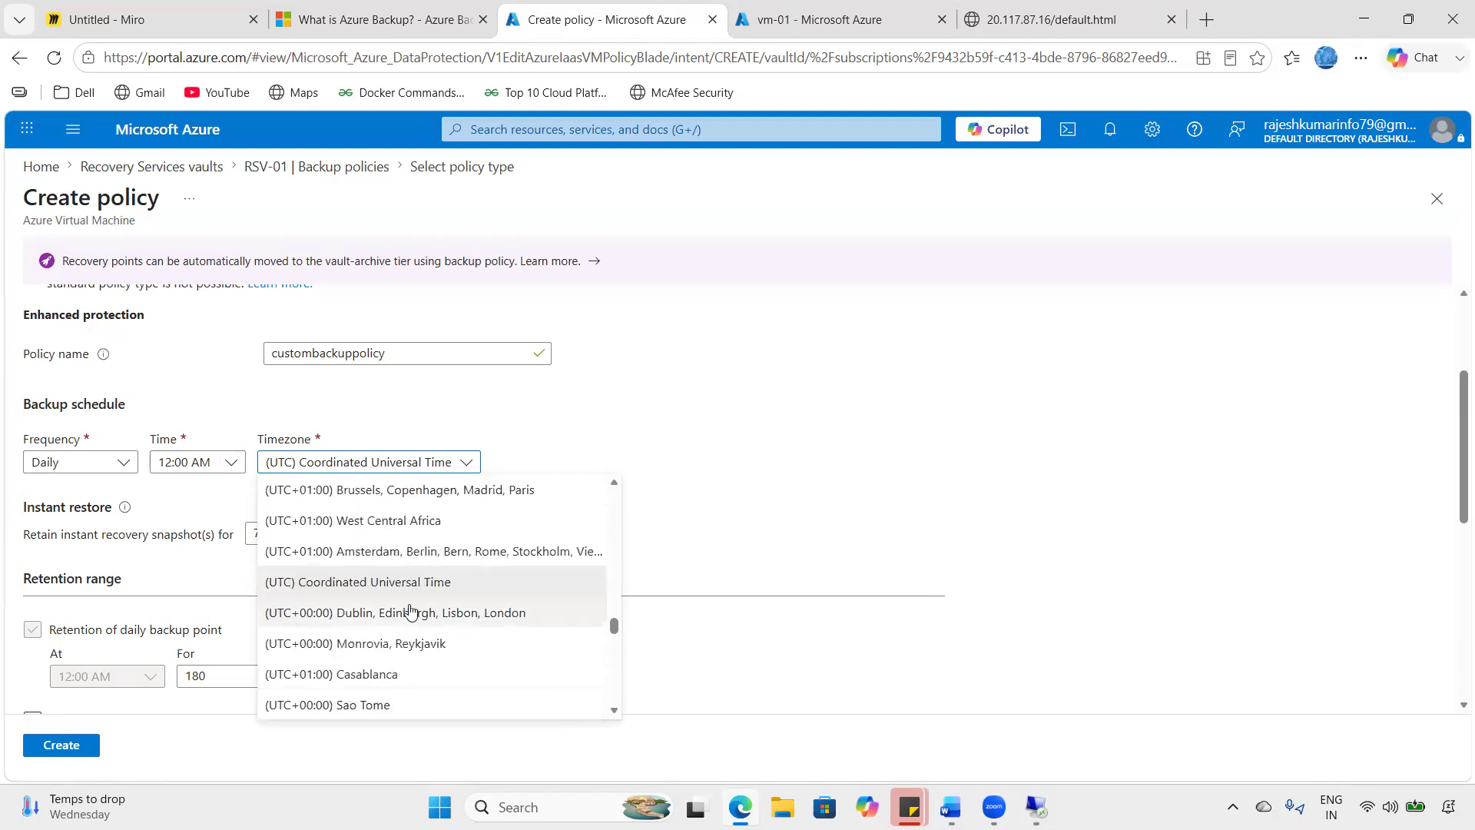
pyautogui.scroll(-3, 366, 655)
pyautogui.scroll(-5, 369, 660)
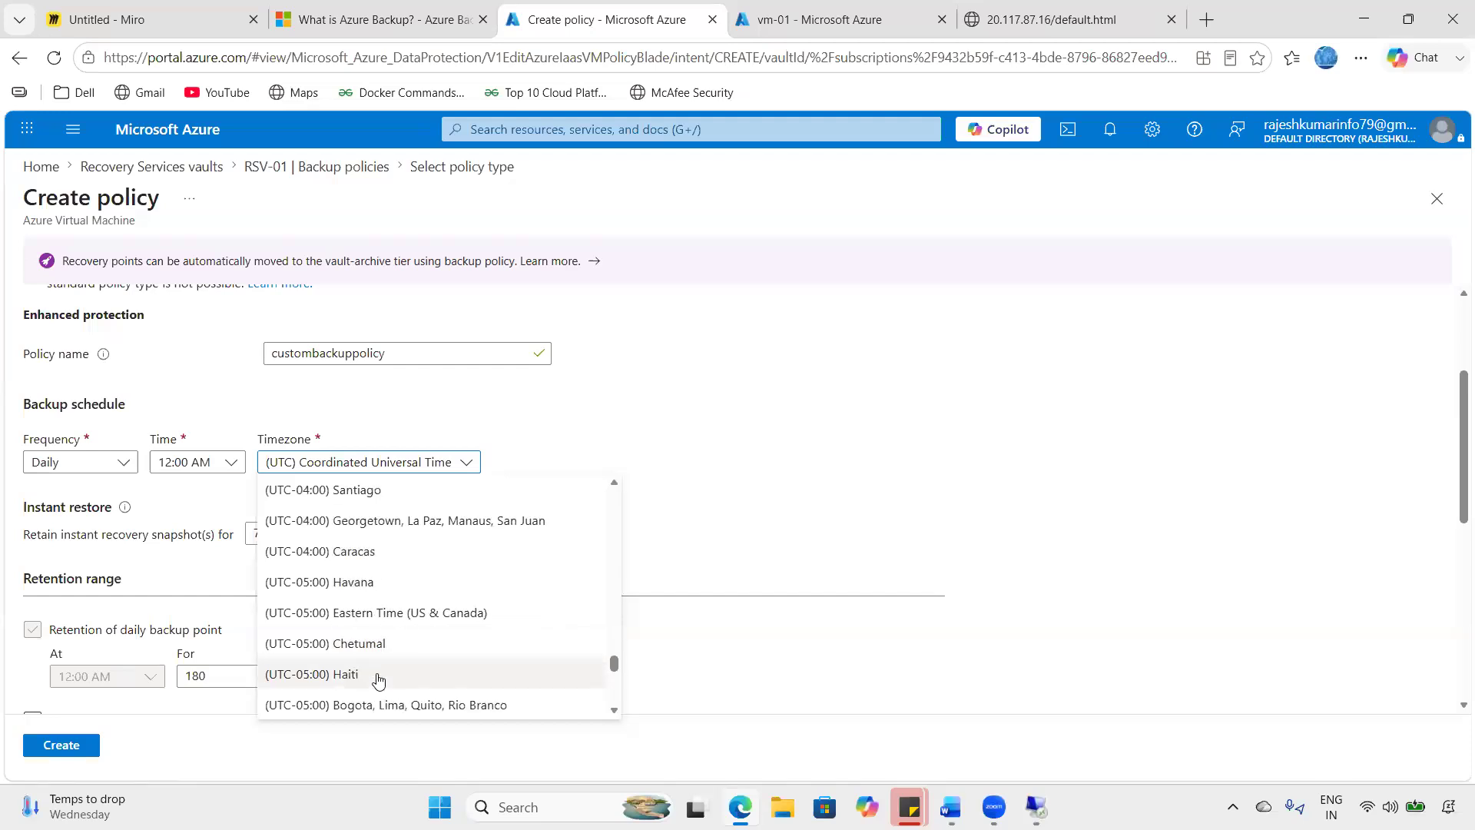
pyautogui.scroll(-4, 418, 655)
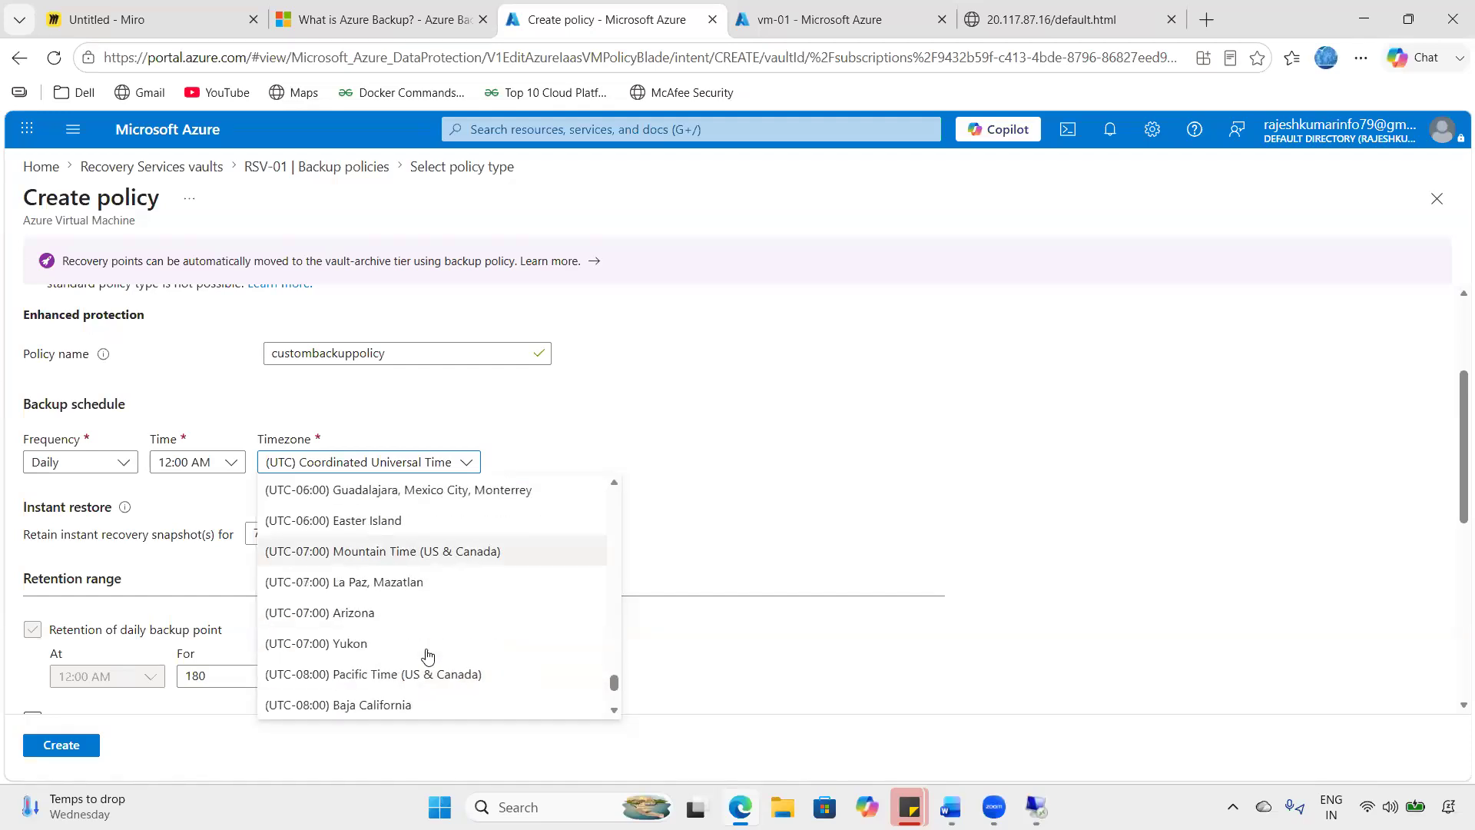
pyautogui.scroll(-3, 427, 654)
pyautogui.scroll(12, 425, 655)
pyautogui.scroll(8, 421, 657)
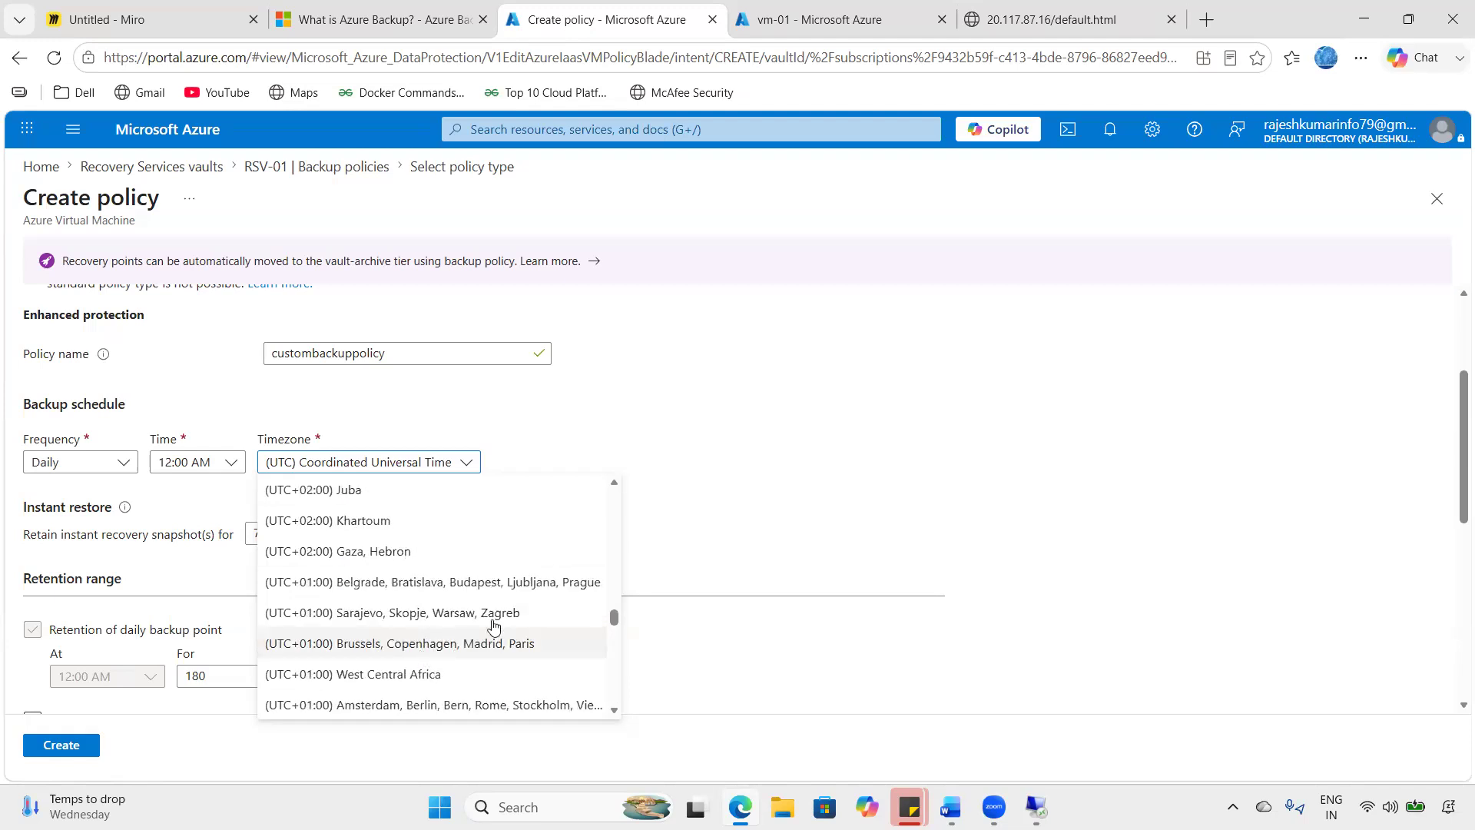
pyautogui.scroll(8, 489, 630)
pyautogui.scroll(4, 485, 632)
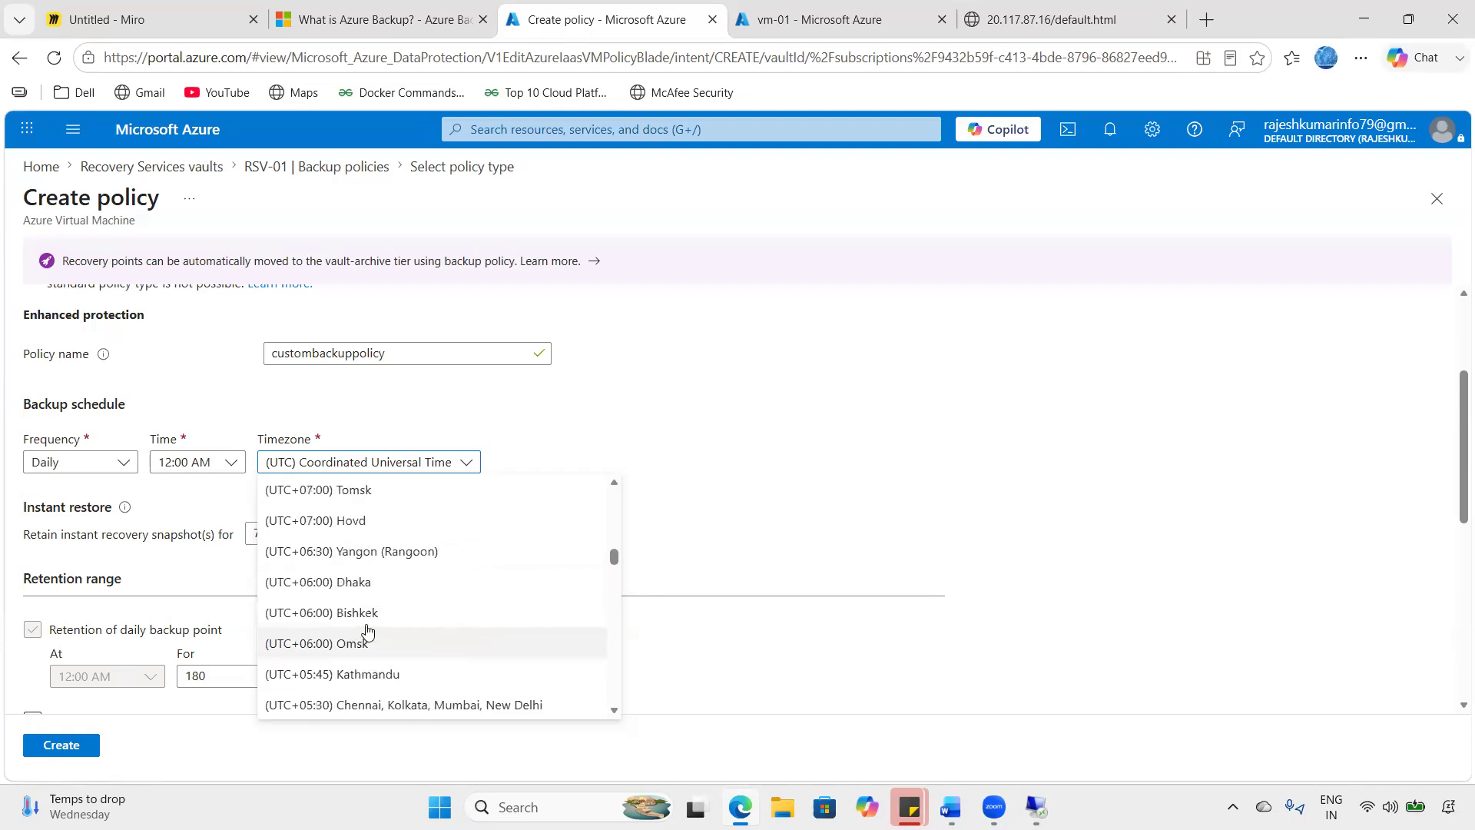
pyautogui.click(430, 705)
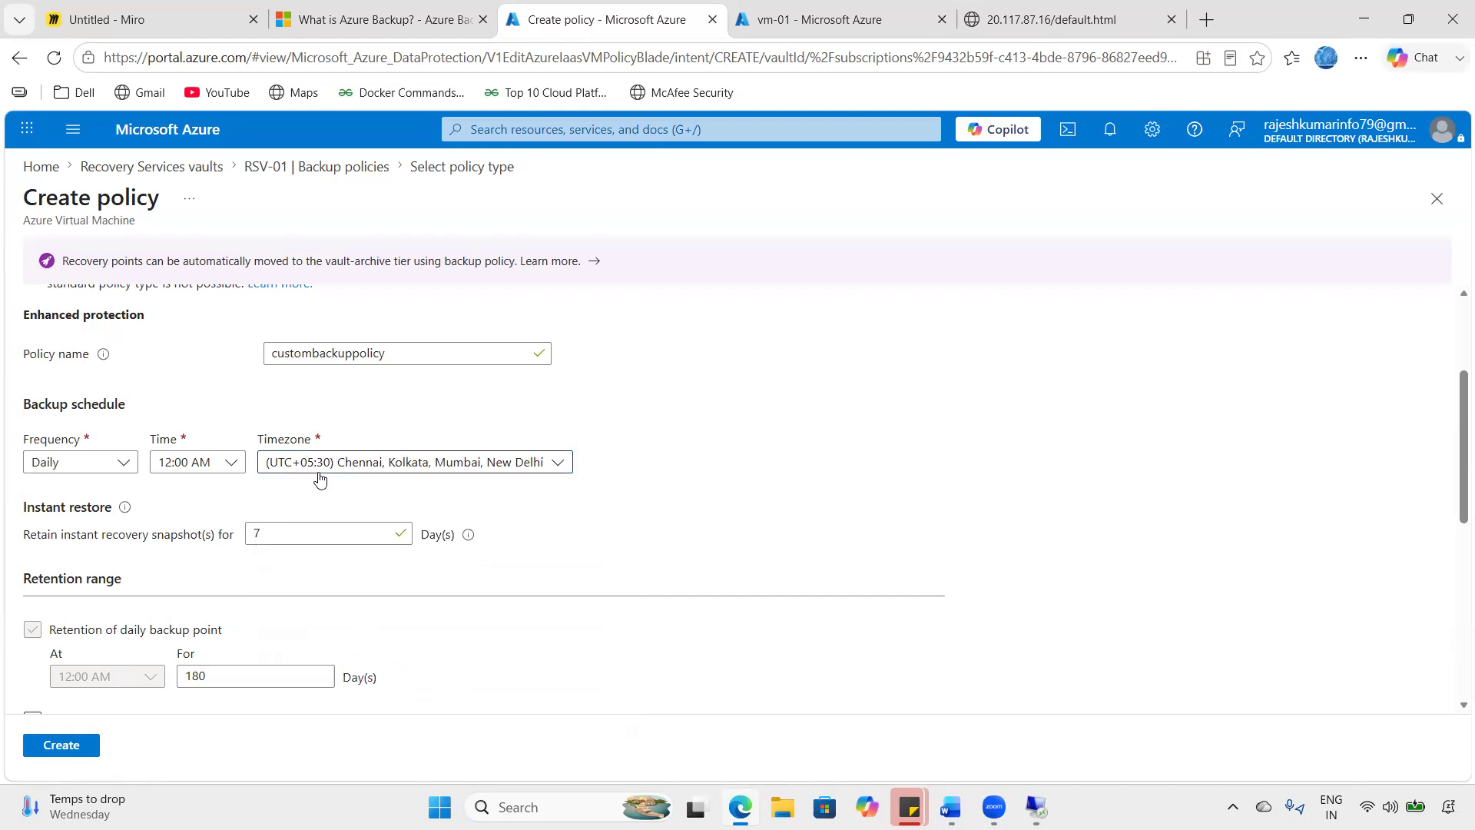
# - Review the policy's retention range options and its instant restore setting
pyautogui.scroll(-4, 157, 558)
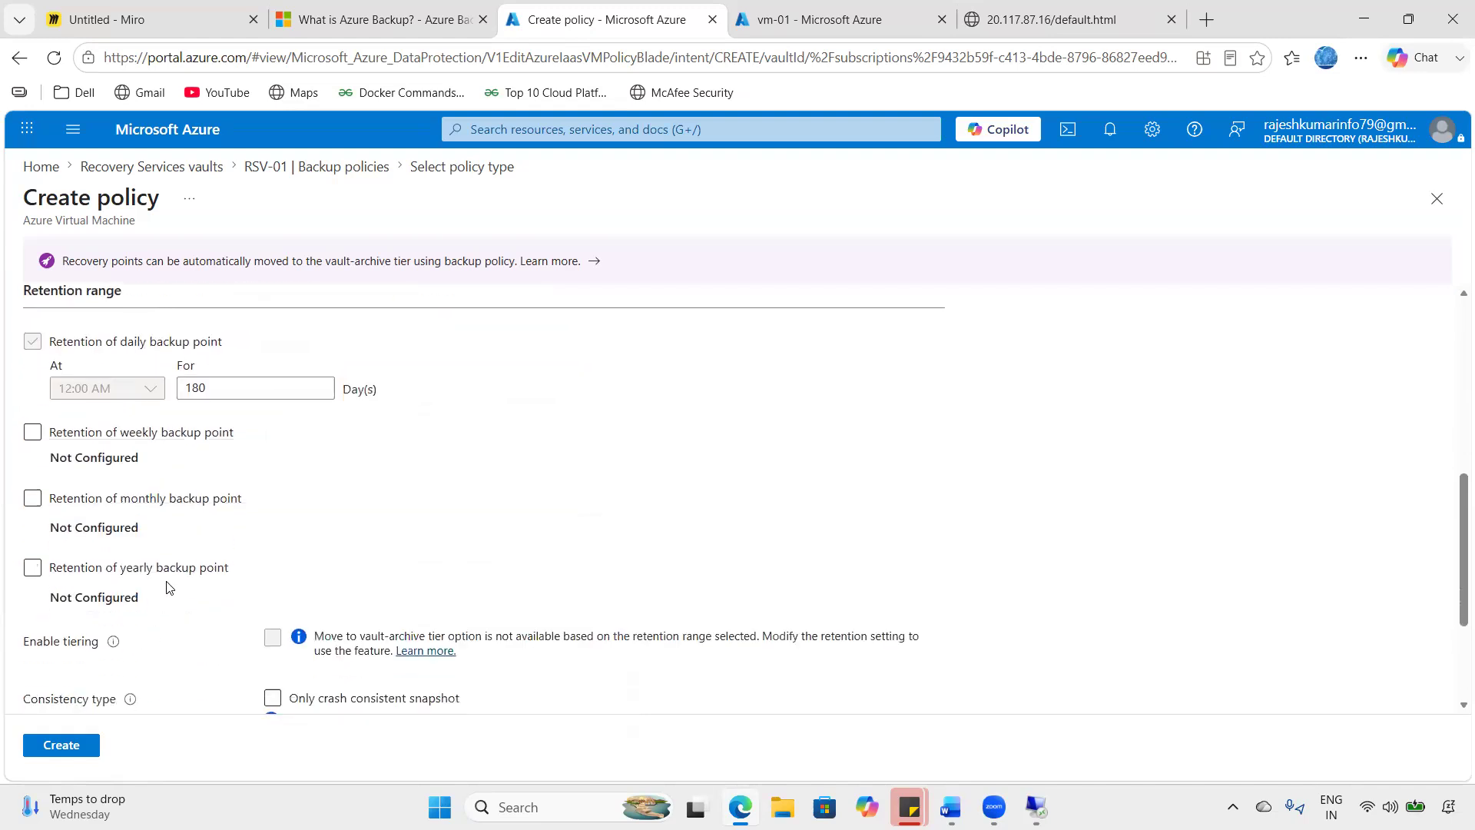
pyautogui.scroll(3, 169, 586)
pyautogui.moveTo(31, 482); pyautogui.dragTo(125, 482)
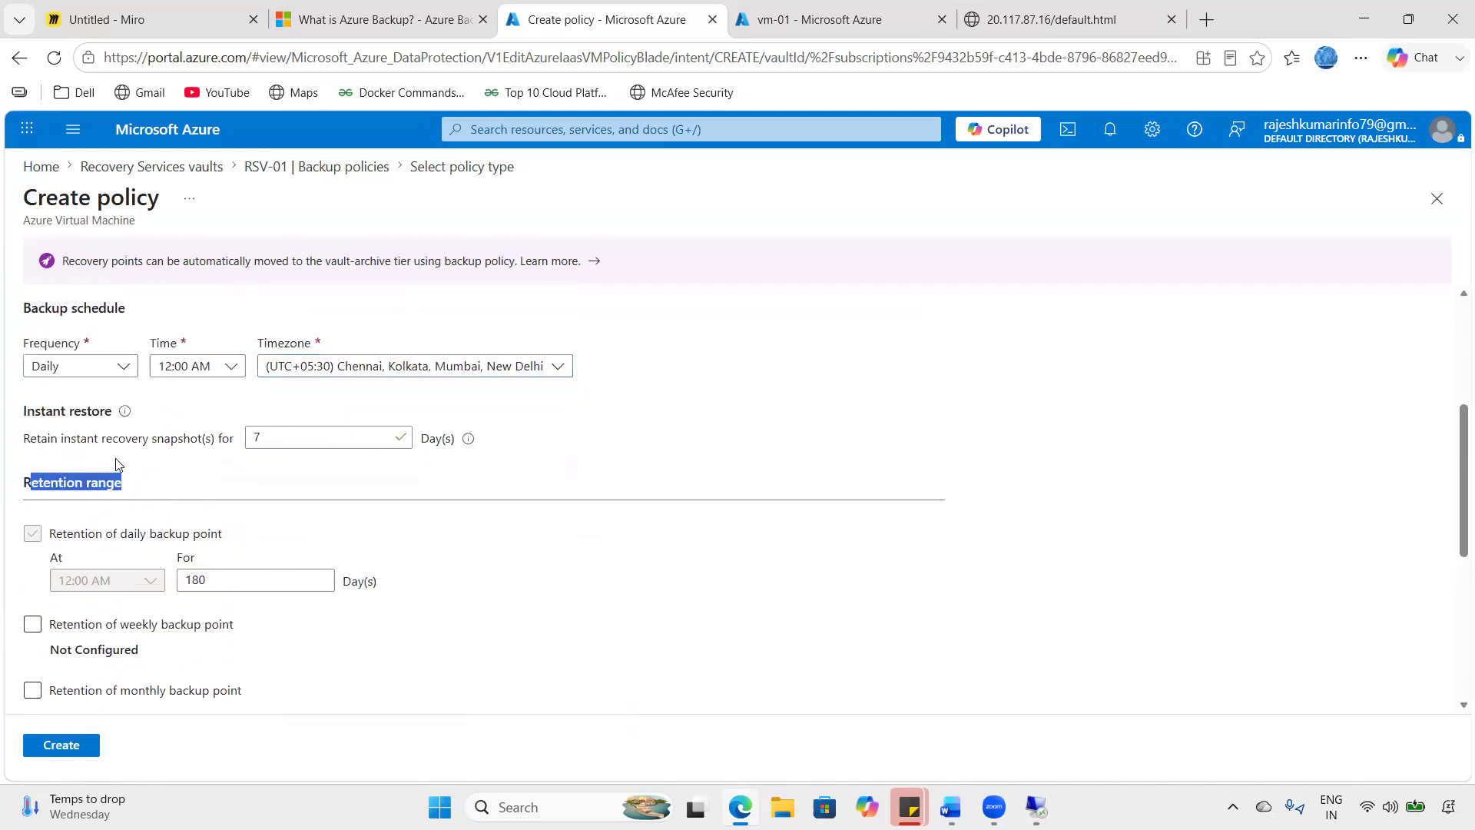
pyautogui.click(361, 628)
pyautogui.scroll(-1, 359, 628)
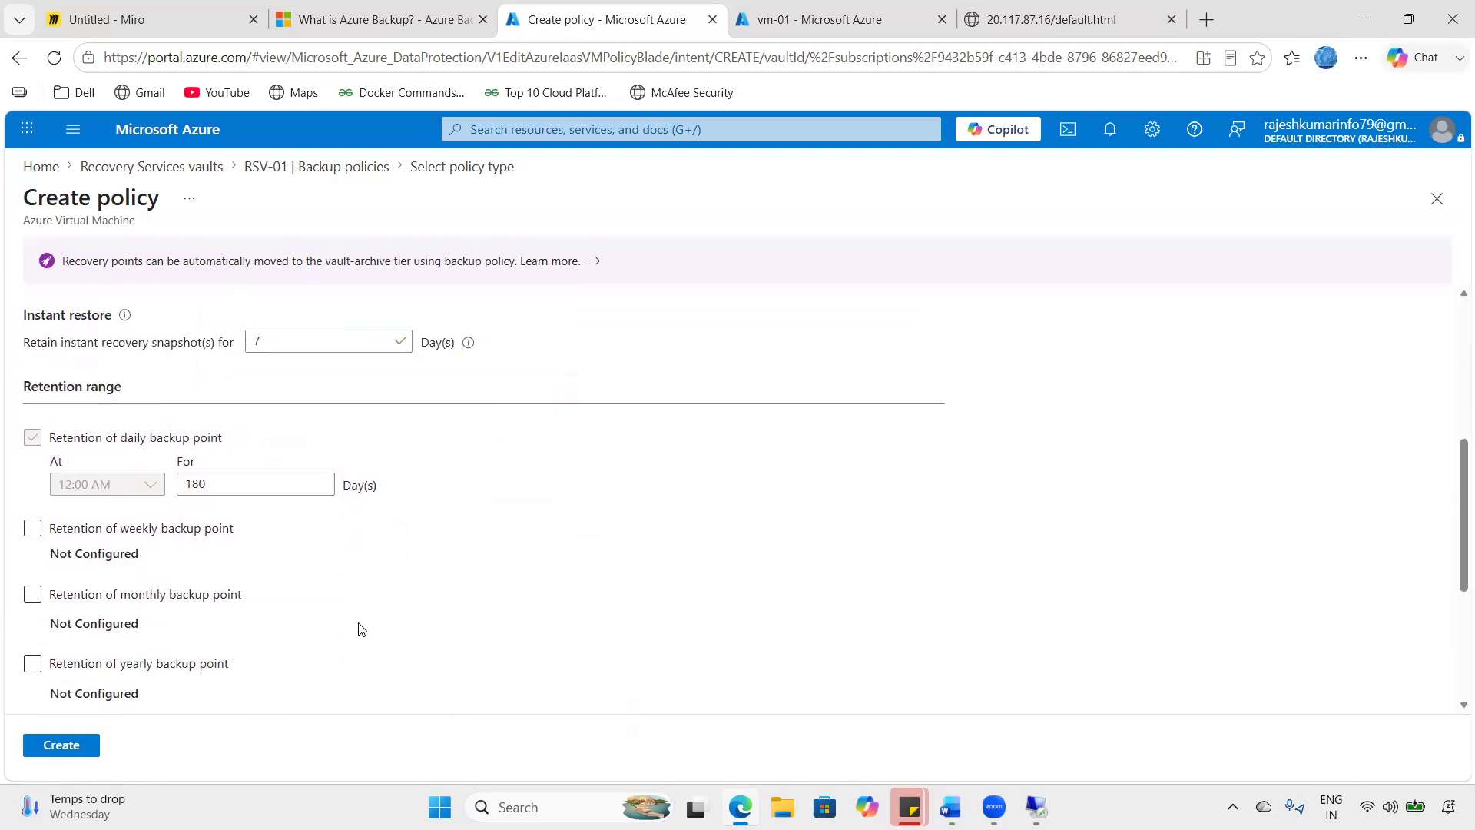
pyautogui.scroll(2, 360, 628)
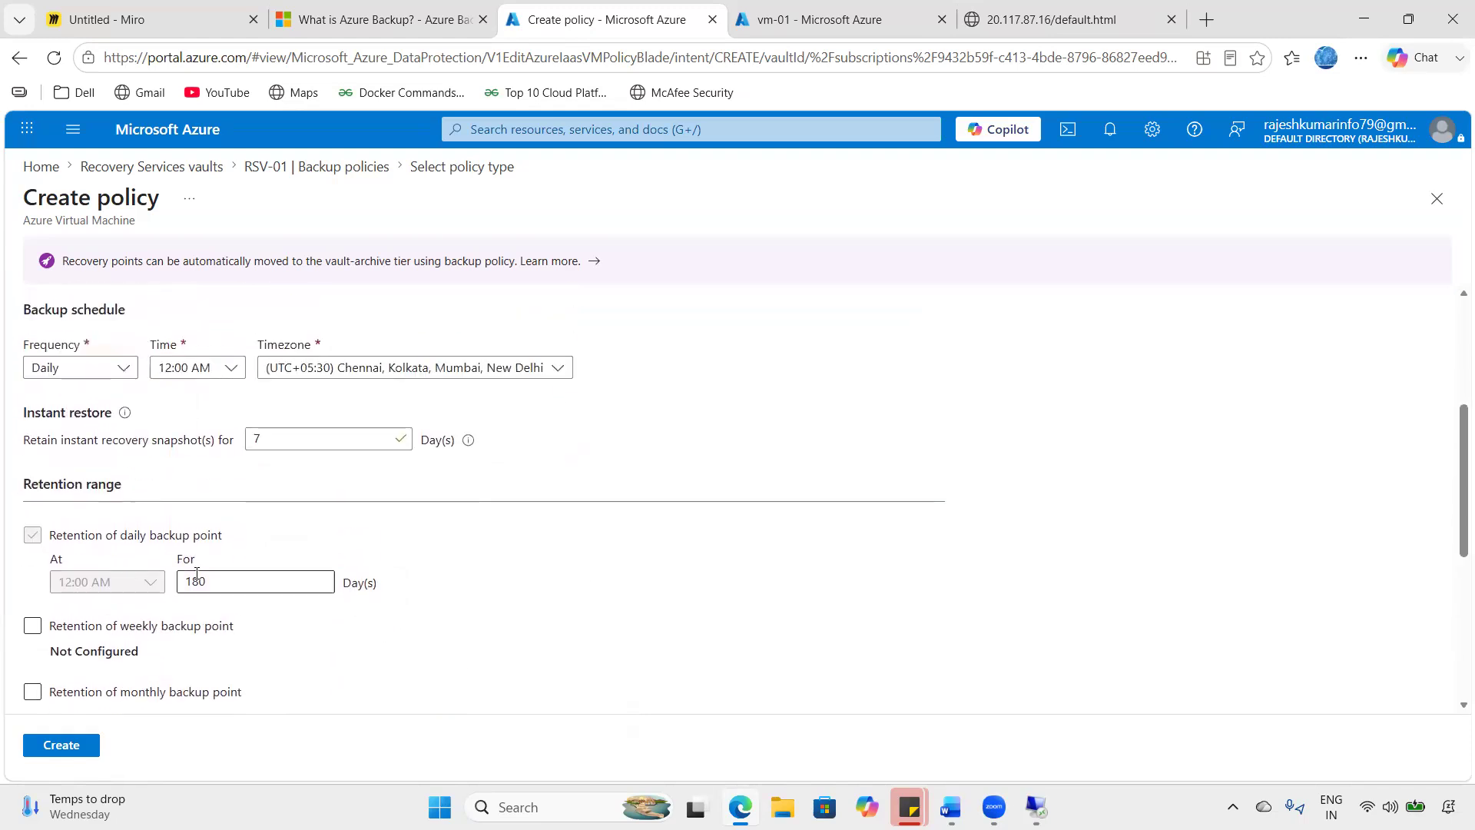
pyautogui.moveTo(23, 507); pyautogui.dragTo(46, 507)
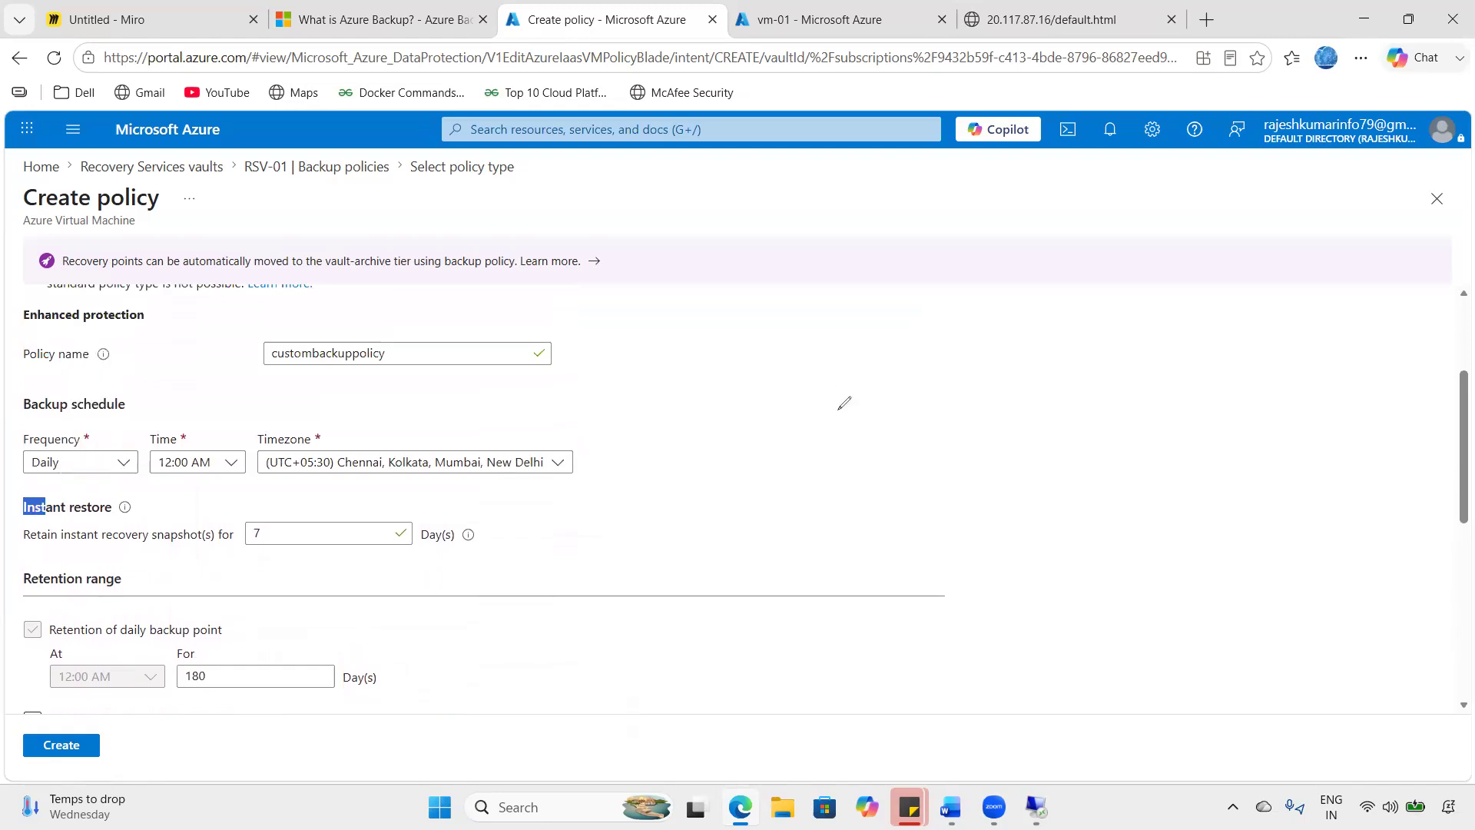
pyautogui.moveTo(767, 417); pyautogui.dragTo(788, 444)
pyautogui.moveTo(849, 381); pyautogui.dragTo(862, 410)
pyautogui.moveTo(896, 358)
pyautogui.mouseDown()
pyautogui.moveTo(916, 415)
pyautogui.moveTo(974, 374)
pyautogui.mouseUp()
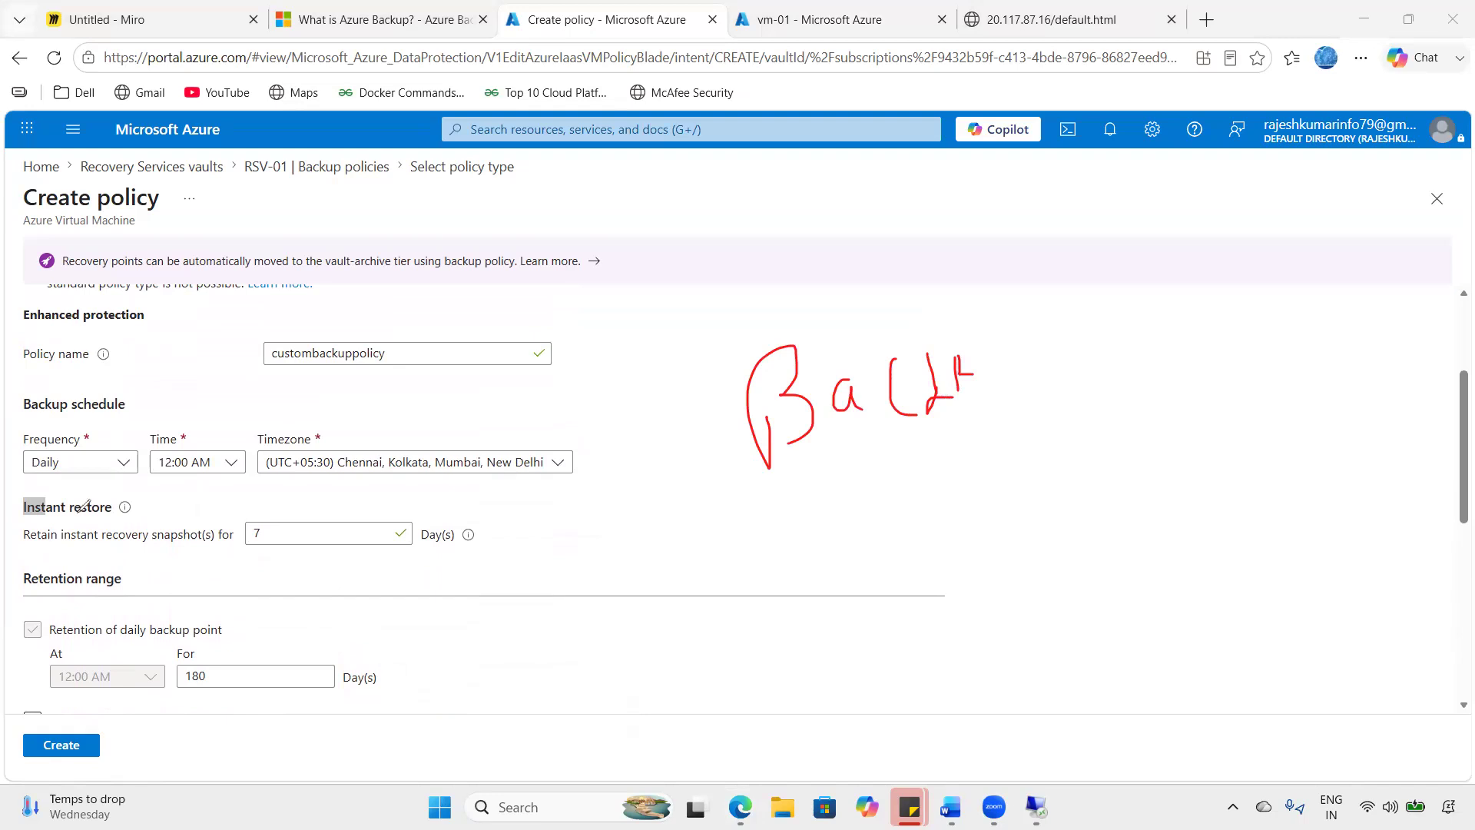
pyautogui.moveTo(639, 419); pyautogui.dragTo(654, 420)
pyautogui.moveTo(722, 361)
pyautogui.mouseDown()
pyautogui.moveTo(724, 399)
pyautogui.moveTo(797, 351)
pyautogui.moveTo(825, 354)
pyautogui.mouseUp()
pyautogui.moveTo(851, 279); pyautogui.dragTo(863, 390)
pyautogui.moveTo(850, 314); pyautogui.dragTo(859, 336)
pyautogui.moveTo(780, 440); pyautogui.dragTo(805, 538)
pyautogui.moveTo(763, 484); pyautogui.dragTo(799, 468)
pyautogui.moveTo(836, 433); pyautogui.dragTo(845, 480)
pyautogui.moveTo(868, 461)
pyautogui.mouseDown()
pyautogui.moveTo(883, 440)
pyautogui.moveTo(894, 461)
pyautogui.moveTo(921, 427)
pyautogui.mouseUp()
pyautogui.click(902, 418)
pyautogui.moveTo(924, 382); pyautogui.dragTo(940, 445)
pyautogui.moveTo(927, 396)
pyautogui.mouseDown()
pyautogui.moveTo(930, 412)
pyautogui.moveTo(968, 417)
pyautogui.mouseUp()
pyautogui.moveTo(984, 348)
pyautogui.mouseDown()
pyautogui.moveTo(991, 395)
pyautogui.moveTo(1012, 361)
pyautogui.mouseUp()
pyautogui.moveTo(1029, 350); pyautogui.dragTo(1060, 334)
pyautogui.moveTo(1031, 317); pyautogui.dragTo(1043, 367)
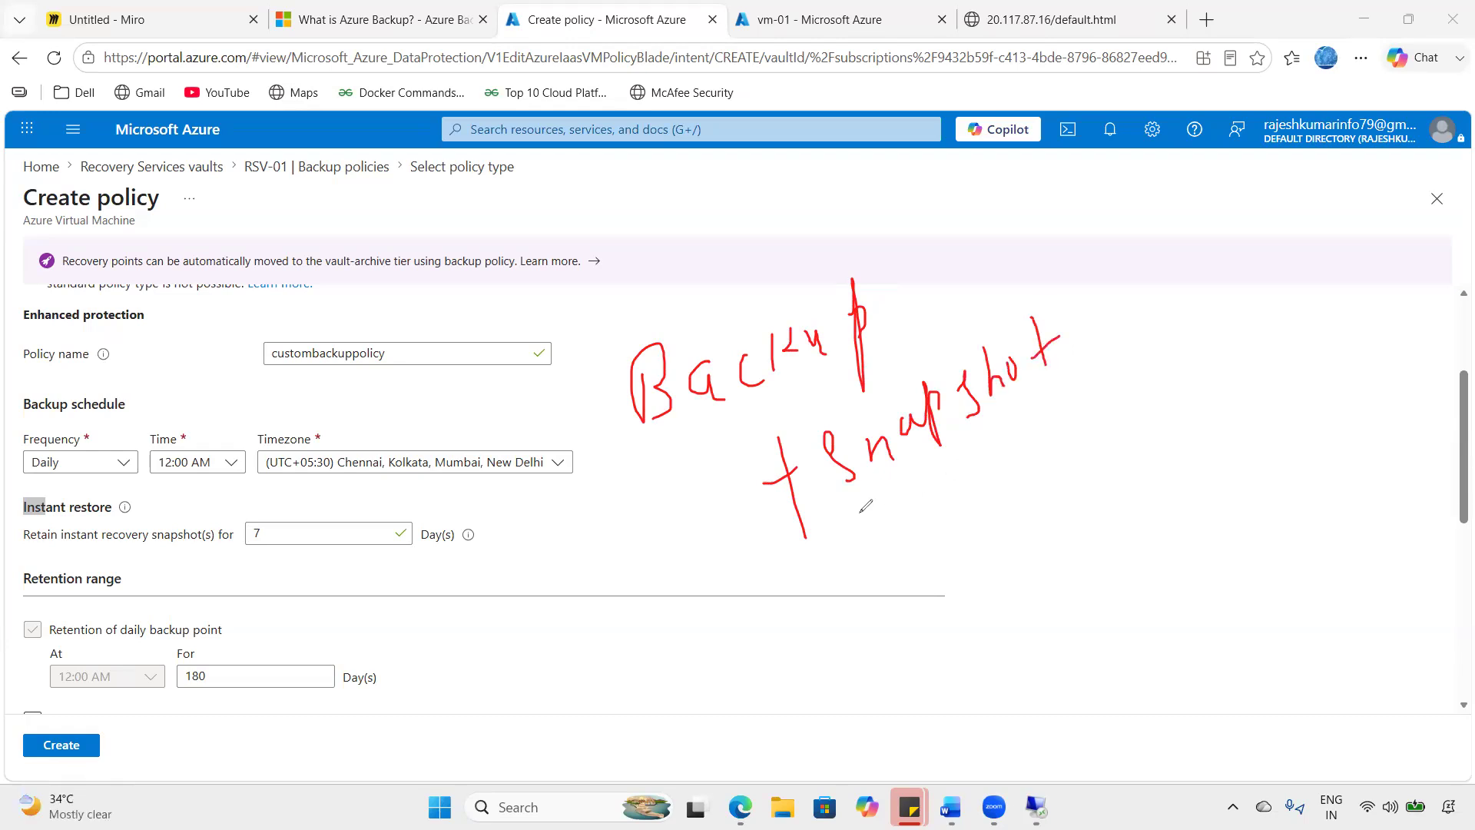
pyautogui.moveTo(800, 542)
pyautogui.mouseDown()
pyautogui.moveTo(808, 571)
pyautogui.moveTo(822, 542)
pyautogui.mouseUp()
pyautogui.moveTo(909, 524); pyautogui.dragTo(912, 510)
pyautogui.moveTo(940, 505)
pyautogui.mouseDown()
pyautogui.moveTo(929, 520)
pyautogui.moveTo(968, 525)
pyautogui.moveTo(1042, 479)
pyautogui.moveTo(1037, 507)
pyautogui.mouseUp()
pyautogui.moveTo(1027, 485); pyautogui.dragTo(1051, 477)
pyautogui.moveTo(973, 569); pyautogui.dragTo(1030, 530)
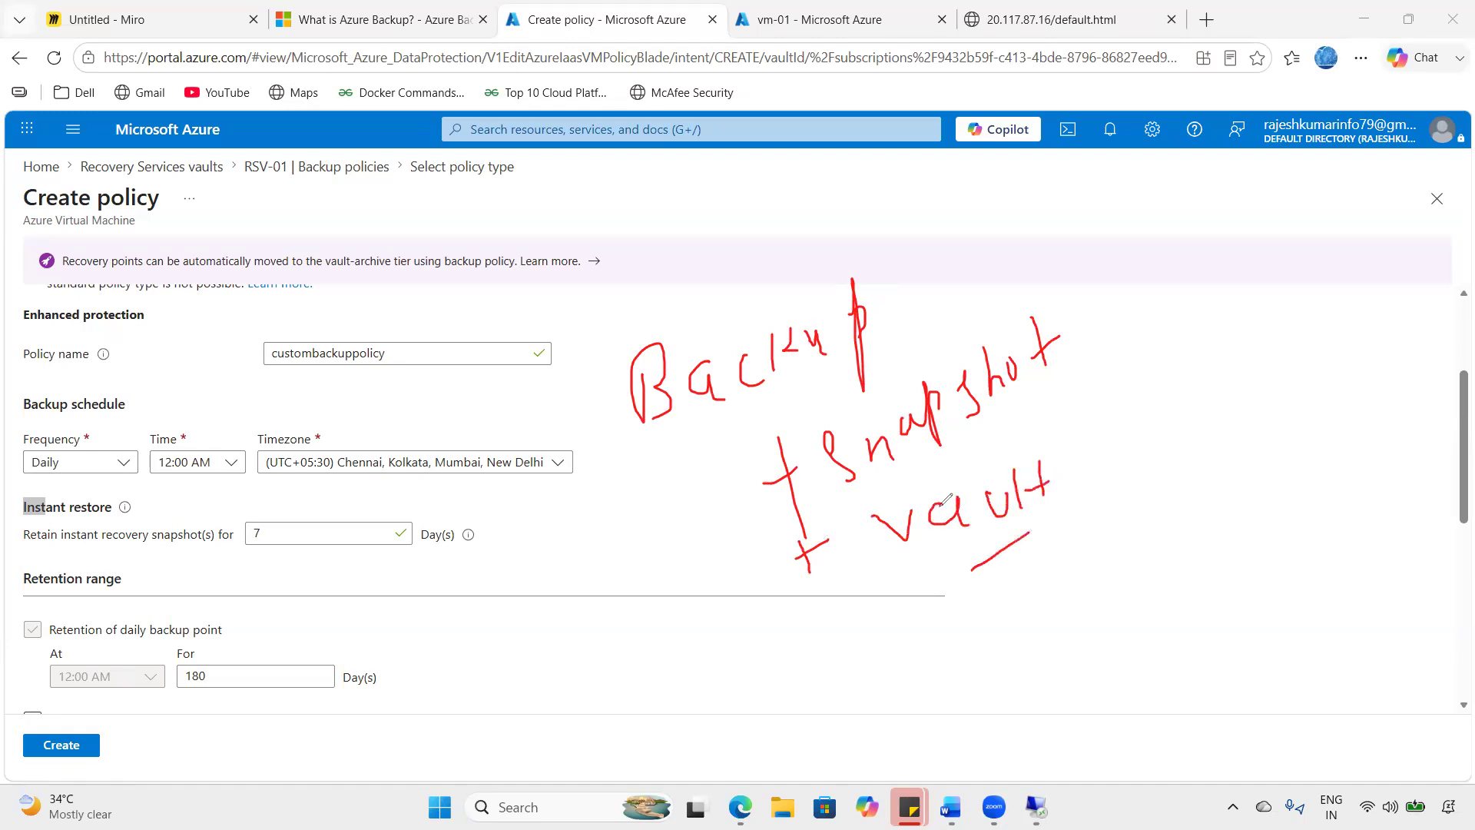
pyautogui.moveTo(871, 505)
pyautogui.mouseDown()
pyautogui.moveTo(1065, 443)
pyautogui.moveTo(1107, 457)
pyautogui.mouseUp()
pyautogui.moveTo(1093, 470); pyautogui.dragTo(1141, 456)
pyautogui.moveTo(1129, 388); pyautogui.dragTo(1130, 460)
pyautogui.moveTo(1129, 391); pyautogui.dragTo(1156, 446)
pyautogui.moveTo(1189, 406)
pyautogui.mouseDown()
pyautogui.moveTo(1179, 430)
pyautogui.moveTo(1233, 373)
pyautogui.mouseUp()
pyautogui.moveTo(724, 432)
pyautogui.mouseDown()
pyautogui.moveTo(712, 480)
pyautogui.moveTo(741, 613)
pyautogui.mouseUp()
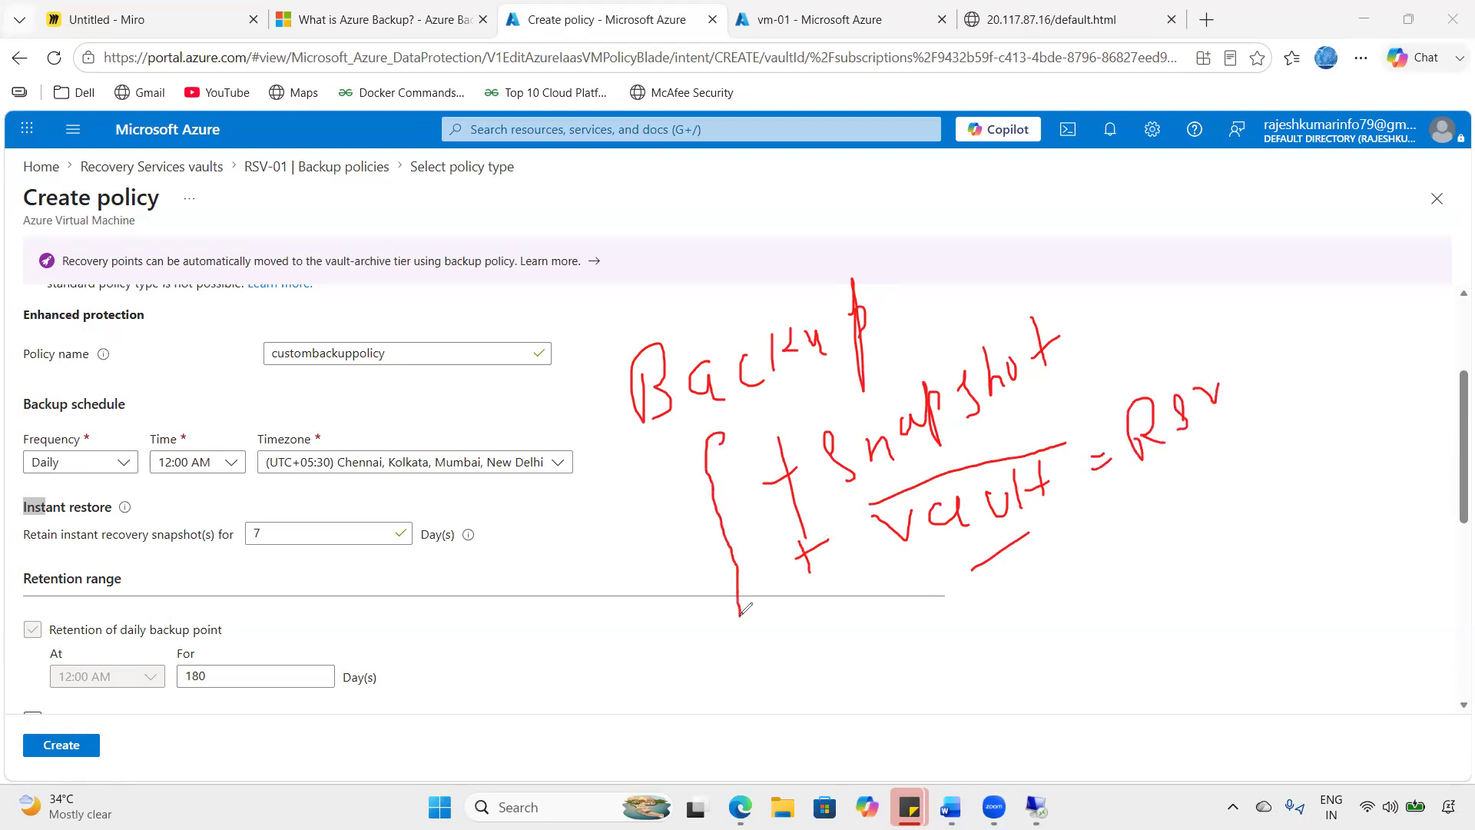
pyautogui.moveTo(558, 554)
pyautogui.mouseDown()
pyautogui.moveTo(589, 585)
pyautogui.moveTo(612, 554)
pyautogui.moveTo(701, 531)
pyautogui.moveTo(686, 533)
pyautogui.mouseUp()
pyautogui.moveTo(579, 642); pyautogui.dragTo(602, 639)
pyautogui.moveTo(577, 650)
pyautogui.mouseDown()
pyautogui.moveTo(666, 655)
pyautogui.moveTo(701, 636)
pyautogui.mouseUp()
pyautogui.click(668, 632)
pyautogui.moveTo(660, 677); pyautogui.dragTo(694, 656)
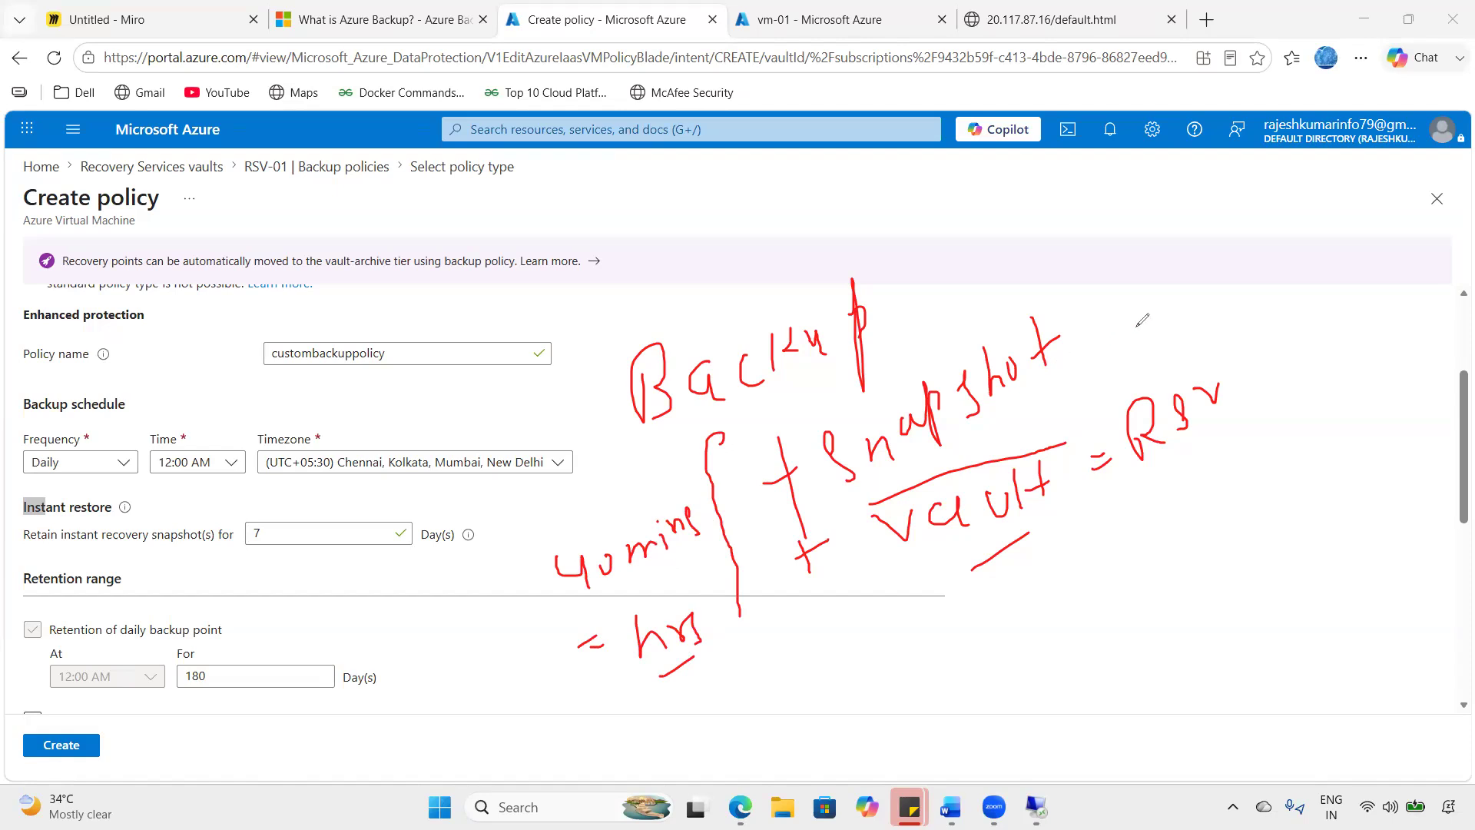
pyautogui.moveTo(570, 423); pyautogui.dragTo(639, 370)
pyautogui.moveTo(1098, 319); pyautogui.dragTo(1086, 331)
pyautogui.moveTo(613, 600)
pyautogui.mouseDown()
pyautogui.moveTo(703, 503)
pyautogui.moveTo(615, 504)
pyautogui.moveTo(487, 620)
pyautogui.mouseUp()
pyautogui.moveTo(396, 676)
pyautogui.mouseDown()
pyautogui.moveTo(452, 690)
pyautogui.moveTo(512, 646)
pyautogui.moveTo(545, 649)
pyautogui.moveTo(568, 621)
pyautogui.moveTo(555, 659)
pyautogui.mouseUp()
pyautogui.moveTo(507, 696); pyautogui.dragTo(565, 668)
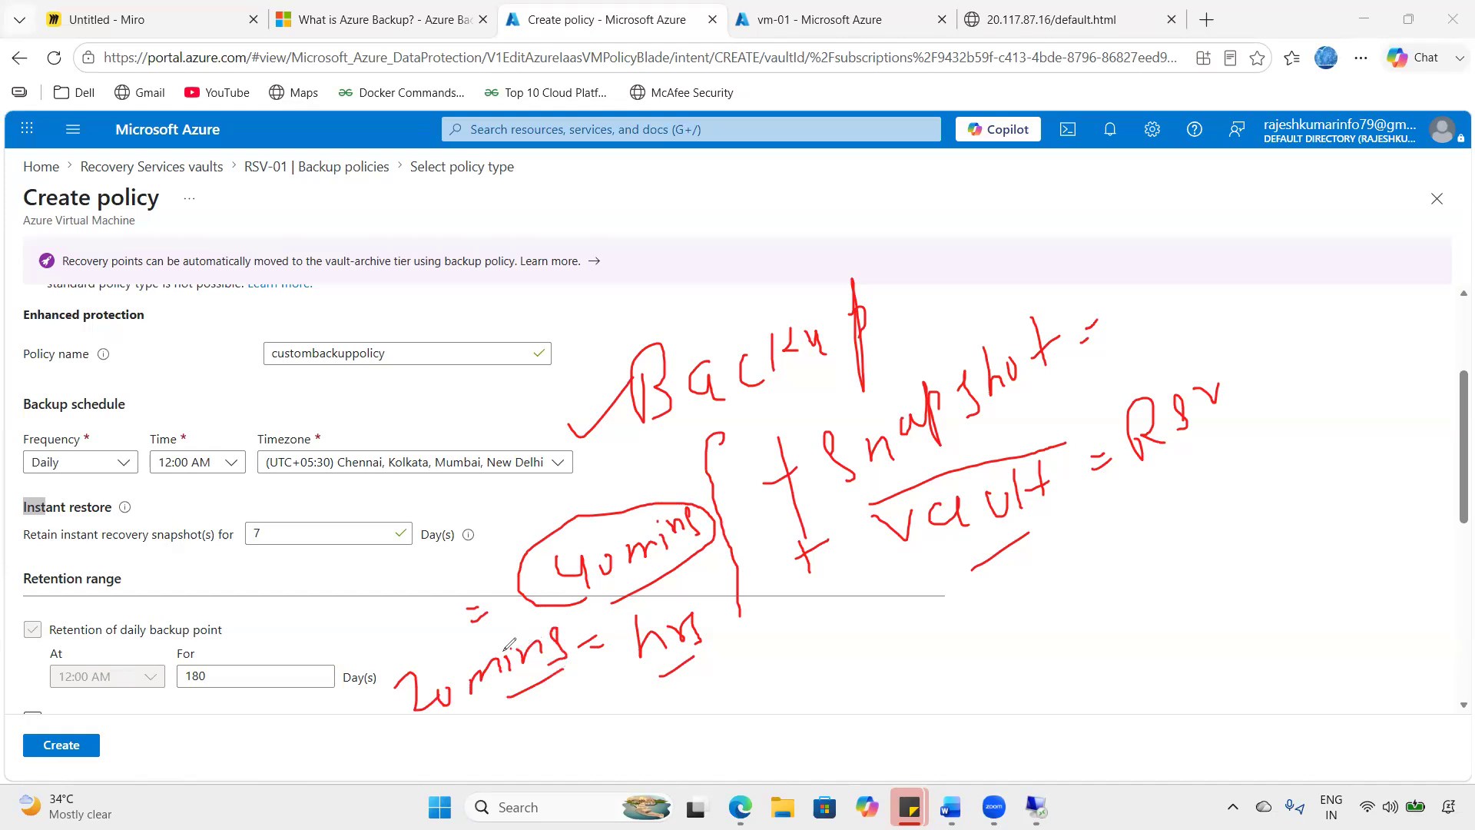
pyautogui.moveTo(529, 557); pyautogui.dragTo(681, 569)
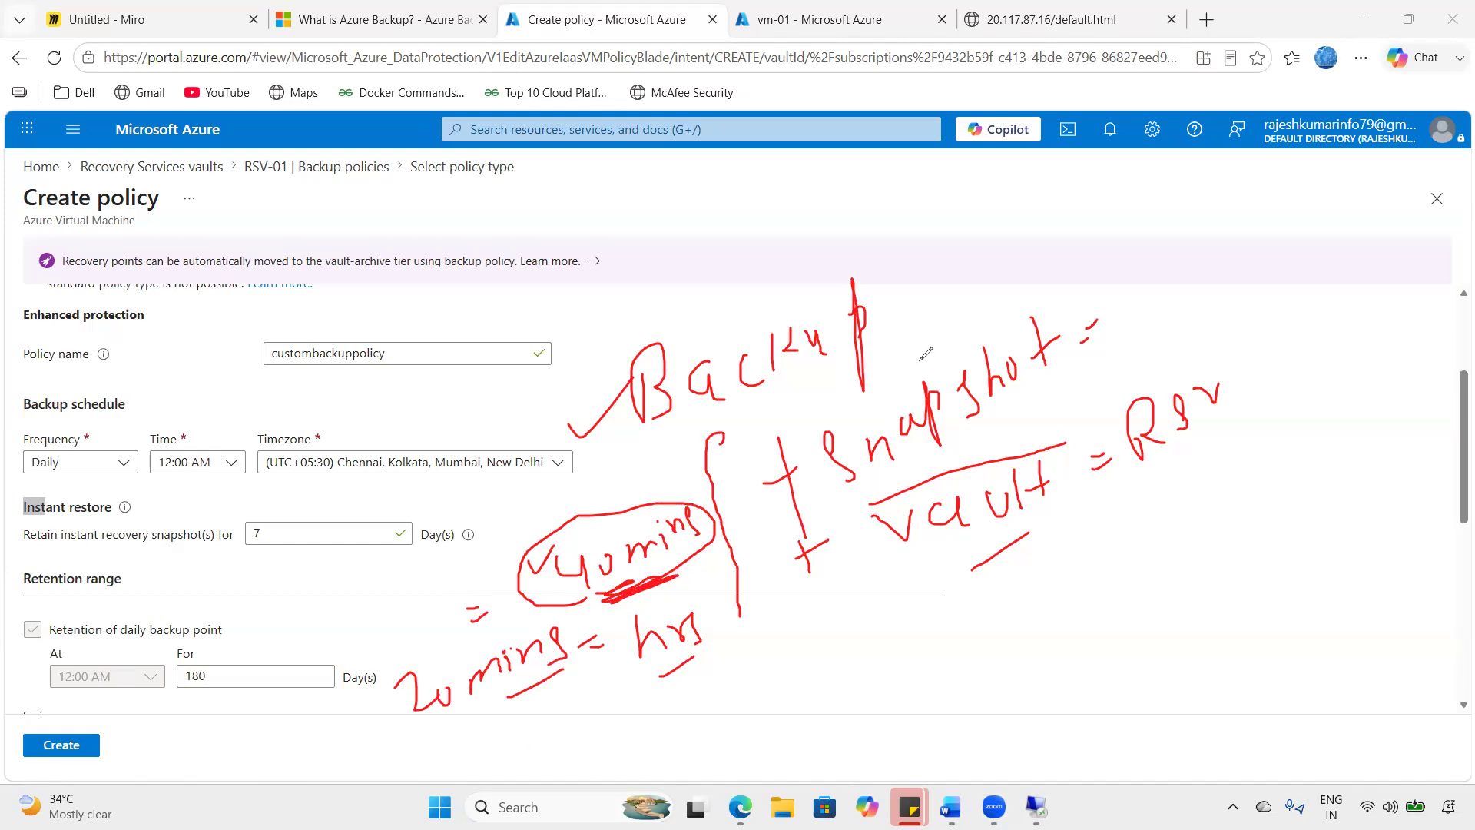
pyautogui.moveTo(761, 475)
pyautogui.mouseDown()
pyautogui.moveTo(831, 419)
pyautogui.moveTo(1114, 328)
pyautogui.moveTo(906, 361)
pyautogui.moveTo(826, 419)
pyautogui.mouseUp()
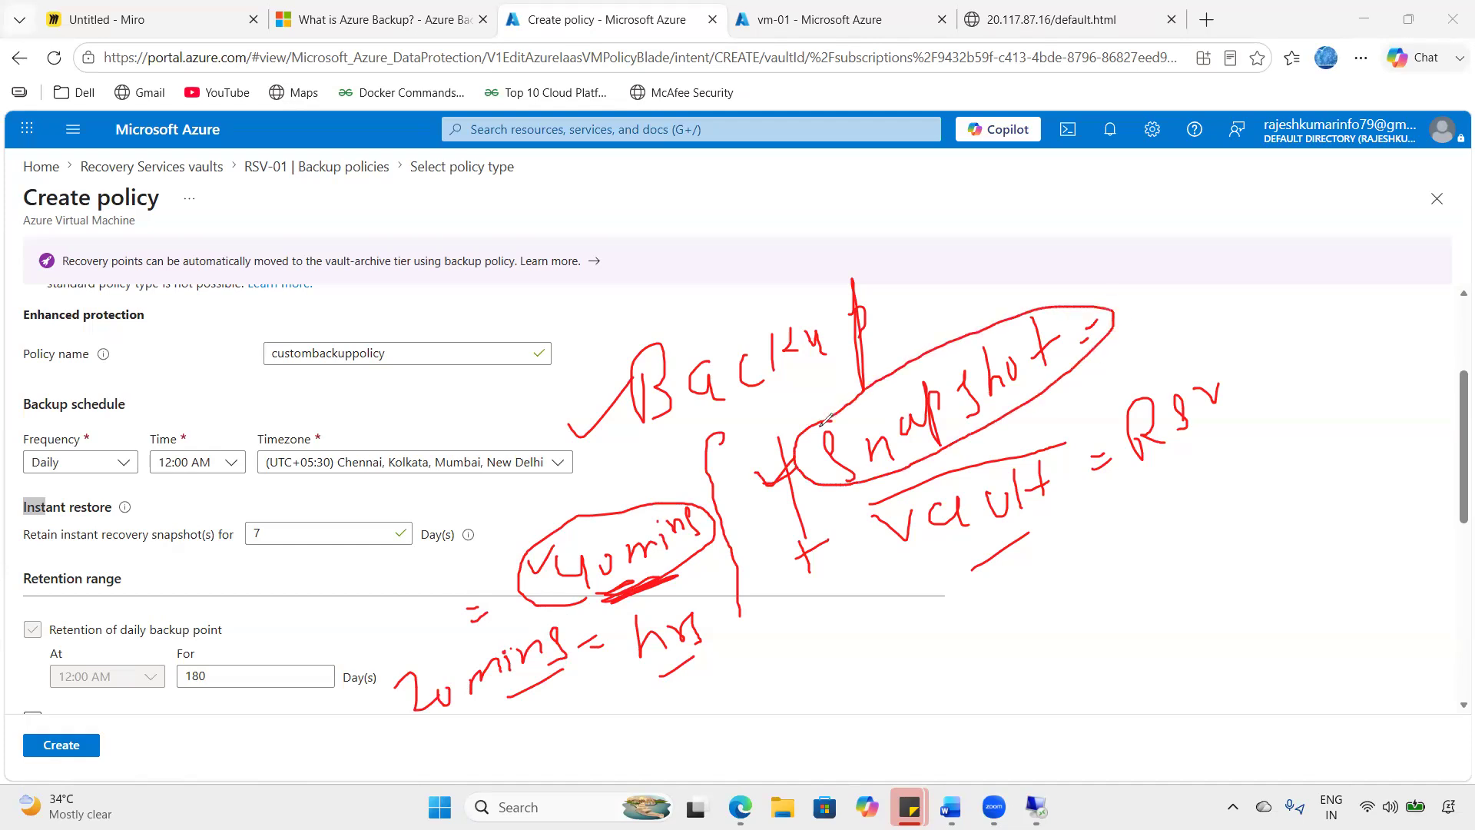
pyautogui.moveTo(1155, 293); pyautogui.dragTo(1173, 285)
pyautogui.moveTo(1154, 309); pyautogui.dragTo(1247, 271)
pyautogui.moveTo(1258, 273)
pyautogui.mouseDown()
pyautogui.moveTo(1261, 250)
pyautogui.moveTo(1284, 260)
pyautogui.moveTo(1269, 265)
pyautogui.mouseUp()
pyautogui.moveTo(1316, 249)
pyautogui.mouseDown()
pyautogui.moveTo(1329, 235)
pyautogui.moveTo(1346, 247)
pyautogui.moveTo(1336, 231)
pyautogui.moveTo(1375, 244)
pyautogui.mouseUp()
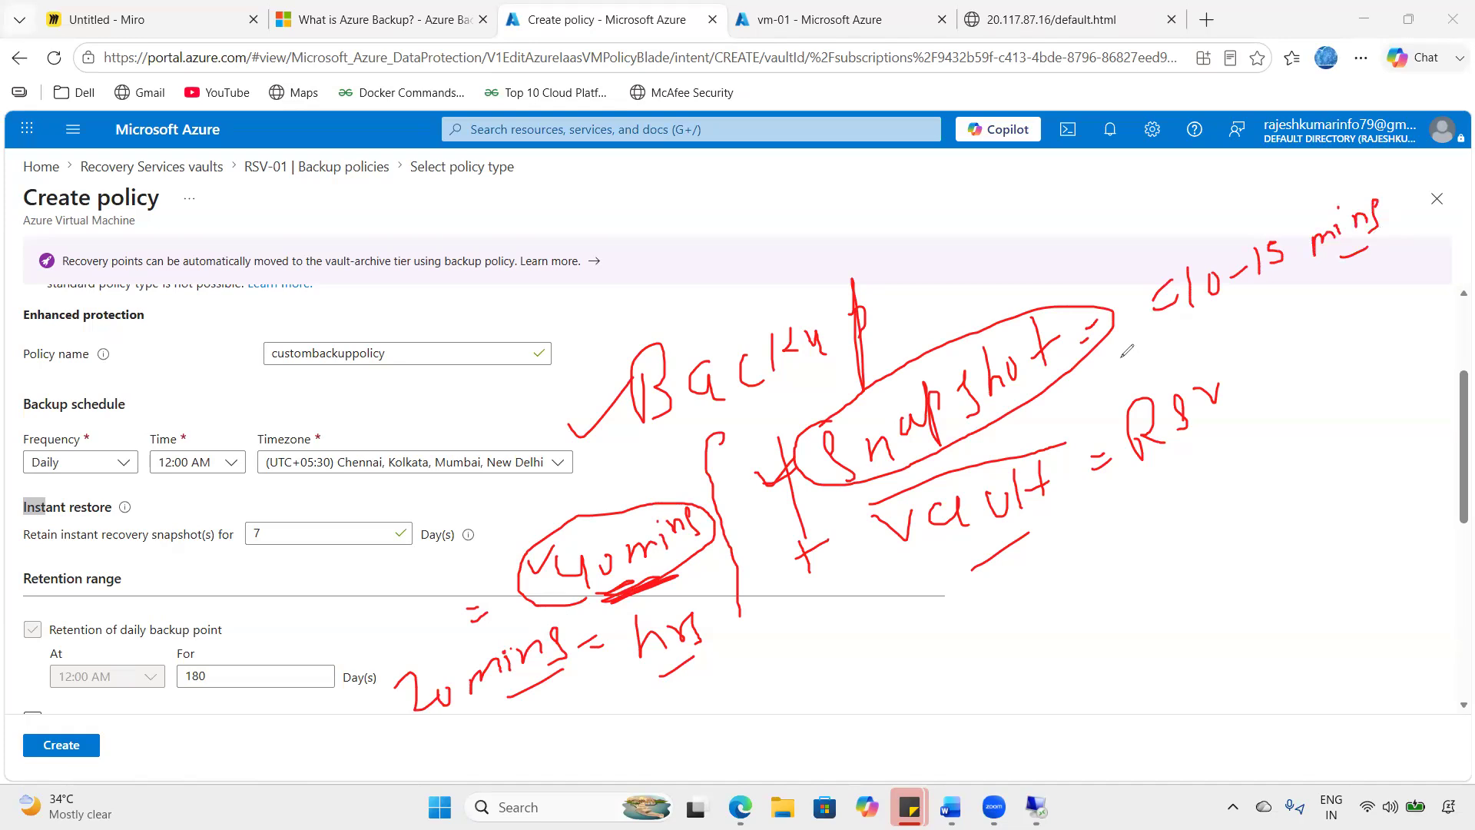
pyautogui.moveTo(1073, 347); pyautogui.dragTo(1128, 292)
pyautogui.moveTo(421, 745); pyautogui.dragTo(497, 724)
pyautogui.moveTo(573, 585)
pyautogui.mouseDown()
pyautogui.moveTo(713, 530)
pyautogui.moveTo(662, 496)
pyautogui.moveTo(564, 588)
pyautogui.mouseUp()
pyautogui.moveTo(1144, 330)
pyautogui.mouseDown()
pyautogui.moveTo(1287, 355)
pyautogui.moveTo(1183, 441)
pyautogui.mouseUp()
pyautogui.moveTo(836, 502); pyautogui.dragTo(905, 462)
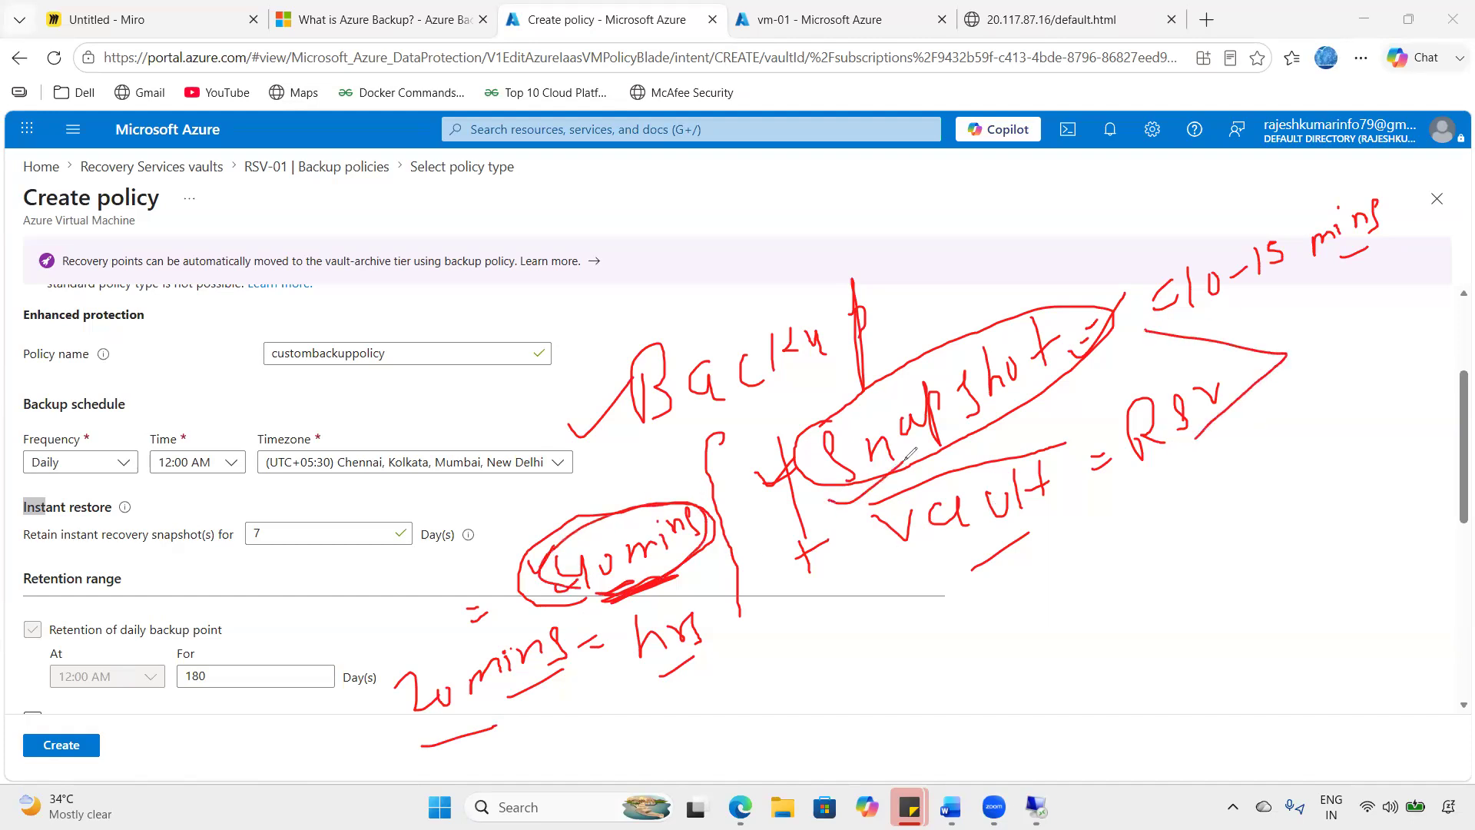
pyautogui.moveTo(885, 517)
pyautogui.mouseDown()
pyautogui.moveTo(903, 532)
pyautogui.moveTo(947, 487)
pyautogui.mouseUp()
pyautogui.click(443, 720)
pyautogui.moveTo(567, 659)
pyautogui.mouseDown()
pyautogui.moveTo(486, 631)
pyautogui.moveTo(441, 721)
pyautogui.mouseUp()
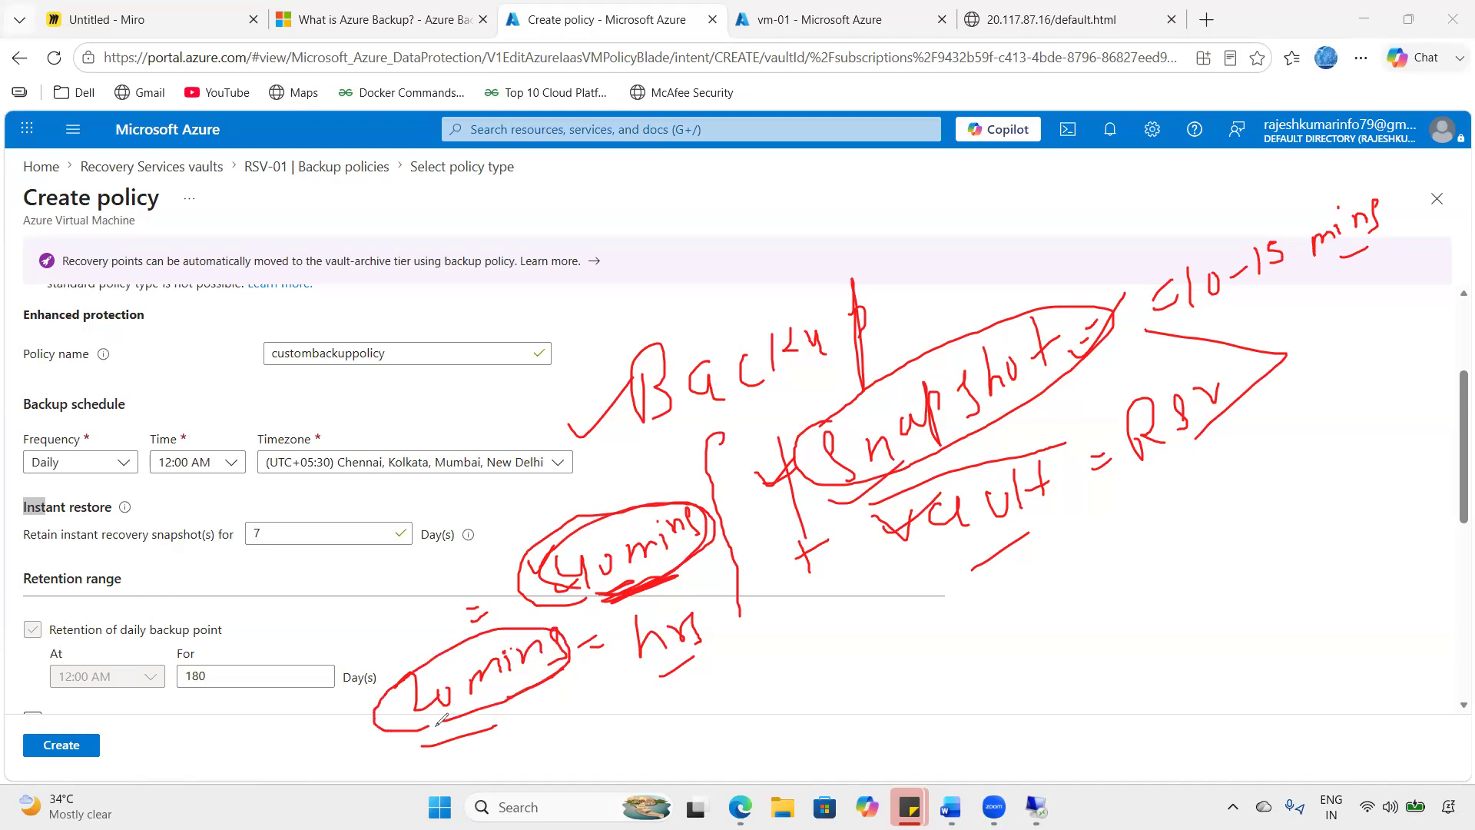
pyautogui.moveTo(833, 616); pyautogui.dragTo(896, 576)
pyautogui.moveTo(1086, 307)
pyautogui.mouseDown()
pyautogui.moveTo(1126, 271)
pyautogui.moveTo(1122, 310)
pyautogui.mouseUp()
pyautogui.moveTo(1226, 321)
pyautogui.mouseDown()
pyautogui.moveTo(1407, 211)
pyautogui.moveTo(1340, 172)
pyautogui.mouseUp()
pyautogui.moveTo(1124, 299); pyautogui.dragTo(1144, 330)
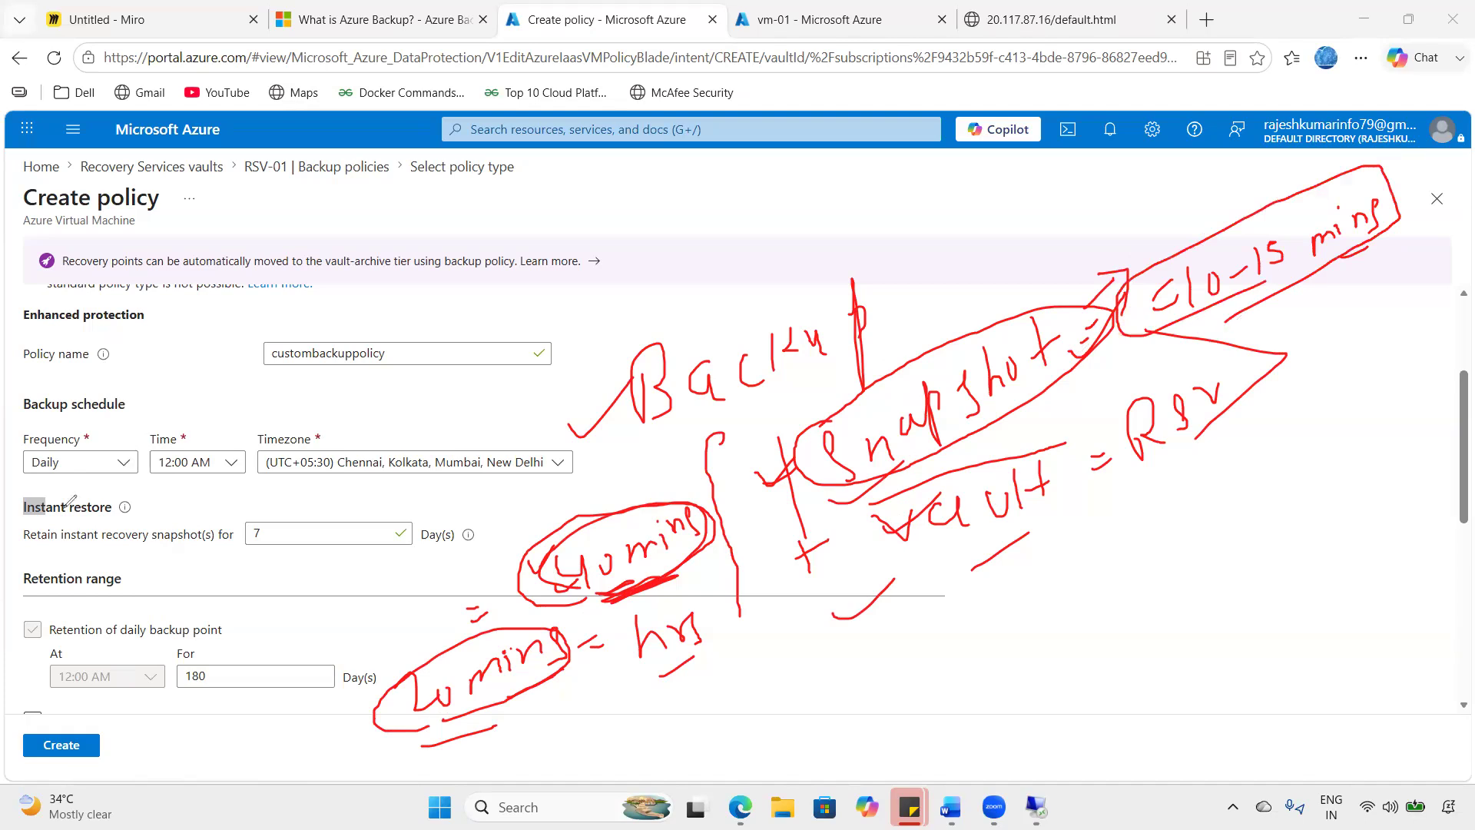
pyautogui.moveTo(266, 523)
pyautogui.mouseDown()
pyautogui.moveTo(305, 525)
pyautogui.moveTo(240, 515)
pyautogui.mouseUp()
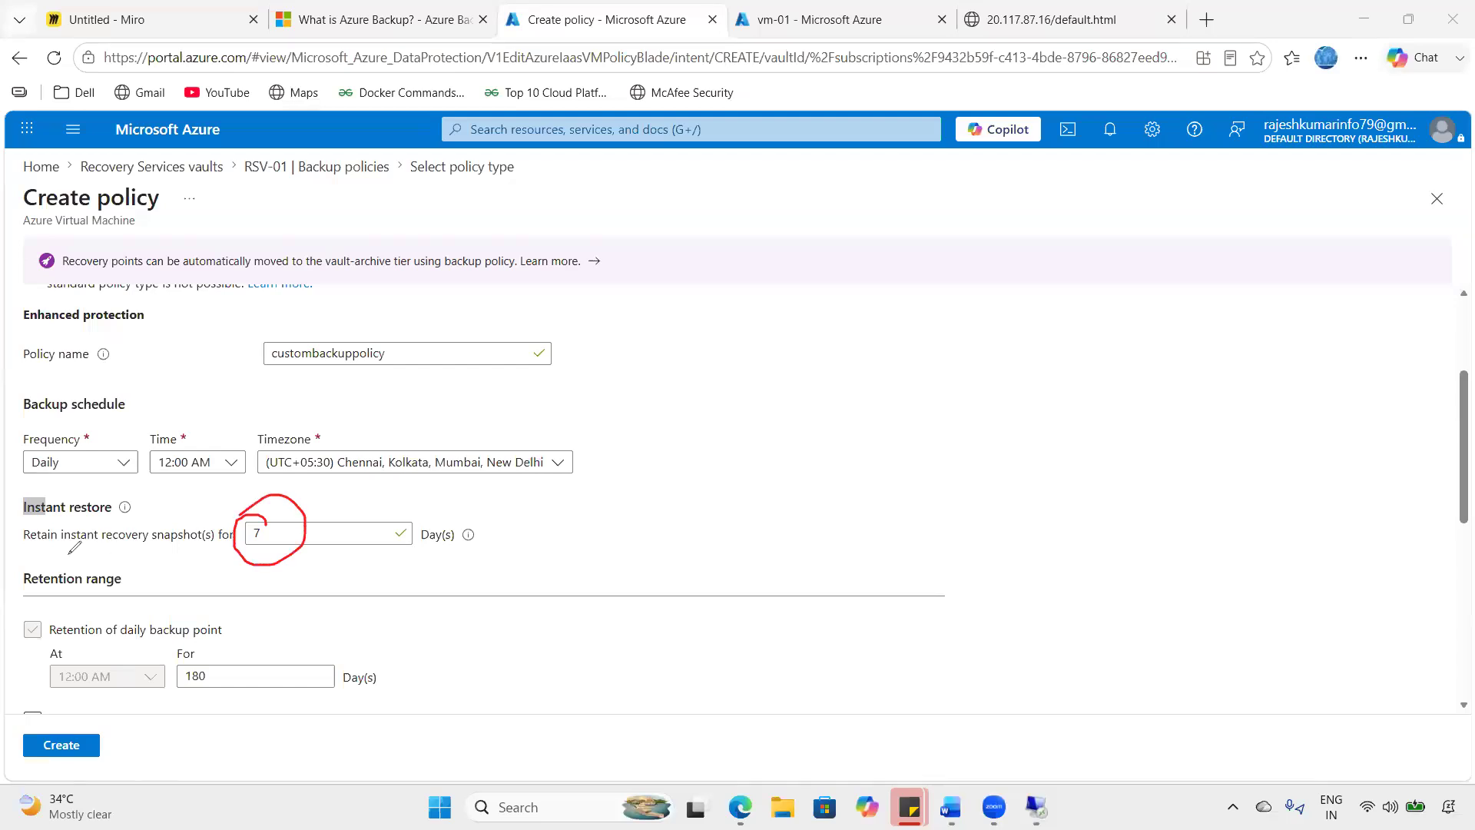
pyautogui.press('Escape')
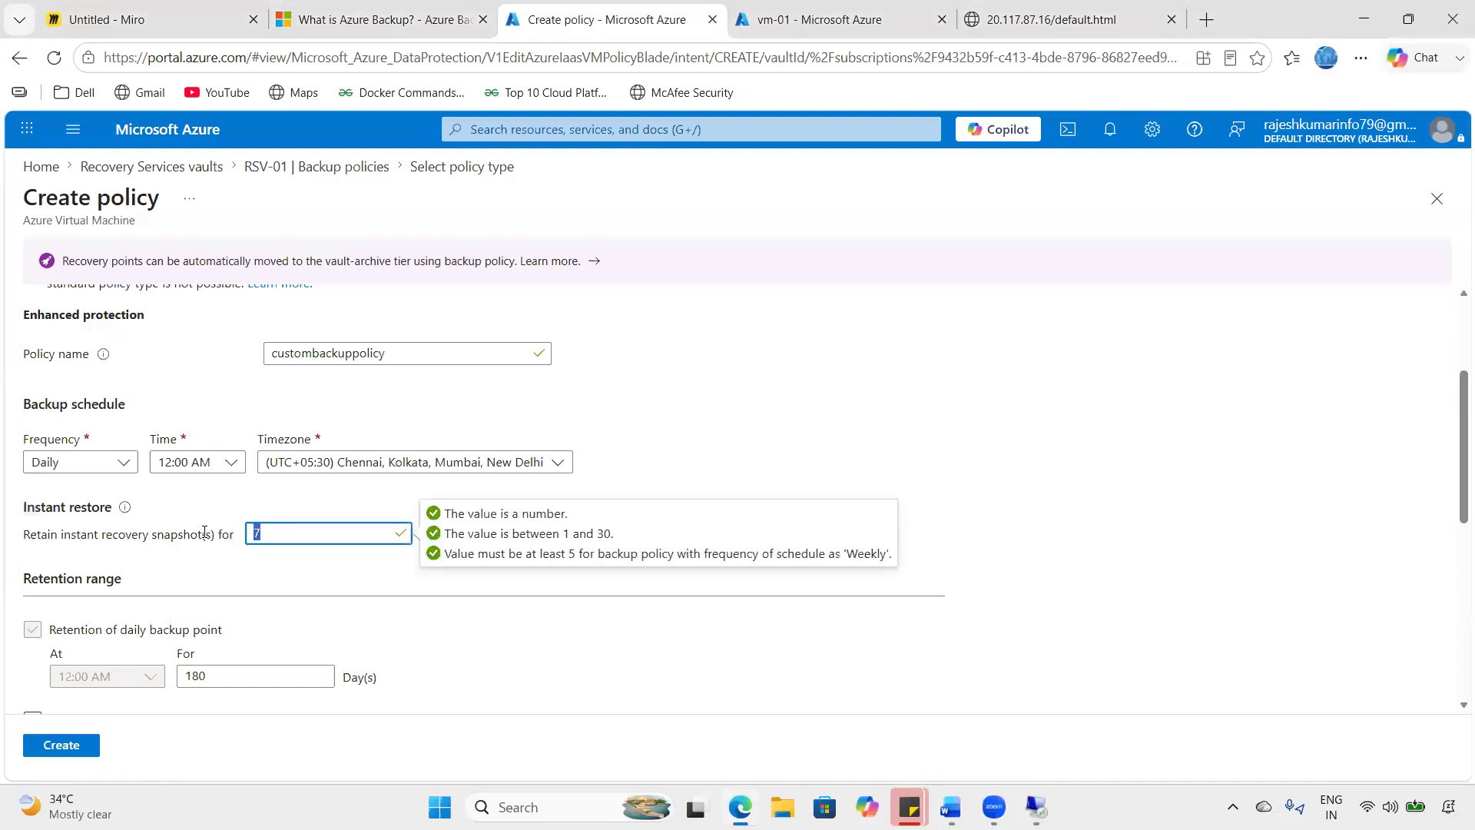
# - Set the policy's instant recovery snapshot retention to 2 days
pyautogui.click(619, 533)
pyautogui.click(302, 532)
pyautogui.click(601, 534)
pyautogui.click(357, 540)
pyautogui.click(228, 536)
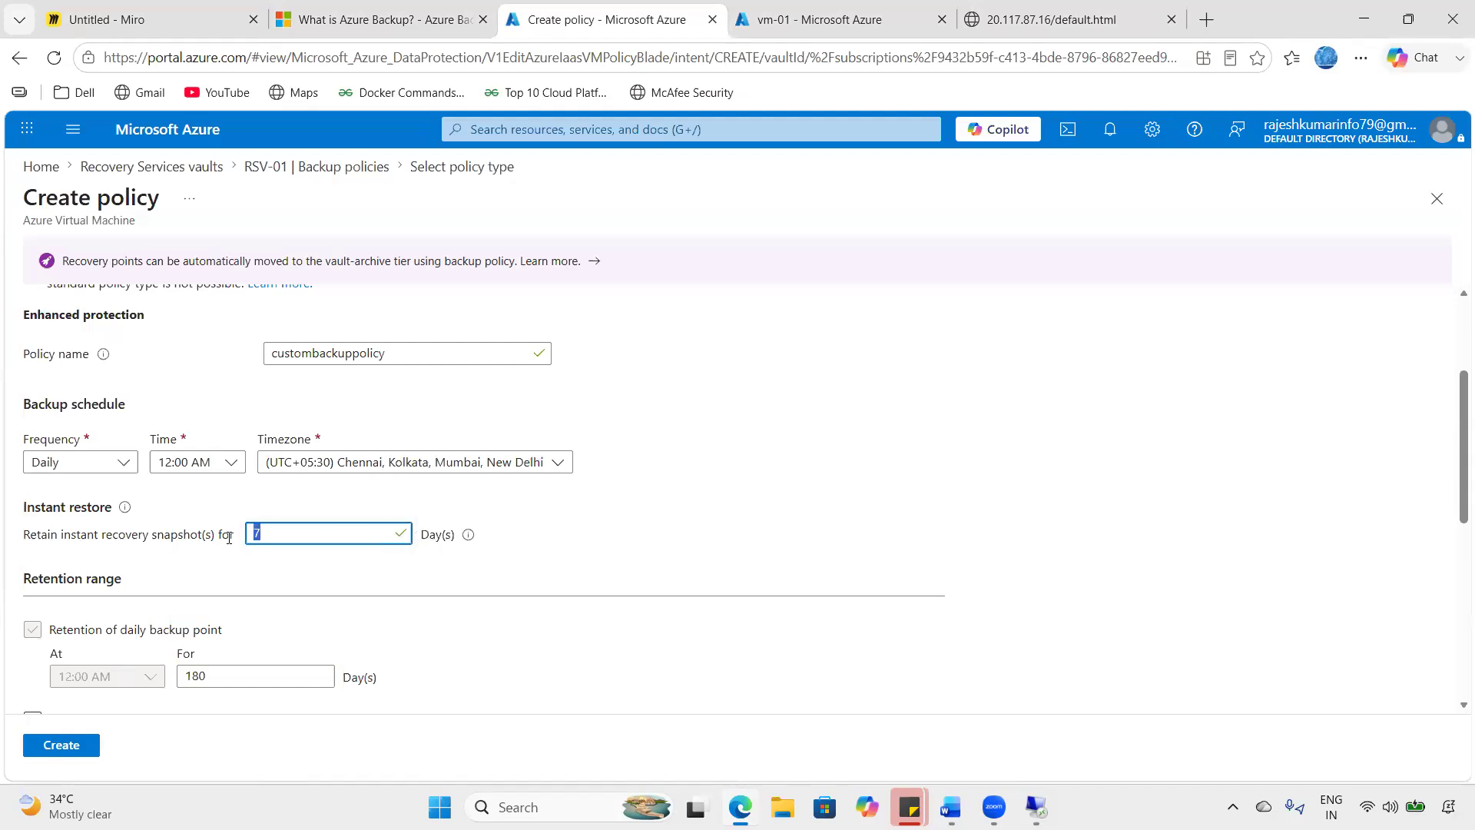
pyautogui.write('2')
pyautogui.doubleClick(280, 533)
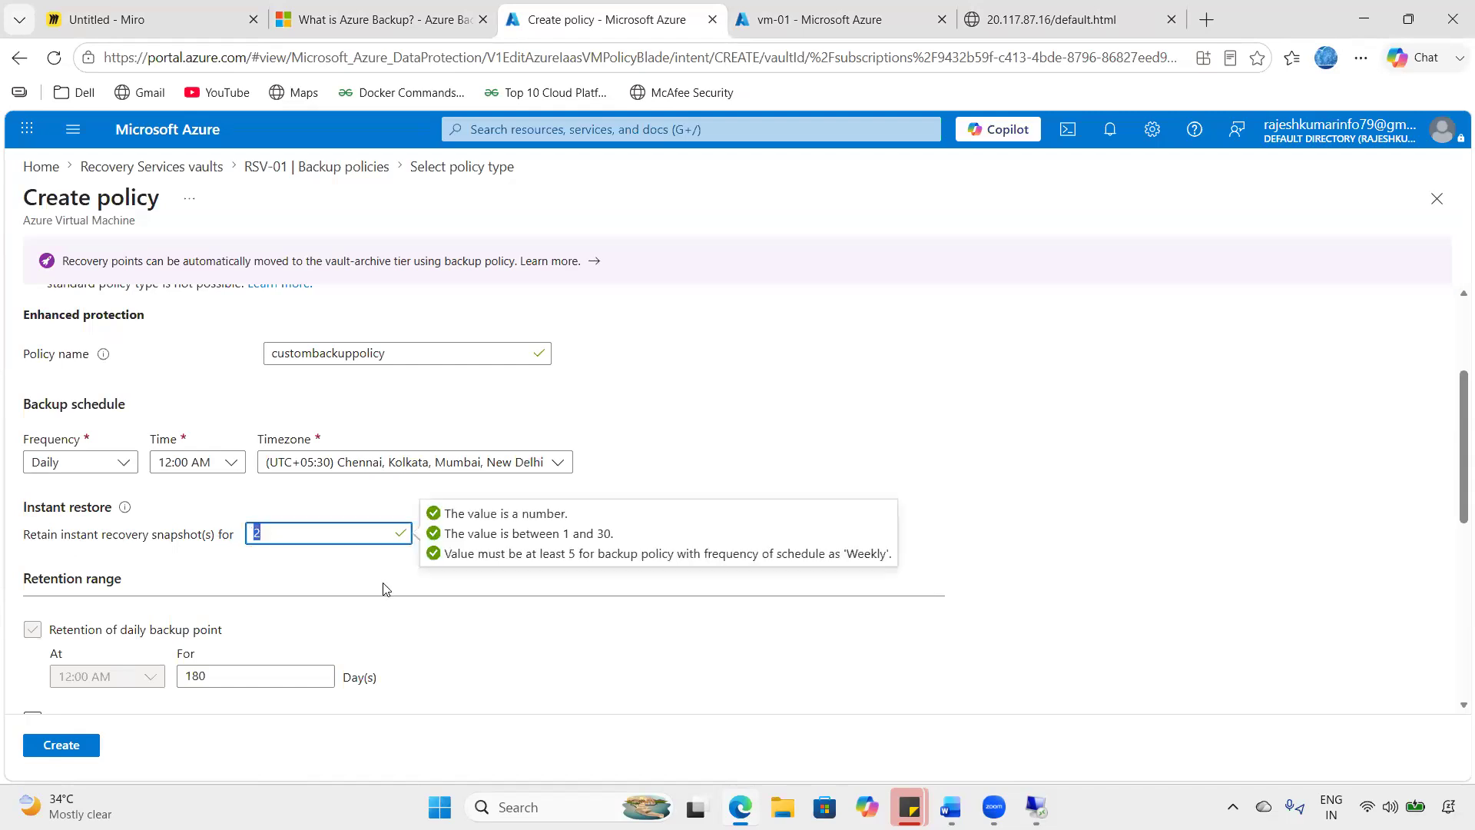
pyautogui.click(486, 630)
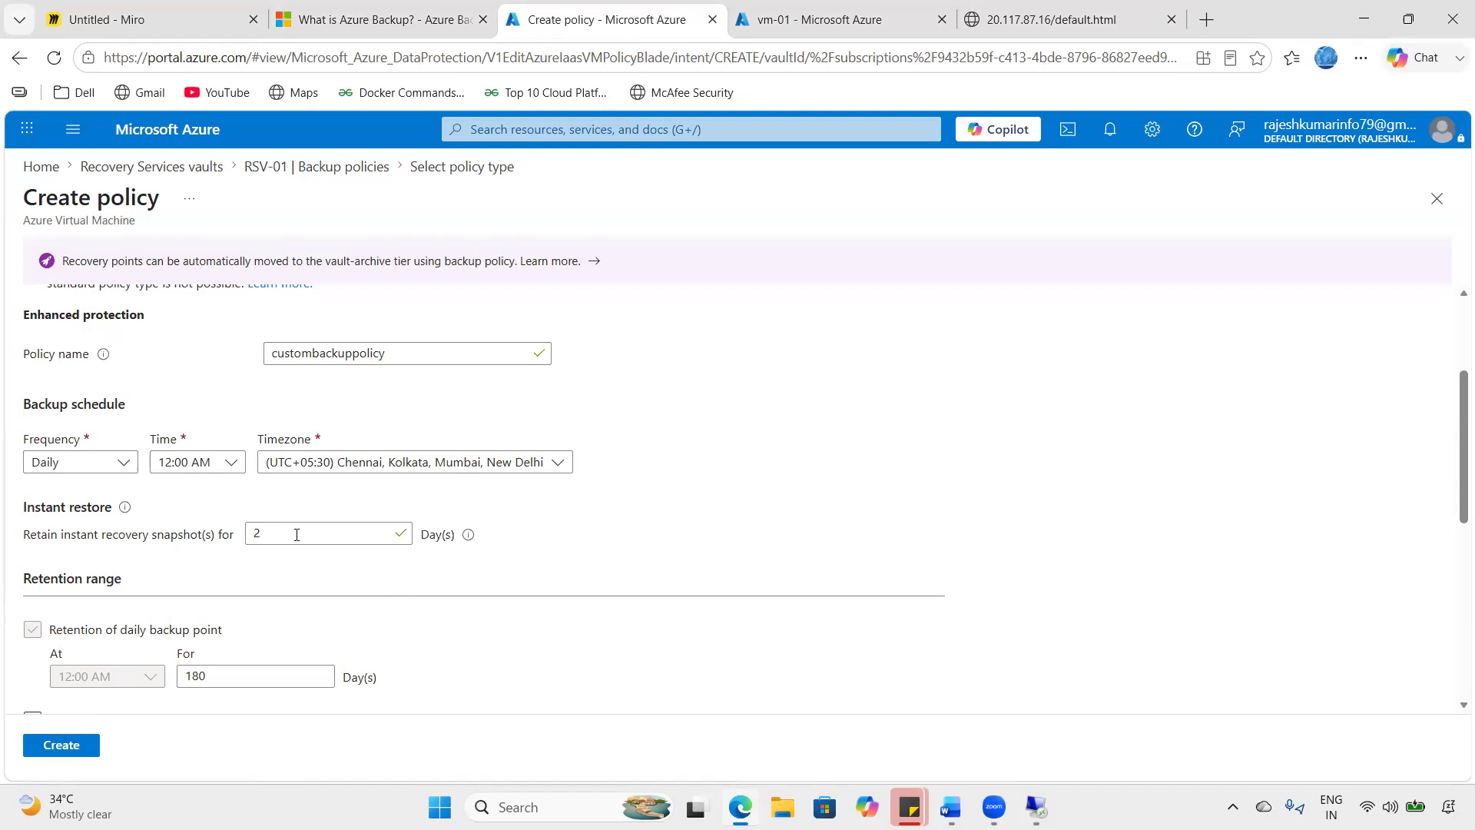
# - Review the instant restore setting and the daily, weekly, monthly and yearly options of the policy's retention range
pyautogui.doubleClick(267, 544)
pyautogui.click(552, 537)
pyautogui.moveTo(290, 529); pyautogui.dragTo(222, 532)
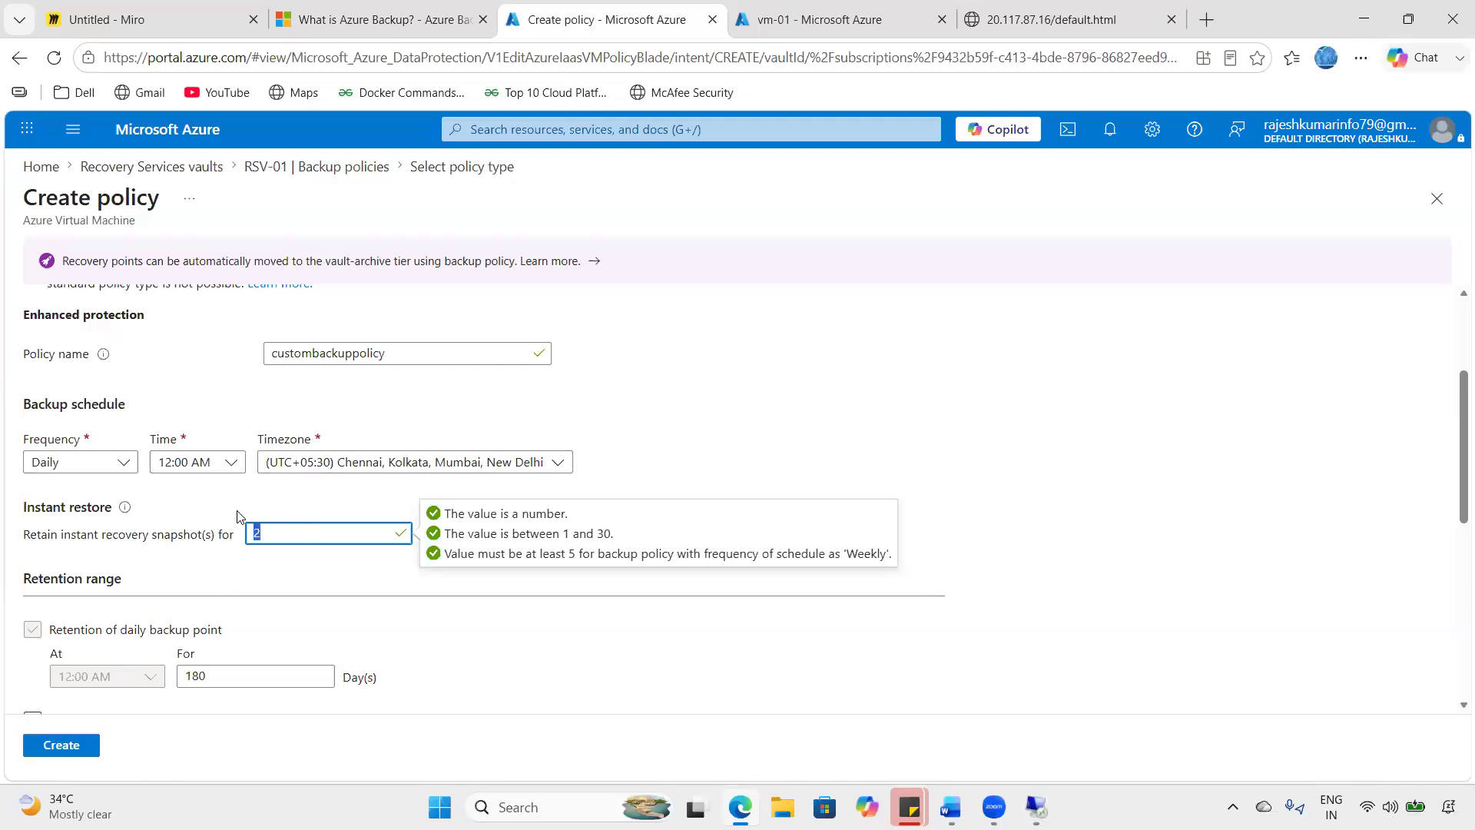
pyautogui.moveTo(40, 576); pyautogui.dragTo(198, 594)
pyautogui.moveTo(220, 674); pyautogui.dragTo(166, 671)
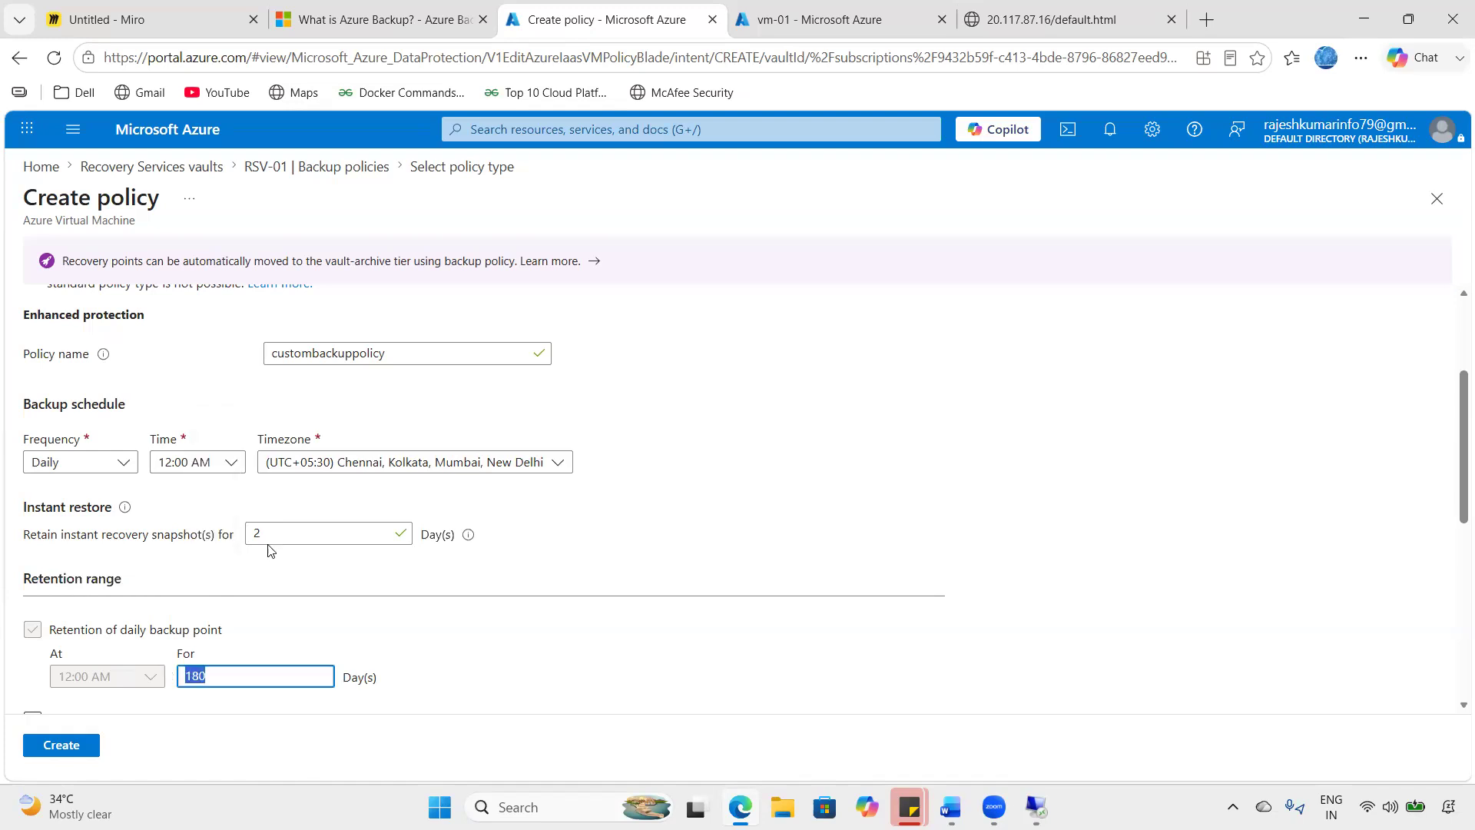
pyautogui.moveTo(267, 538); pyautogui.dragTo(236, 537)
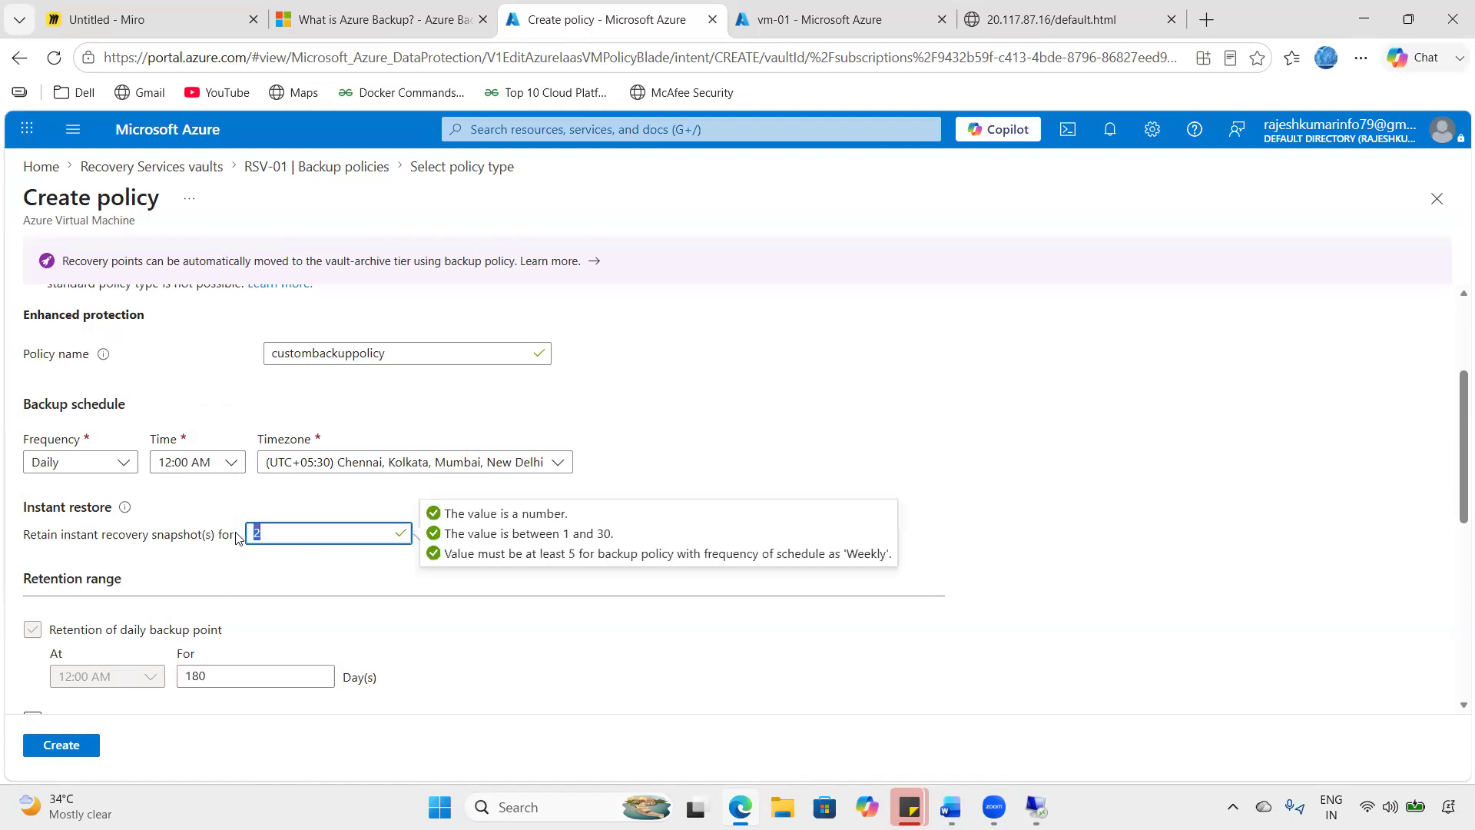
pyautogui.click(286, 569)
pyautogui.scroll(-1, 270, 606)
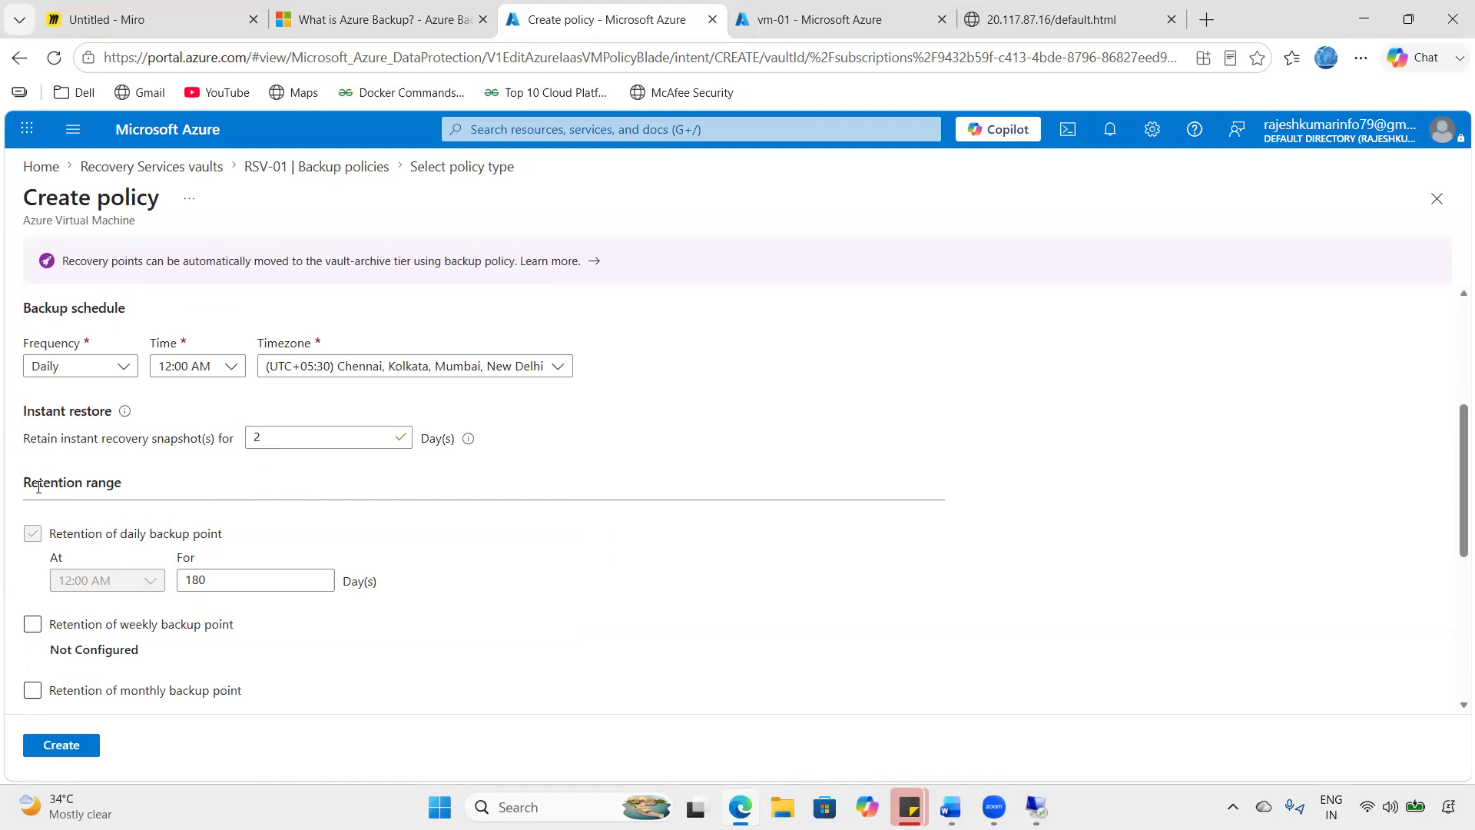
pyautogui.moveTo(38, 486); pyautogui.dragTo(199, 484)
pyautogui.click(250, 383)
pyautogui.moveTo(20, 475); pyautogui.dragTo(142, 503)
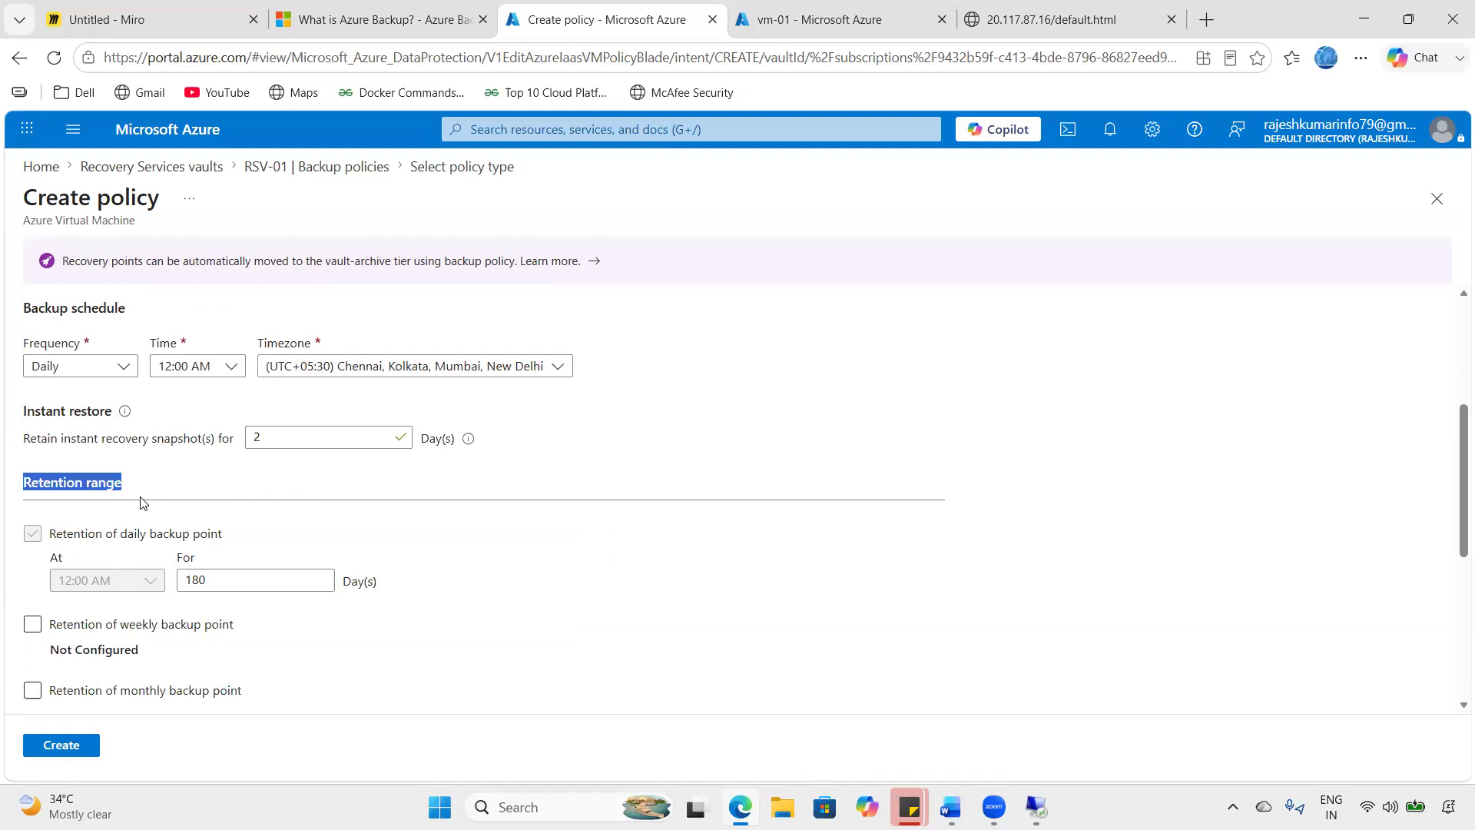
pyautogui.scroll(-1, 115, 530)
pyautogui.click(79, 533)
pyautogui.click(80, 533)
pyautogui.click(76, 592)
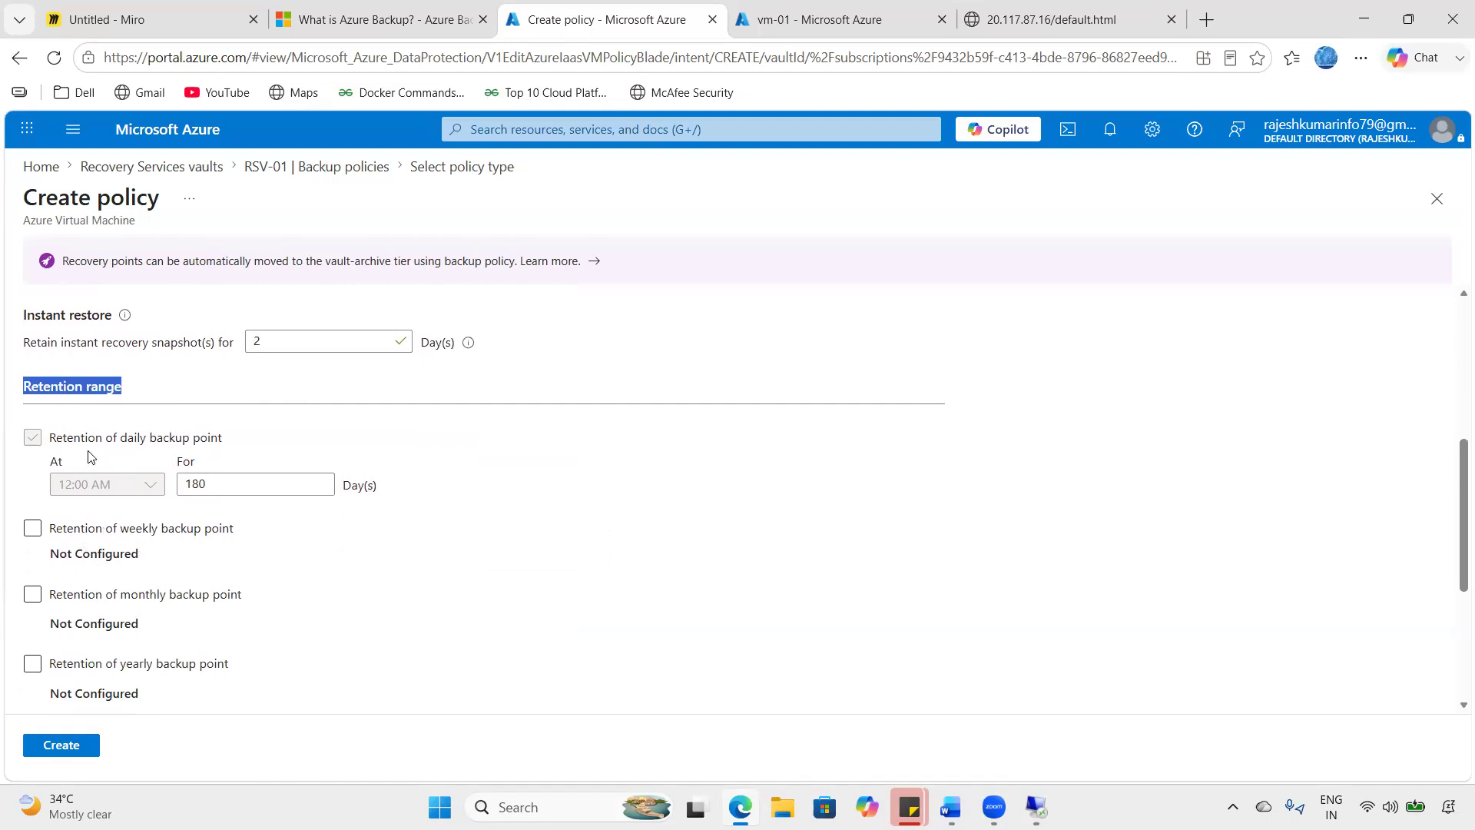
# - Set the retention of the daily backup point to 30 days
pyautogui.click(201, 483)
pyautogui.moveTo(183, 485); pyautogui.dragTo(367, 501)
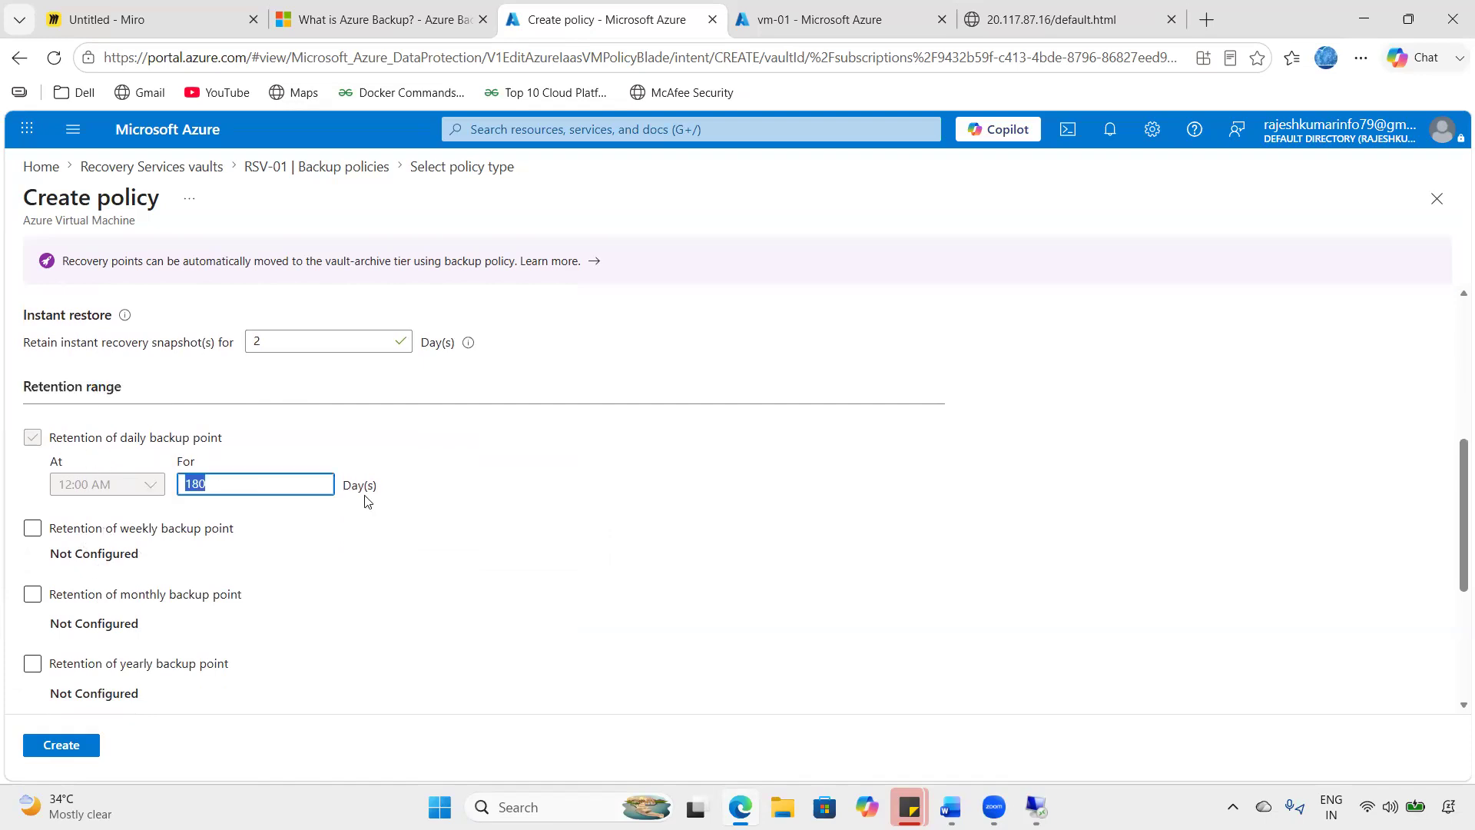
pyautogui.write('3')
pyautogui.click(476, 530)
pyautogui.moveTo(181, 480); pyautogui.dragTo(559, 565)
pyautogui.click(553, 564)
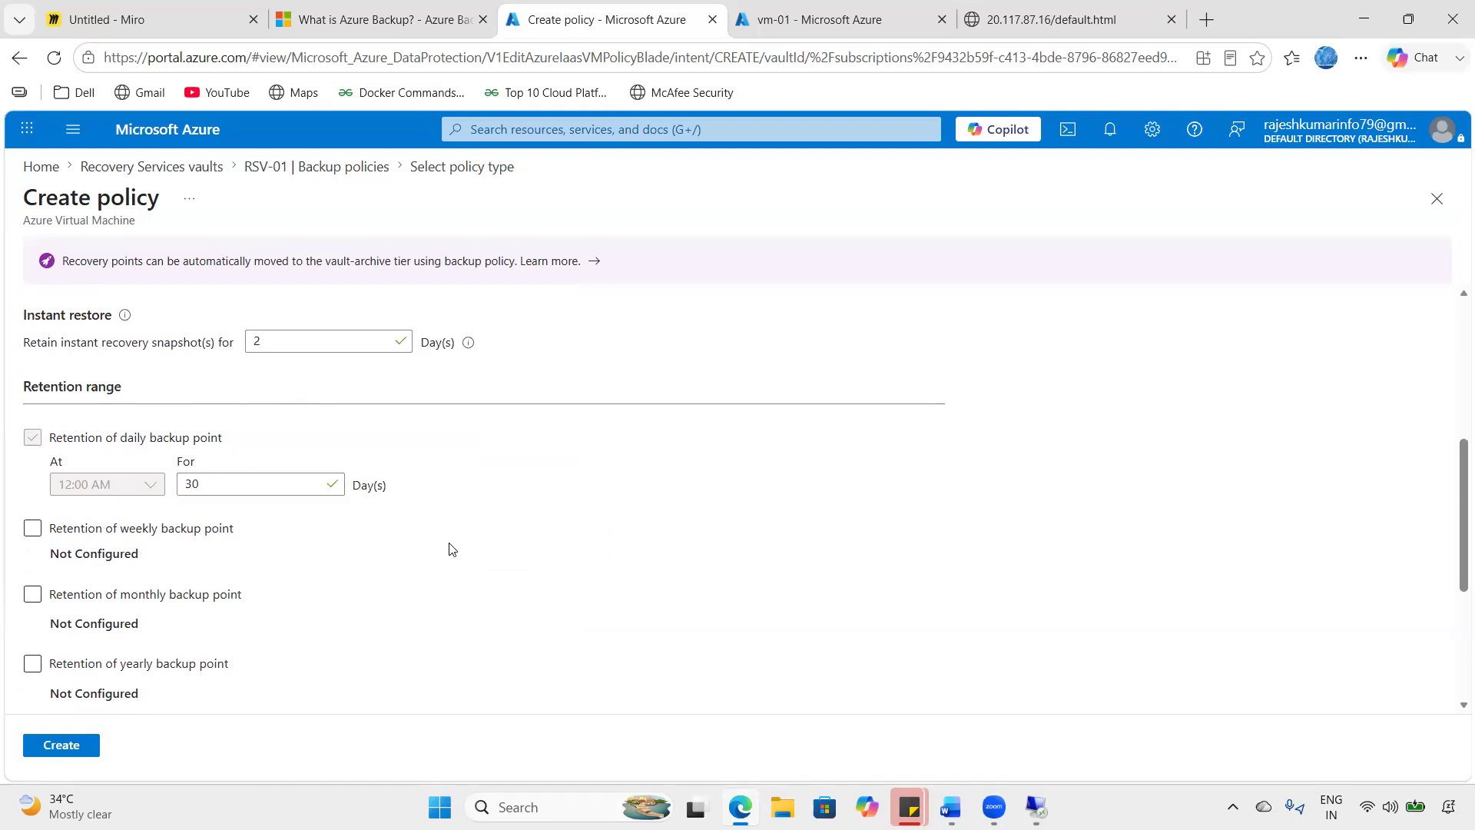
# - Check the backup schedule, instant restore and daily backup point retention configured for custombackuppolicy
pyautogui.scroll(5, 345, 584)
pyautogui.scroll(-1, 192, 621)
pyautogui.scroll(-1, 192, 620)
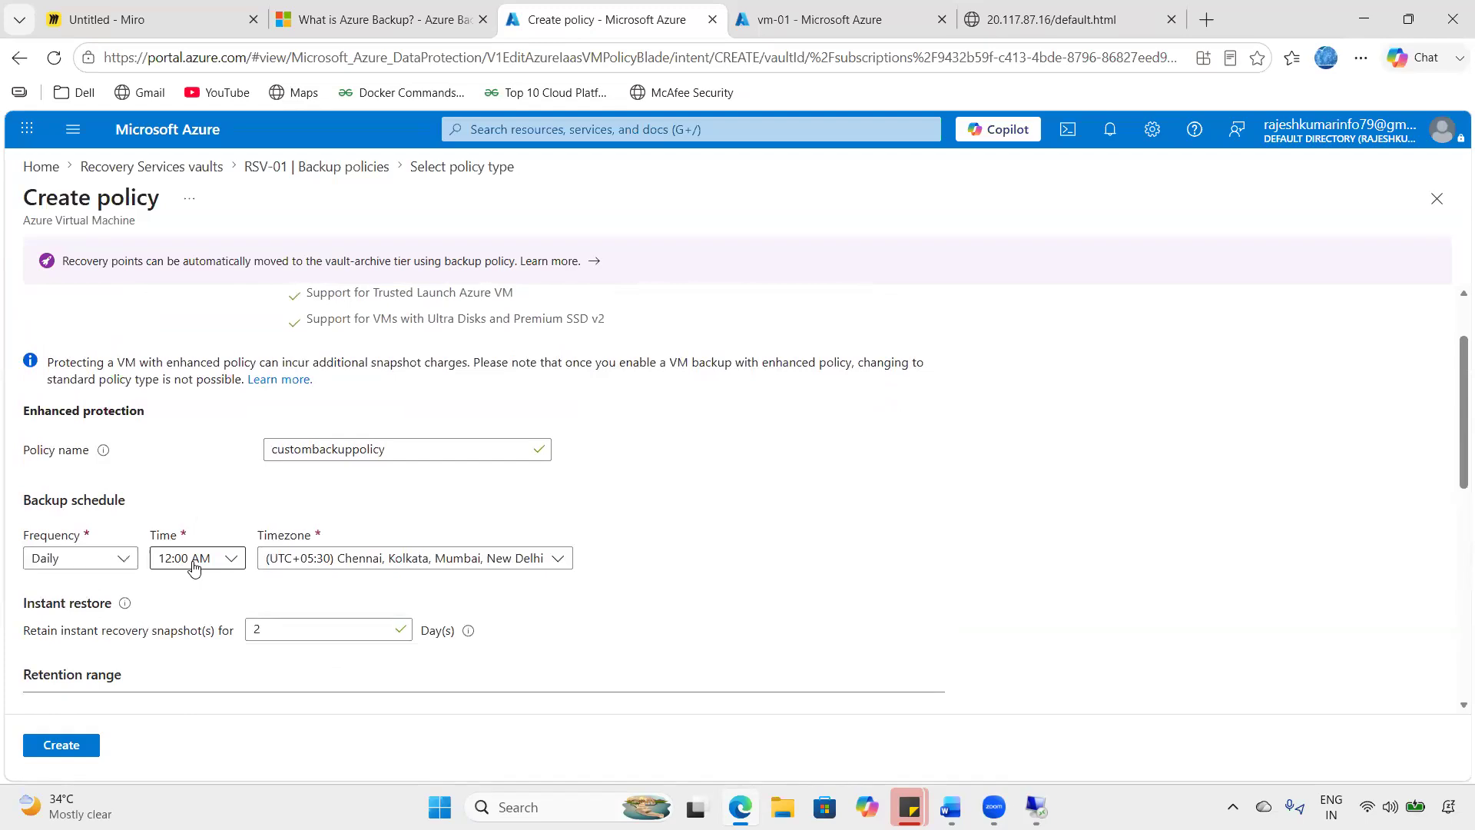
pyautogui.scroll(-4, 194, 572)
pyautogui.click(179, 485)
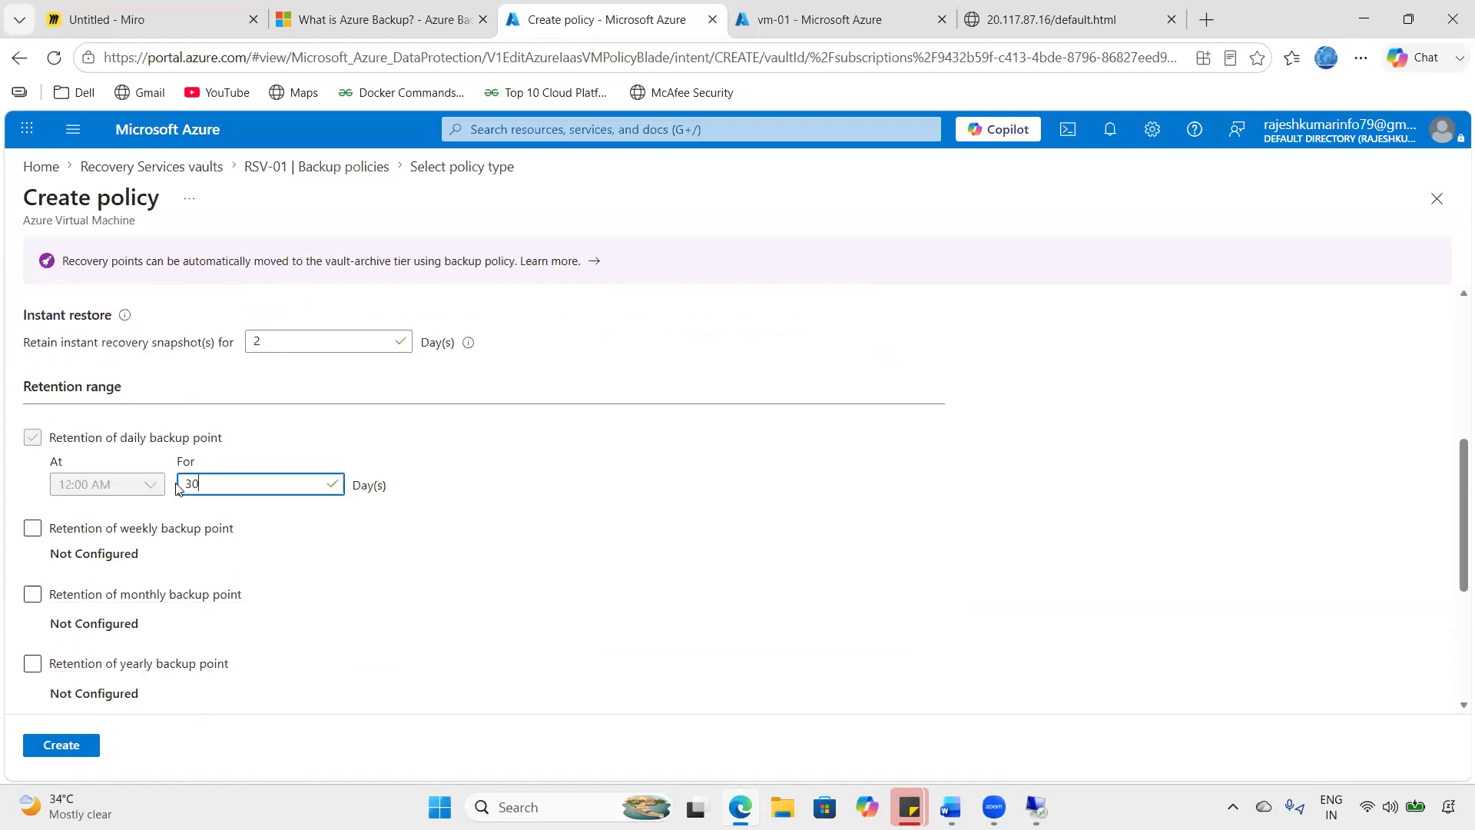
pyautogui.click(438, 623)
pyautogui.click(243, 490)
pyautogui.moveTo(243, 490); pyautogui.dragTo(181, 490)
pyautogui.click(490, 599)
pyautogui.moveTo(239, 501); pyautogui.dragTo(146, 467)
pyautogui.click(430, 564)
pyautogui.click(415, 601)
pyautogui.moveTo(240, 486); pyautogui.dragTo(161, 482)
pyautogui.moveTo(20, 377); pyautogui.dragTo(170, 391)
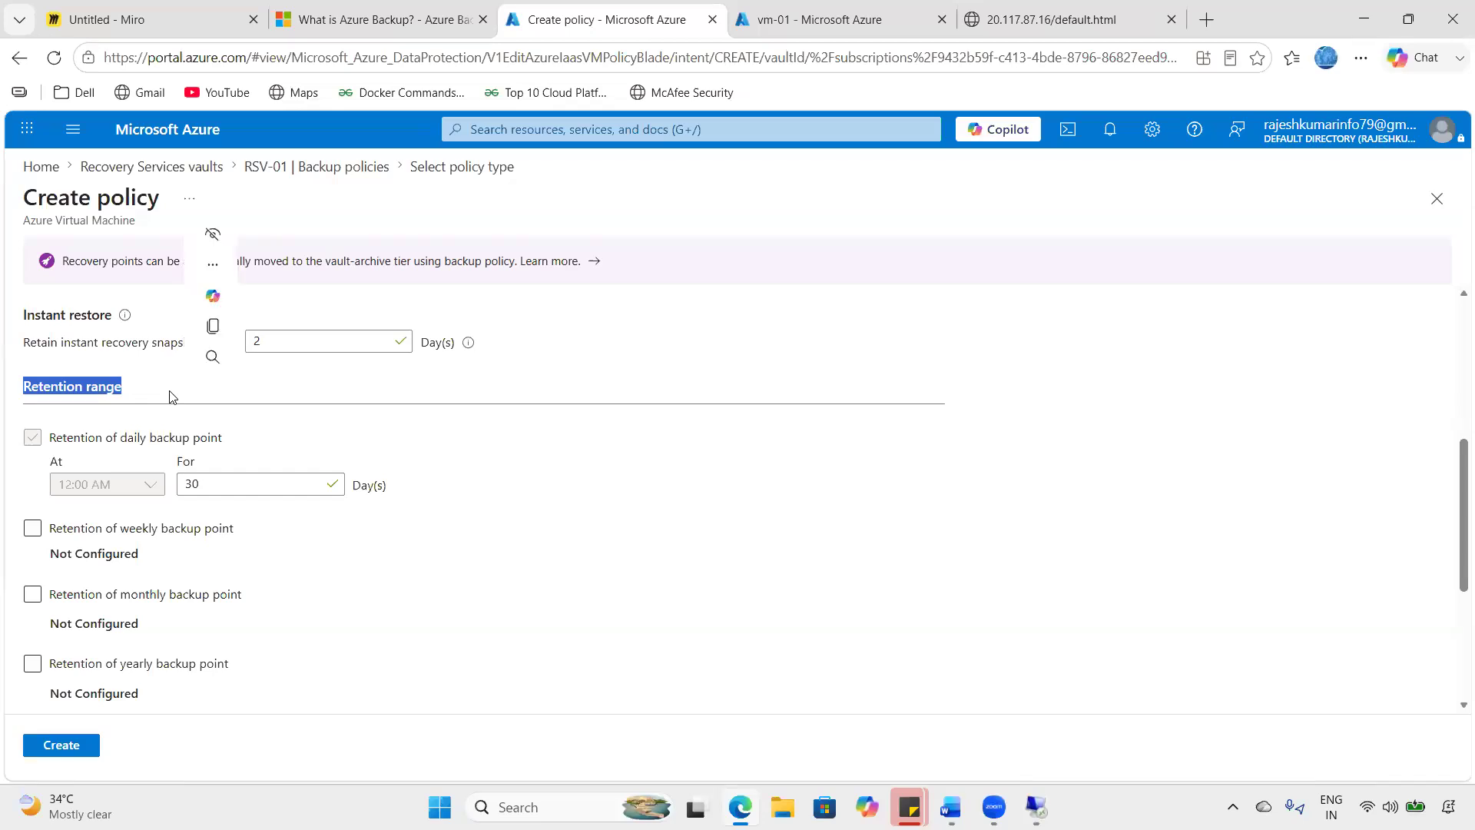
pyautogui.click(326, 562)
pyautogui.moveTo(202, 486); pyautogui.dragTo(164, 482)
pyautogui.click(393, 588)
# - Check the tiering and consistency options of custombackuppolicy and create the policy
pyautogui.scroll(-4, 255, 658)
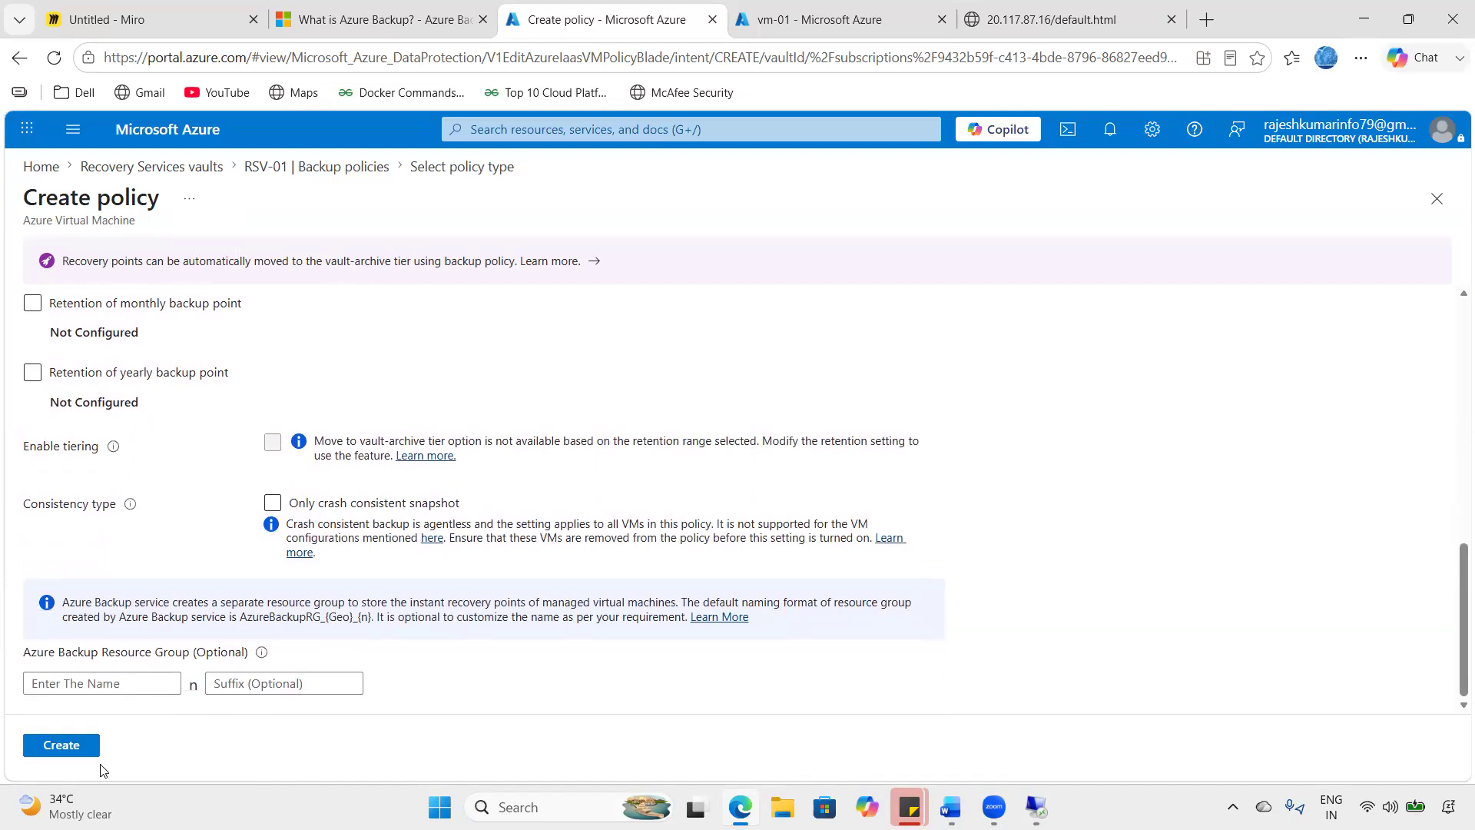
pyautogui.click(367, 507)
pyautogui.scroll(1, 243, 668)
pyautogui.scroll(-1, 115, 695)
pyautogui.click(62, 745)
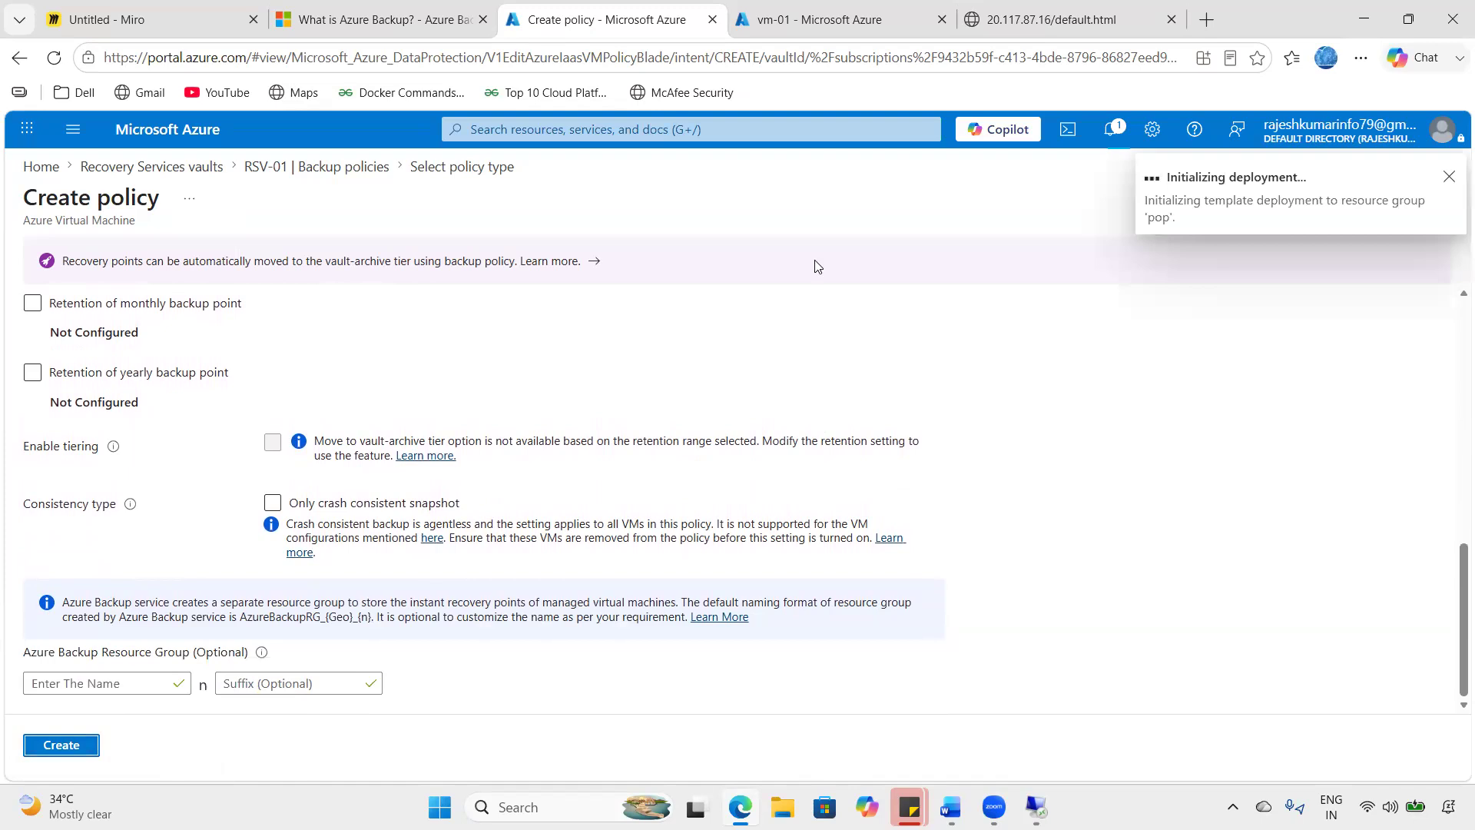
pyautogui.scroll(6, 309, 451)
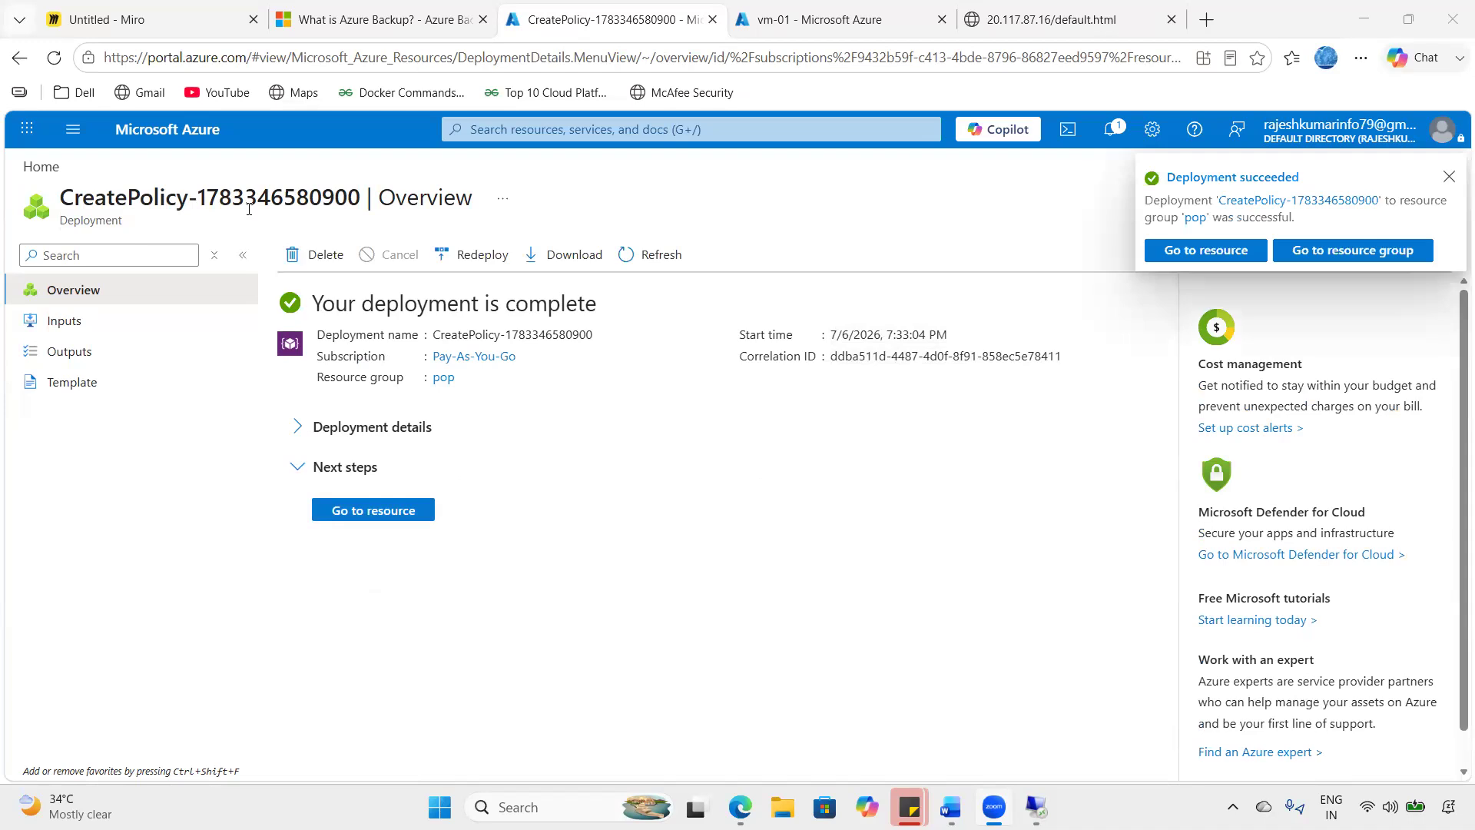
# - Open the list of backup policies of the Recovery Services vault RSV-01
pyautogui.click(41, 166)
pyautogui.click(371, 242)
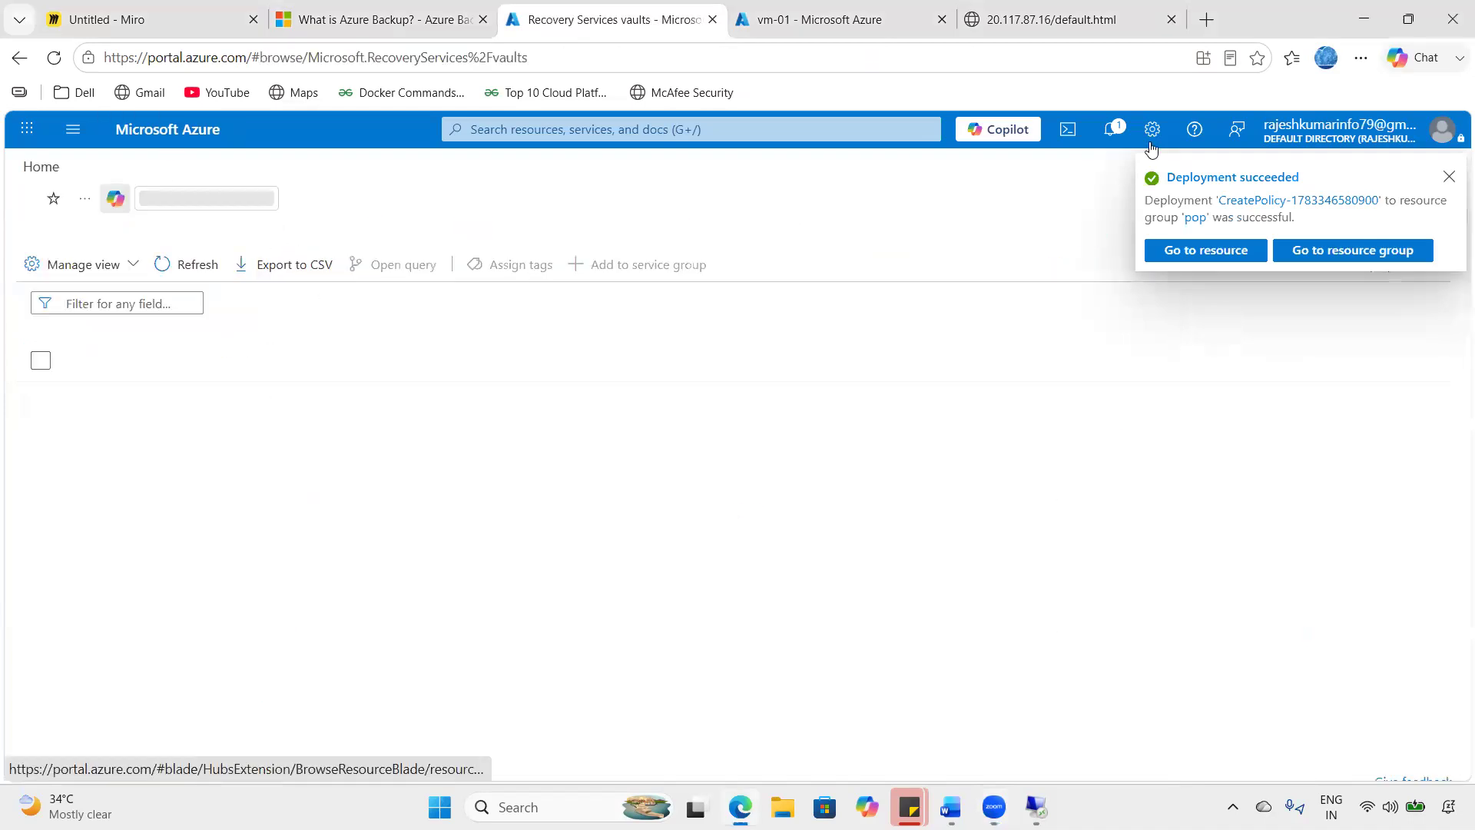
pyautogui.click(123, 396)
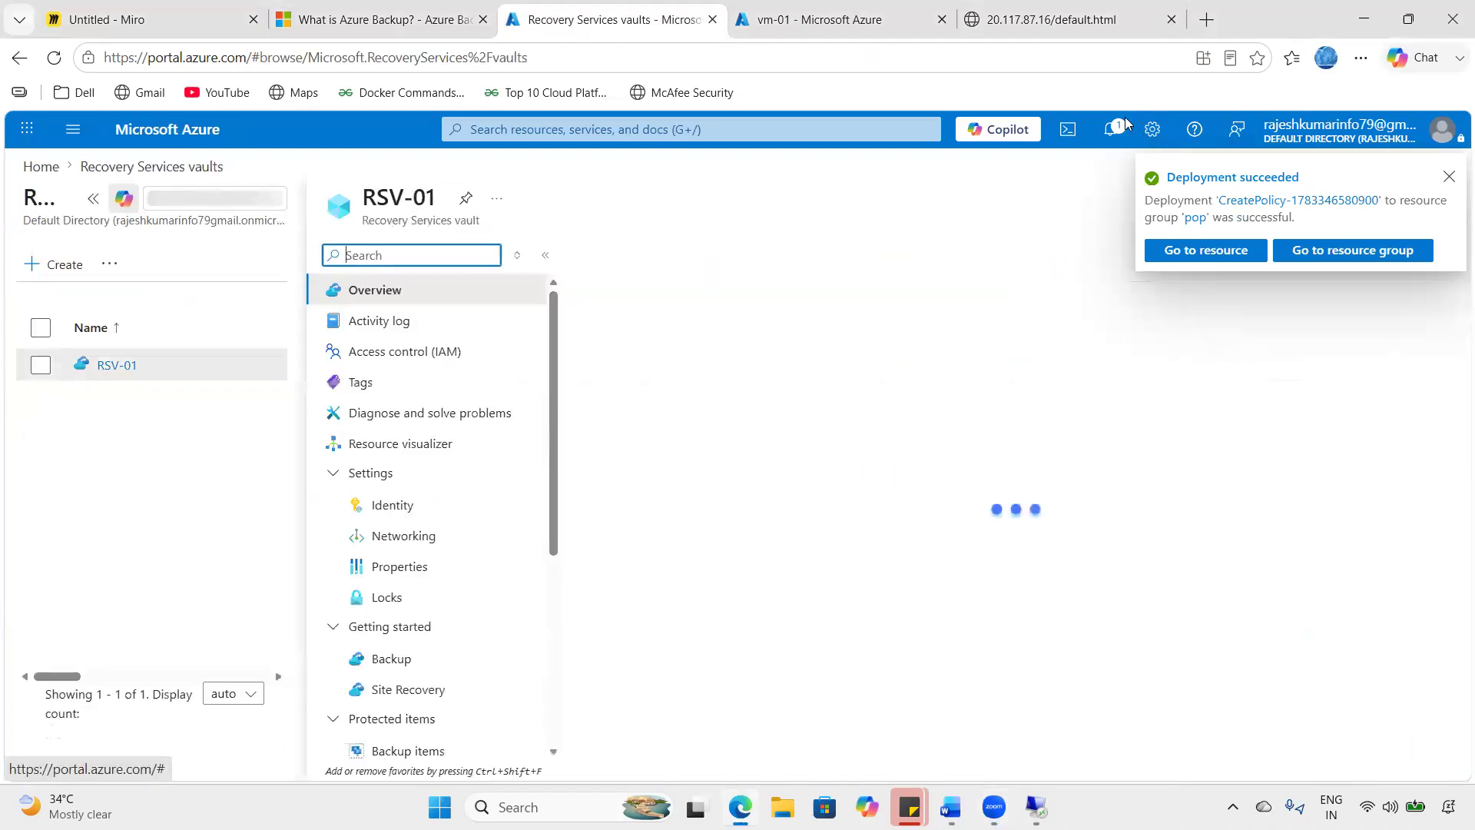
pyautogui.click(1115, 132)
pyautogui.click(782, 708)
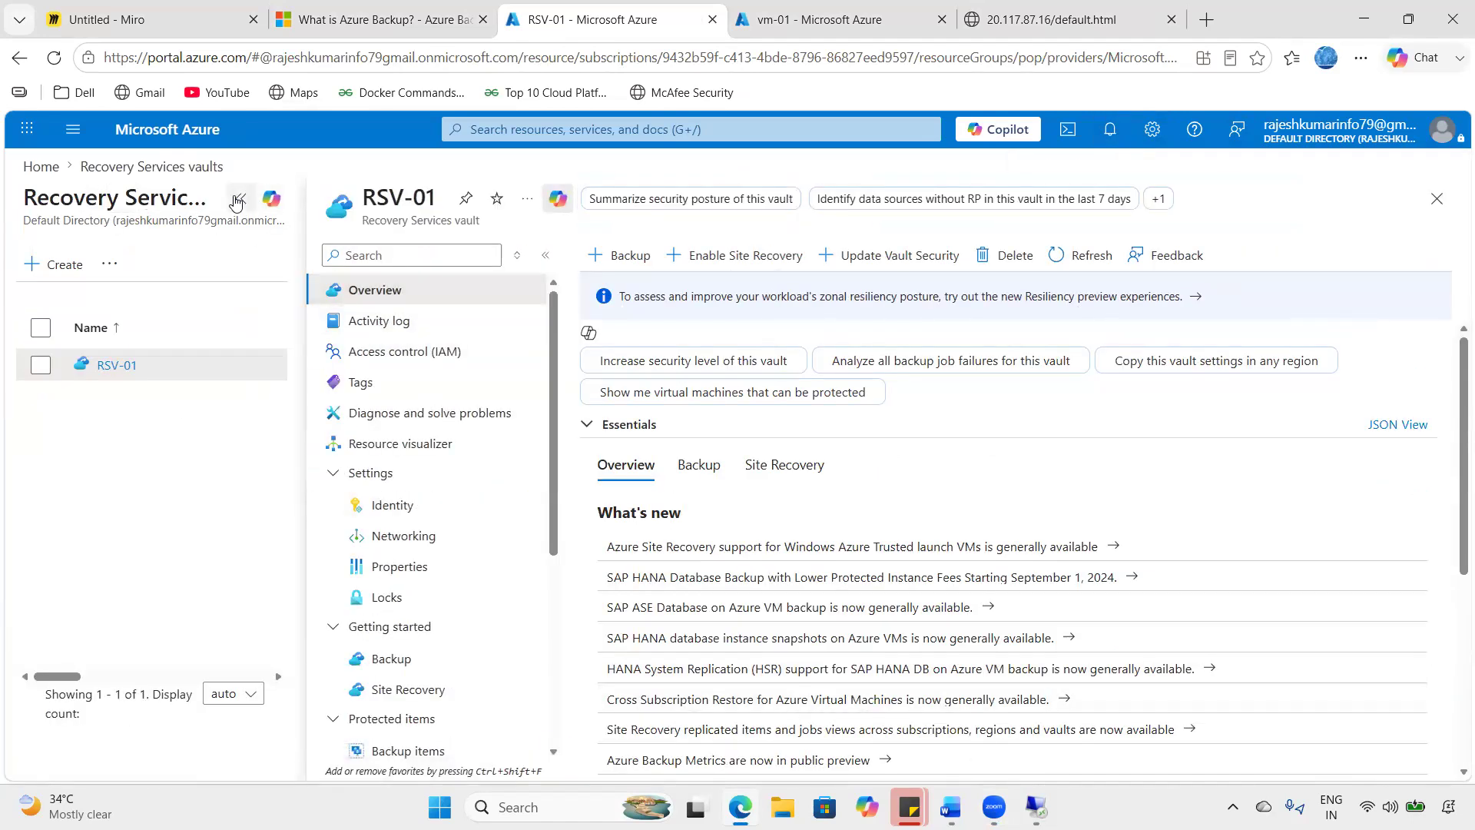
pyautogui.click(237, 202)
pyautogui.scroll(-4, 215, 522)
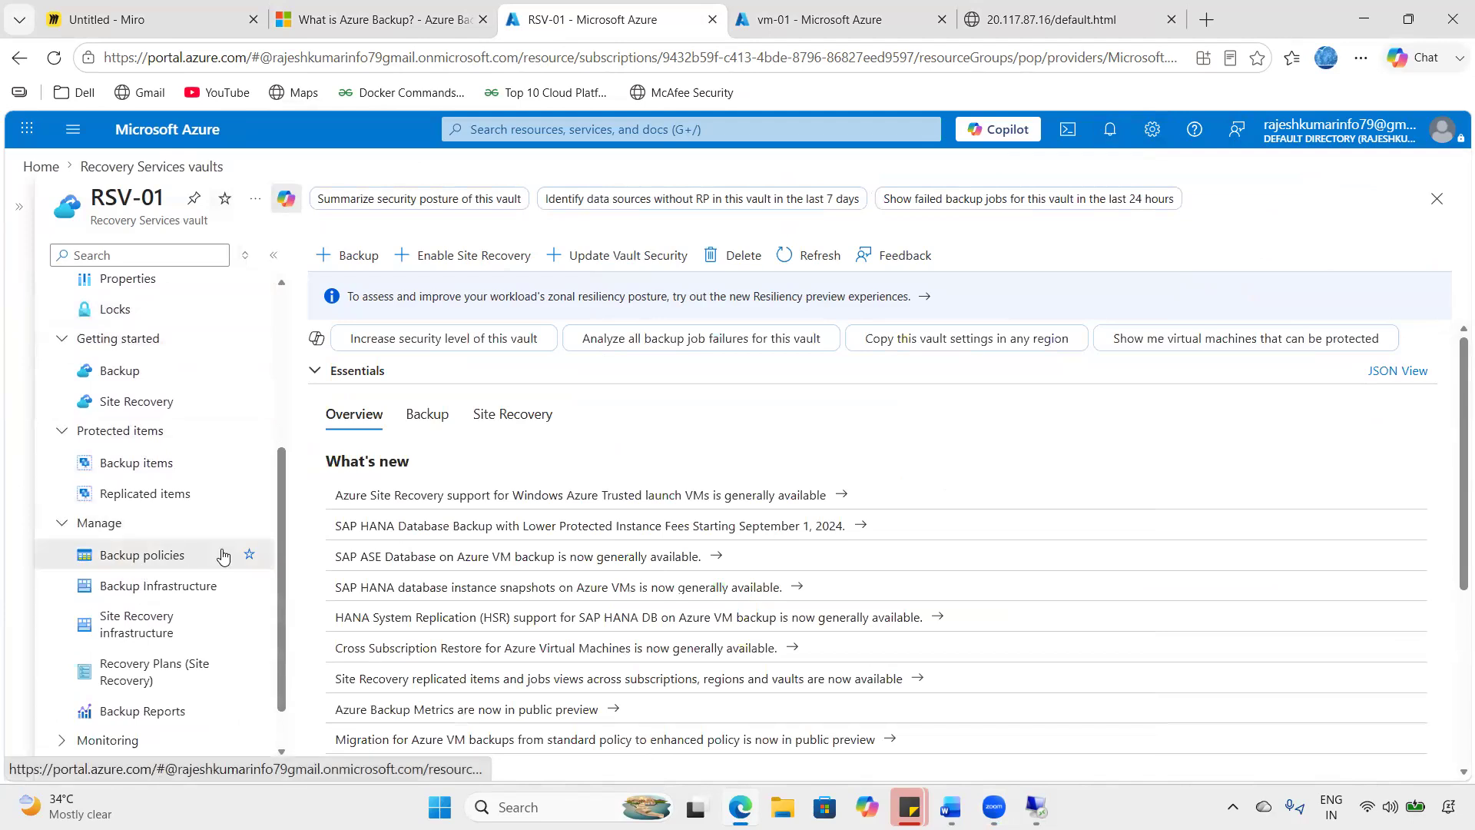
pyautogui.click(223, 556)
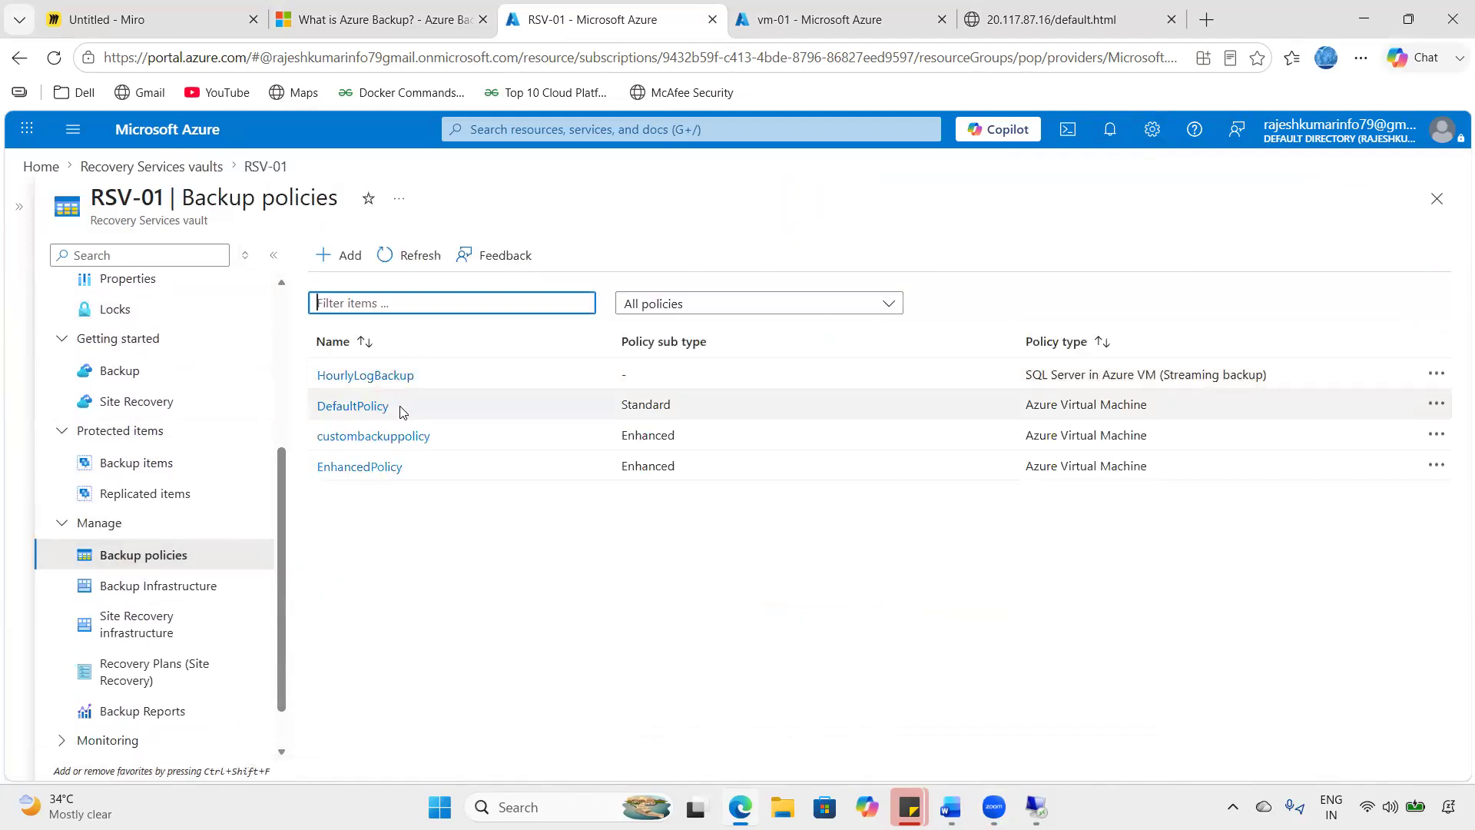
# - Open custombackuppolicy to review its schedule and retention settings, and return to the vault's list of backup policies
pyautogui.doubleClick(429, 439)
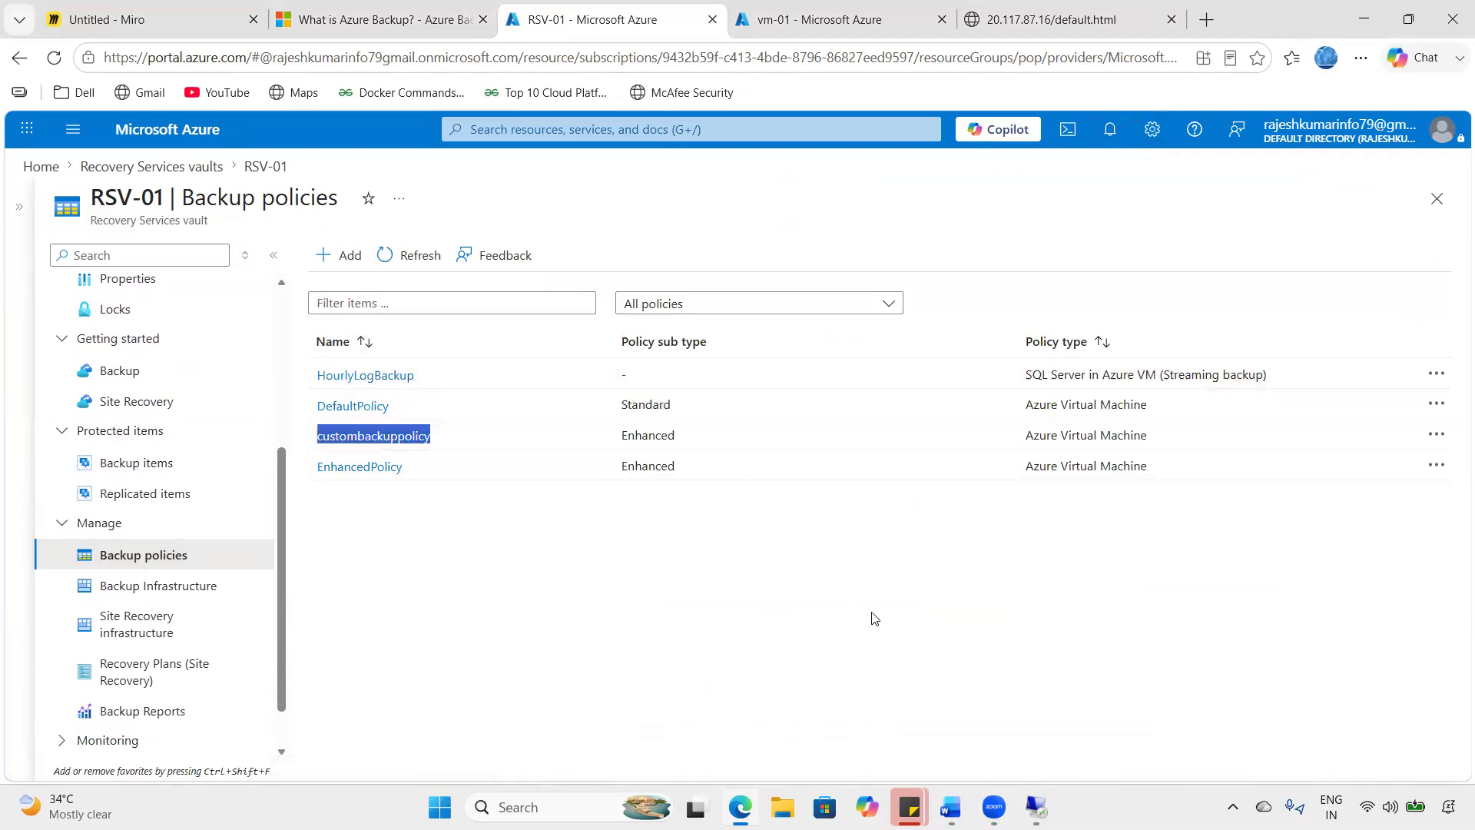
pyautogui.click(412, 434)
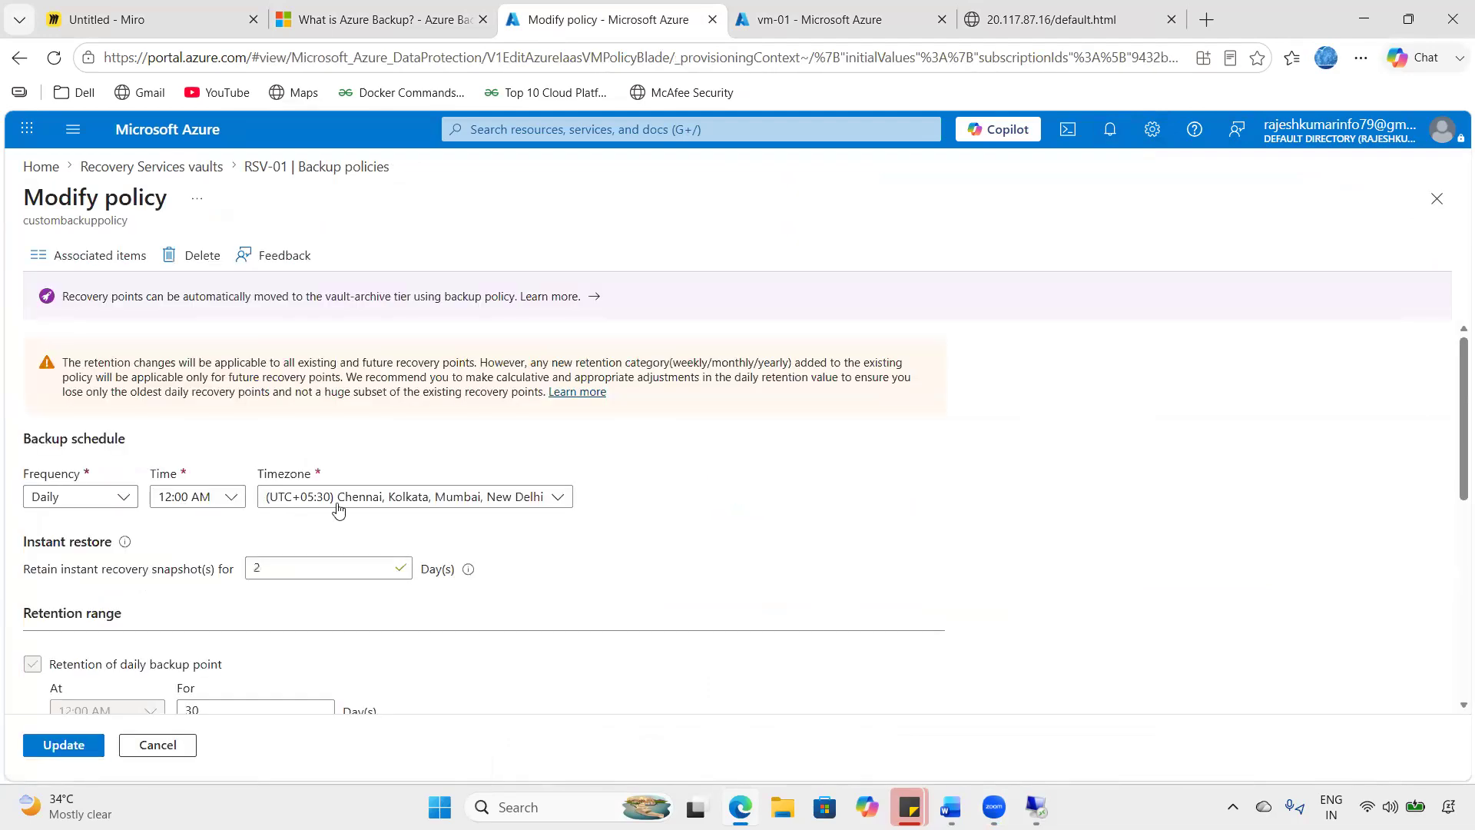
pyautogui.doubleClick(338, 498)
pyautogui.scroll(-8, 254, 553)
pyautogui.scroll(-2, 247, 559)
pyautogui.scroll(10, 249, 461)
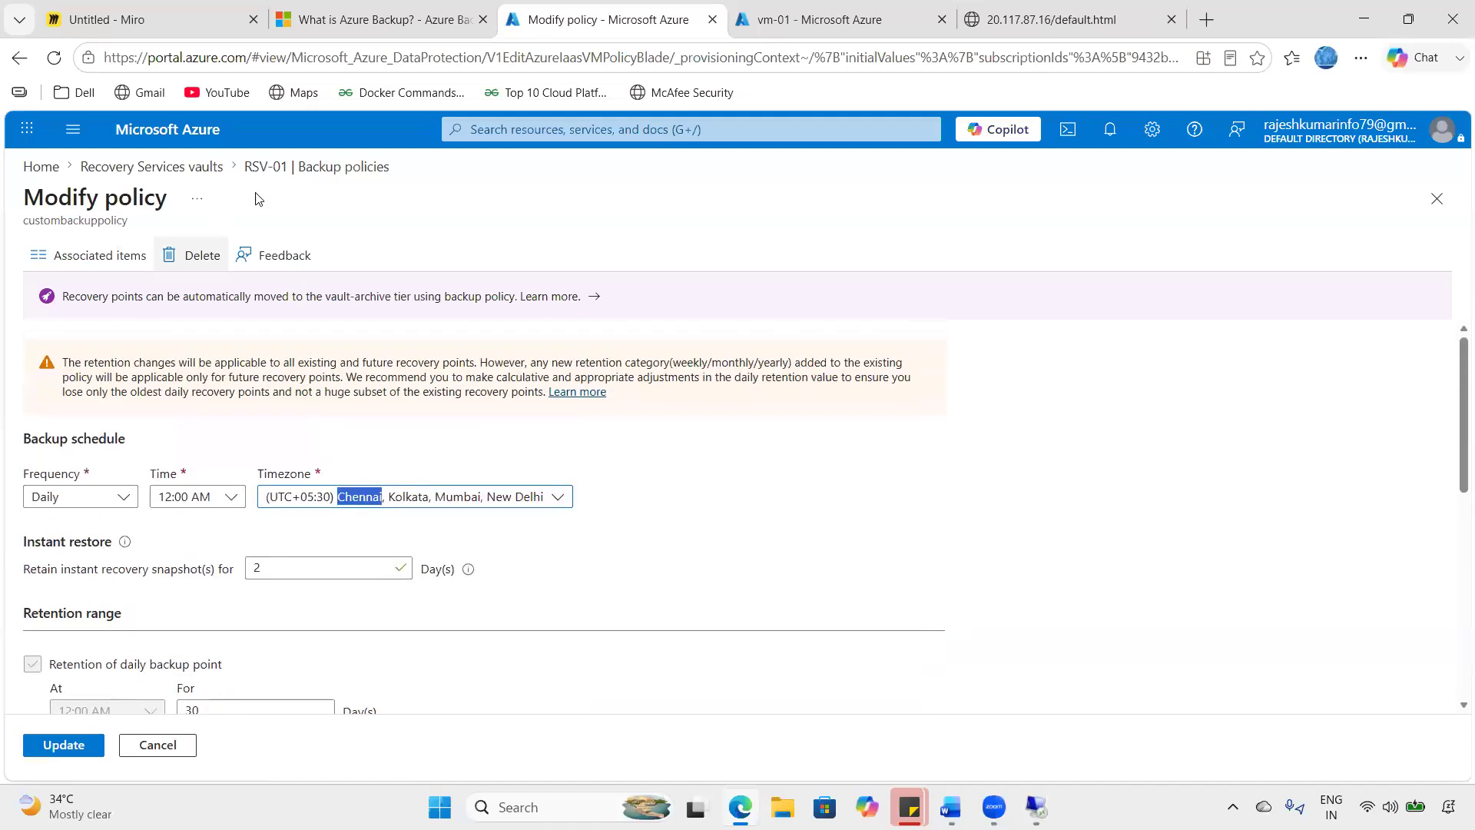
pyautogui.click(311, 167)
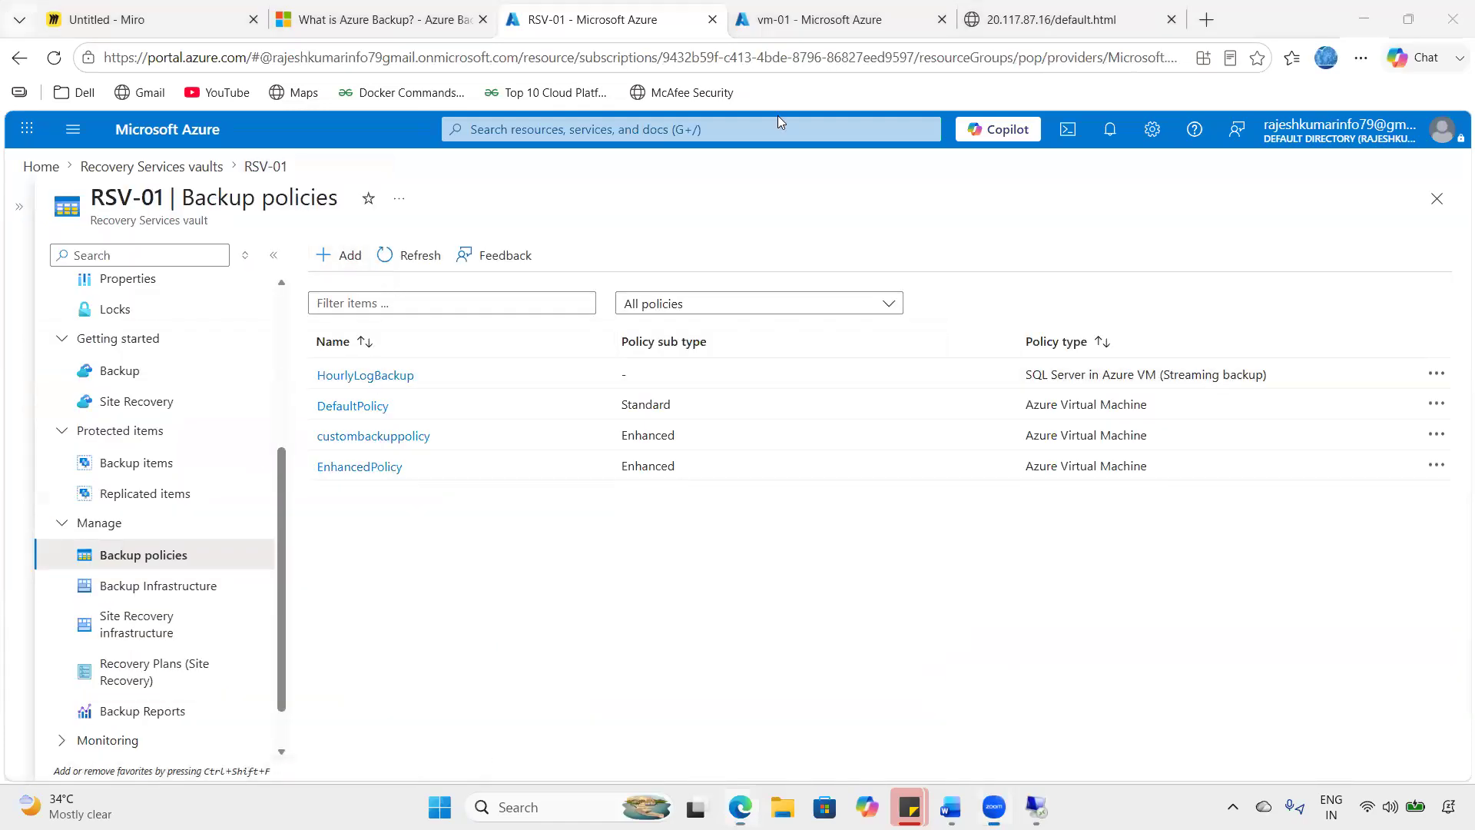
pyautogui.moveTo(108, 231)
pyautogui.mouseDown()
pyautogui.moveTo(230, 234)
pyautogui.moveTo(96, 173)
pyautogui.moveTo(84, 237)
pyautogui.mouseUp()
pyautogui.moveTo(182, 359)
pyautogui.mouseDown()
pyautogui.moveTo(160, 235)
pyautogui.moveTo(196, 240)
pyautogui.moveTo(191, 170)
pyautogui.mouseUp()
pyautogui.moveTo(299, 410); pyautogui.dragTo(331, 396)
pyautogui.moveTo(312, 447); pyautogui.dragTo(336, 434)
pyautogui.moveTo(311, 488)
pyautogui.mouseDown()
pyautogui.moveTo(415, 427)
pyautogui.moveTo(296, 432)
pyautogui.moveTo(372, 441)
pyautogui.mouseUp()
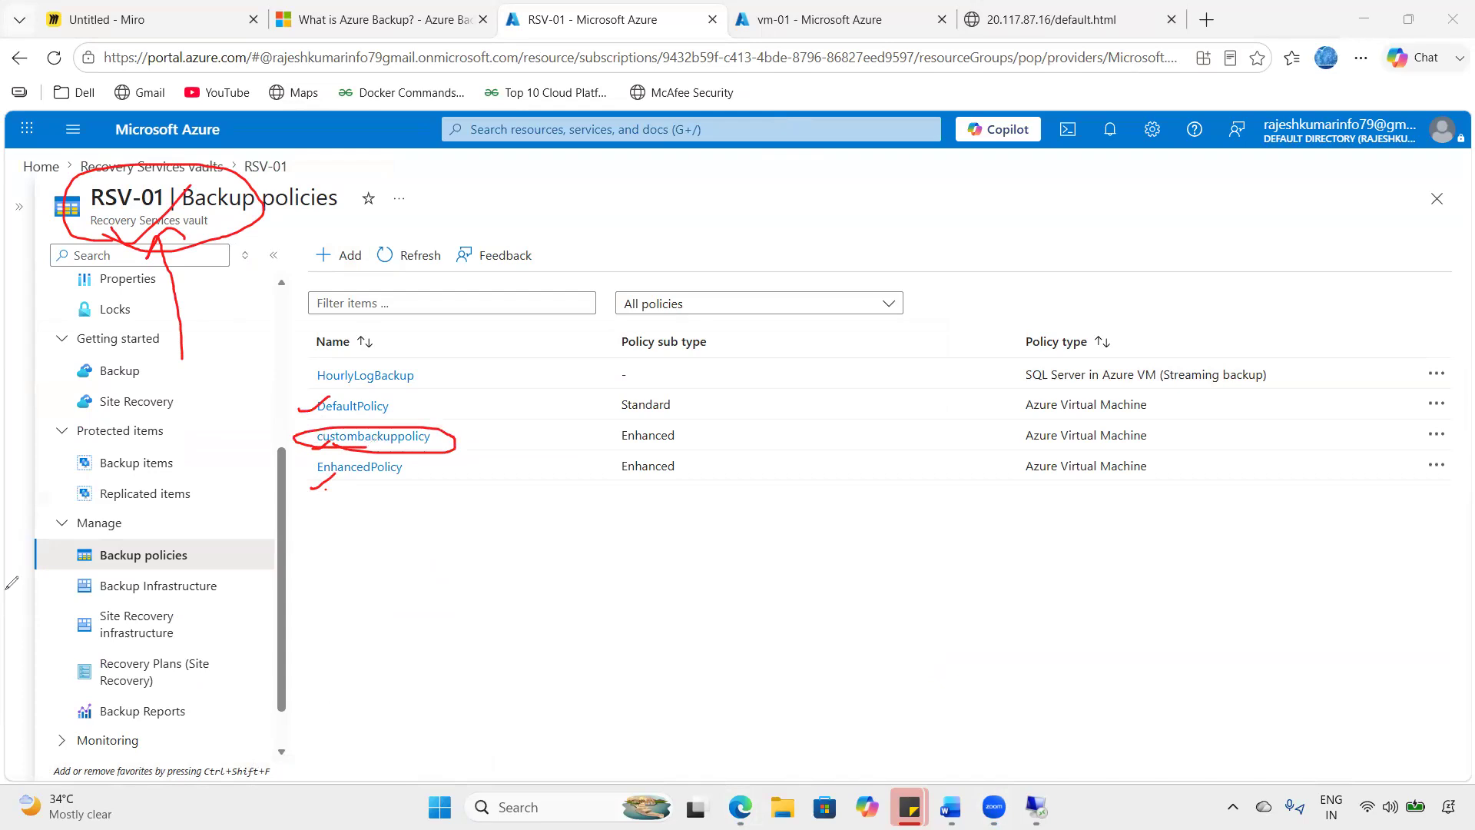
pyautogui.press('Escape')
pyautogui.moveTo(430, 436); pyautogui.dragTo(306, 431)
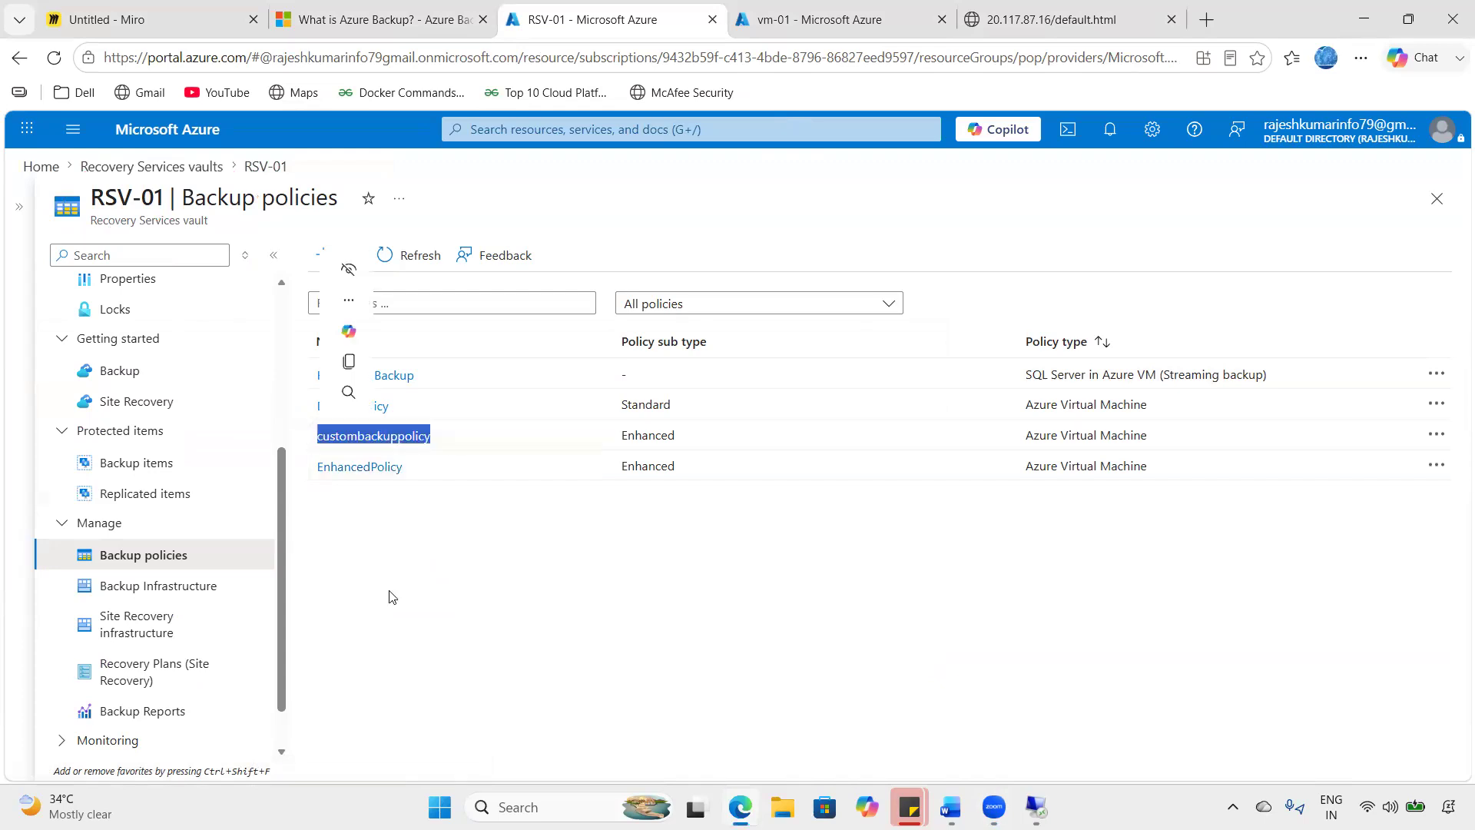
pyautogui.click(310, 439)
pyautogui.doubleClick(308, 440)
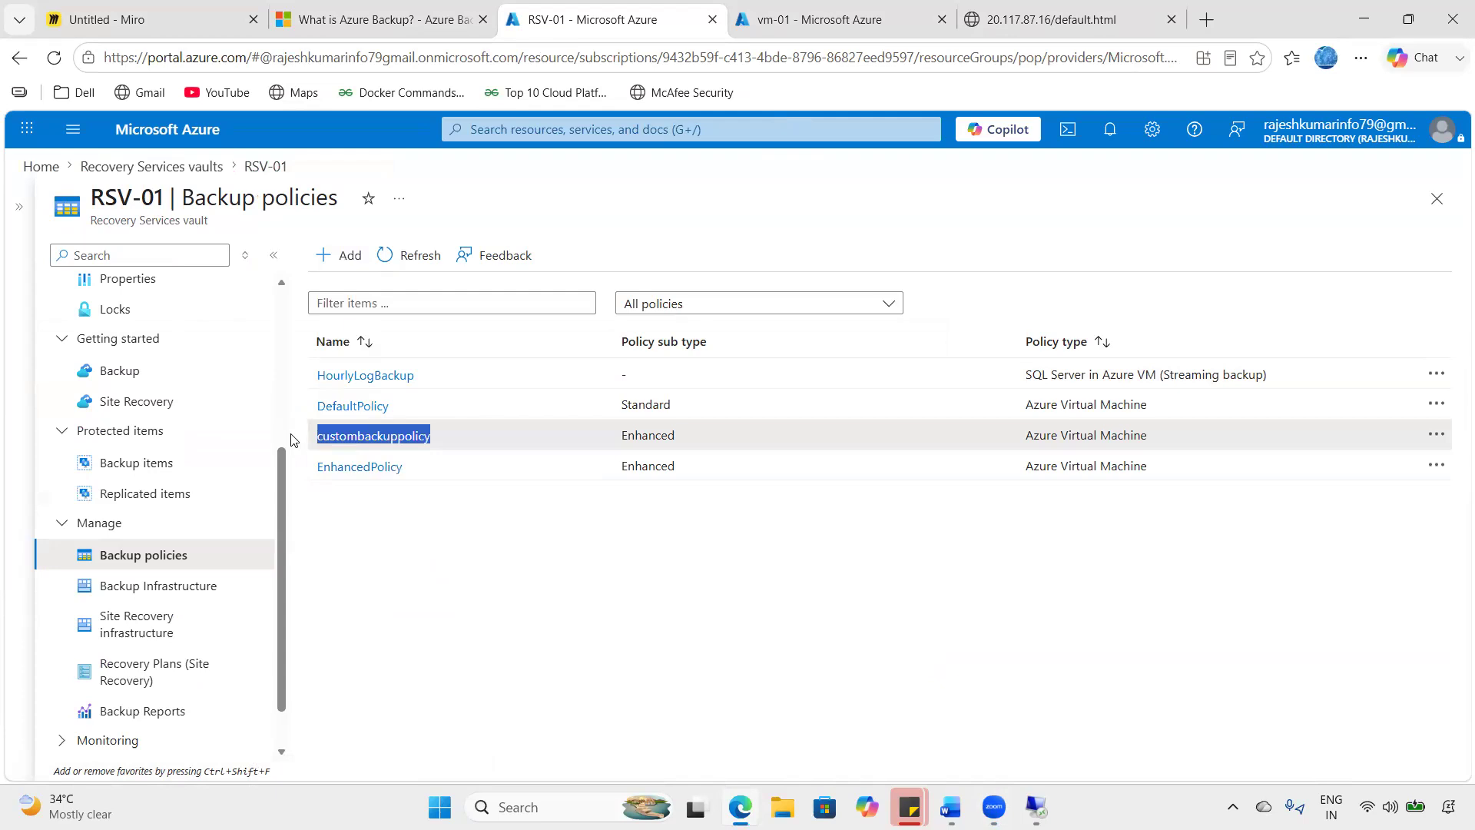
pyautogui.click(547, 598)
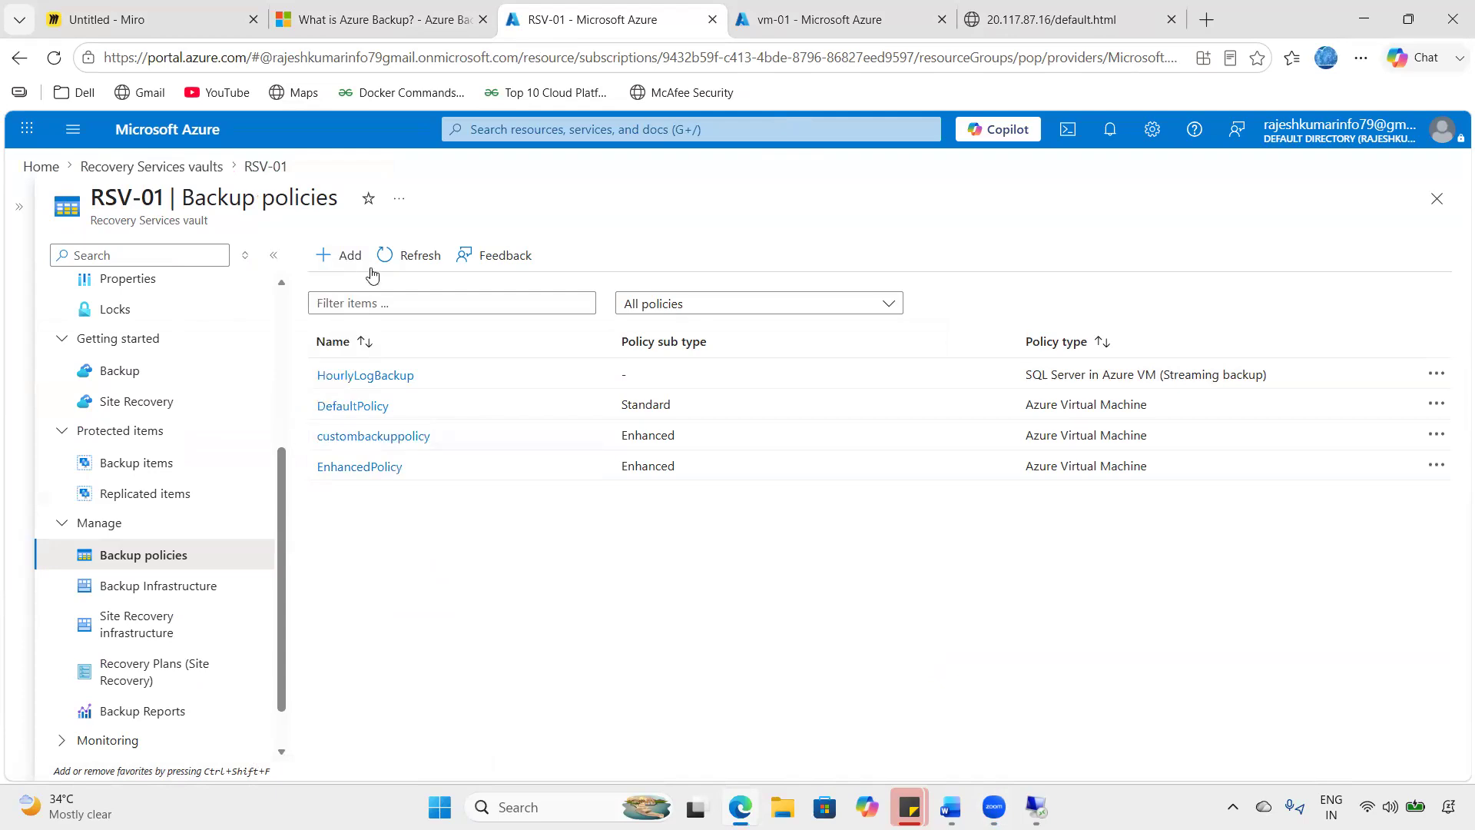
# - Open the virtual machine vm-01 from the list of virtual machines and check its status
pyautogui.click(206, 135)
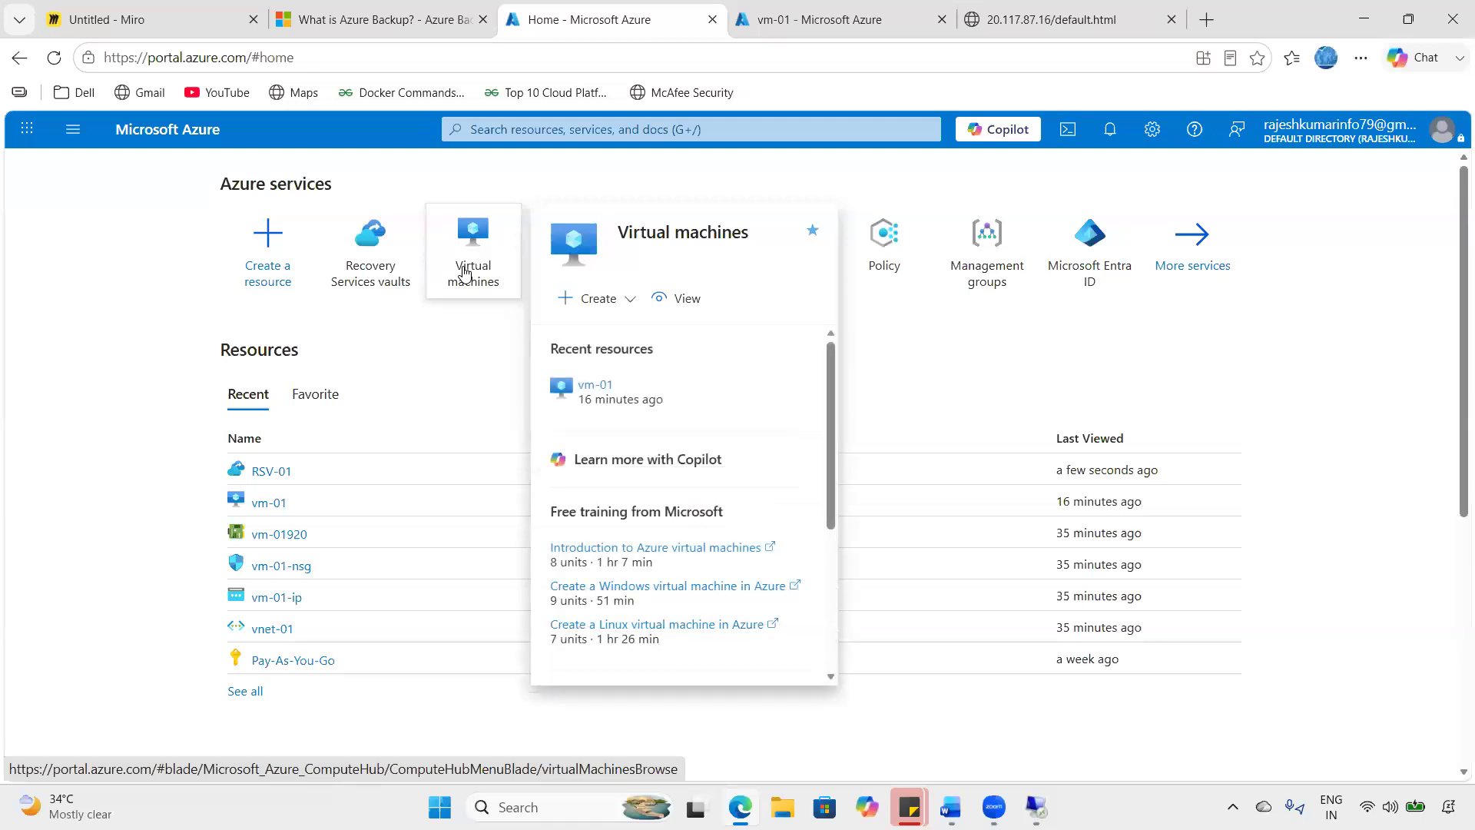
pyautogui.click(464, 272)
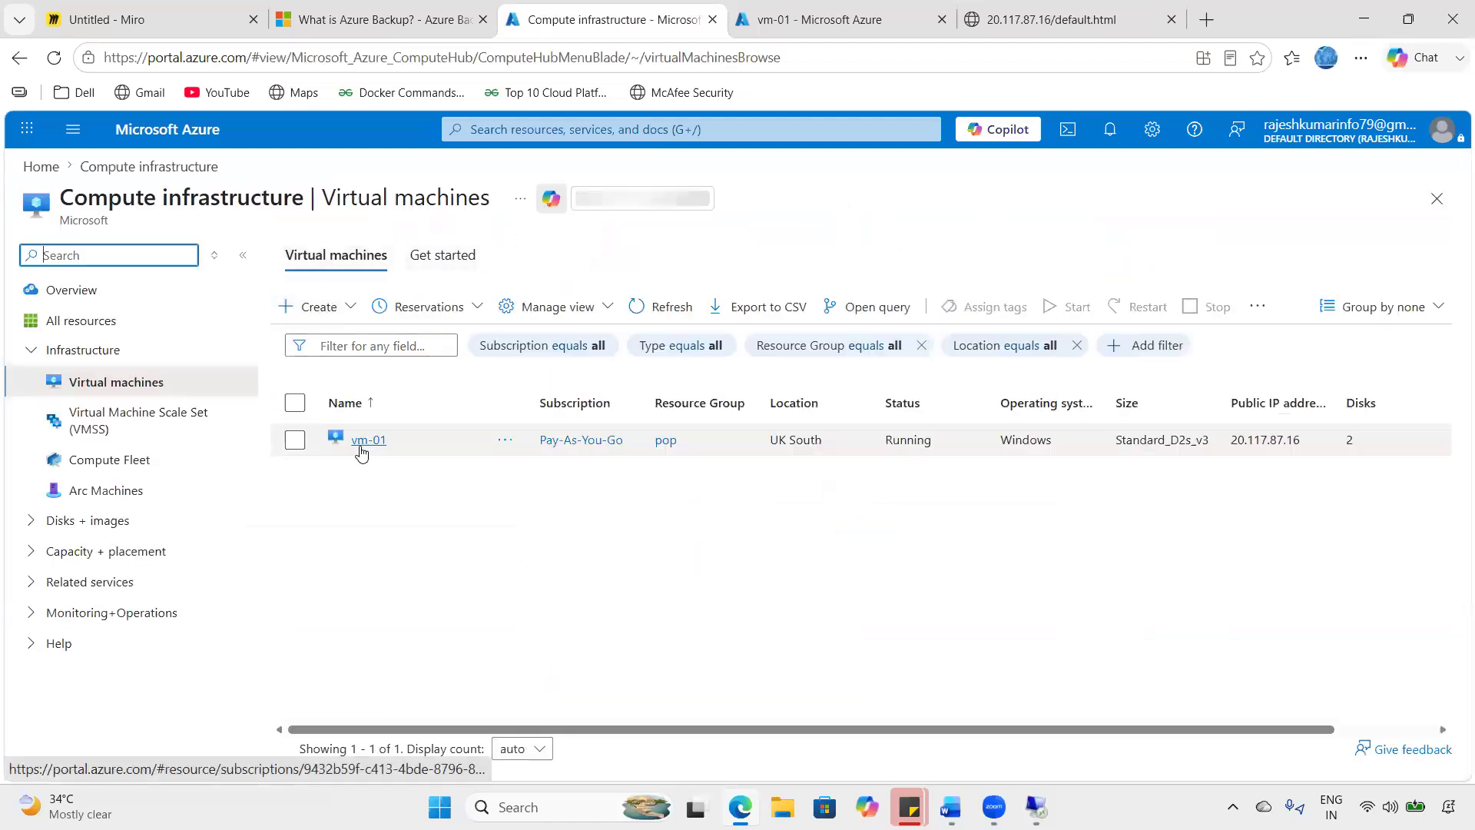
pyautogui.click(364, 444)
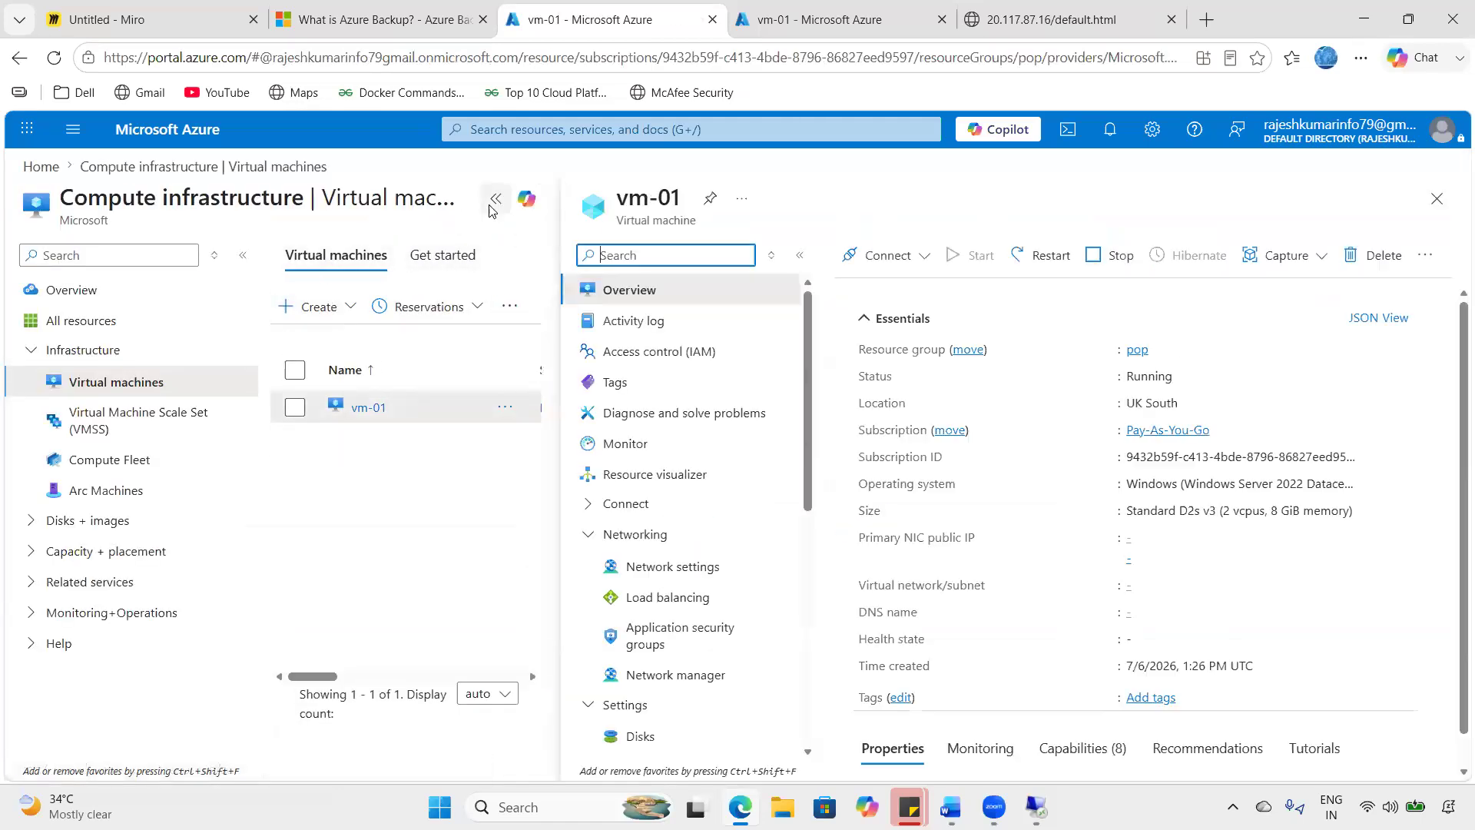
pyautogui.moveTo(284, 385); pyautogui.dragTo(281, 582)
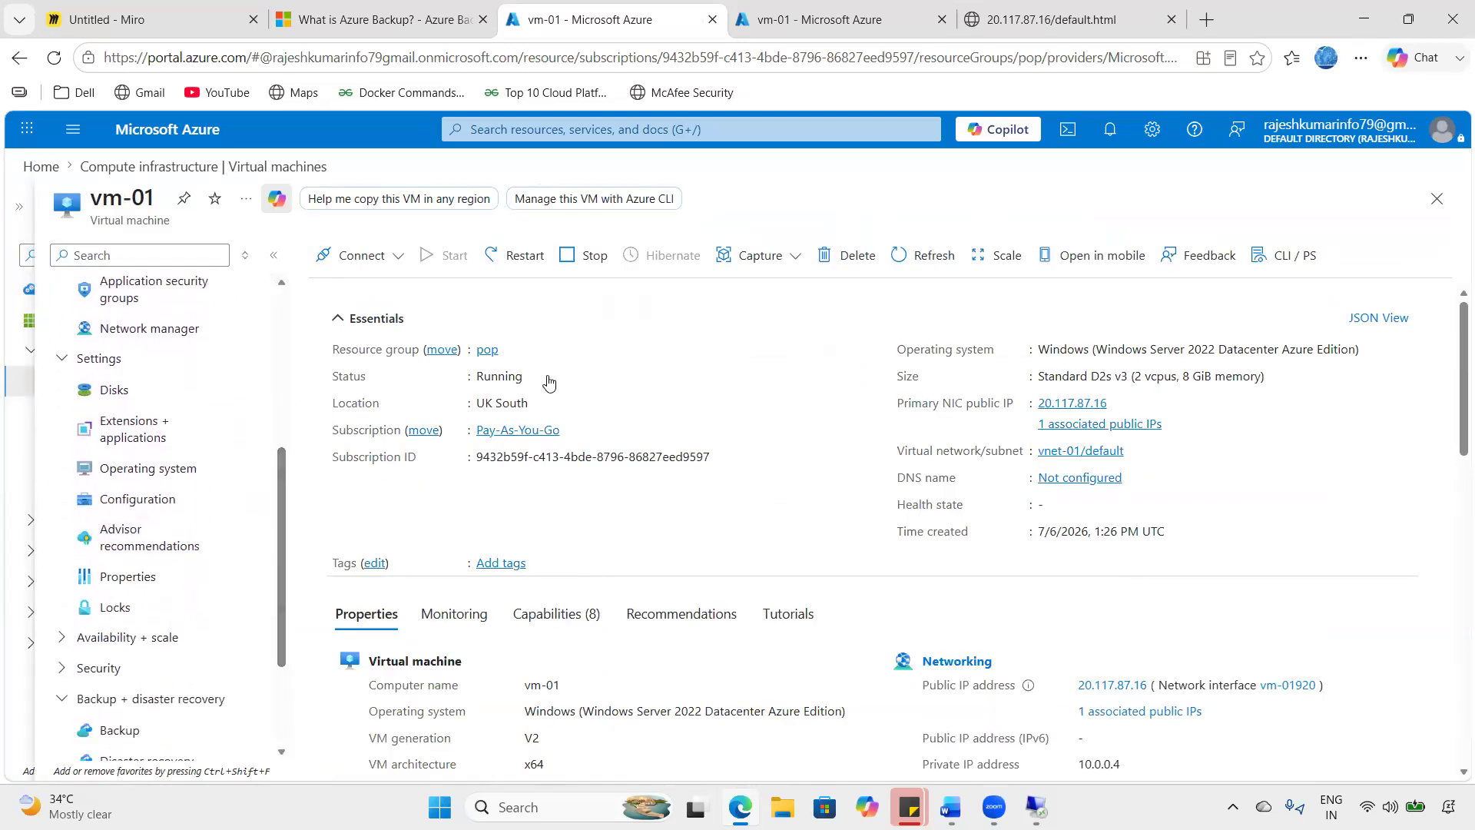
pyautogui.click(535, 375)
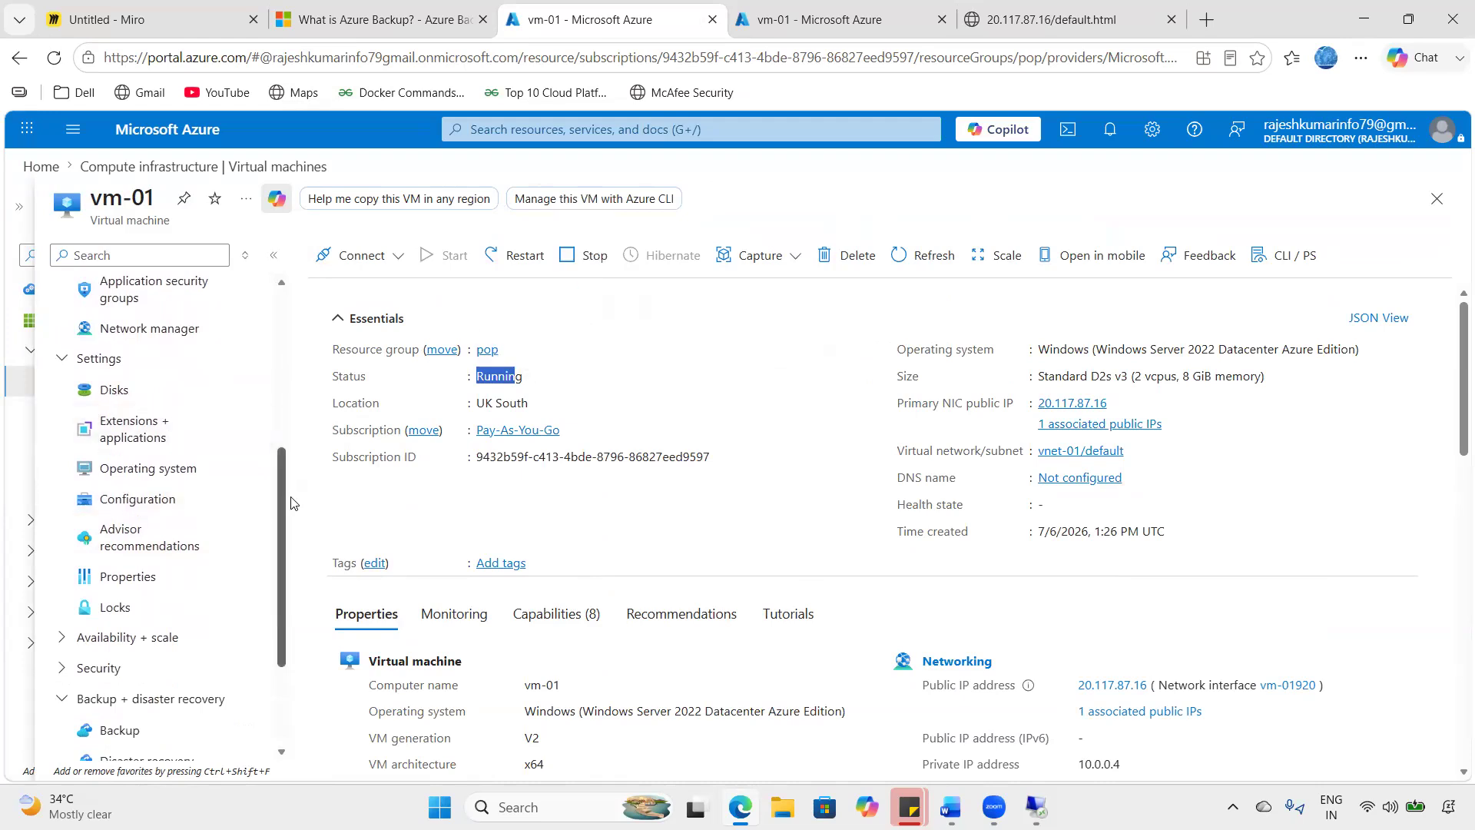
# - Open the Backup settings of vm-01
pyautogui.scroll(-2, 291, 495)
pyautogui.scroll(-3, 291, 495)
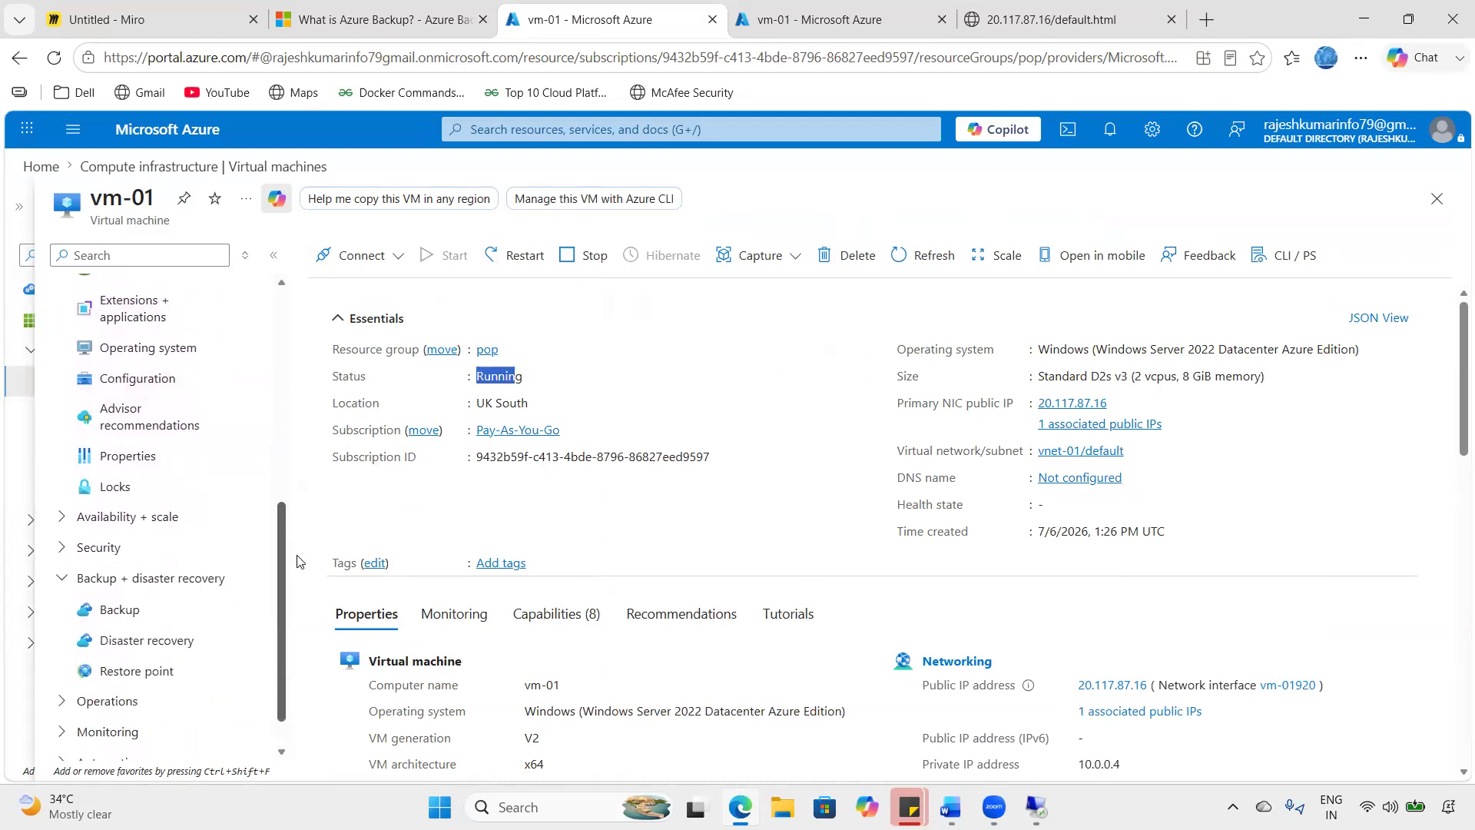
pyautogui.click(147, 581)
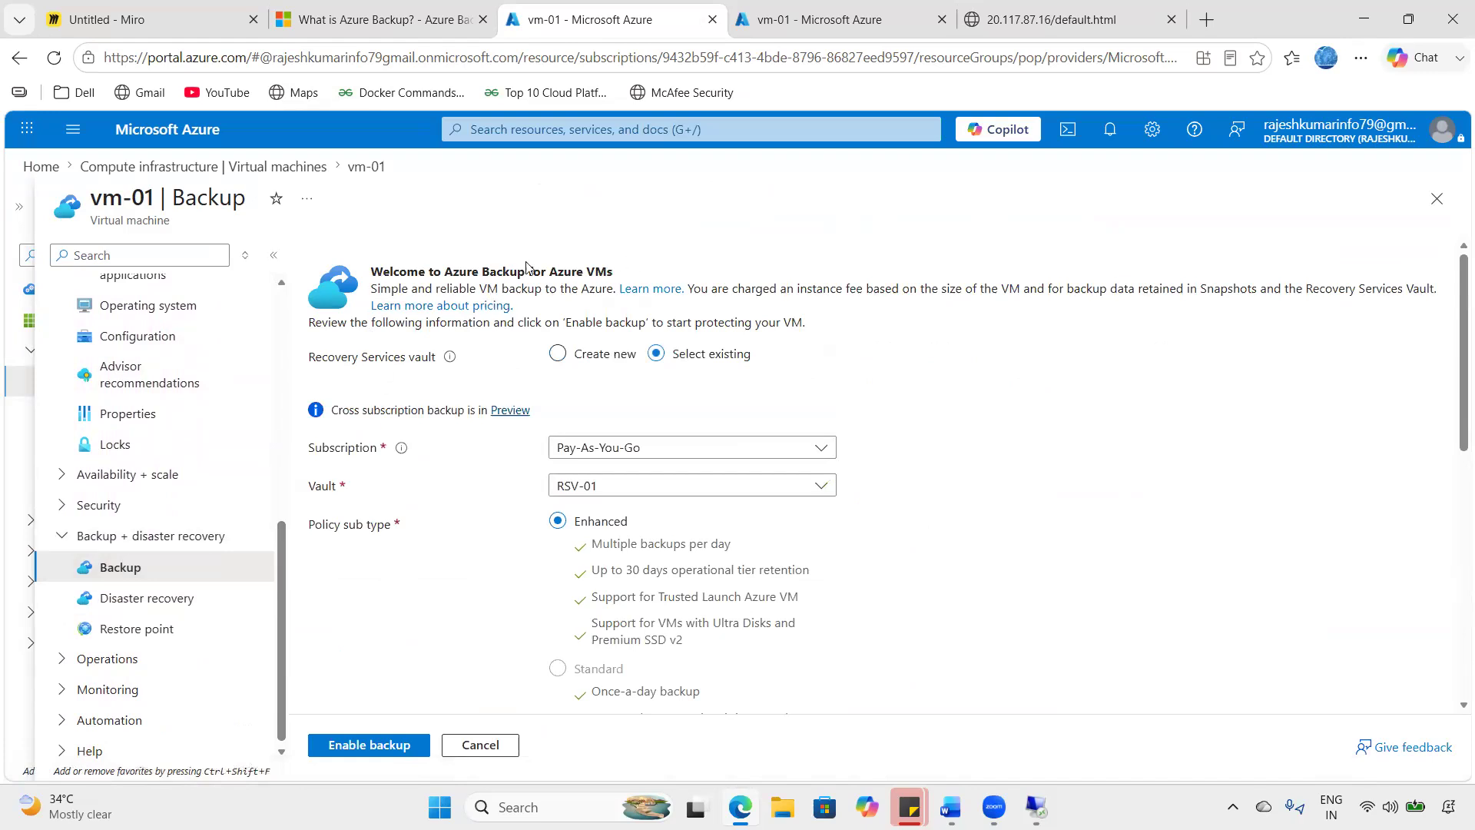
# - Select the existing Recovery Services vault RSV-01 for vm-01's backup and check the Enhanced policy sub type
pyautogui.moveTo(612, 272); pyautogui.dragTo(356, 255)
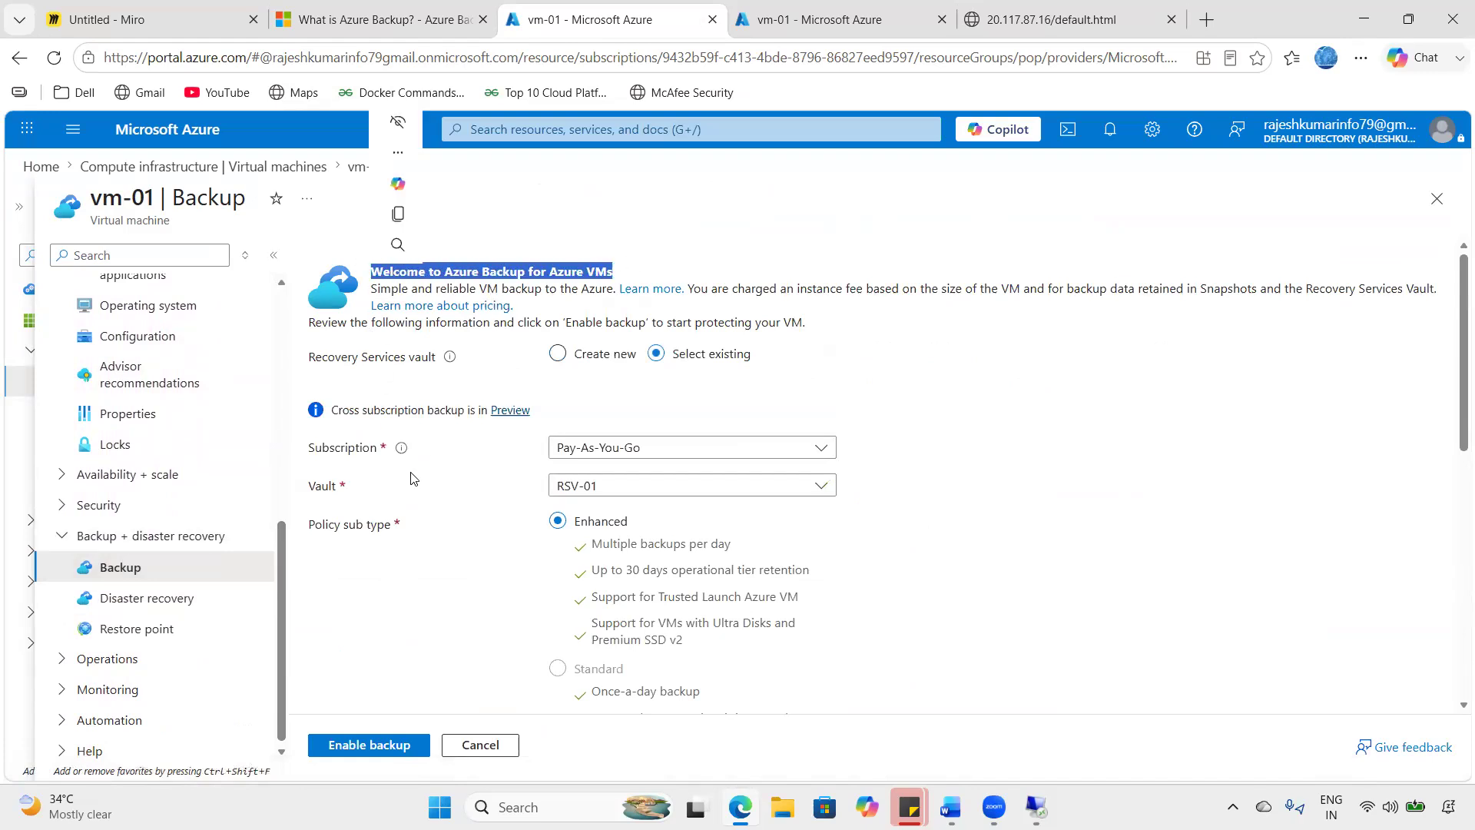
pyautogui.moveTo(308, 449); pyautogui.dragTo(378, 456)
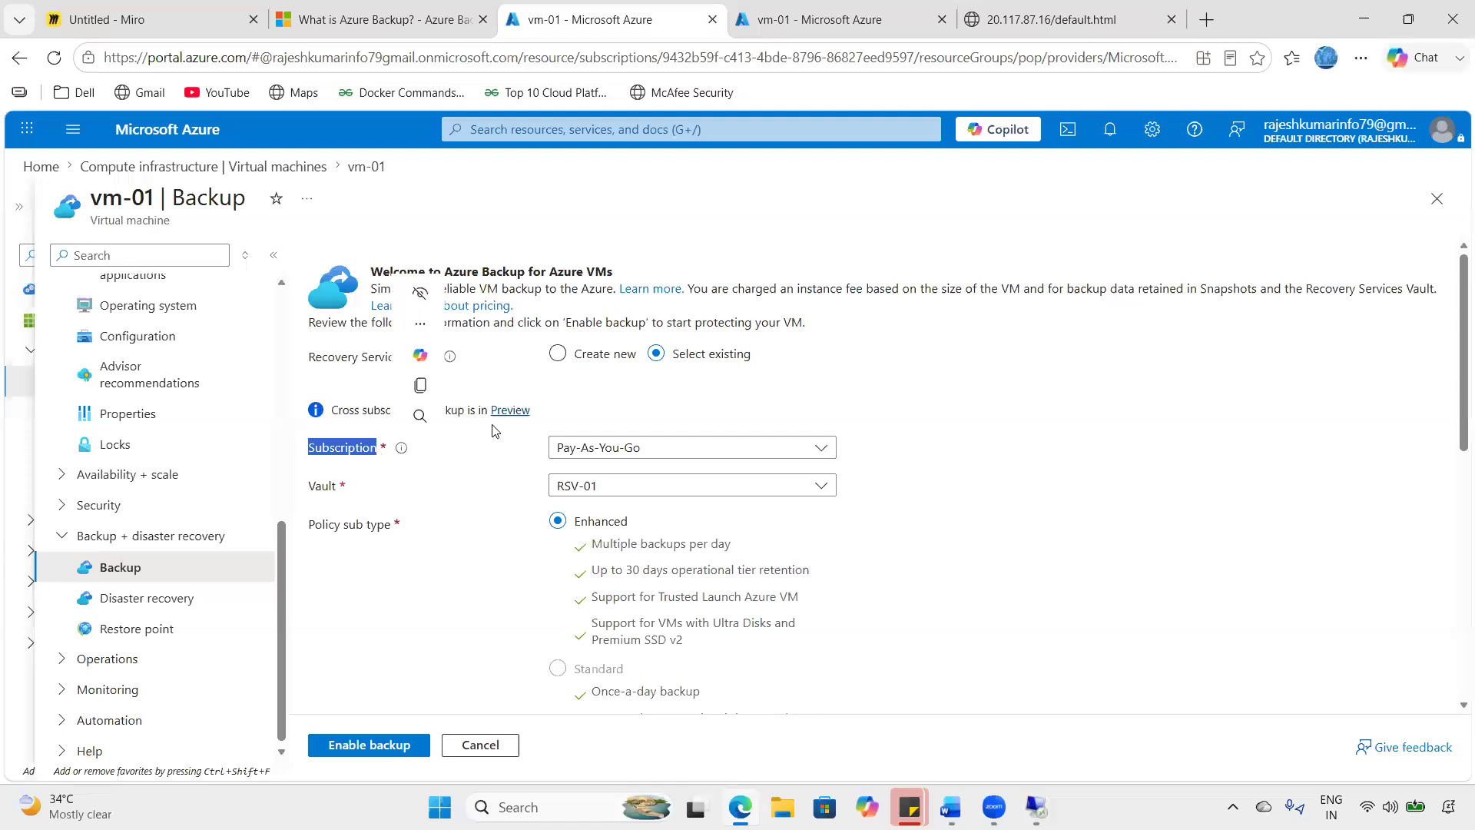
pyautogui.click(445, 544)
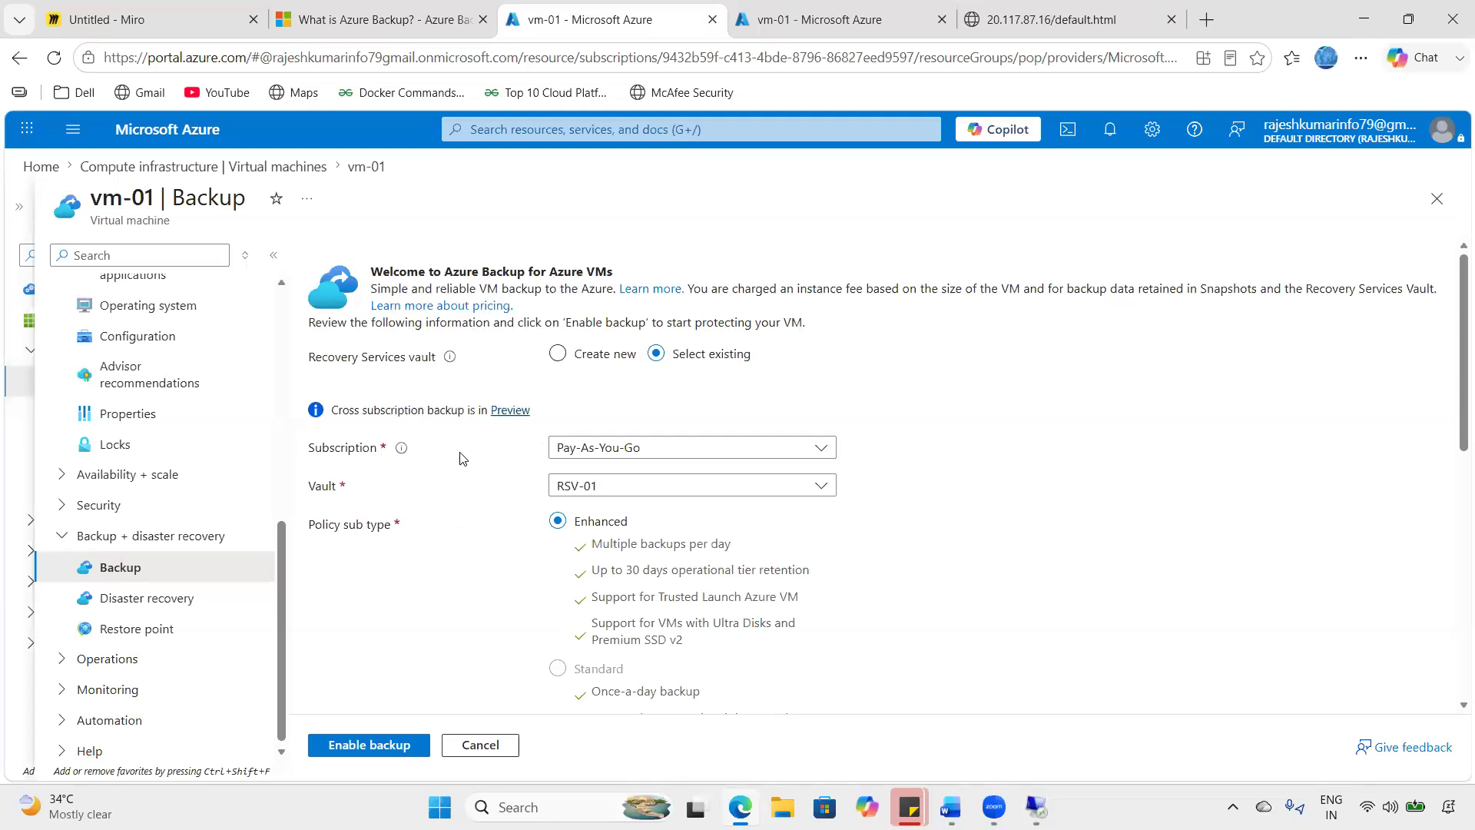
pyautogui.moveTo(670, 359); pyautogui.dragTo(768, 359)
pyautogui.click(556, 354)
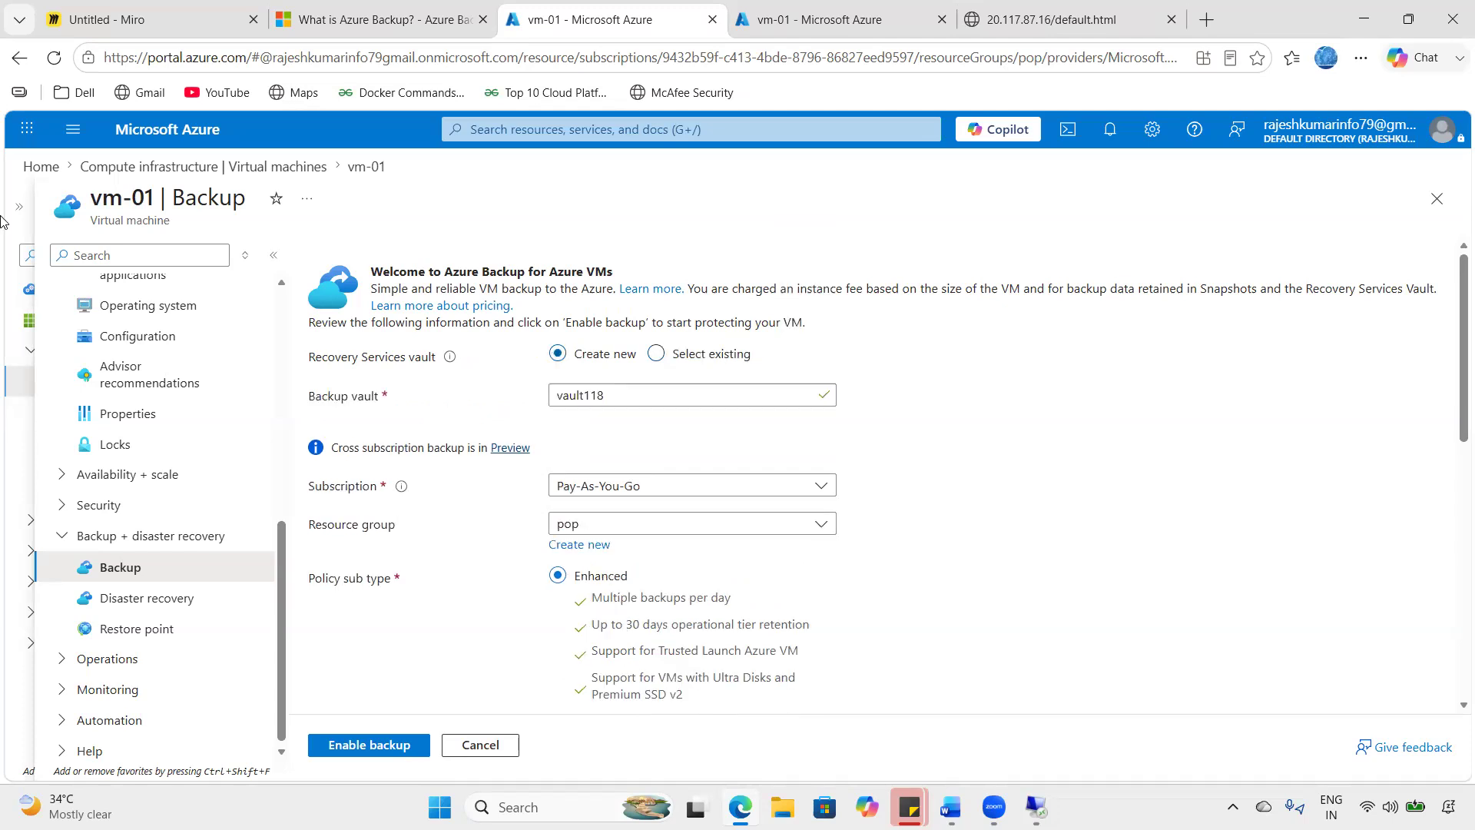
pyautogui.click(654, 354)
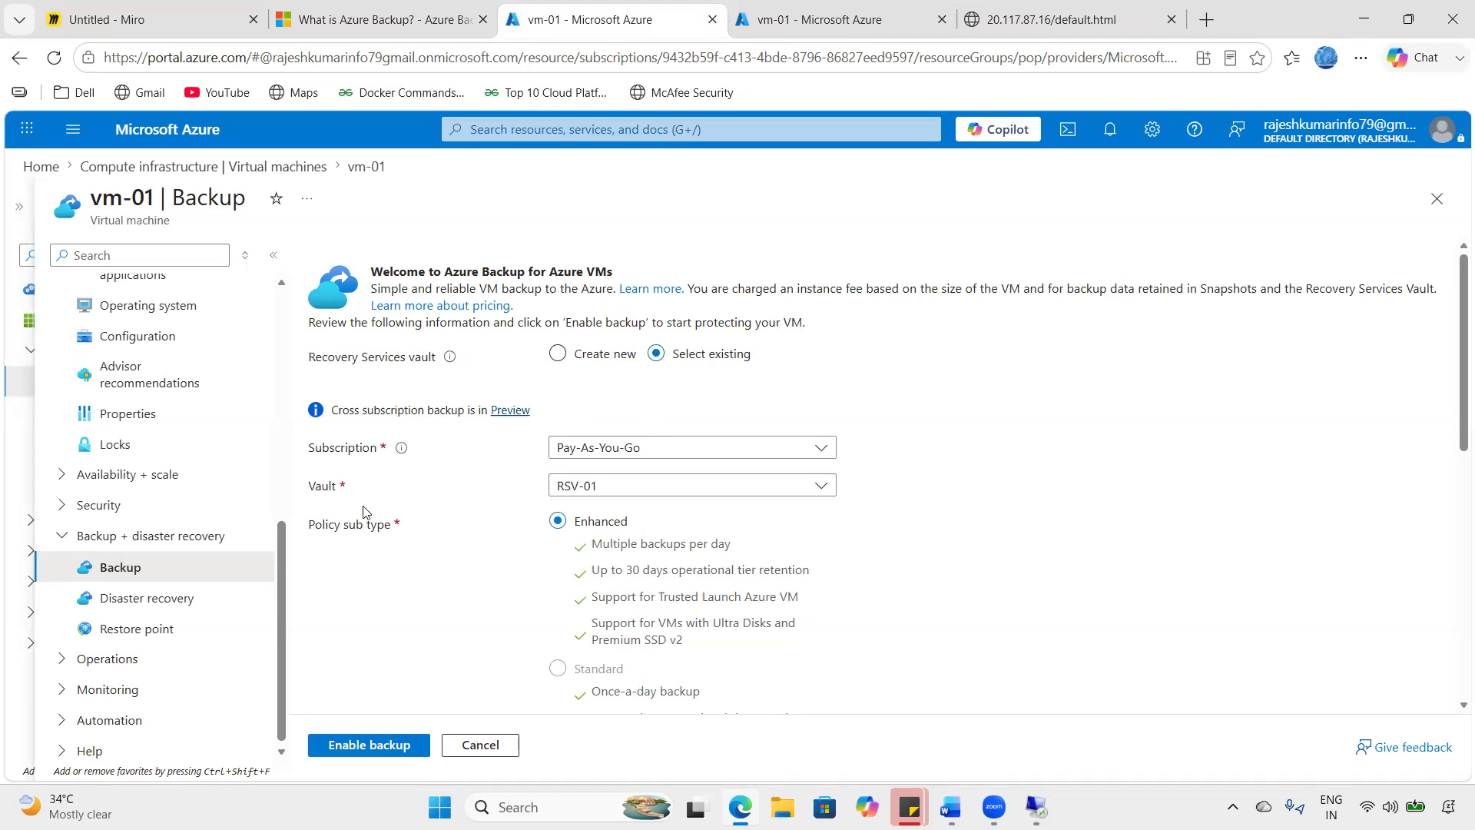
pyautogui.click(695, 485)
pyautogui.click(588, 550)
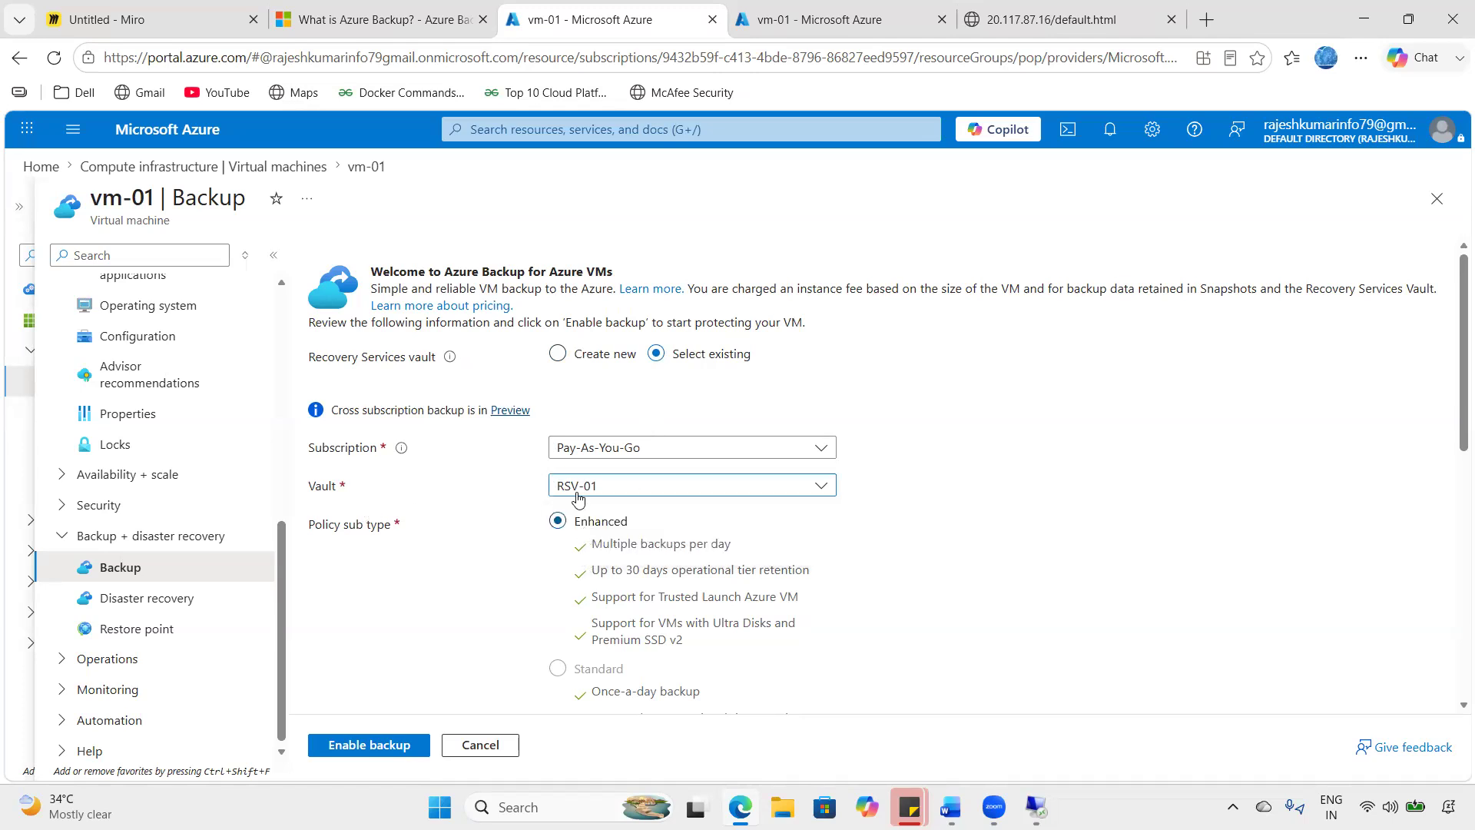
pyautogui.doubleClick(660, 527)
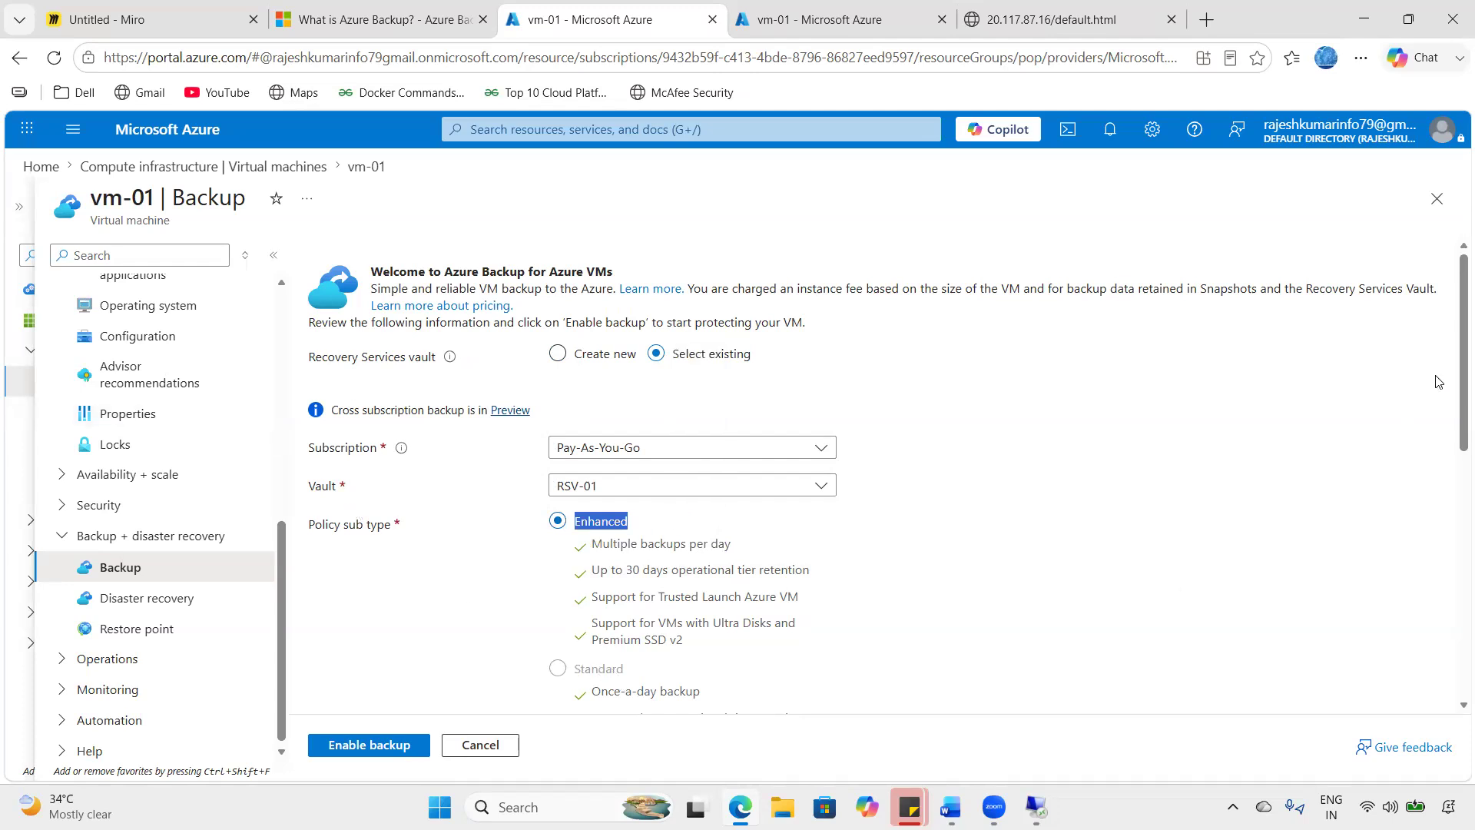
# - Choose custombackuppolicy as the backup policy for vm-01
pyautogui.moveTo(1454, 347); pyautogui.dragTo(1454, 499)
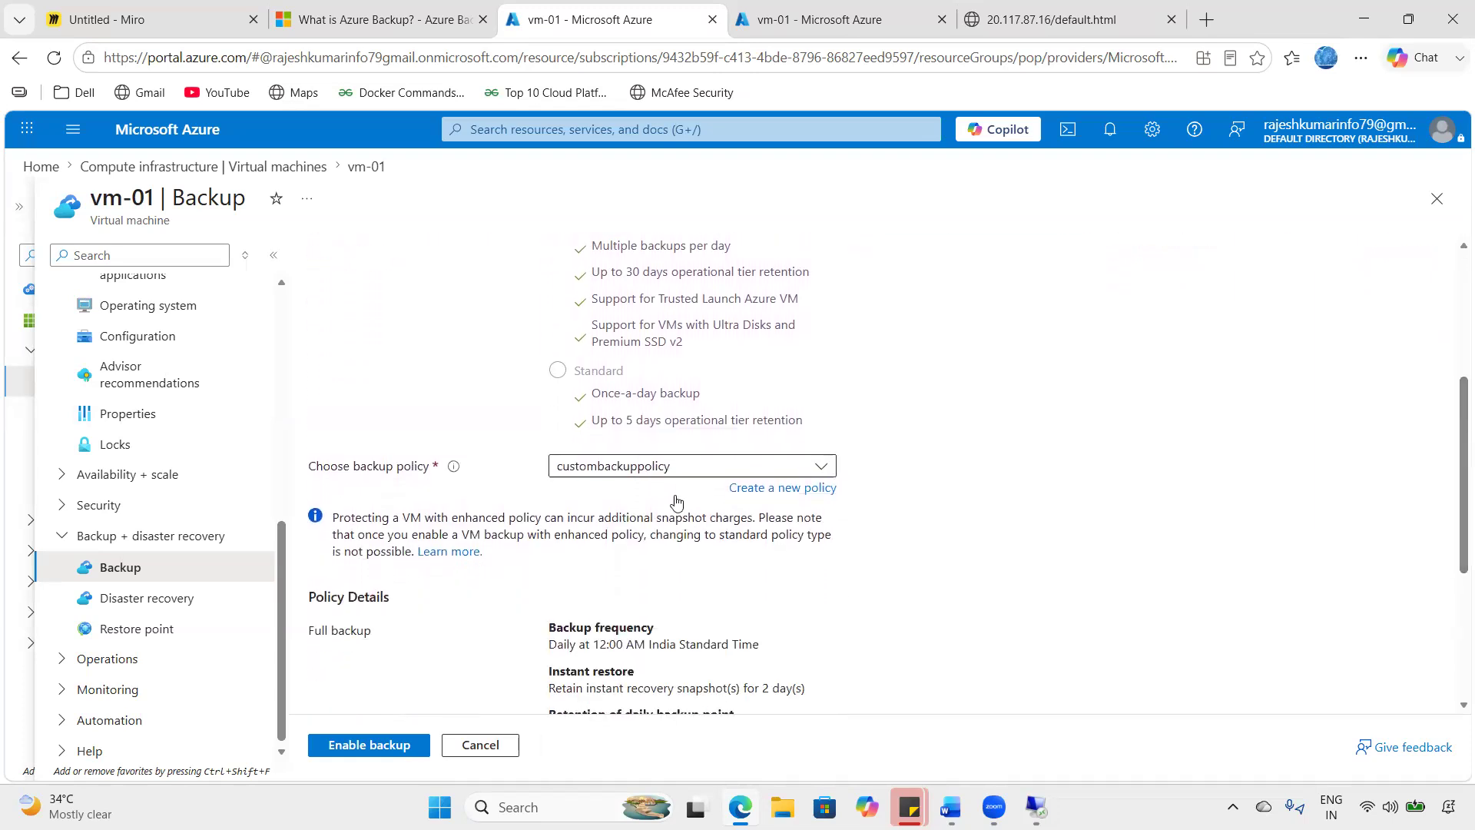
pyautogui.click(676, 467)
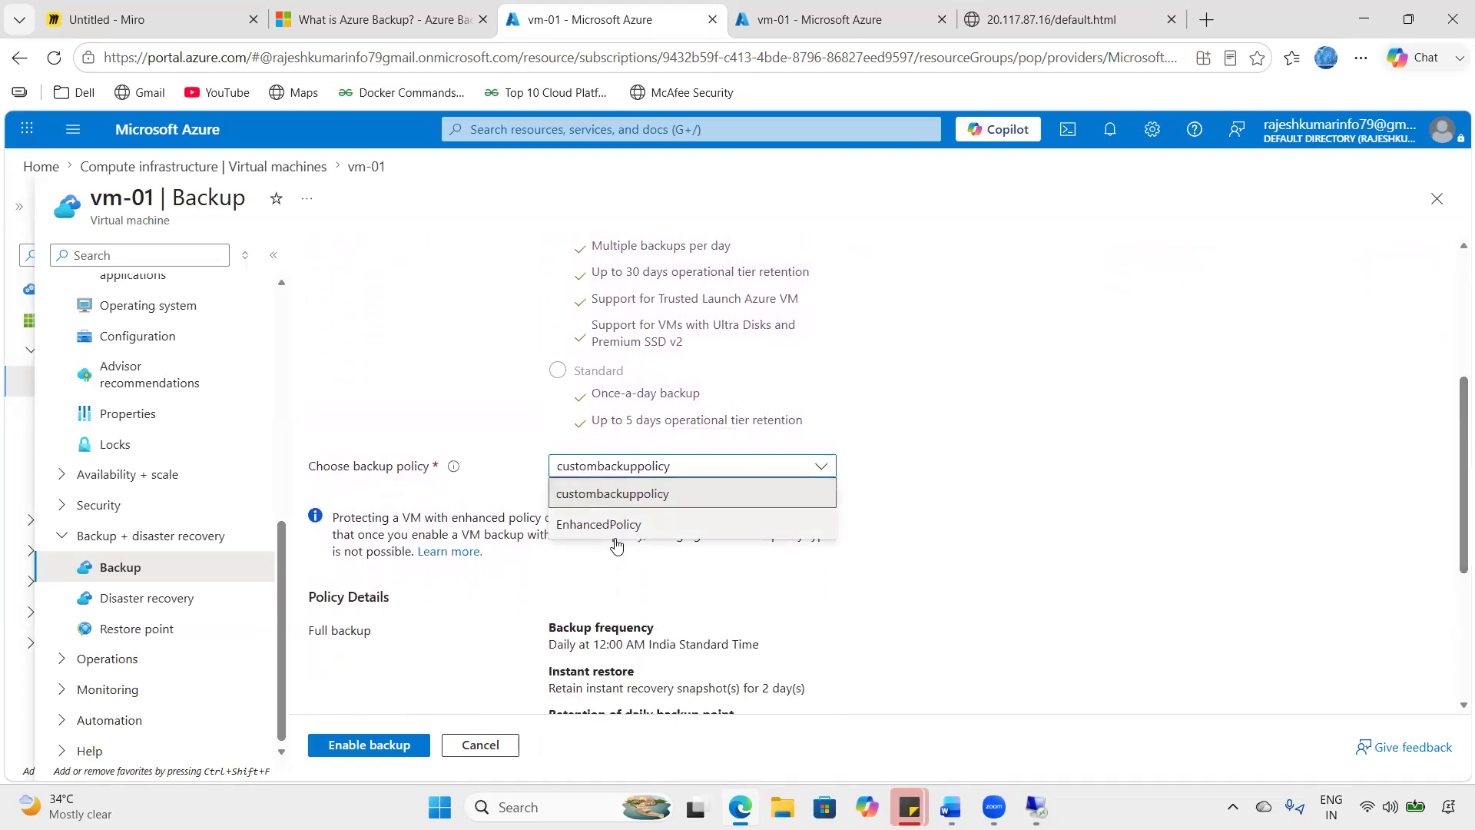
pyautogui.click(606, 494)
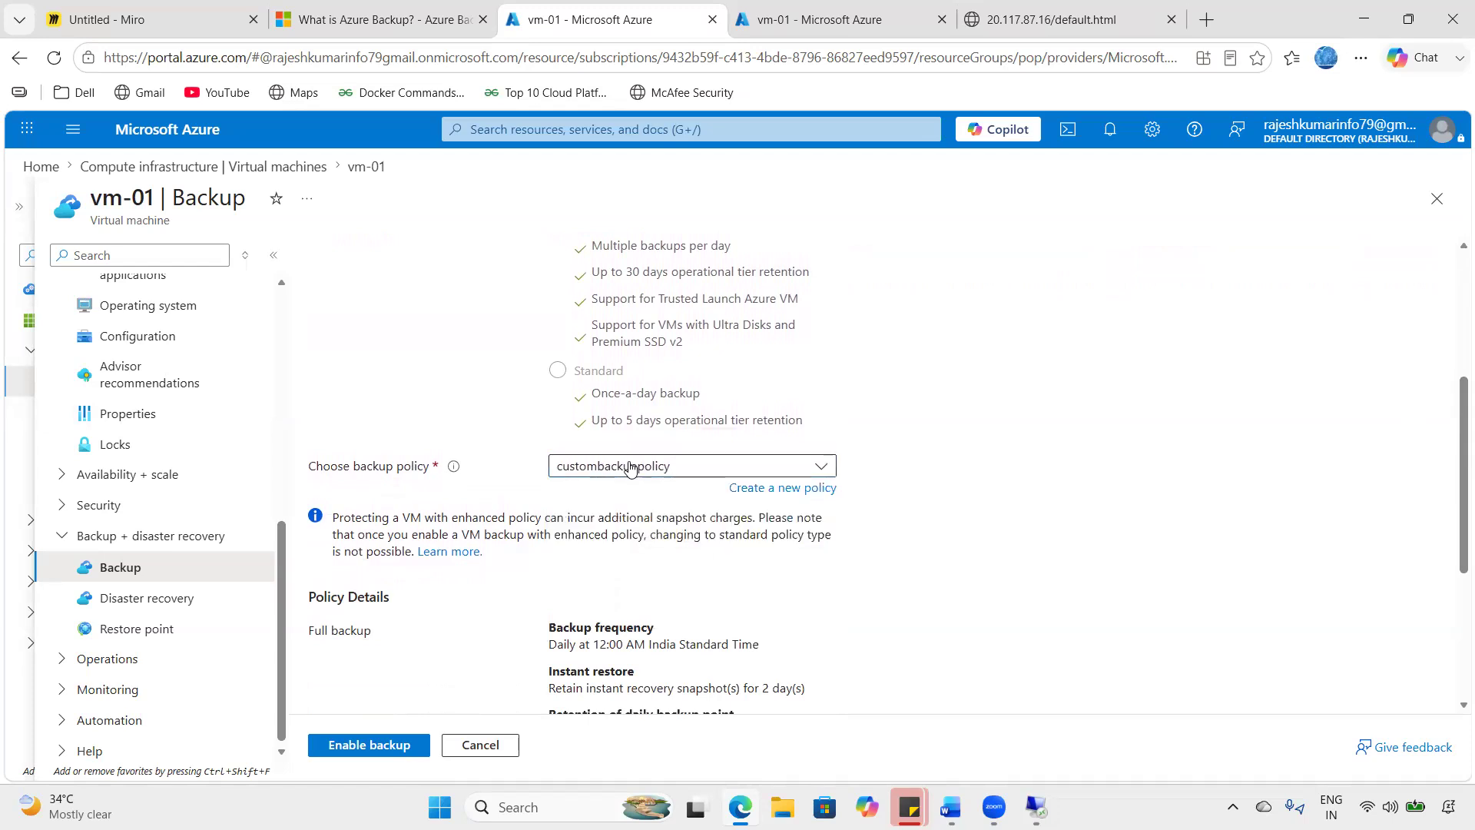
# - Check the backup frequency, instant restore and daily backup point retention in the policy details for vm-01
pyautogui.scroll(-1, 610, 453)
pyautogui.scroll(-1, 608, 451)
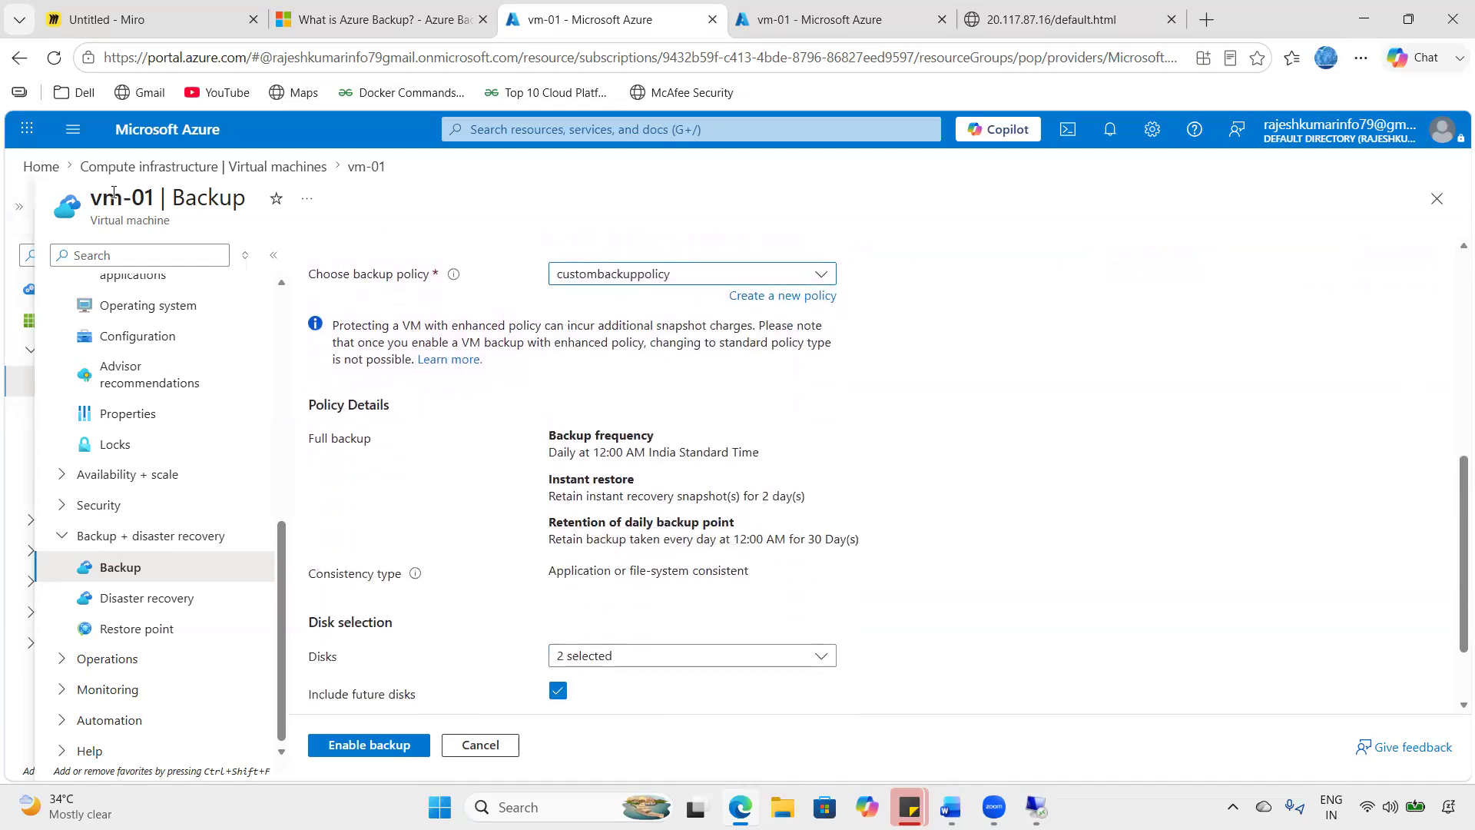
pyautogui.moveTo(103, 197); pyautogui.dragTo(197, 199)
pyautogui.moveTo(550, 430); pyautogui.dragTo(687, 538)
pyautogui.moveTo(580, 452); pyautogui.dragTo(773, 461)
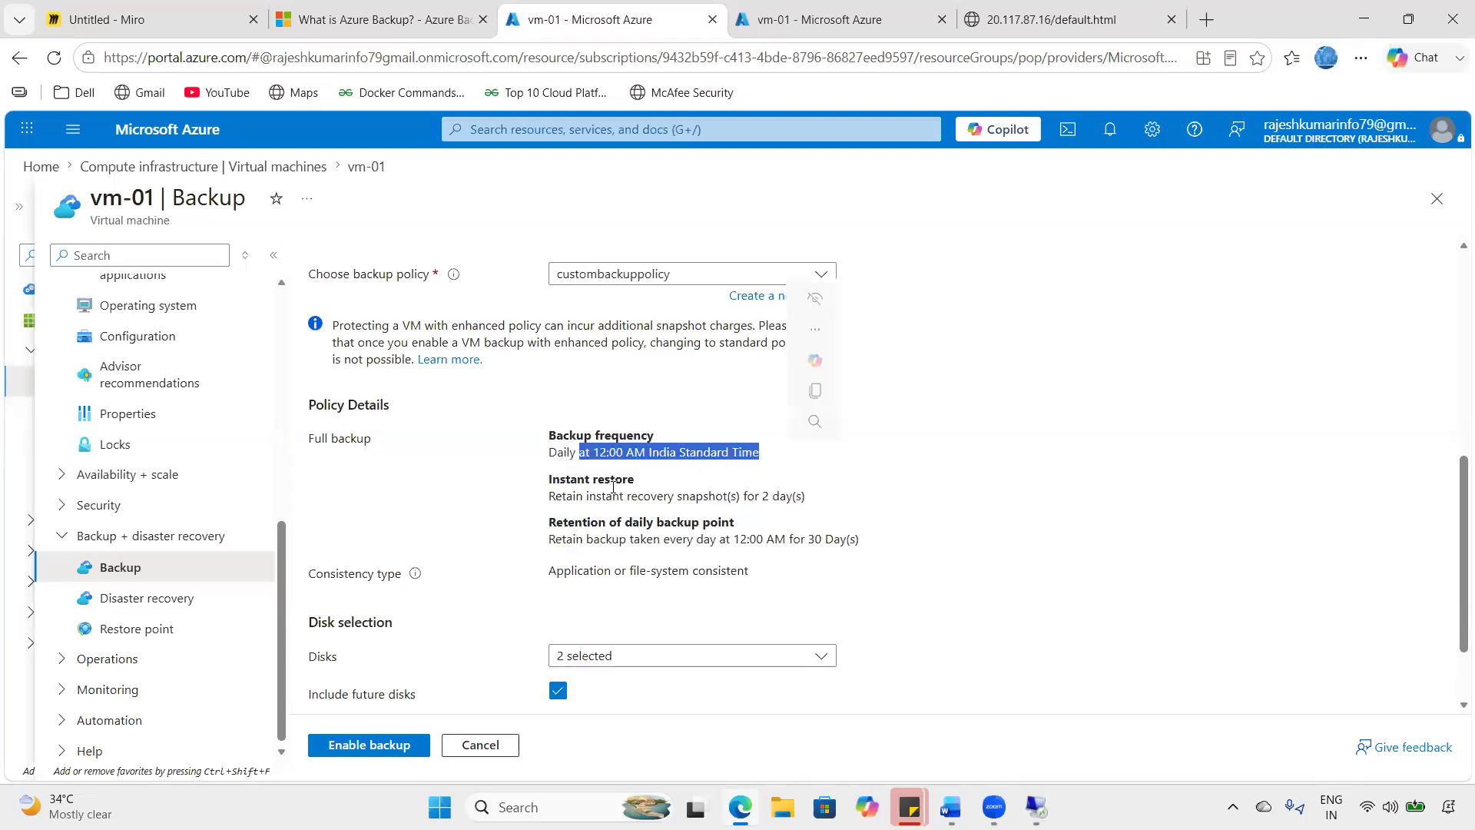
pyautogui.moveTo(613, 496); pyautogui.dragTo(806, 496)
pyautogui.moveTo(612, 540); pyautogui.dragTo(890, 545)
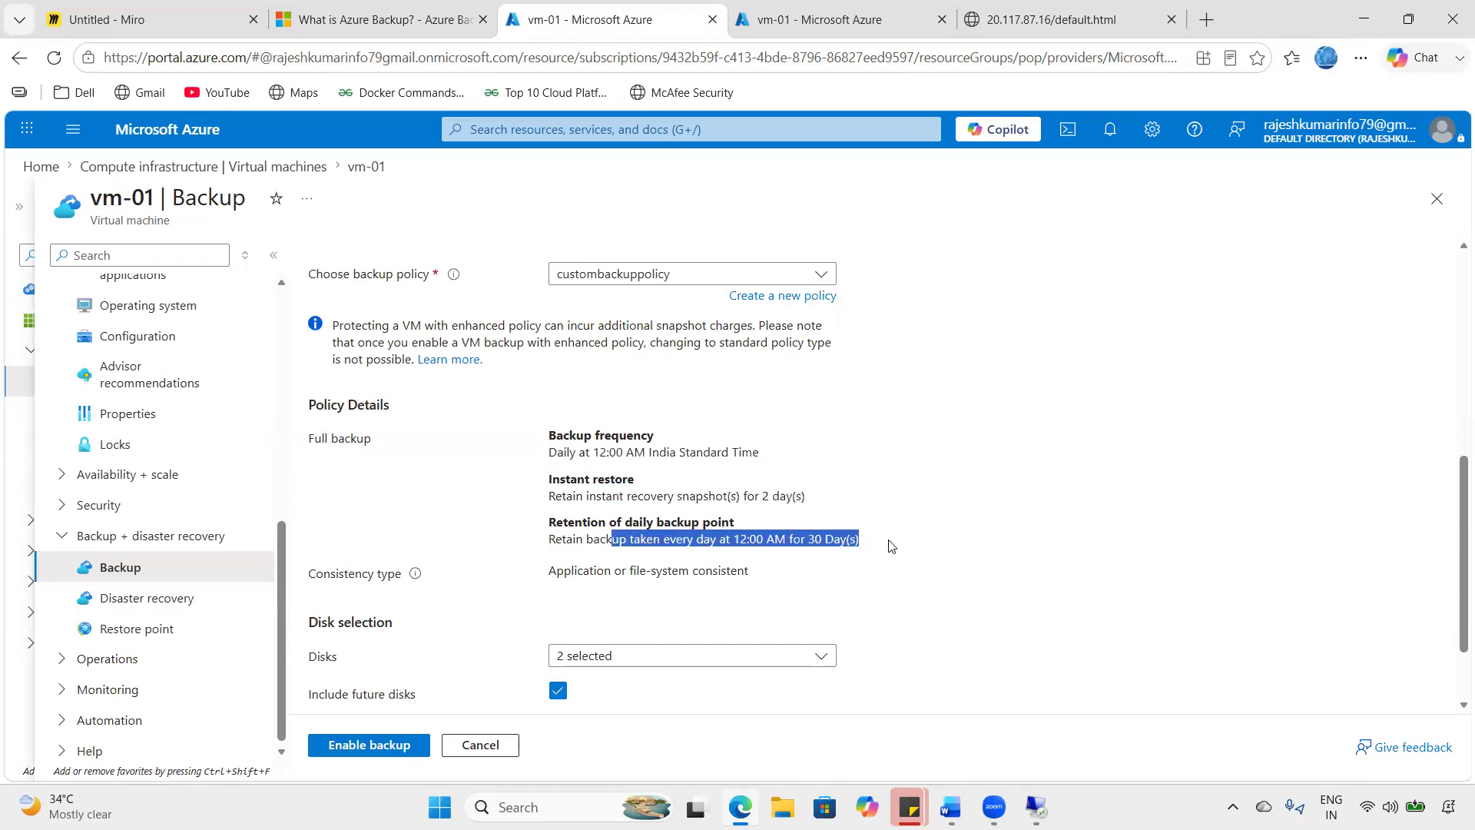
# - Examine the OS disk and data disk offered in the disk selection for vm-01's backup
pyautogui.scroll(-1, 741, 553)
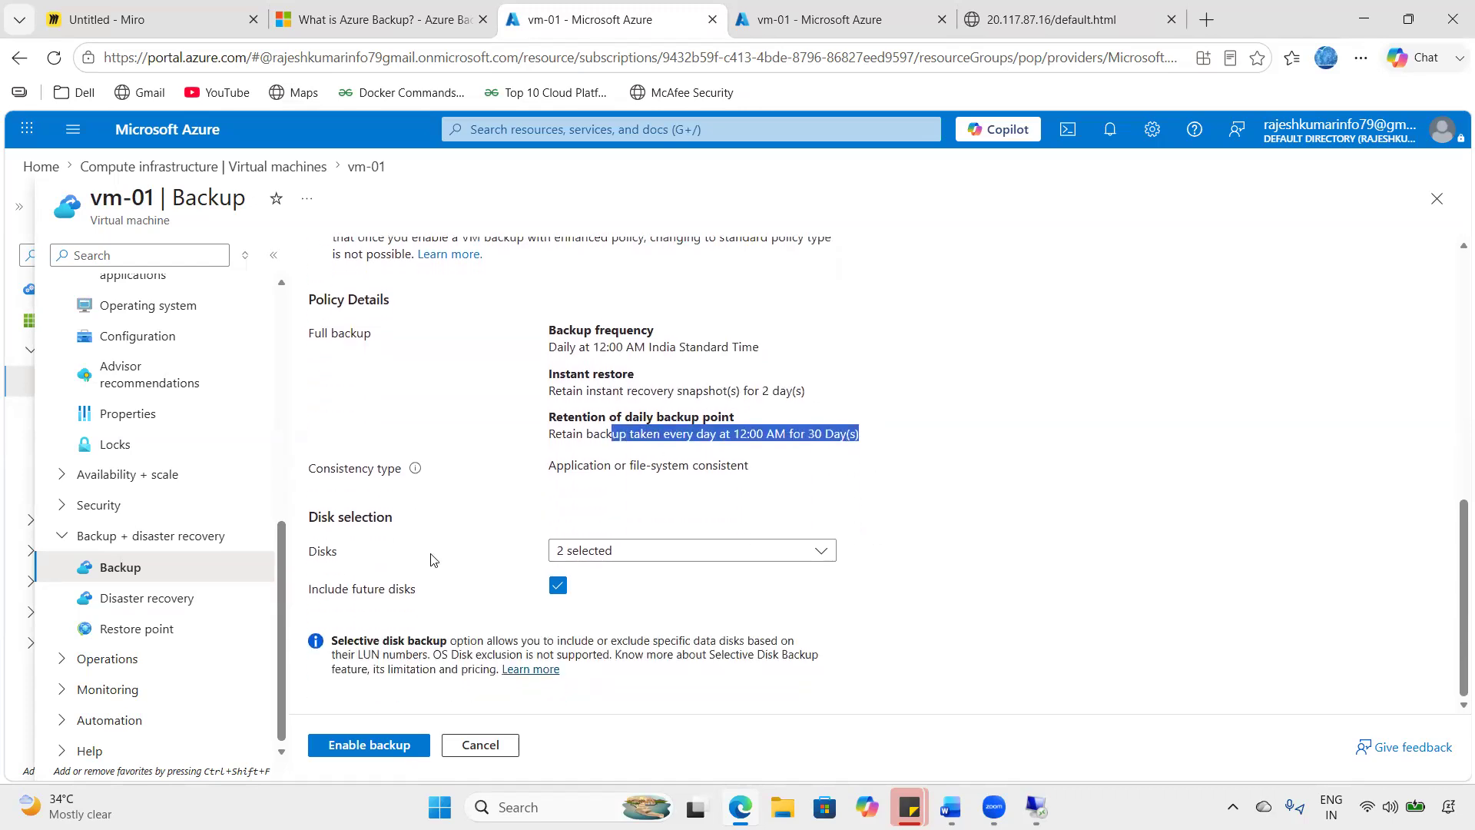
pyautogui.moveTo(319, 517); pyautogui.dragTo(444, 524)
pyautogui.click(598, 551)
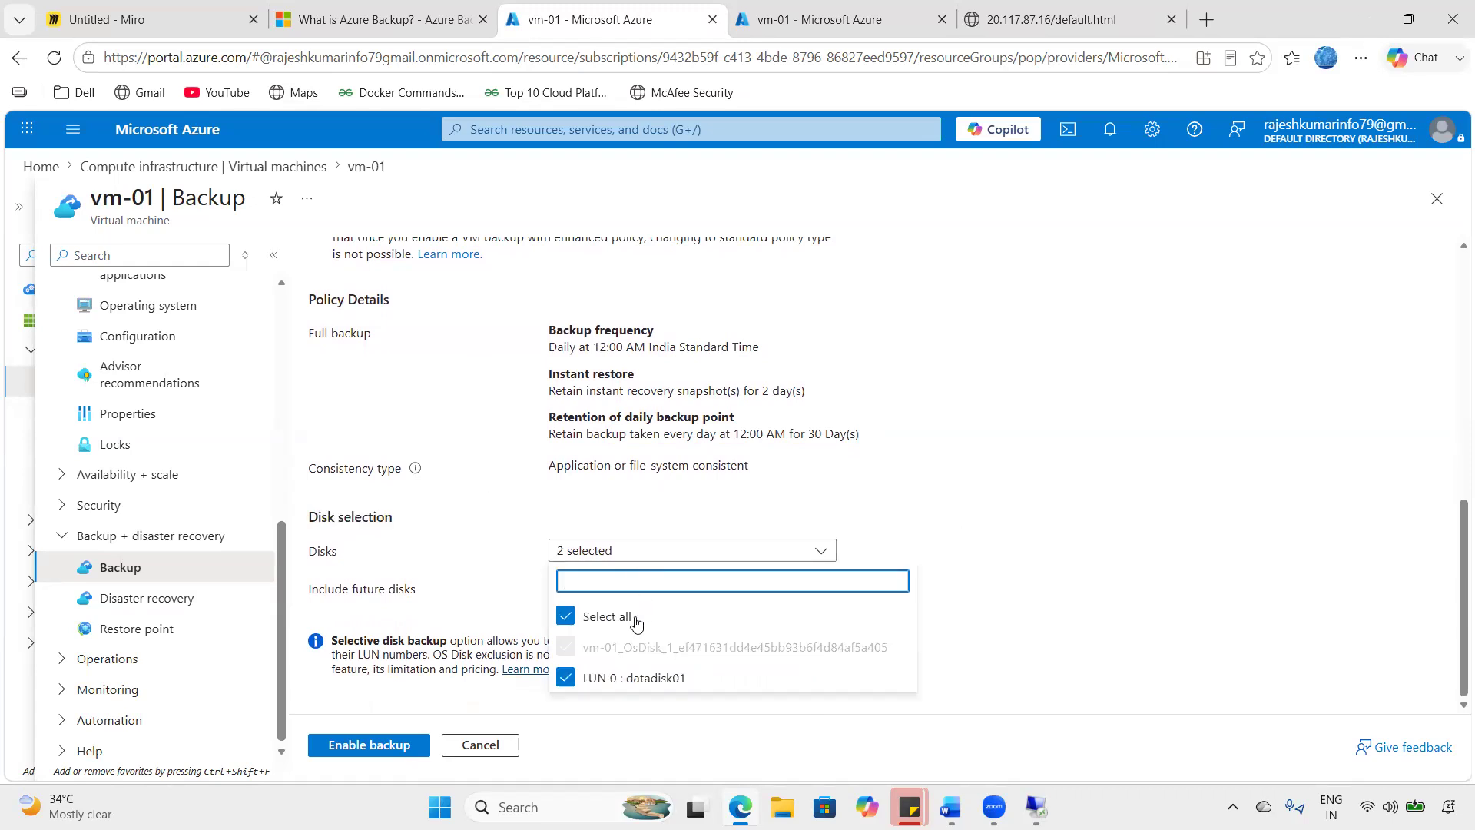
pyautogui.moveTo(246, 199); pyautogui.dragTo(124, 198)
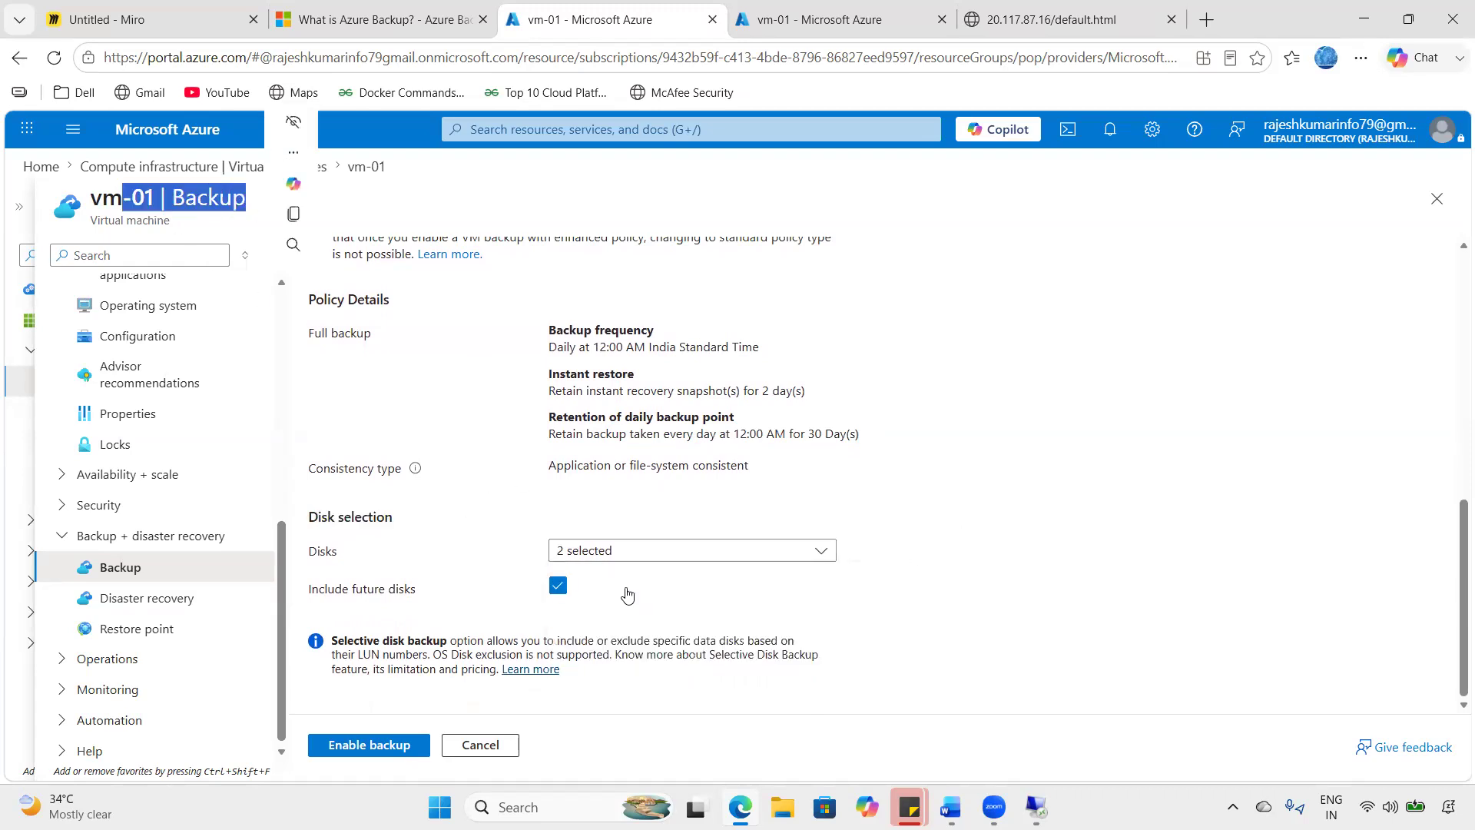
pyautogui.click(625, 562)
pyautogui.moveTo(591, 649); pyautogui.dragTo(893, 654)
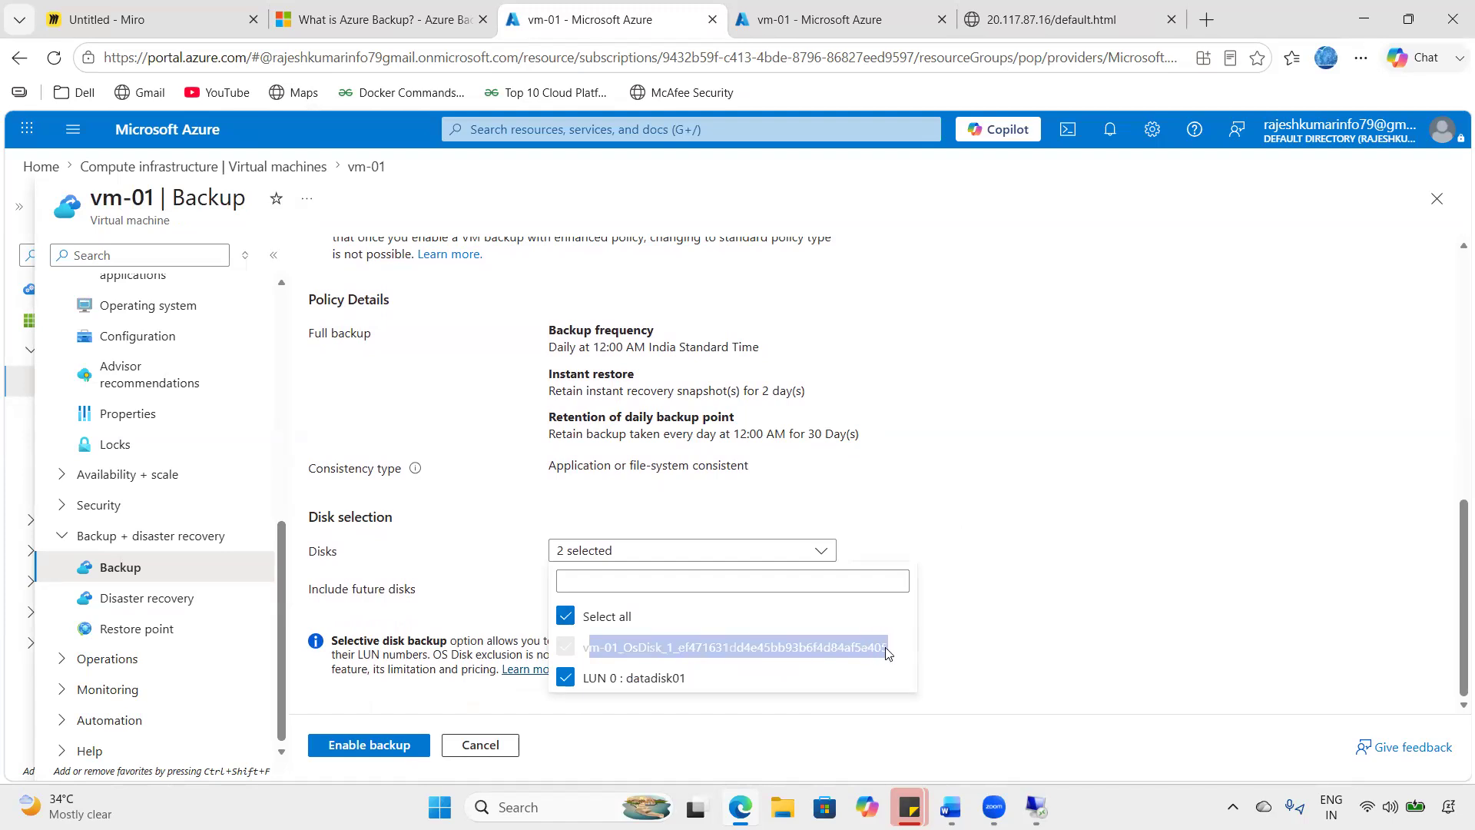
pyautogui.moveTo(691, 681); pyautogui.dragTo(571, 680)
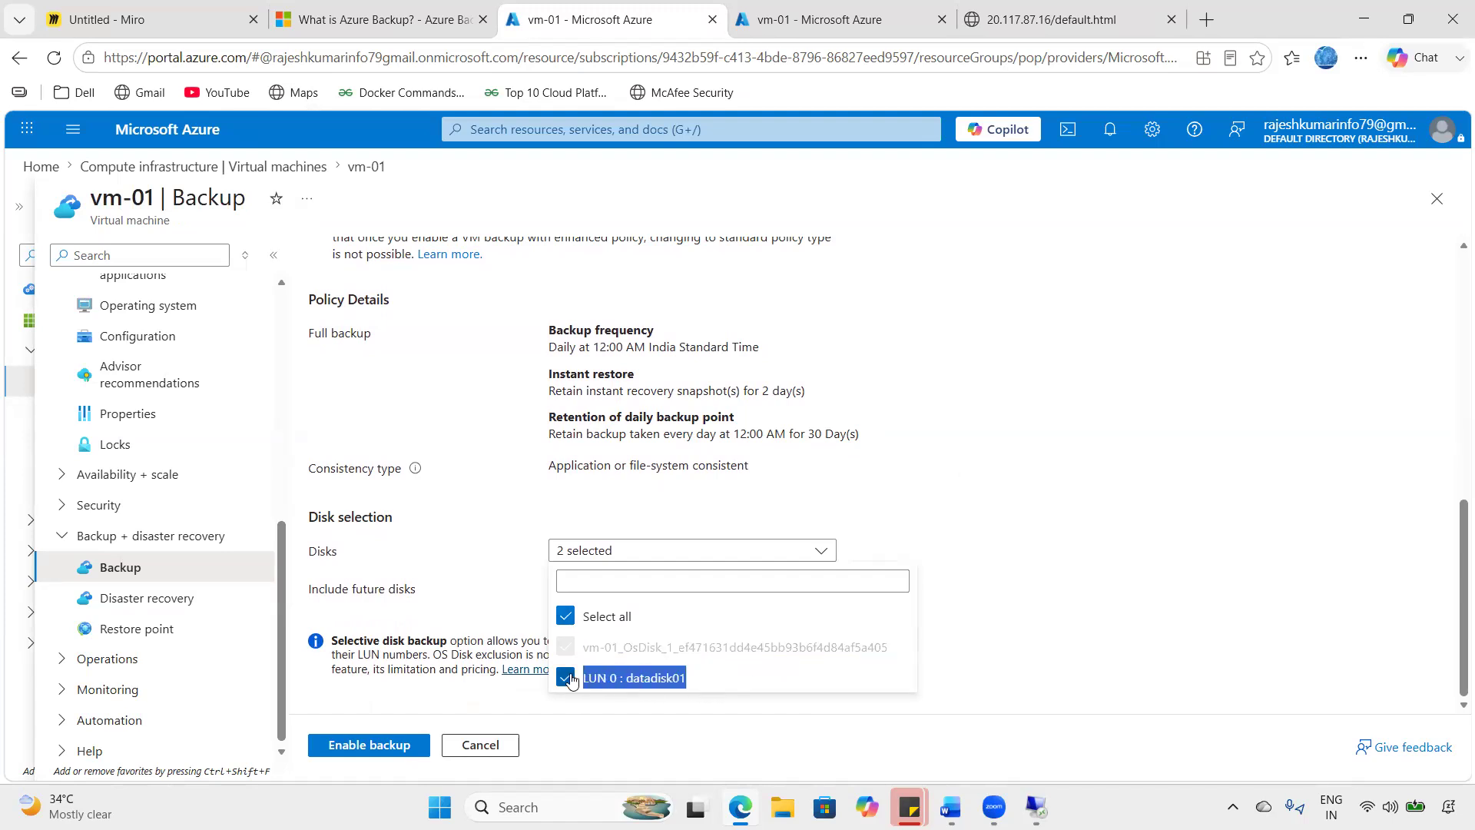
# - Exclude the data disk datadisk01 from vm-01's backup and include it again
pyautogui.click(569, 680)
pyautogui.click(567, 682)
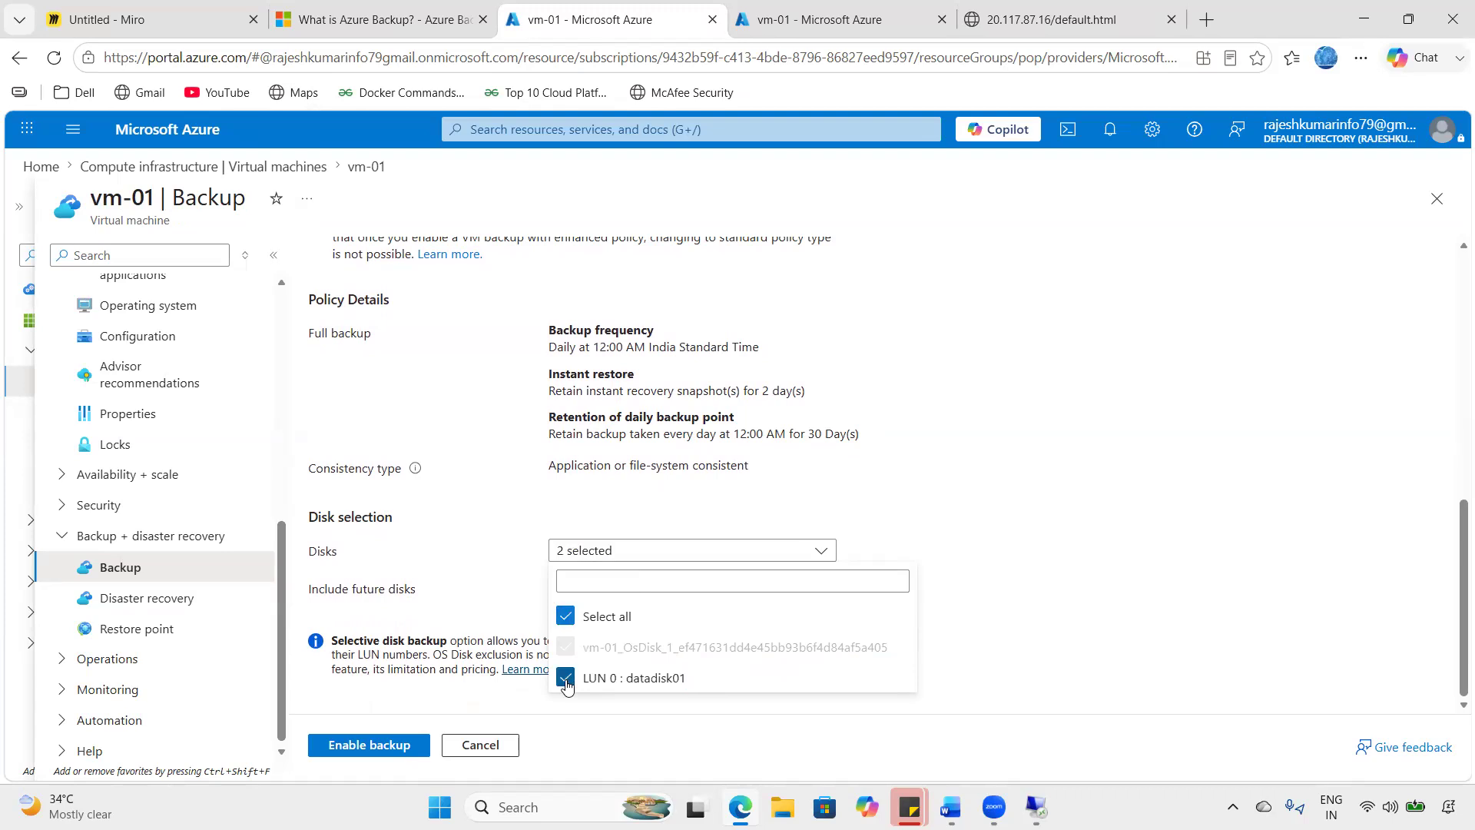
pyautogui.click(567, 682)
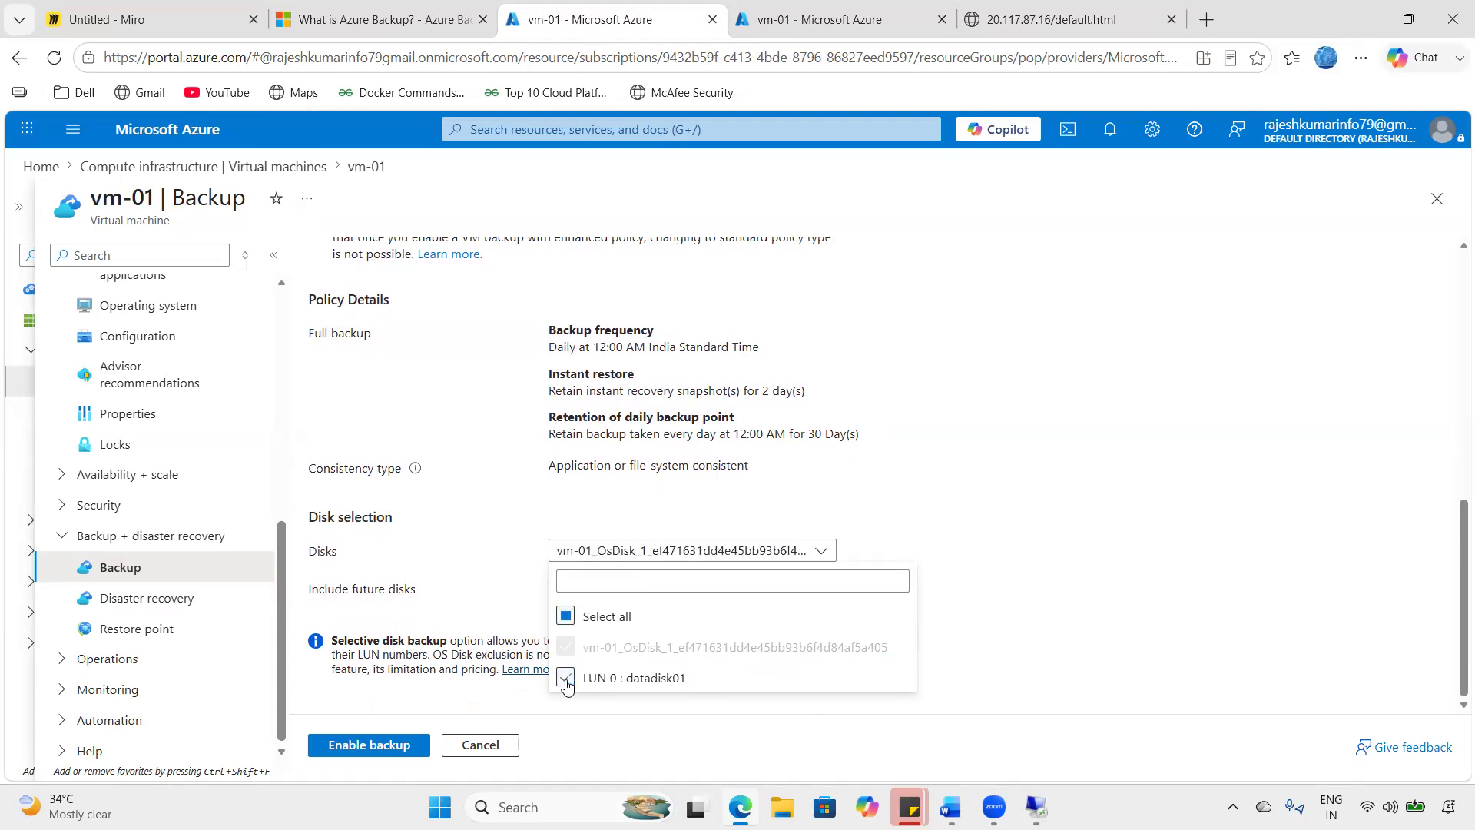
pyautogui.moveTo(588, 647); pyautogui.dragTo(890, 658)
pyautogui.moveTo(91, 193); pyautogui.dragTo(247, 202)
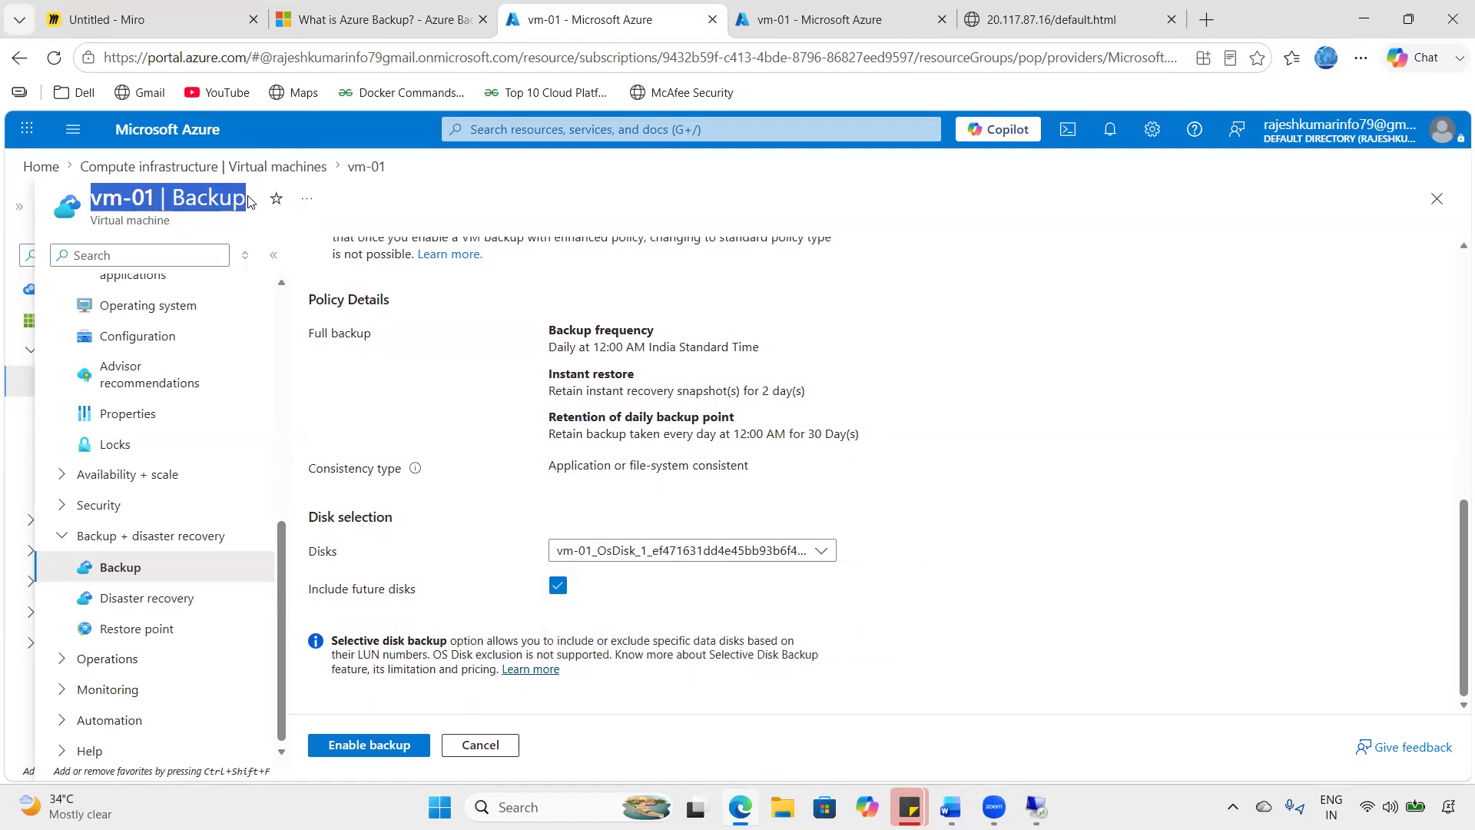
pyautogui.click(569, 553)
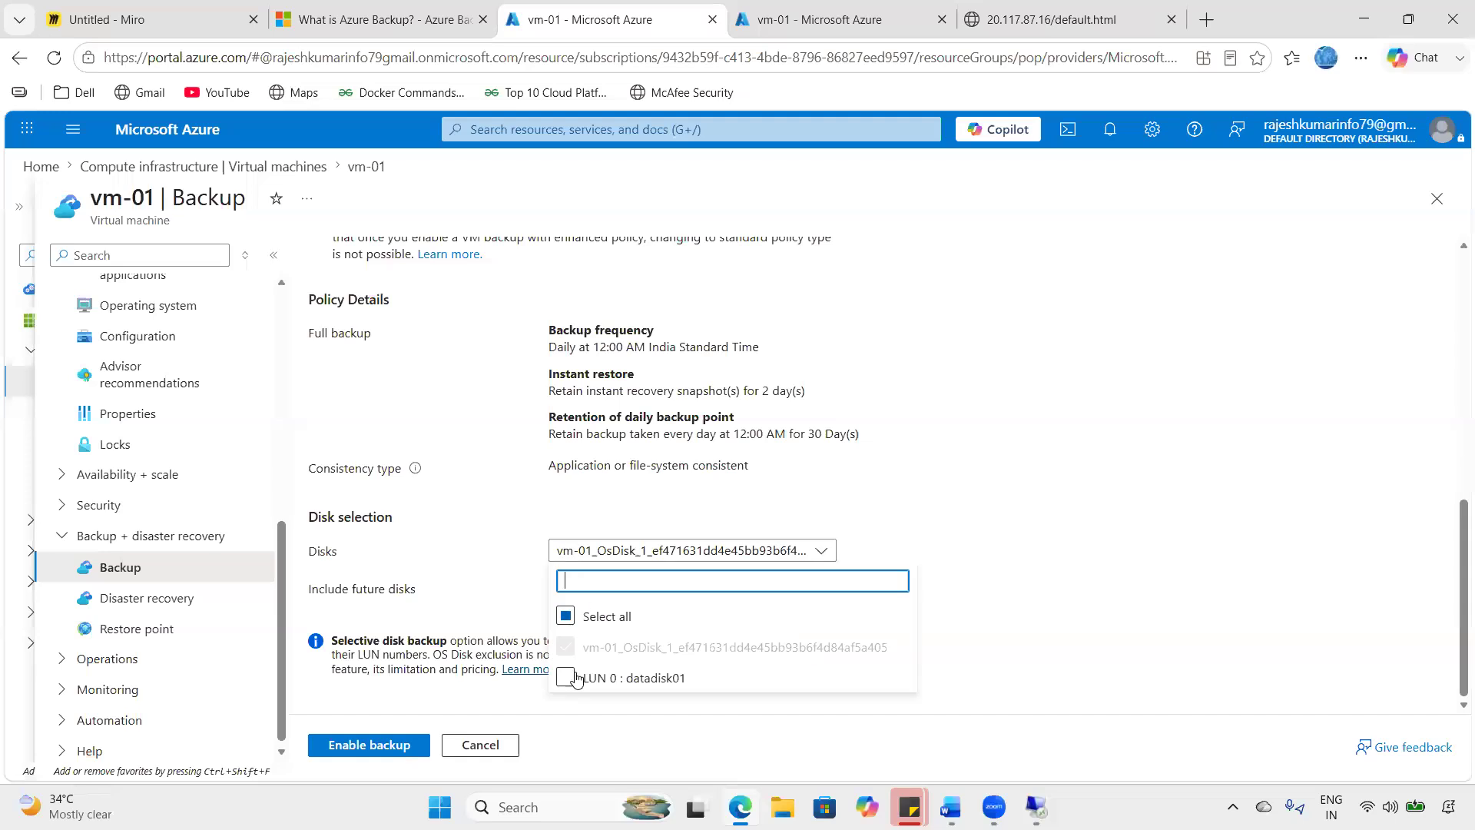
pyautogui.click(566, 678)
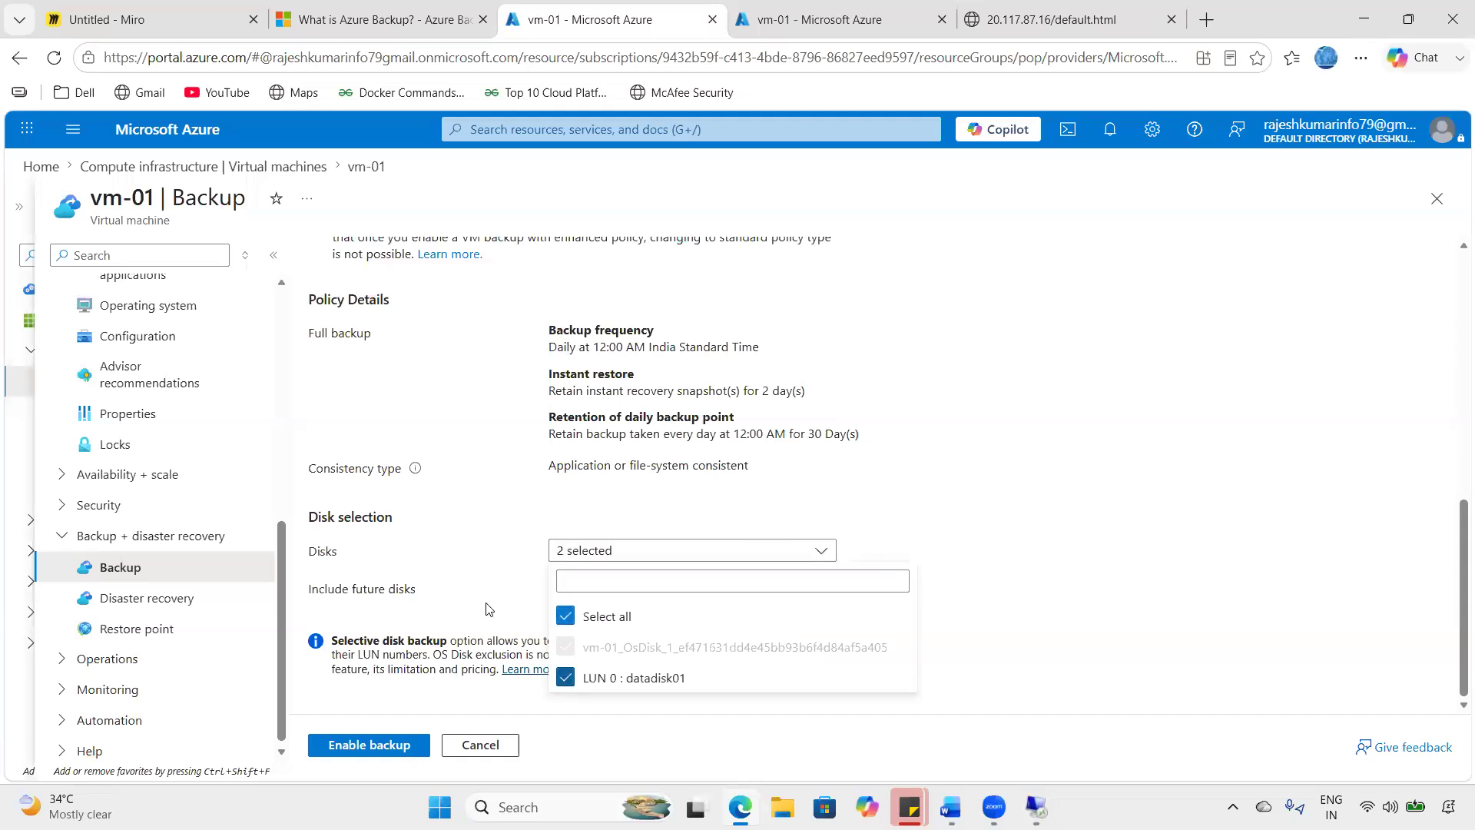
pyautogui.click(480, 581)
# - Turn off the inclusion of future disks in vm-01's backup and turn it back on
pyautogui.moveTo(332, 597); pyautogui.dragTo(423, 594)
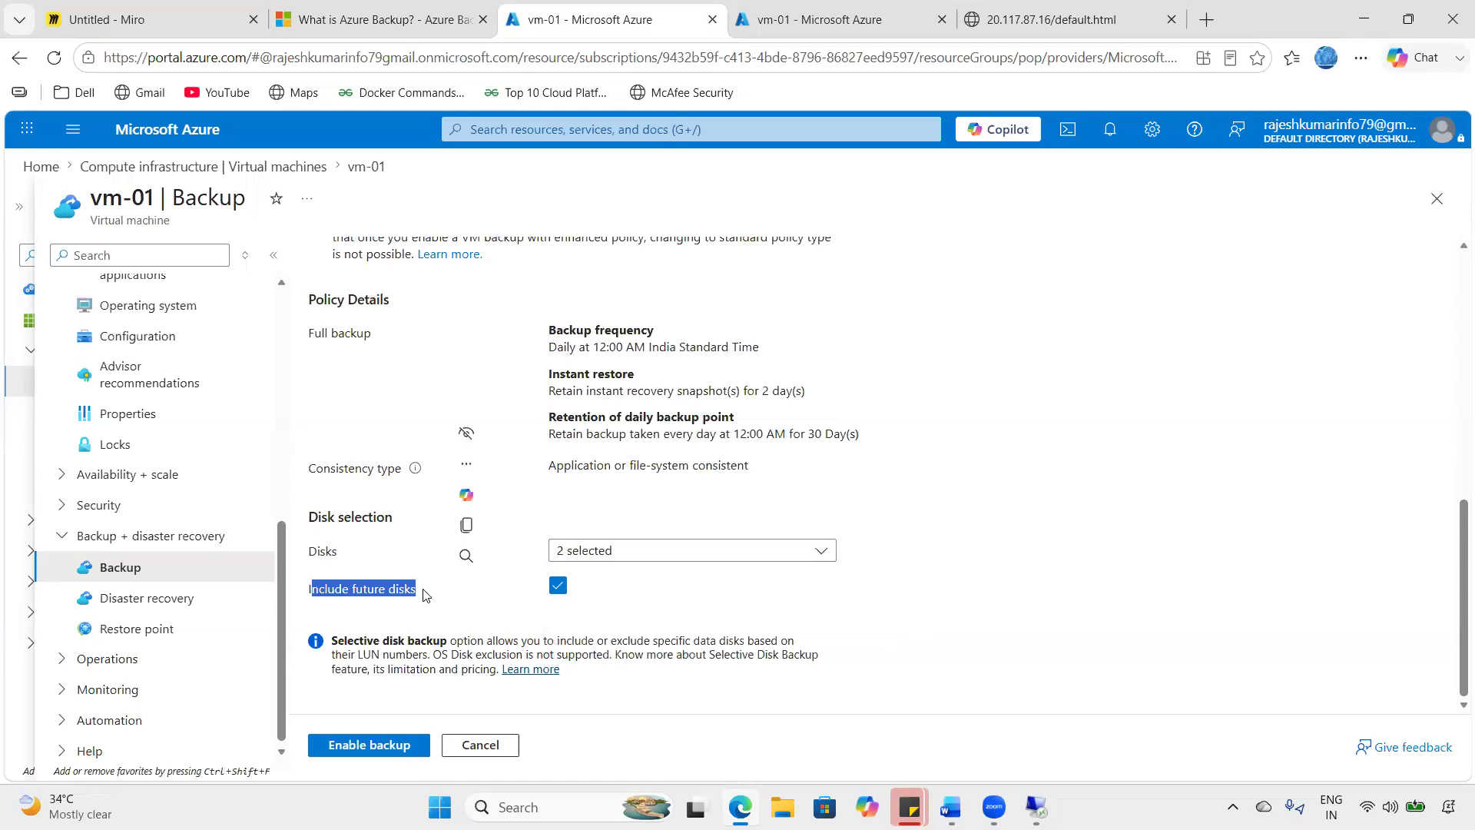
pyautogui.moveTo(123, 198); pyautogui.dragTo(231, 200)
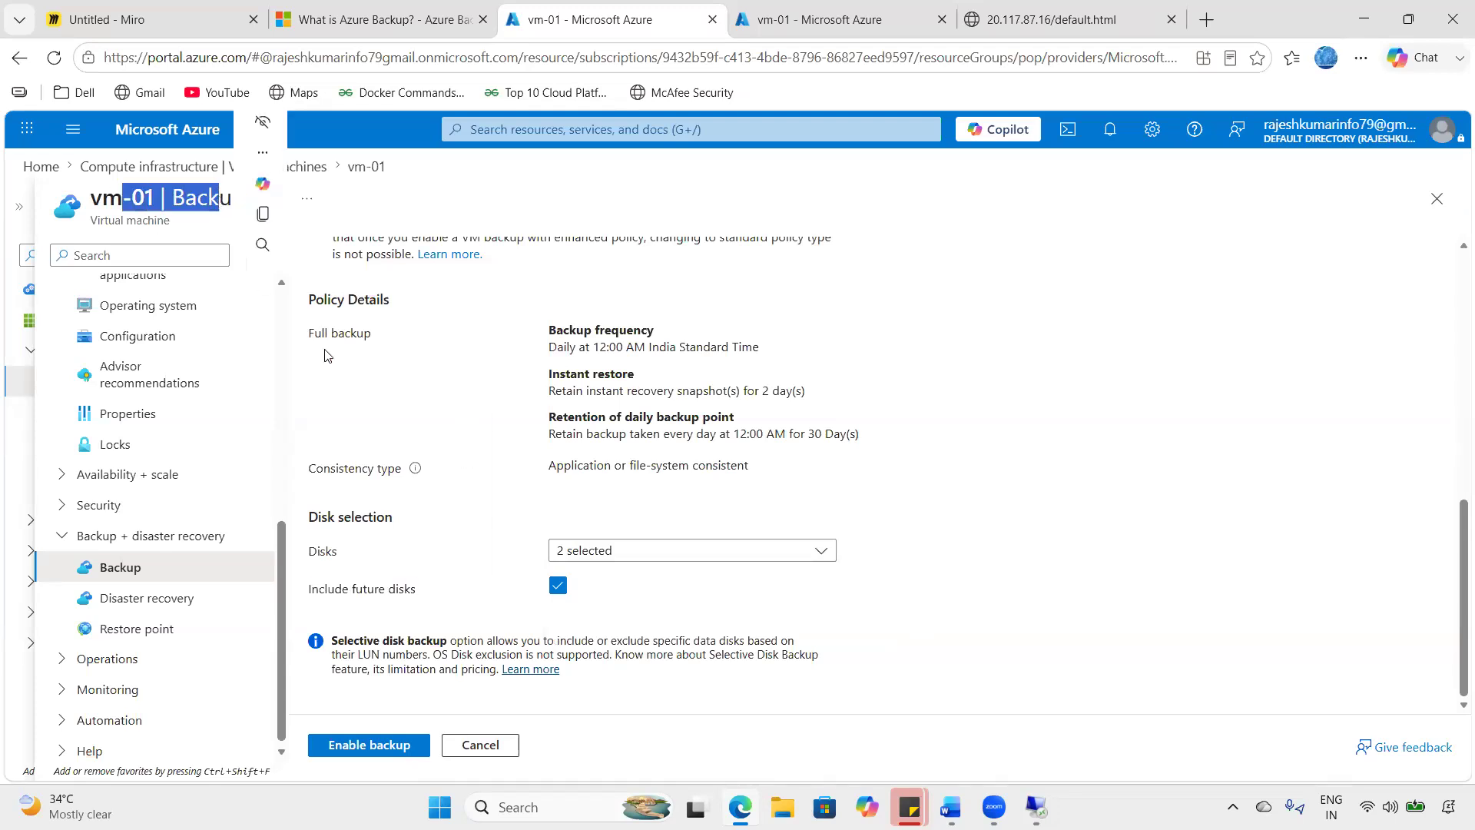
pyautogui.click(558, 588)
pyautogui.click(559, 588)
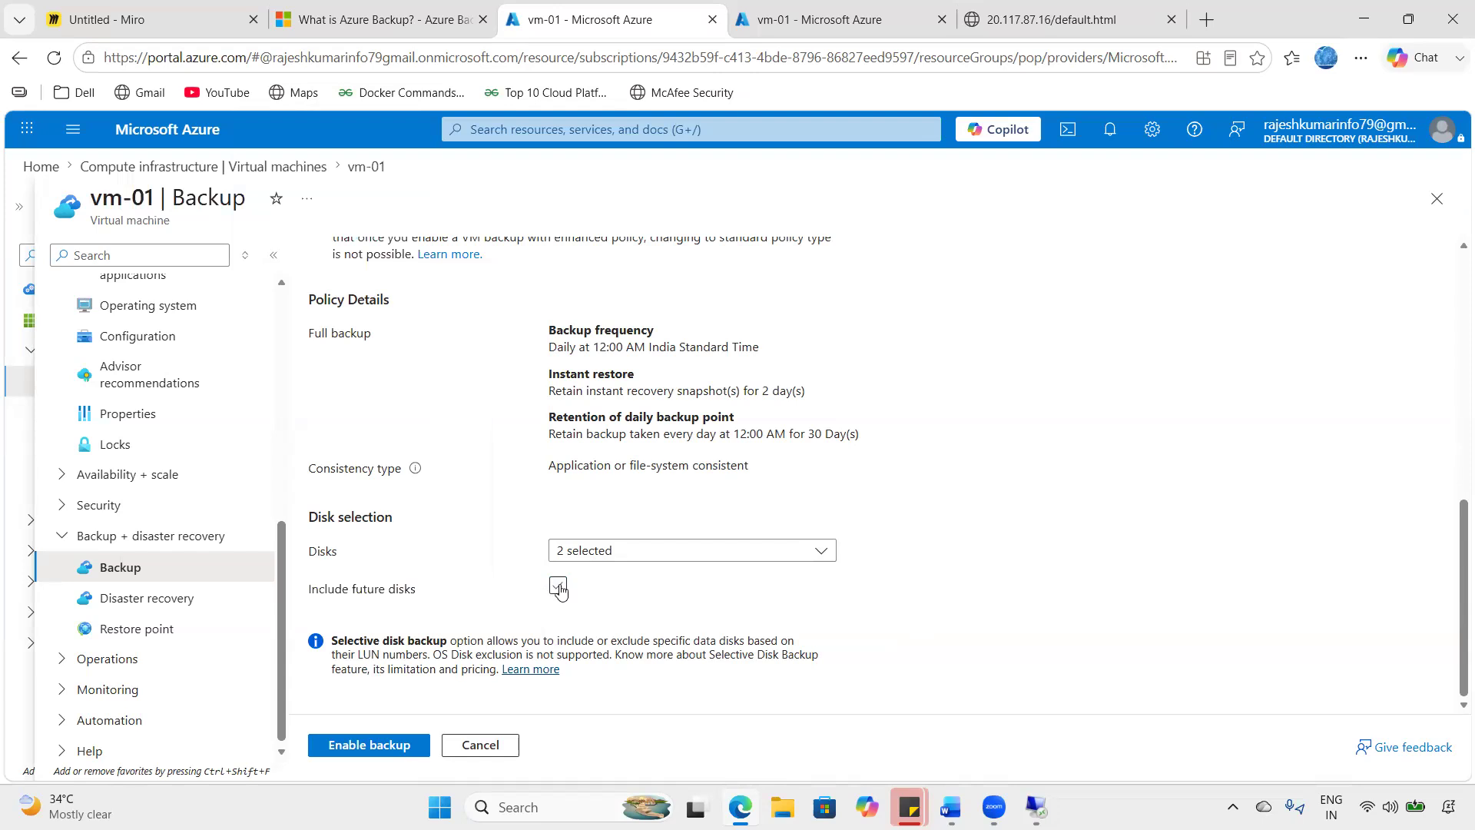
pyautogui.moveTo(247, 197); pyautogui.dragTo(103, 198)
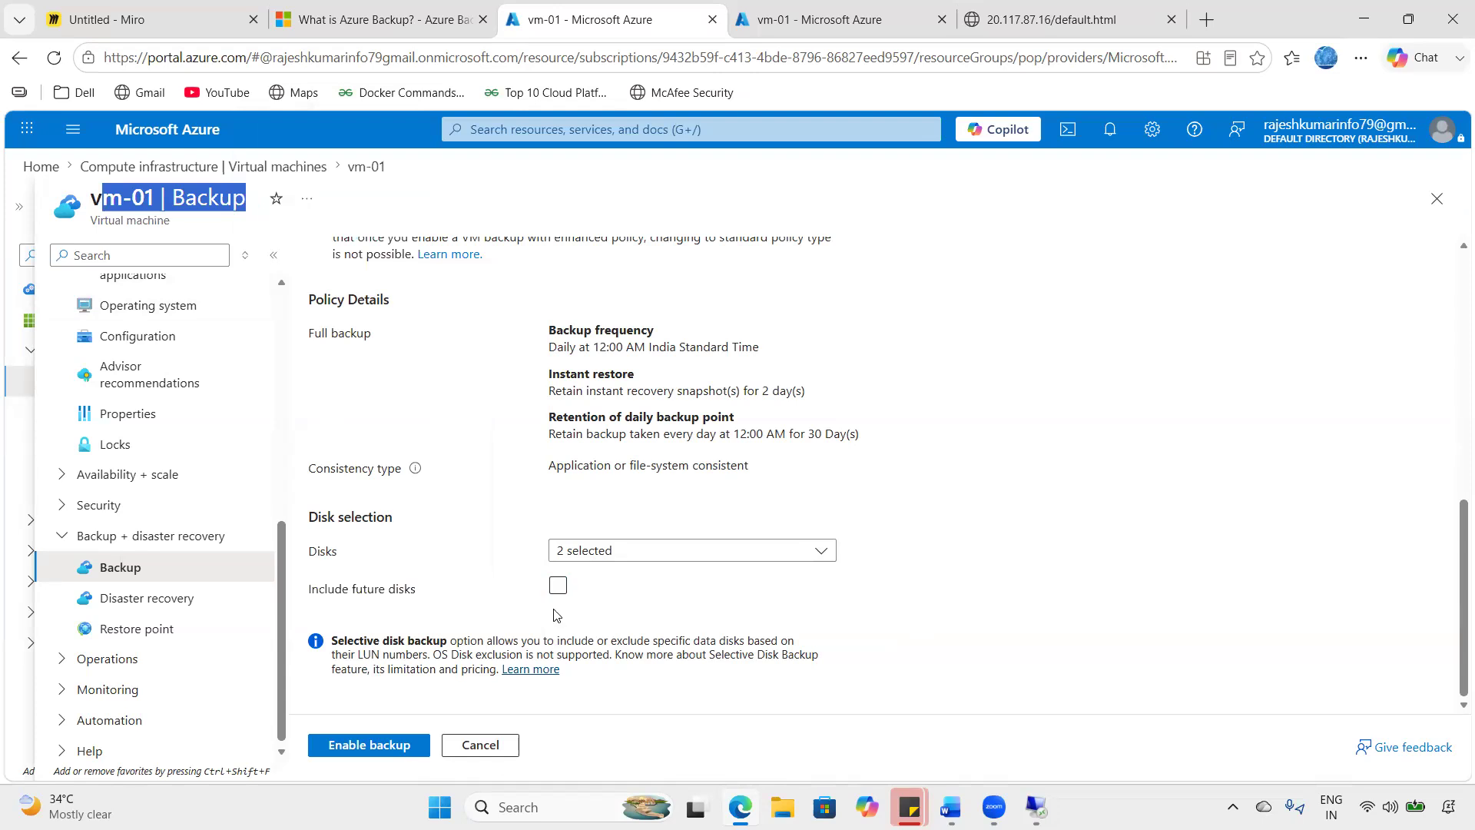
pyautogui.click(558, 586)
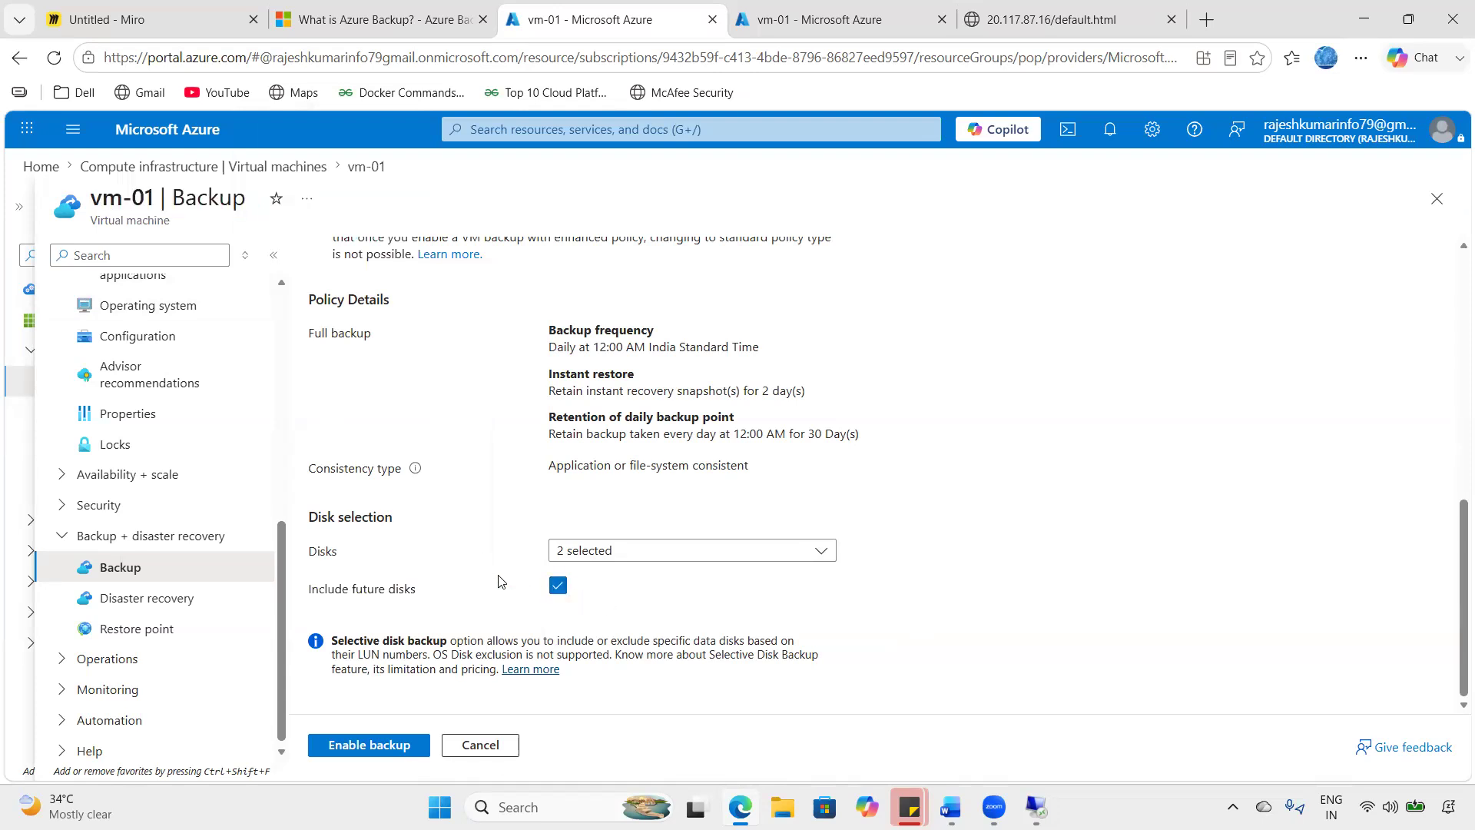
# - Enable the configured backup for vm-01 and check the notifications for the protection deployment
pyautogui.click(369, 745)
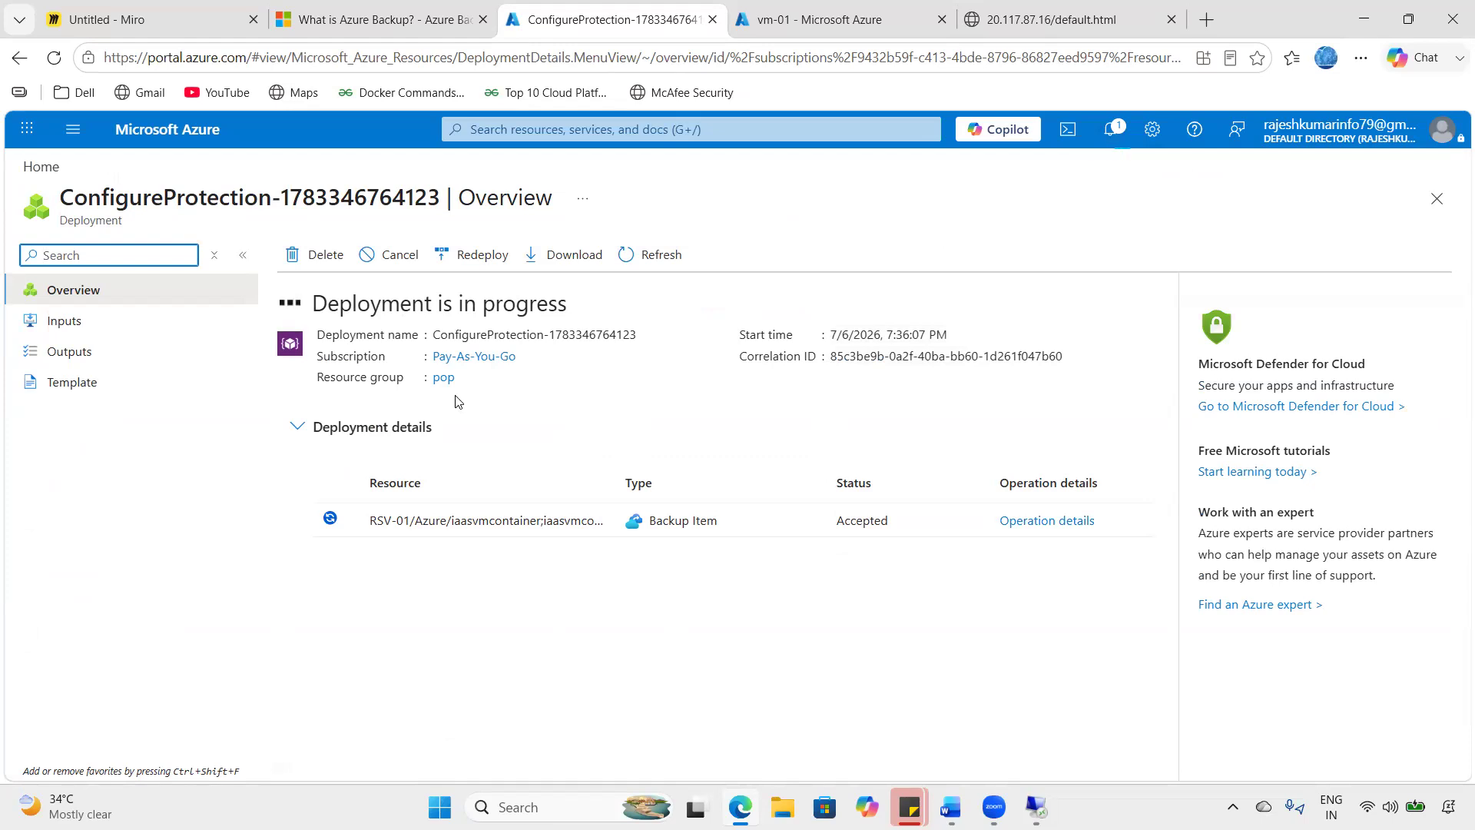
pyautogui.click(1114, 138)
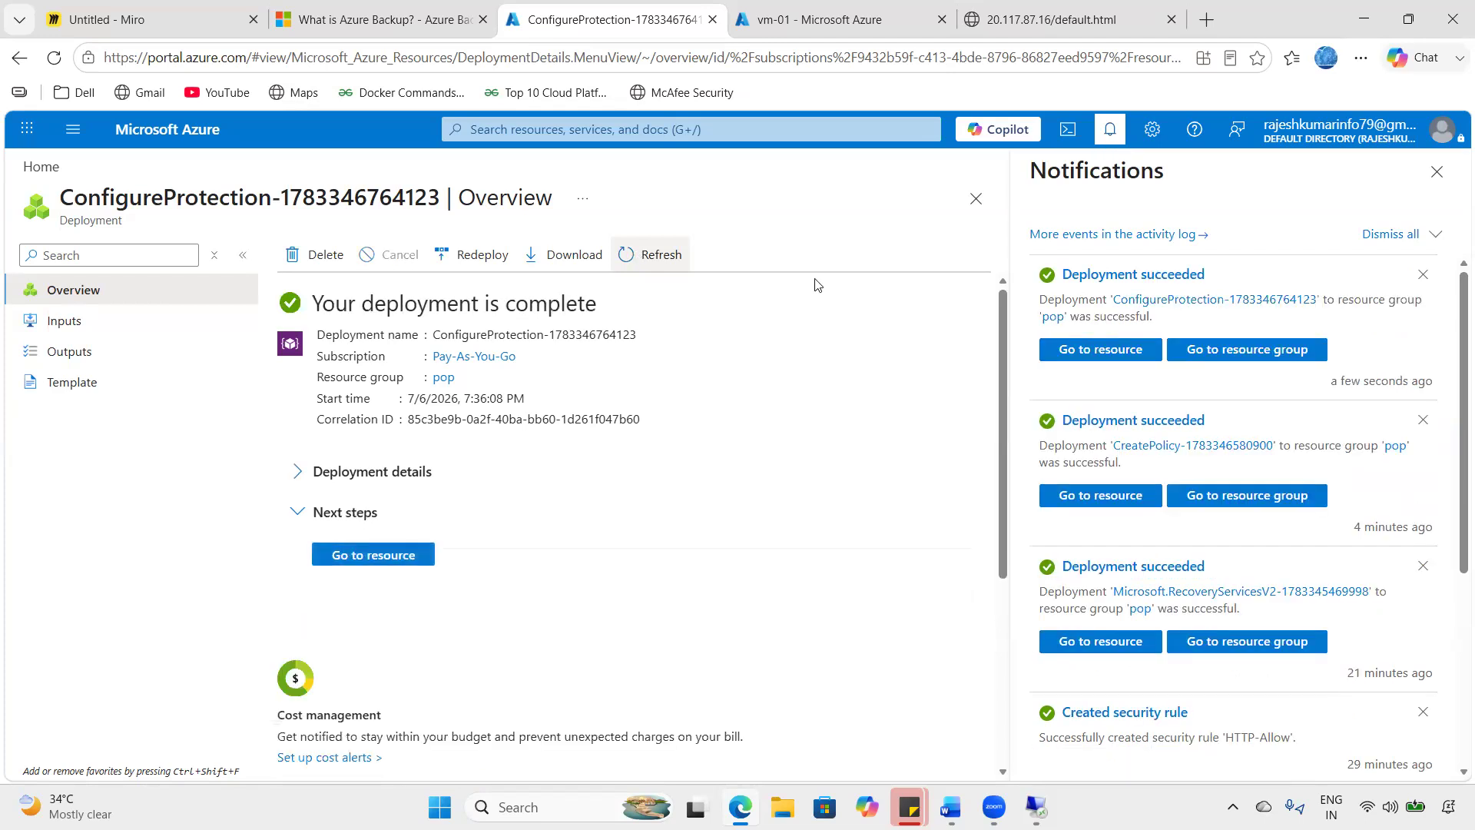
pyautogui.click(1109, 131)
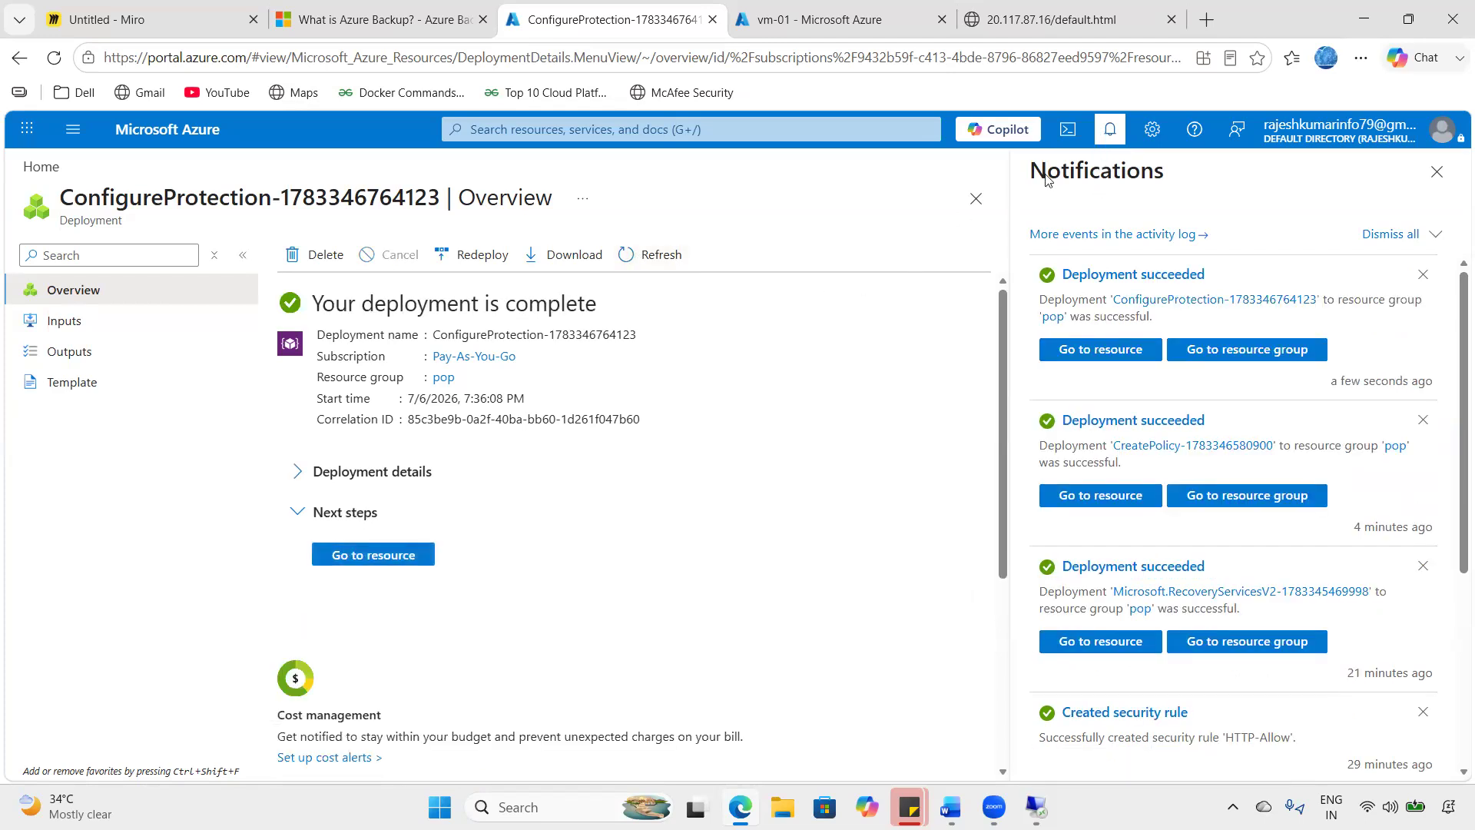
# - Open the Backup page of virtual machine vm-01 from the virtual machines list
pyautogui.click(195, 132)
pyautogui.click(374, 238)
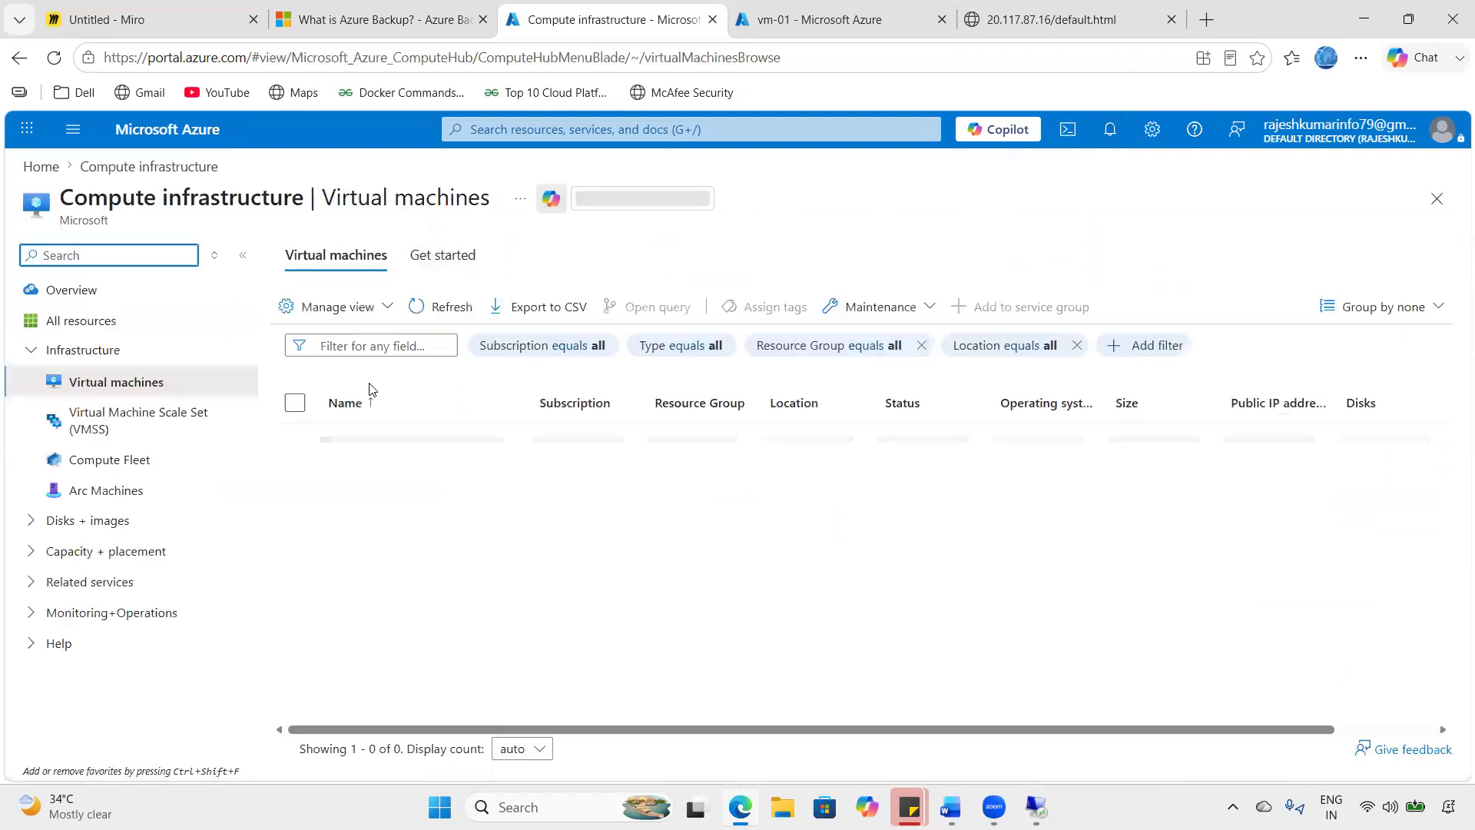
pyautogui.click(368, 437)
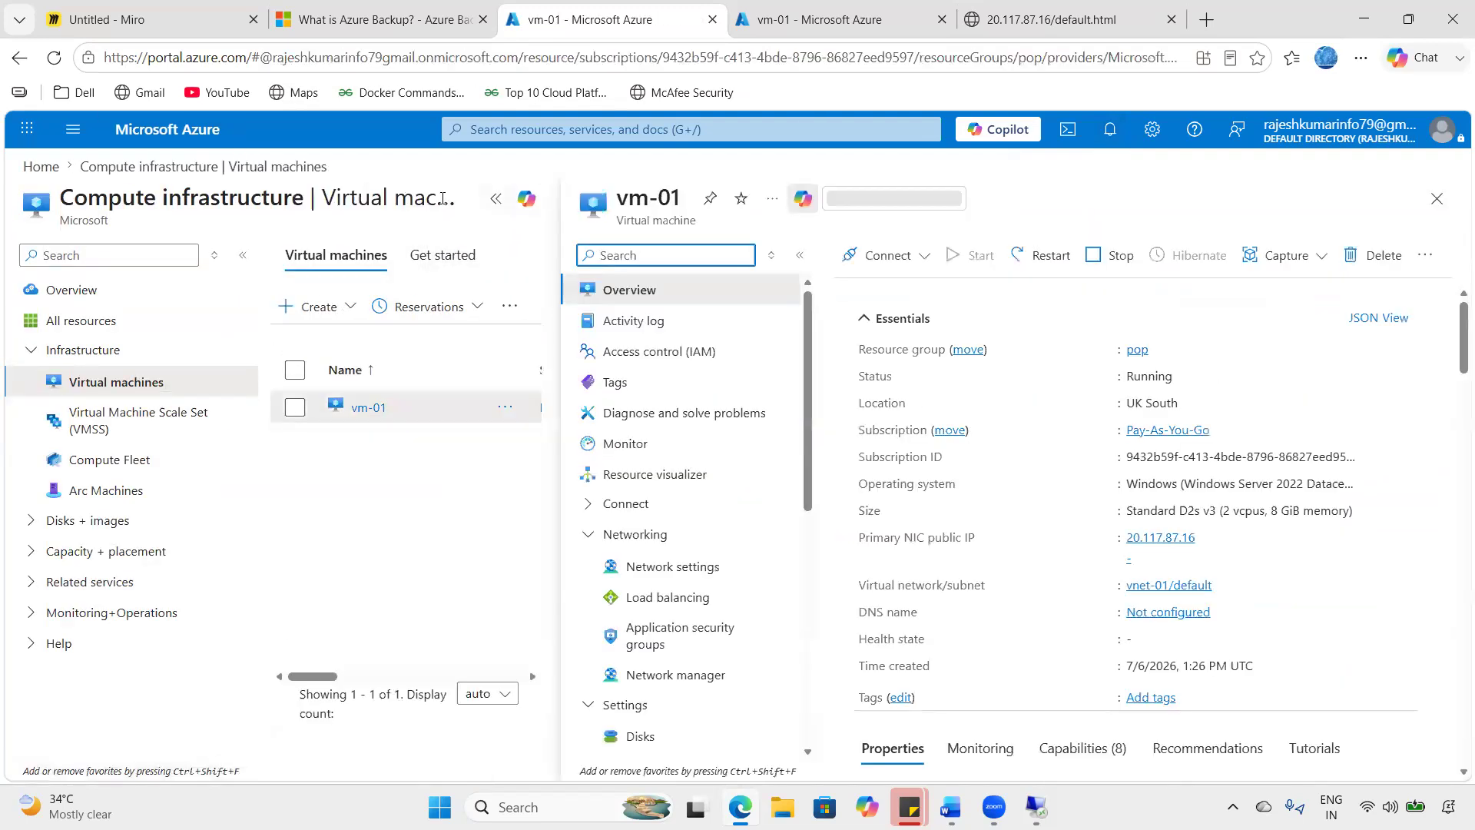
pyautogui.click(496, 200)
pyautogui.scroll(-5, 142, 498)
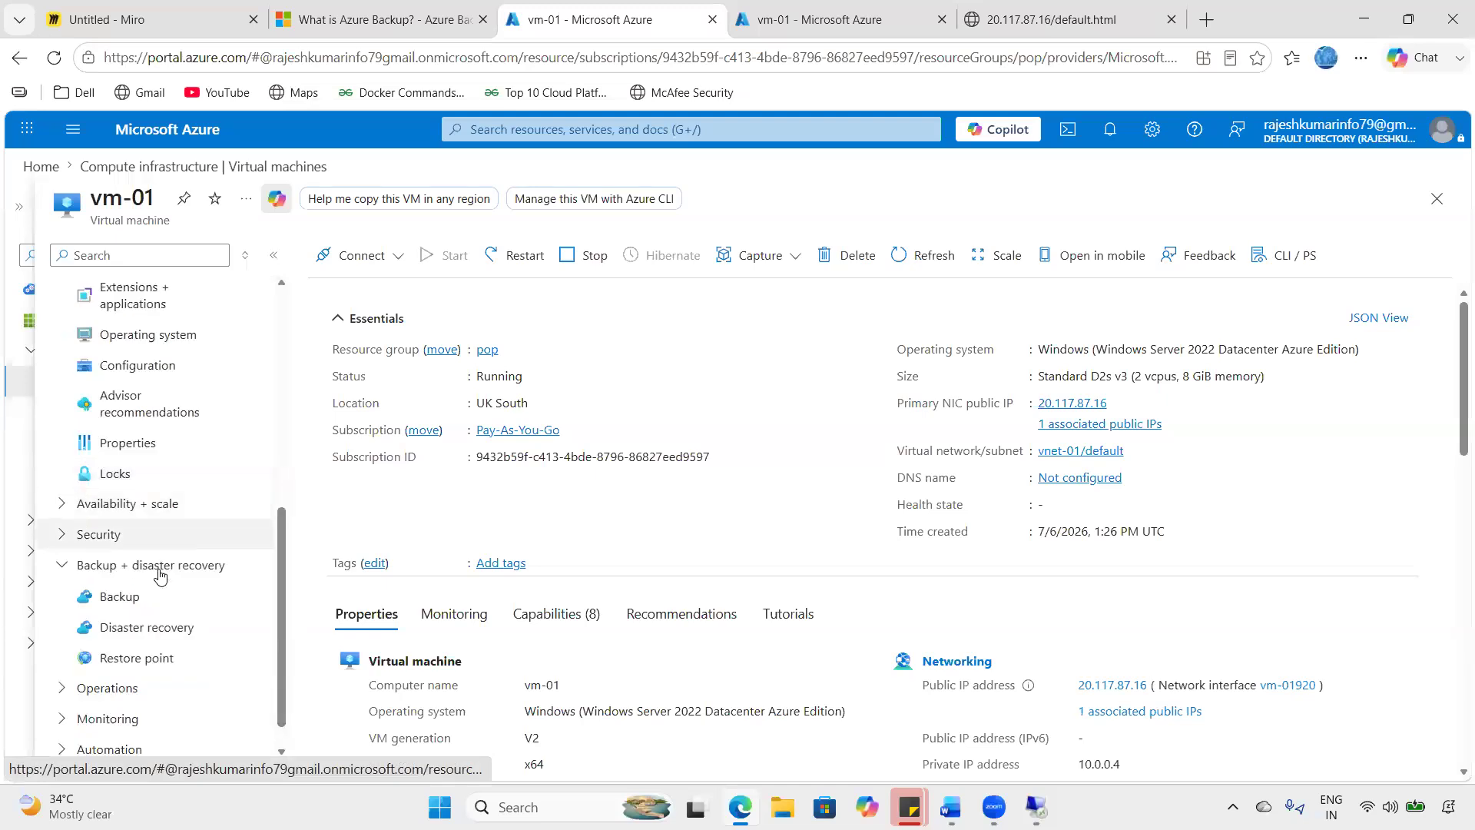
pyautogui.click(146, 627)
pyautogui.click(137, 598)
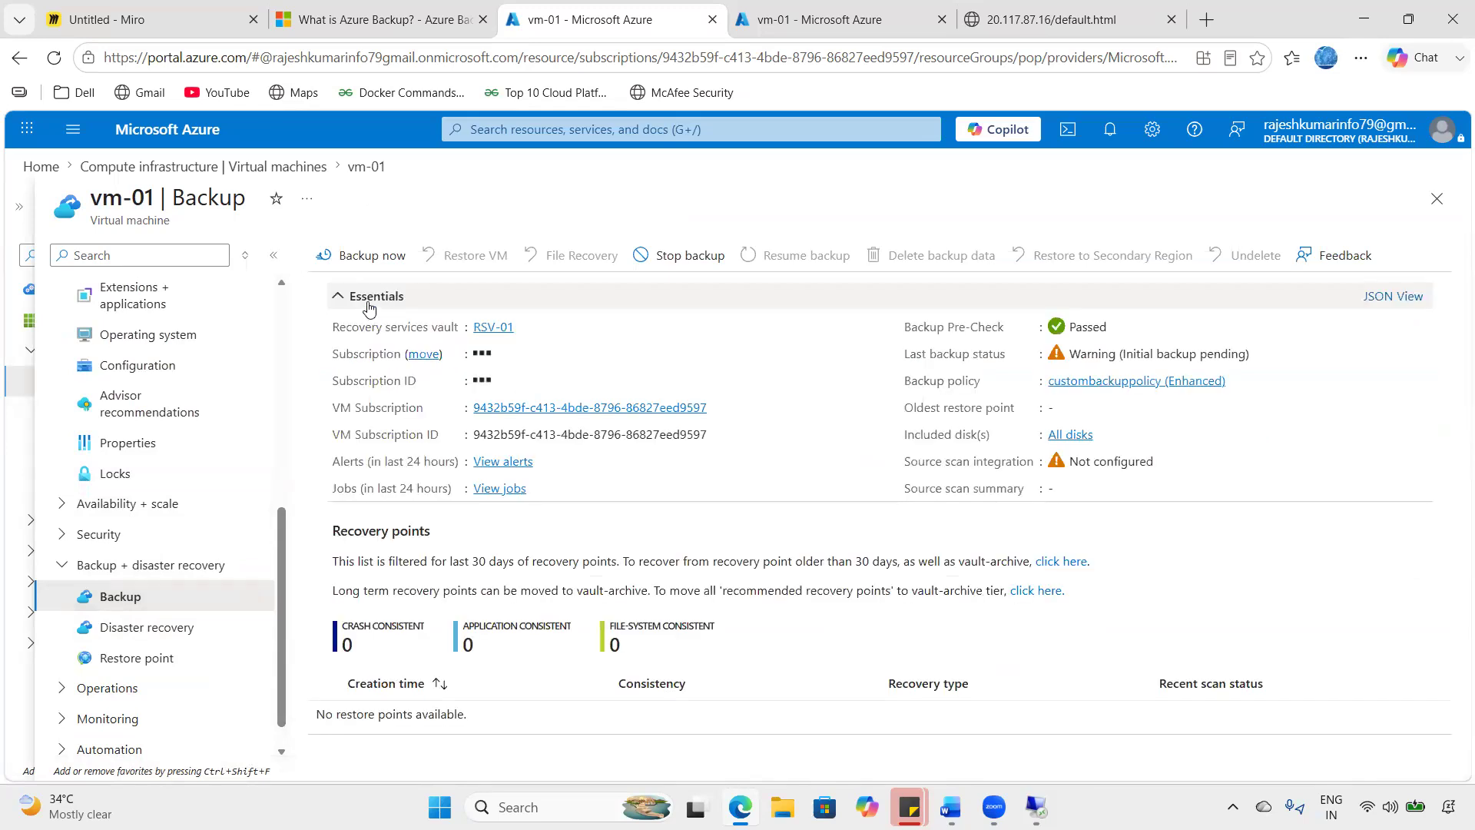
# - Examine the backup pre-check, last backup status and recovery points on vm-01's Backup page
pyautogui.moveTo(949, 327); pyautogui.dragTo(1107, 328)
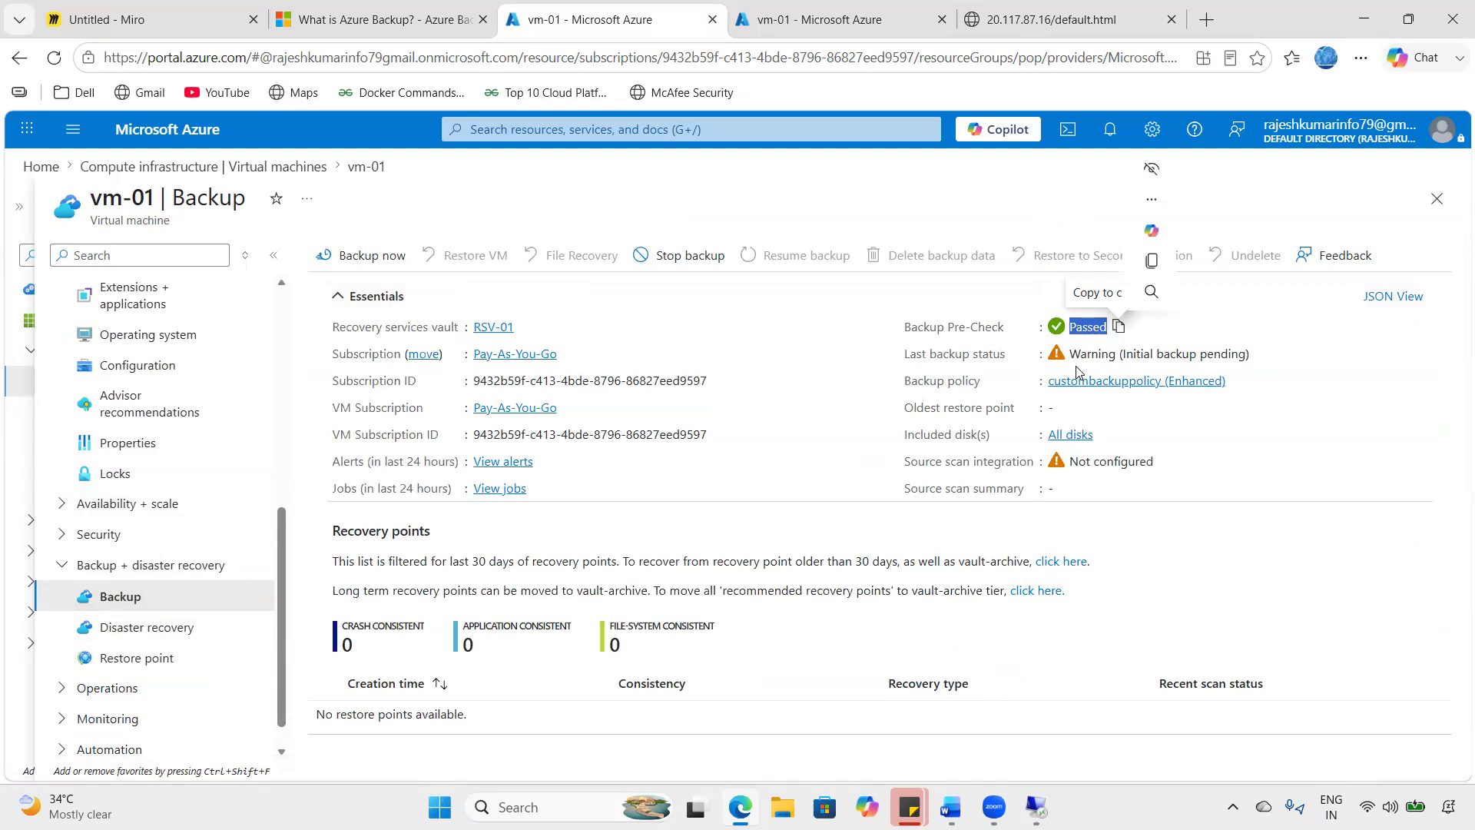
pyautogui.moveTo(910, 354); pyautogui.dragTo(1252, 358)
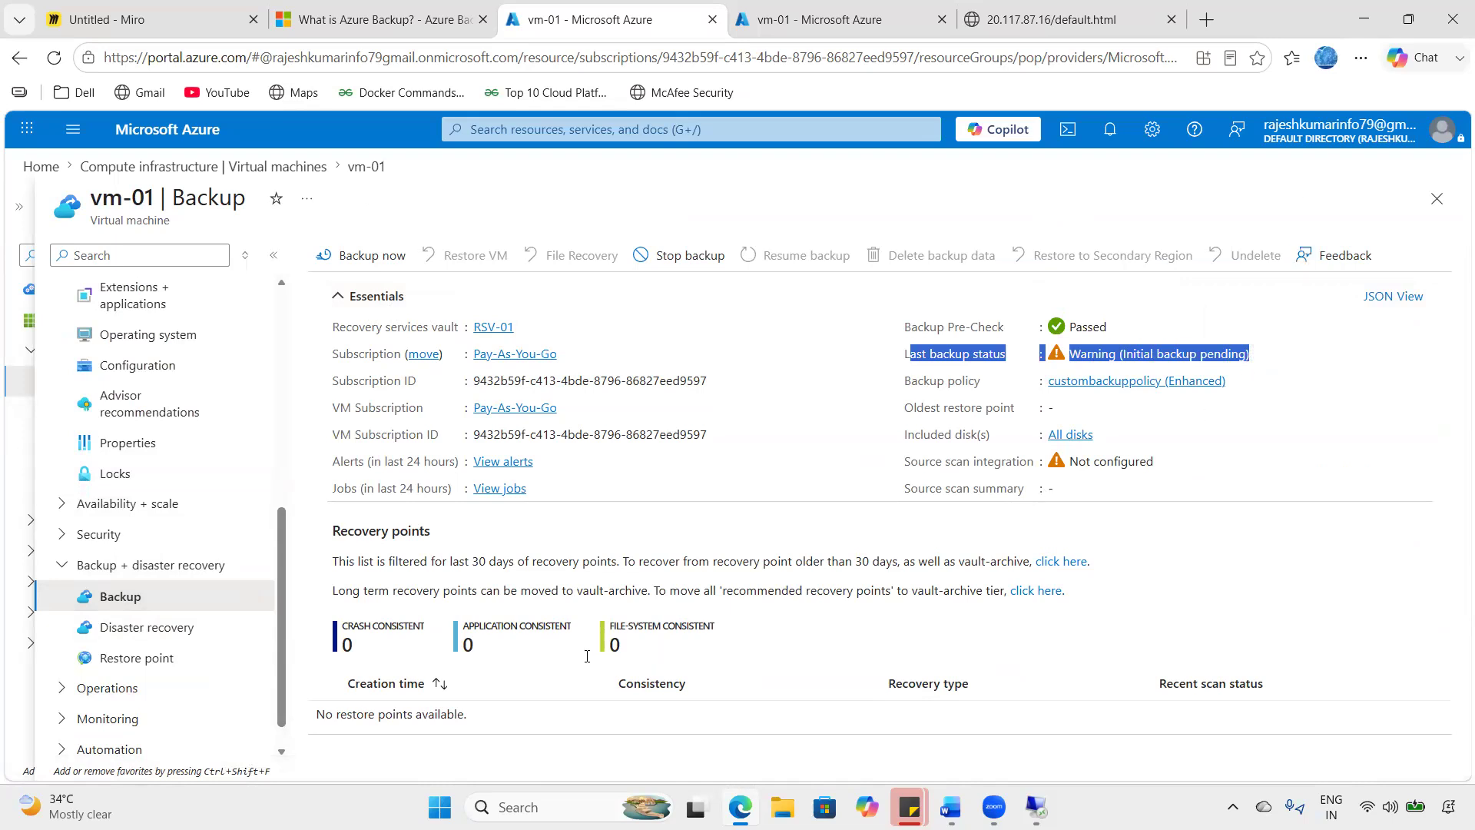
pyautogui.doubleClick(395, 531)
pyautogui.moveTo(315, 713); pyautogui.dragTo(481, 726)
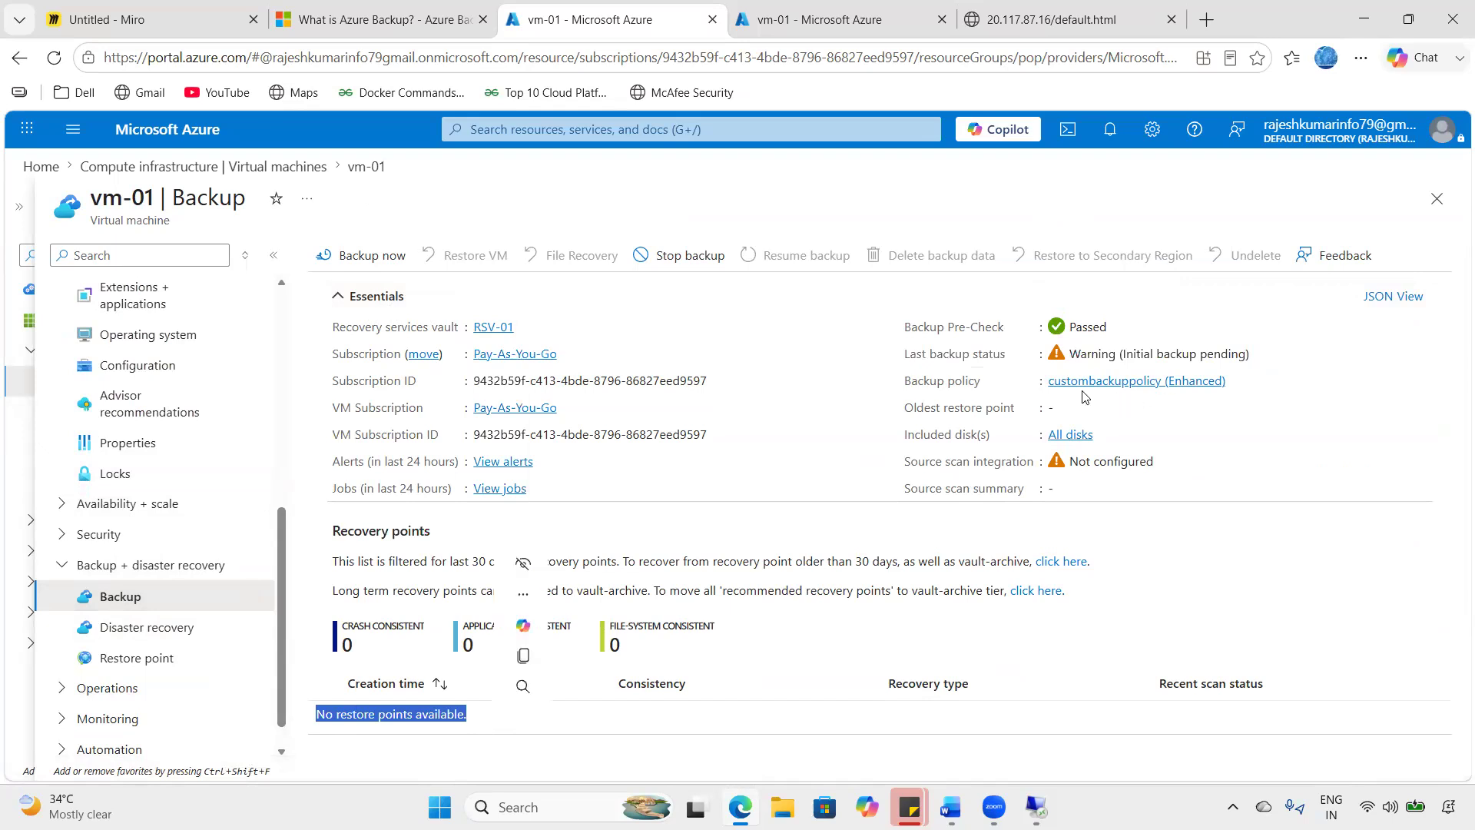
pyautogui.moveTo(1079, 355); pyautogui.dragTo(1229, 359)
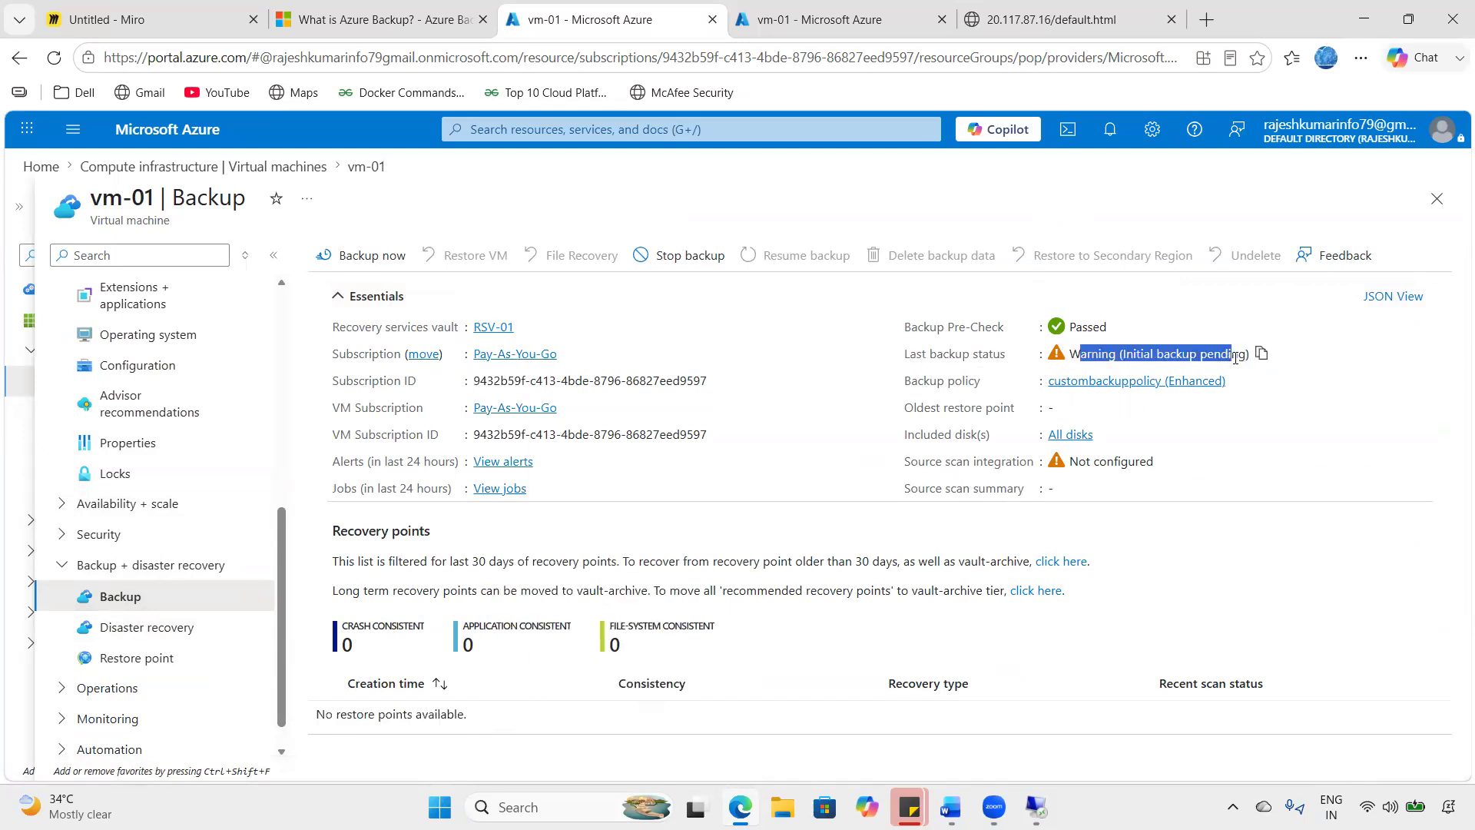
# - Open the backup policy assigned to vm-01, check its backup frequency, and leave without changing the policy
pyautogui.moveTo(905, 385); pyautogui.dragTo(966, 387)
pyautogui.click(1123, 382)
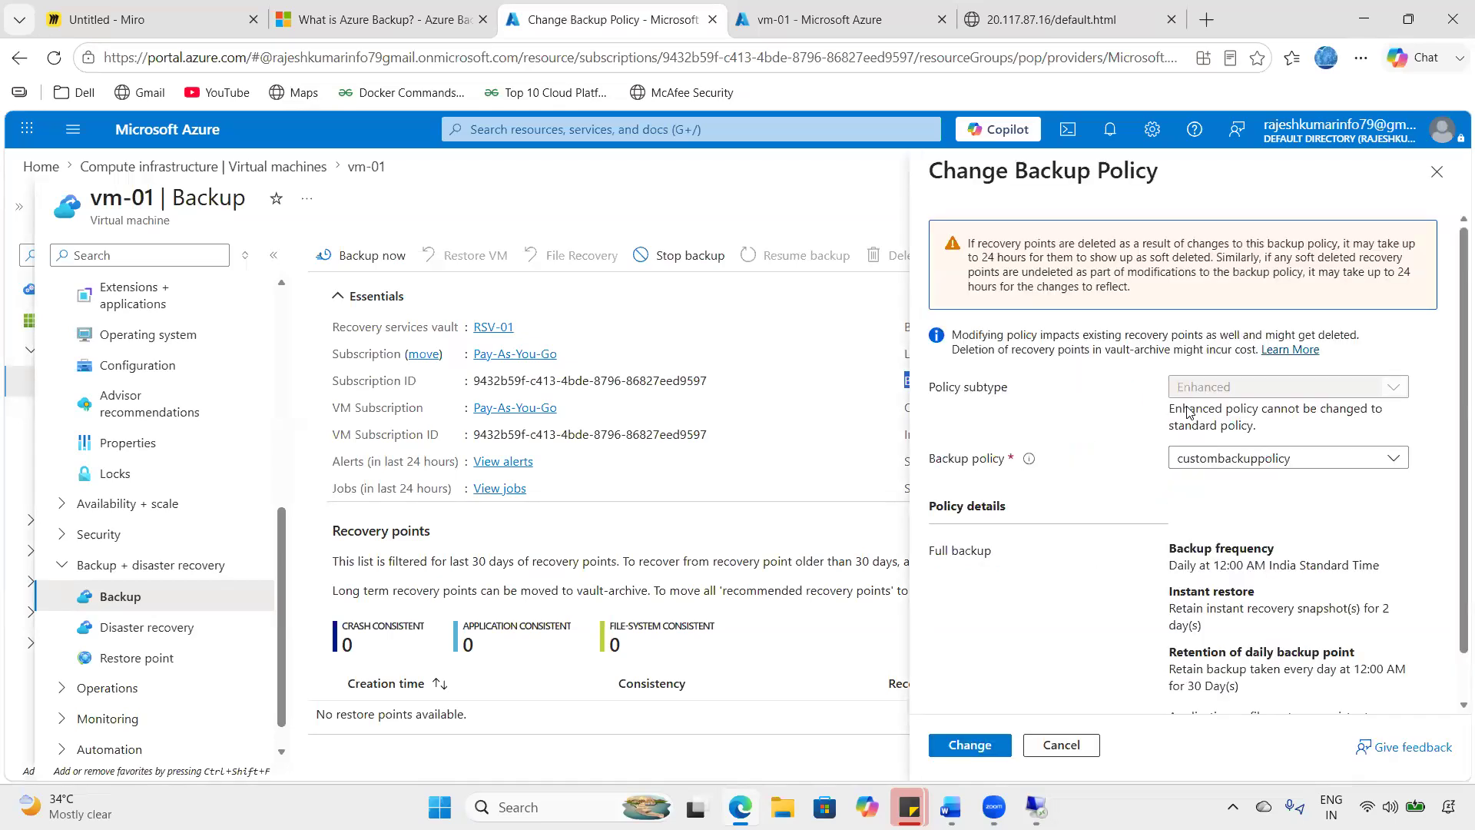
pyautogui.scroll(-1, 1211, 482)
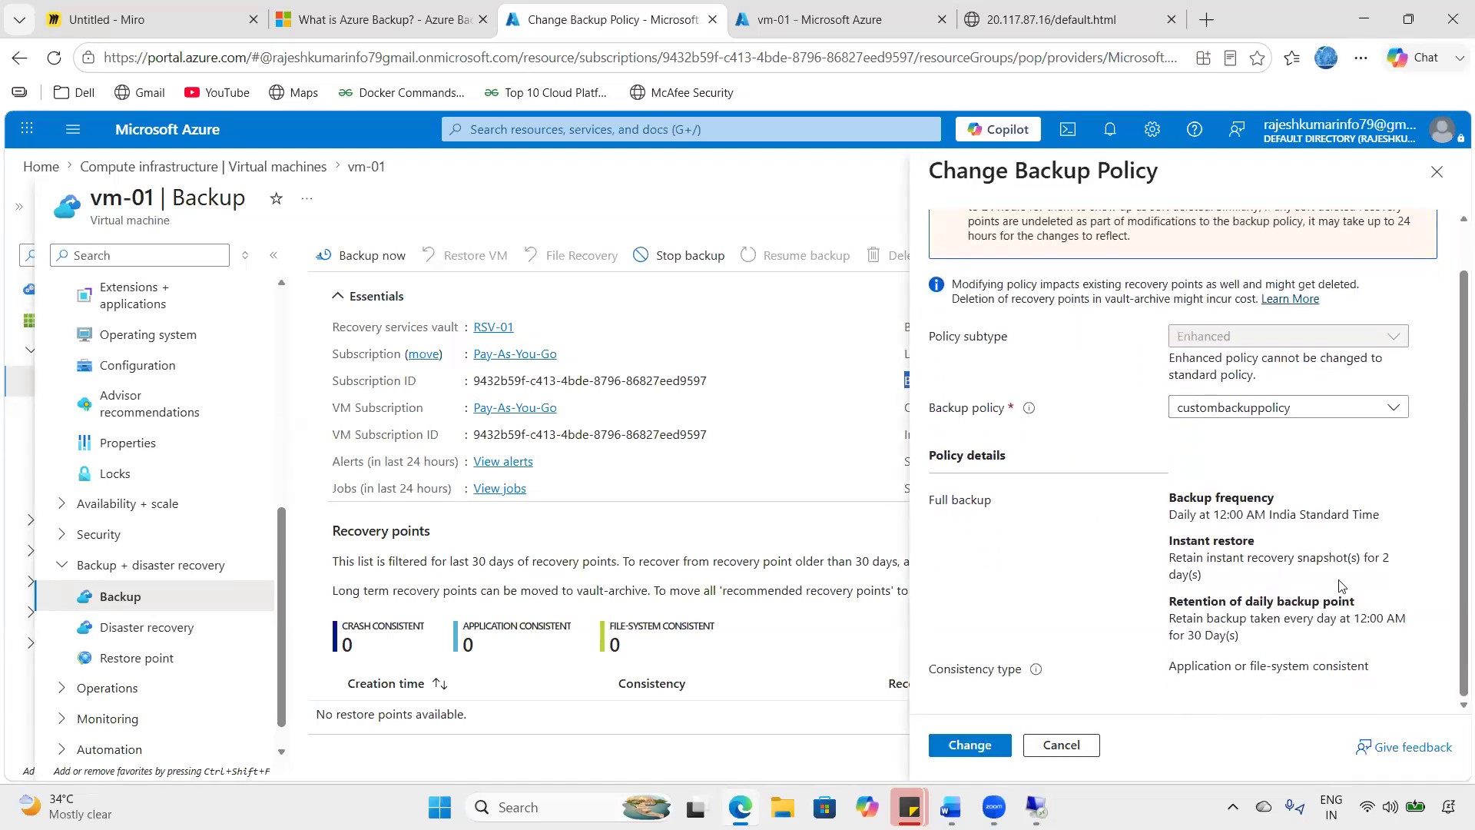
pyautogui.moveTo(1184, 515); pyautogui.dragTo(1393, 519)
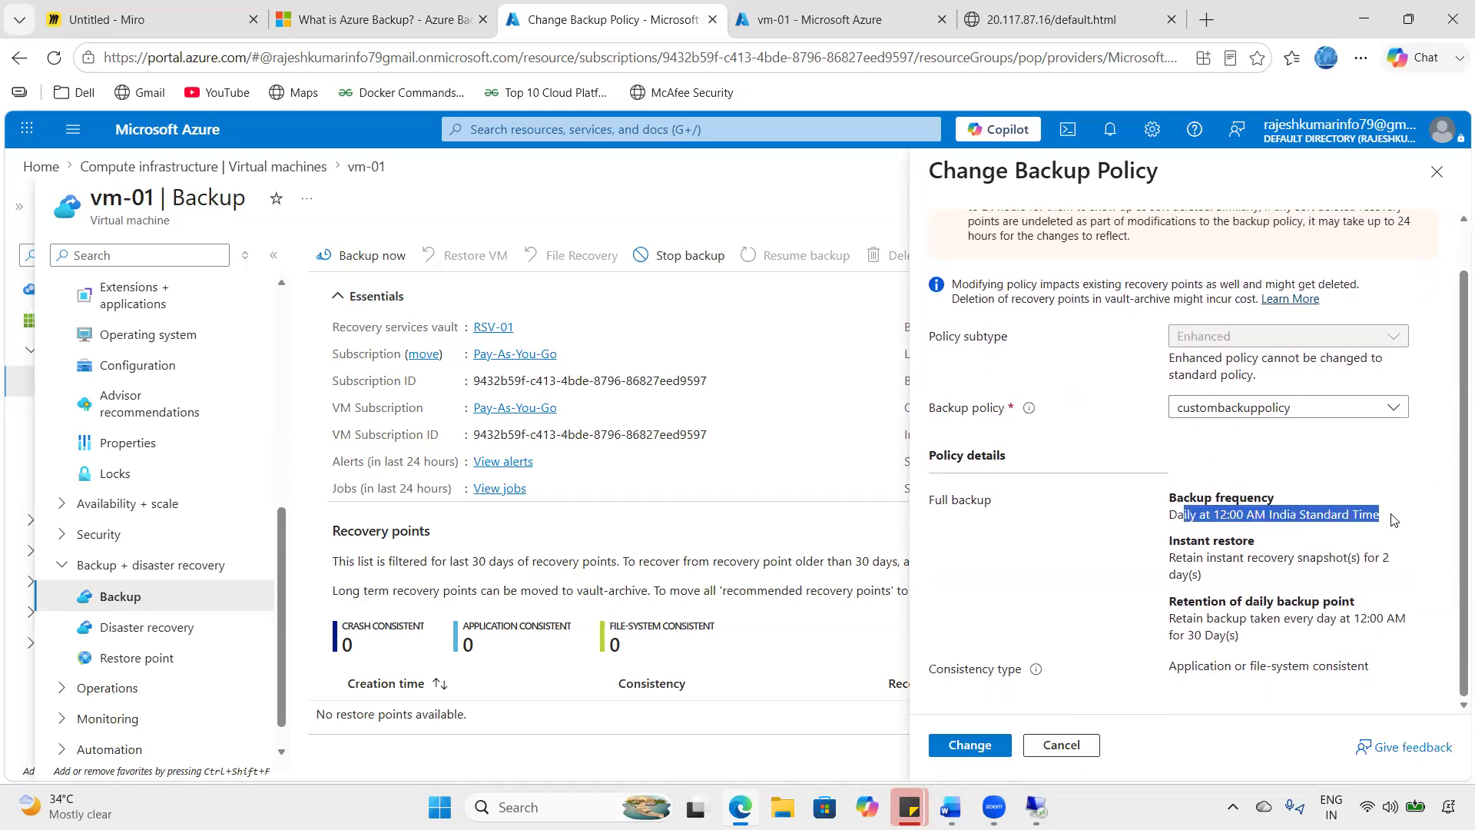
pyautogui.click(1067, 744)
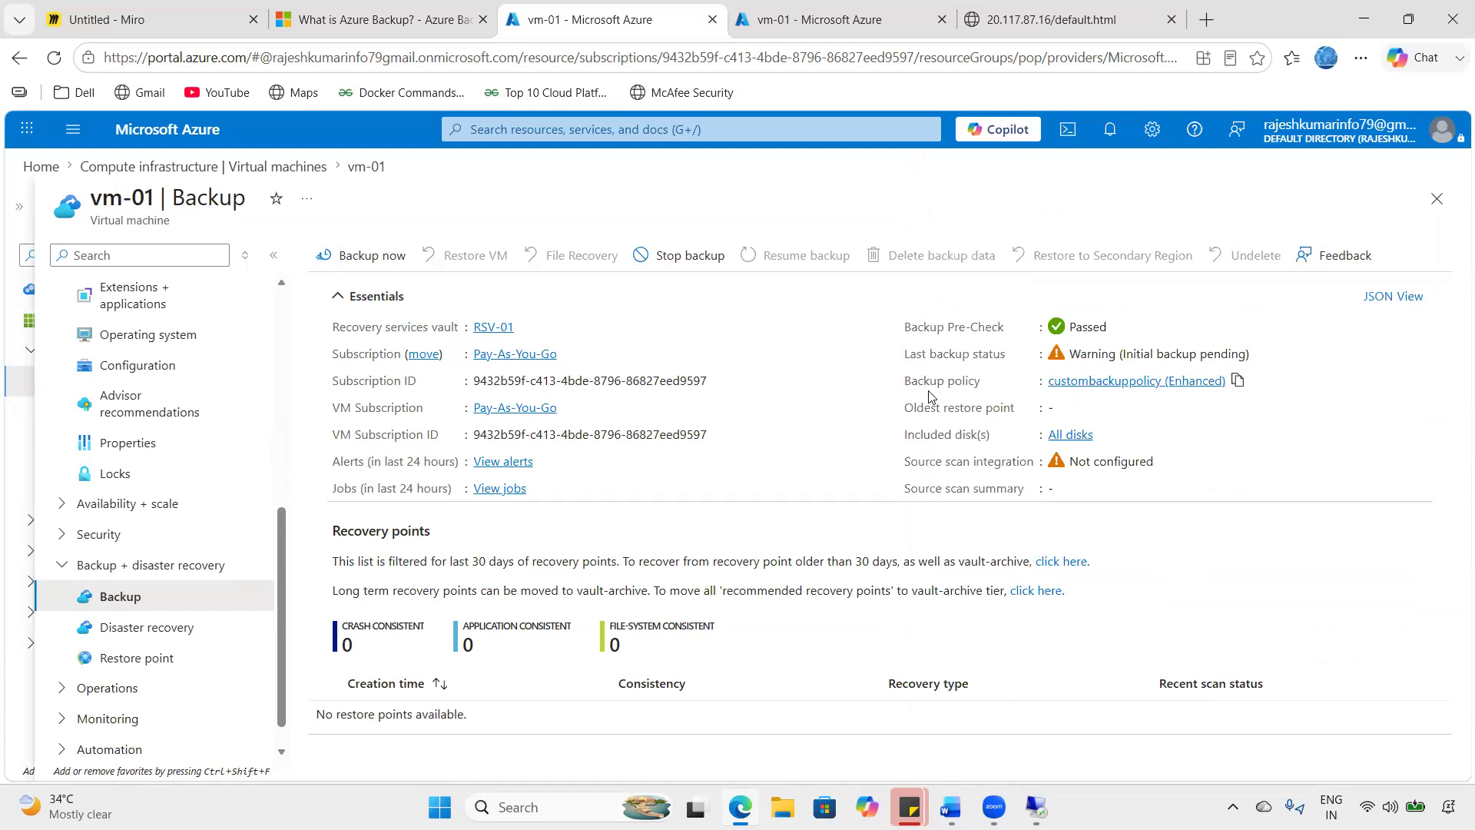
# - Review the assigned backup policy and the included disks in vm-01's backup essentials
pyautogui.moveTo(912, 382); pyautogui.dragTo(986, 388)
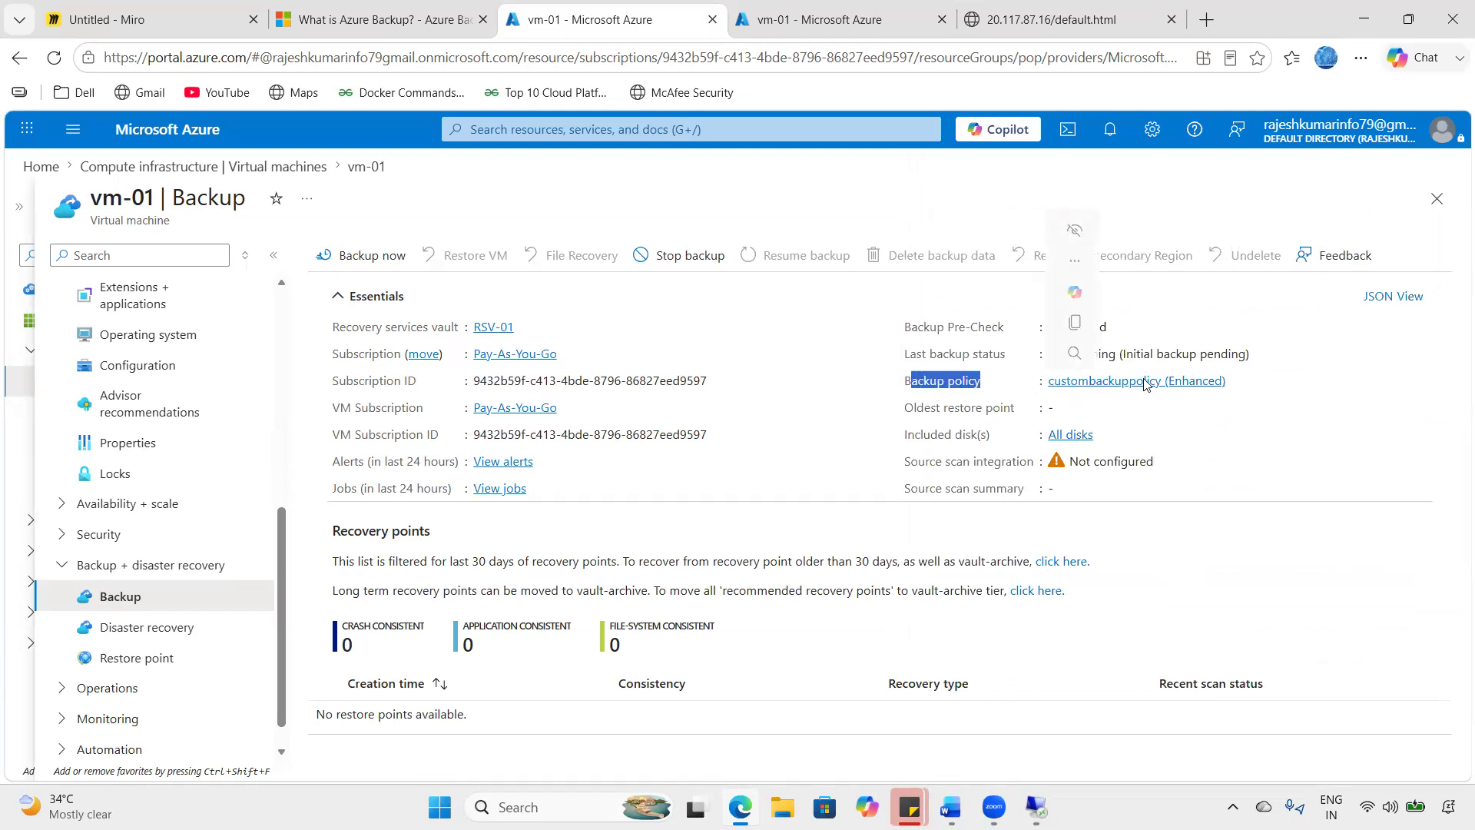
pyautogui.click(1277, 444)
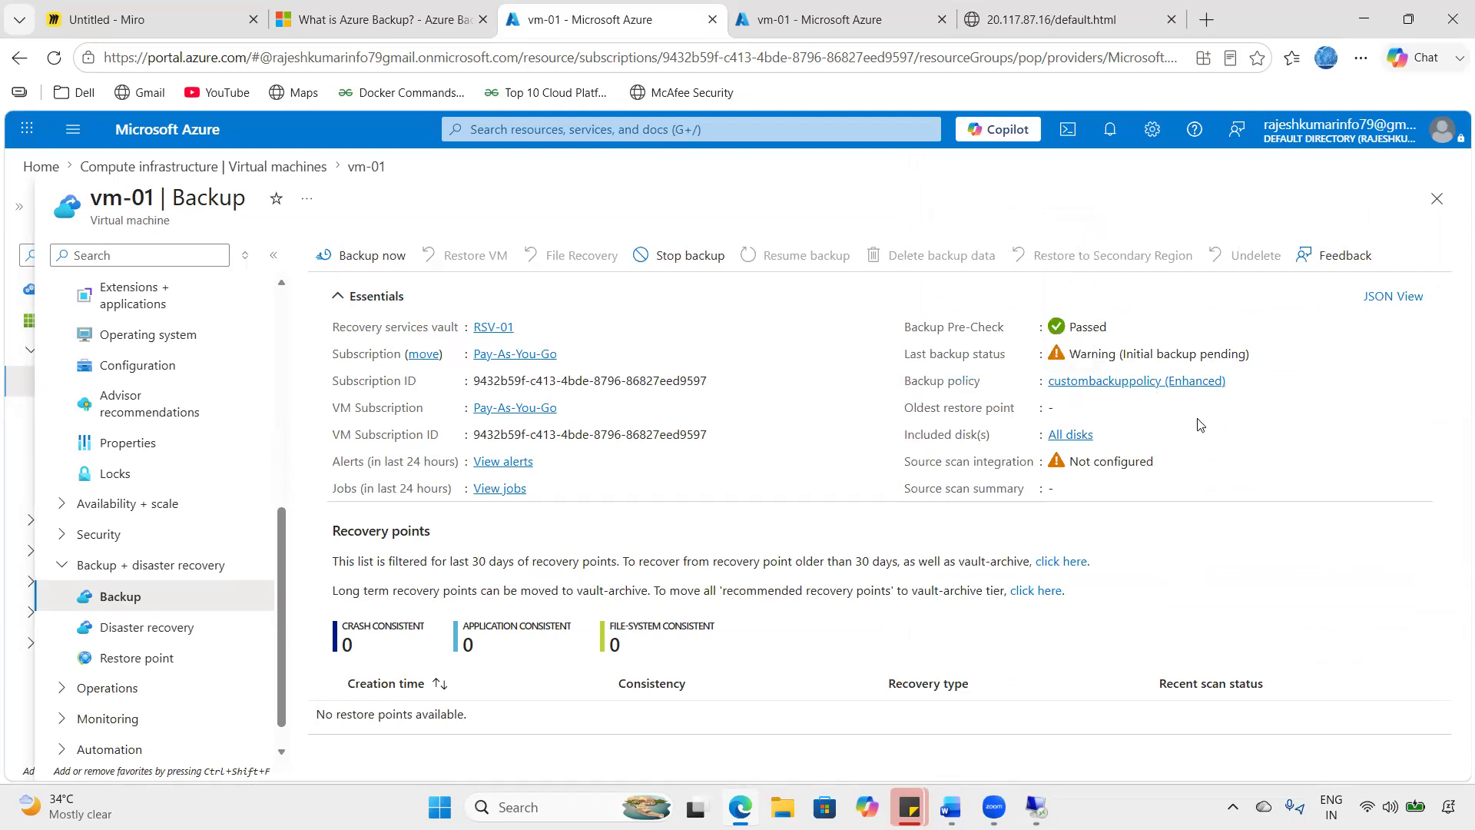
pyautogui.doubleClick(247, 204)
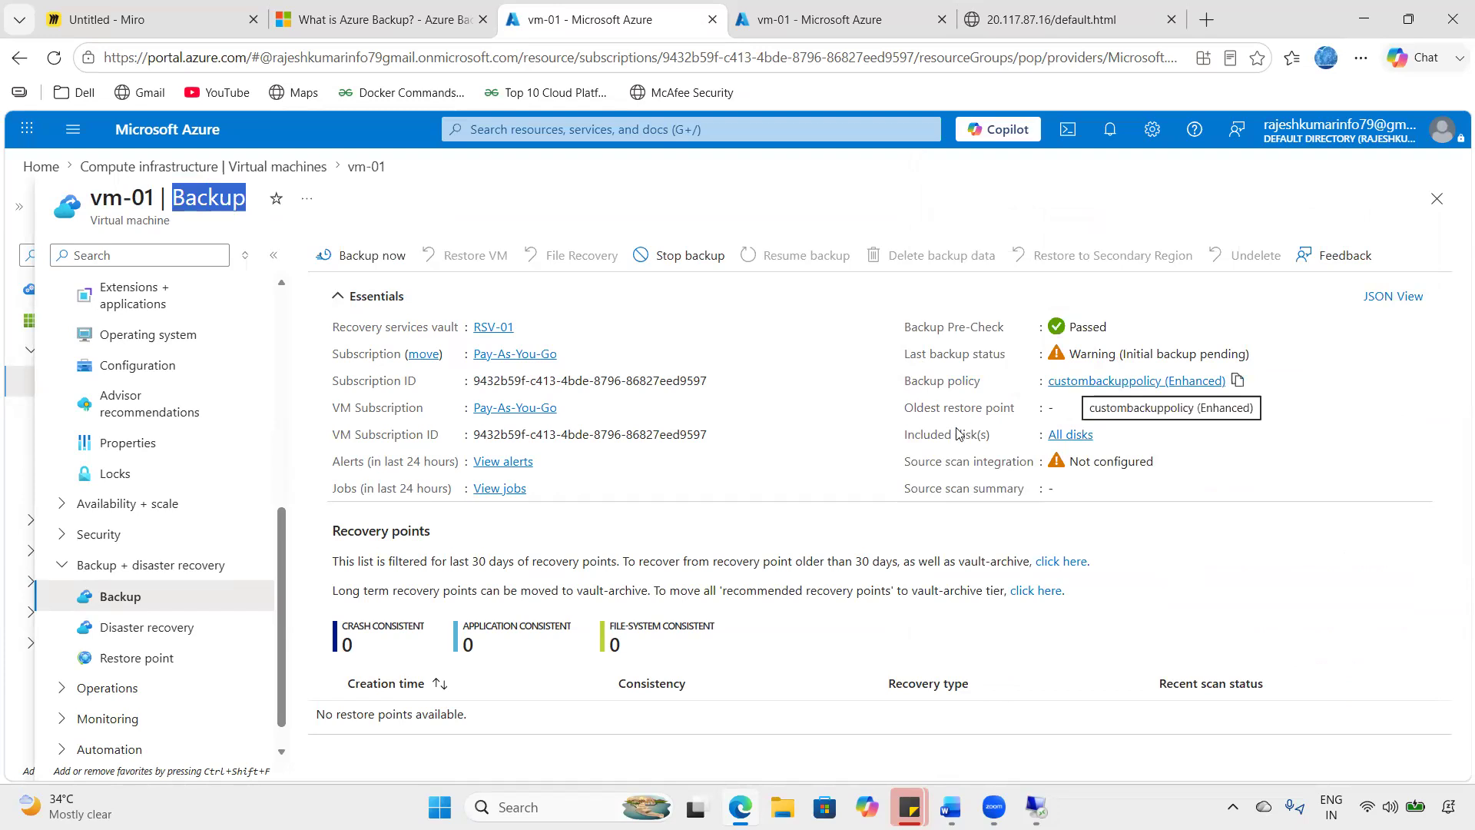
pyautogui.moveTo(905, 435); pyautogui.dragTo(962, 435)
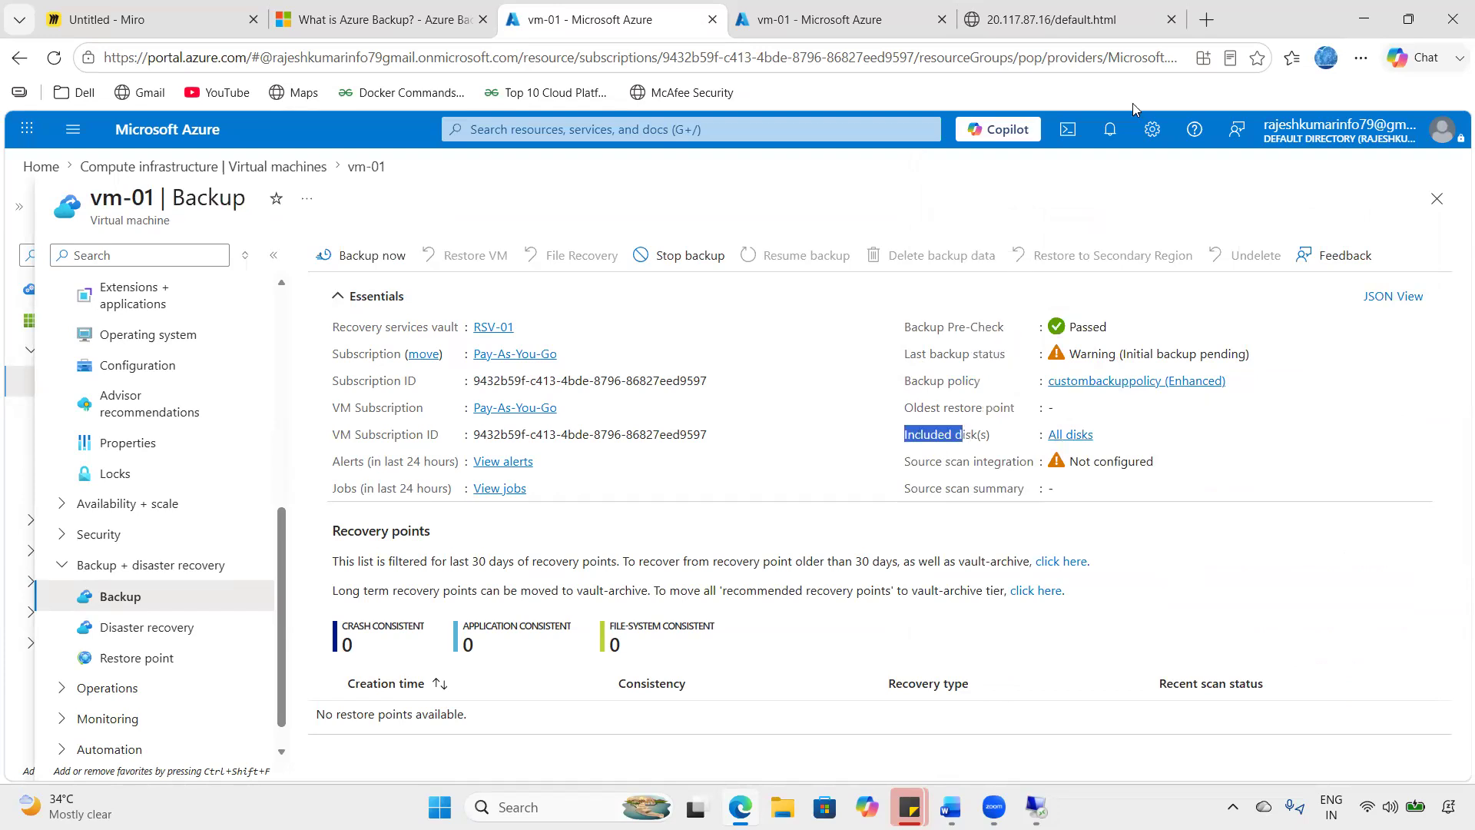
pyautogui.moveTo(374, 314); pyautogui.dragTo(444, 275)
pyautogui.moveTo(607, 304)
pyautogui.mouseDown()
pyautogui.moveTo(623, 355)
pyautogui.moveTo(686, 333)
pyautogui.moveTo(695, 265)
pyautogui.moveTo(710, 305)
pyautogui.mouseUp()
pyautogui.moveTo(722, 292)
pyautogui.mouseDown()
pyautogui.moveTo(744, 265)
pyautogui.moveTo(766, 289)
pyautogui.mouseUp()
pyautogui.moveTo(676, 364); pyautogui.dragTo(791, 312)
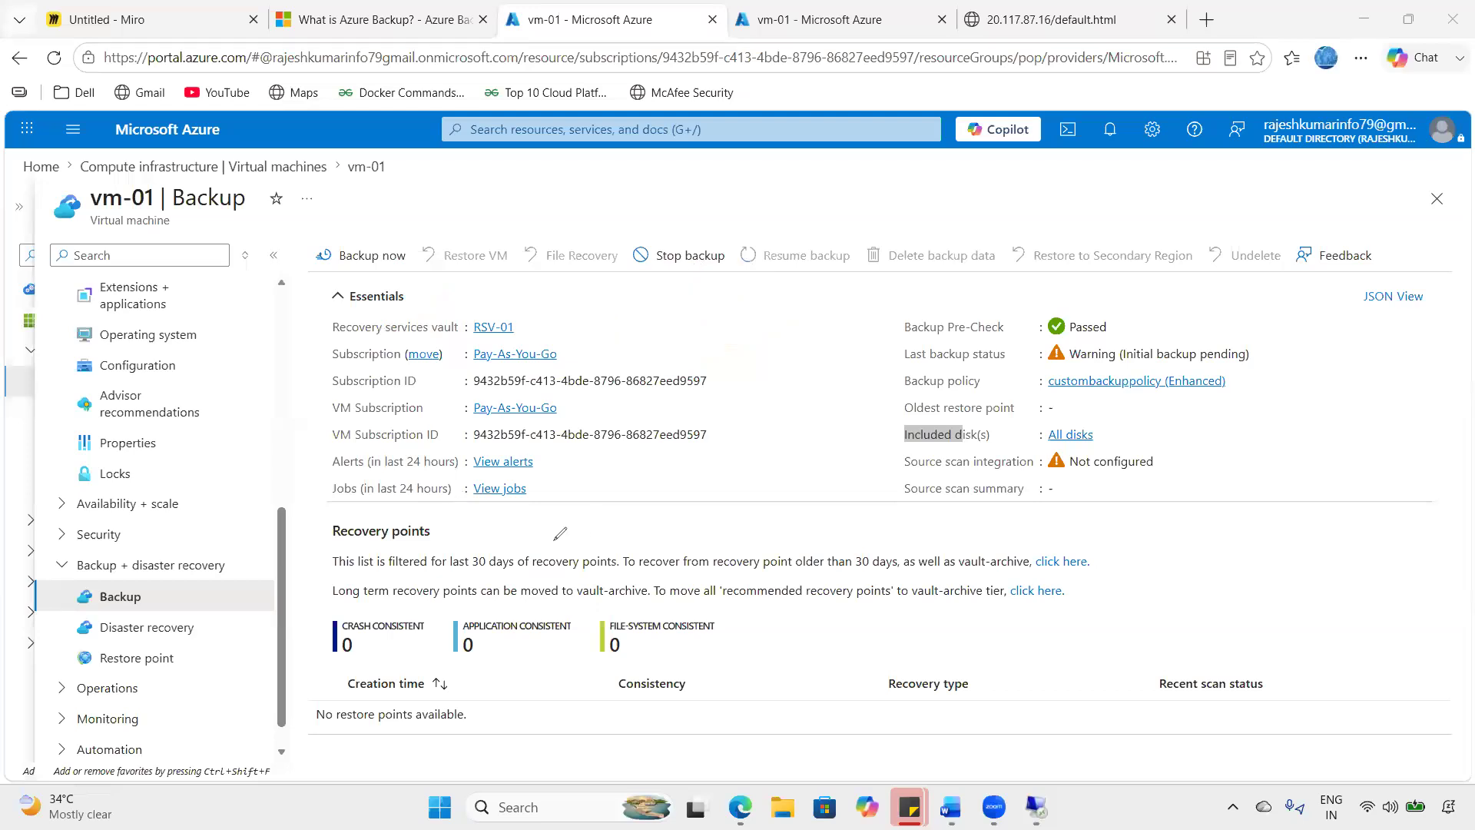
pyautogui.moveTo(557, 476)
pyautogui.mouseDown()
pyautogui.moveTo(610, 509)
pyautogui.moveTo(563, 478)
pyautogui.mouseUp()
pyautogui.moveTo(644, 496)
pyautogui.mouseDown()
pyautogui.moveTo(631, 513)
pyautogui.moveTo(645, 511)
pyautogui.mouseUp()
pyautogui.moveTo(649, 492); pyautogui.dragTo(688, 483)
pyautogui.moveTo(678, 492); pyautogui.dragTo(681, 494)
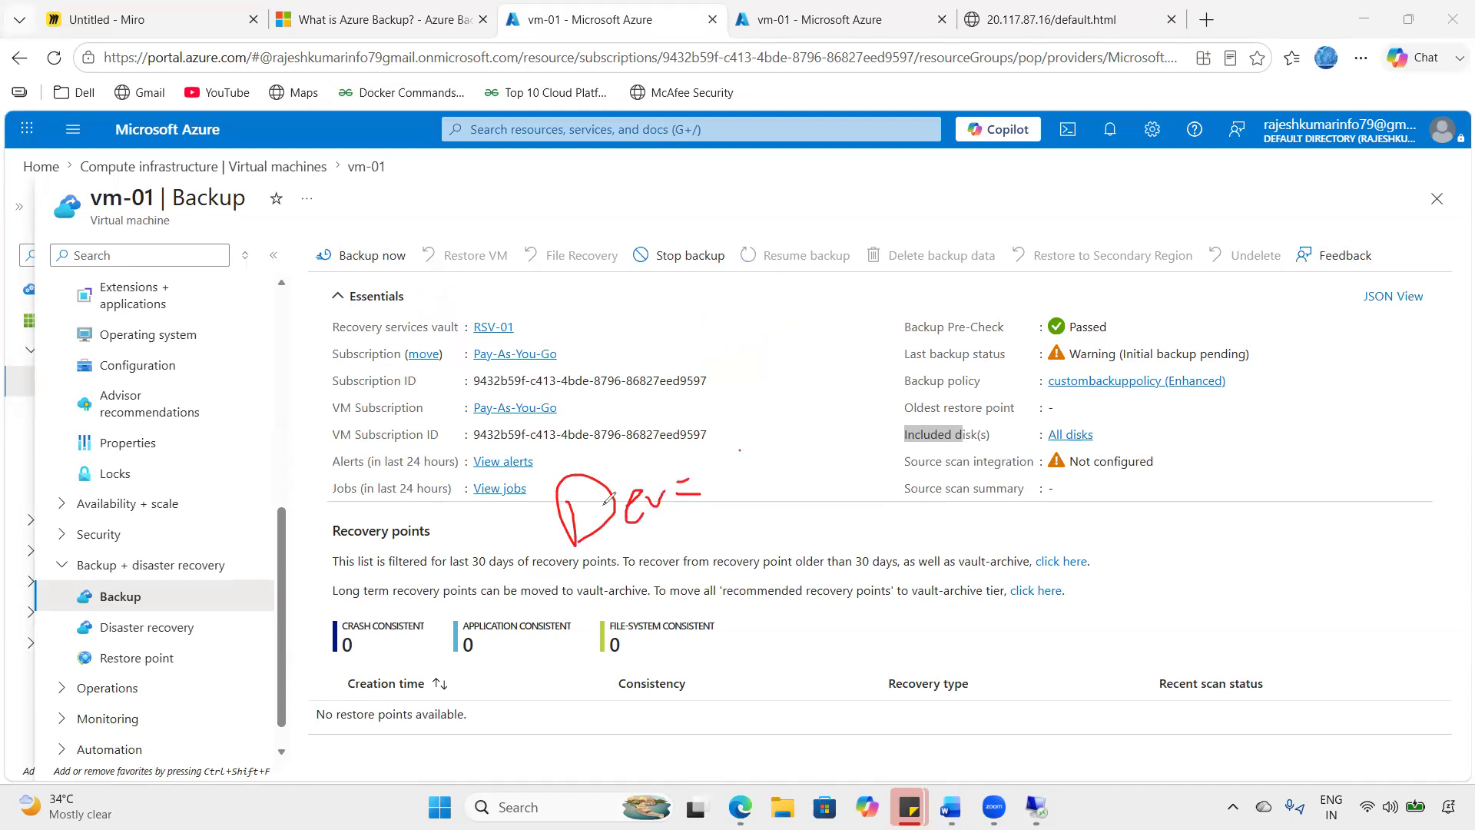
pyautogui.moveTo(727, 522); pyautogui.dragTo(766, 495)
pyautogui.moveTo(779, 516); pyautogui.dragTo(788, 513)
pyautogui.moveTo(751, 499)
pyautogui.mouseDown()
pyautogui.moveTo(761, 538)
pyautogui.moveTo(875, 467)
pyautogui.moveTo(899, 528)
pyautogui.moveTo(728, 499)
pyautogui.moveTo(702, 522)
pyautogui.moveTo(778, 480)
pyautogui.mouseUp()
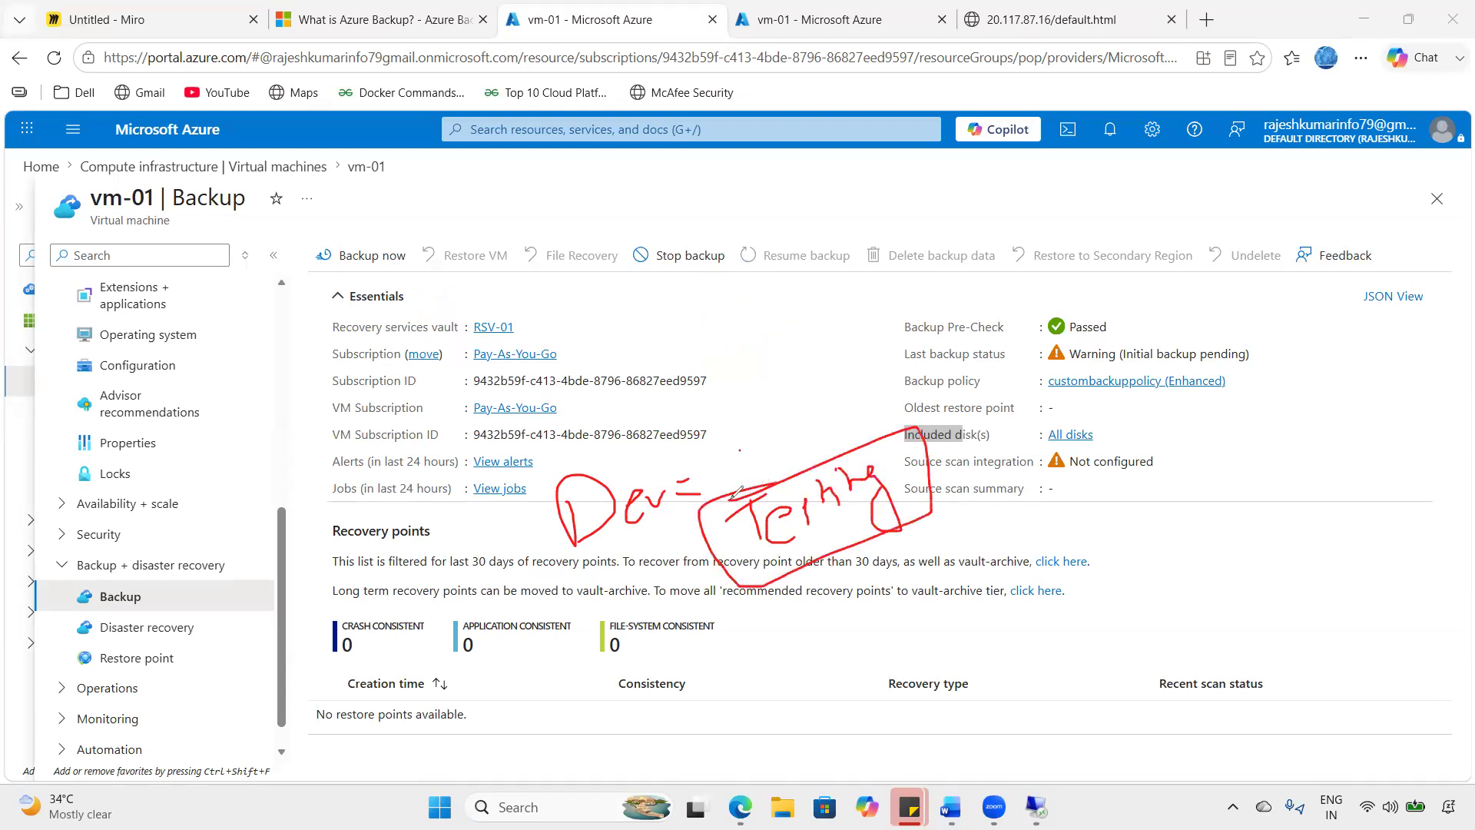
pyautogui.moveTo(535, 574)
pyautogui.mouseDown()
pyautogui.moveTo(547, 597)
pyautogui.moveTo(593, 546)
pyautogui.mouseUp()
pyautogui.moveTo(739, 424)
pyautogui.mouseDown()
pyautogui.moveTo(812, 422)
pyautogui.moveTo(822, 470)
pyautogui.moveTo(826, 378)
pyautogui.mouseUp()
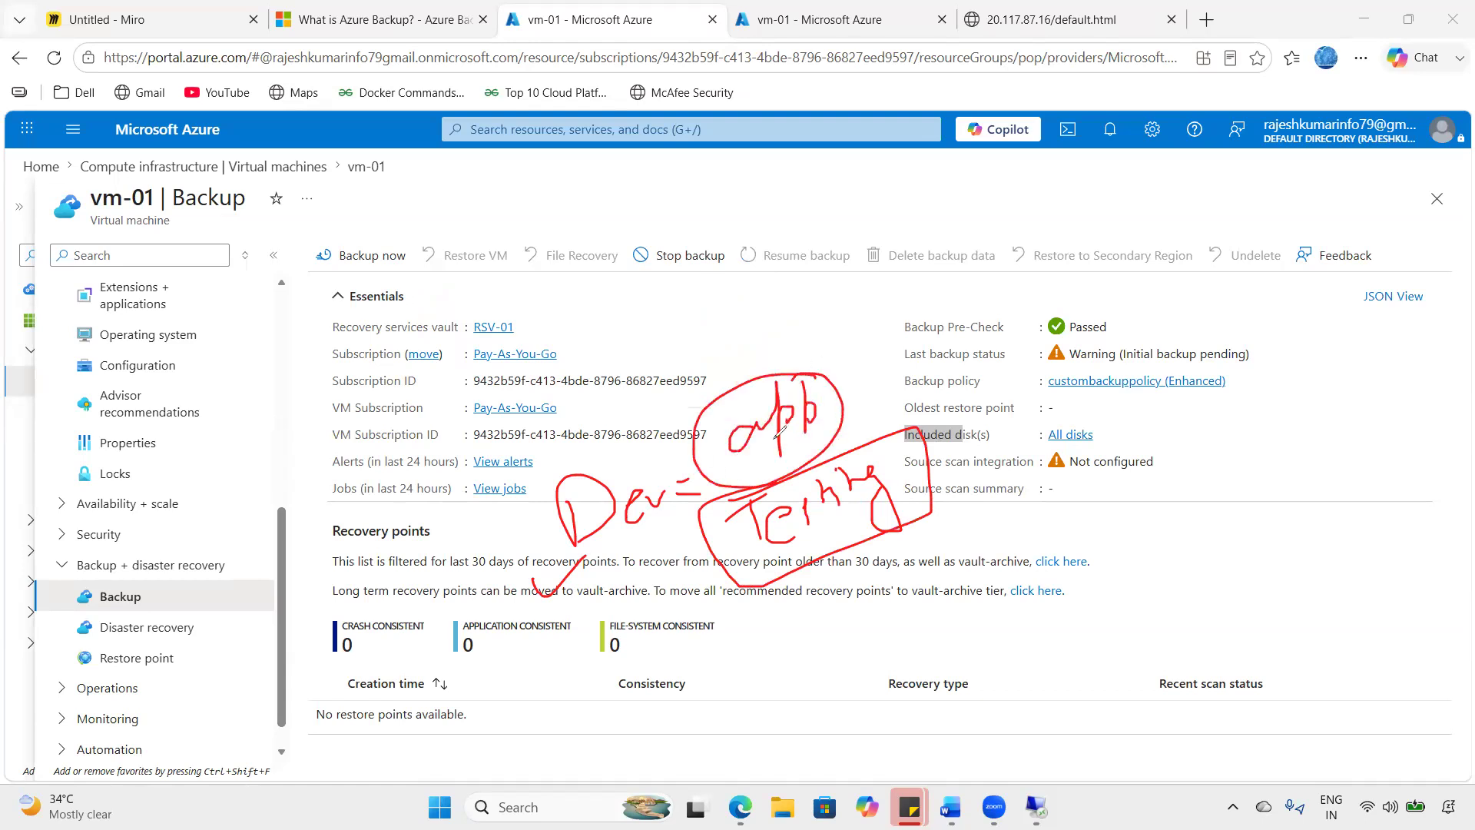
pyautogui.moveTo(875, 355)
pyautogui.mouseDown()
pyautogui.moveTo(966, 355)
pyautogui.moveTo(933, 424)
pyautogui.mouseUp()
pyautogui.moveTo(926, 406); pyautogui.dragTo(944, 427)
pyautogui.moveTo(911, 483); pyautogui.dragTo(954, 451)
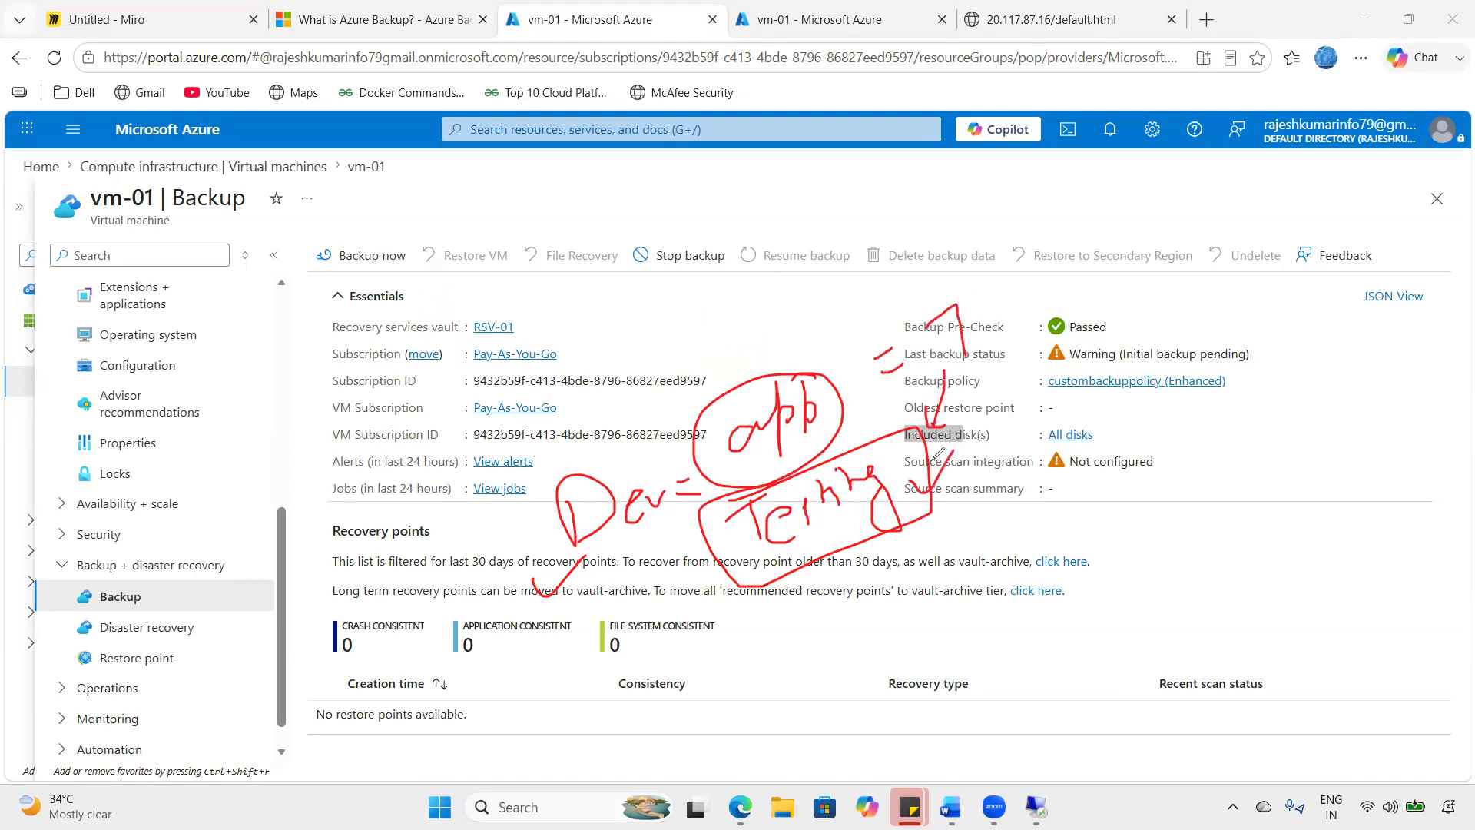
pyautogui.moveTo(931, 294)
pyautogui.mouseDown()
pyautogui.moveTo(883, 245)
pyautogui.moveTo(798, 331)
pyautogui.moveTo(838, 355)
pyautogui.mouseUp()
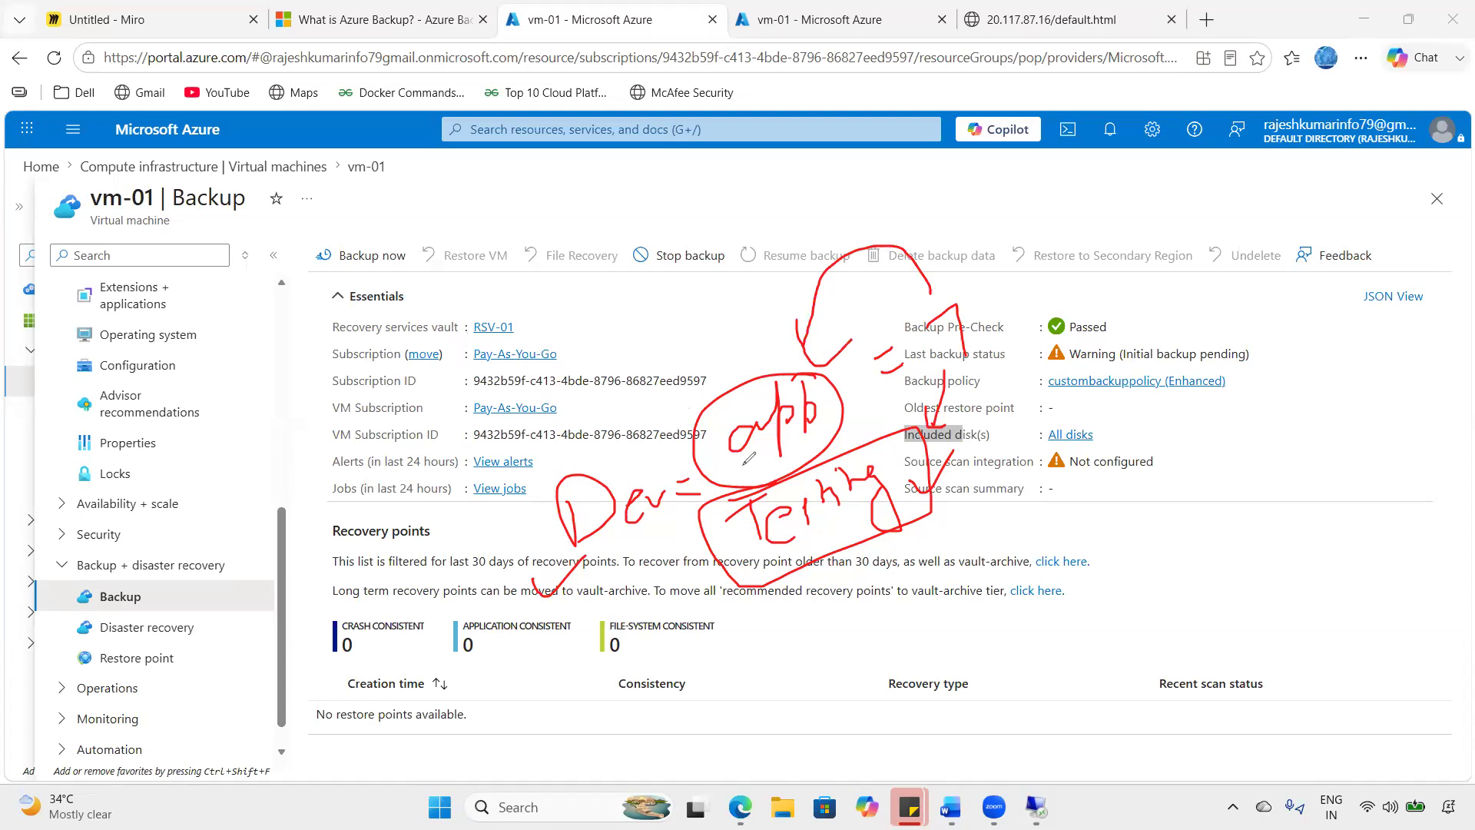
pyautogui.moveTo(580, 322)
pyautogui.mouseDown()
pyautogui.moveTo(588, 373)
pyautogui.moveTo(609, 372)
pyautogui.moveTo(649, 323)
pyautogui.moveTo(655, 350)
pyautogui.moveTo(688, 320)
pyautogui.moveTo(698, 332)
pyautogui.mouseUp()
pyautogui.moveTo(574, 444); pyautogui.dragTo(654, 392)
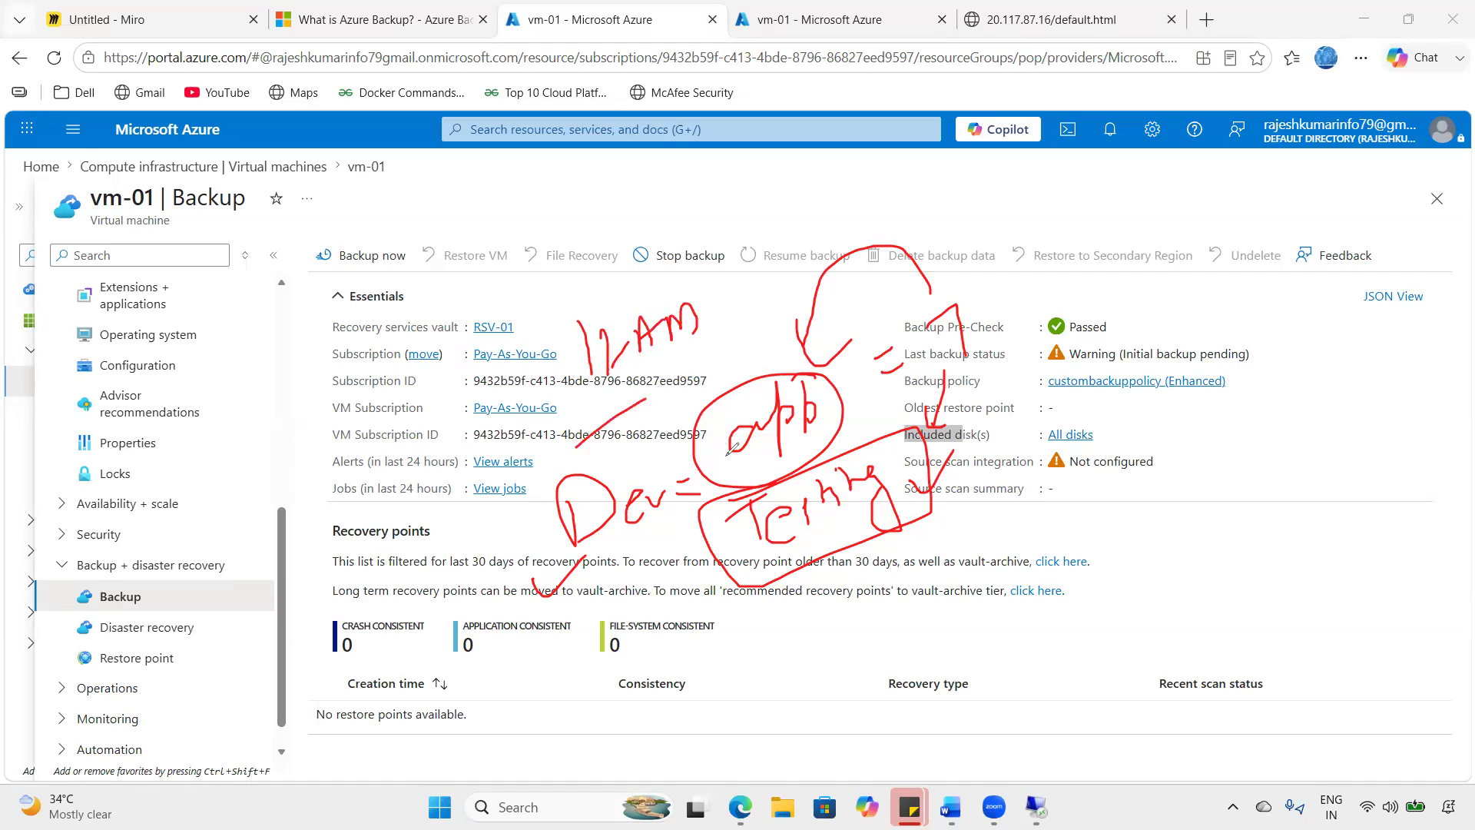
pyautogui.moveTo(697, 465)
pyautogui.mouseDown()
pyautogui.moveTo(750, 437)
pyautogui.moveTo(801, 452)
pyautogui.mouseUp()
pyautogui.moveTo(839, 379)
pyautogui.mouseDown()
pyautogui.moveTo(871, 389)
pyautogui.moveTo(847, 418)
pyautogui.mouseUp()
pyautogui.moveTo(653, 286)
pyautogui.mouseDown()
pyautogui.moveTo(503, 257)
pyautogui.moveTo(461, 290)
pyautogui.moveTo(491, 283)
pyautogui.mouseUp()
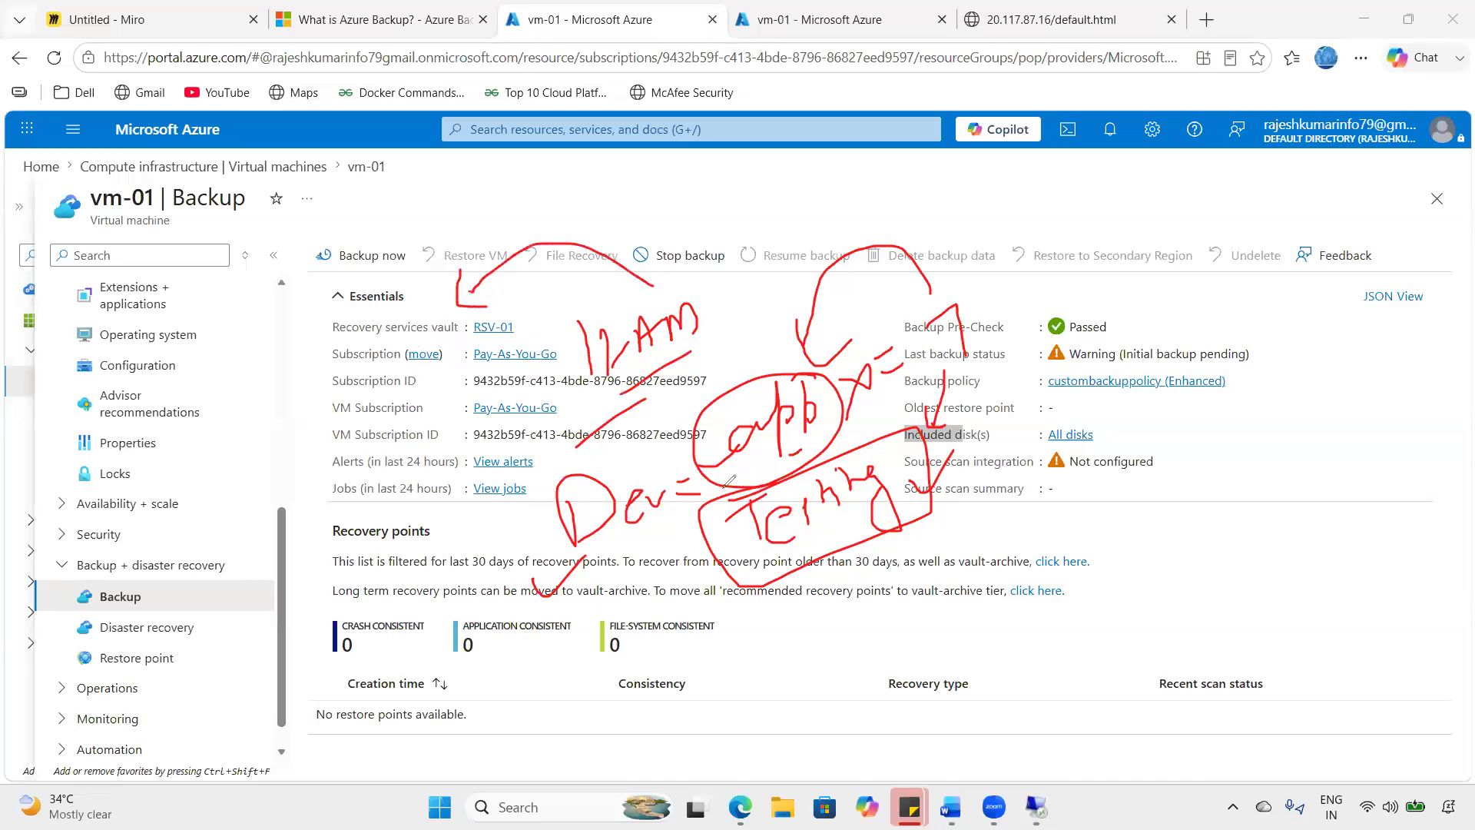
pyautogui.click(142, 558)
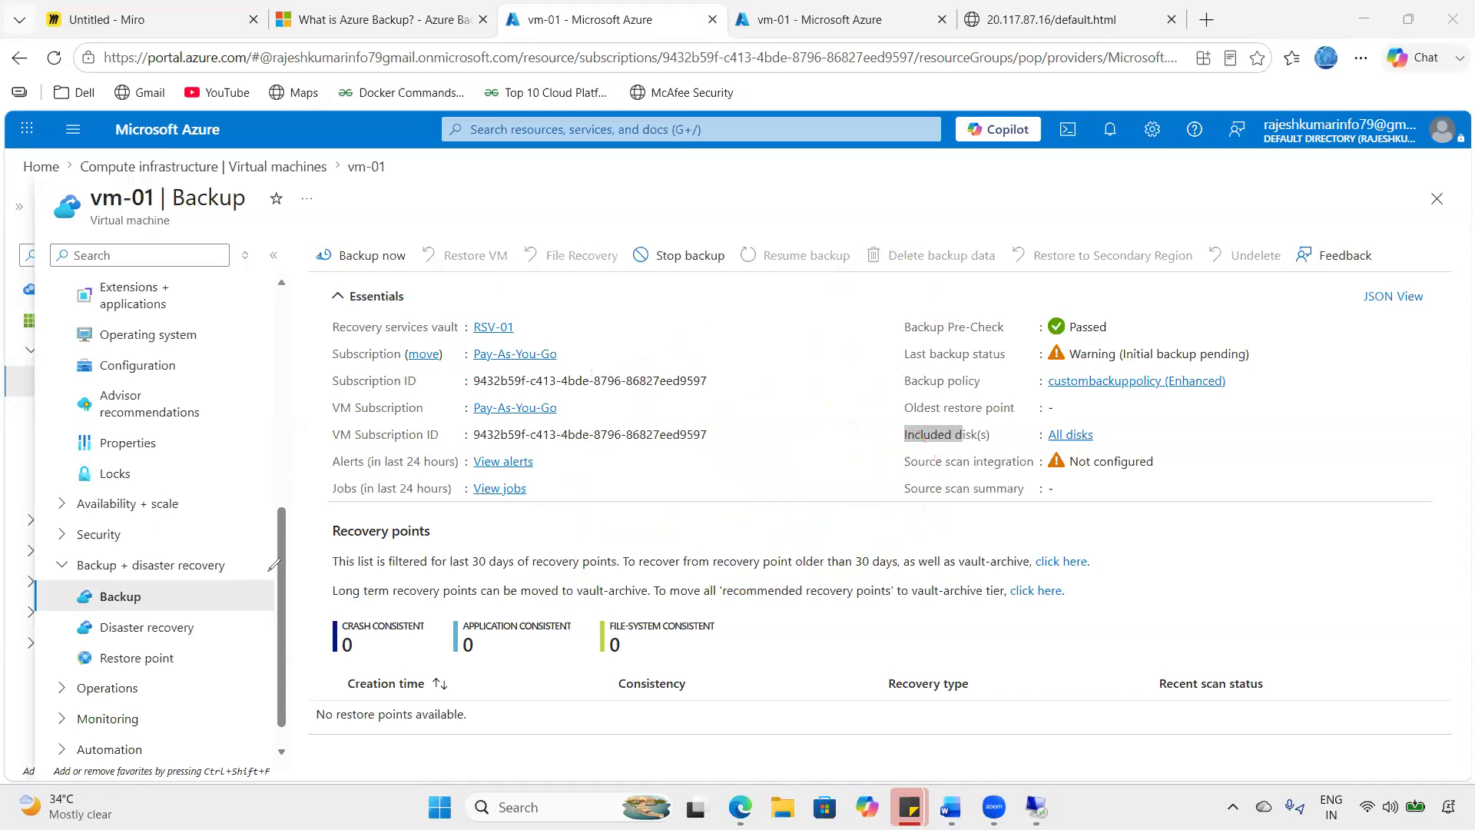
pyautogui.moveTo(1226, 360); pyautogui.dragTo(1296, 321)
pyautogui.moveTo(1212, 365); pyautogui.dragTo(1198, 367)
pyautogui.moveTo(1015, 356); pyautogui.dragTo(1229, 361)
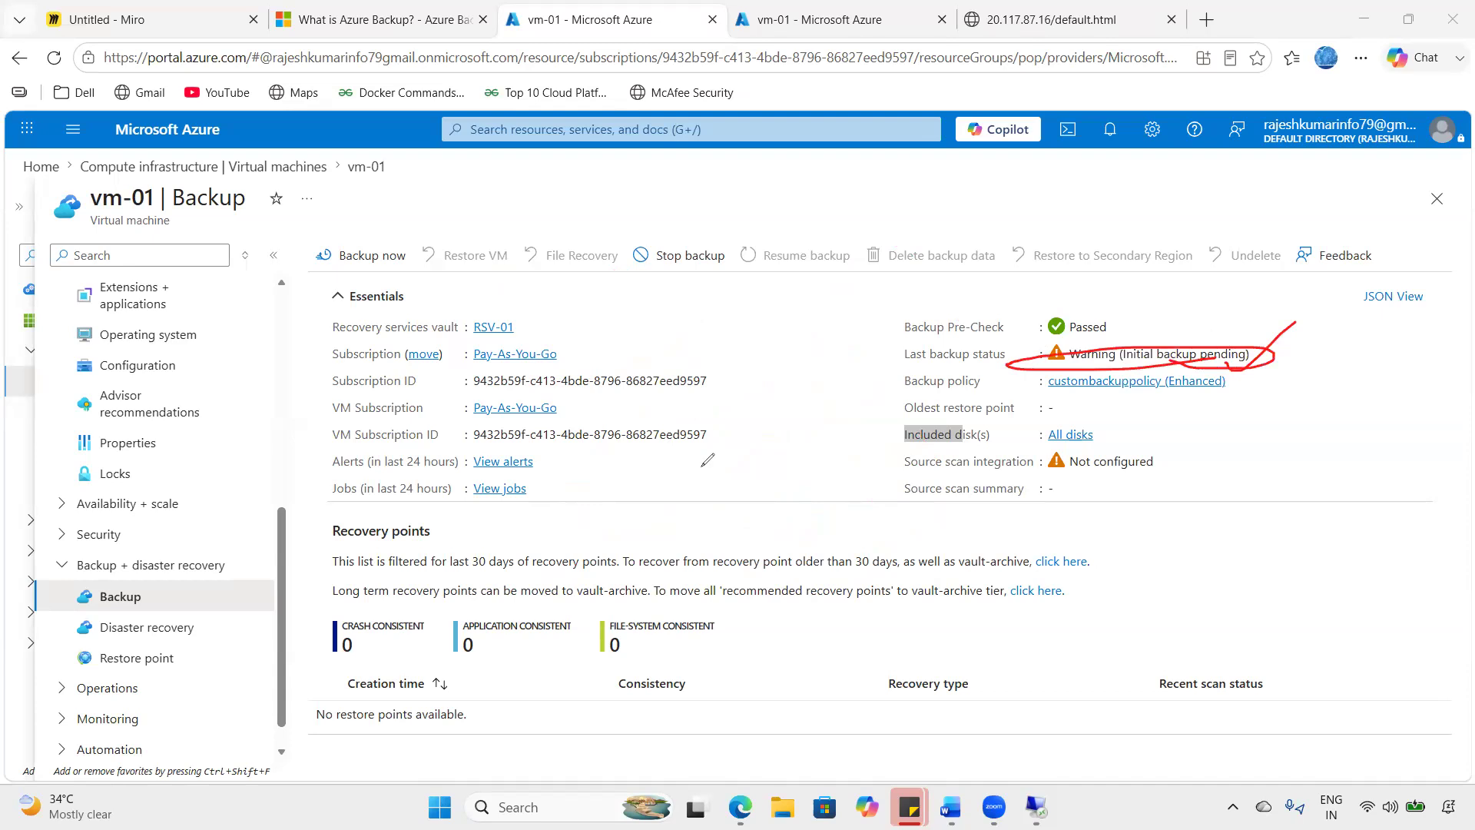
pyautogui.press('Escape')
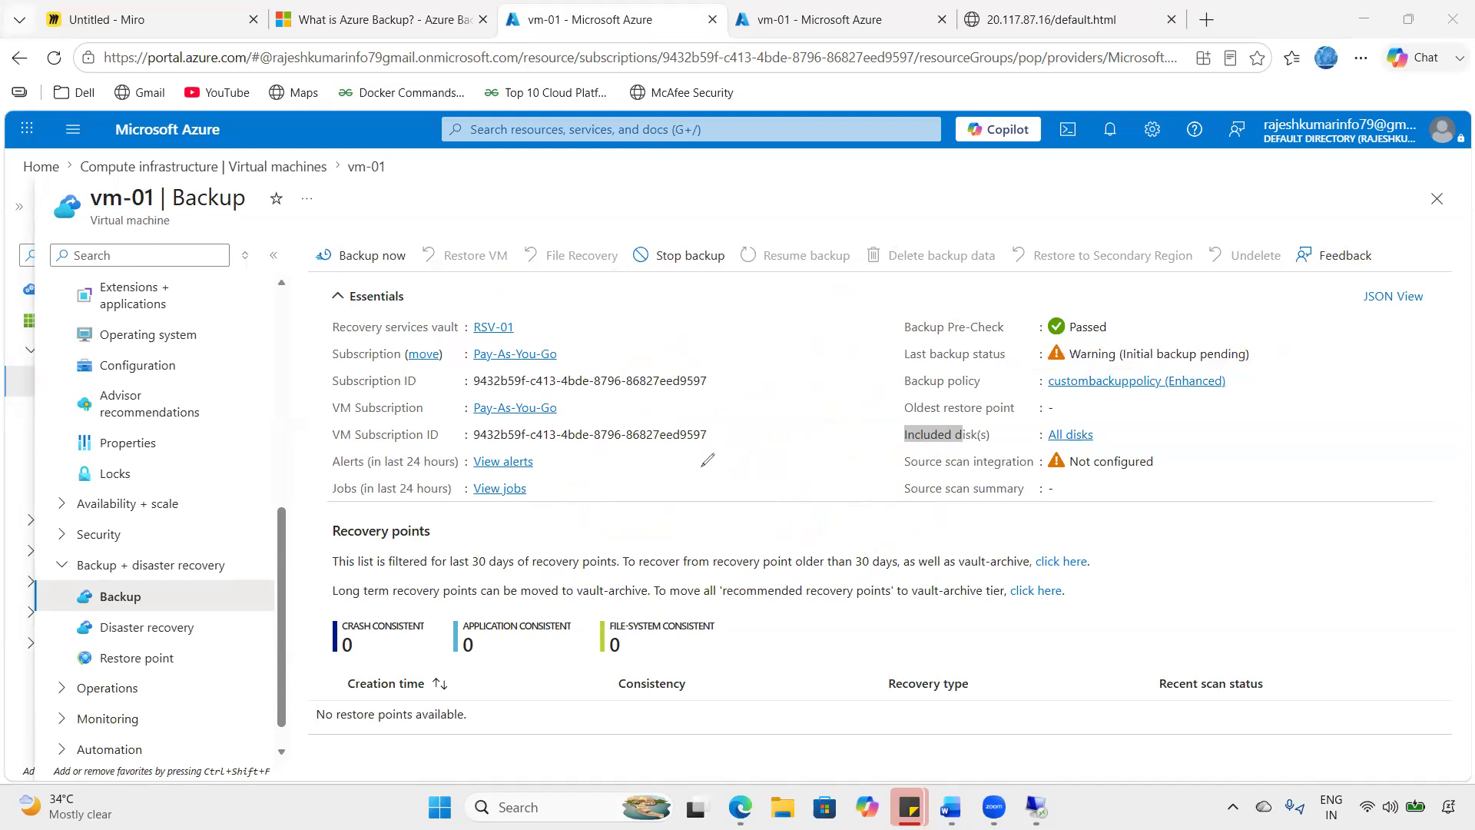
# - Check the last backup status in vm-01's backup essentials
pyautogui.click(1328, 536)
pyautogui.moveTo(1080, 354); pyautogui.dragTo(1253, 355)
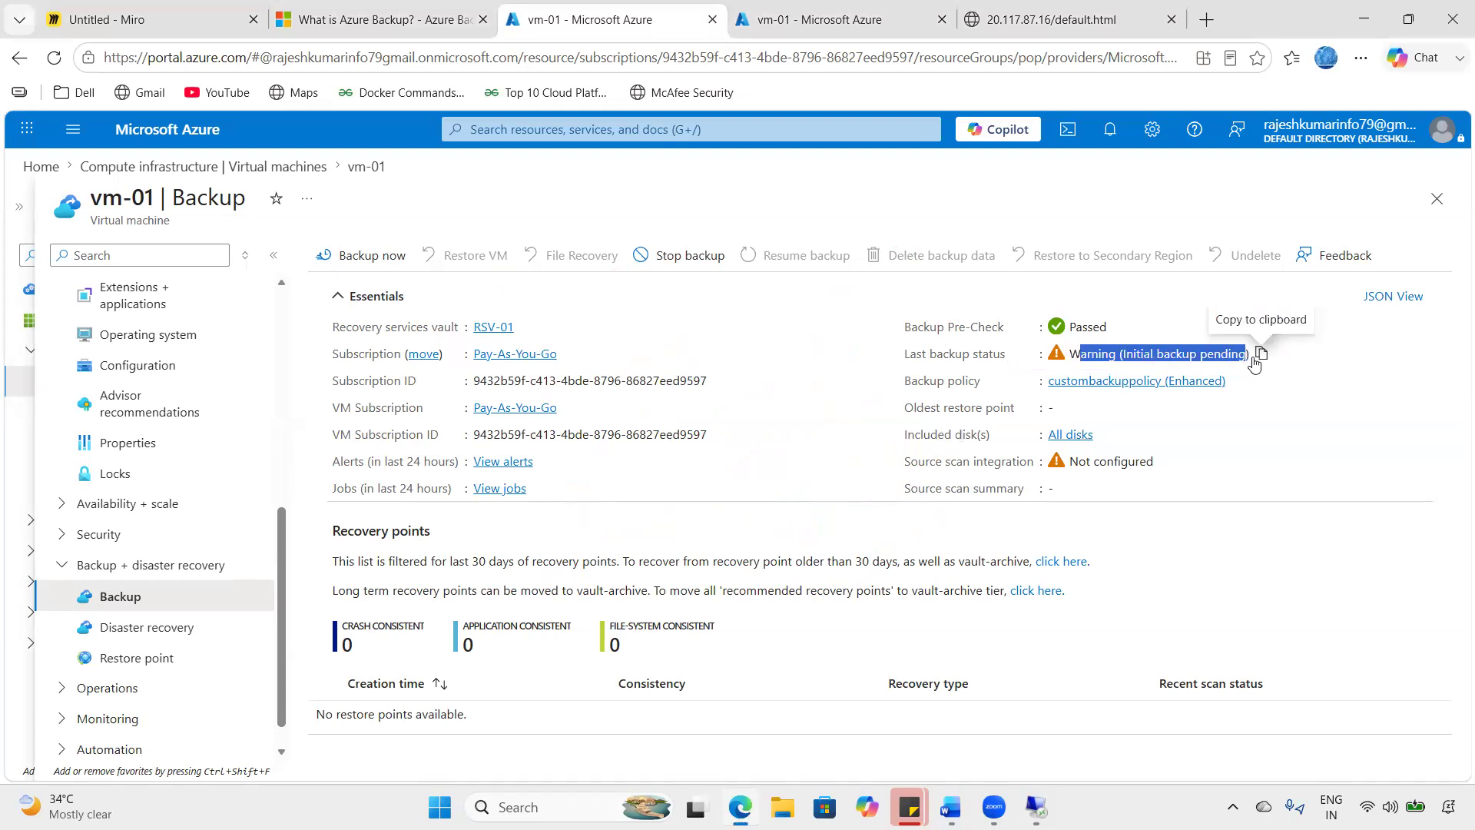
pyautogui.click(1265, 456)
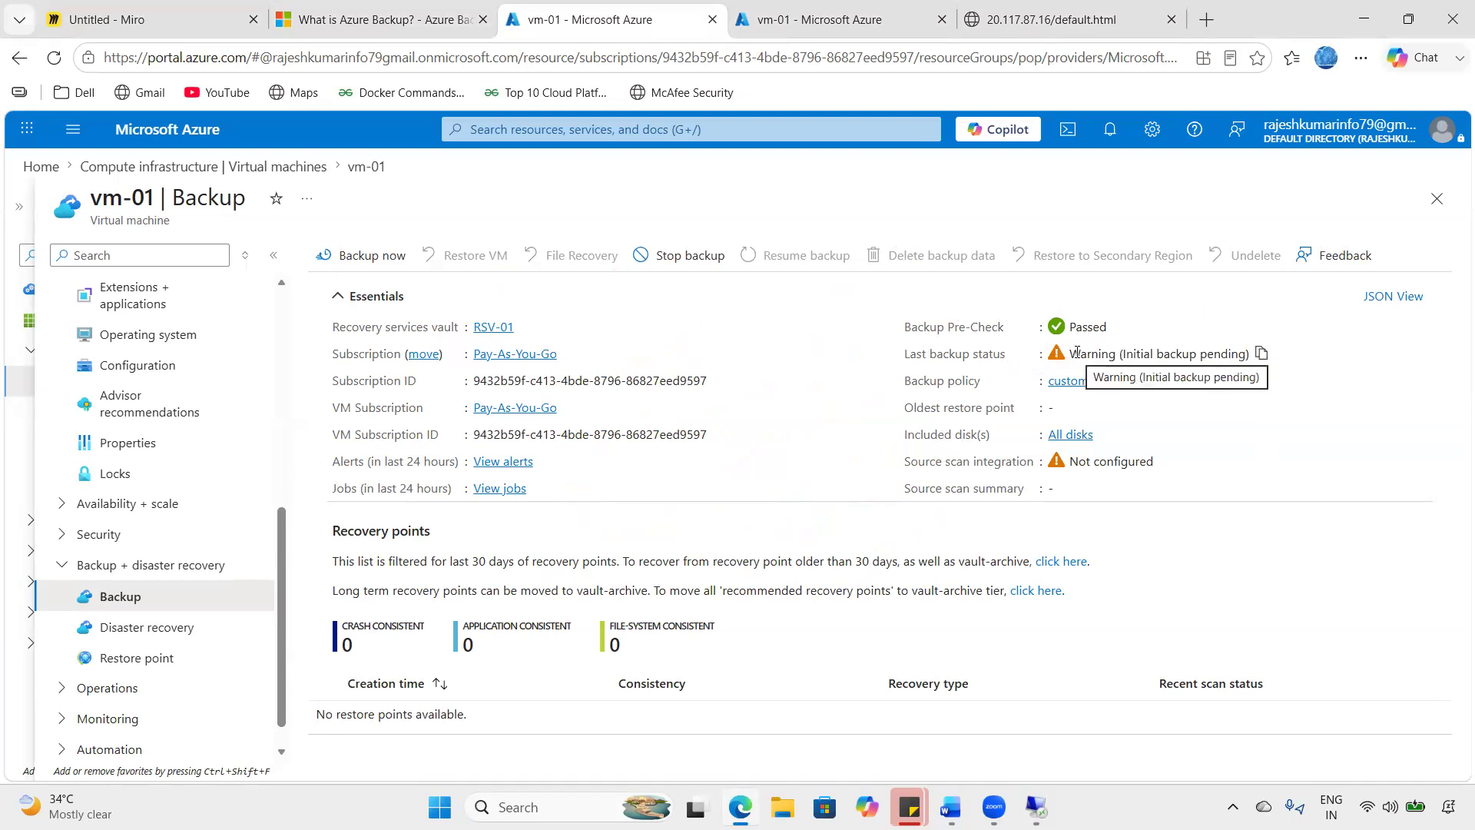
# - Start an on-demand backup of vm-01, retaining the backup till 08/05/2026
pyautogui.click(353, 257)
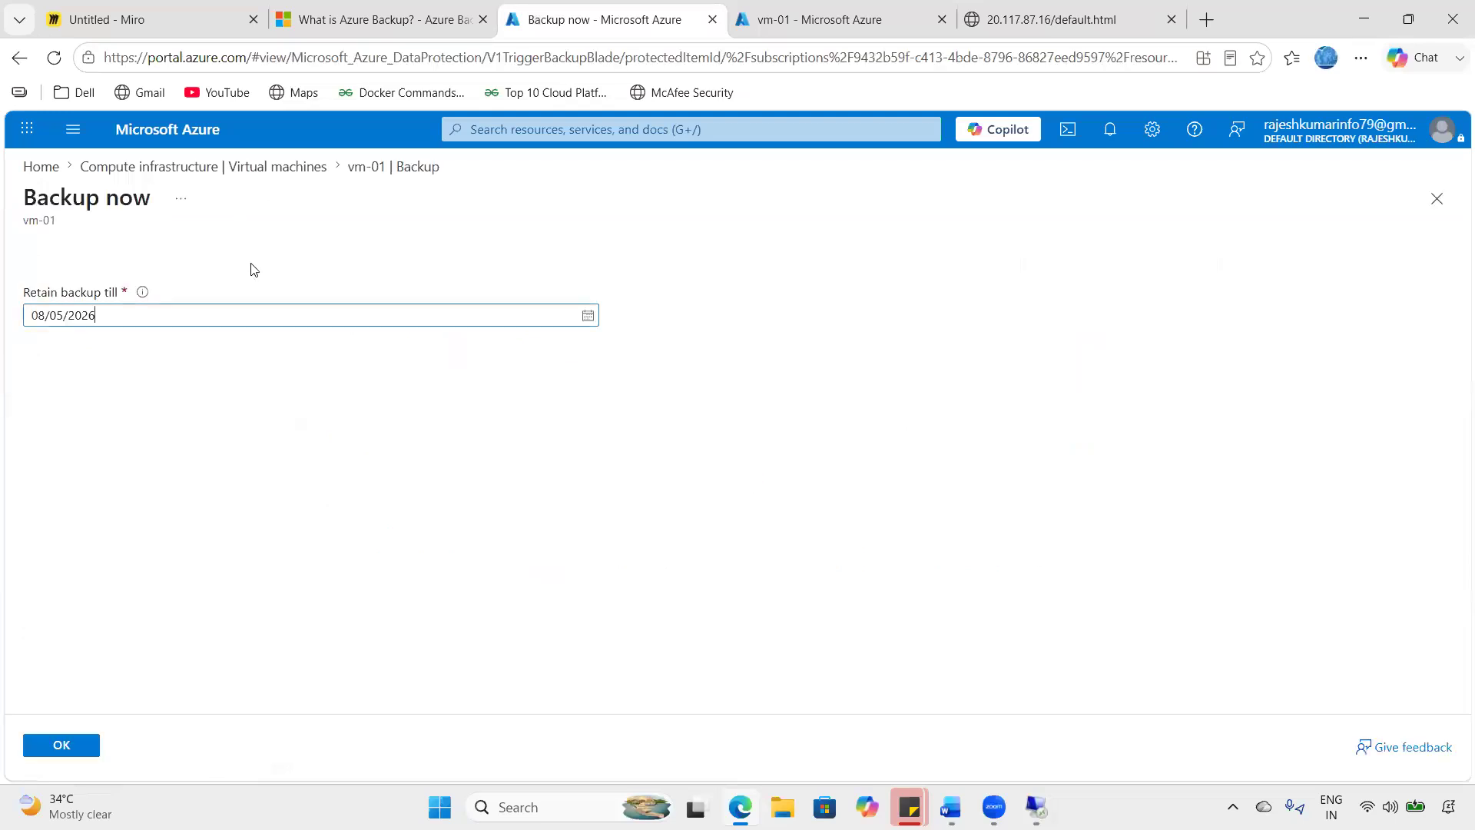
pyautogui.moveTo(33, 292); pyautogui.dragTo(141, 293)
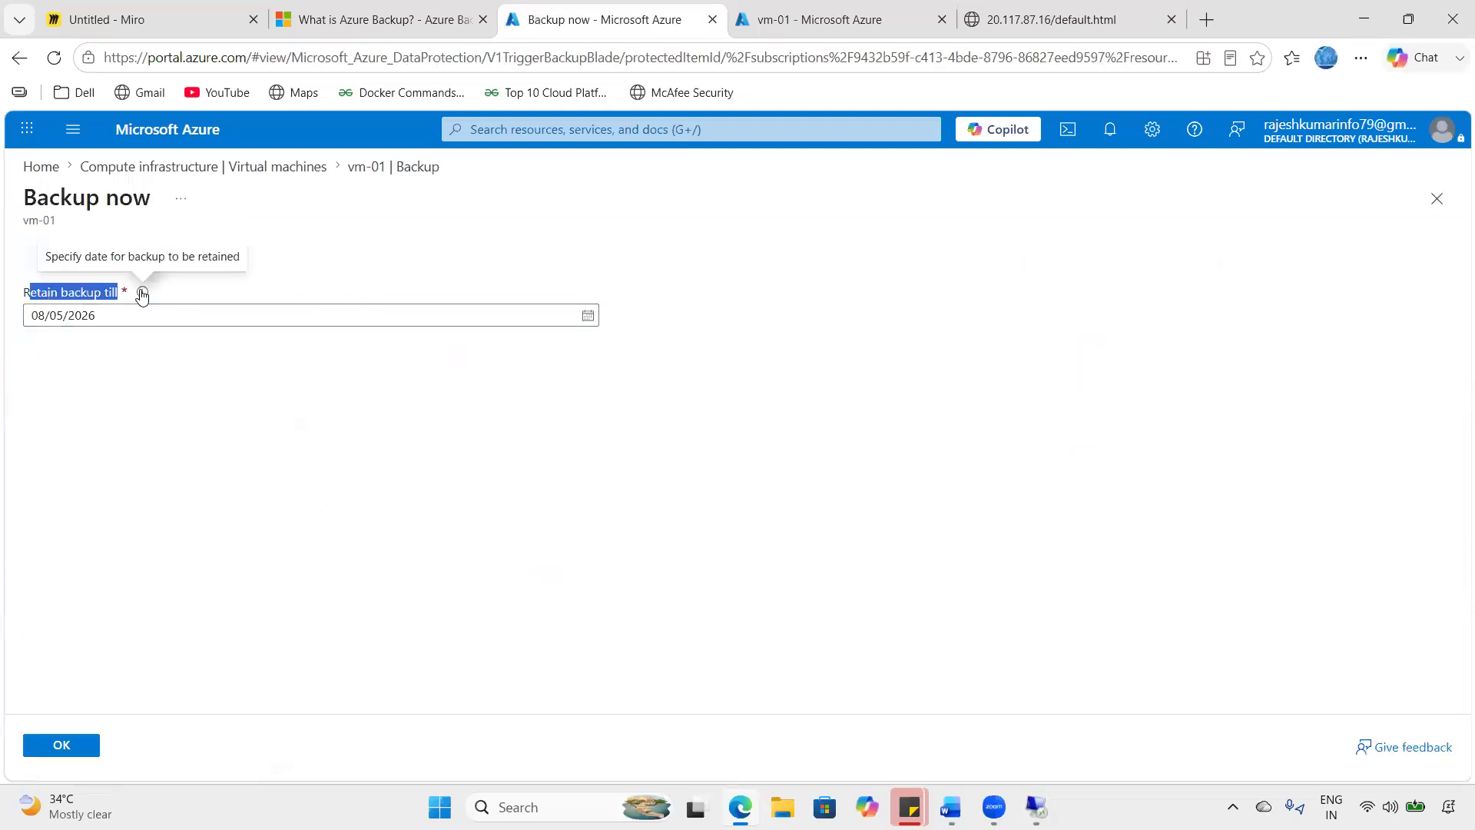
pyautogui.click(148, 317)
pyautogui.moveTo(25, 315); pyautogui.dragTo(146, 307)
pyautogui.click(78, 347)
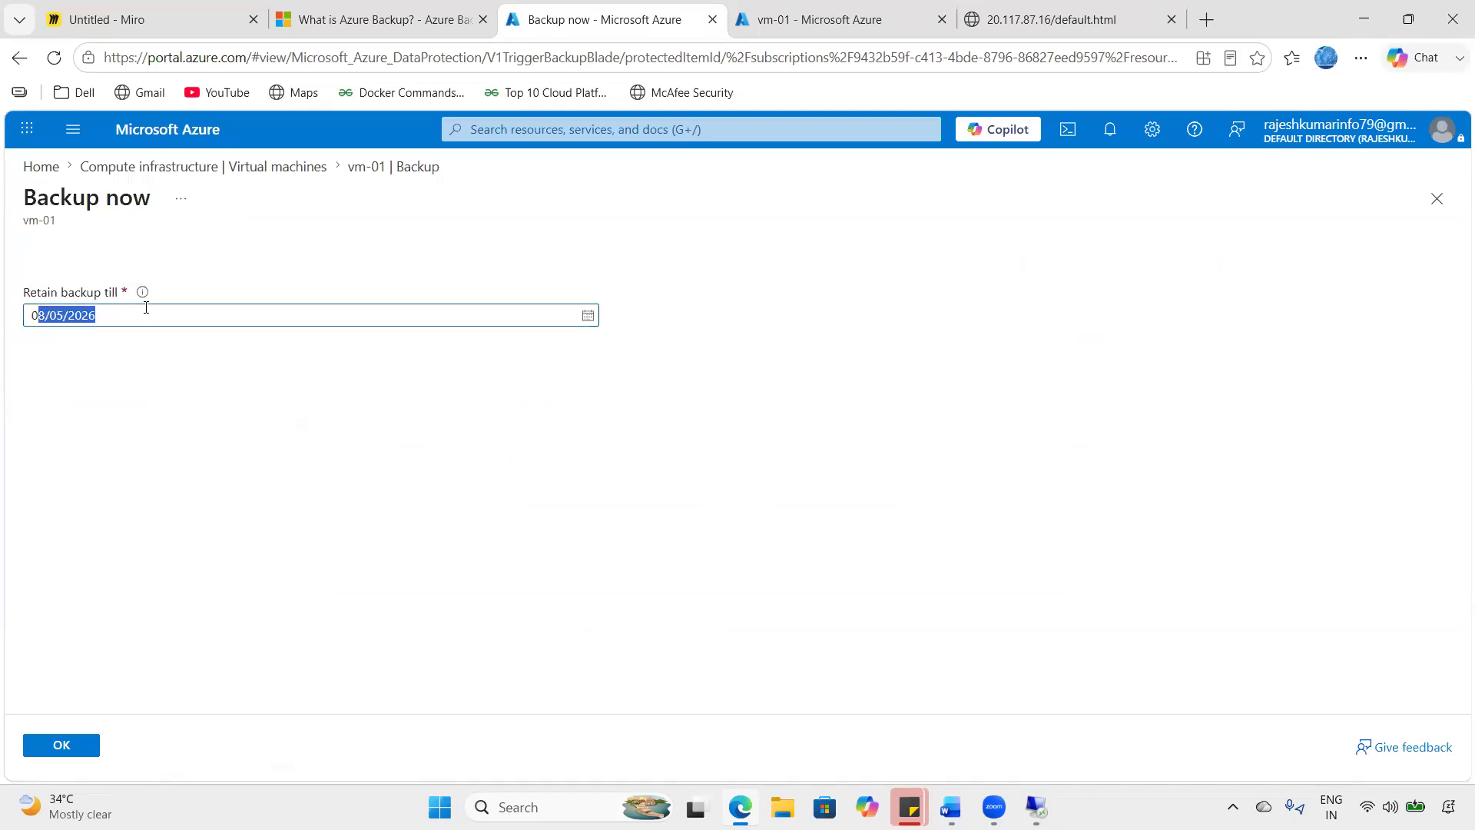
pyautogui.click(149, 315)
pyautogui.hotkey('ctrl', 'a')
pyautogui.moveTo(145, 312); pyautogui.dragTo(13, 318)
pyautogui.click(117, 367)
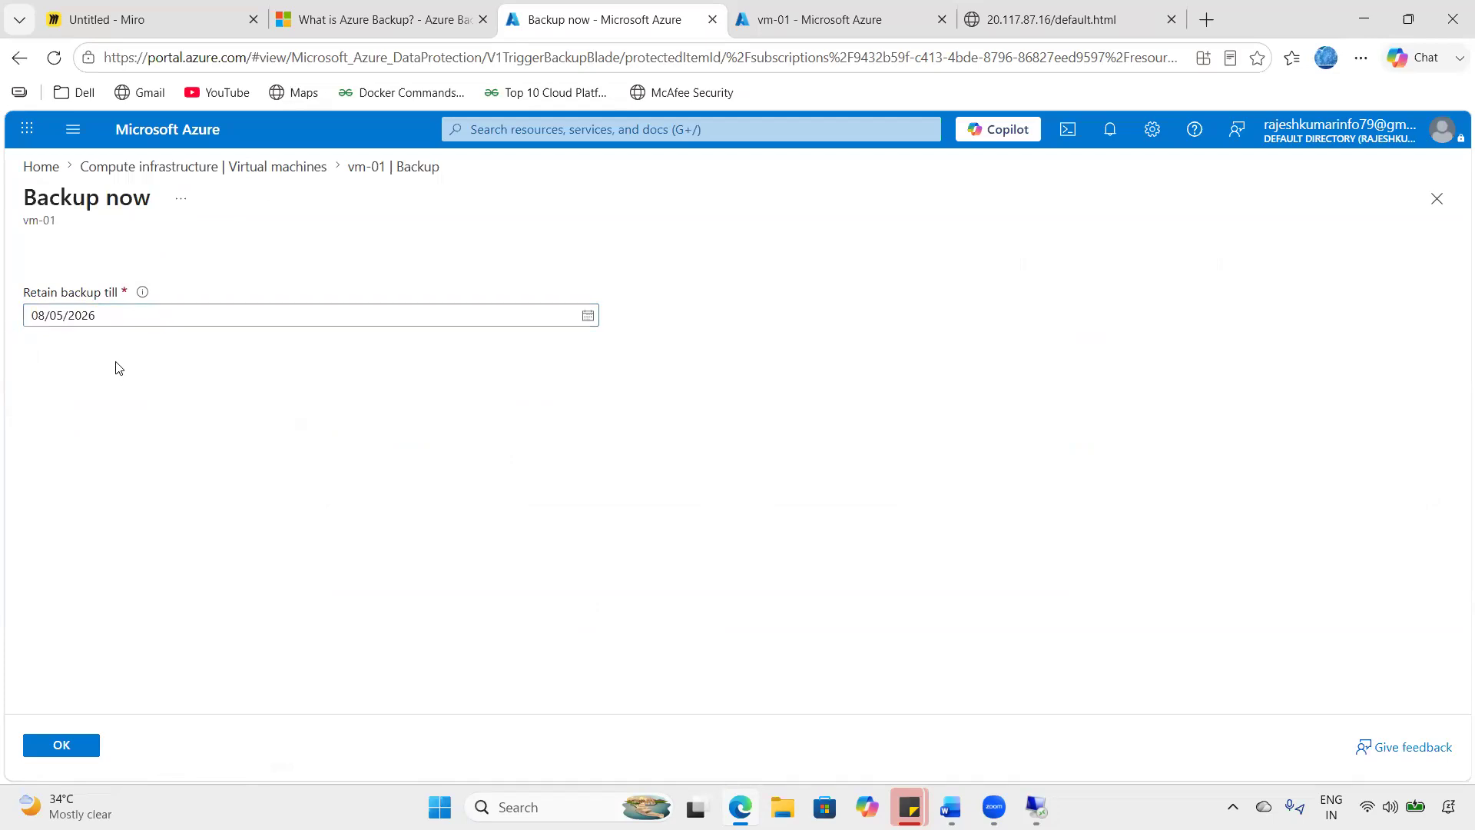
pyautogui.click(93, 751)
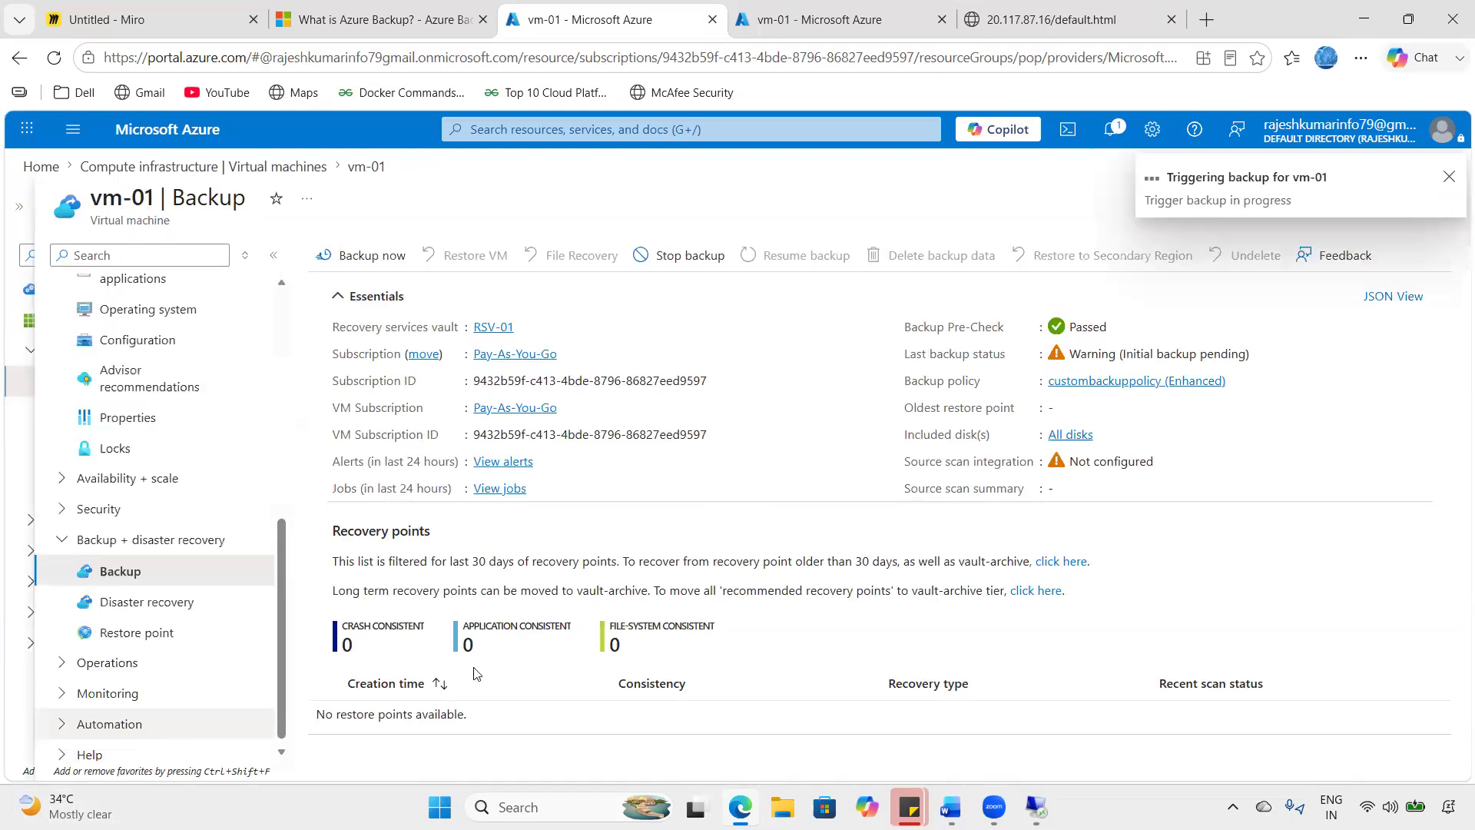
# - Check the portal notifications for the progress of the backup trigger for vm-01, and close them again
pyautogui.click(1113, 145)
pyautogui.click(1111, 143)
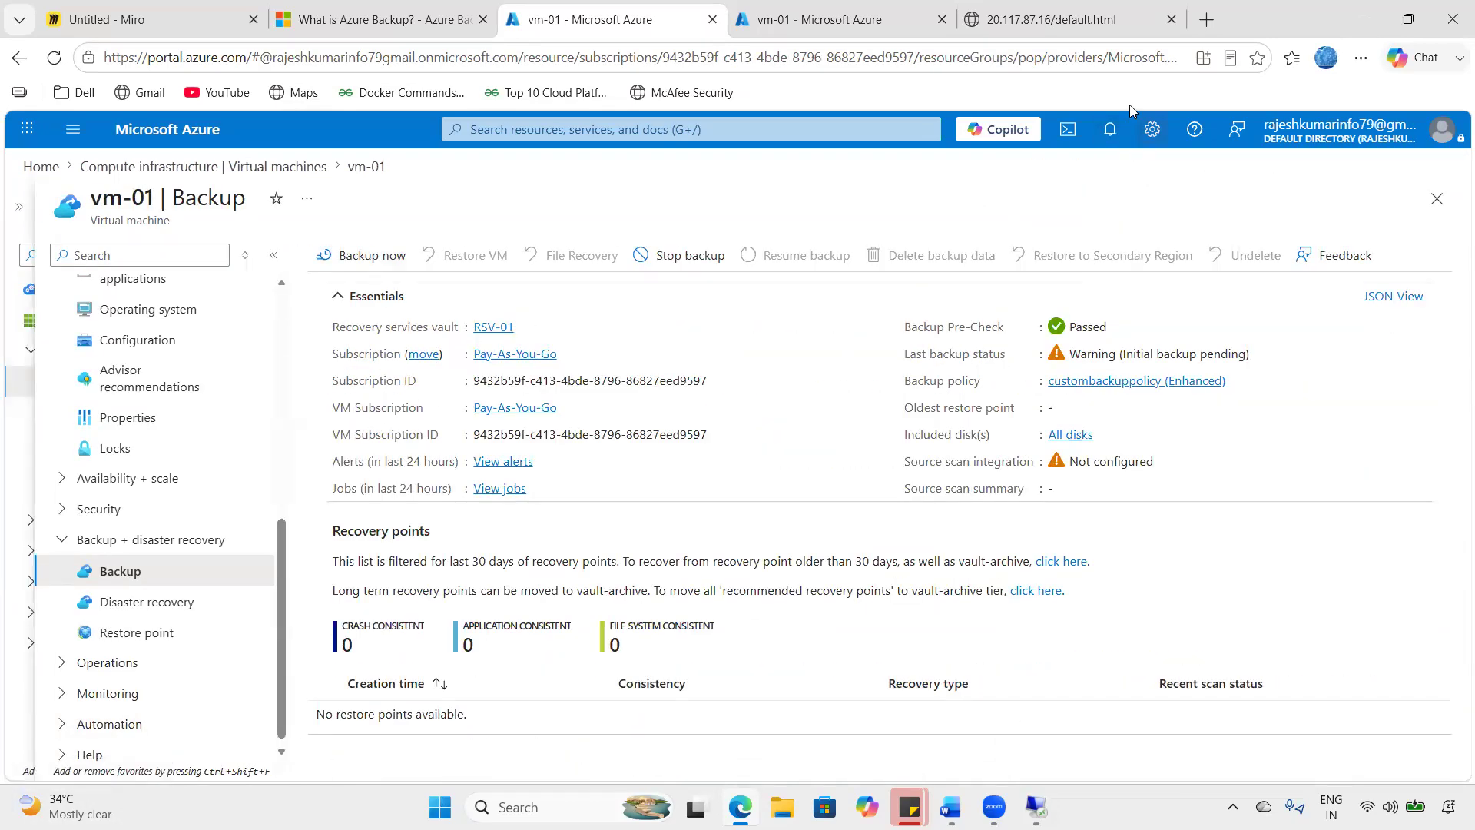
pyautogui.click(1111, 132)
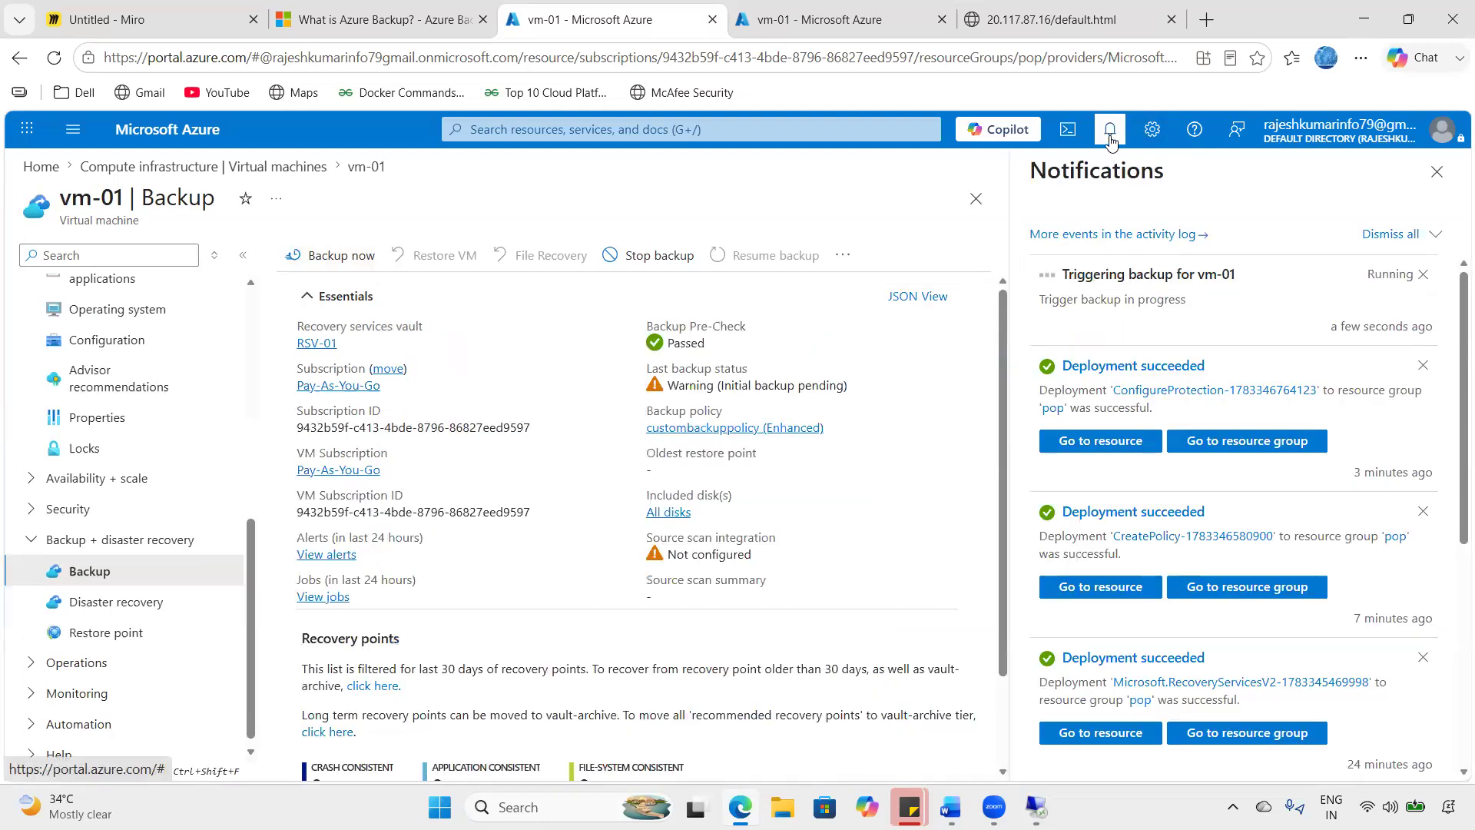
pyautogui.click(1111, 143)
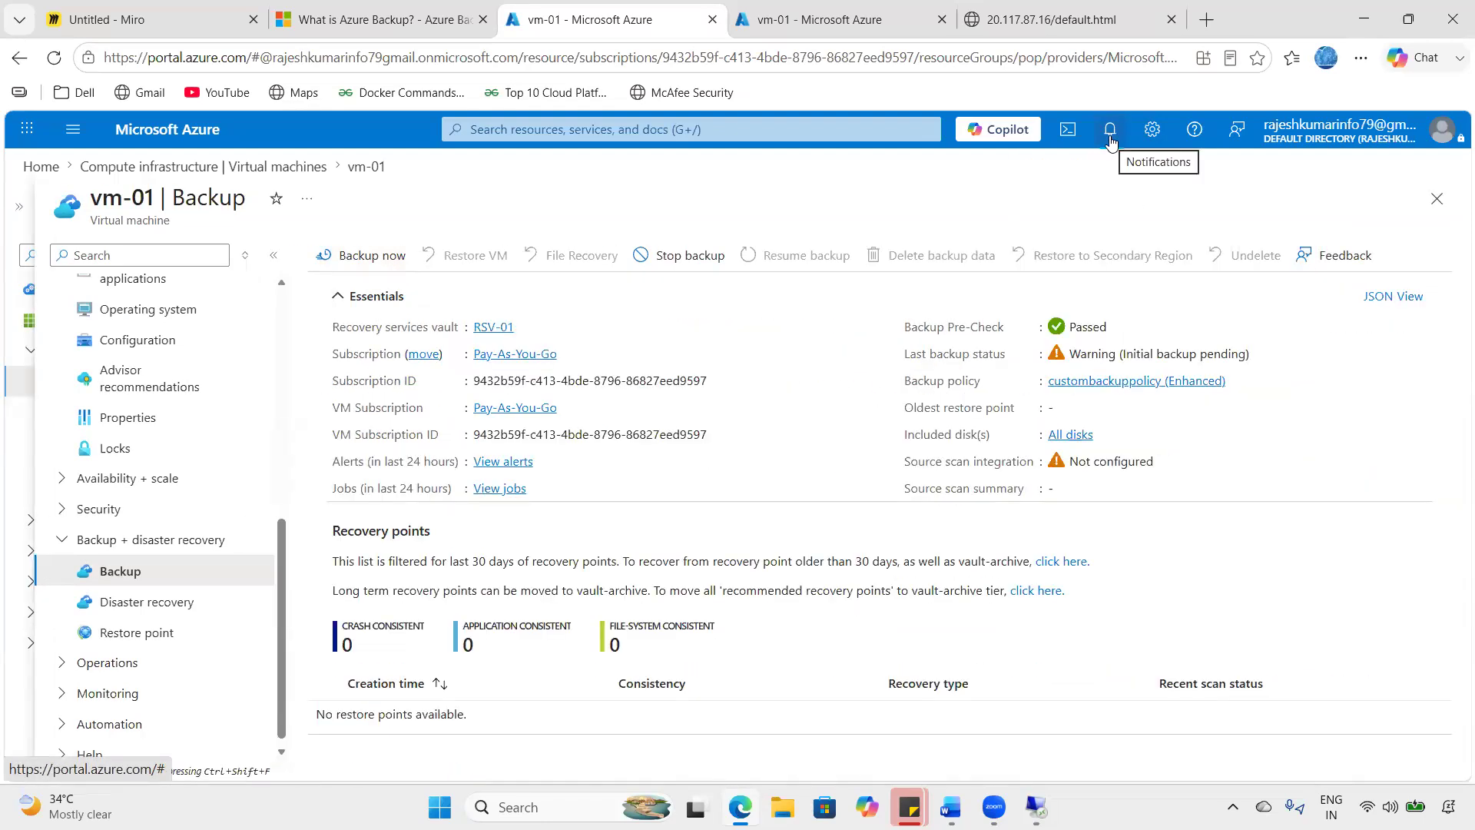
pyautogui.click(1110, 143)
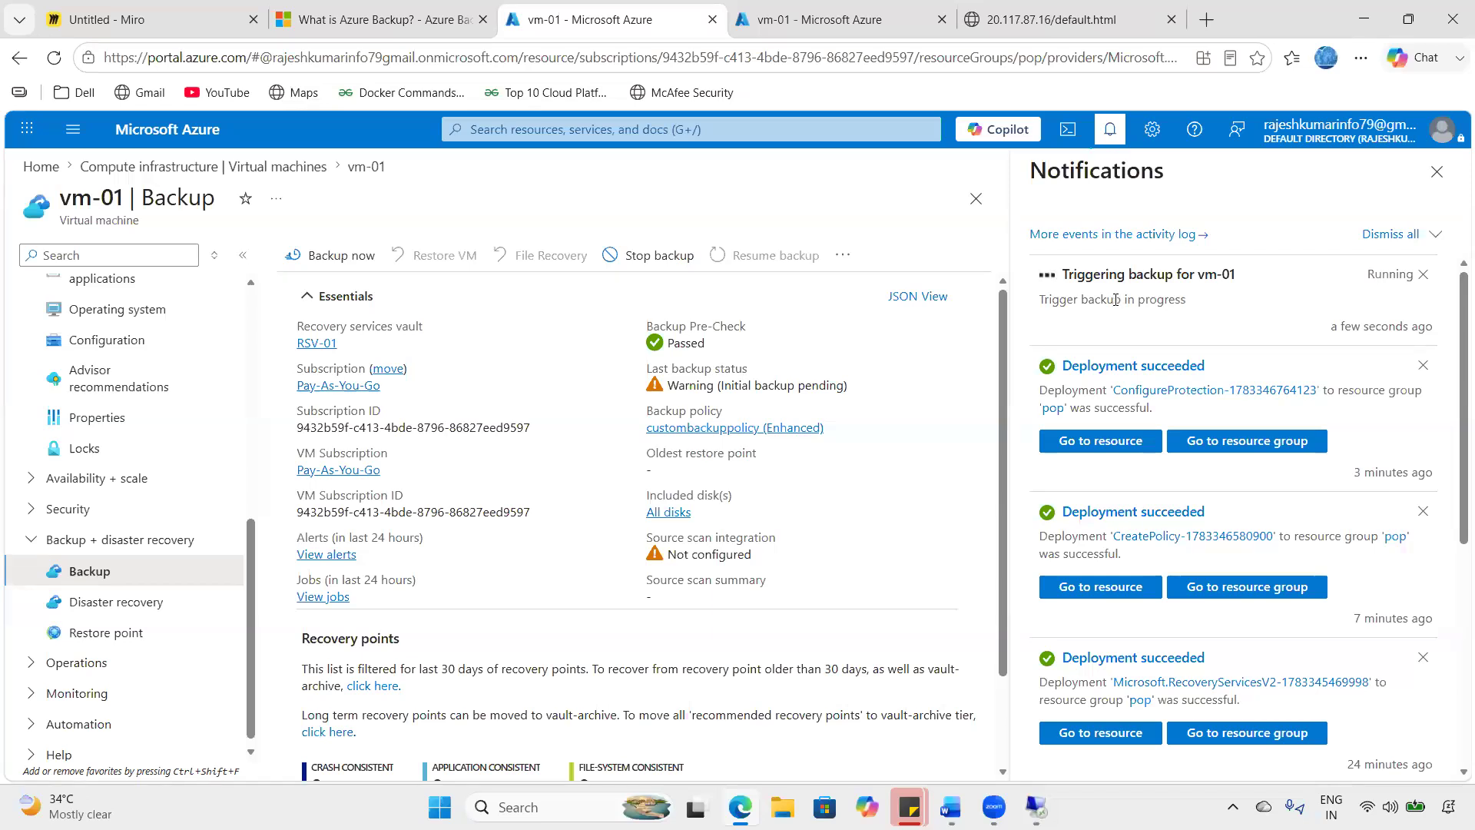
pyautogui.click(1110, 142)
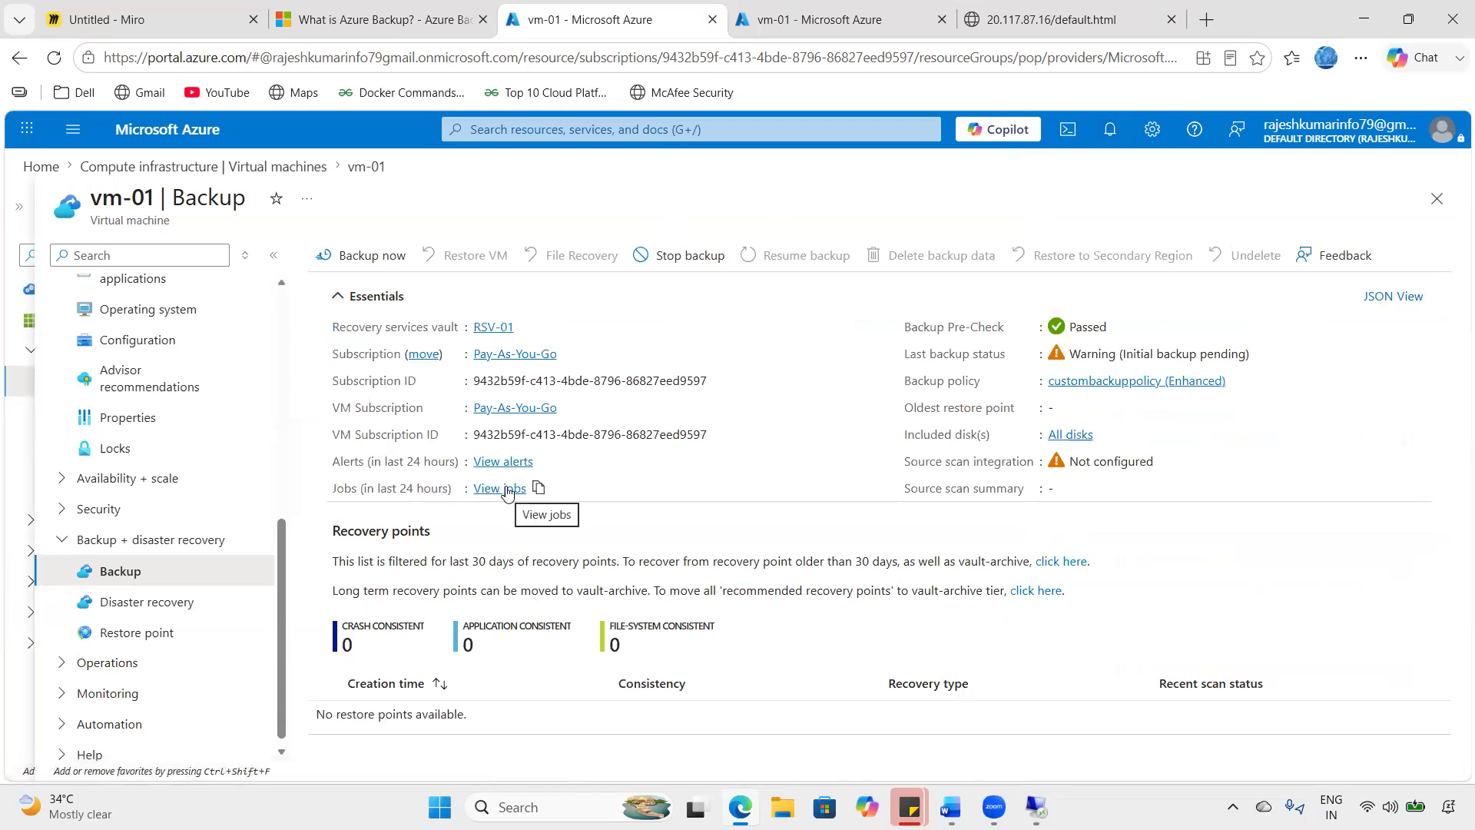
# - View vm-01's backup jobs from the last 24 hours and check their status, start time and total duration
pyautogui.moveTo(407, 491); pyautogui.dragTo(453, 491)
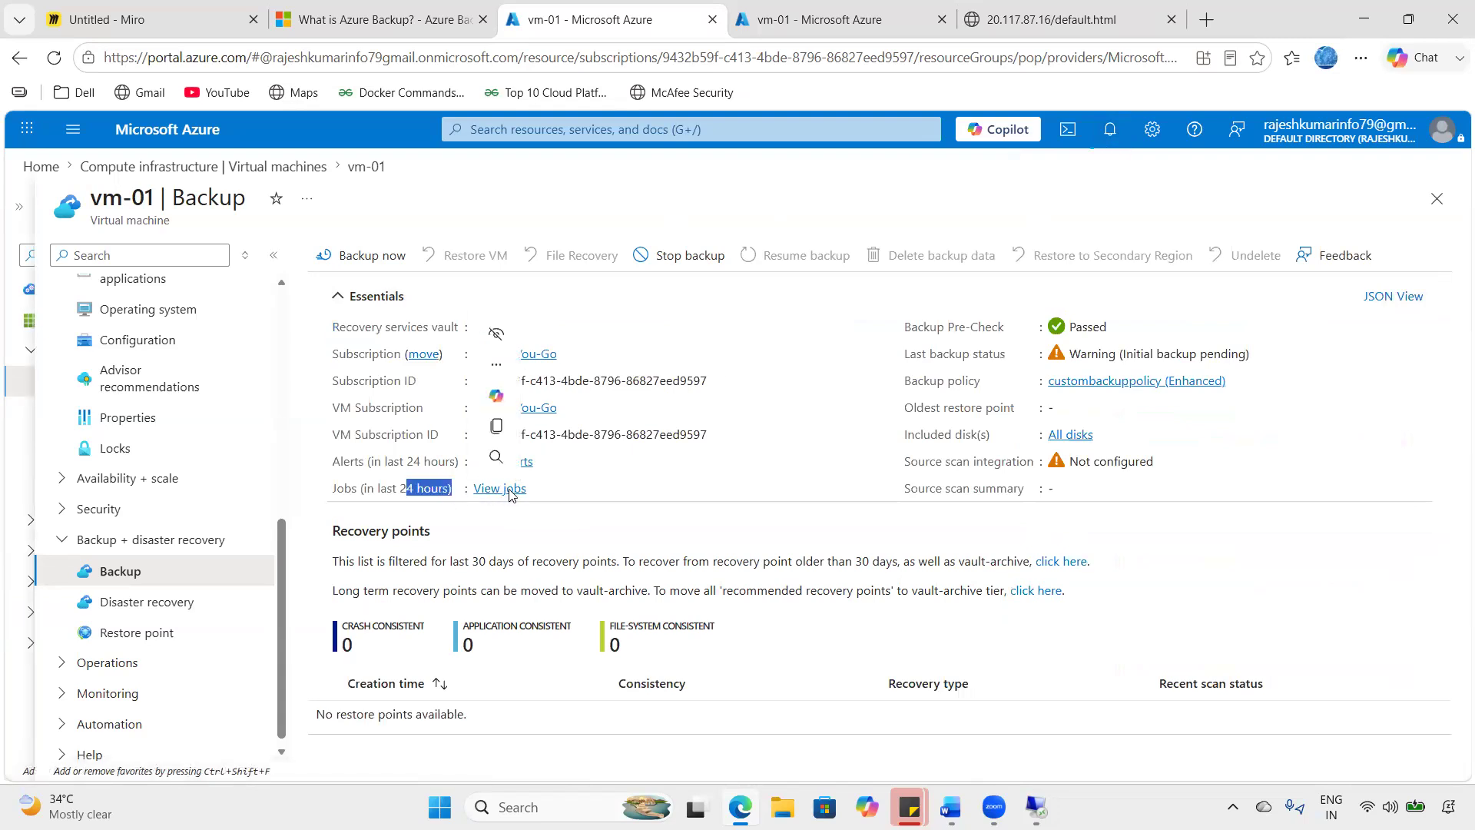
pyautogui.click(508, 490)
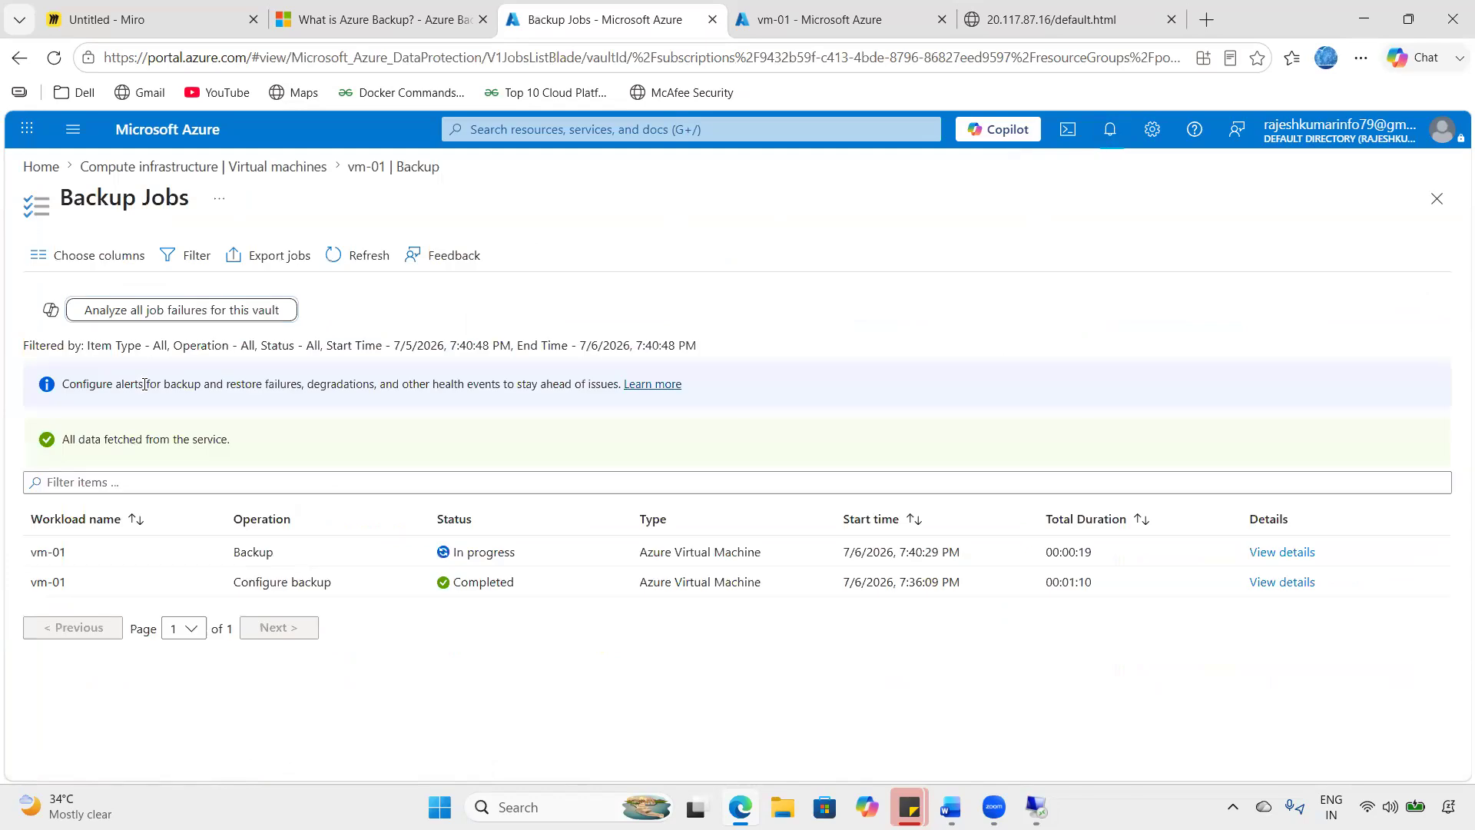
pyautogui.doubleClick(261, 551)
pyautogui.doubleClick(484, 552)
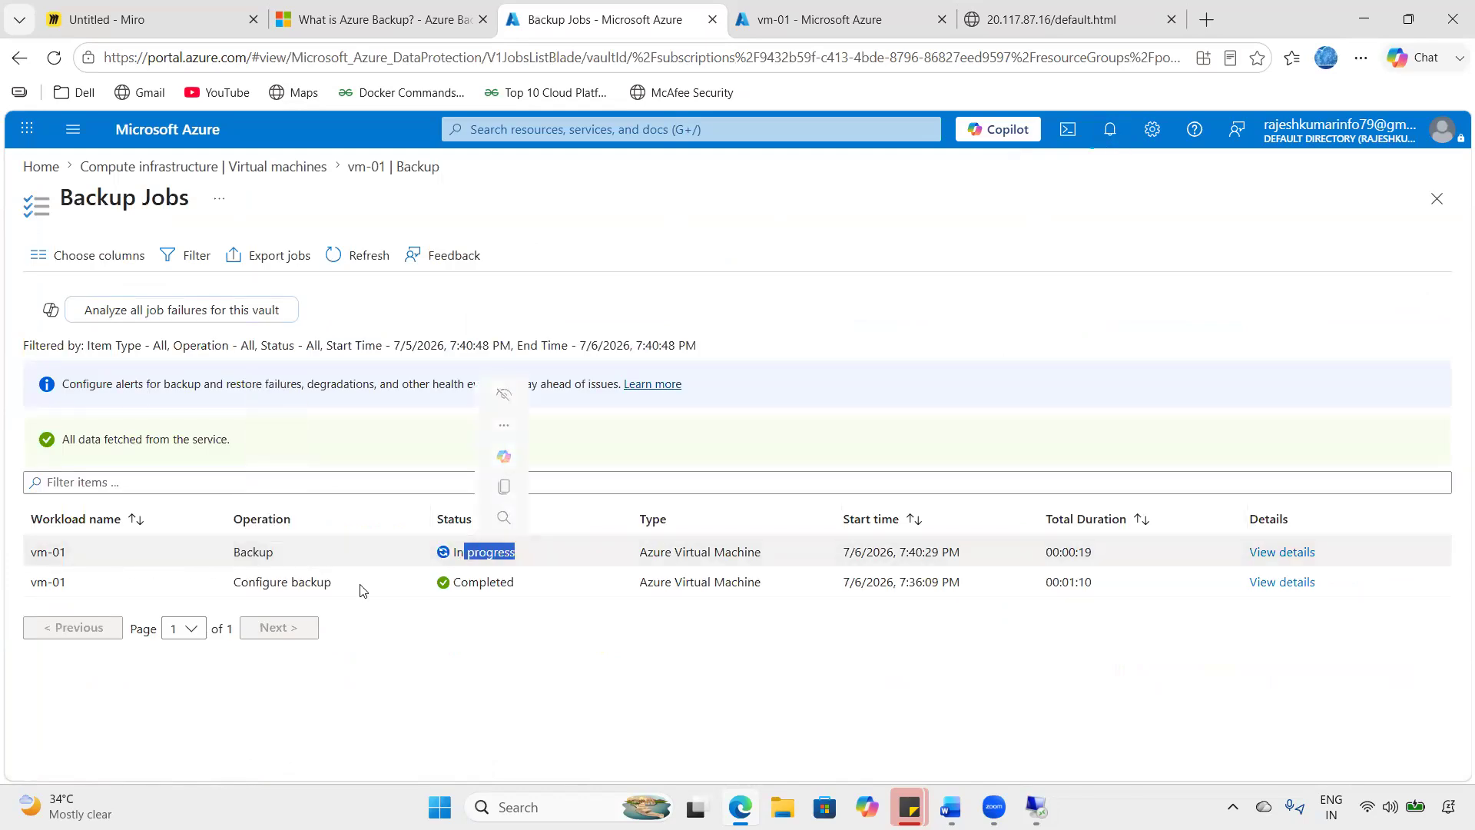
pyautogui.tripleClick(511, 580)
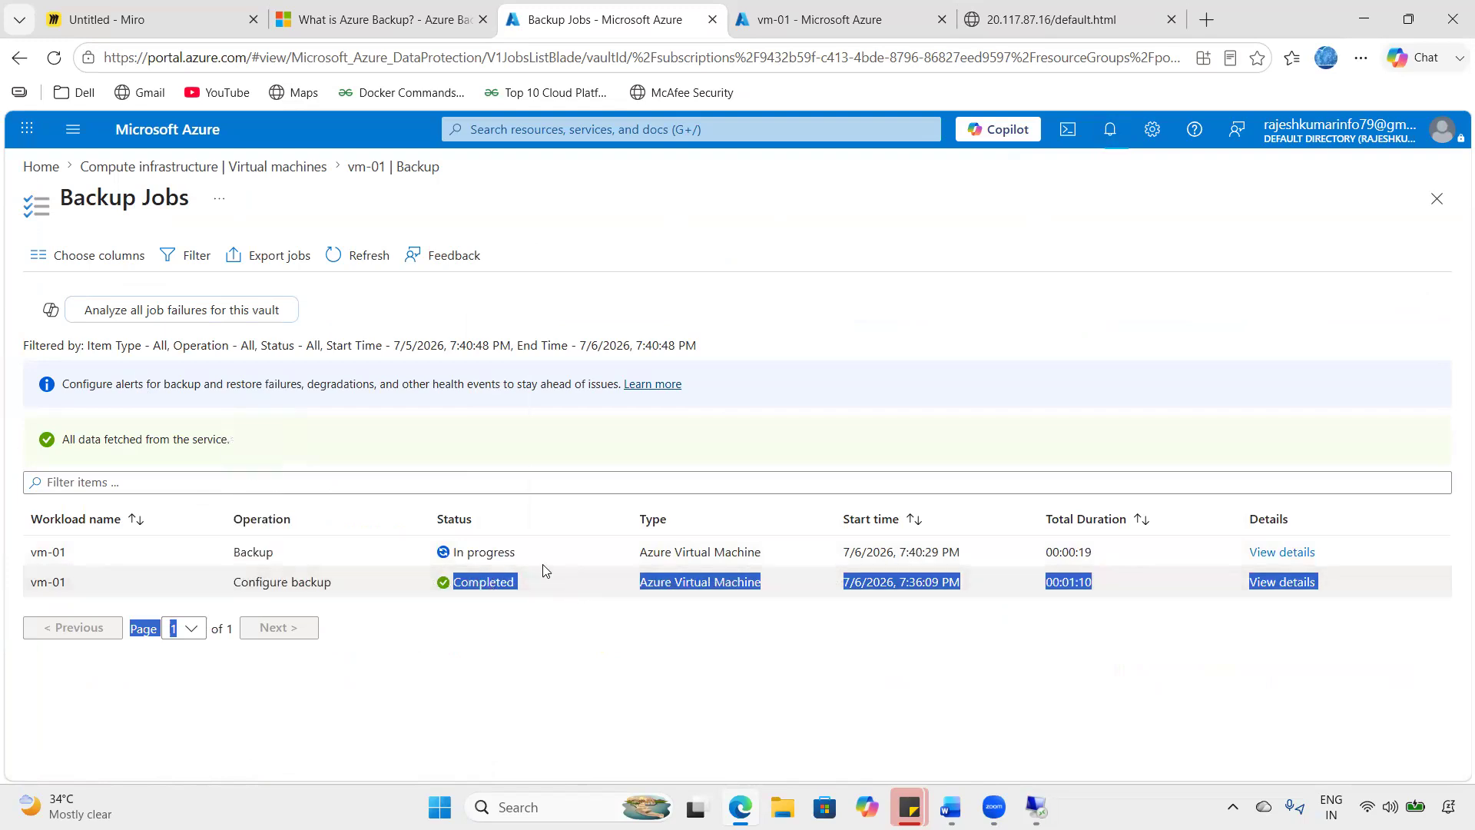
pyautogui.moveTo(515, 554); pyautogui.dragTo(452, 559)
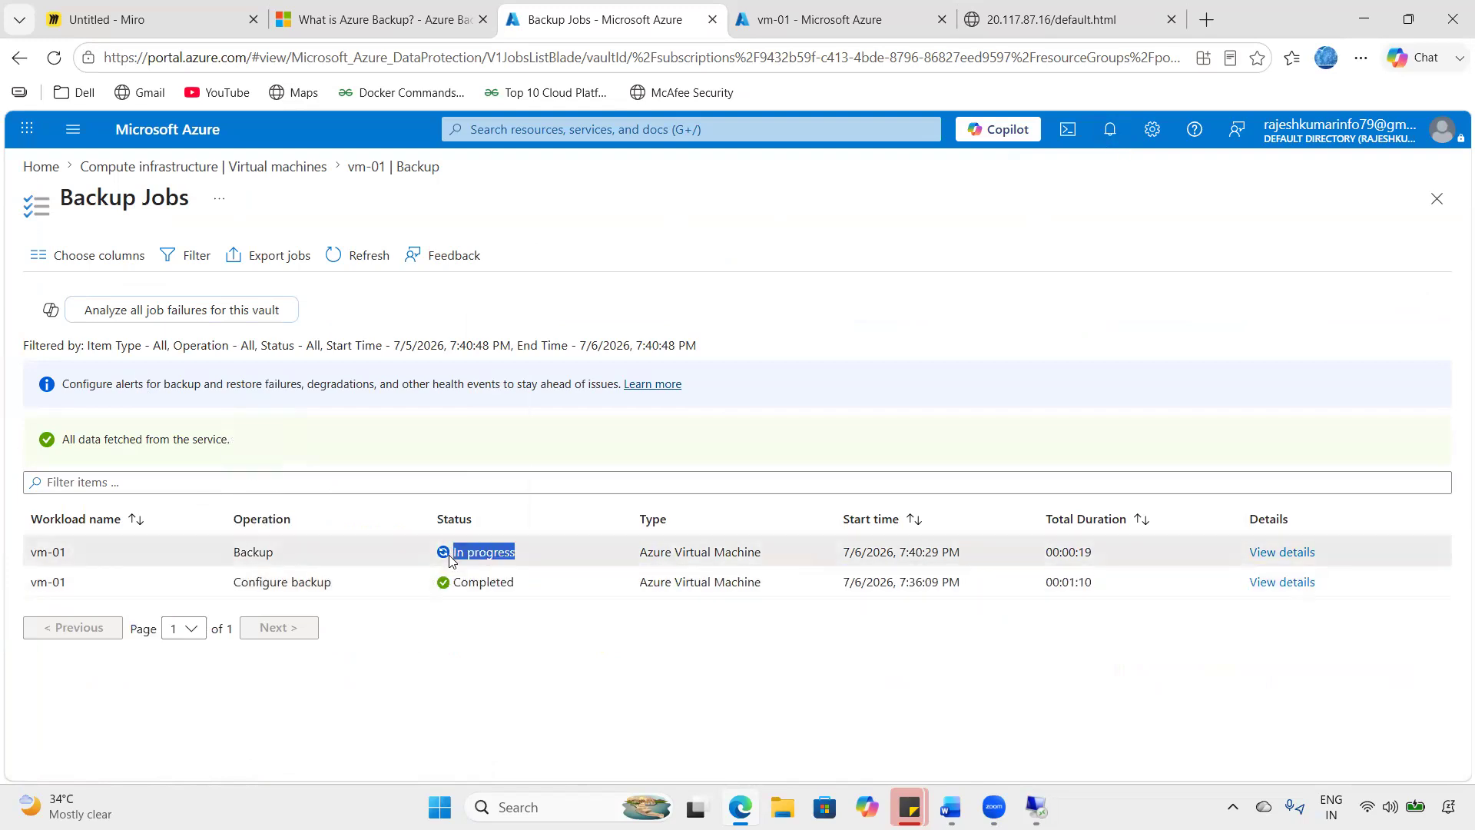
pyautogui.moveTo(1100, 551); pyautogui.dragTo(1052, 553)
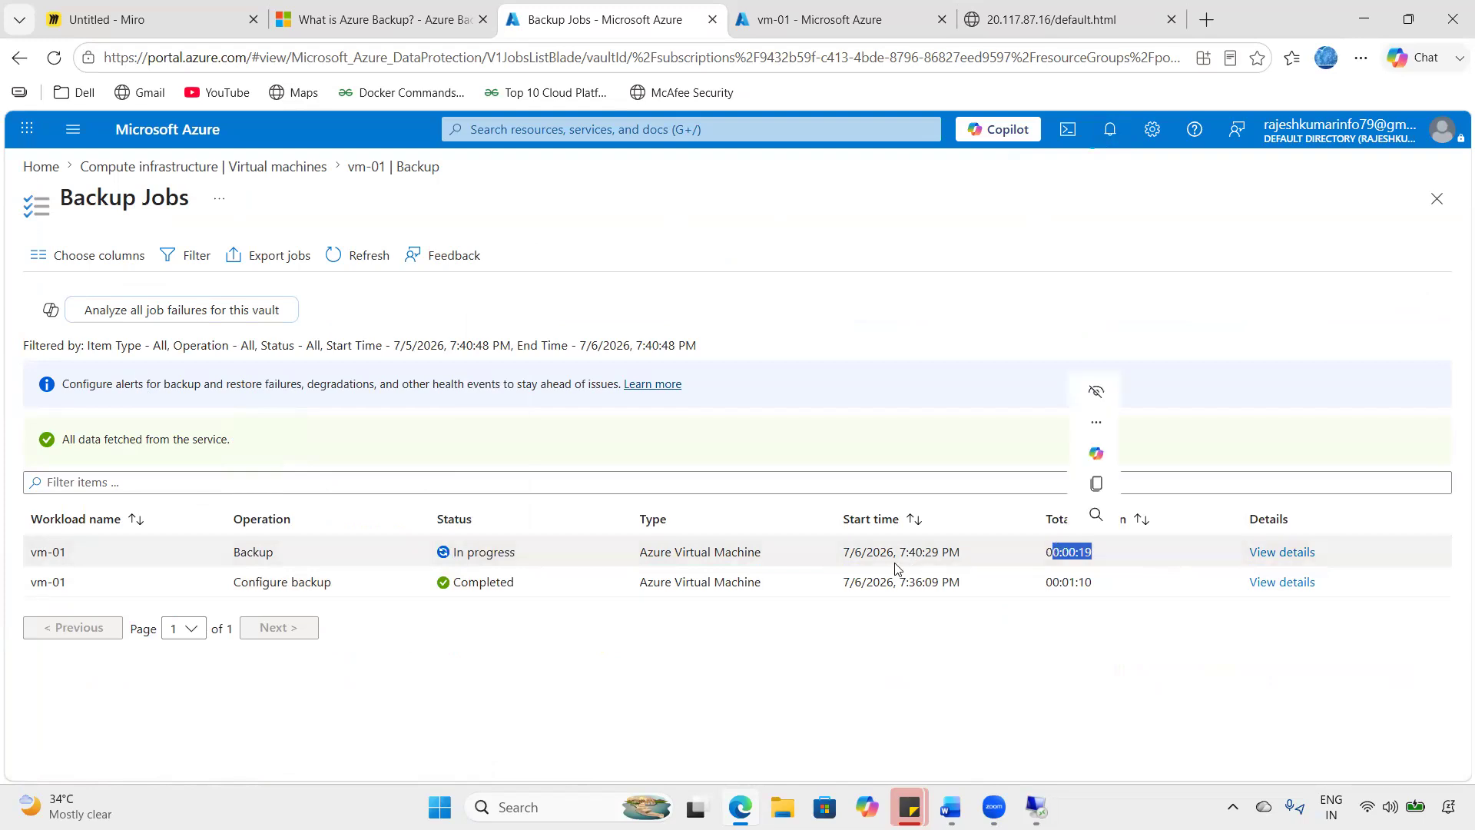
pyautogui.moveTo(843, 552); pyautogui.dragTo(962, 550)
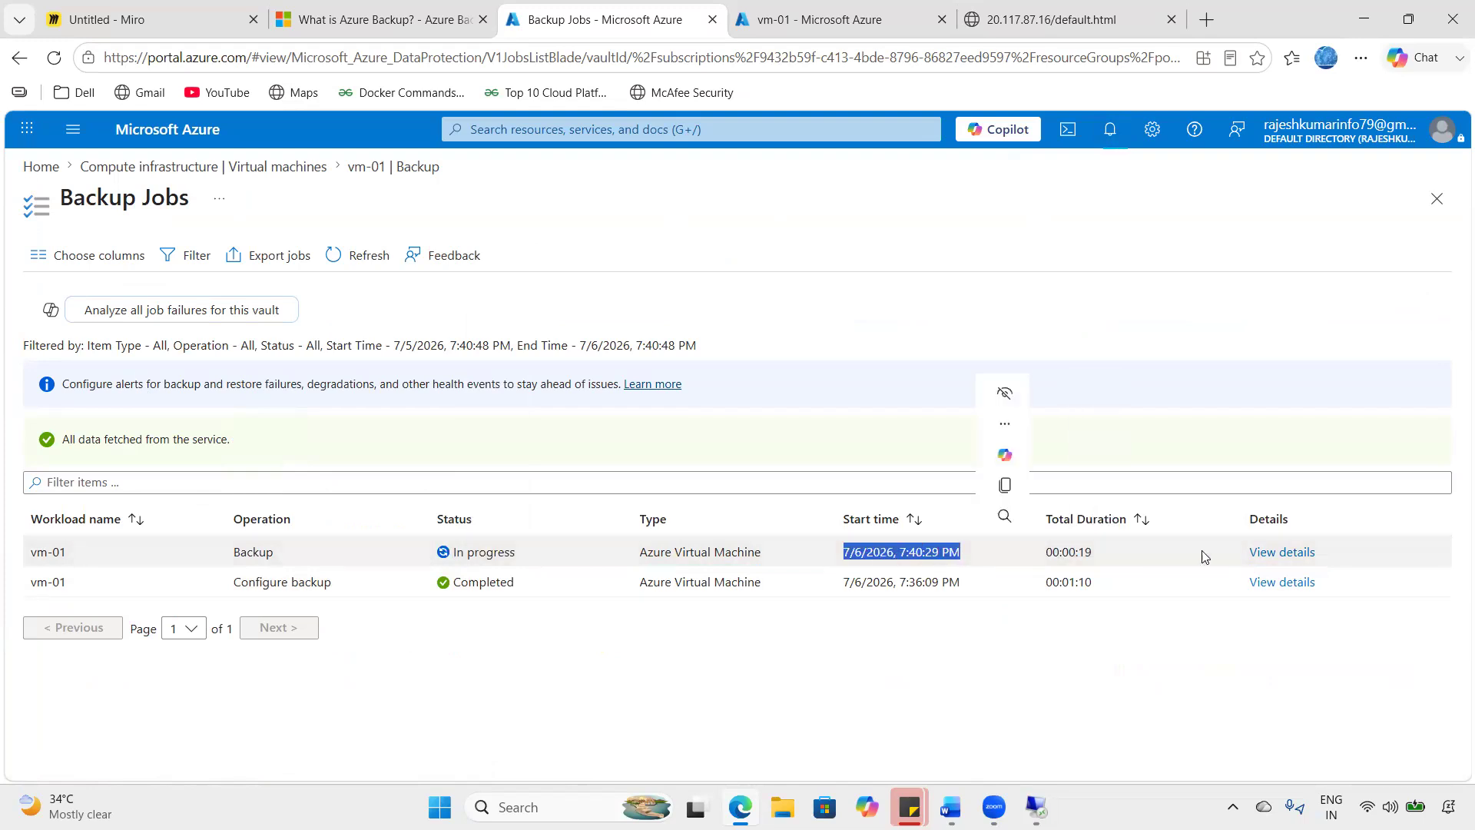
# - Open the details of vm-01's Backup job and examine the status of its snapshot, vault transfer and validation sub tasks
pyautogui.click(1280, 553)
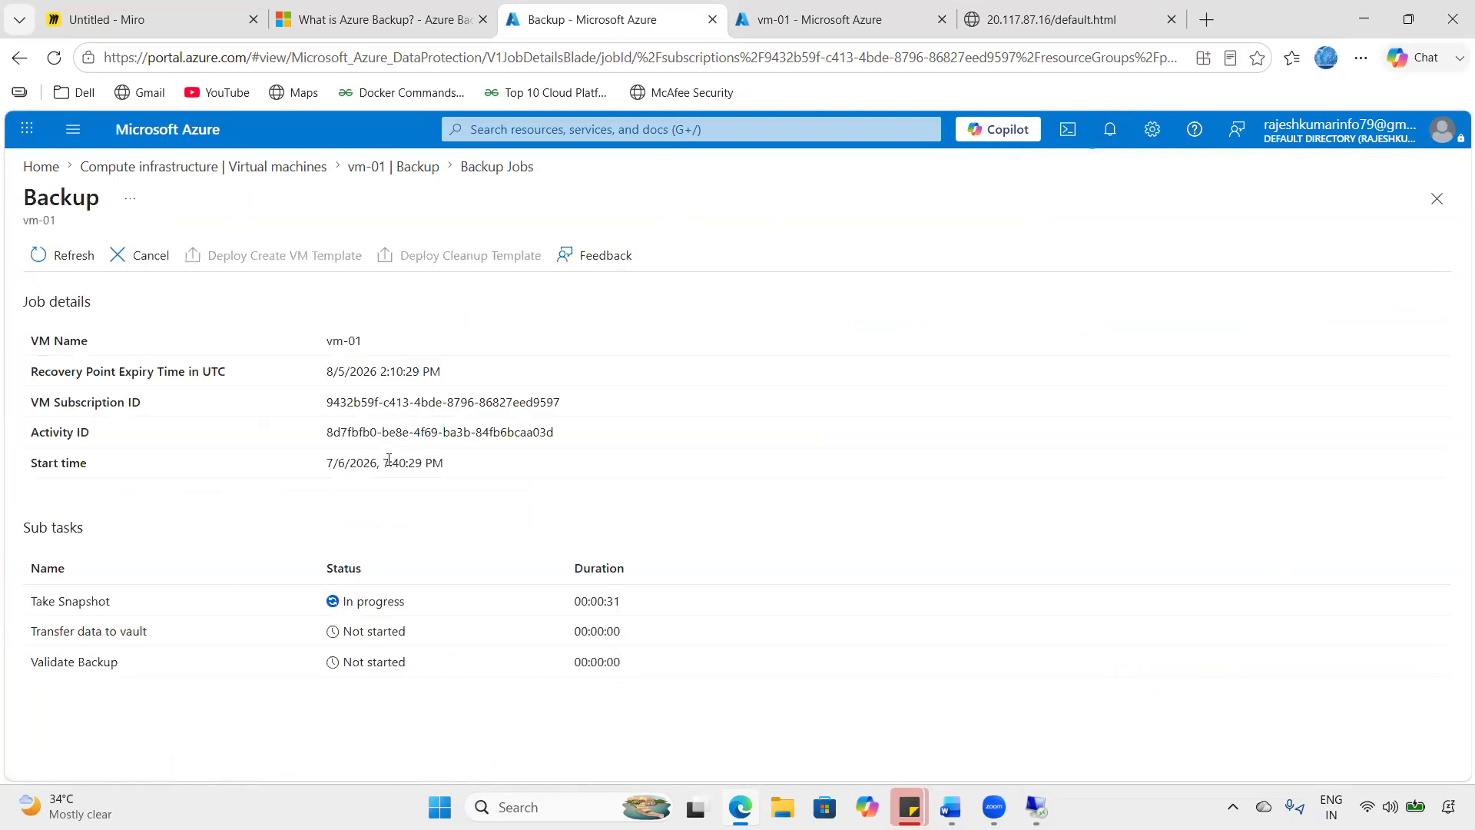
pyautogui.click(1102, 104)
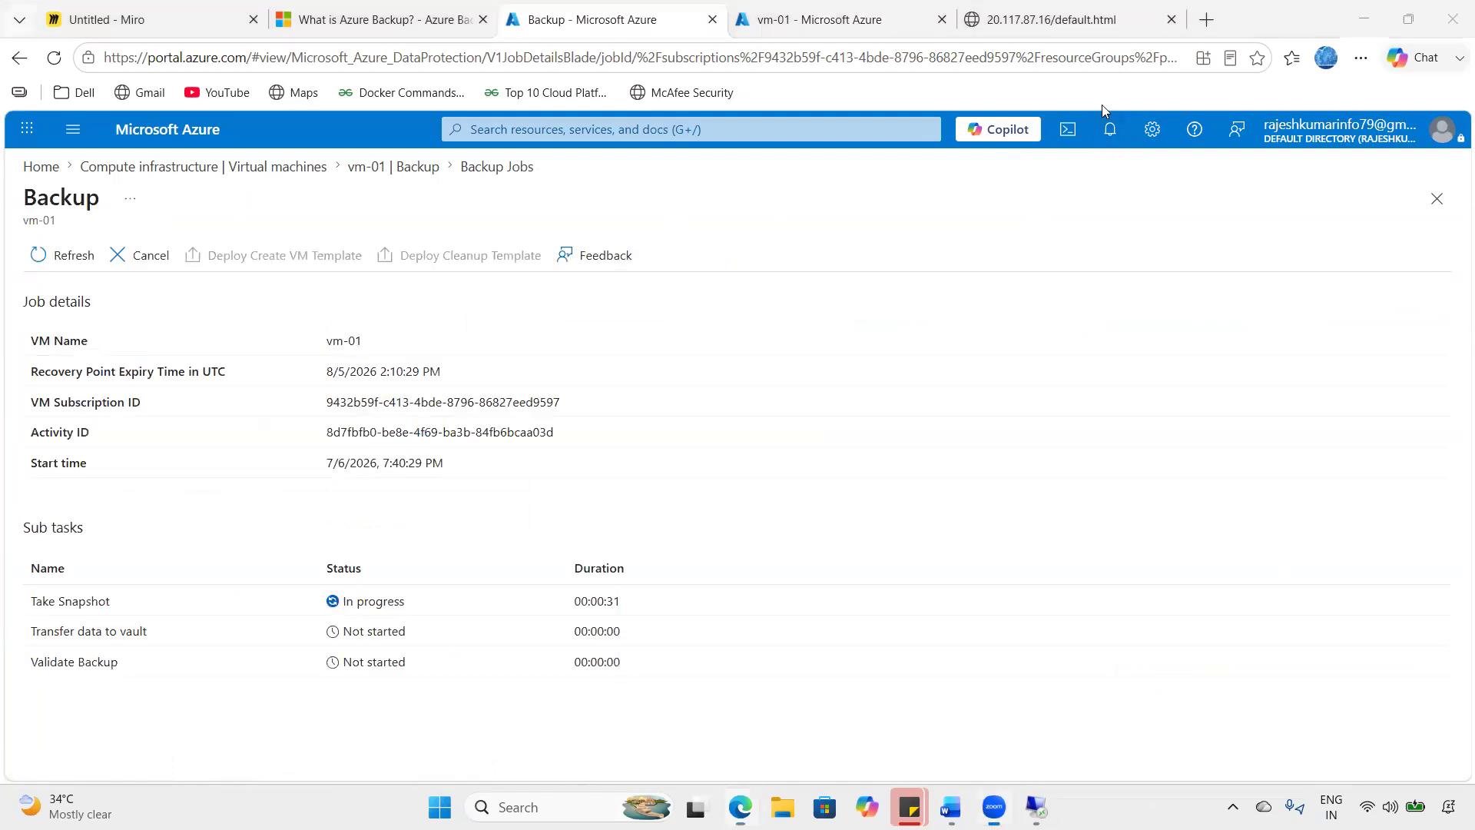
pyautogui.moveTo(404, 588); pyautogui.dragTo(484, 556)
pyautogui.moveTo(128, 598)
pyautogui.mouseDown()
pyautogui.moveTo(310, 595)
pyautogui.moveTo(308, 610)
pyautogui.mouseUp()
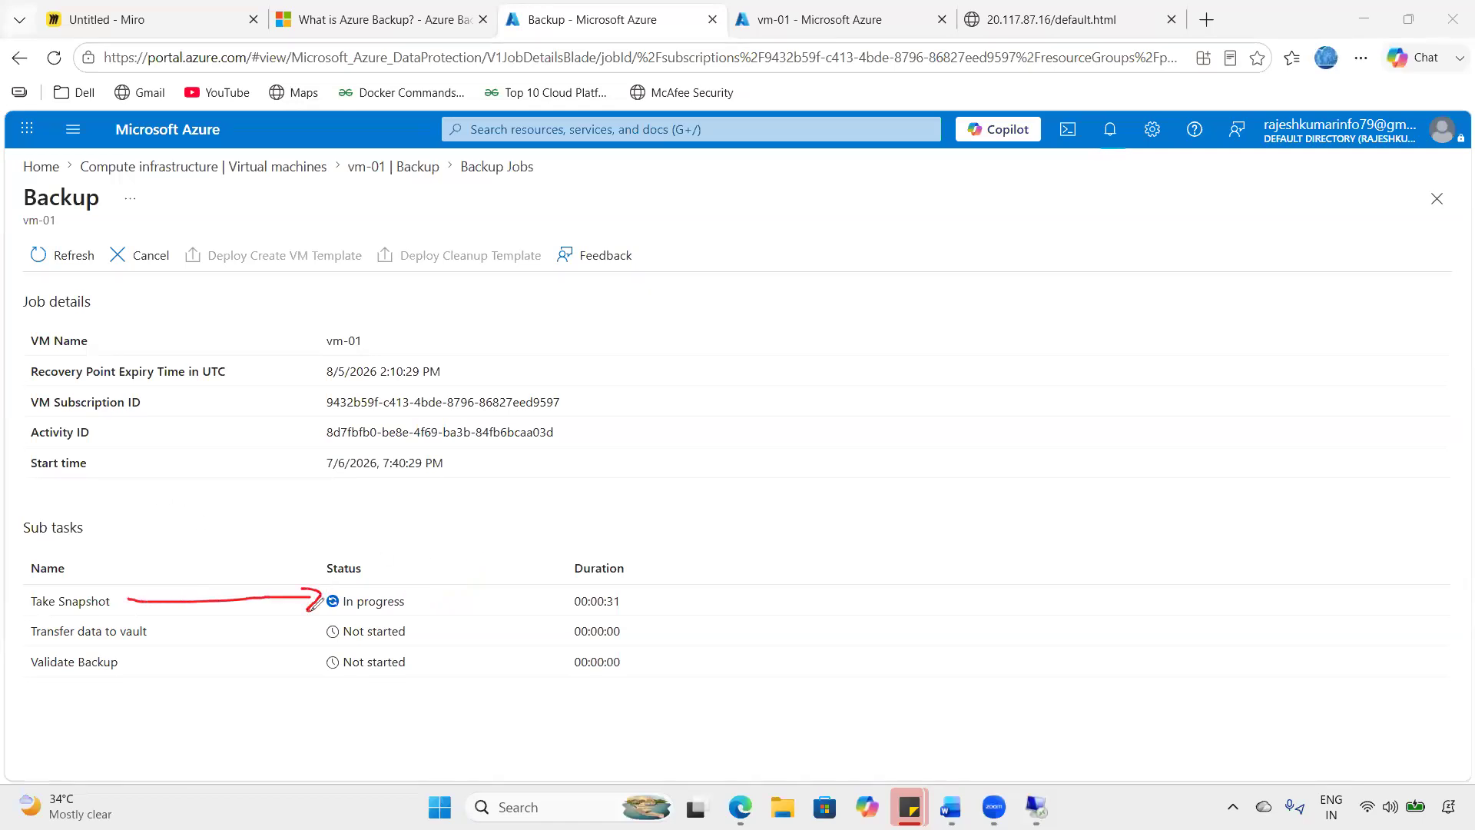
pyautogui.moveTo(166, 635); pyautogui.dragTo(315, 636)
pyautogui.moveTo(140, 665)
pyautogui.mouseDown()
pyautogui.moveTo(298, 671)
pyautogui.moveTo(365, 704)
pyautogui.moveTo(420, 683)
pyautogui.moveTo(474, 689)
pyautogui.mouseUp()
pyautogui.moveTo(492, 657)
pyautogui.mouseDown()
pyautogui.moveTo(531, 718)
pyautogui.moveTo(417, 746)
pyautogui.mouseUp()
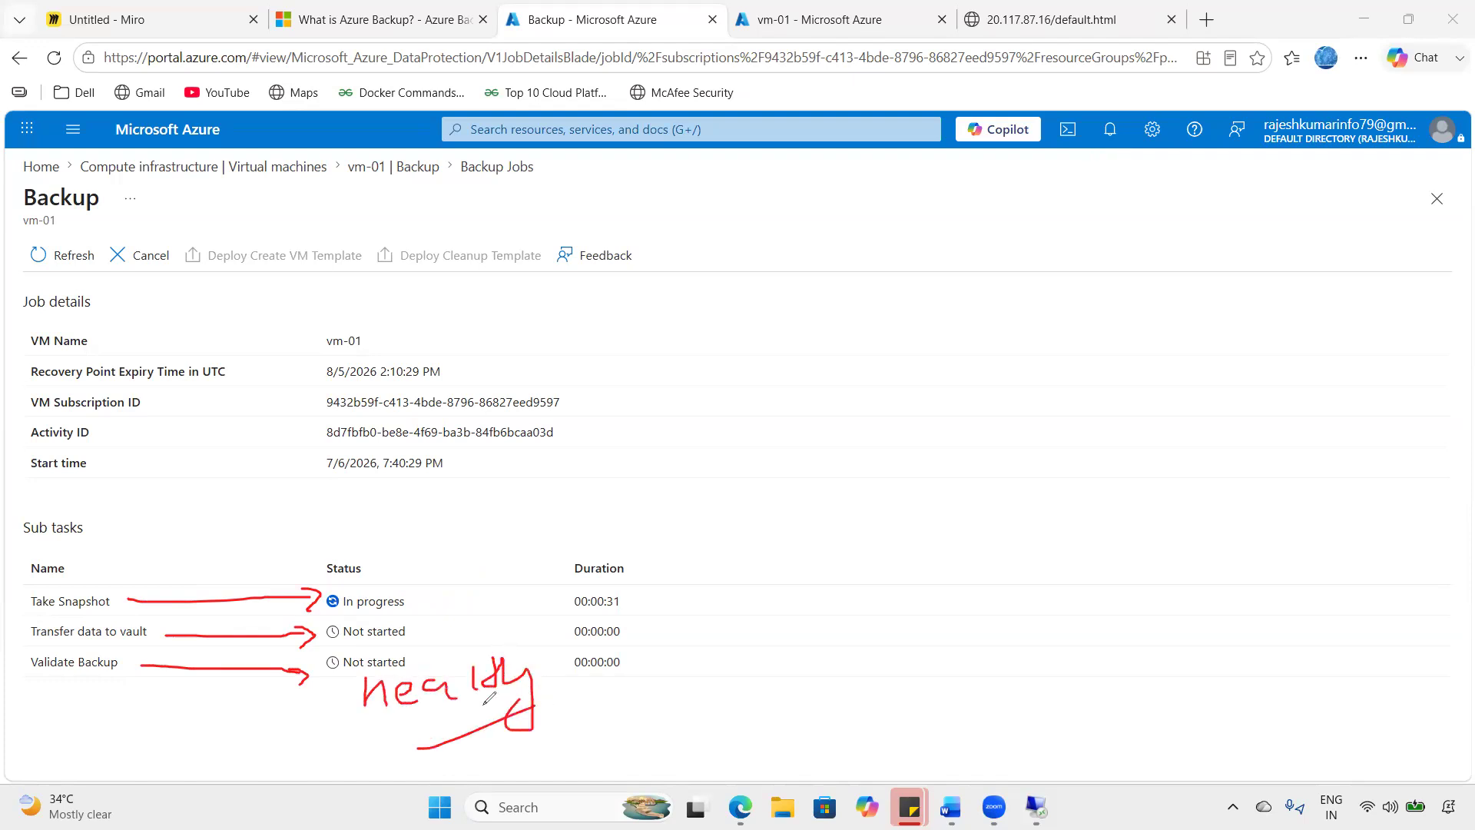
pyautogui.click(6, 556)
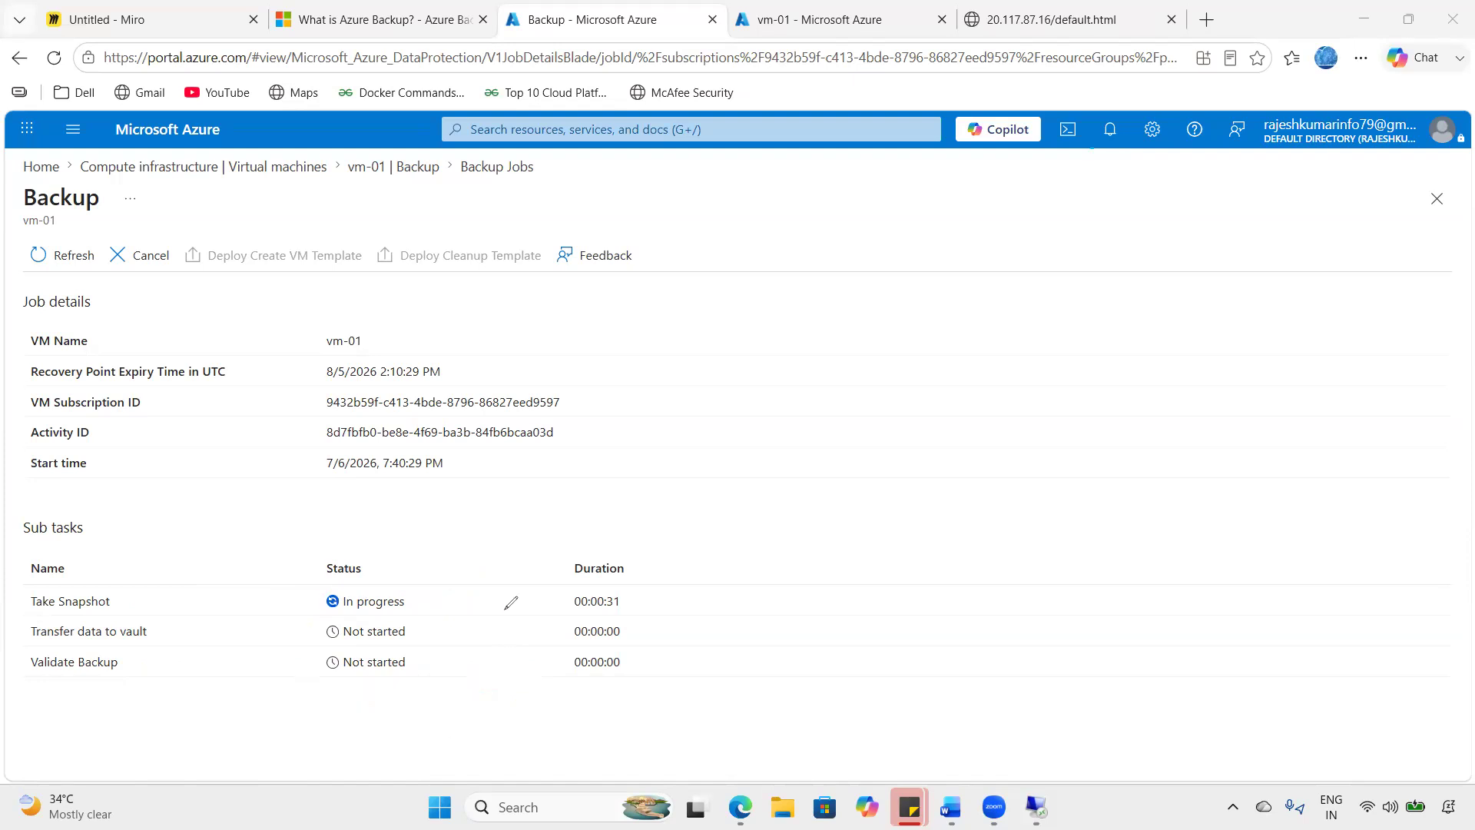
# - Examine the durations of the backup job's sub tasks and the job's start time
pyautogui.moveTo(591, 574)
pyautogui.mouseDown()
pyautogui.moveTo(628, 596)
pyautogui.moveTo(630, 638)
pyautogui.moveTo(591, 640)
pyautogui.moveTo(635, 677)
pyautogui.moveTo(634, 663)
pyautogui.moveTo(475, 649)
pyautogui.moveTo(69, 650)
pyautogui.moveTo(399, 708)
pyautogui.moveTo(665, 674)
pyautogui.moveTo(612, 658)
pyautogui.mouseUp()
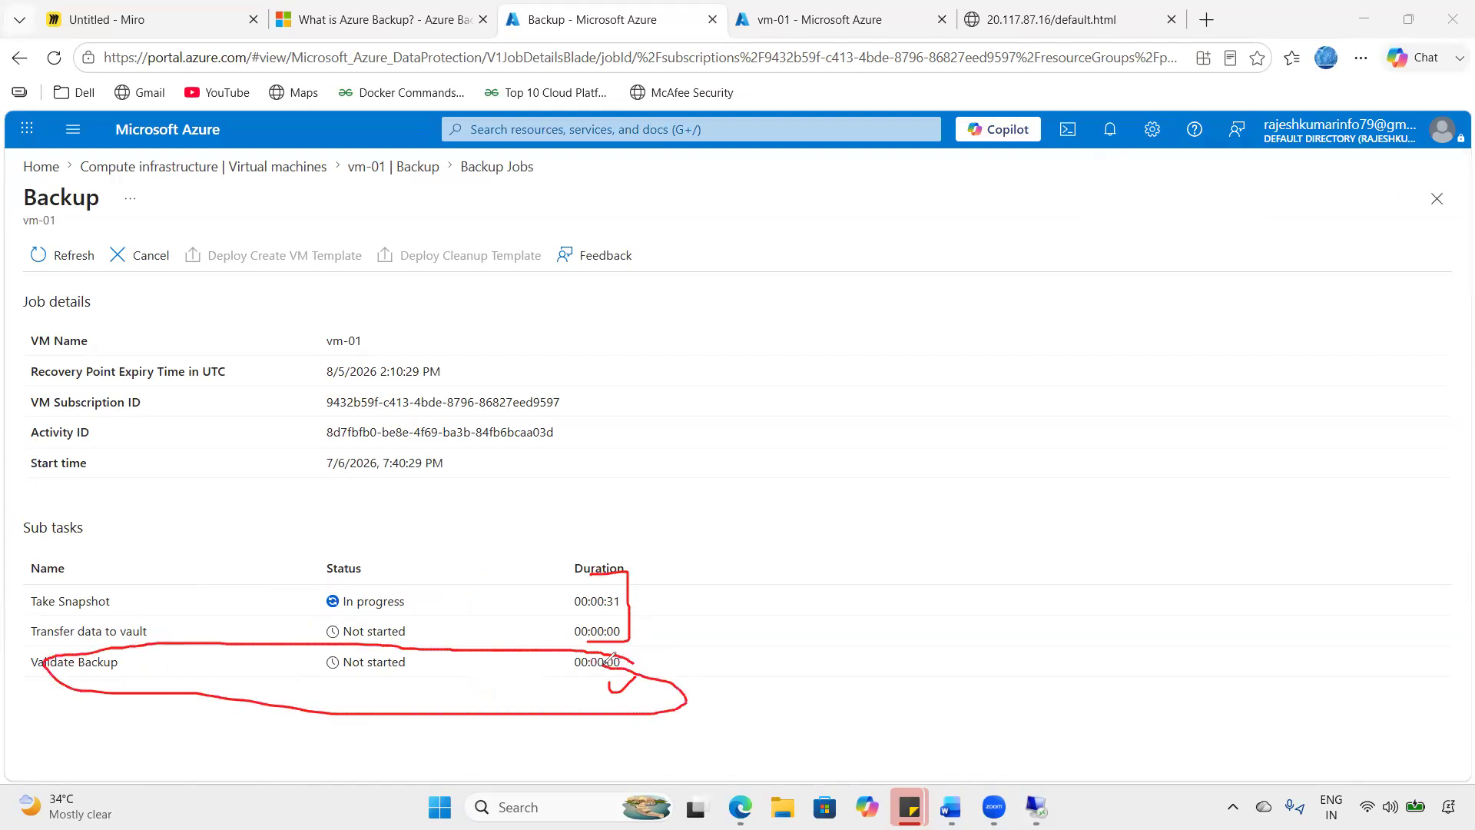
pyautogui.moveTo(619, 597); pyautogui.dragTo(654, 580)
pyautogui.moveTo(636, 630); pyautogui.dragTo(684, 609)
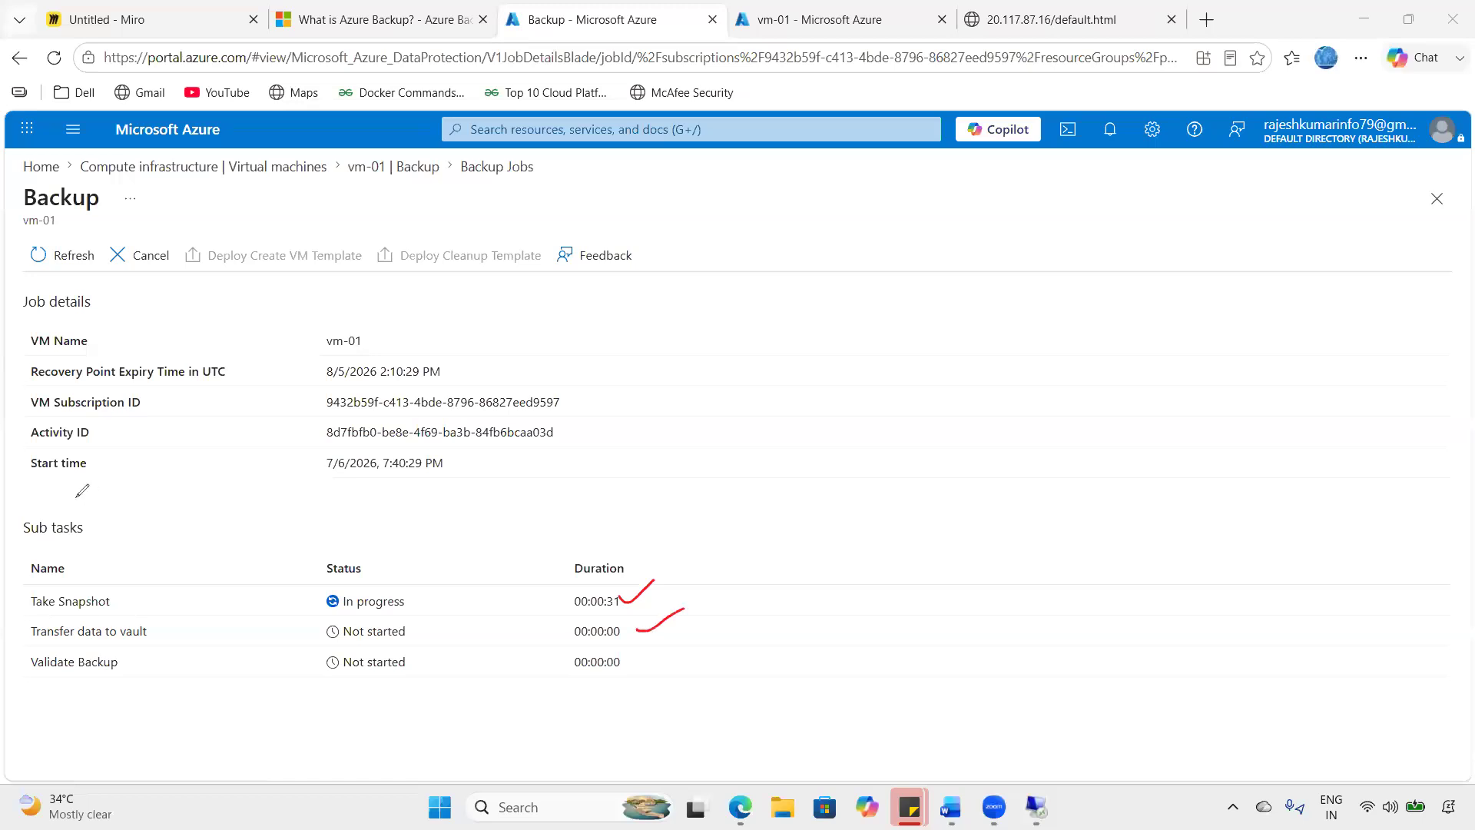
pyautogui.moveTo(643, 603); pyautogui.dragTo(682, 581)
pyautogui.moveTo(631, 594)
pyautogui.mouseDown()
pyautogui.moveTo(652, 596)
pyautogui.moveTo(651, 631)
pyautogui.mouseUp()
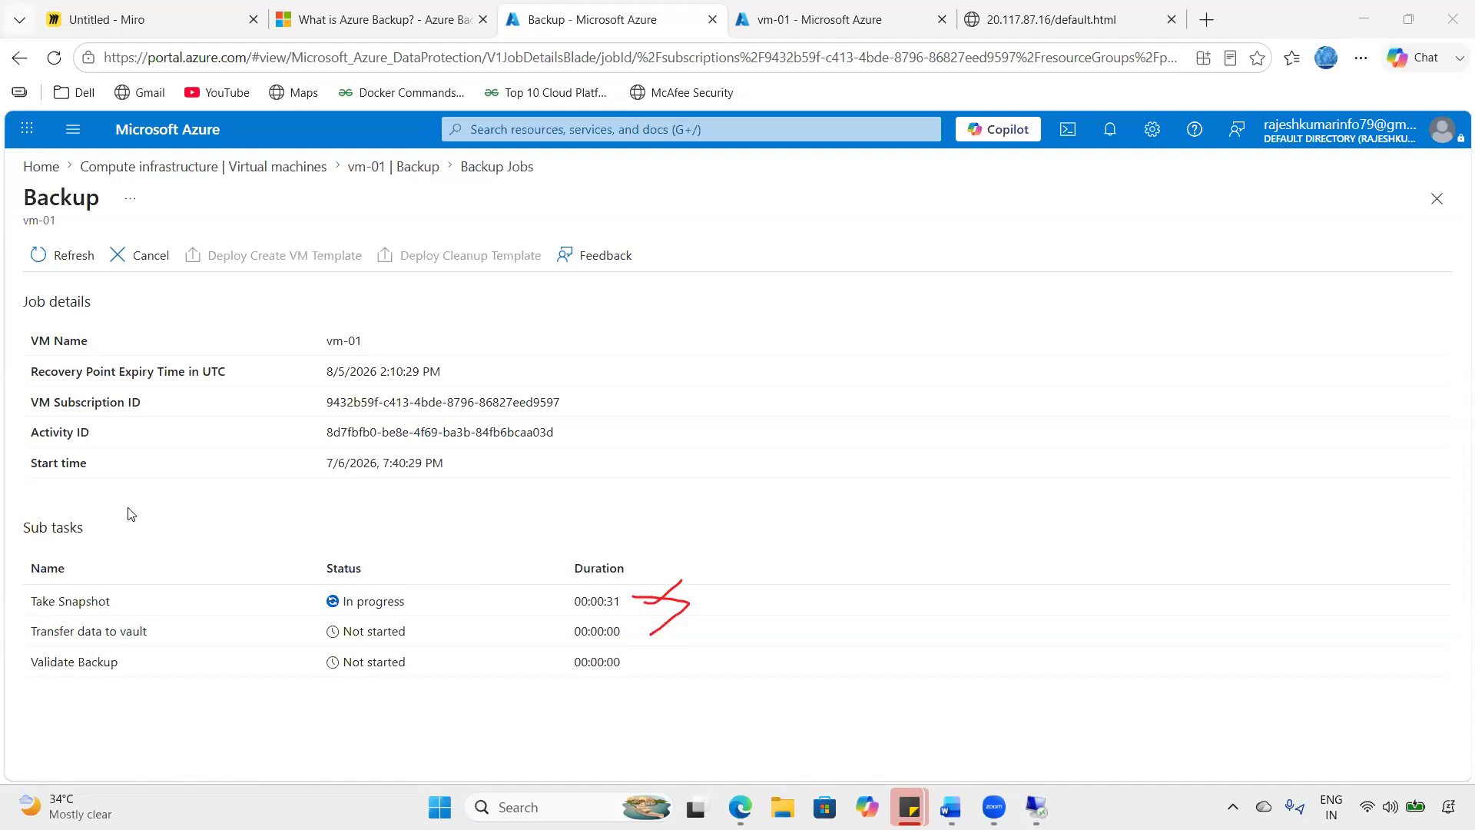
pyautogui.press('Escape')
pyautogui.moveTo(30, 632); pyautogui.dragTo(149, 630)
pyautogui.moveTo(38, 662); pyautogui.dragTo(136, 672)
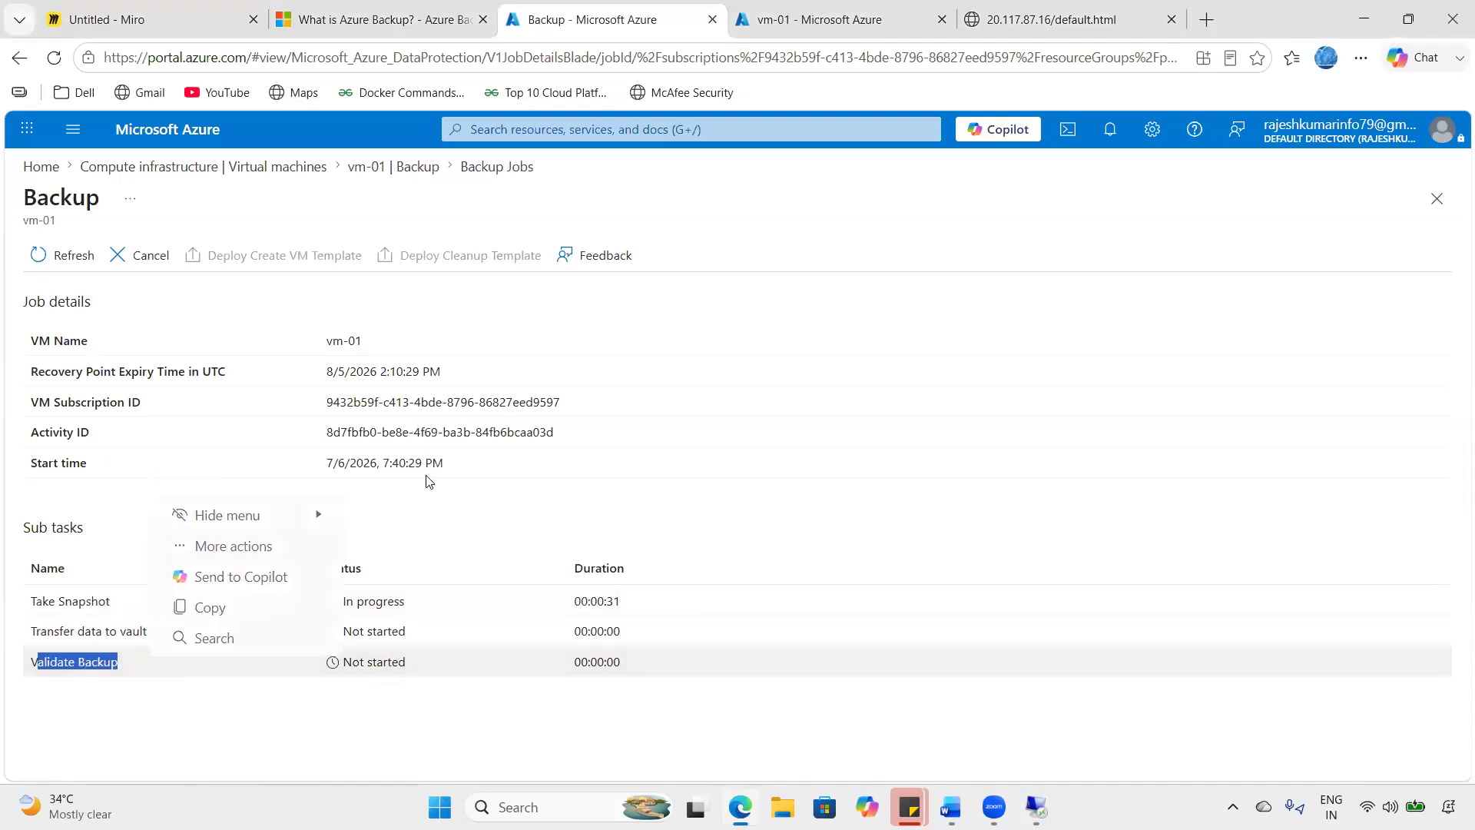
pyautogui.moveTo(454, 468); pyautogui.dragTo(300, 467)
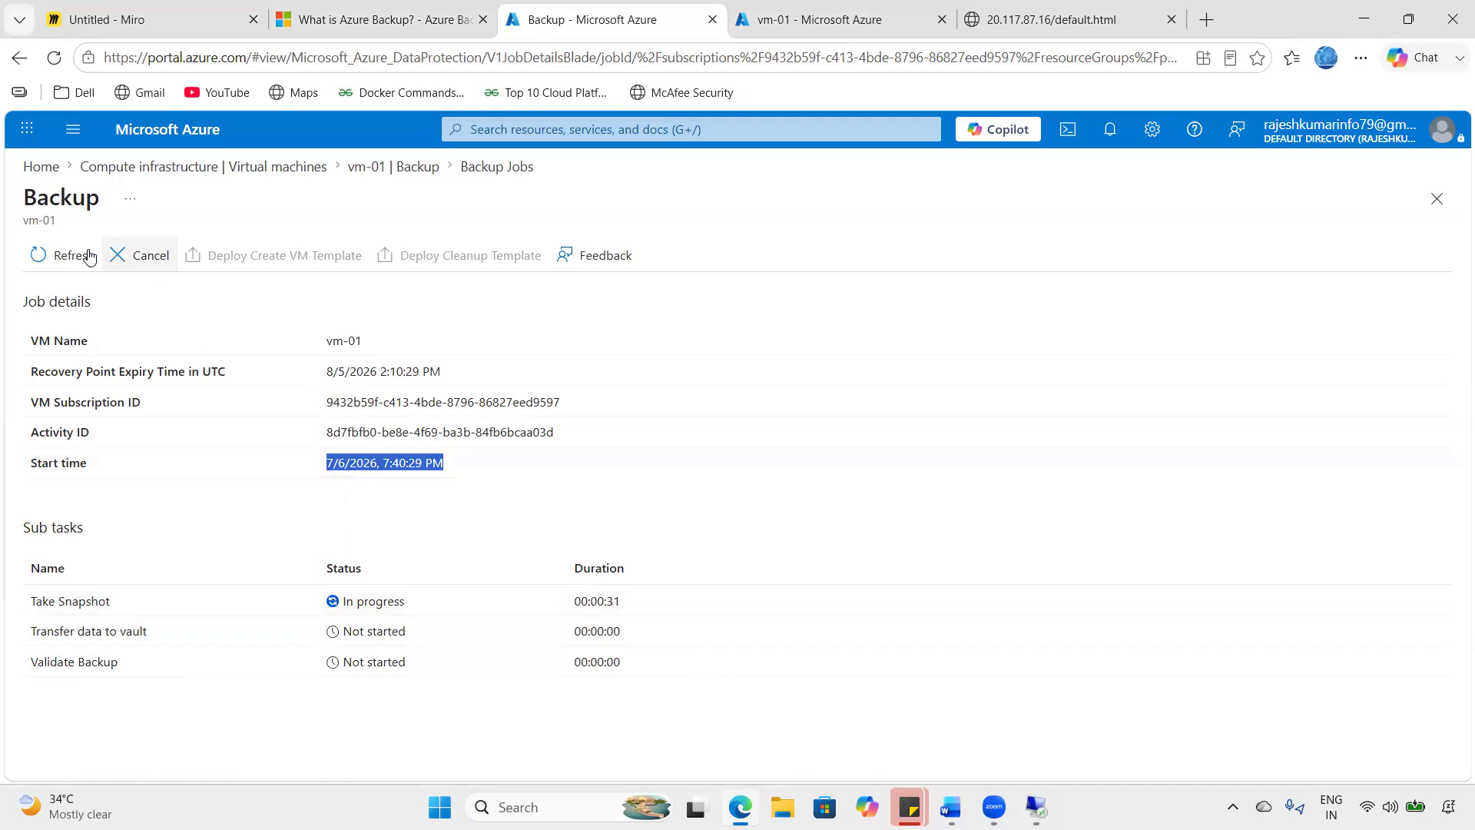
# - Refresh the backup job details twice to check the progress and duration of the Take Snapshot sub task
pyautogui.click(48, 254)
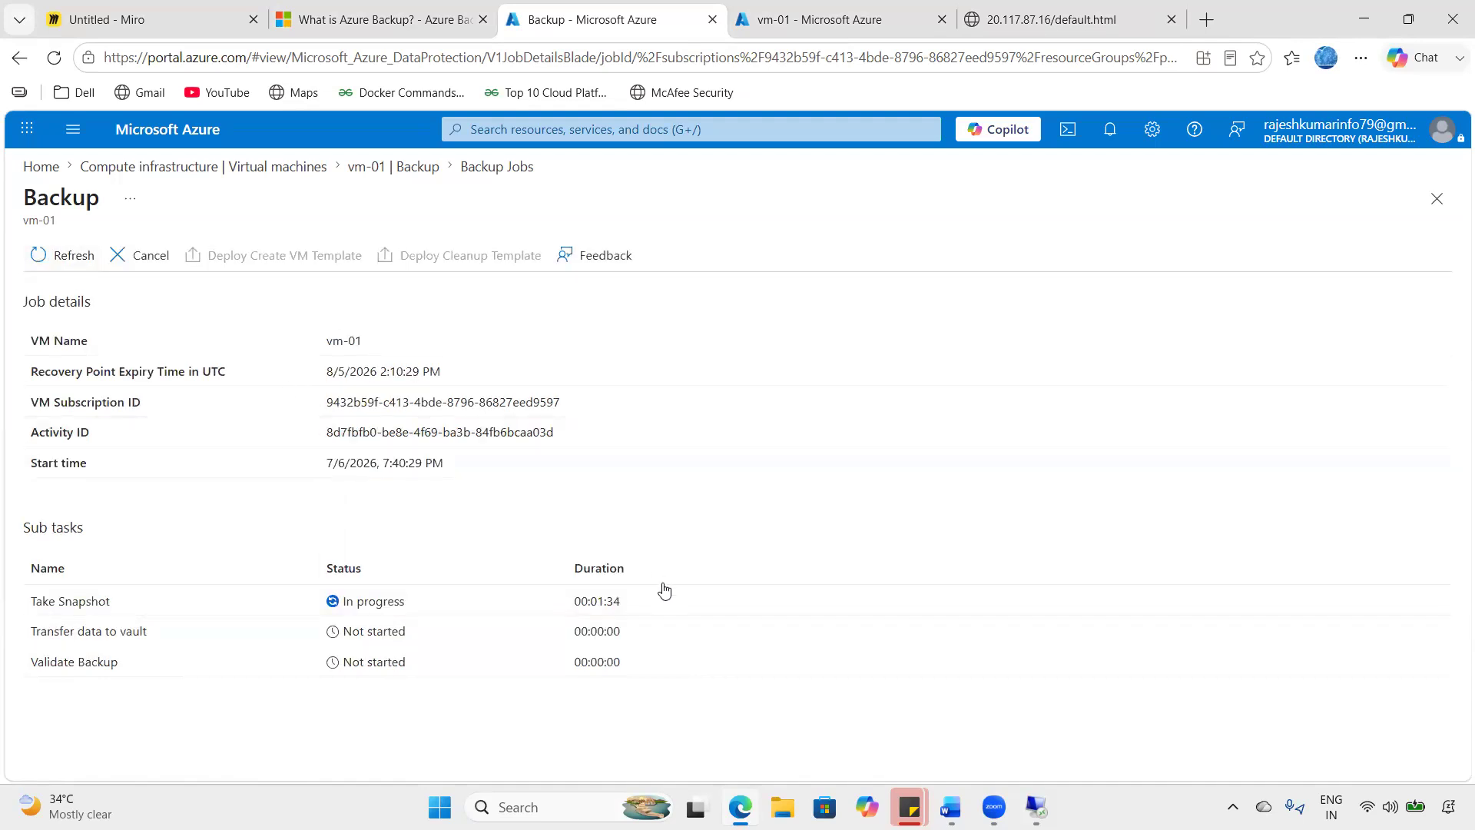
pyautogui.moveTo(661, 600); pyautogui.dragTo(572, 601)
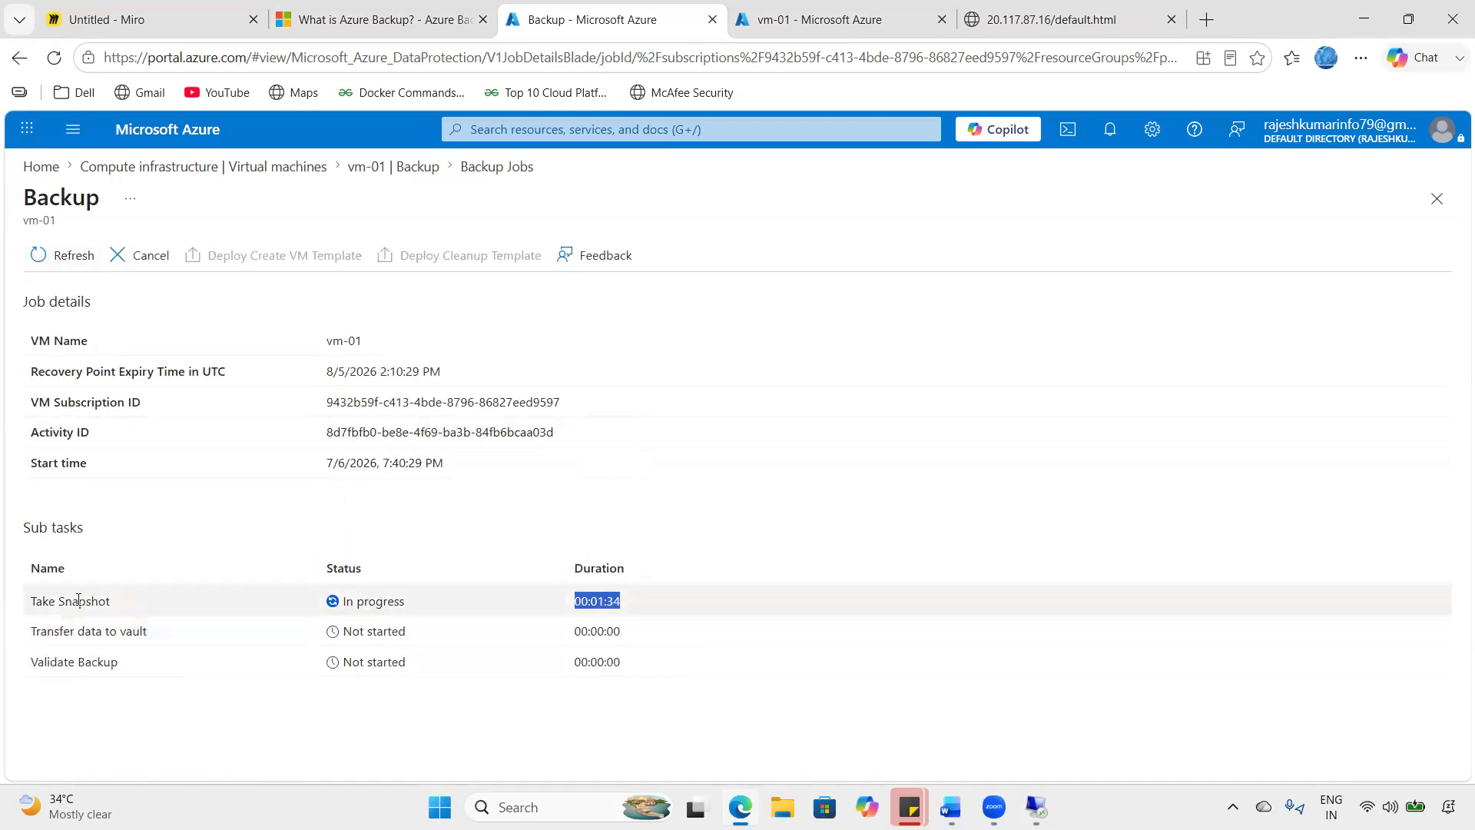
pyautogui.moveTo(113, 601); pyautogui.dragTo(20, 601)
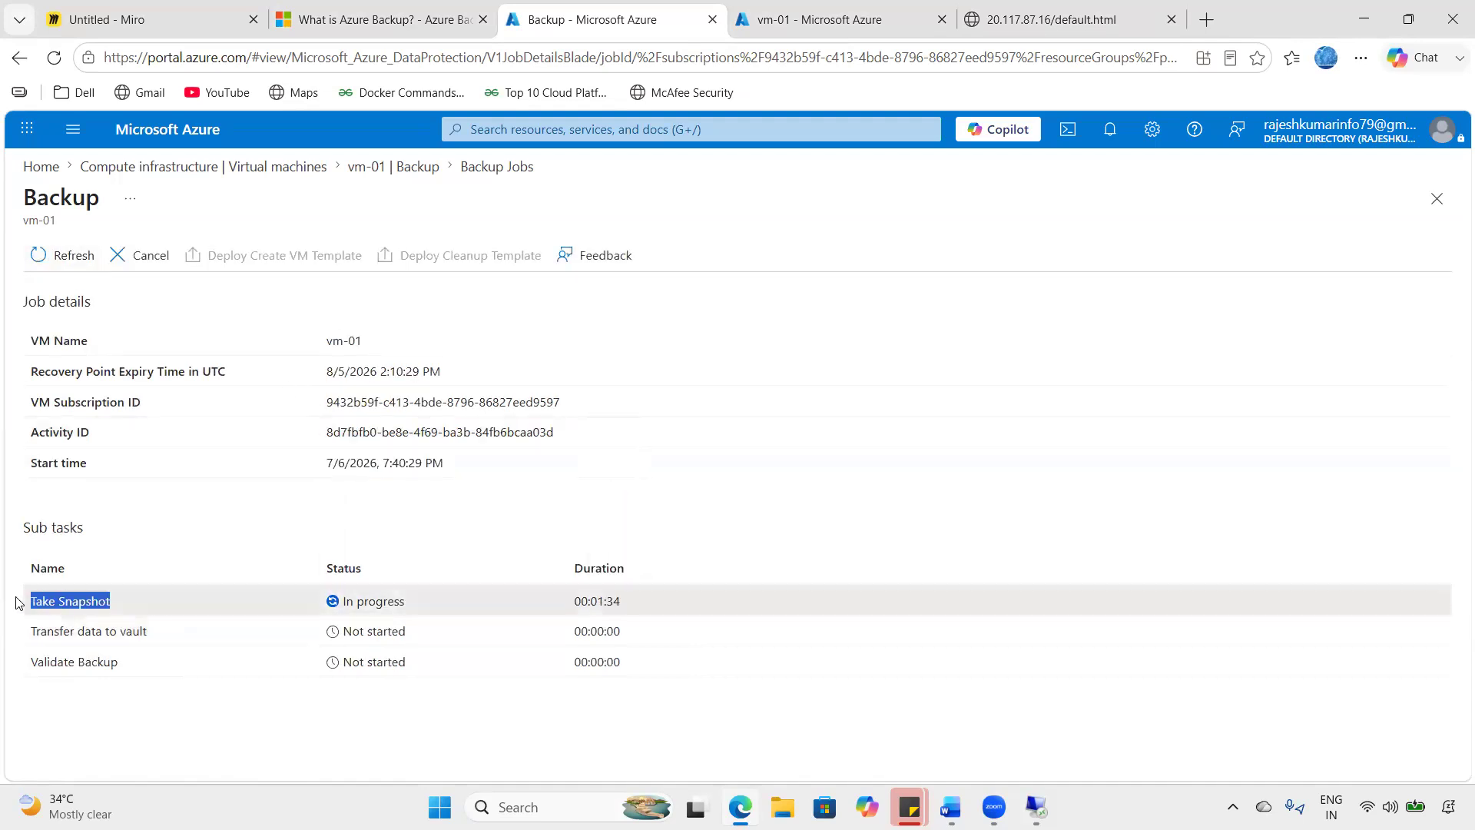
pyautogui.click(420, 740)
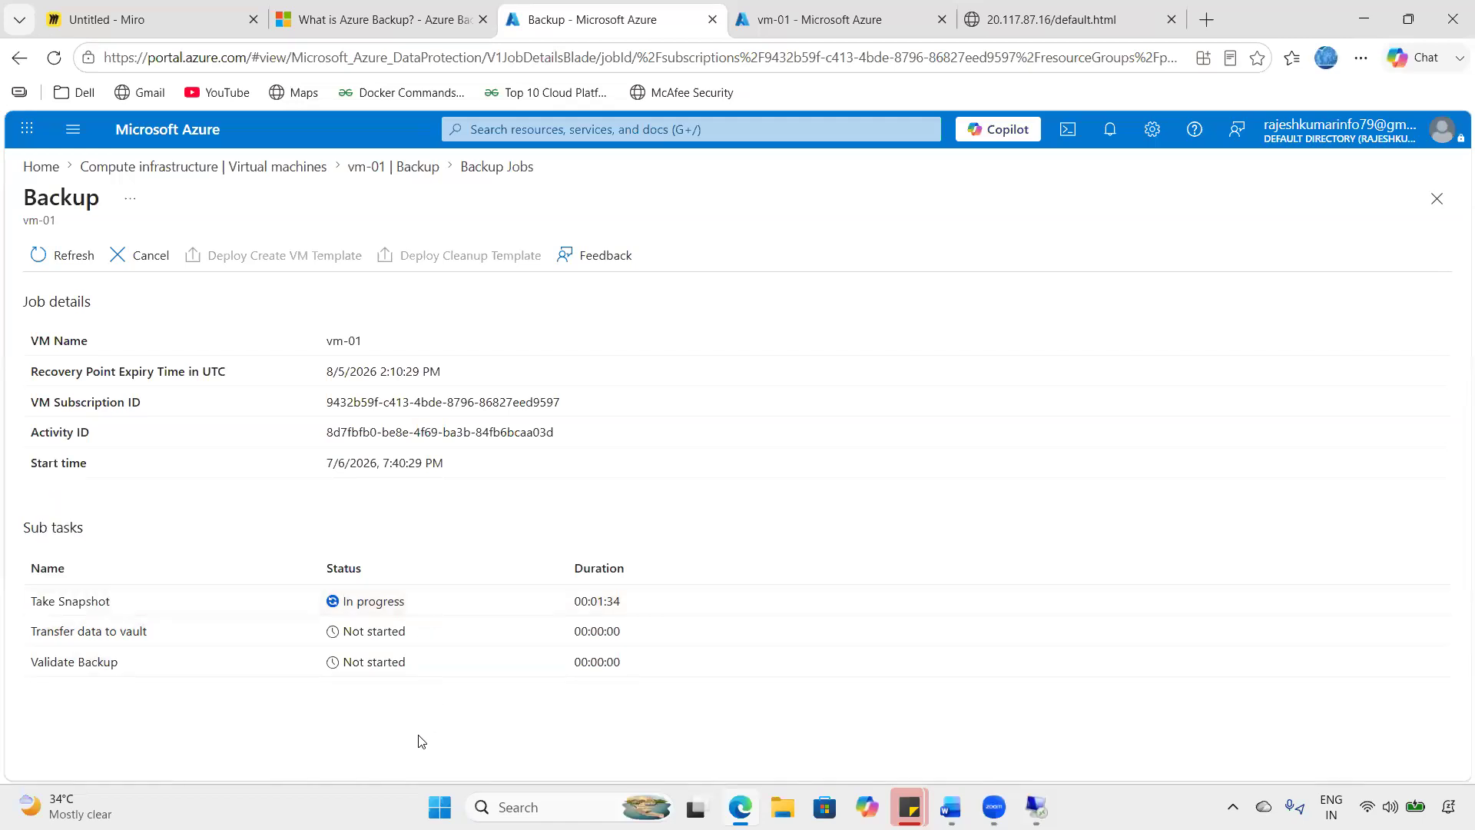
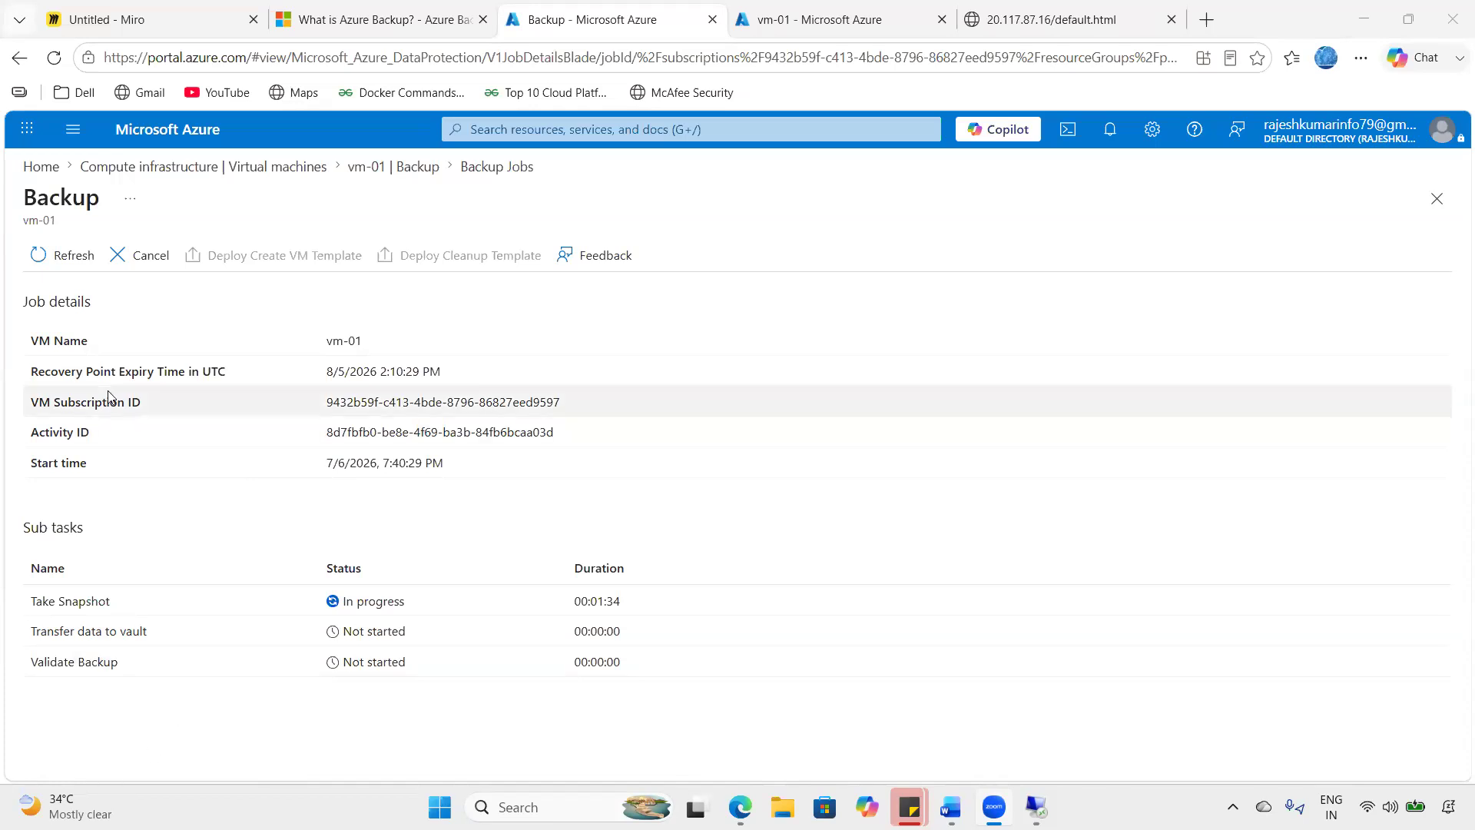
pyautogui.click(68, 261)
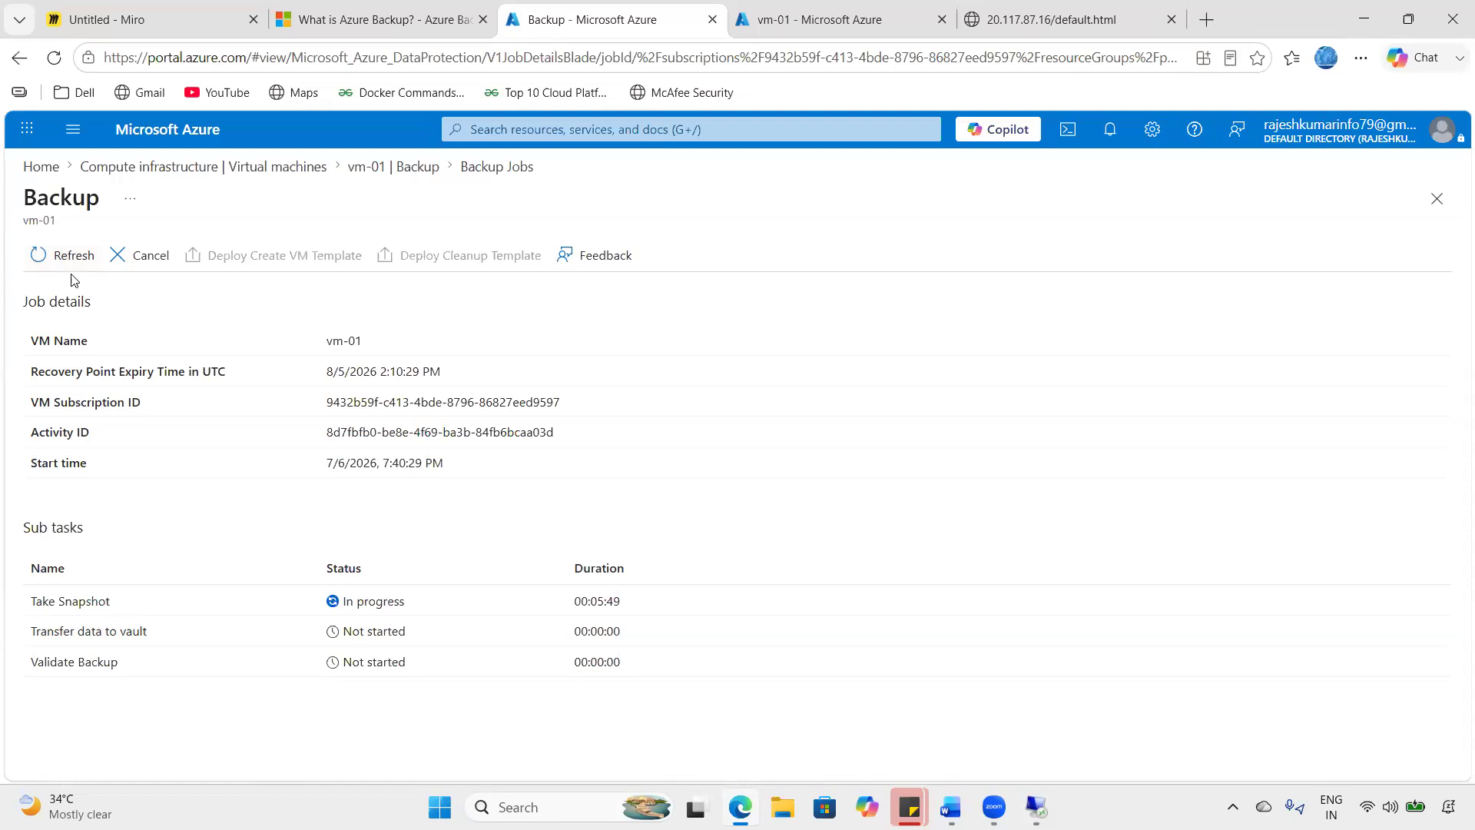
# - Refresh the backup job details repeatedly to check the progress of the Take Snapshot sub task
pyautogui.click(77, 259)
pyautogui.click(34, 252)
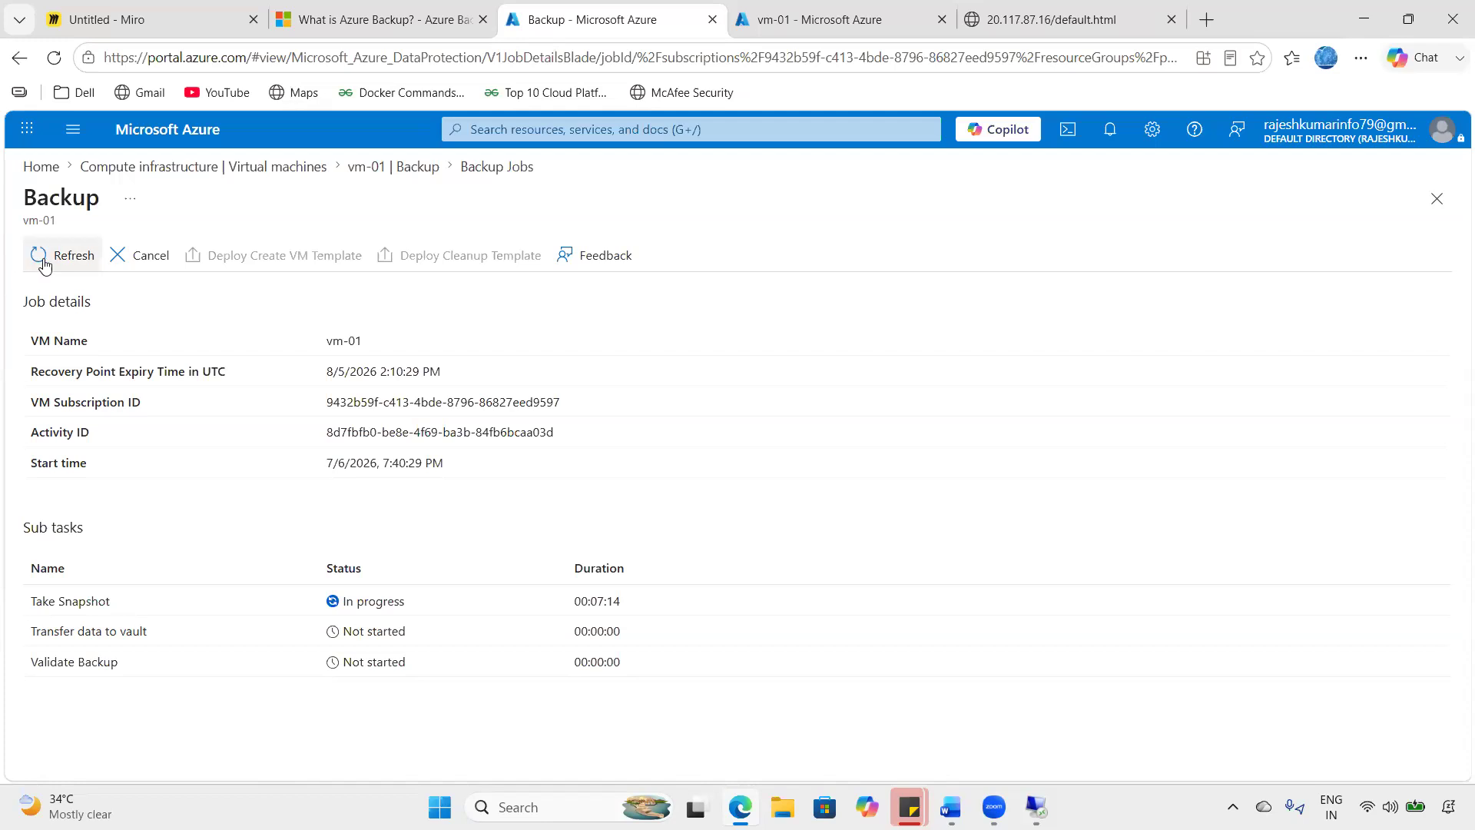
pyautogui.click(43, 262)
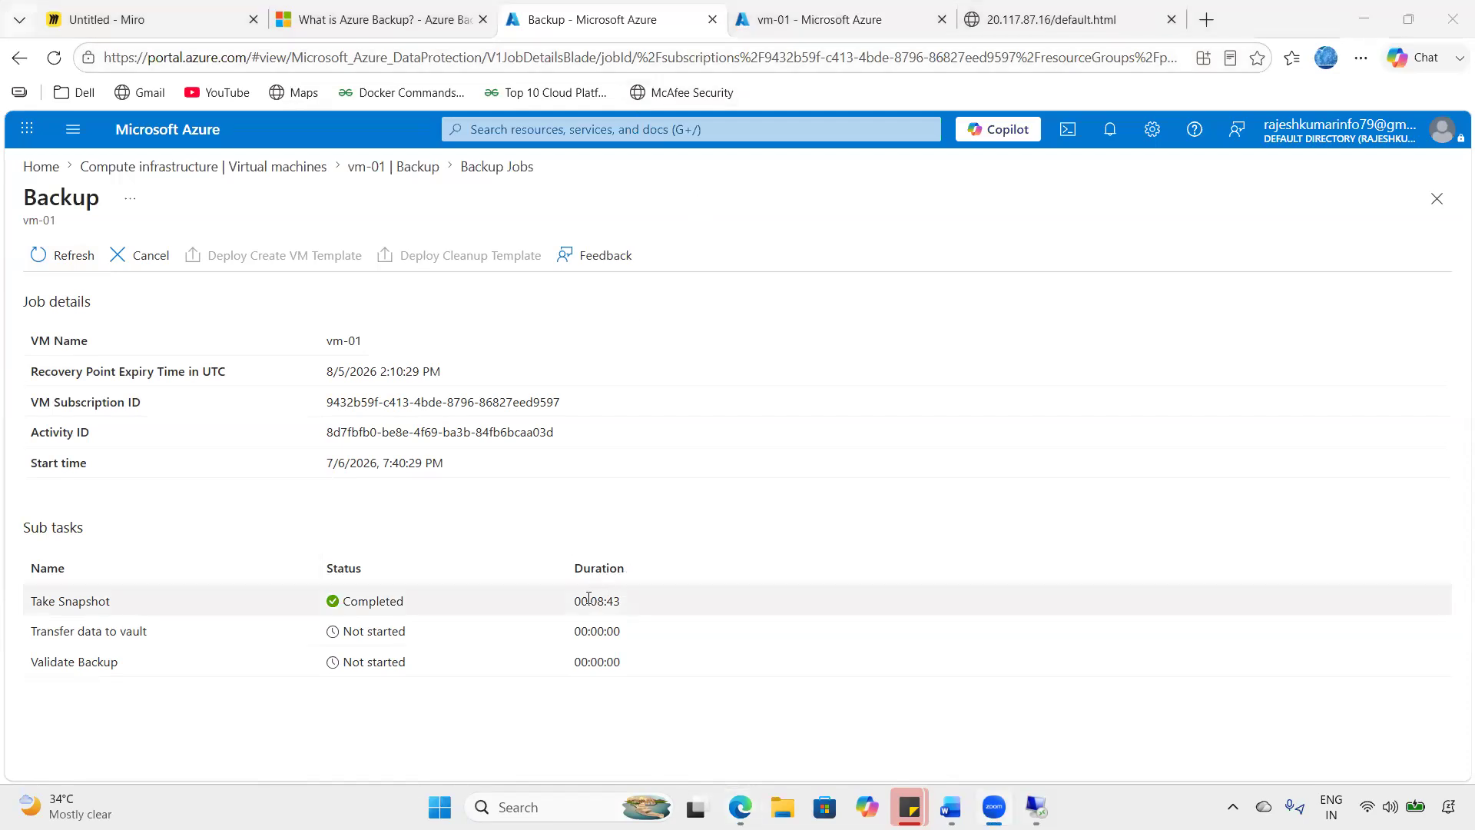
# - Compare the durations of the Take Snapshot, Transfer data to vault and Validate Backup sub tasks
pyautogui.moveTo(589, 600); pyautogui.dragTo(631, 597)
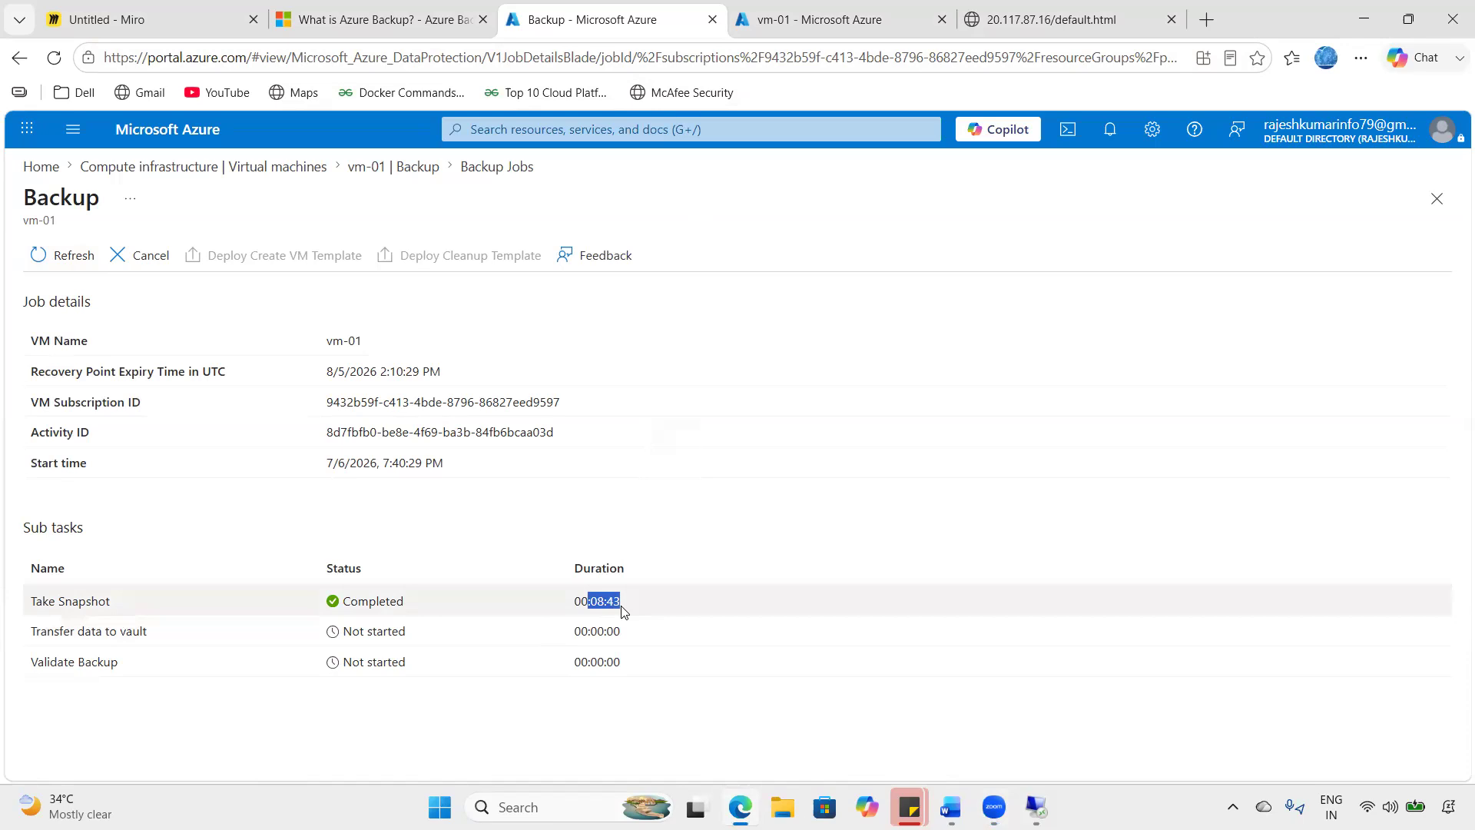
pyautogui.moveTo(573, 630); pyautogui.dragTo(645, 630)
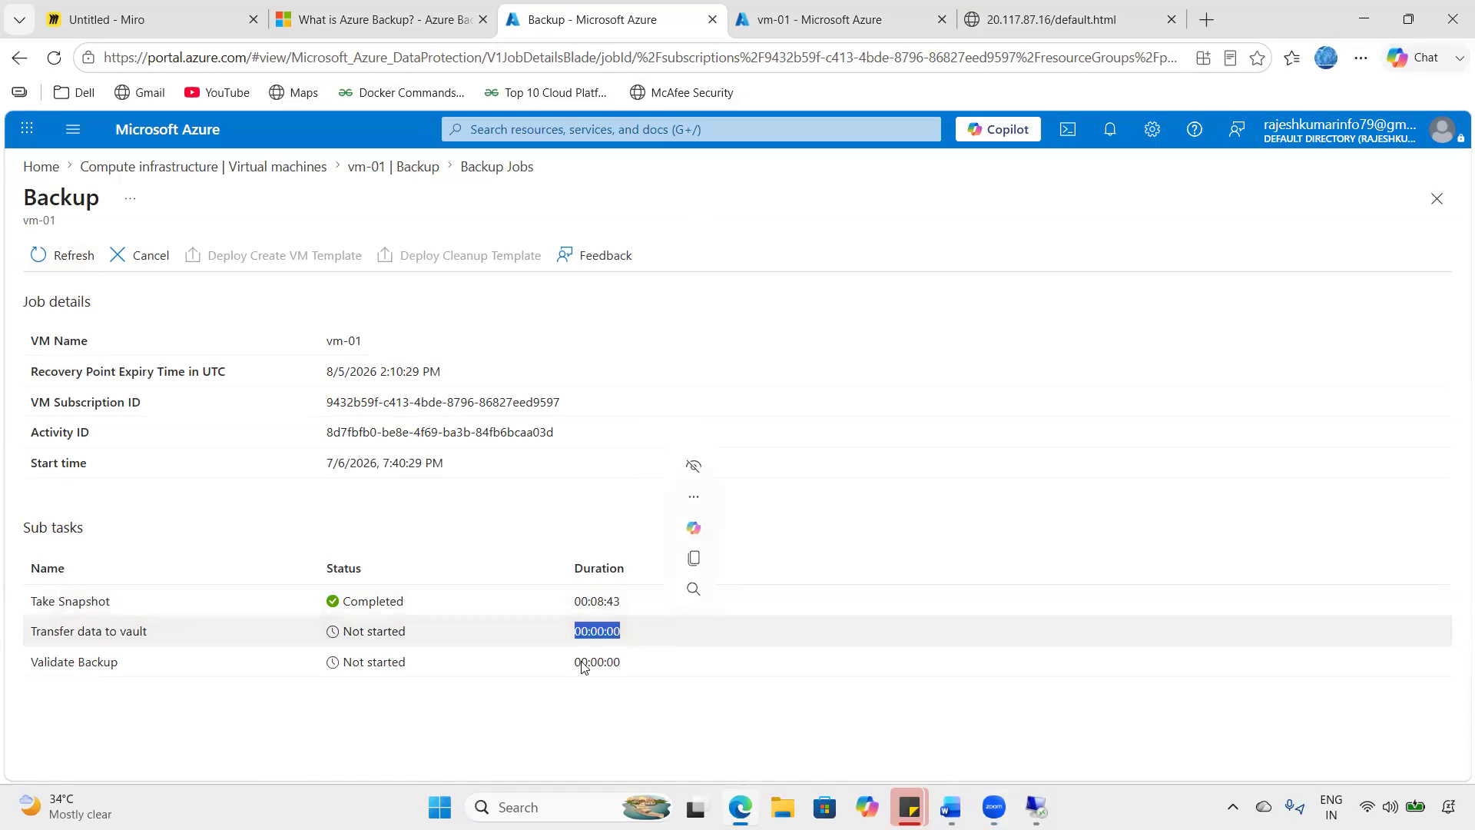
pyautogui.moveTo(580, 661); pyautogui.dragTo(633, 655)
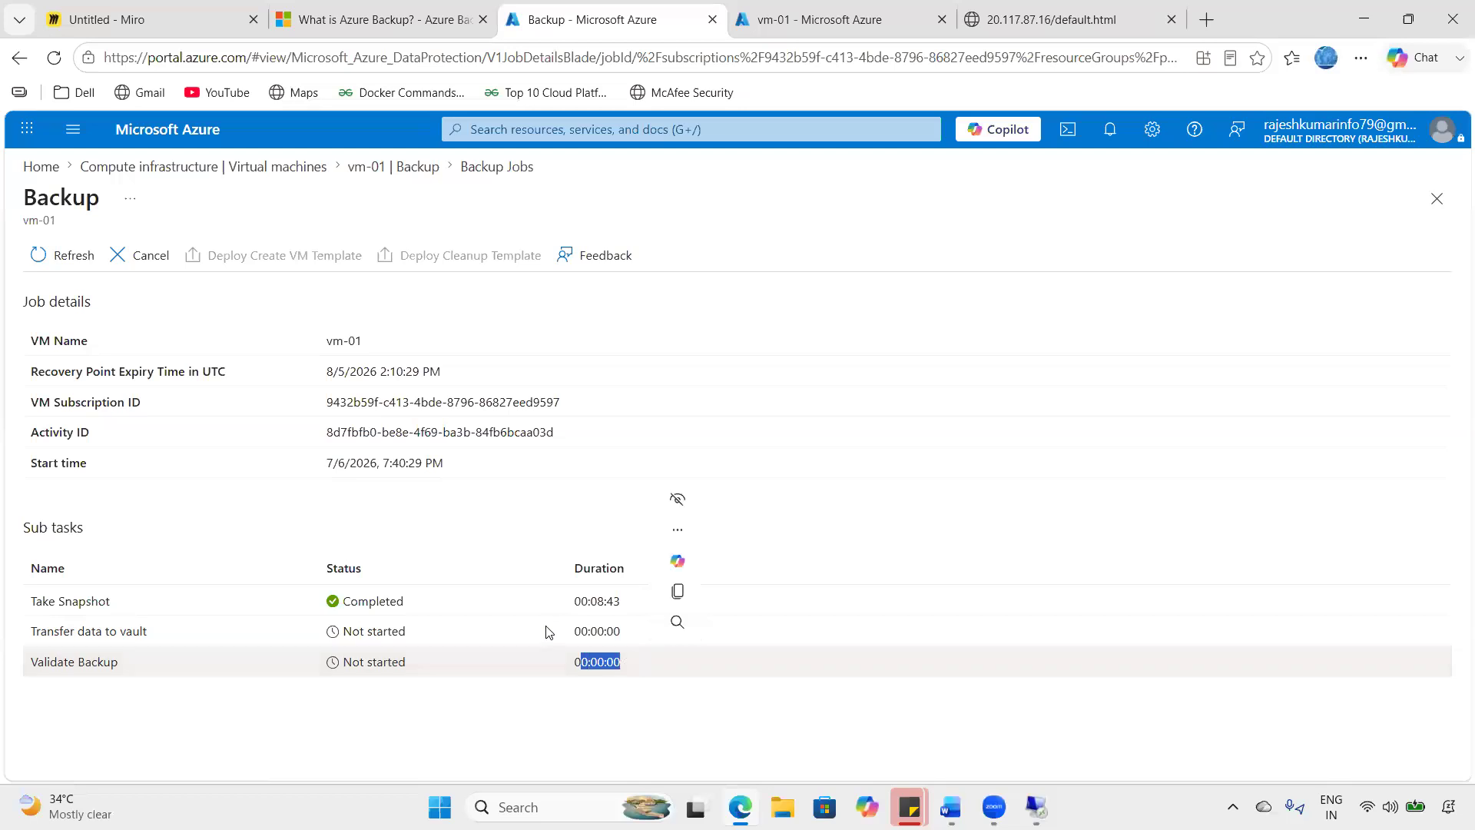
pyautogui.moveTo(548, 631); pyautogui.dragTo(649, 630)
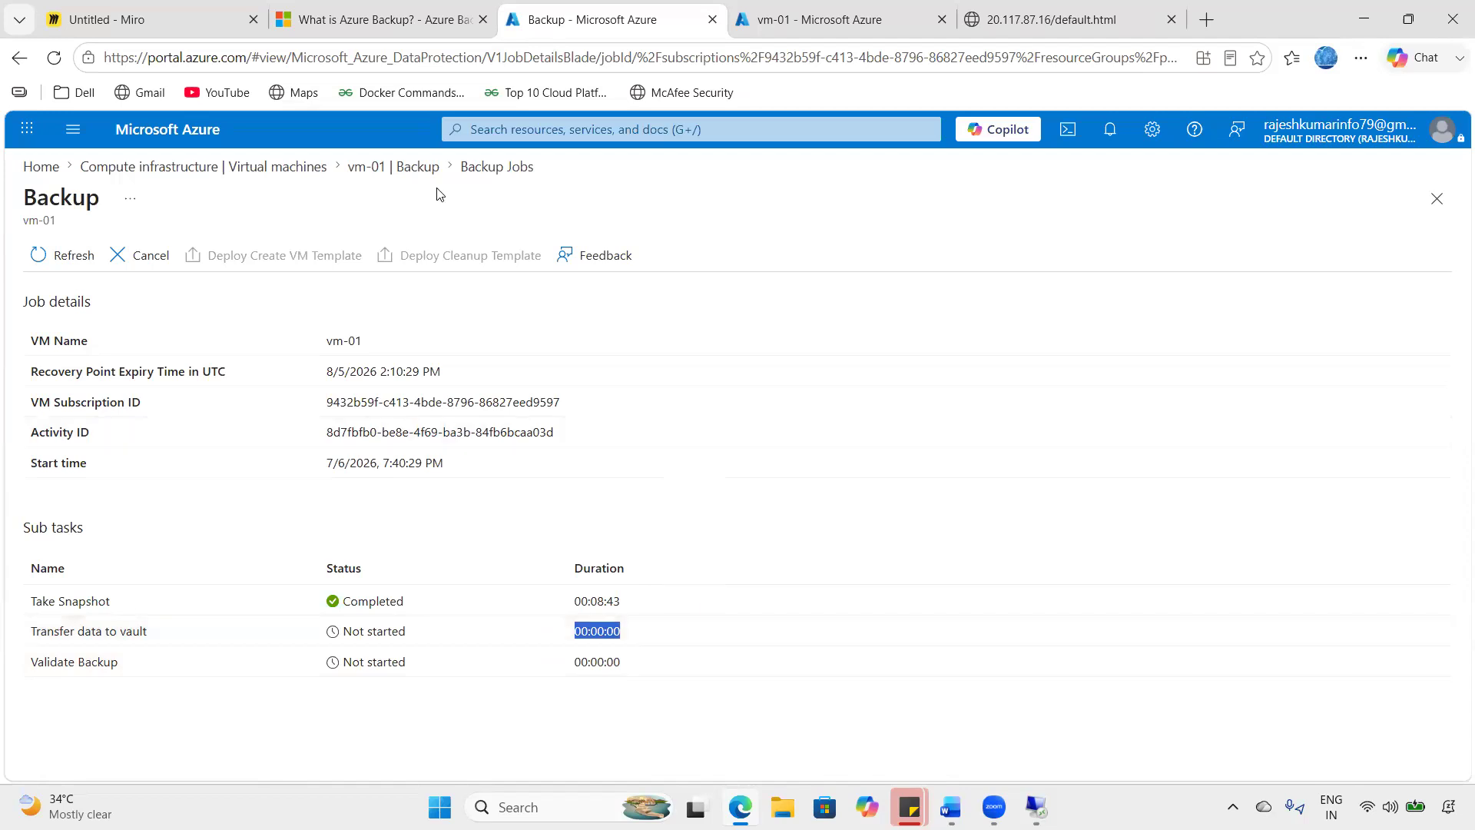
pyautogui.click(544, 55)
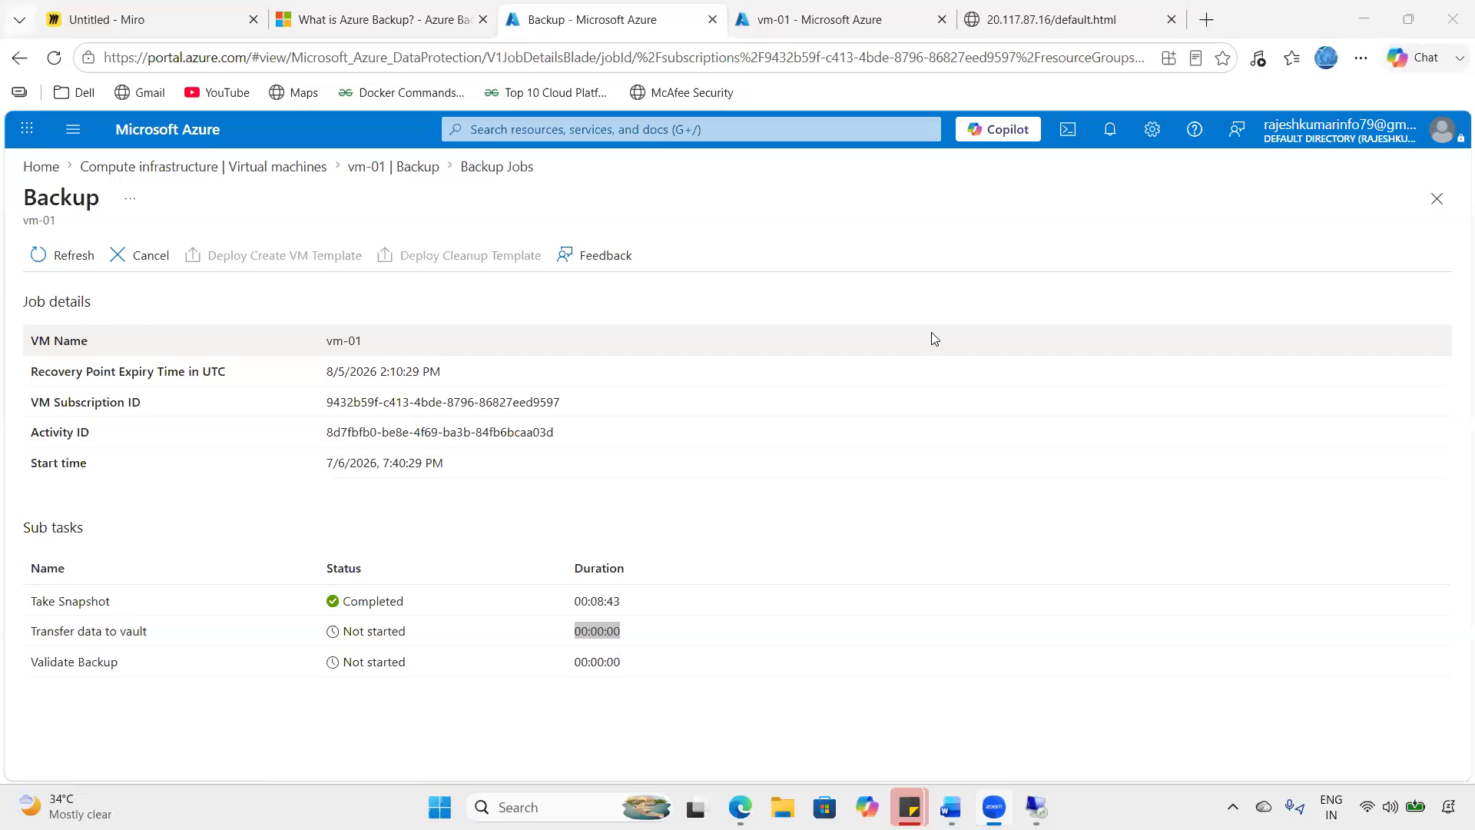
# - Refresh the backup job details periodically to monitor the overall job progress and the Transfer data to vault sub task
pyautogui.click(77, 258)
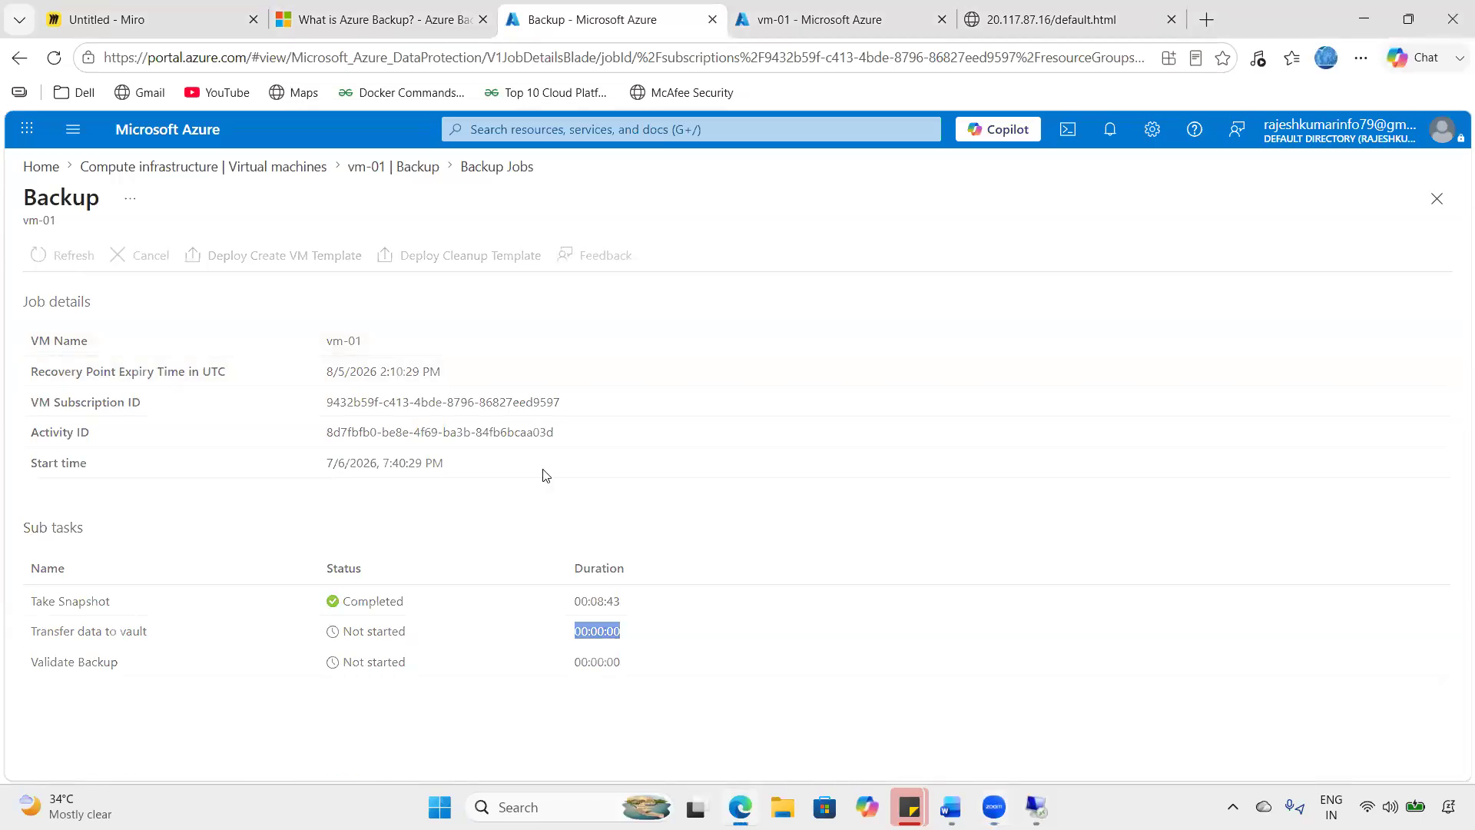
pyautogui.scroll(-1, 794, 568)
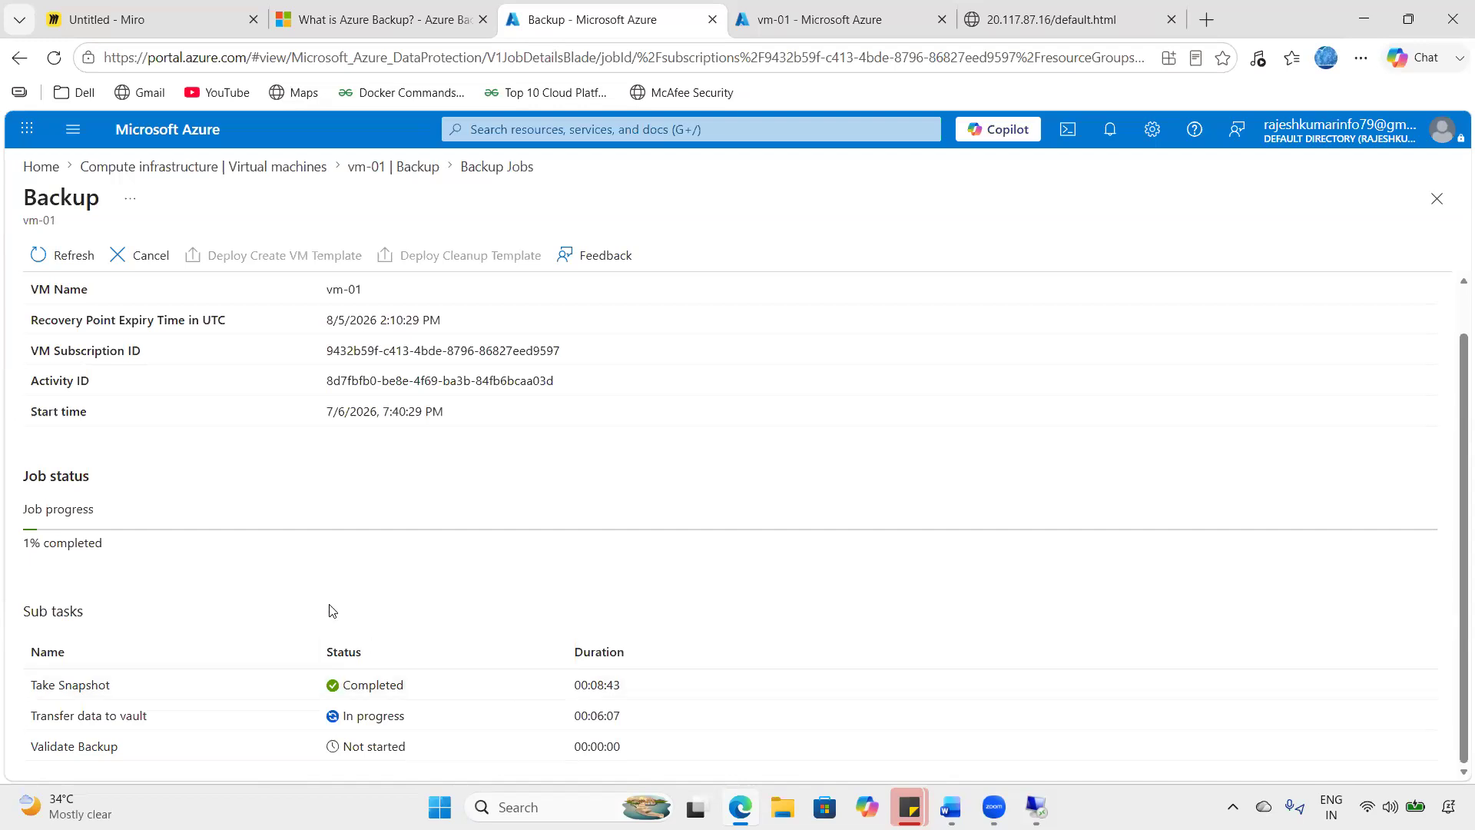
pyautogui.click(58, 242)
pyautogui.click(40, 255)
pyautogui.click(73, 255)
pyautogui.click(72, 256)
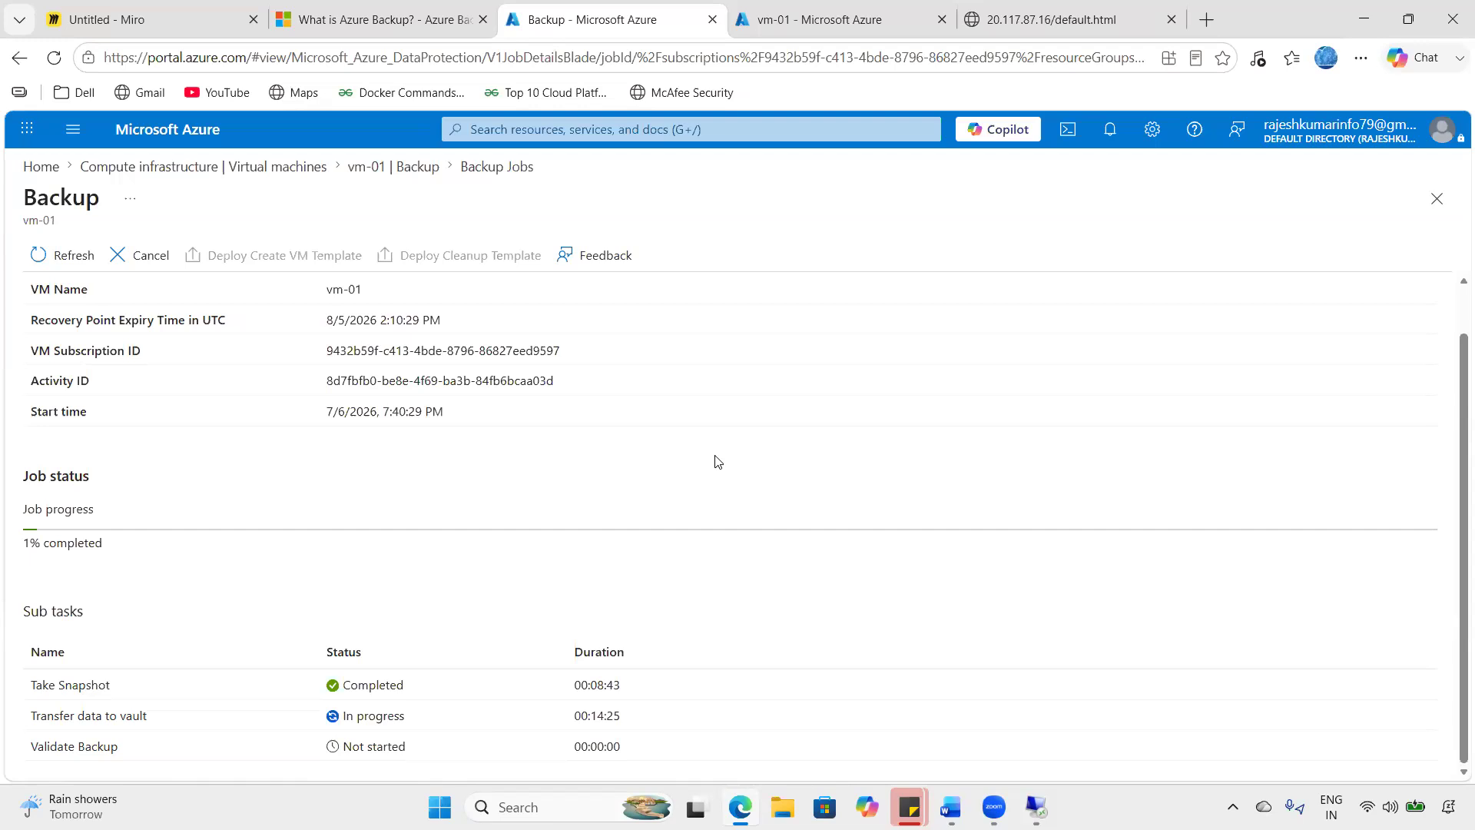
pyautogui.click(60, 259)
pyautogui.click(38, 265)
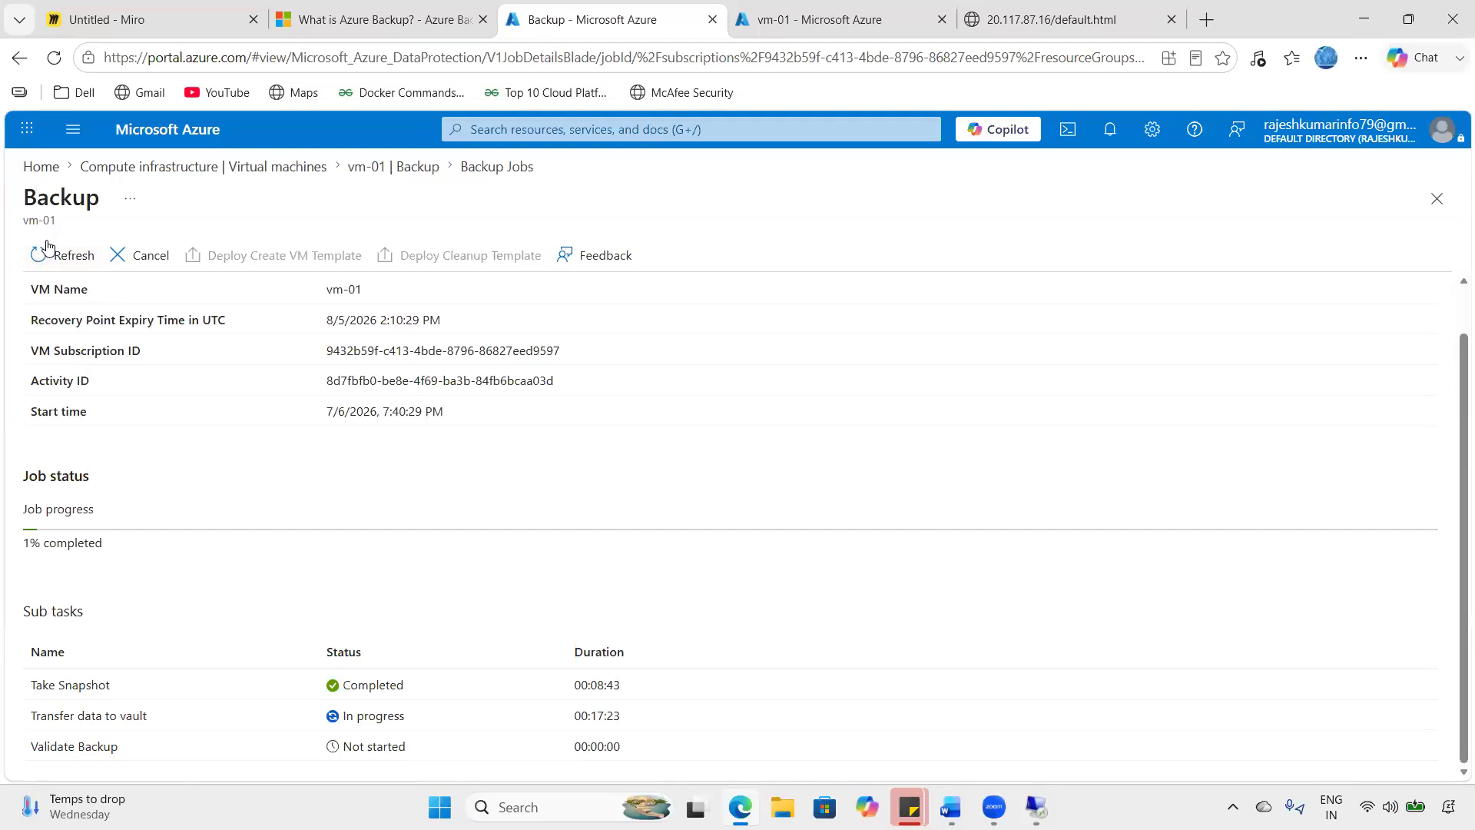
pyautogui.click(46, 246)
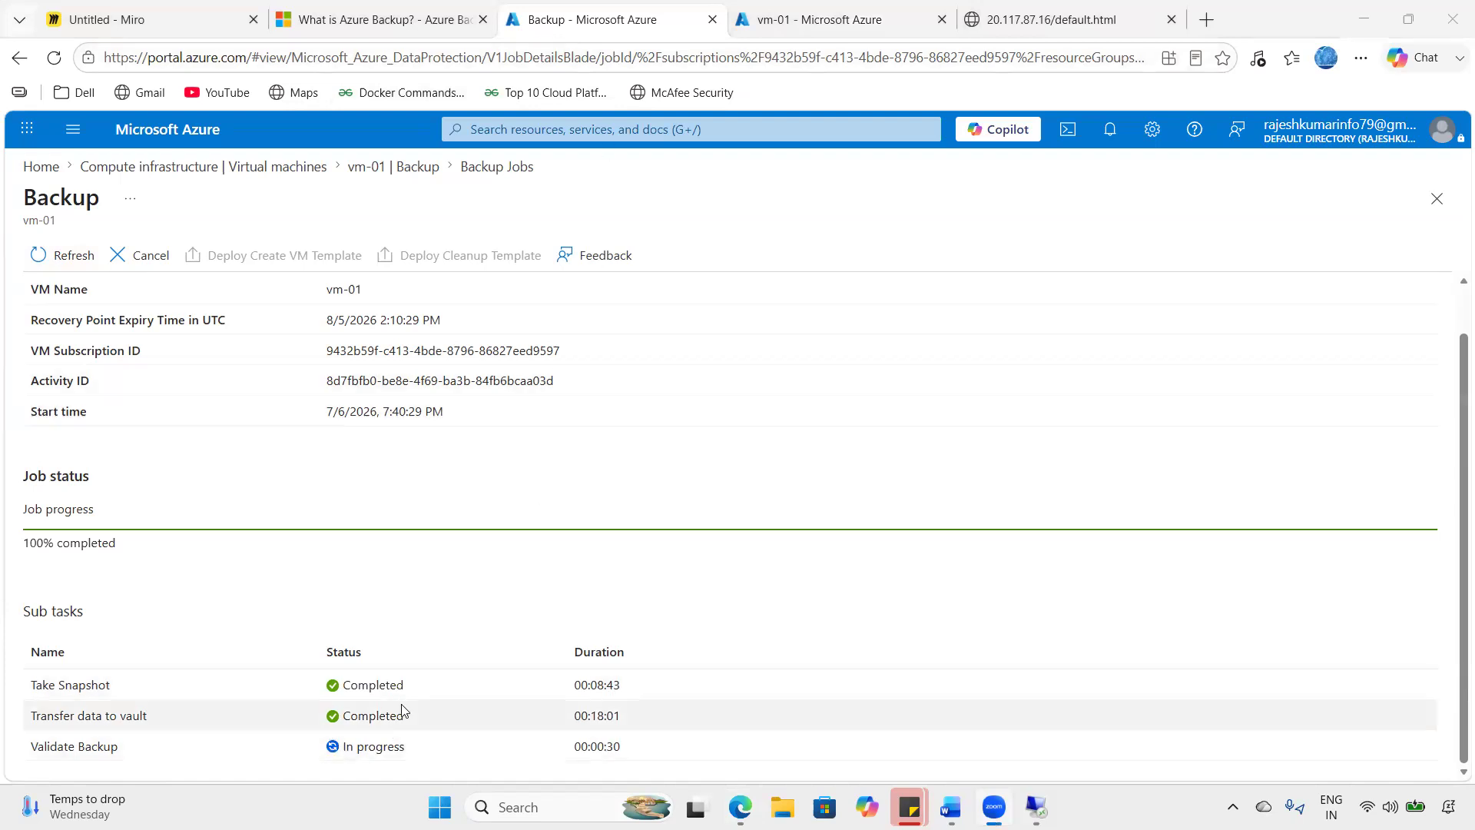
# - Examine the sub task durations and refresh the job details to check the status of the Validate Backup sub task
pyautogui.moveTo(575, 714); pyautogui.dragTo(639, 677)
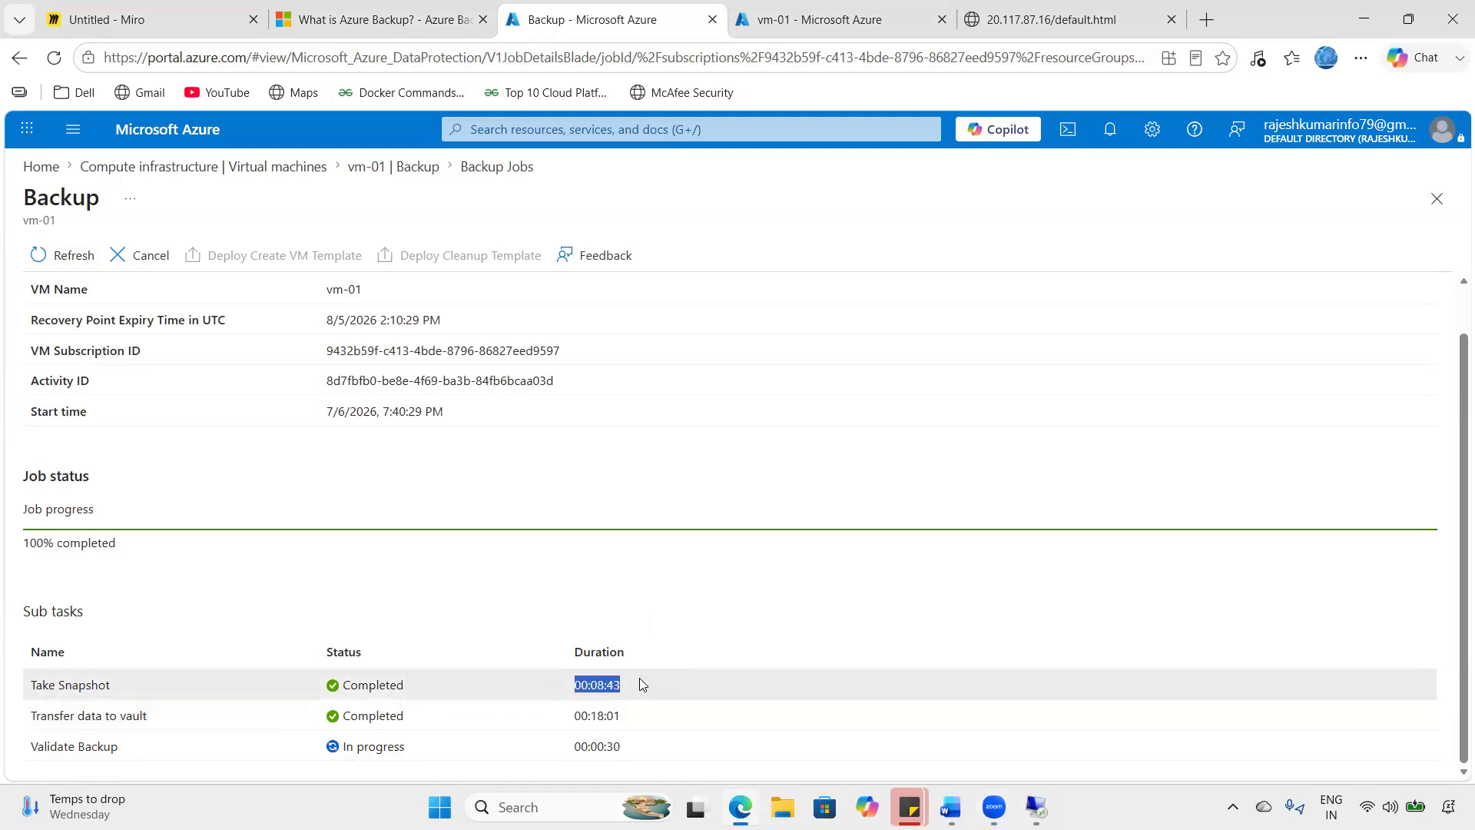
pyautogui.moveTo(573, 746); pyautogui.dragTo(637, 746)
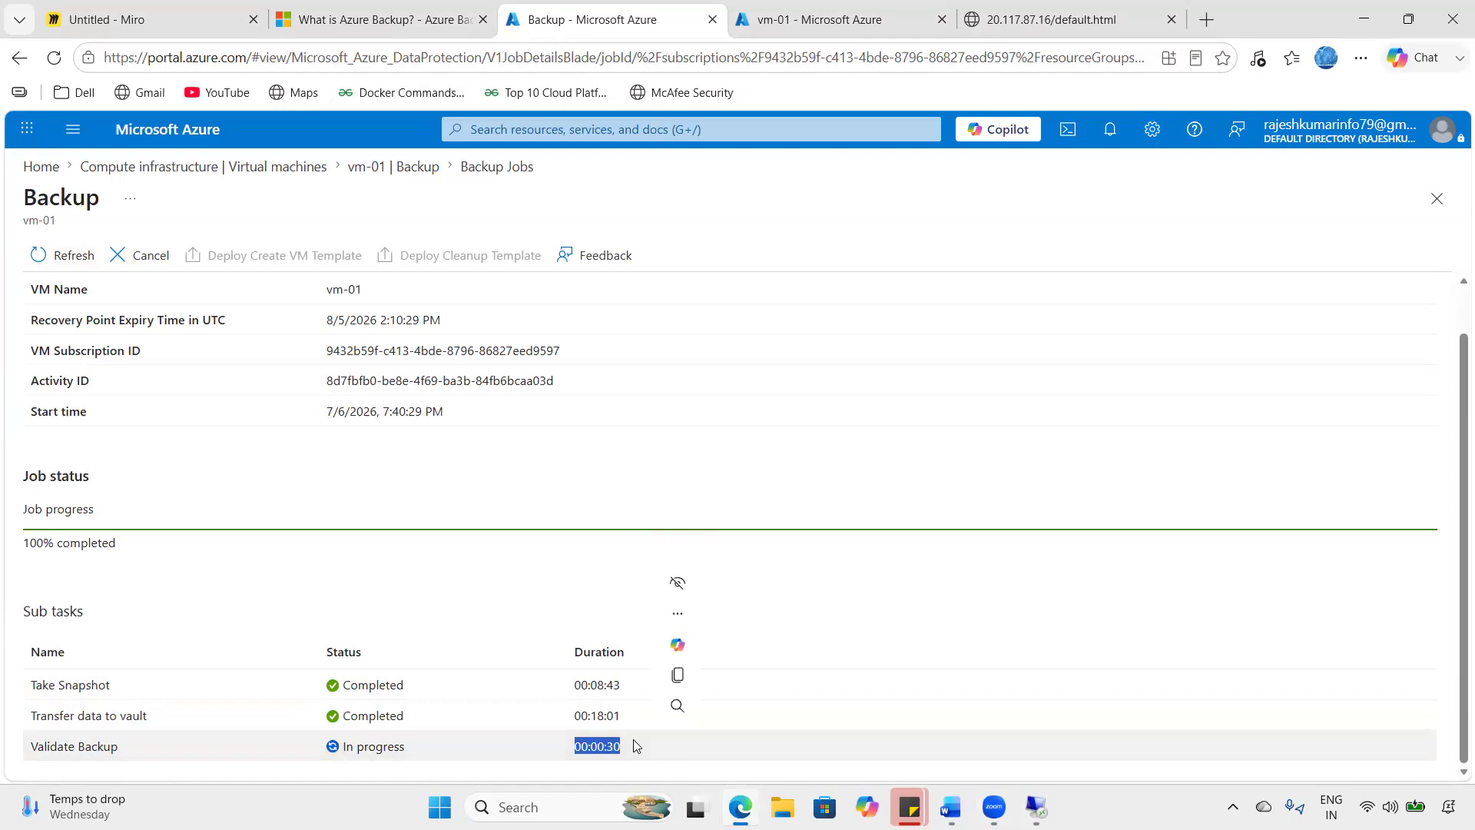
pyautogui.click(73, 258)
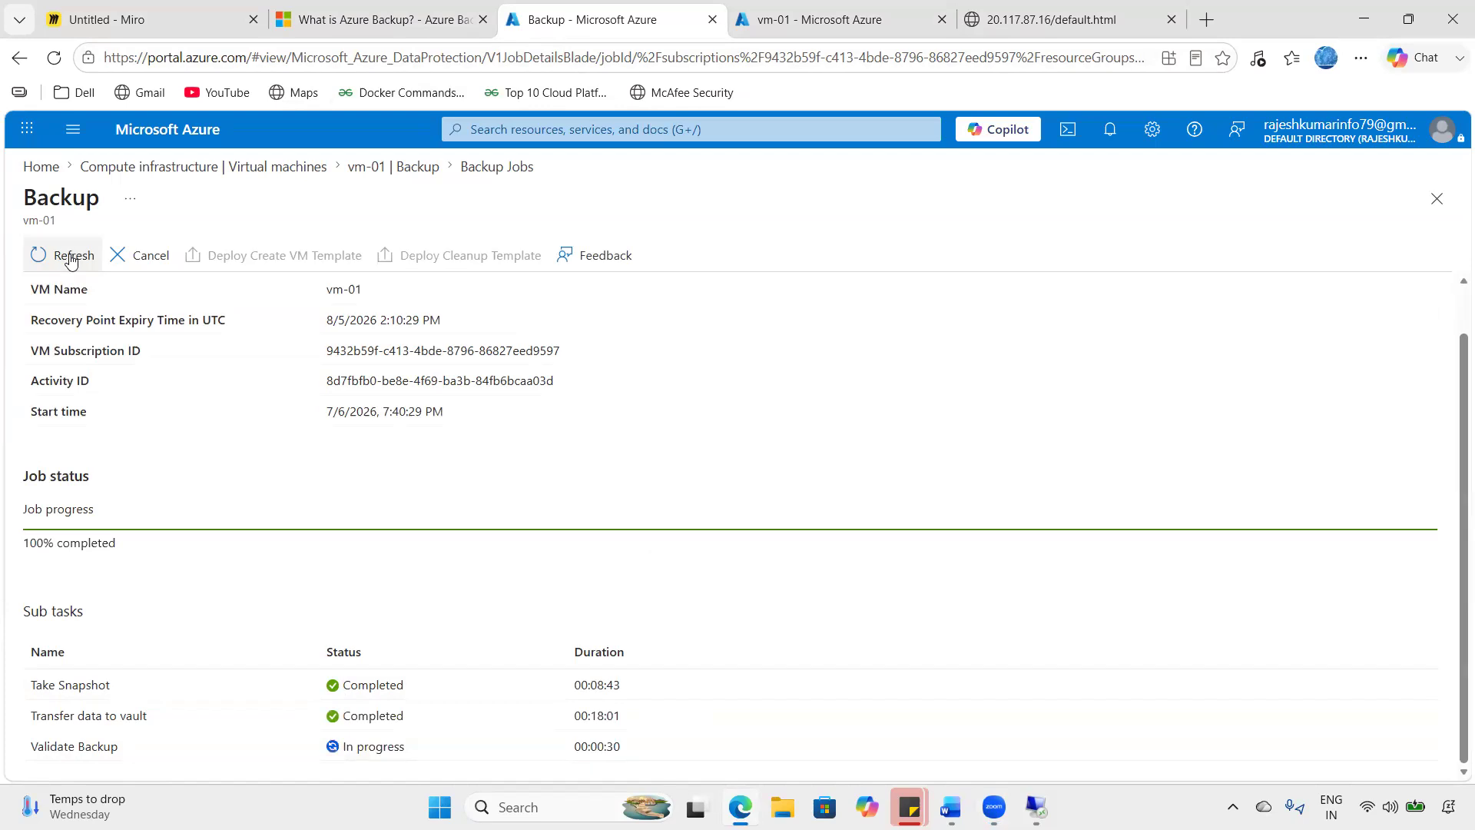
pyautogui.click(72, 259)
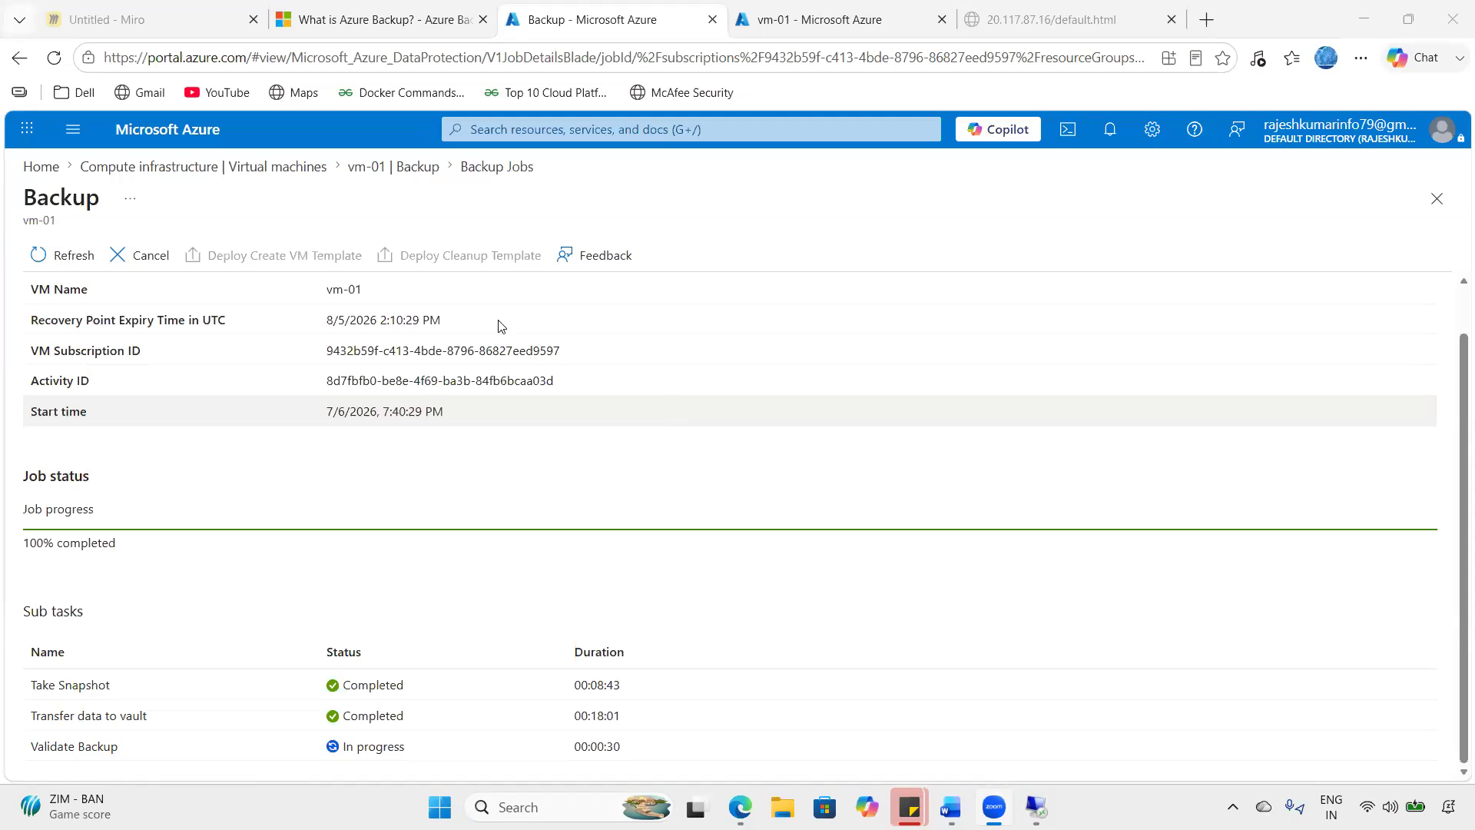
pyautogui.click(67, 259)
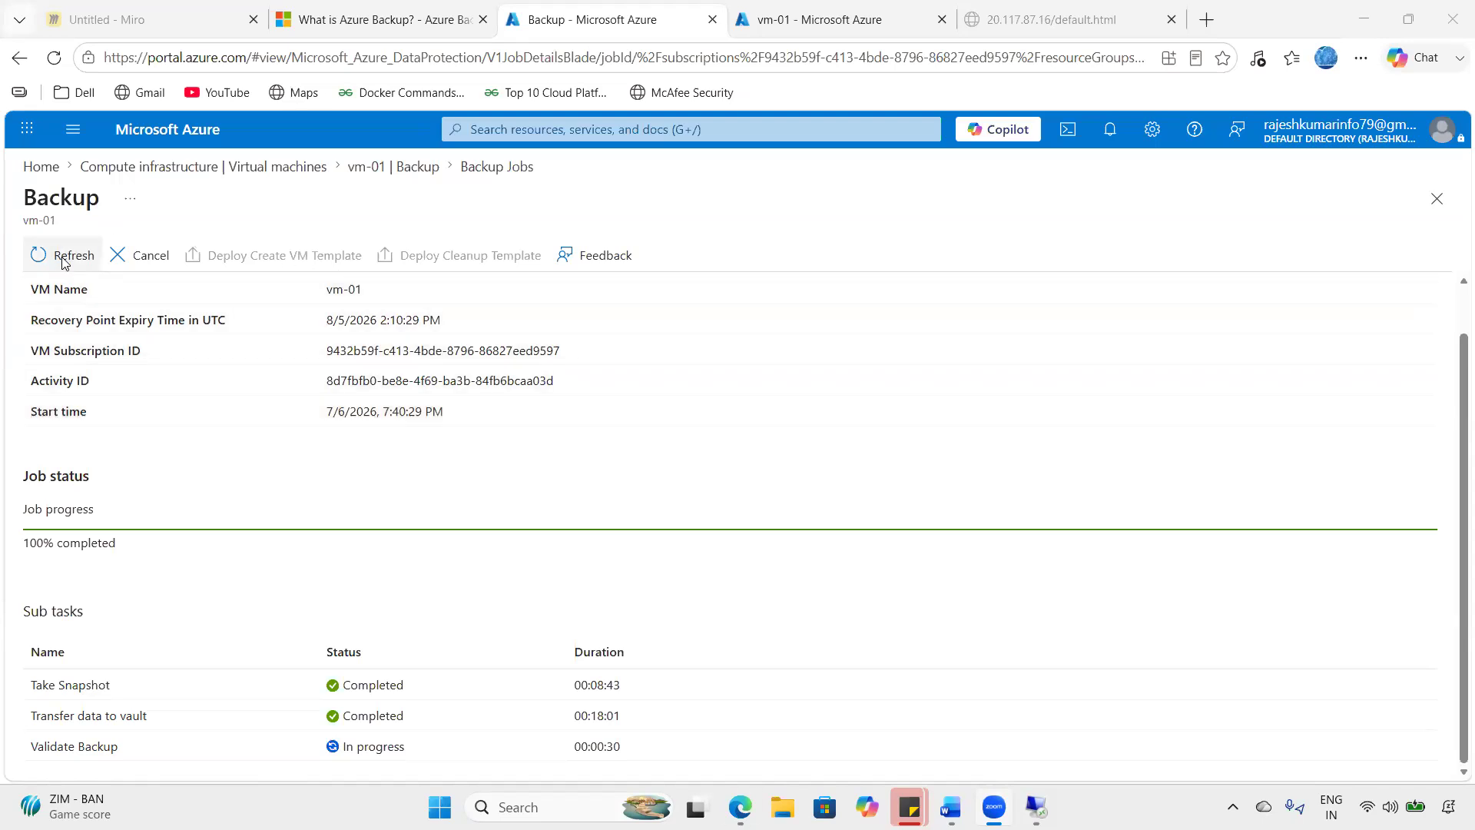
pyautogui.scroll(-1, 421, 530)
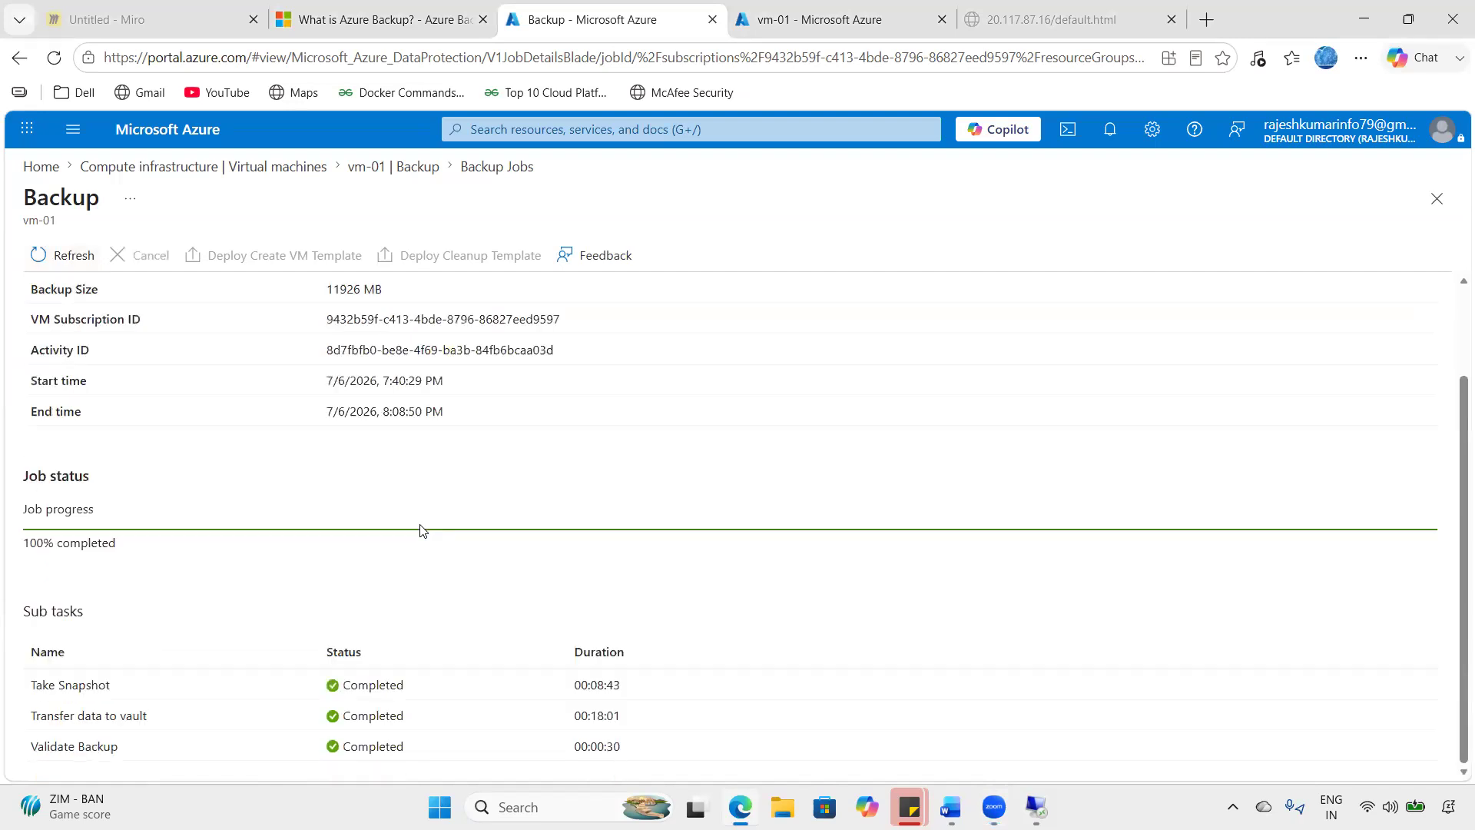
# - Compare the backup job's start time with its end time in the job details
pyautogui.click(601, 94)
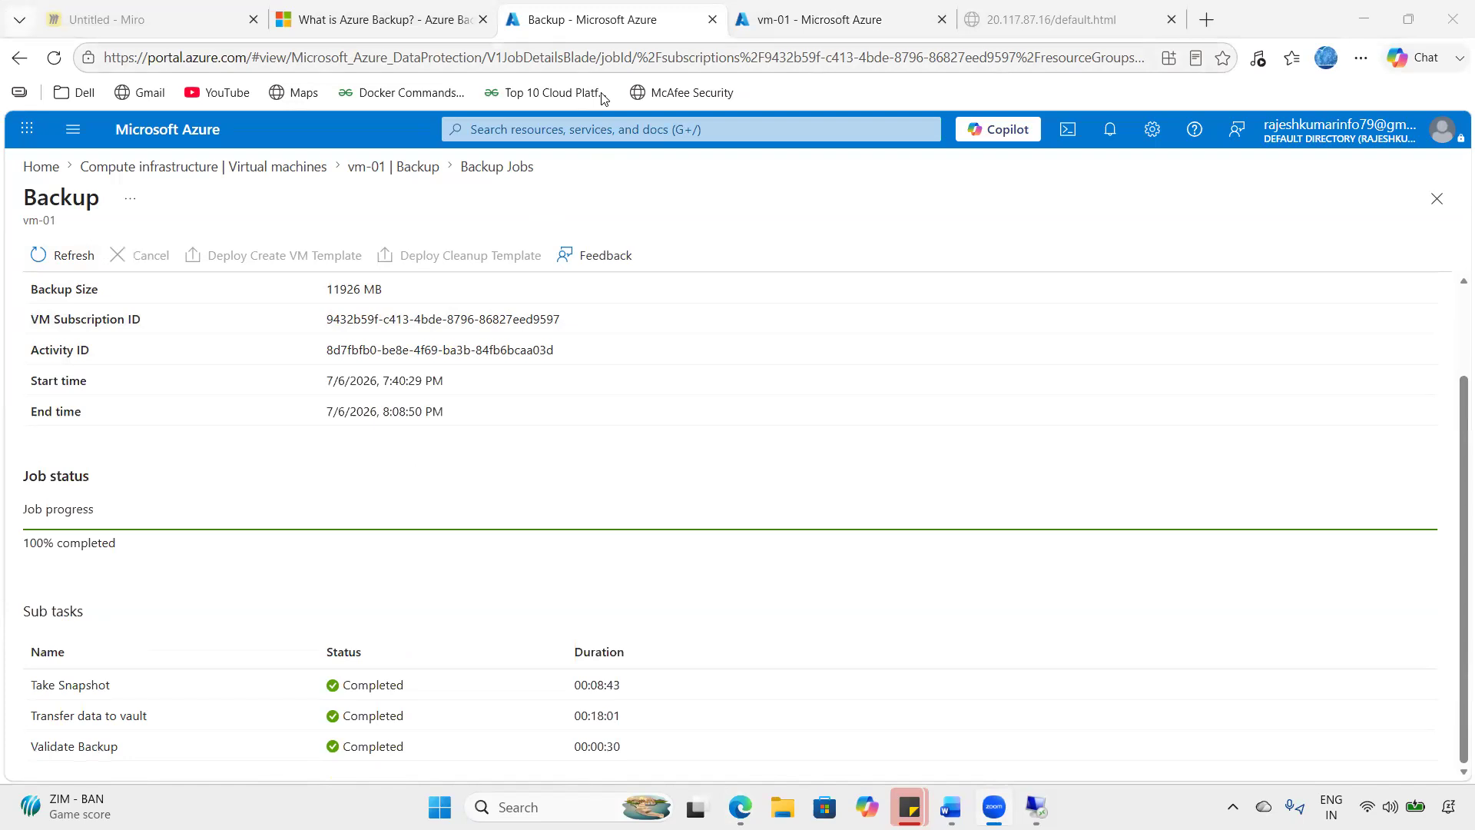
pyautogui.moveTo(384, 380); pyautogui.dragTo(453, 413)
pyautogui.click(582, 567)
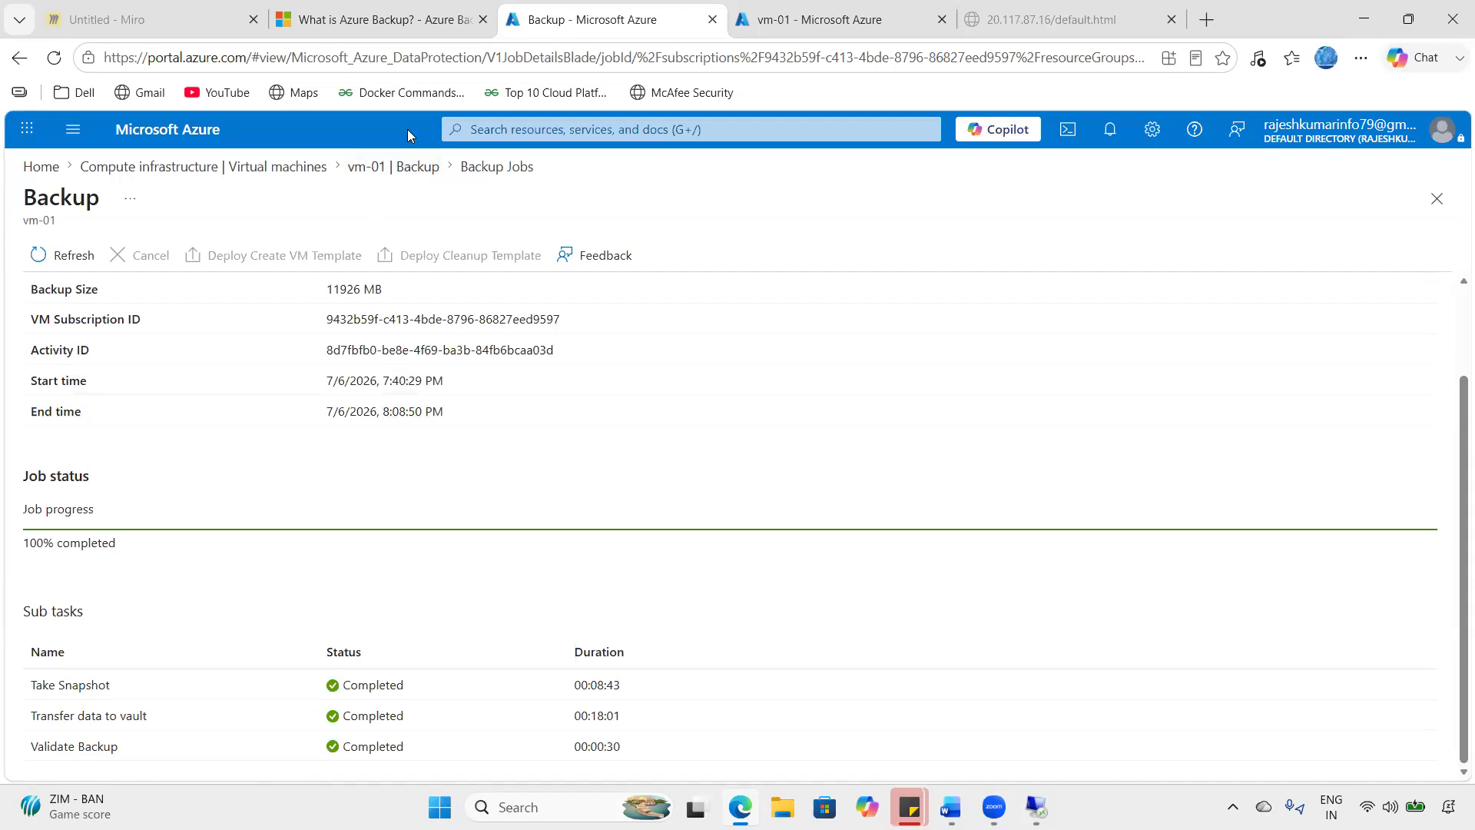
# - Reopen vm-01 from the virtual machines list and view its Backup page with up-to-date recovery points
pyautogui.click(400, 168)
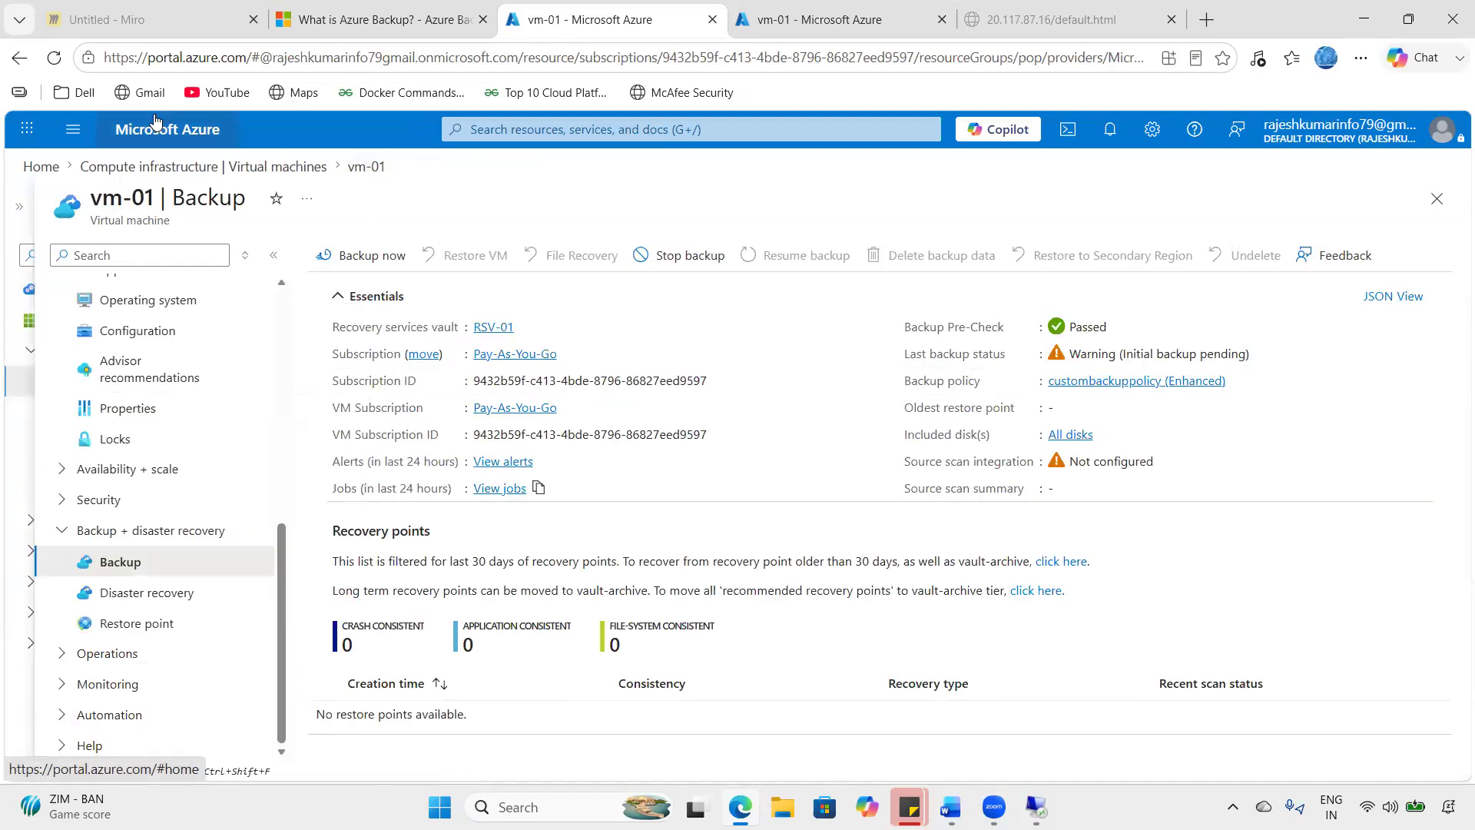
pyautogui.click(153, 123)
pyautogui.click(369, 232)
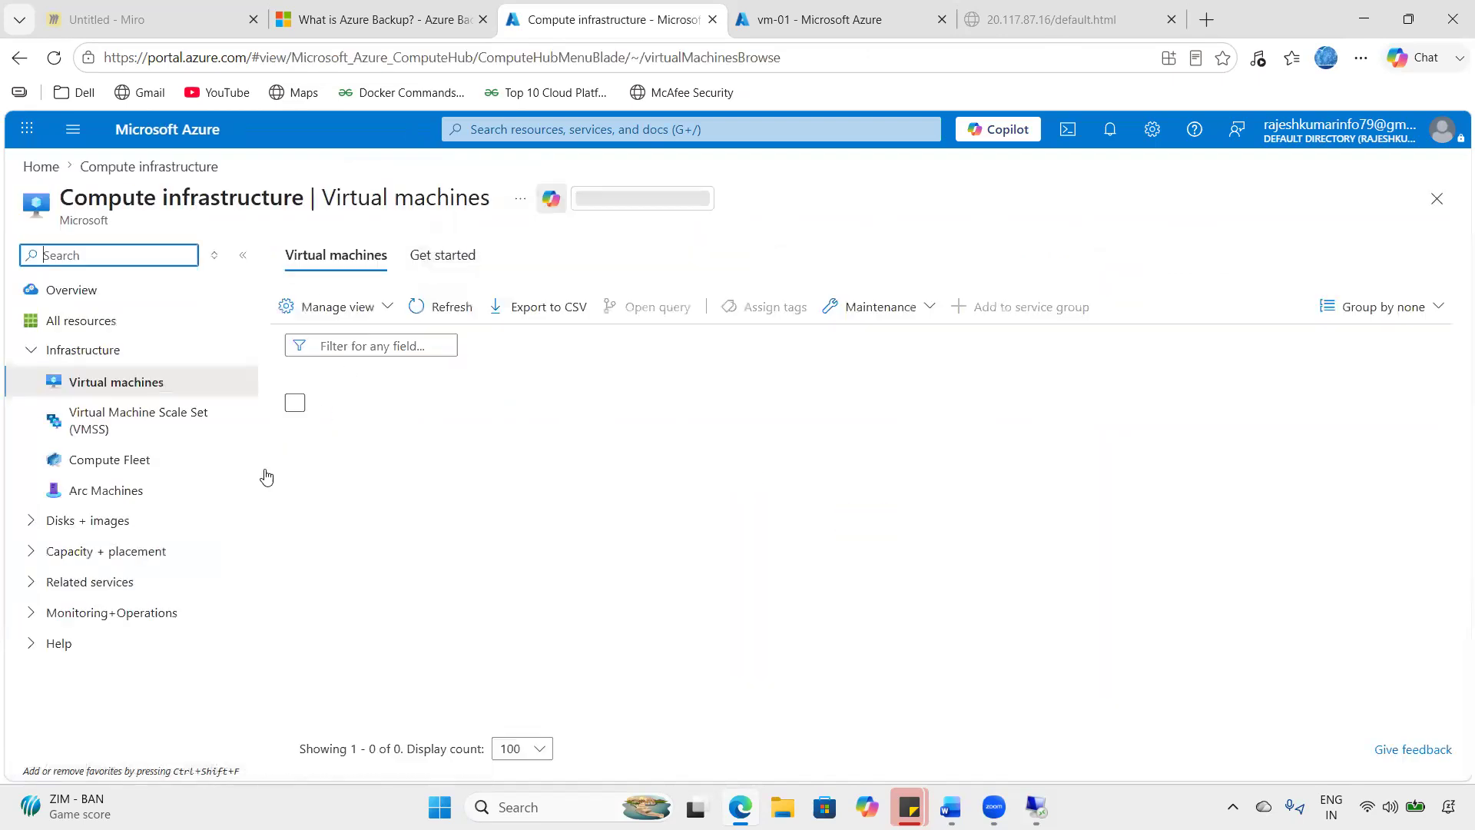
pyautogui.click(377, 438)
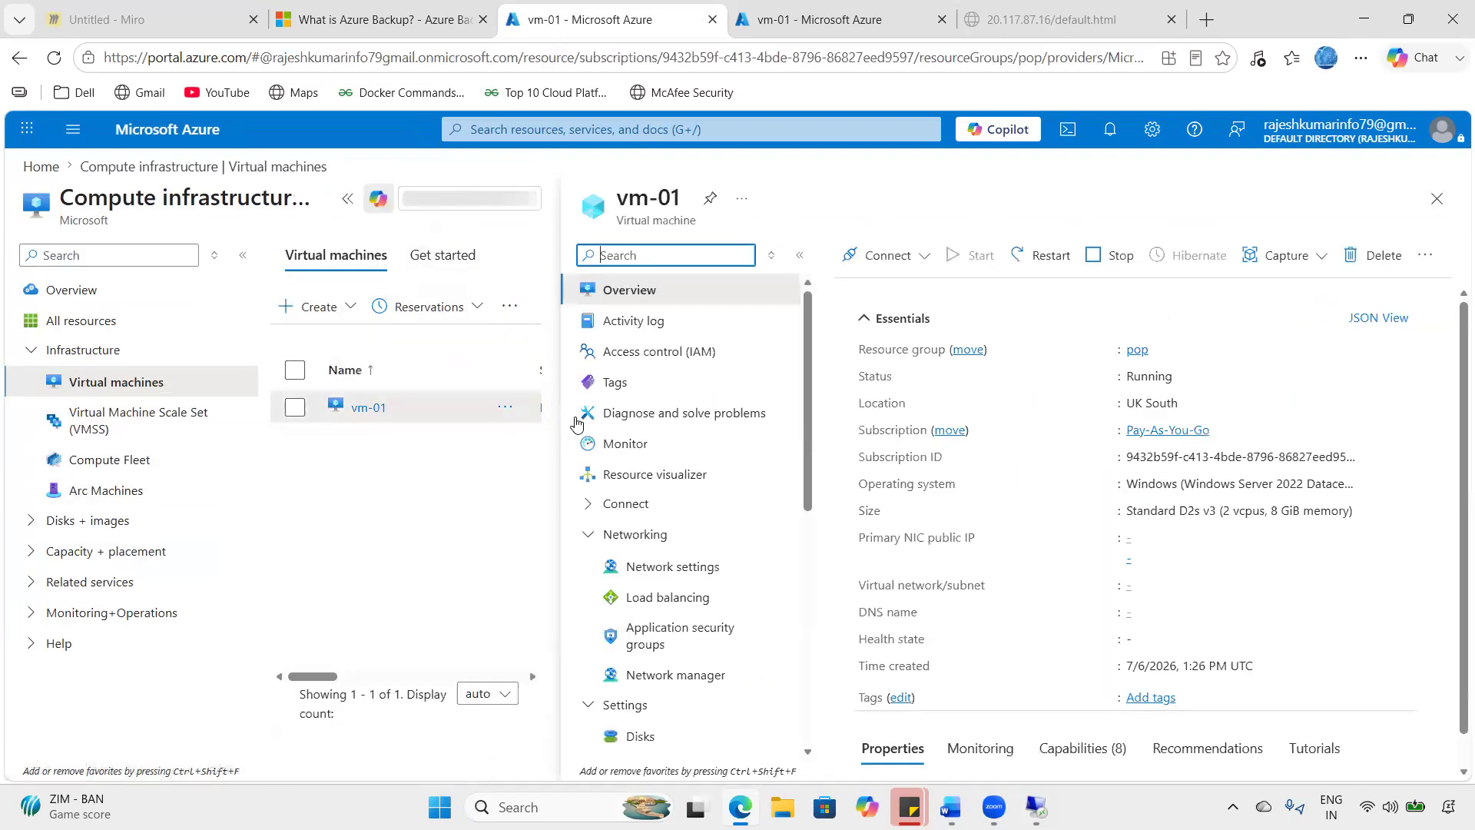
pyautogui.click(347, 199)
pyautogui.scroll(-5, 232, 545)
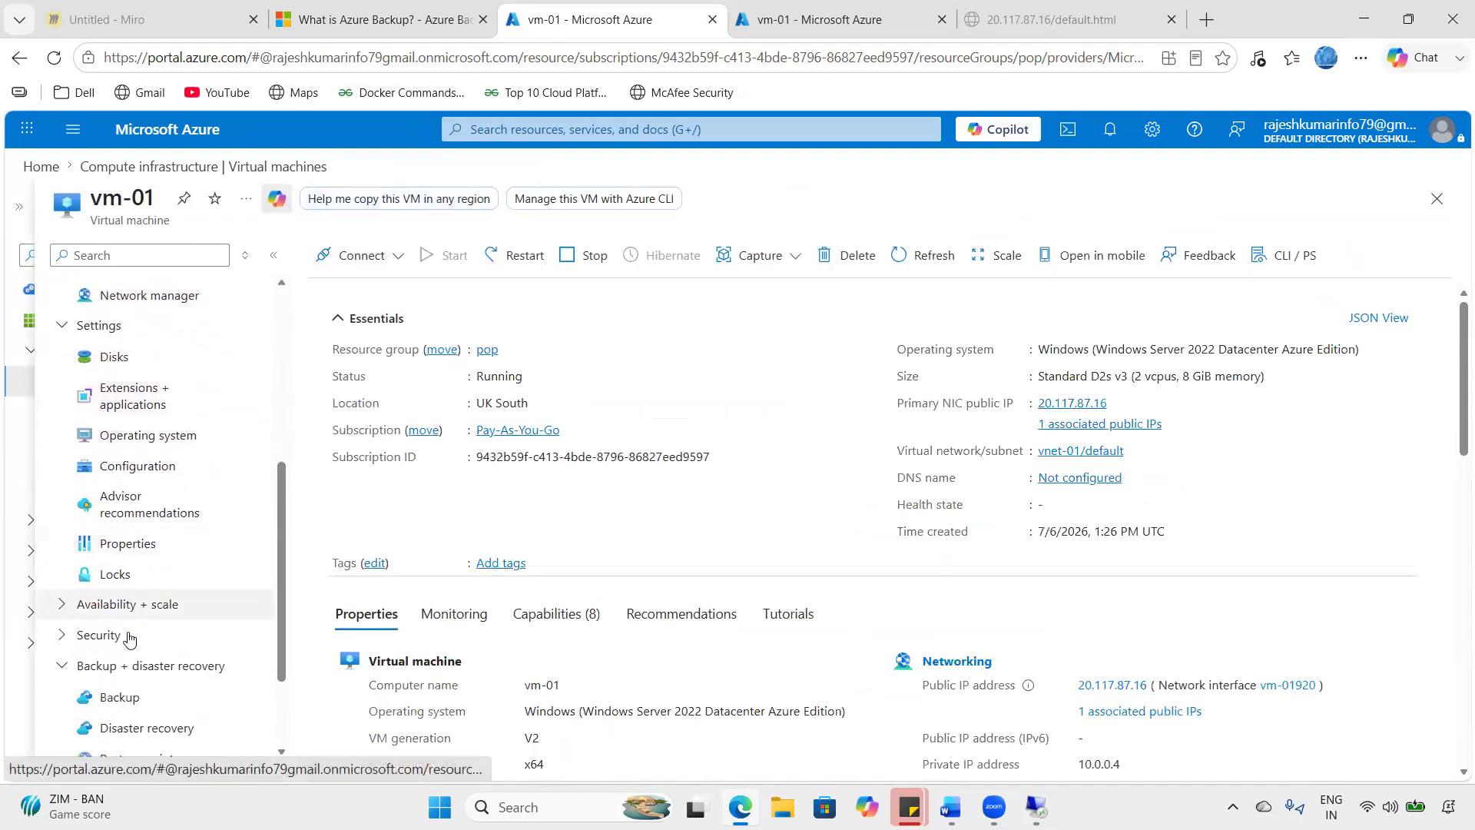
pyautogui.click(119, 697)
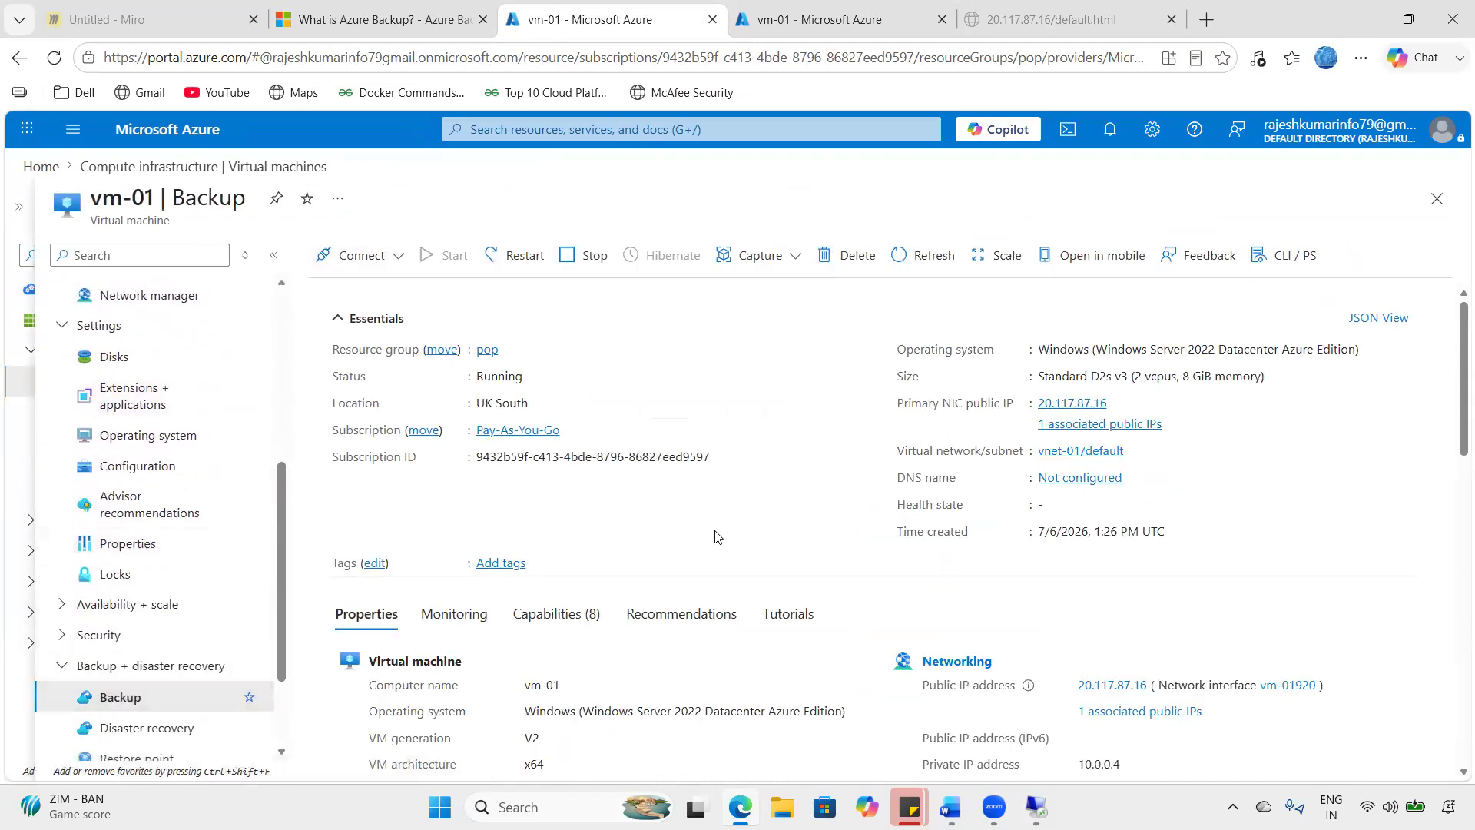
pyautogui.click(166, 696)
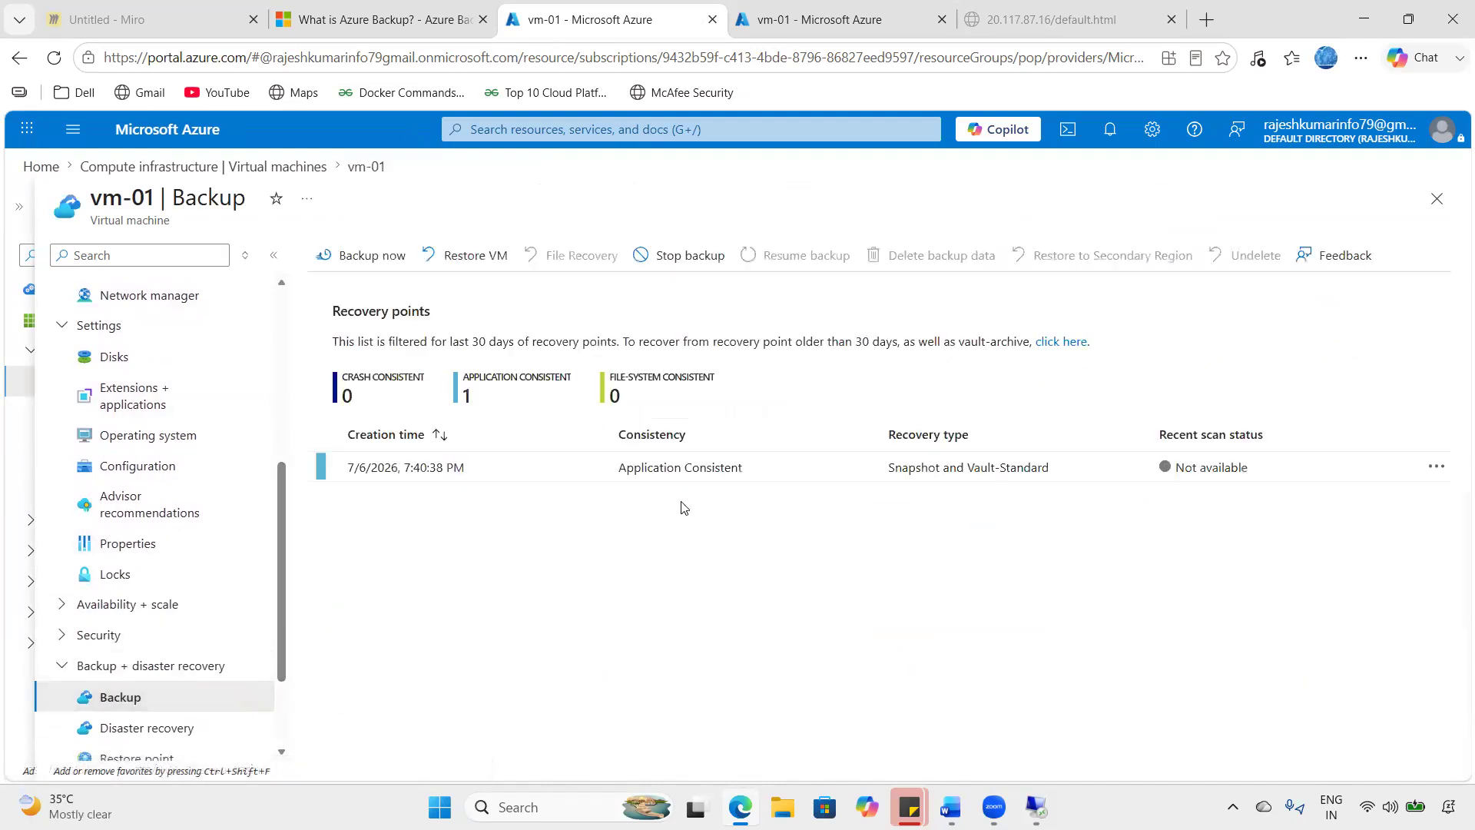
# - Examine the recovery point's creation time and recovery type, and vm-01's last backup status
pyautogui.moveTo(347, 716); pyautogui.dragTo(497, 719)
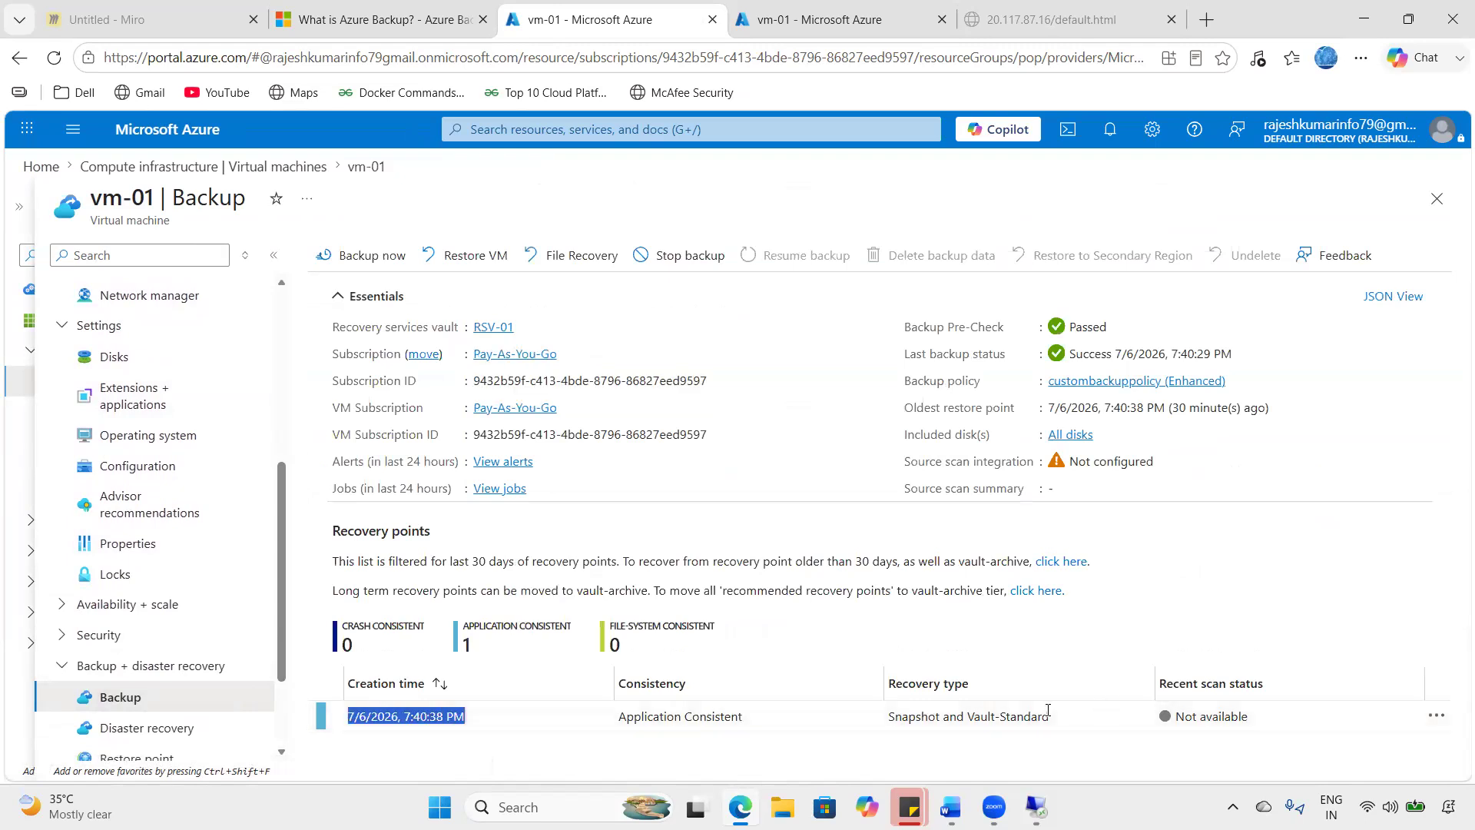
pyautogui.moveTo(887, 719); pyautogui.dragTo(1061, 726)
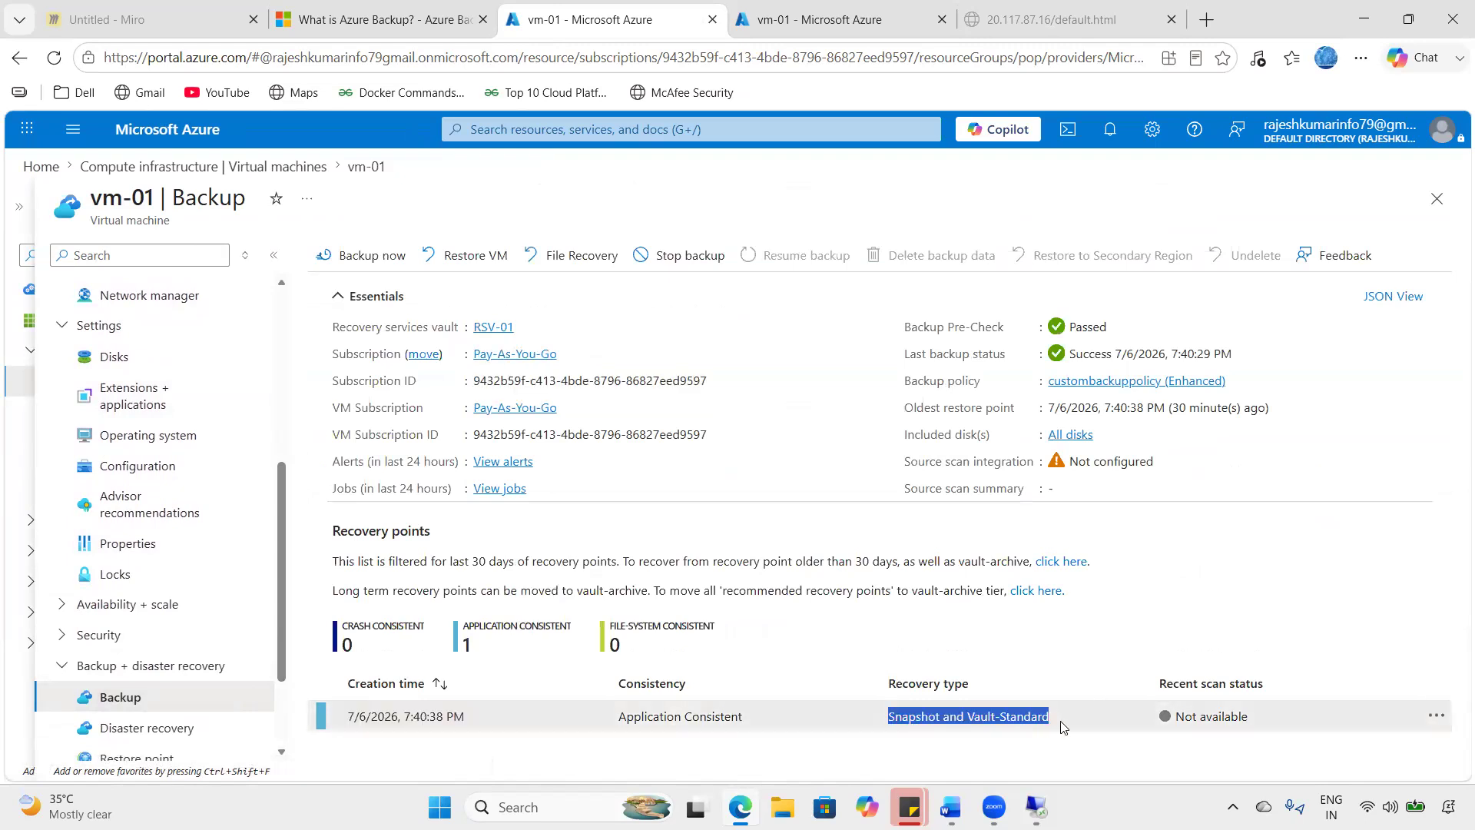
pyautogui.click(1098, 368)
pyautogui.moveTo(1099, 368); pyautogui.dragTo(1216, 343)
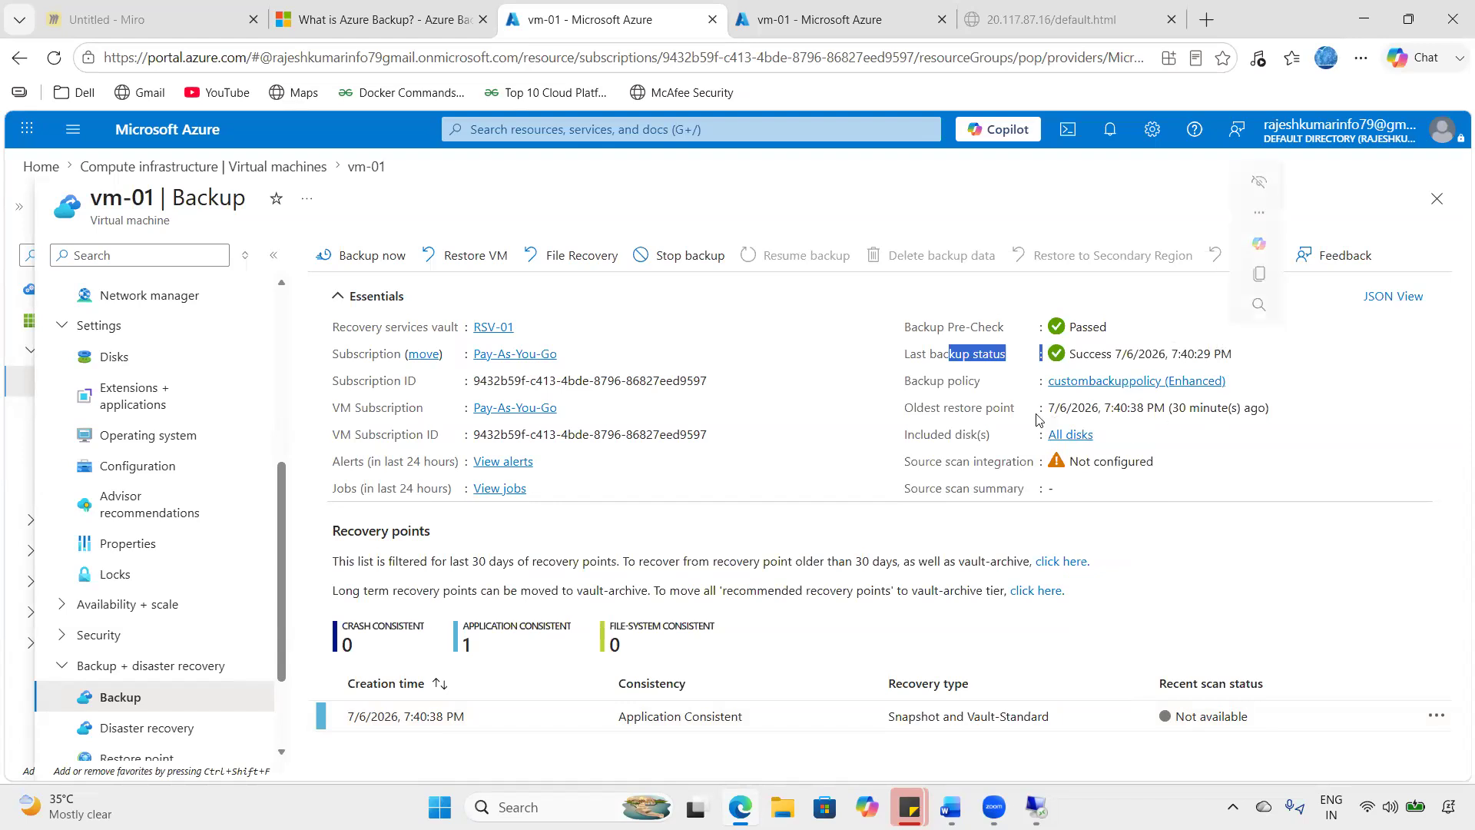
# - View vm-01's backup jobs, check the Backup job's total duration, and open its details to review the sub tasks
pyautogui.click(501, 489)
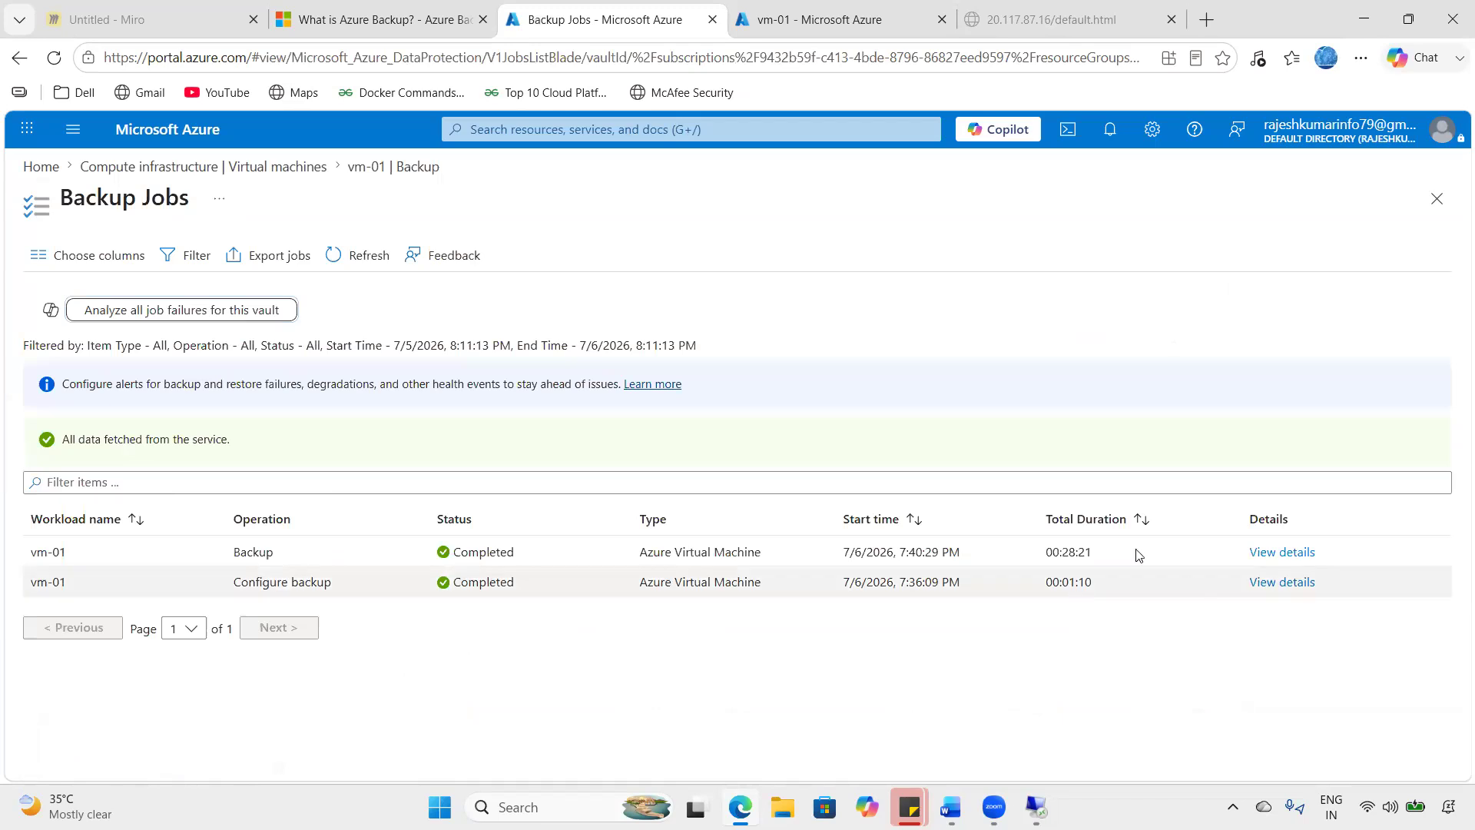
pyautogui.moveTo(1133, 553); pyautogui.dragTo(1039, 560)
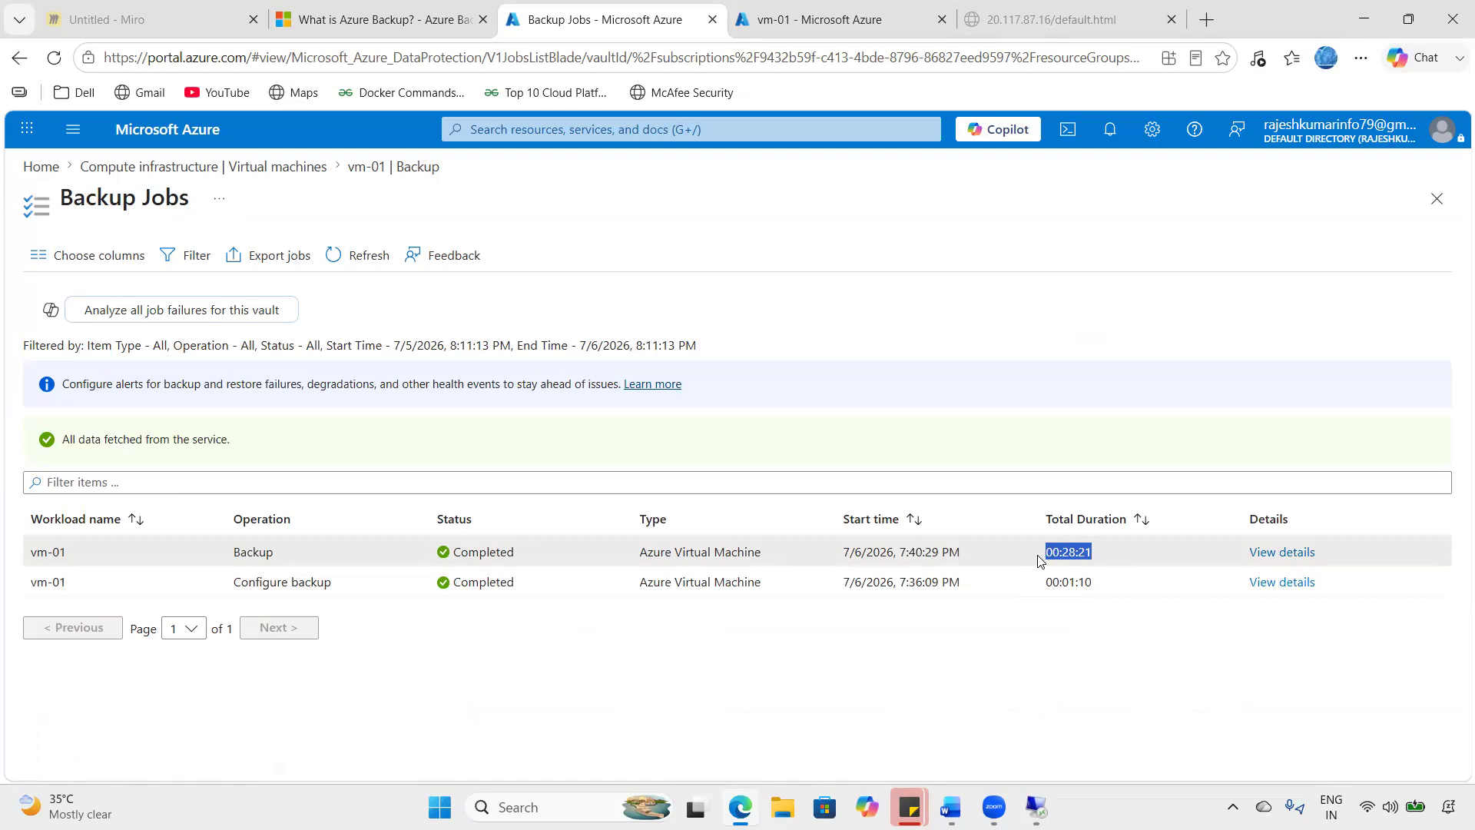
pyautogui.click(1294, 553)
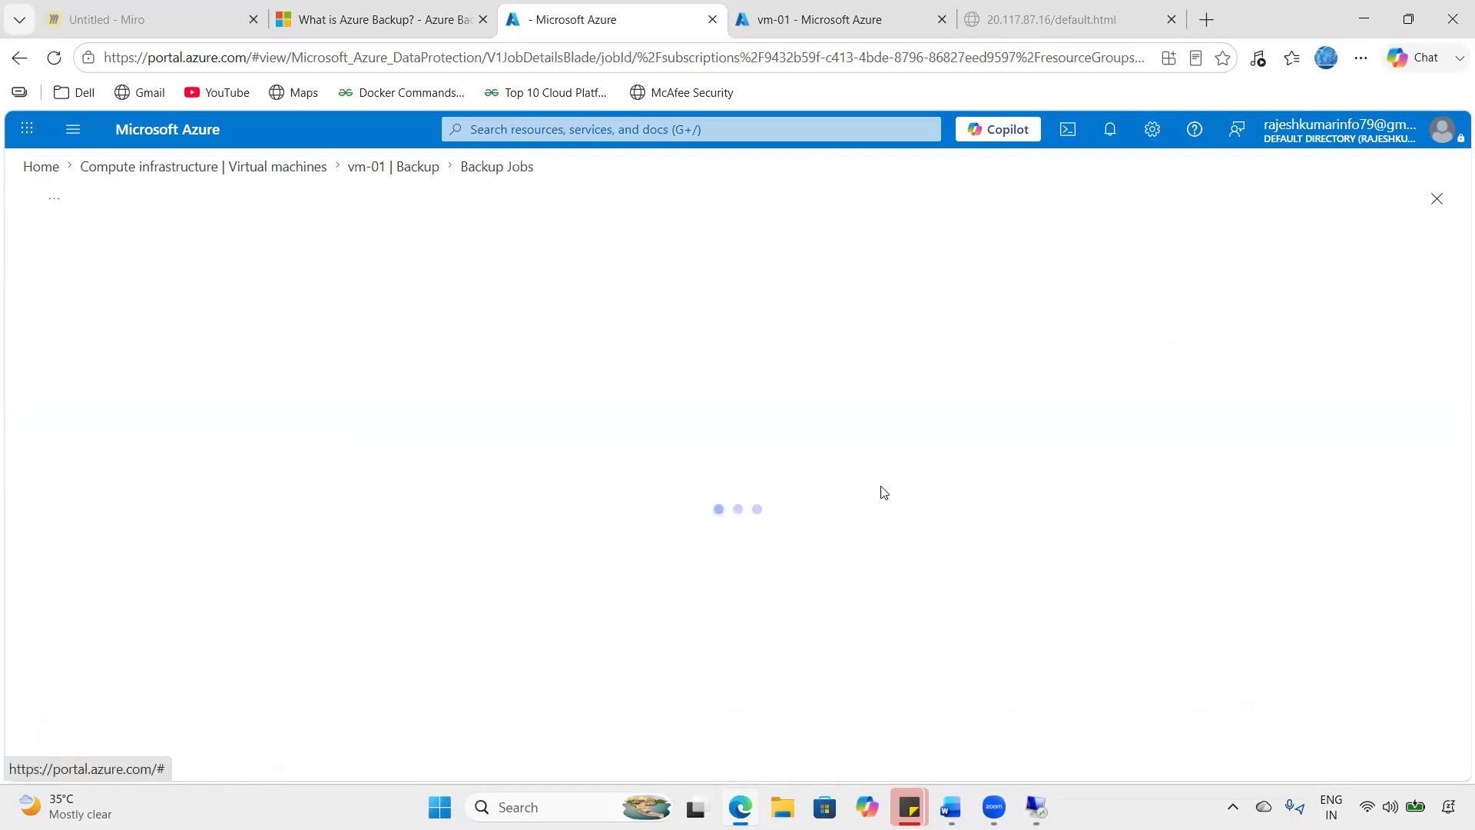
pyautogui.scroll(-1, 579, 484)
pyautogui.scroll(1, 579, 484)
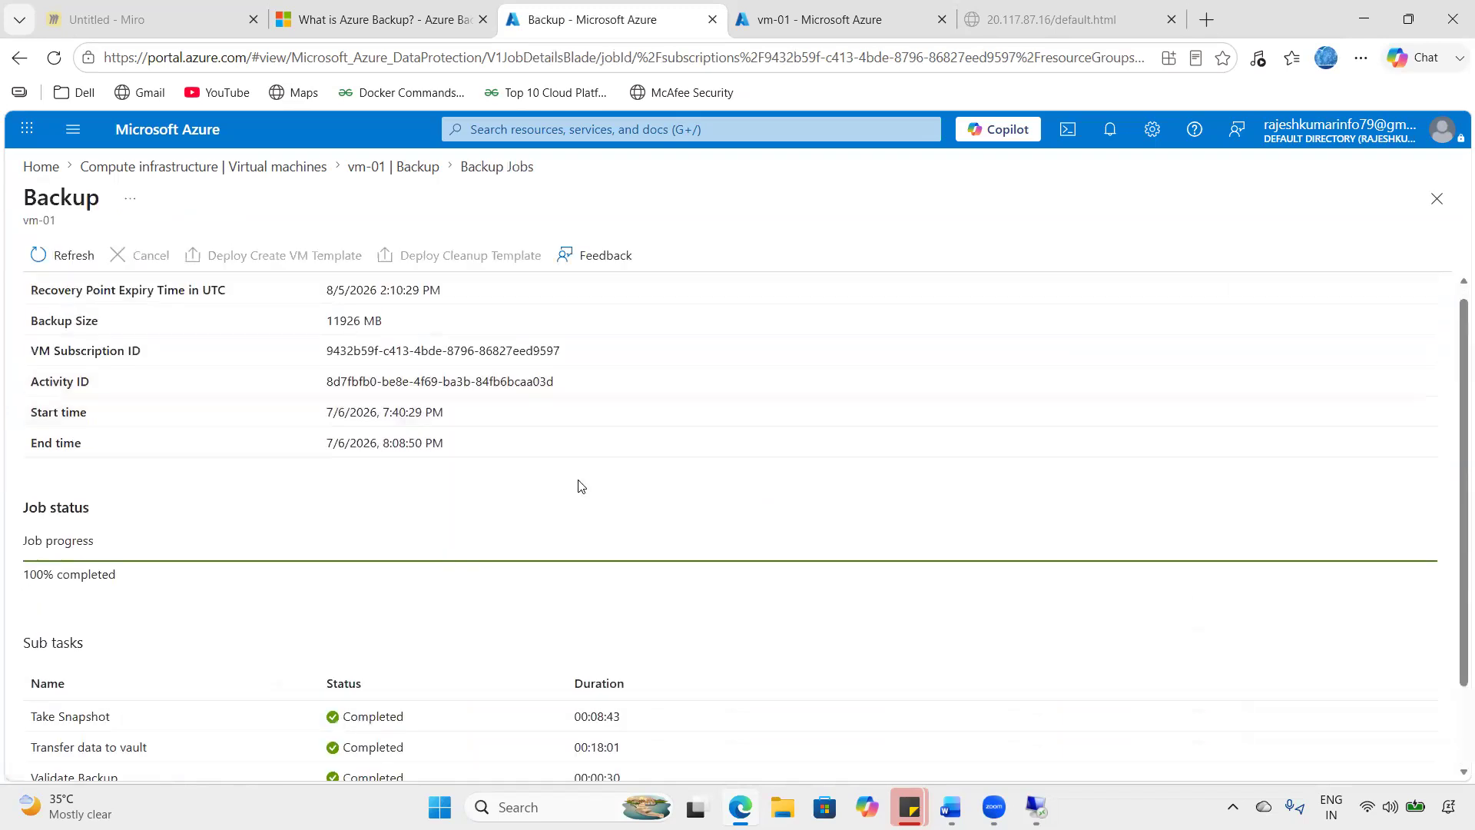
# - Leave the backup job details and open the RSV-01 vault from the list of Recovery Services vaults
pyautogui.click(370, 167)
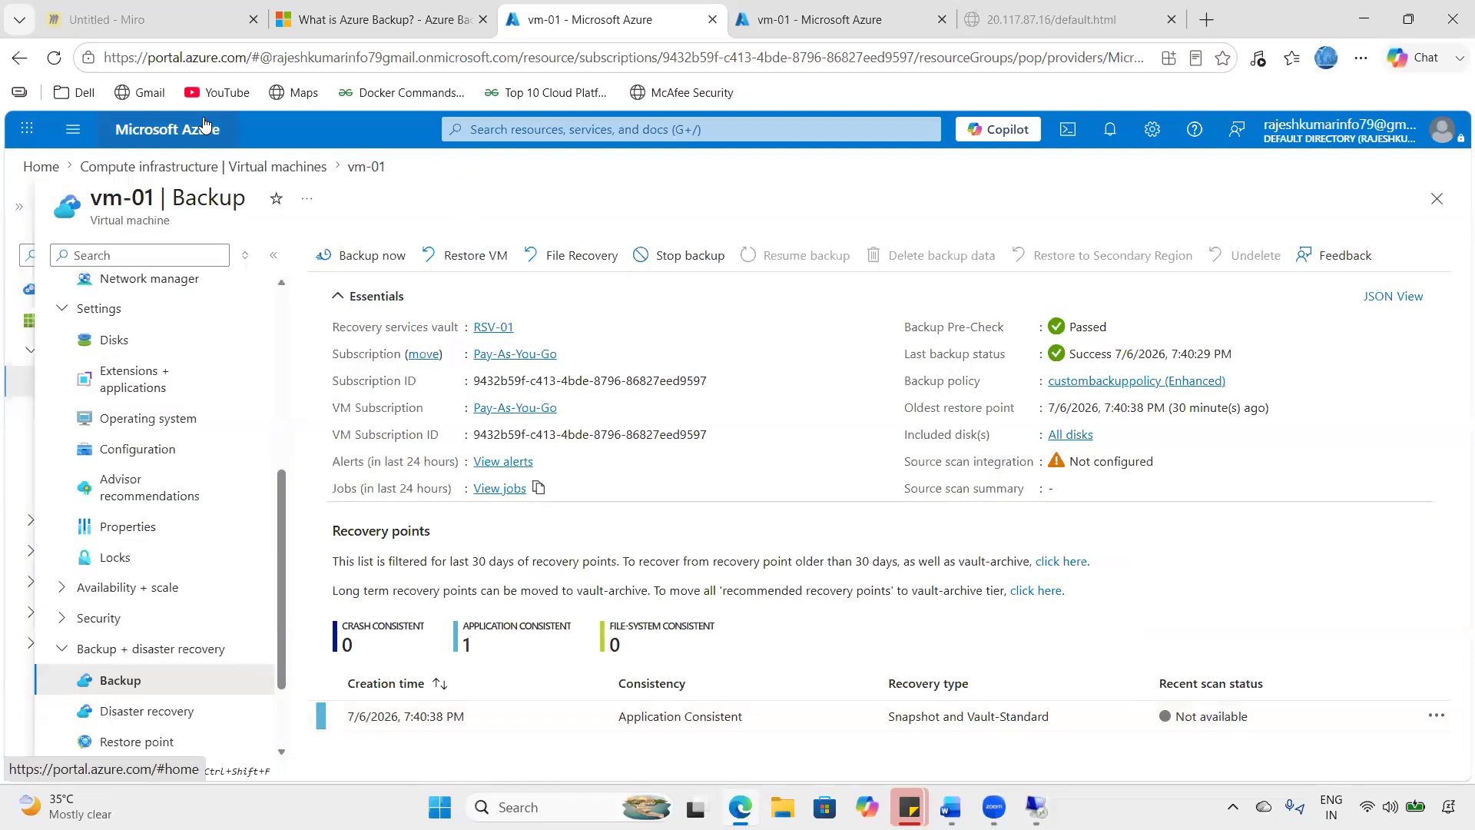
pyautogui.click(205, 127)
pyautogui.click(493, 265)
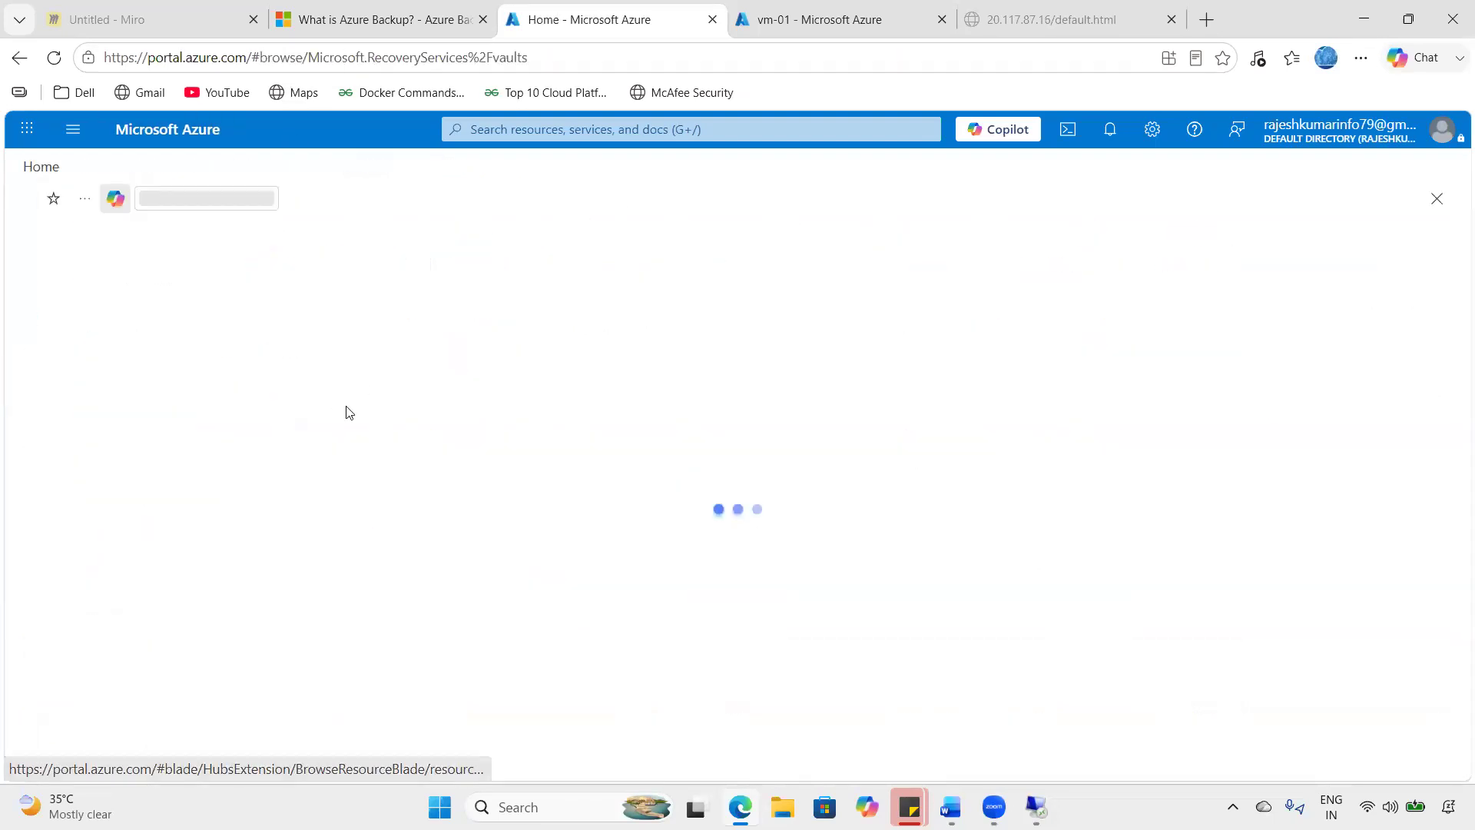
pyautogui.click(117, 398)
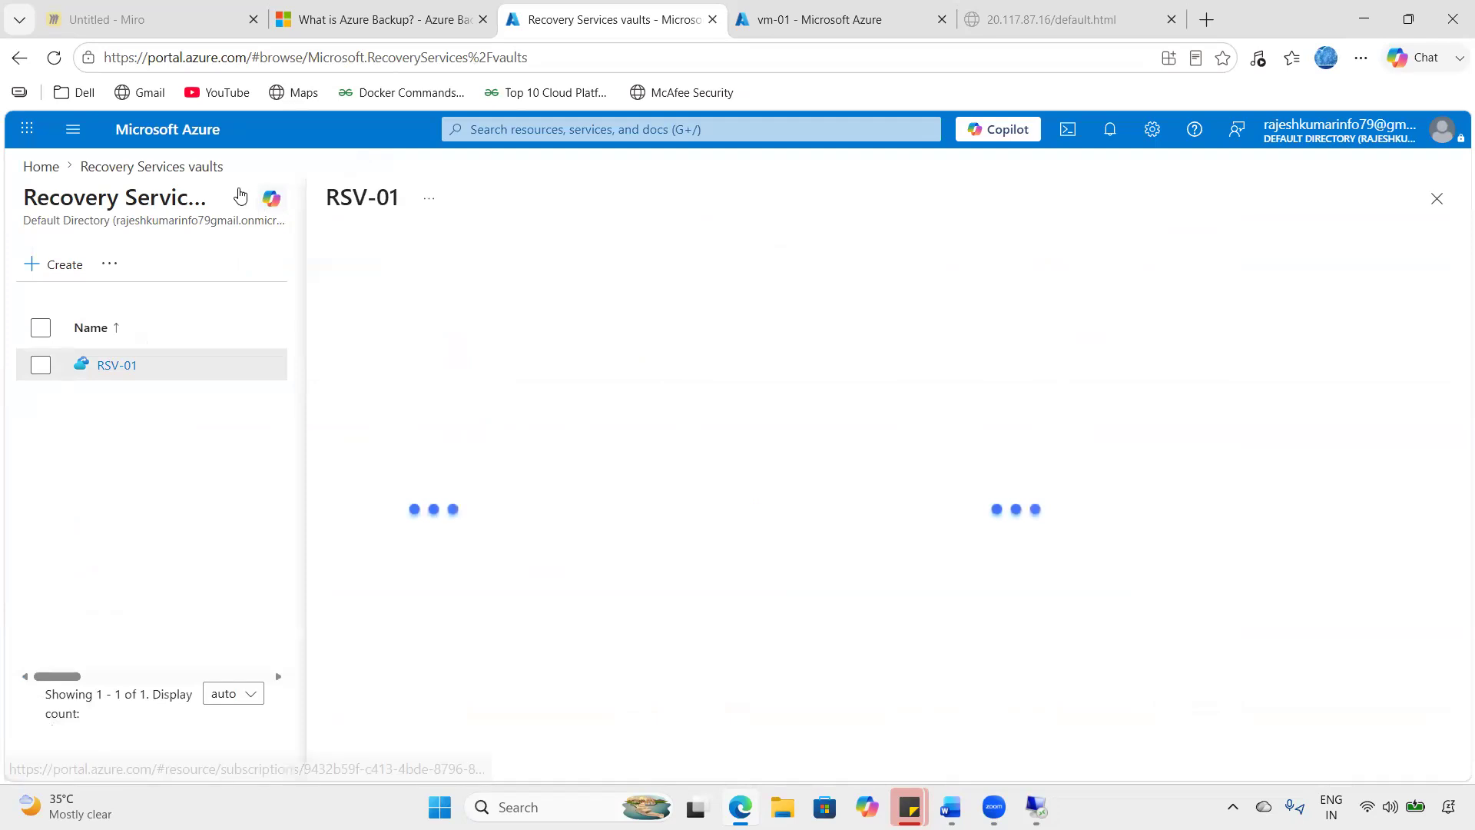
pyautogui.click(240, 198)
# - List the vault's Azure Virtual Machine backup items and examine vm-01's backup status, latest restore point and policy
pyautogui.scroll(-2, 171, 597)
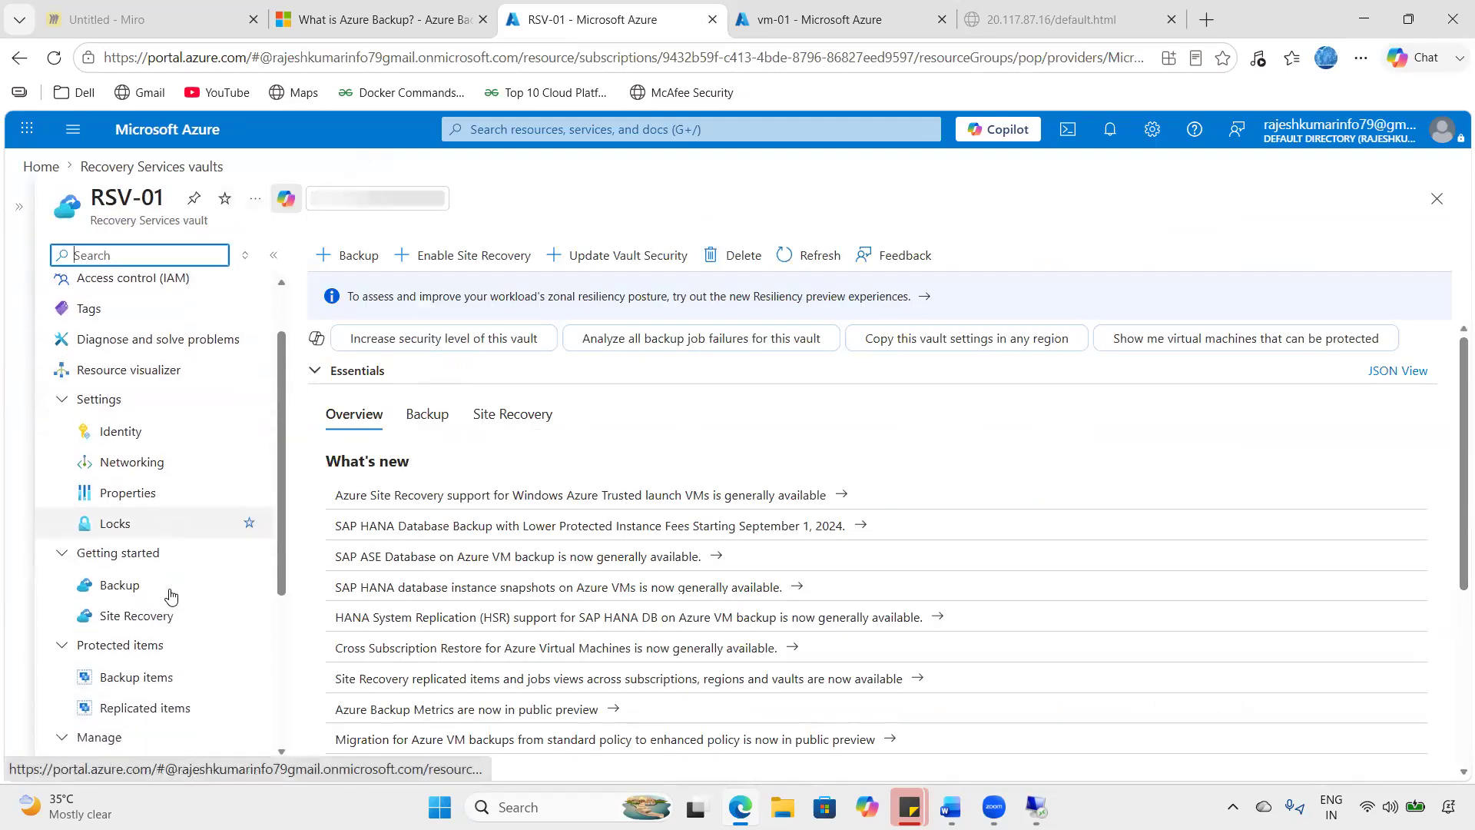
pyautogui.click(154, 670)
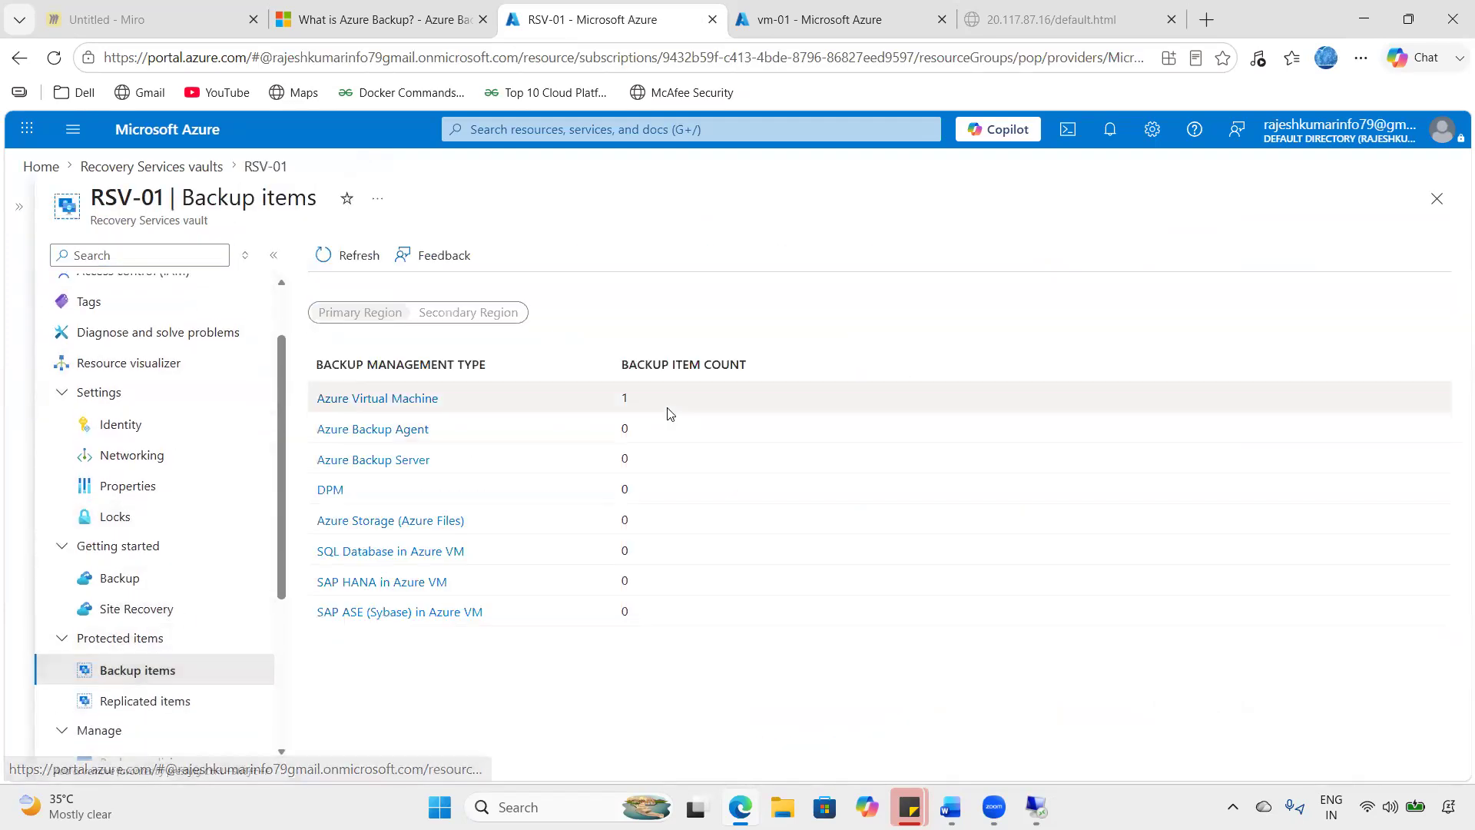
pyautogui.click(417, 401)
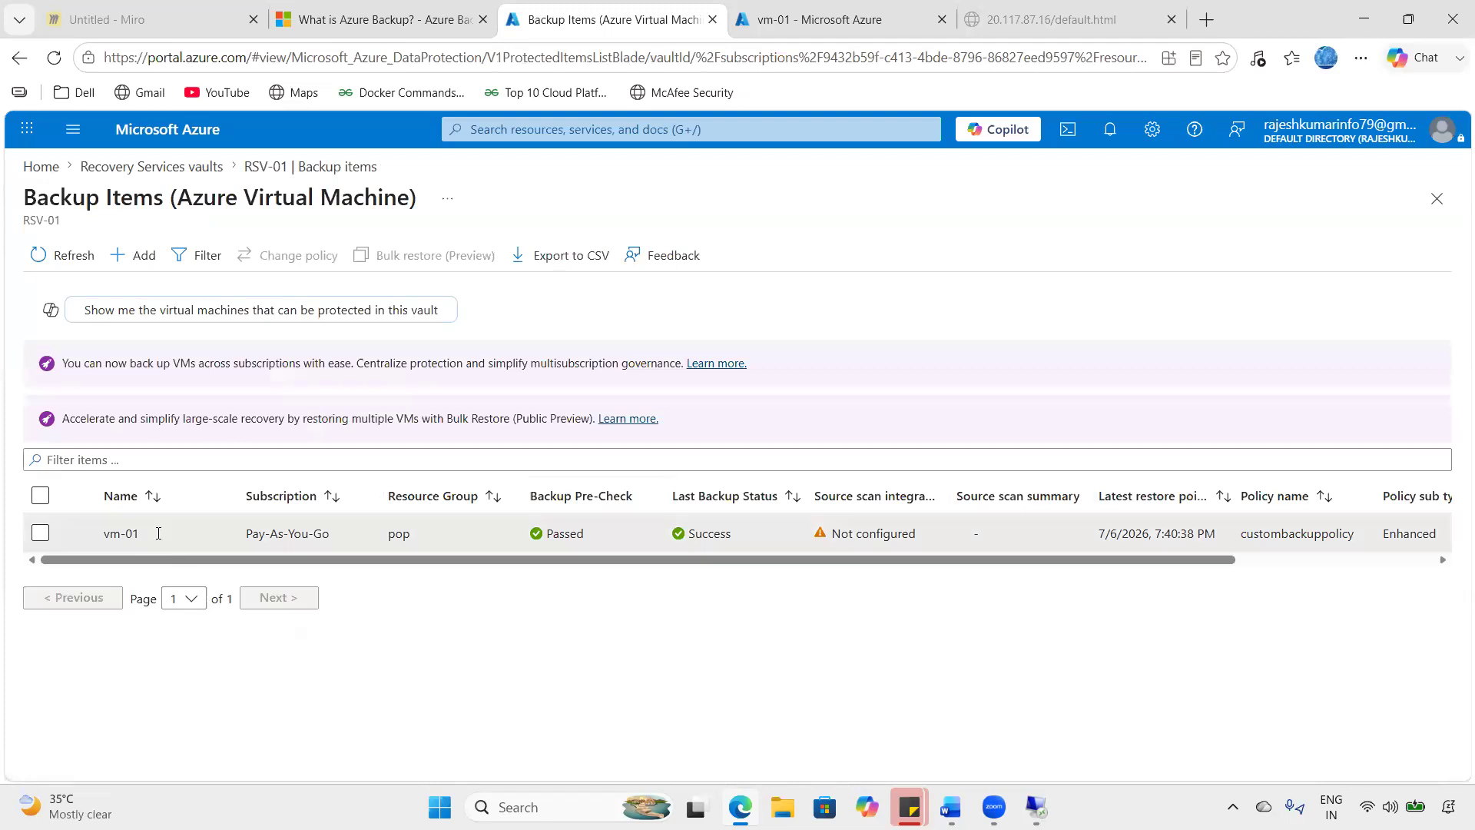
pyautogui.moveTo(158, 537); pyautogui.dragTo(92, 538)
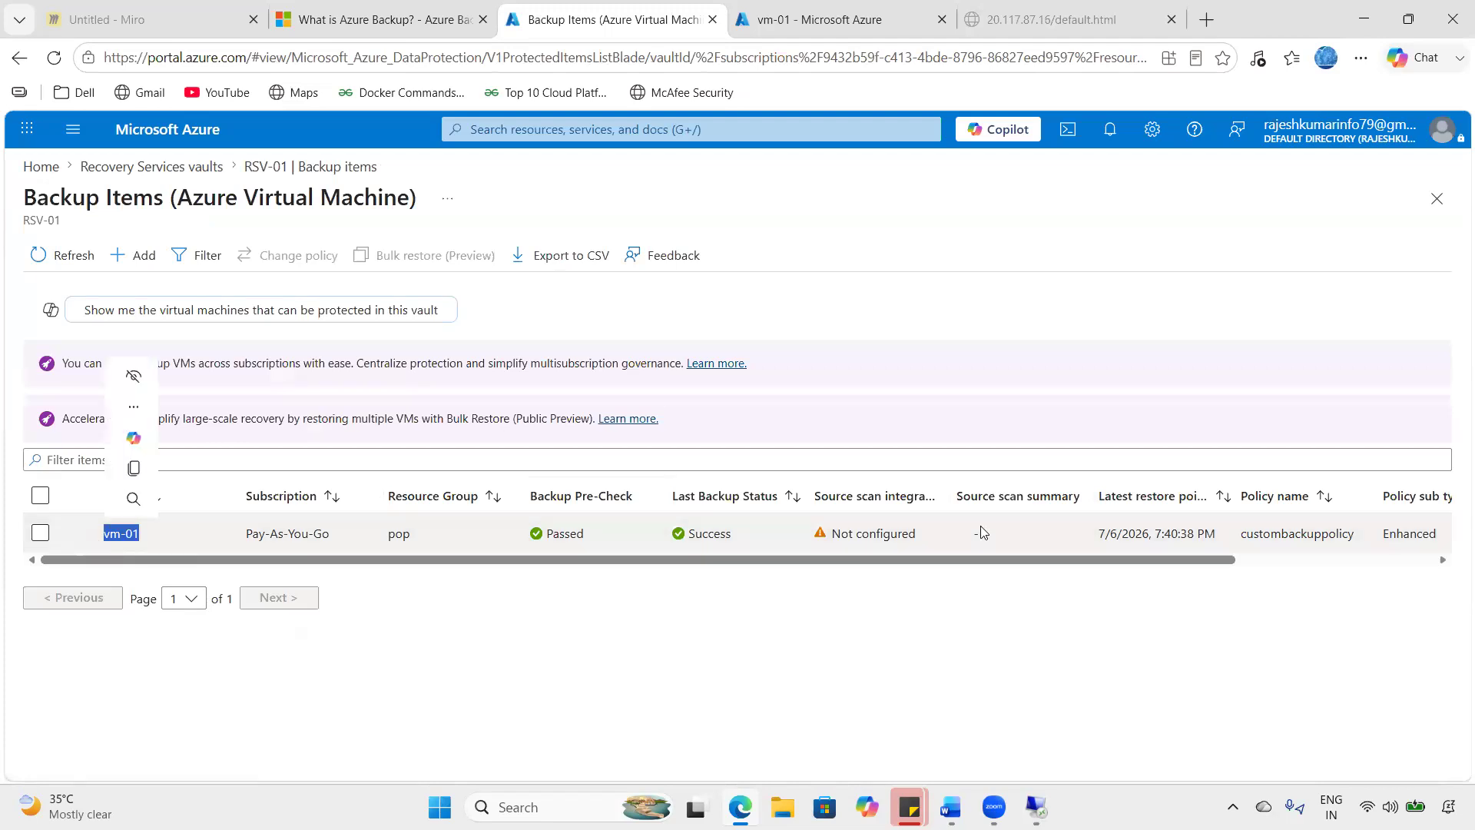
pyautogui.moveTo(981, 563); pyautogui.dragTo(1165, 542)
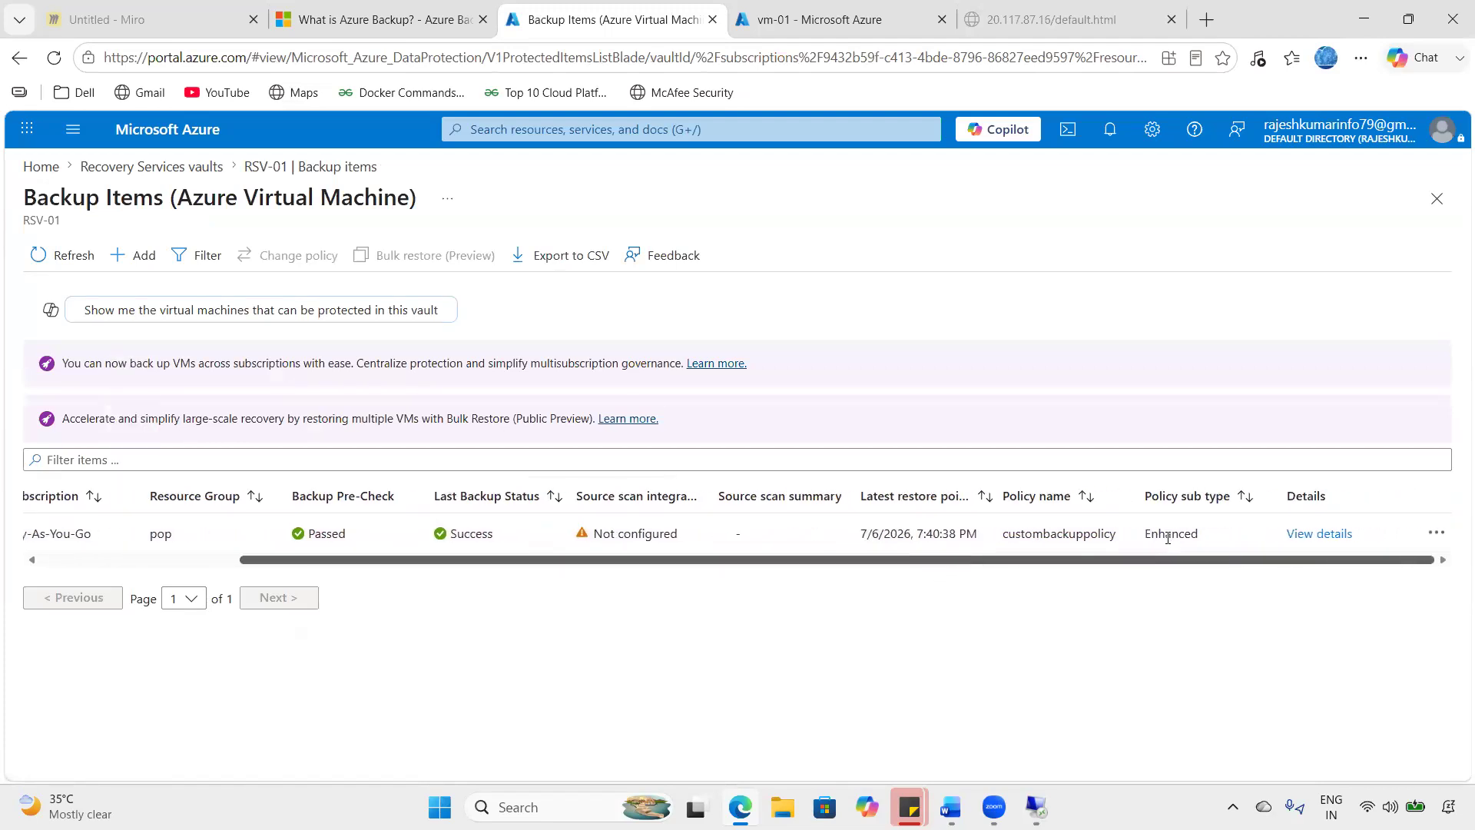
# - View the details of the vm-01 backup item and examine its recovery point's creation time, consistency and recovery type
pyautogui.click(1304, 533)
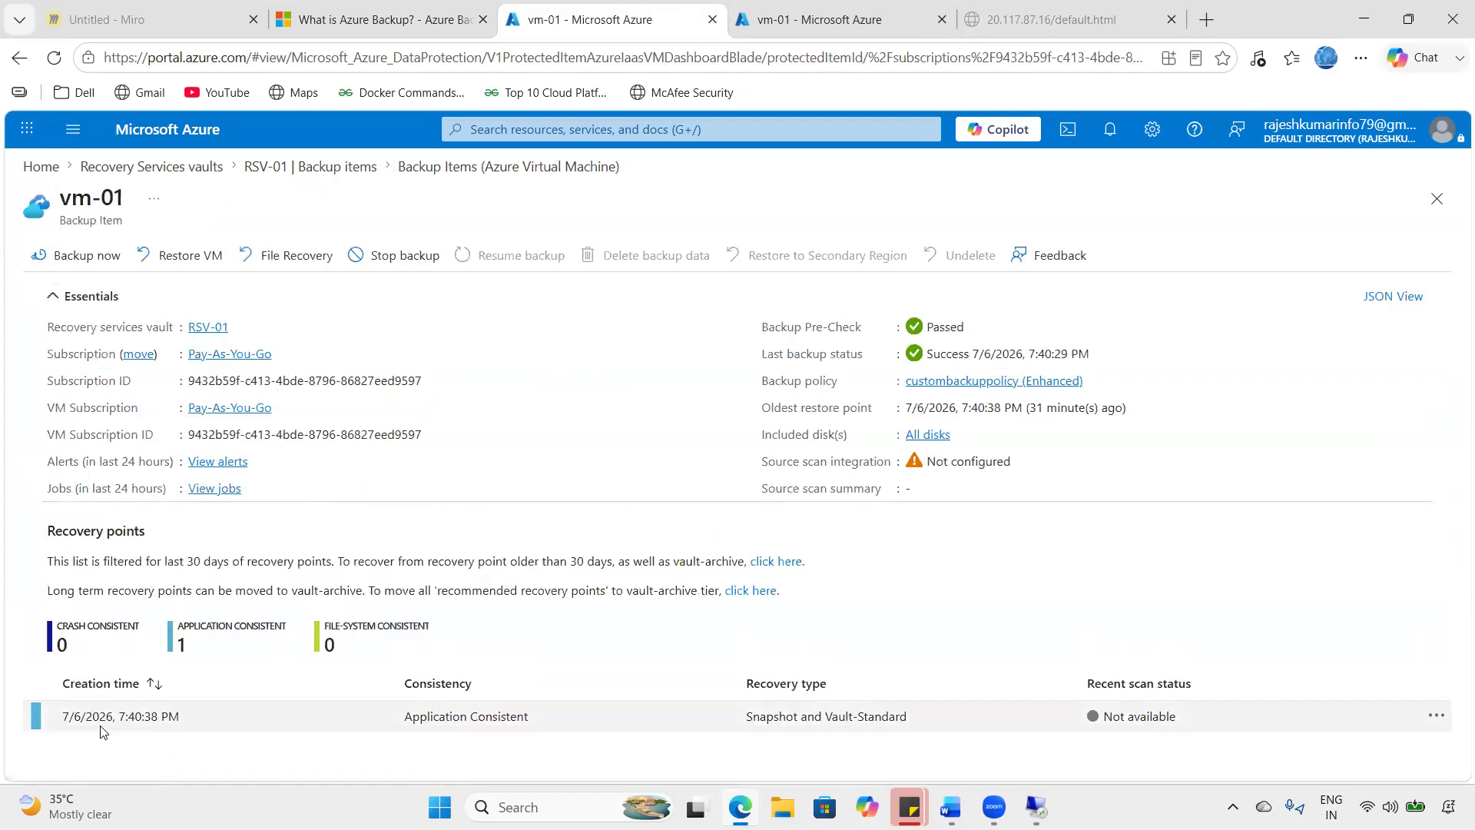
pyautogui.moveTo(73, 716); pyautogui.dragTo(1017, 694)
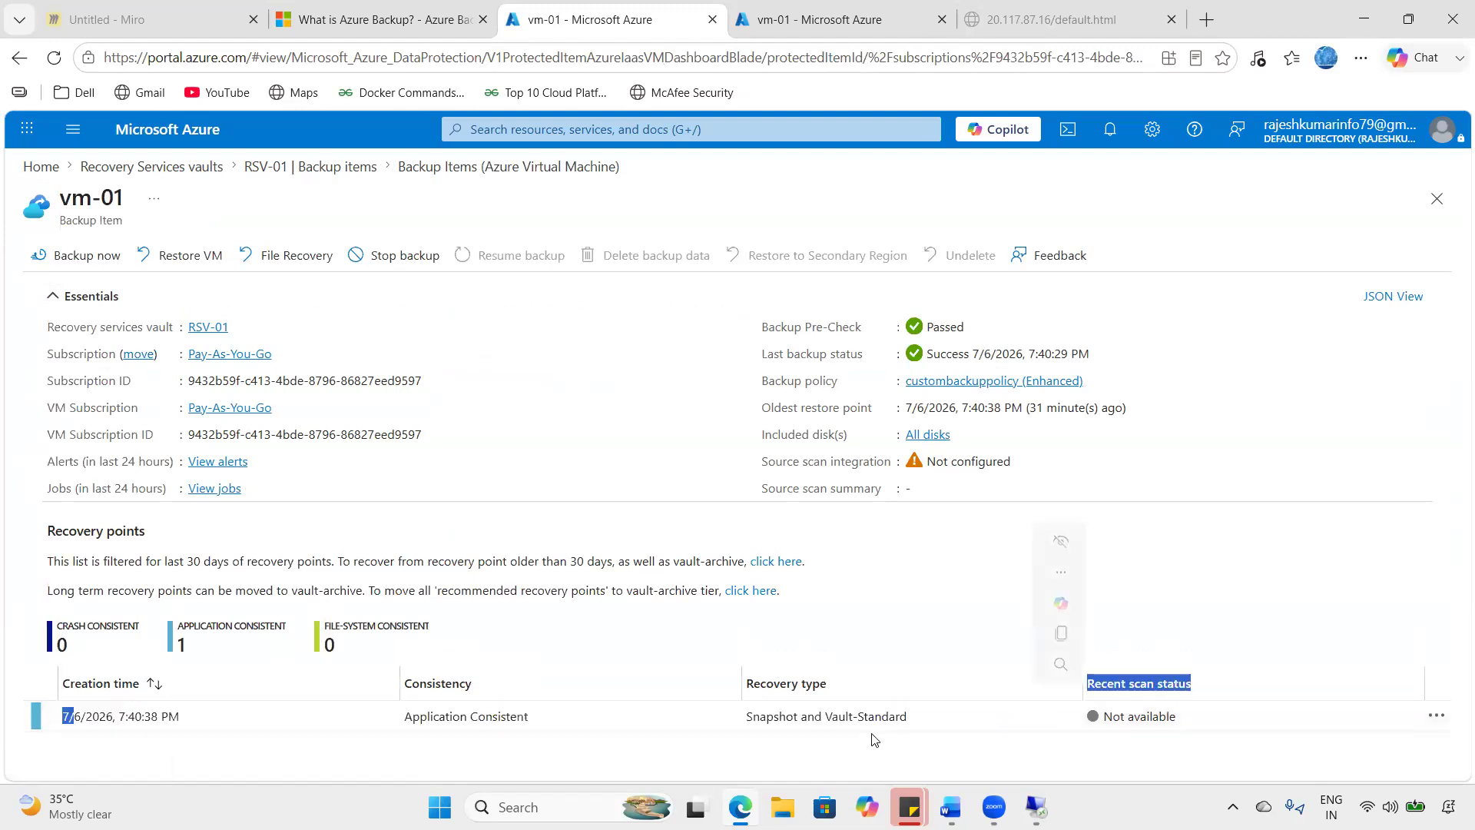
pyautogui.click(758, 747)
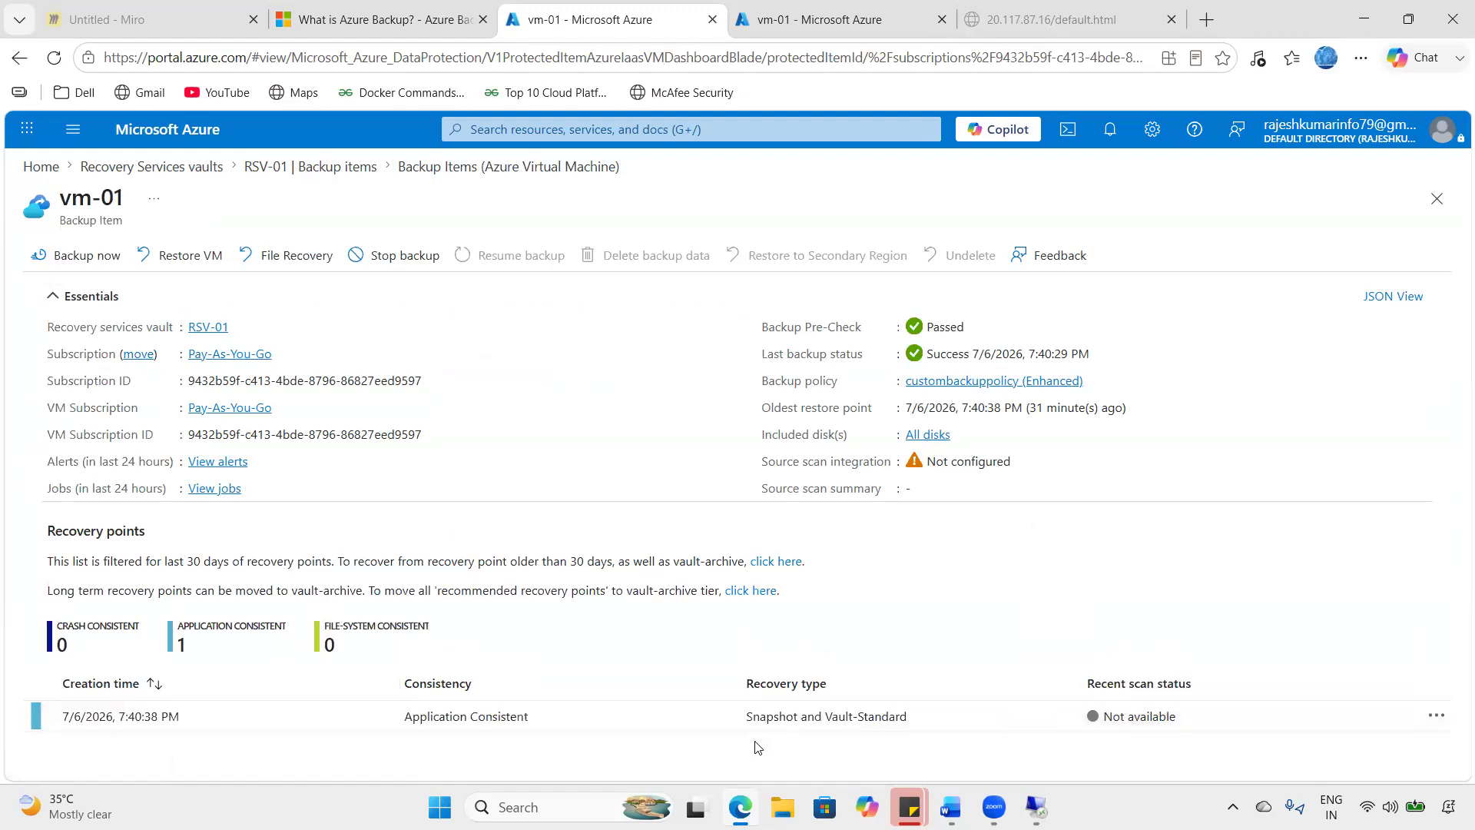